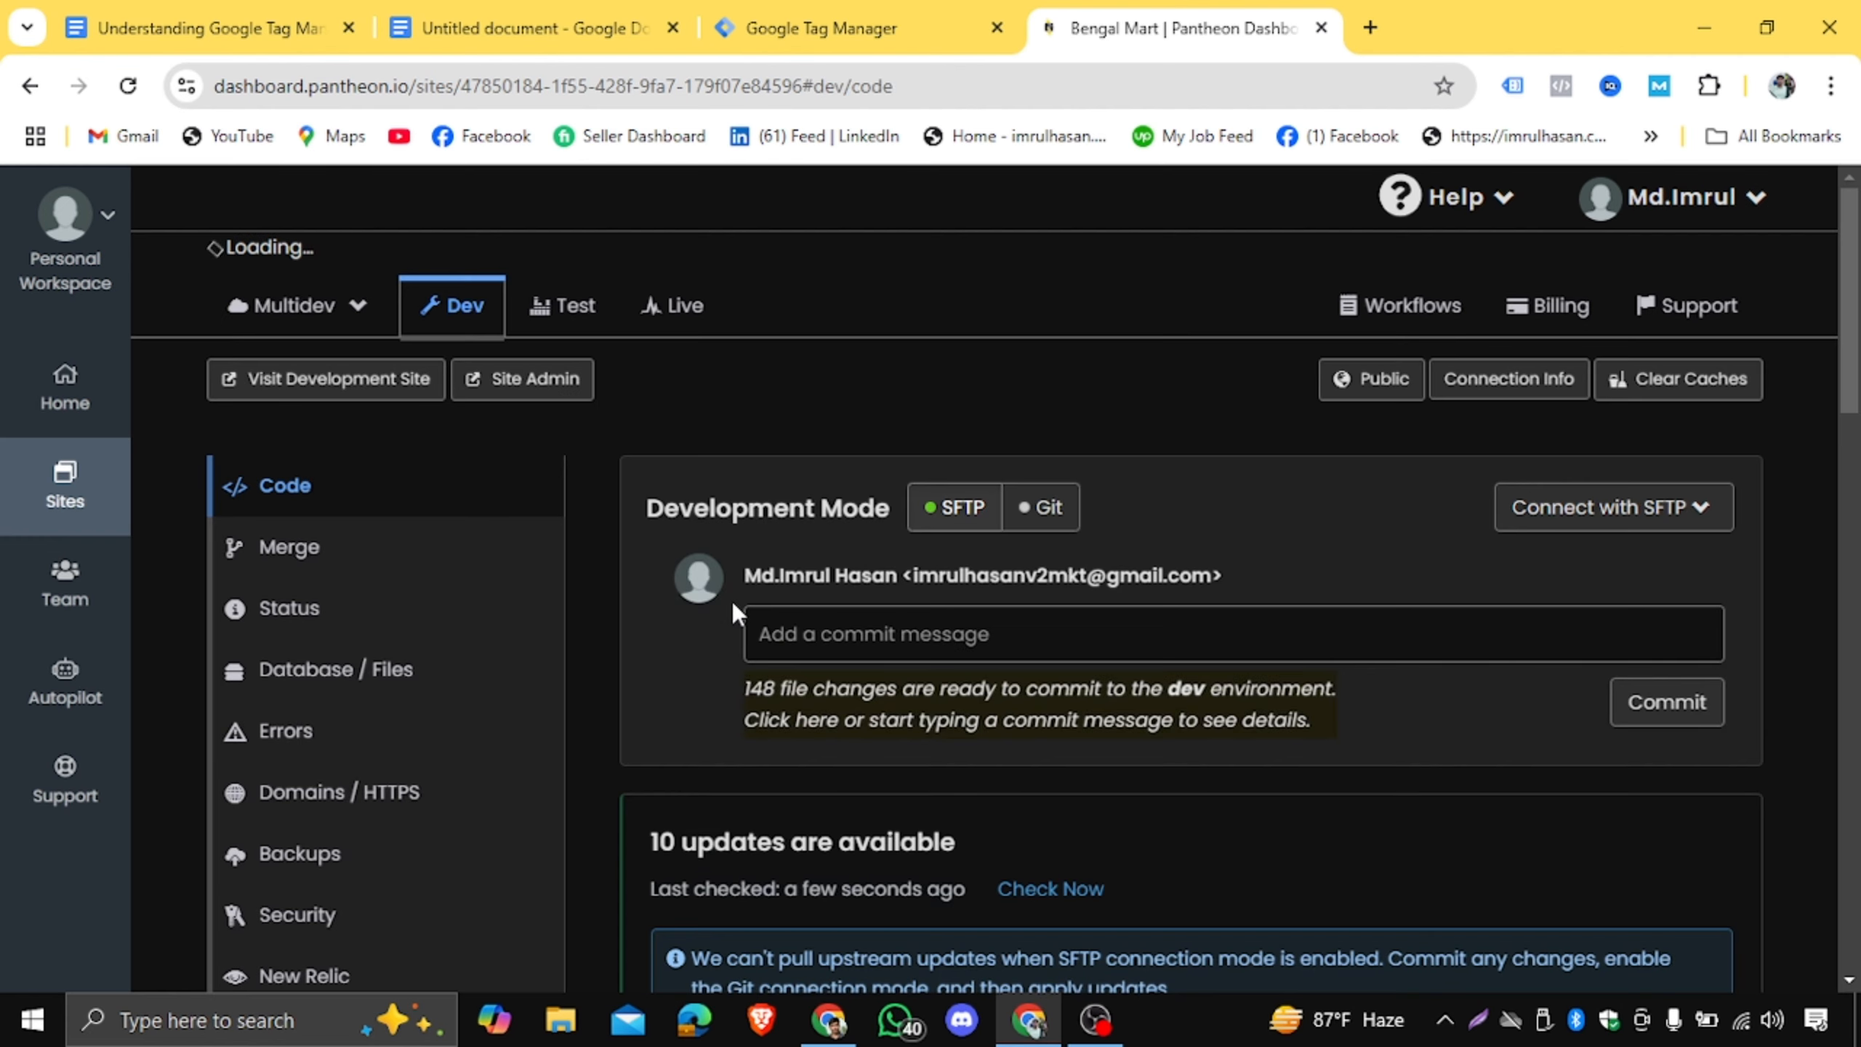
click(542, 439)
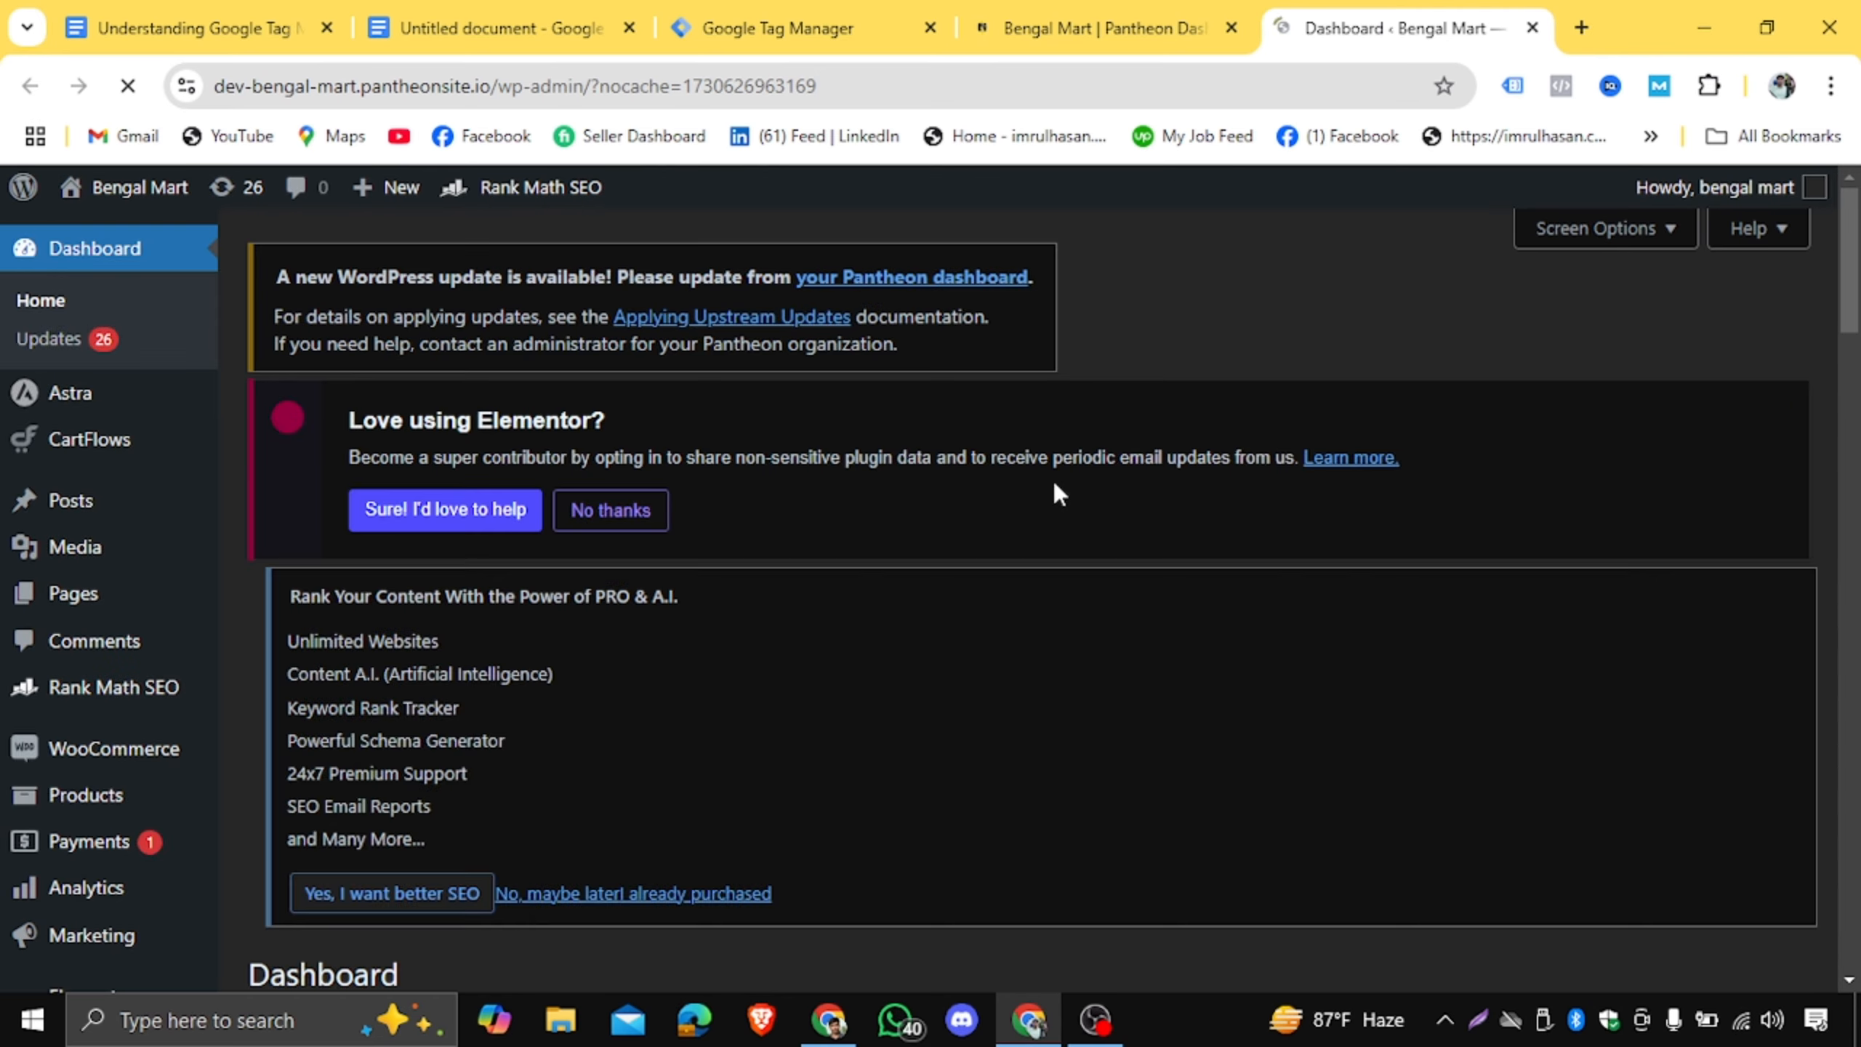
click(739, 16)
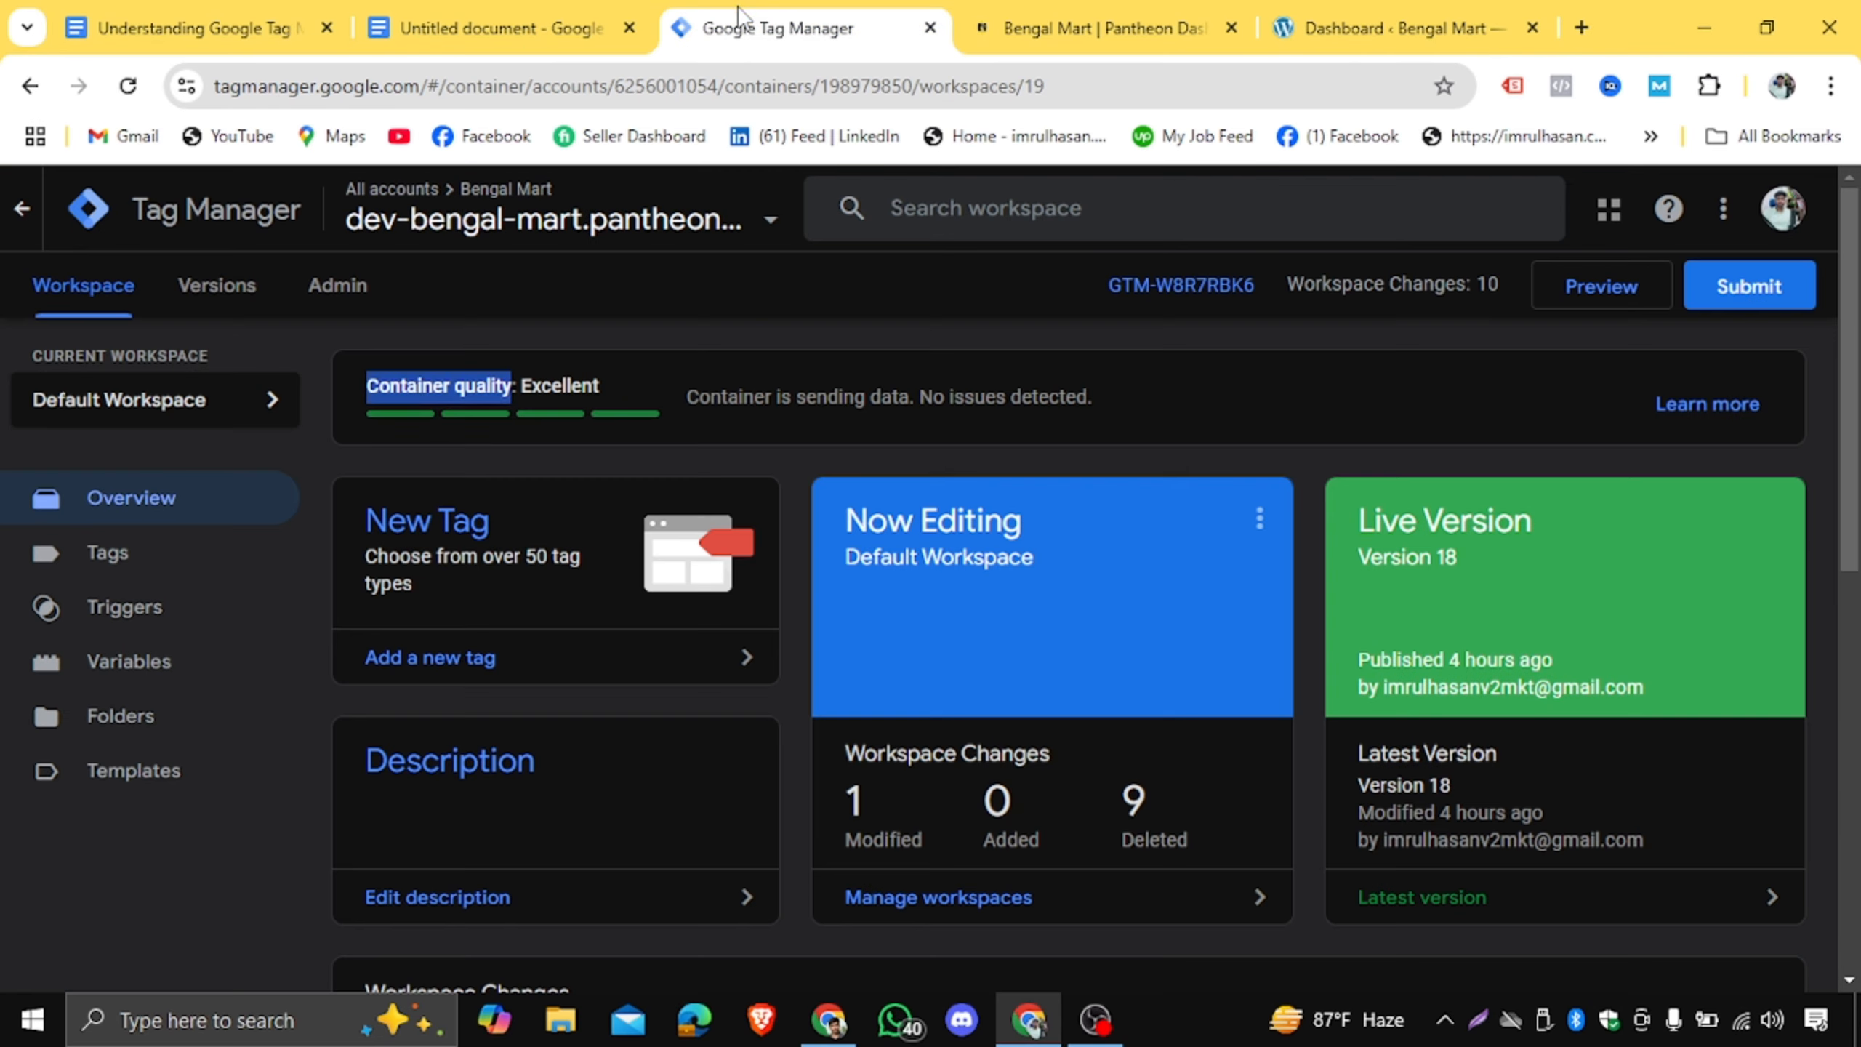
click(1592, 297)
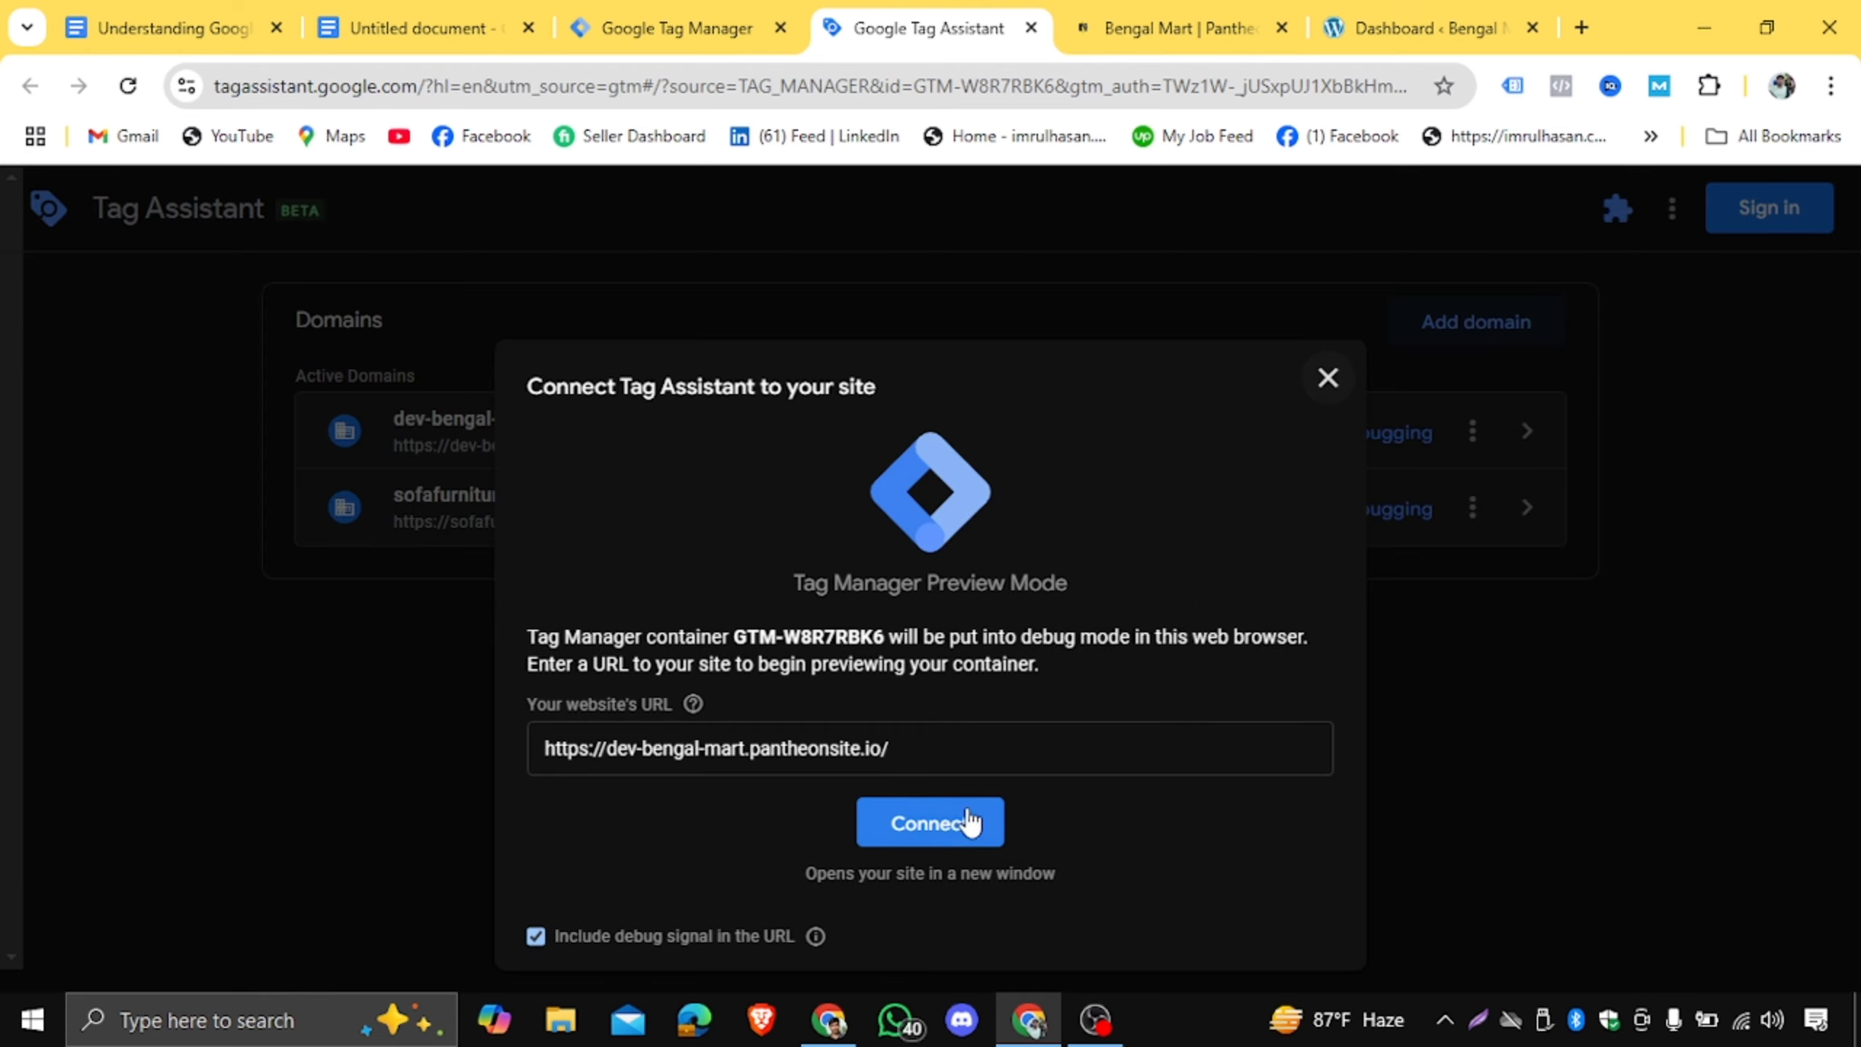
click(960, 821)
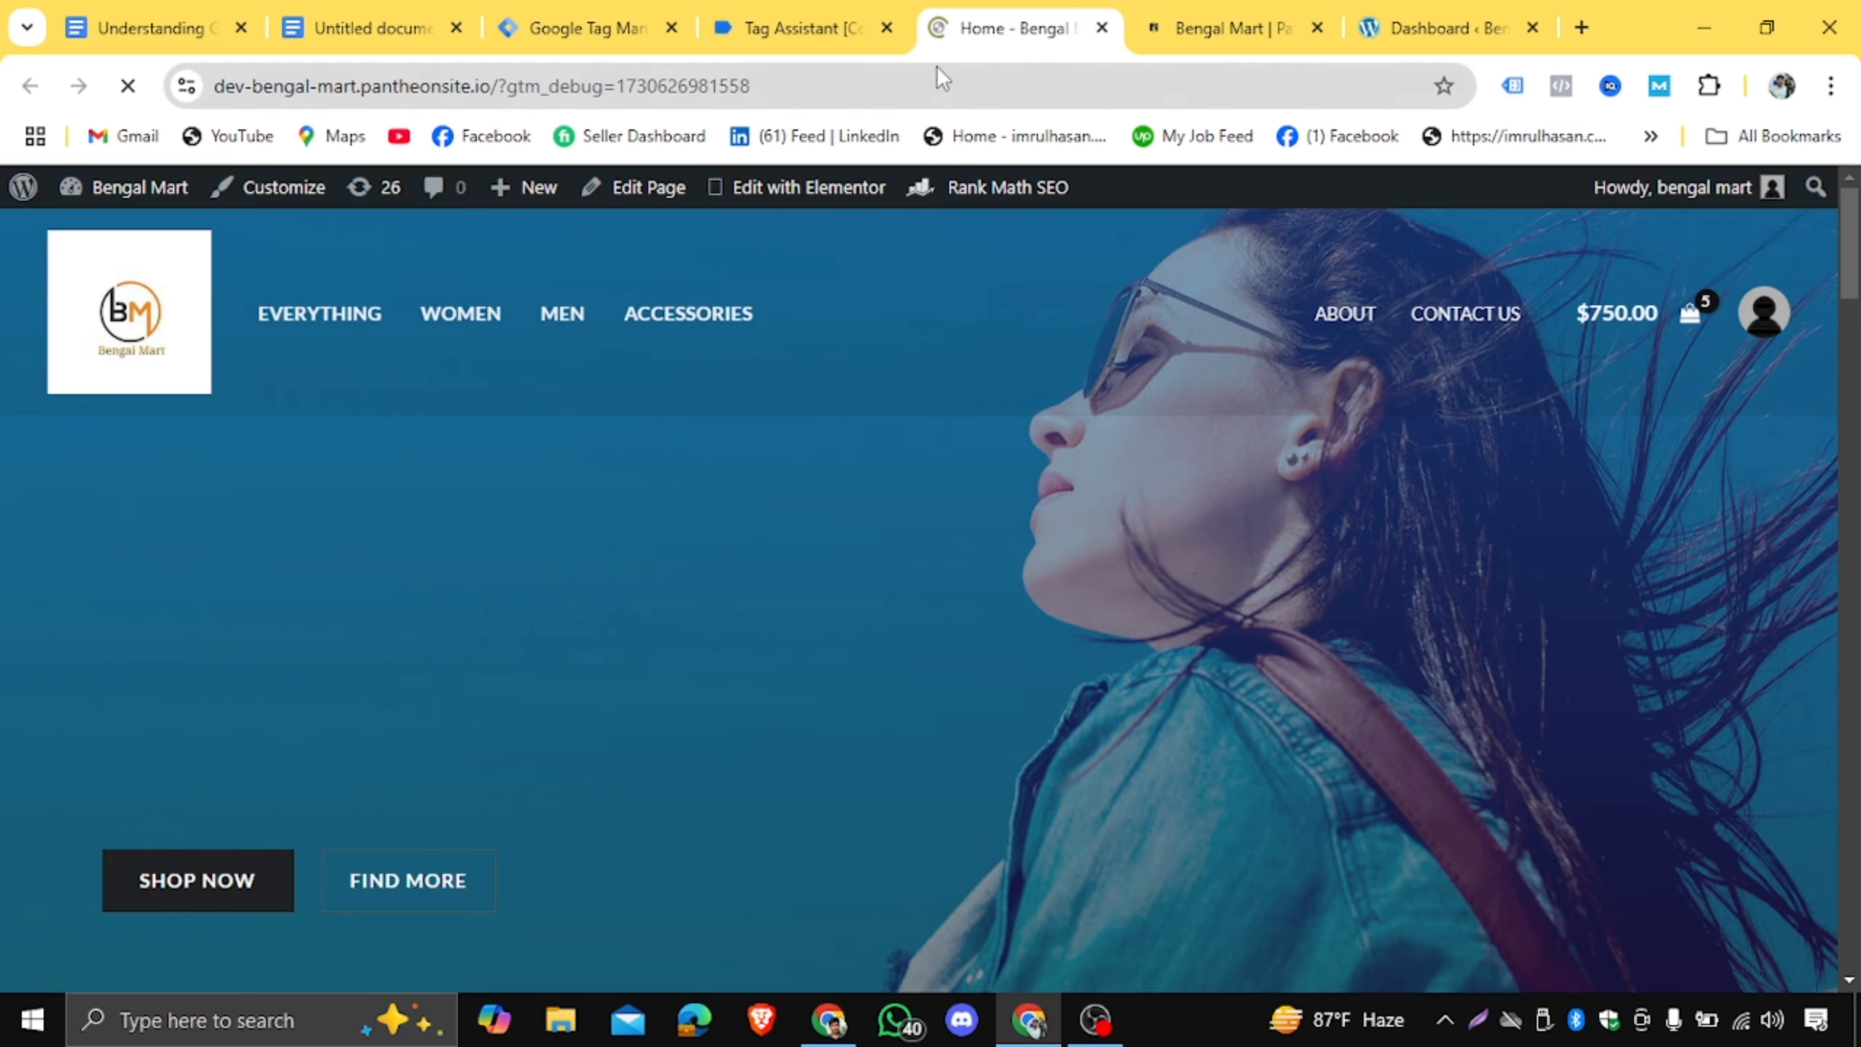
Return to Tag Assistant, continue past the connection dialog, and review the container's fired tags in the summary.
click(819, 22)
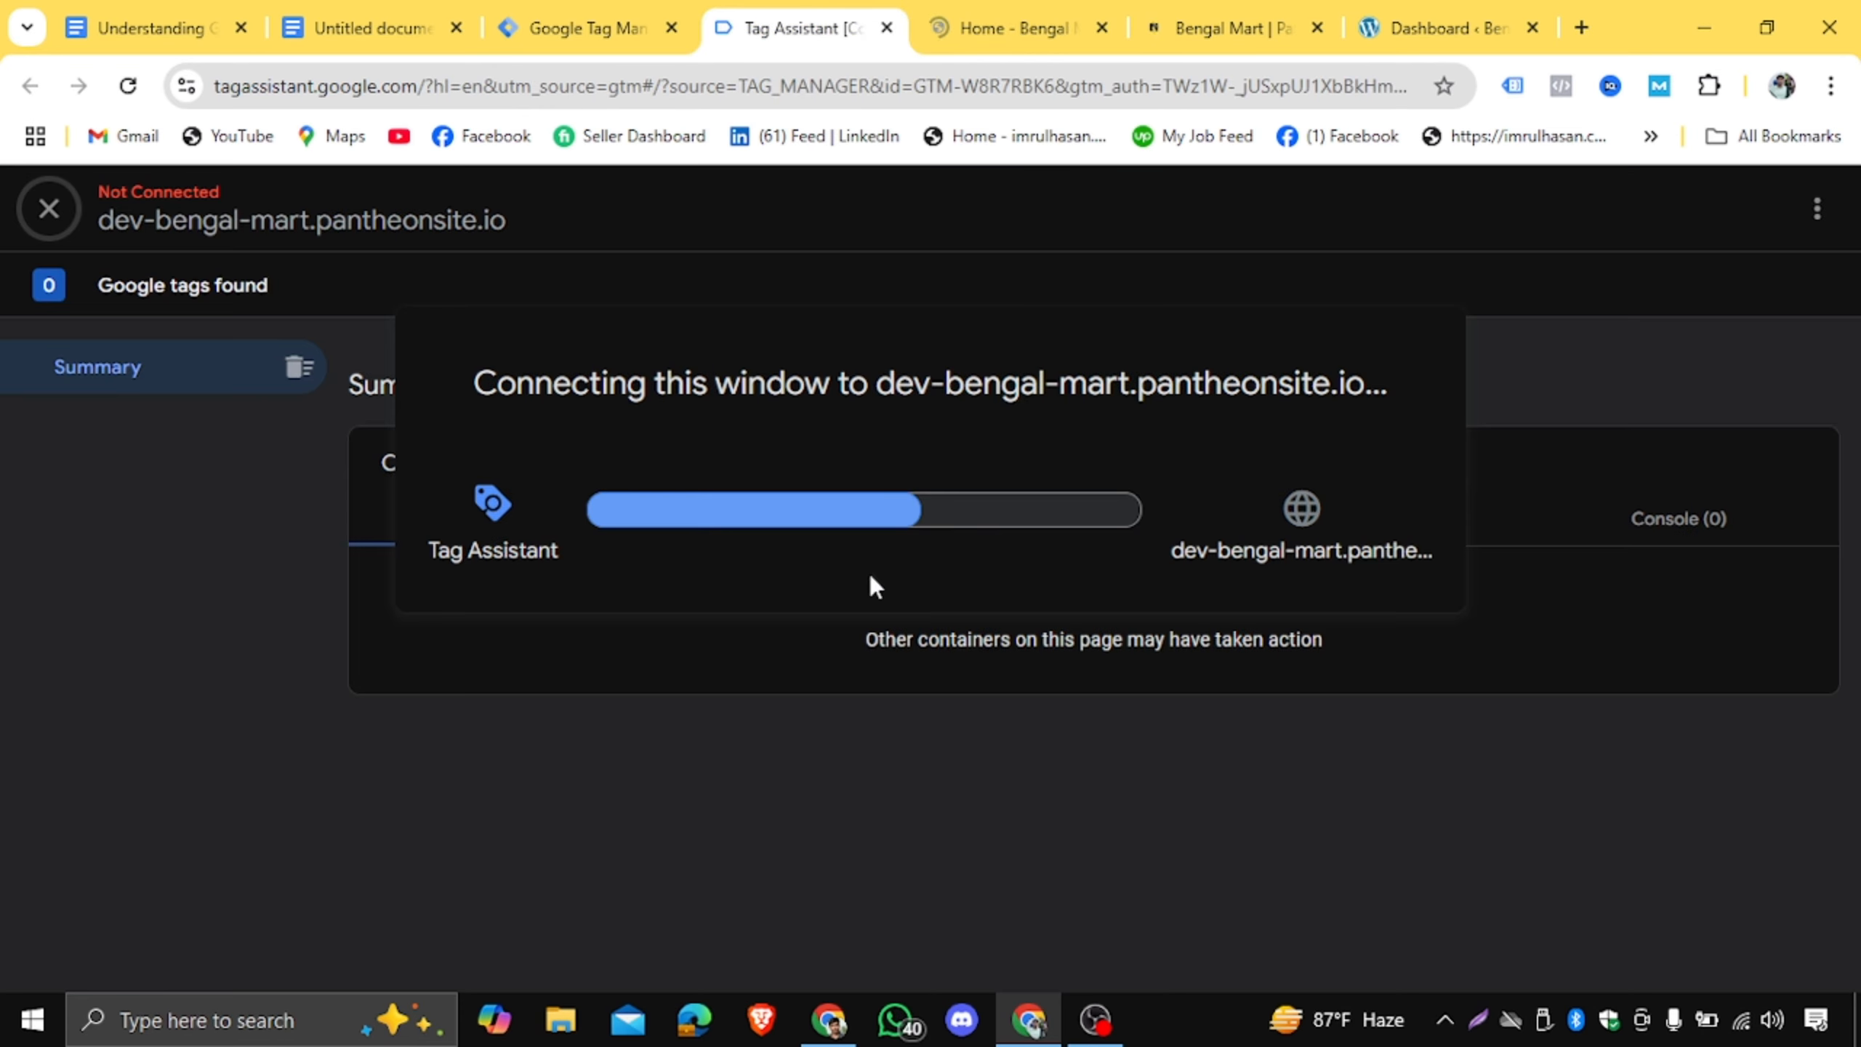
click(966, 44)
click(806, 33)
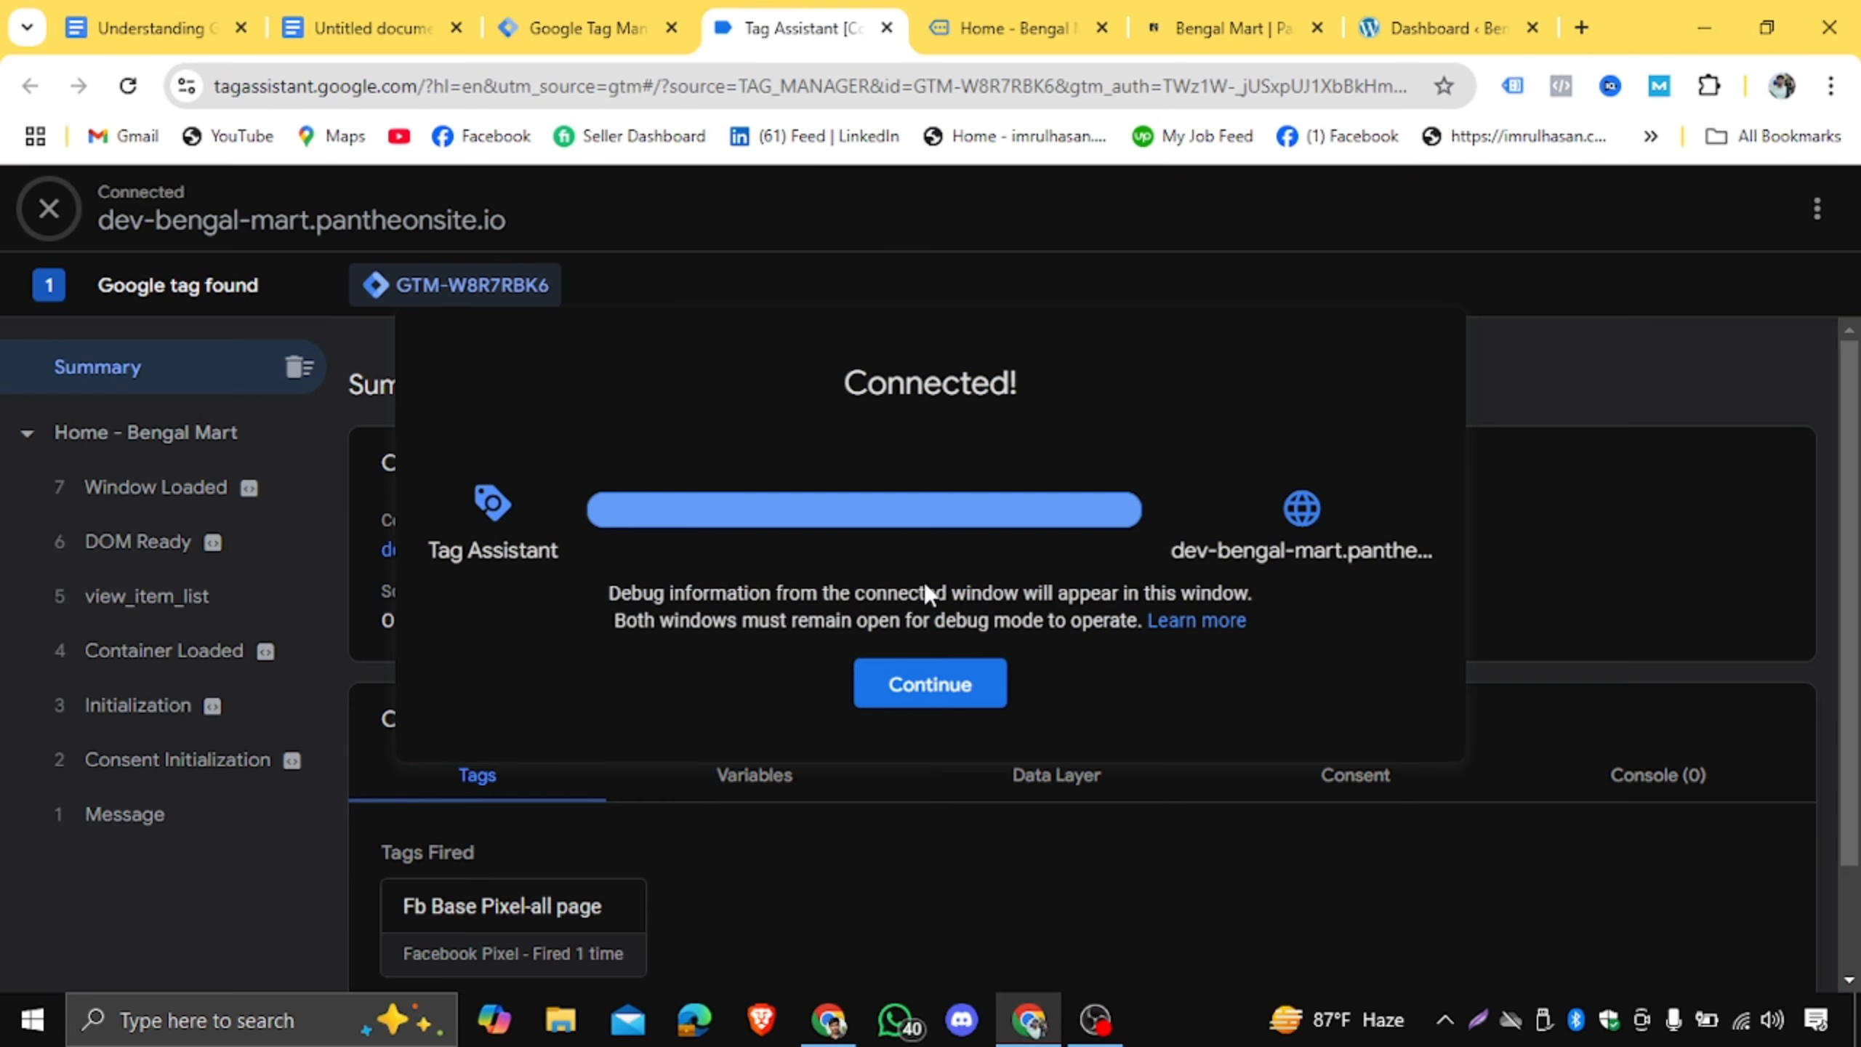
click(945, 690)
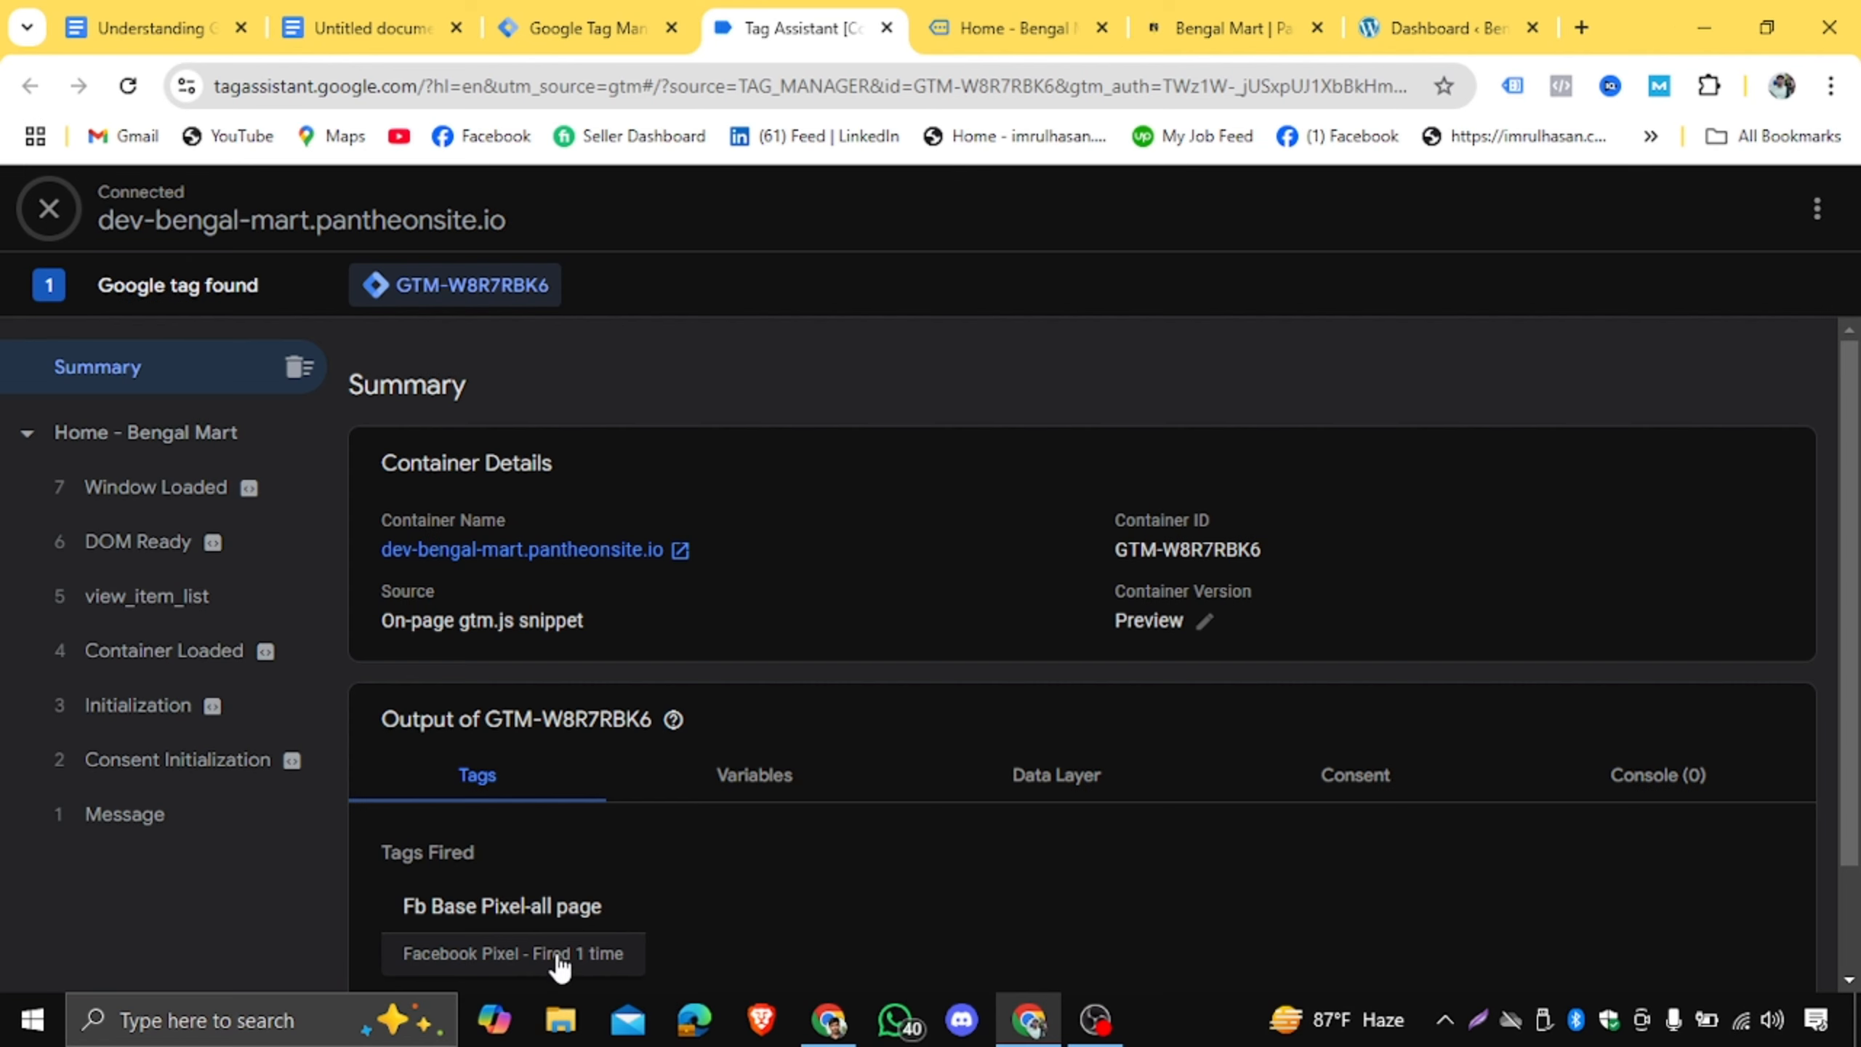
scroll(572, 968, down, 2)
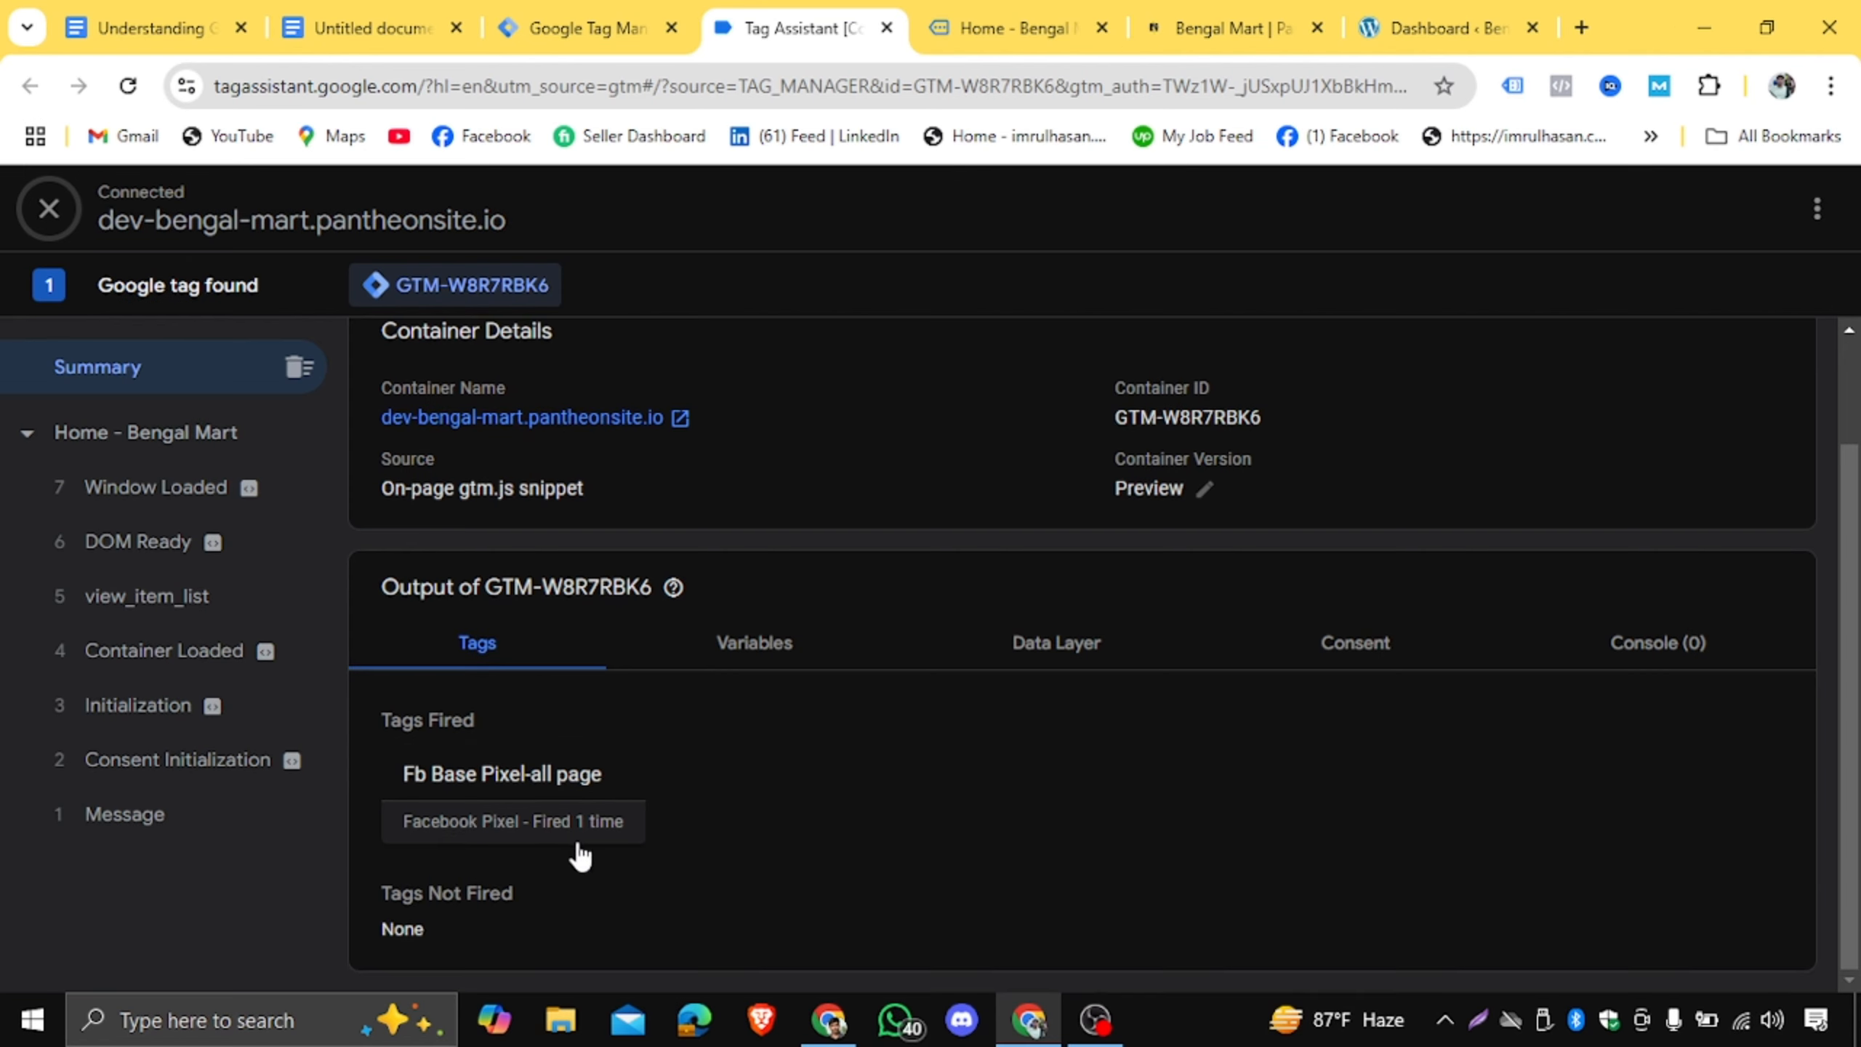
Open the Boho Bangle Bracelet product from the store's home page and check the recorded events in Tag Assistant.
click(1017, 26)
scroll(997, 436, down, 10)
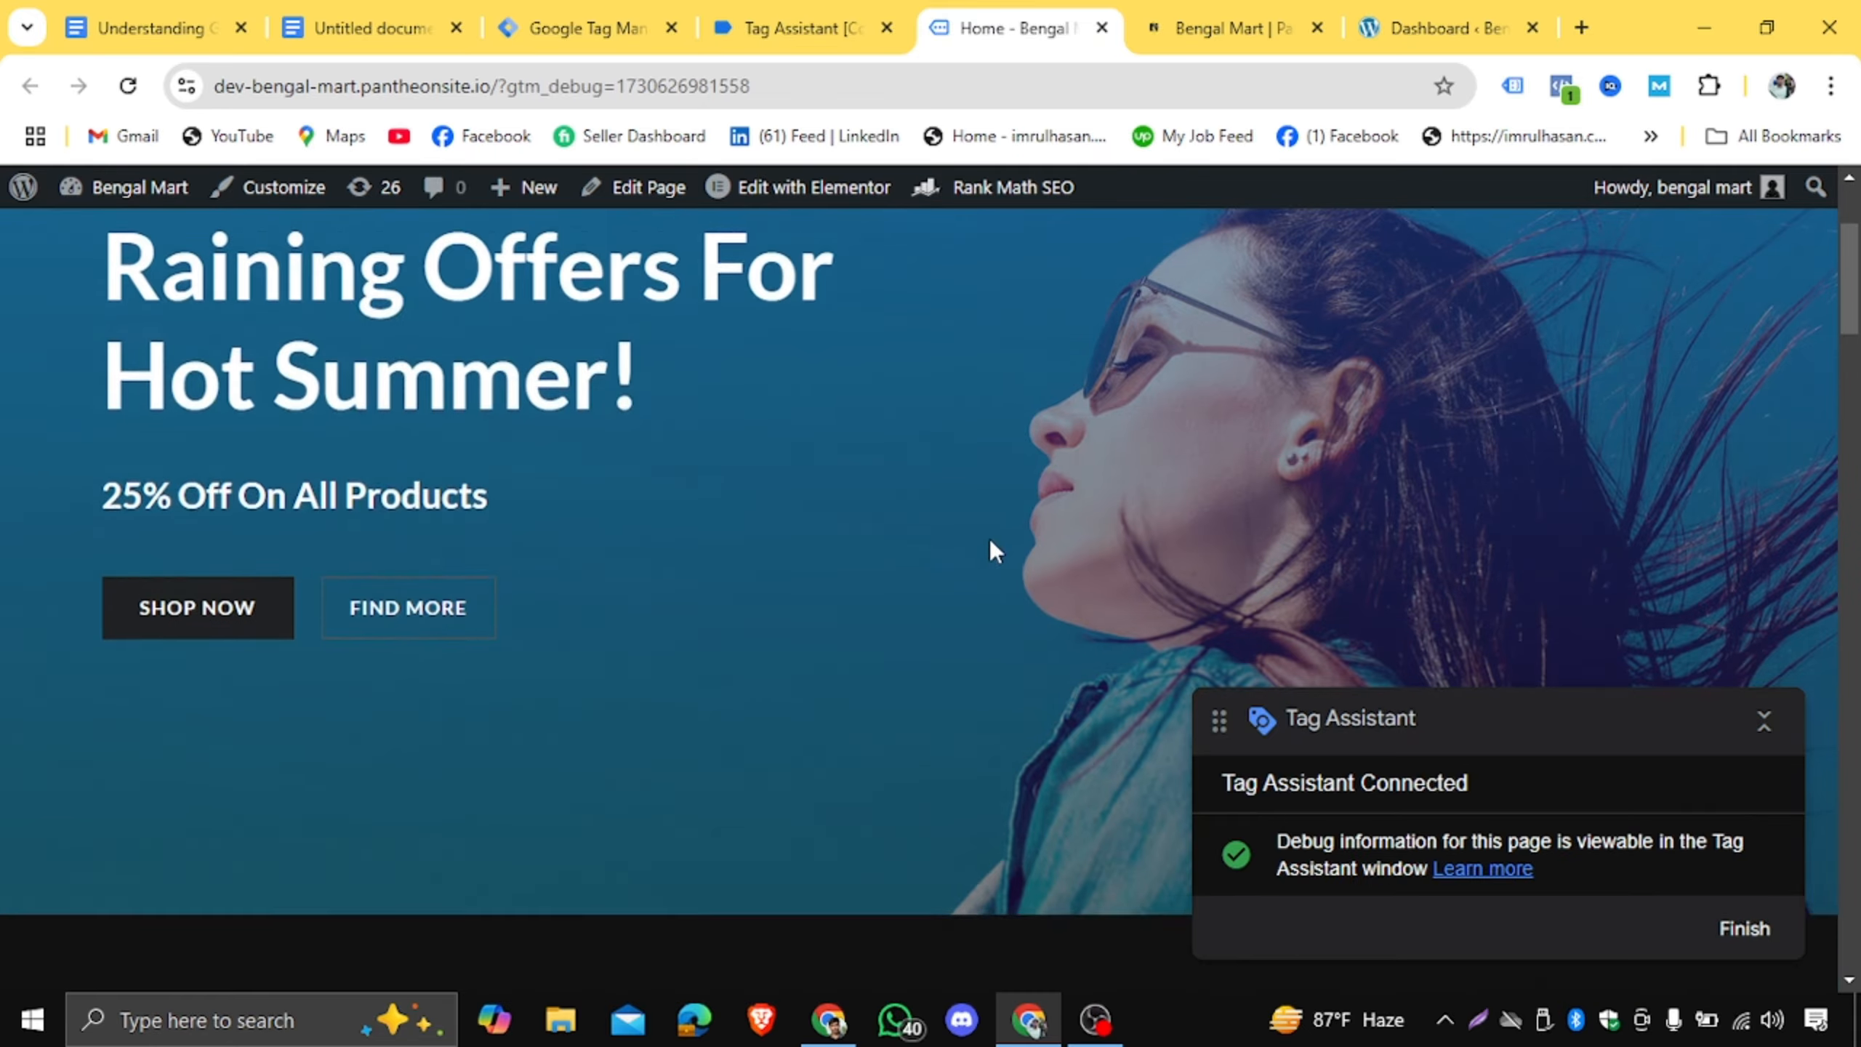
scroll(1008, 587, down, 15)
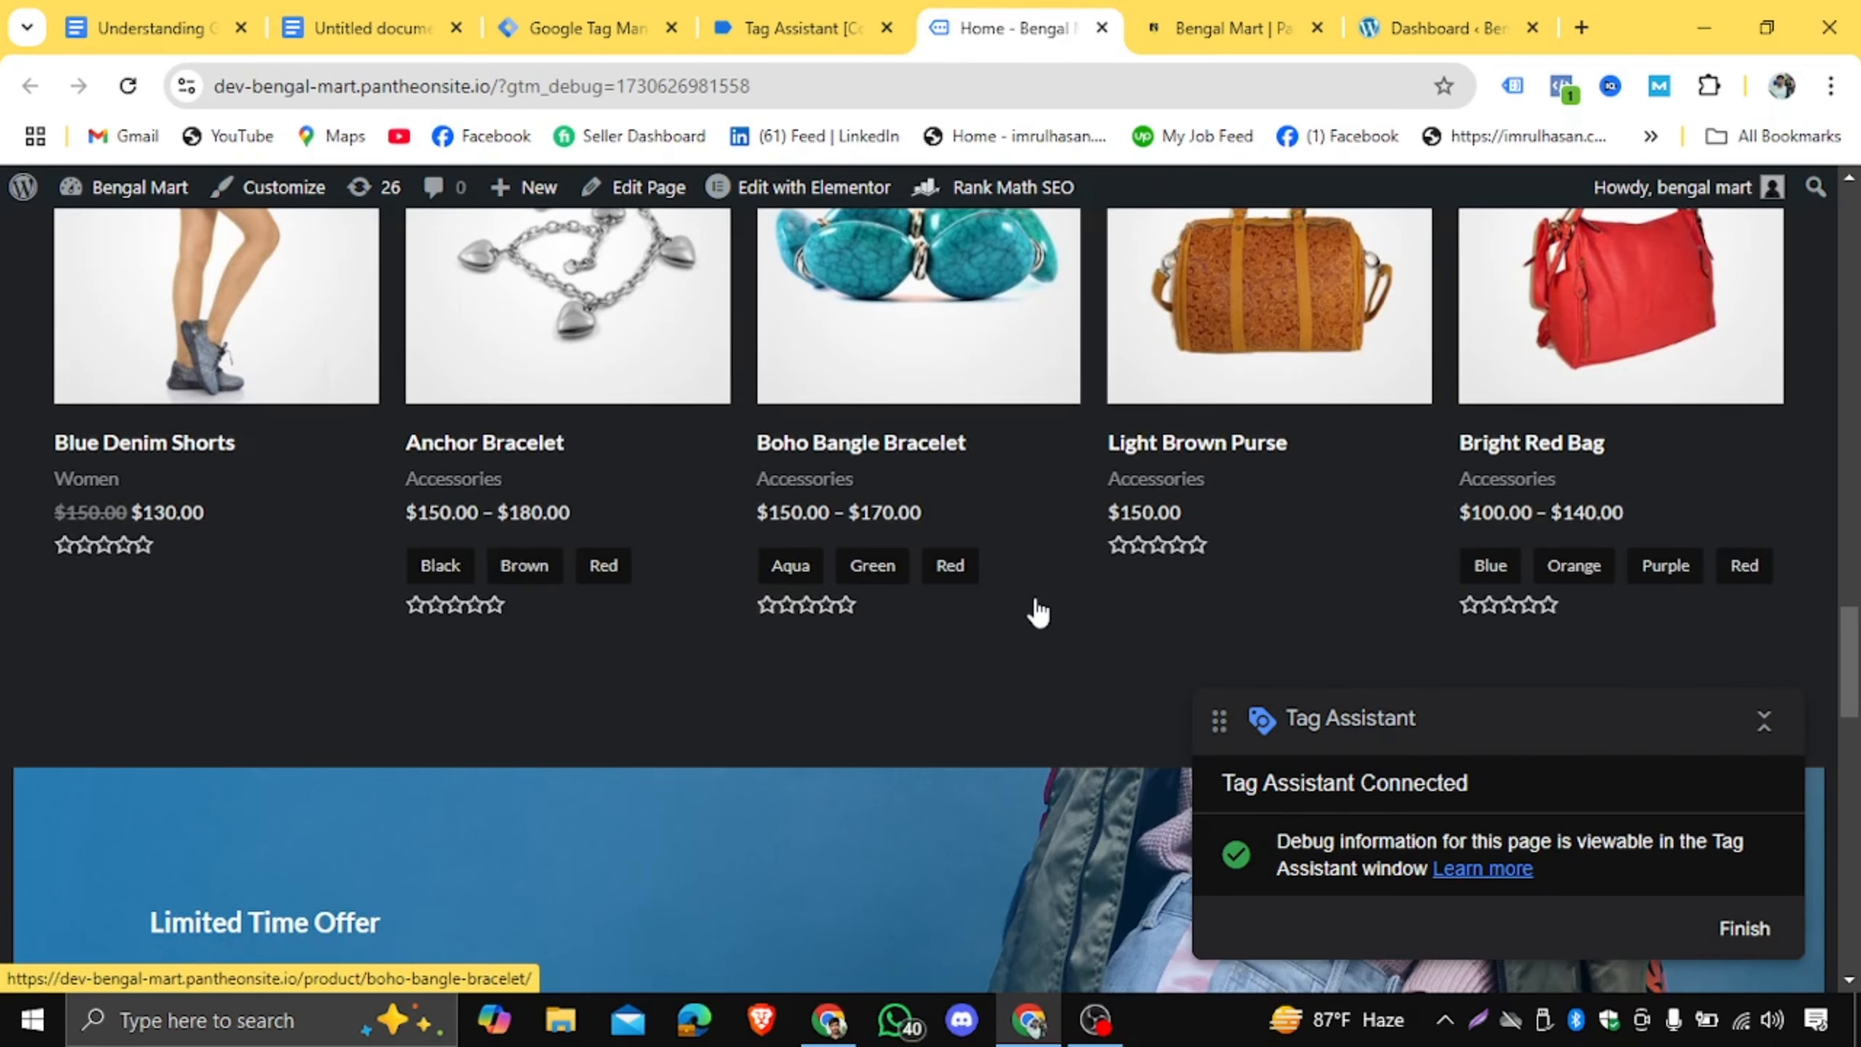
scroll(1038, 601, up, 4)
click(937, 573)
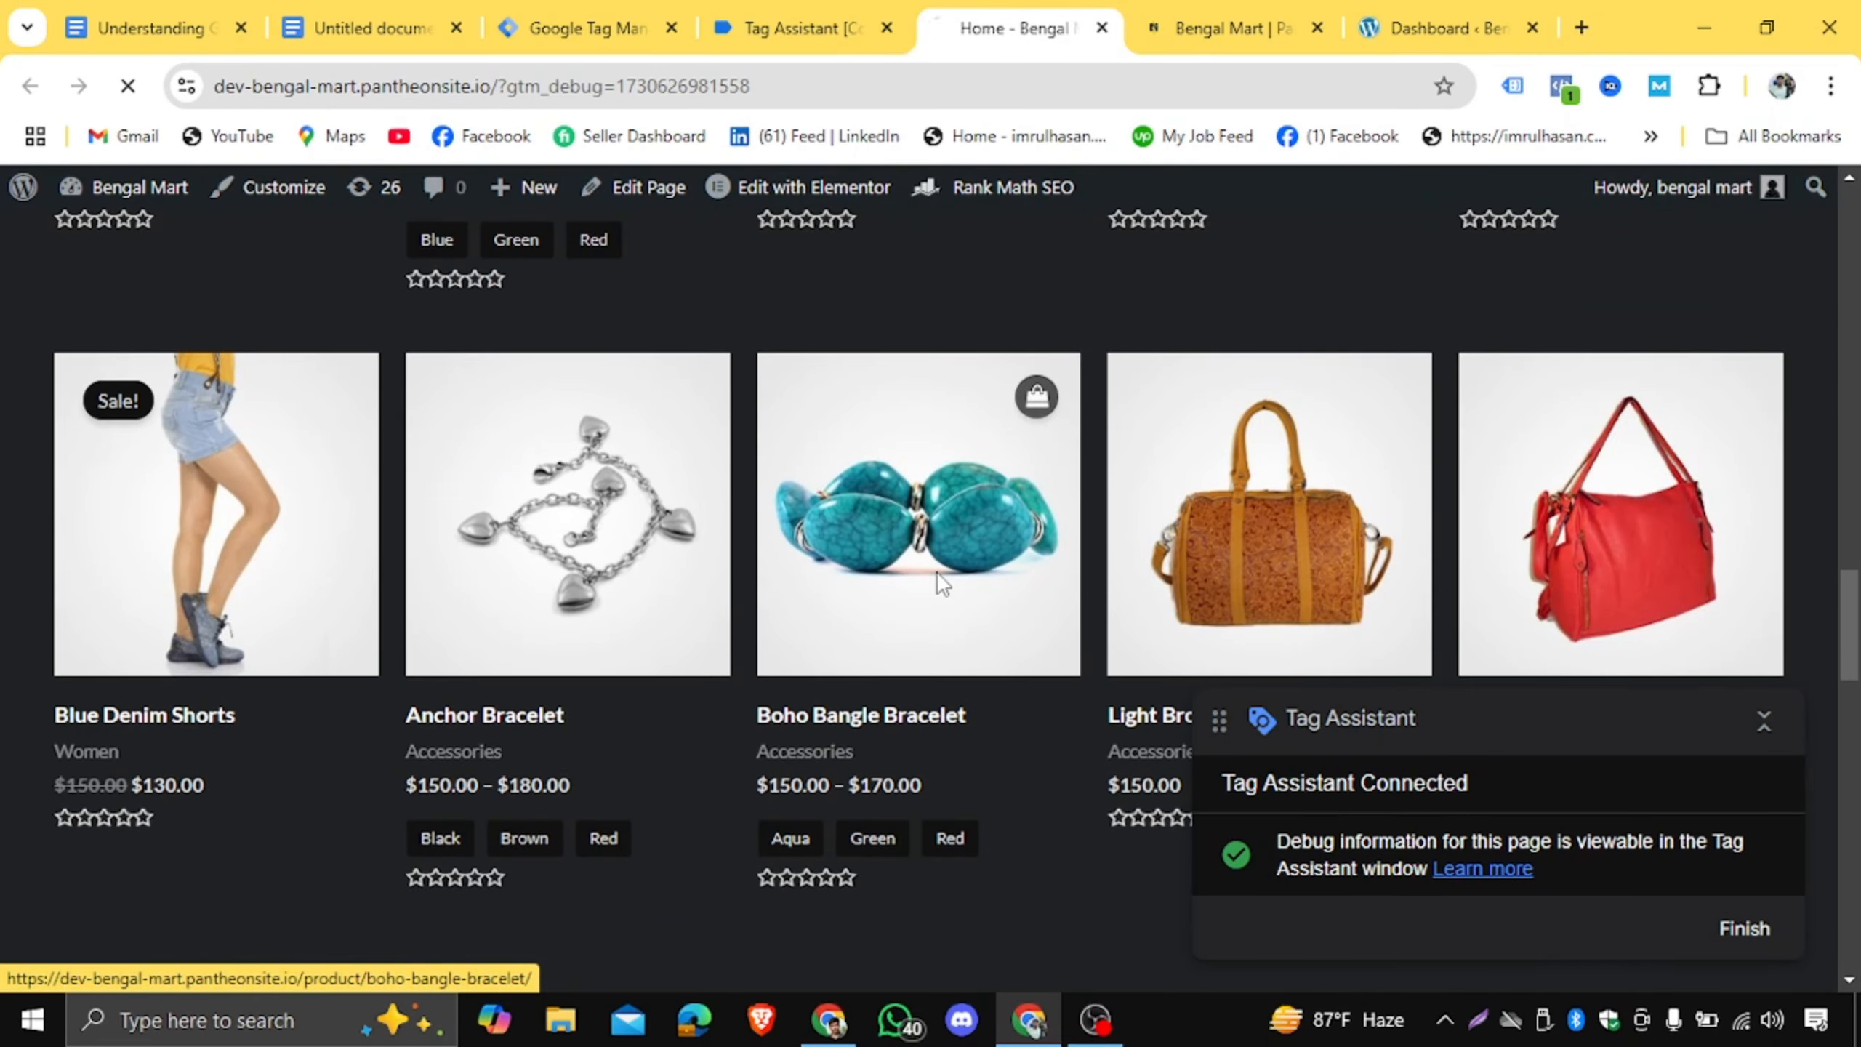
click(744, 29)
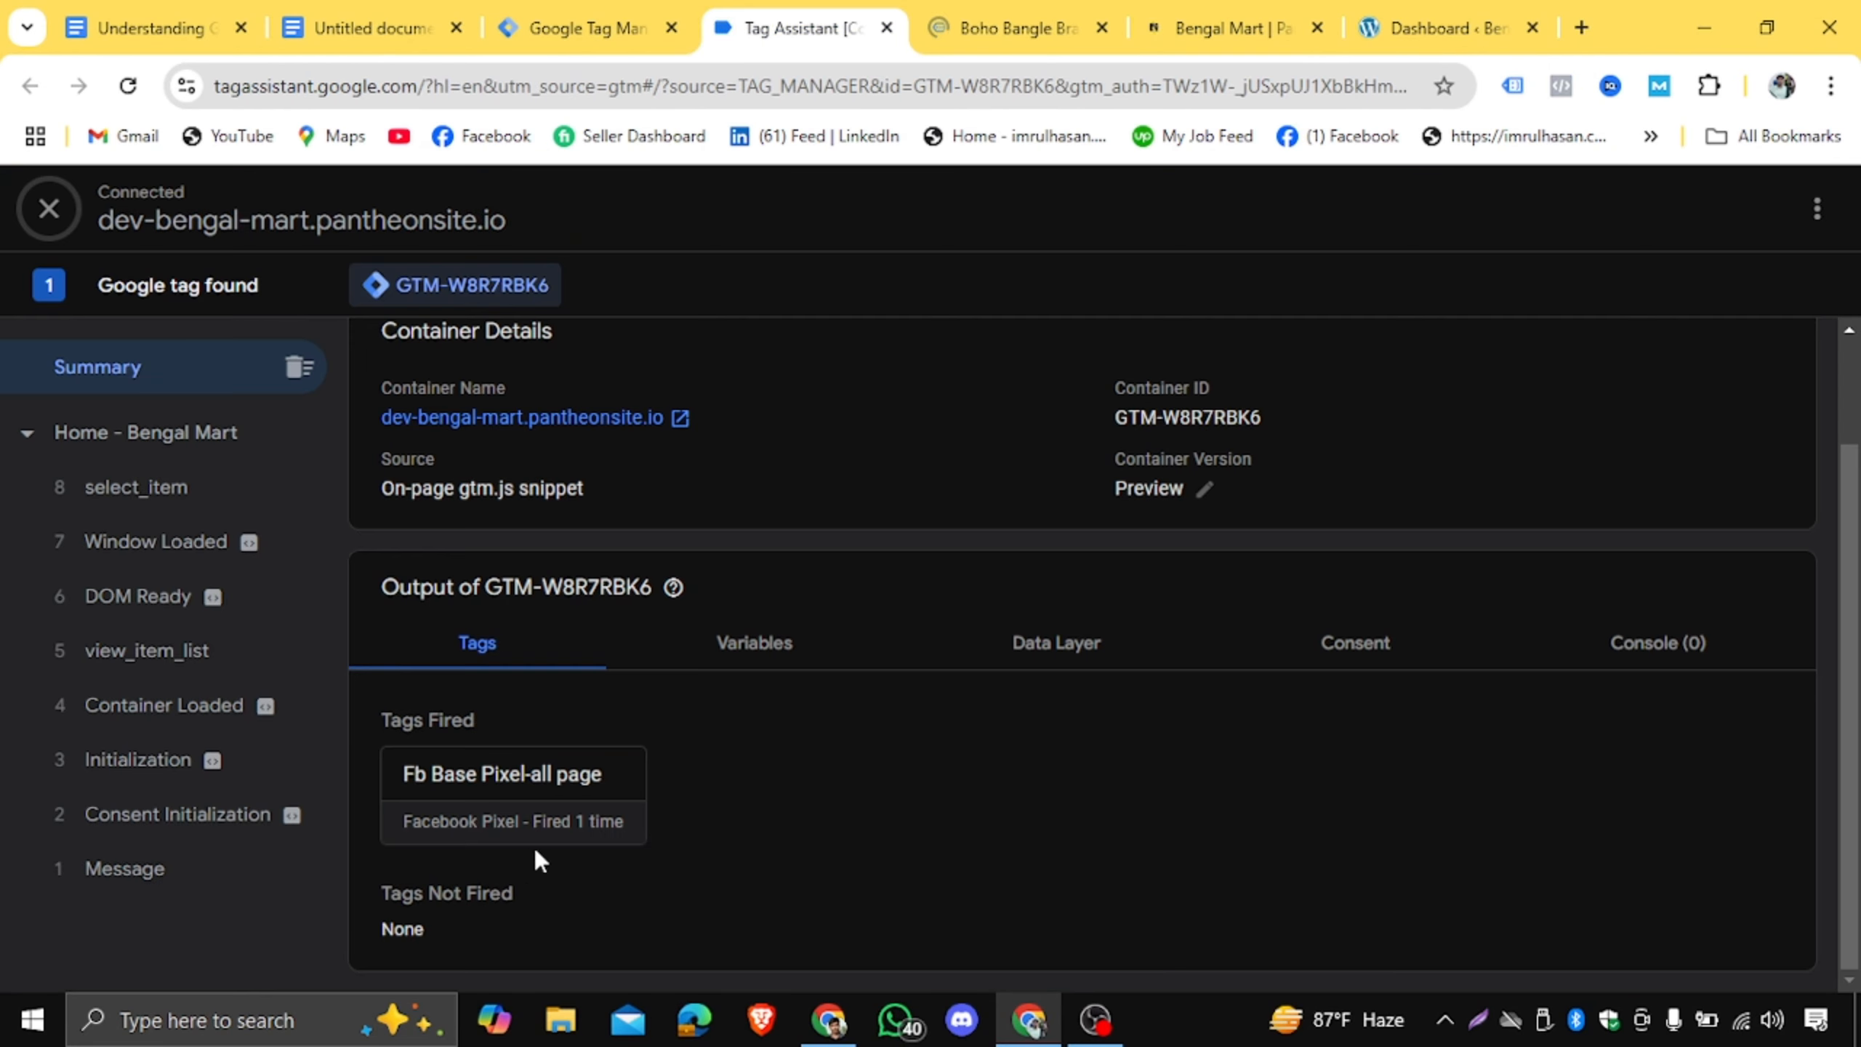
click(1015, 28)
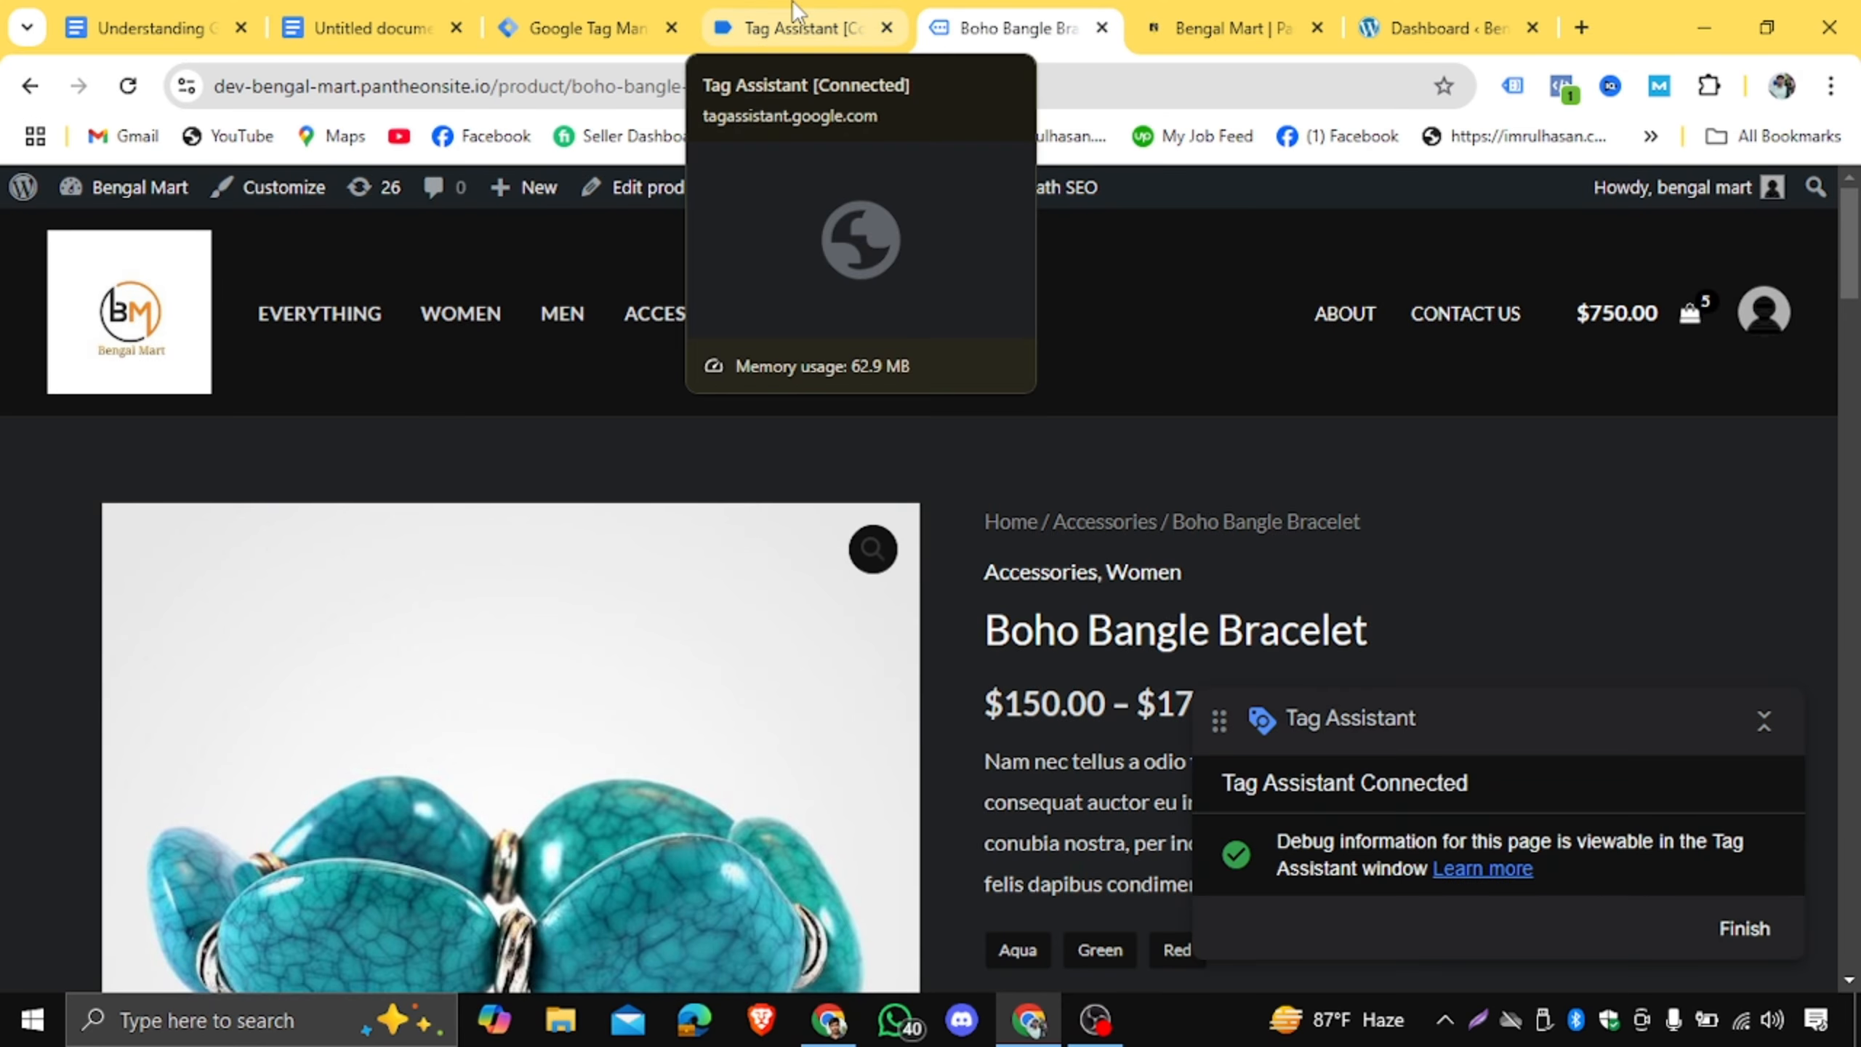
click(799, 27)
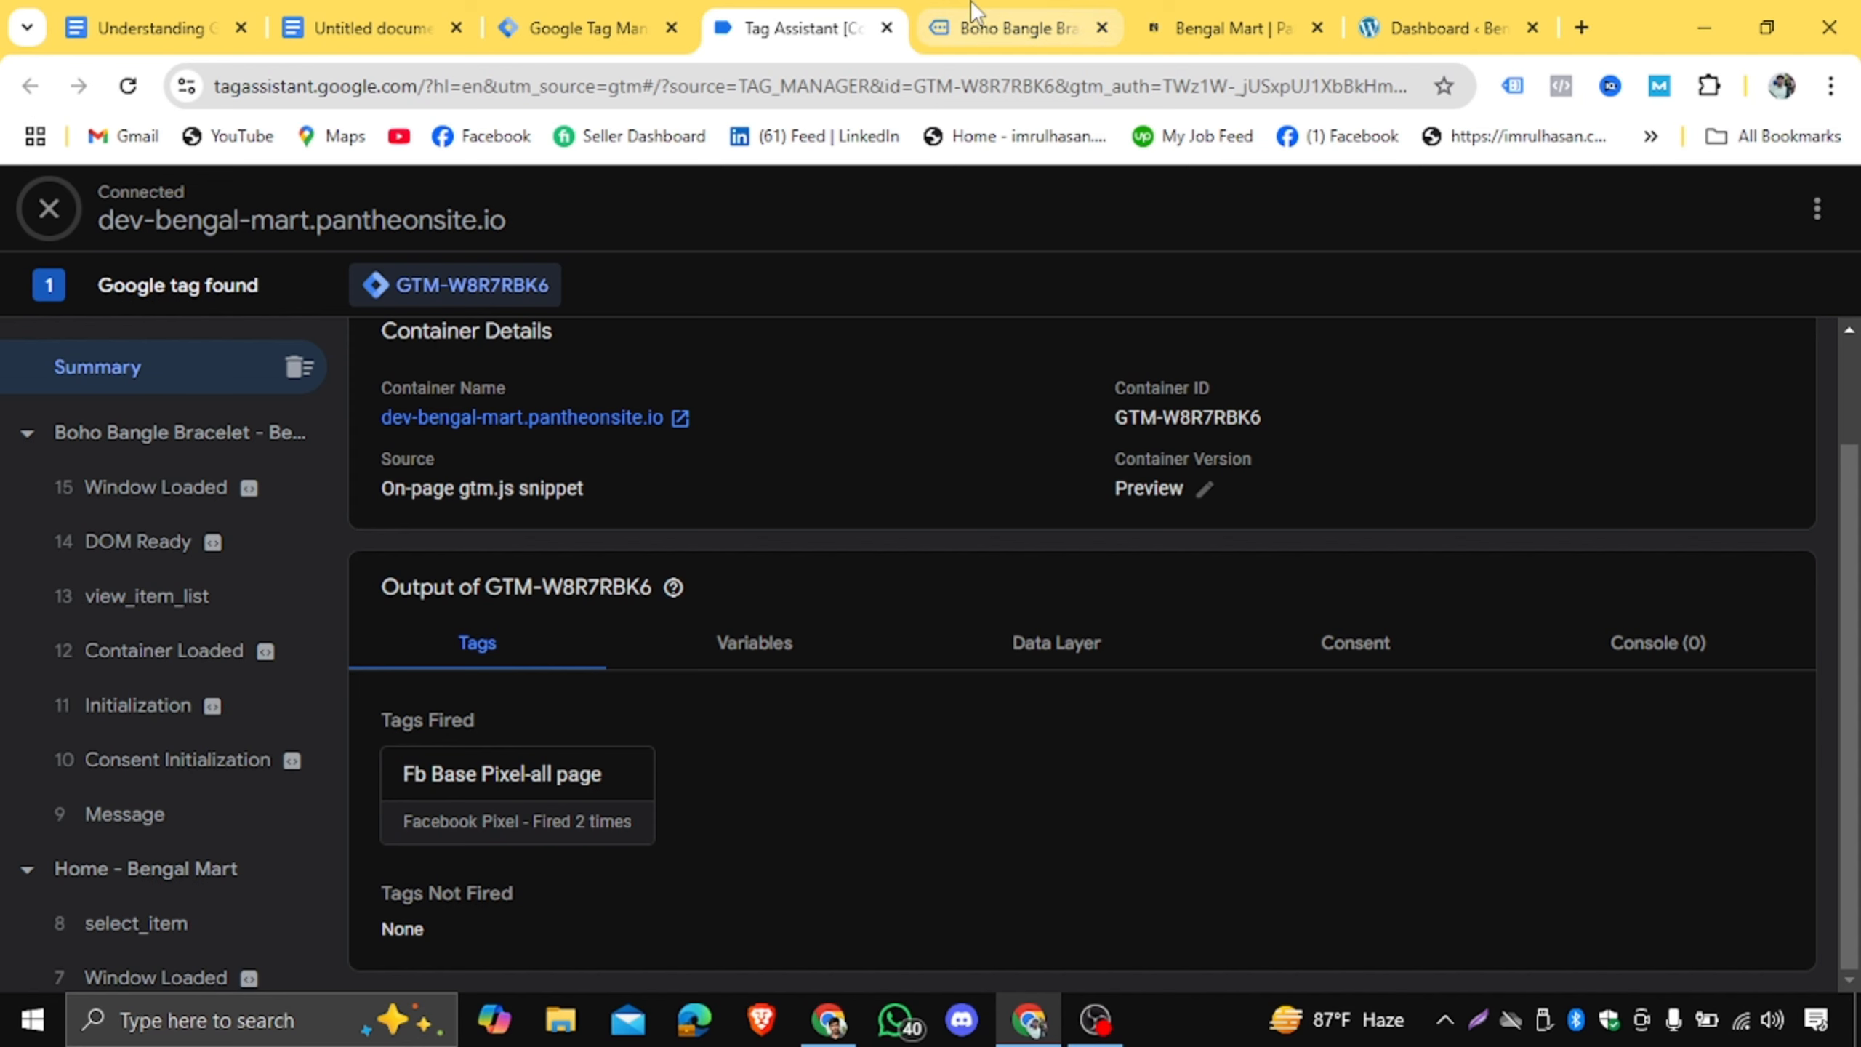
Find the Black Over-the-shoulder Handbag in the store's Accessories category and add it to the cart.
click(1025, 28)
scroll(1194, 627, down, 5)
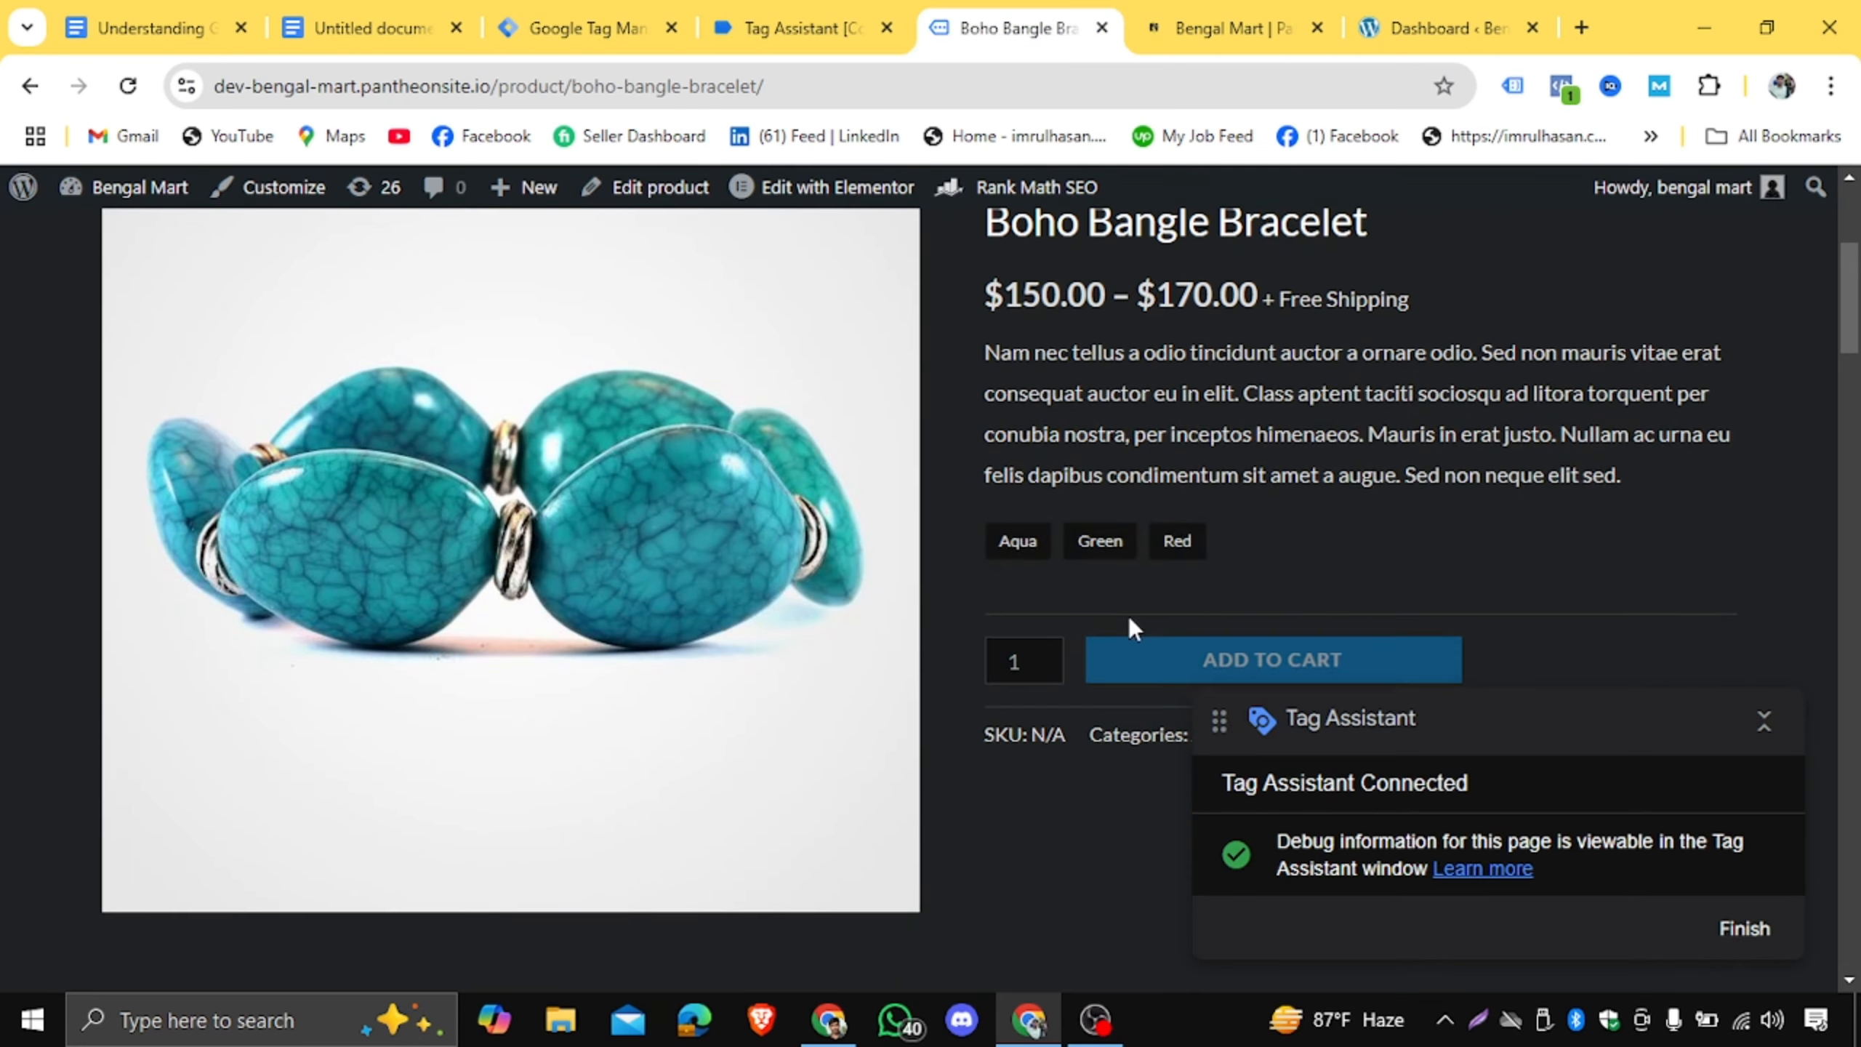
scroll(1128, 617, up, 5)
click(683, 314)
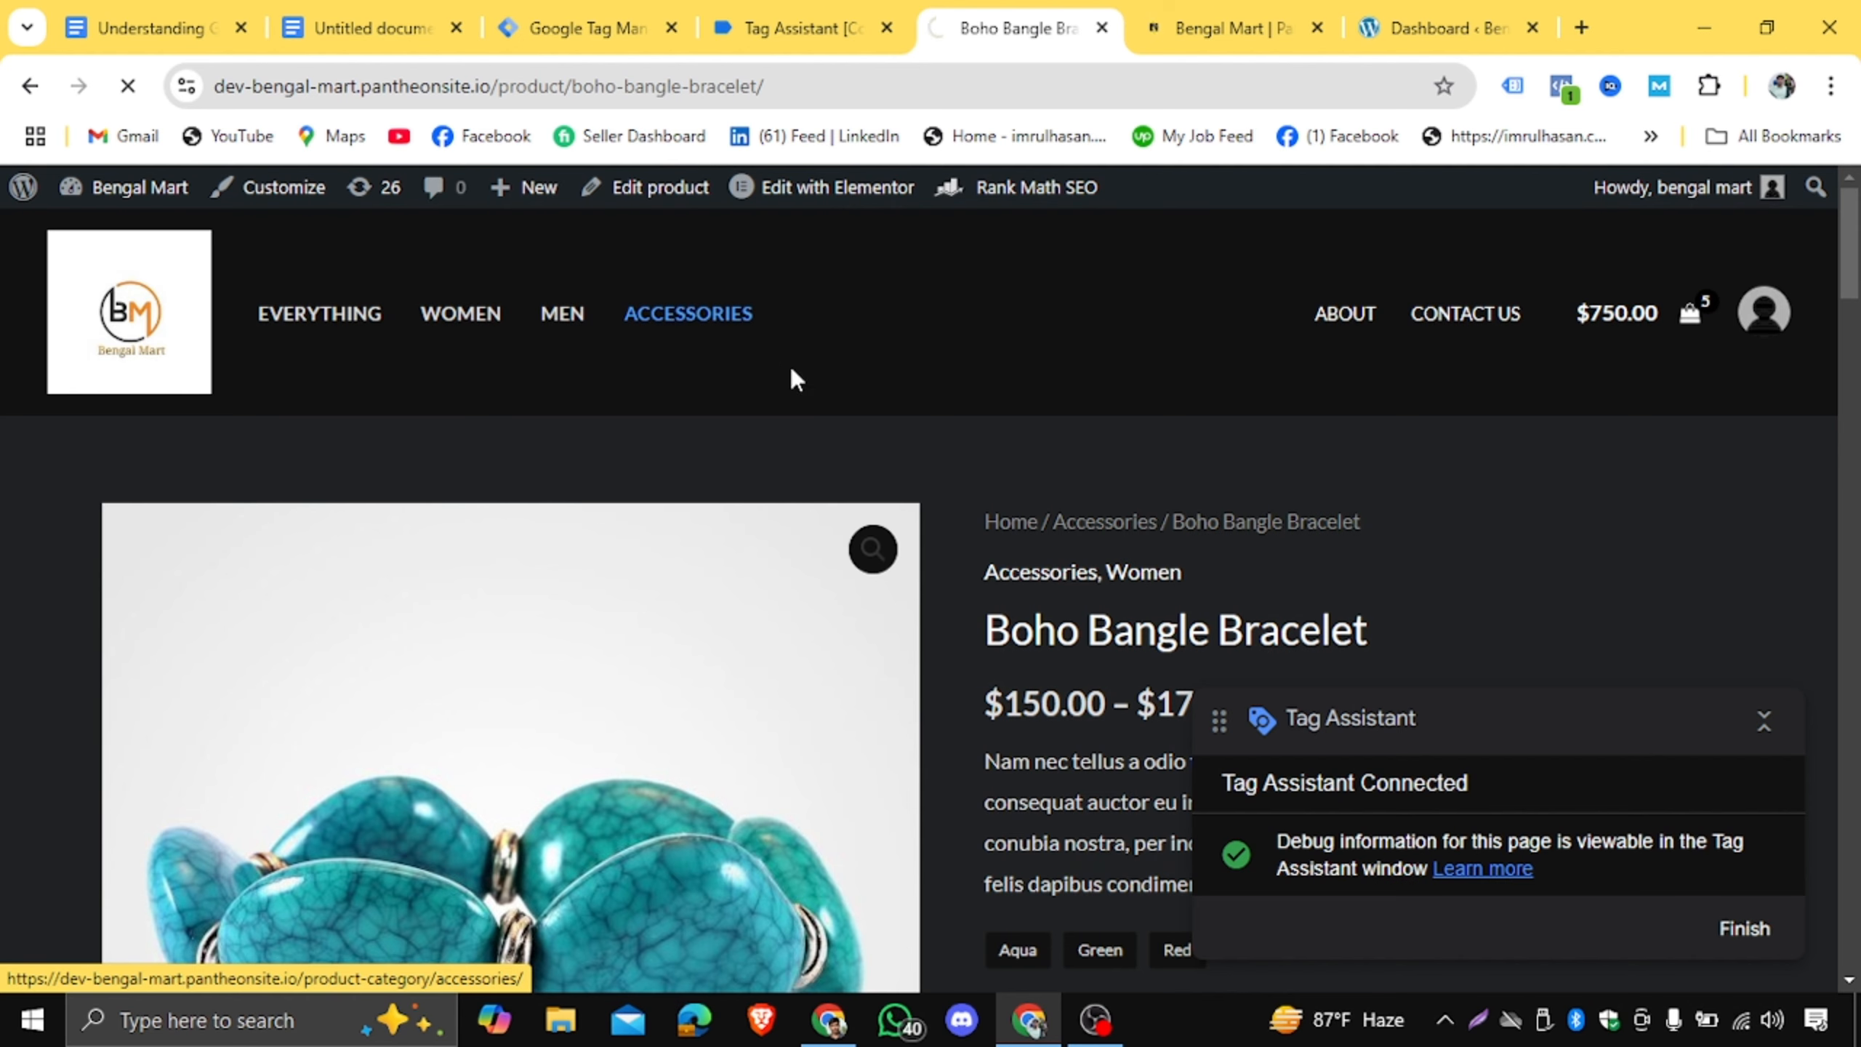
scroll(996, 542, down, 5)
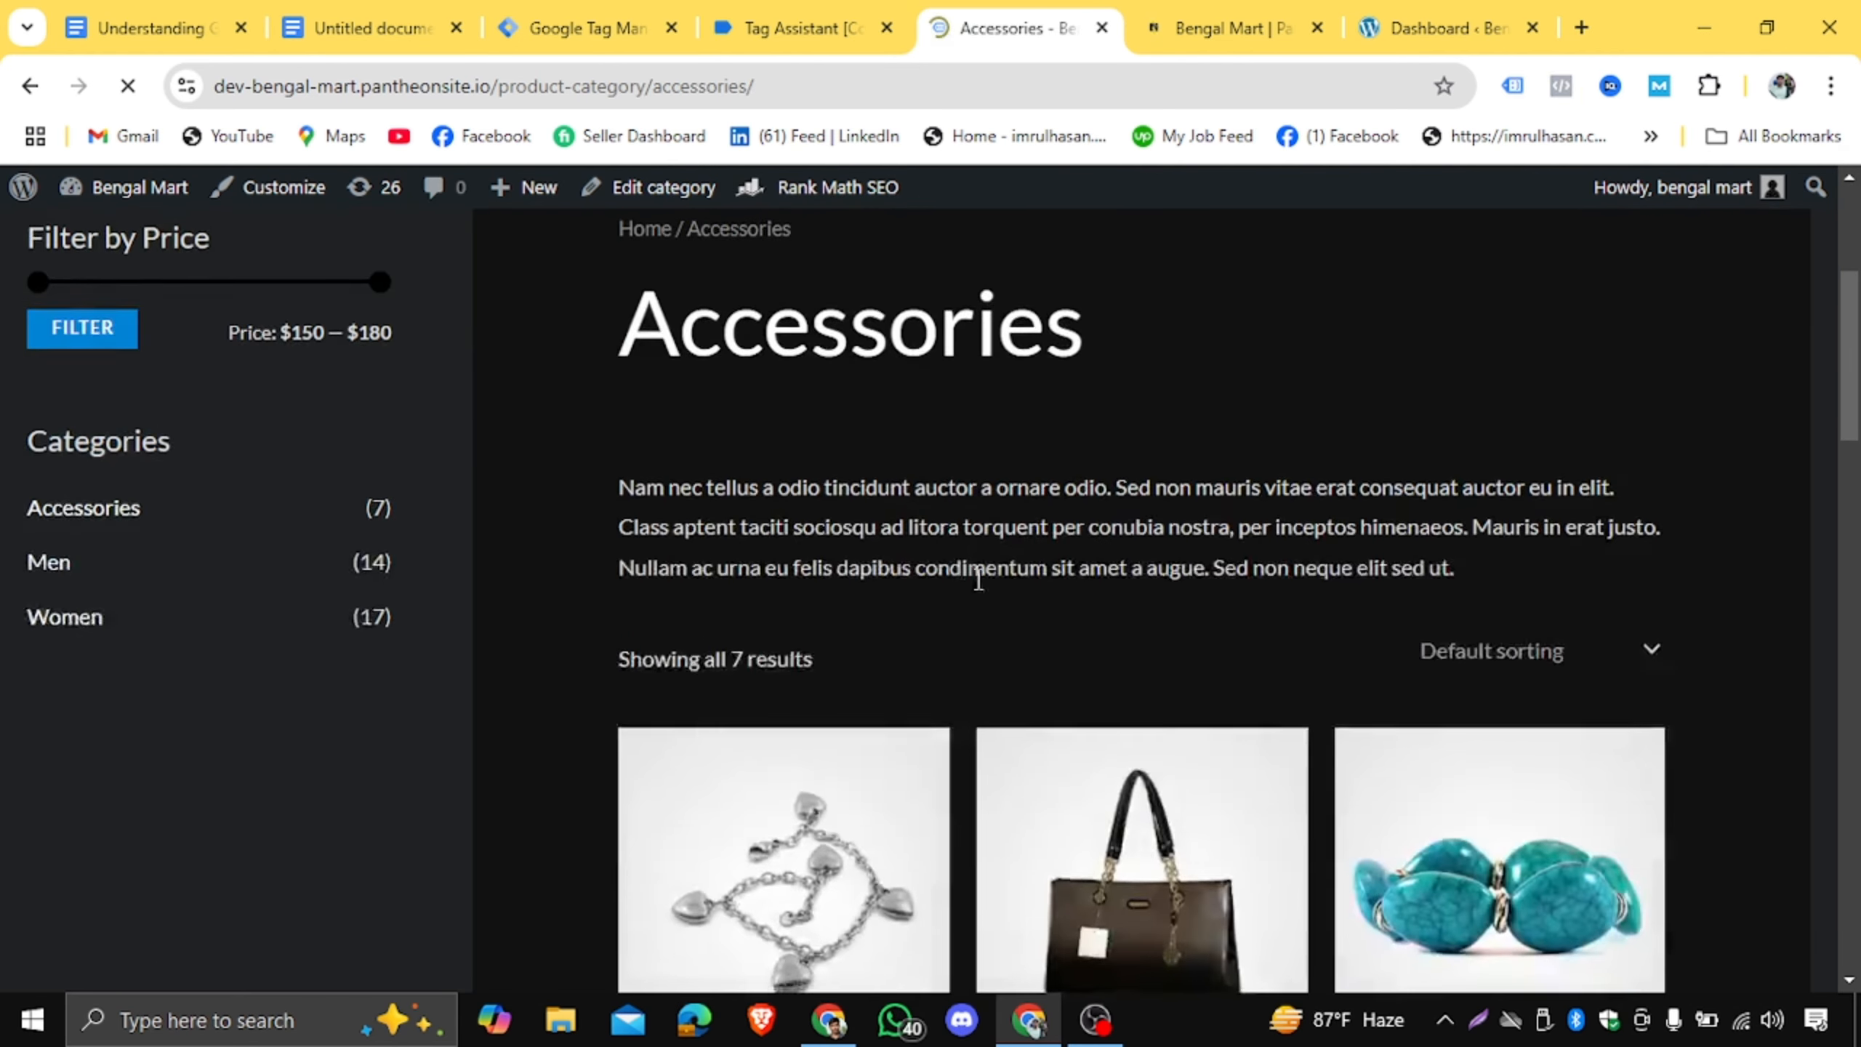
scroll(978, 579, down, 5)
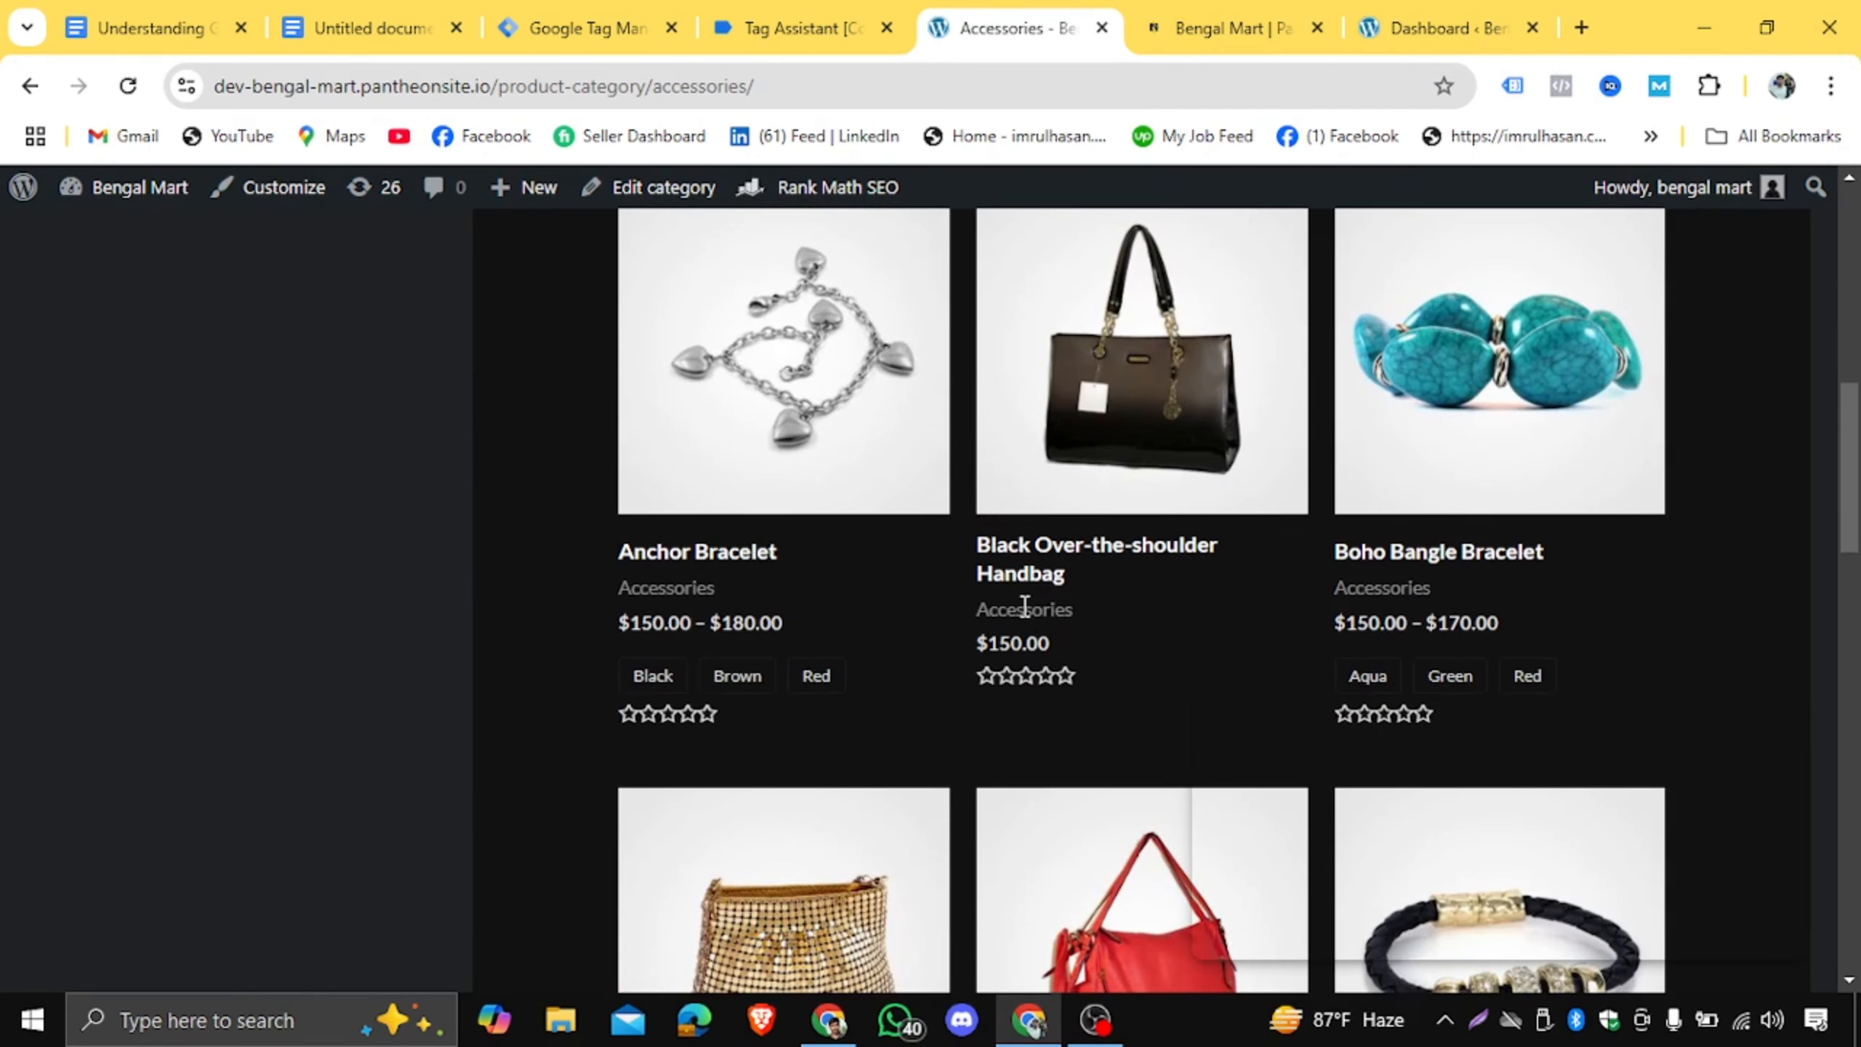
click(1153, 381)
scroll(1188, 520, down, 5)
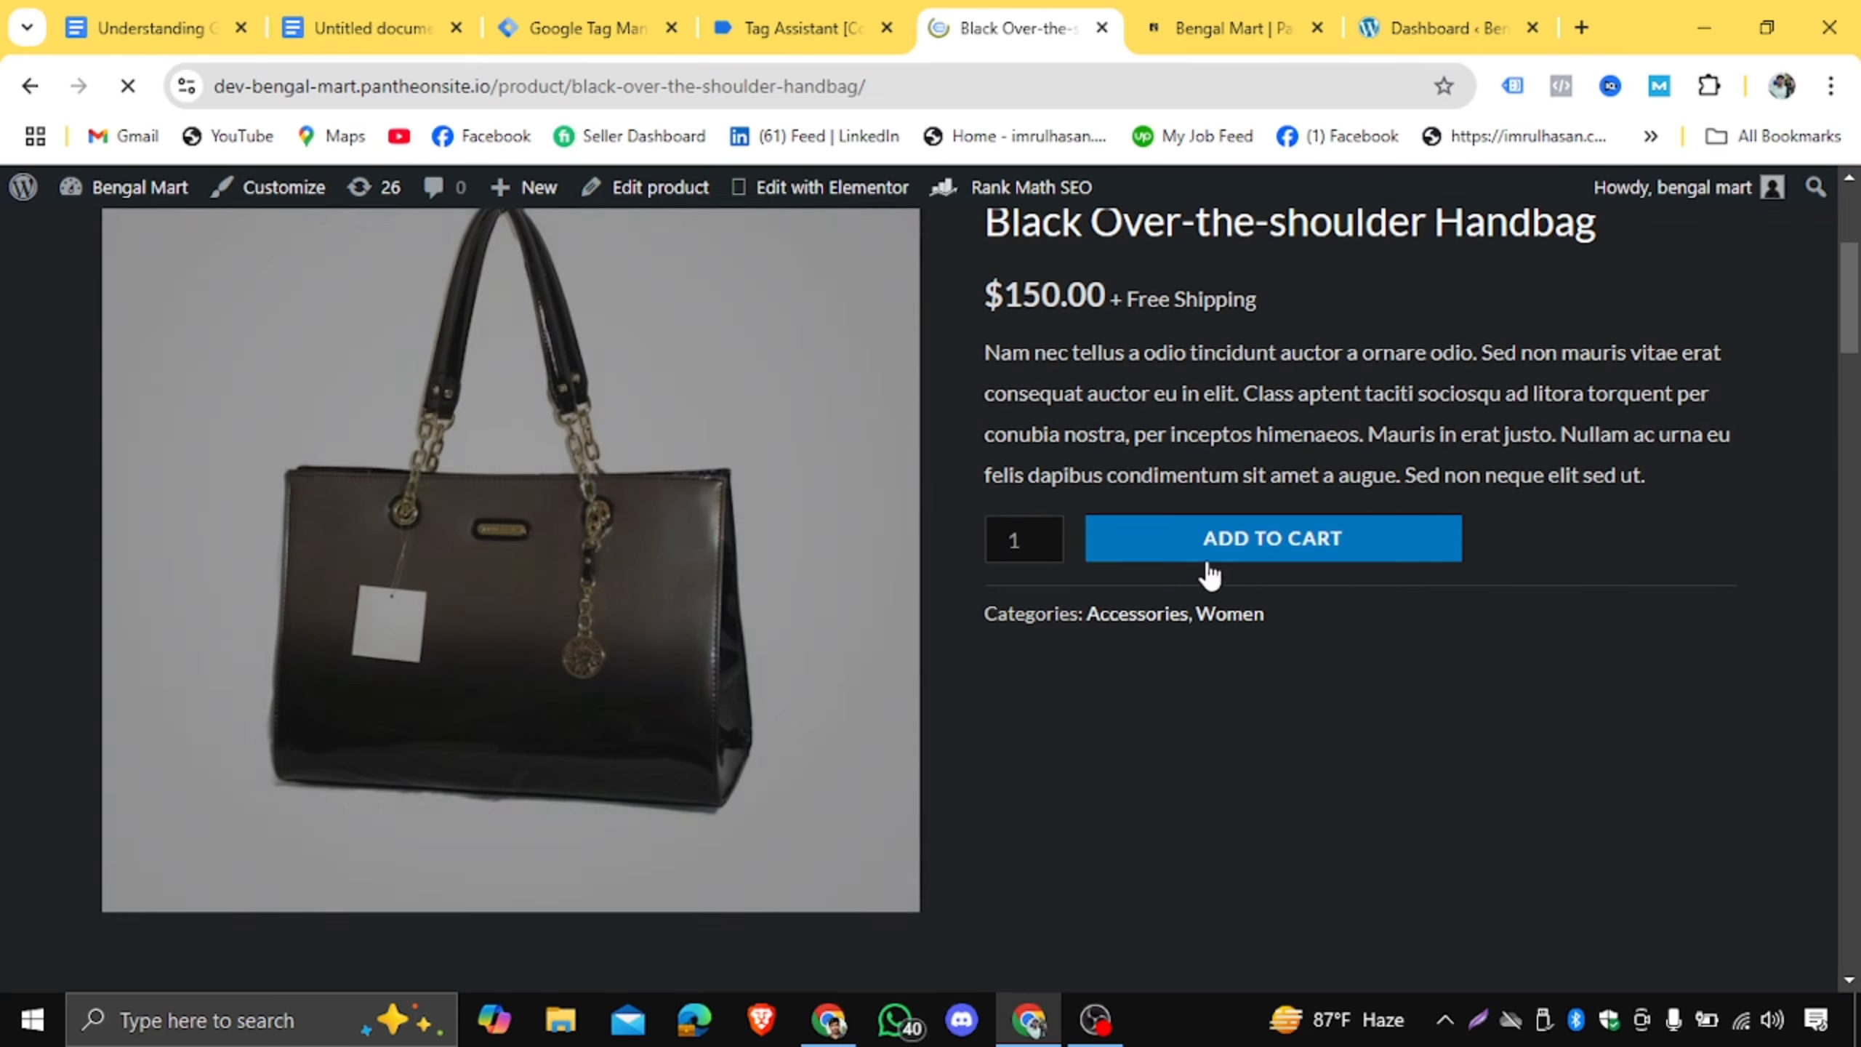
click(1198, 551)
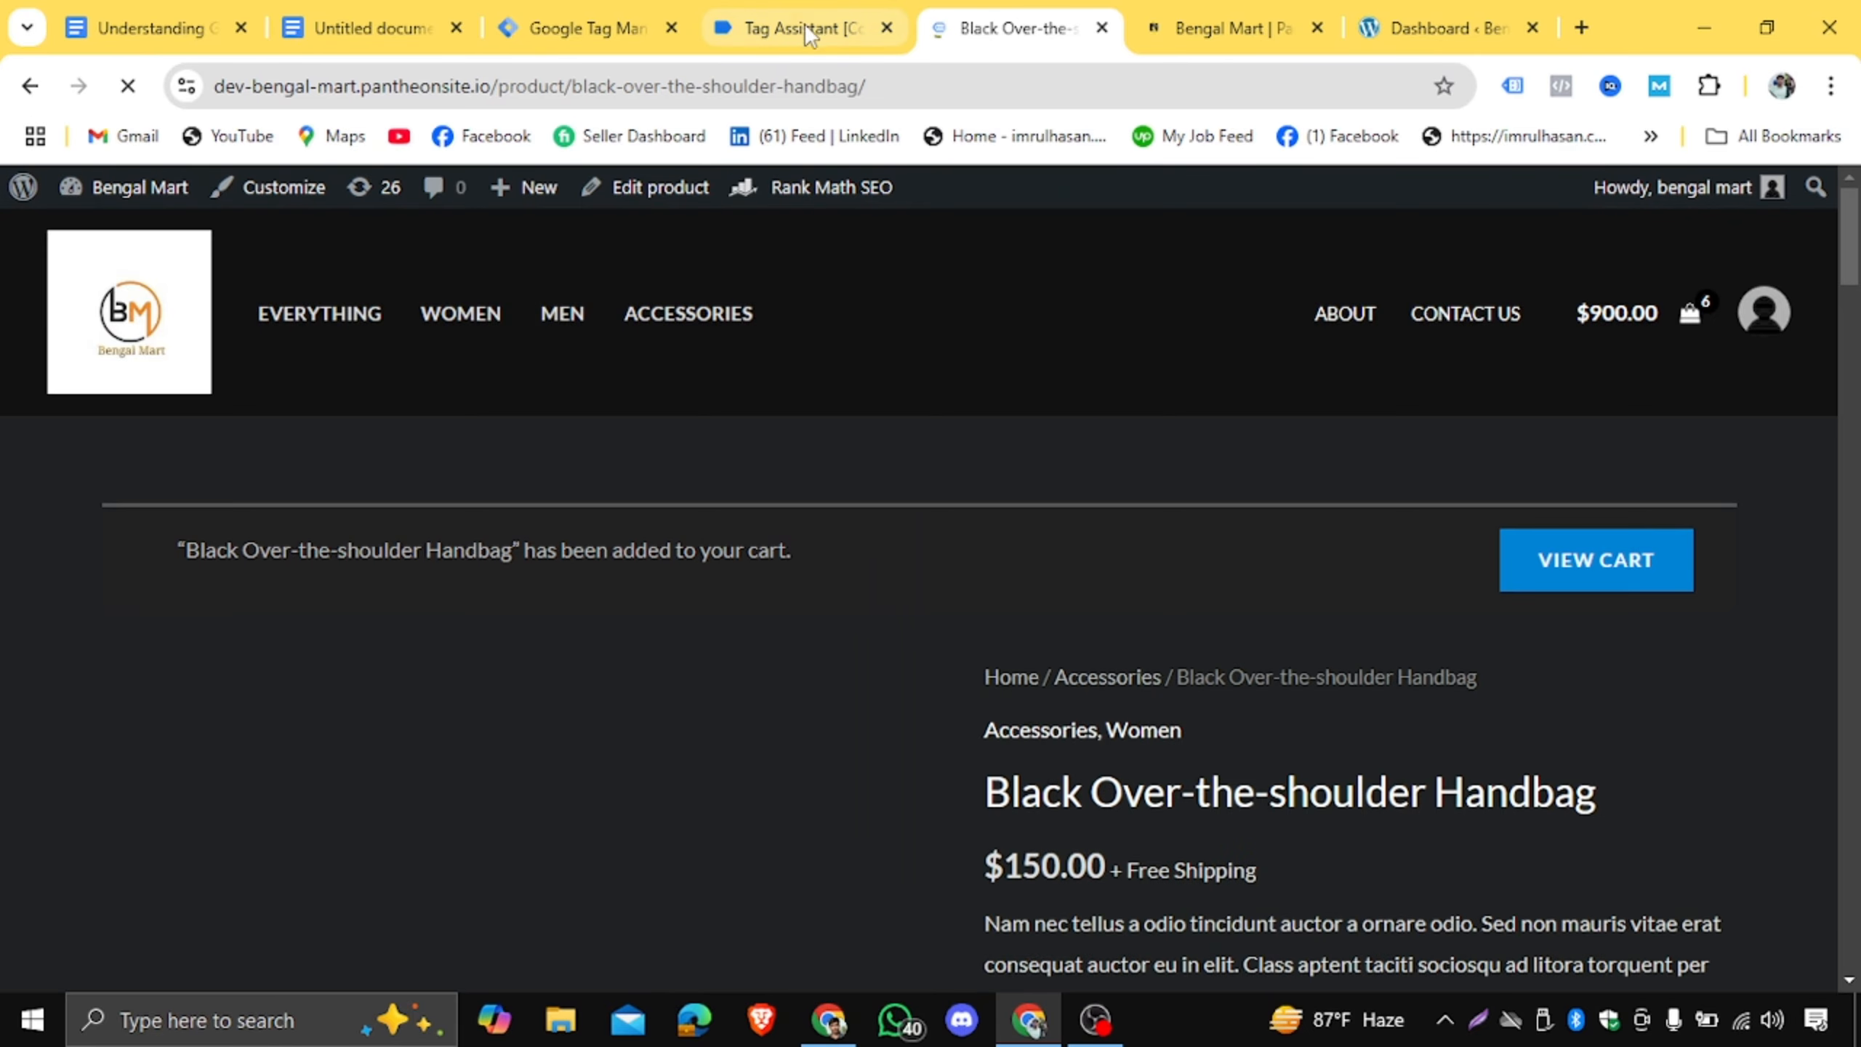
In Tag Assistant, open the handbag page's add_to_cart event and show its data layer values.
click(785, 29)
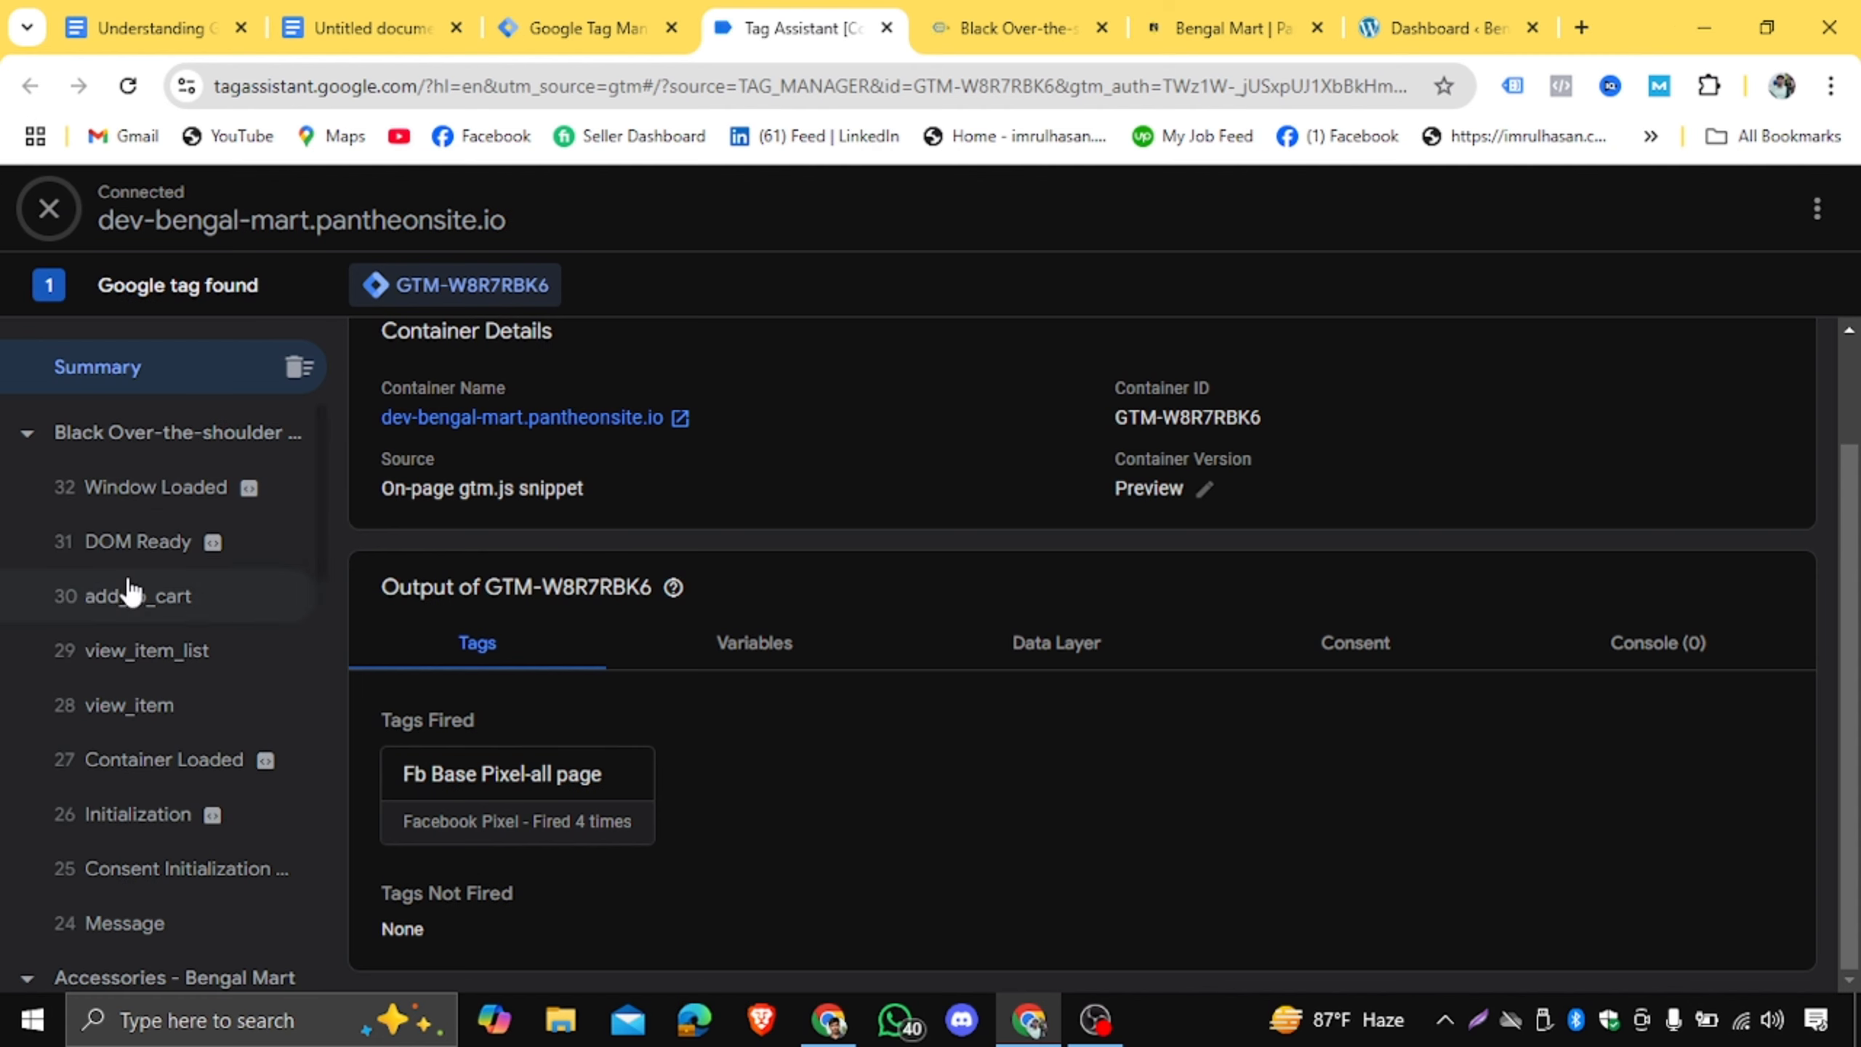
scroll(213, 700, down, 8)
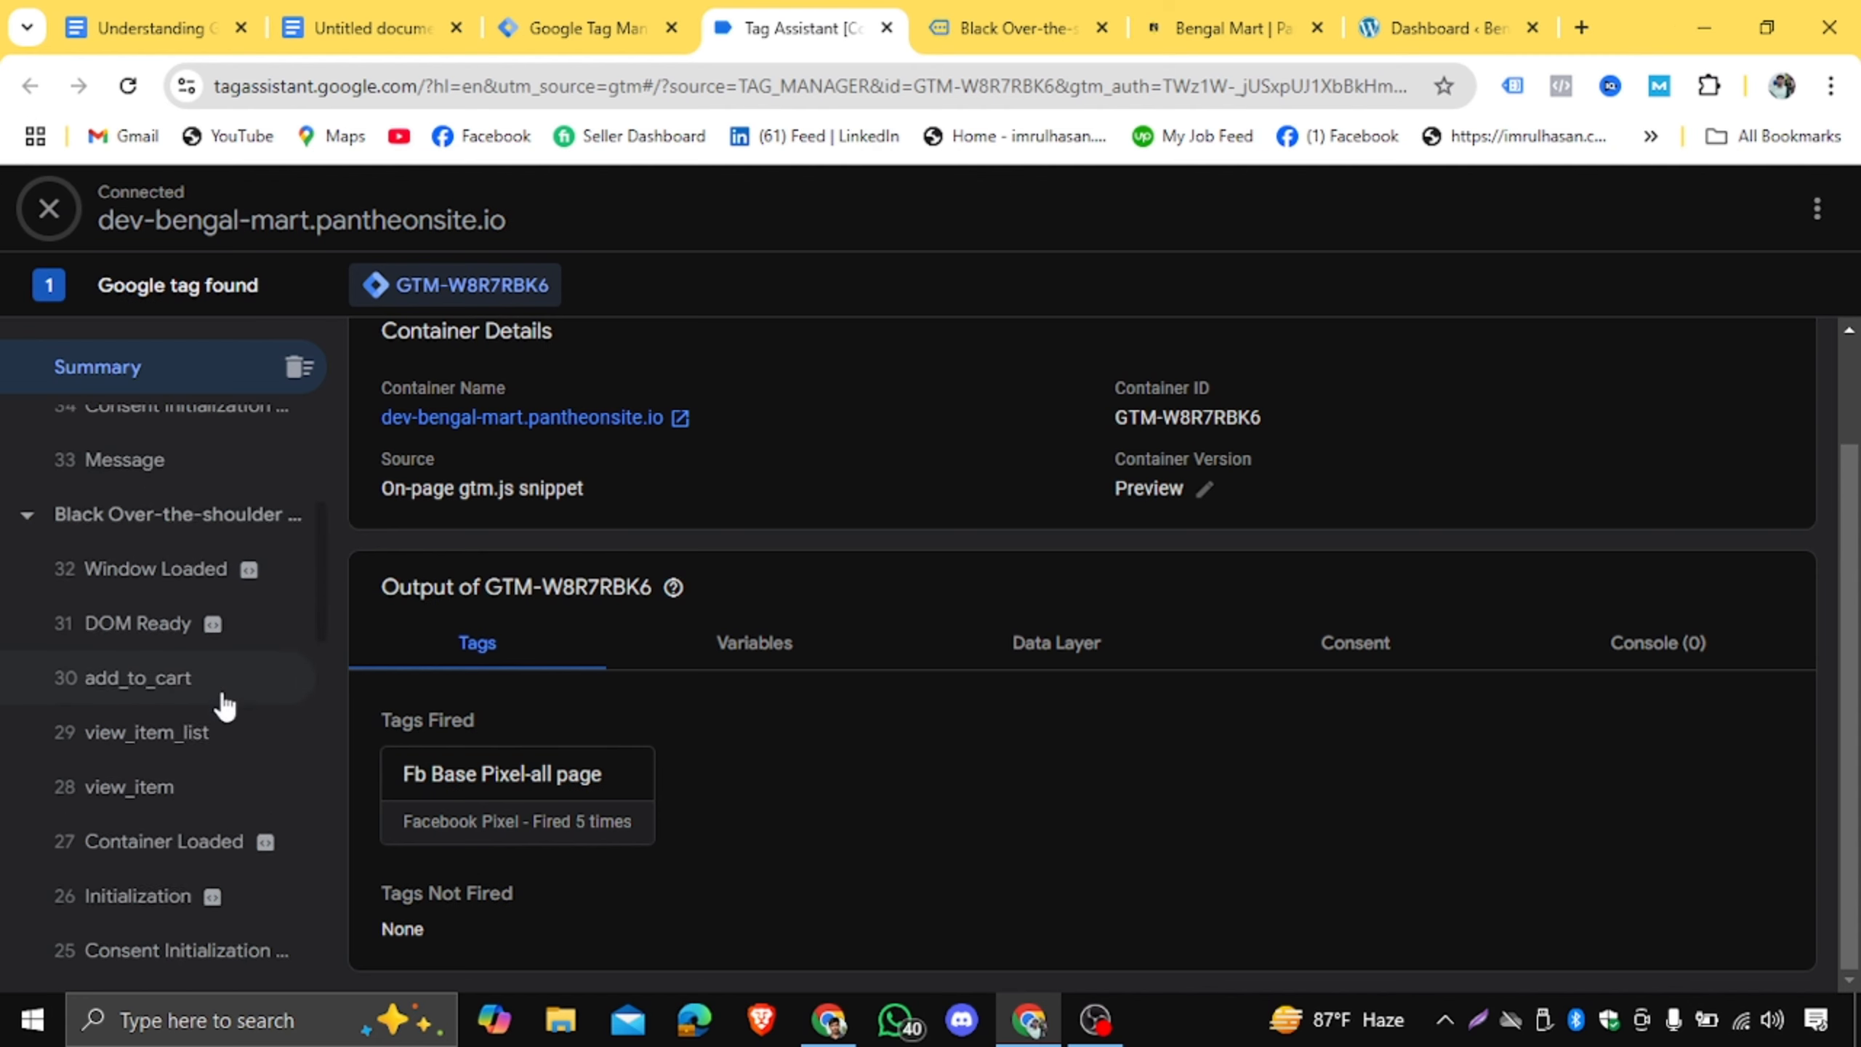
scroll(205, 697, up, 4)
click(170, 689)
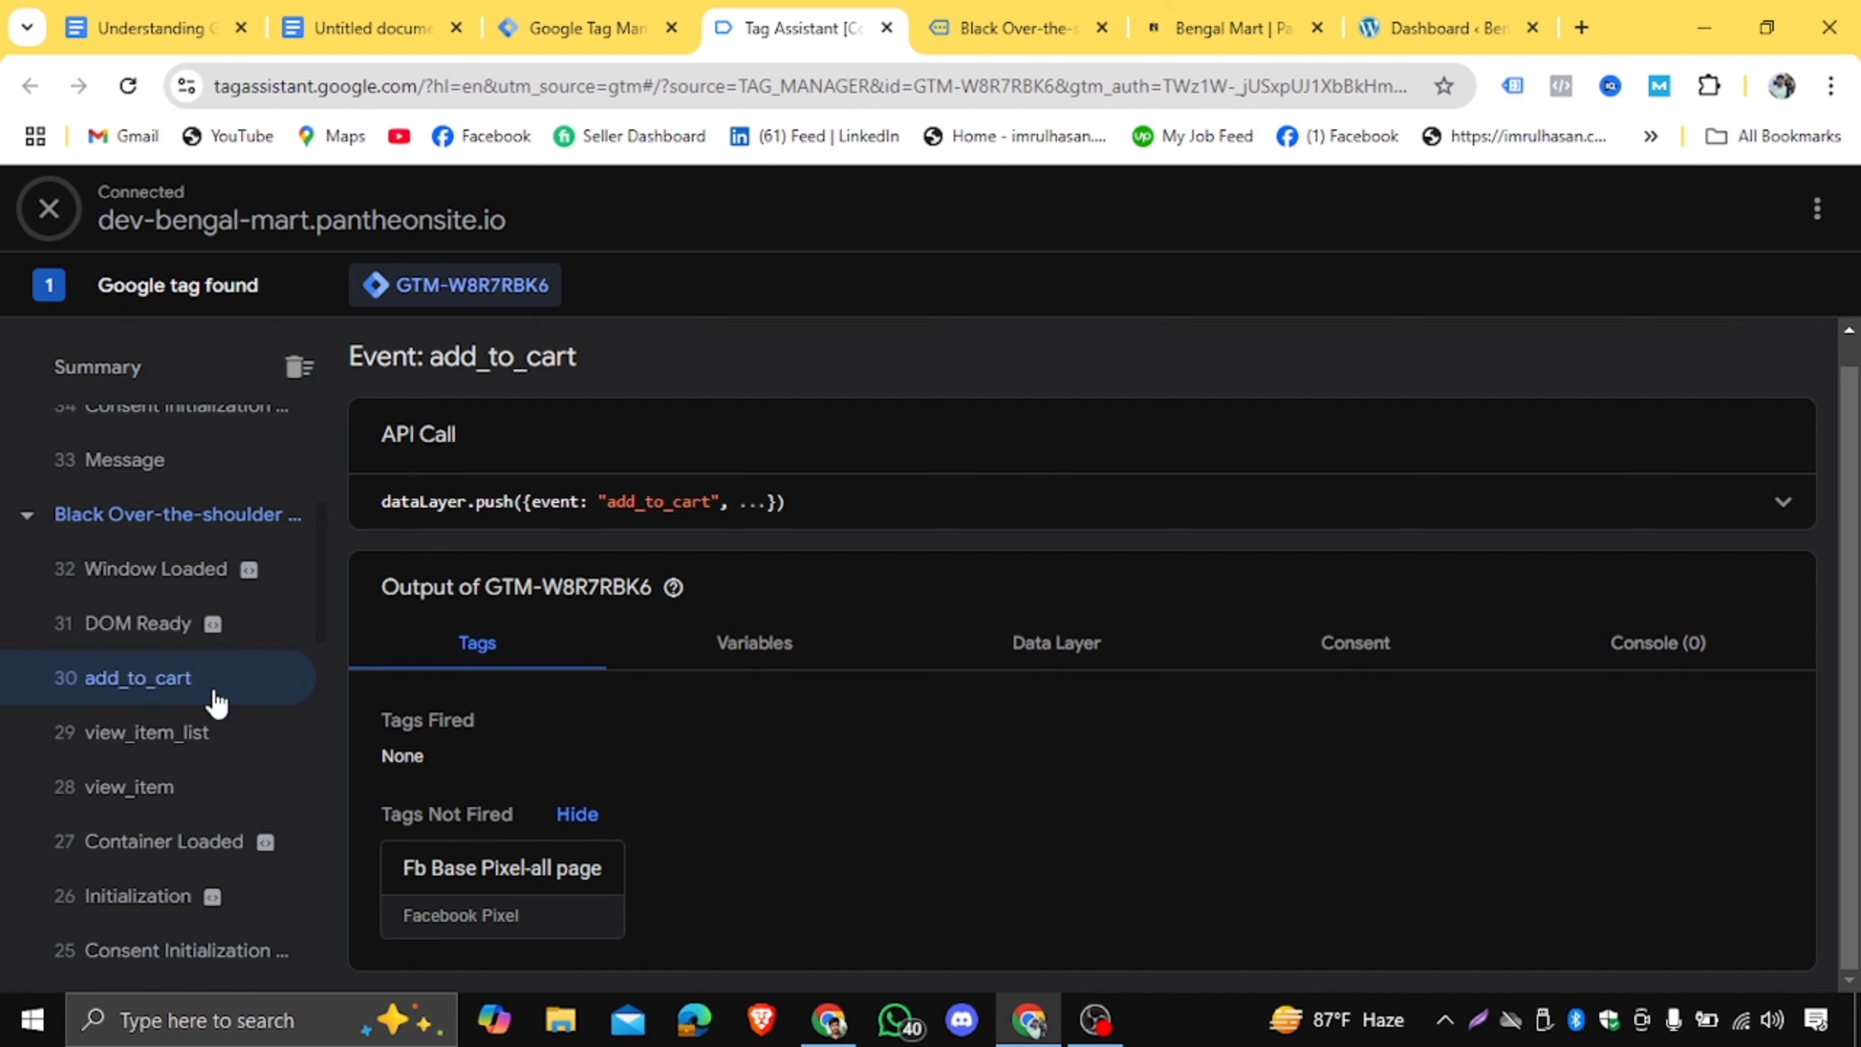
click(1075, 666)
scroll(844, 657, down, 5)
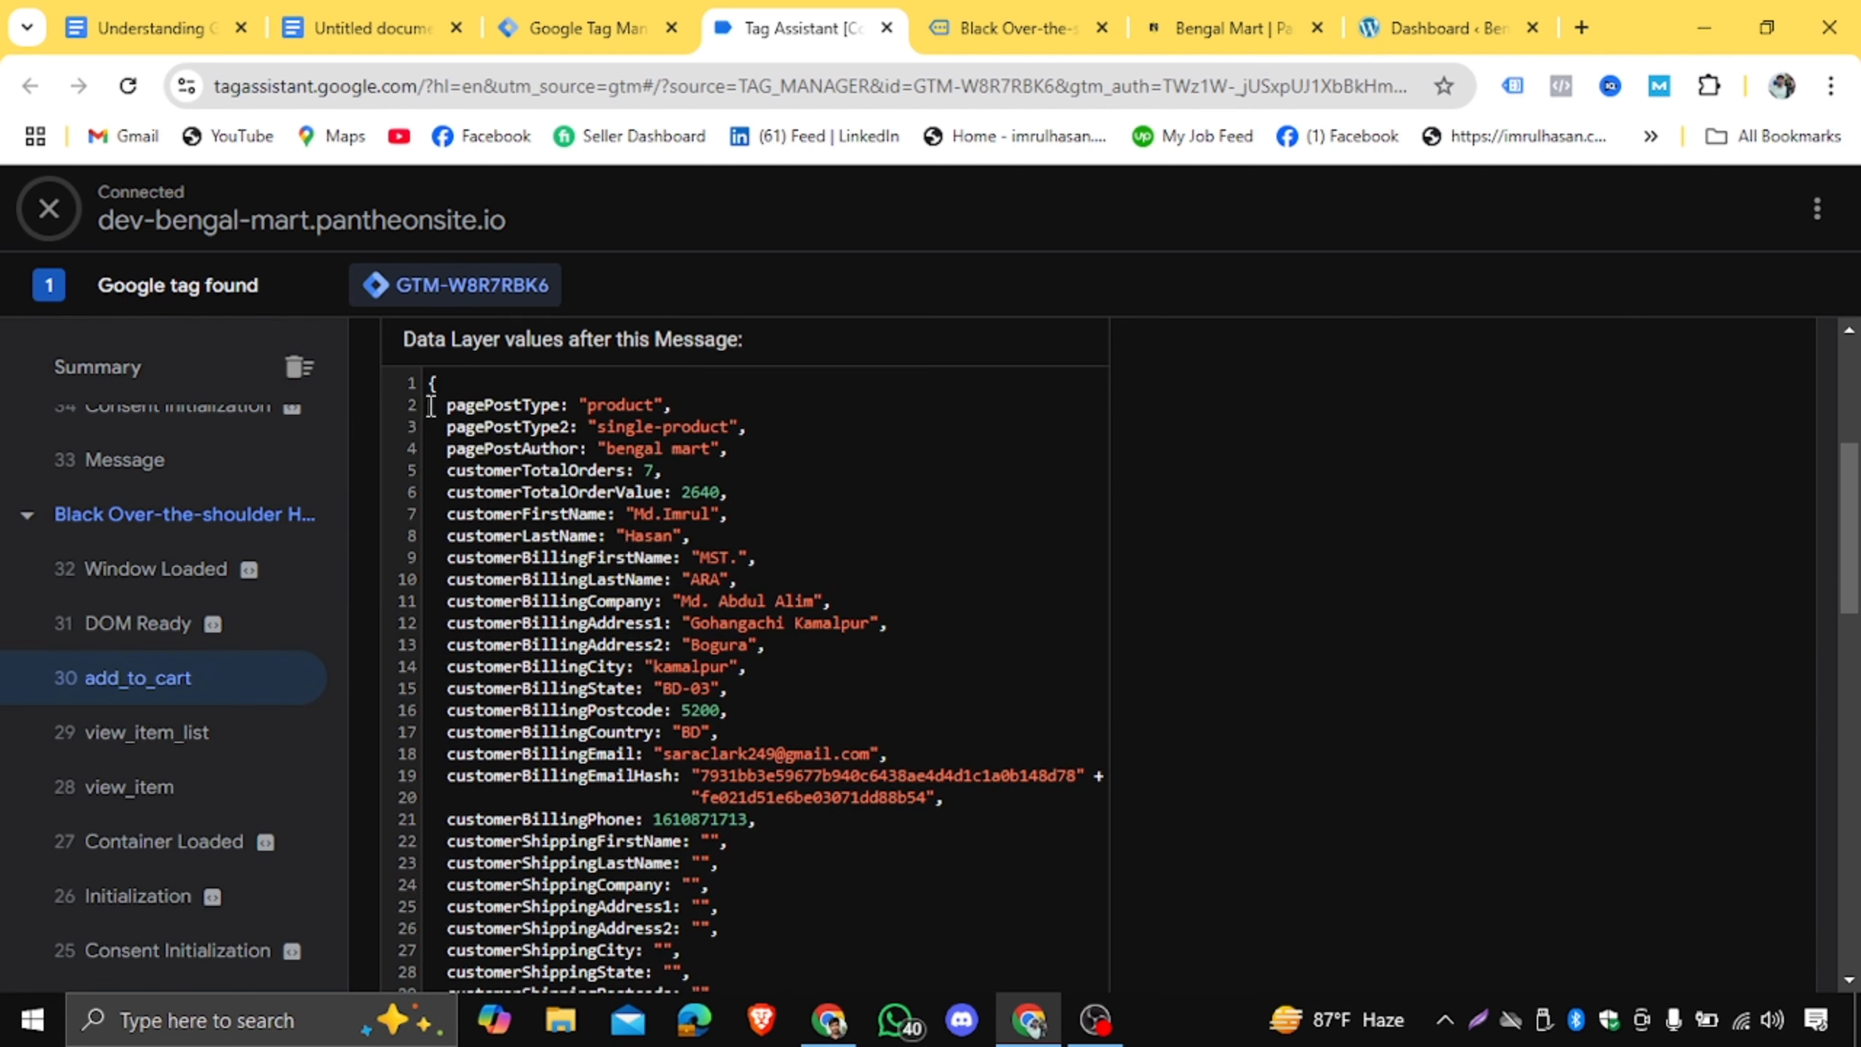
Examine the customer name, billing address, email and phone fields in the add_to_cart data layer.
drag(431, 406, 572, 681)
click(673, 578)
drag(449, 517, 700, 526)
drag(451, 562, 725, 552)
click(541, 602)
drag(541, 603, 764, 586)
scroll(764, 598, down, 2)
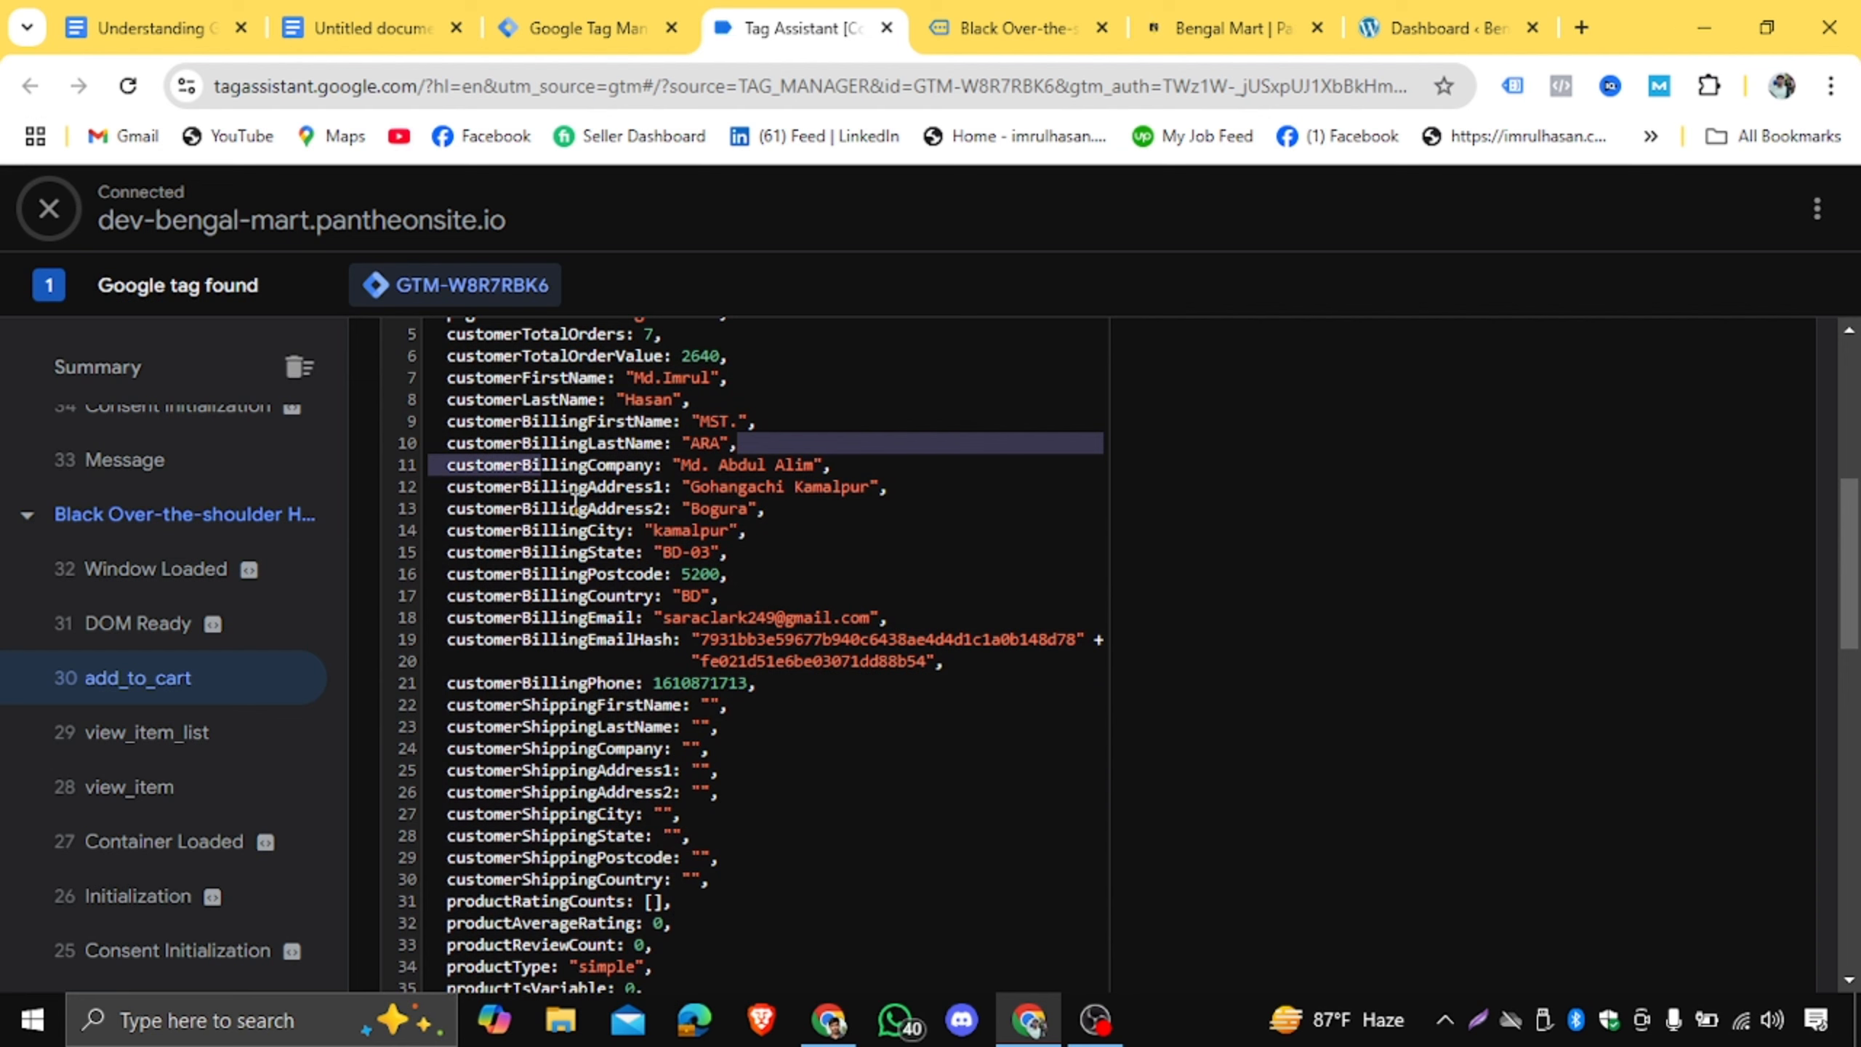
drag(471, 506, 776, 506)
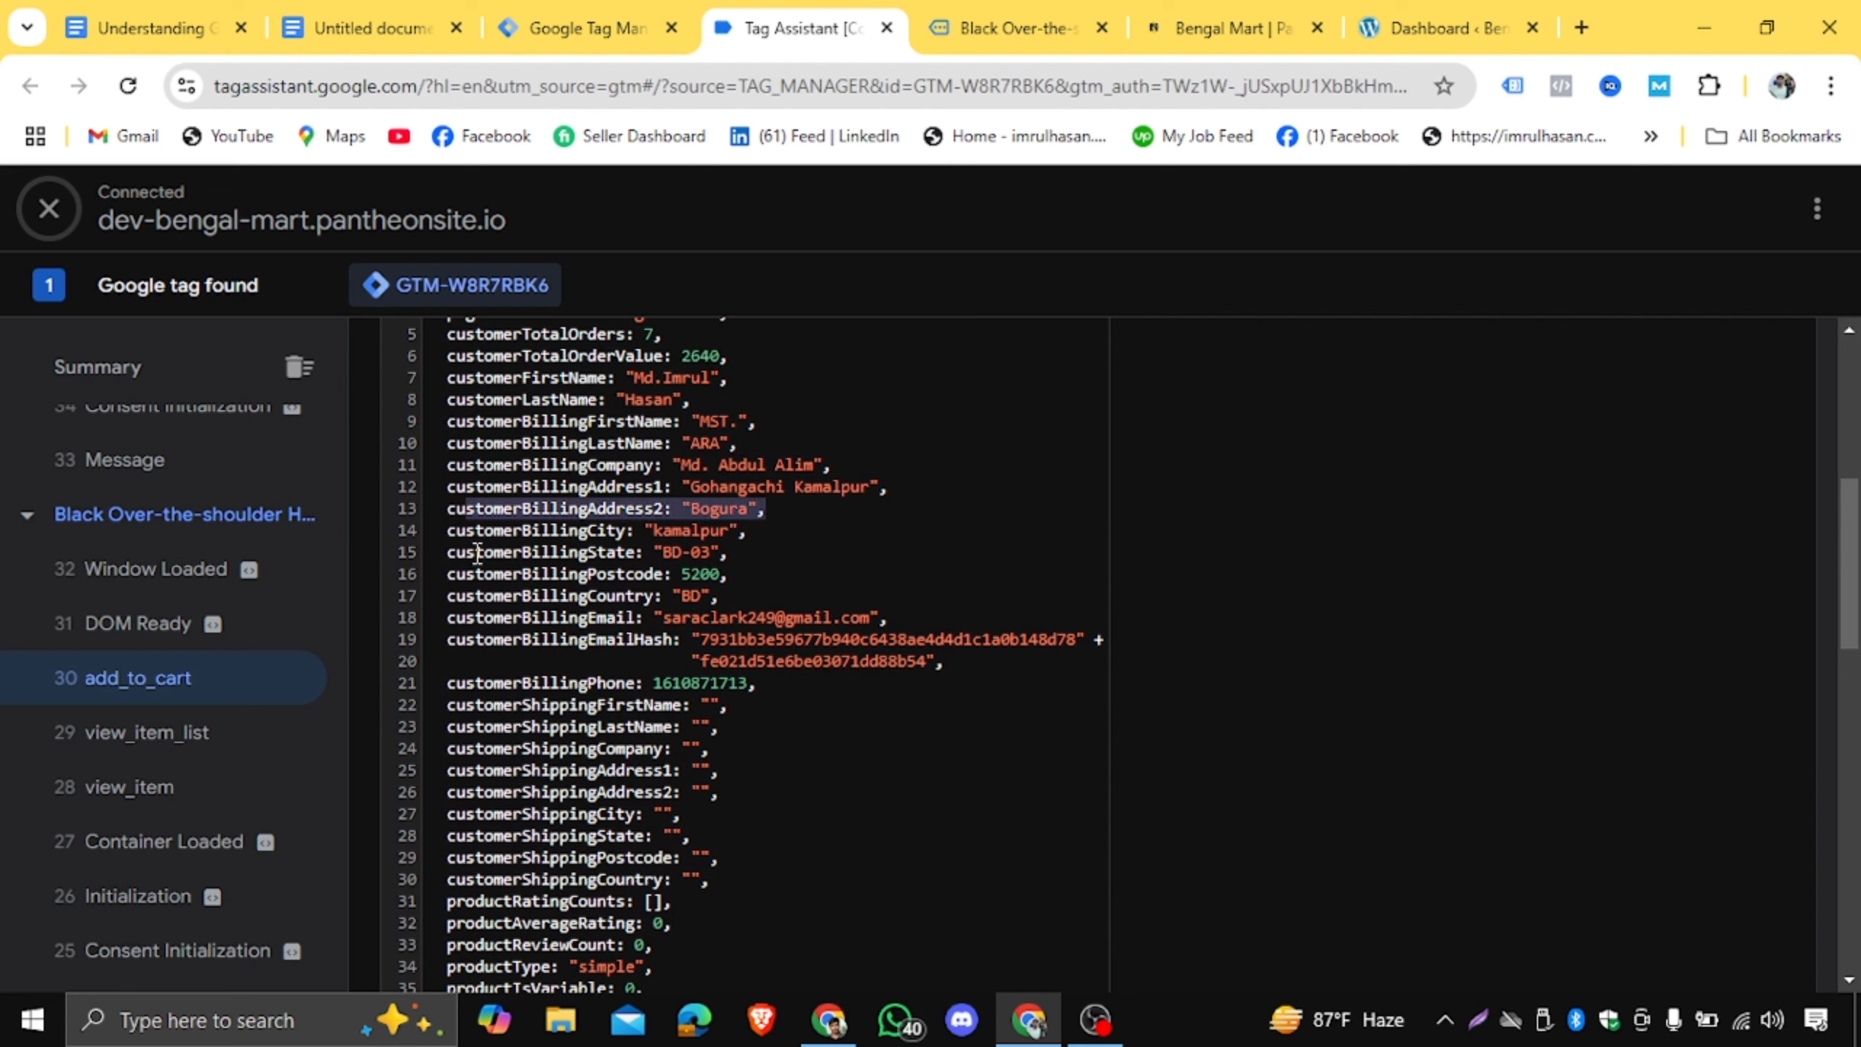
drag(477, 553, 739, 528)
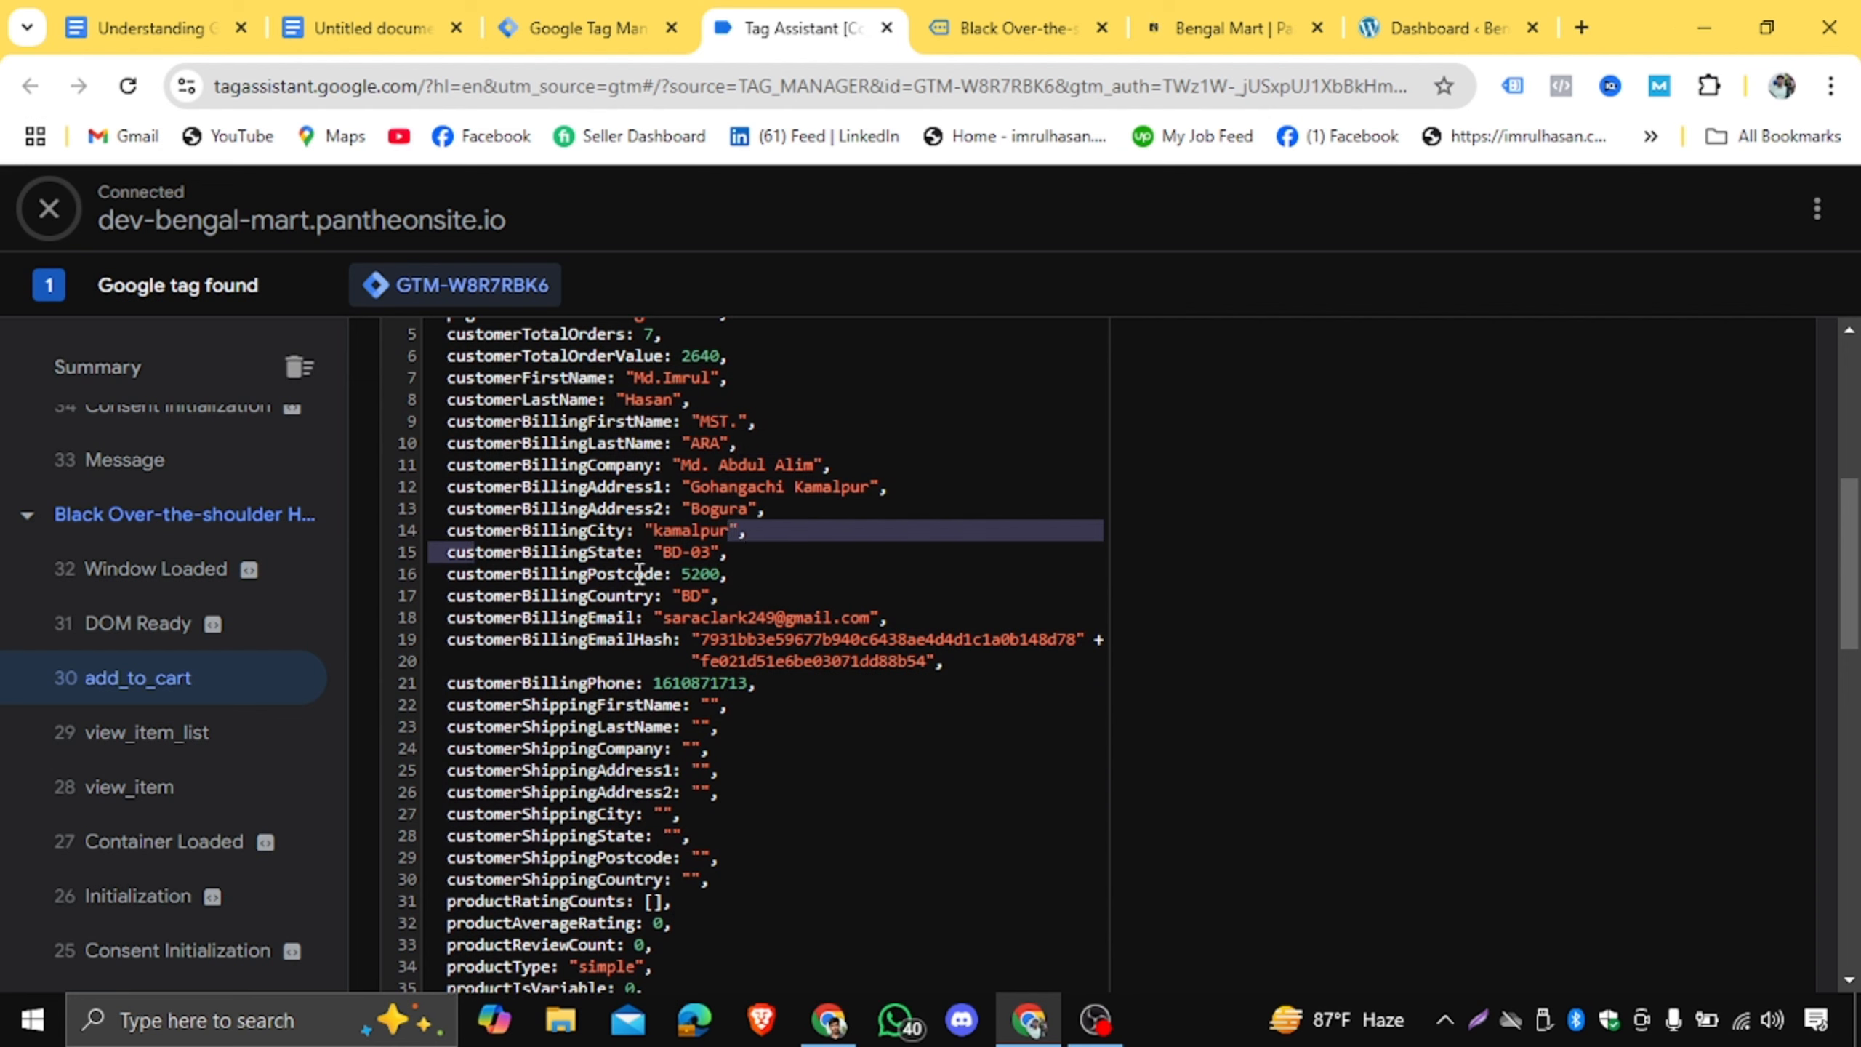
drag(513, 576, 898, 620)
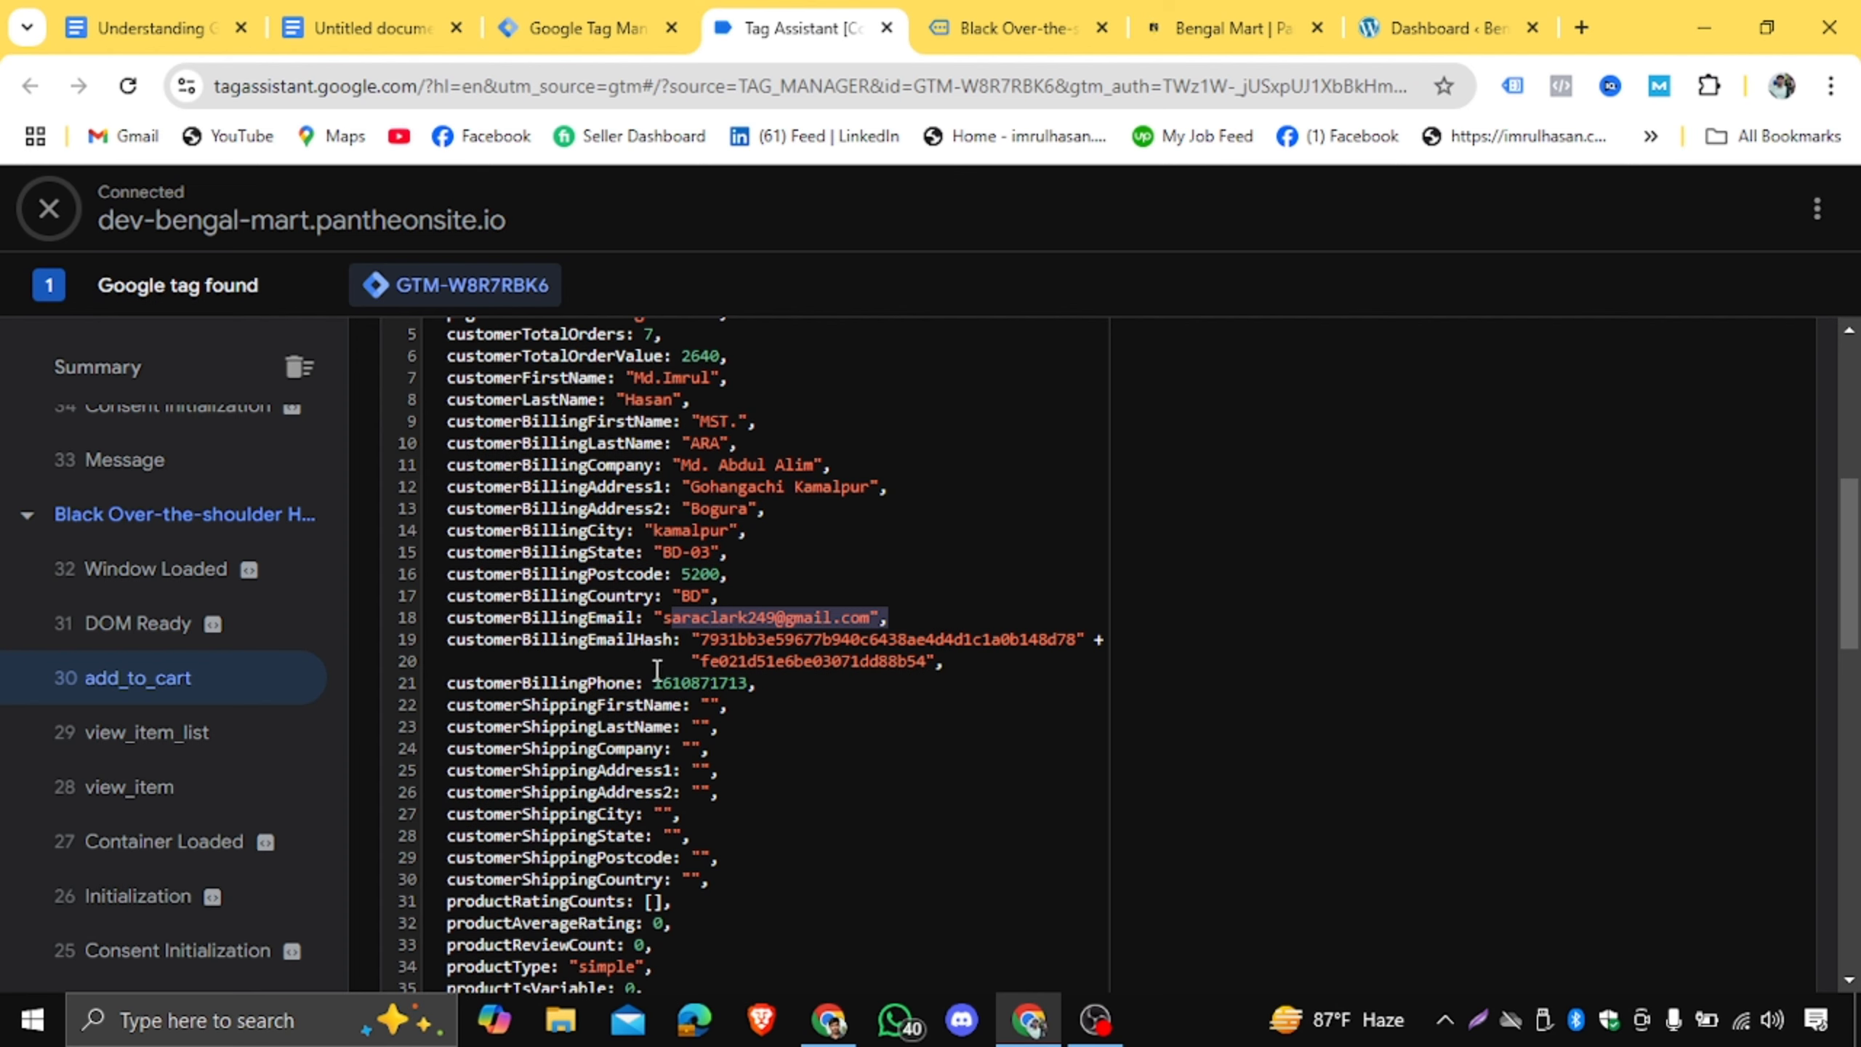
drag(657, 669, 769, 684)
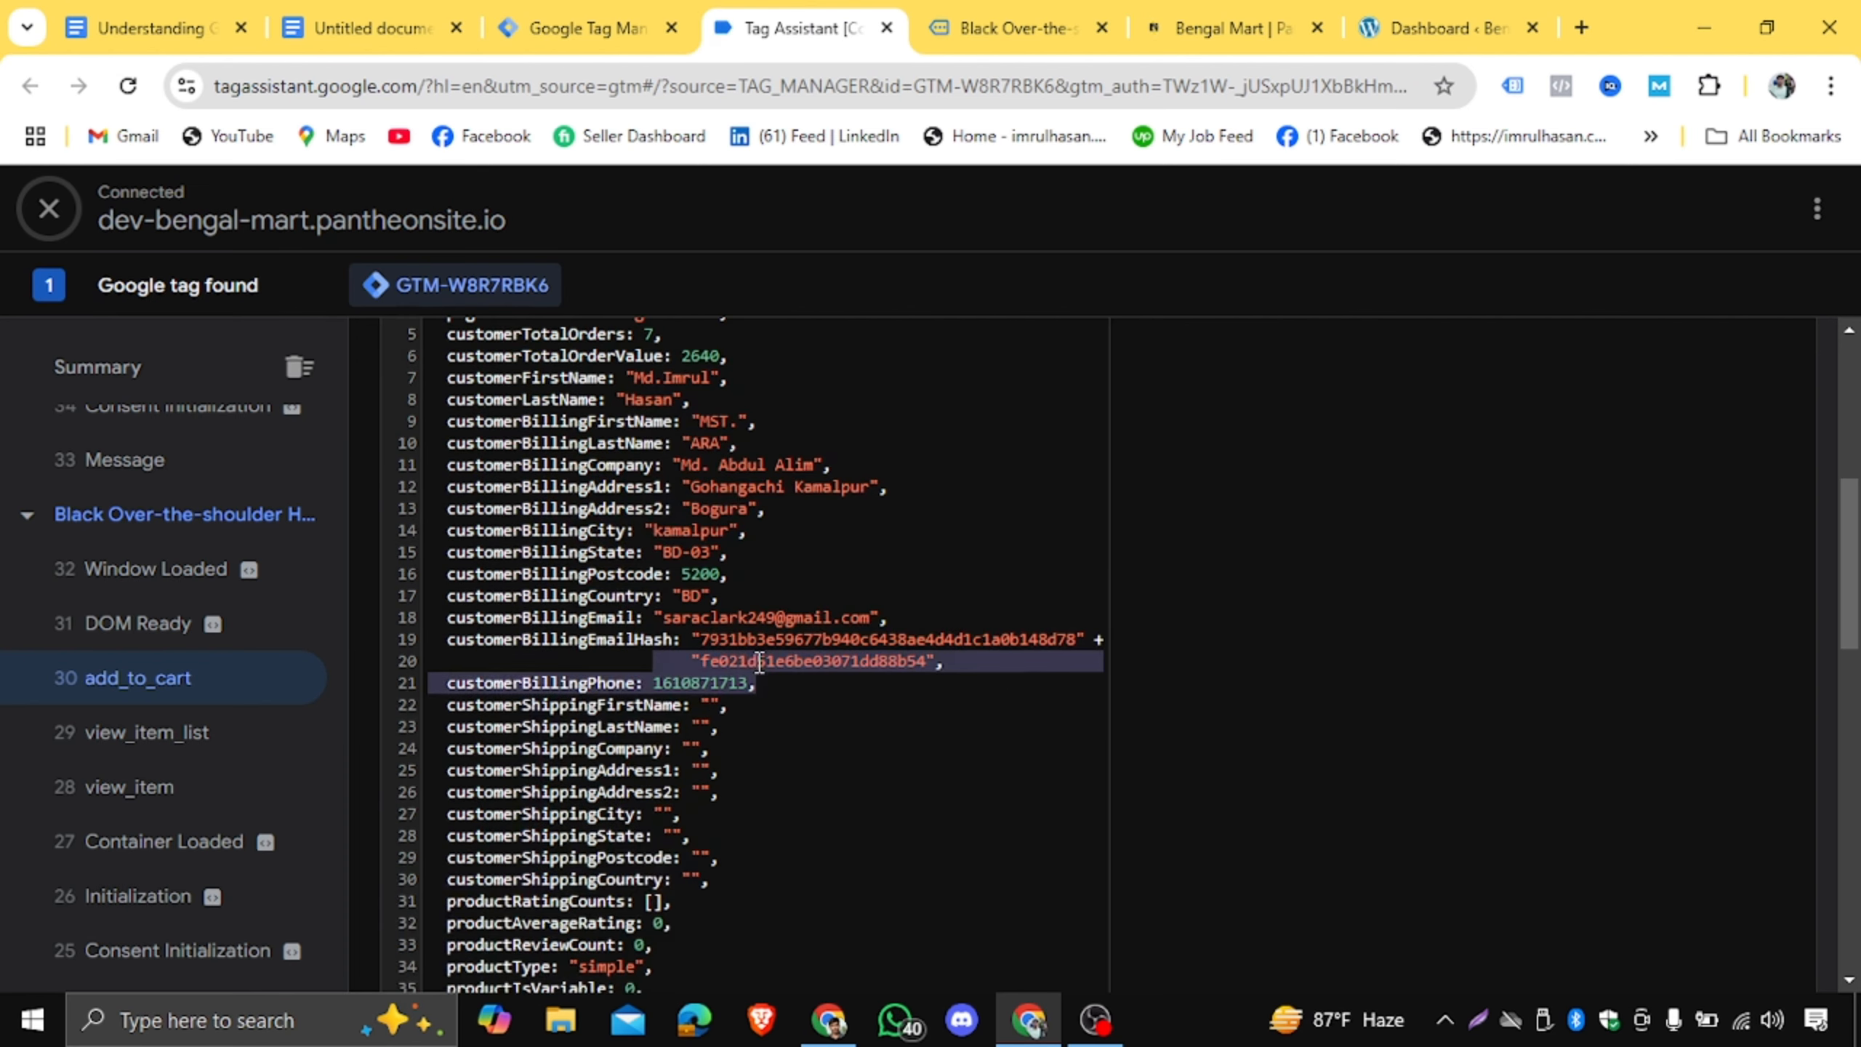
Examine the ecommerce object of the add_to_cart data layer, including its currency, value and items.
scroll(700, 534, up, 4)
drag(447, 543, 720, 588)
click(729, 588)
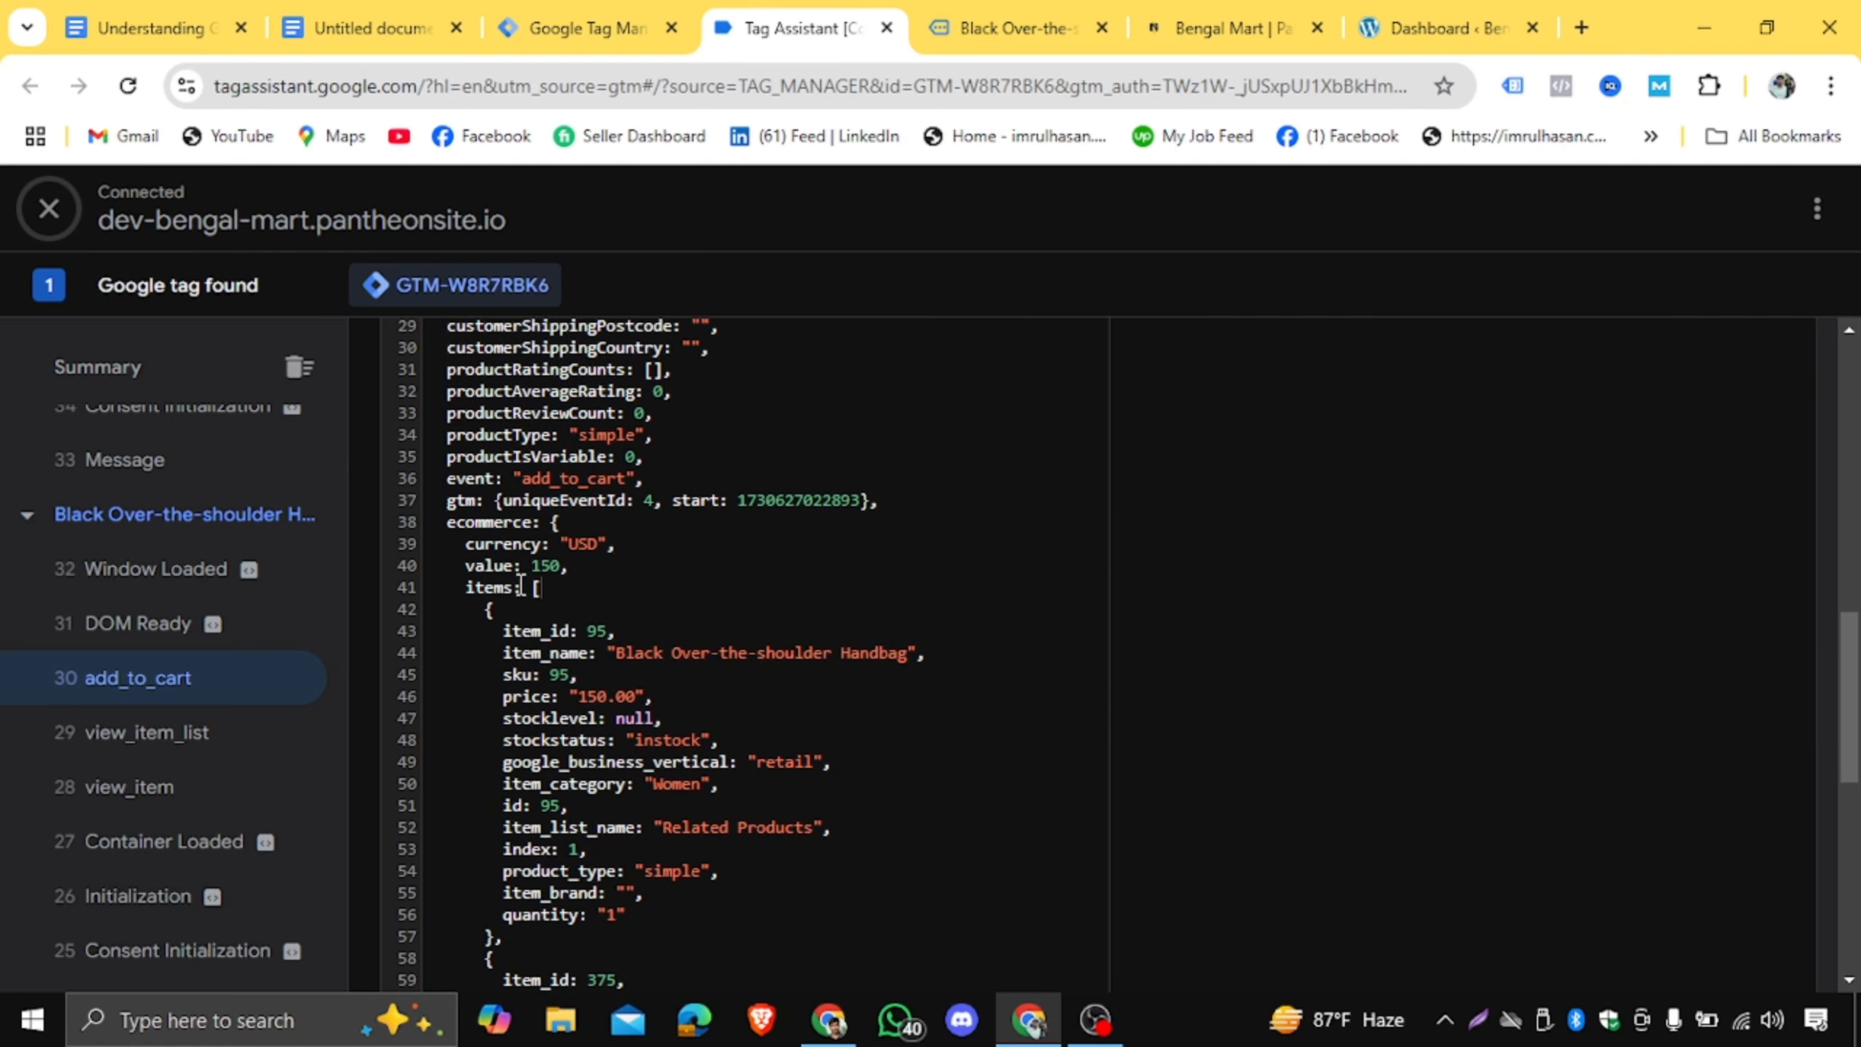
drag(440, 533, 659, 1019)
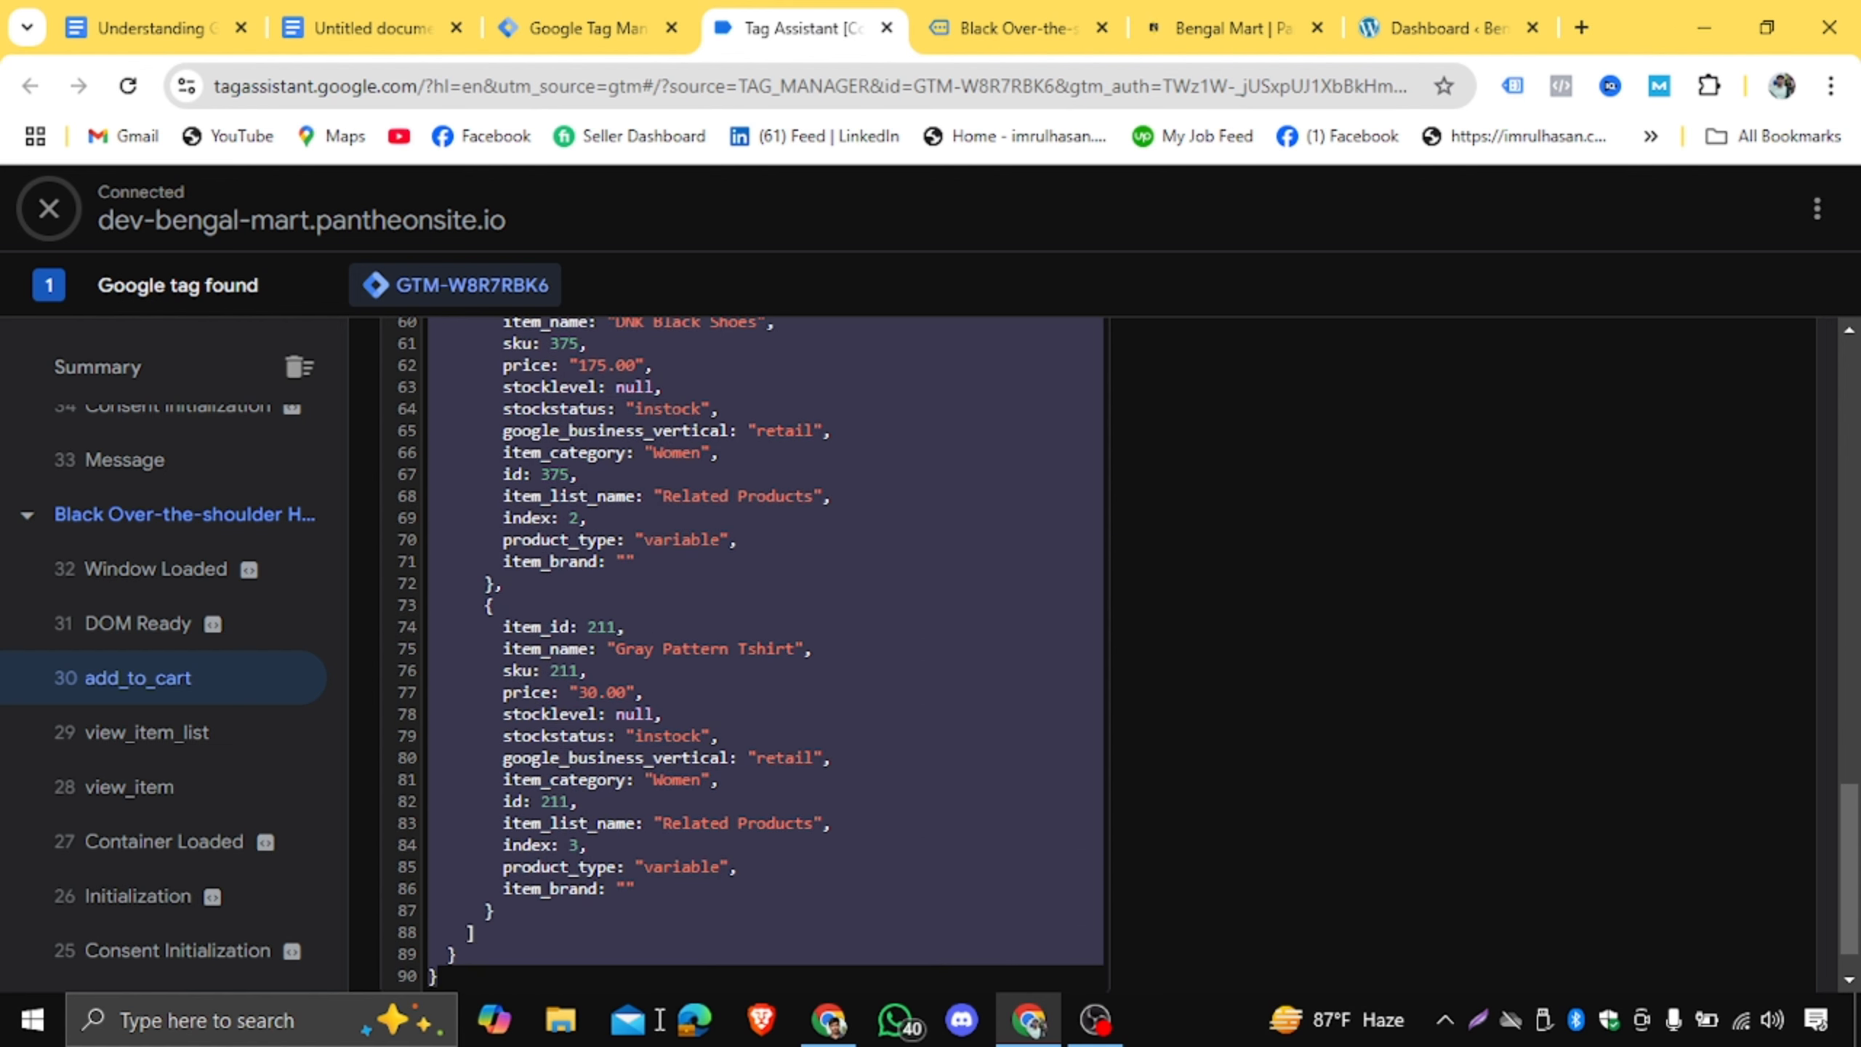
scroll(717, 662, up, 5)
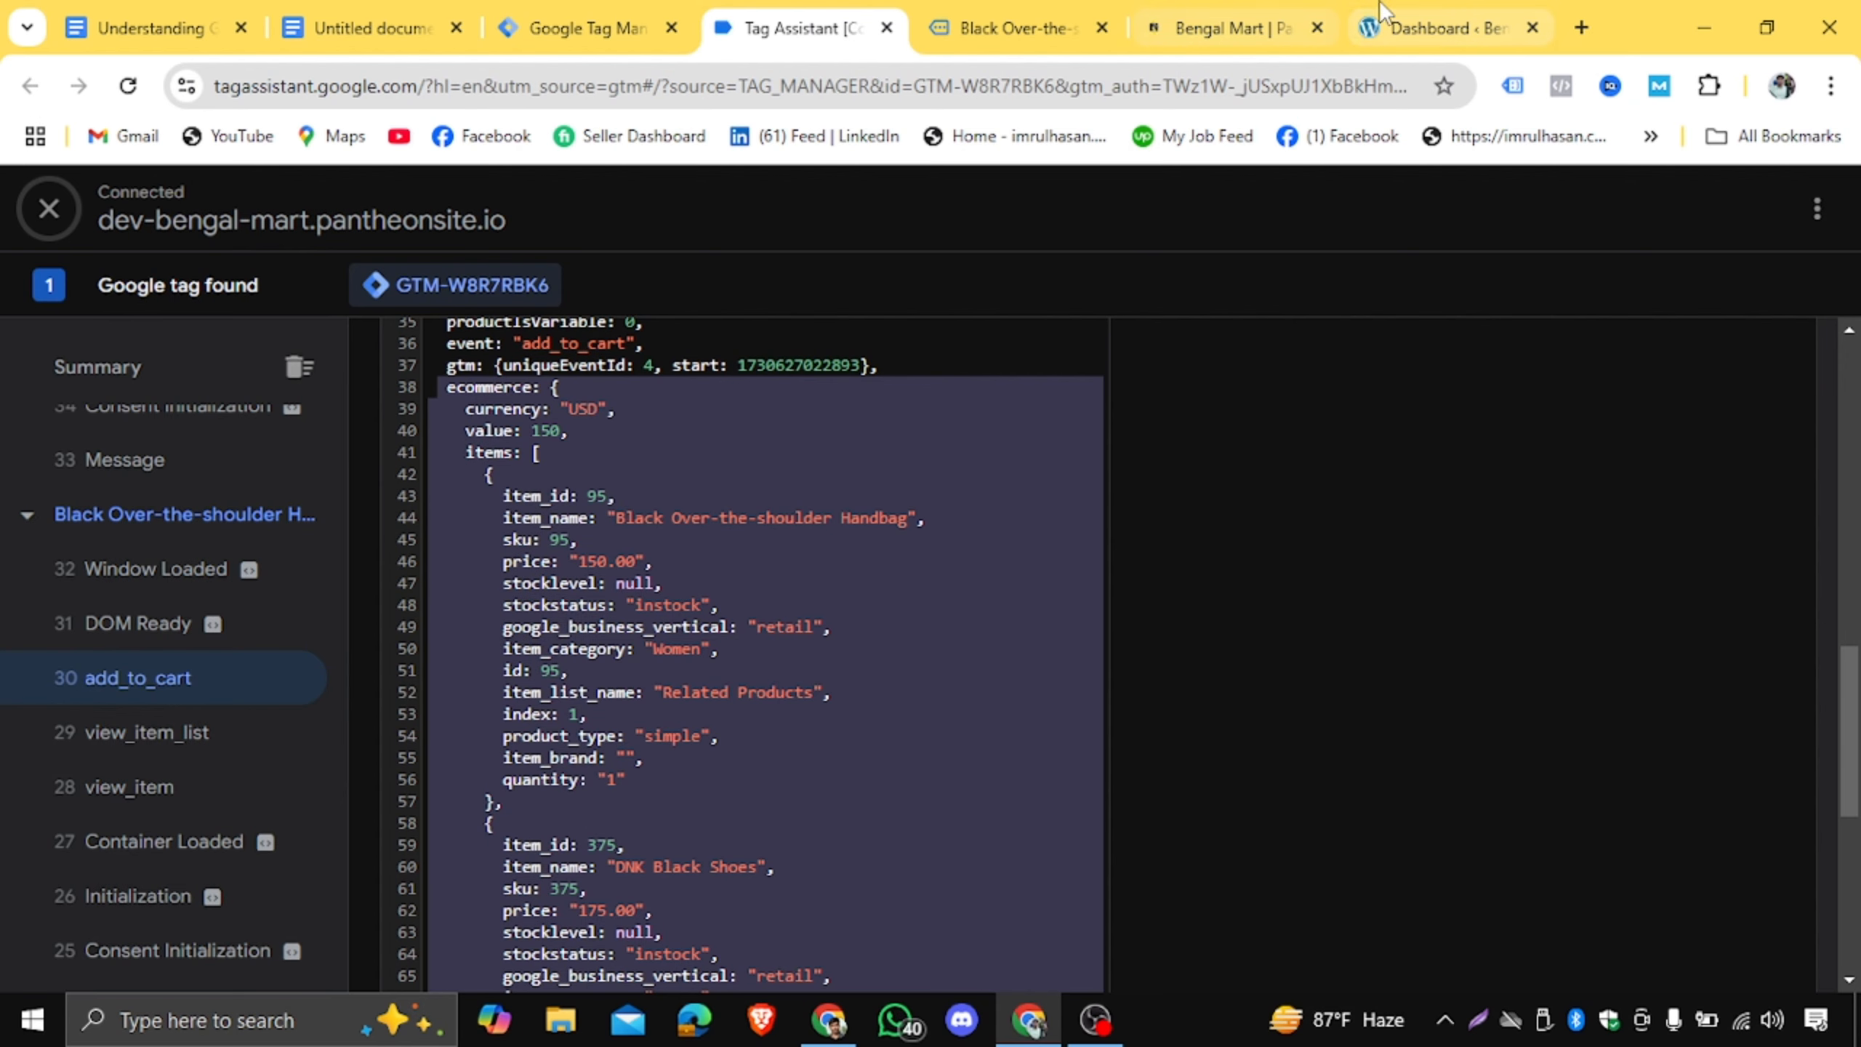
Switch to the WordPress admin and open the Google Tag Manager plugin's settings.
click(1423, 15)
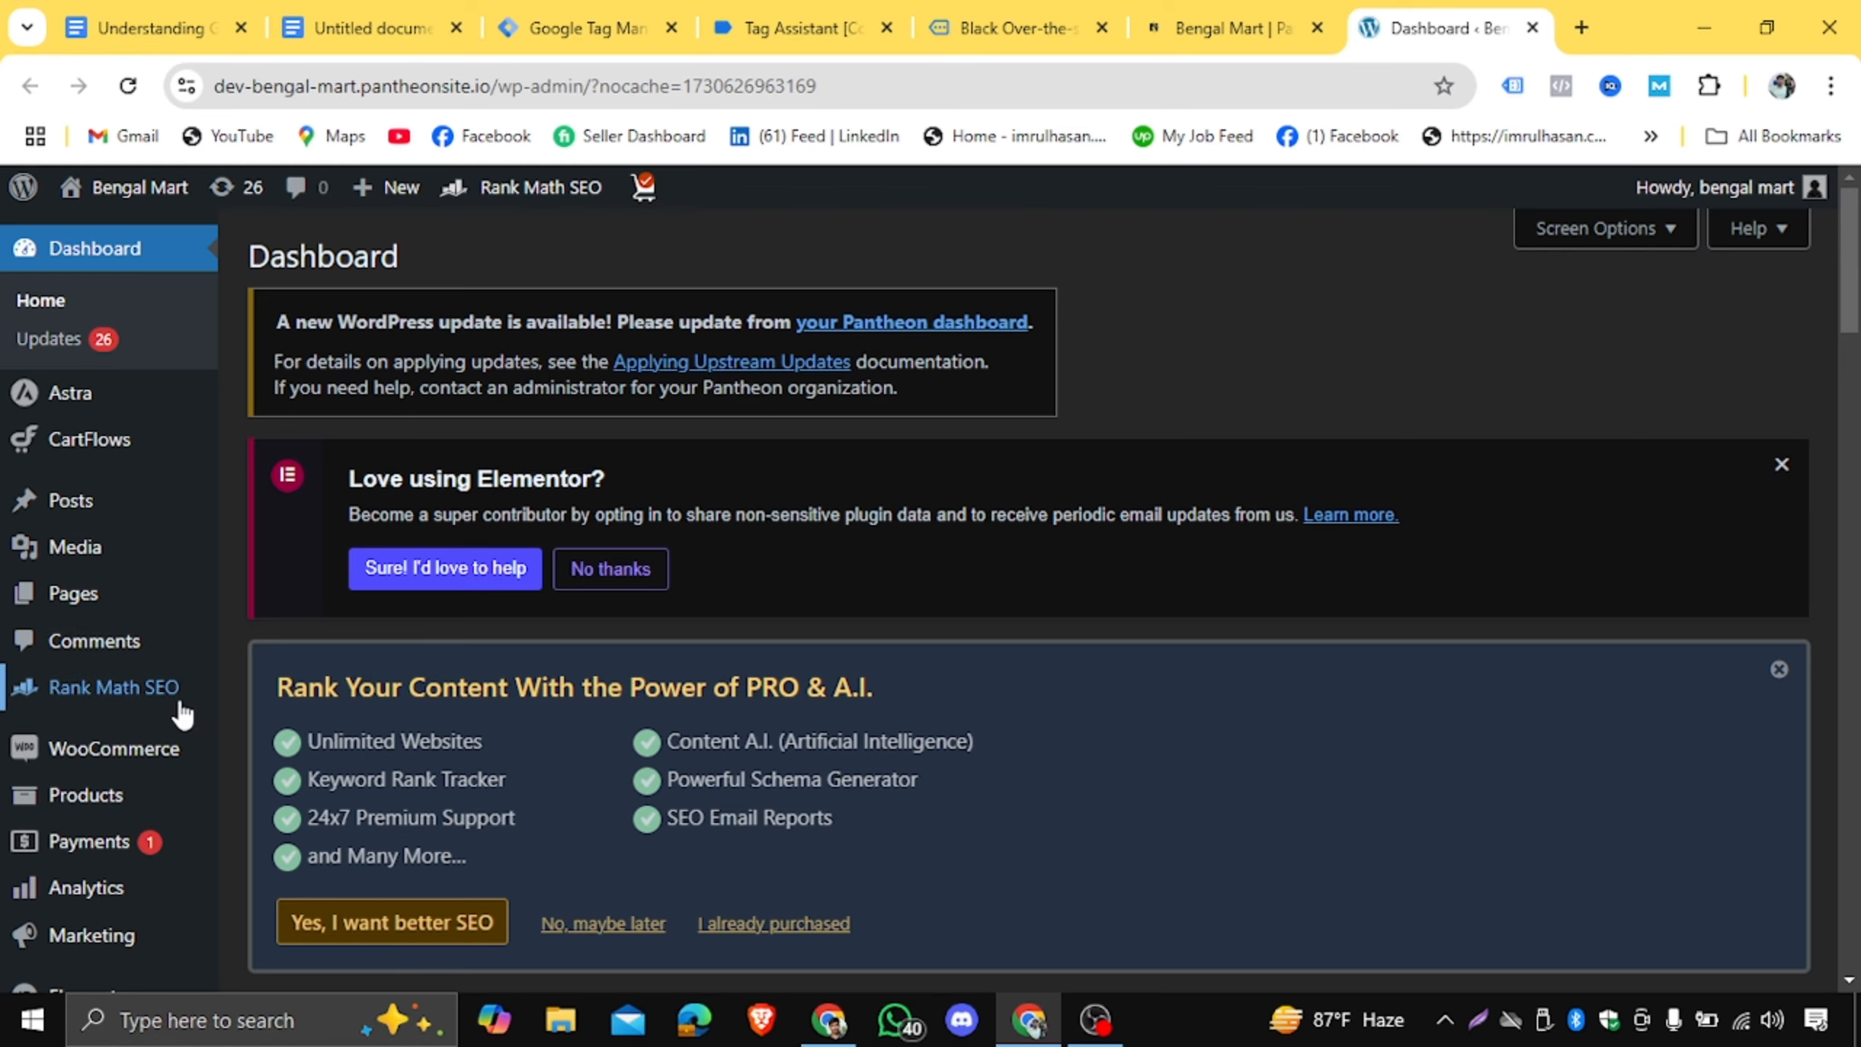
scroll(145, 761, down, 6)
mouse_move(96, 935)
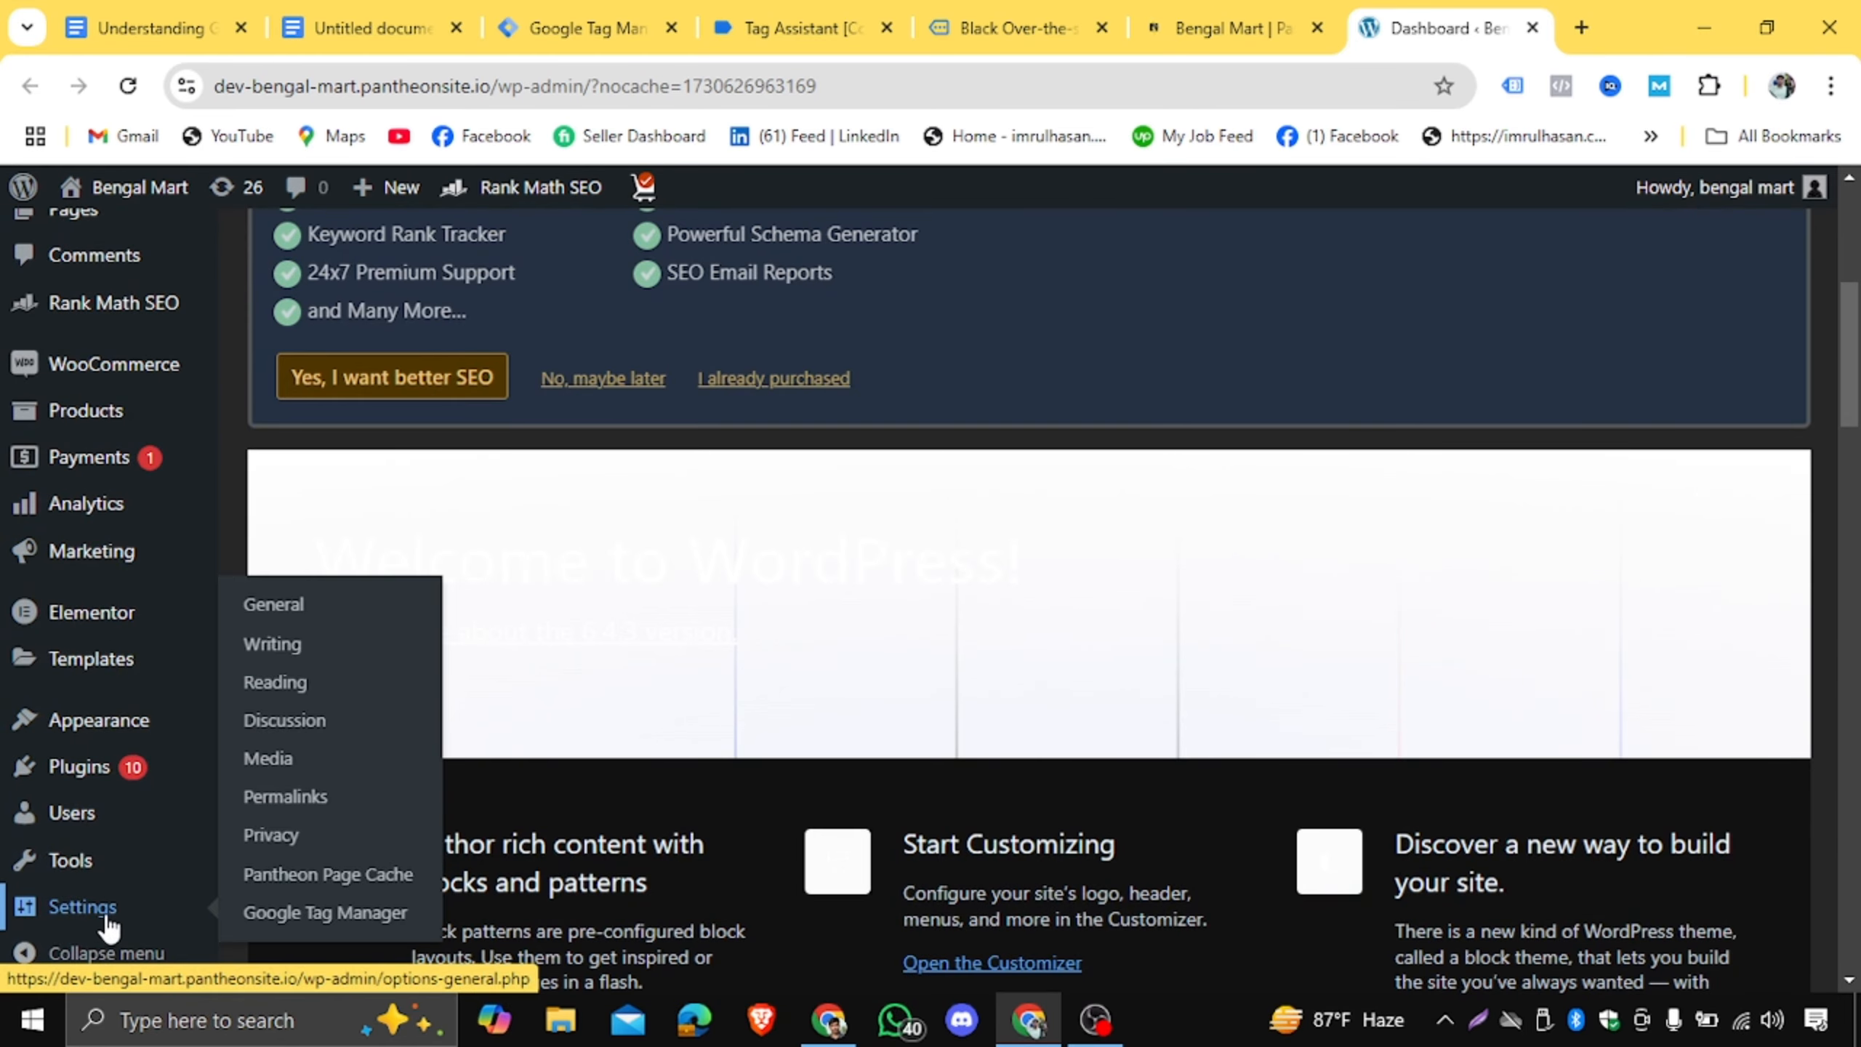
click(335, 931)
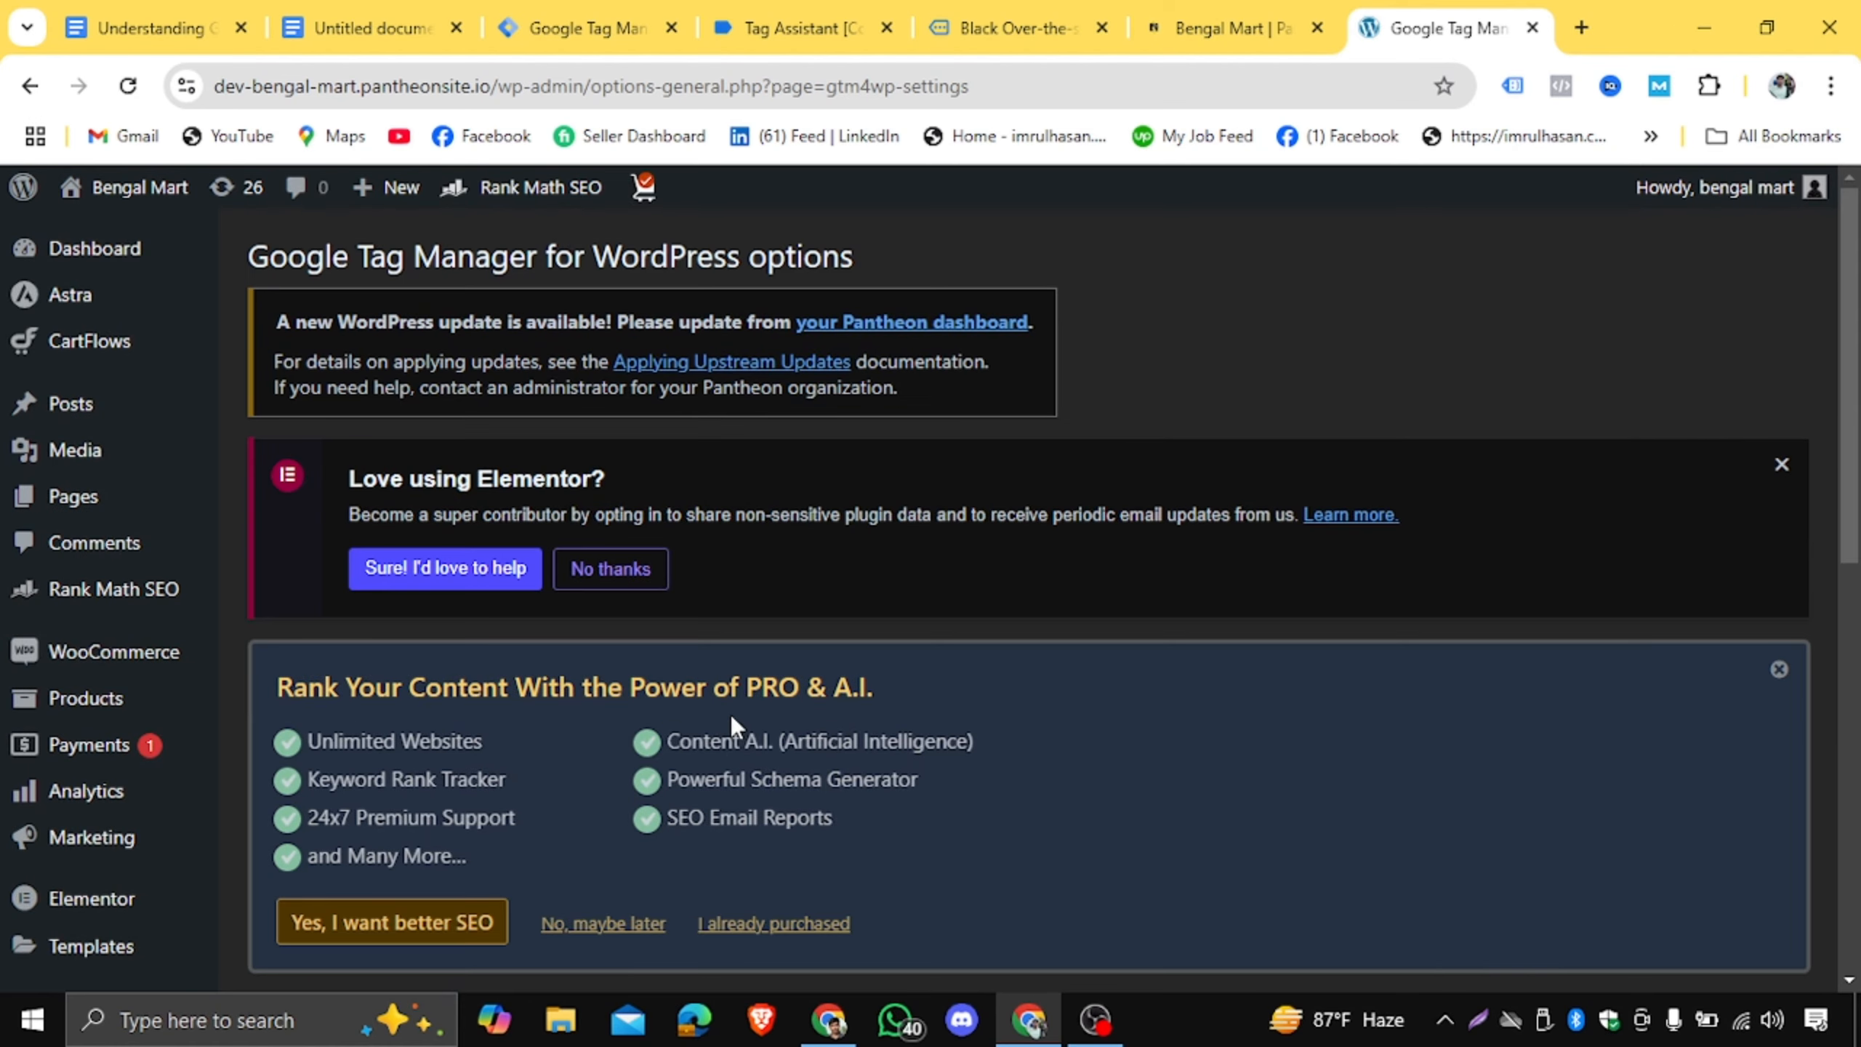
Open the plugin's WooCommerce integration options and review the e-commerce tracking setting.
scroll(731, 714, down, 6)
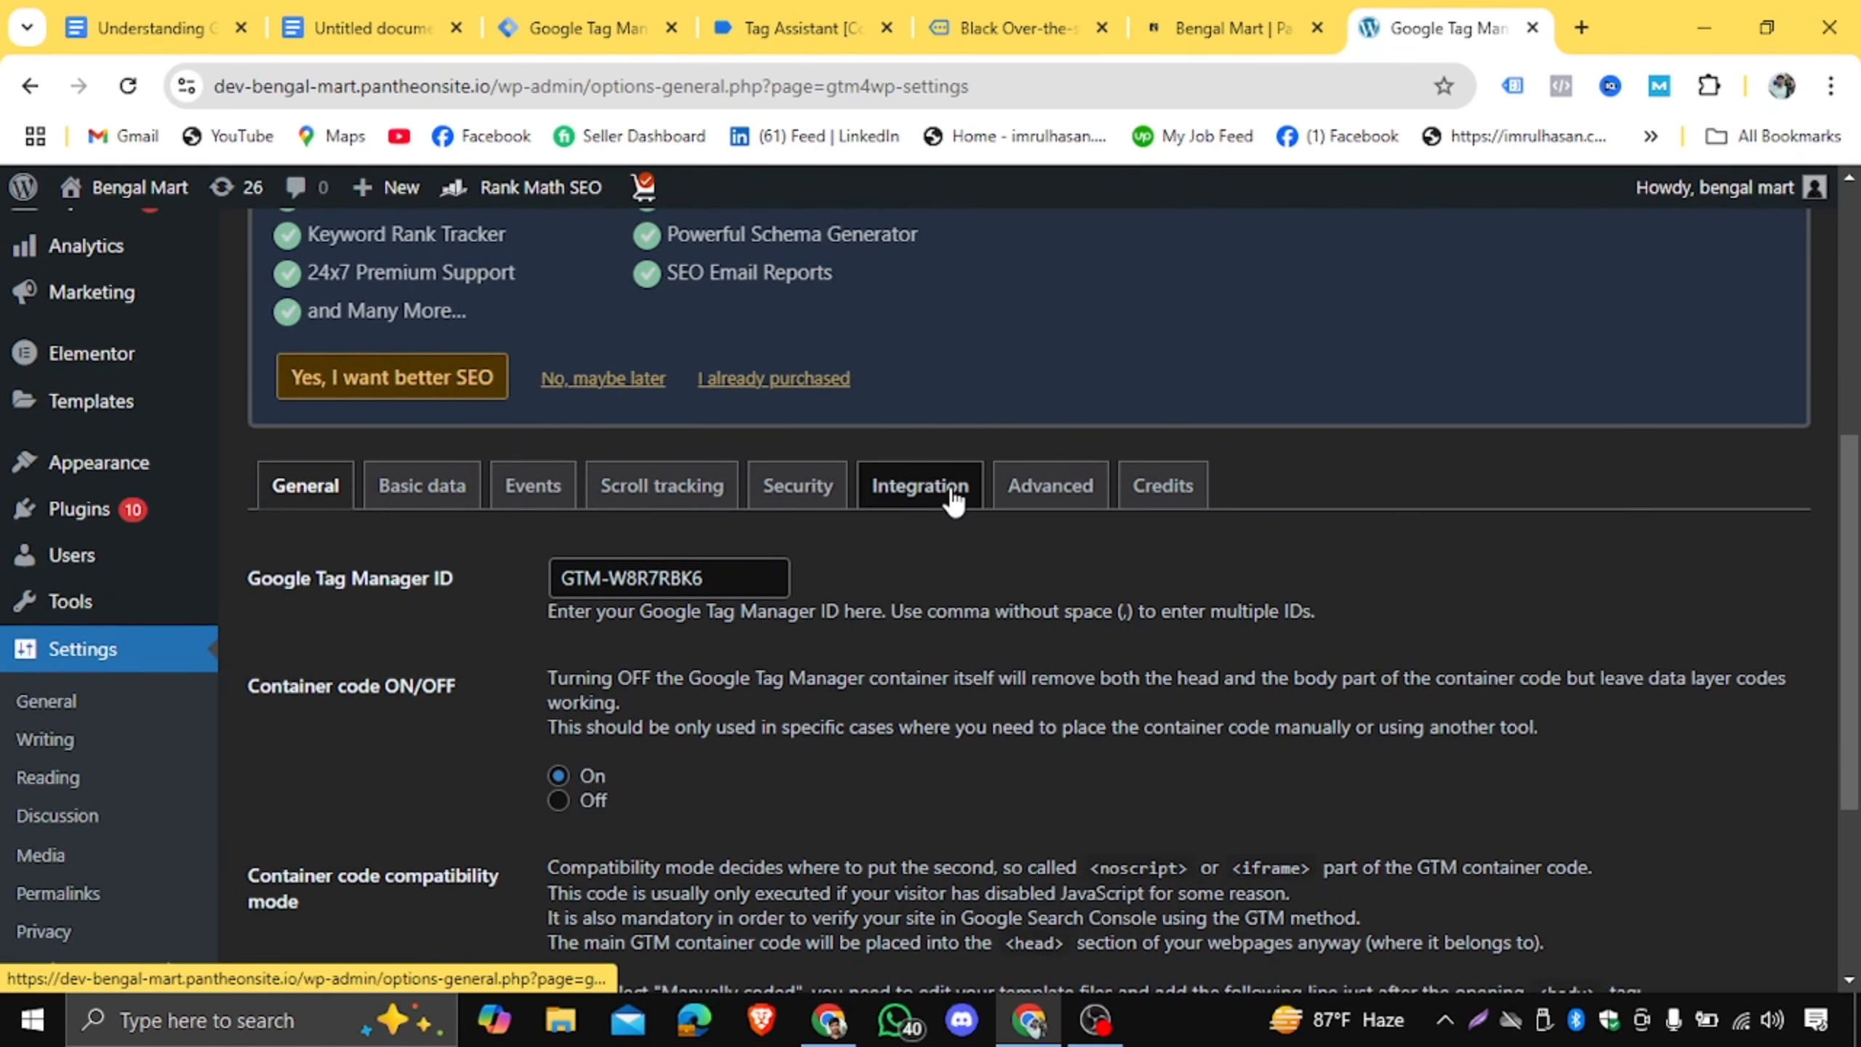
click(951, 498)
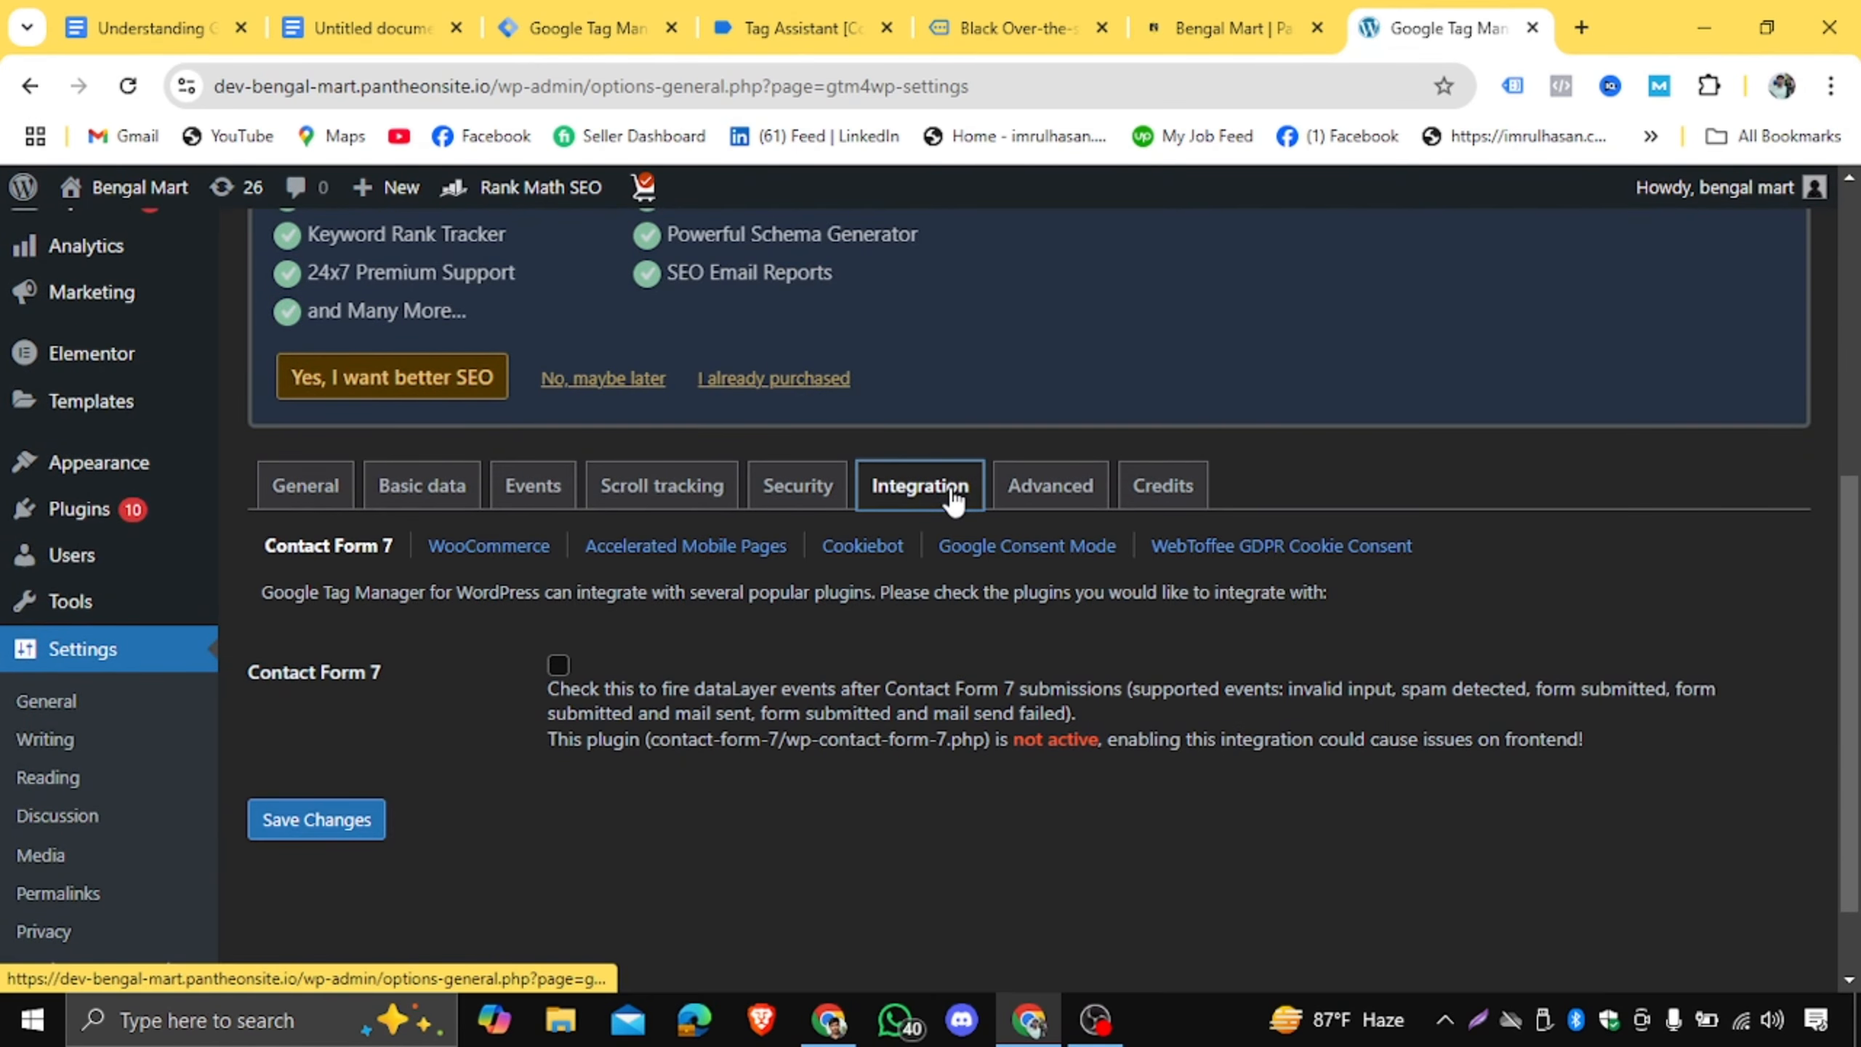
click(492, 548)
scroll(678, 611, down, 3)
scroll(677, 611, down, 1)
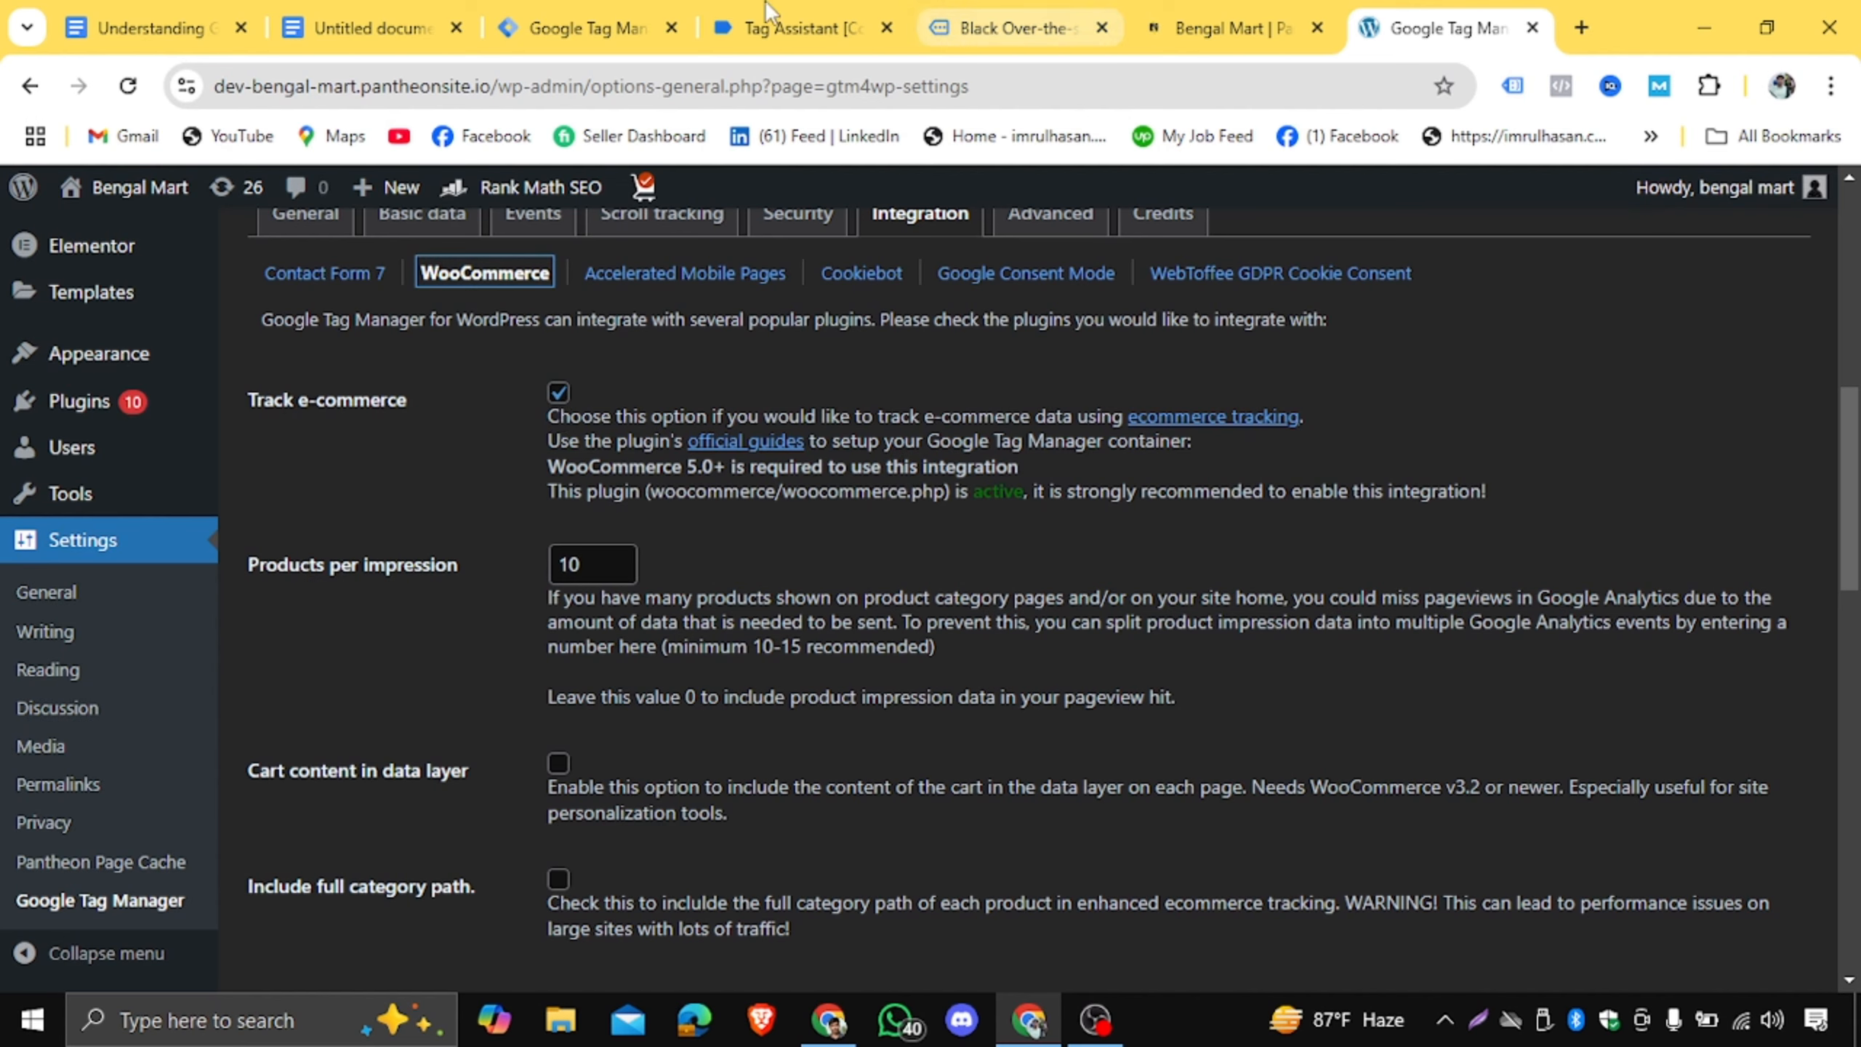
Switch to Tag Assistant and examine the add_to_cart data layer from the page and customer fields through the ecommerce items.
click(586, 27)
click(799, 28)
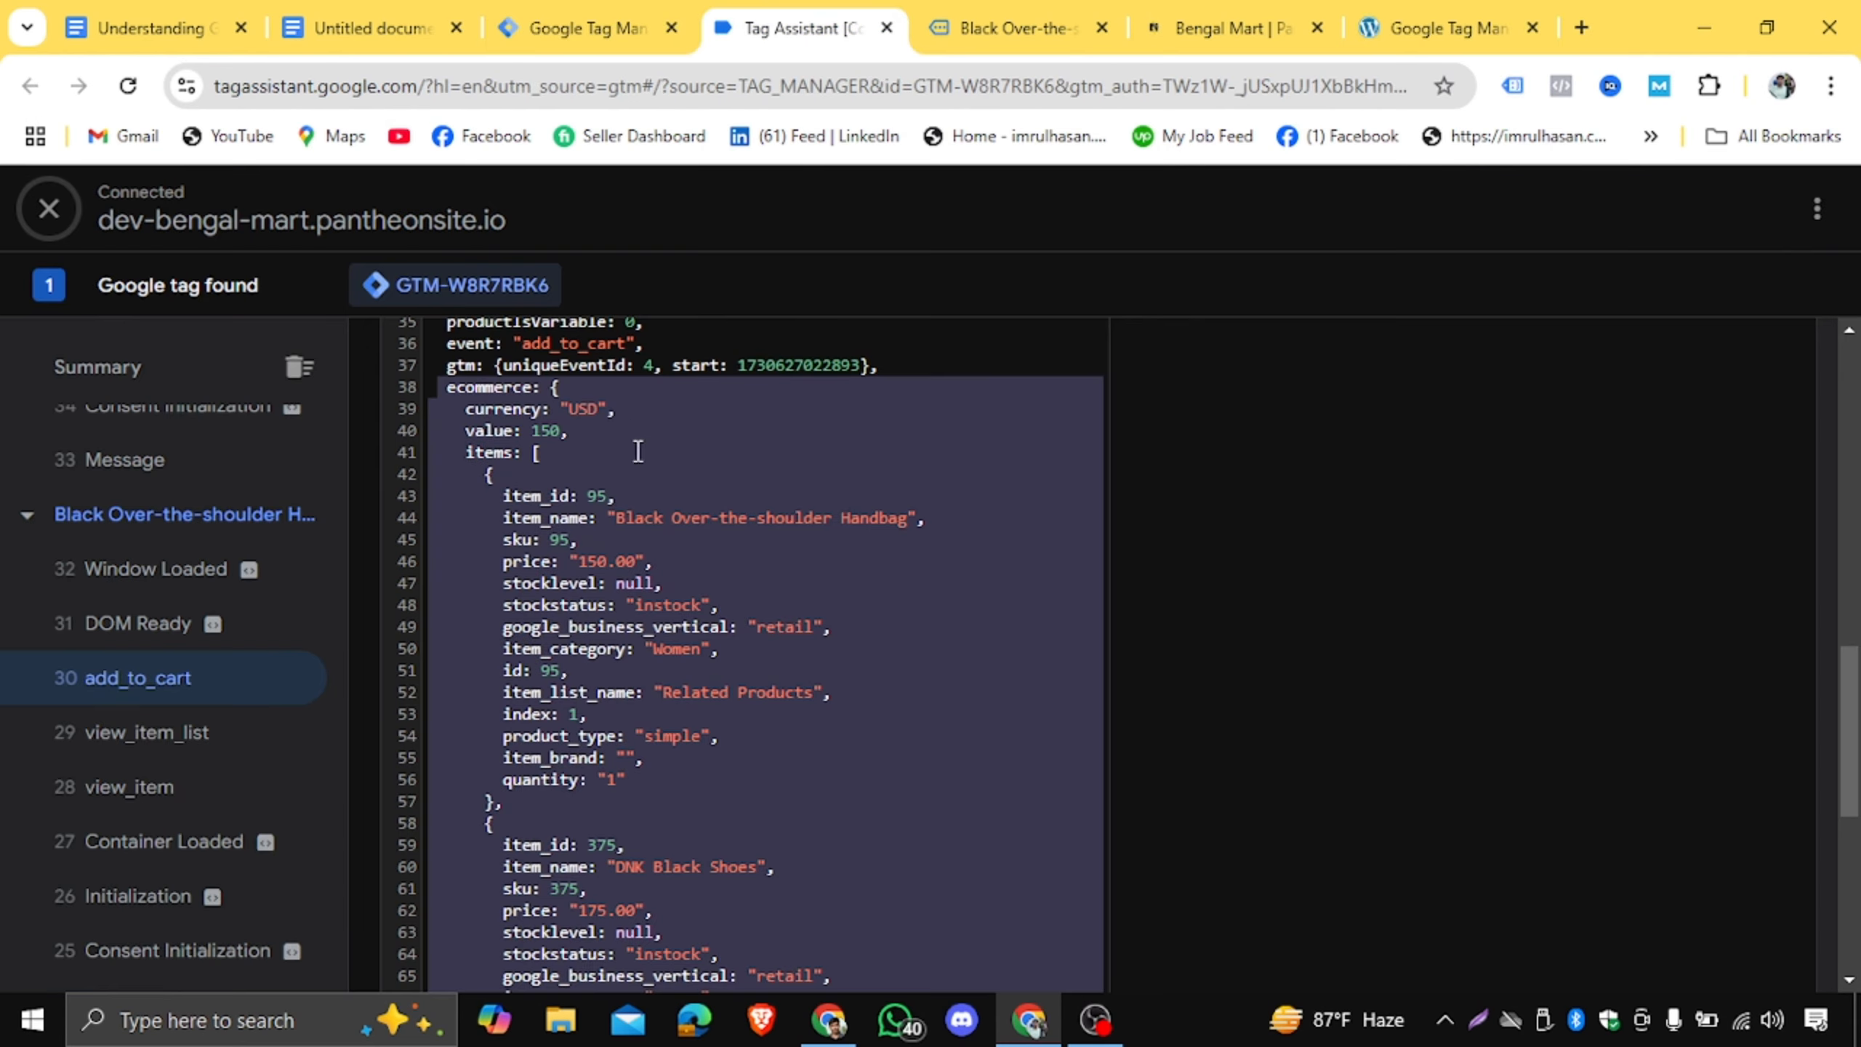
scroll(638, 451, up, 10)
scroll(462, 425, up, 5)
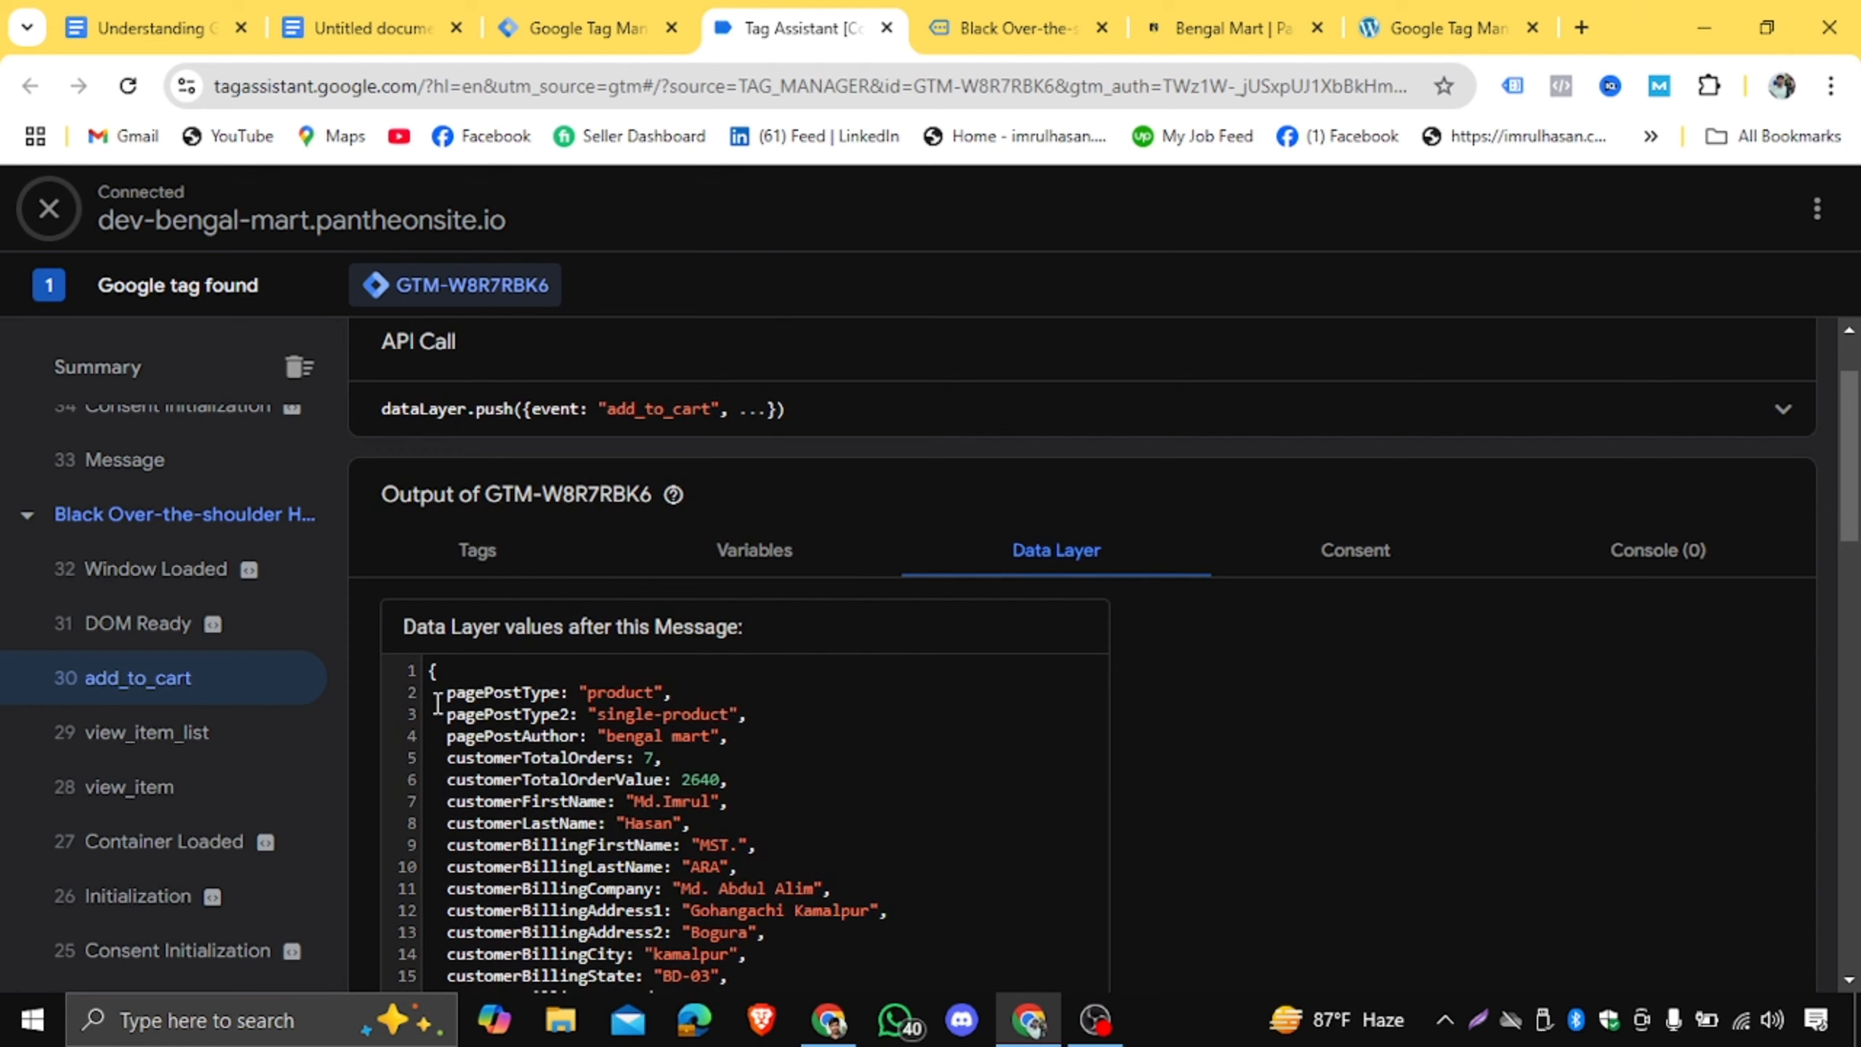
drag(437, 682, 905, 710)
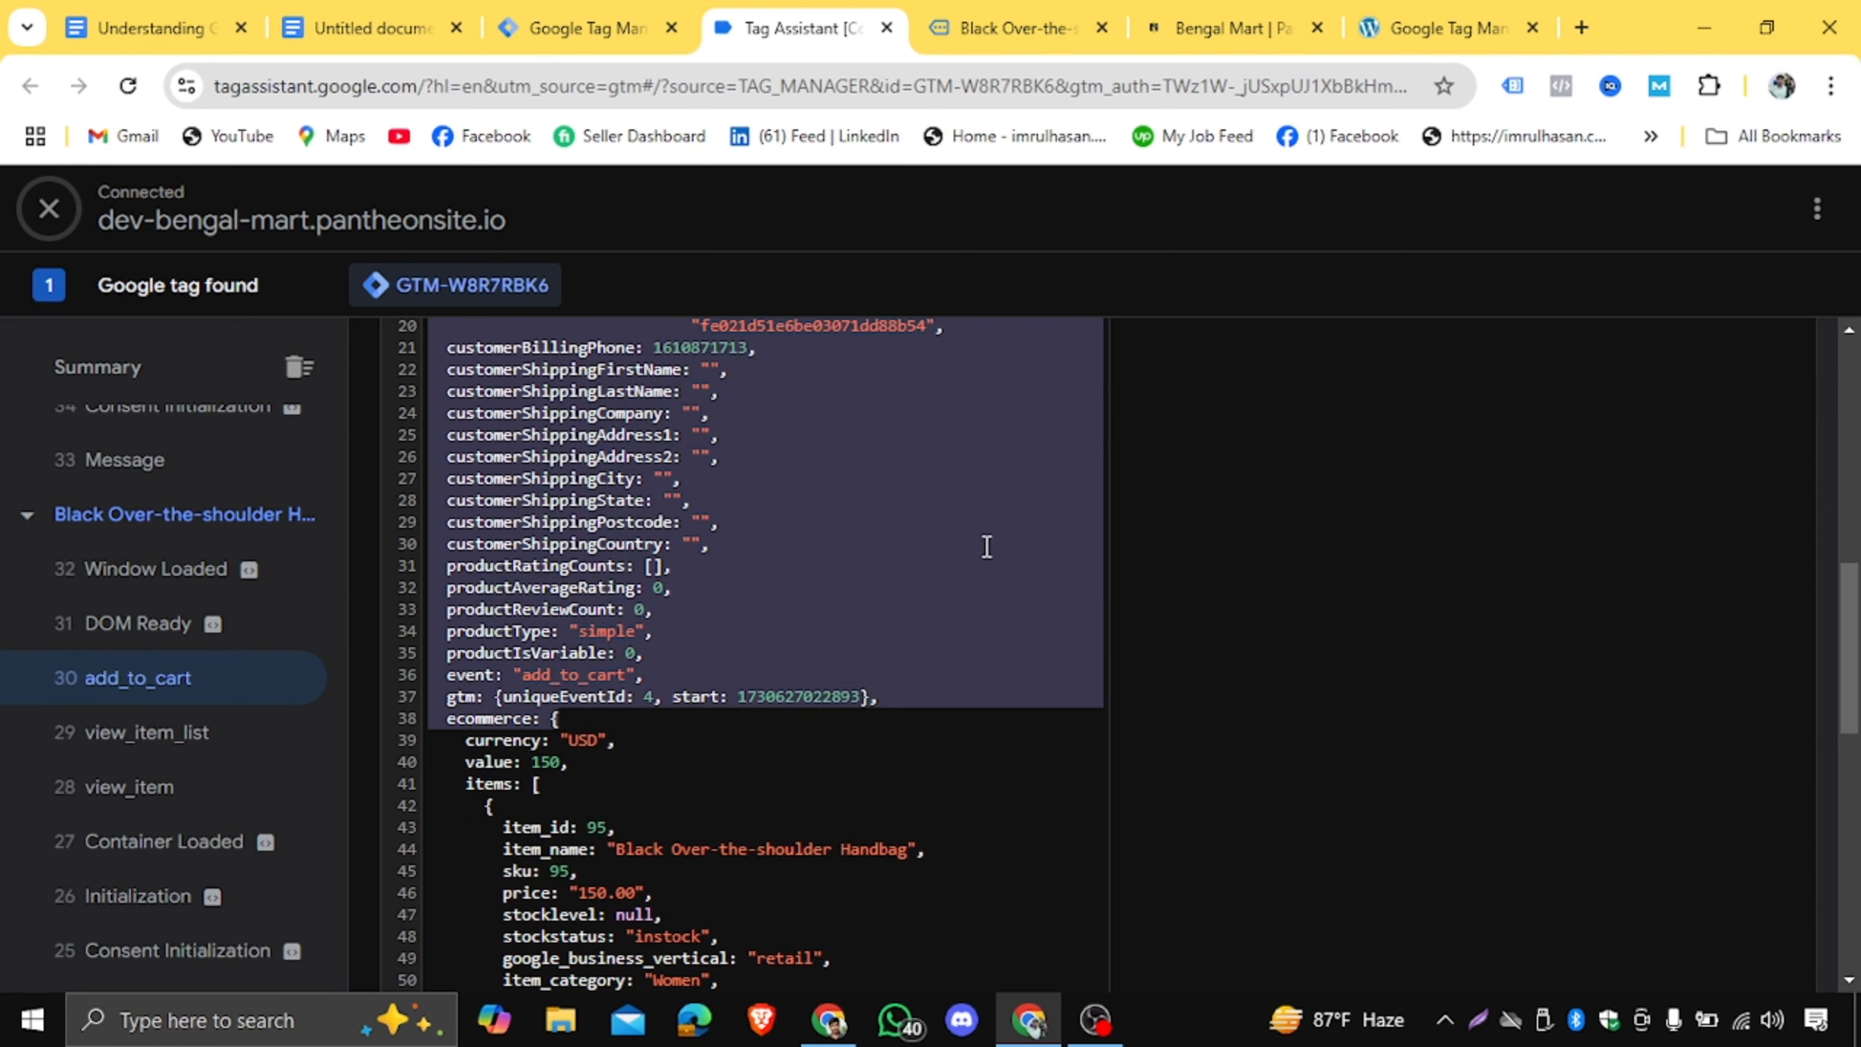
scroll(700, 709, down, 5)
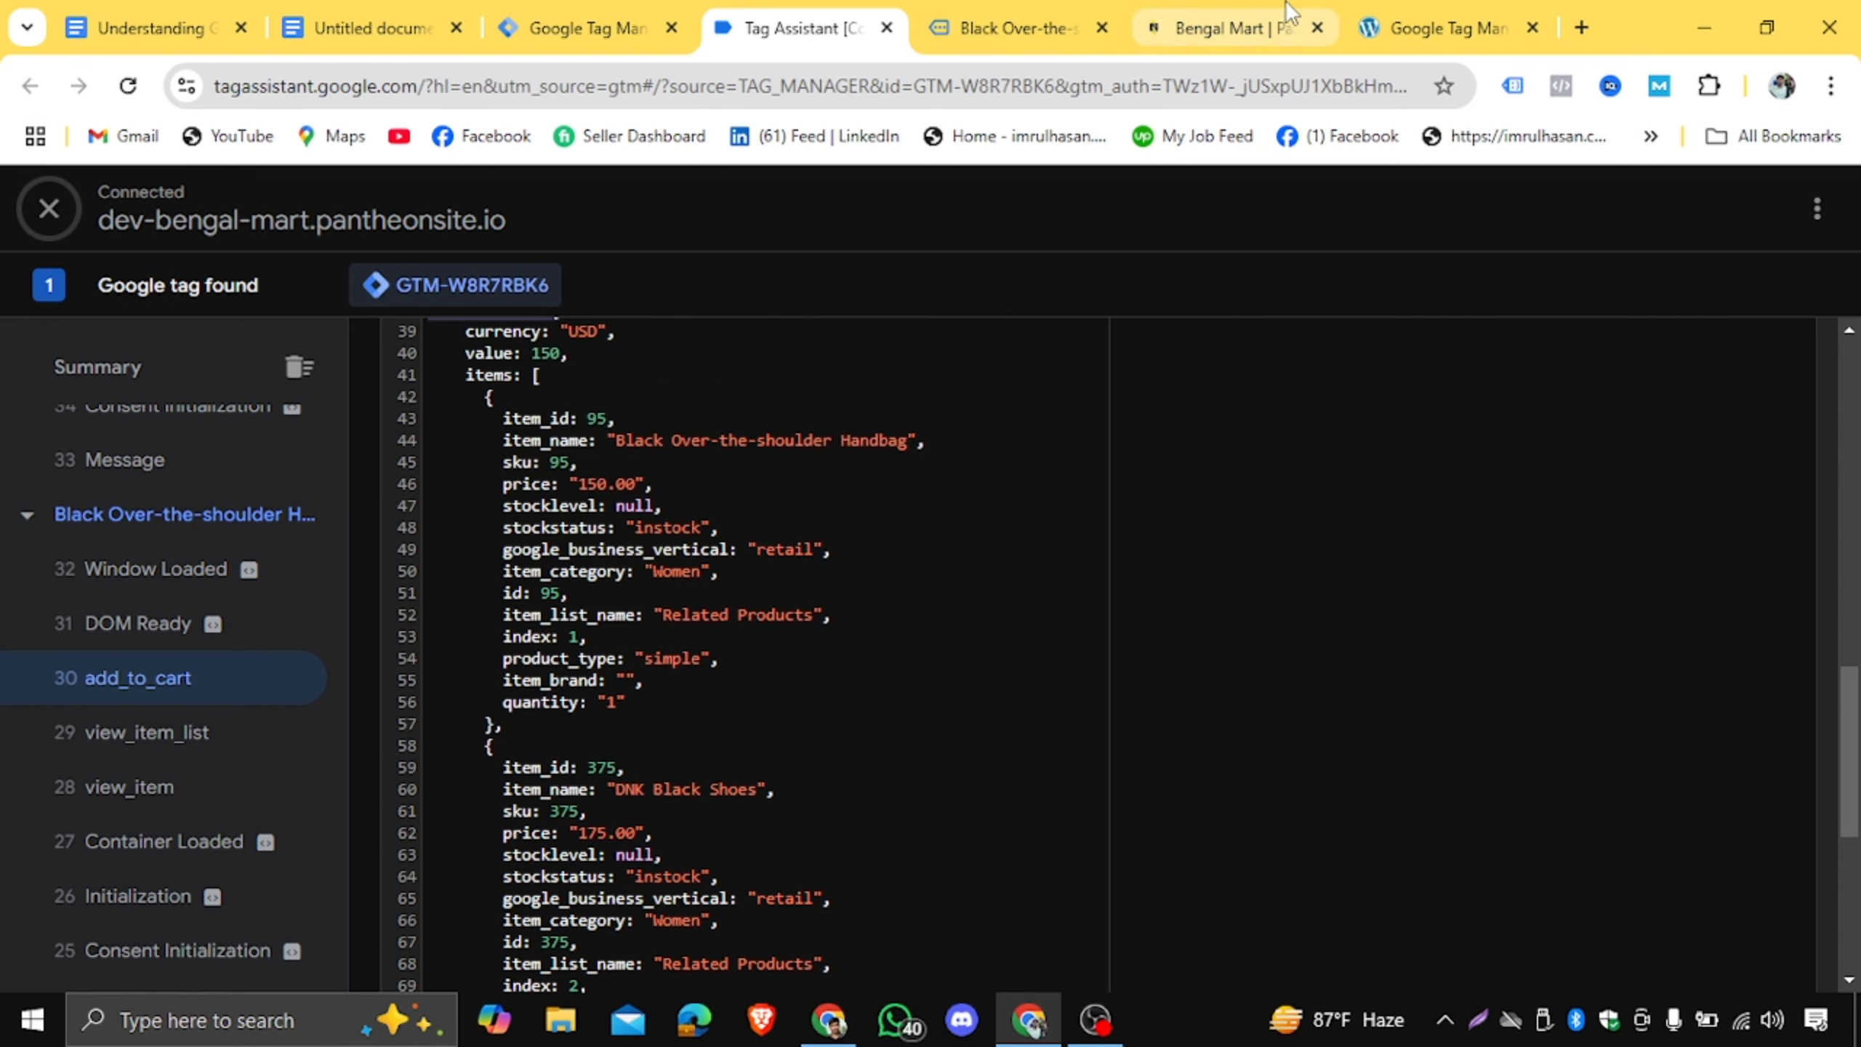
Back in the WordPress plugin settings, review the customer data and order data options for the data layer and save the changes.
click(1375, 33)
scroll(778, 571, down, 6)
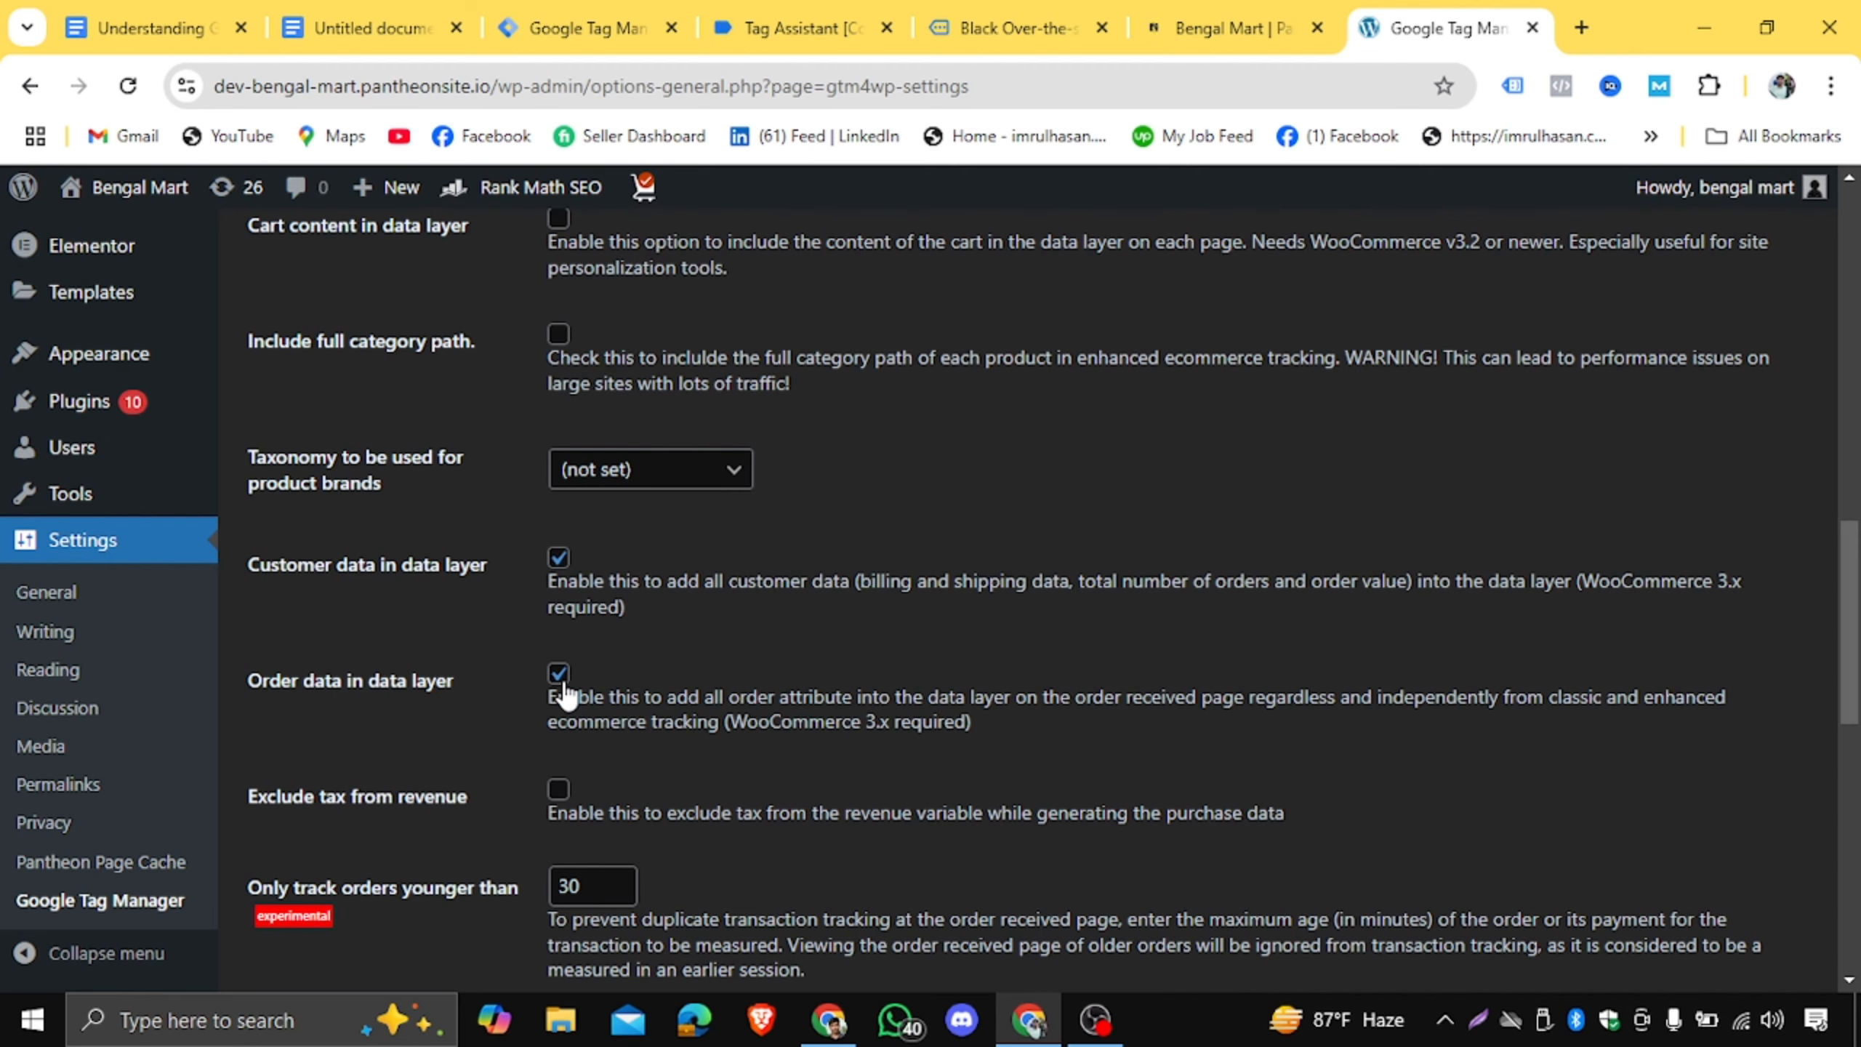
scroll(564, 693, down, 10)
click(330, 857)
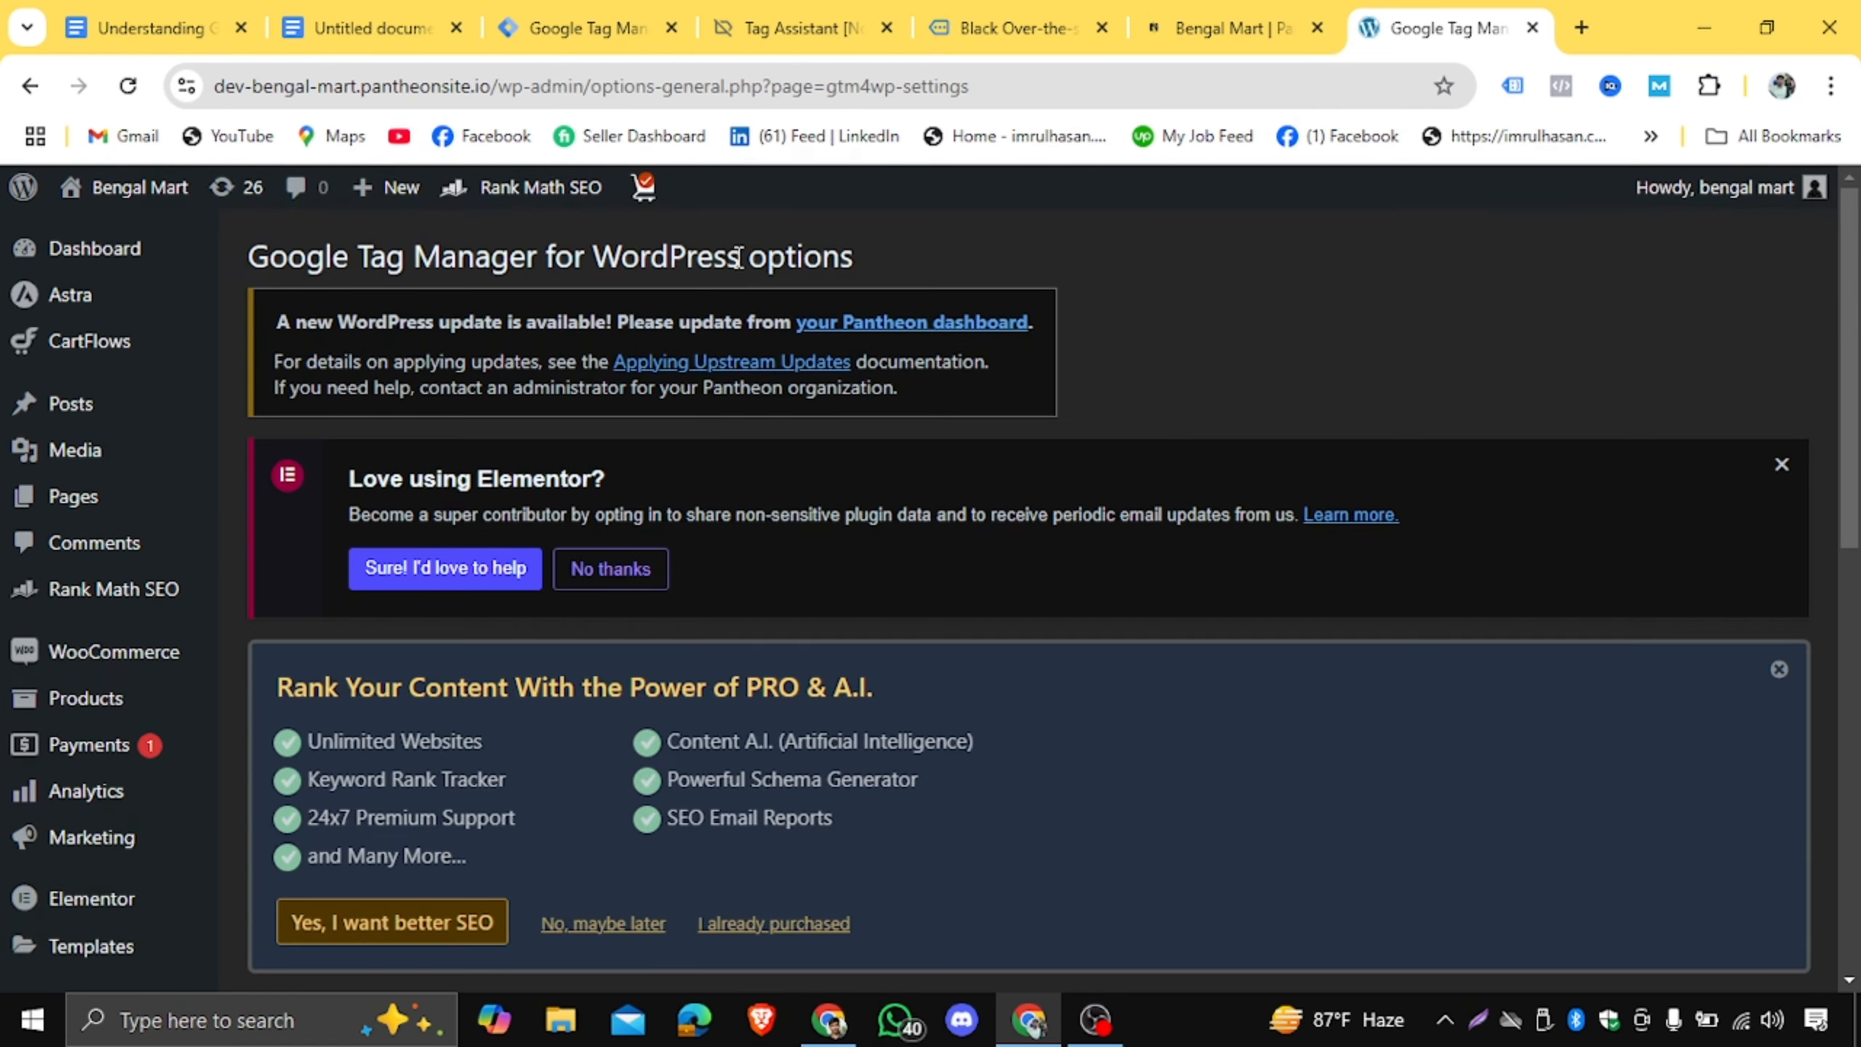
Return to Tag Assistant and check which tags fired and did not fire on the add_to_cart event.
click(575, 26)
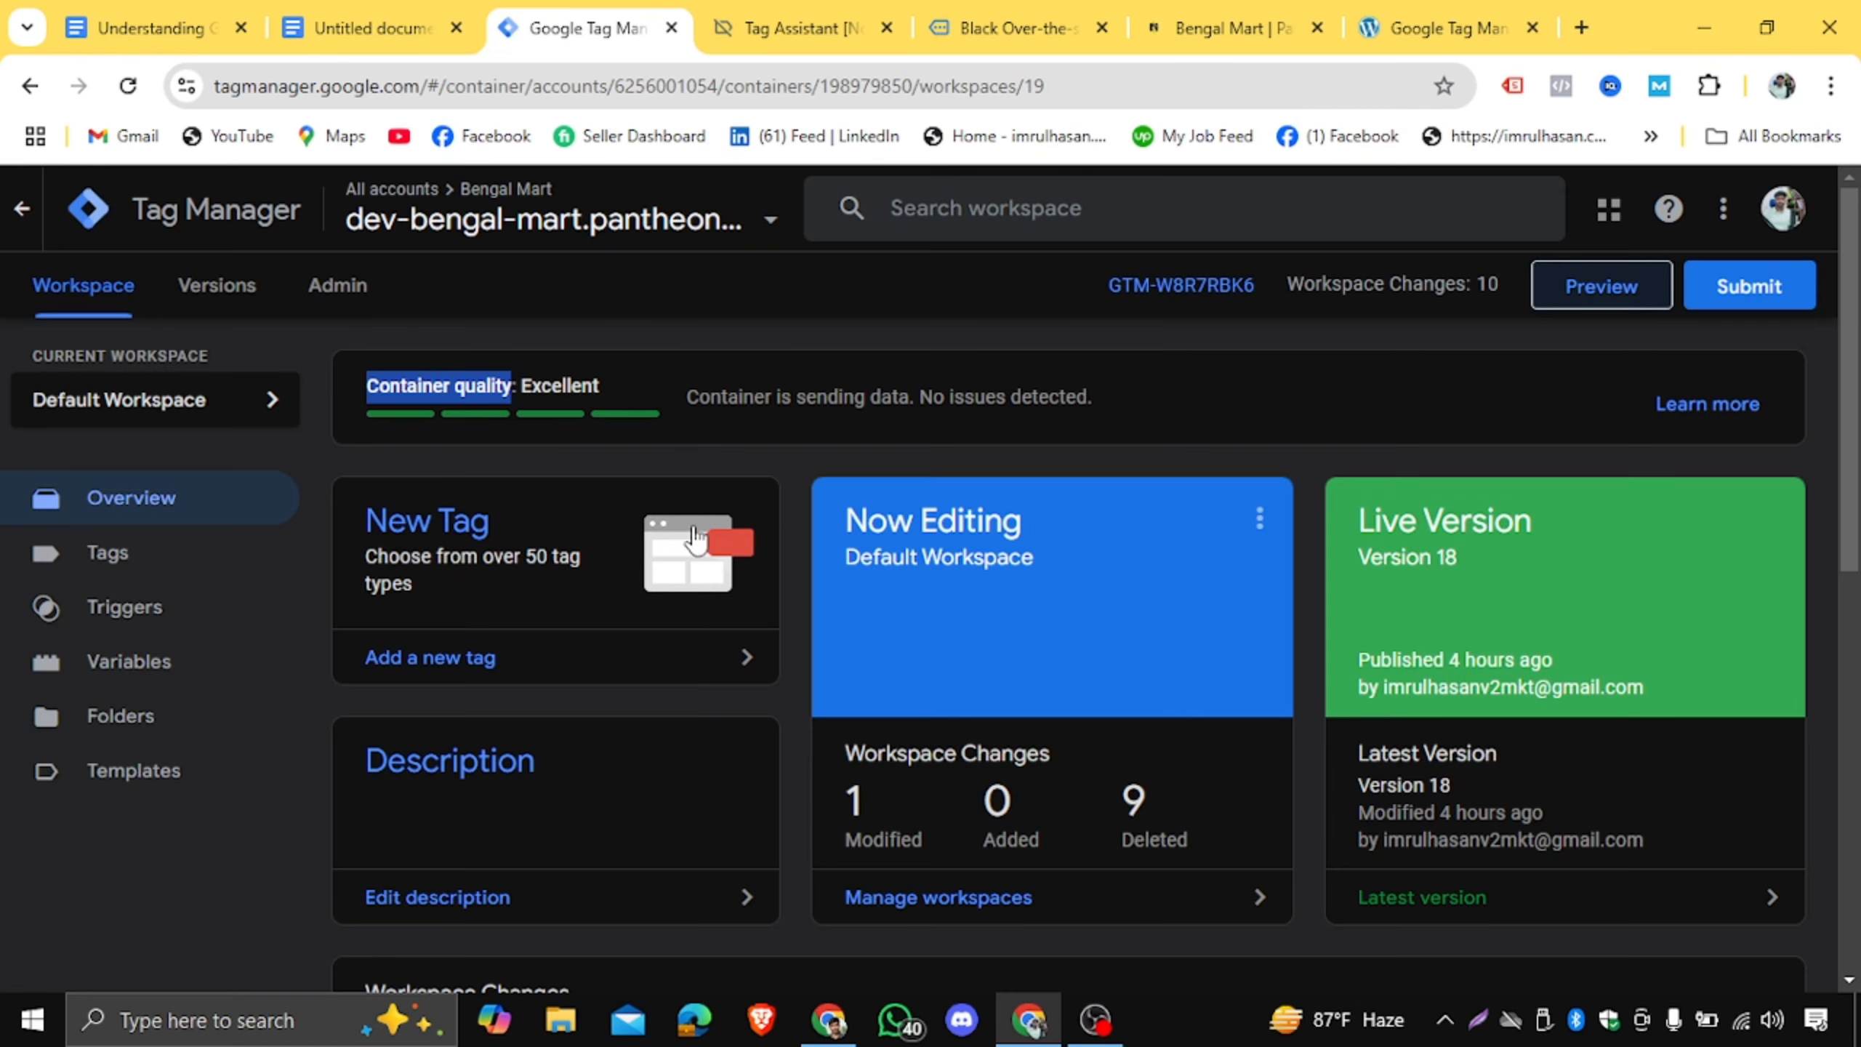
click(778, 22)
click(543, 22)
click(712, 7)
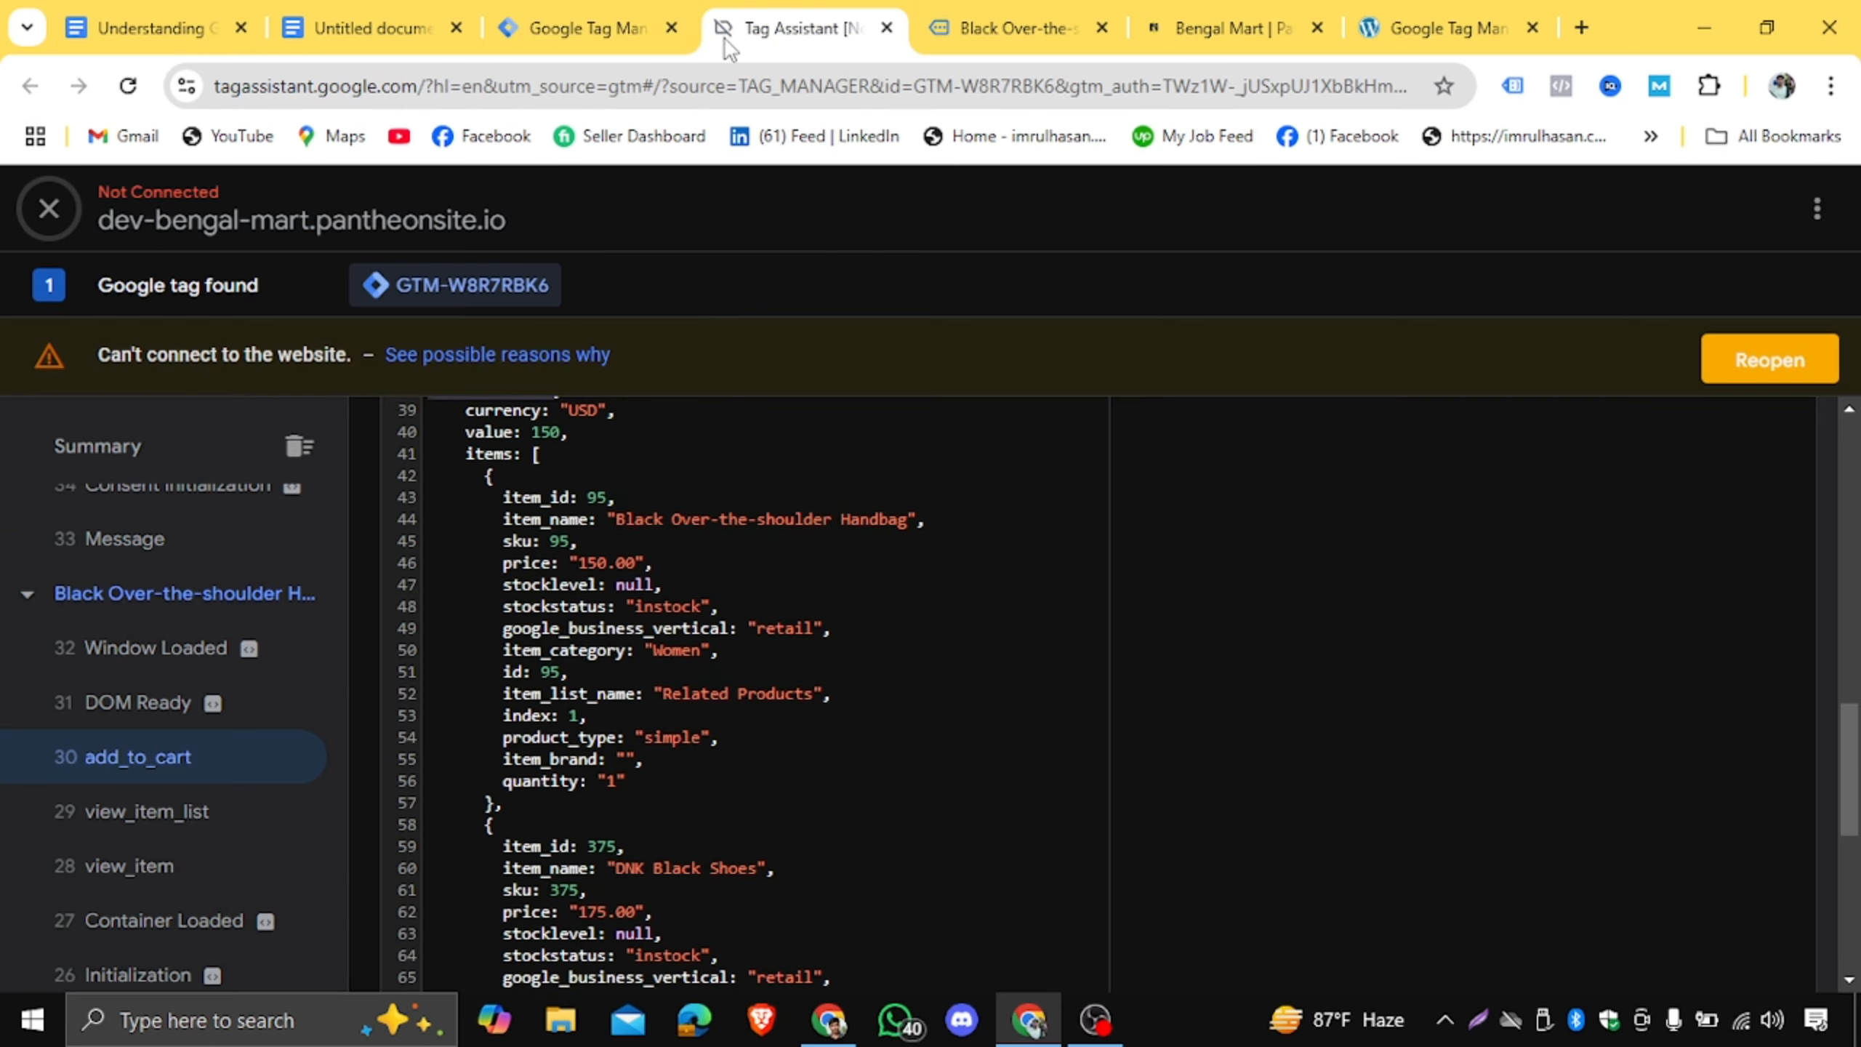
scroll(732, 527, down, 5)
scroll(707, 528, up, 20)
scroll(697, 564, up, 2)
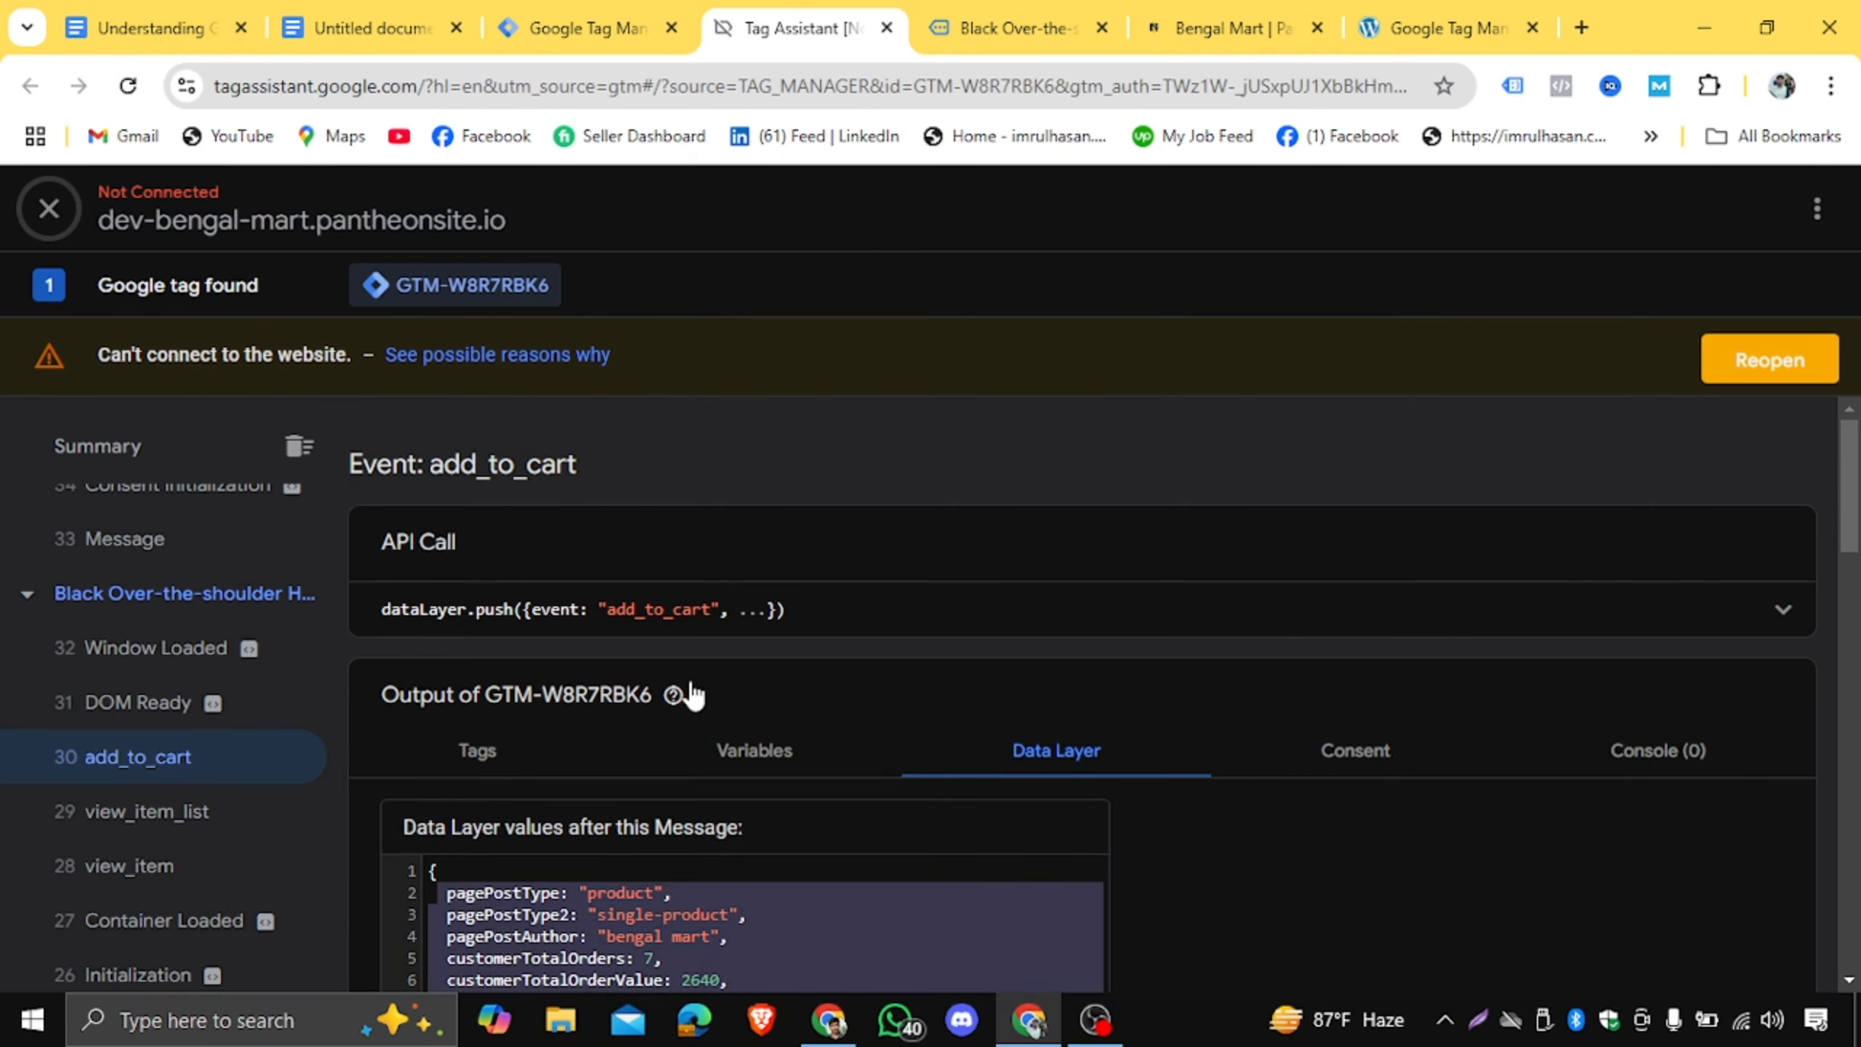
click(477, 751)
scroll(696, 685, down, 2)
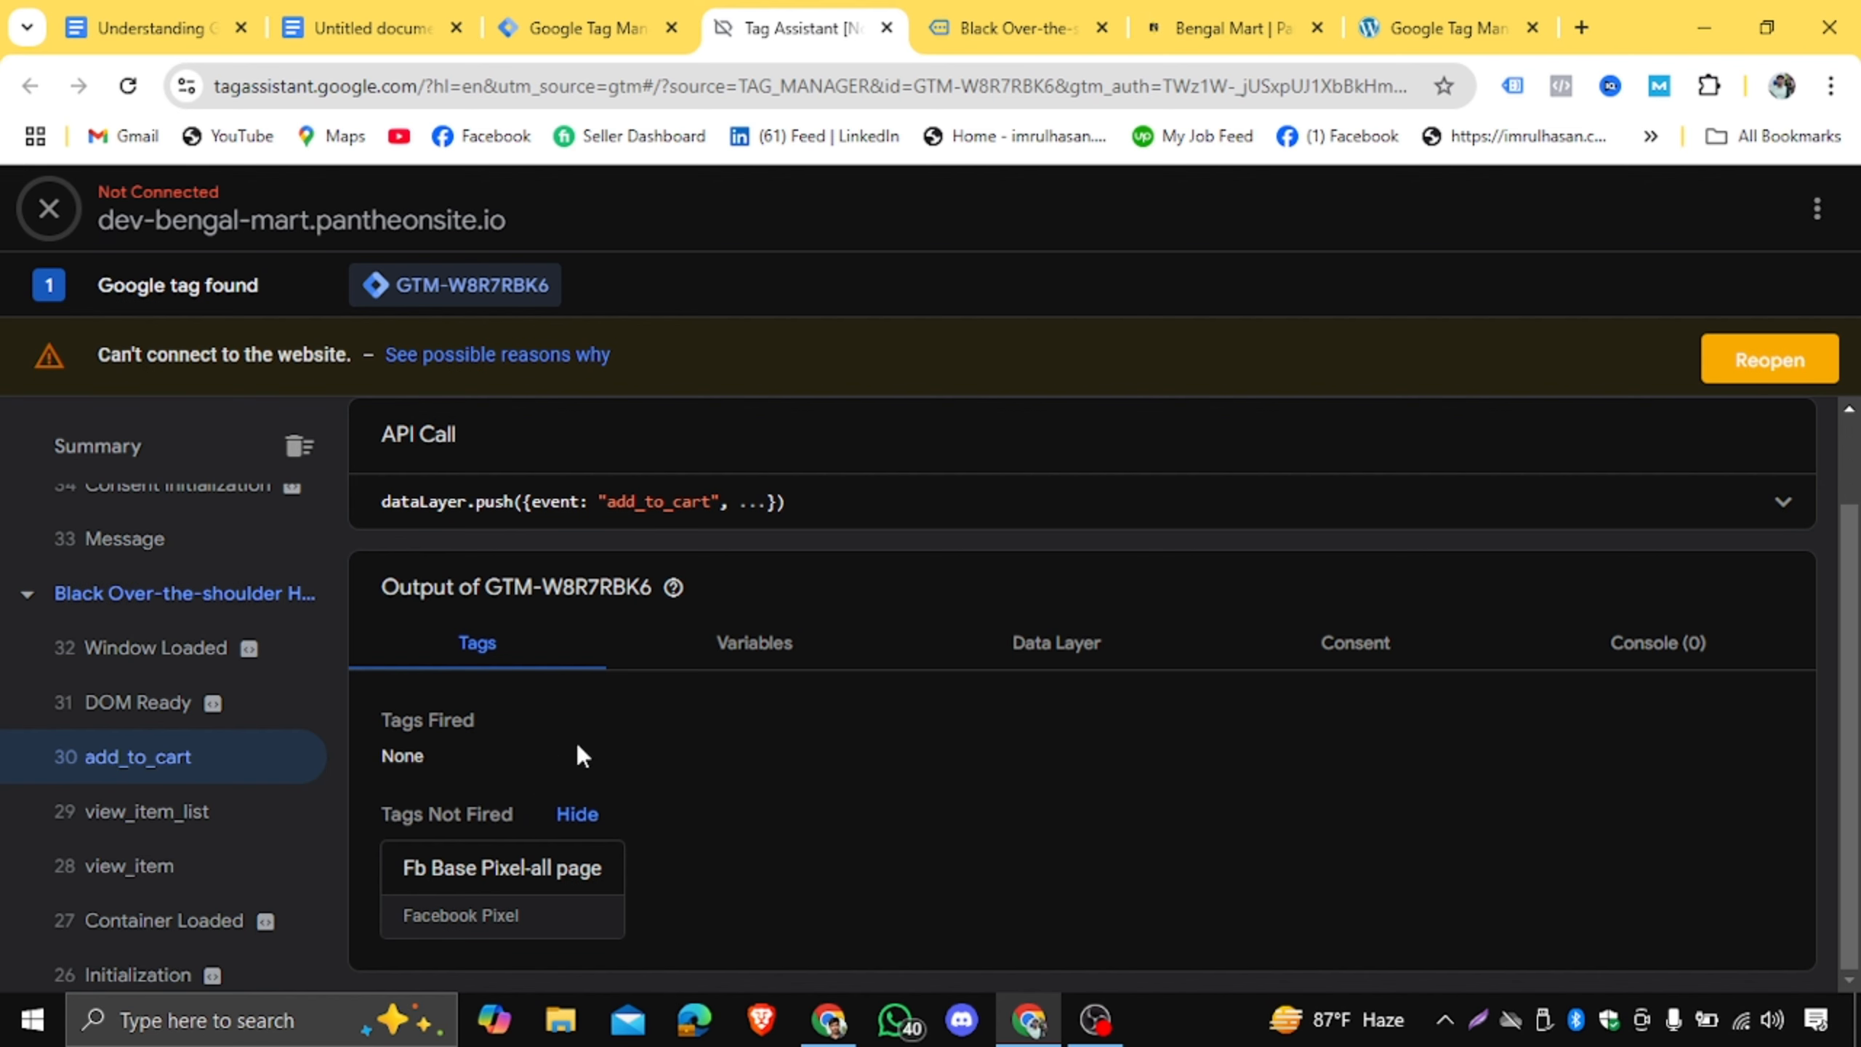
Switch to Meta Business Suite and select the Robi Digital Academy business portfolio.
click(828, 1019)
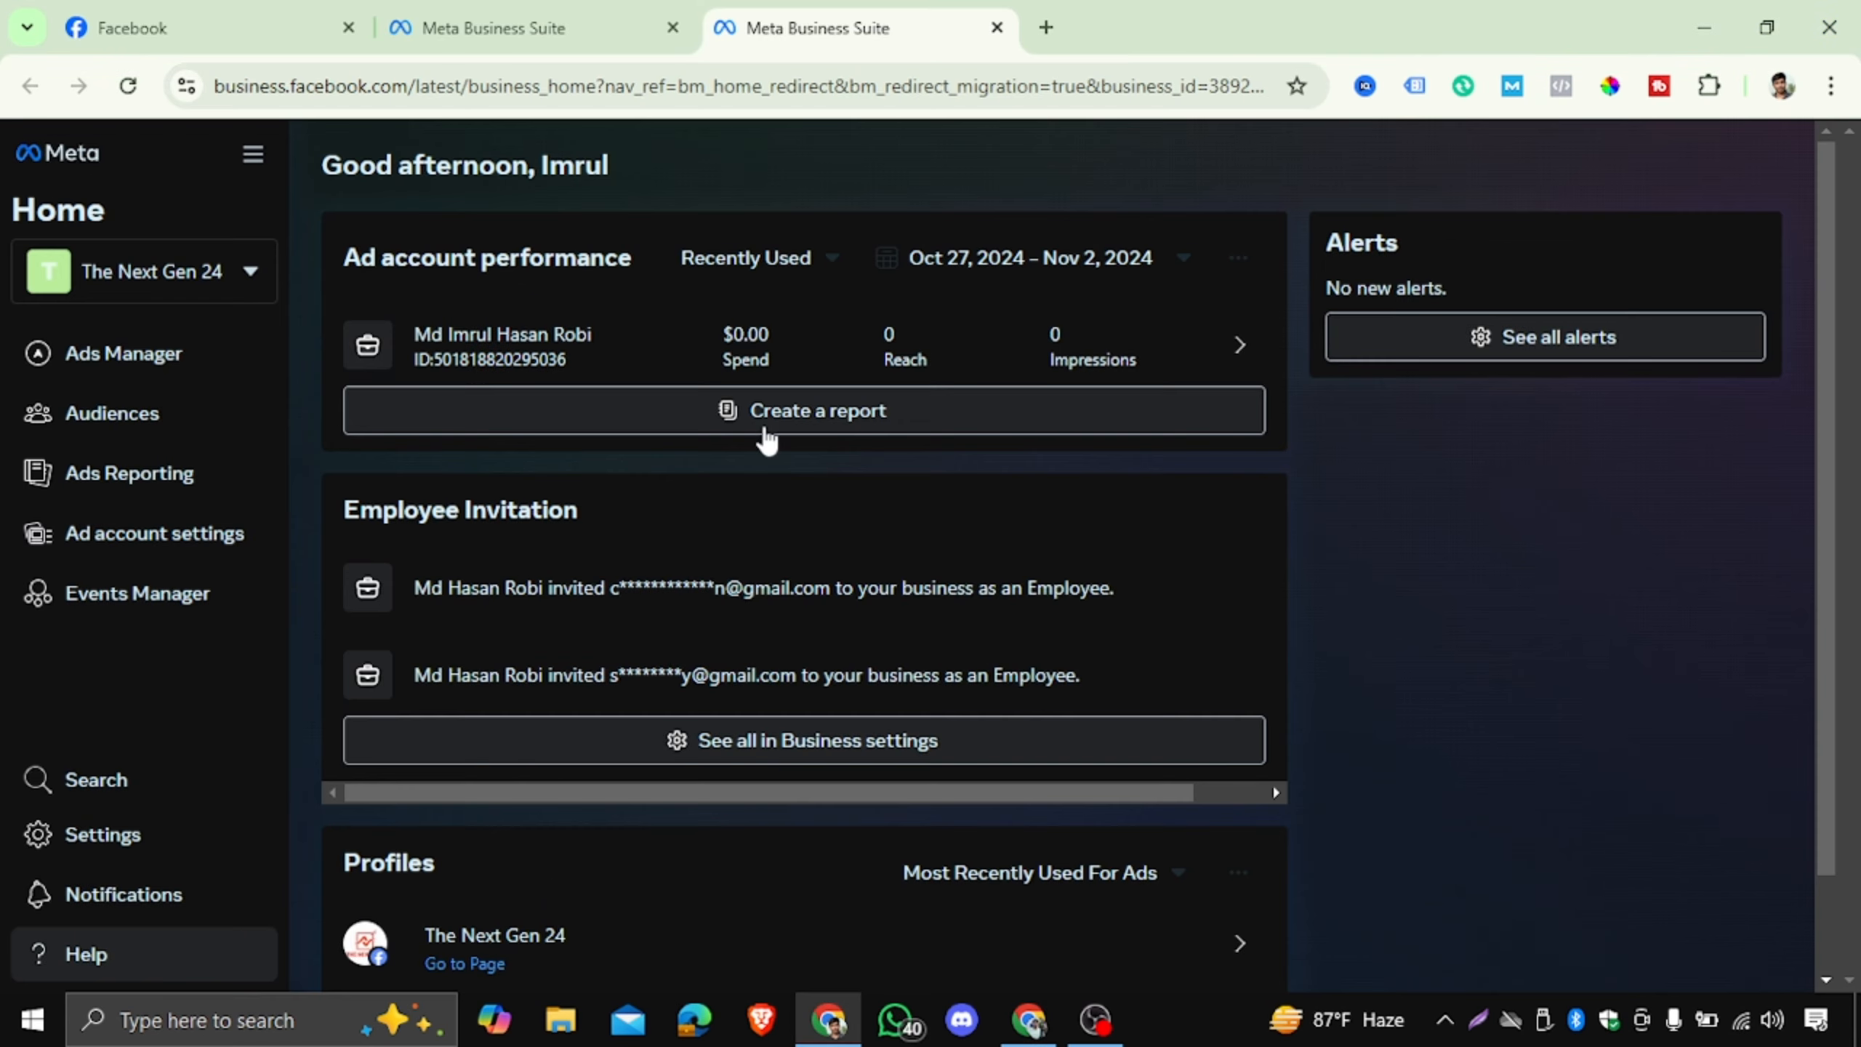
click(229, 271)
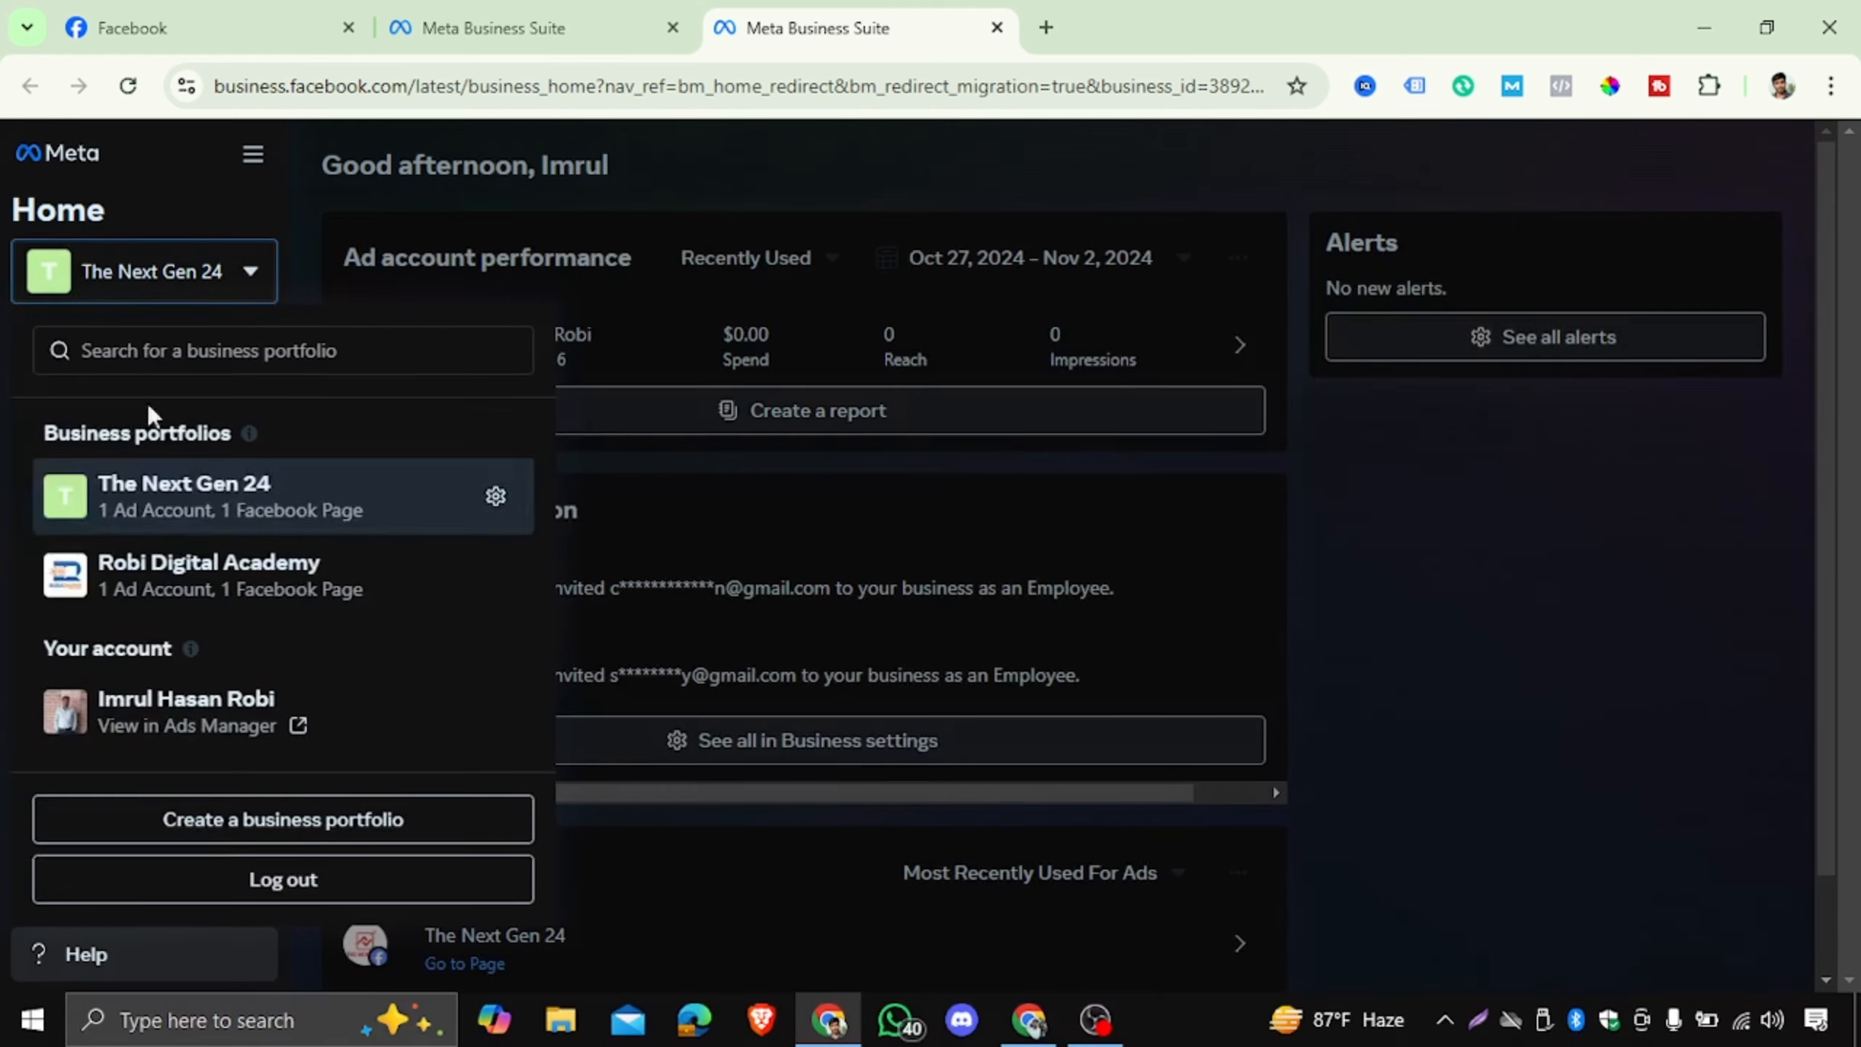
click(209, 568)
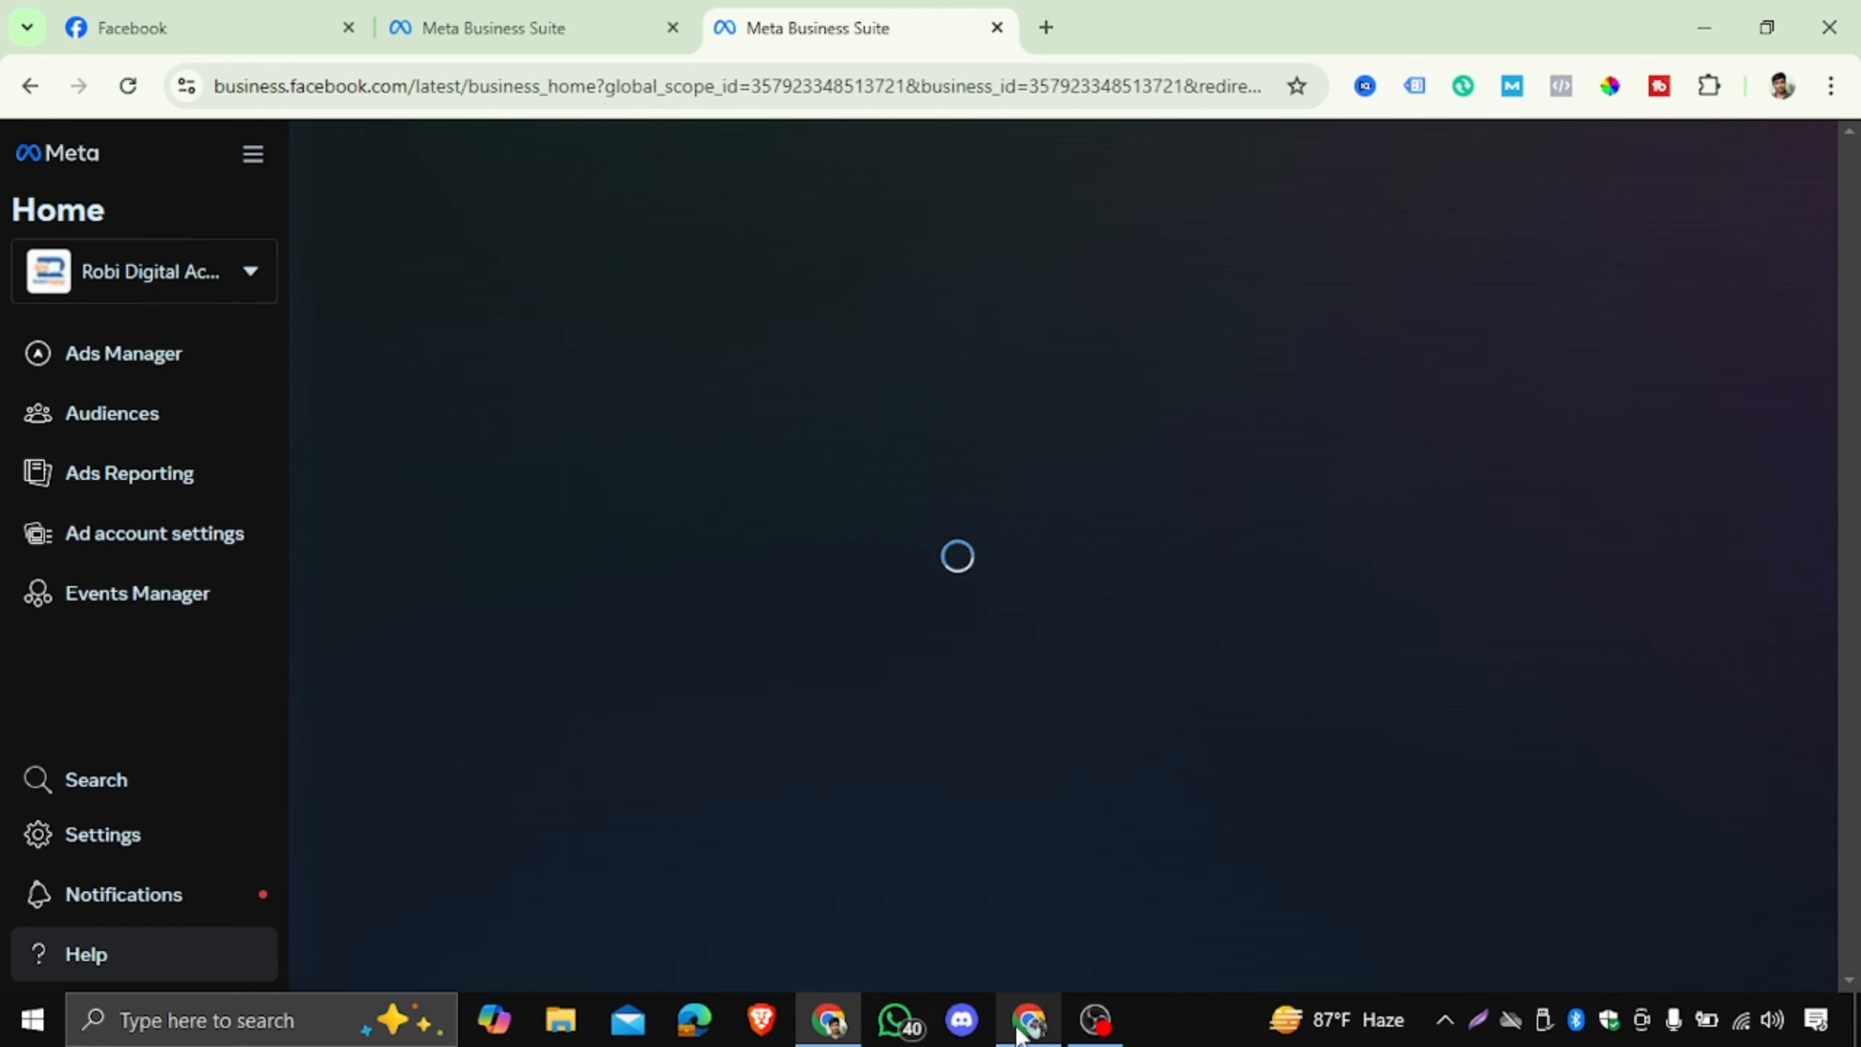
click(1026, 1023)
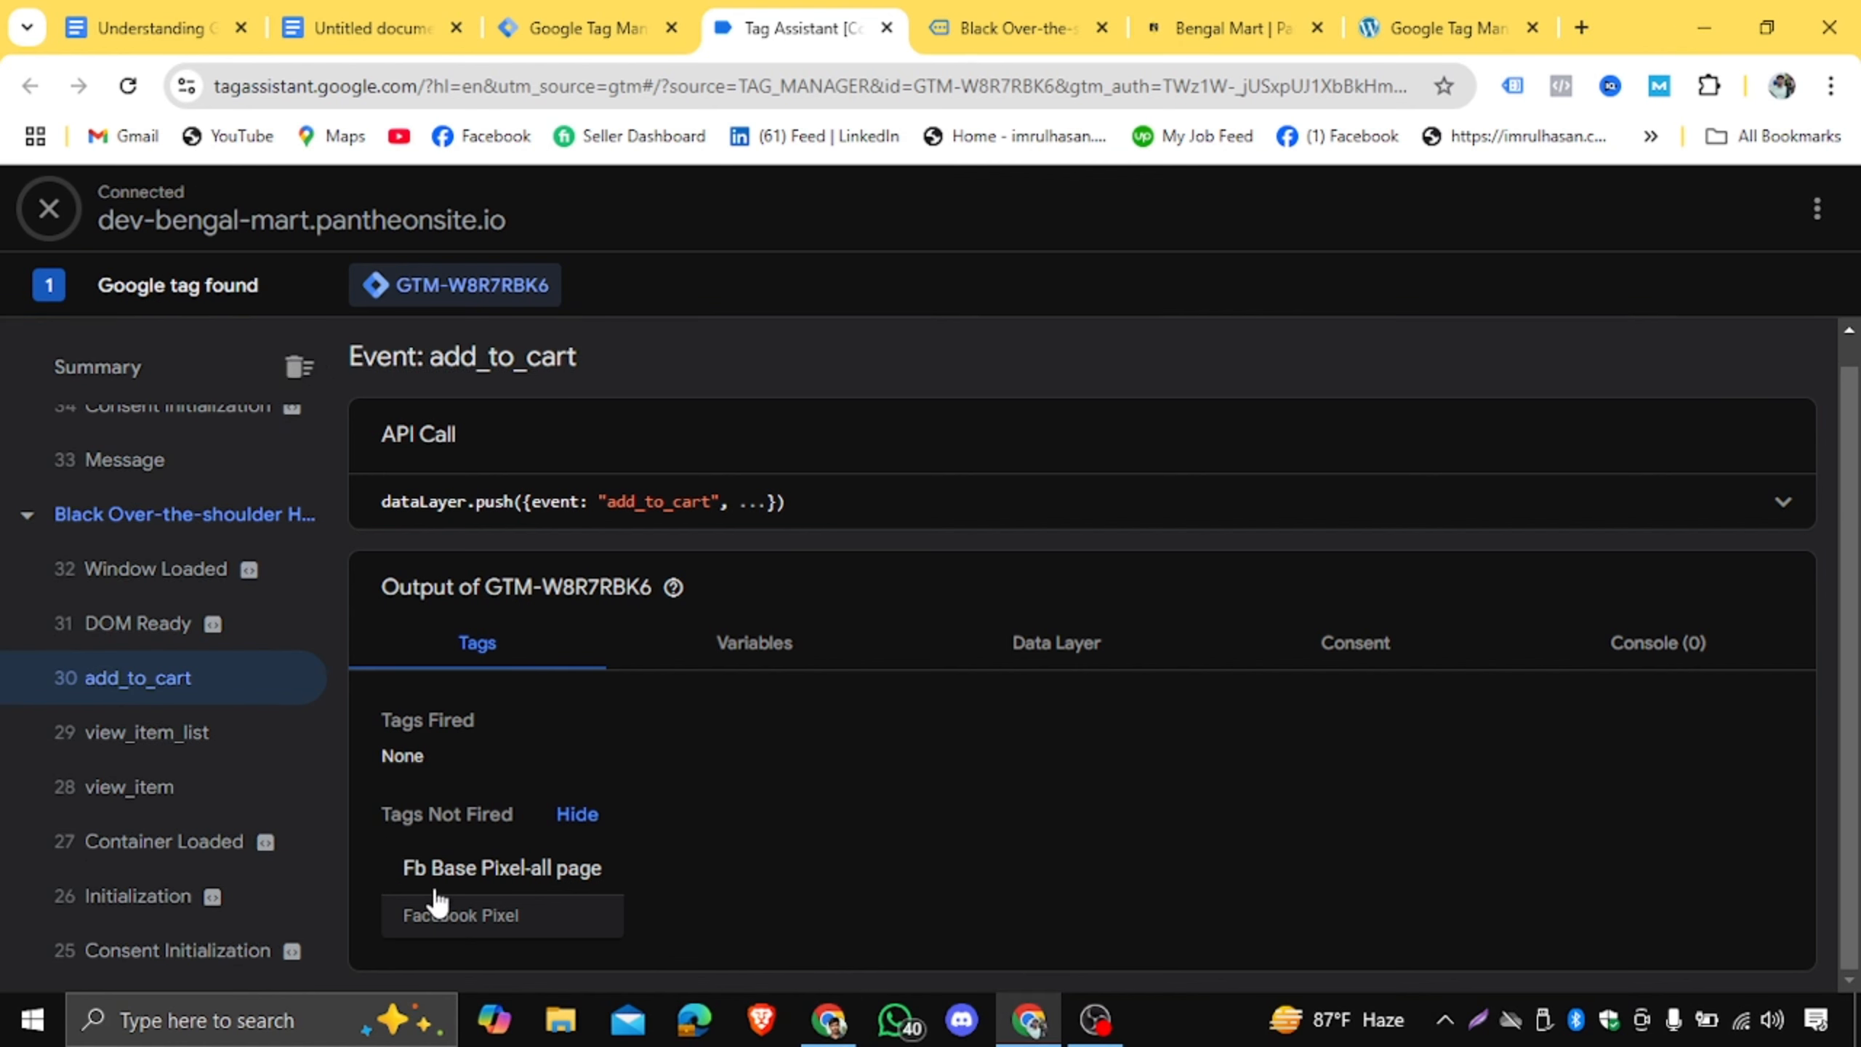
click(829, 1020)
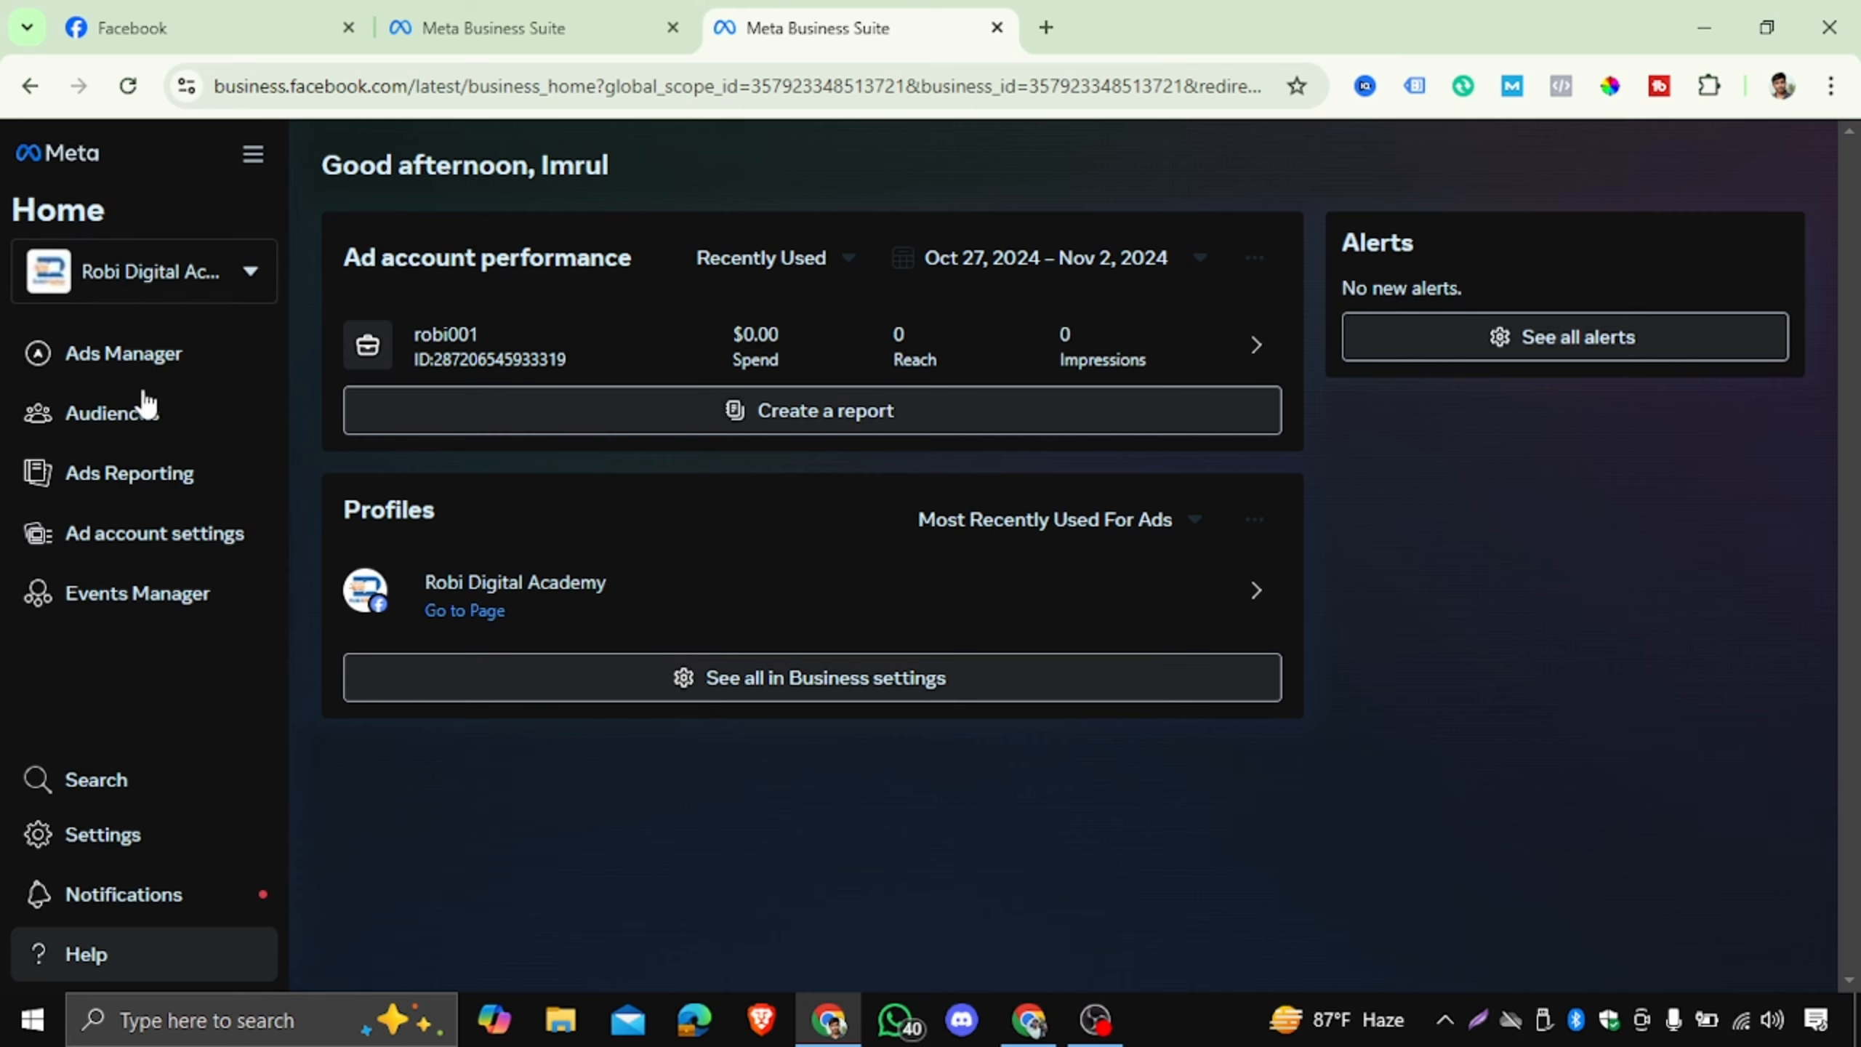
Open the portfolio's business settings and show its Datasets under Data Sources.
click(251, 165)
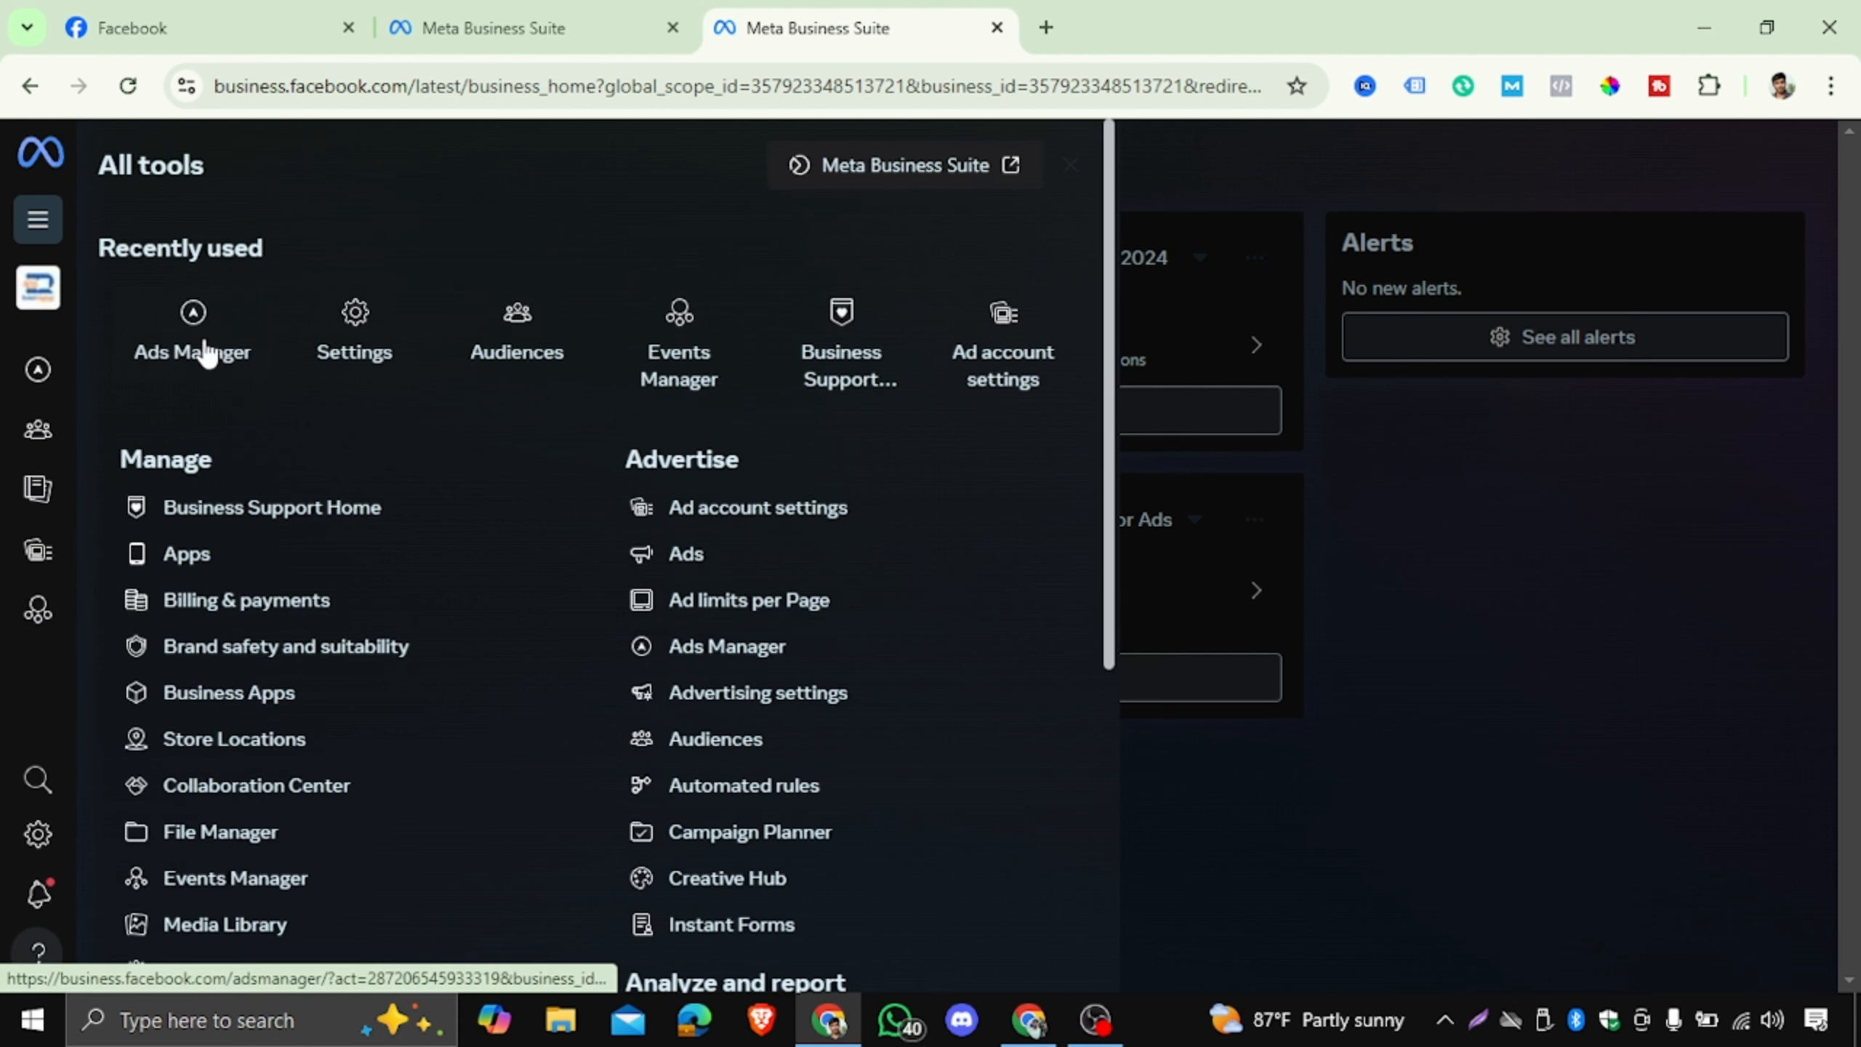
click(356, 322)
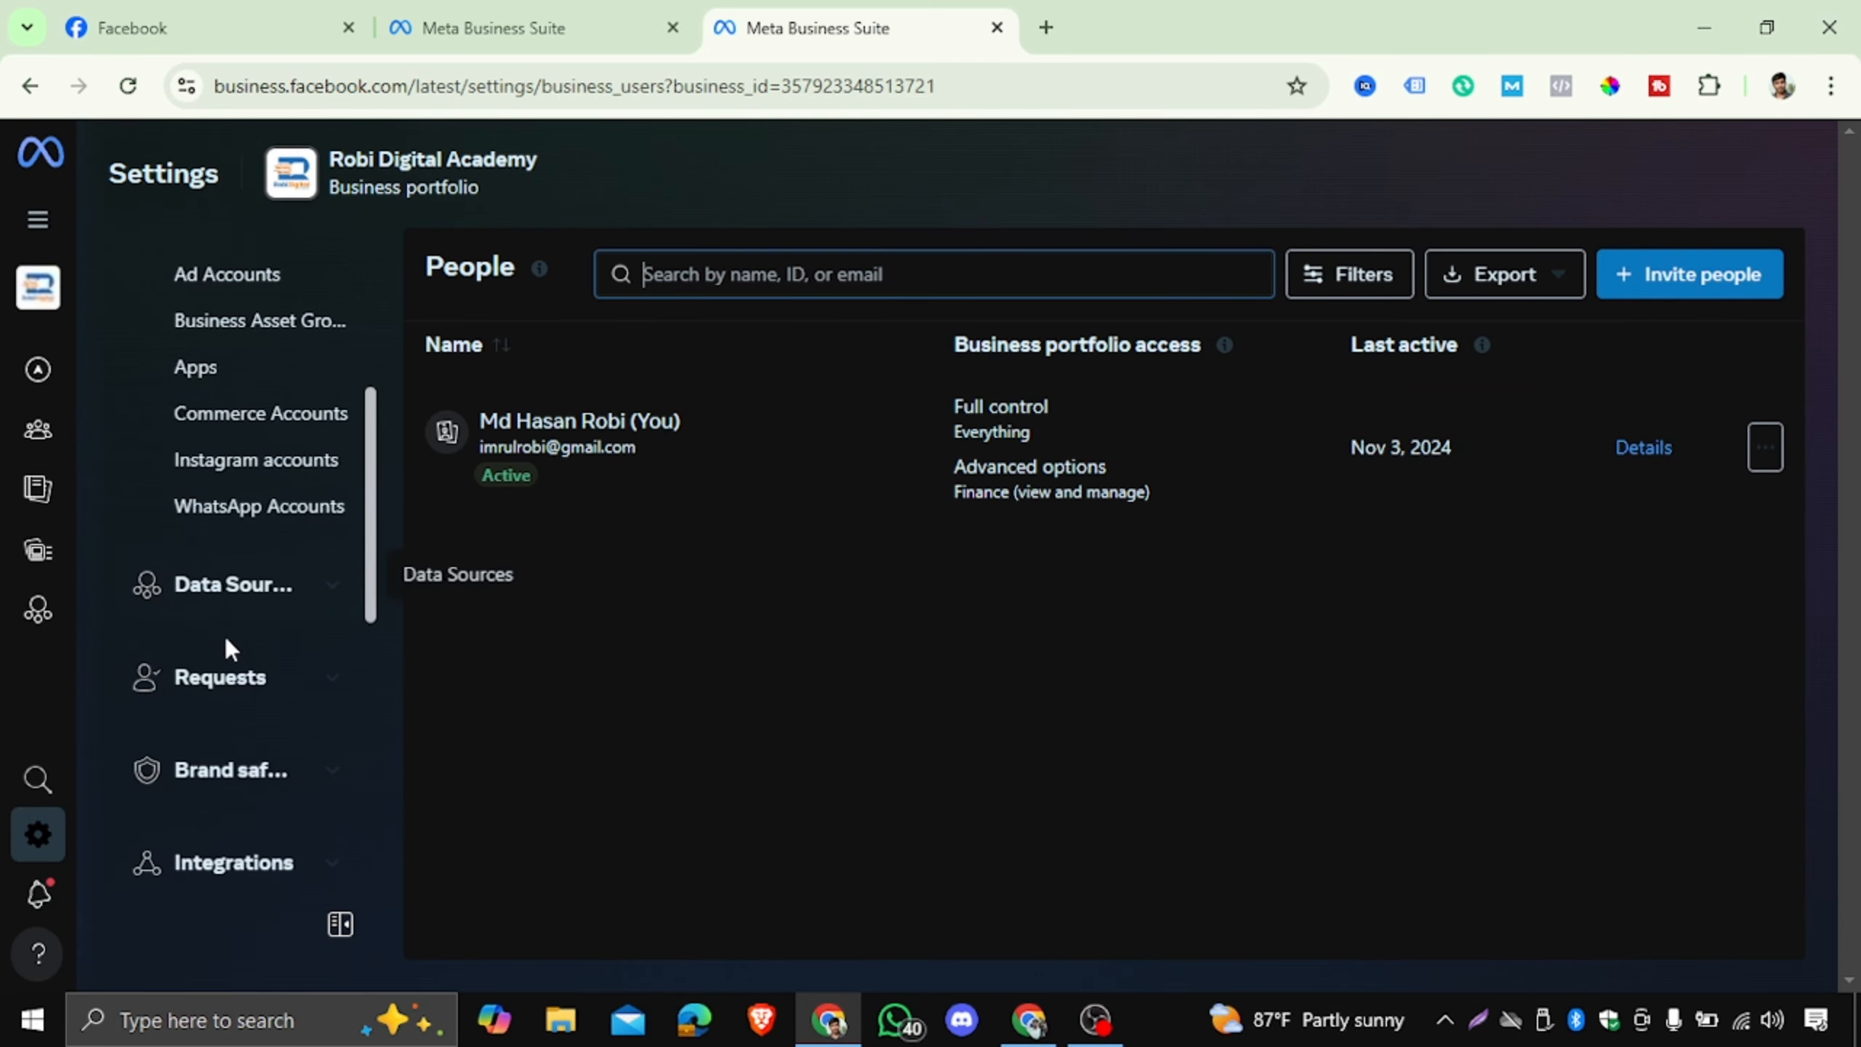
click(275, 594)
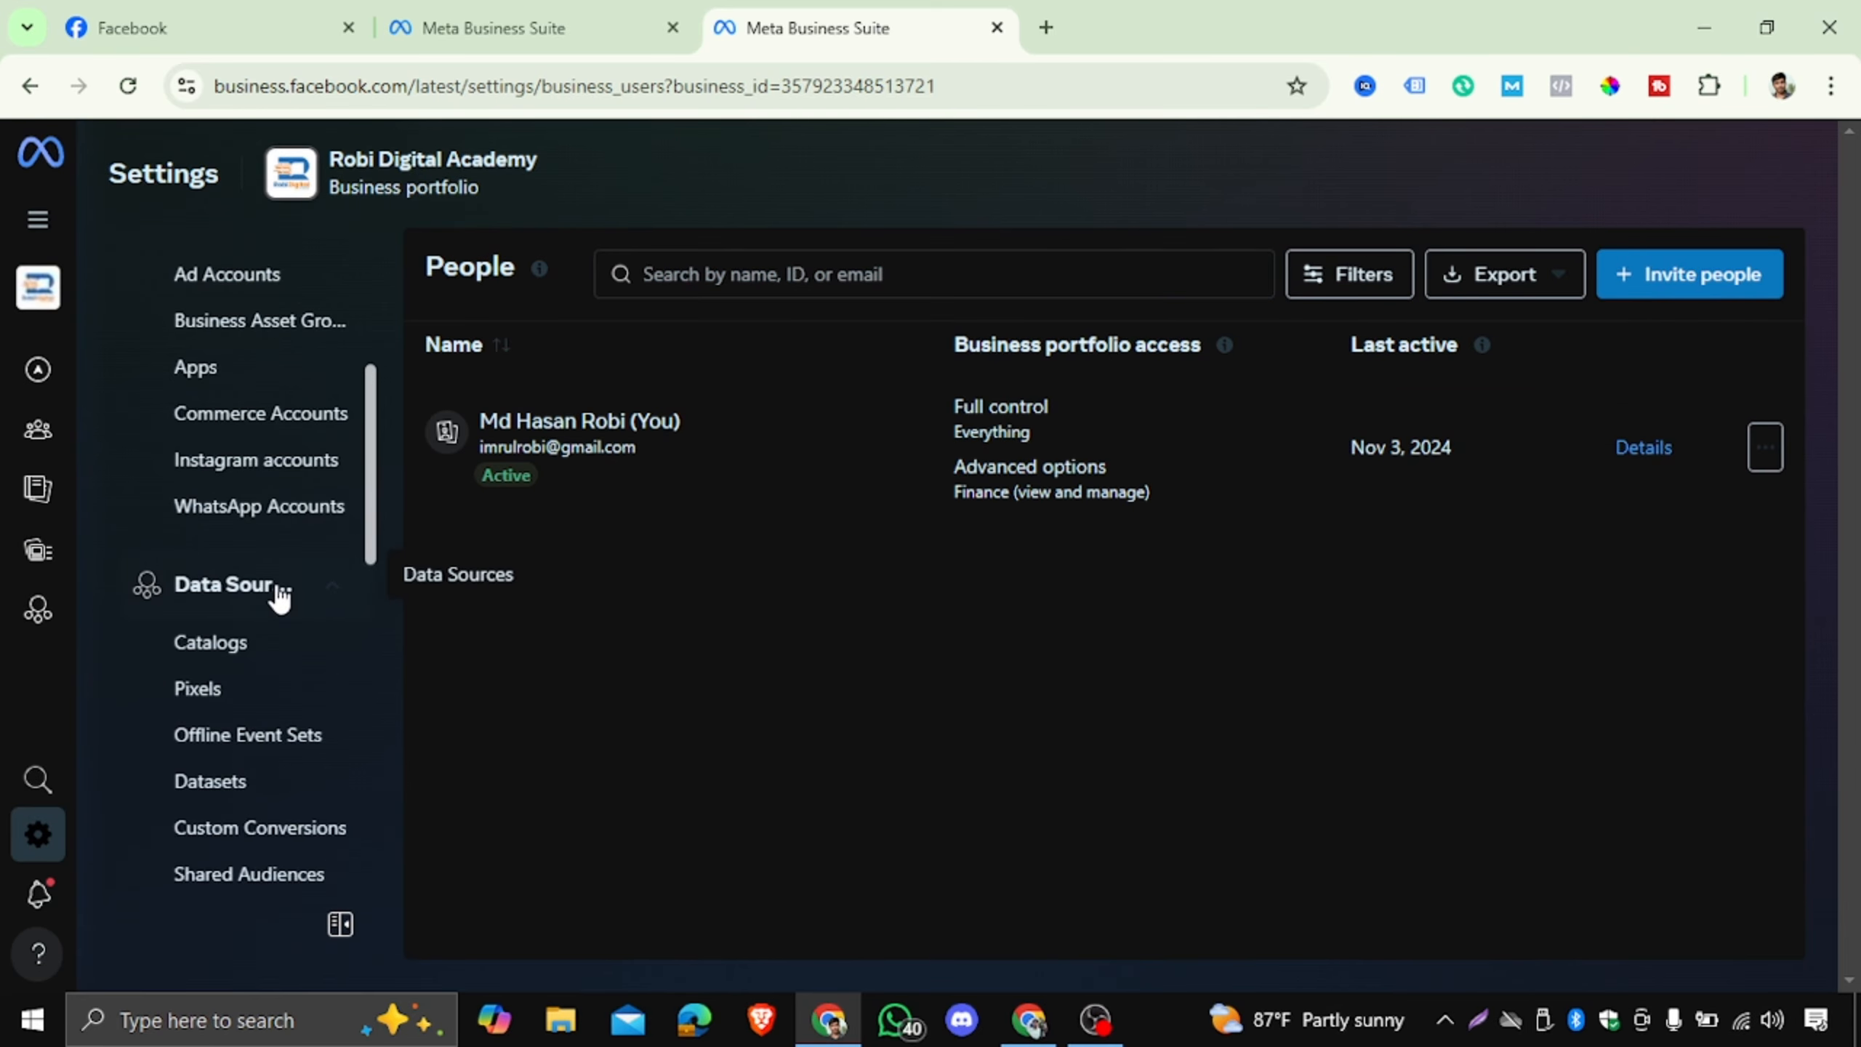
click(226, 779)
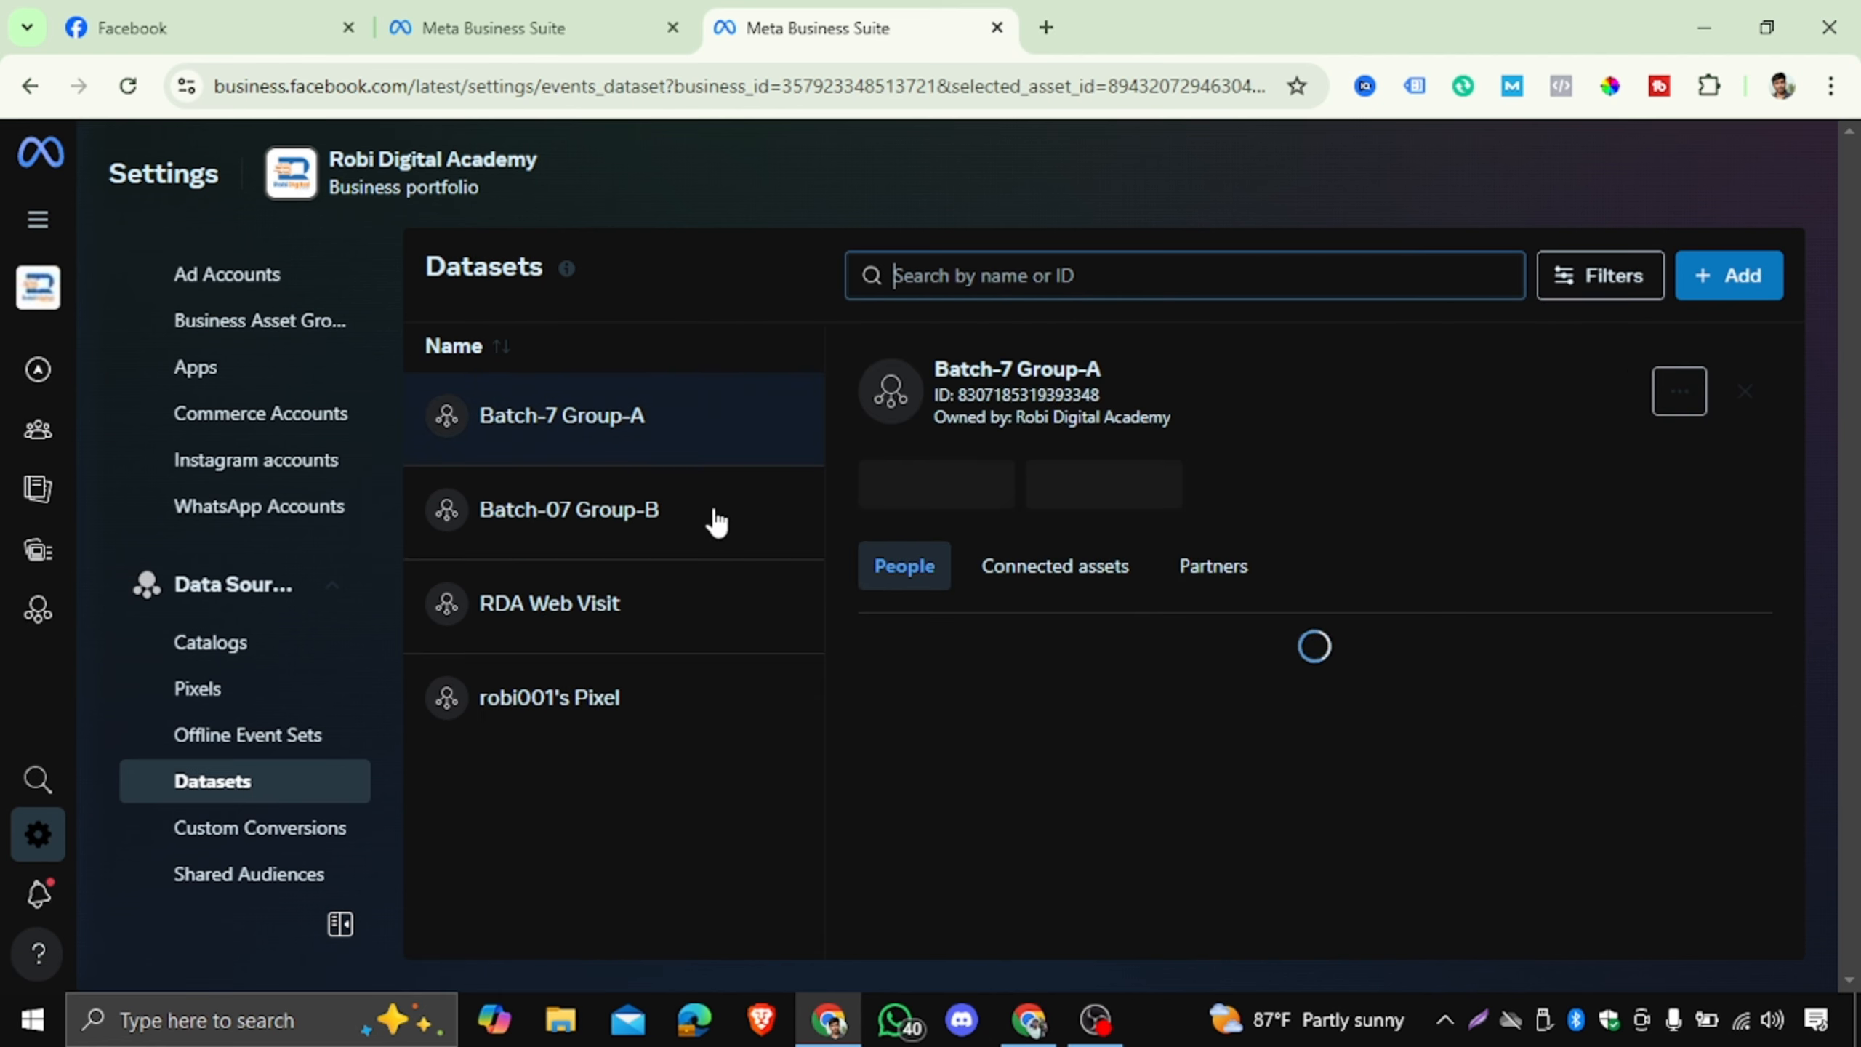
Open the Batch-7 Group-A dataset in Events Manager and examine its event activity and list of received events.
click(645, 446)
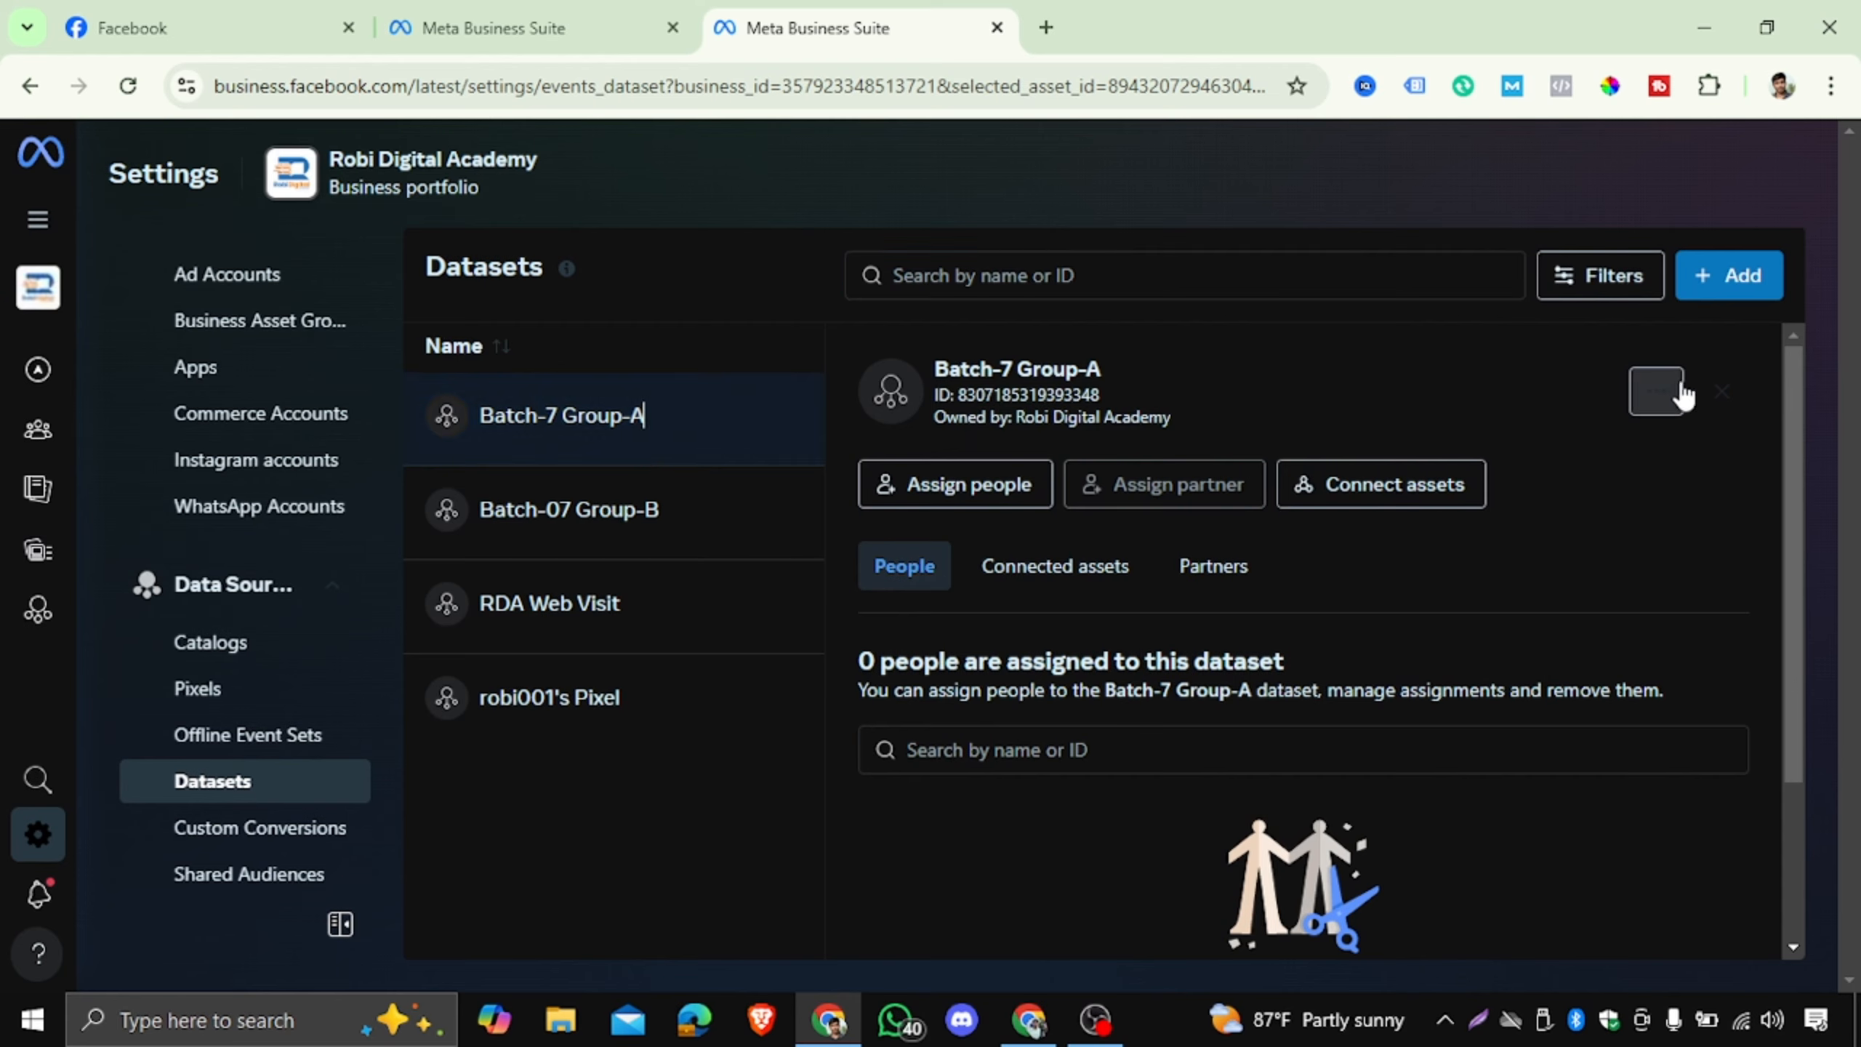
click(1649, 459)
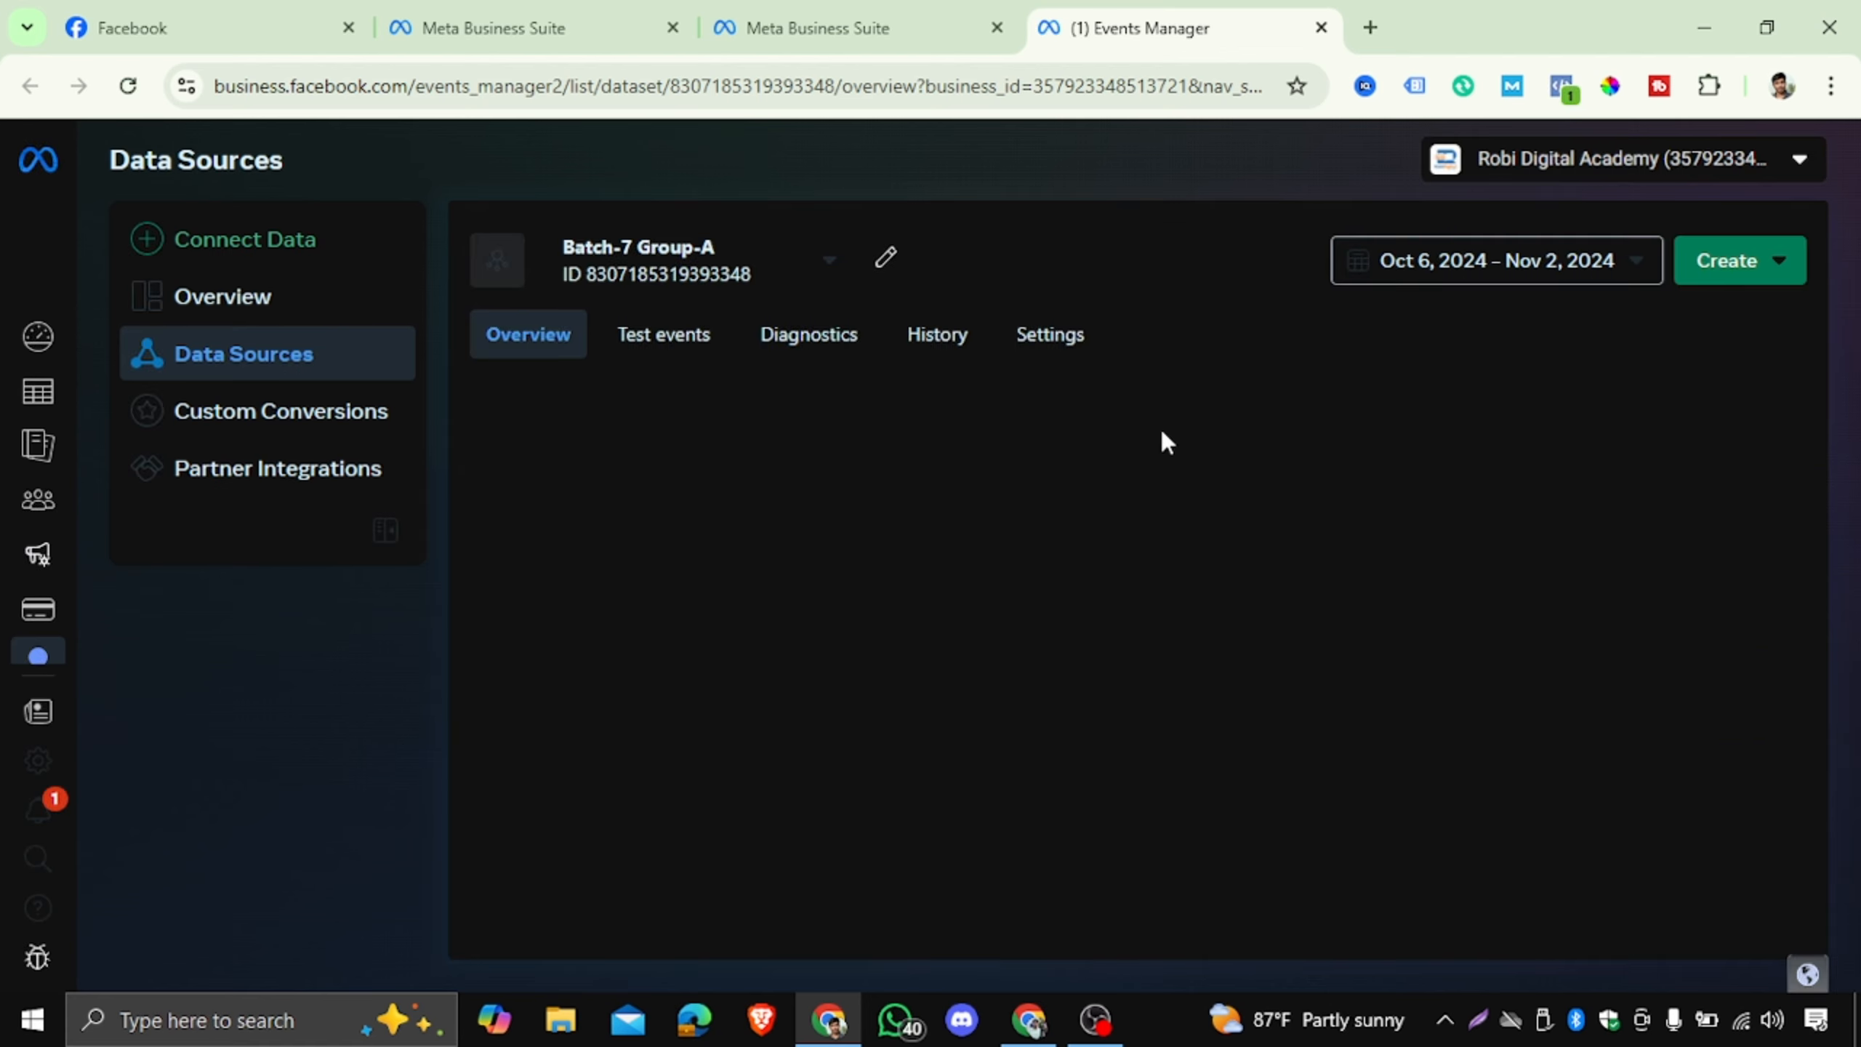
scroll(1077, 675, down, 4)
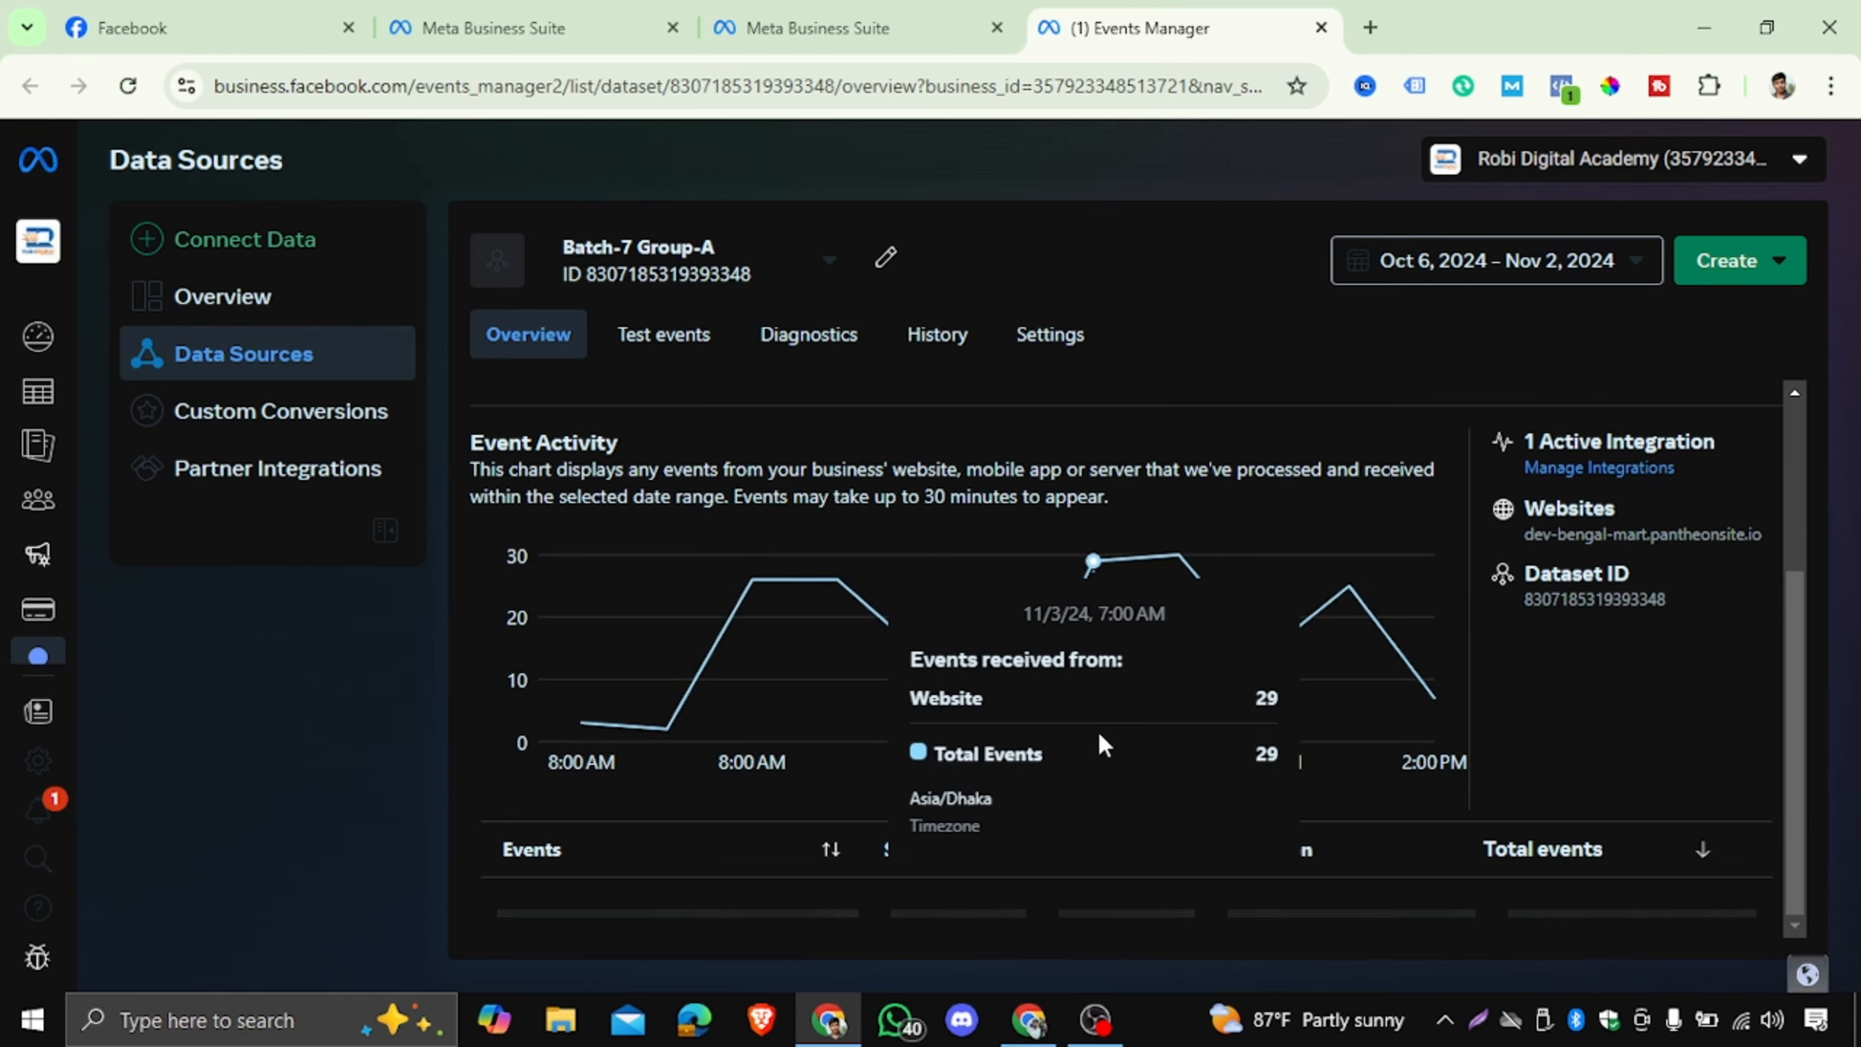
scroll(1272, 698, down, 5)
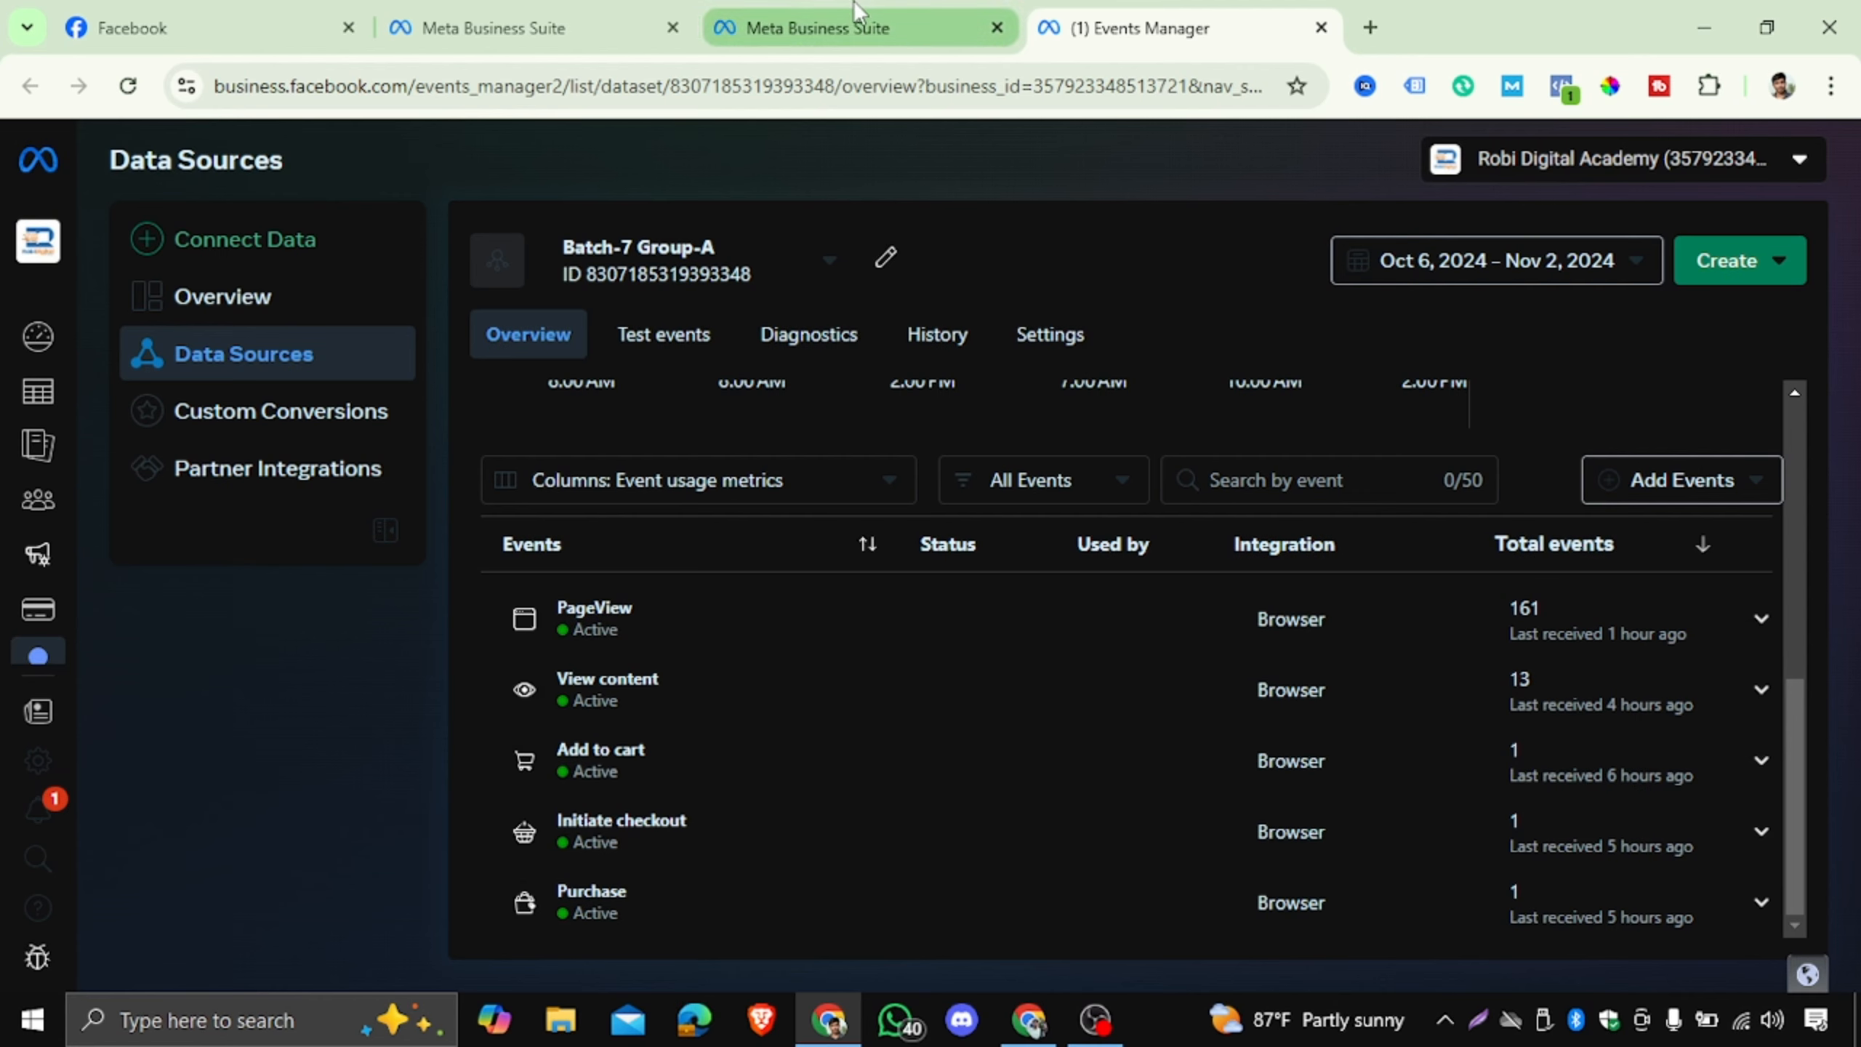
Return to the business settings, select the Batch-07 Group-B dataset and copy its dataset ID.
click(854, 28)
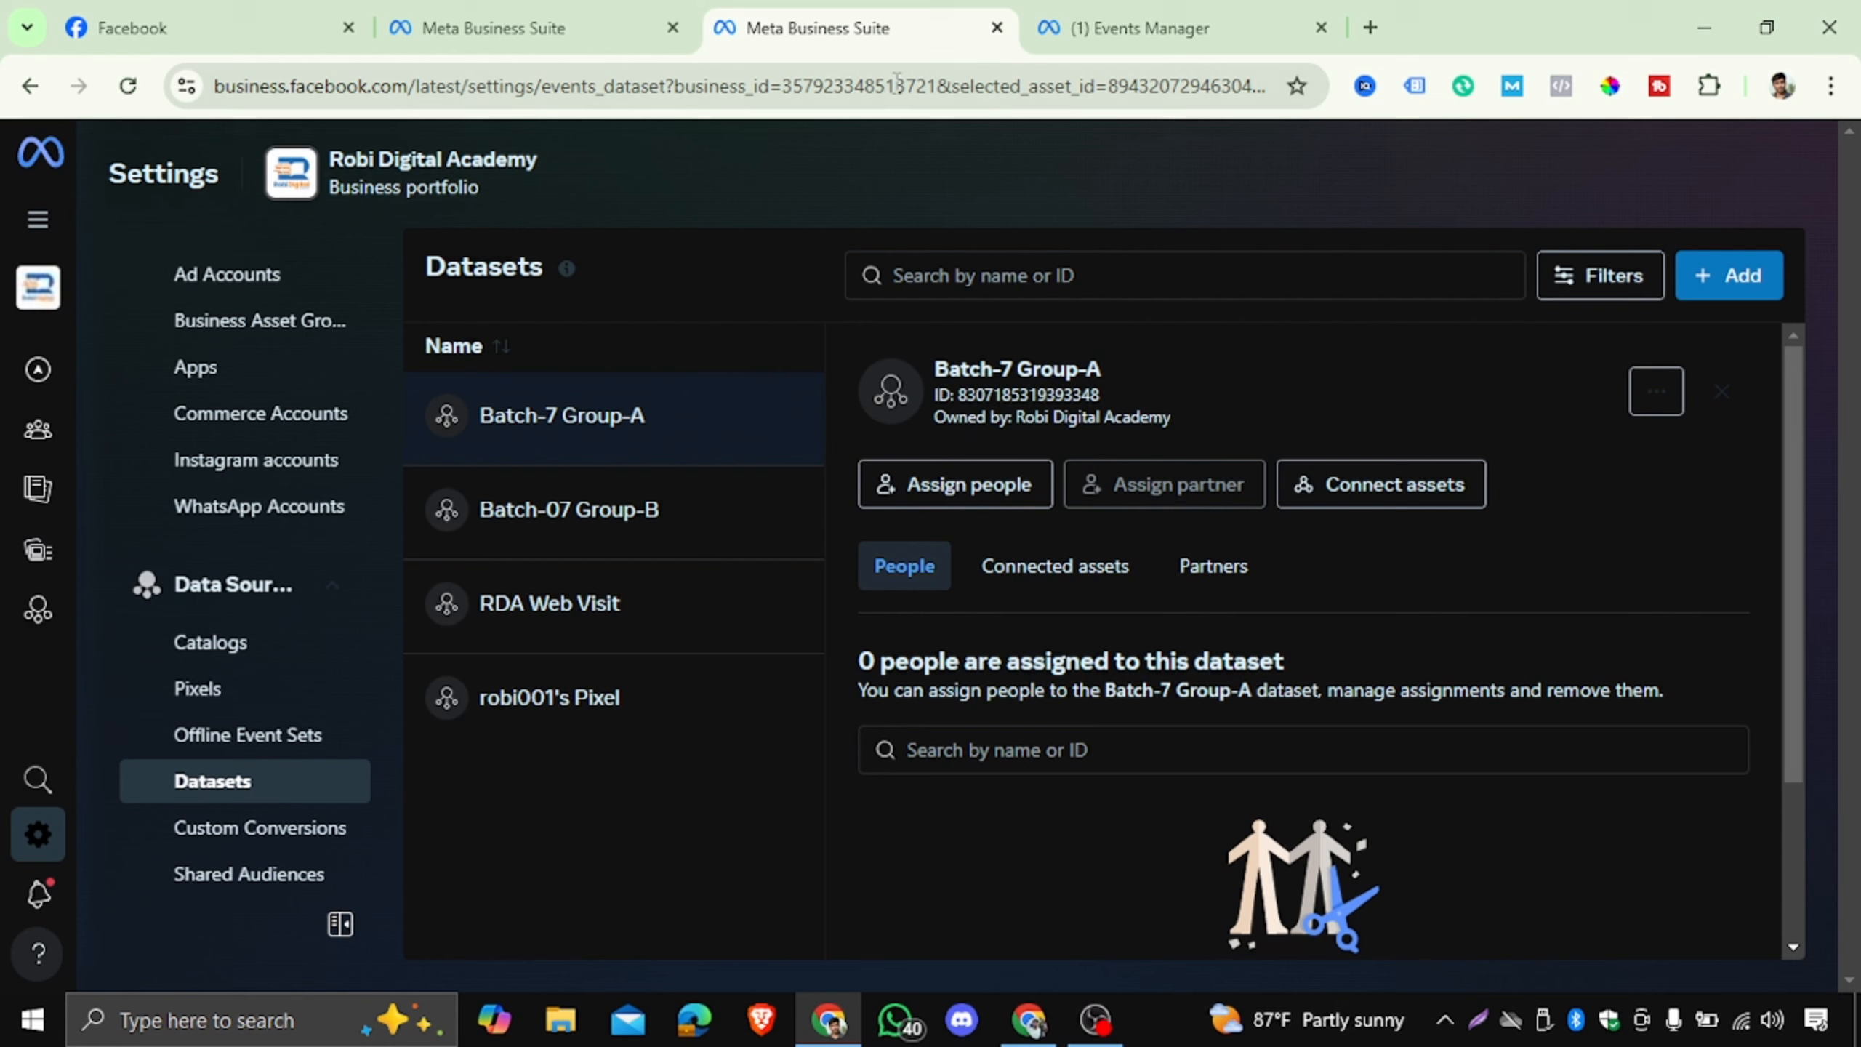
click(648, 524)
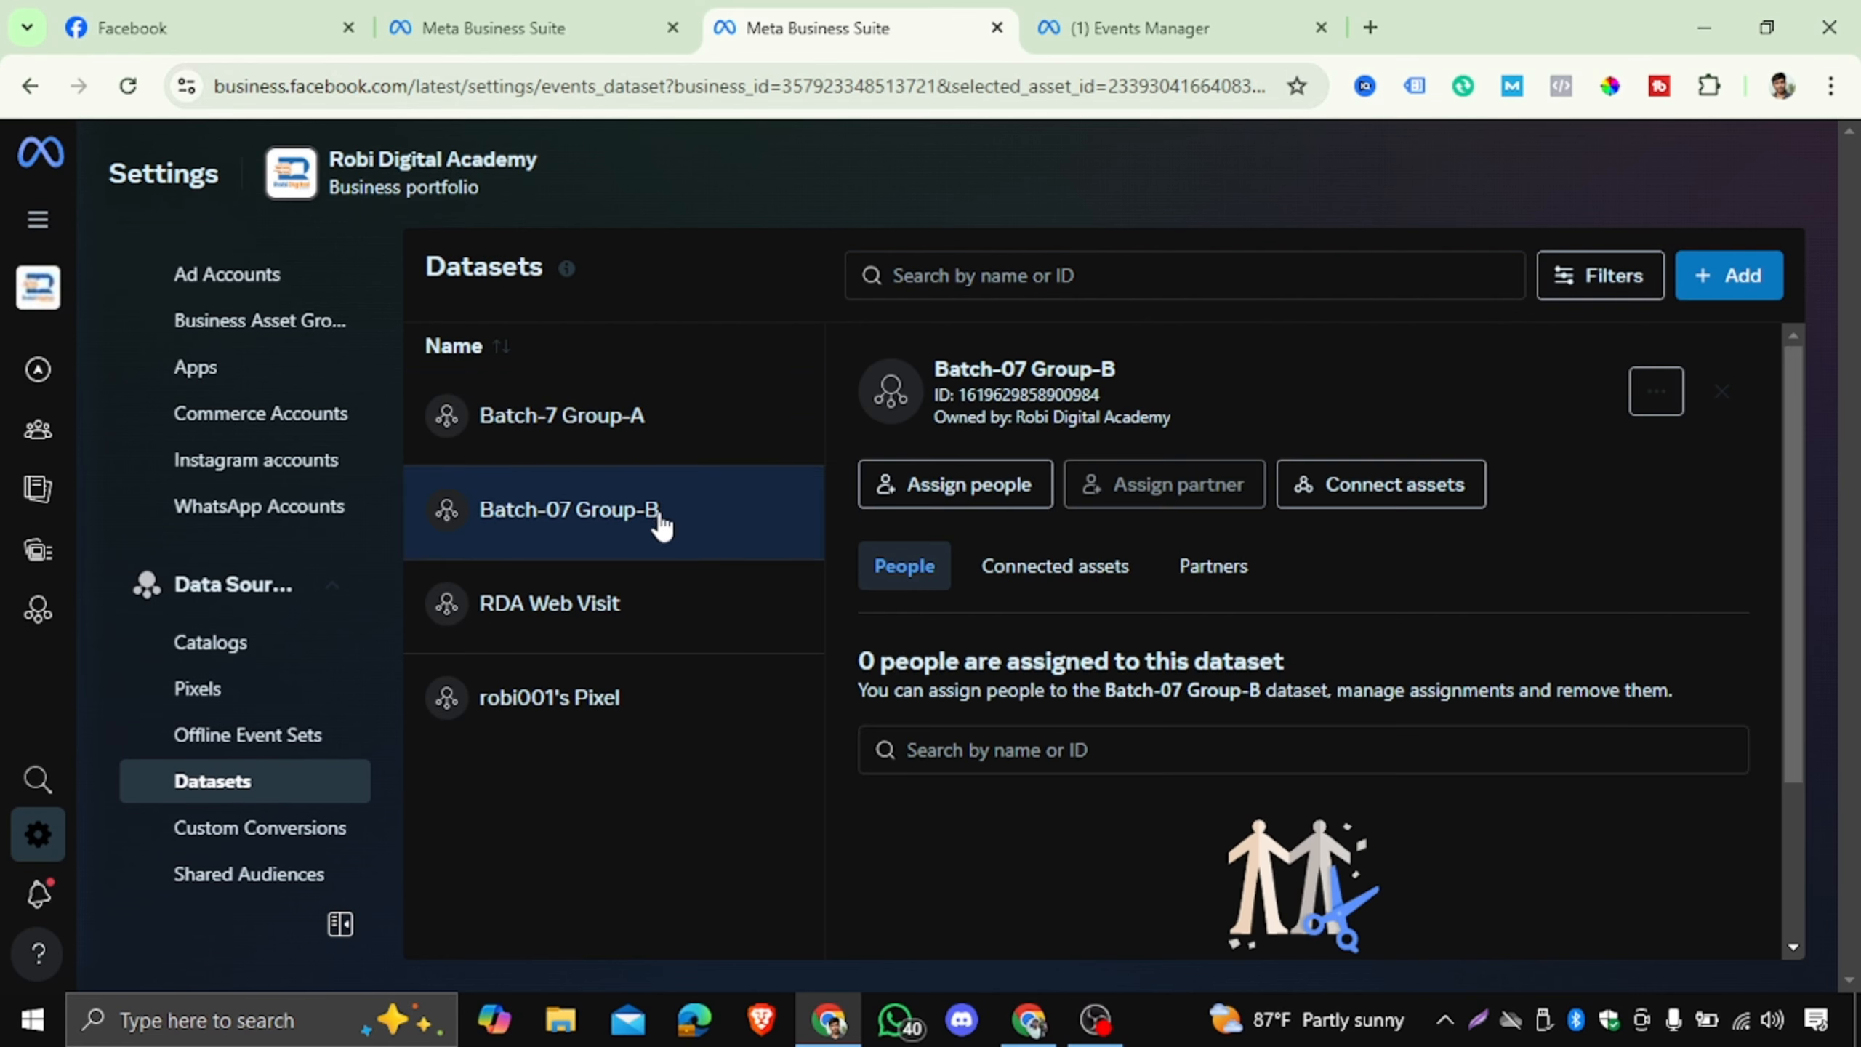
scroll(1154, 630, down, 3)
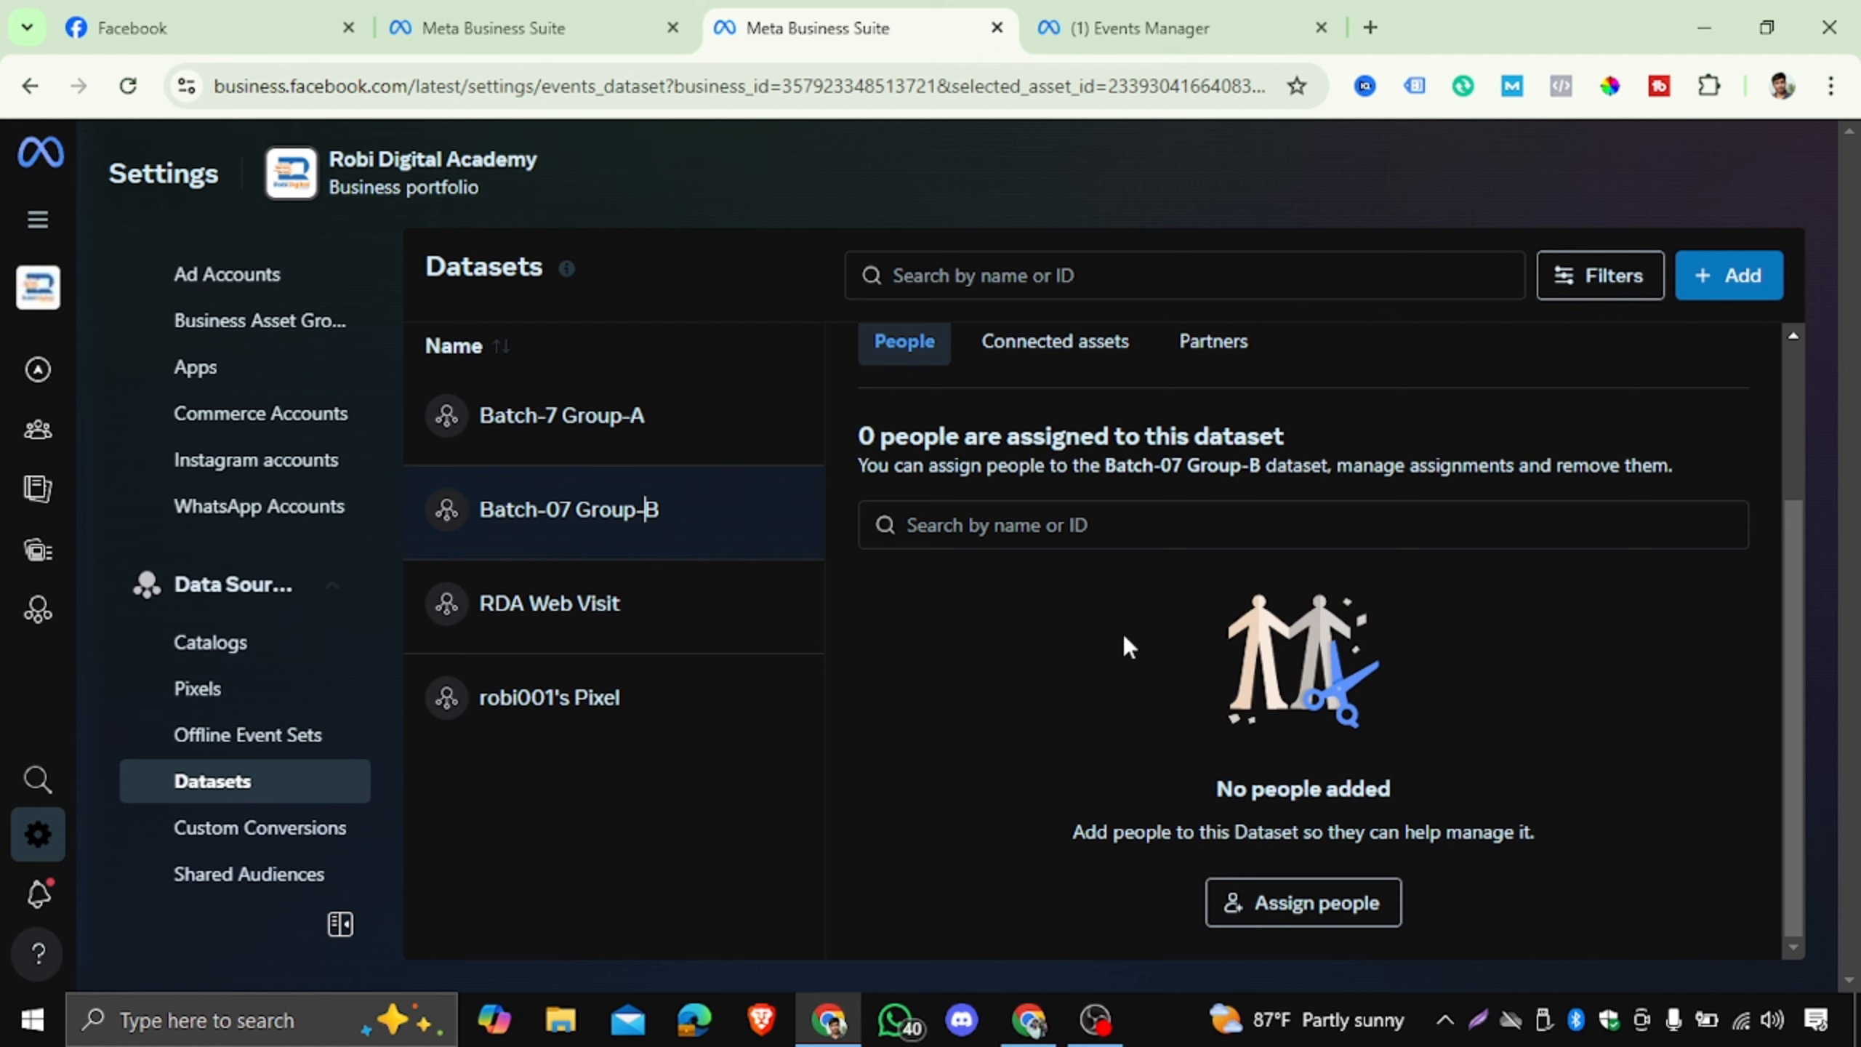
scroll(1137, 692, up, 1)
scroll(1137, 693, up, 2)
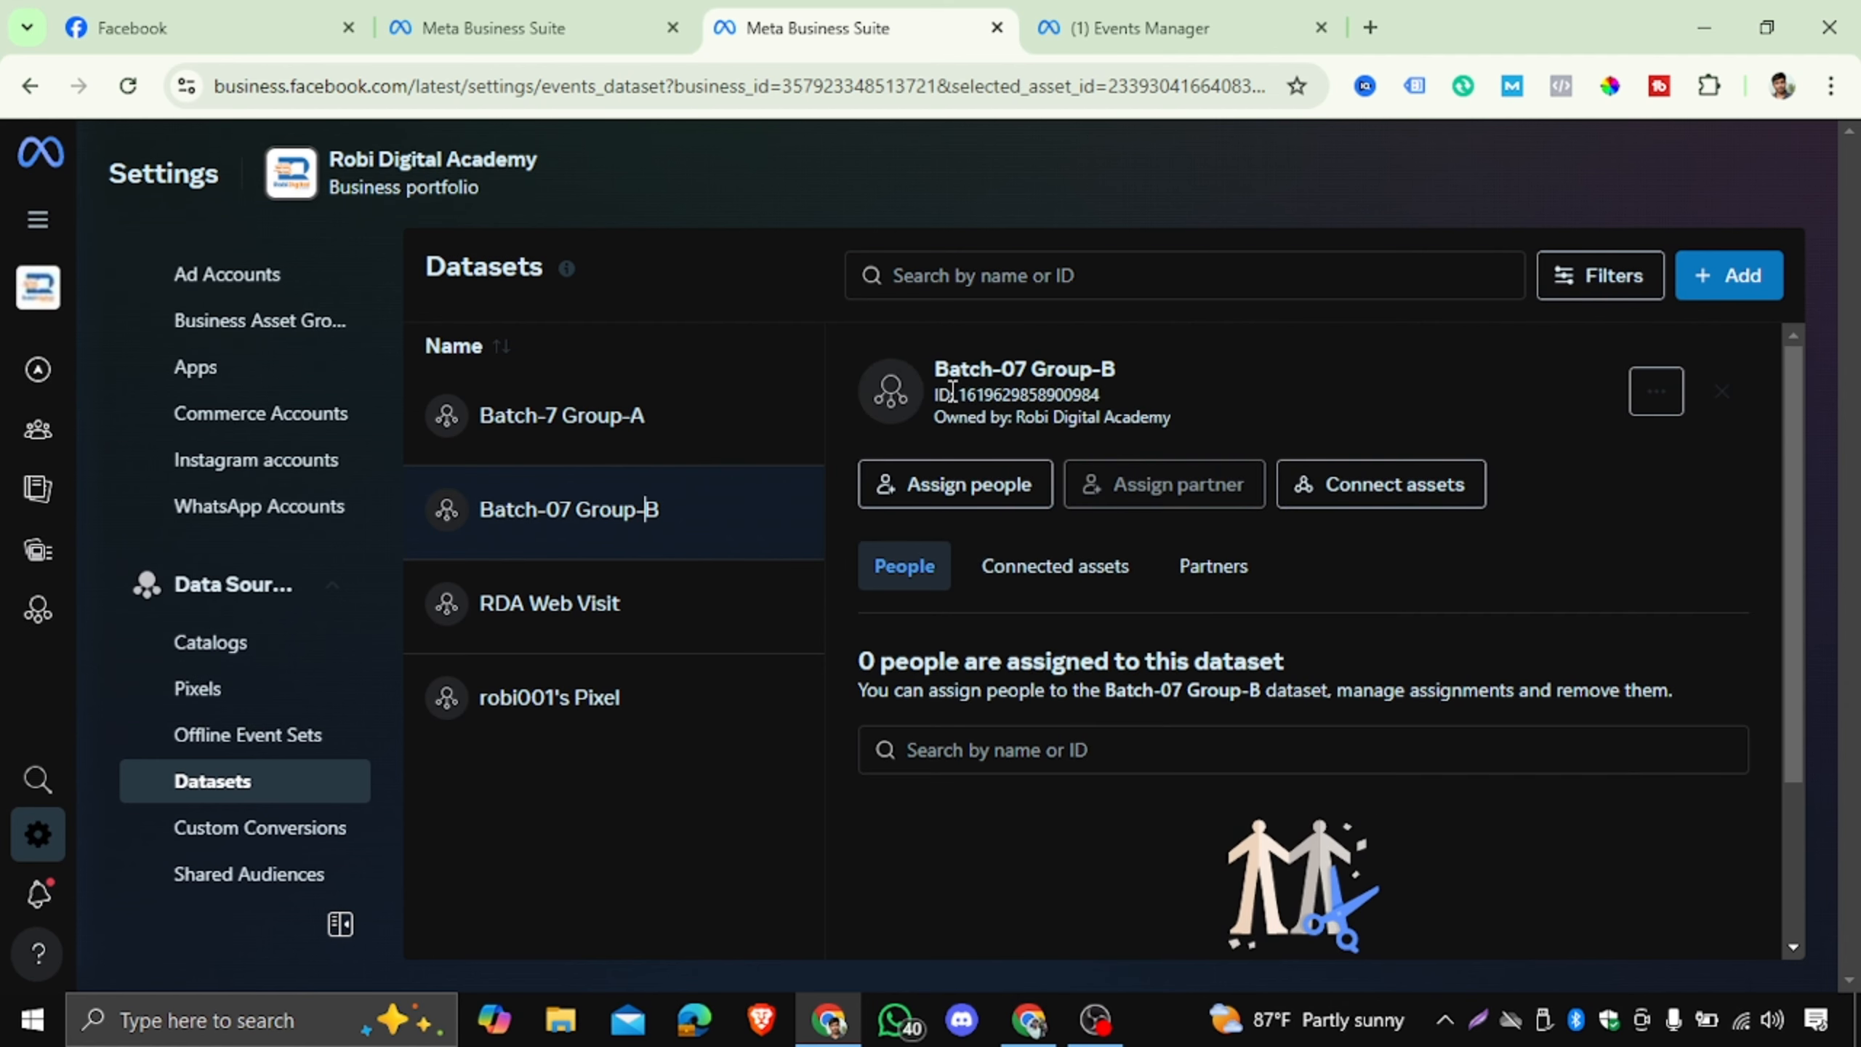
drag(958, 395, 1101, 392)
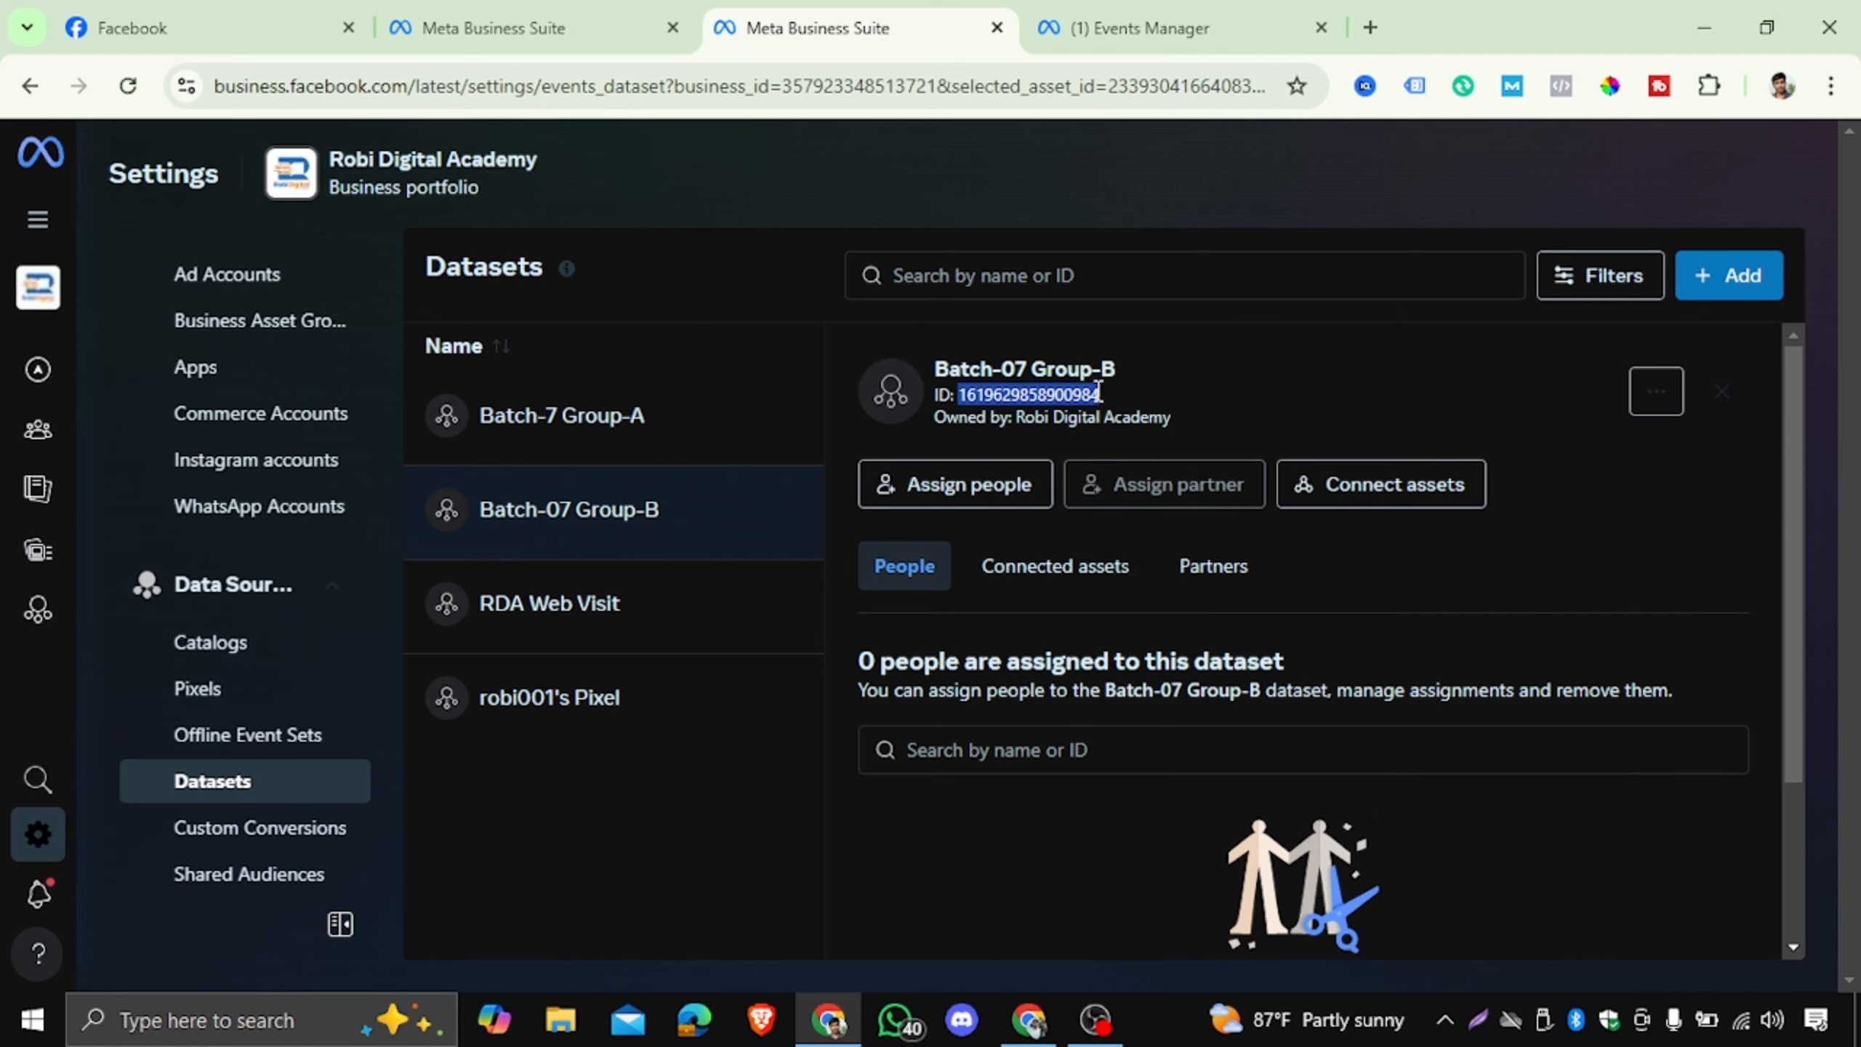
right_click(1084, 399)
click(1153, 424)
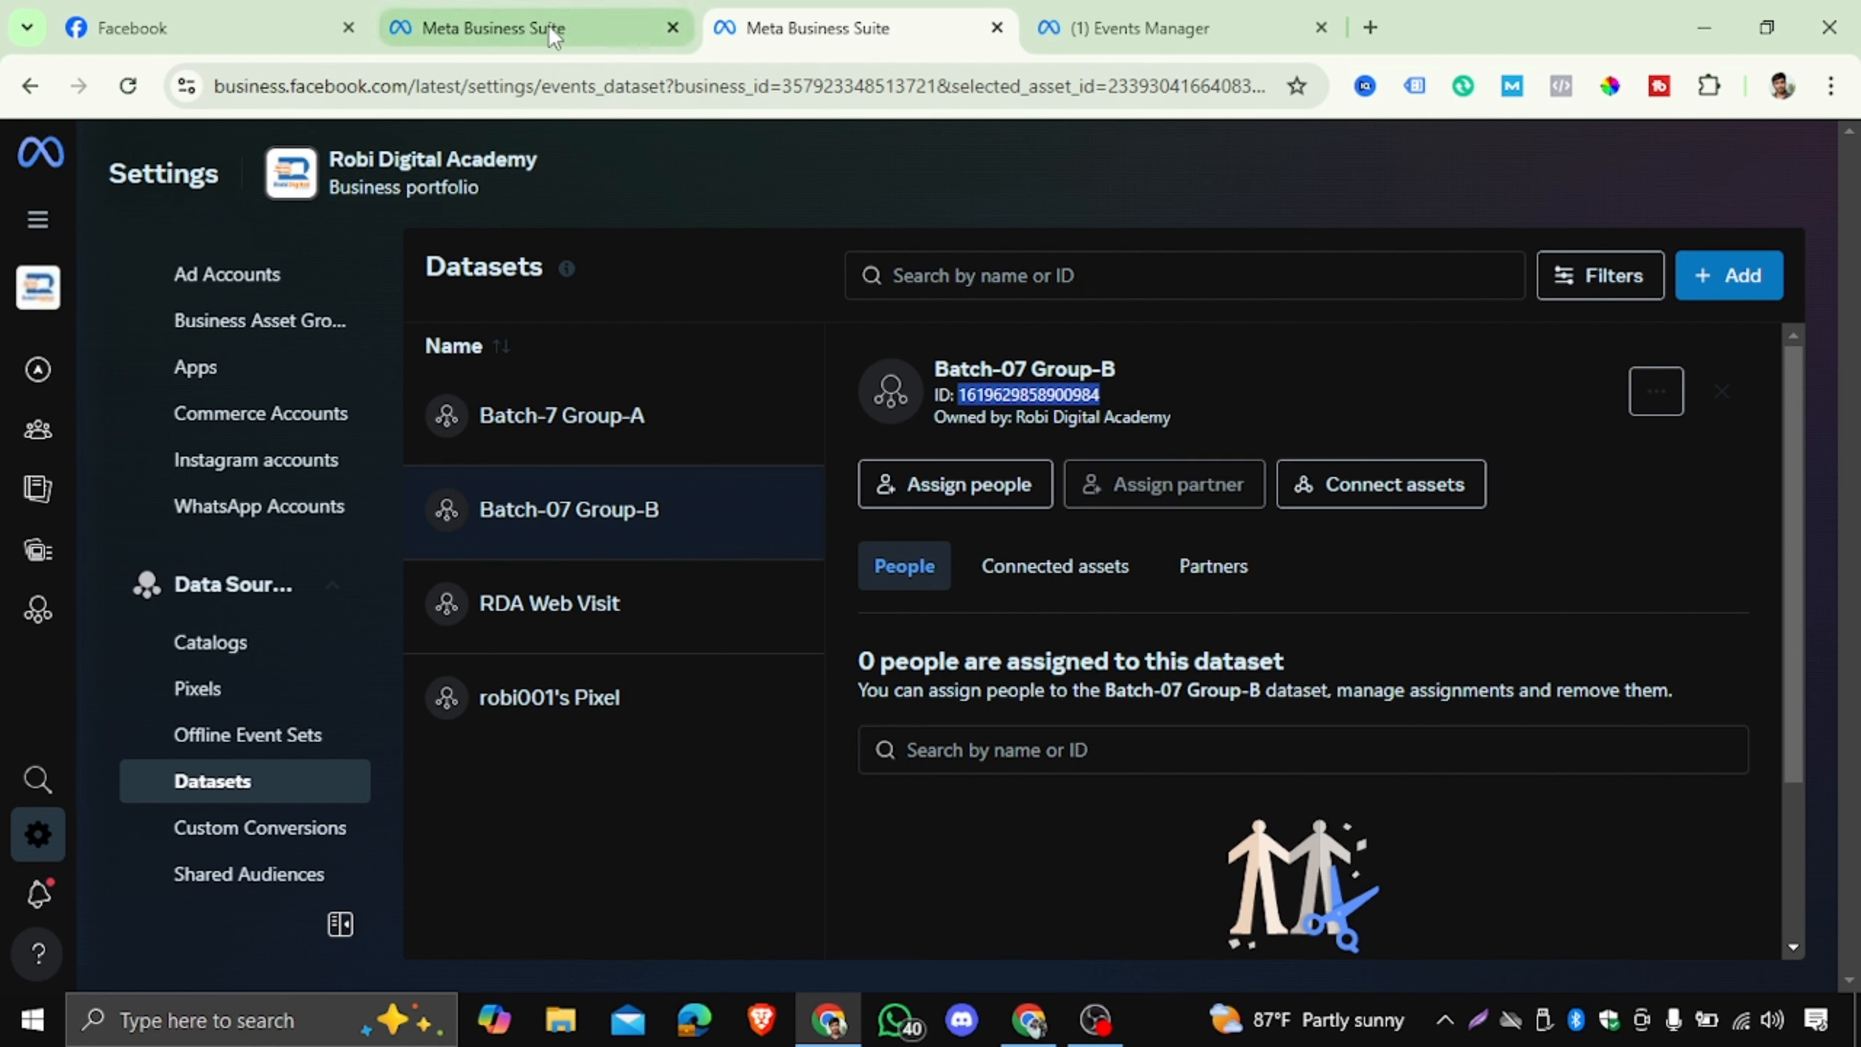
Switch to Google Tag Manager, close the Tag Assistant page and open the container's Tags list.
click(1028, 1019)
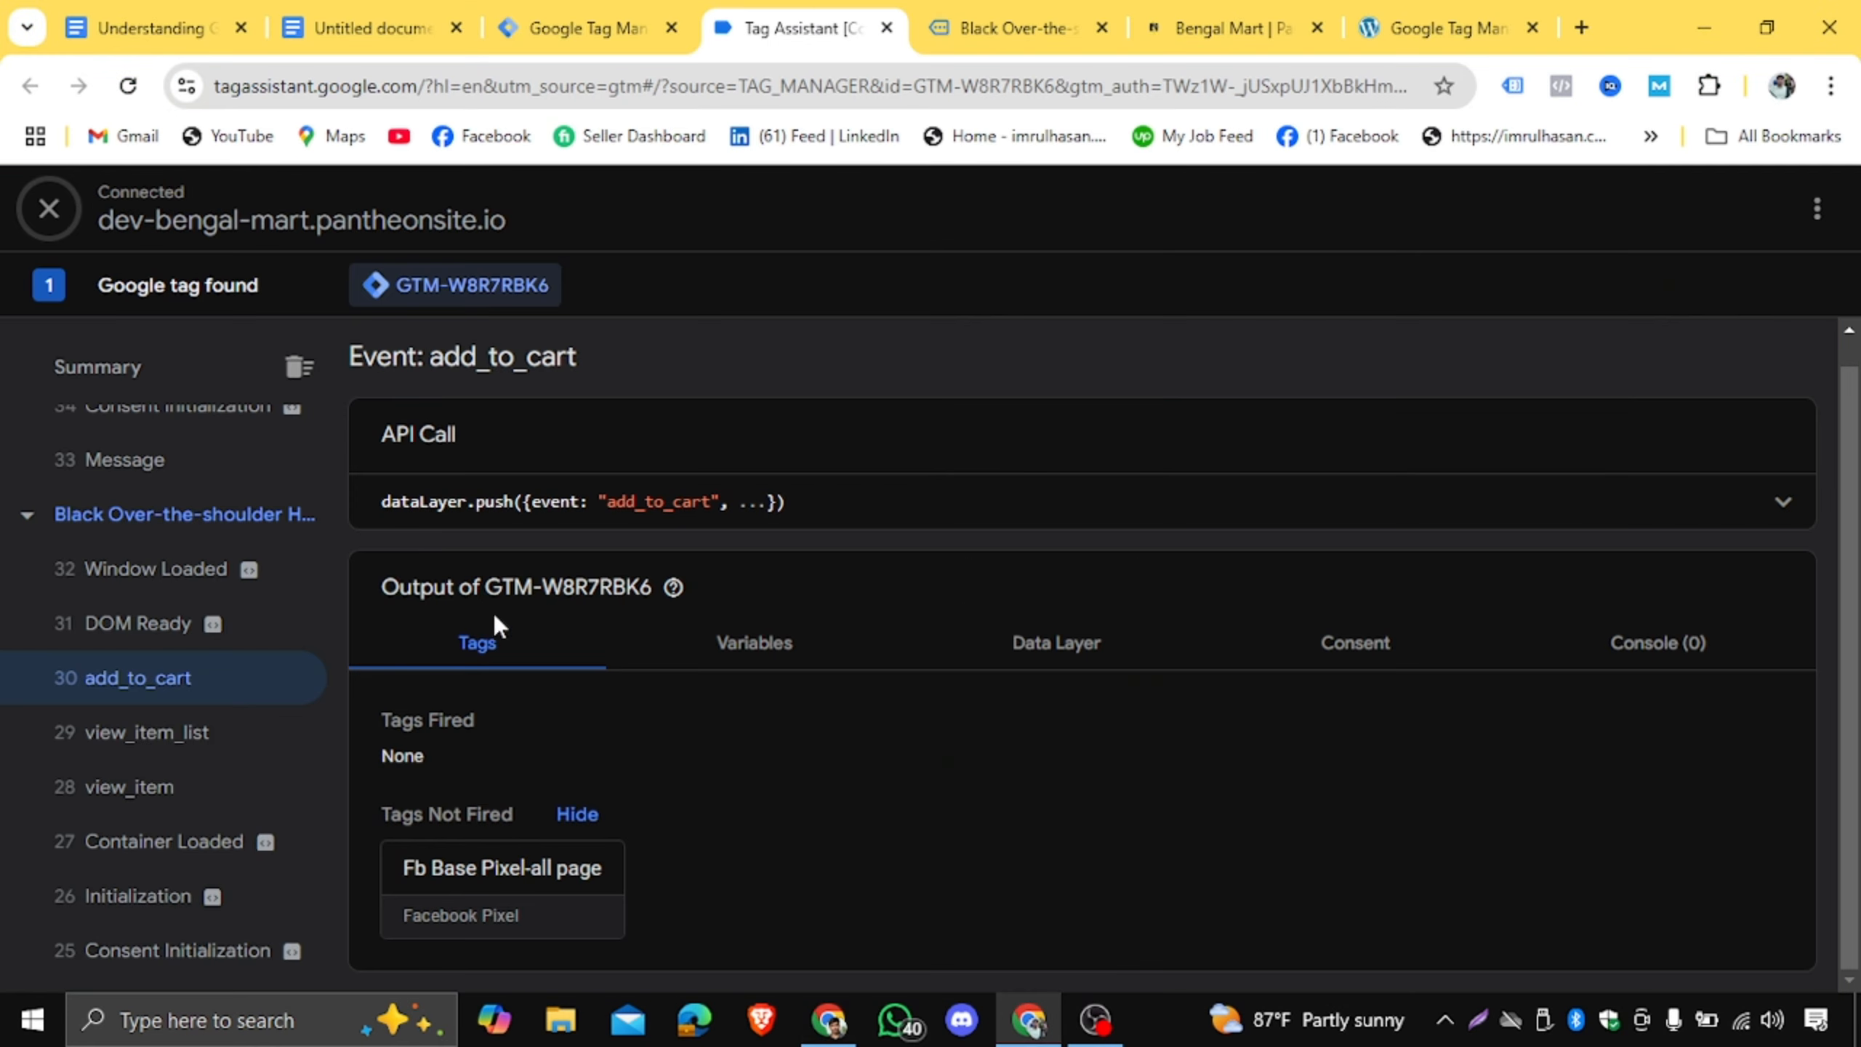
click(578, 27)
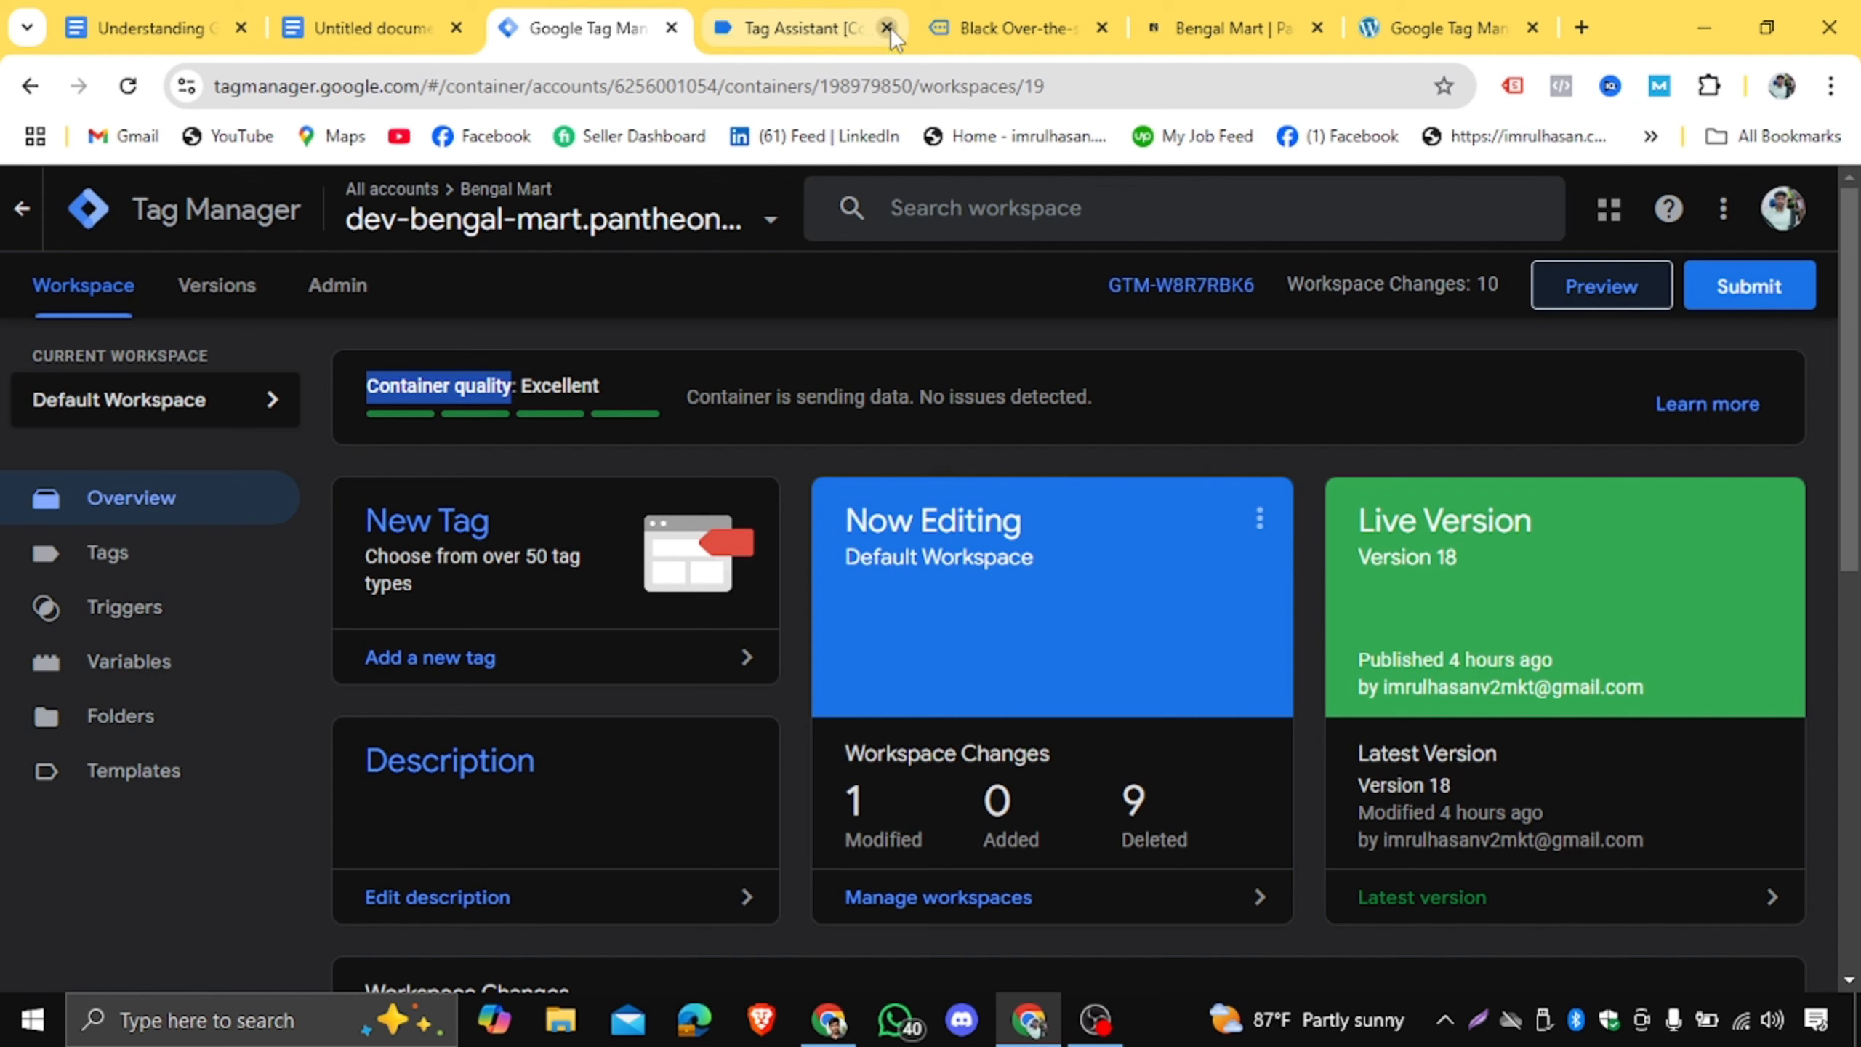
click(887, 27)
click(181, 563)
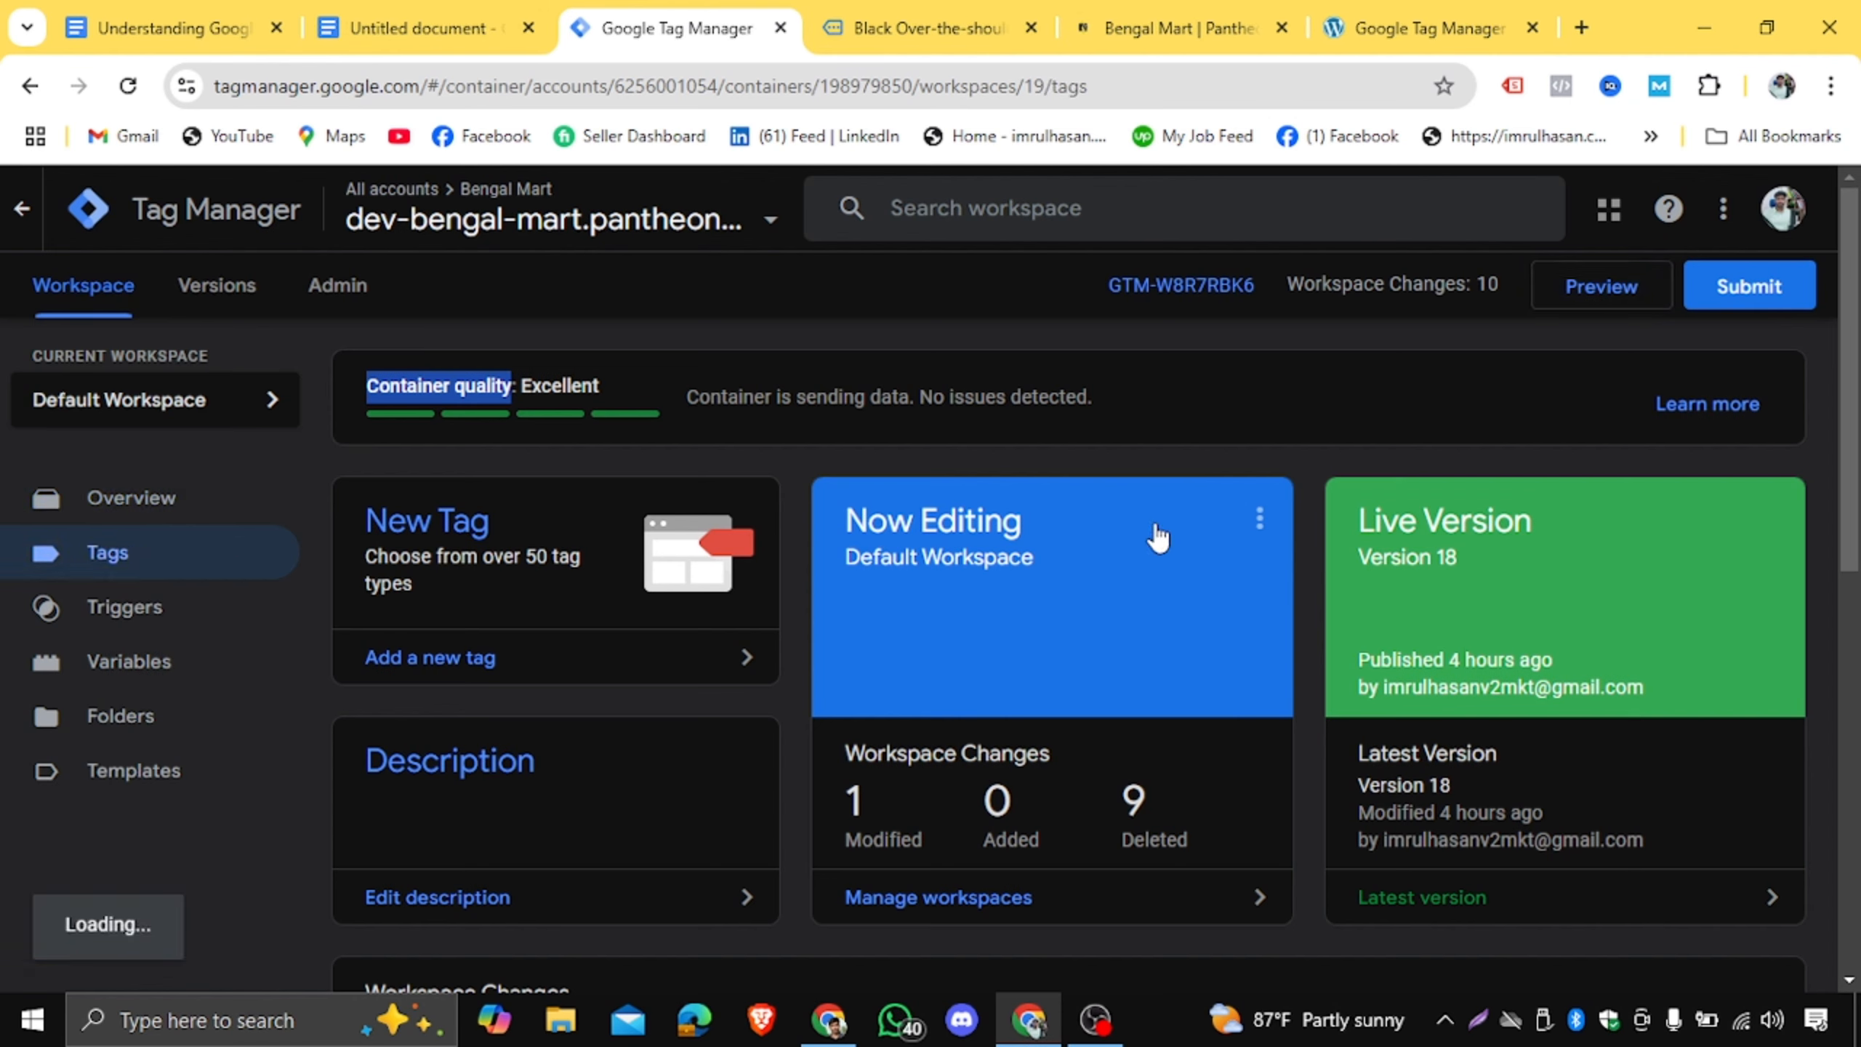
Open the Fb Base Pixel-all page tag, compare its Facebook Pixel ID with the Batch-07 Group-B dataset ID in the business settings, and close the tag.
click(208, 570)
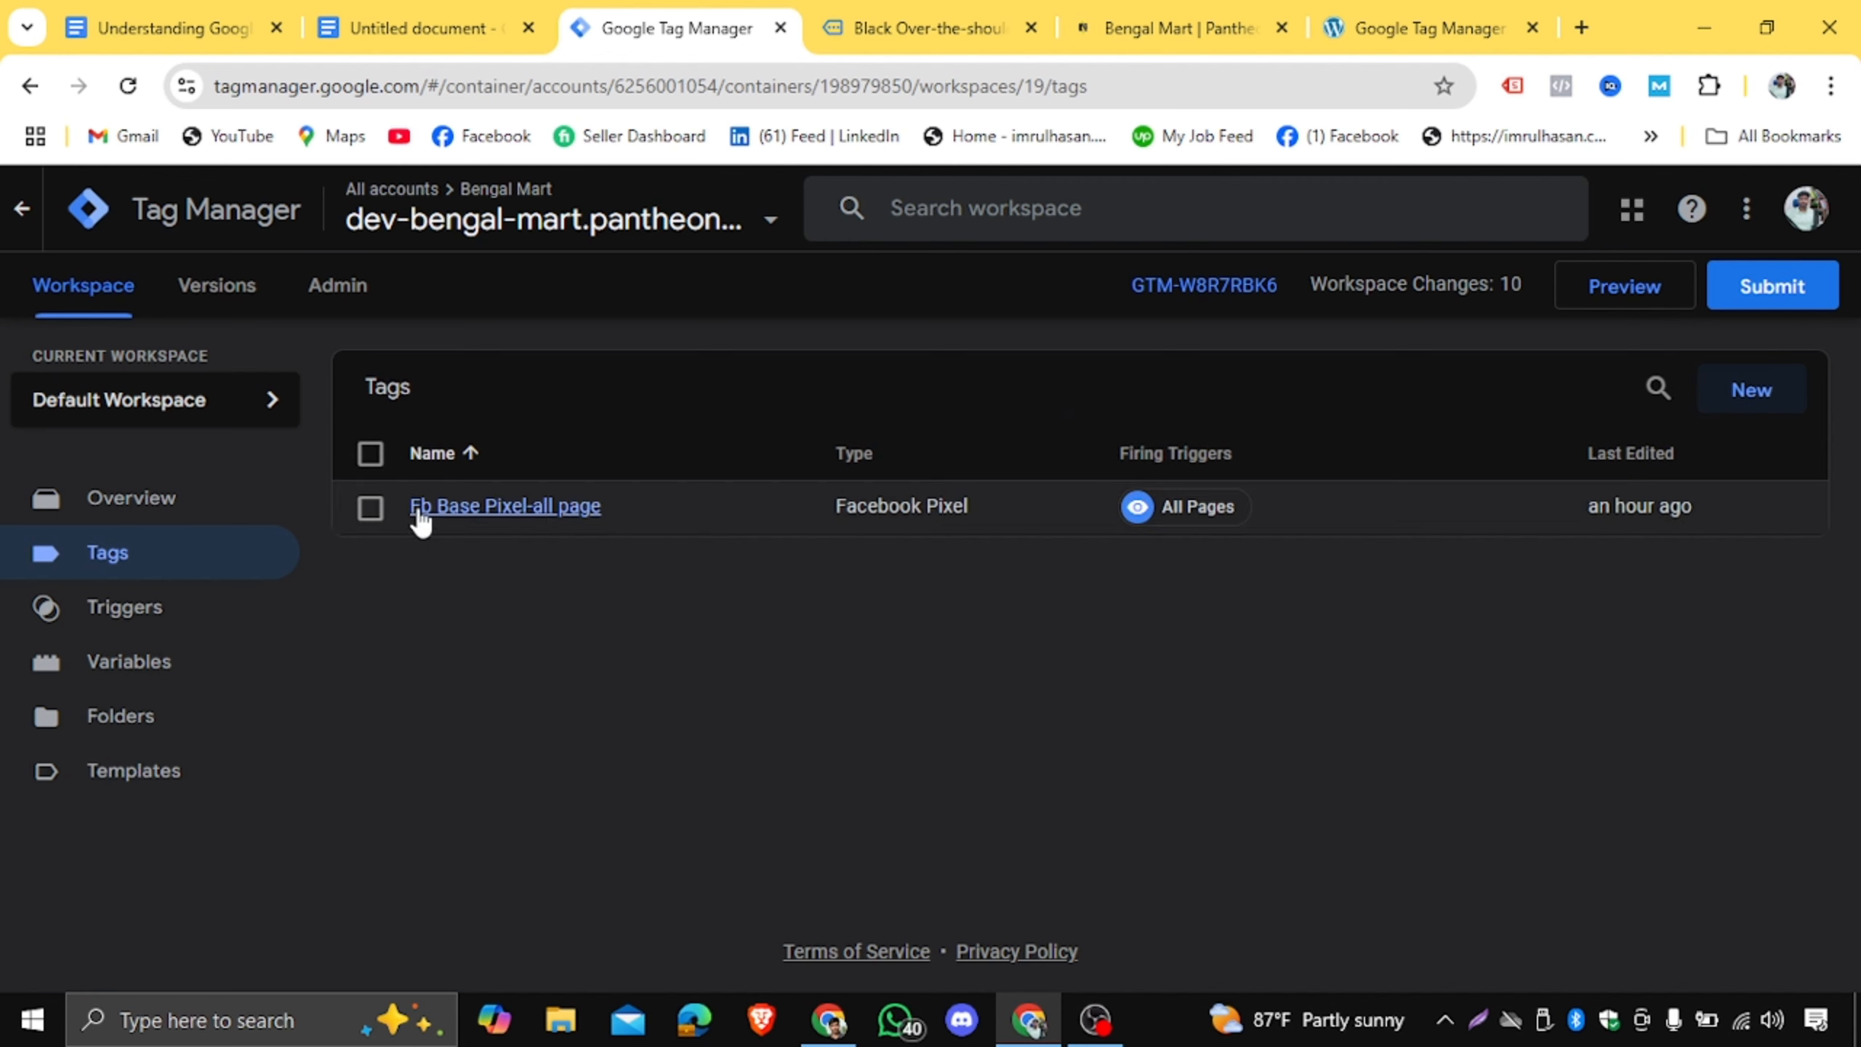
click(531, 515)
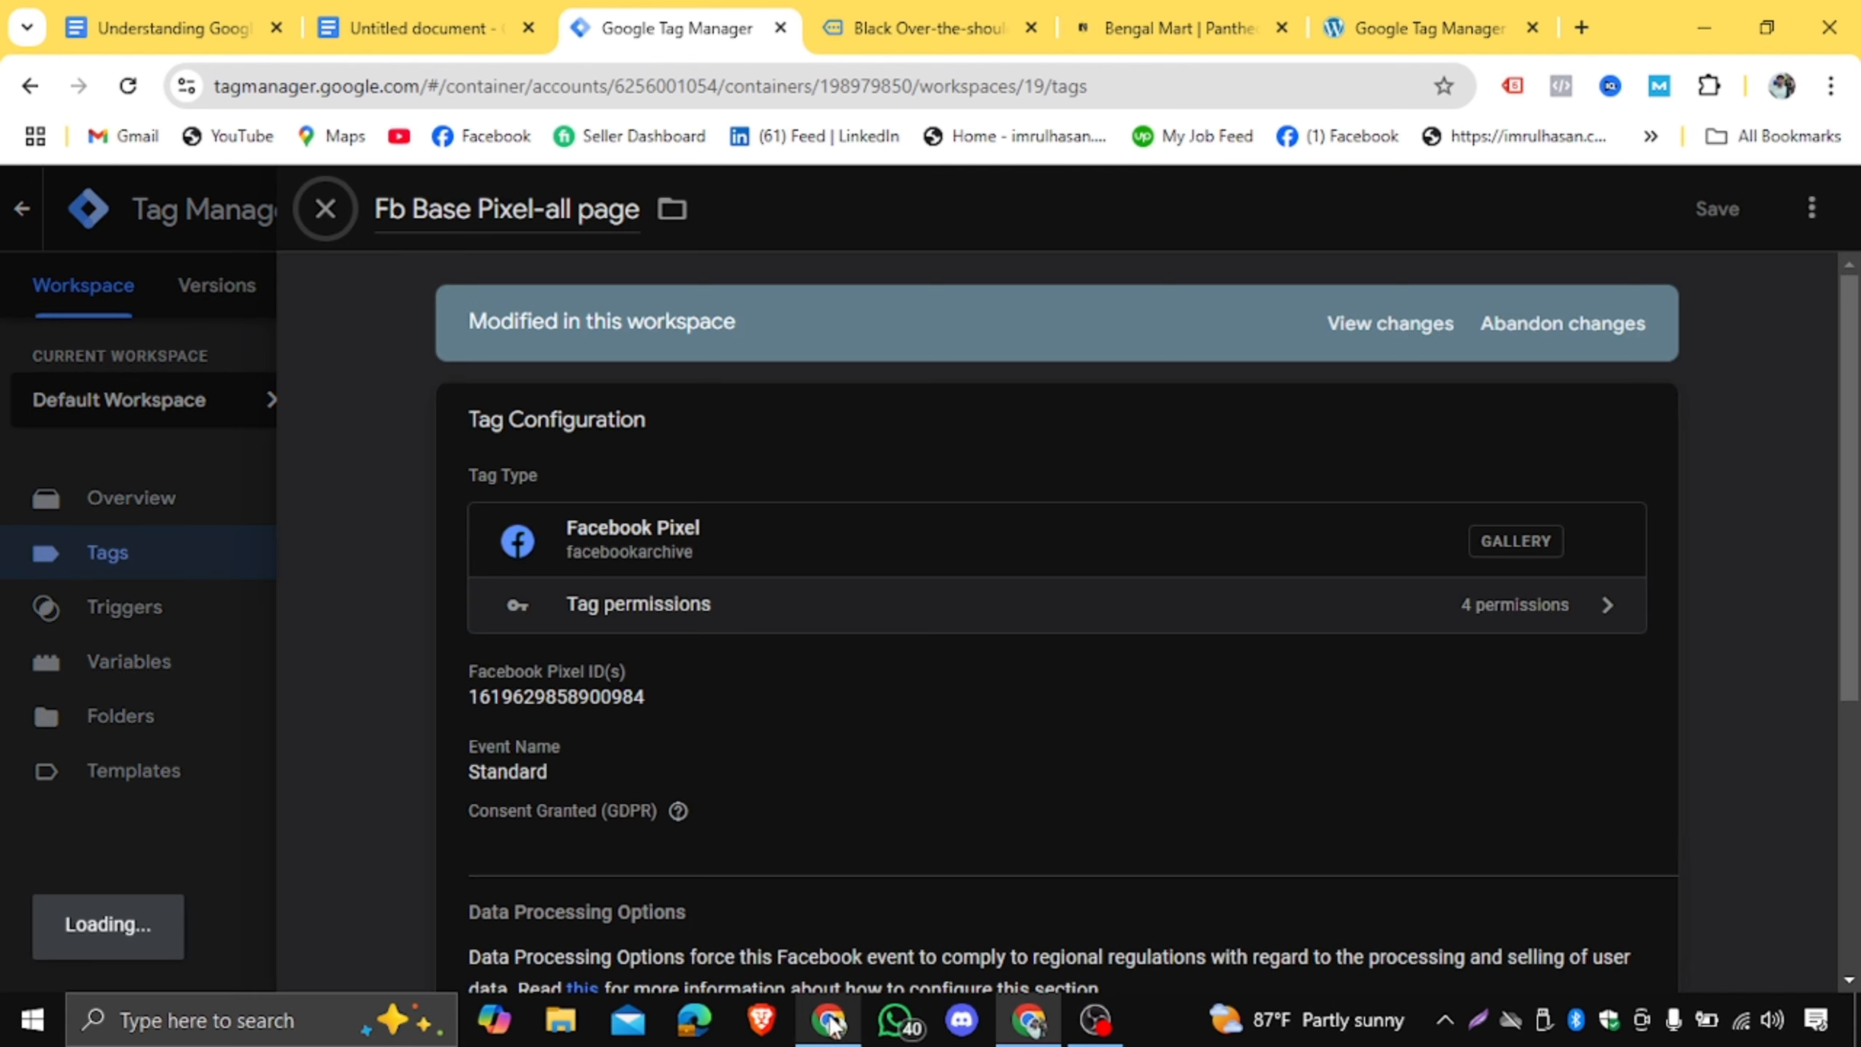
click(828, 1019)
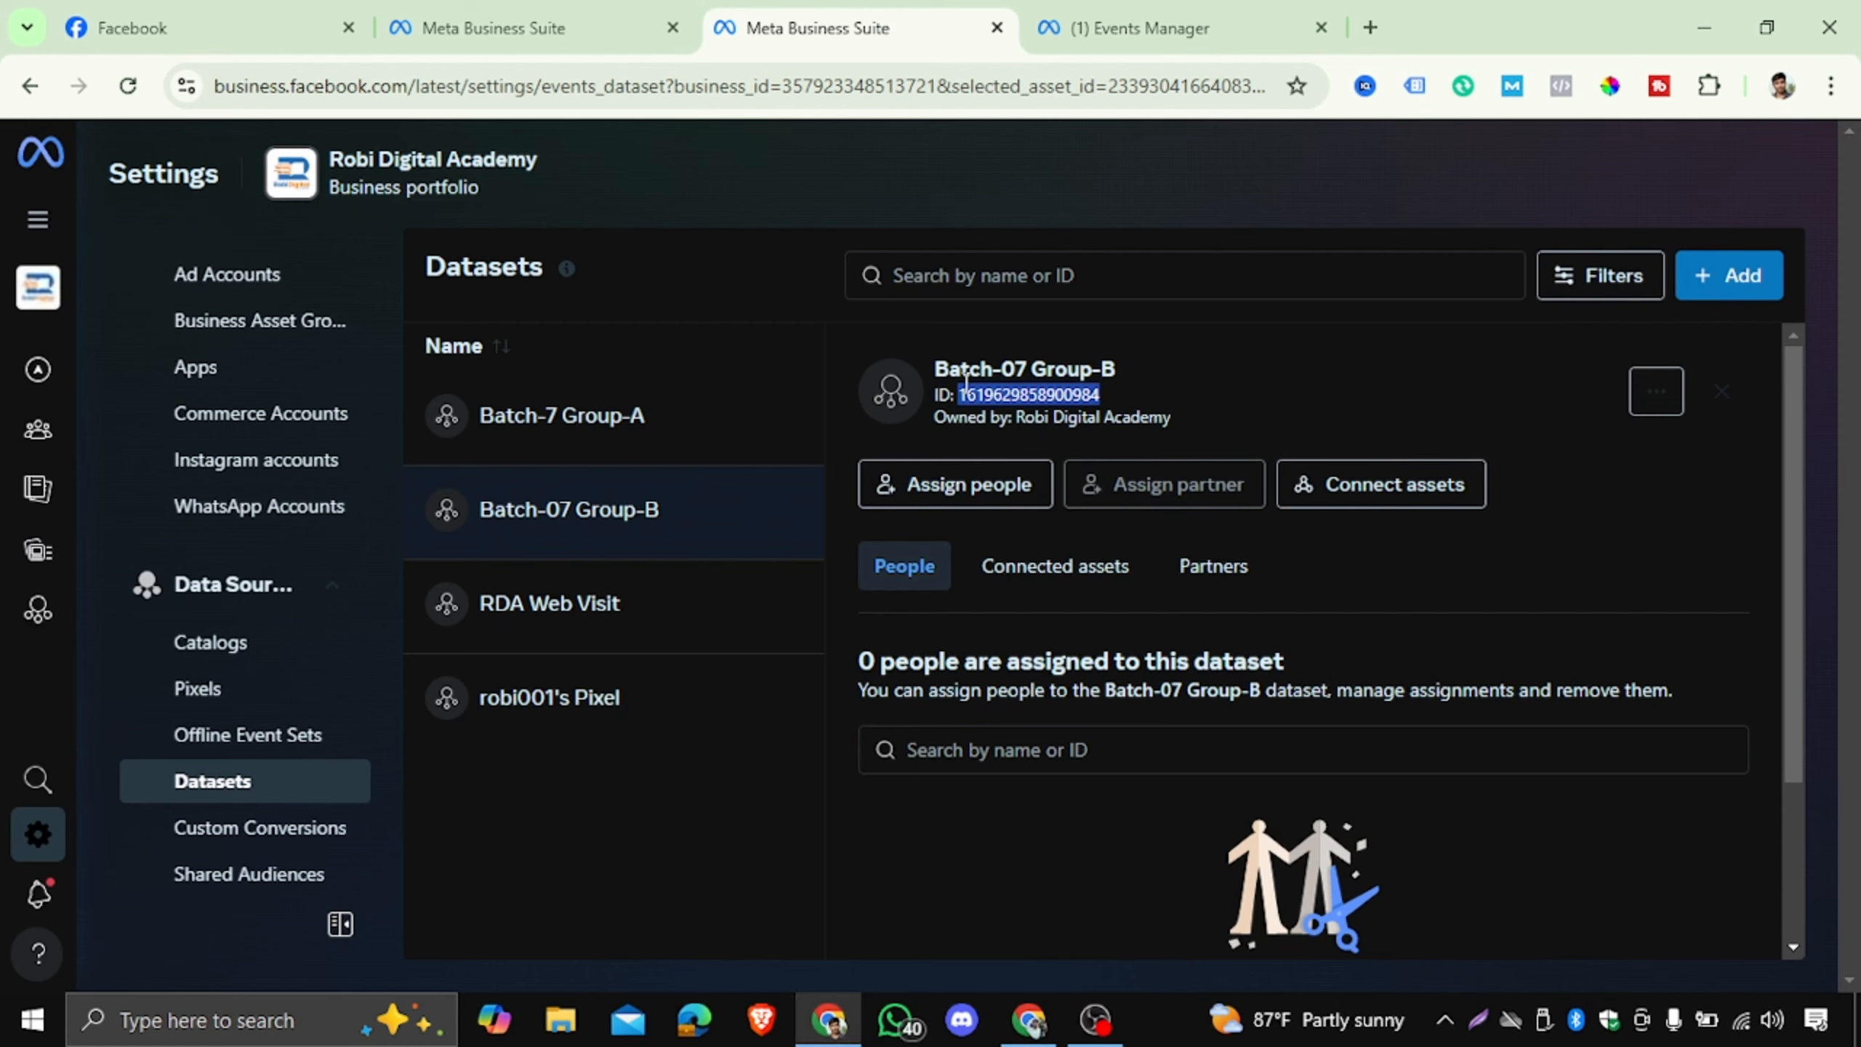
drag(938, 367, 1123, 368)
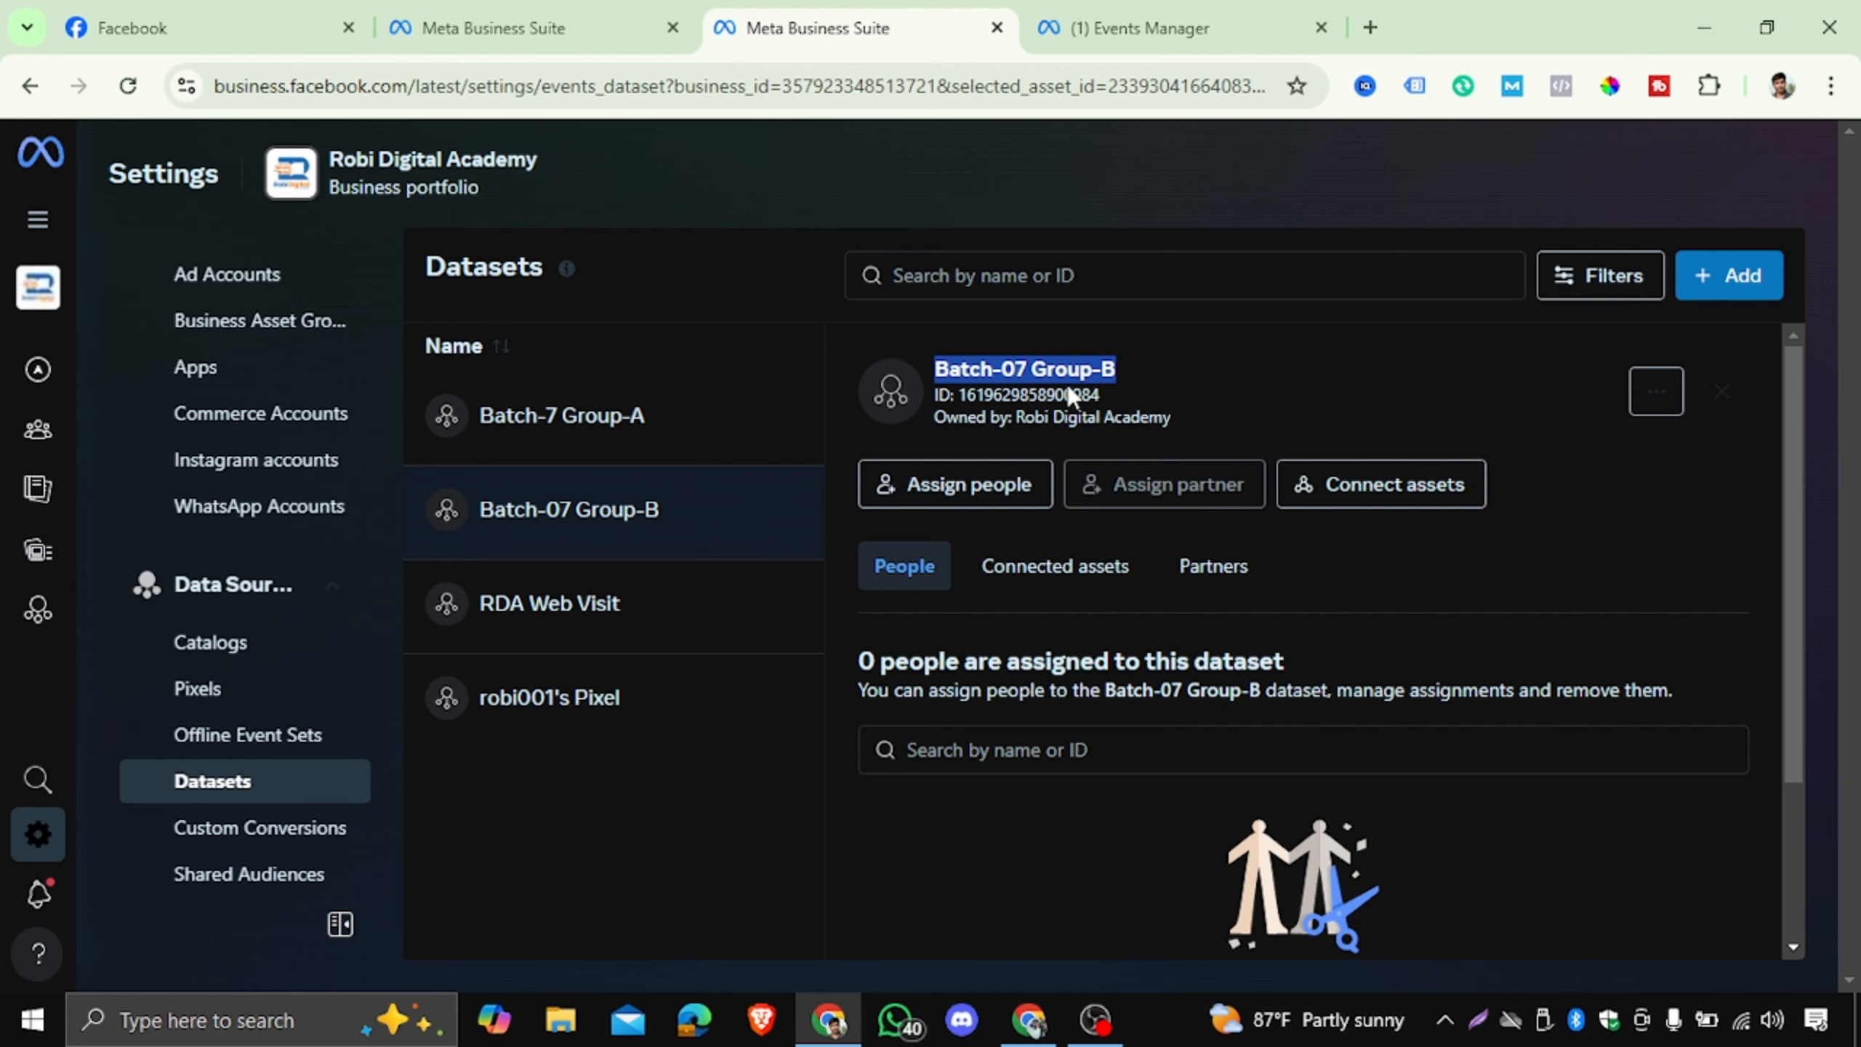
double_click(1035, 395)
right_click(1035, 397)
click(1121, 422)
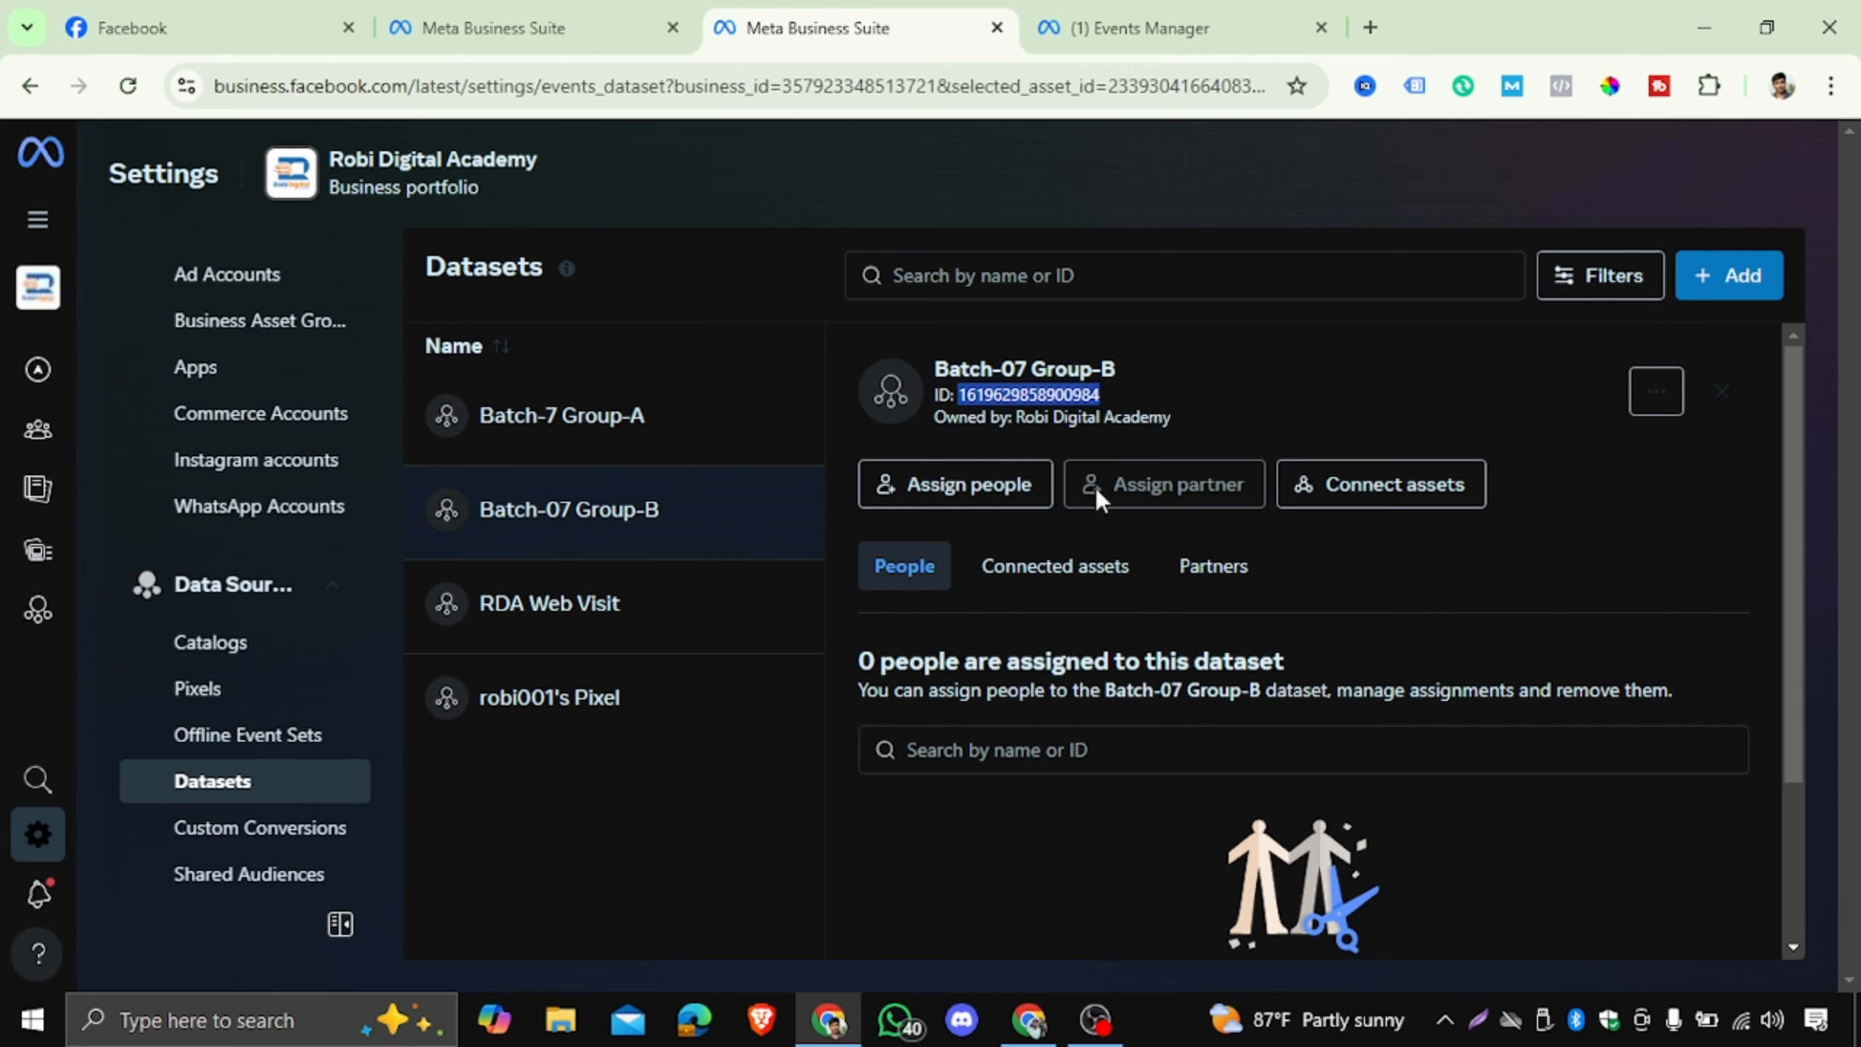
click(1028, 1016)
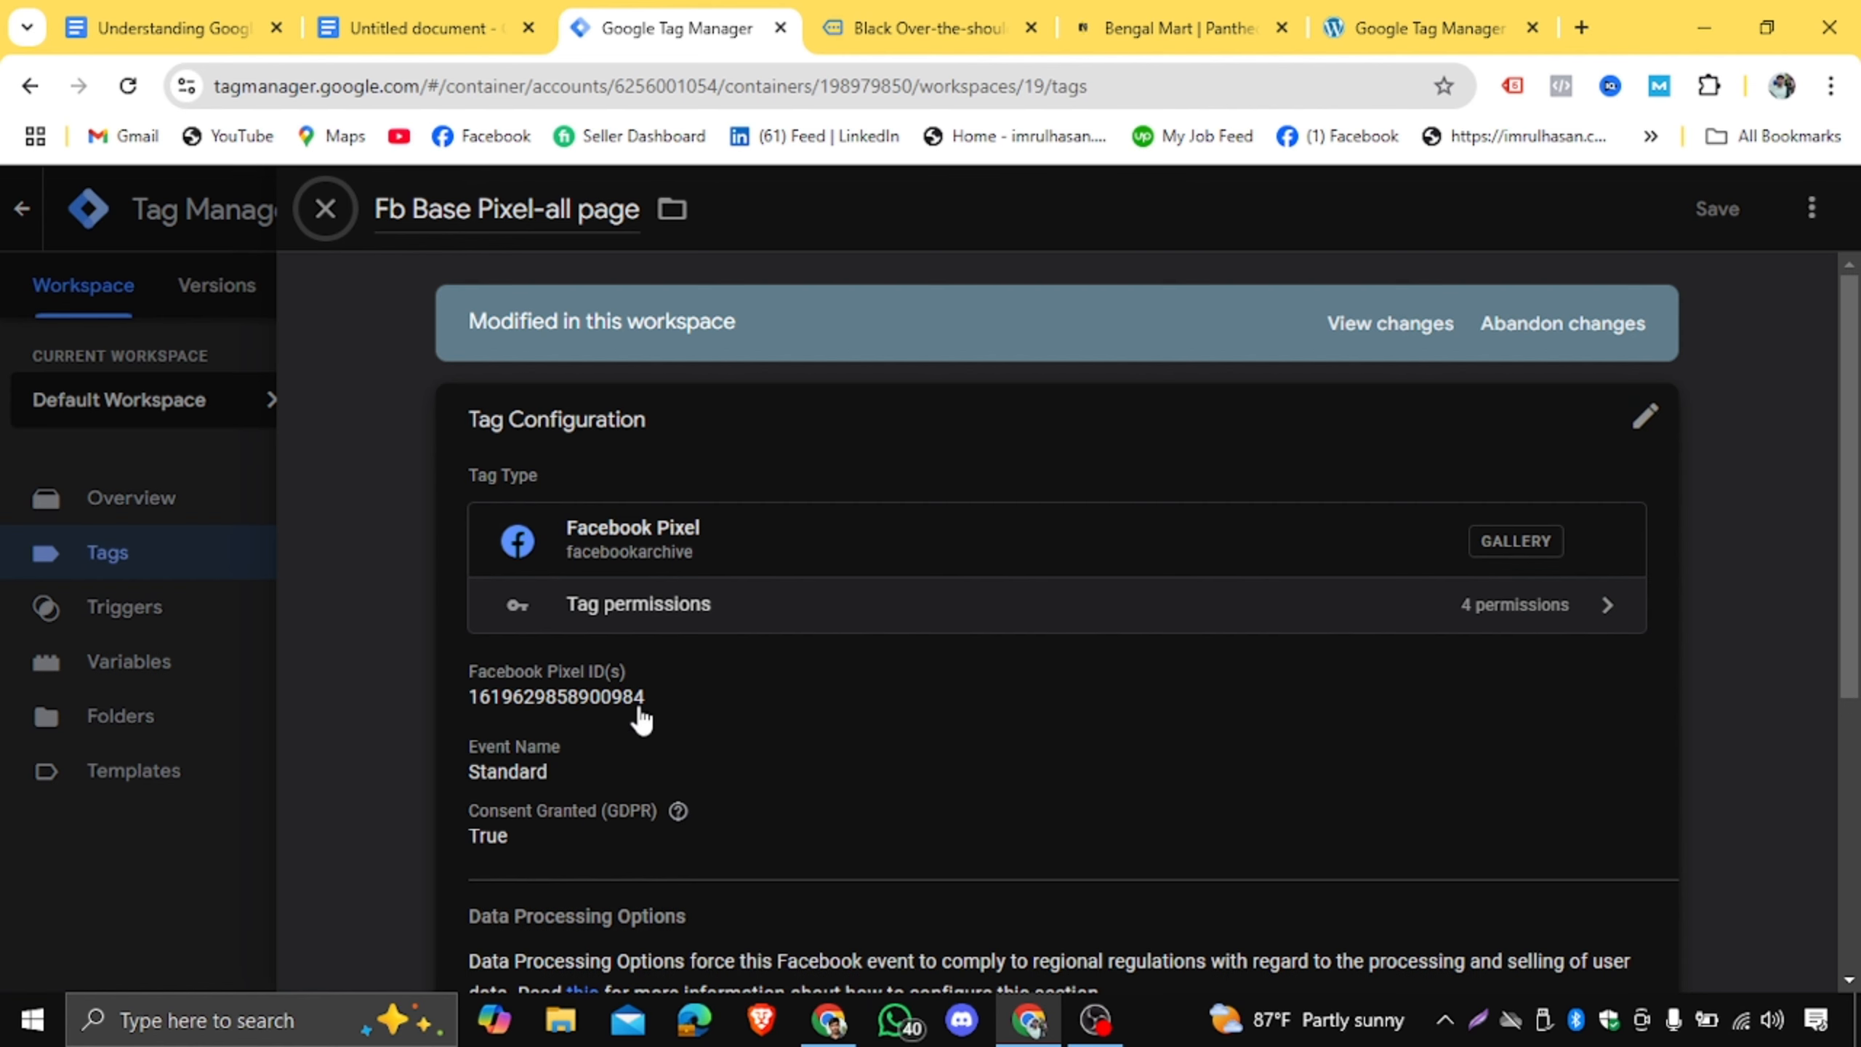
click(850, 1031)
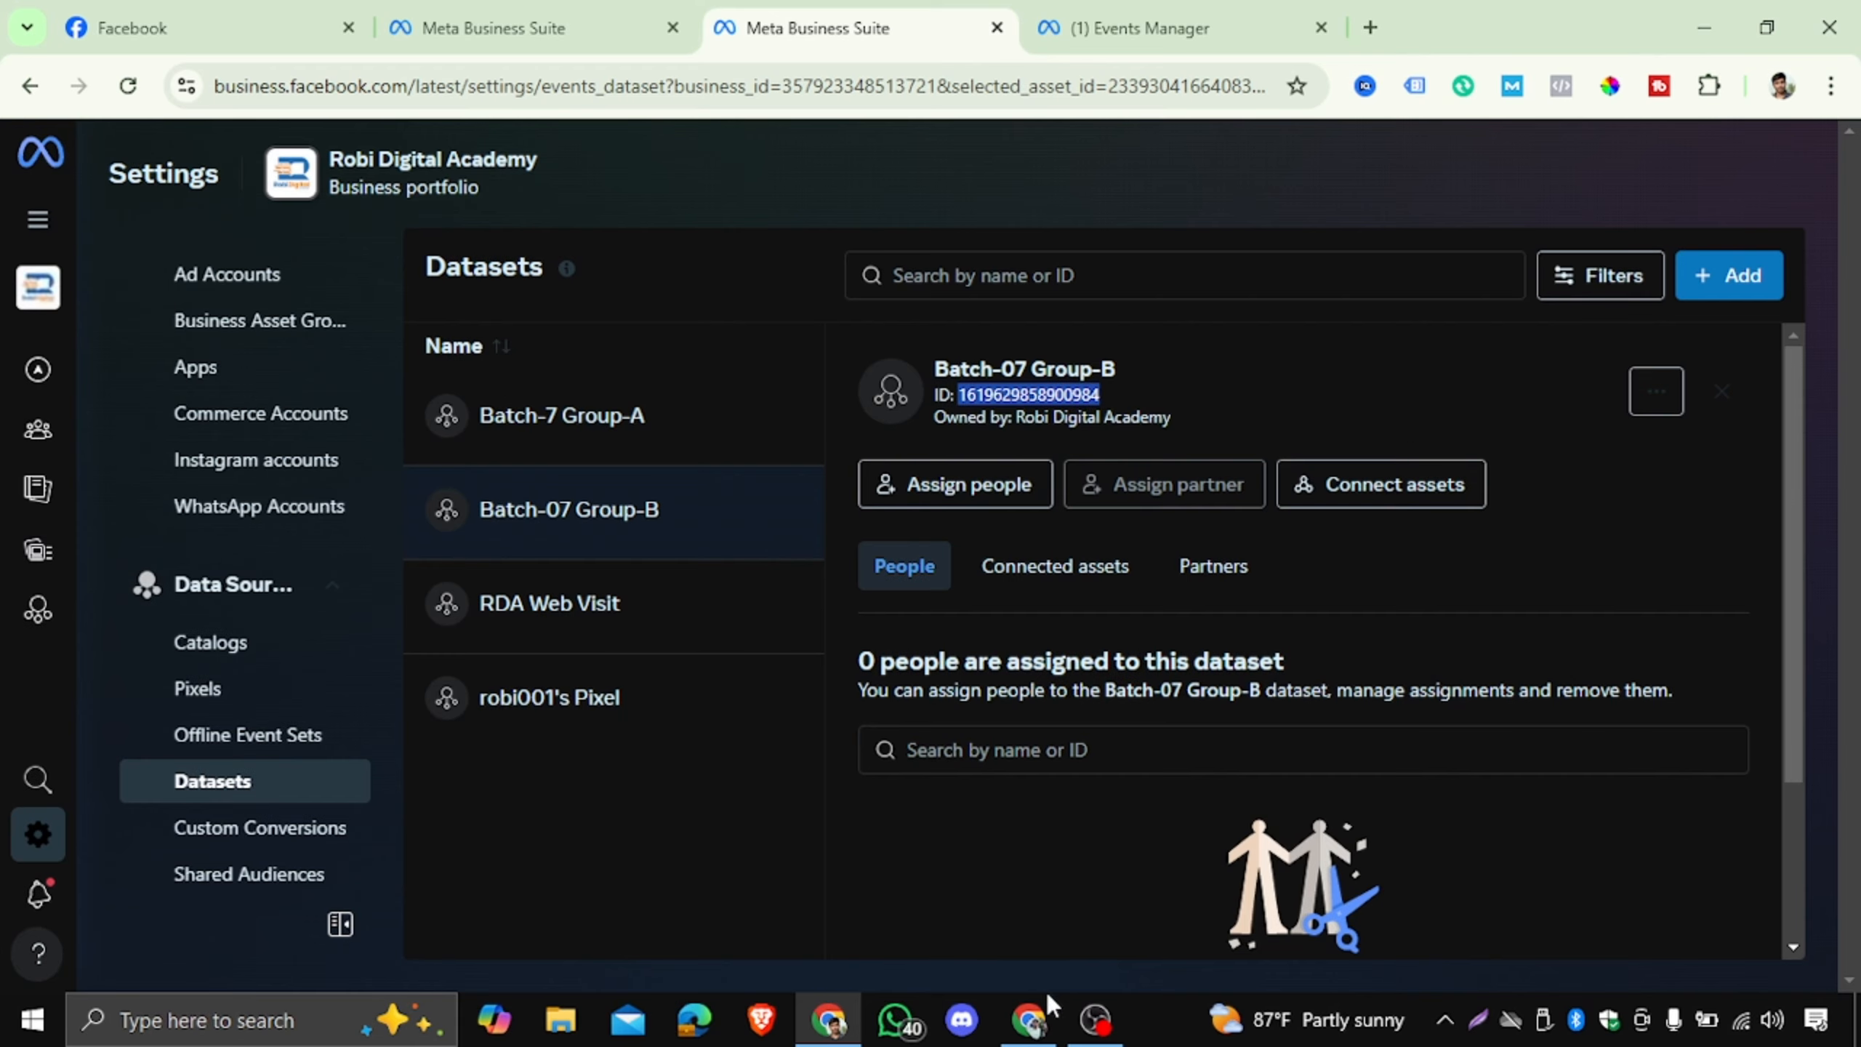
click(1028, 1019)
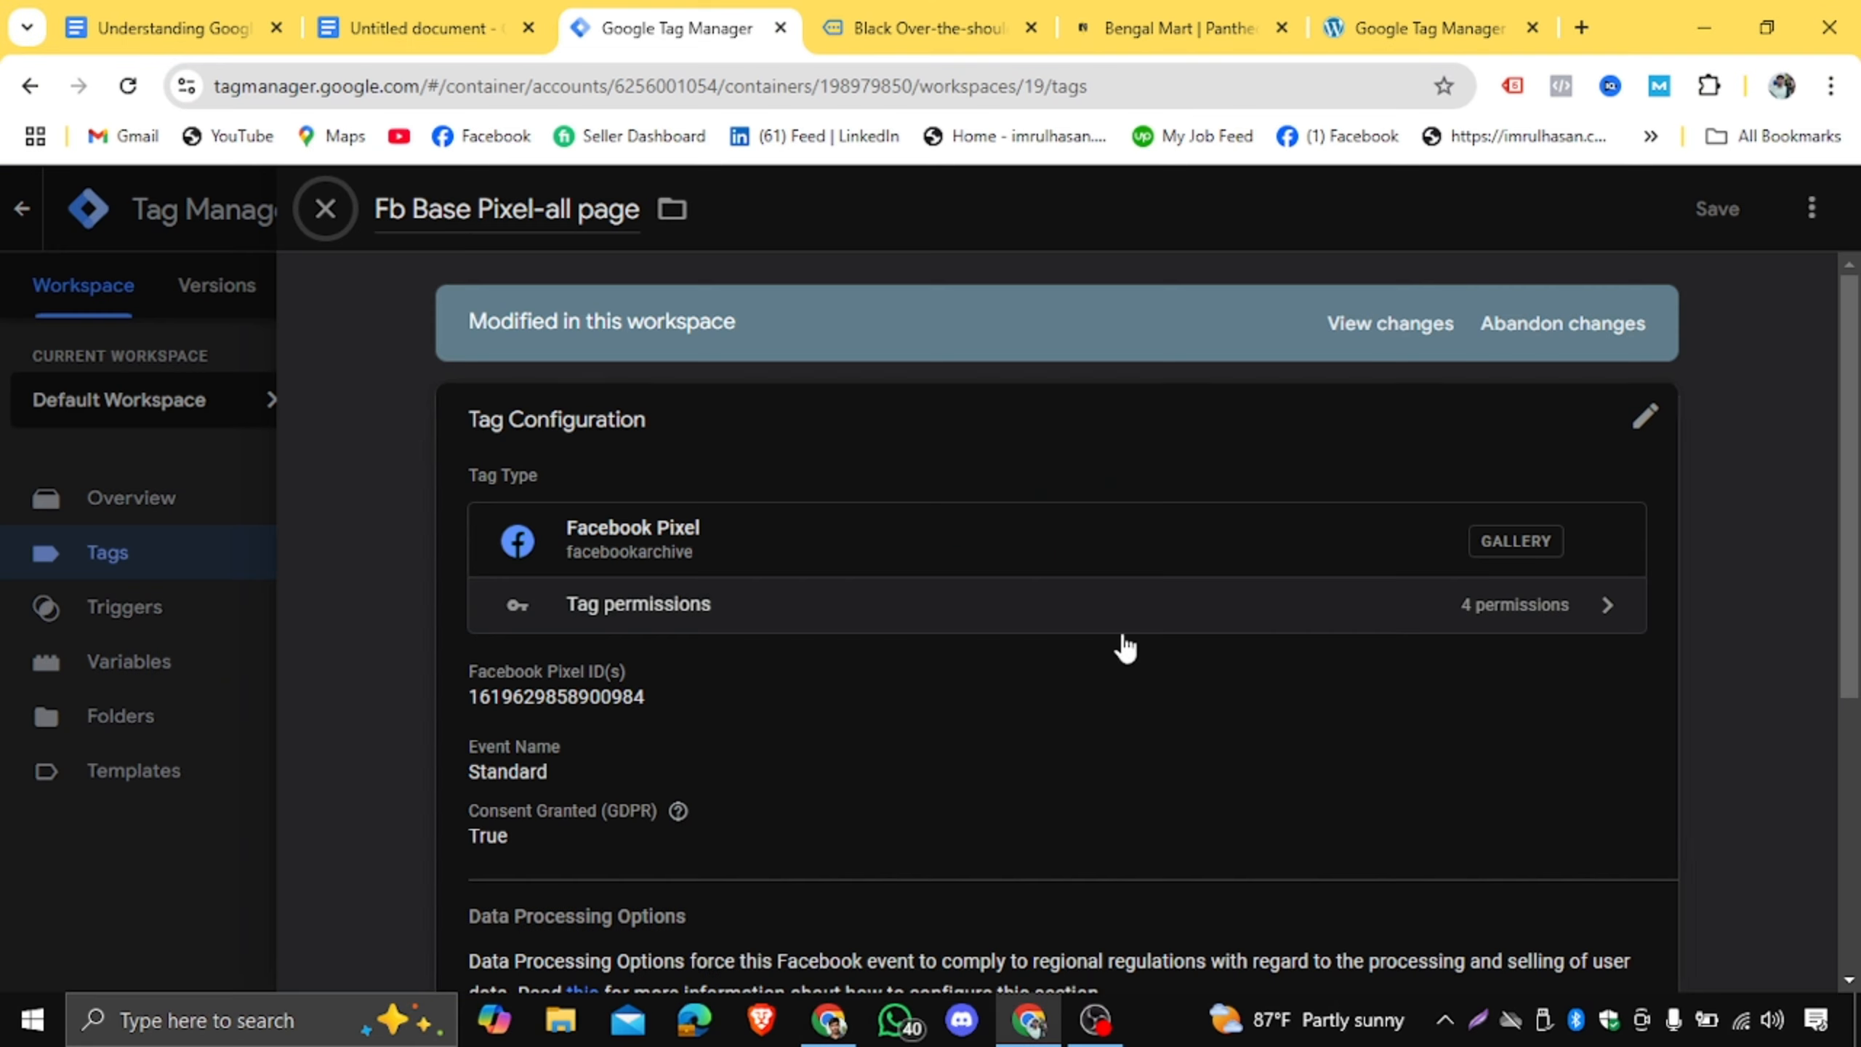
click(325, 210)
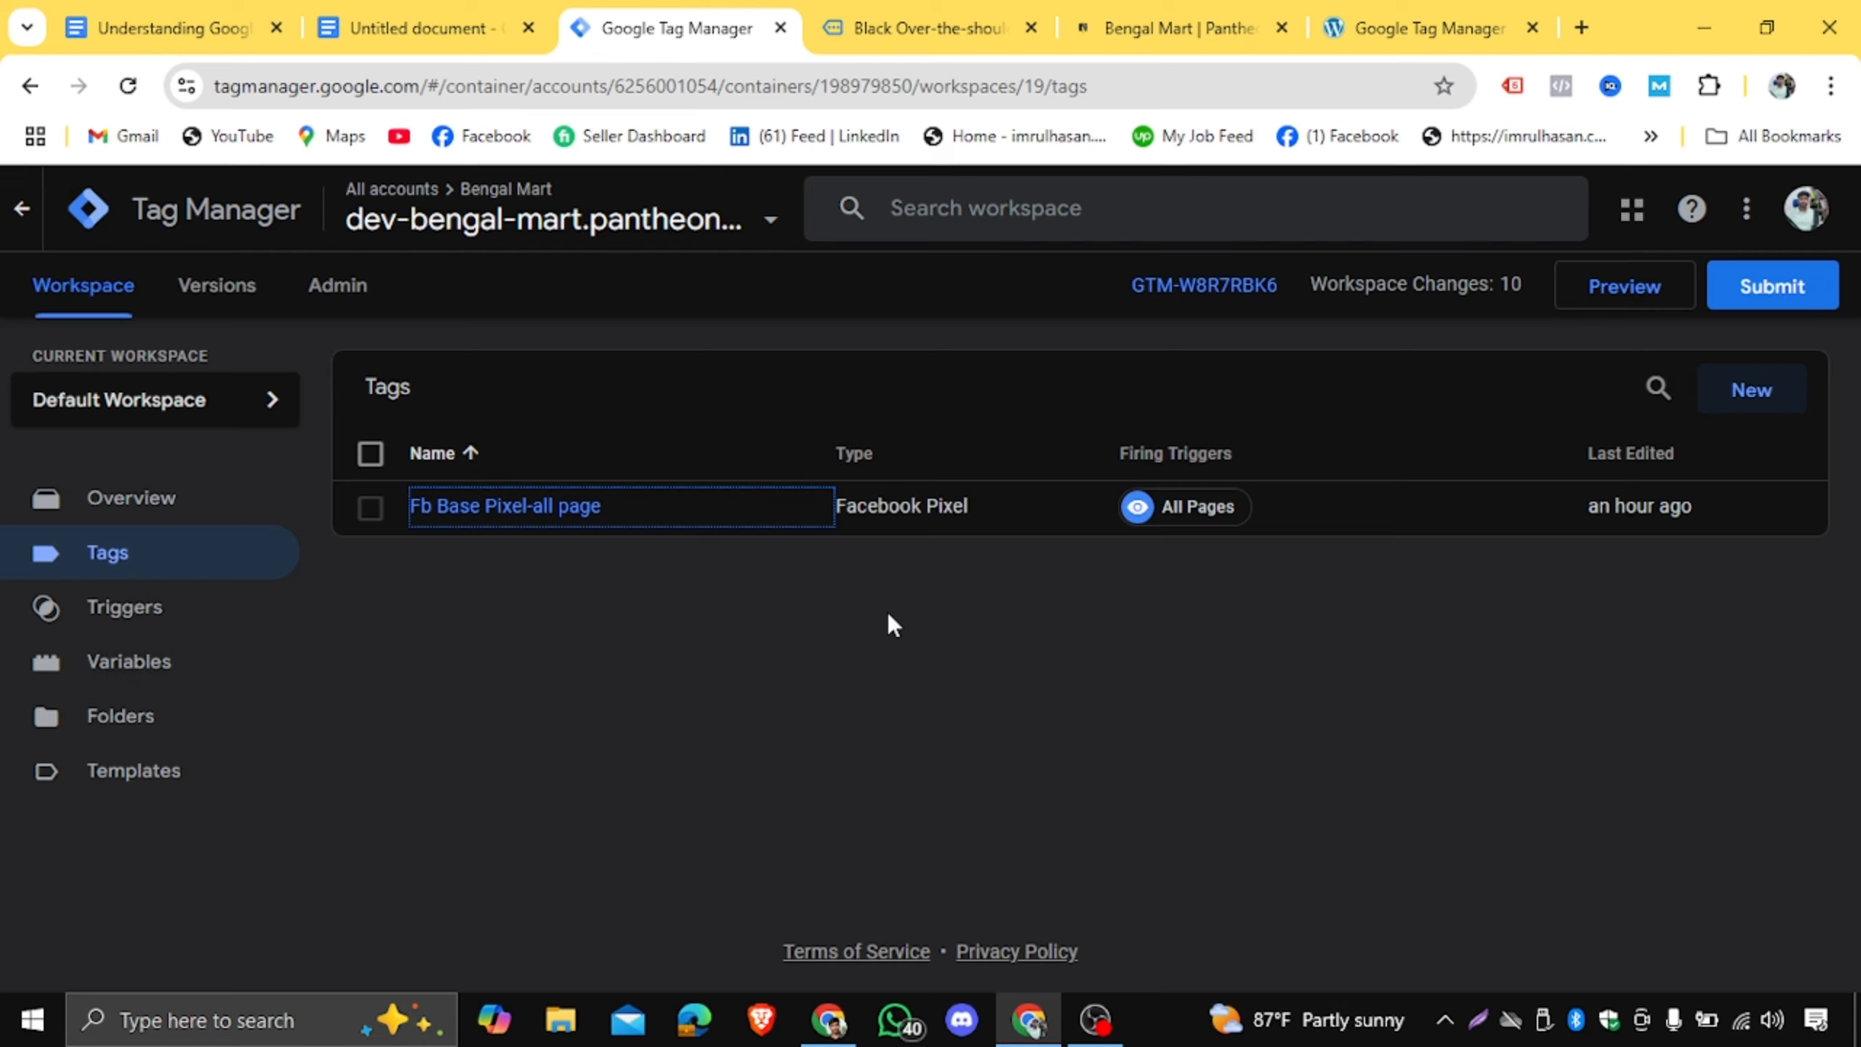
Examine the Black Over-the-shoulder Handbag product page on the Bengal Mart site, including its name, price and add-to-cart section.
click(1404, 28)
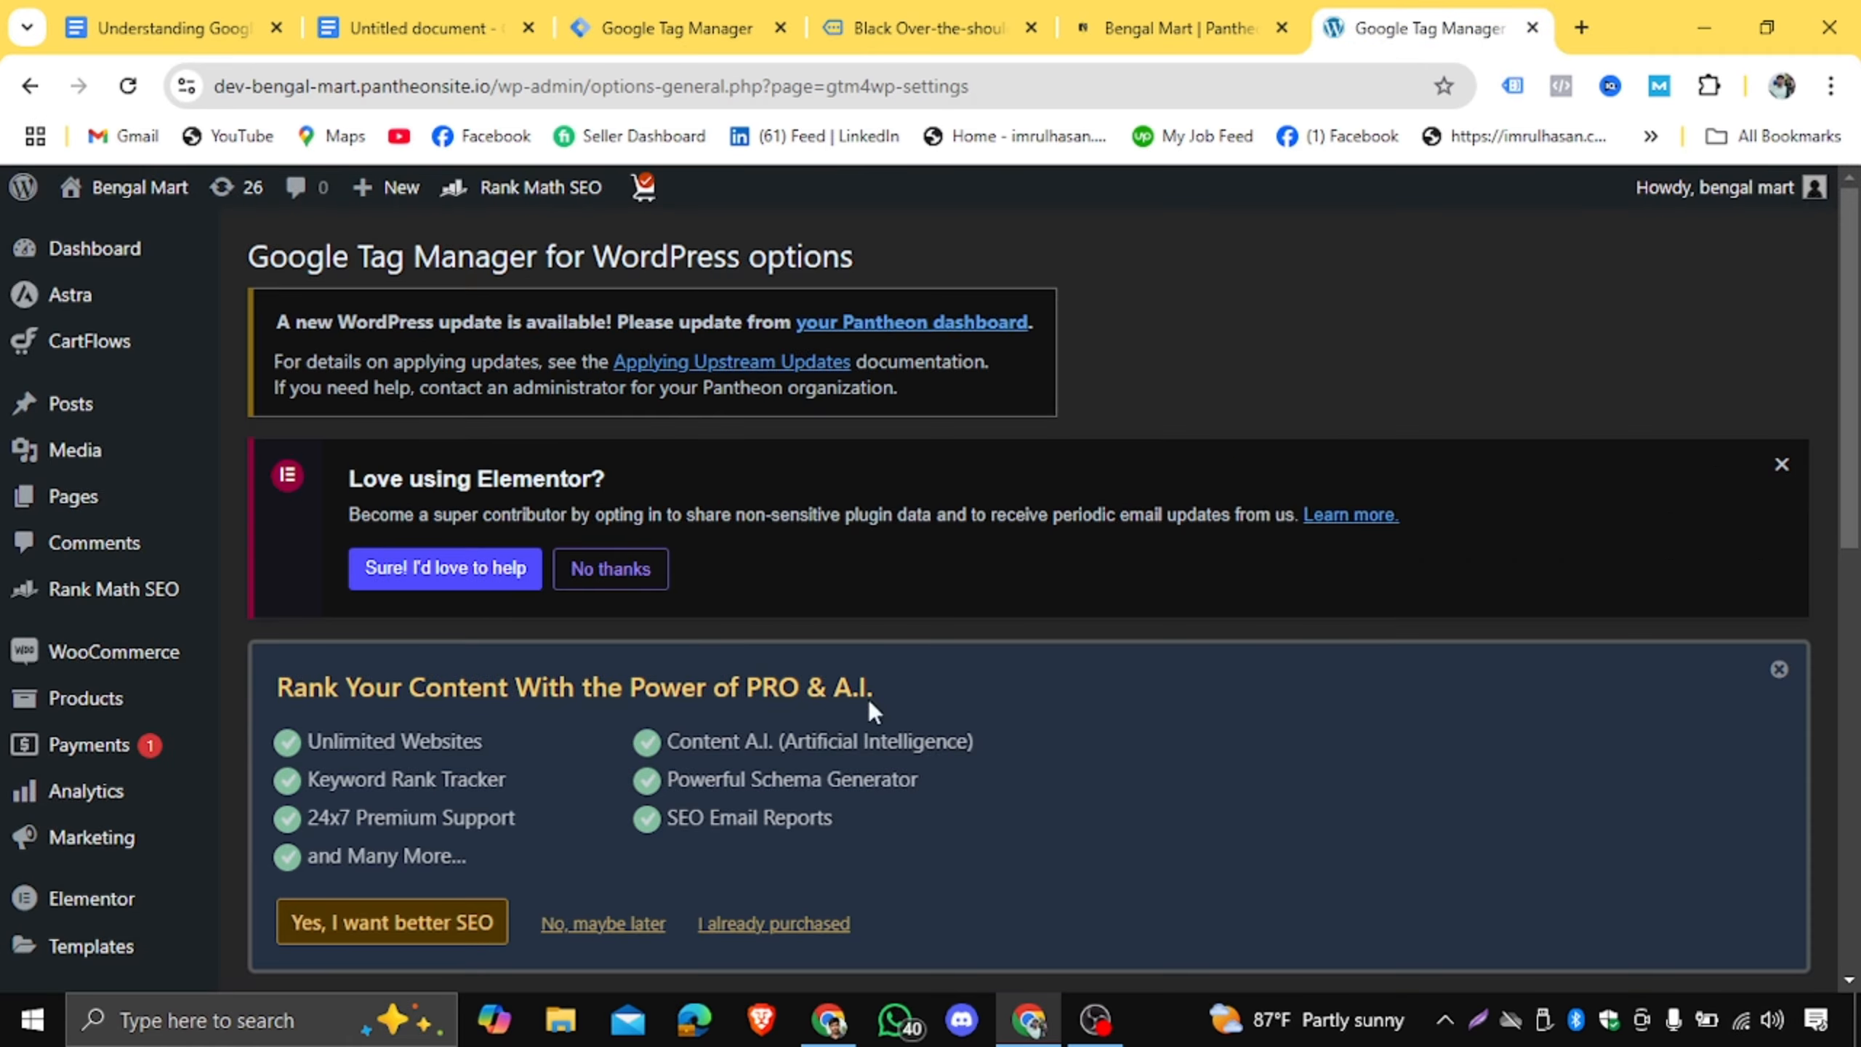
click(927, 15)
scroll(1024, 437, down, 5)
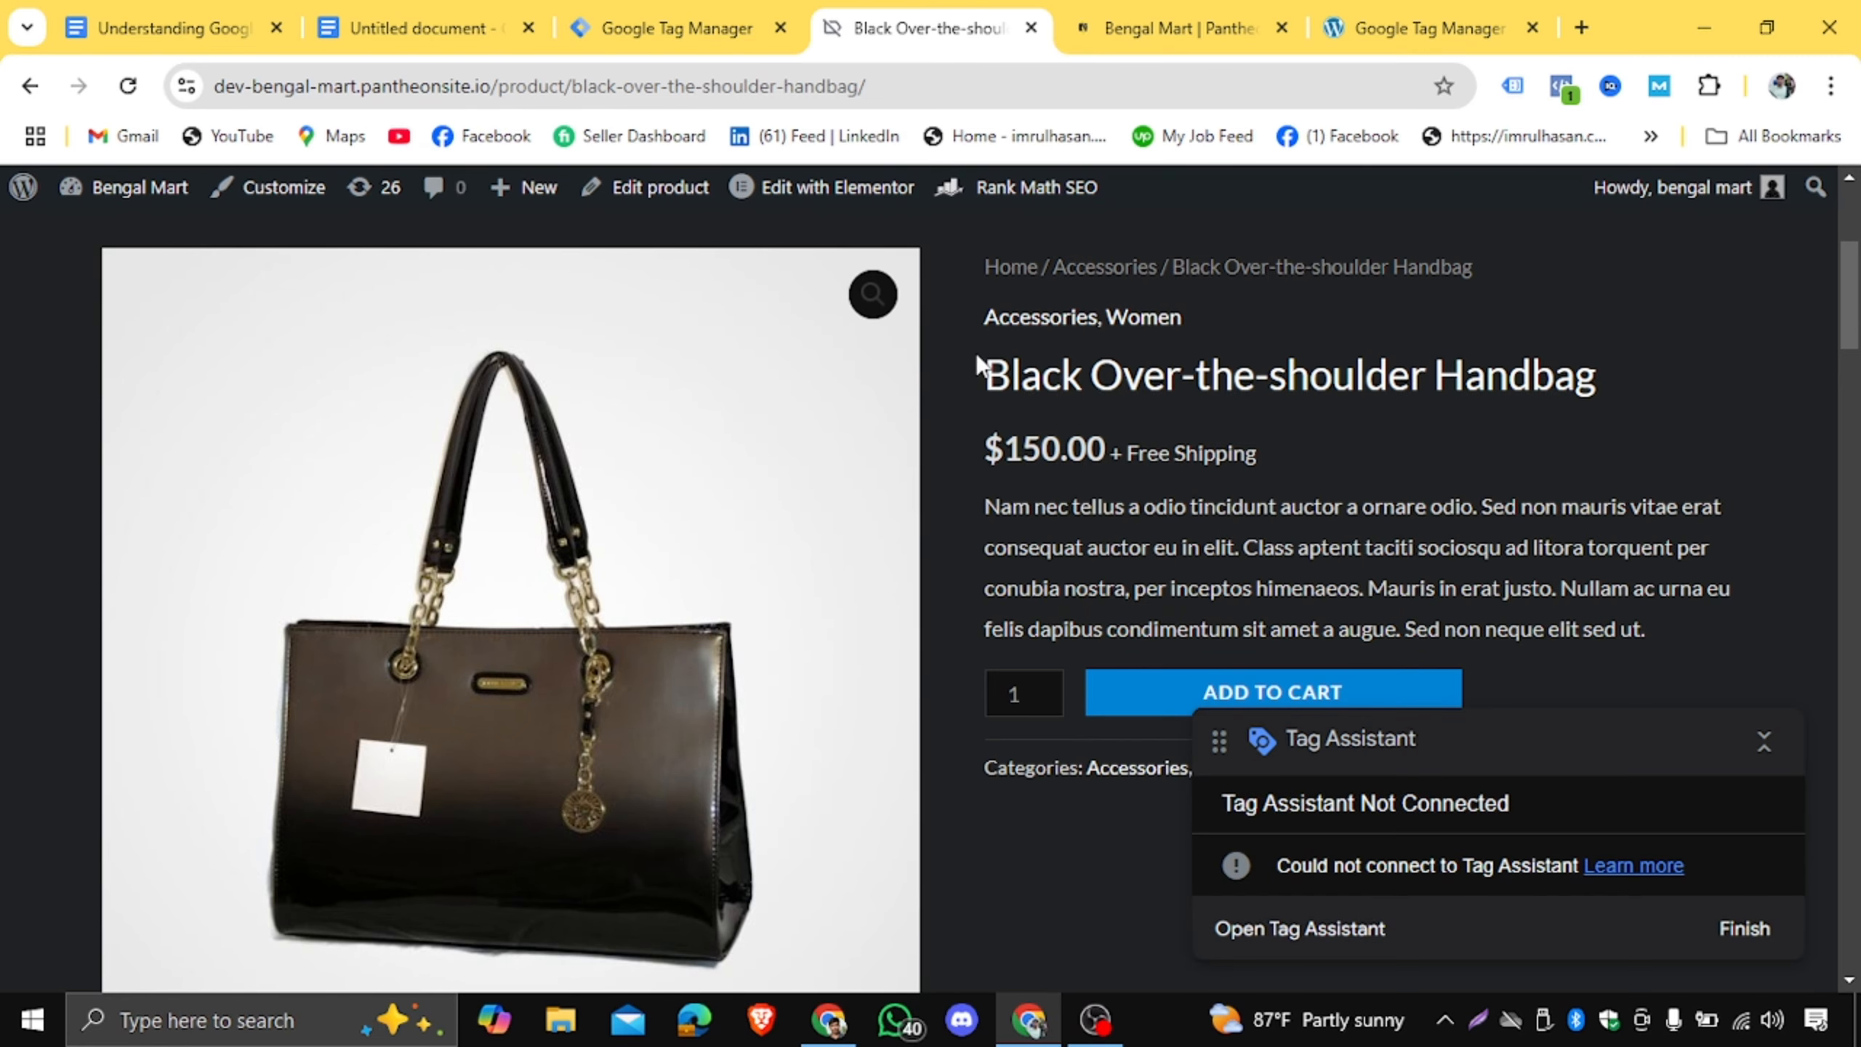
drag(979, 364, 1105, 335)
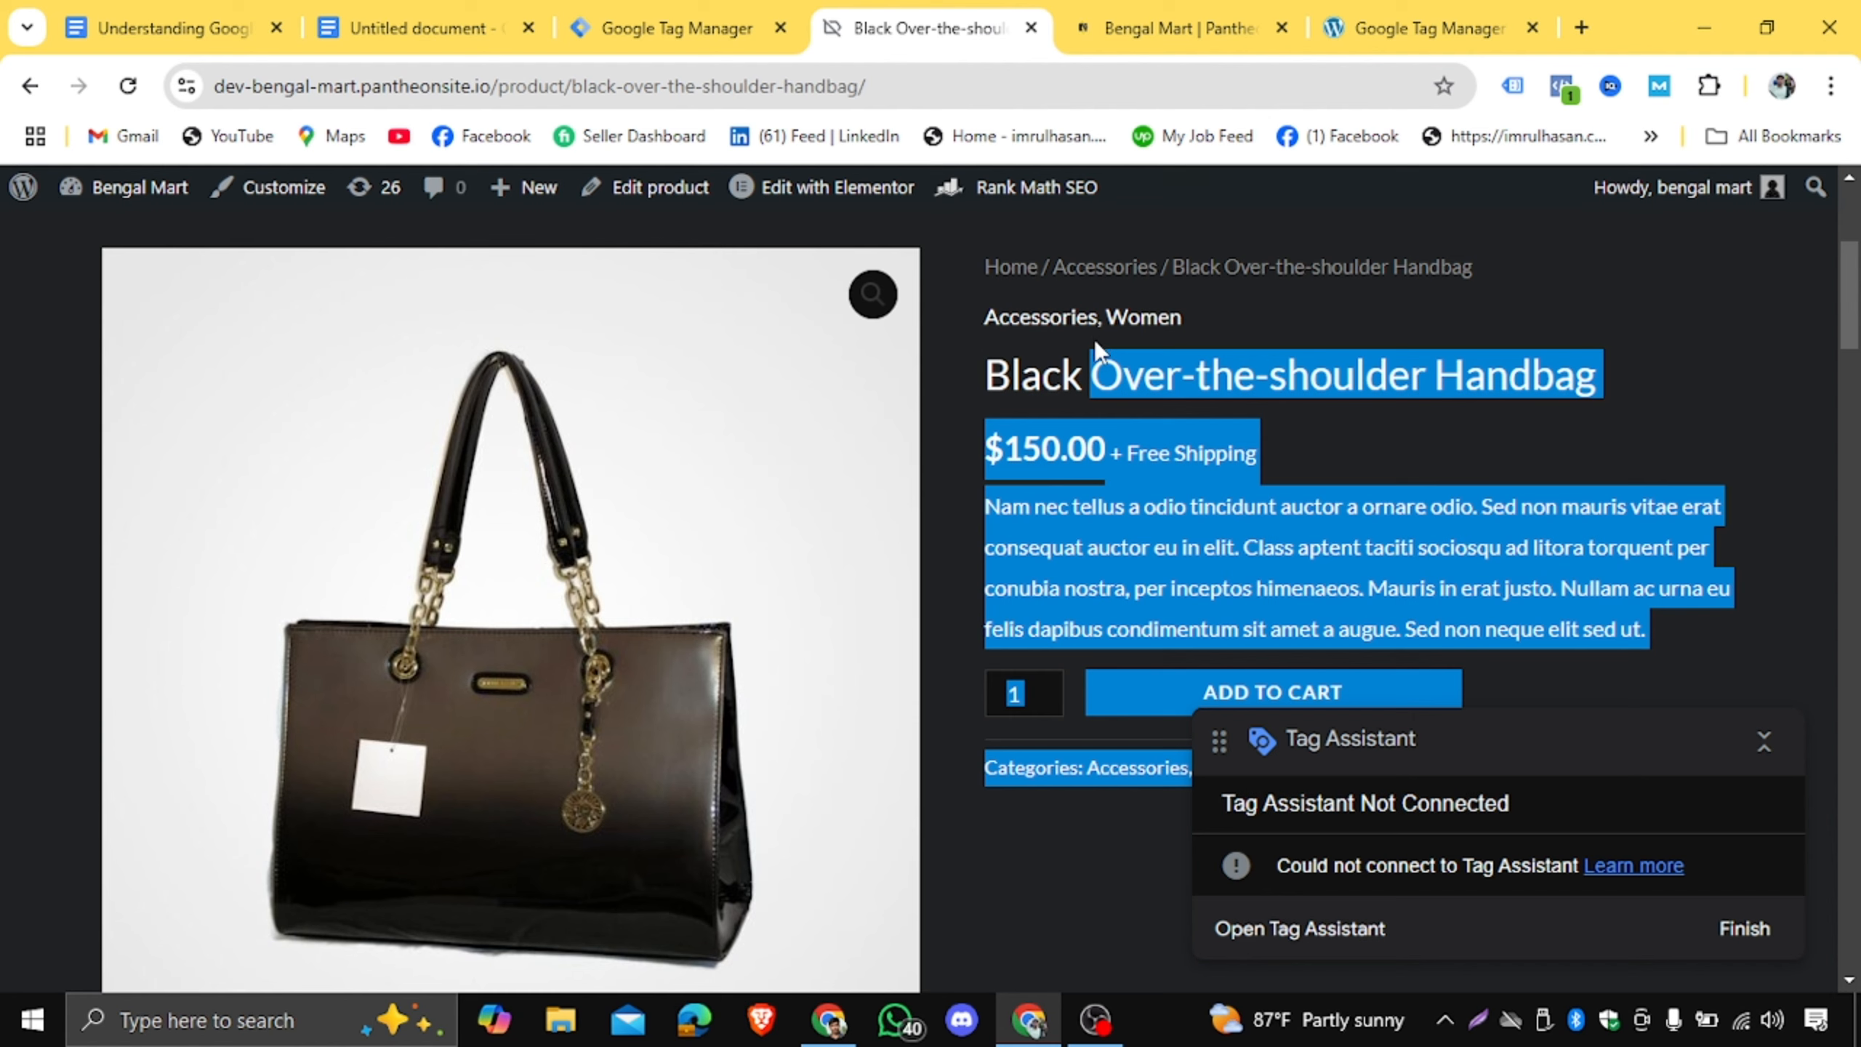
click(1001, 377)
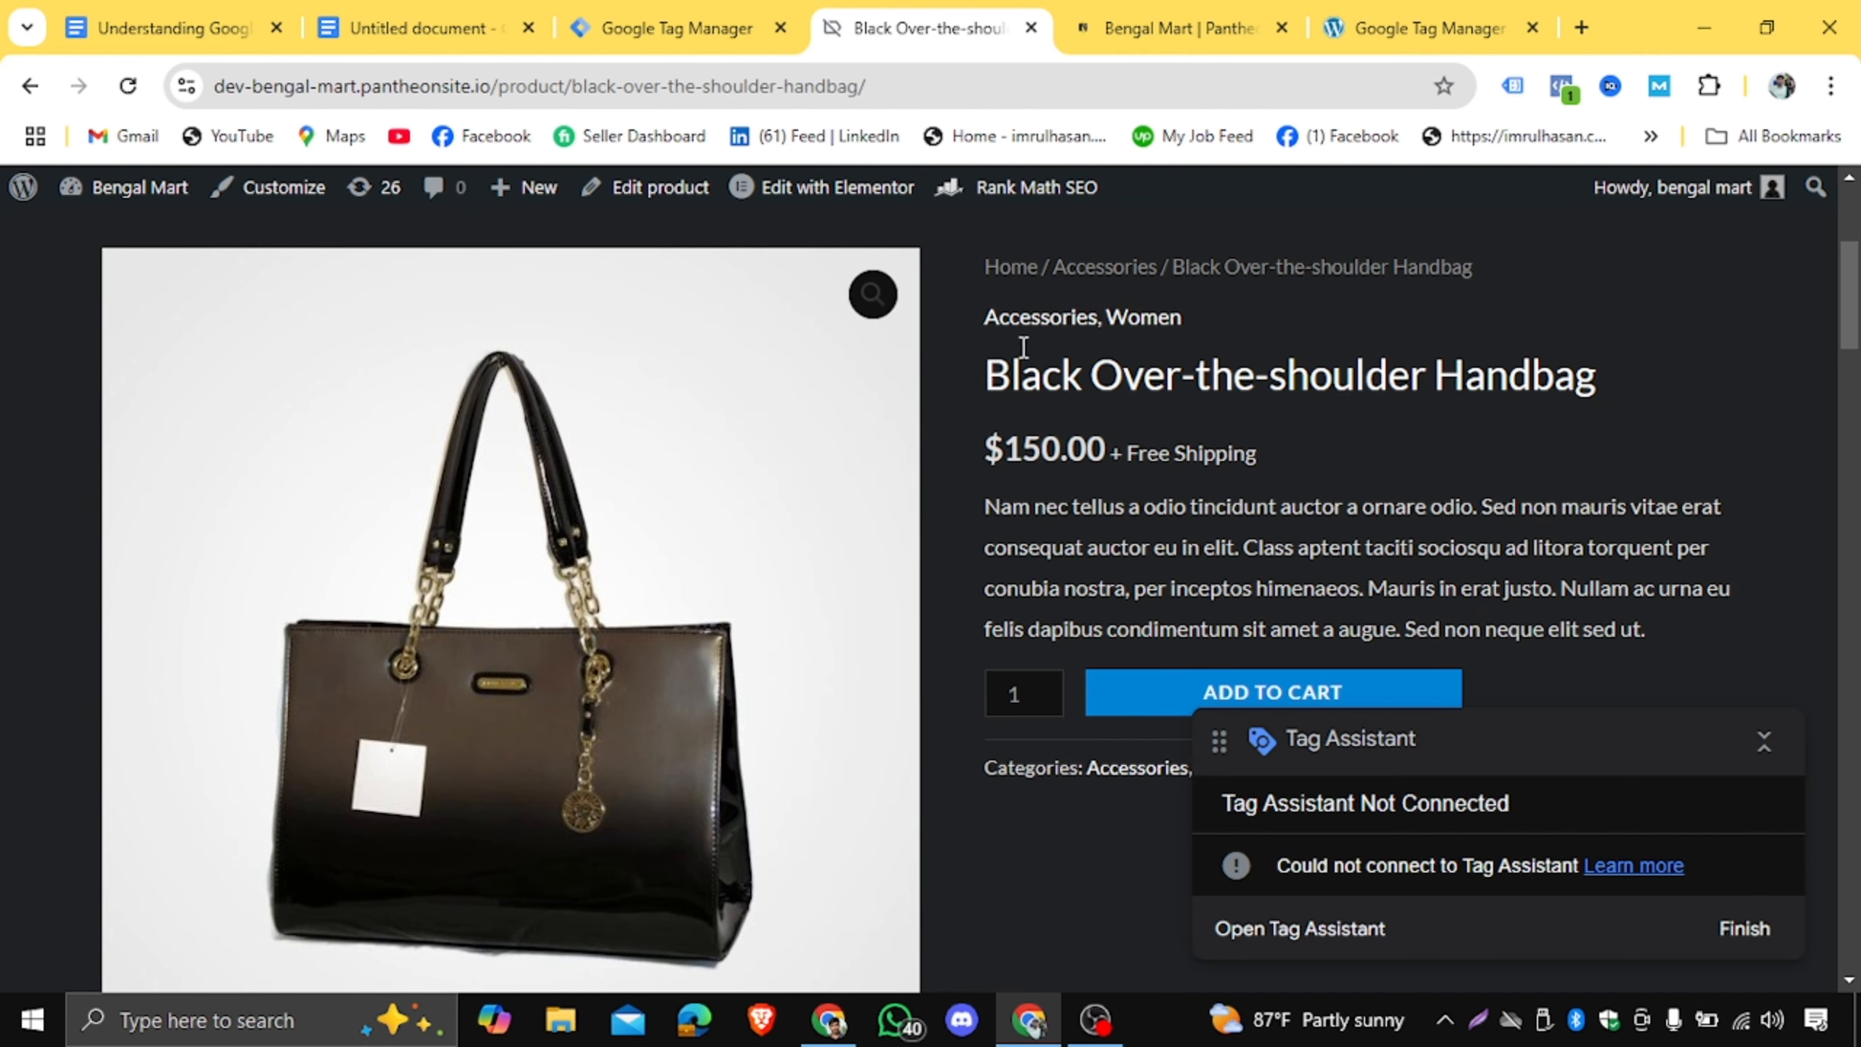
click(648, 22)
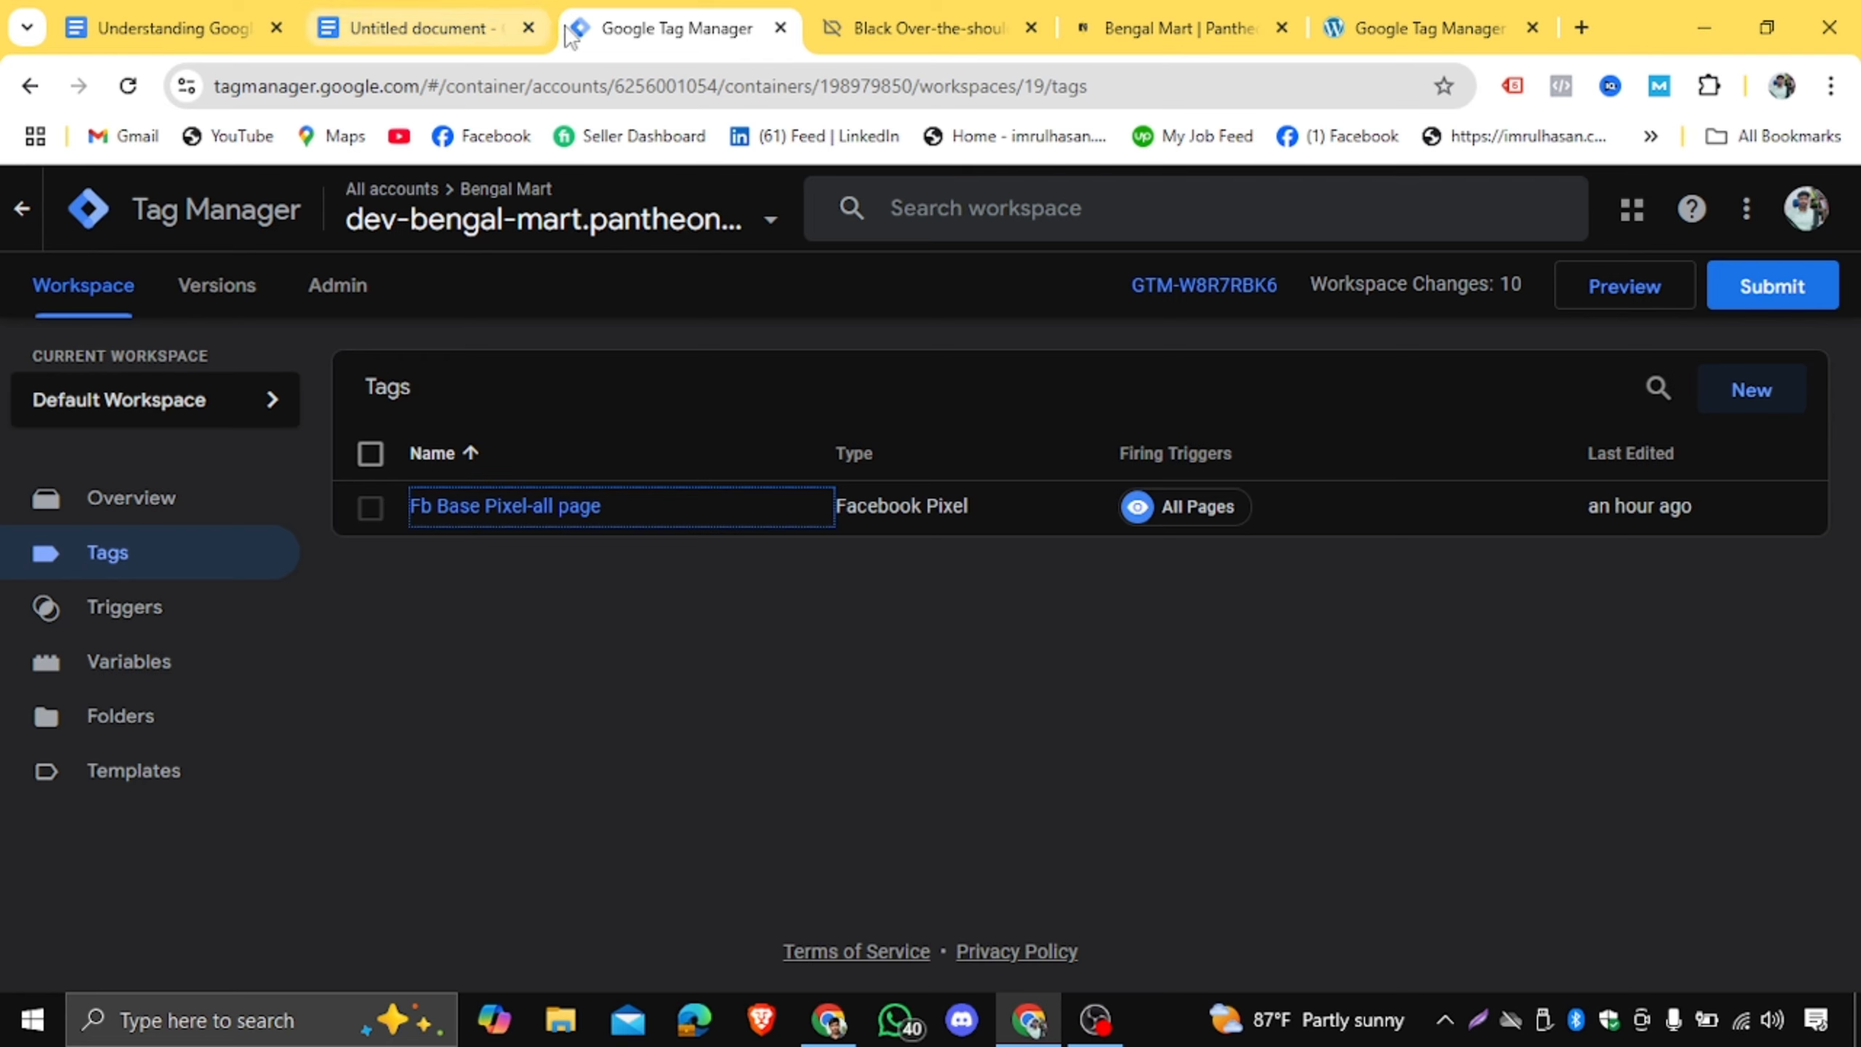
click(887, 21)
click(663, 28)
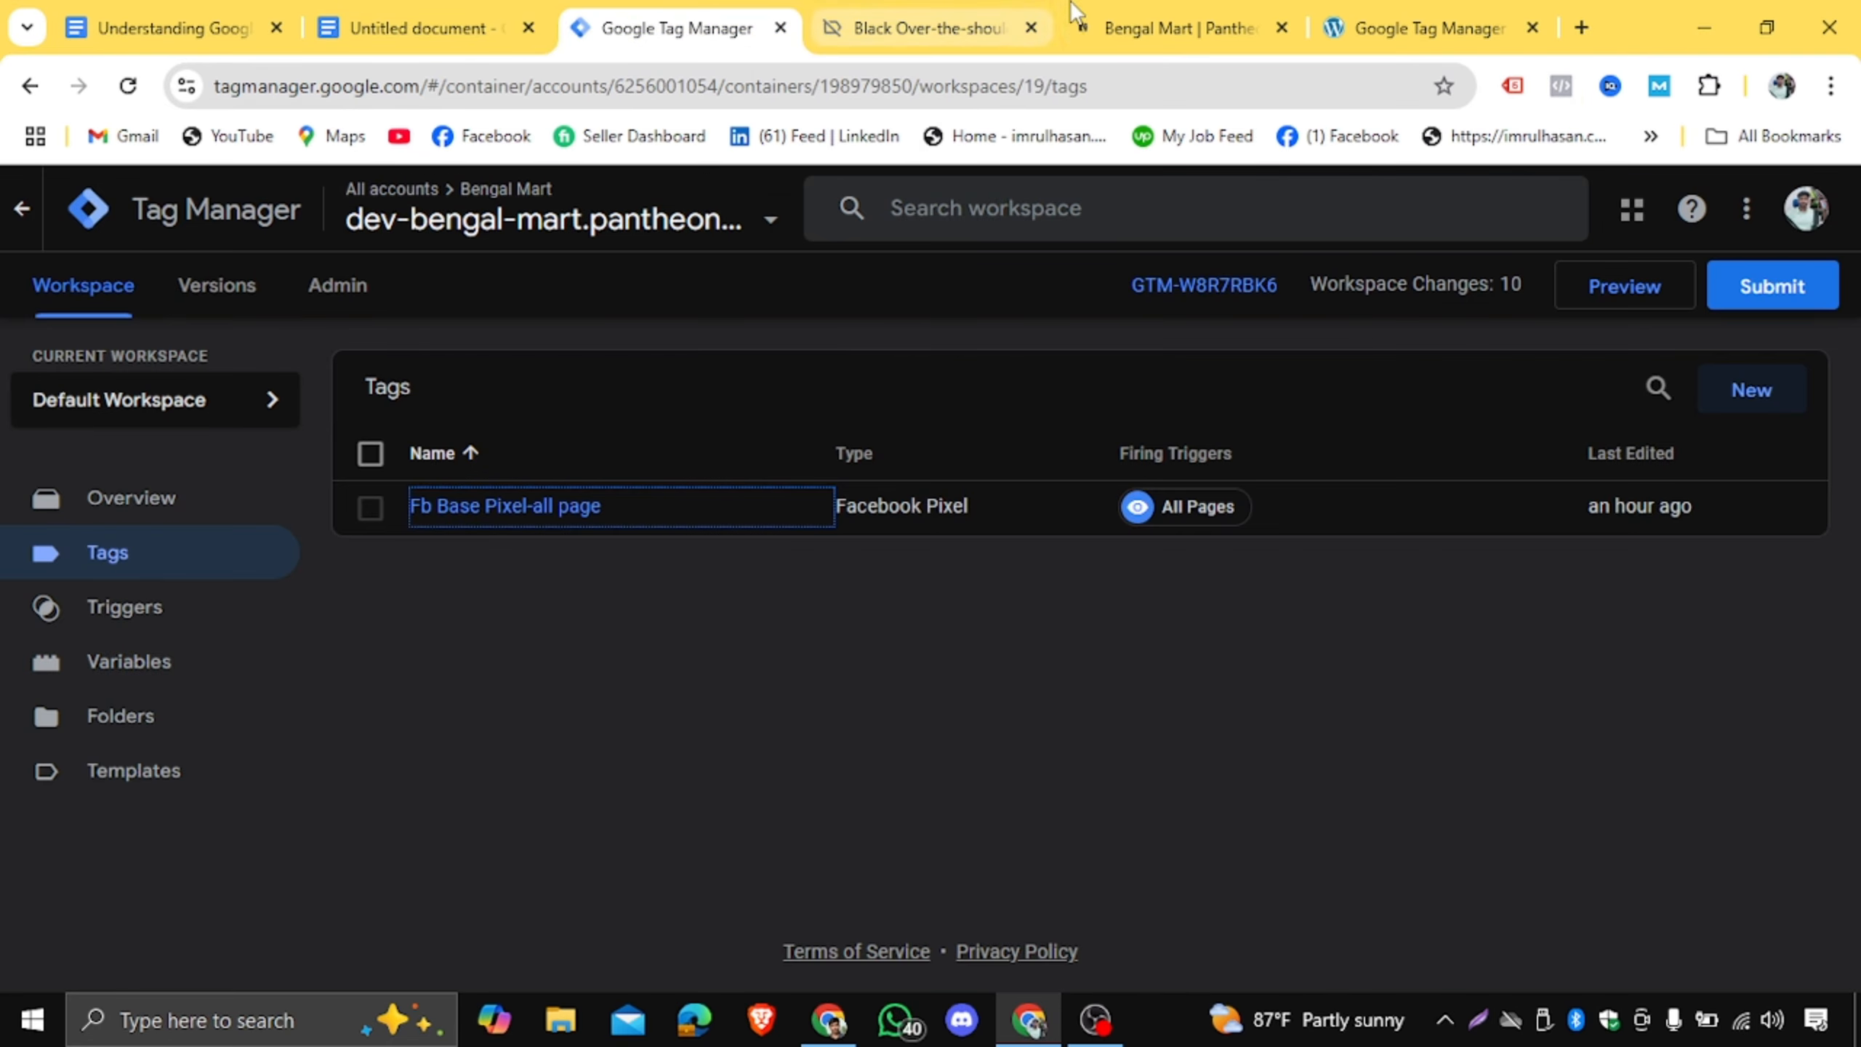
click(1147, 28)
click(909, 27)
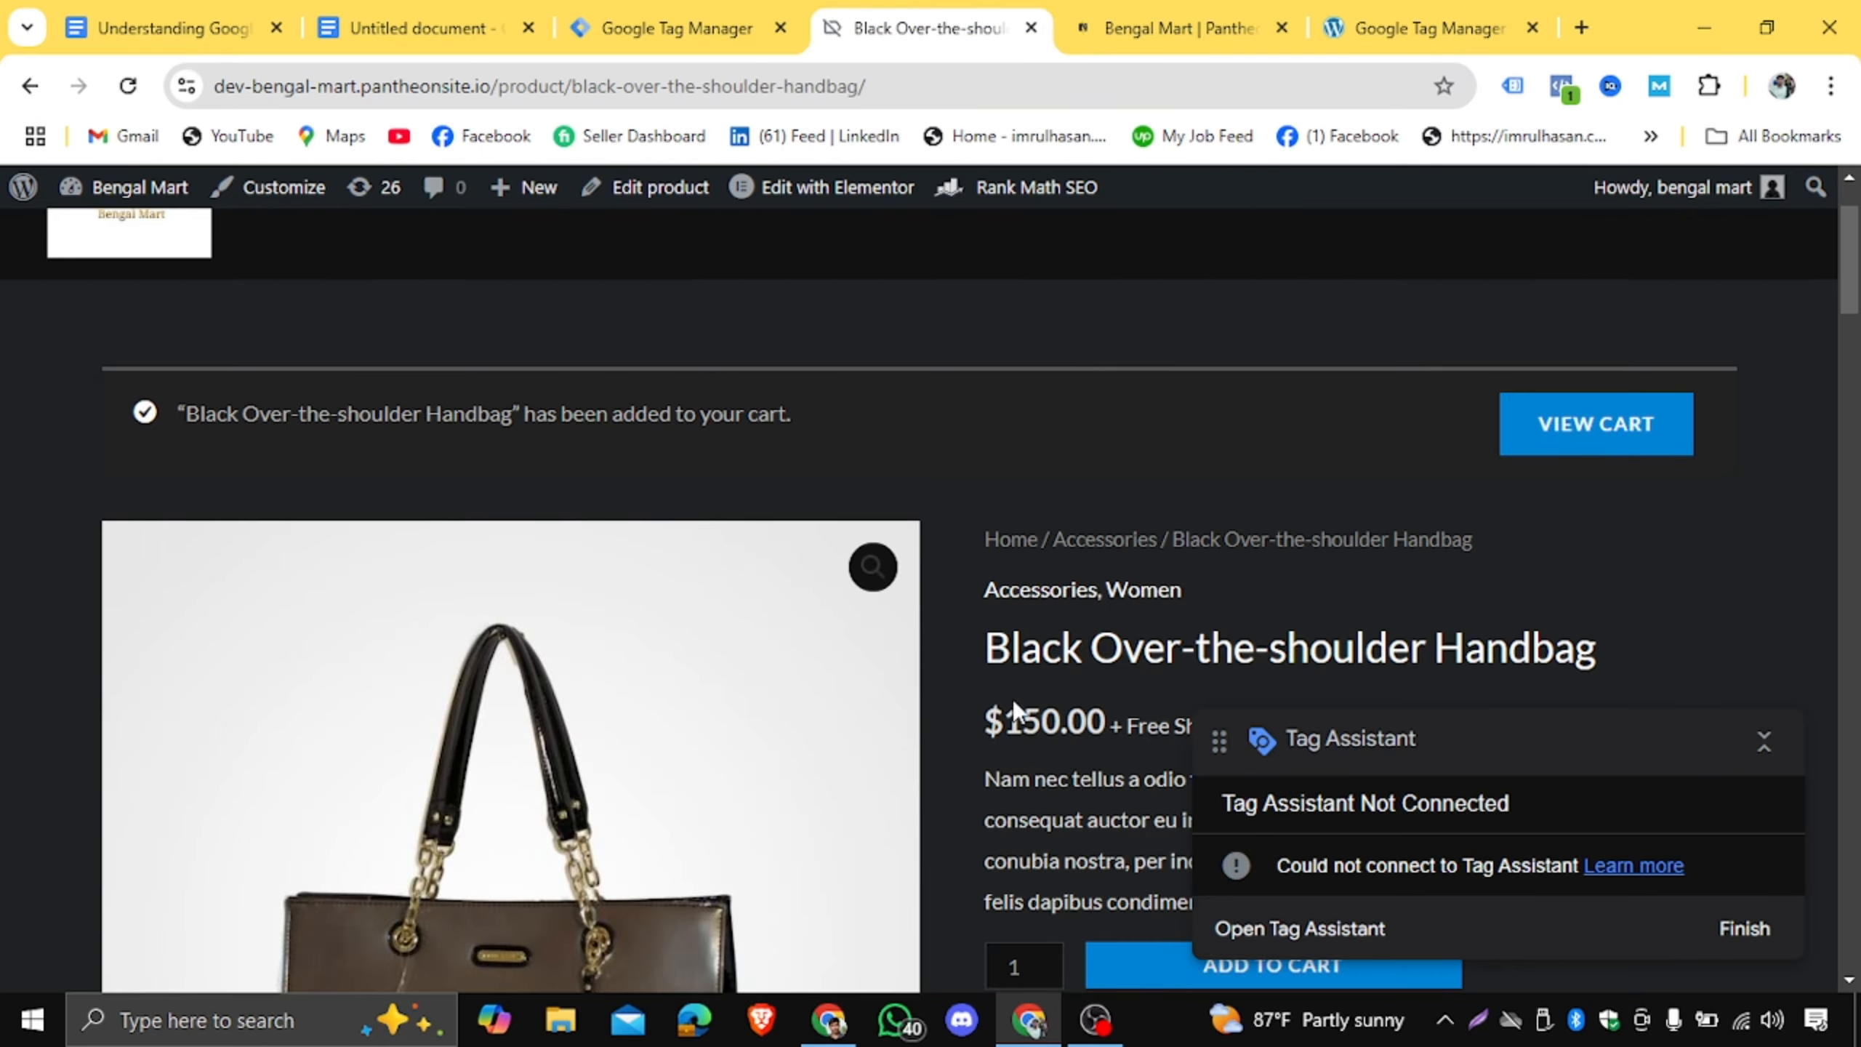
scroll(1013, 705, down, 4)
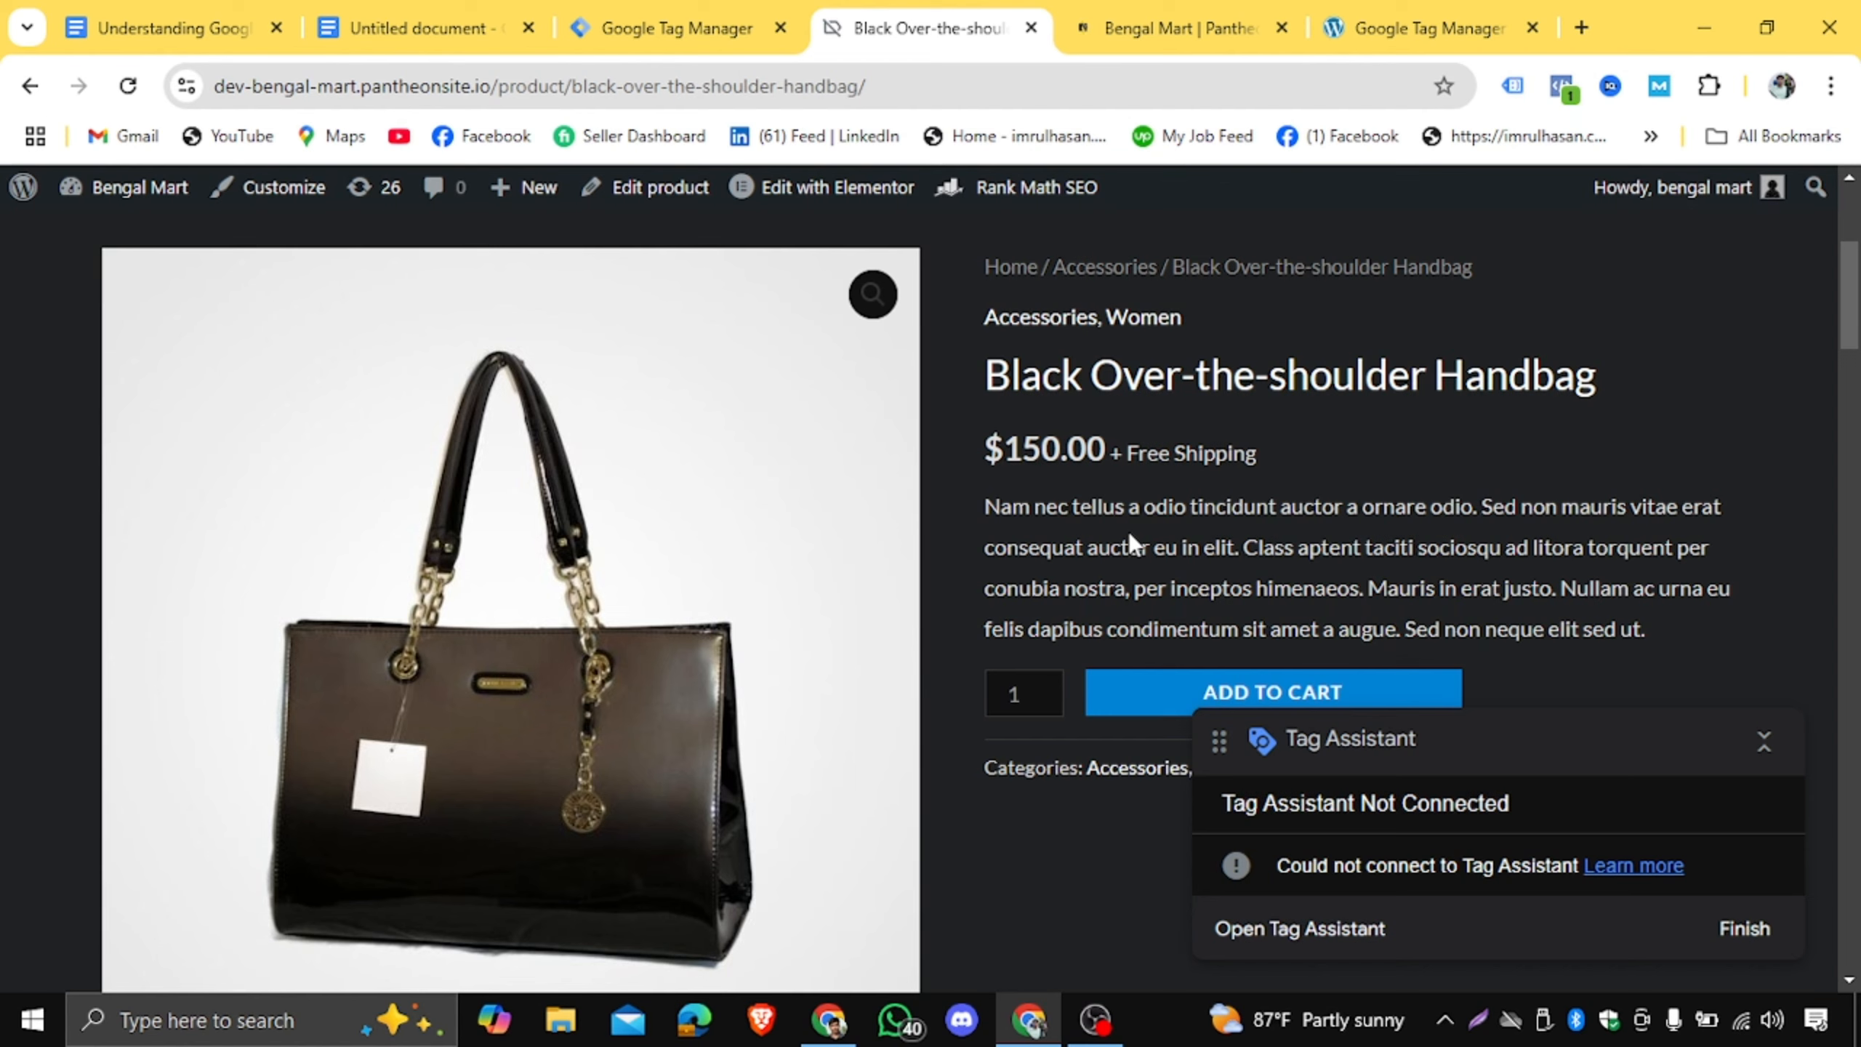
click(663, 27)
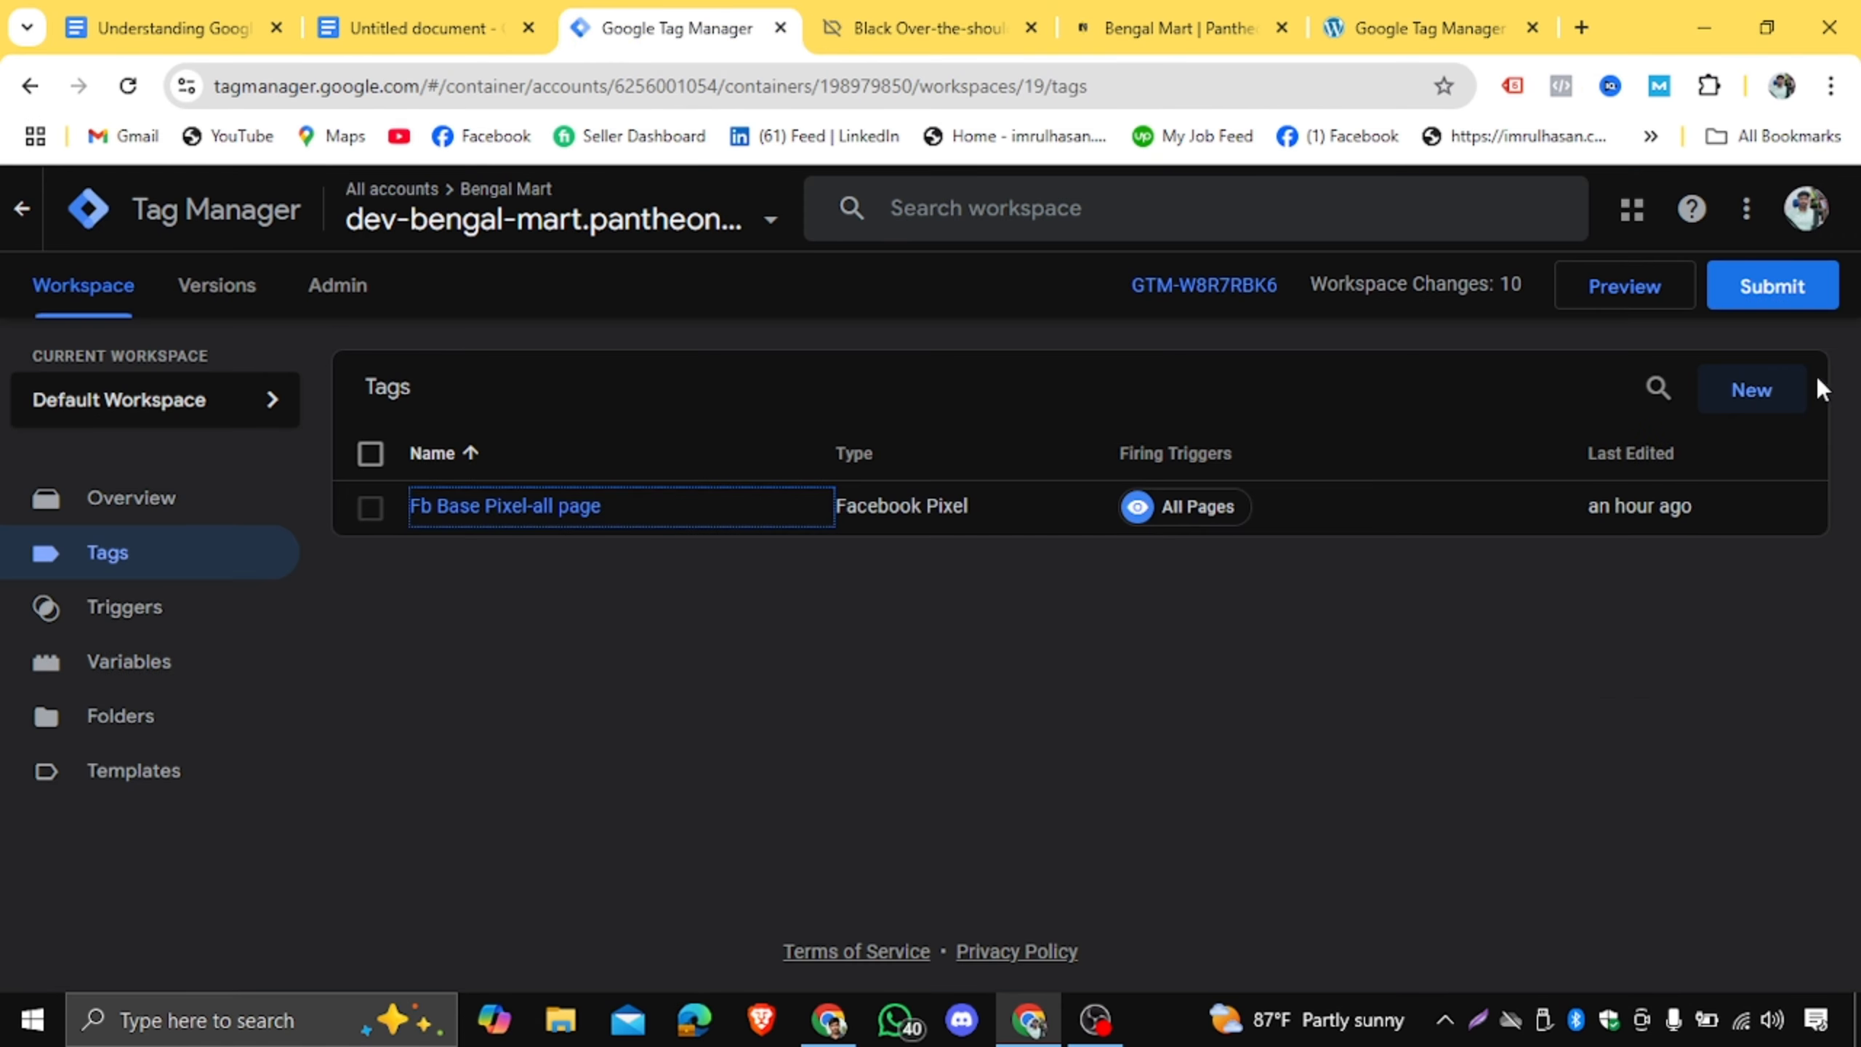
click(1755, 390)
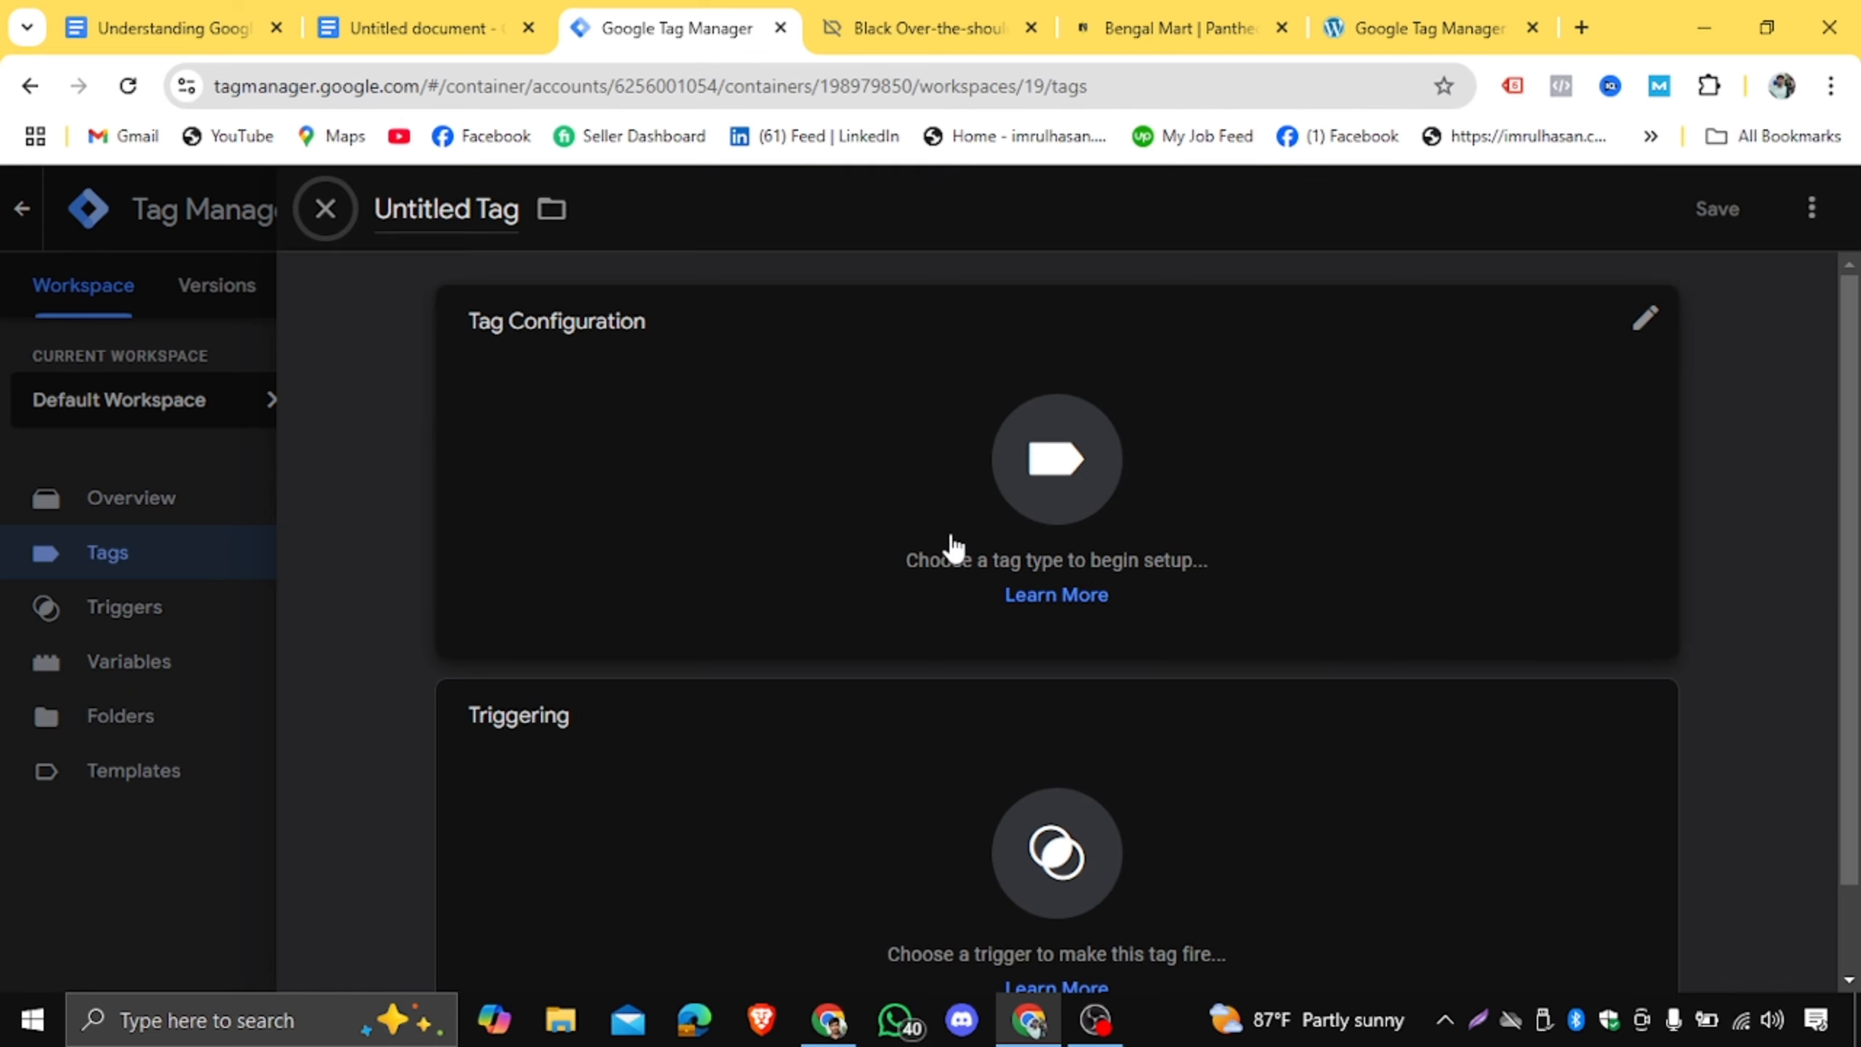
click(951, 535)
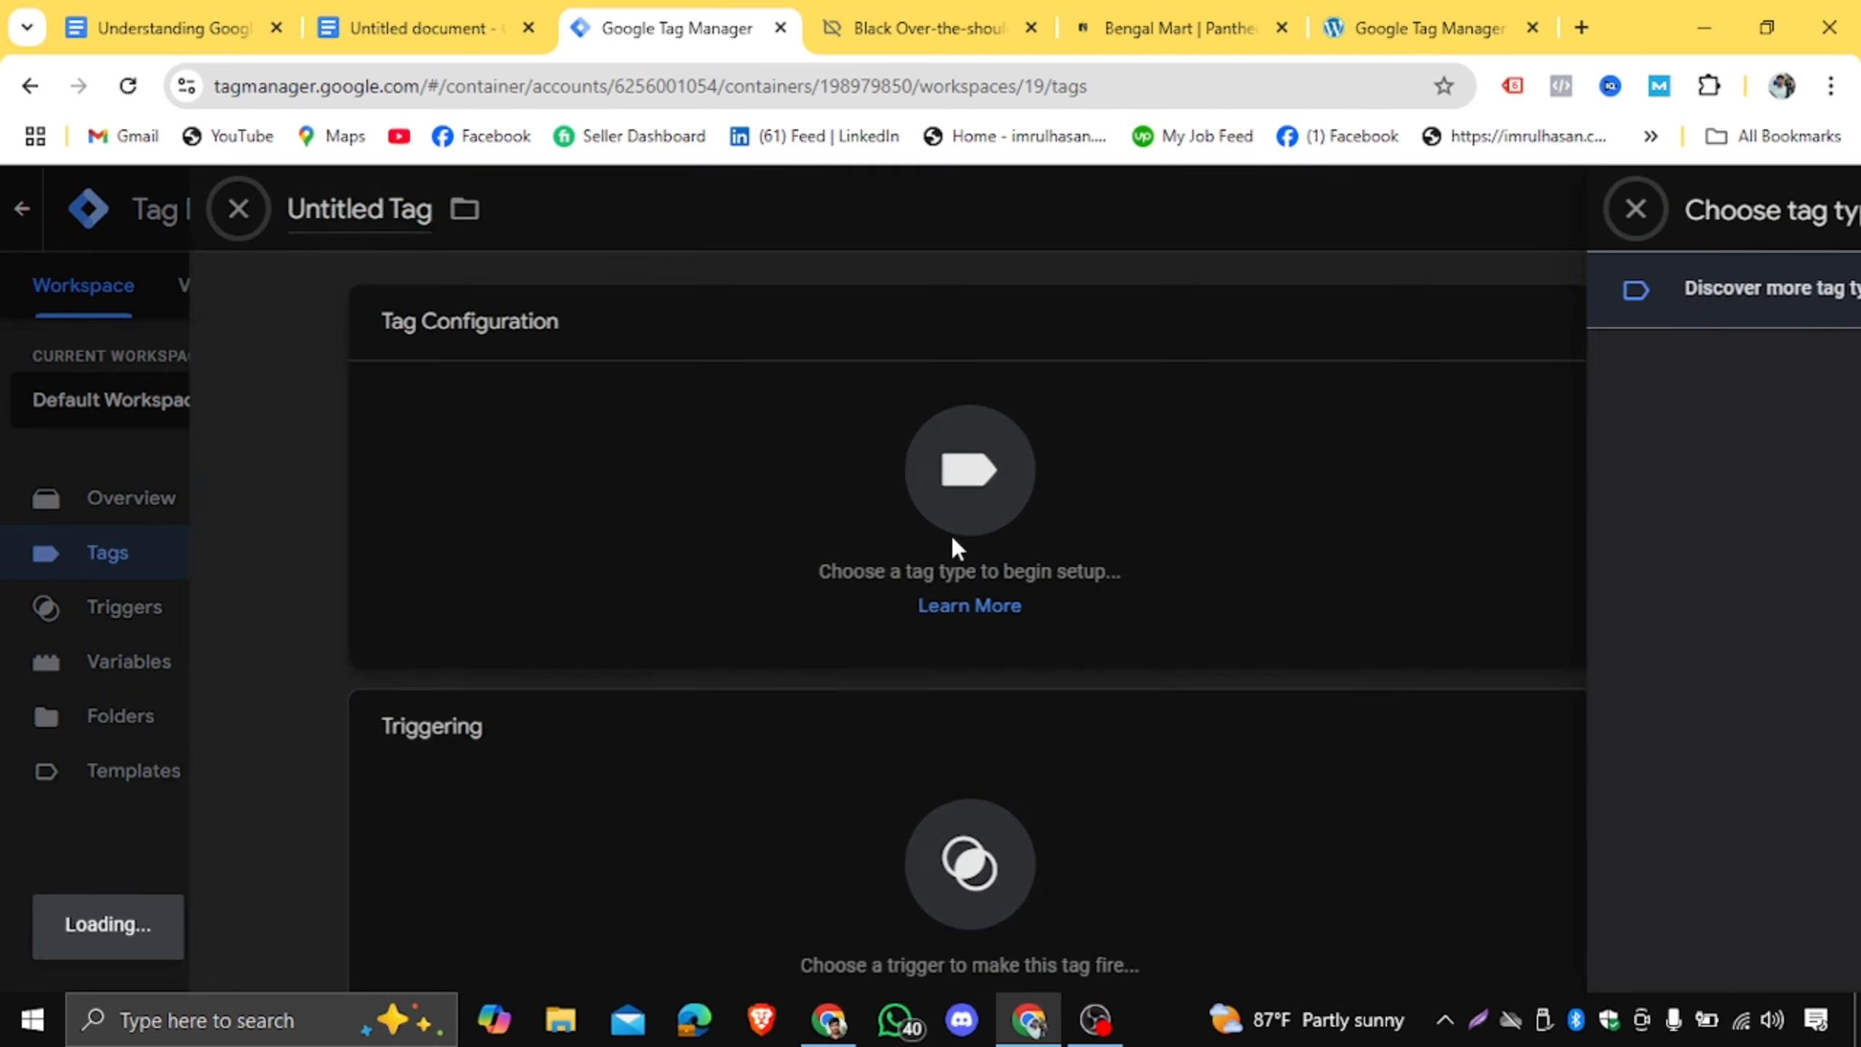
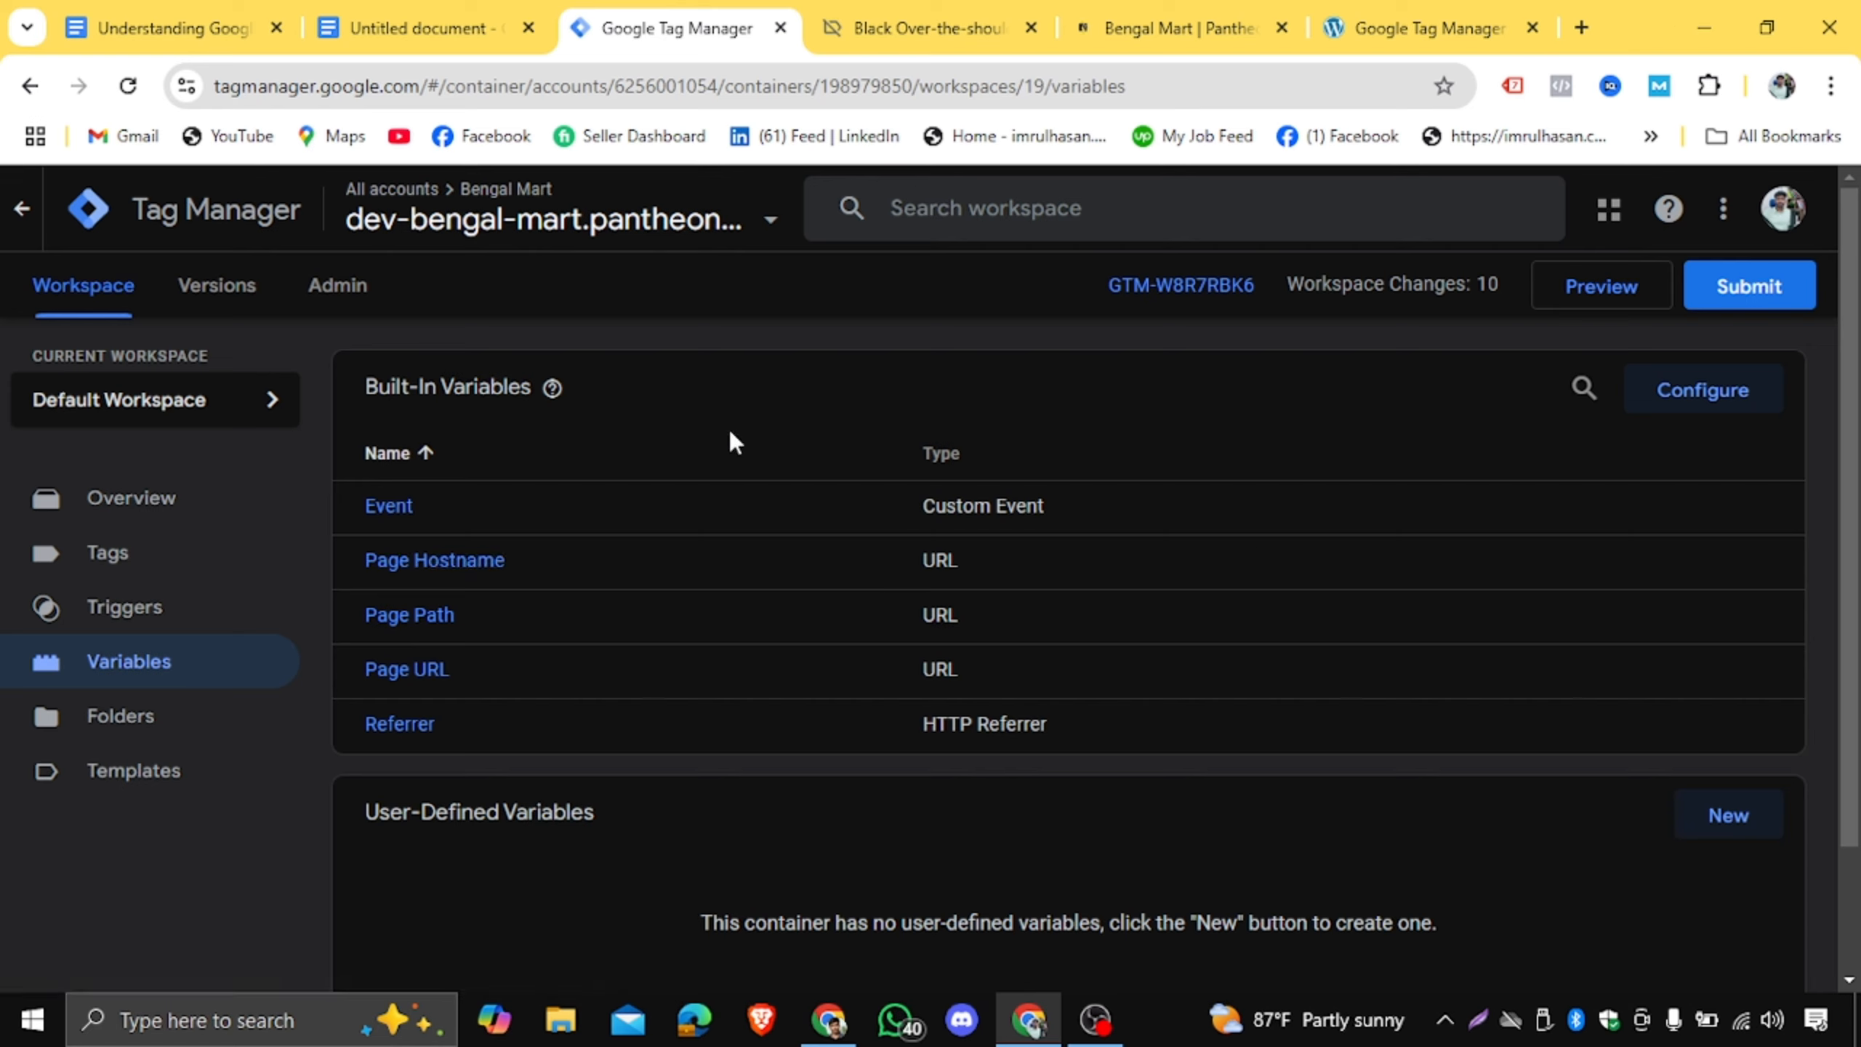
Review the container's built-in and user-defined variables and start a new user-defined variable of type Constant.
drag(445, 381, 557, 365)
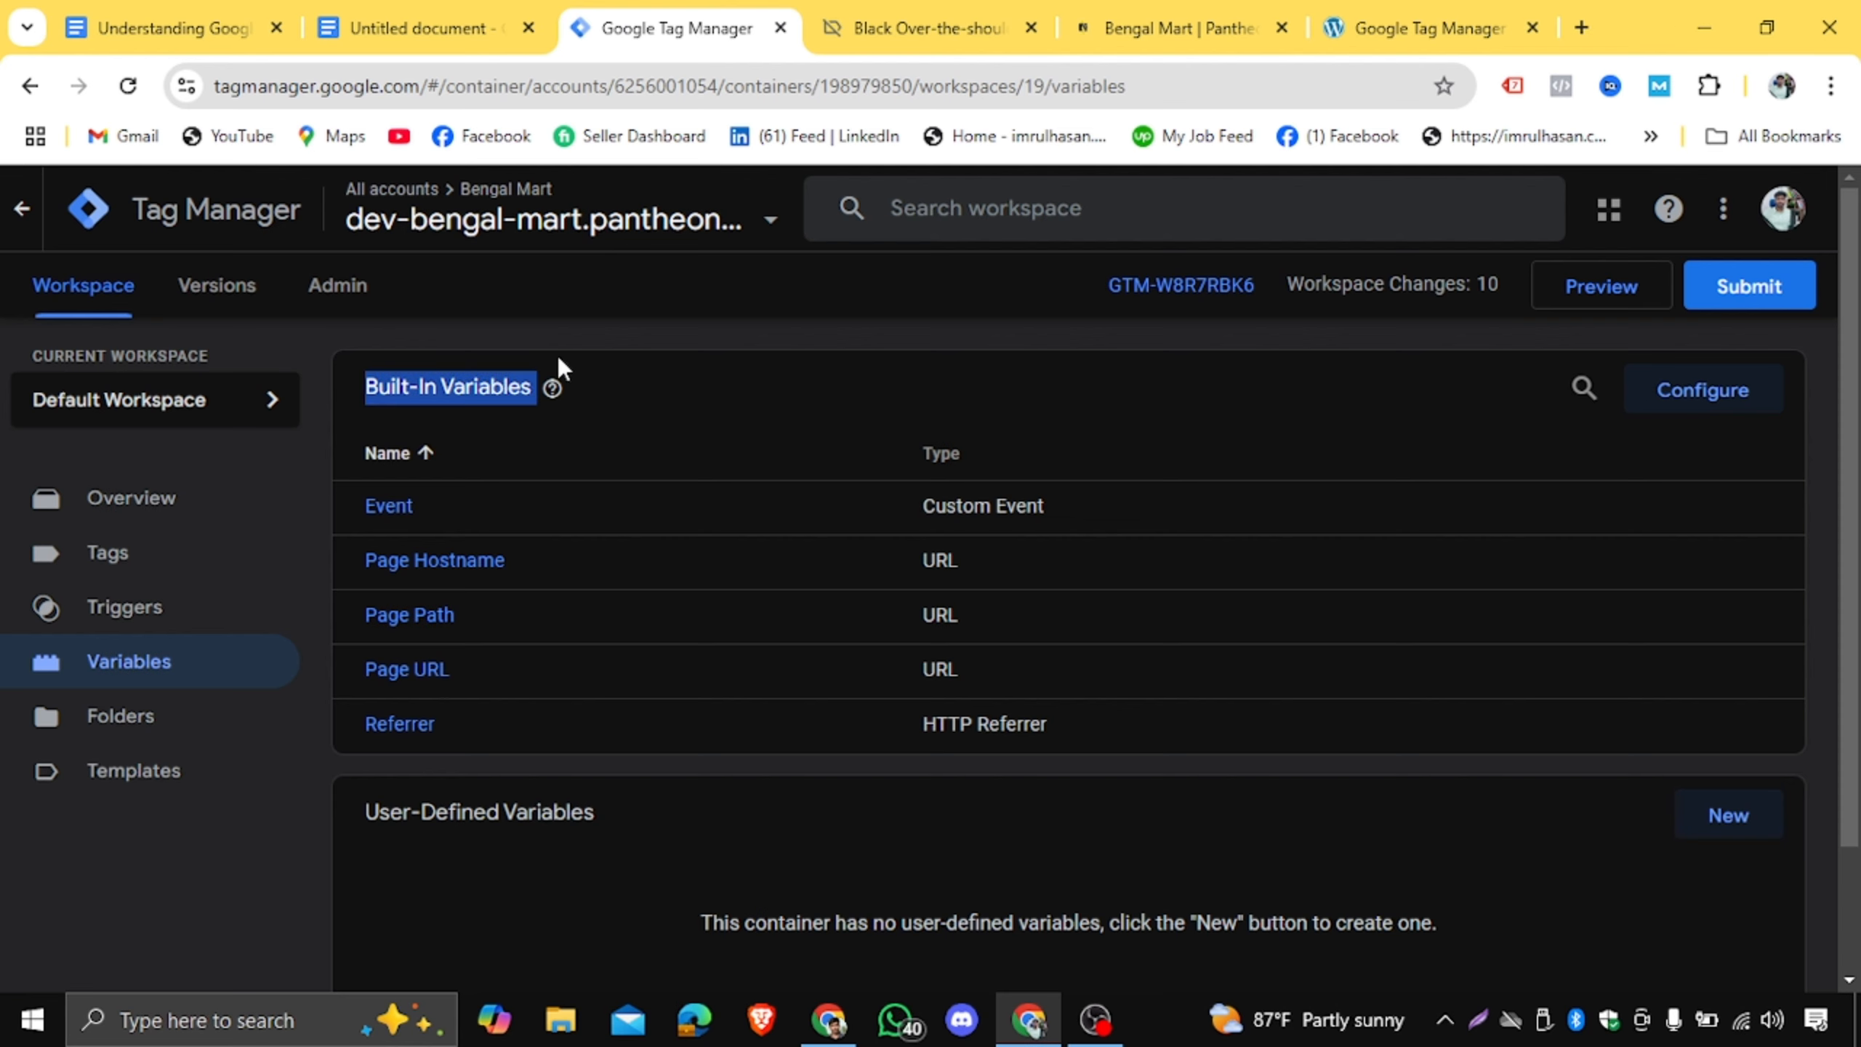
scroll(955, 528, down, 2)
click(351, 687)
drag(350, 687, 598, 677)
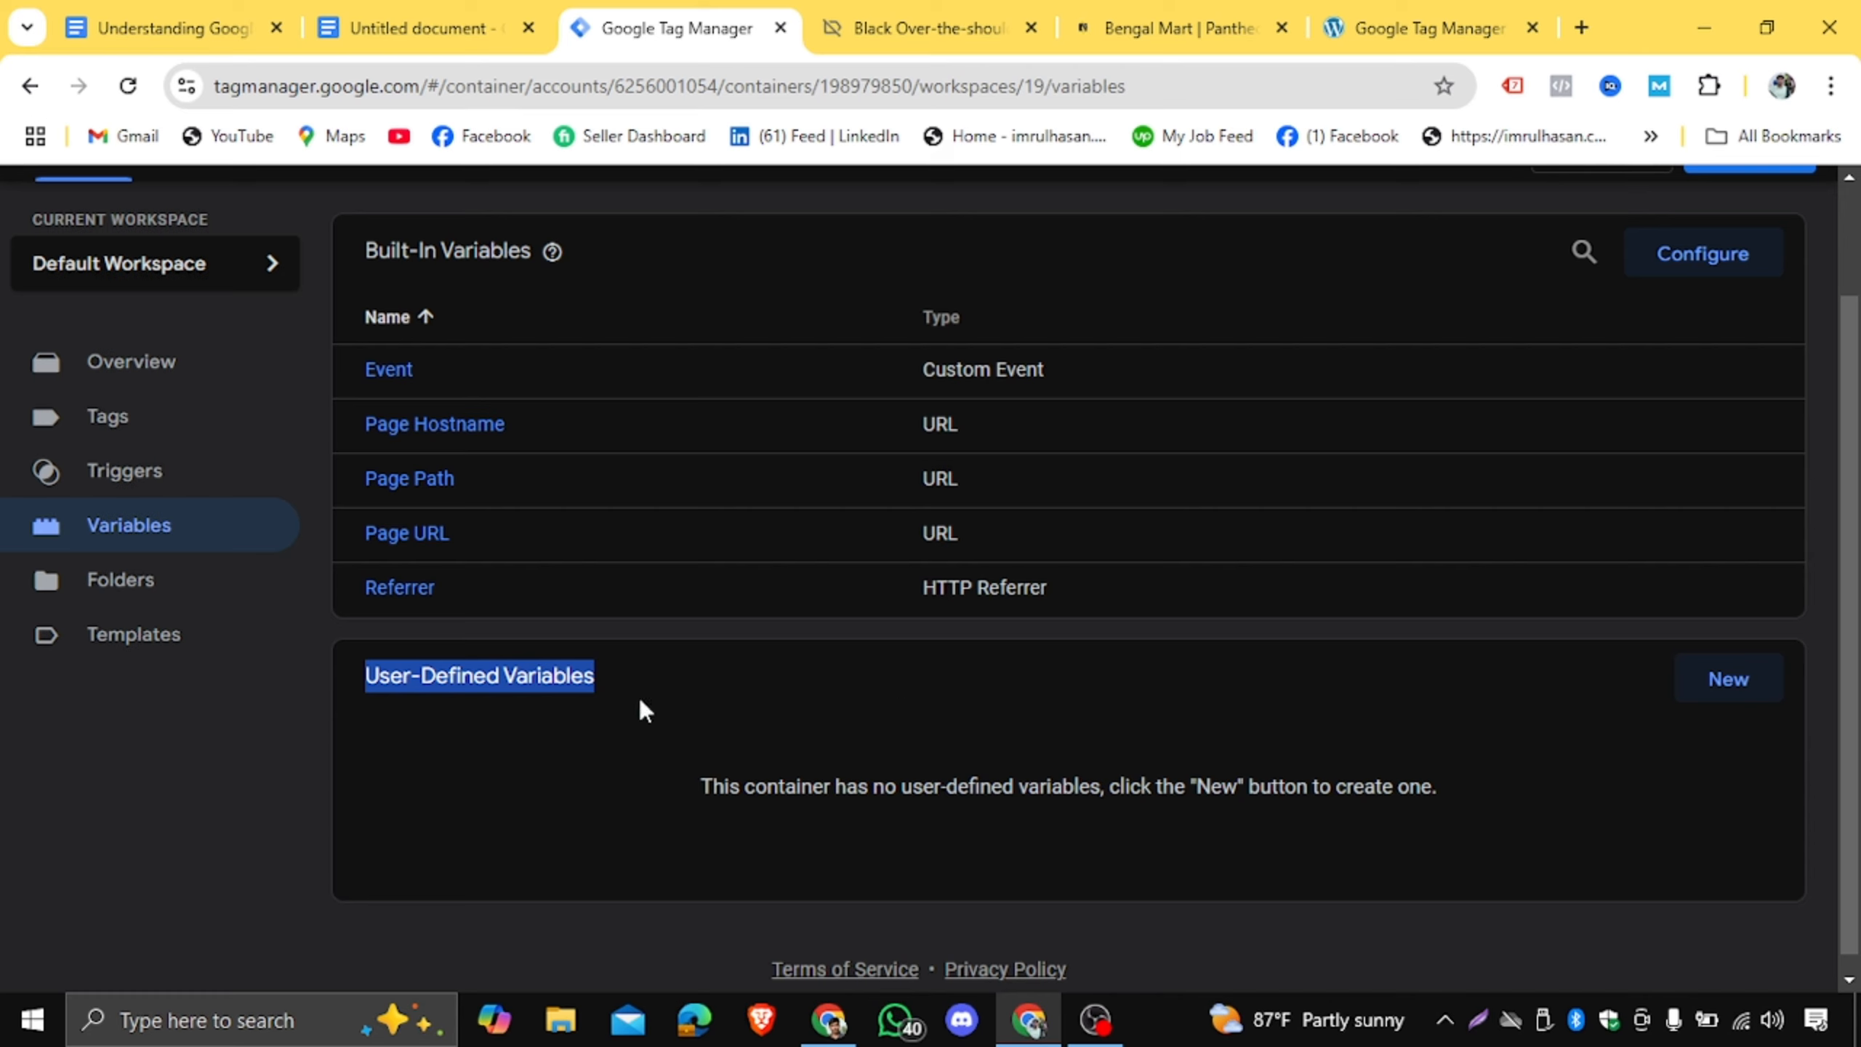
click(680, 702)
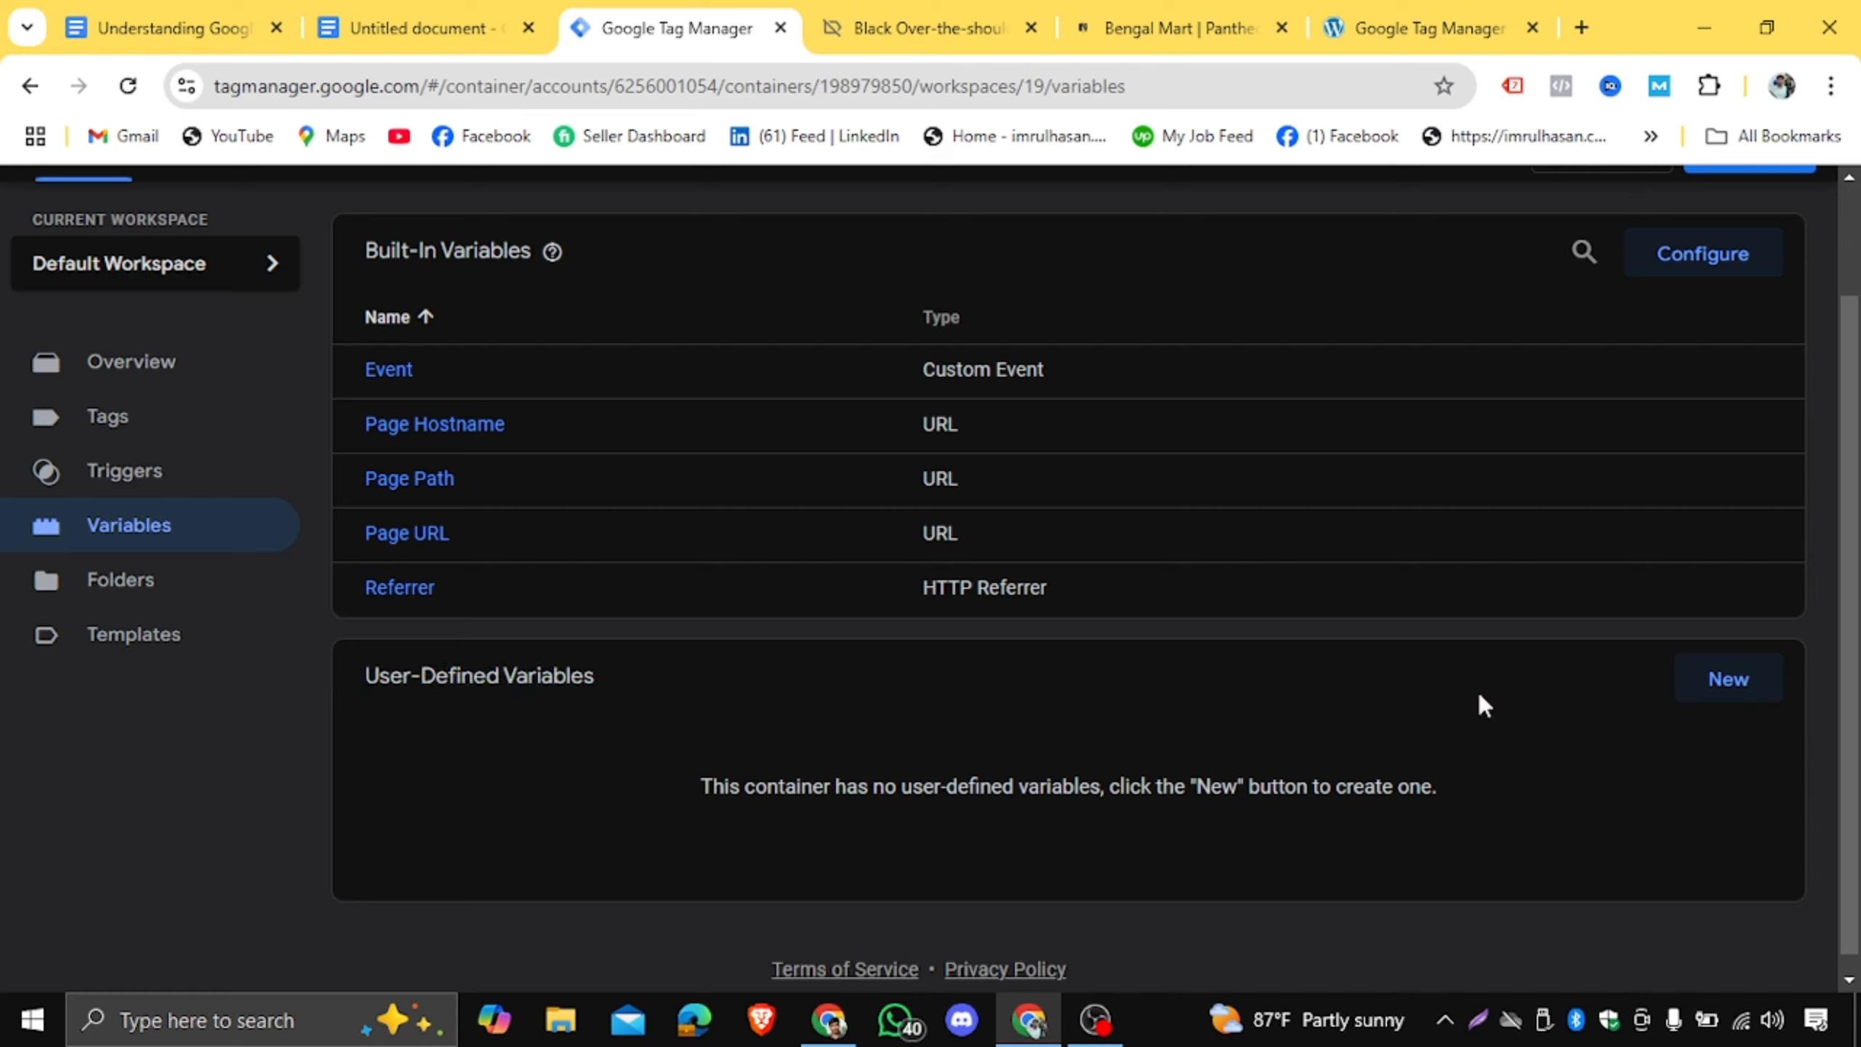
click(1743, 689)
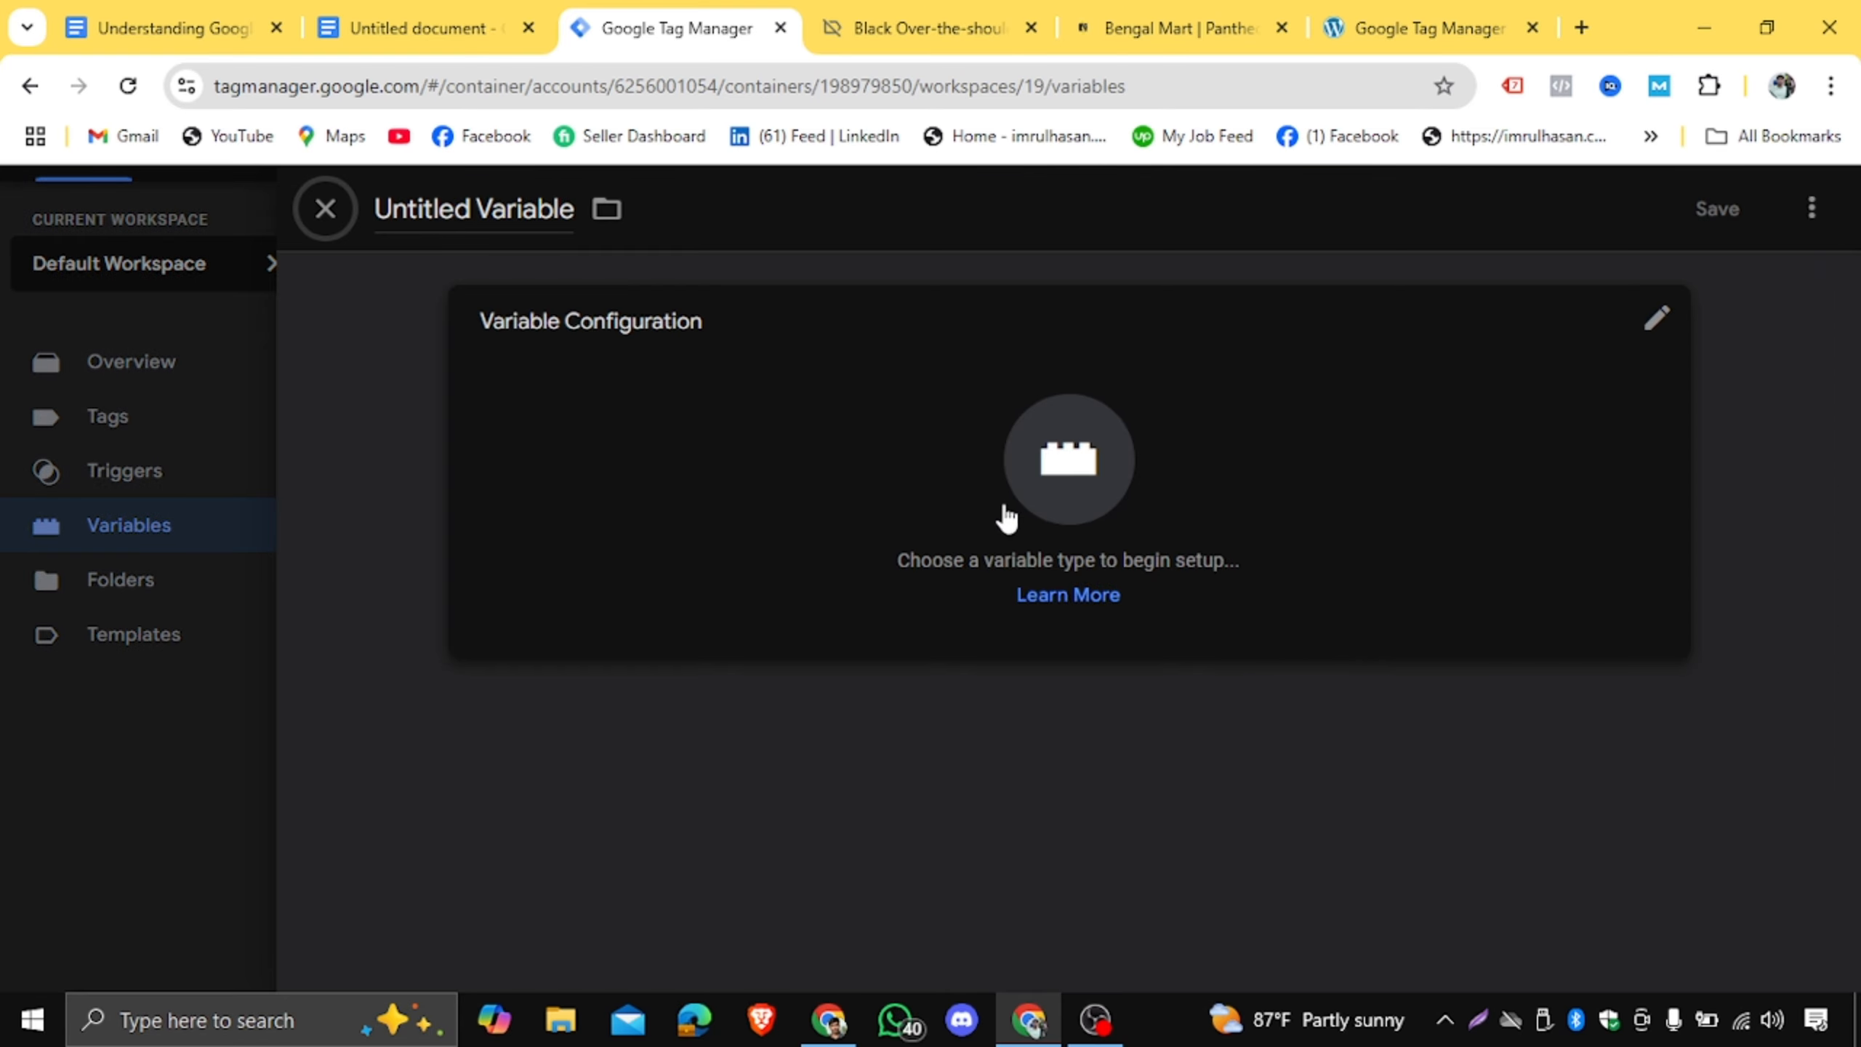
click(1006, 517)
scroll(1392, 600, down, 3)
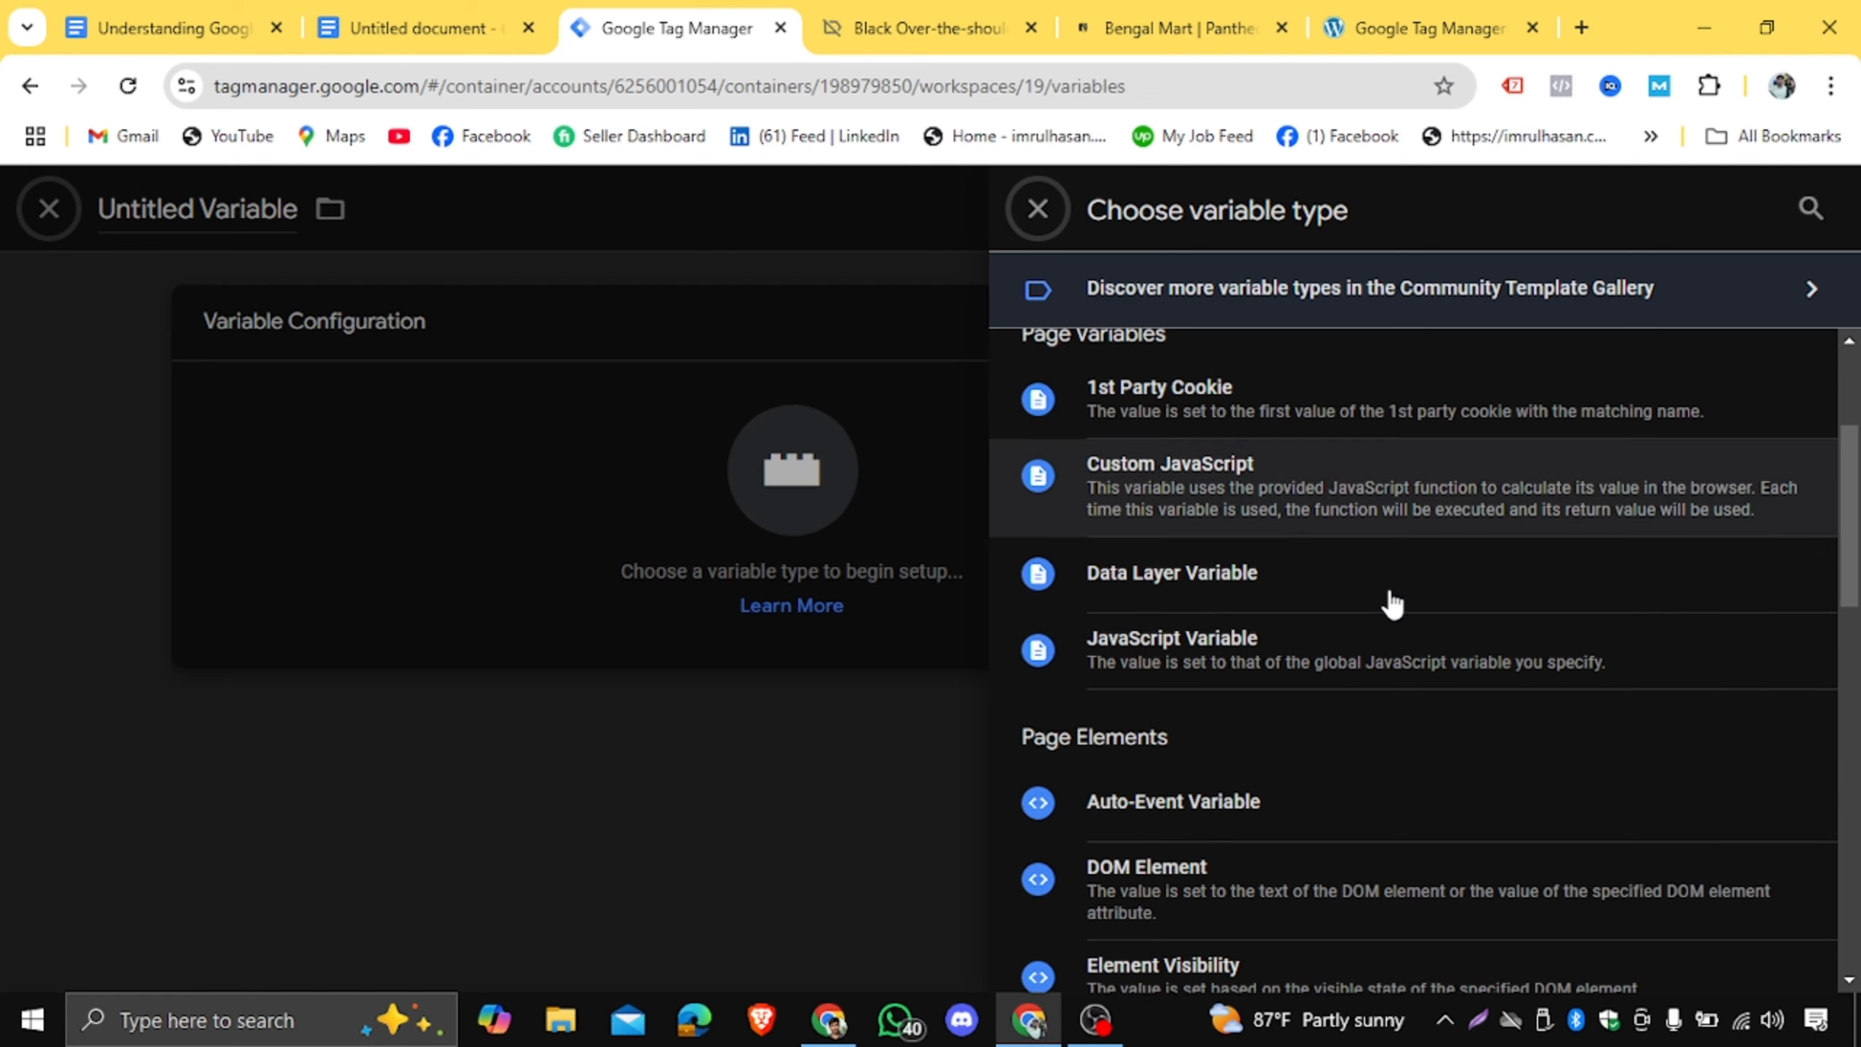
scroll(1393, 603, down, 3)
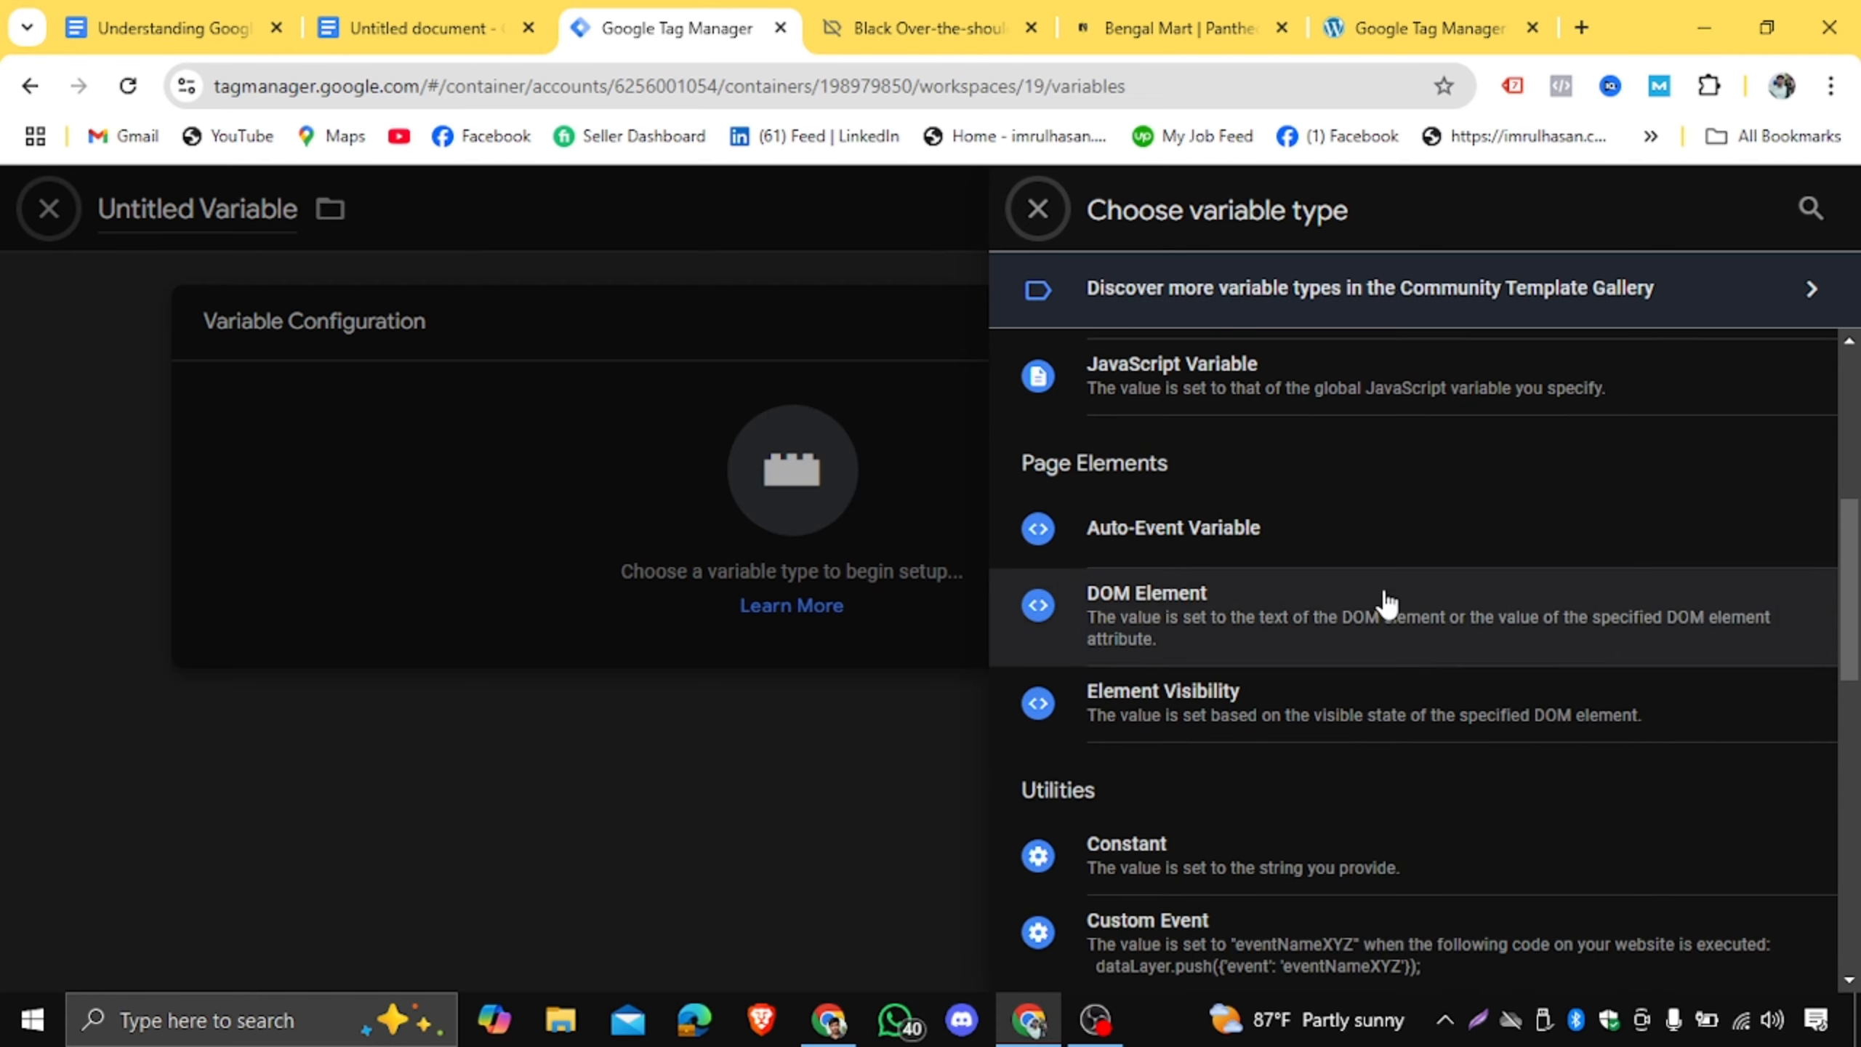
click(1156, 861)
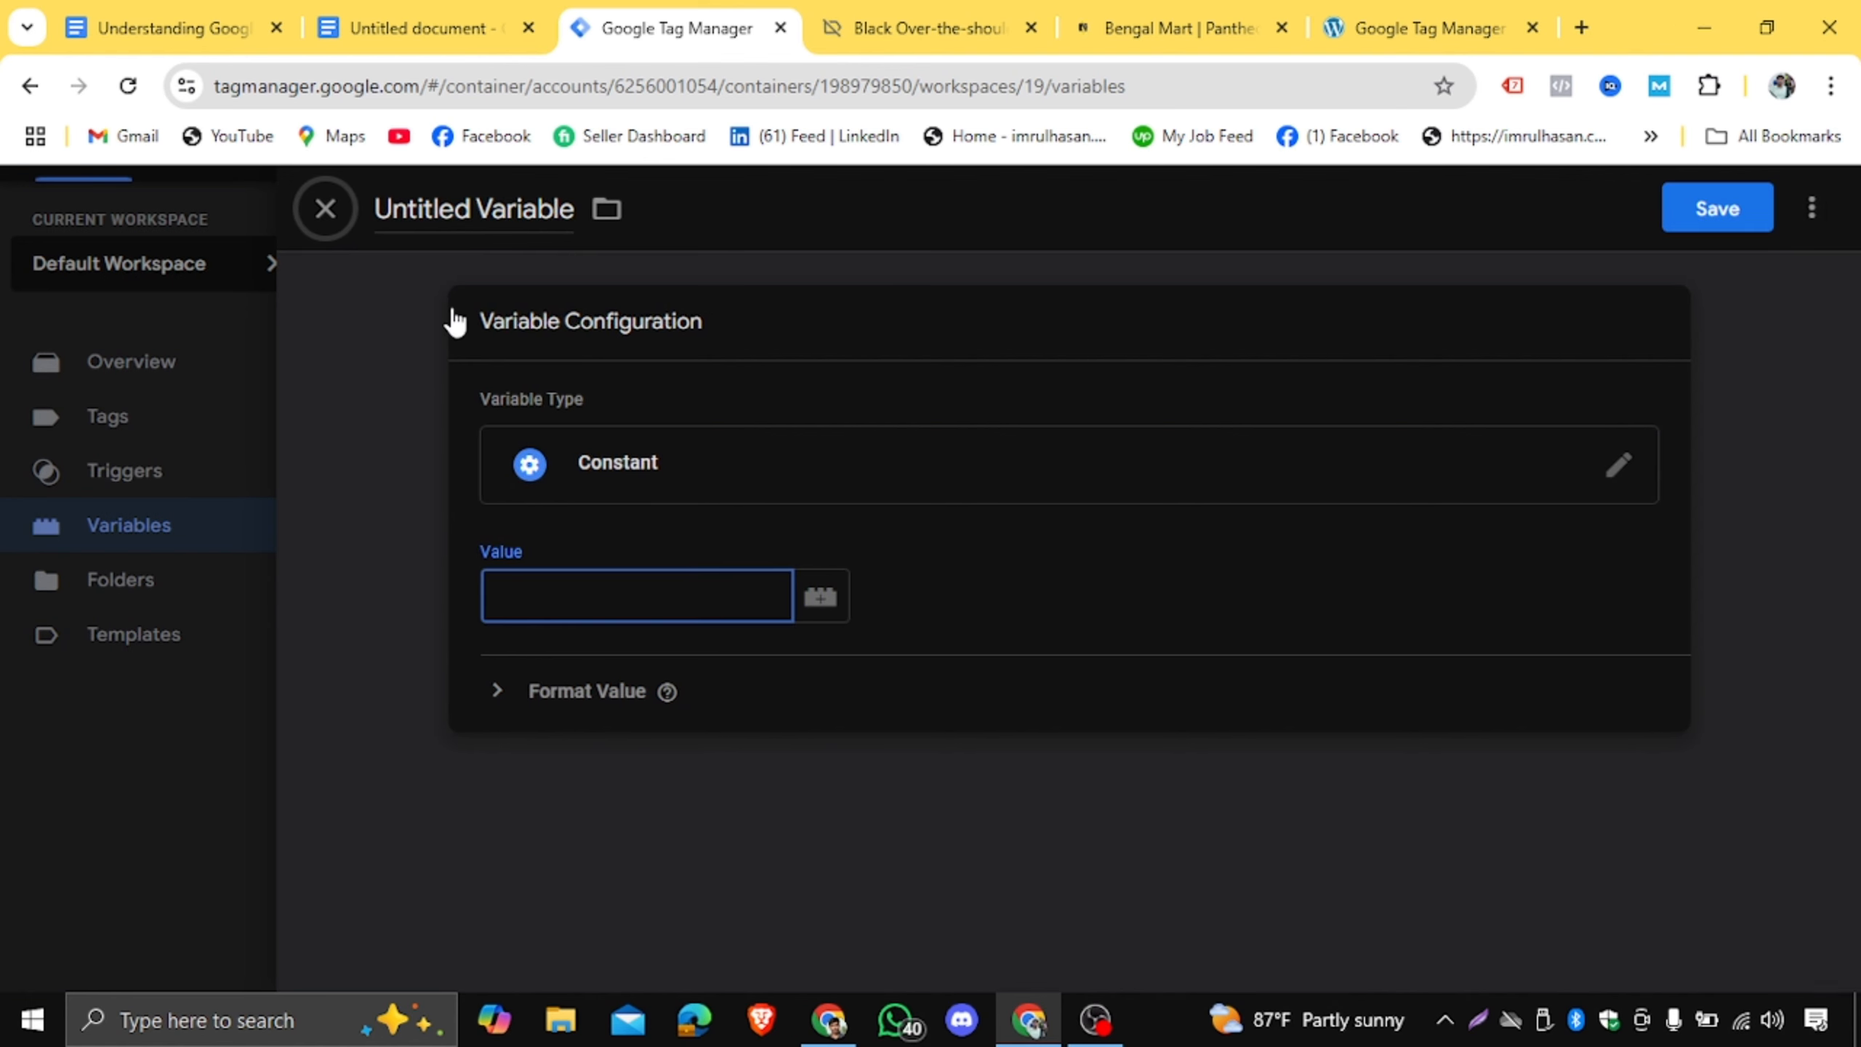
Copy the Batch-07 Group-B dataset ID from the Meta business settings and paste it as the Constant variable's value in Tag Manager.
click(826, 1023)
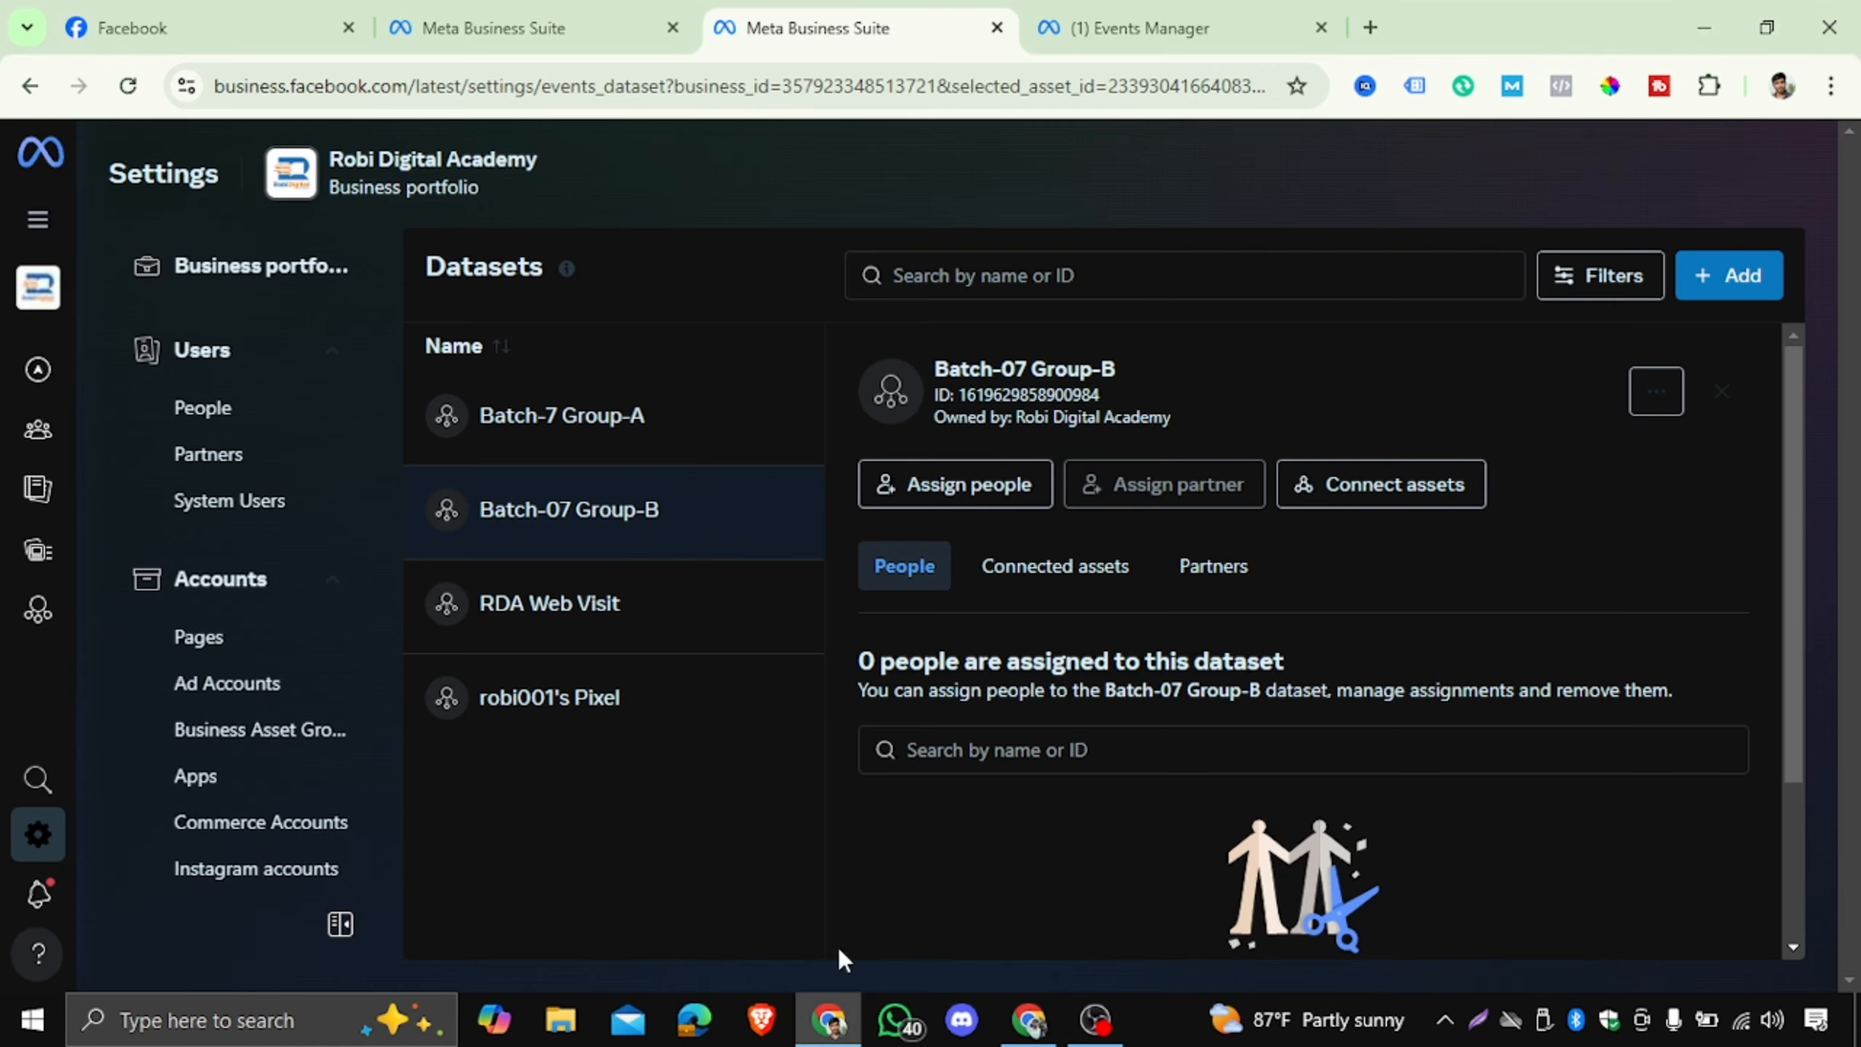
double_click(1018, 394)
right_click(1018, 394)
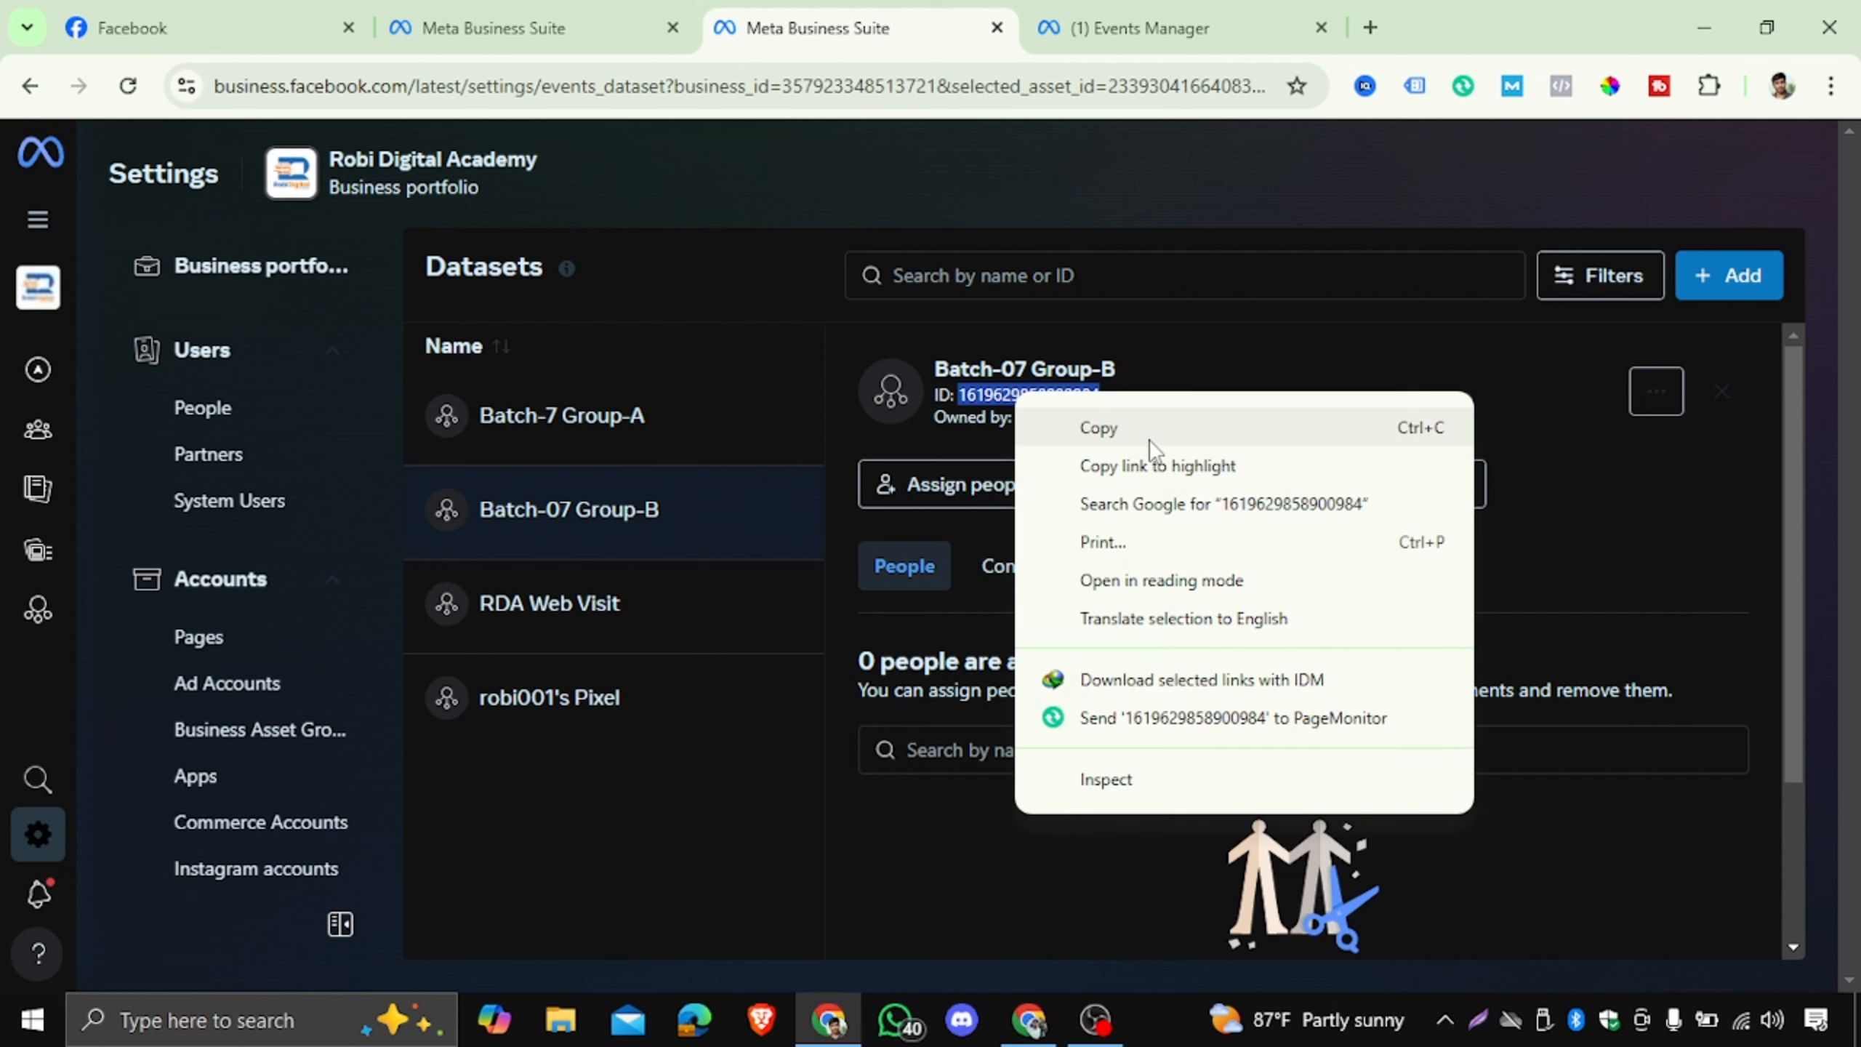
click(1117, 440)
click(1029, 1020)
click(652, 602)
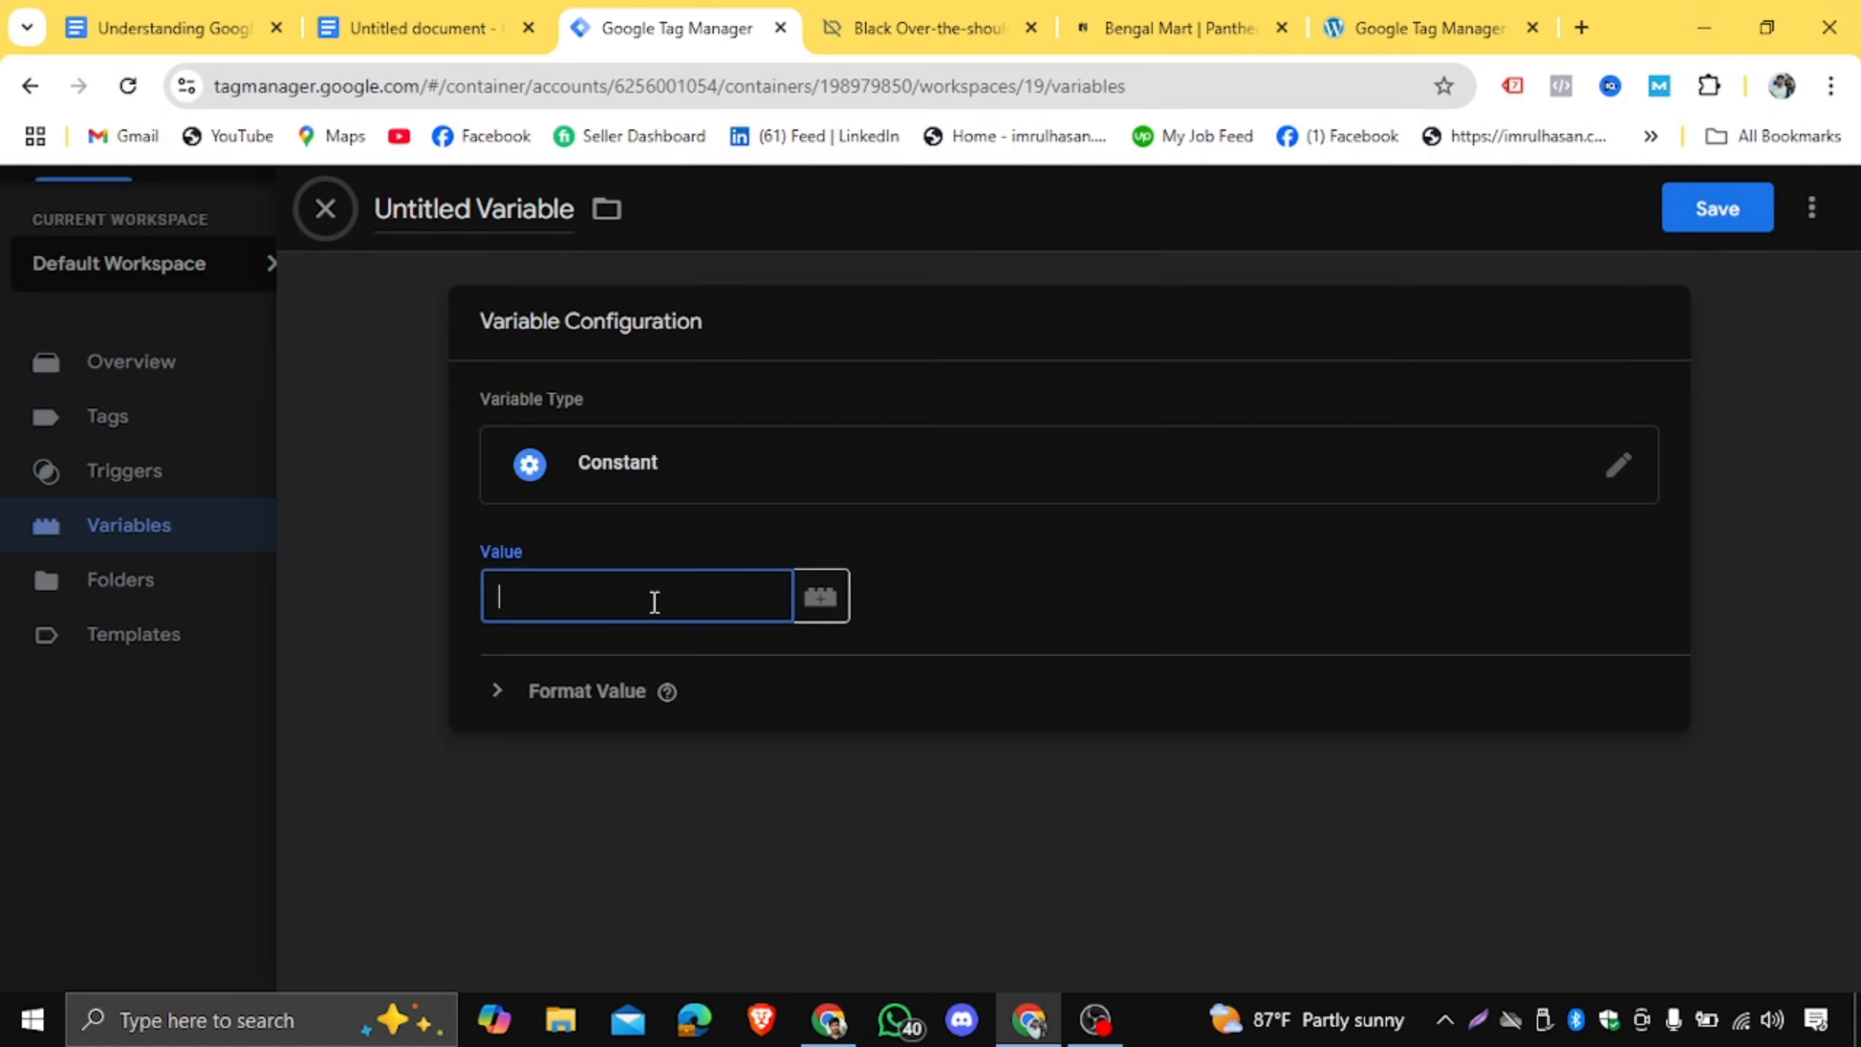
right_click(657, 597)
click(711, 291)
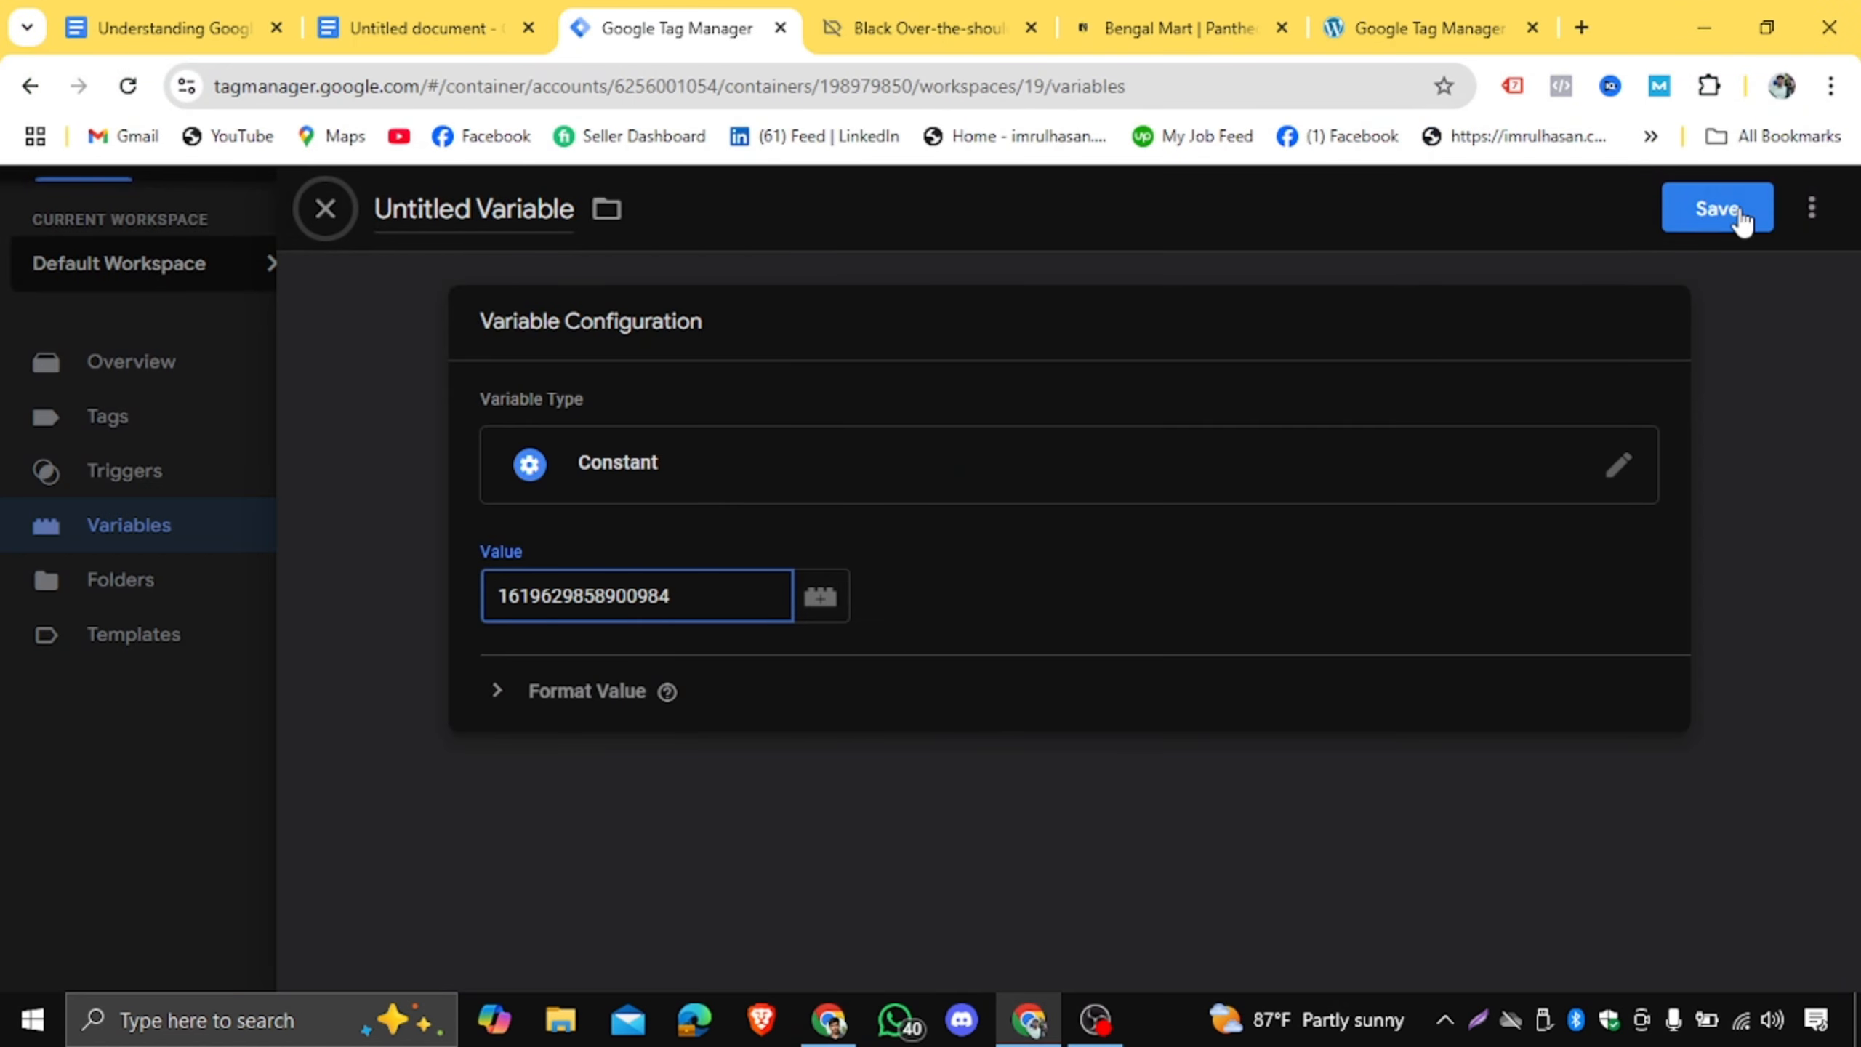
Name the new Constant variable "Facebook pixel" and save it.
click(428, 211)
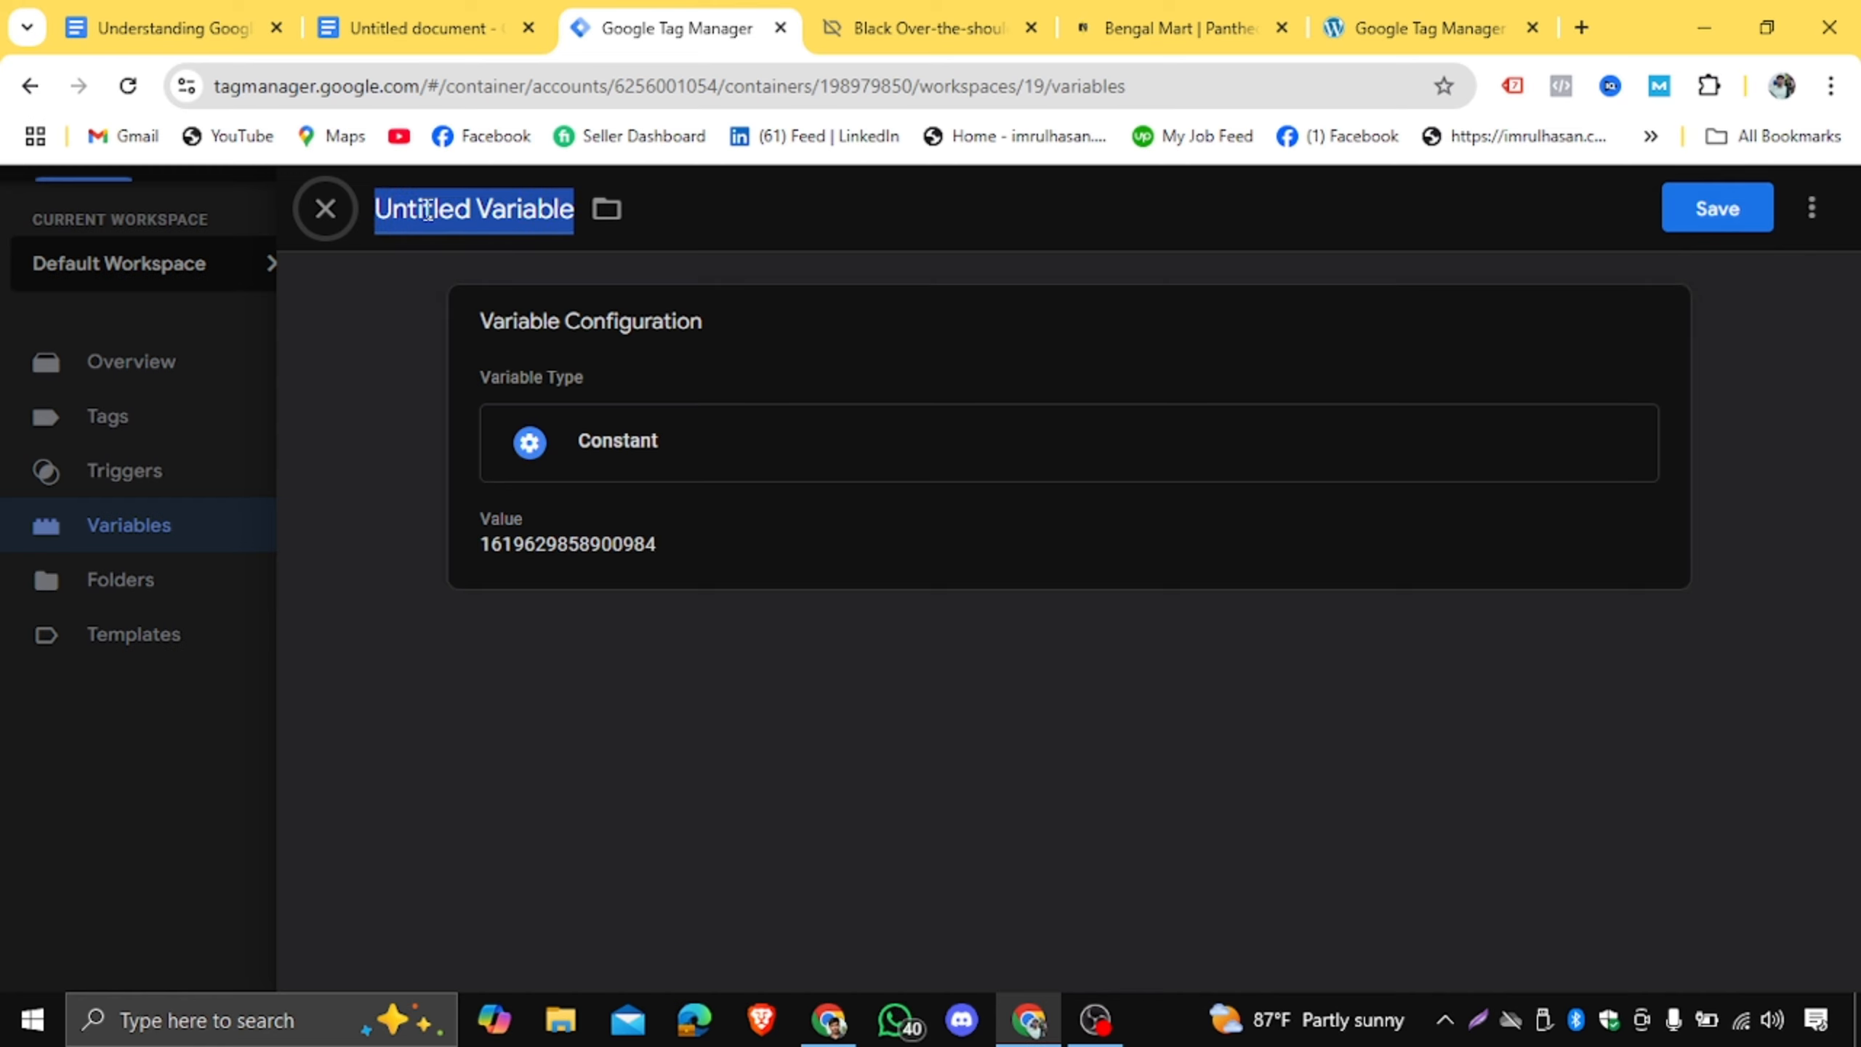
text(Facebo)
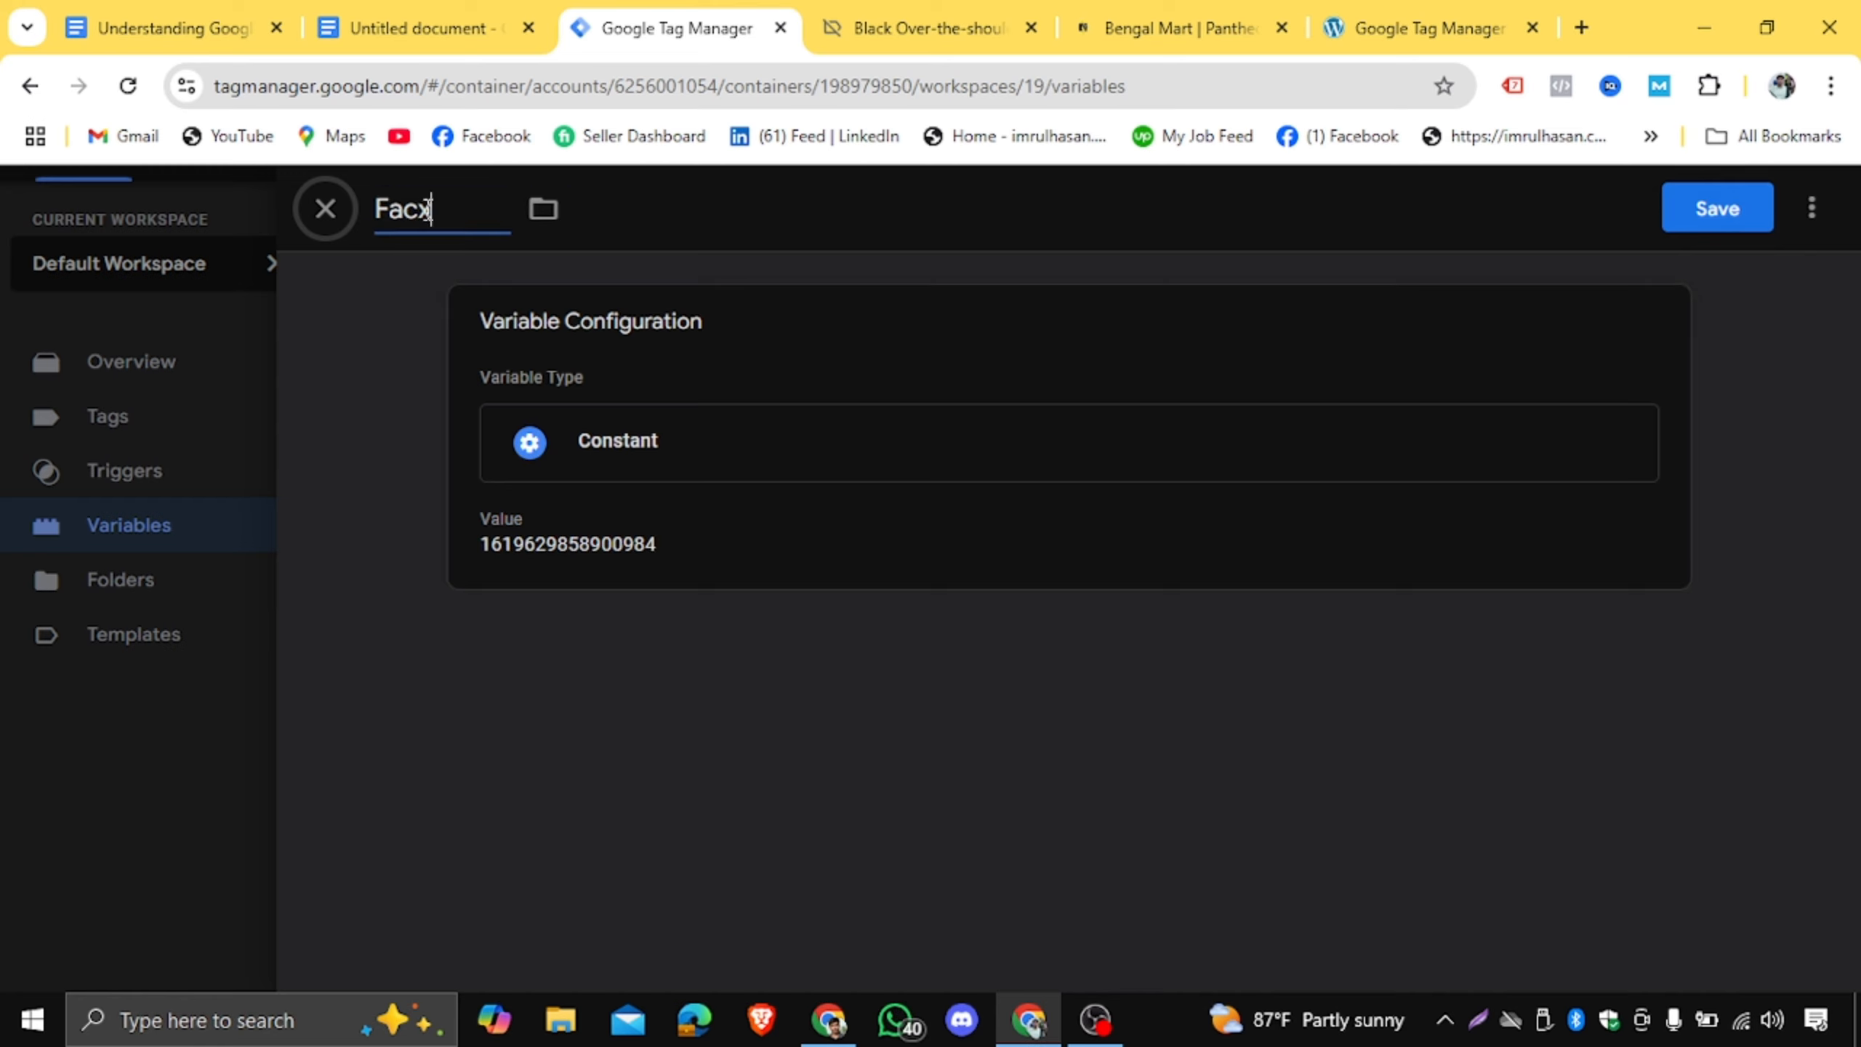
key(BackSpace)
key(BackSpace)
text(book pixel)
click(1706, 221)
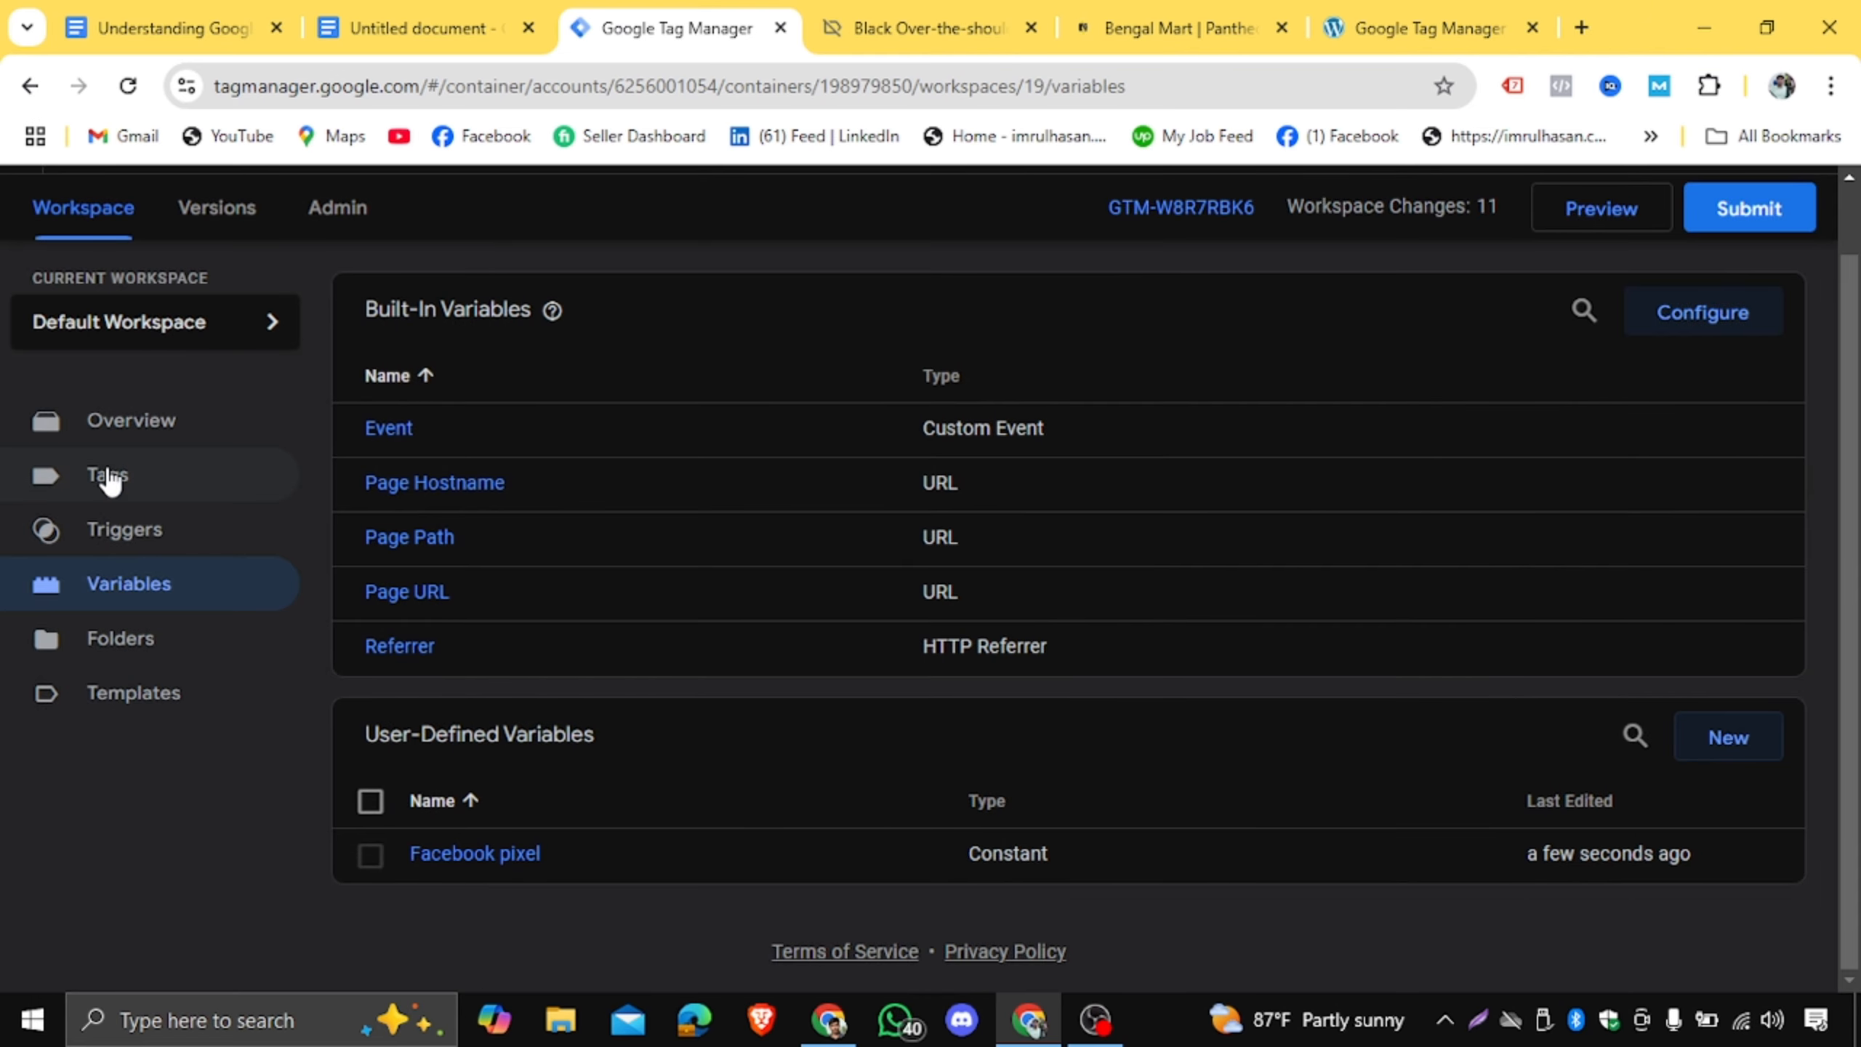
Create a new tag in the container and choose Facebook Pixel as its tag type.
click(114, 485)
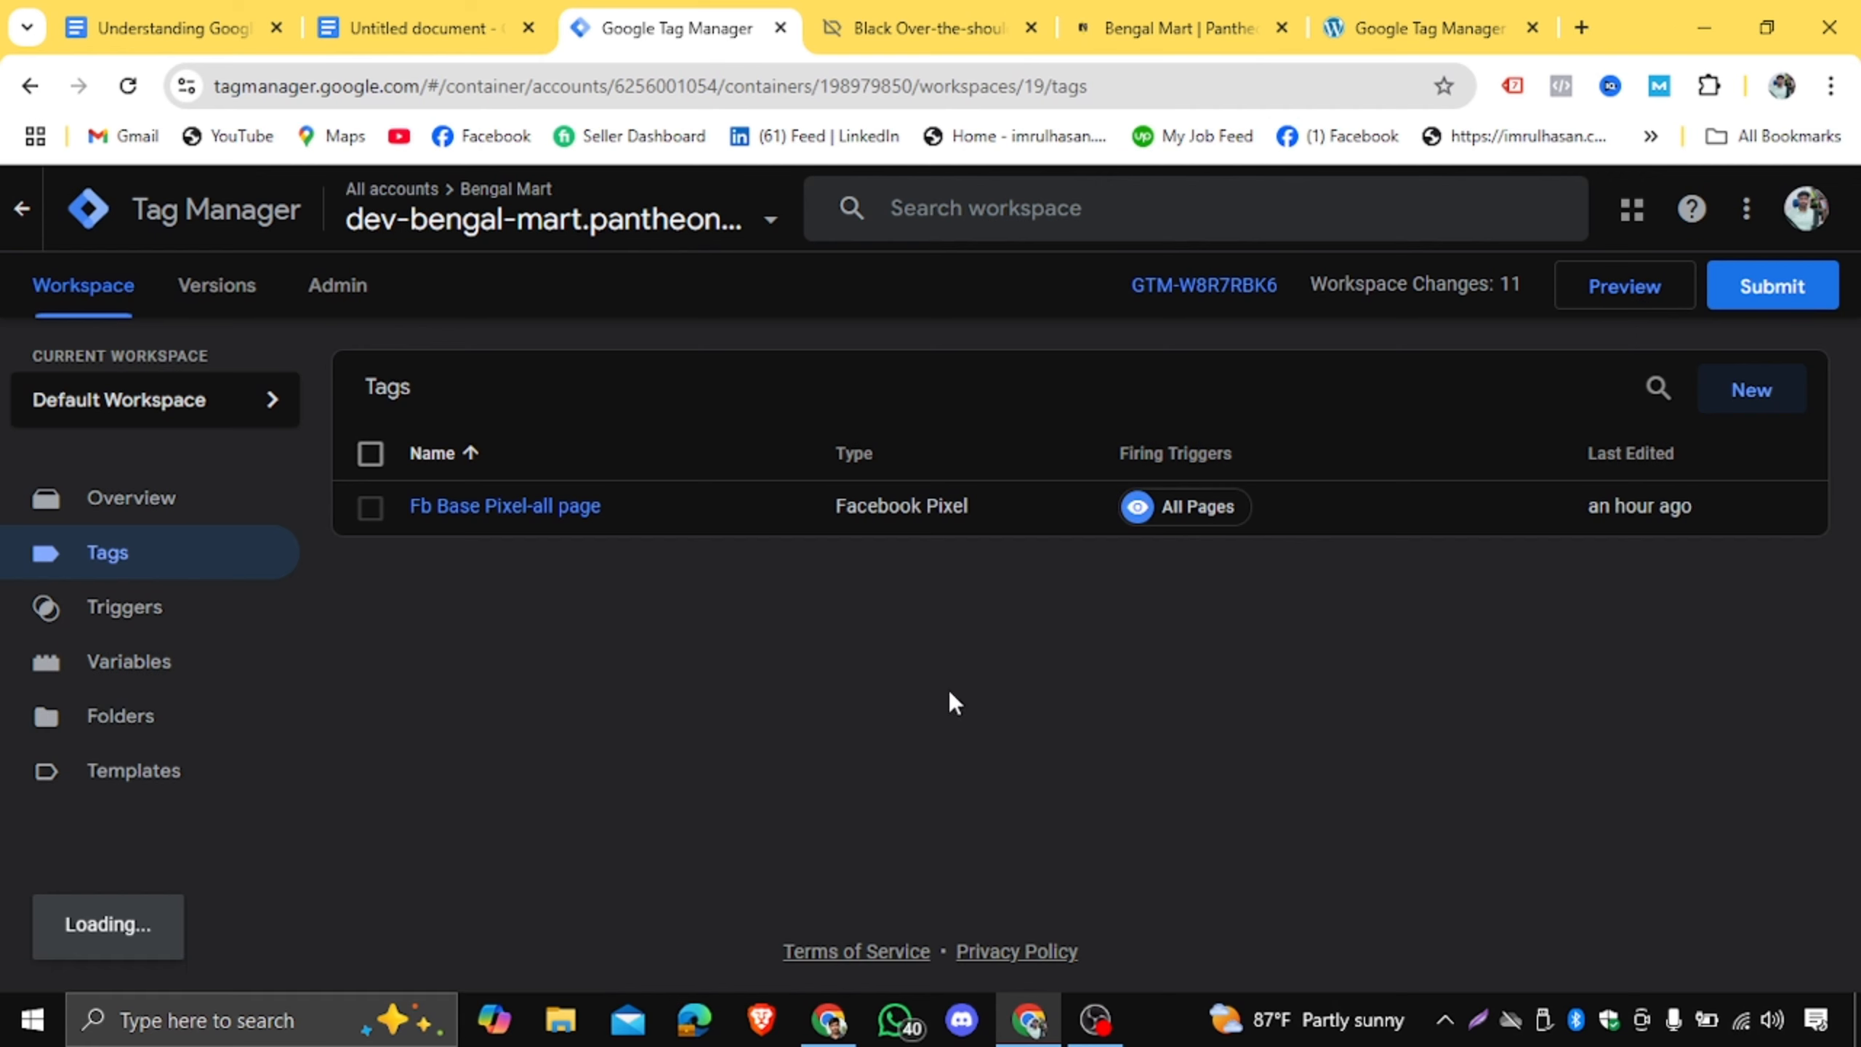
click(1766, 386)
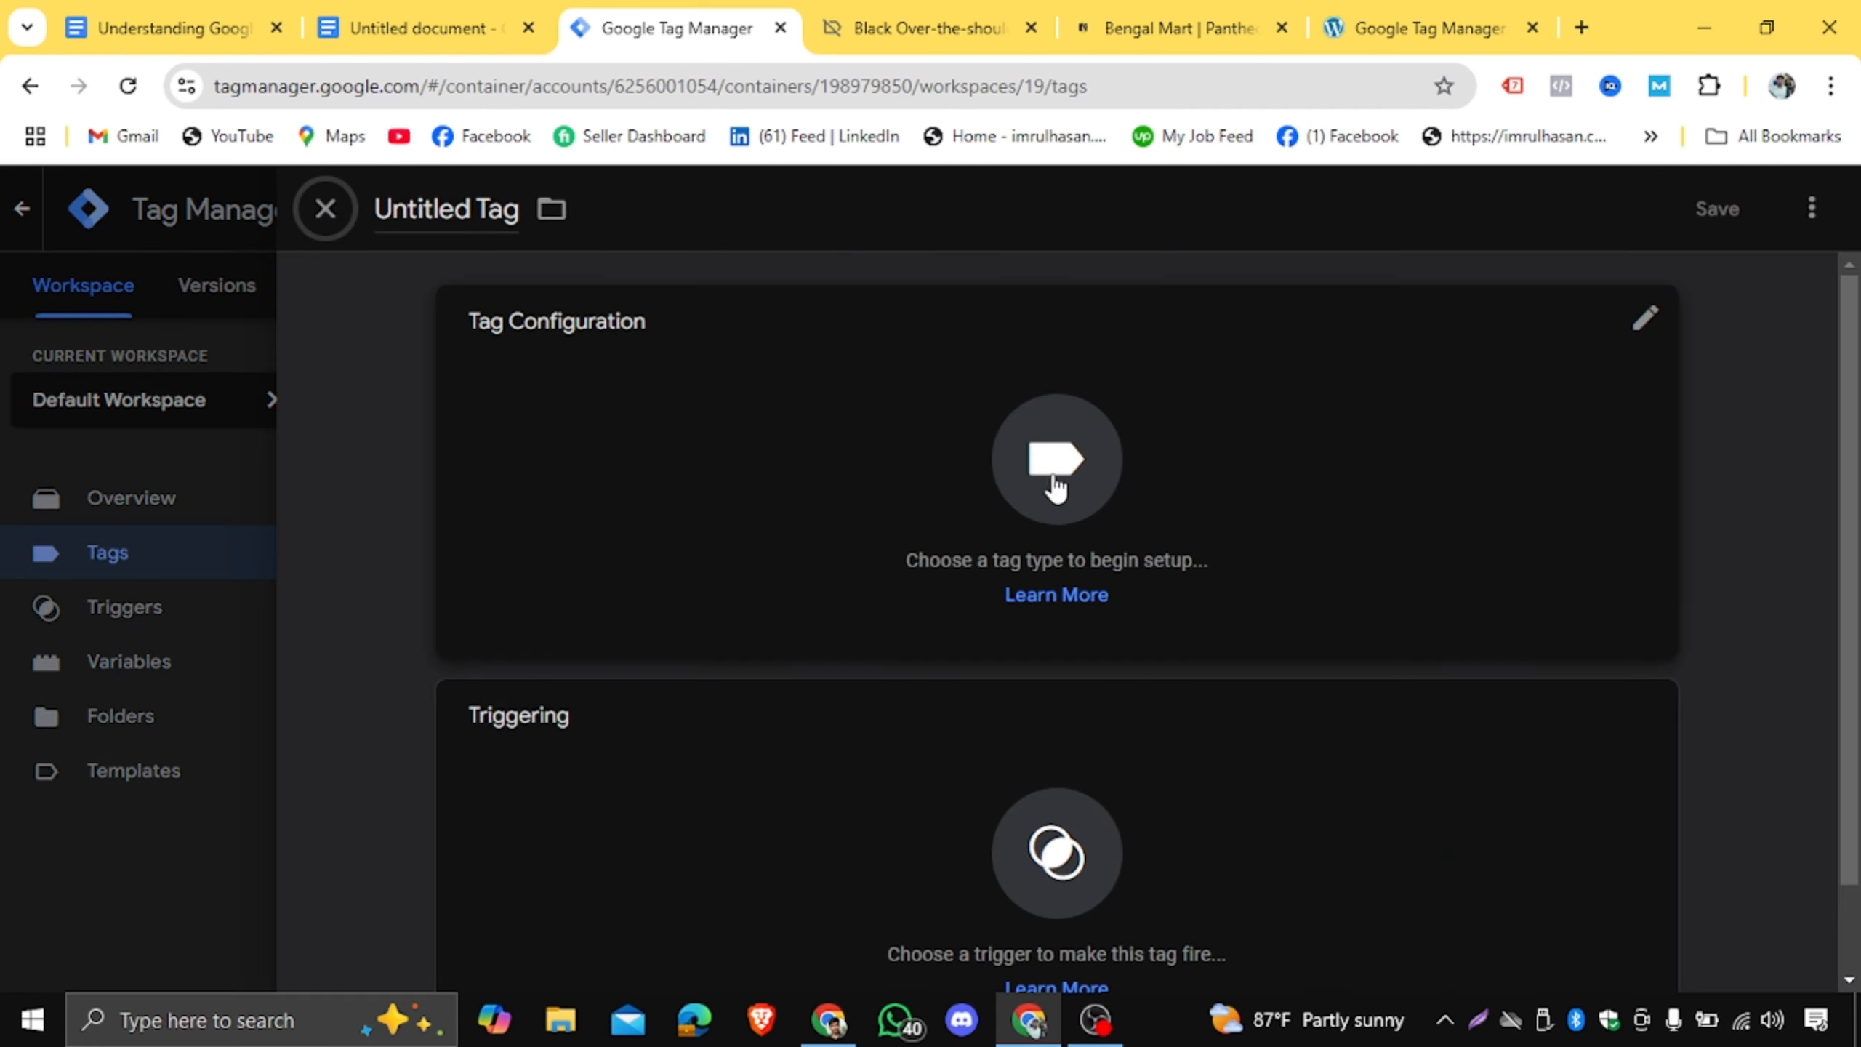
click(956, 501)
scroll(1364, 550, down, 3)
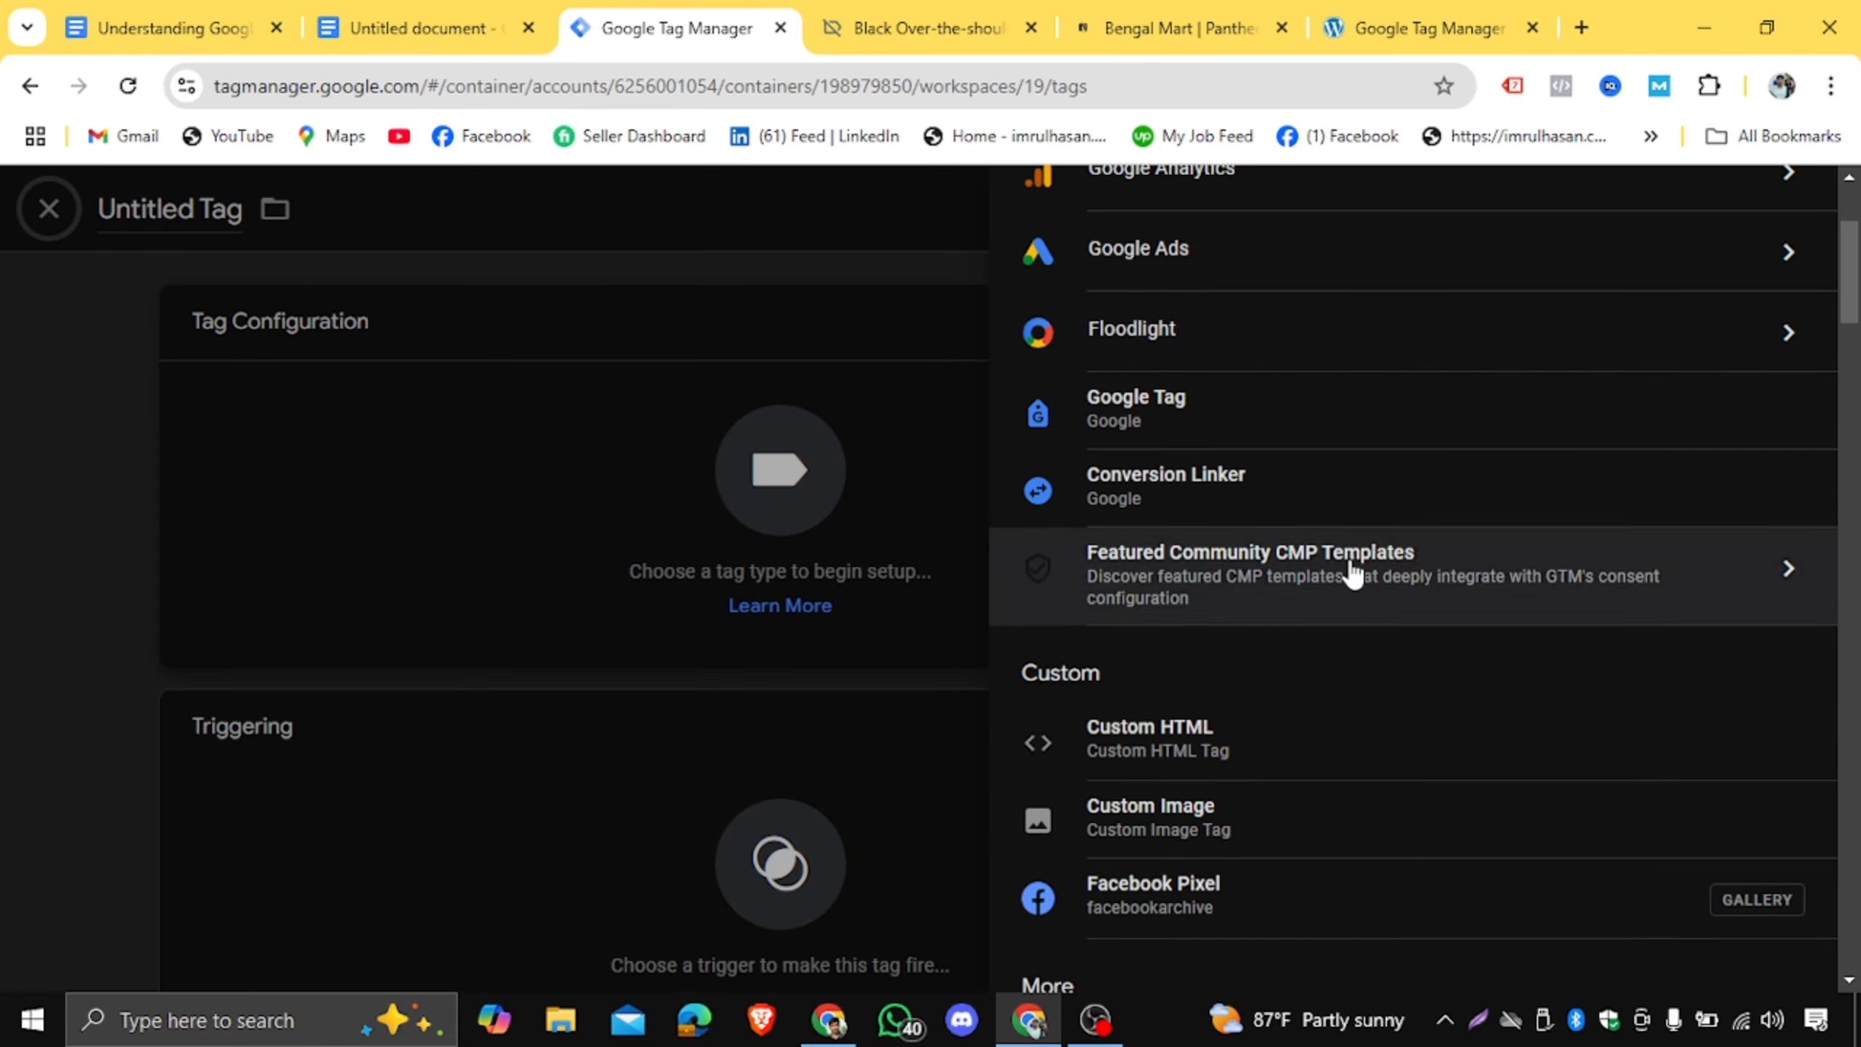
scroll(1352, 572, down, 14)
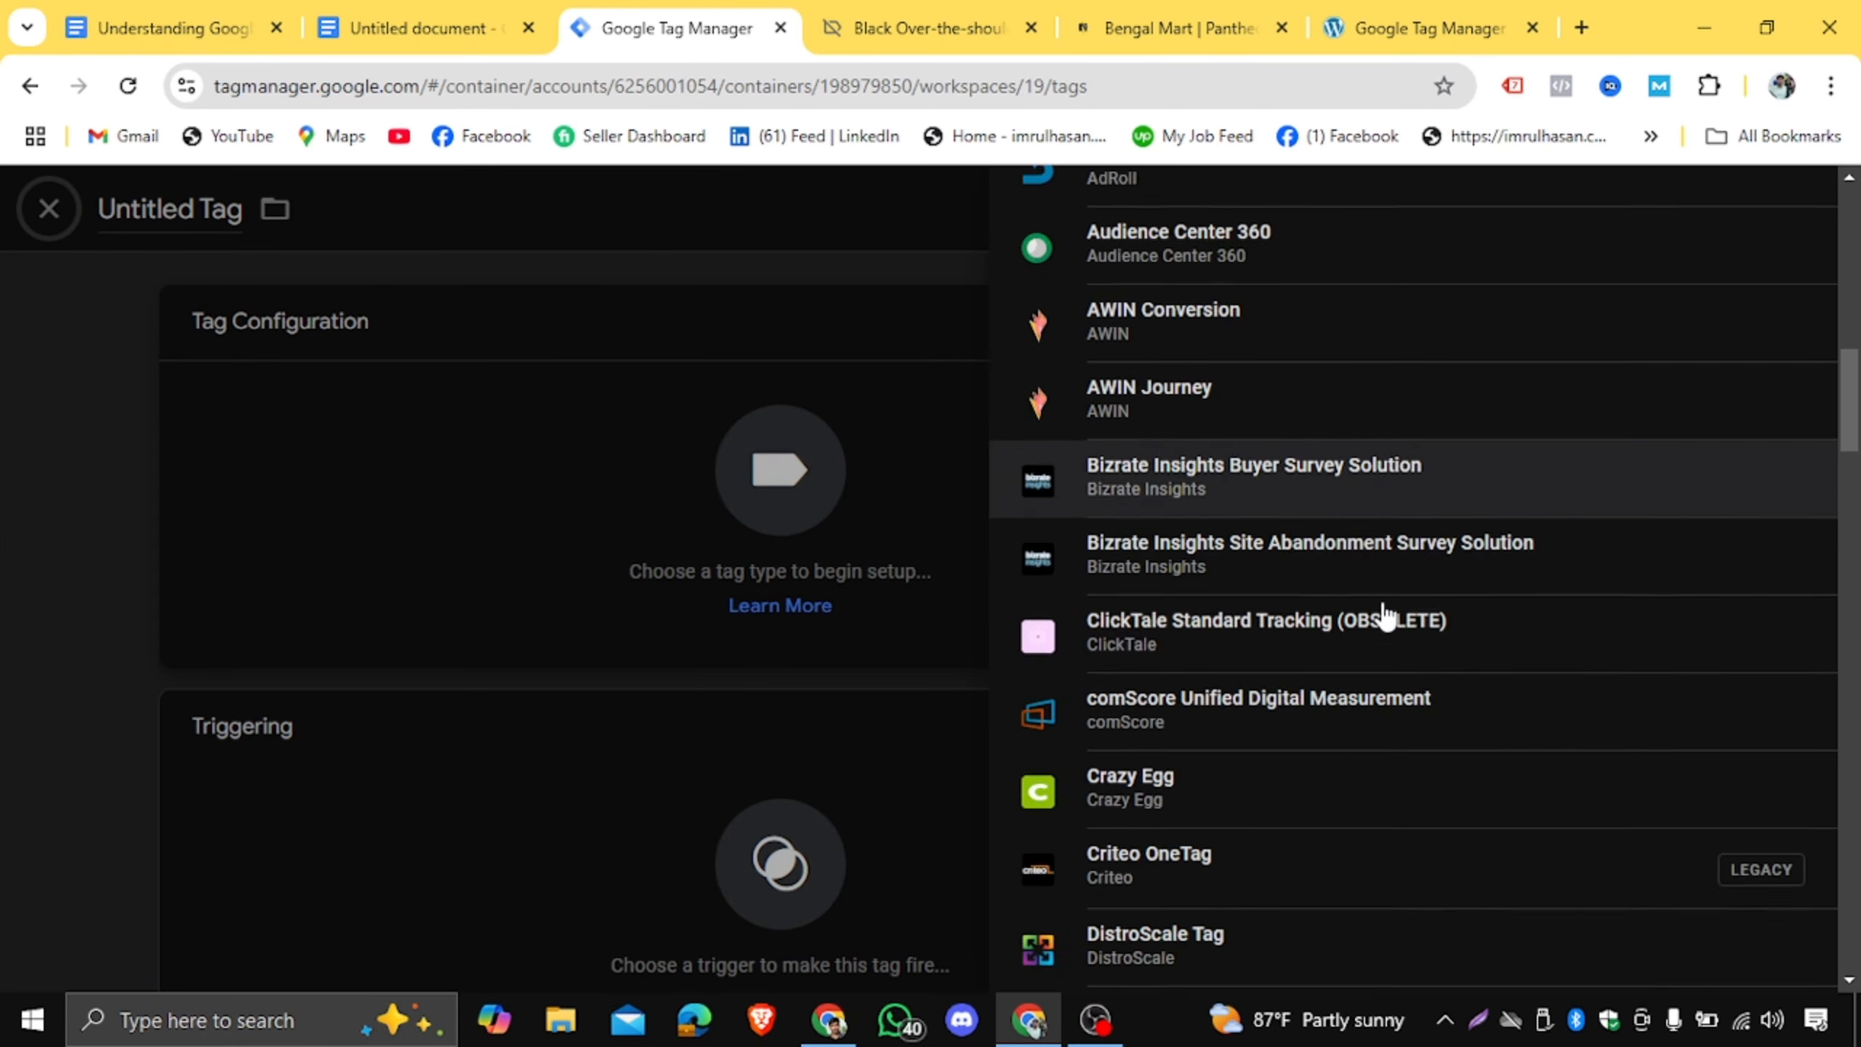
scroll(1385, 618, up, 14)
click(1135, 632)
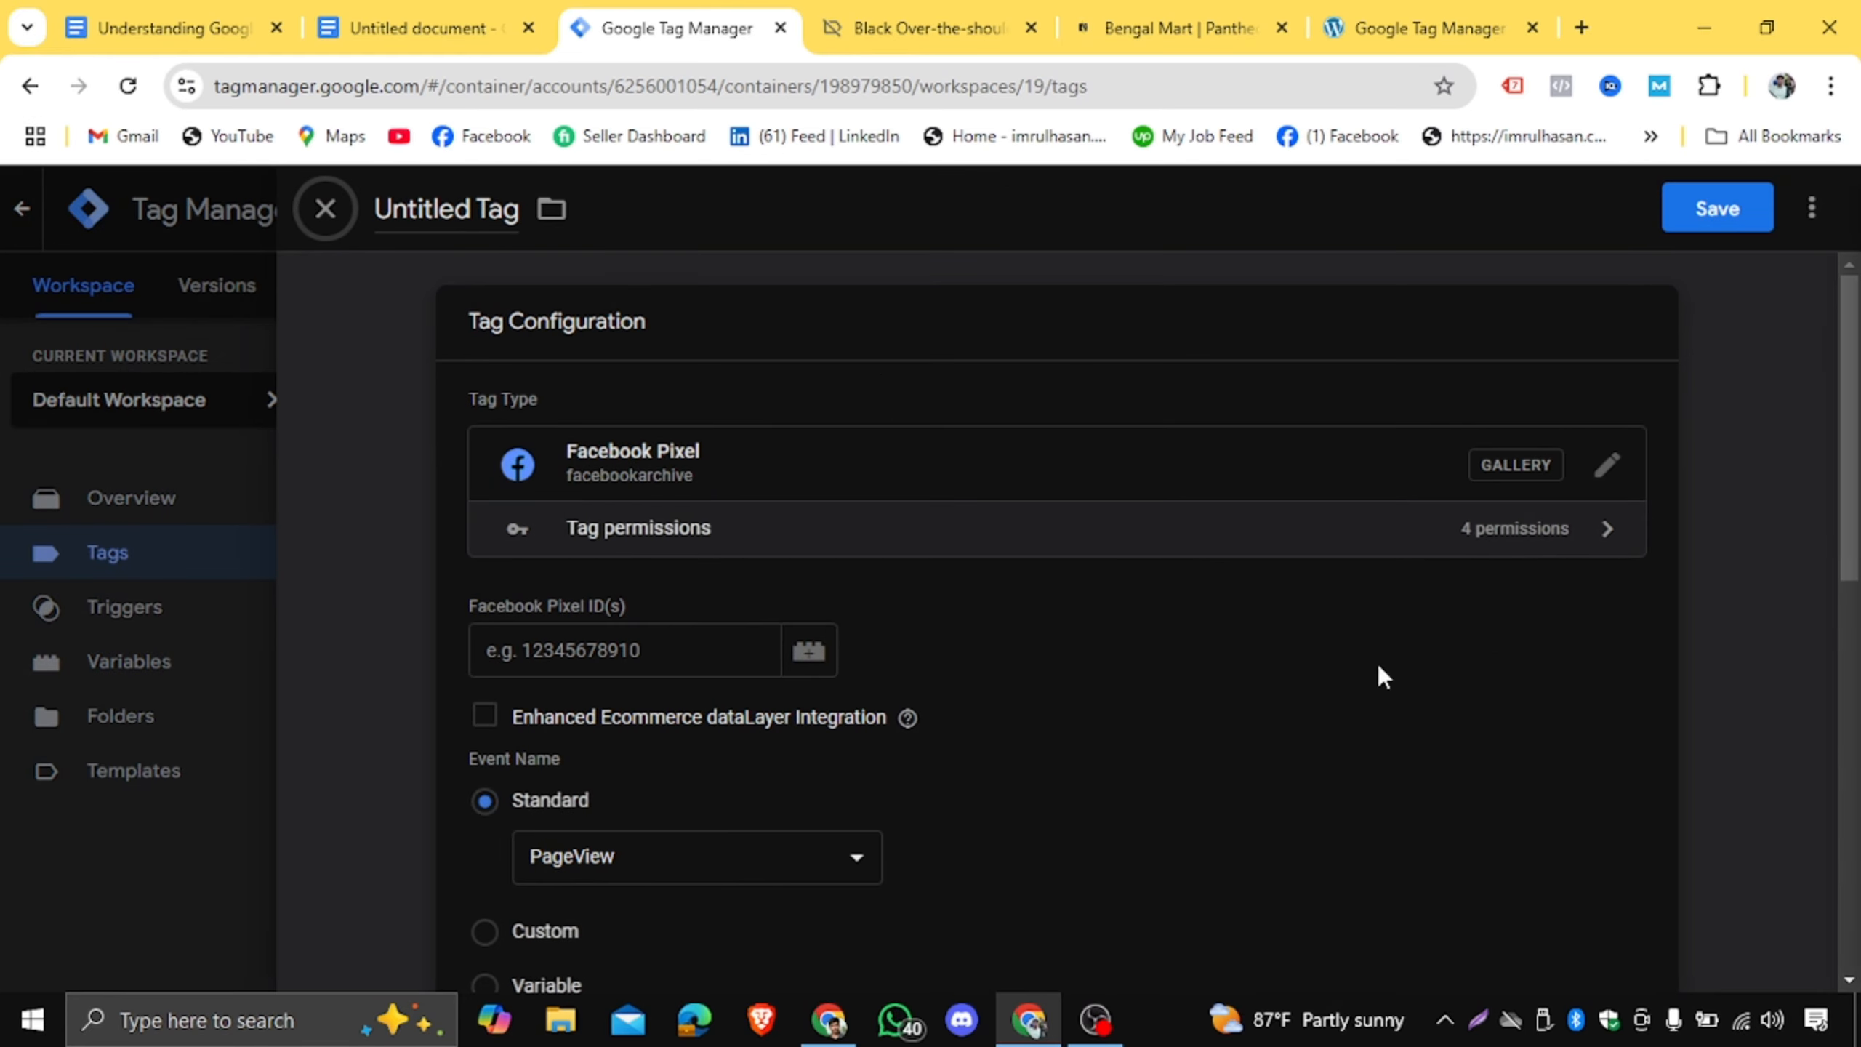
Set the tag's Facebook Pixel ID to the {{Facebook pixel}} Constant variable.
scroll(589, 658, down, 1)
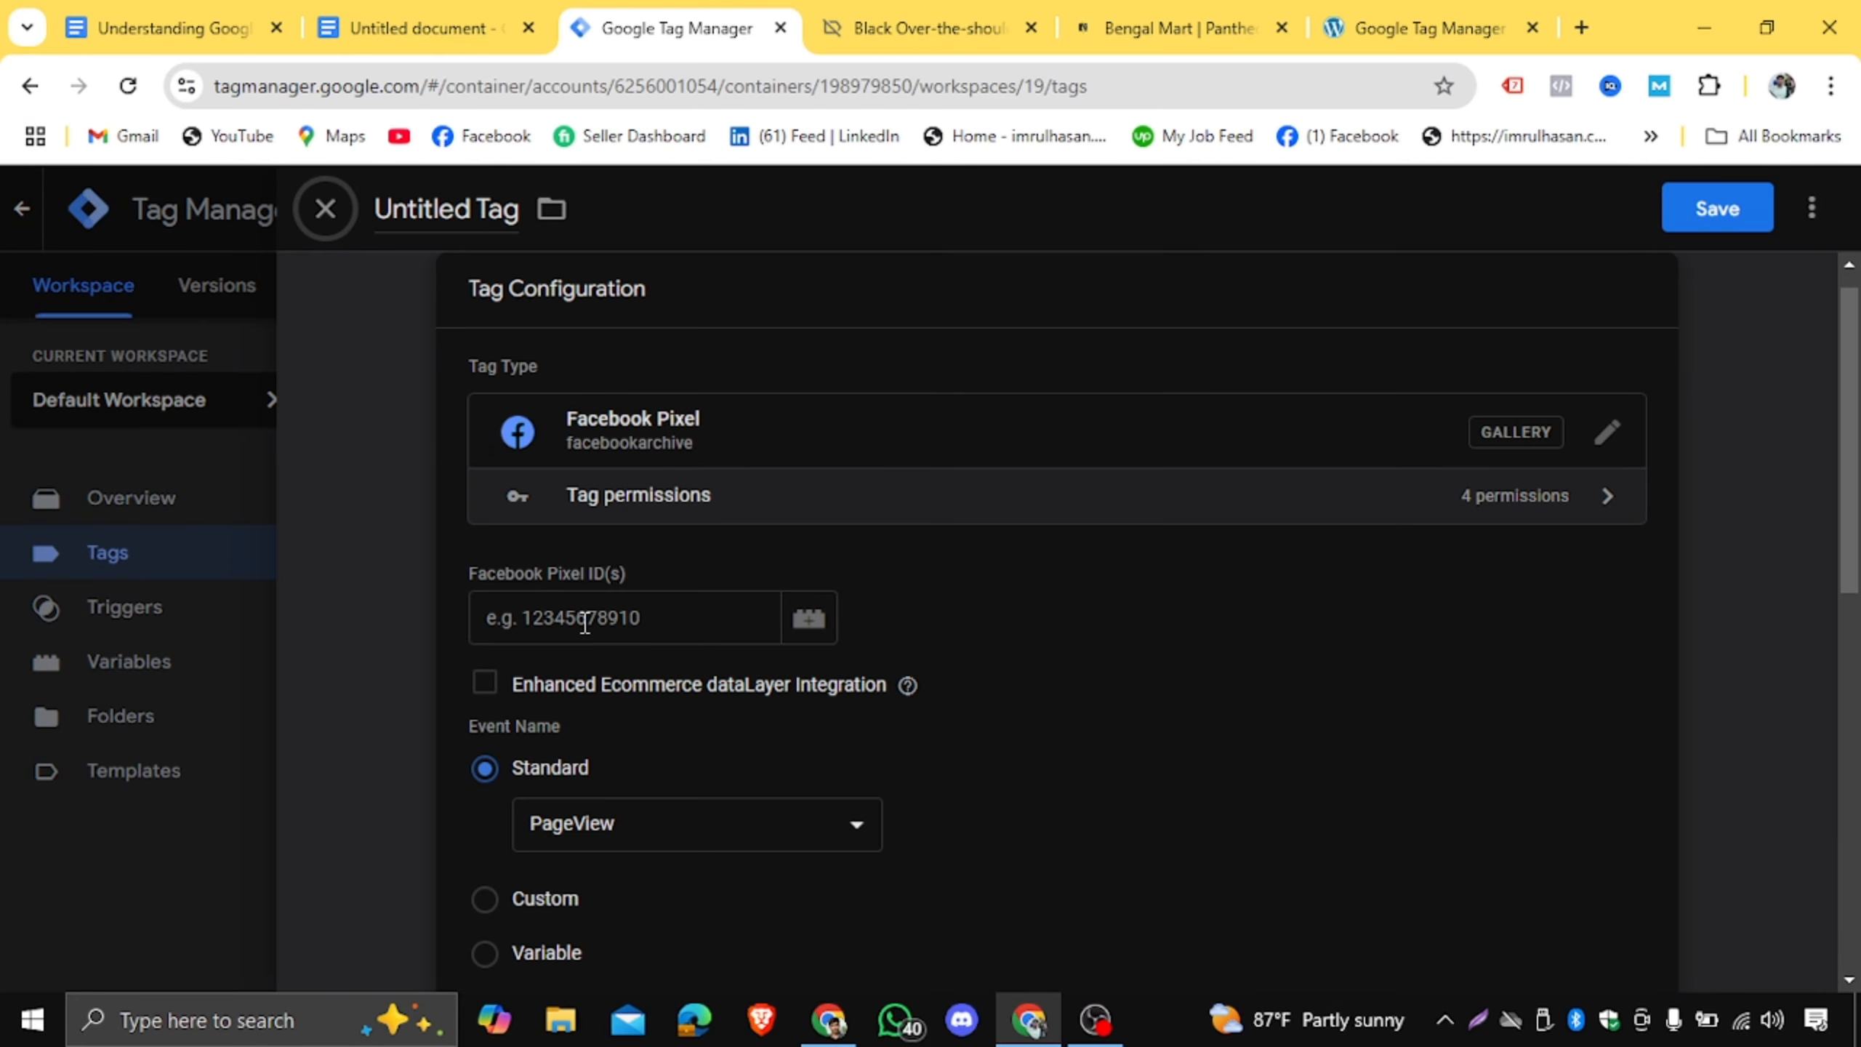
click(585, 621)
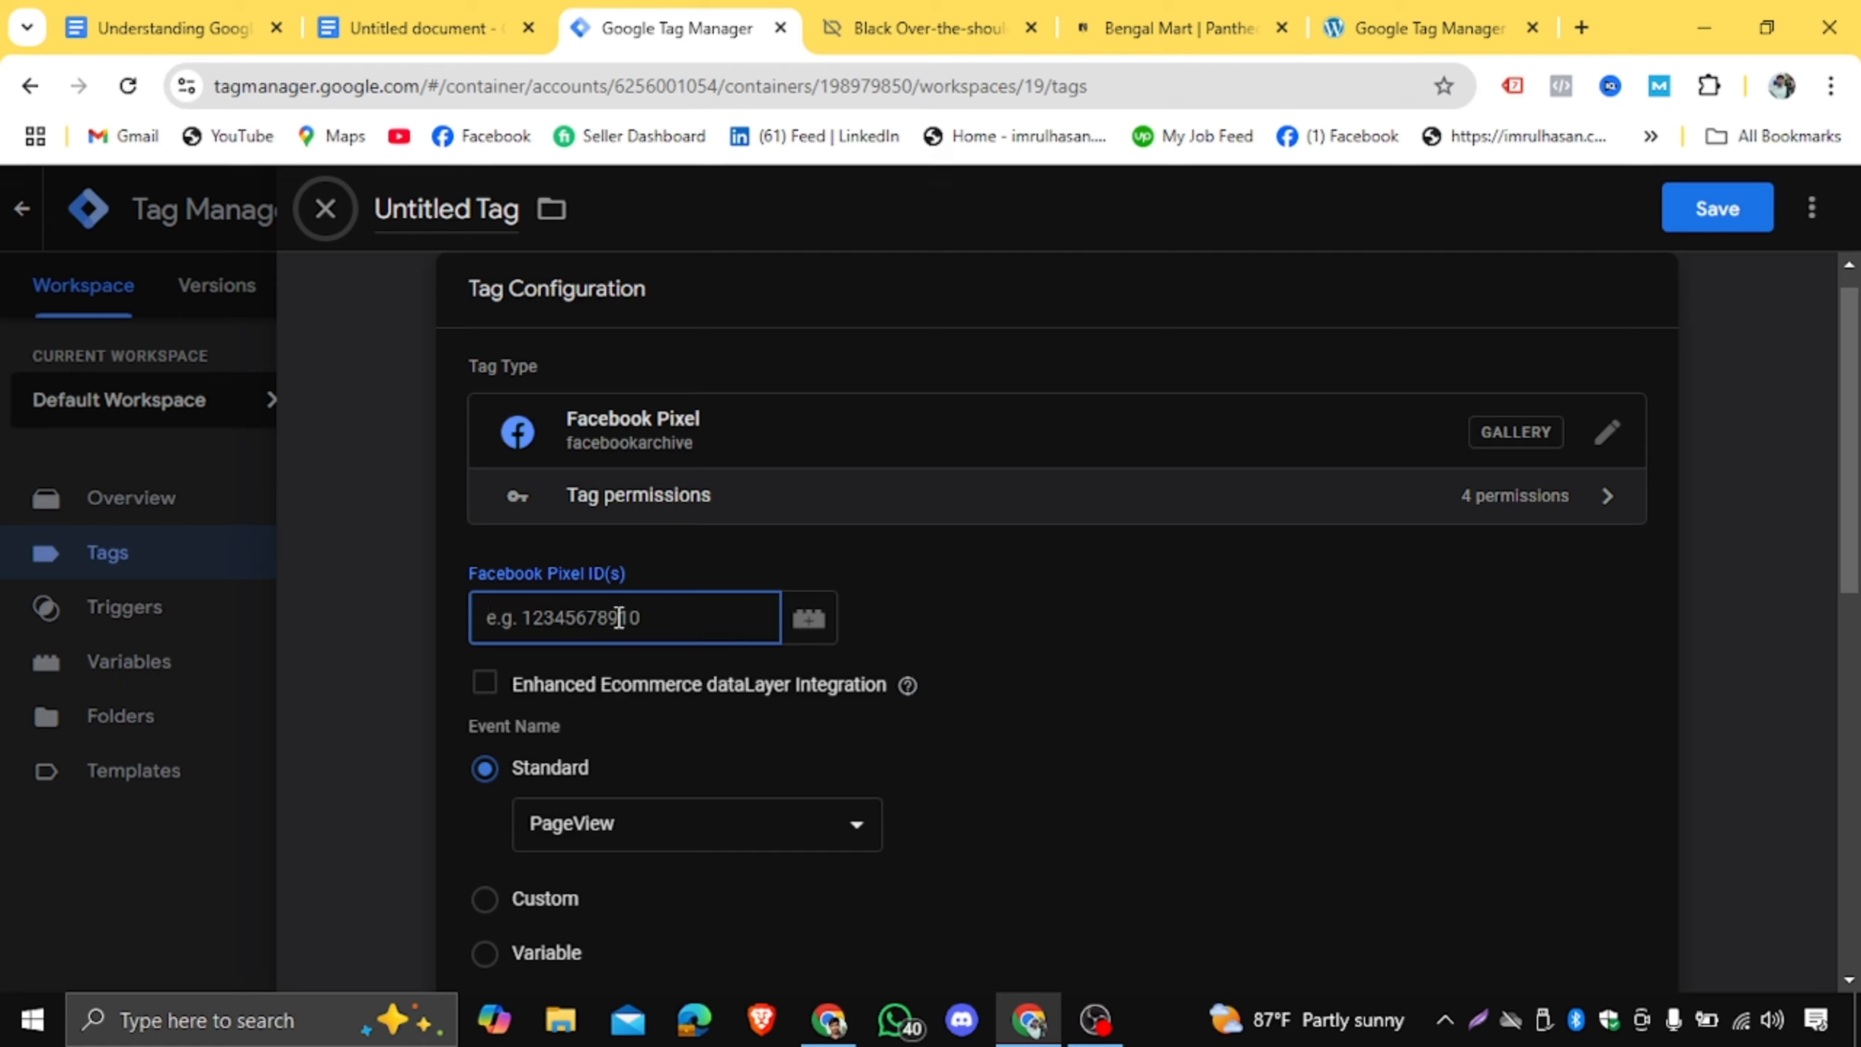
text({{)
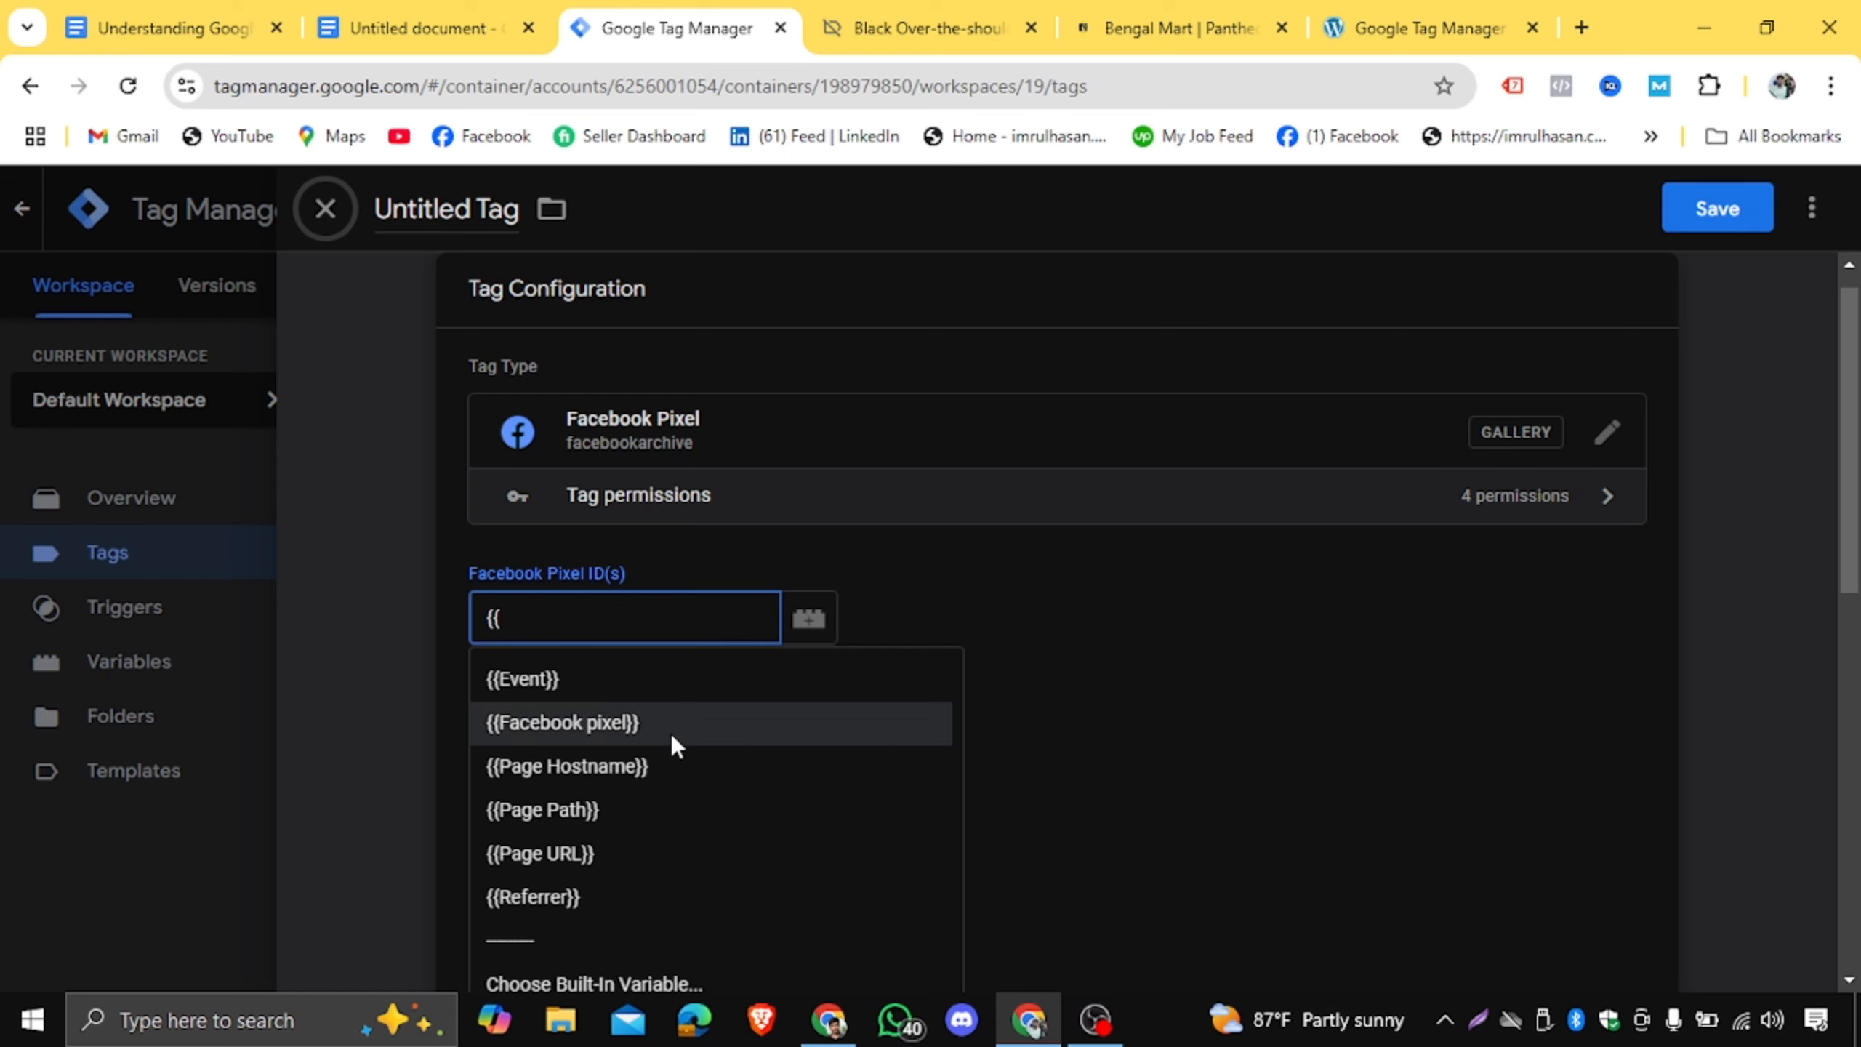
key(BackSpace)
key(BackSpace)
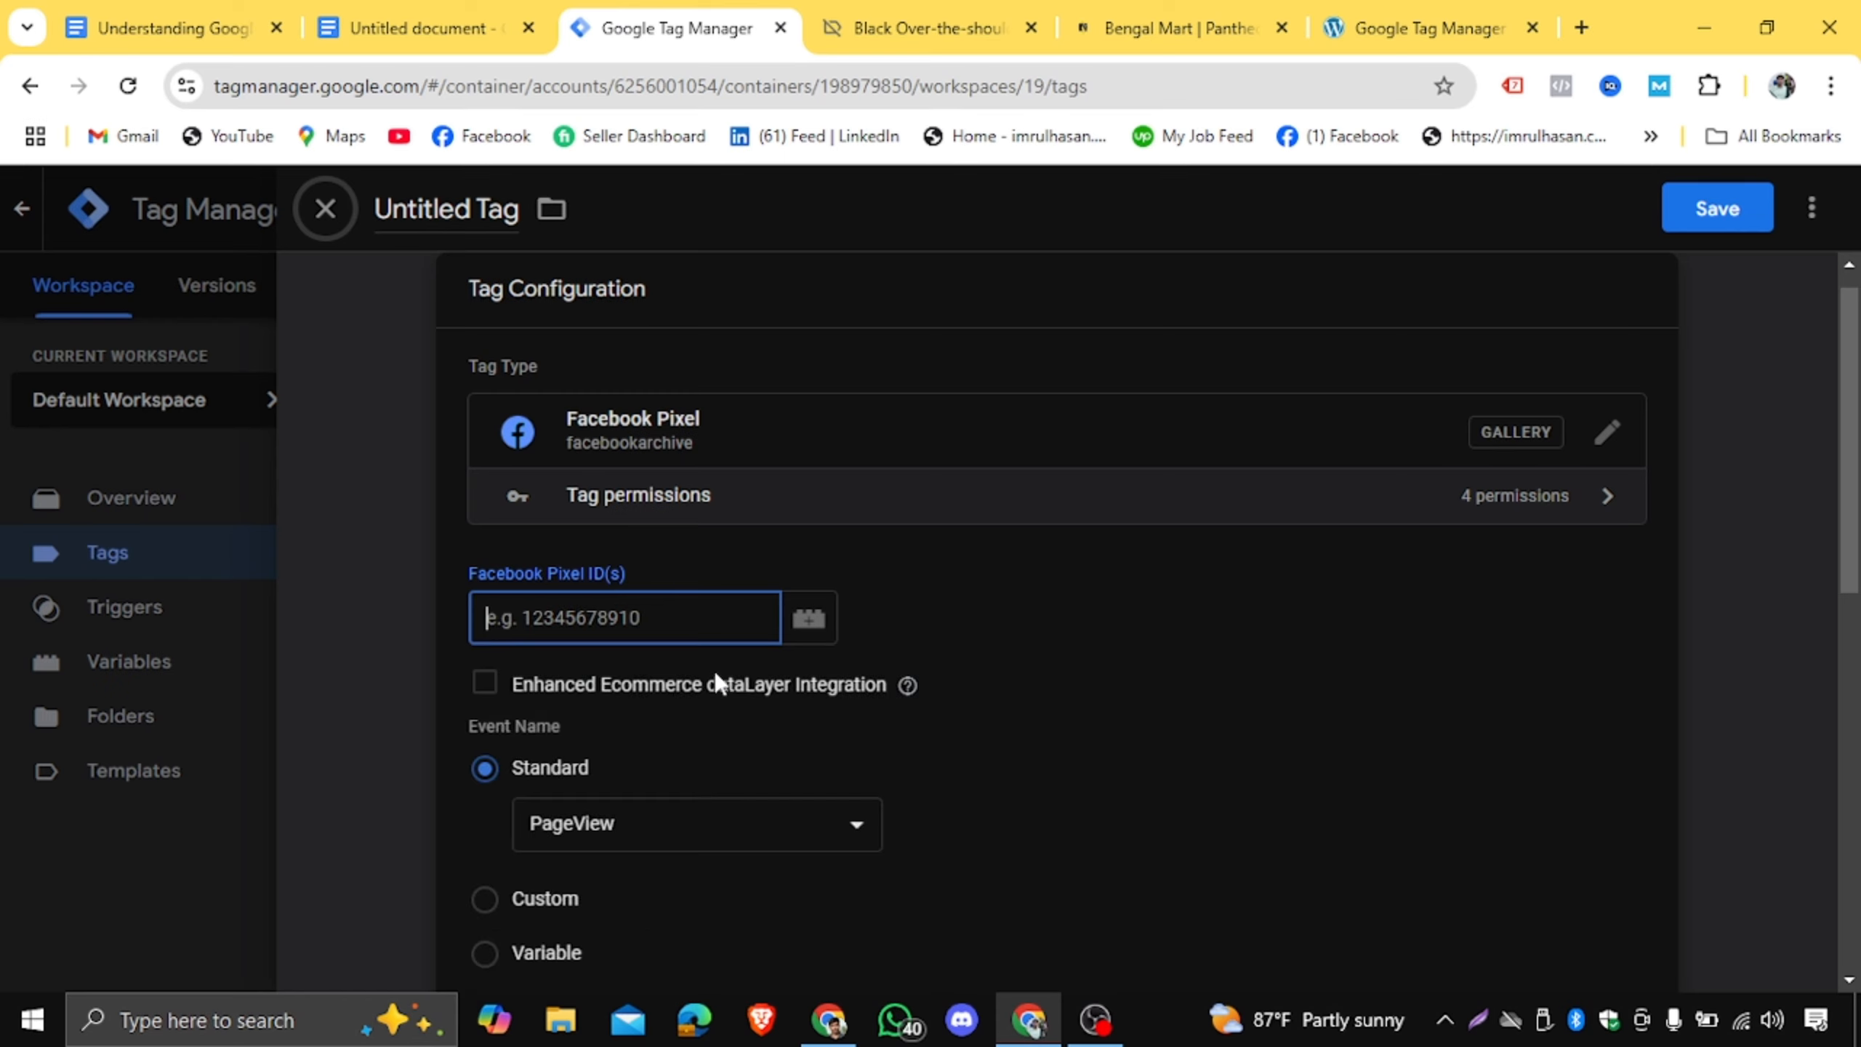
click(813, 620)
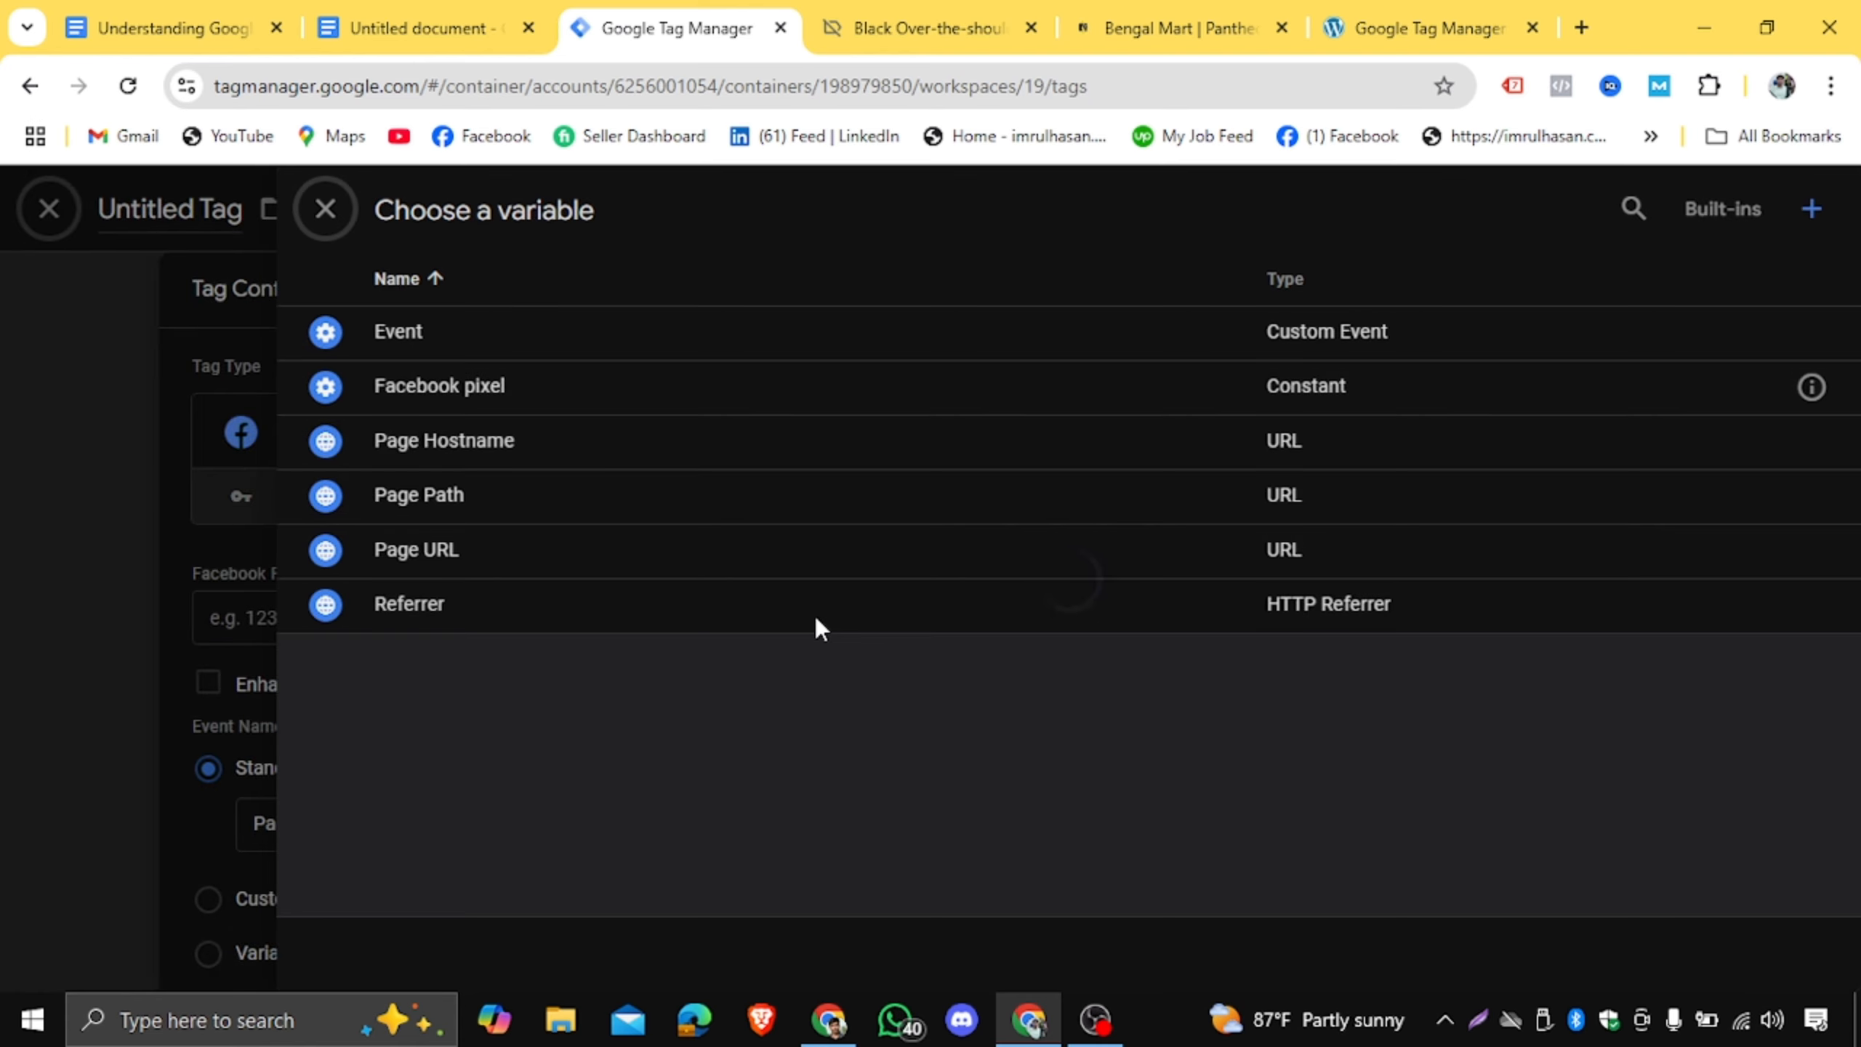
click(506, 387)
Review the Black Over-the-shoulder Handbag product page on the Bengal Mart site and set the tag's standard event name to ViewContent.
scroll(1072, 620, down, 3)
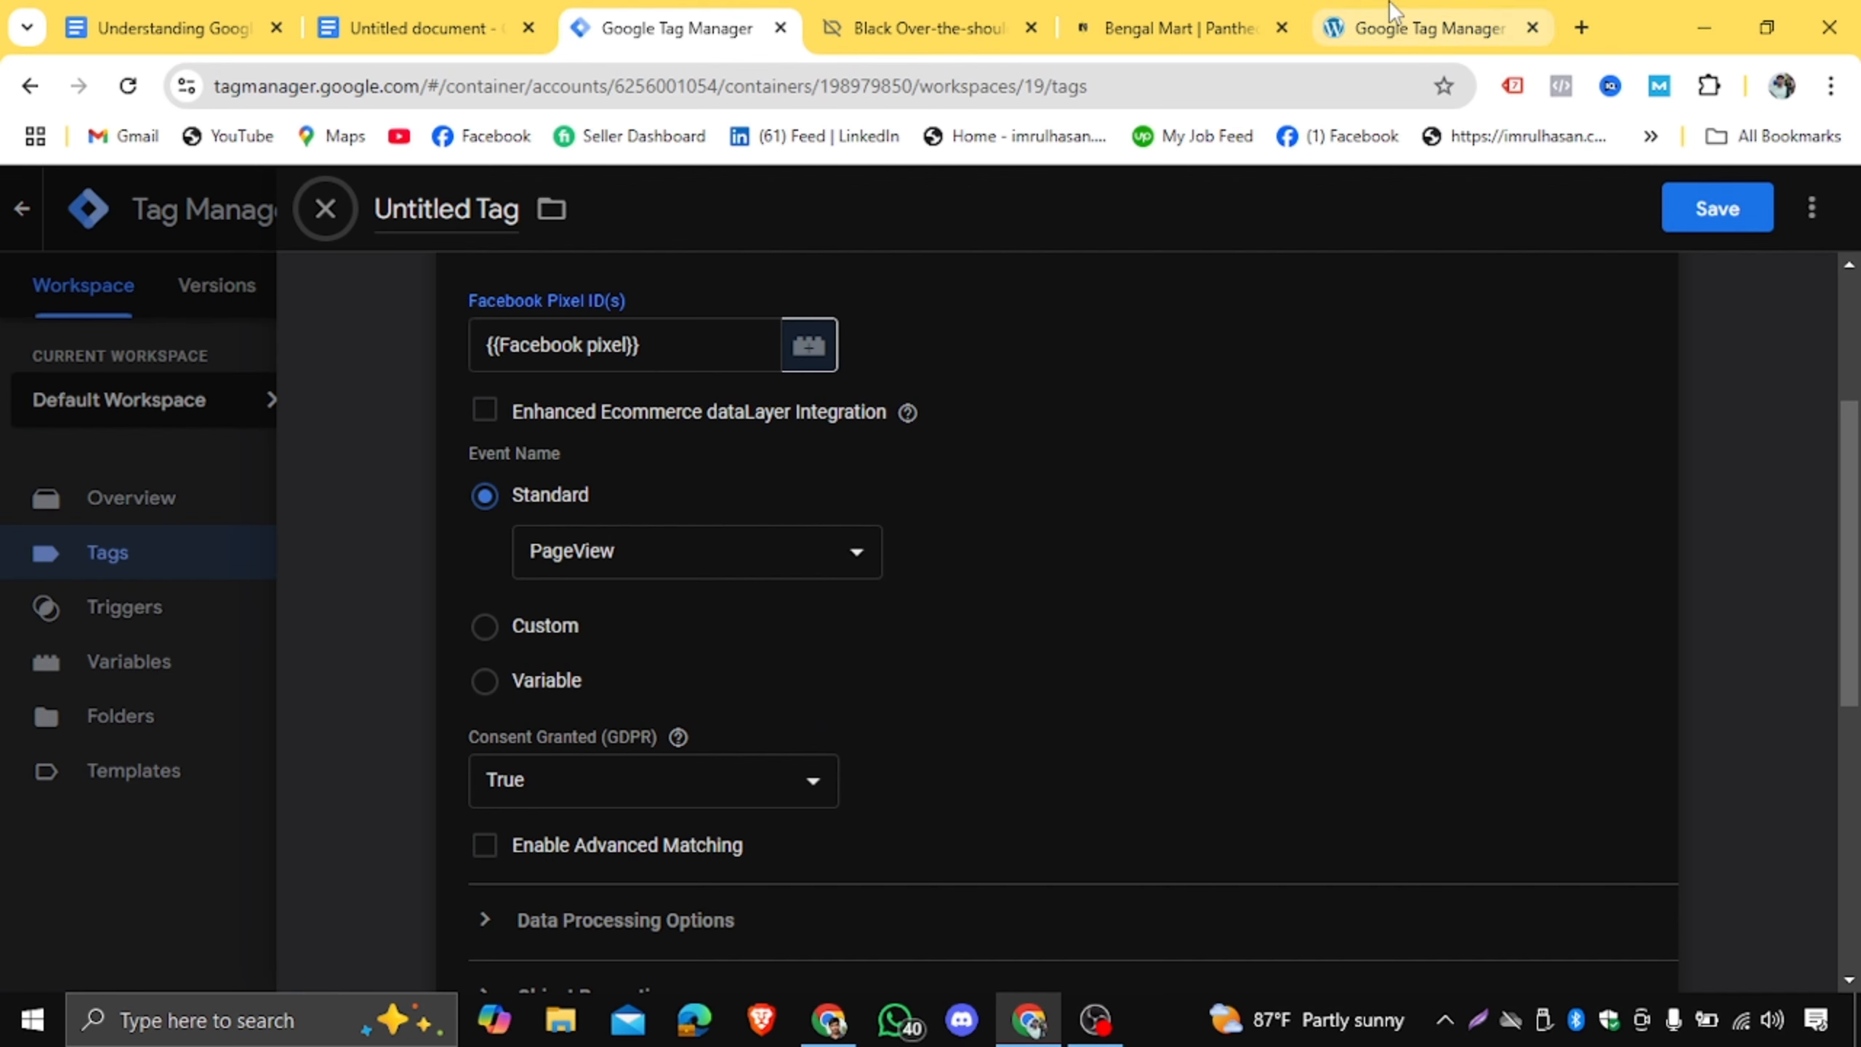
click(1396, 25)
click(1149, 15)
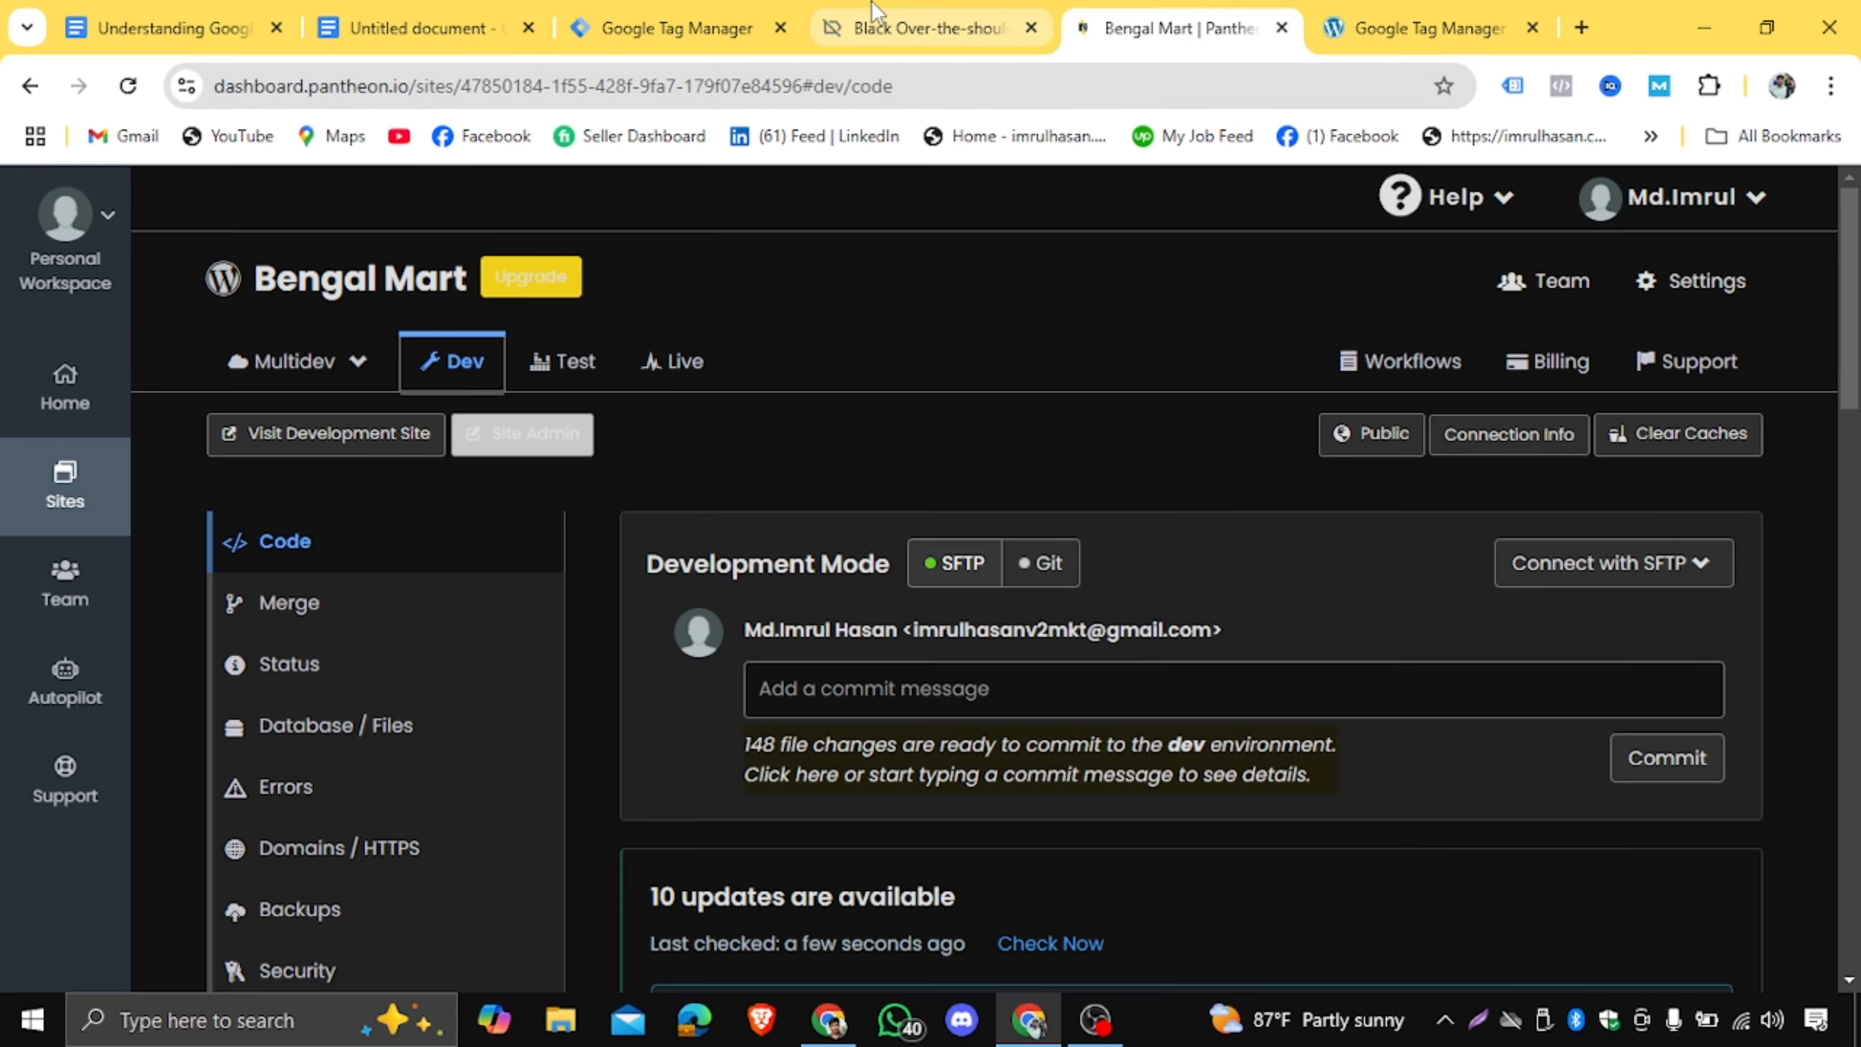
click(983, 22)
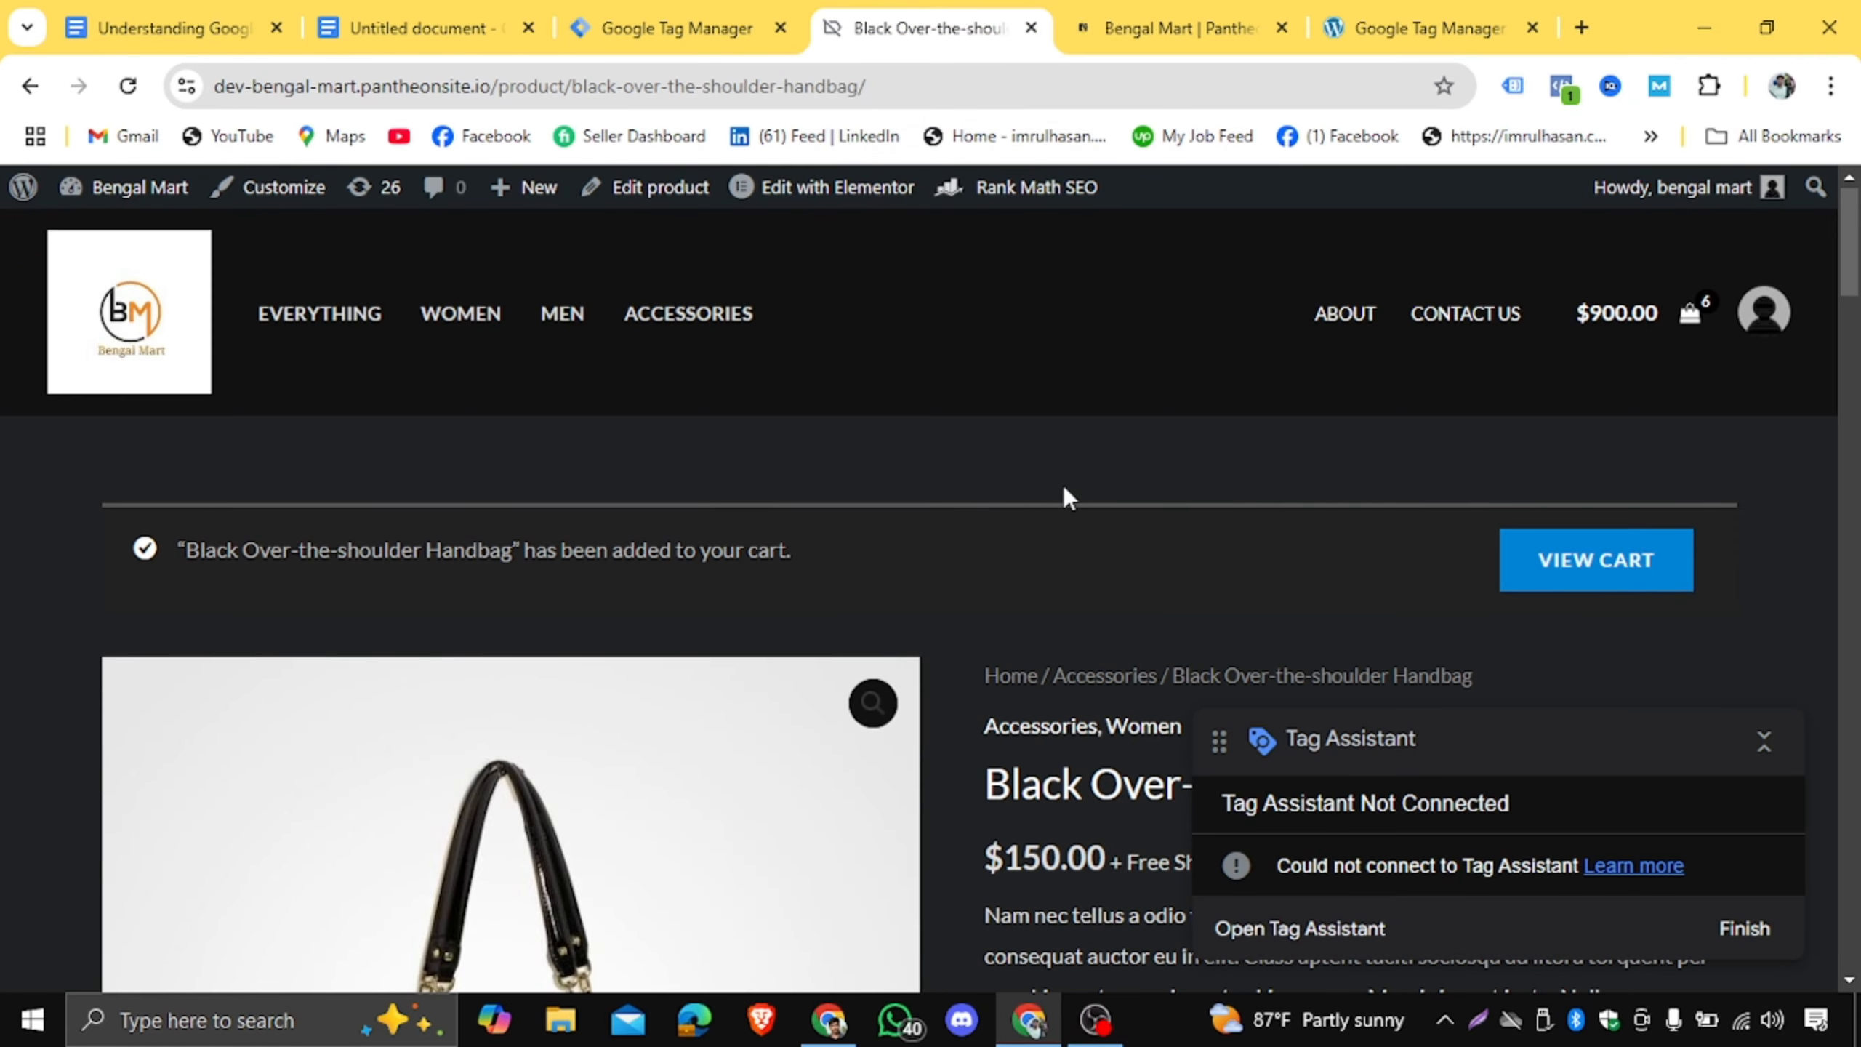
scroll(1063, 487, down, 2)
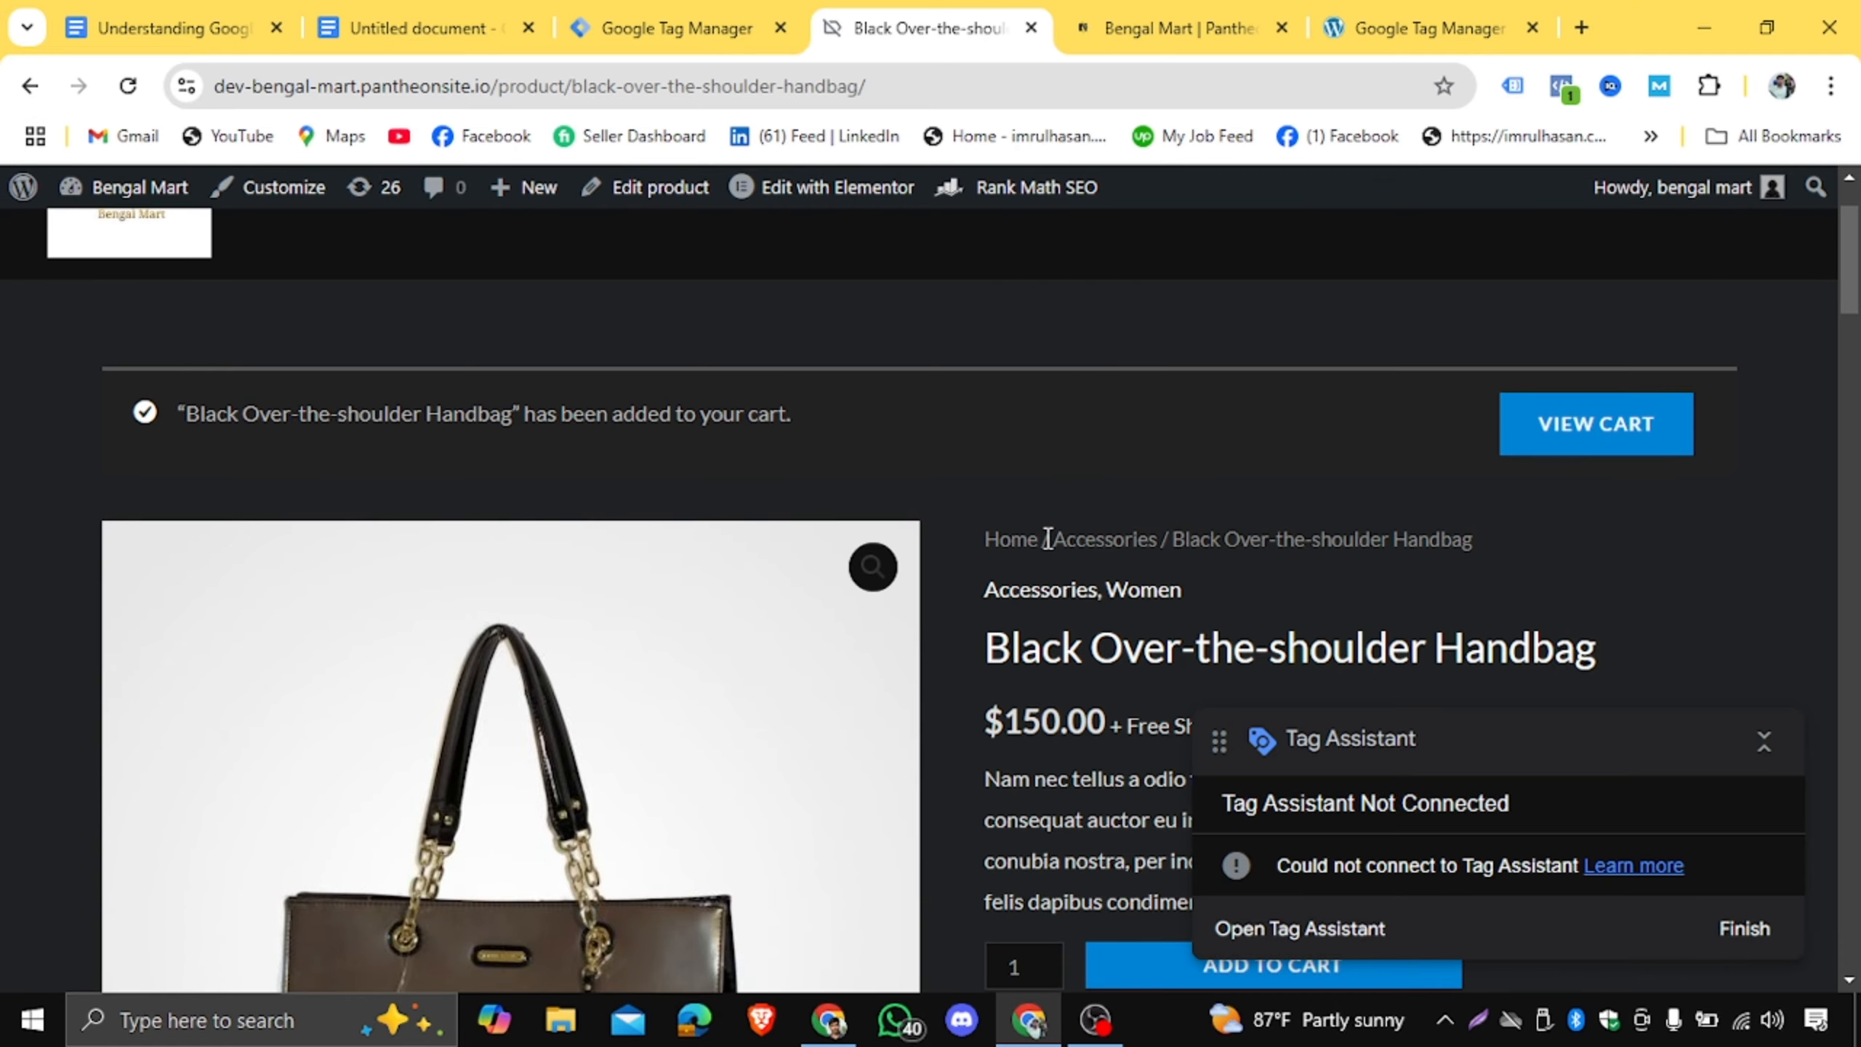
scroll(1048, 539, down, 3)
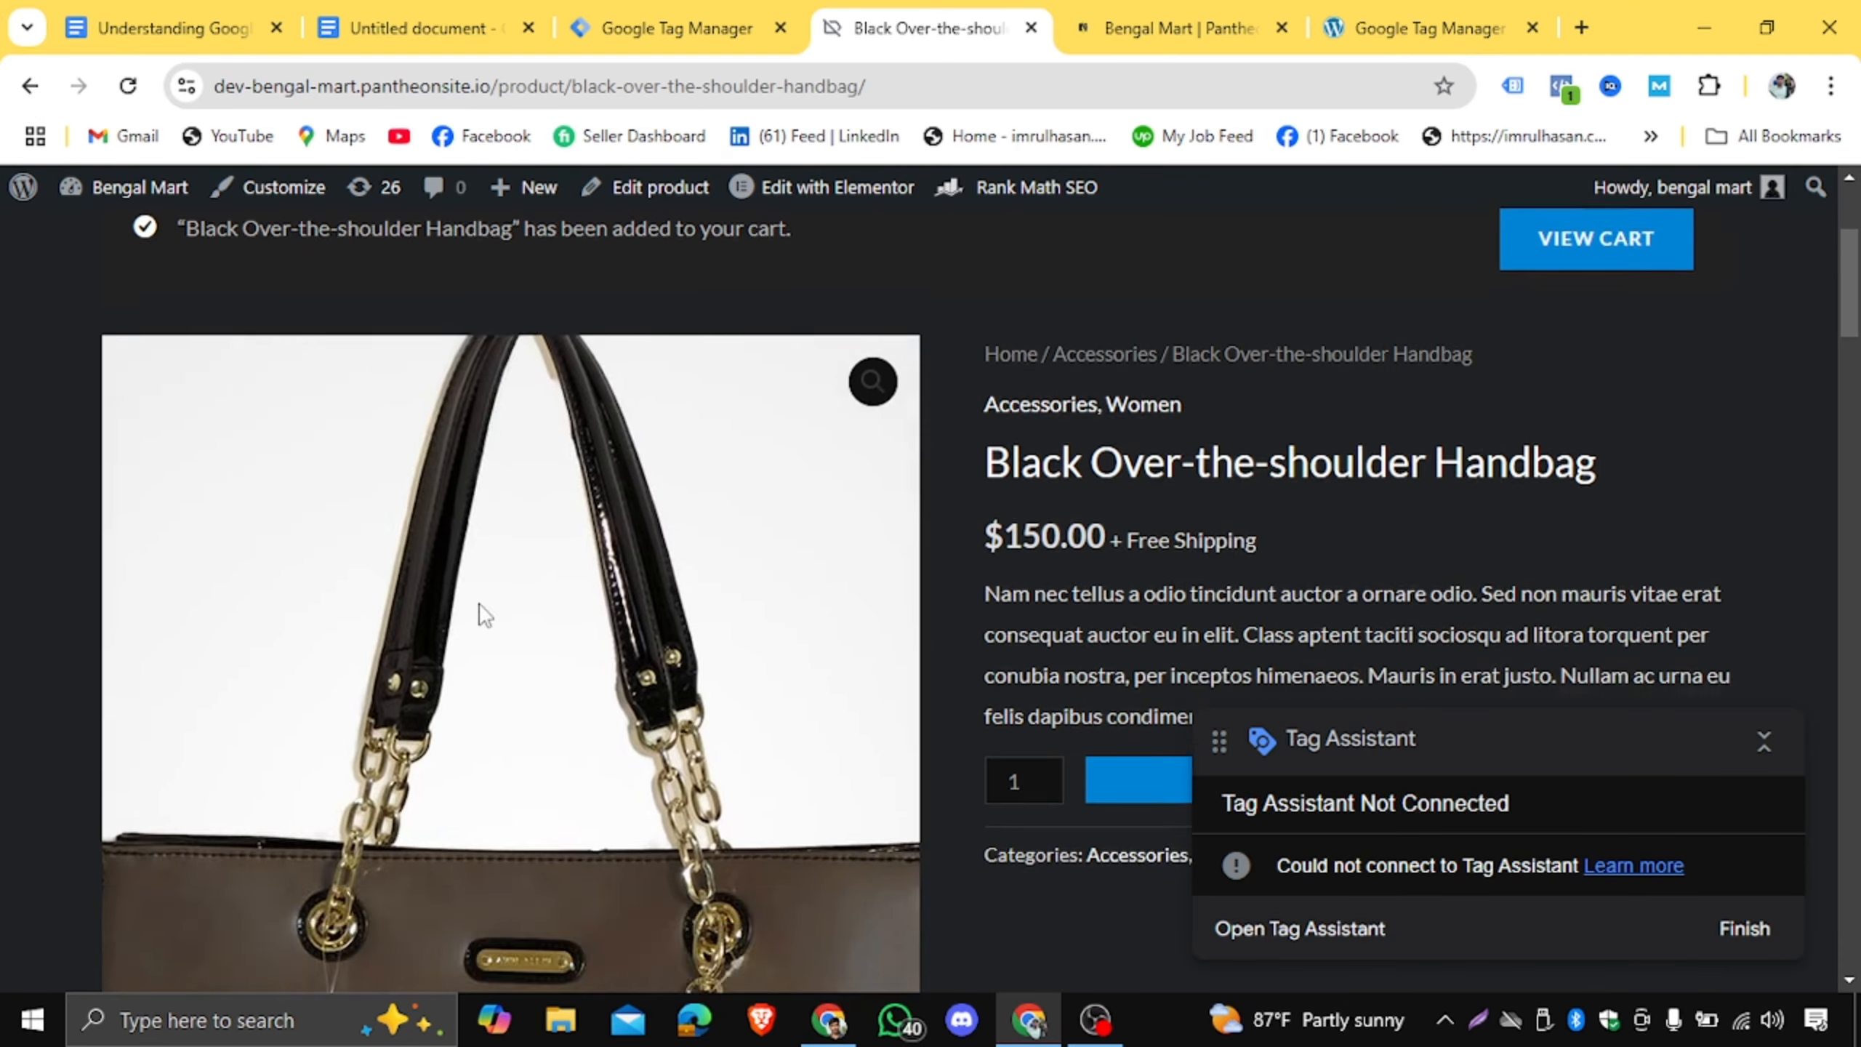
scroll(484, 614, down, 1)
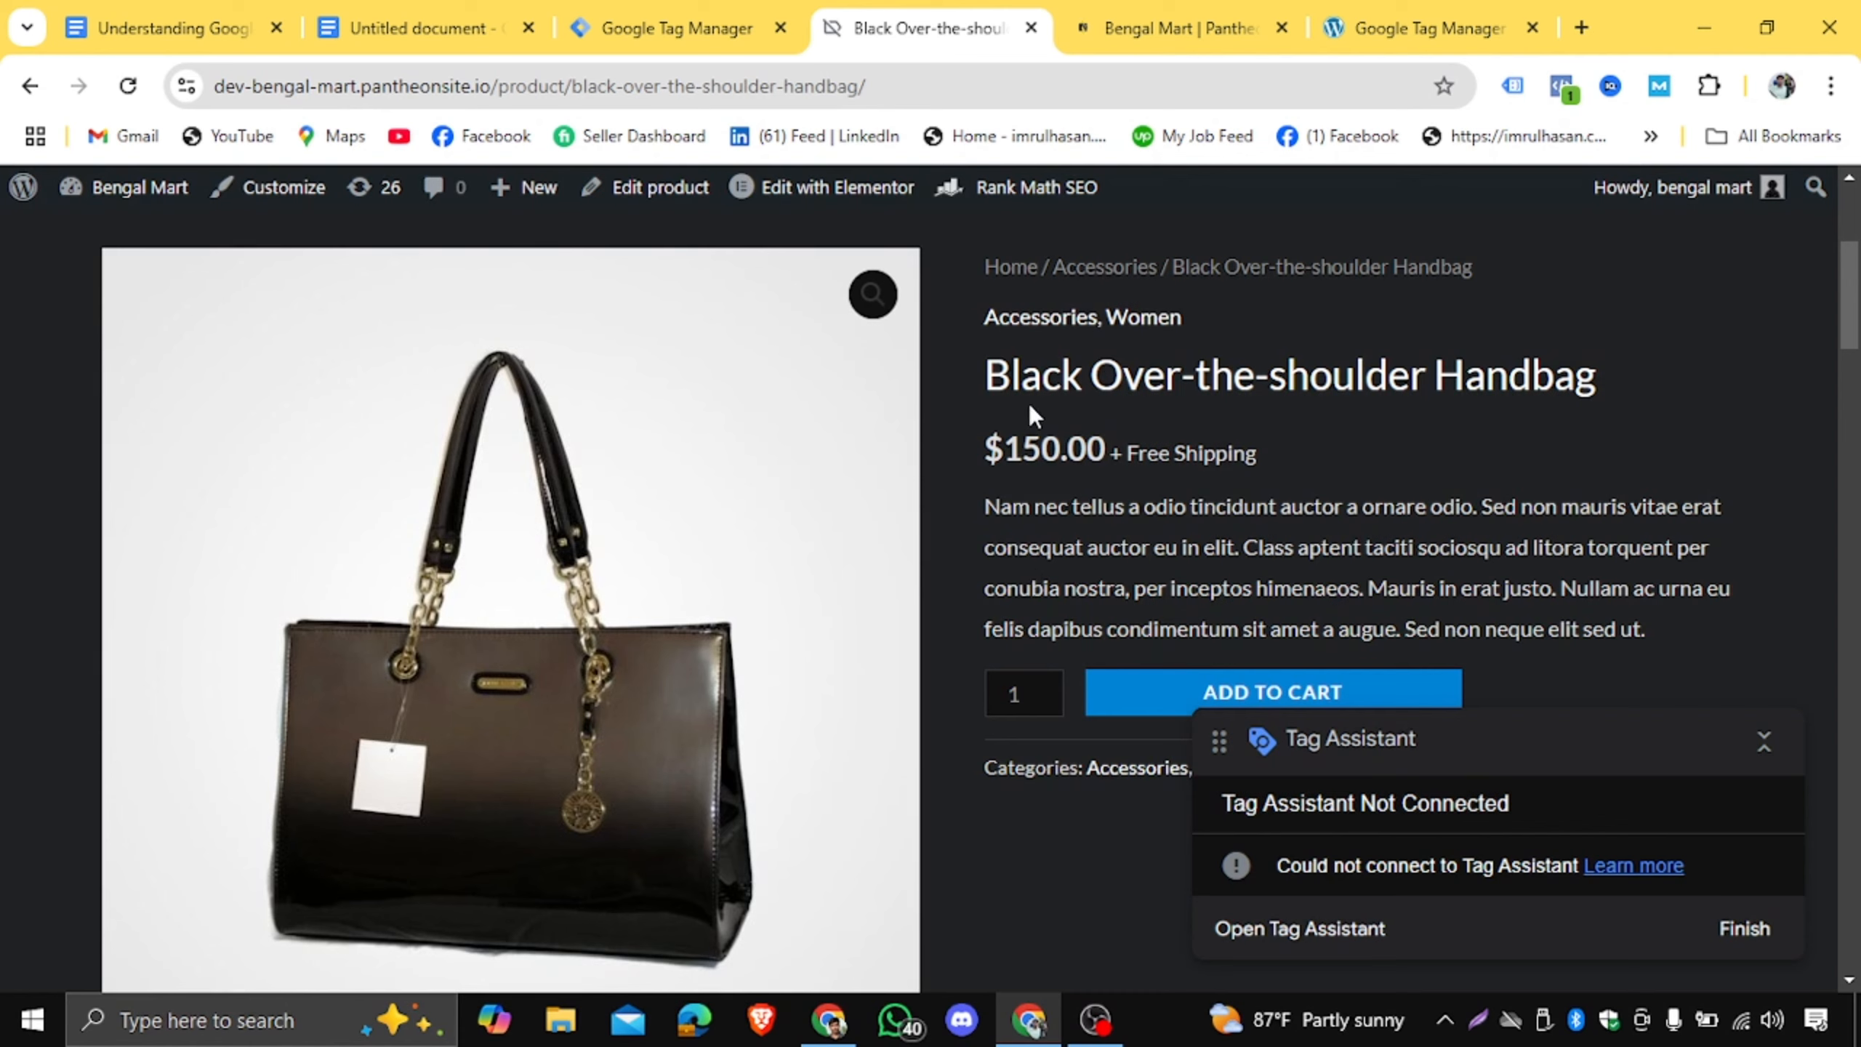
click(678, 27)
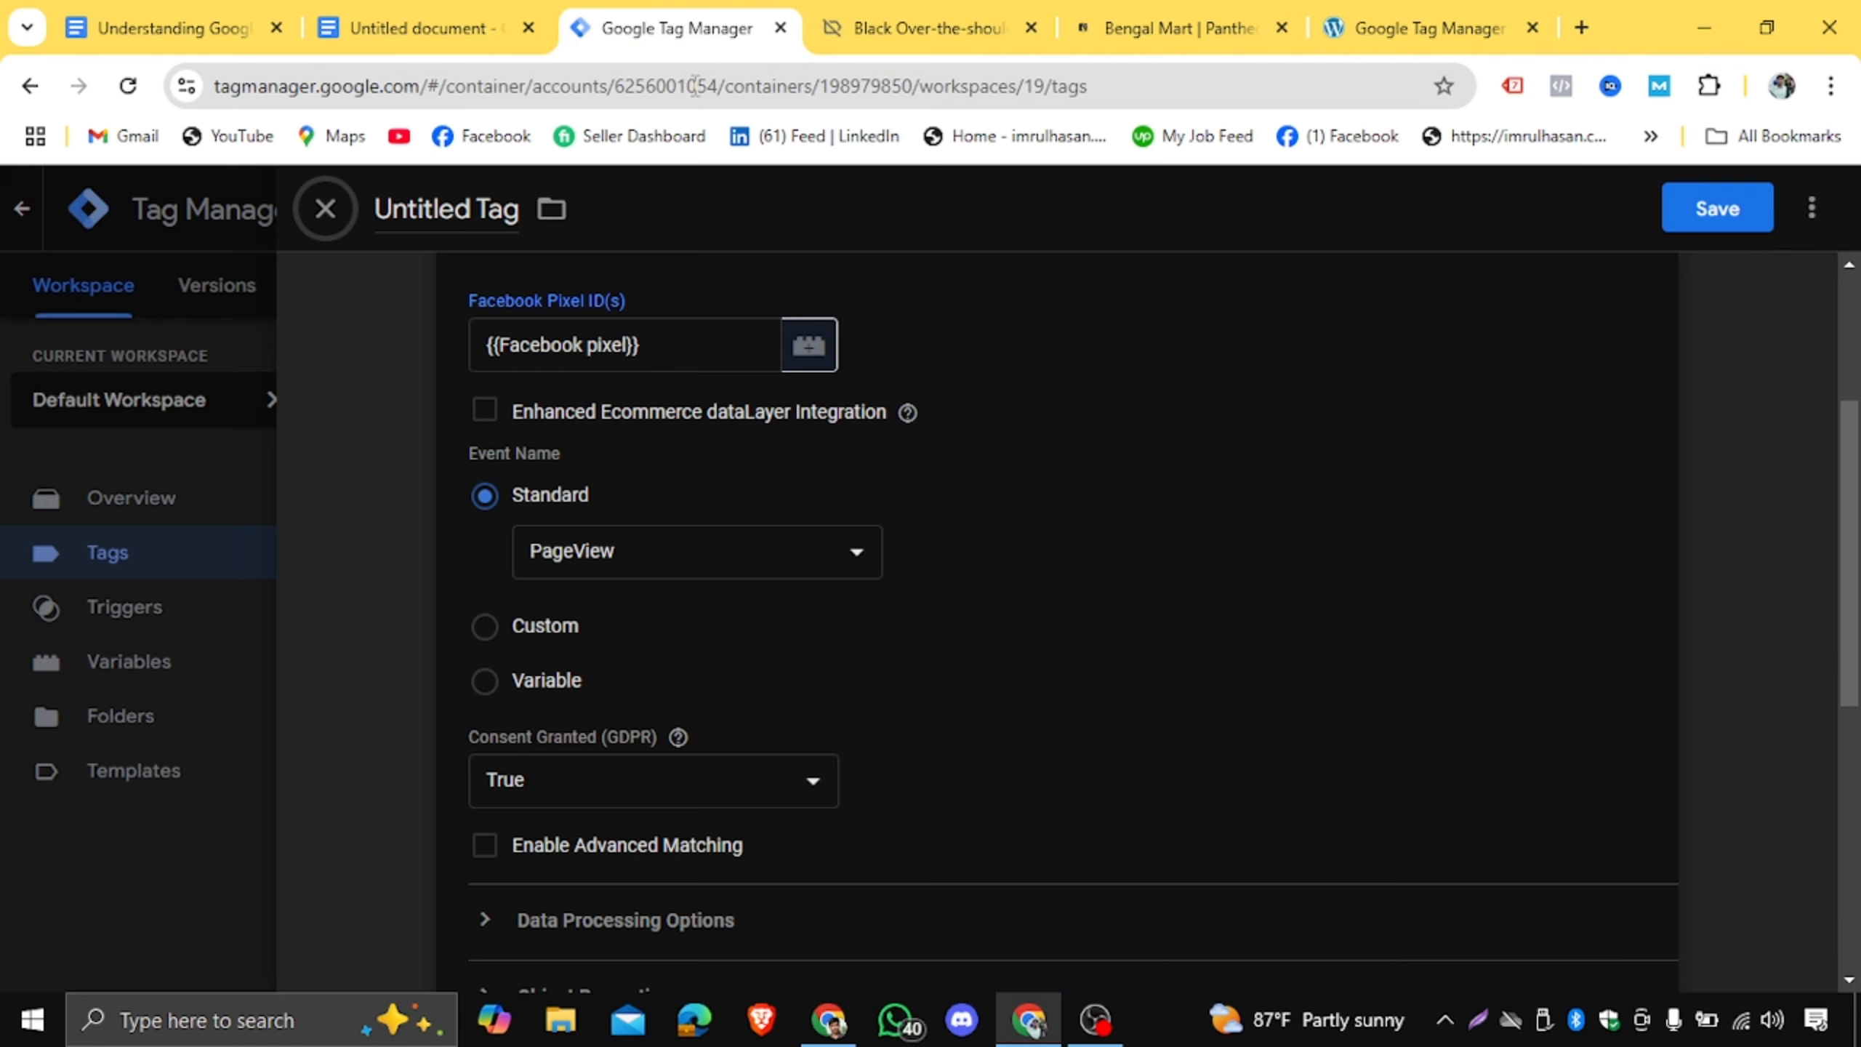
click(756, 554)
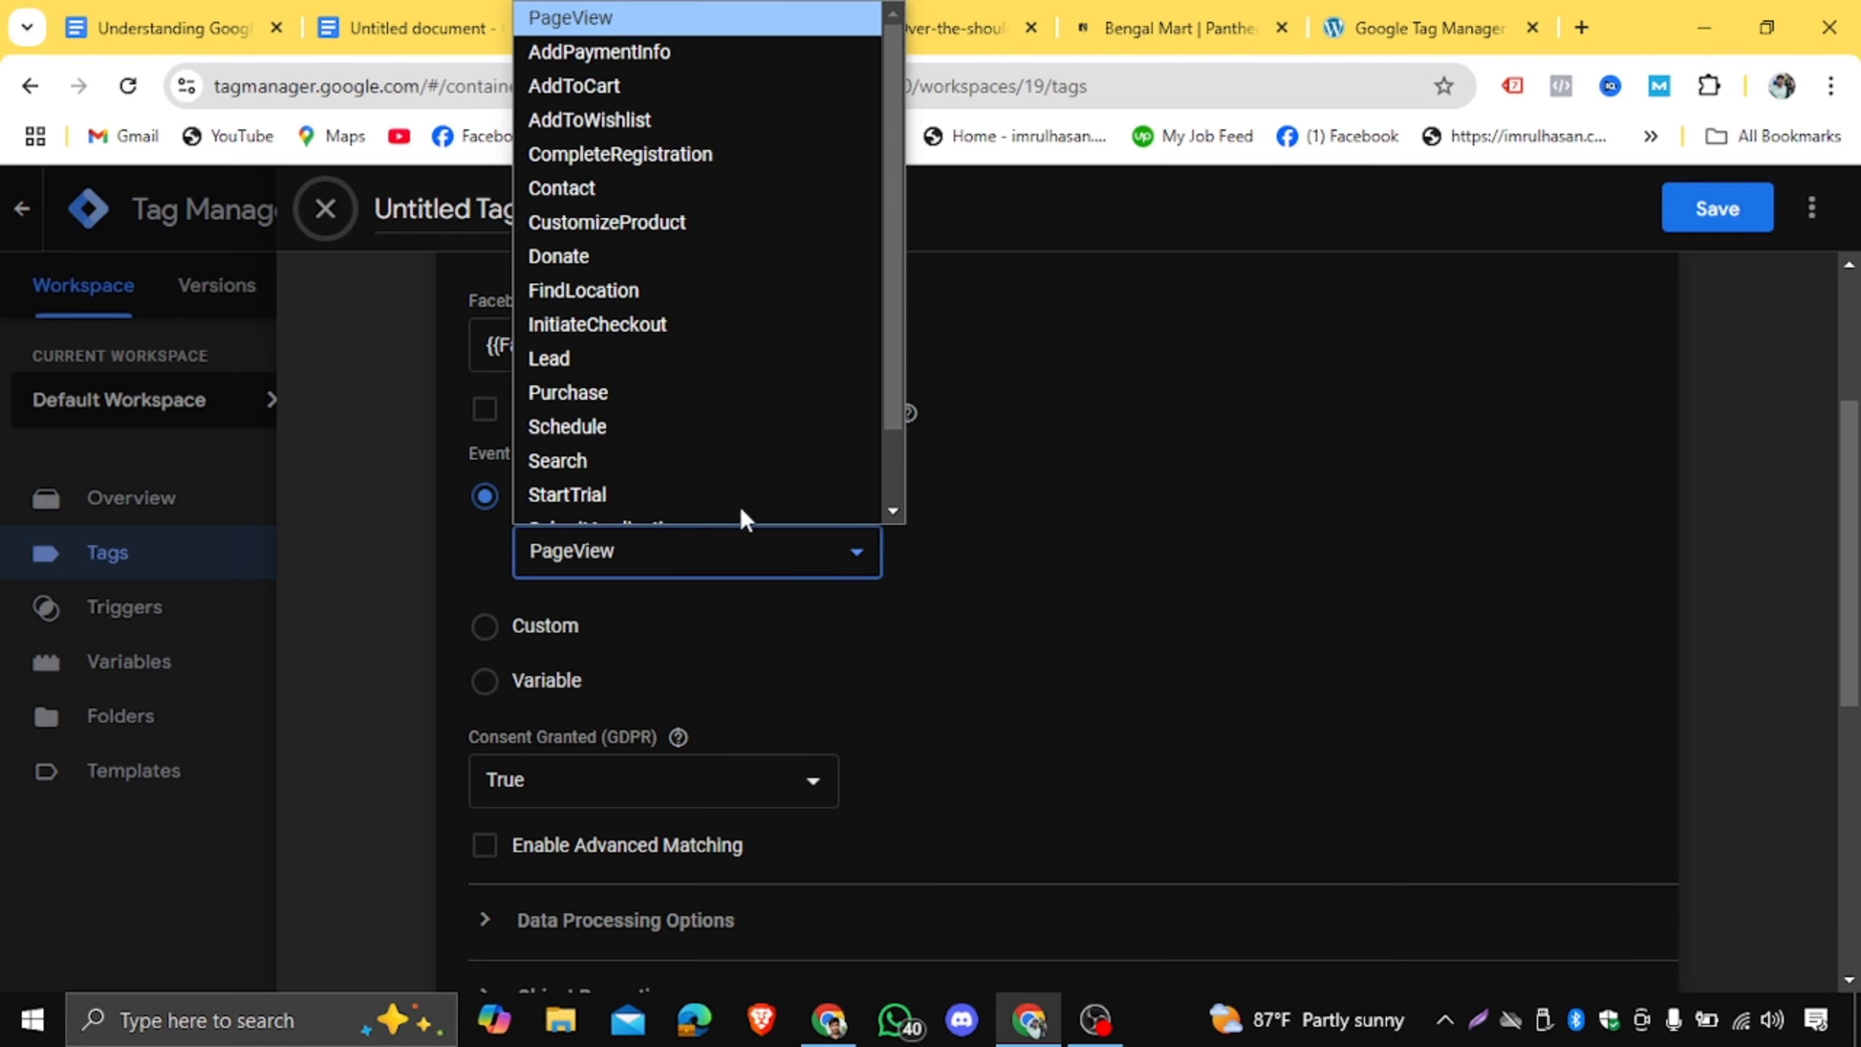
scroll(744, 440, down, 2)
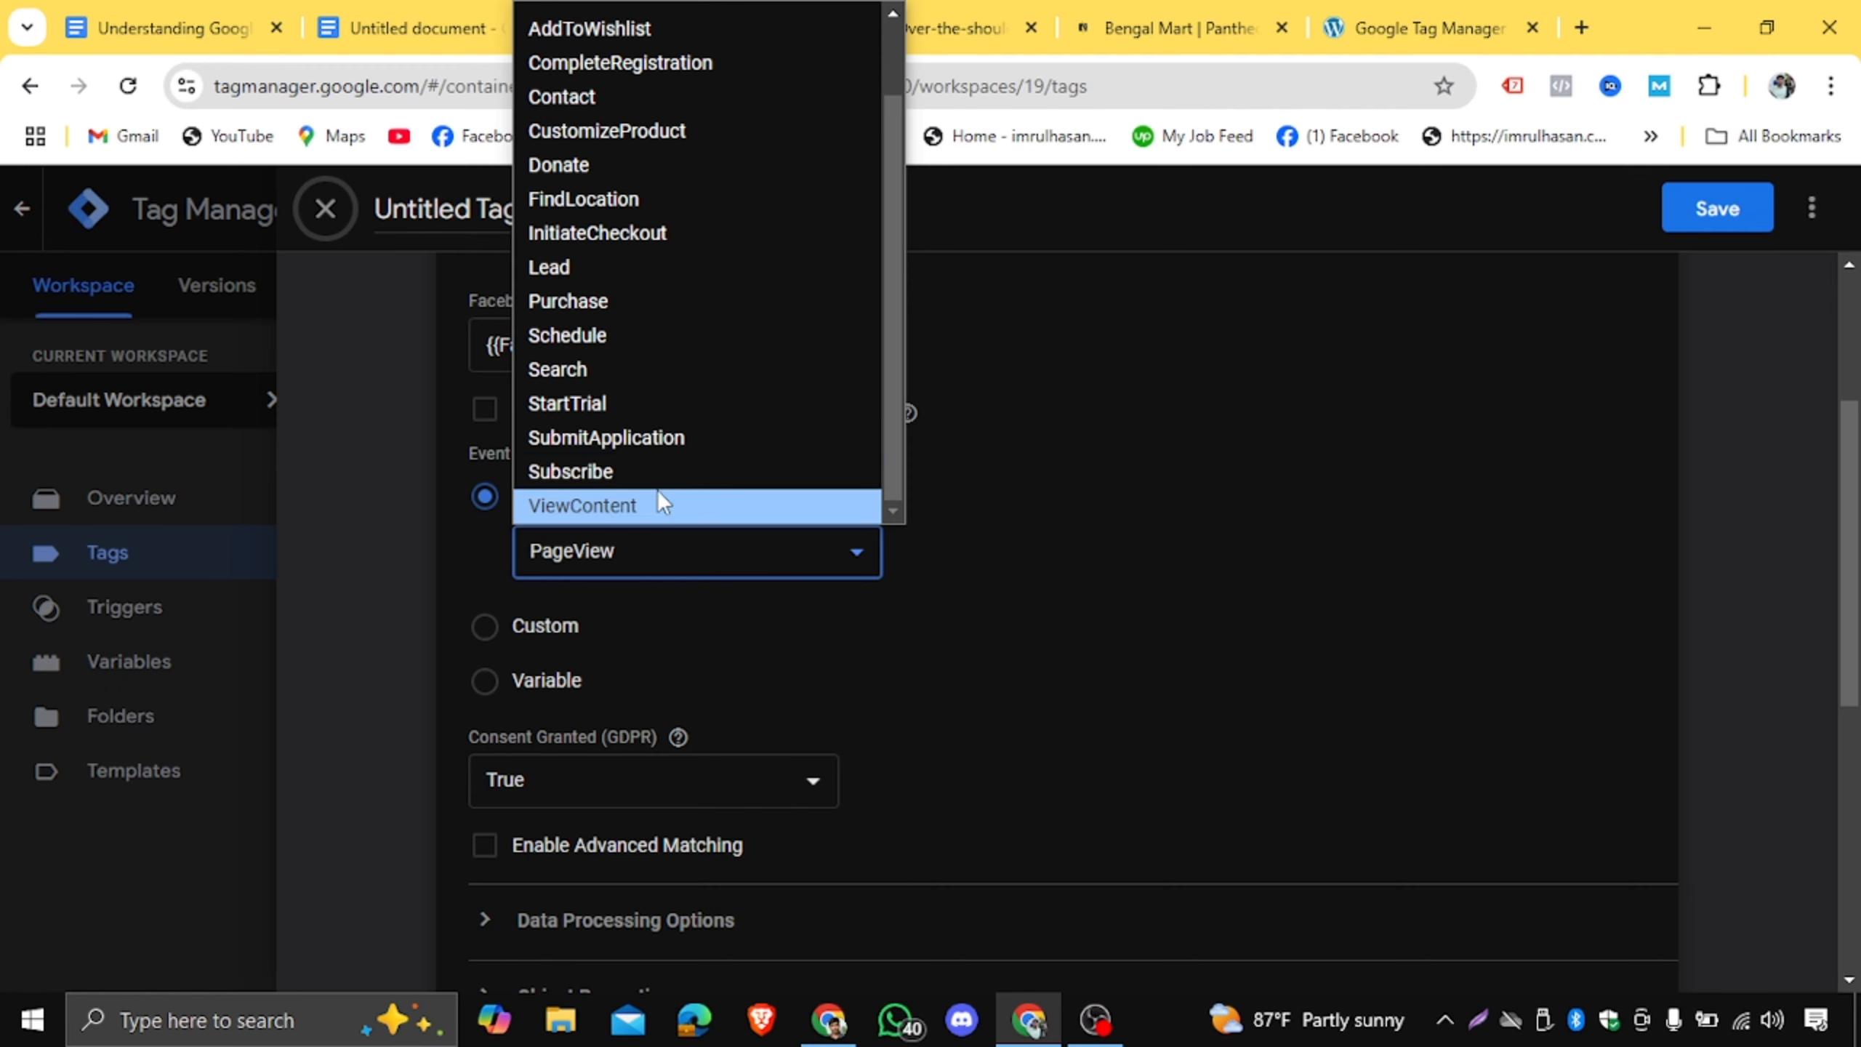
click(689, 513)
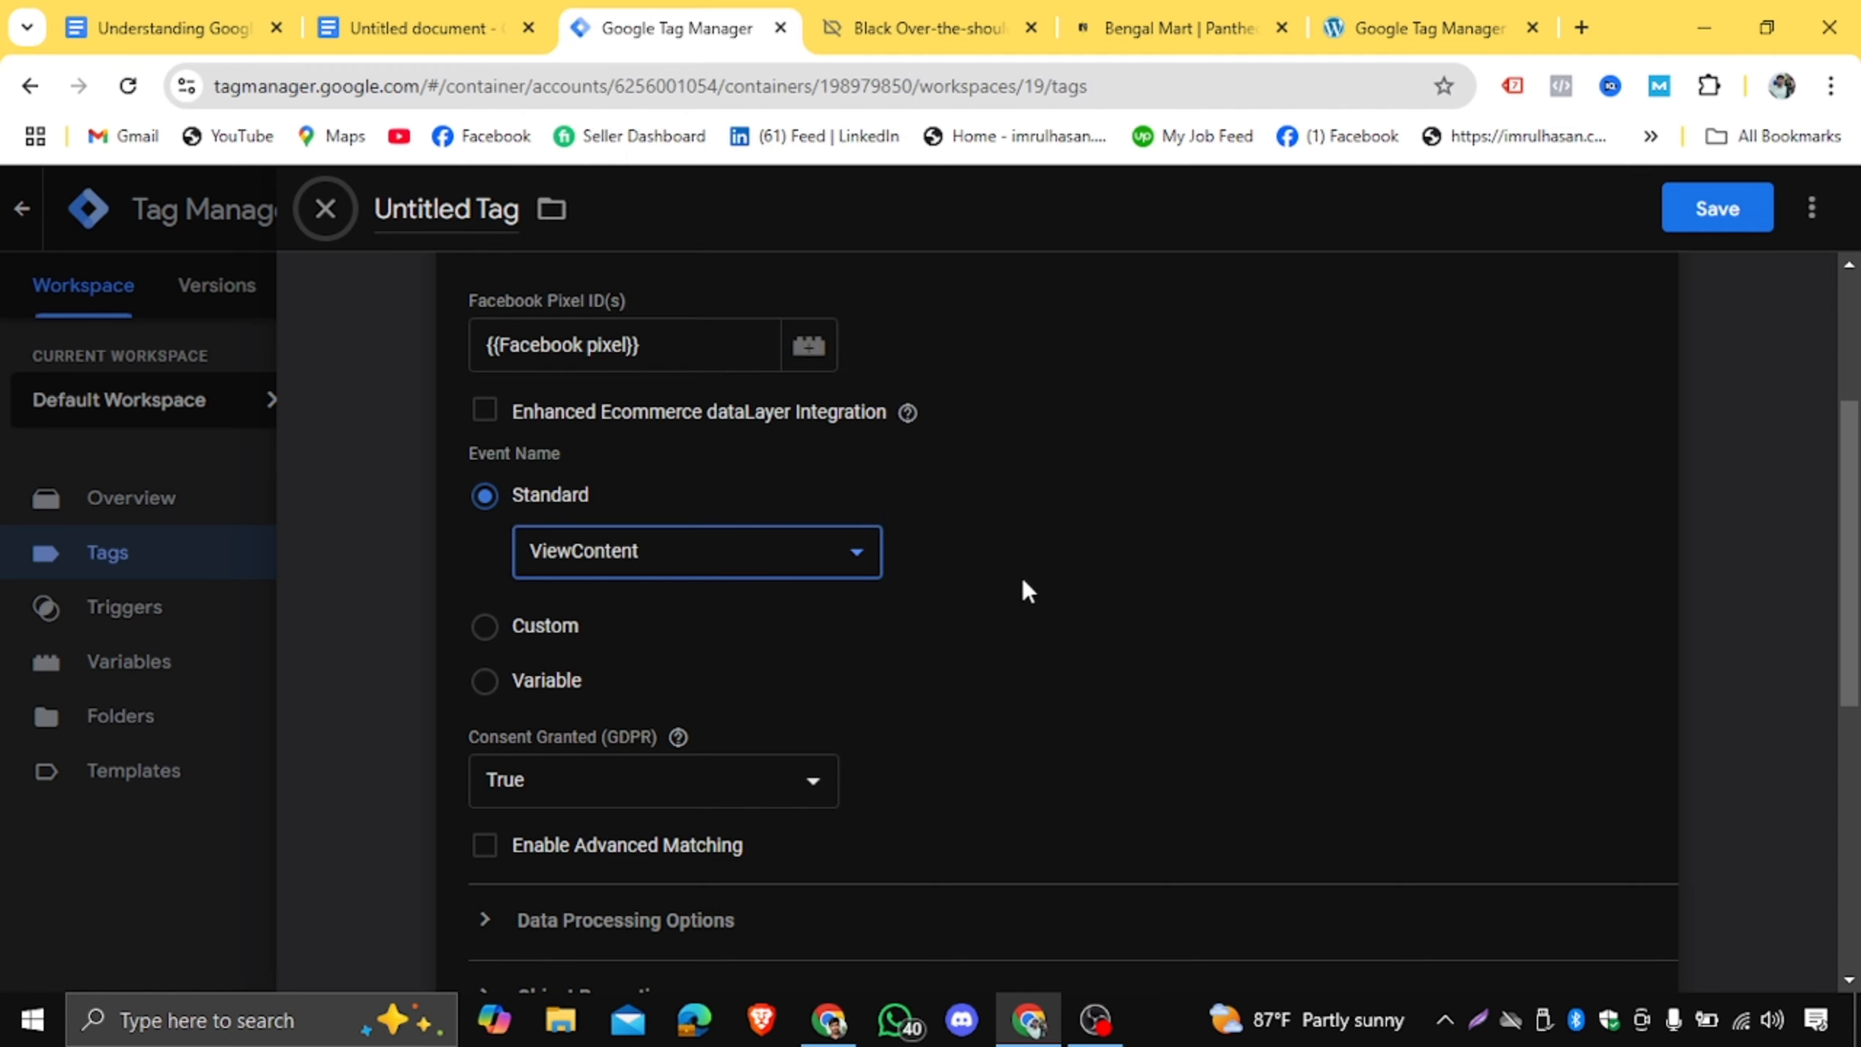
Add a new trigger to the Facebook Pixel tag and choose Custom Event as its trigger type.
scroll(1021, 575, down, 5)
scroll(1008, 624, down, 3)
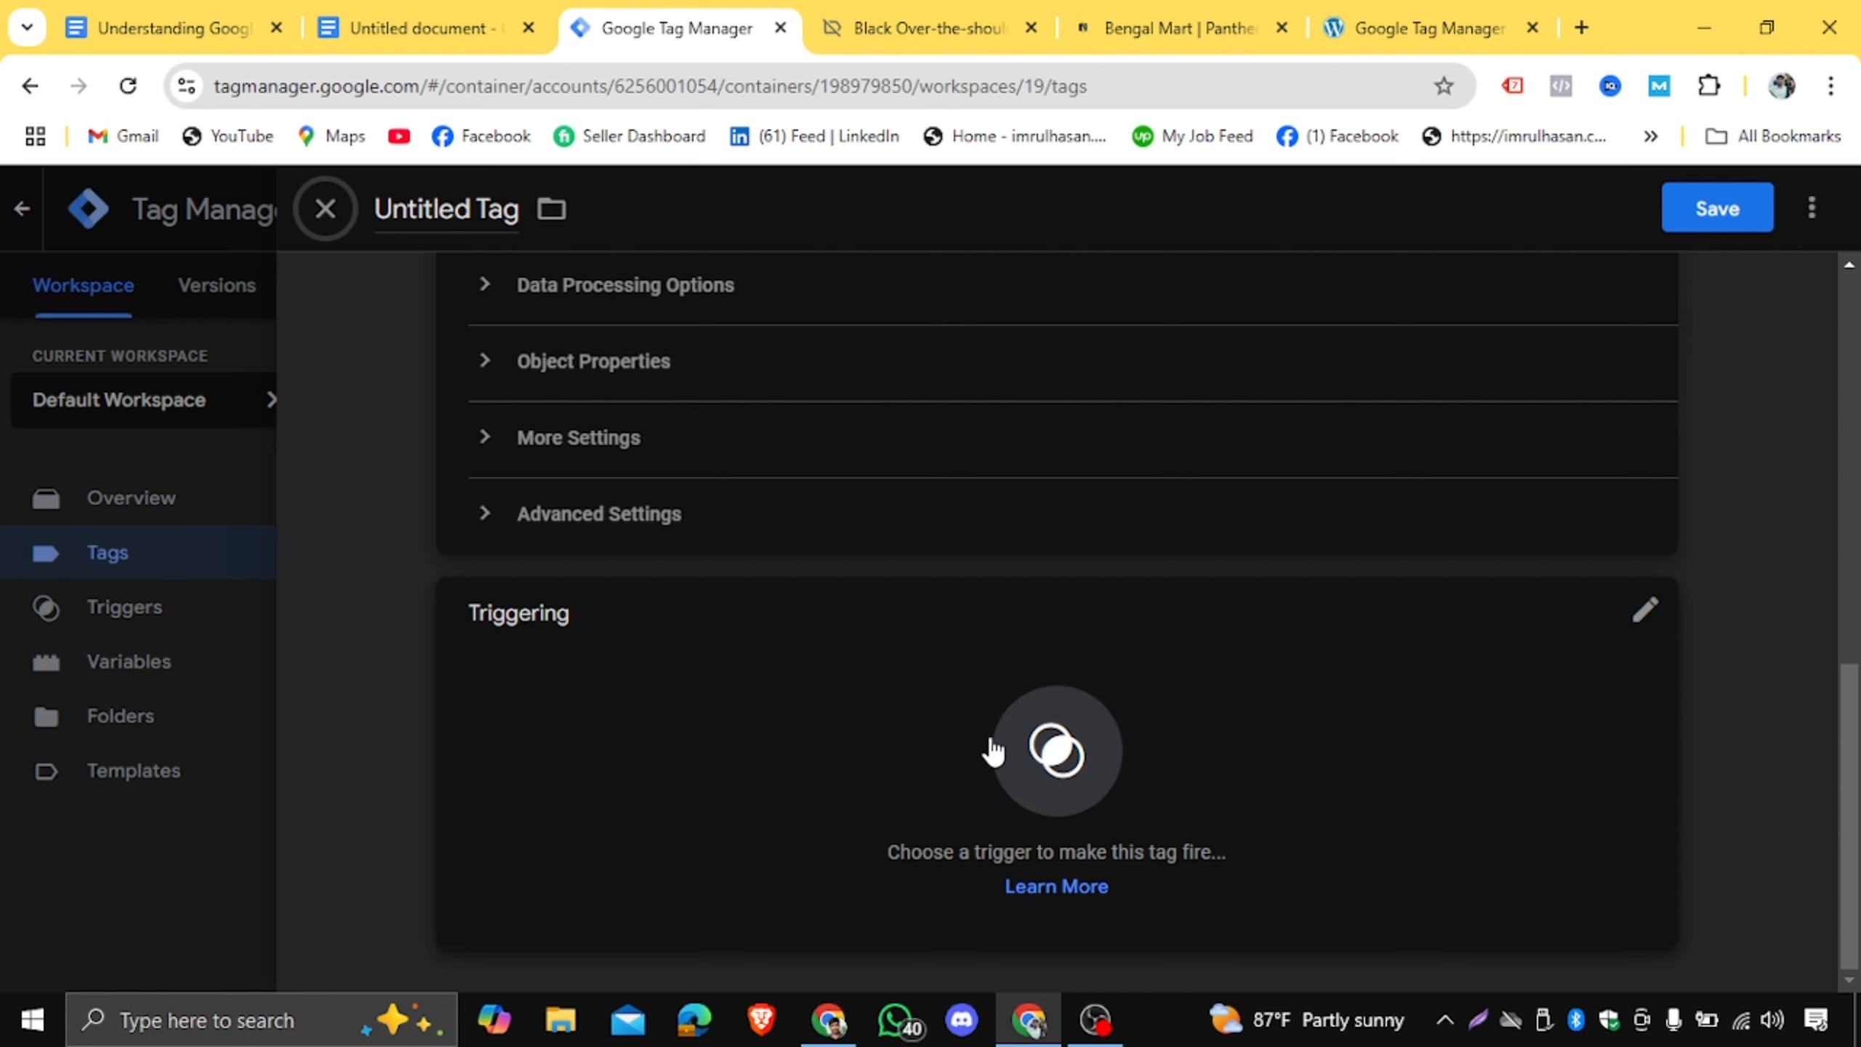
click(891, 20)
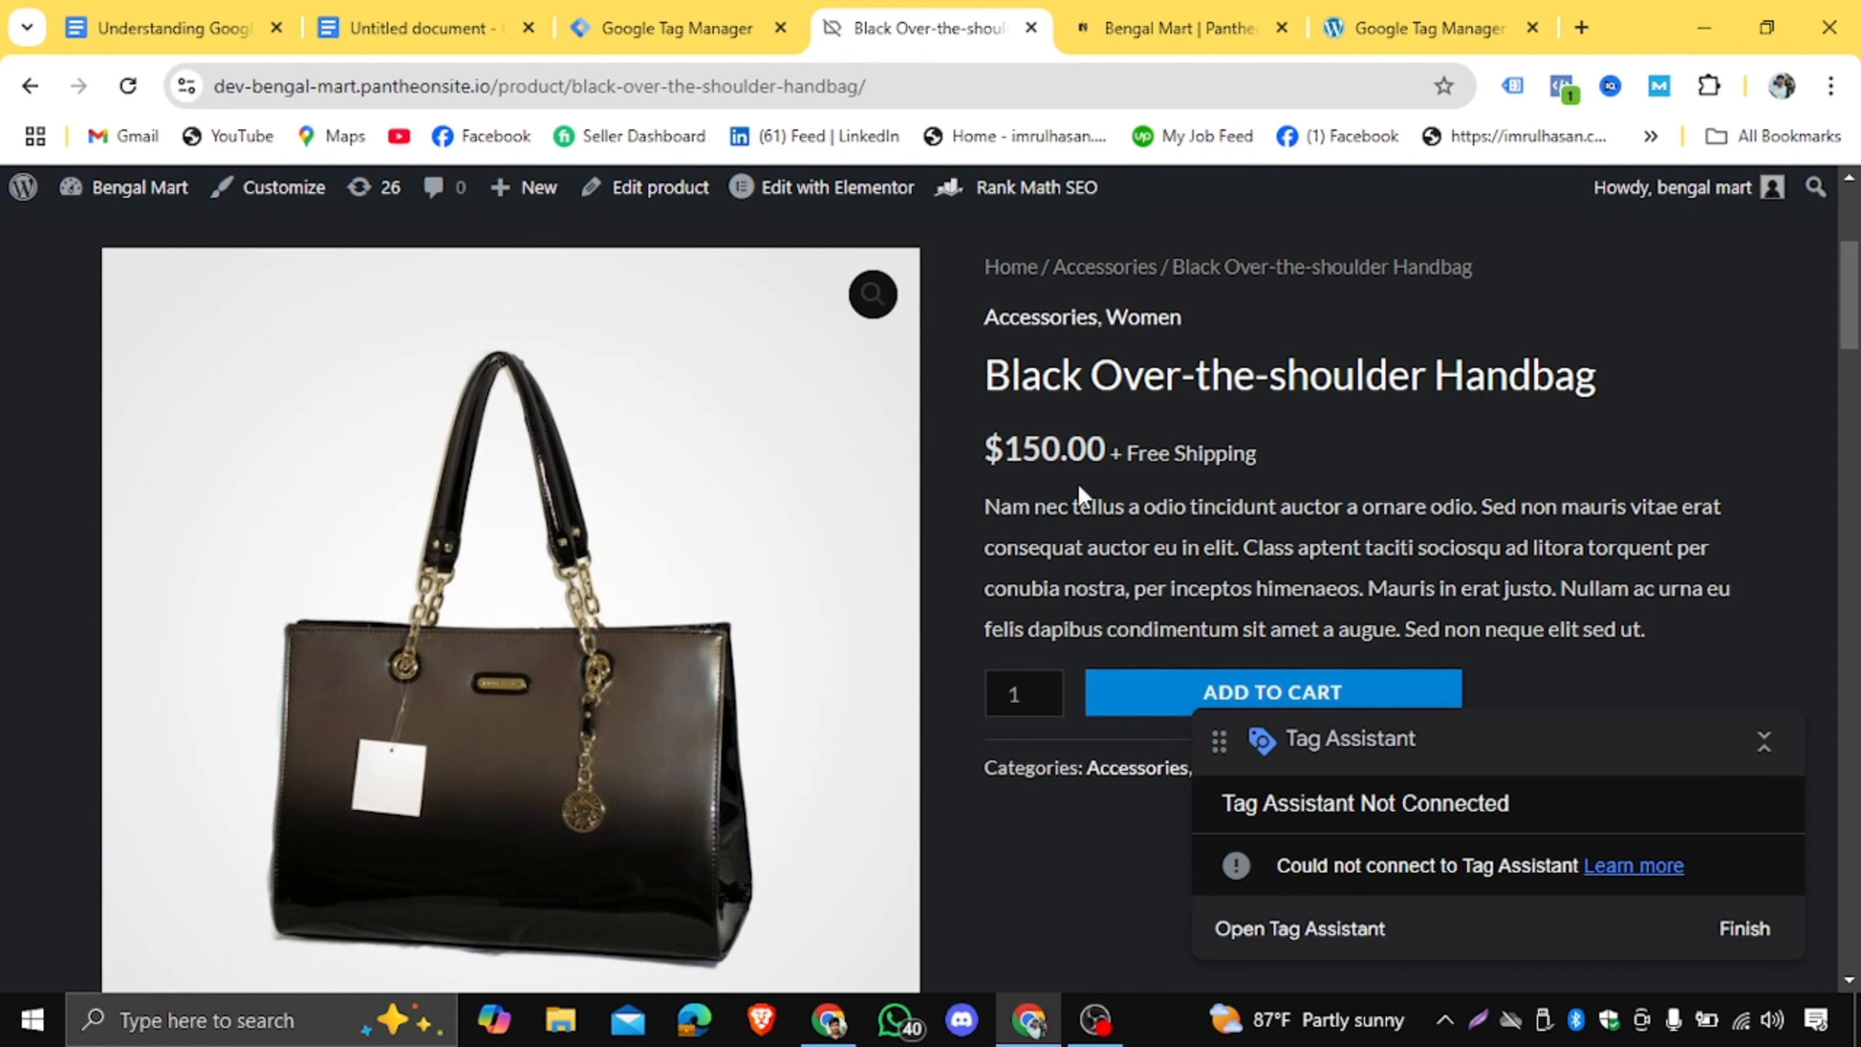
click(449, 22)
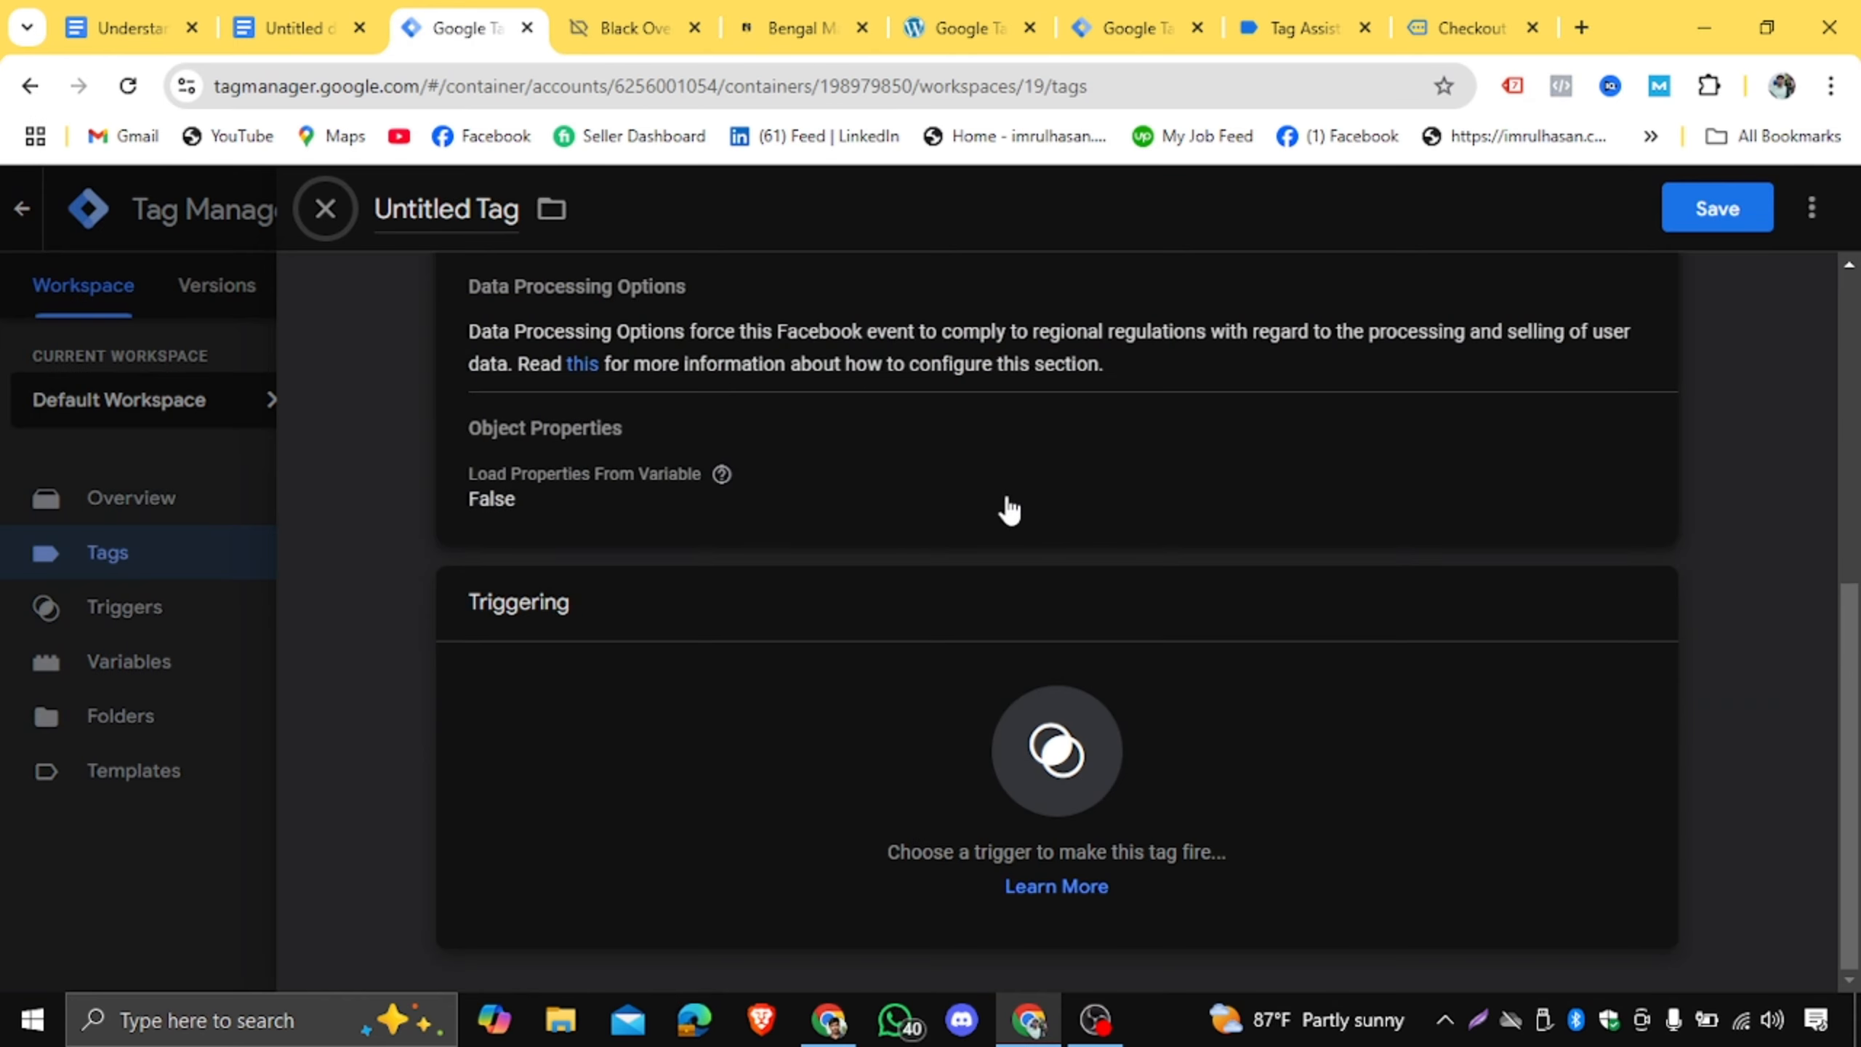
click(1180, 726)
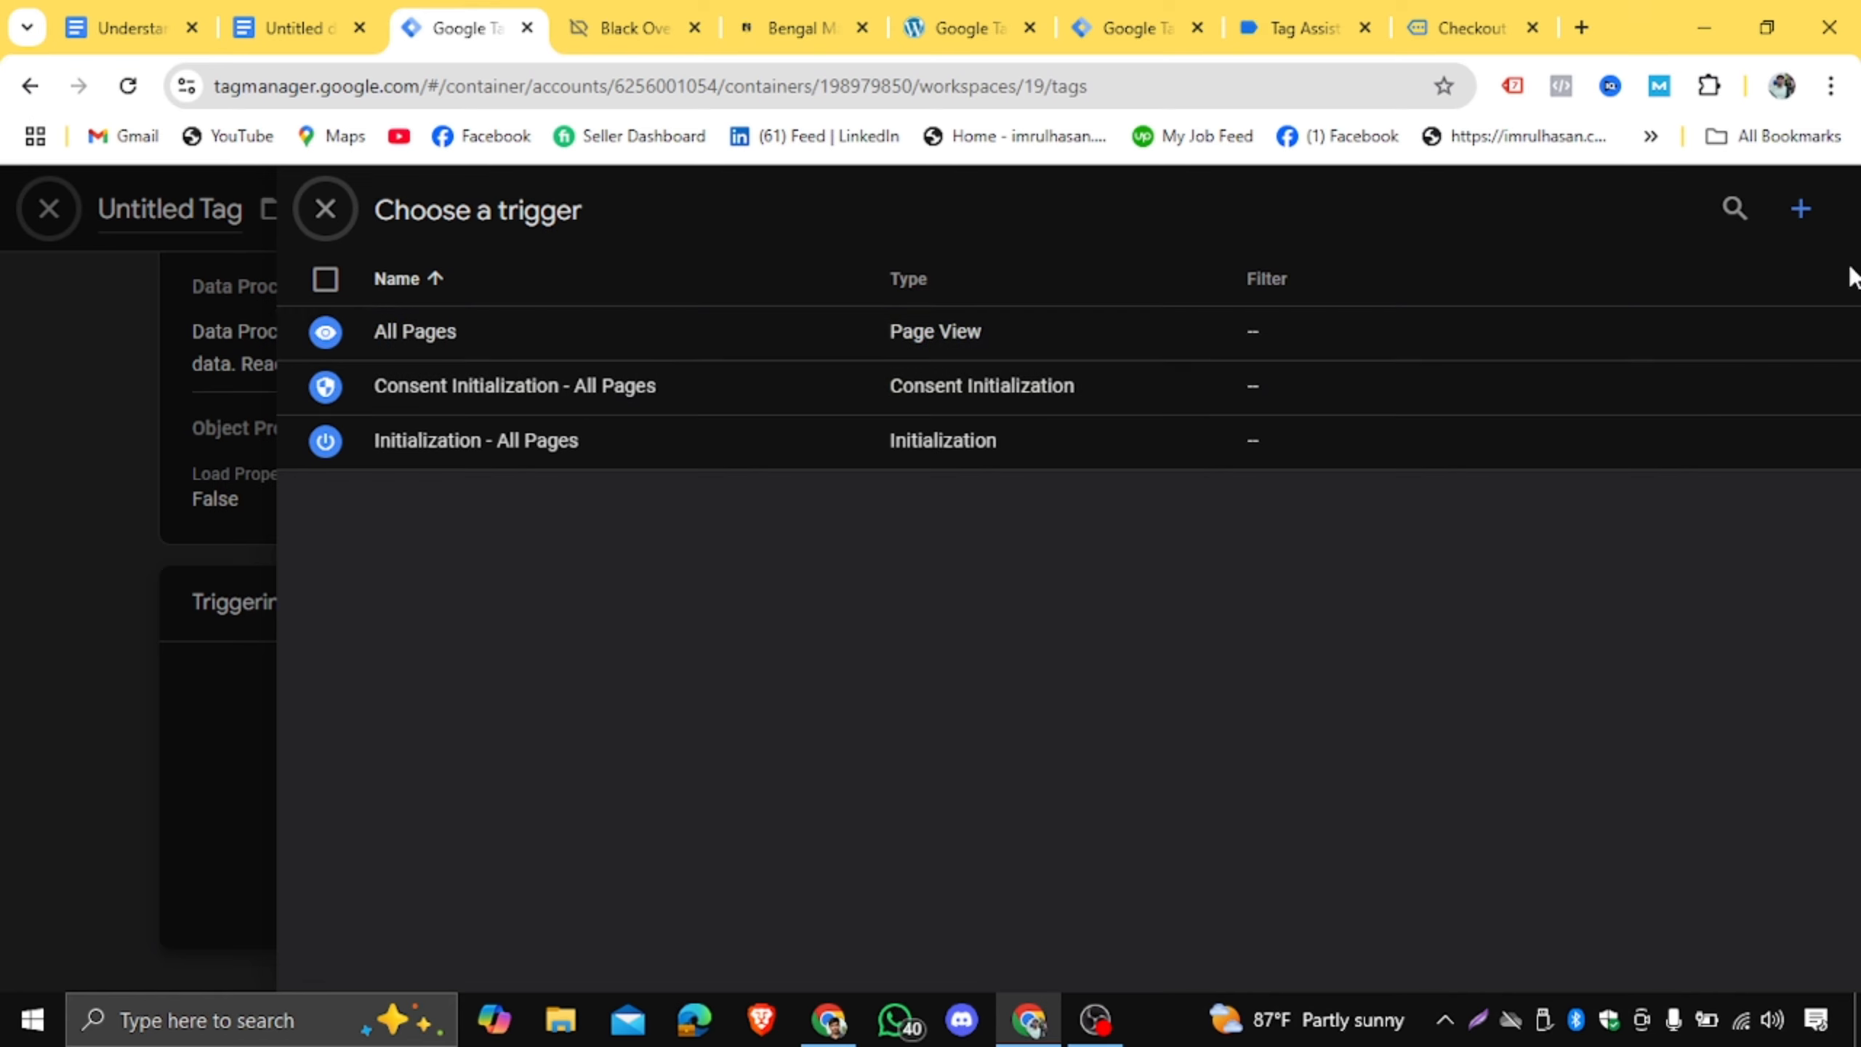
click(1804, 213)
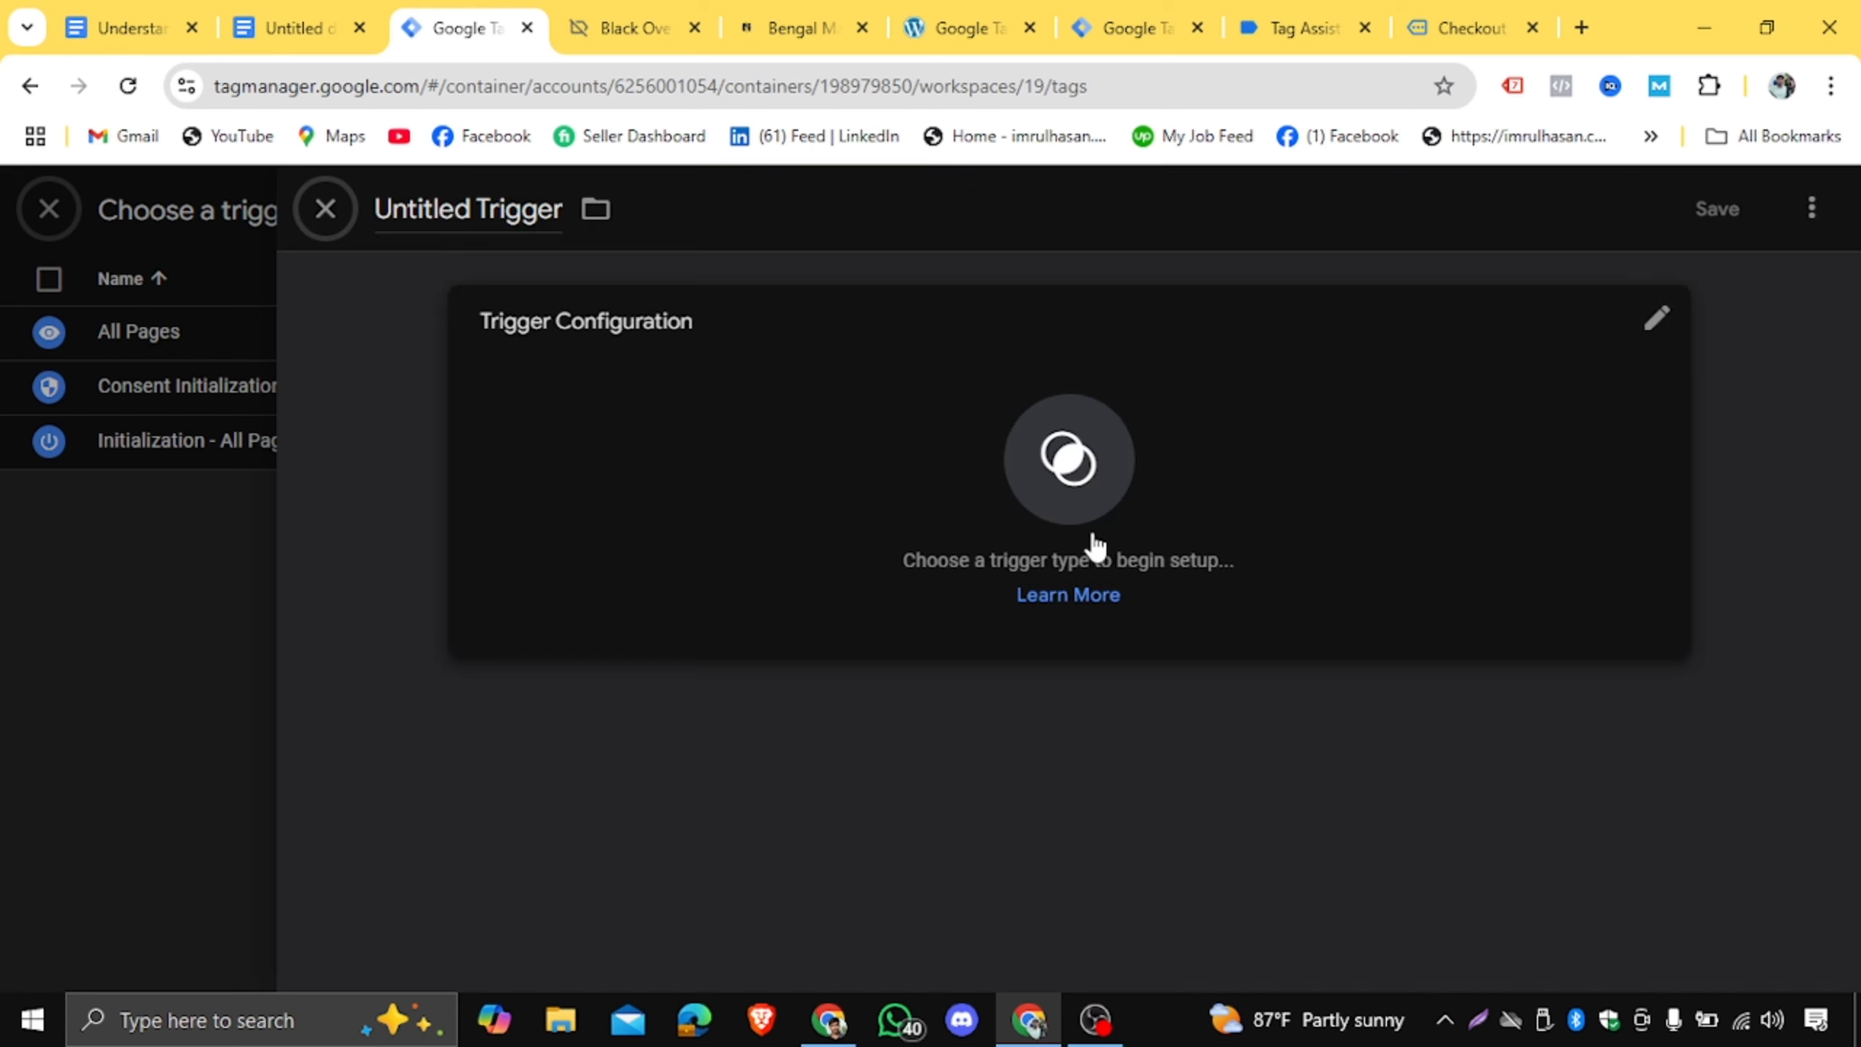
click(1305, 482)
scroll(1354, 565, down, 10)
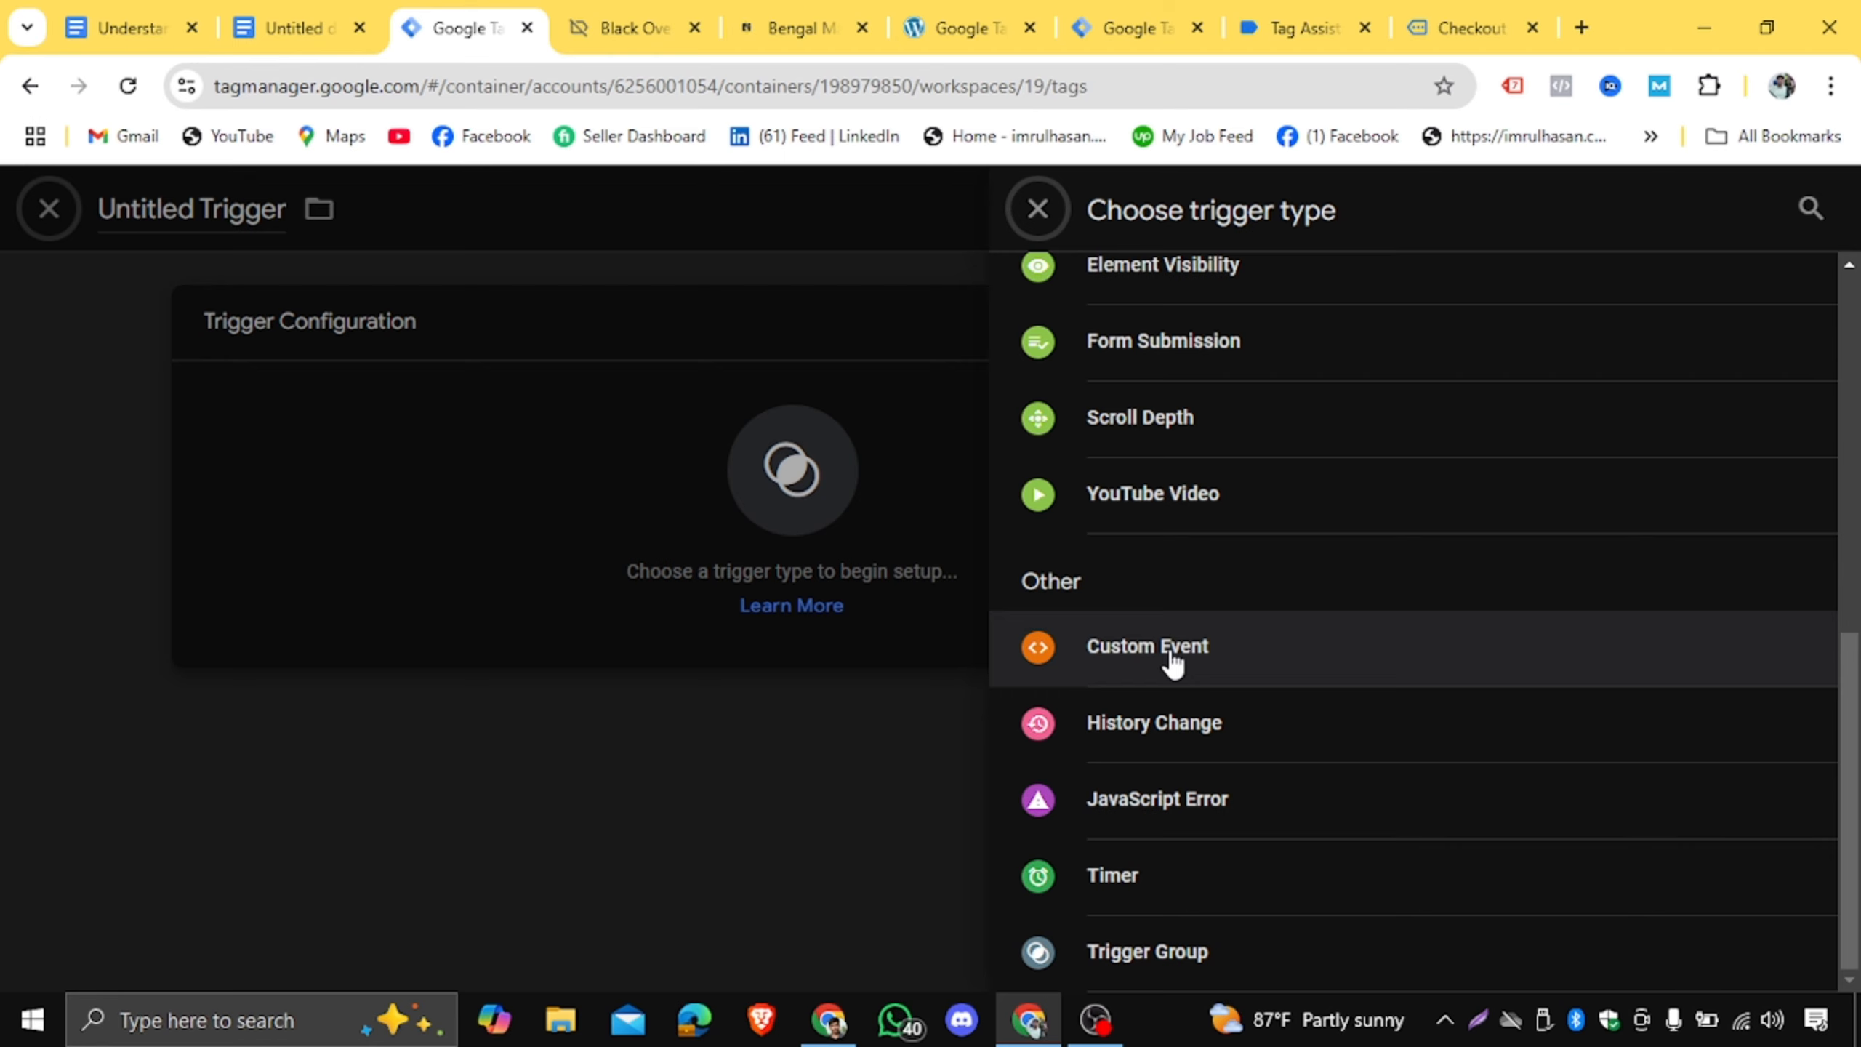
click(1173, 656)
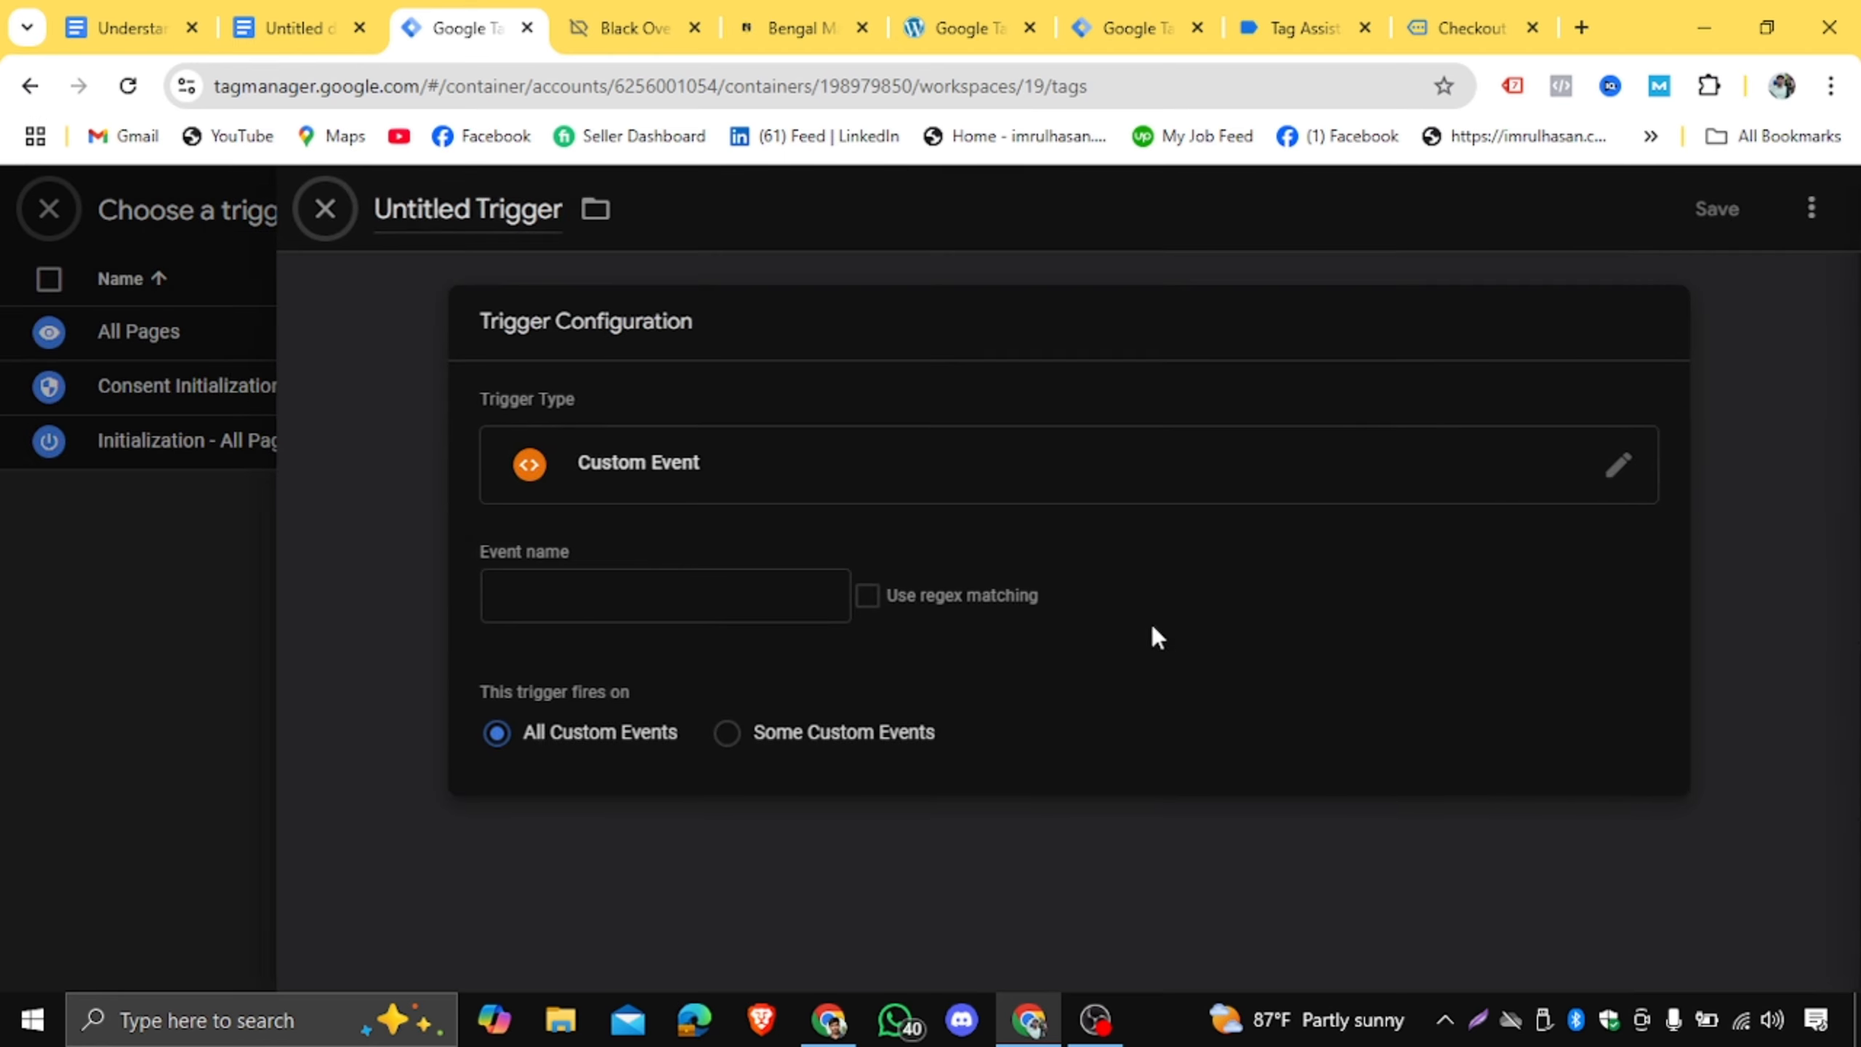
Look up the view_item event that Tag Assistant recorded for the Black Over-the-shoulder Handbag page.
click(567, 599)
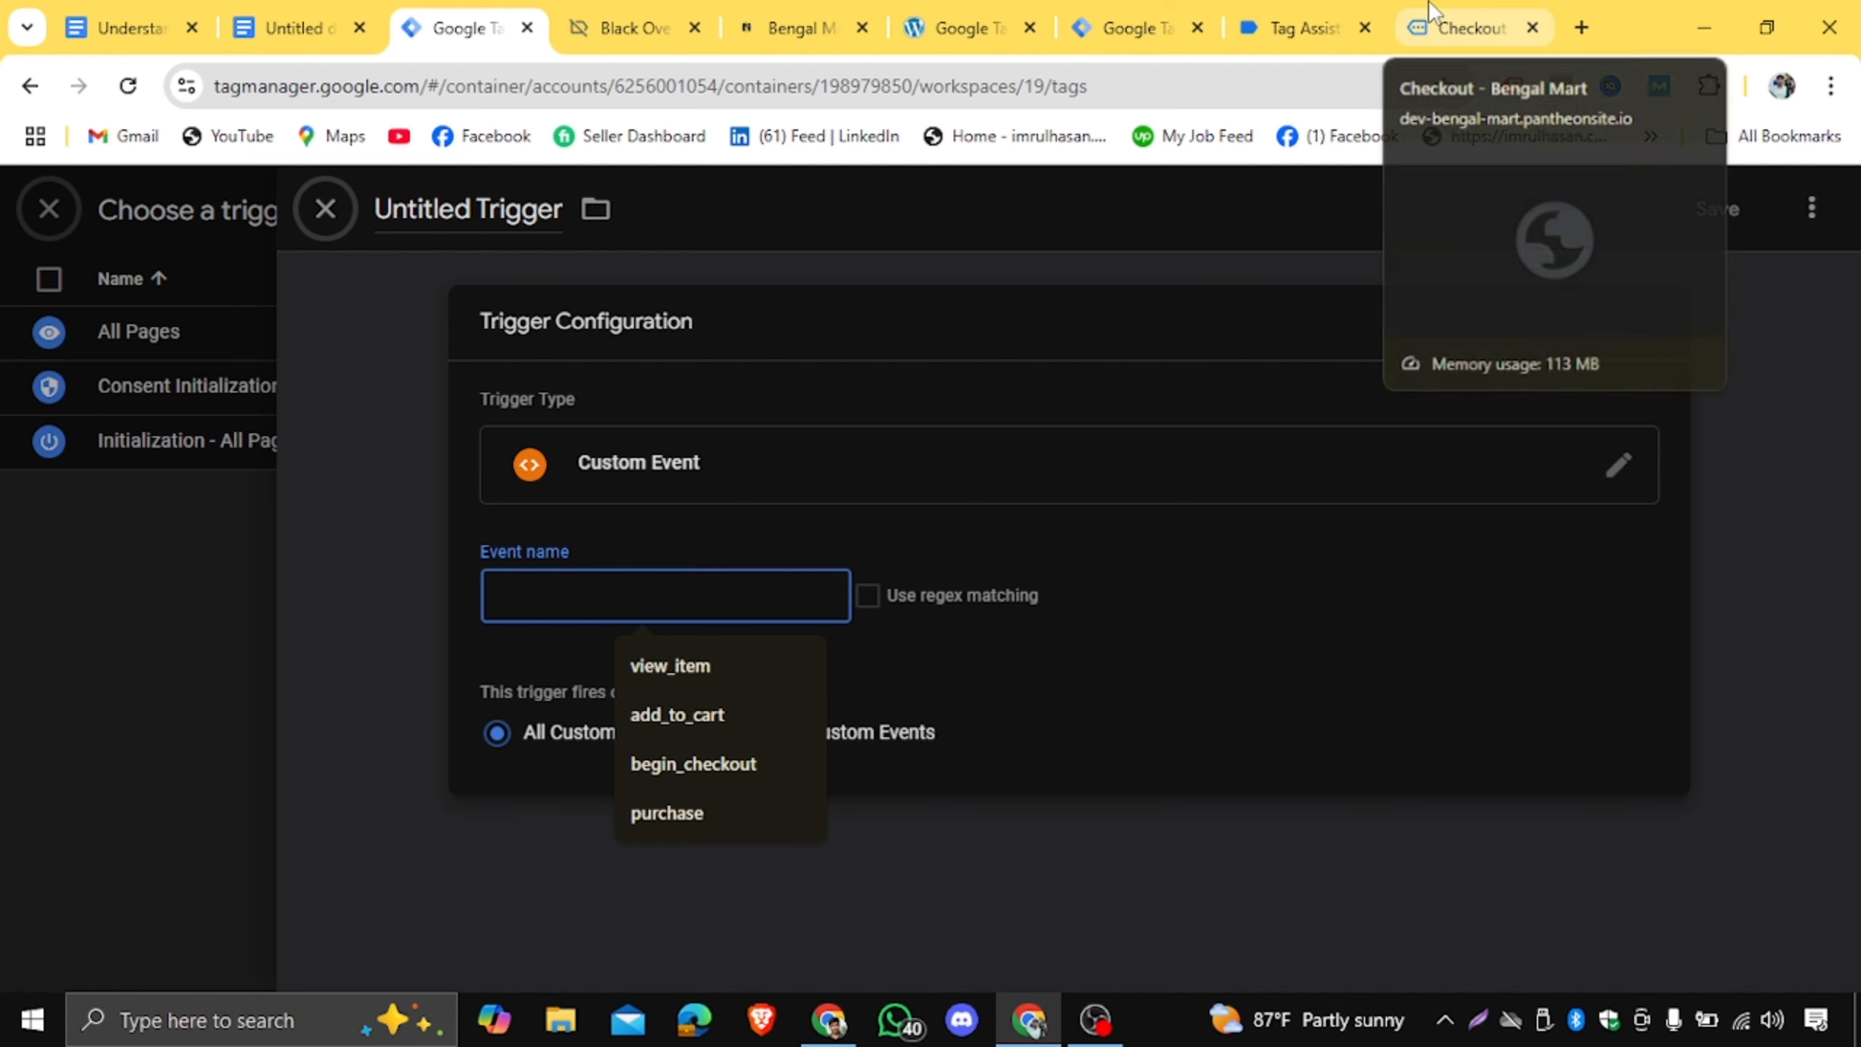
click(627, 27)
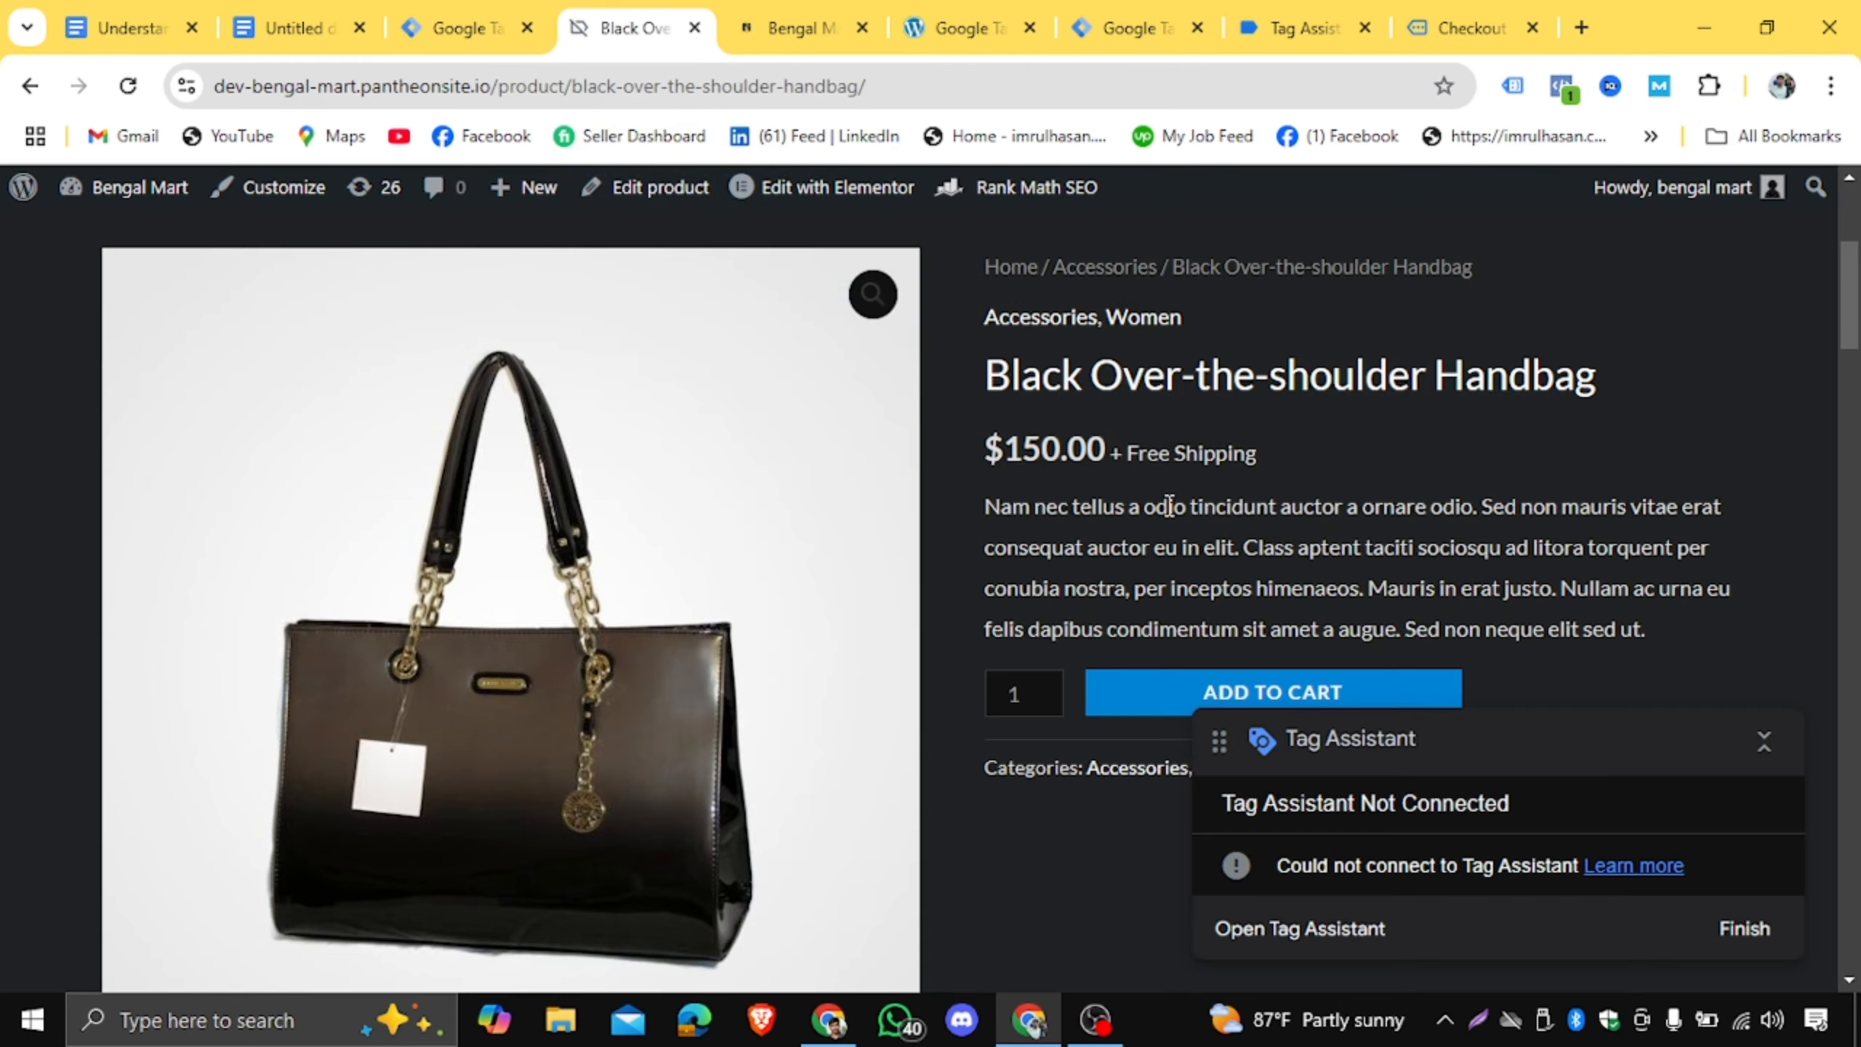
drag(993, 362, 1206, 354)
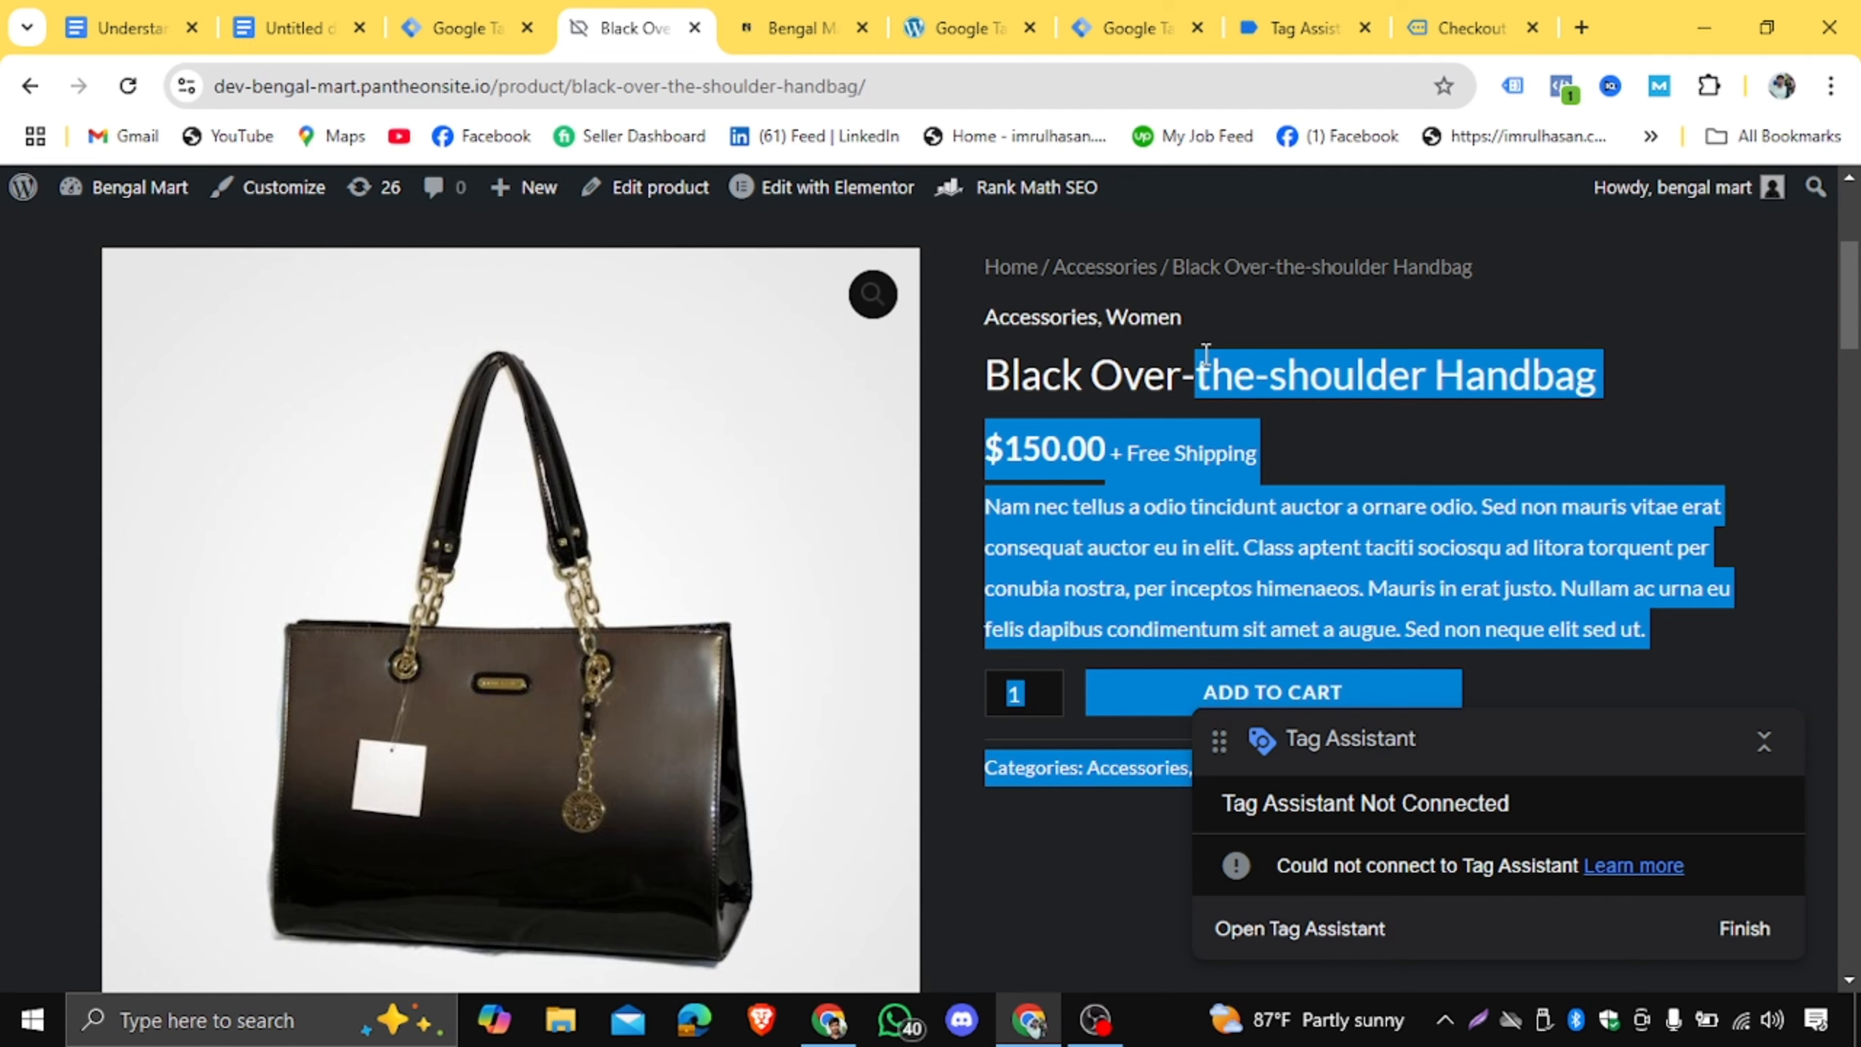
click(1462, 27)
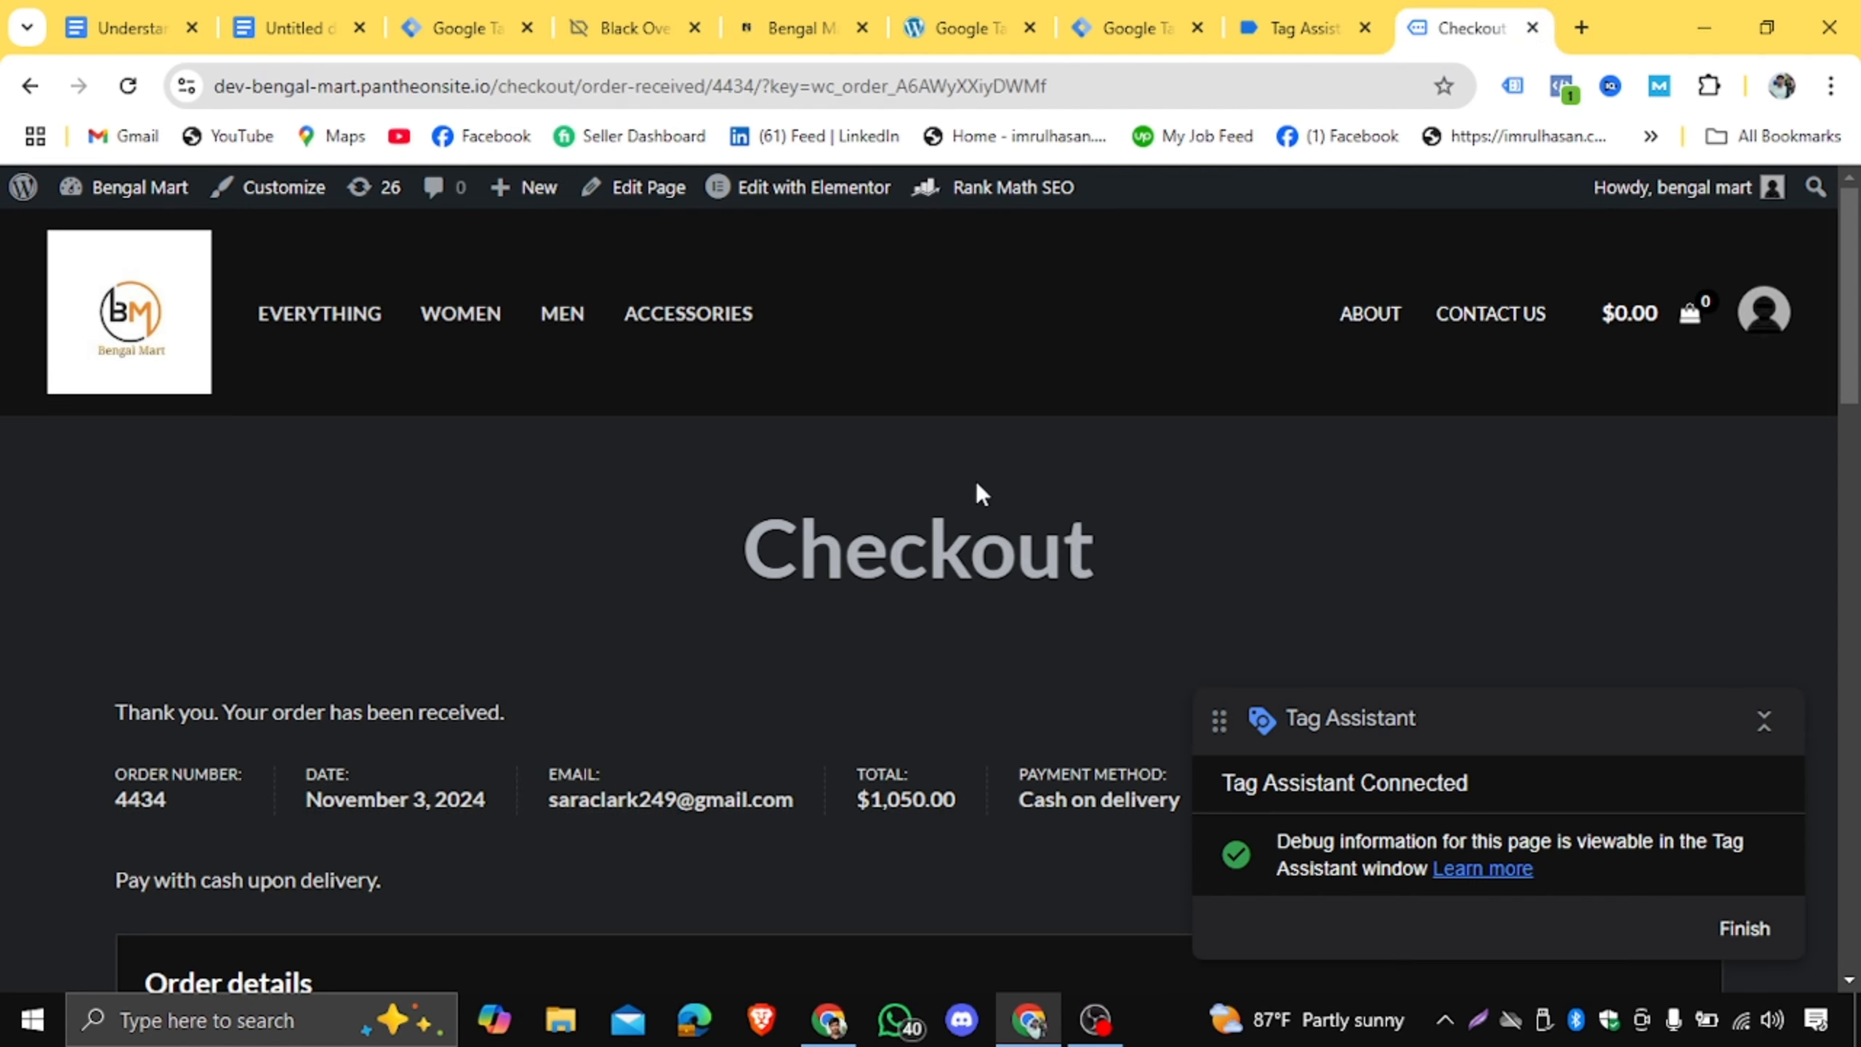
click(1353, 10)
scroll(1094, 657, down, 3)
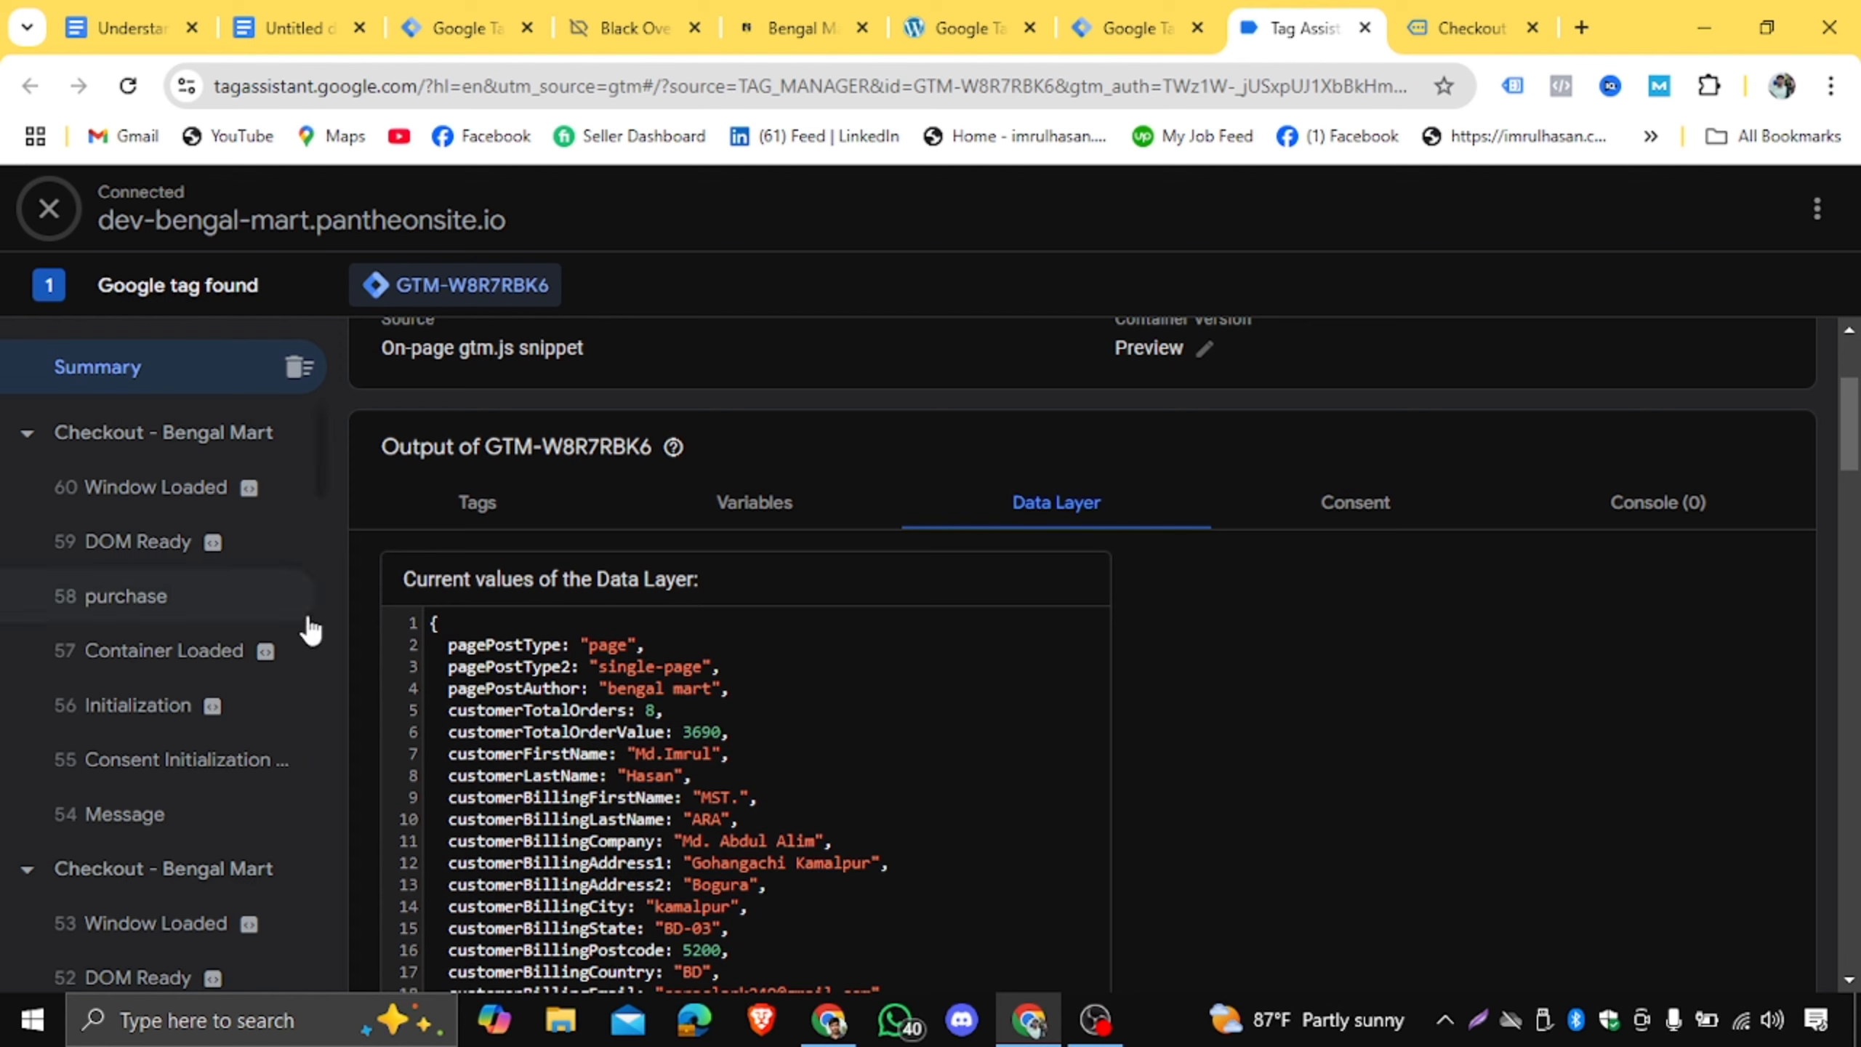
scroll(237, 678, down, 3)
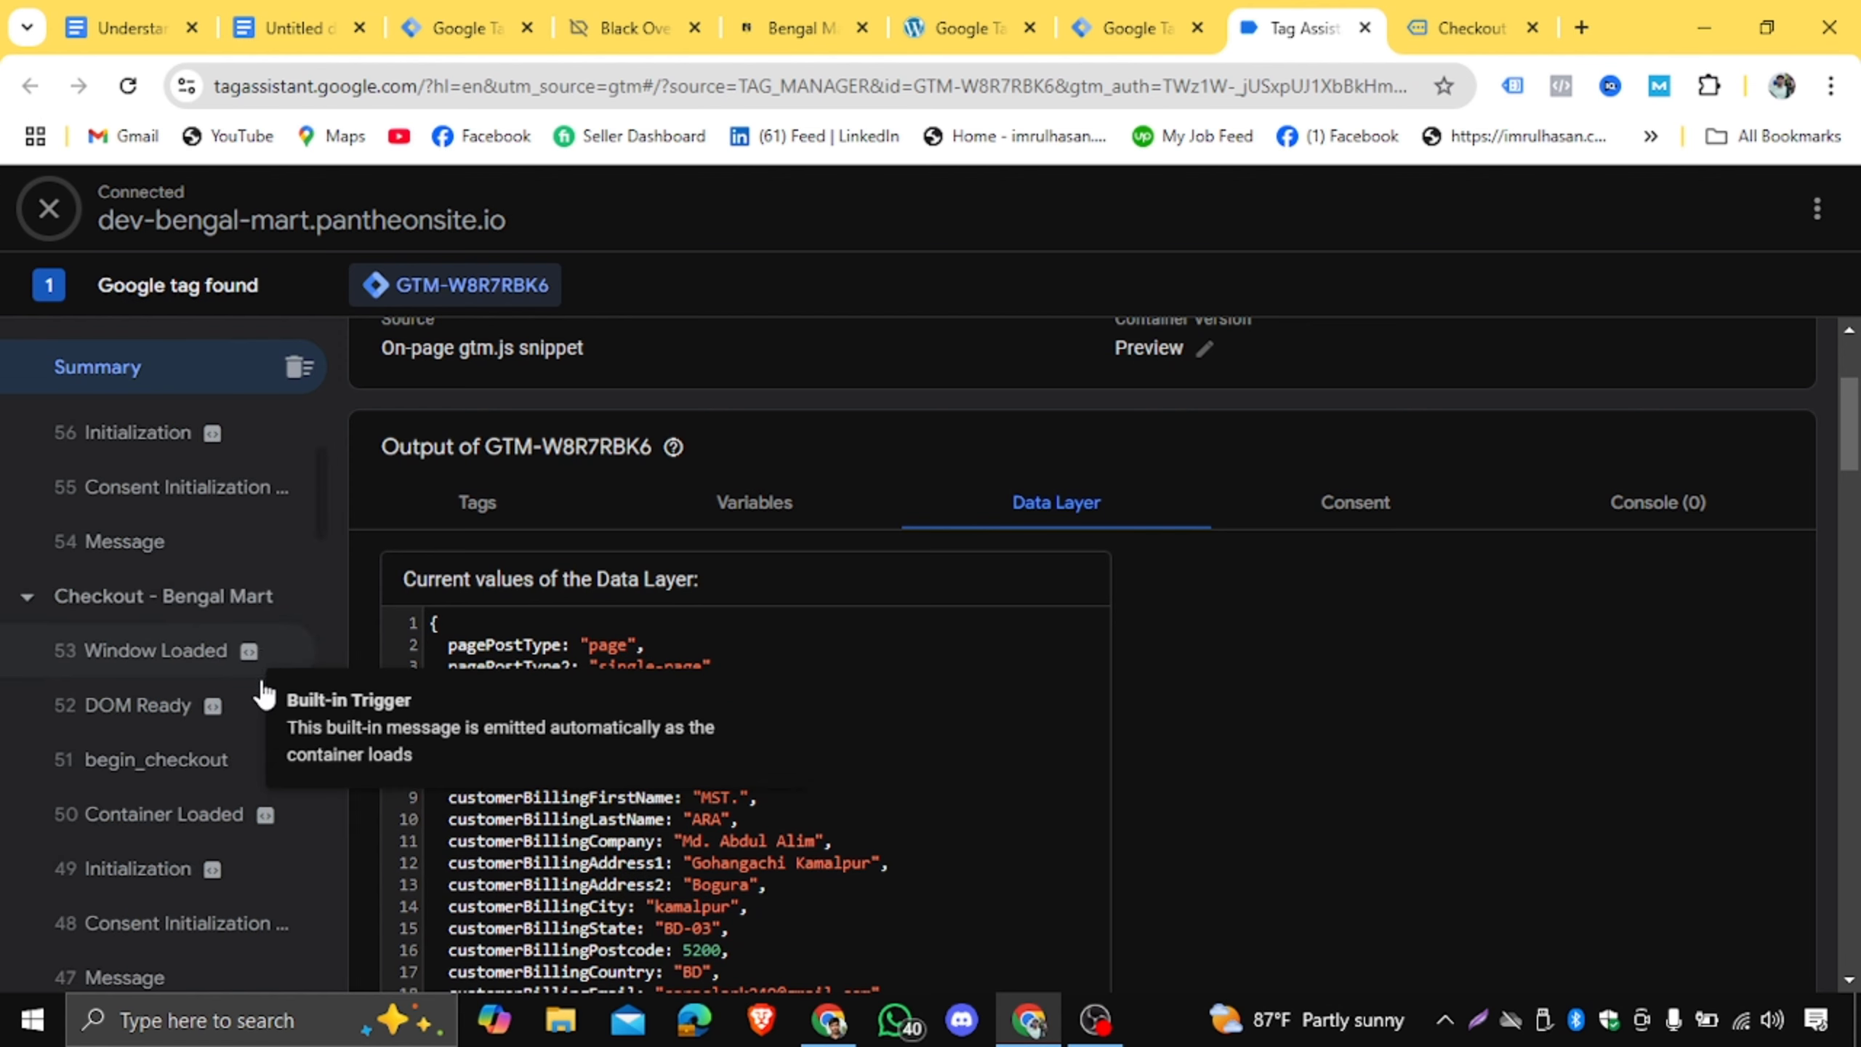
scroll(262, 700, up, 2)
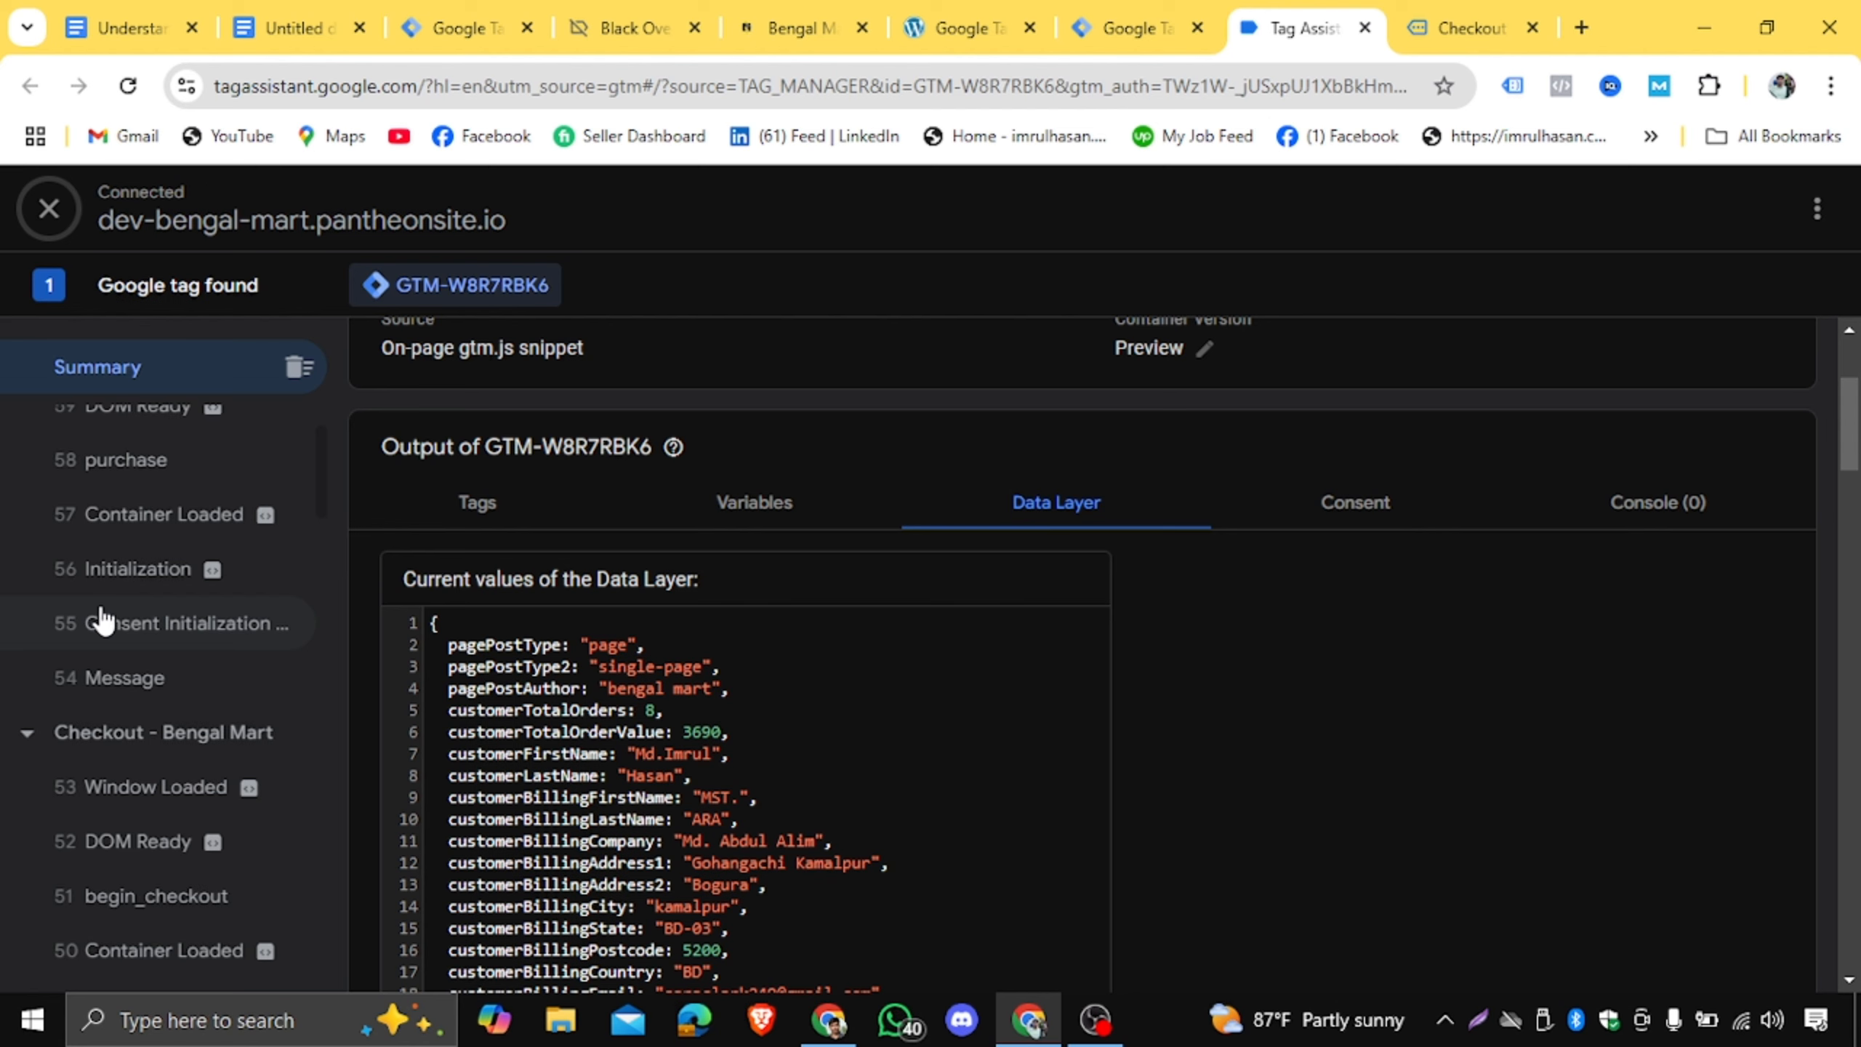
scroll(146, 652, up, 2)
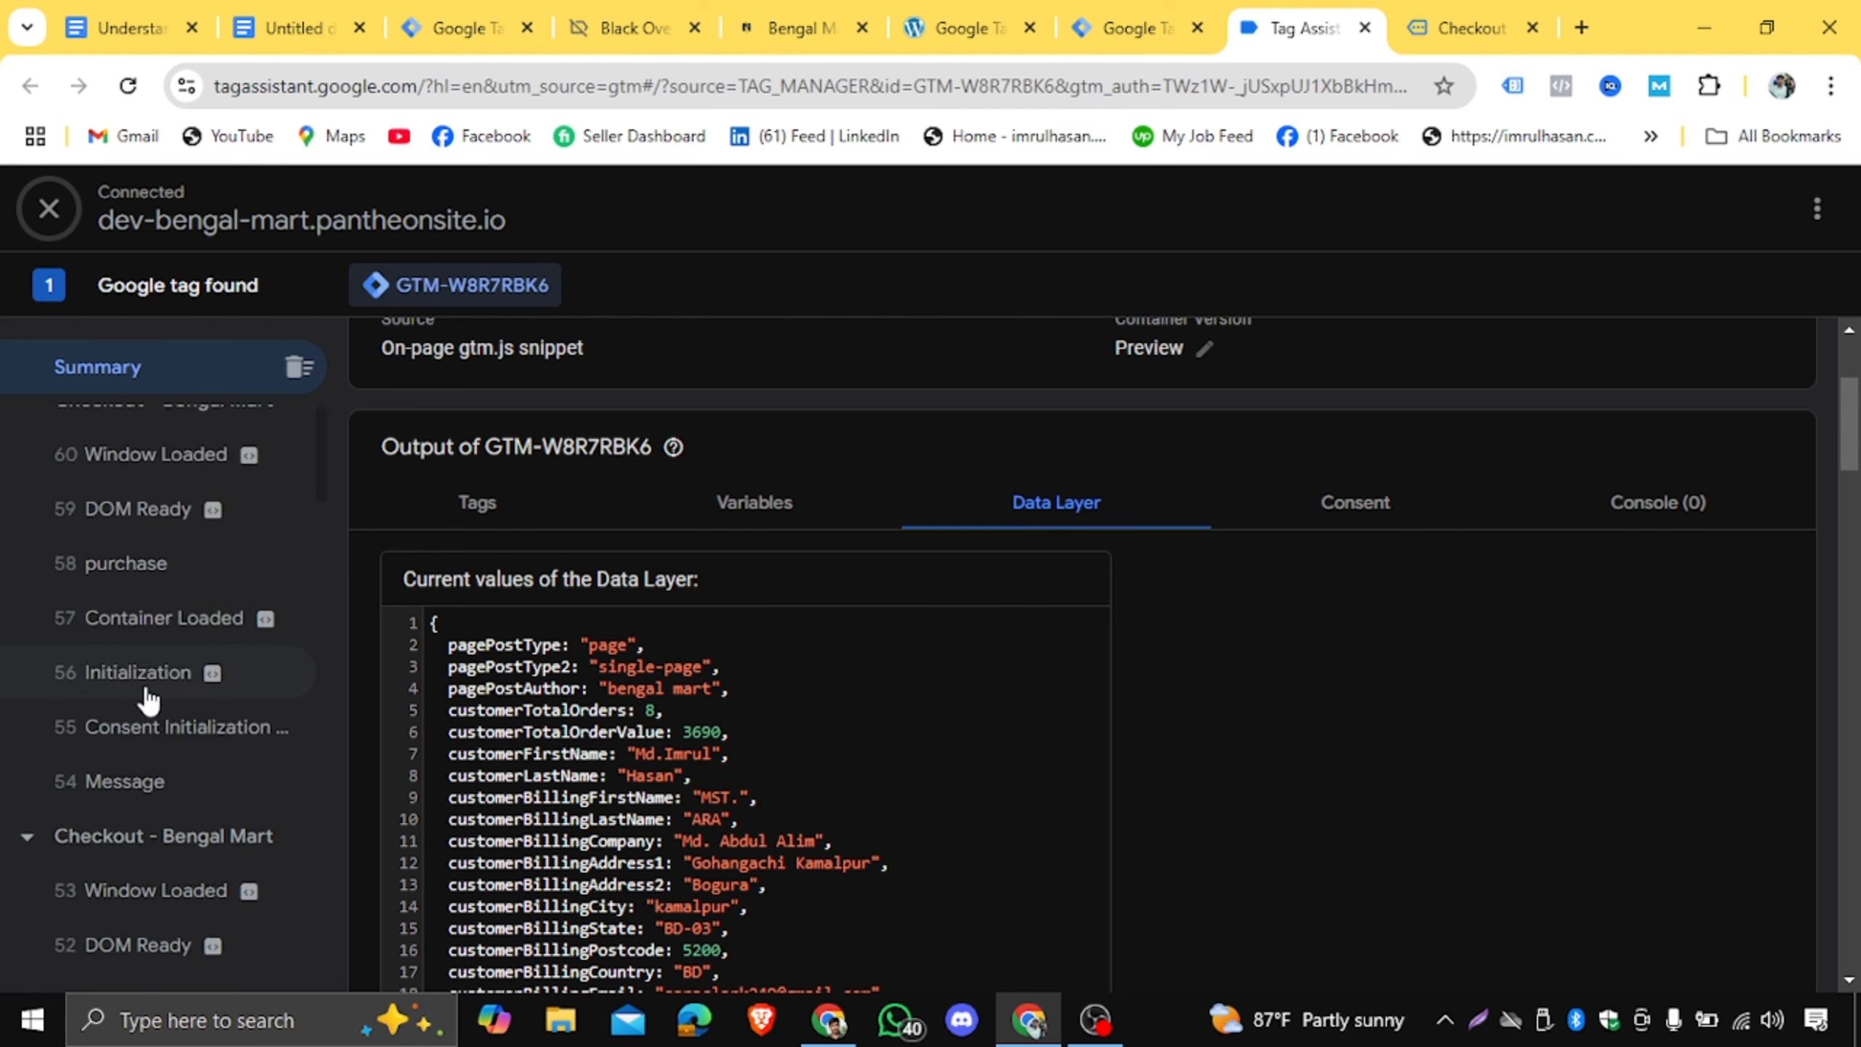
scroll(149, 701, down, 10)
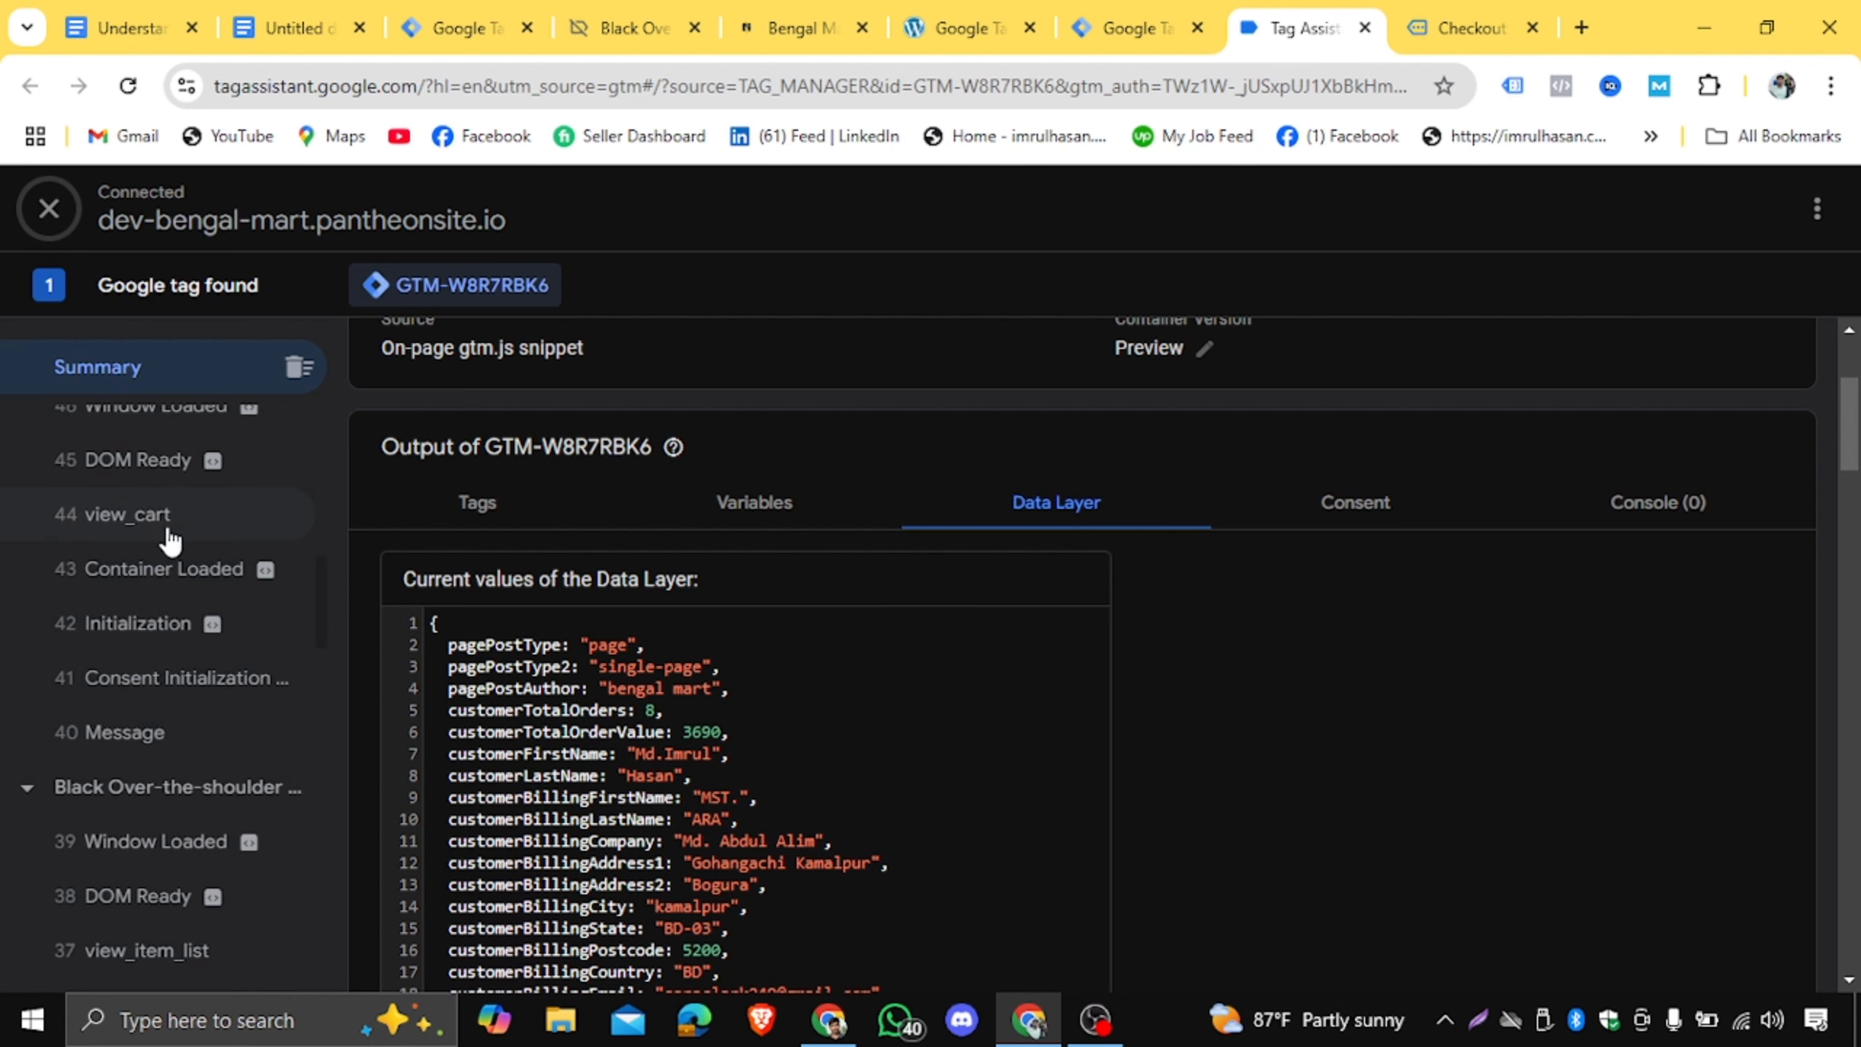
scroll(228, 665, down, 5)
click(189, 597)
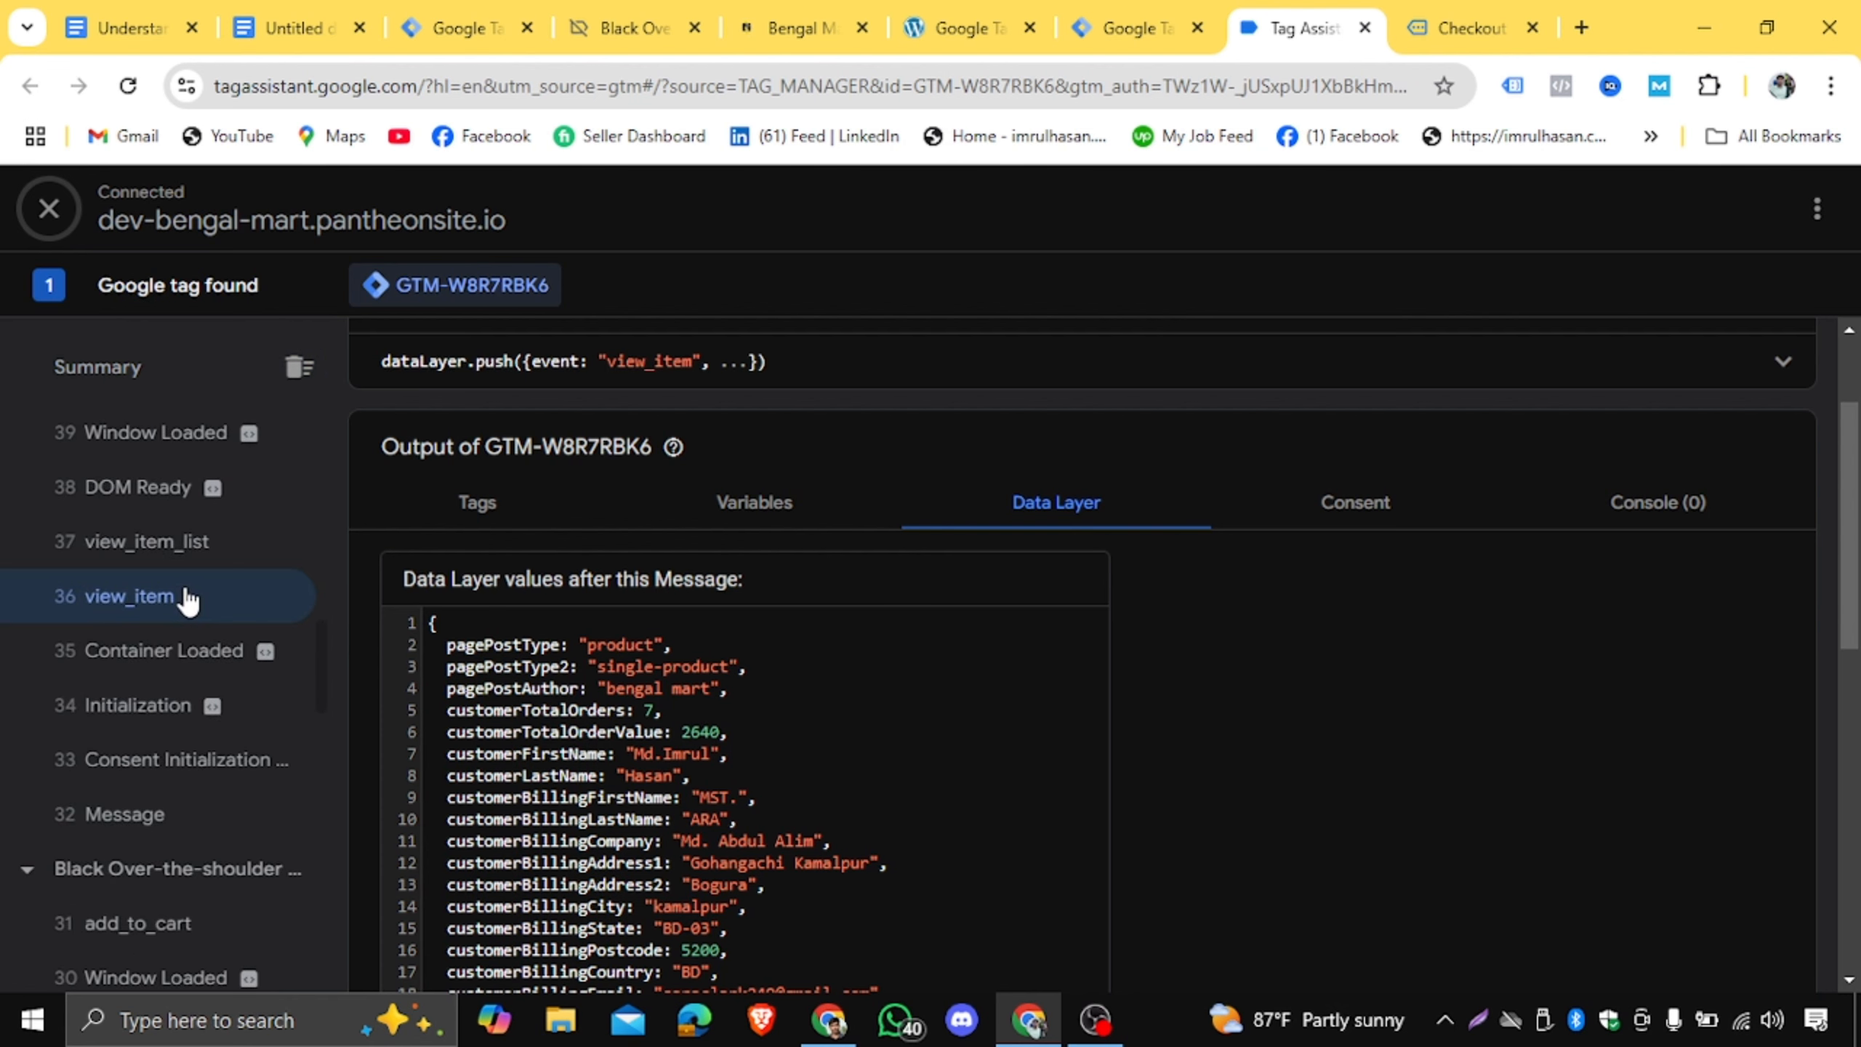
Copy view_item from the event's dataLayer.push call and paste it as the custom event trigger's event name in Tag Manager.
drag(608, 360, 689, 355)
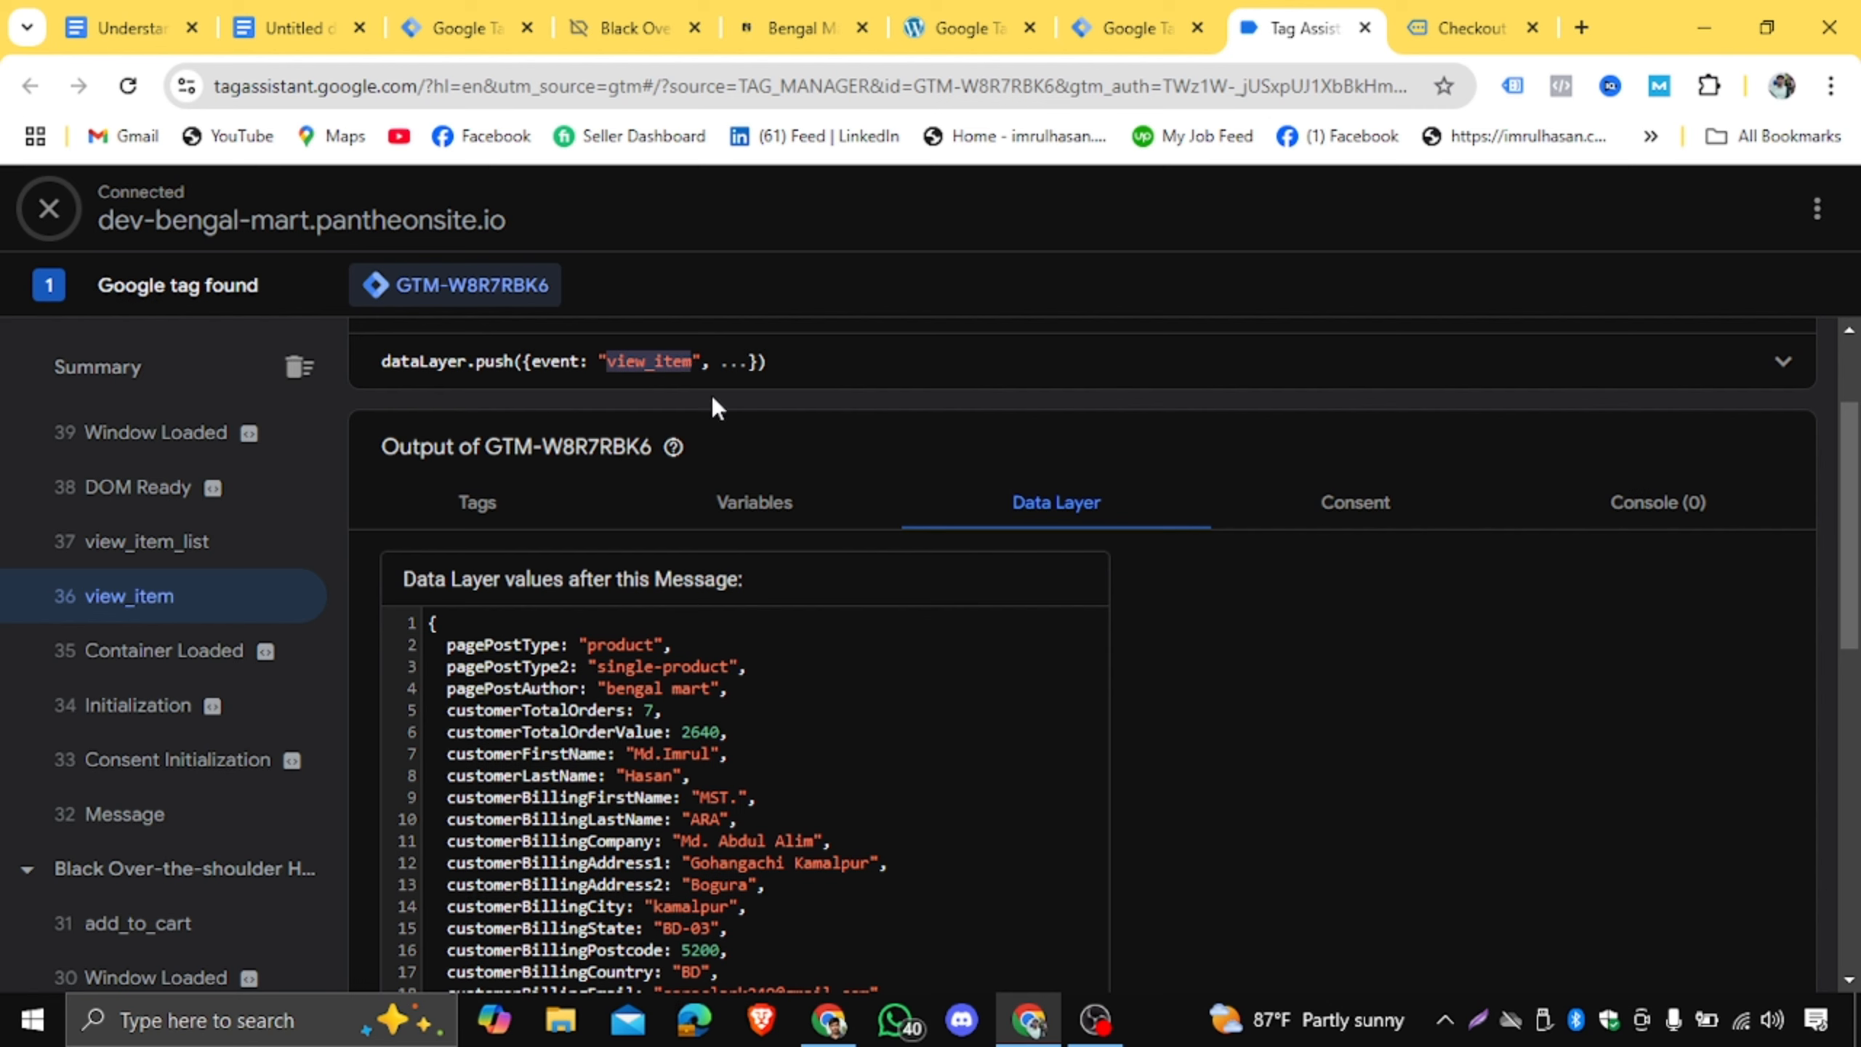
right_click(663, 361)
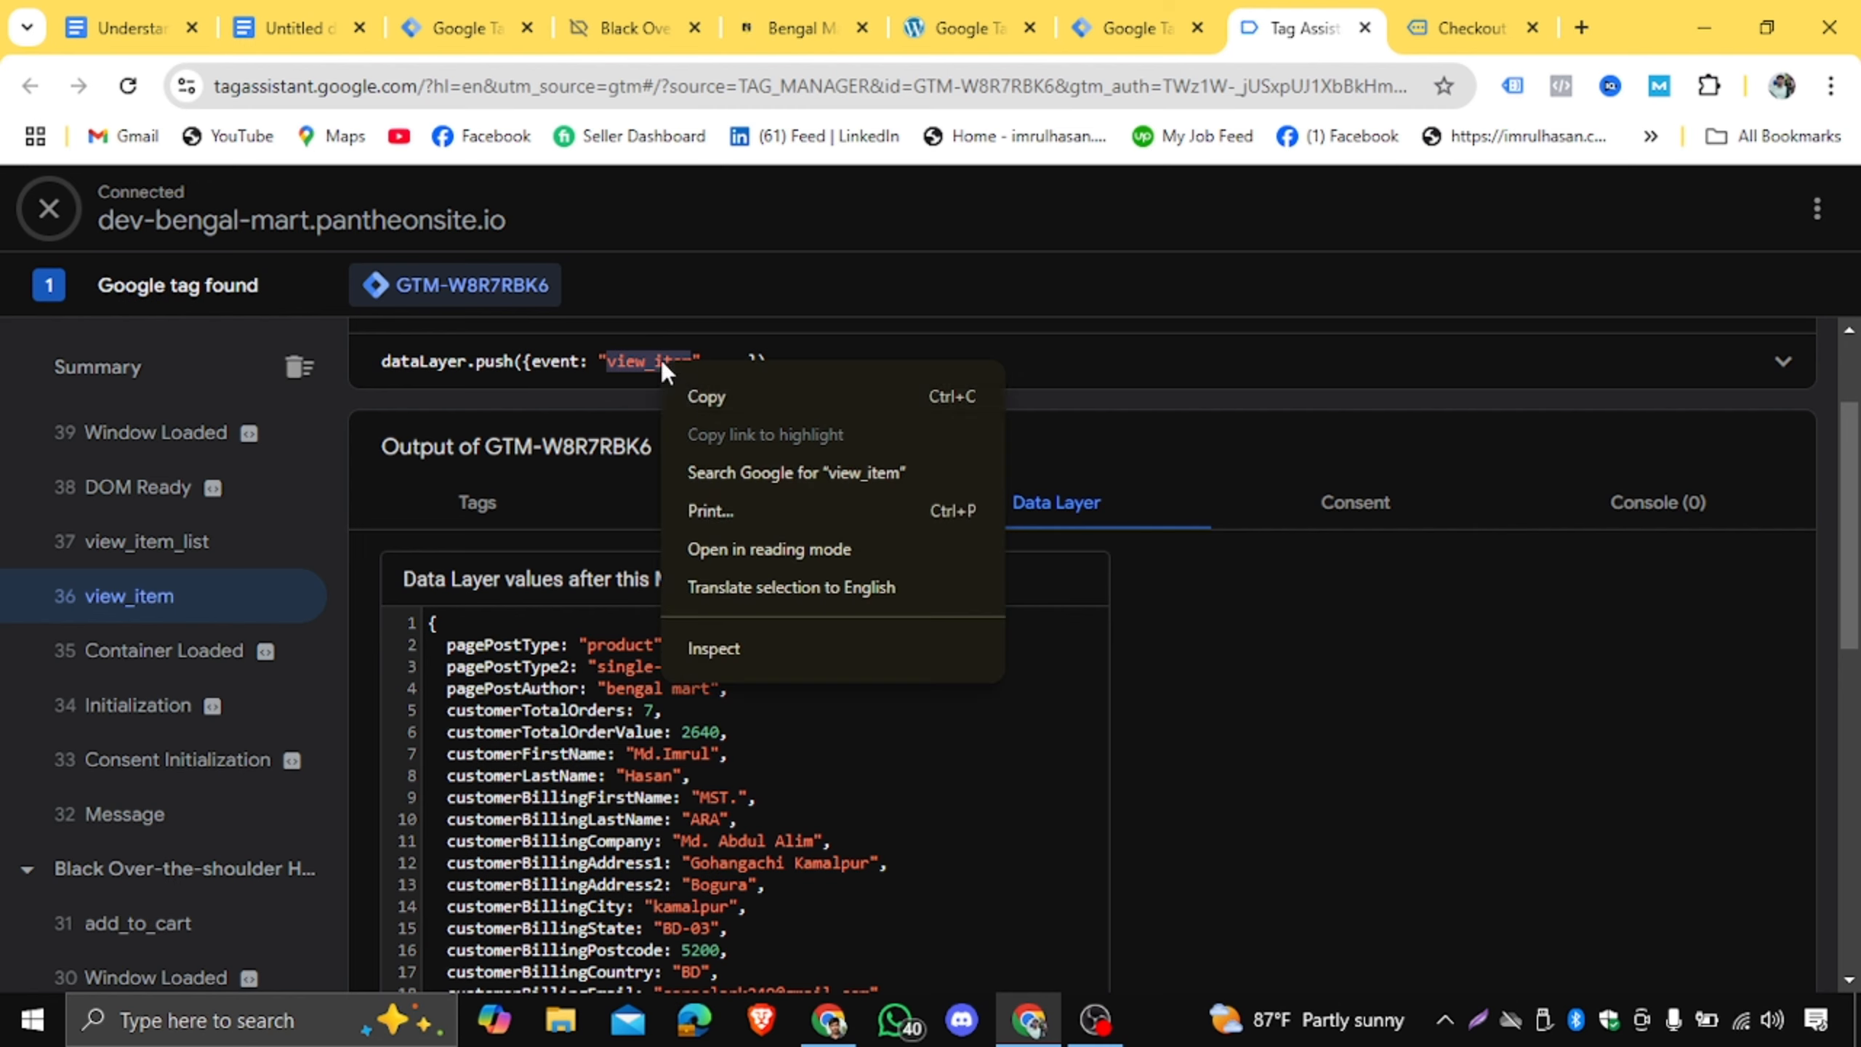
click(720, 391)
click(451, 23)
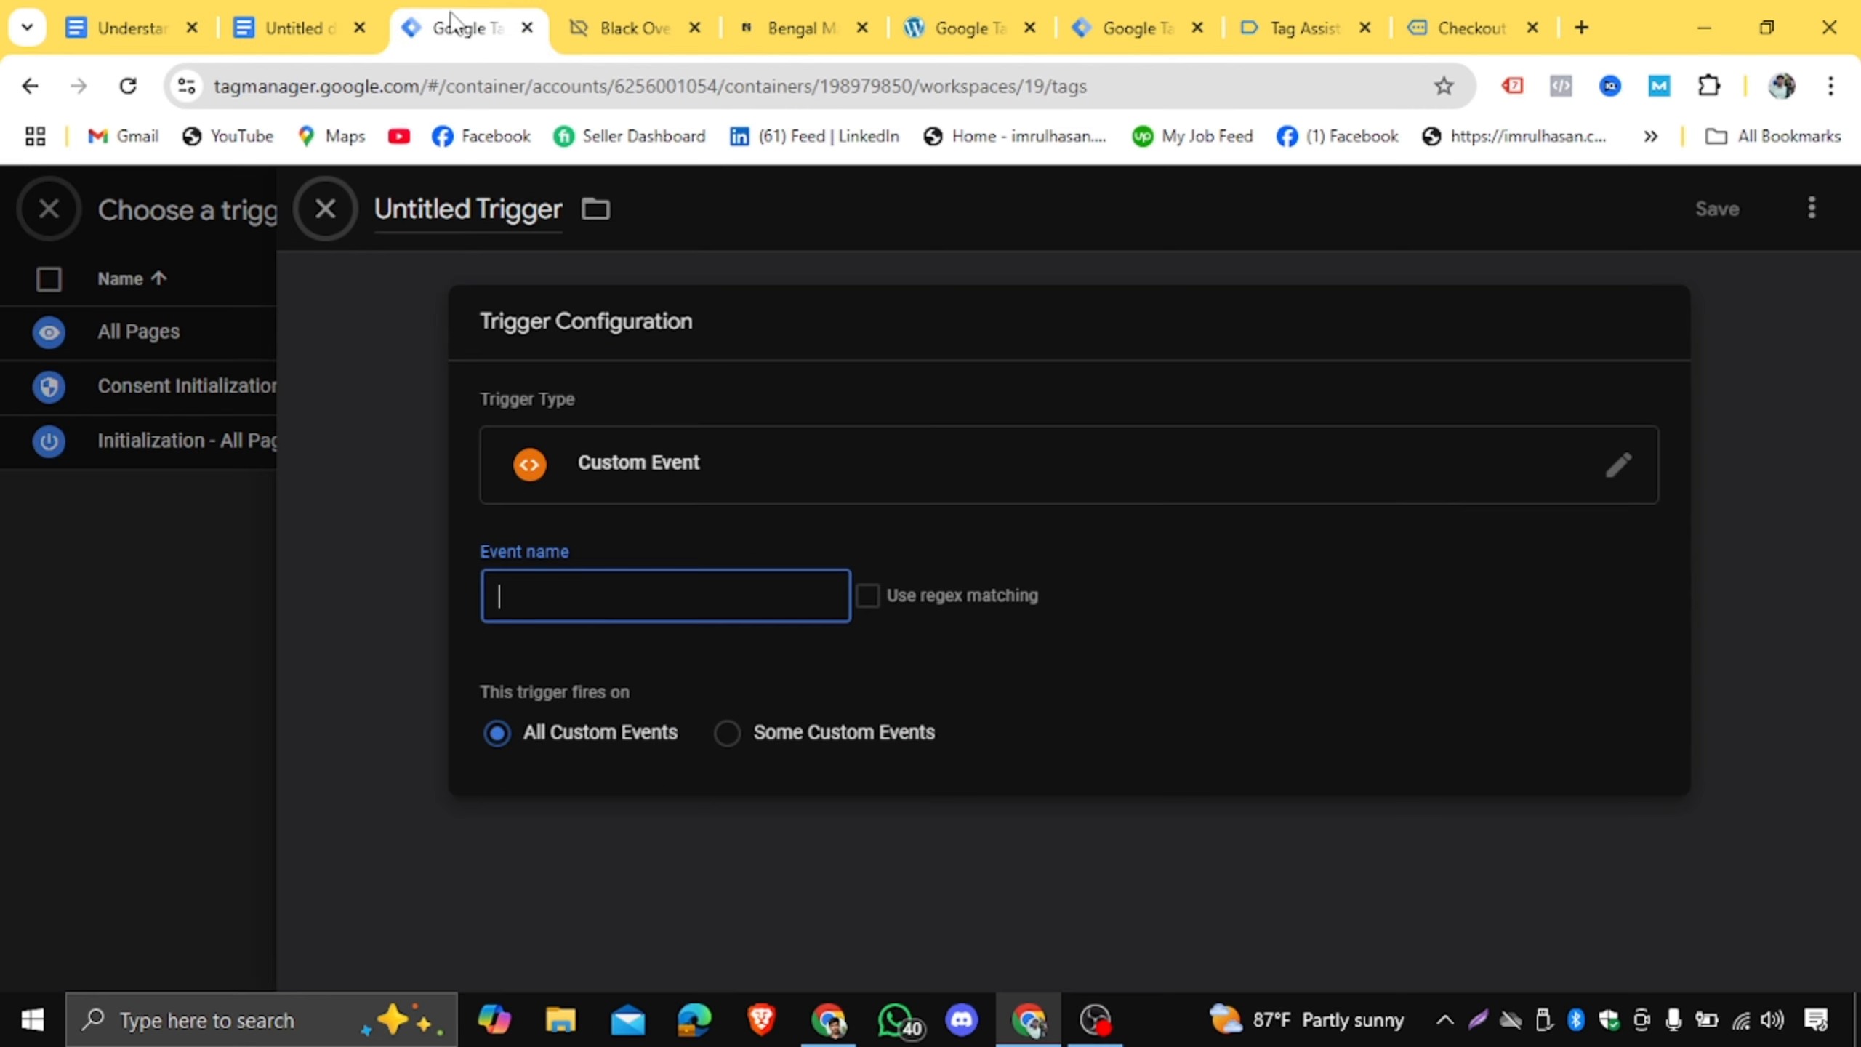
right_click(591, 582)
click(646, 283)
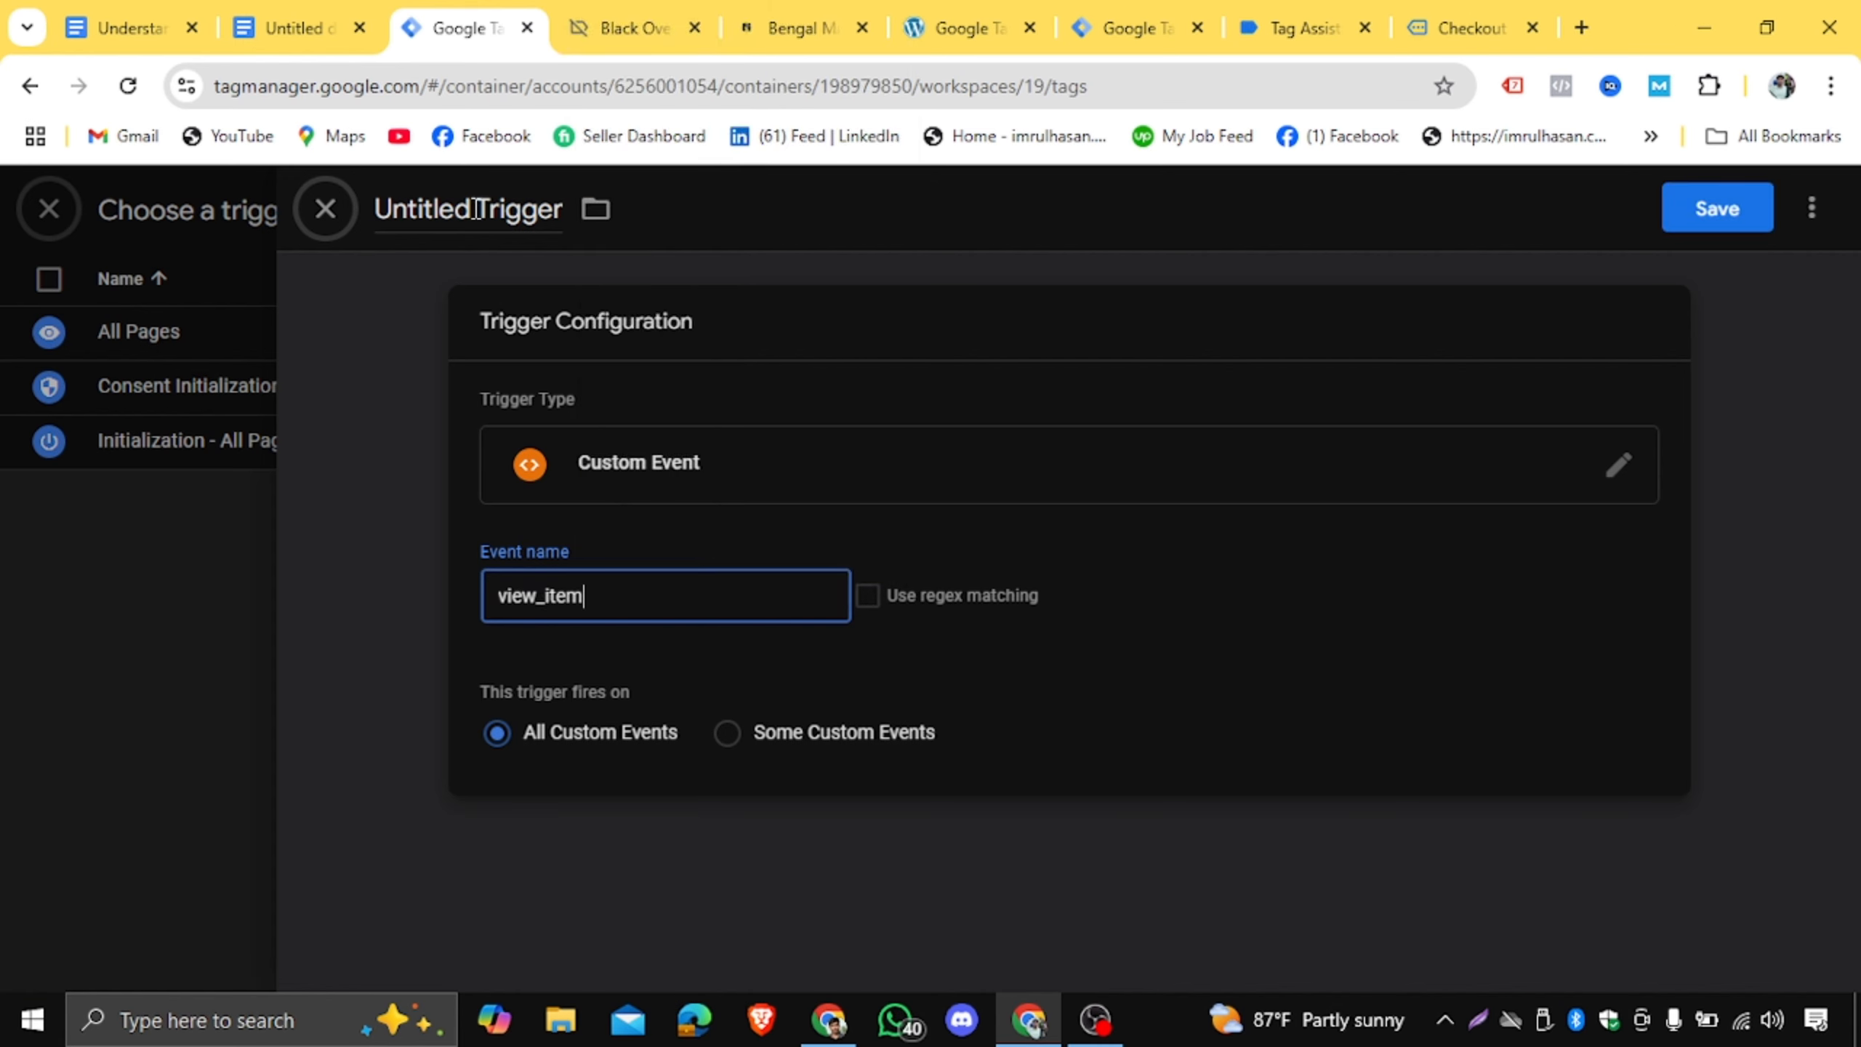
Rename the untitled trigger as View Item Trigger.
drag(469, 210, 377, 198)
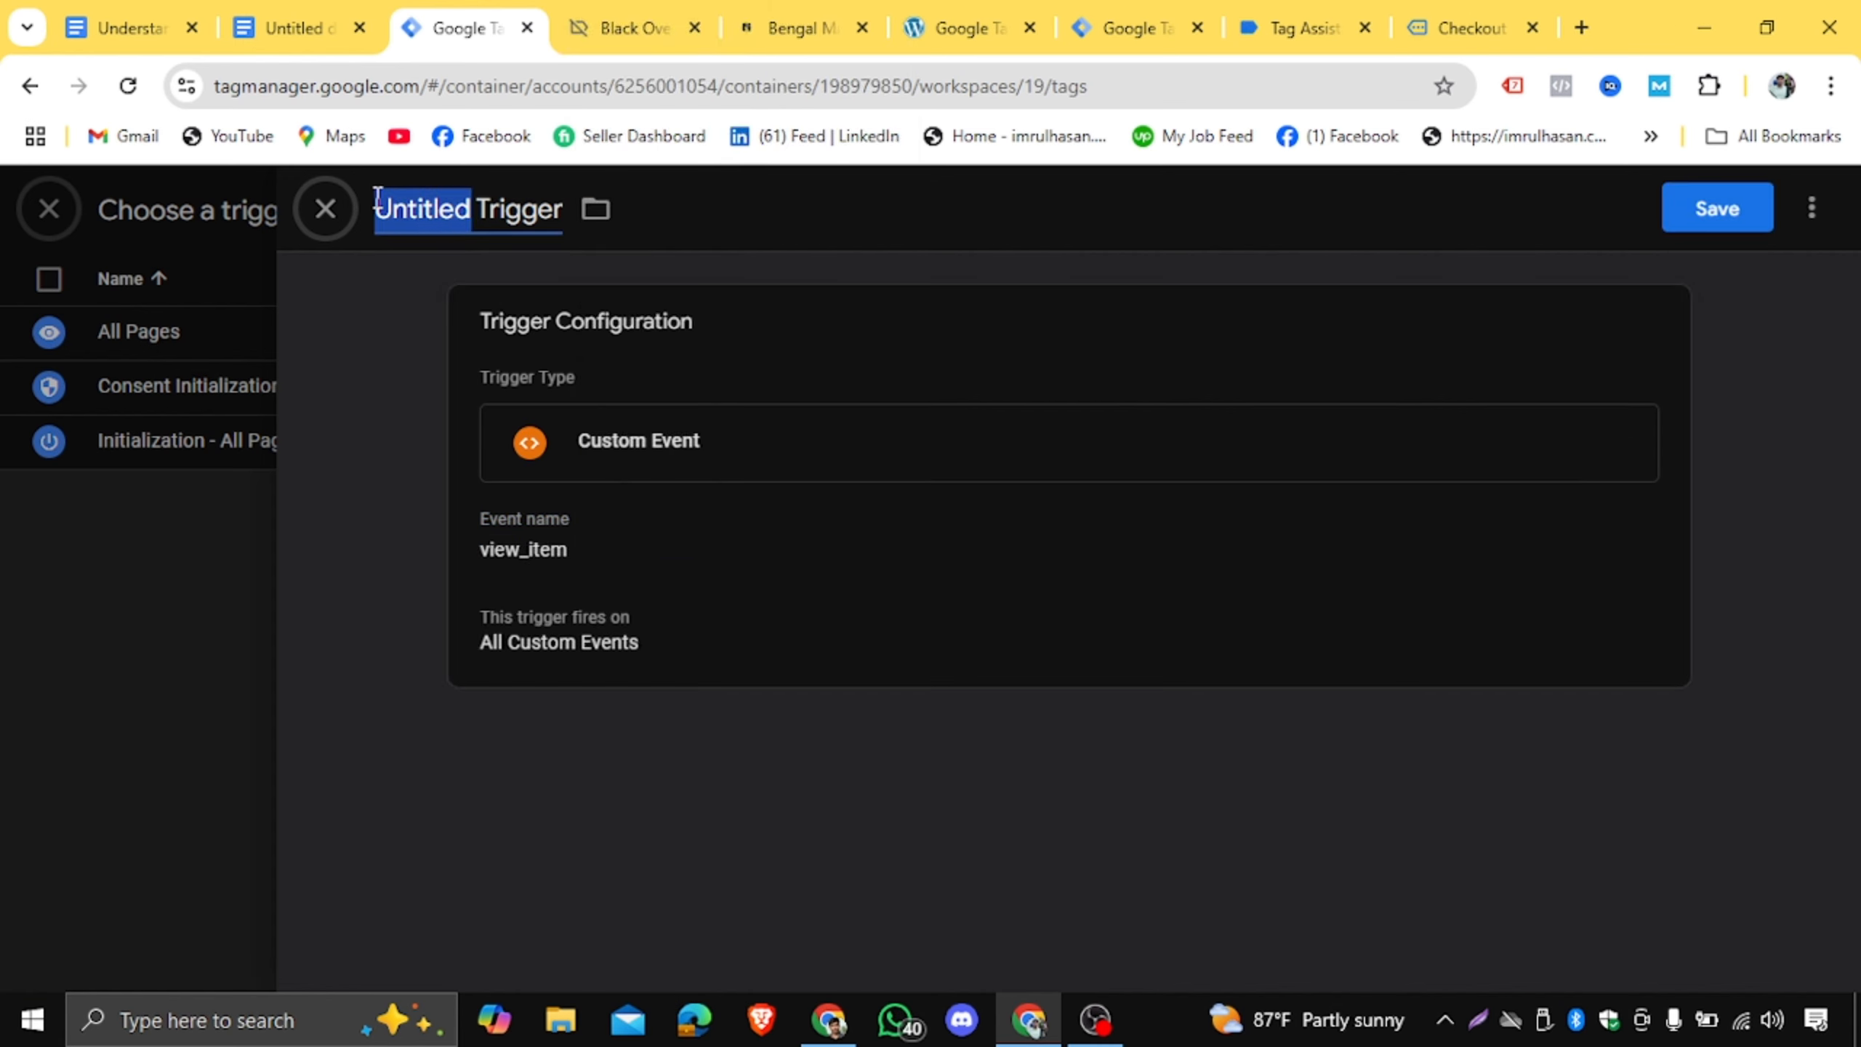
text(View)
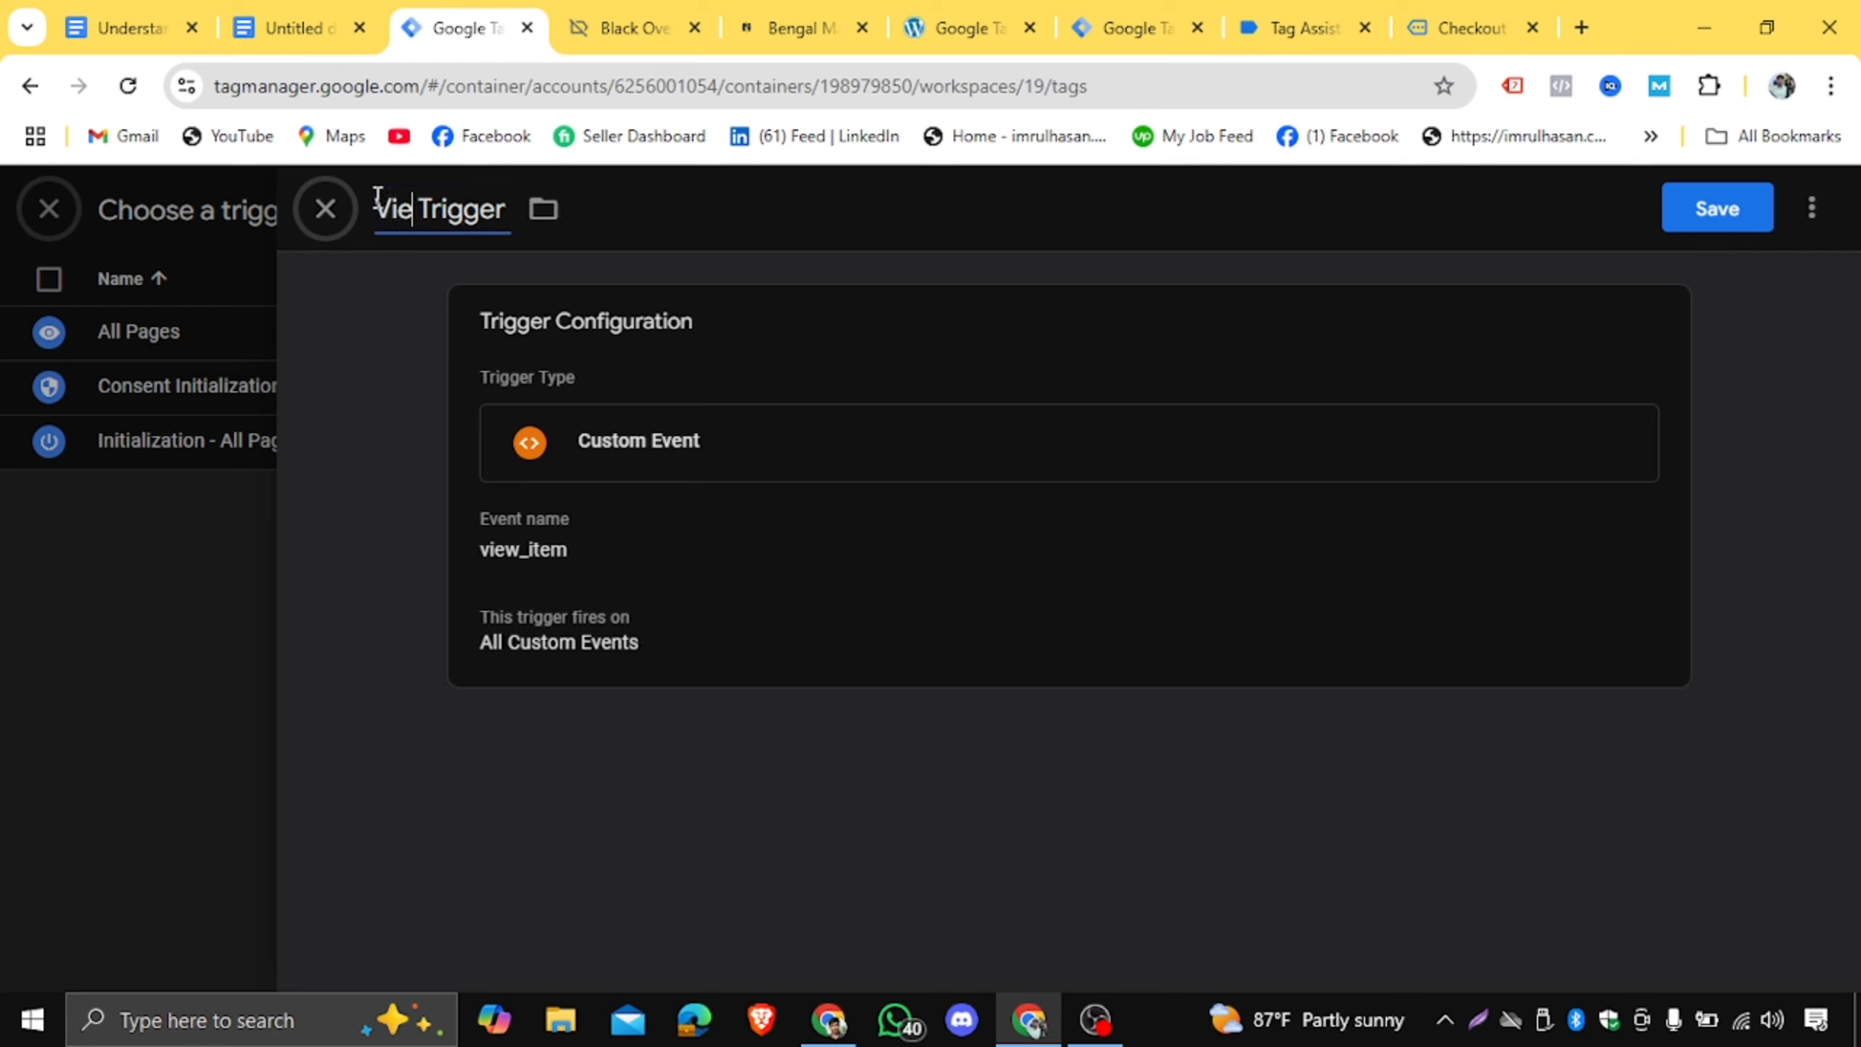
text( Cone)
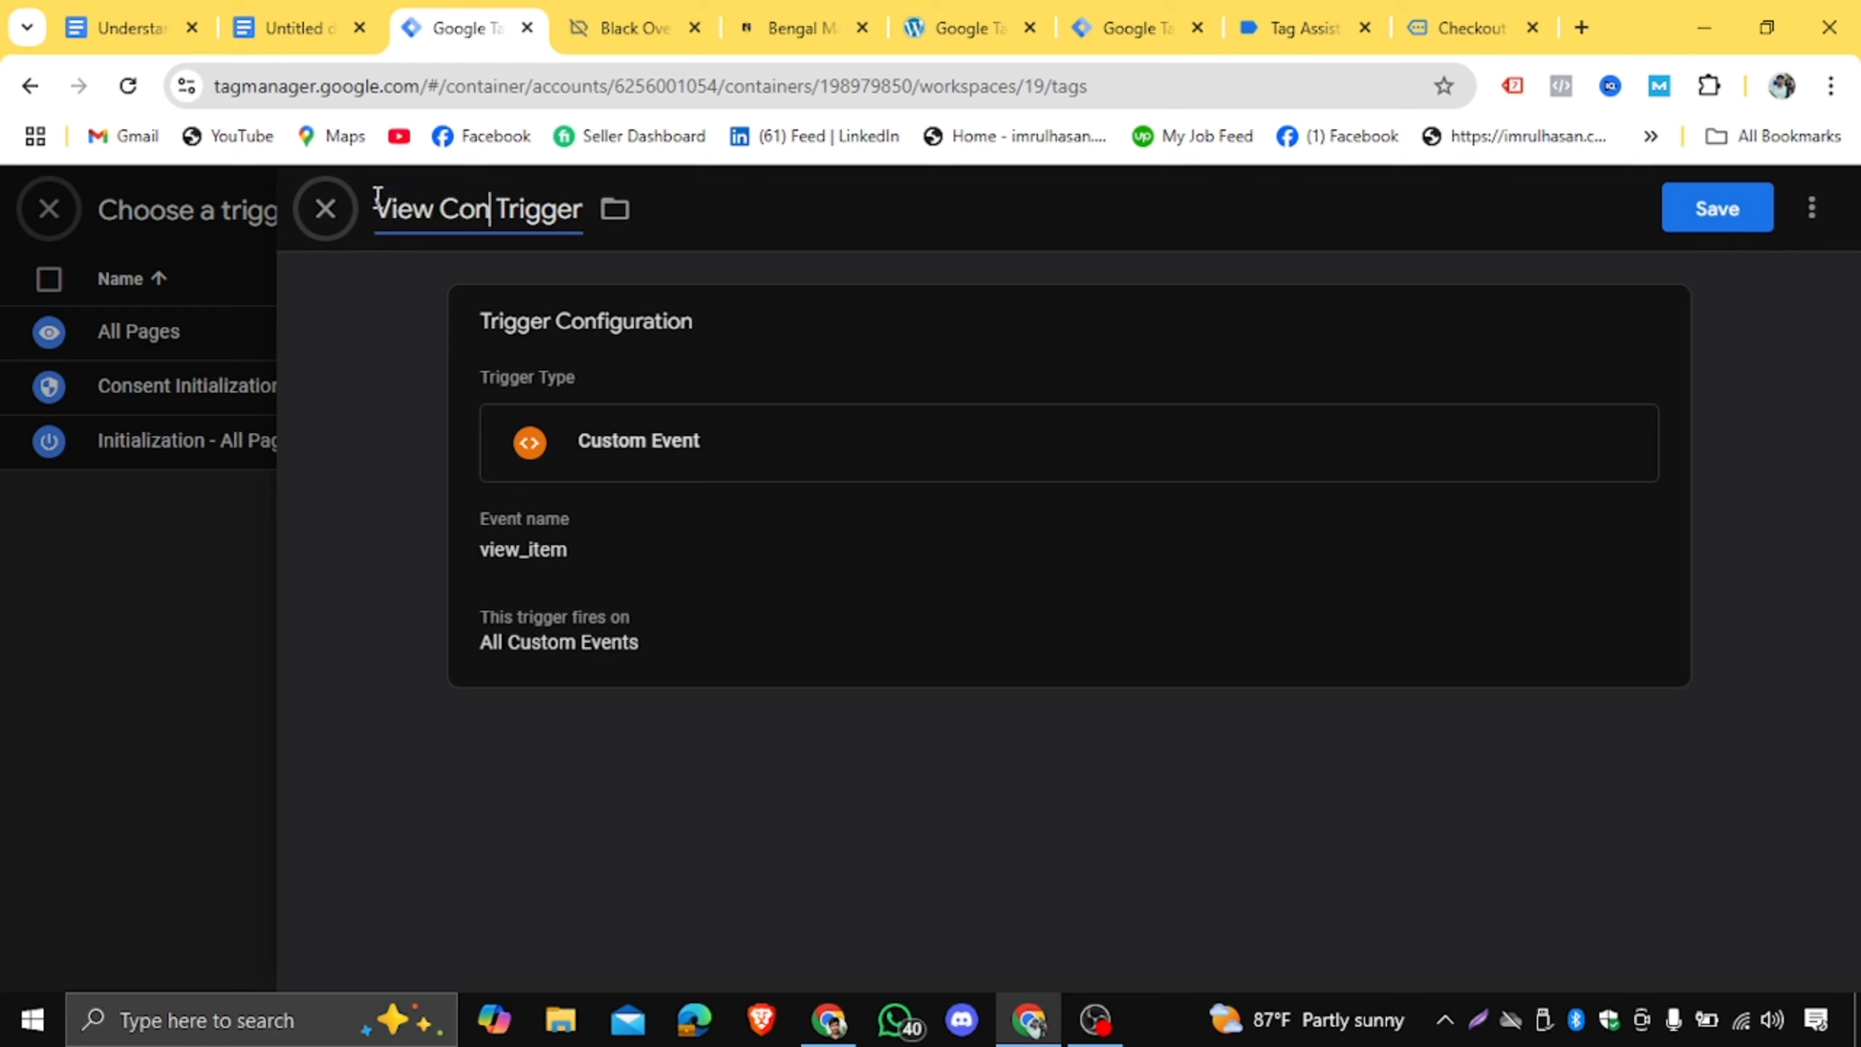
key(BackSpace)
key(BackSpace)
key(BackSpace)
key(BackSpace)
key(BackSpace)
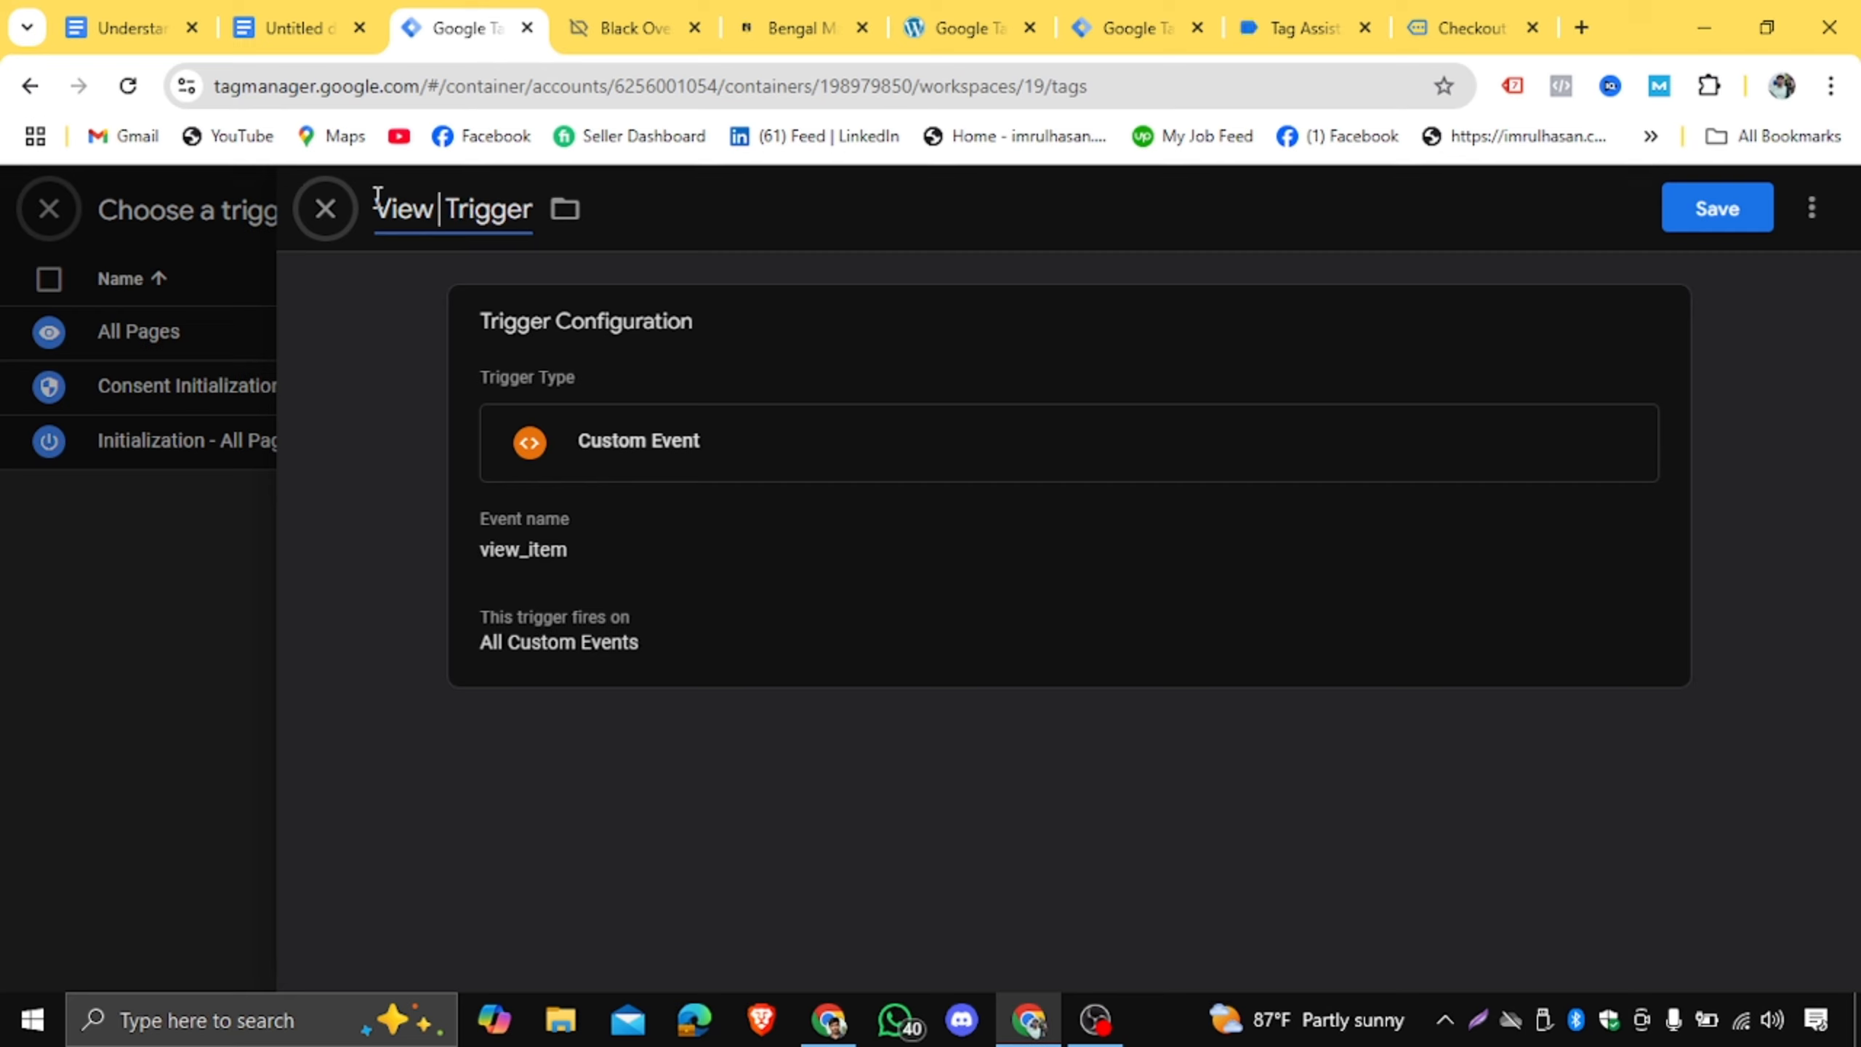
text(Item)
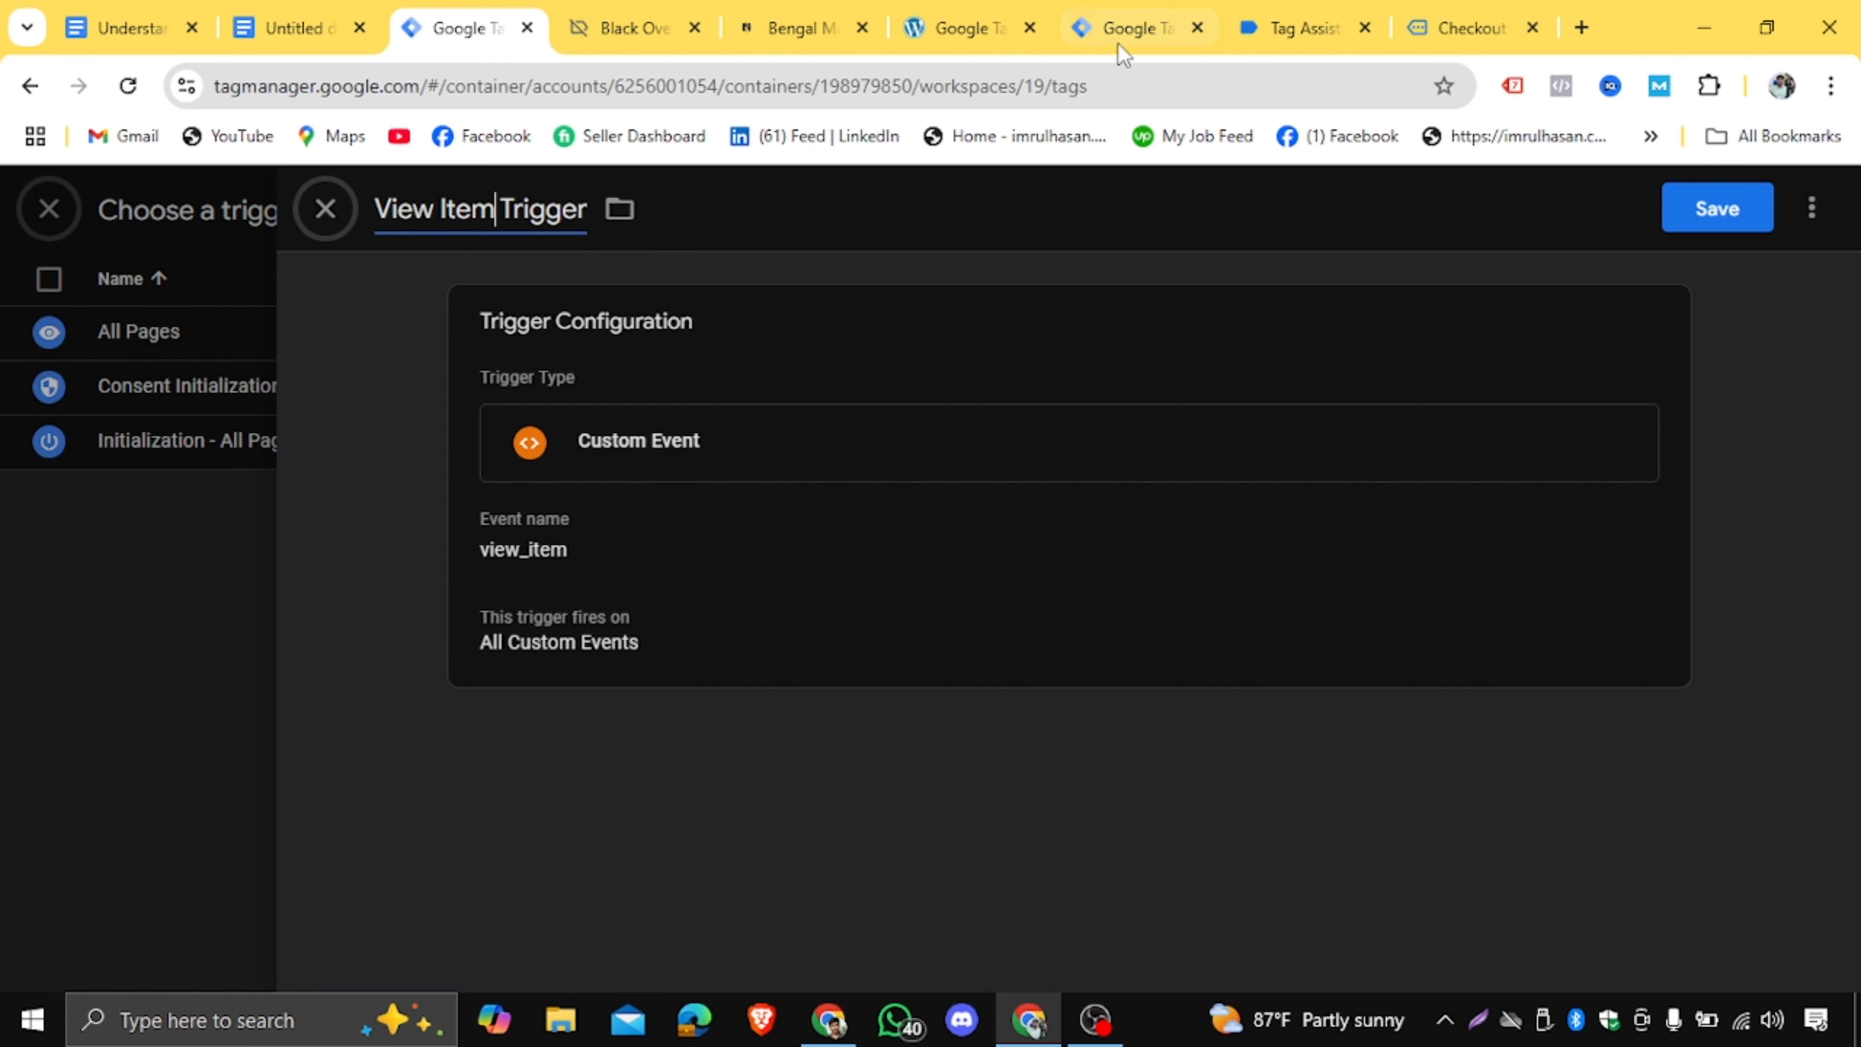
click(979, 23)
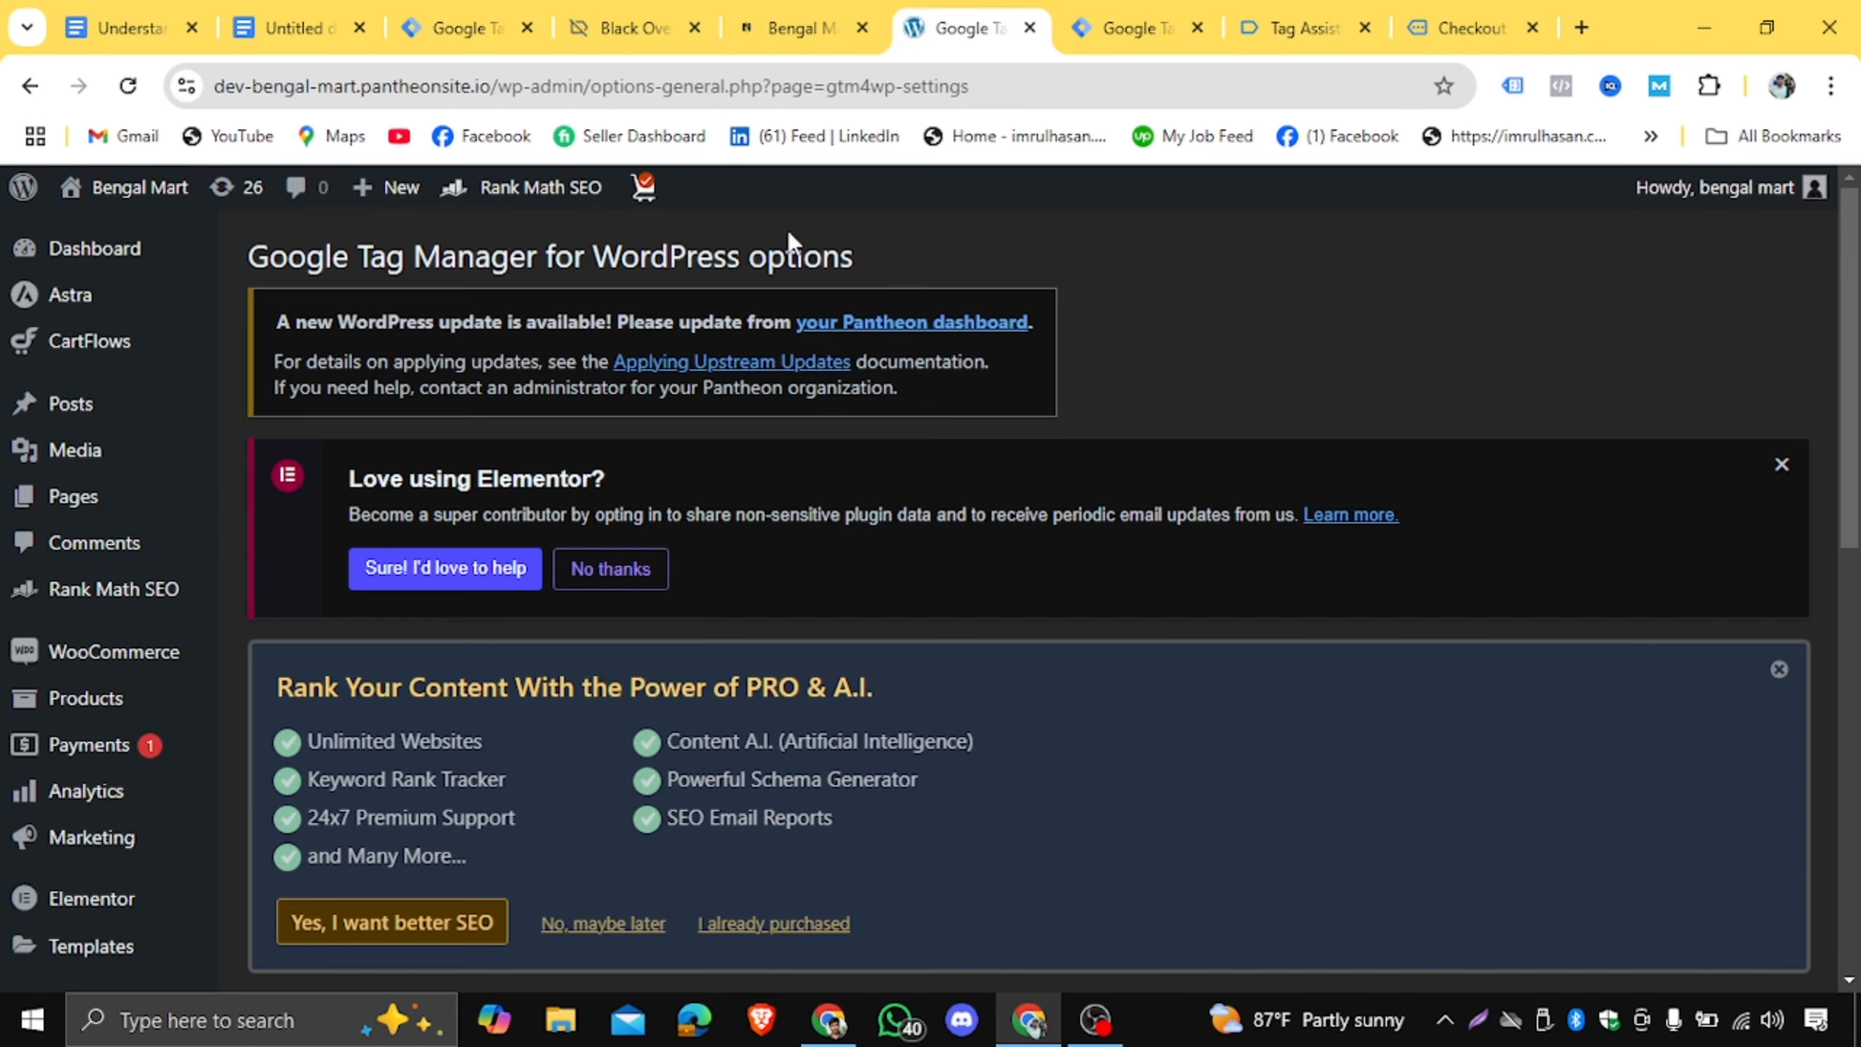
click(777, 16)
click(617, 5)
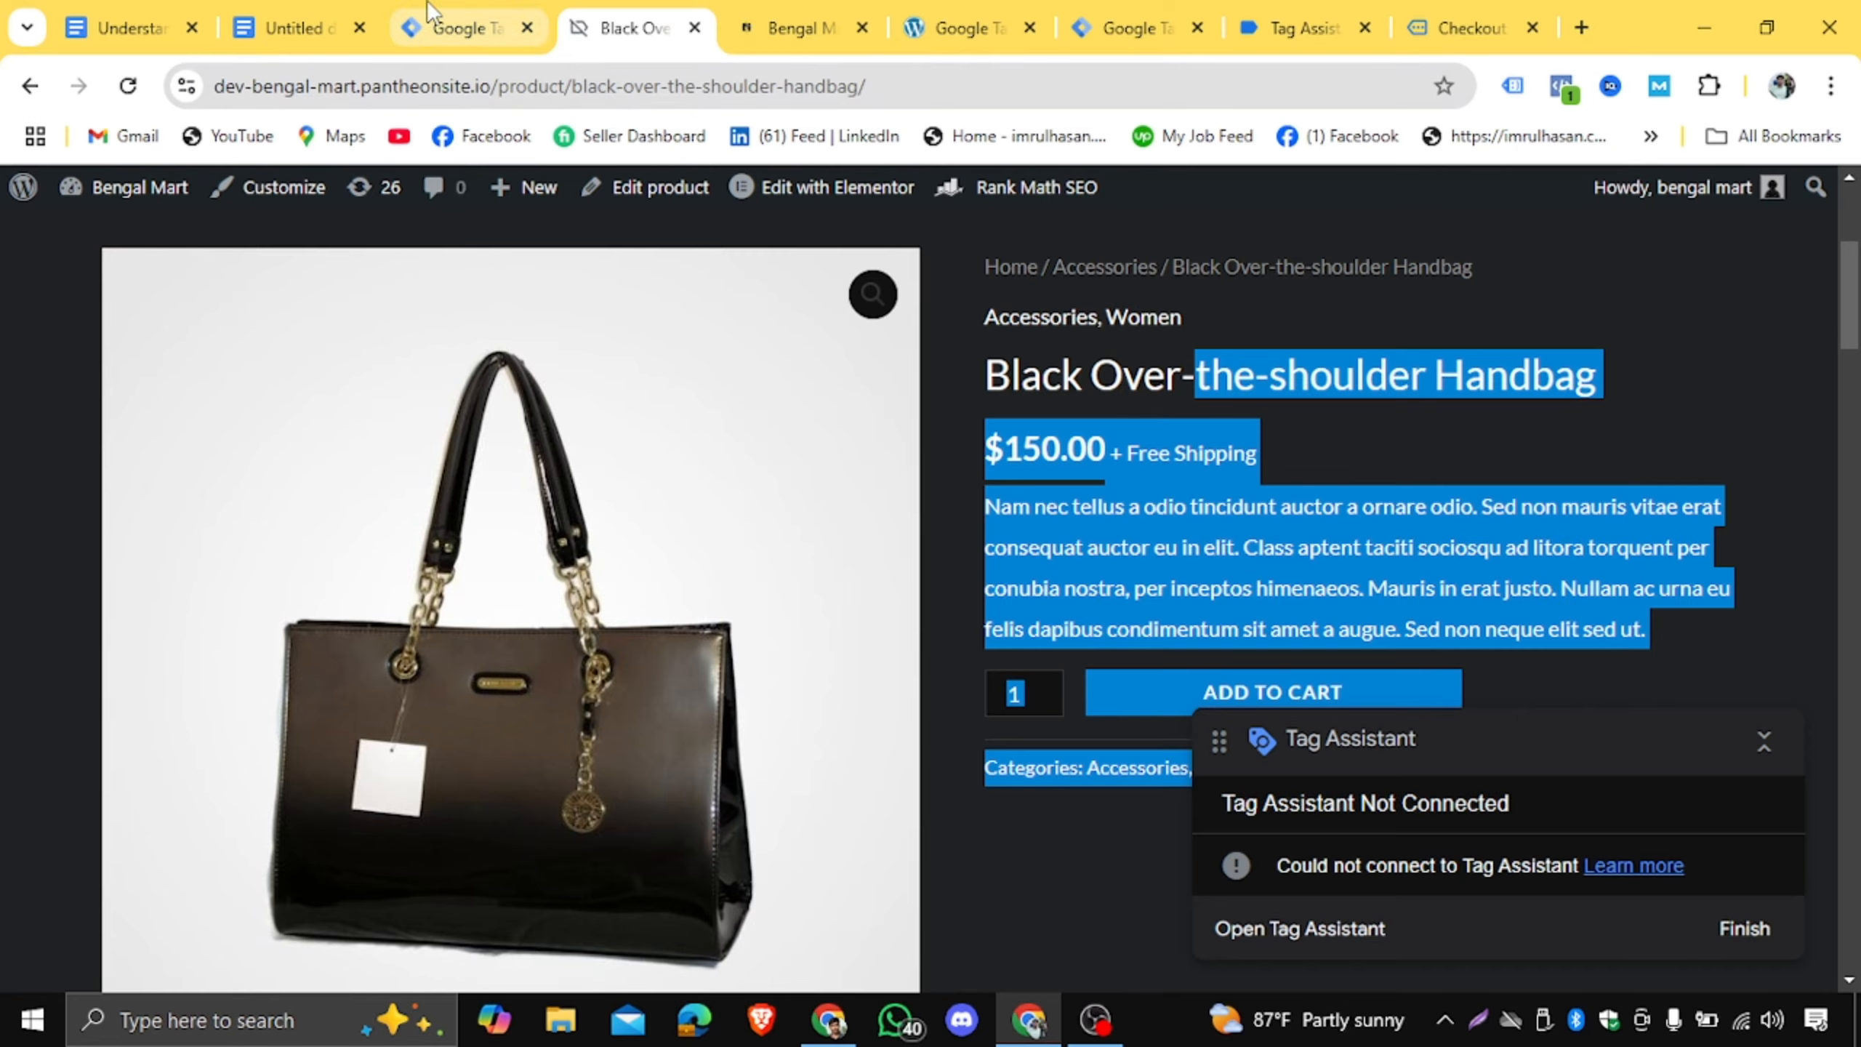
click(466, 27)
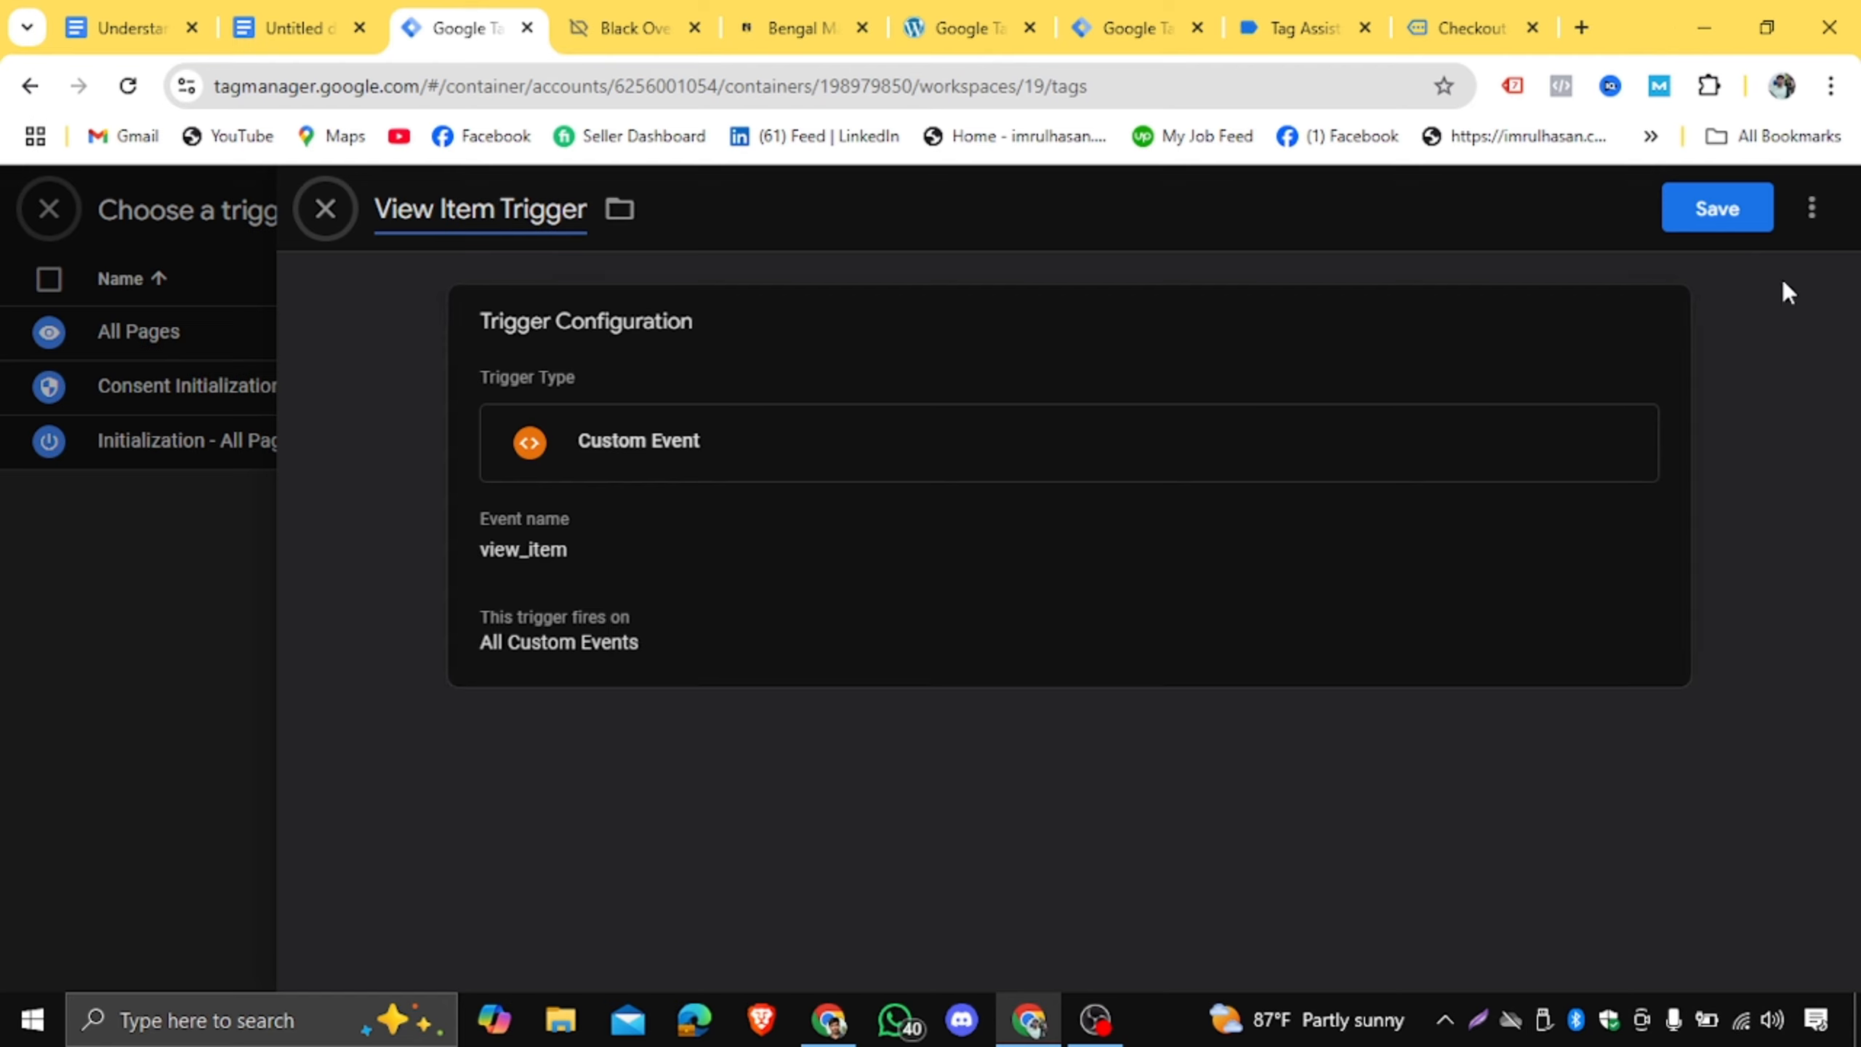
Save the trigger to the Facebook Pixel tag and save the tag as Fb View Content Tag.
click(1729, 226)
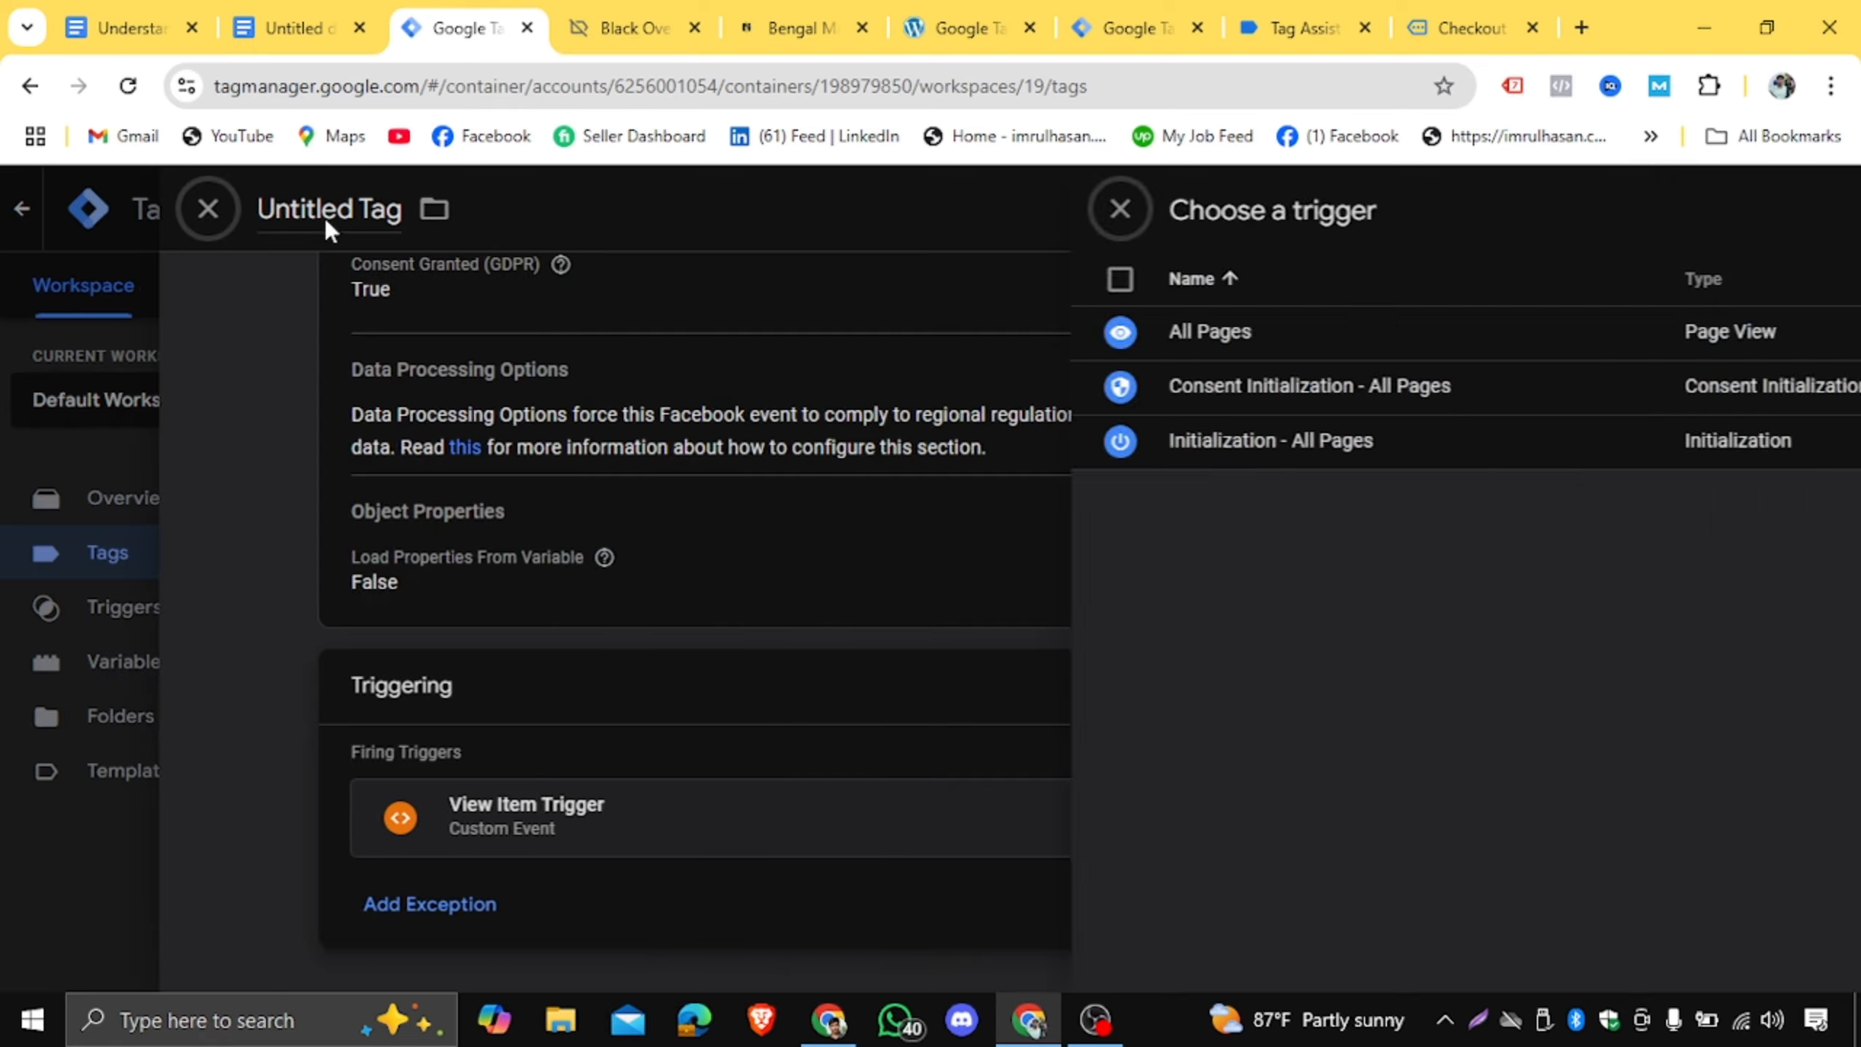
click(1734, 216)
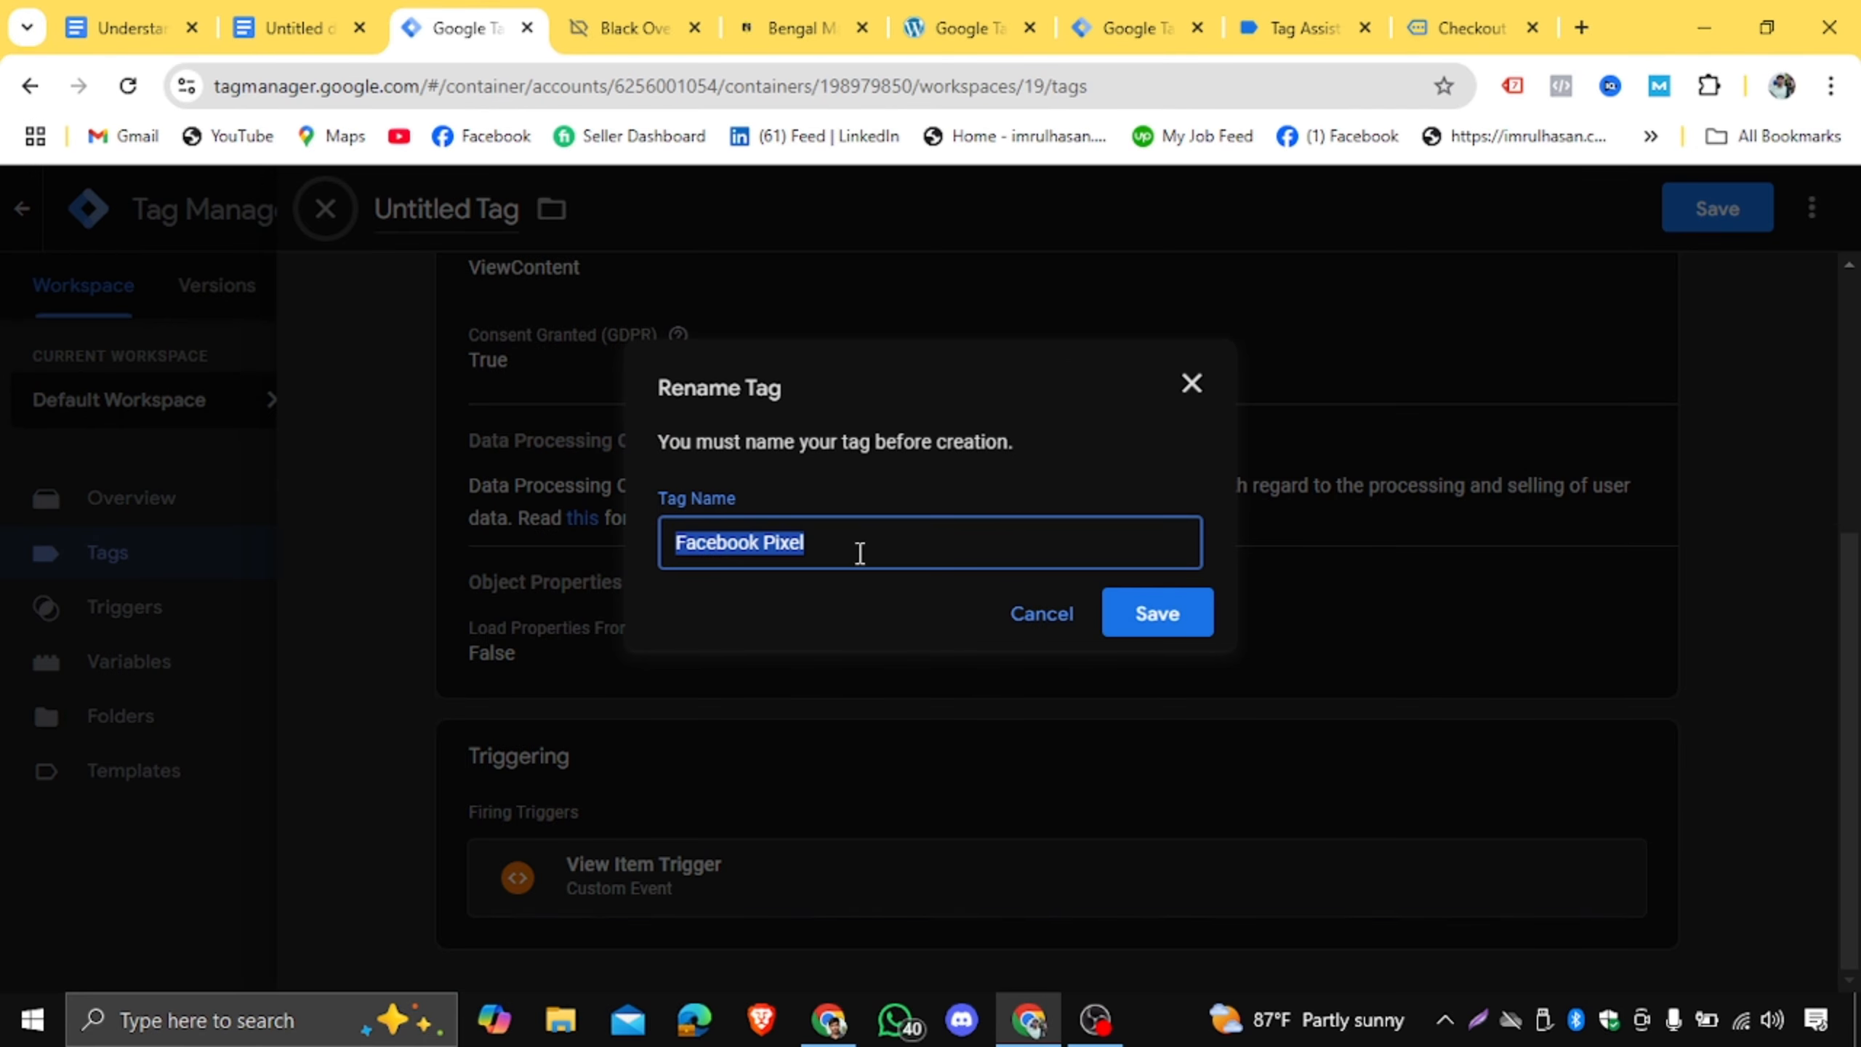
text(F)
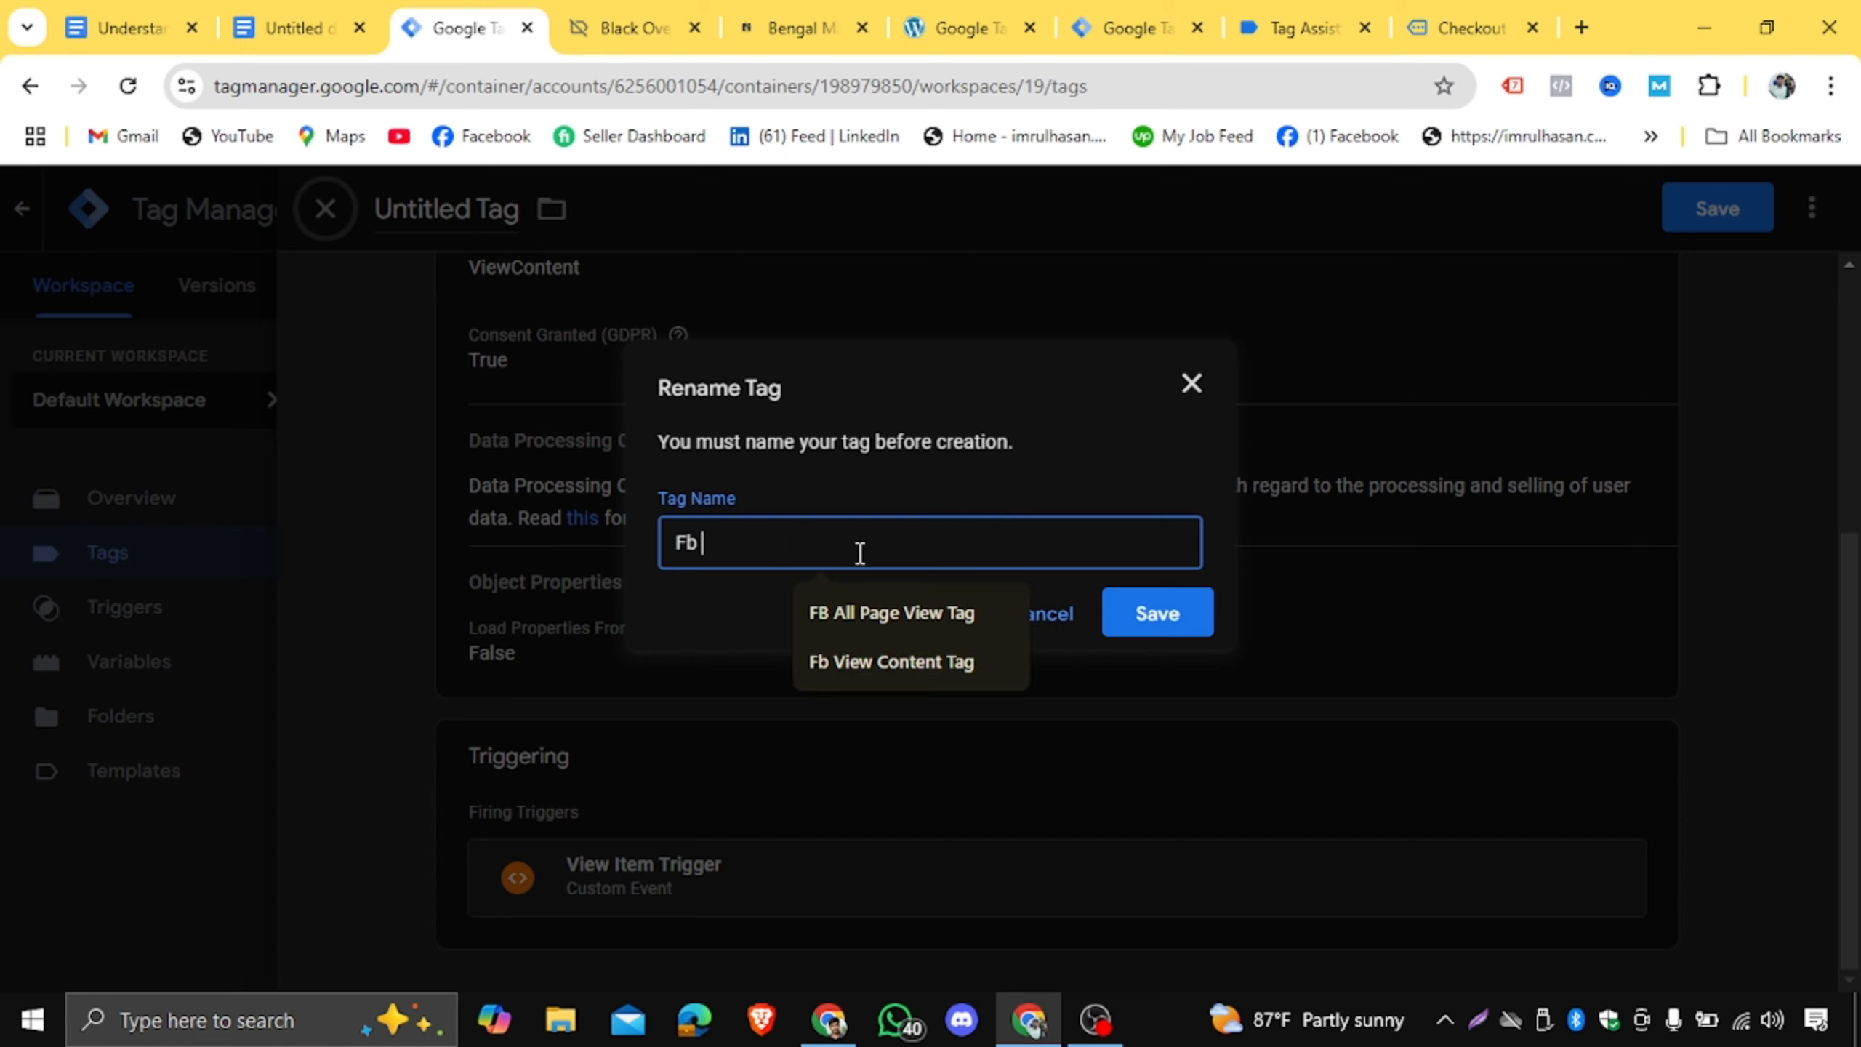
text(b)
click(936, 663)
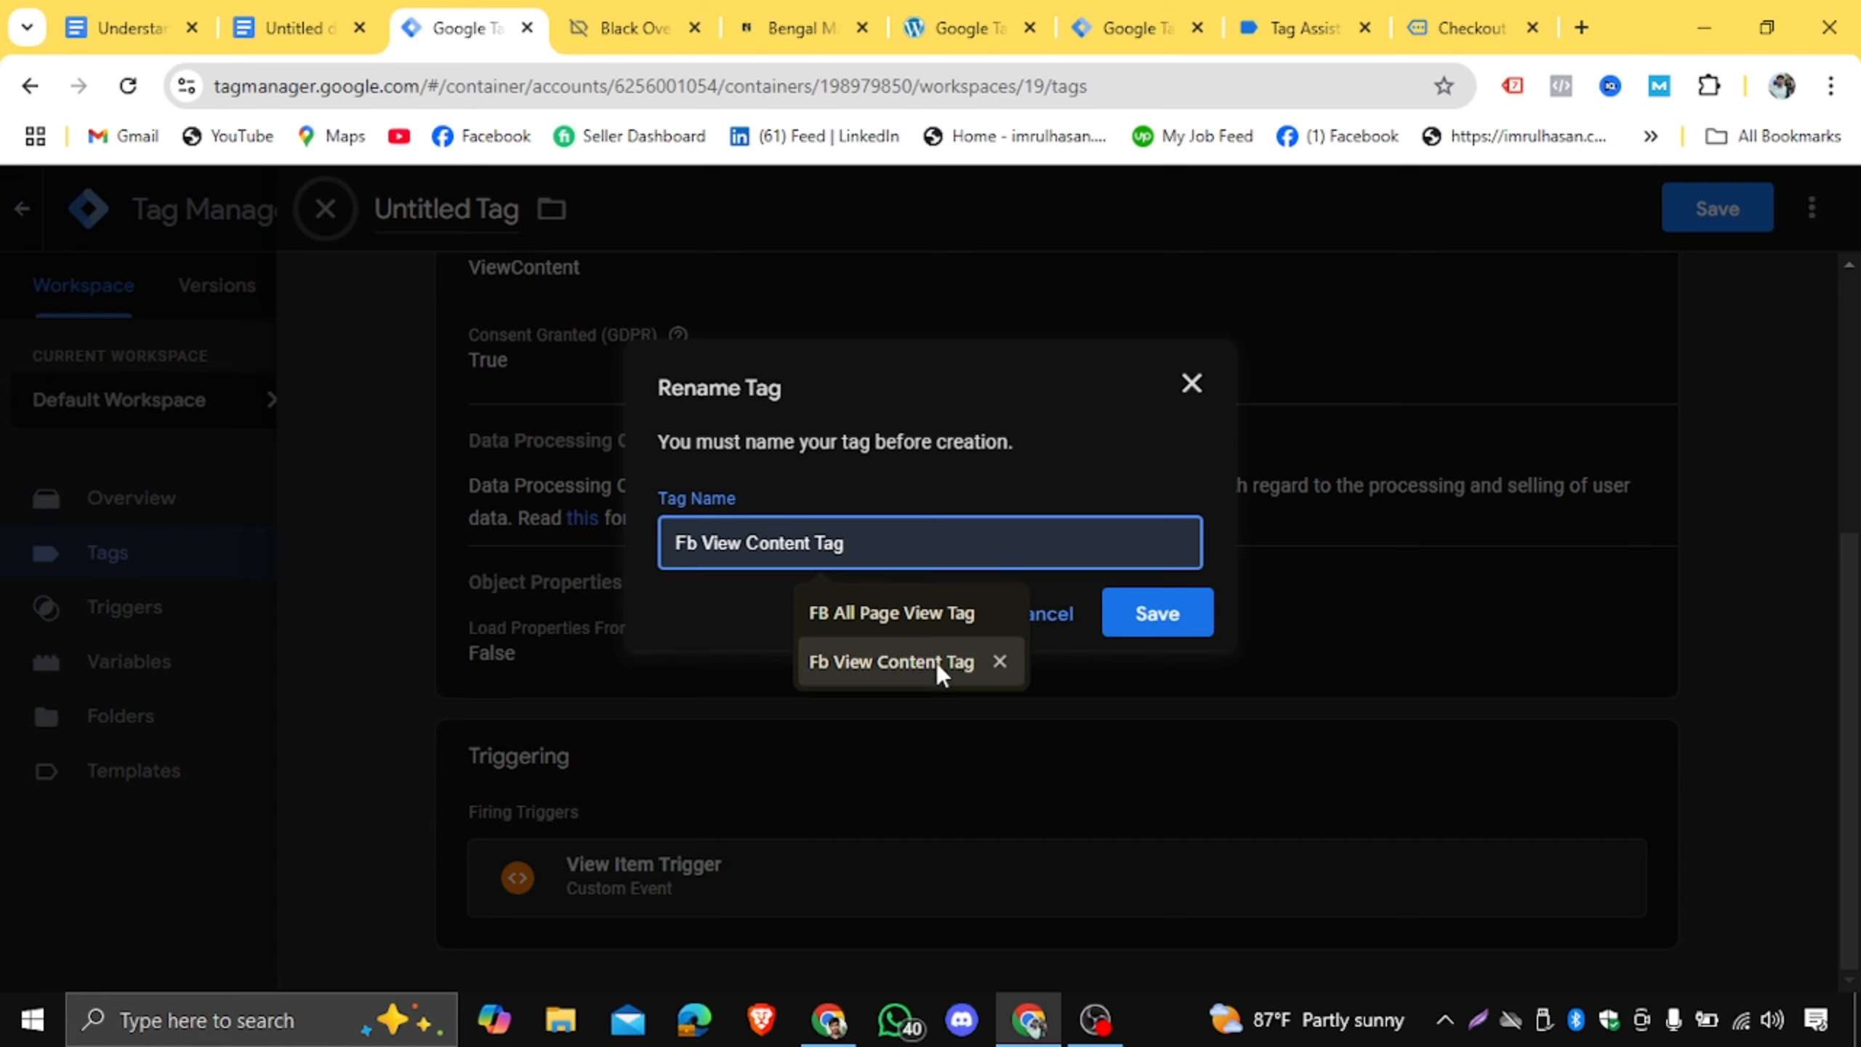
click(1165, 616)
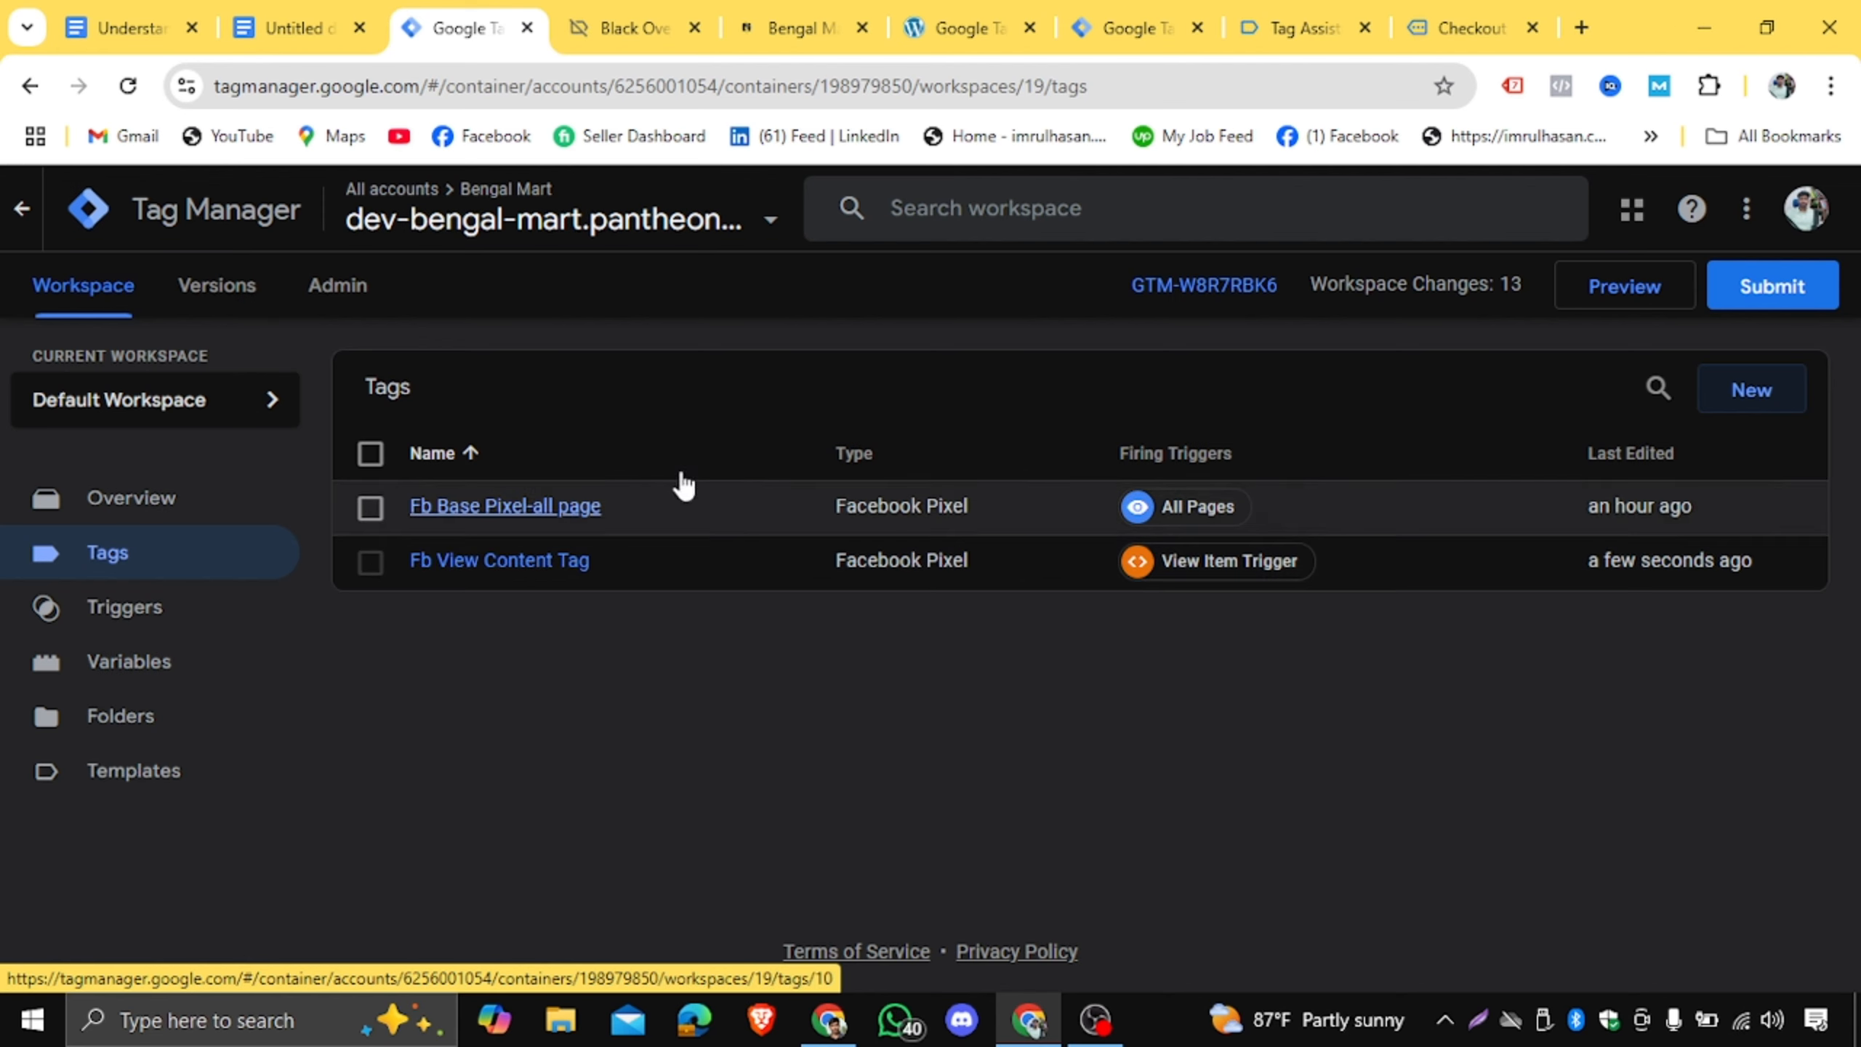
Submit the workspace changes and publish them to the Live environment without a version name or description.
click(1773, 290)
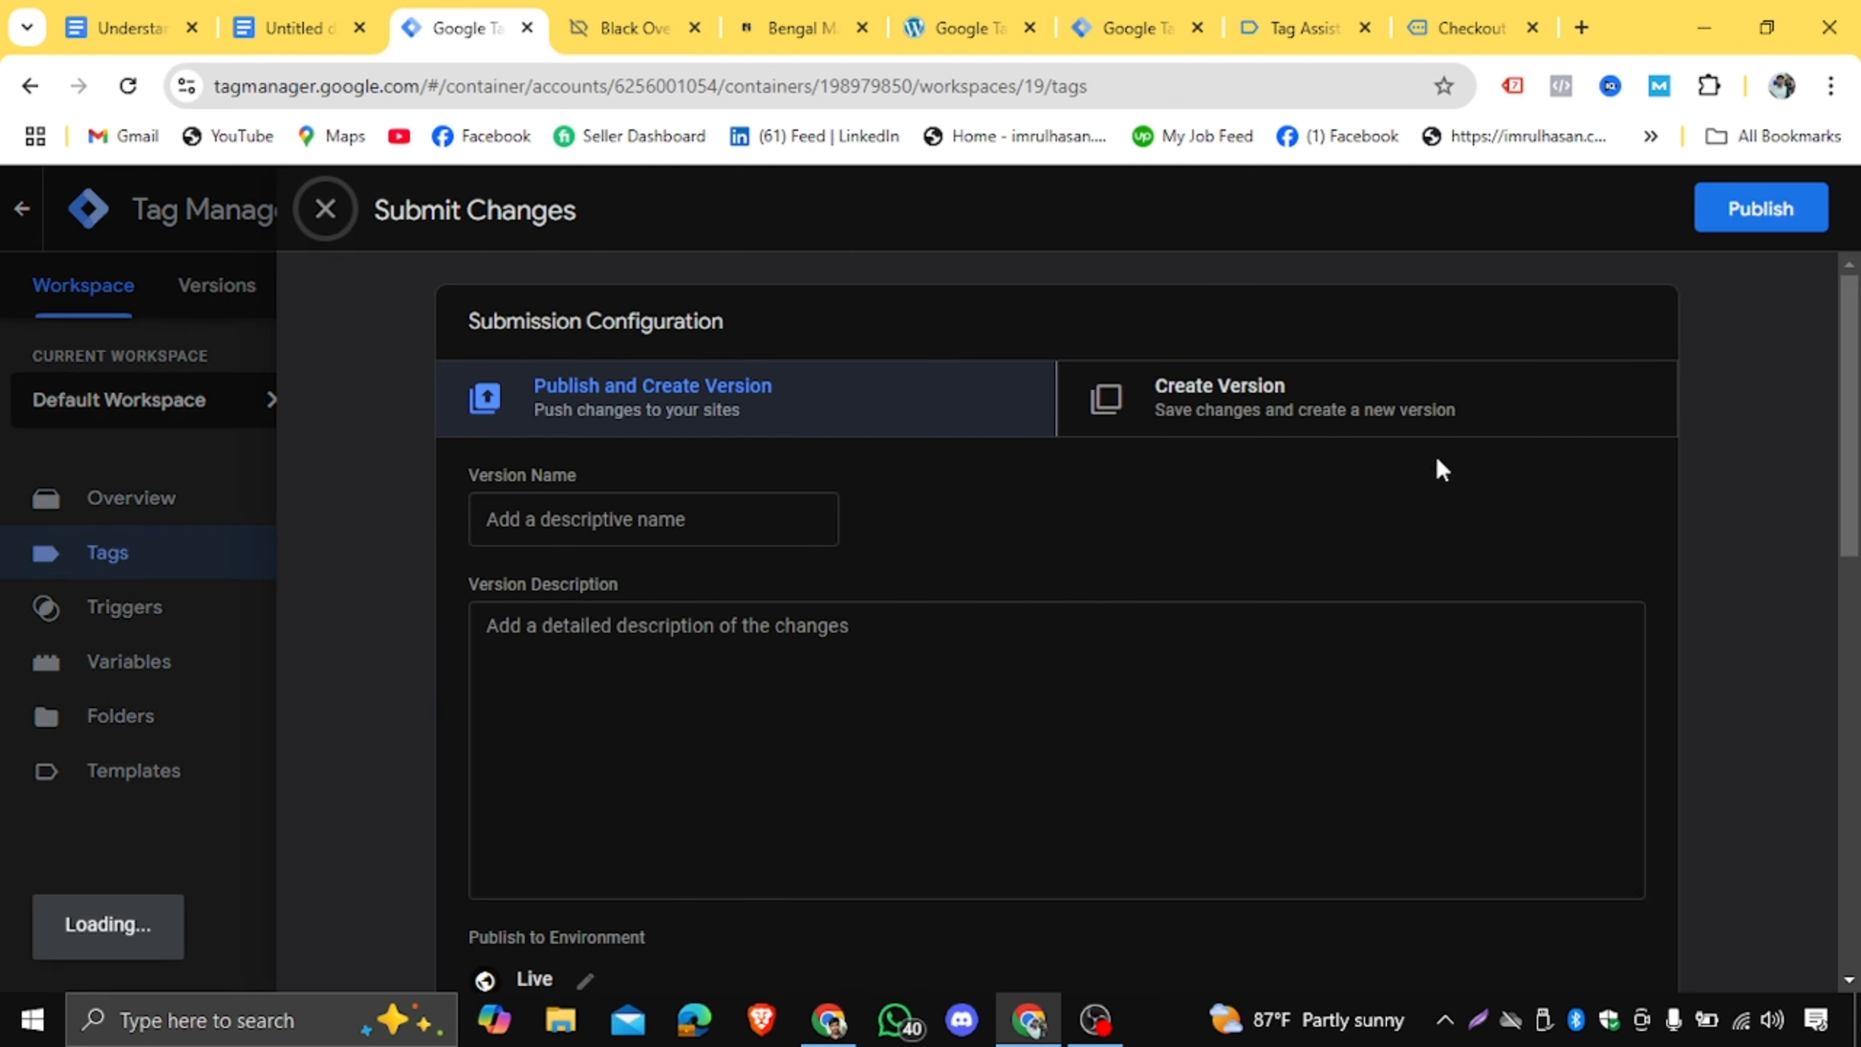
click(1748, 221)
click(1308, 922)
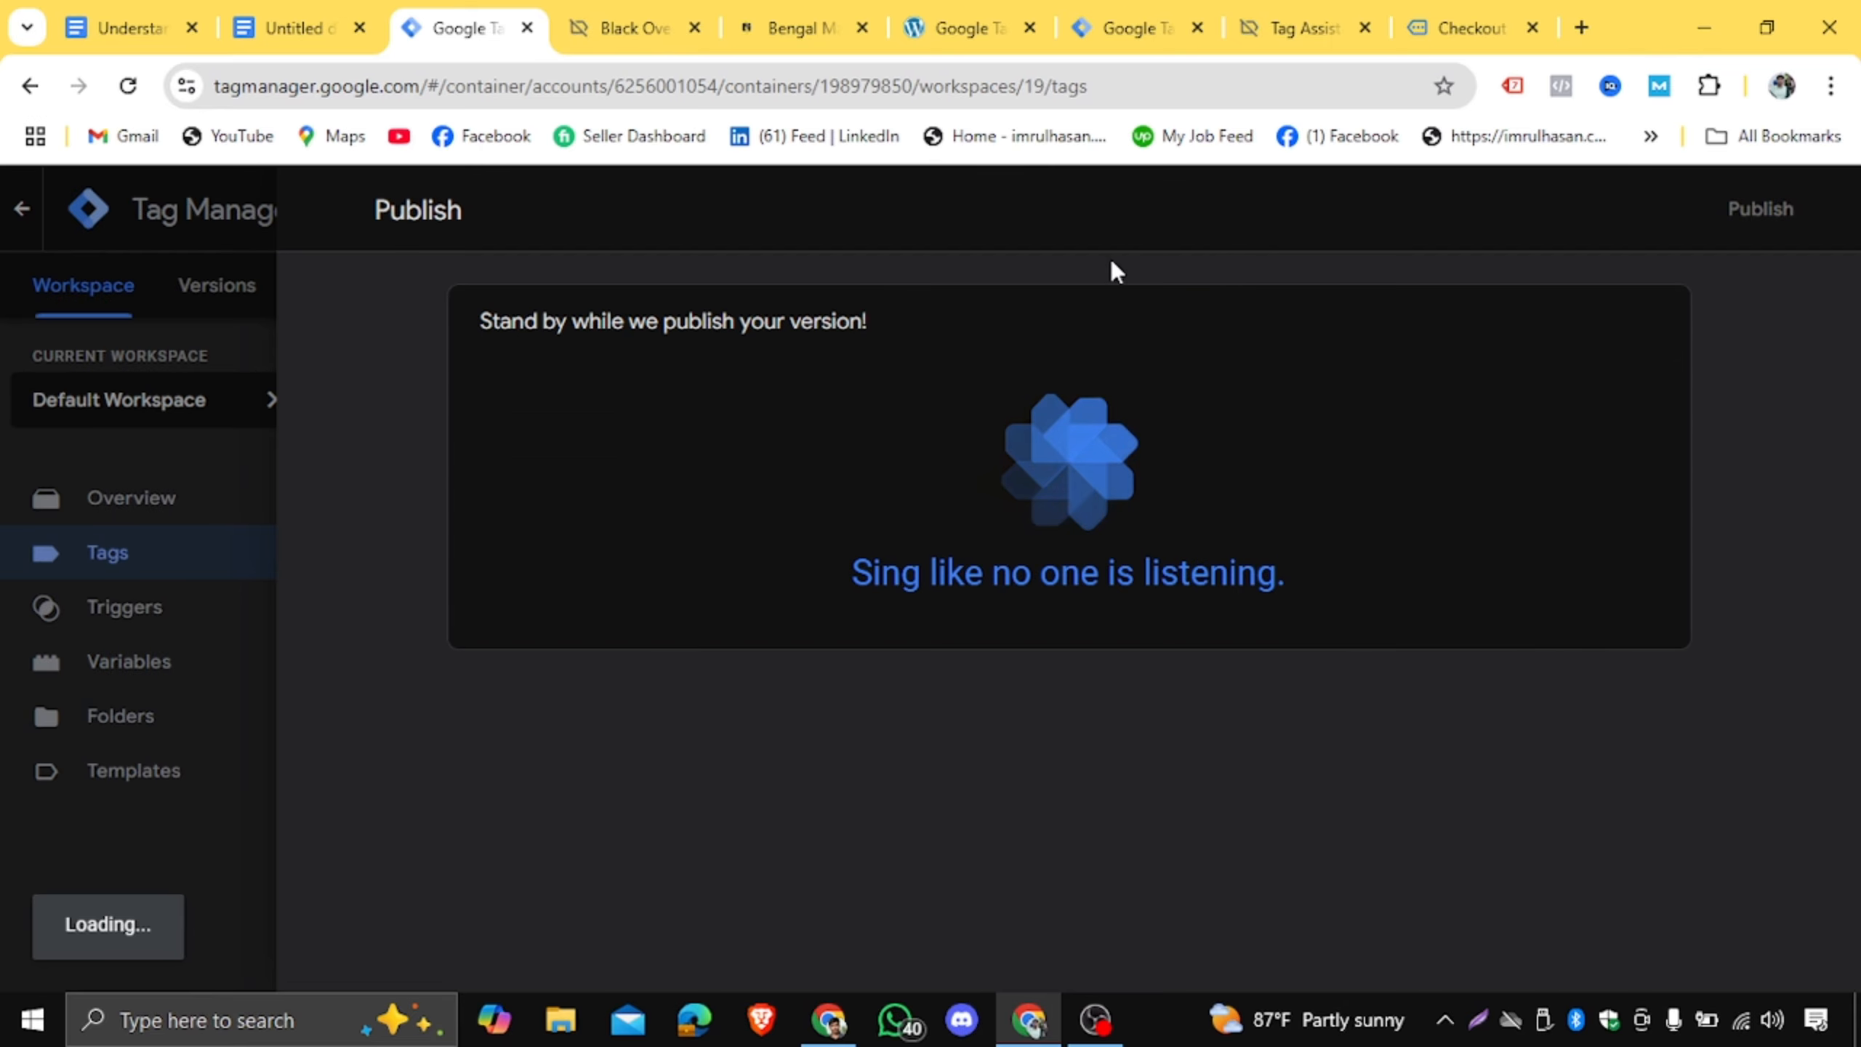
Close the browser pages with the handbag product and the Bengal Mart Pantheon dashboard.
click(654, 31)
click(694, 28)
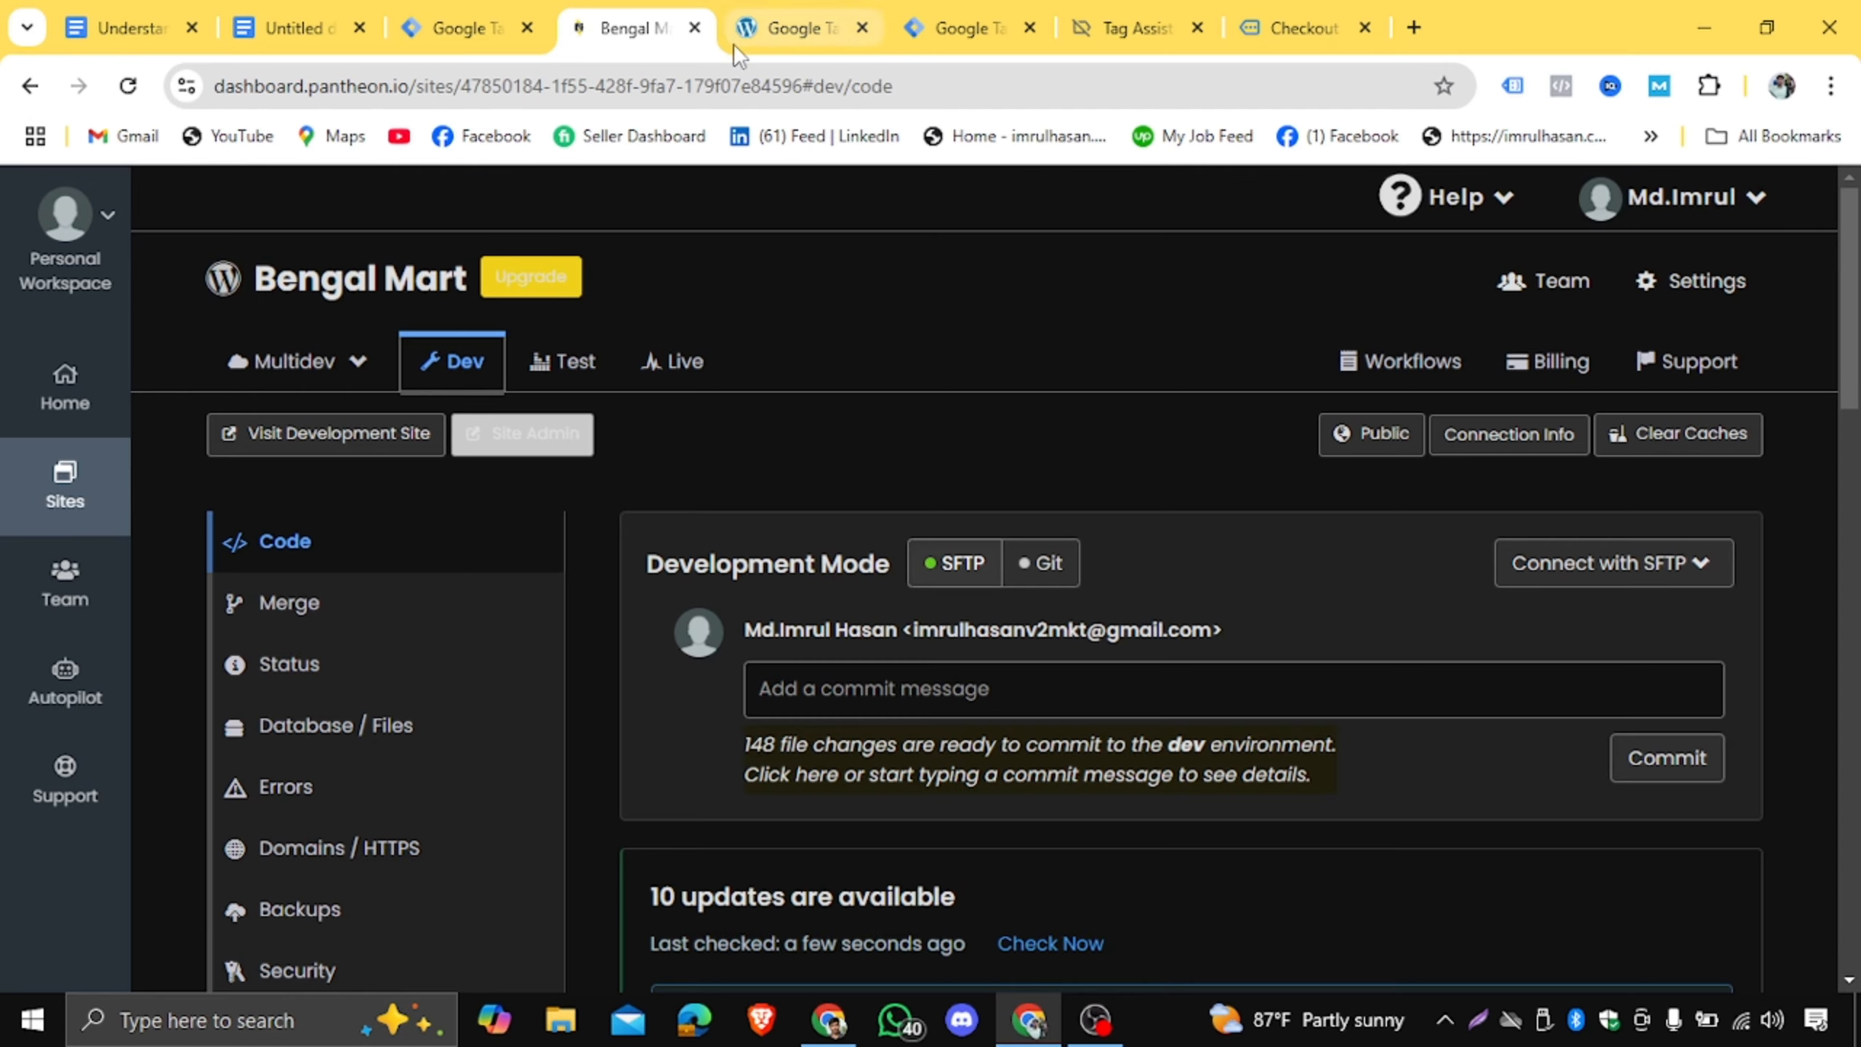
click(693, 27)
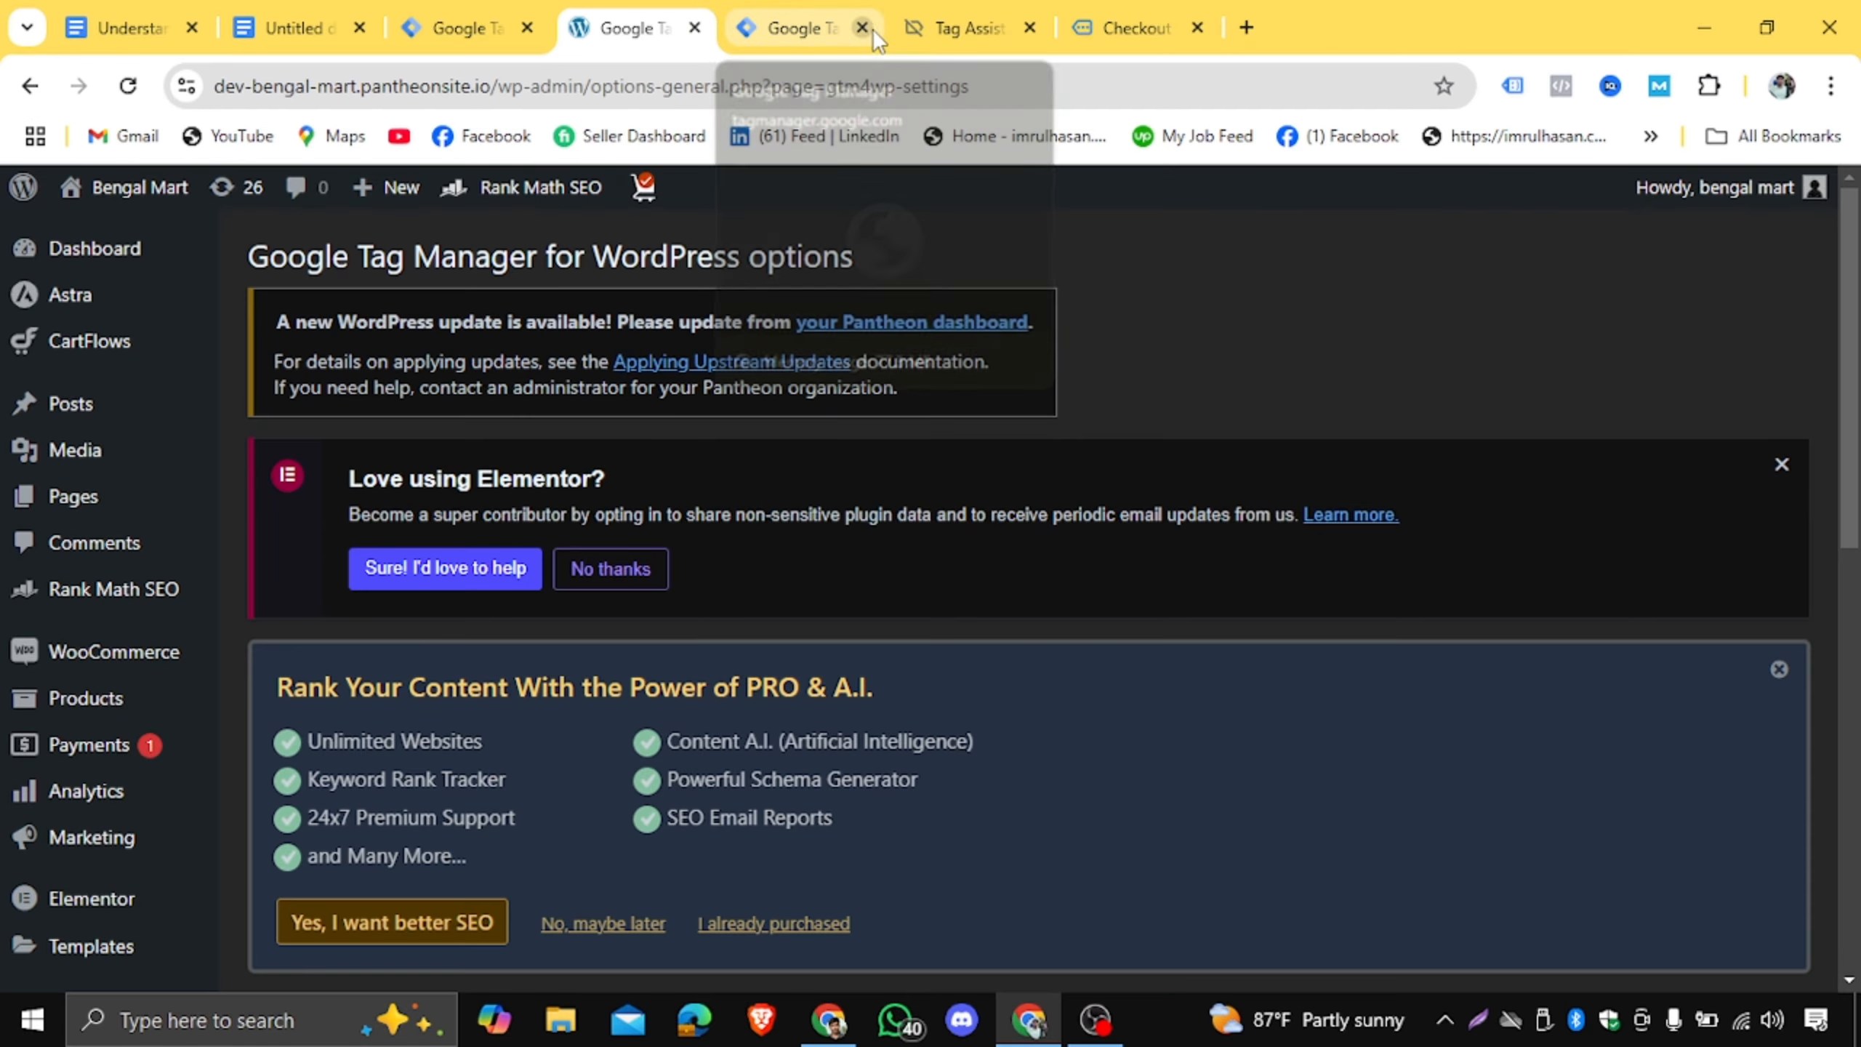
Leave the published version's summary in Tag Manager, return to the workspace and open the container's preview in Tag Assistant.
click(469, 27)
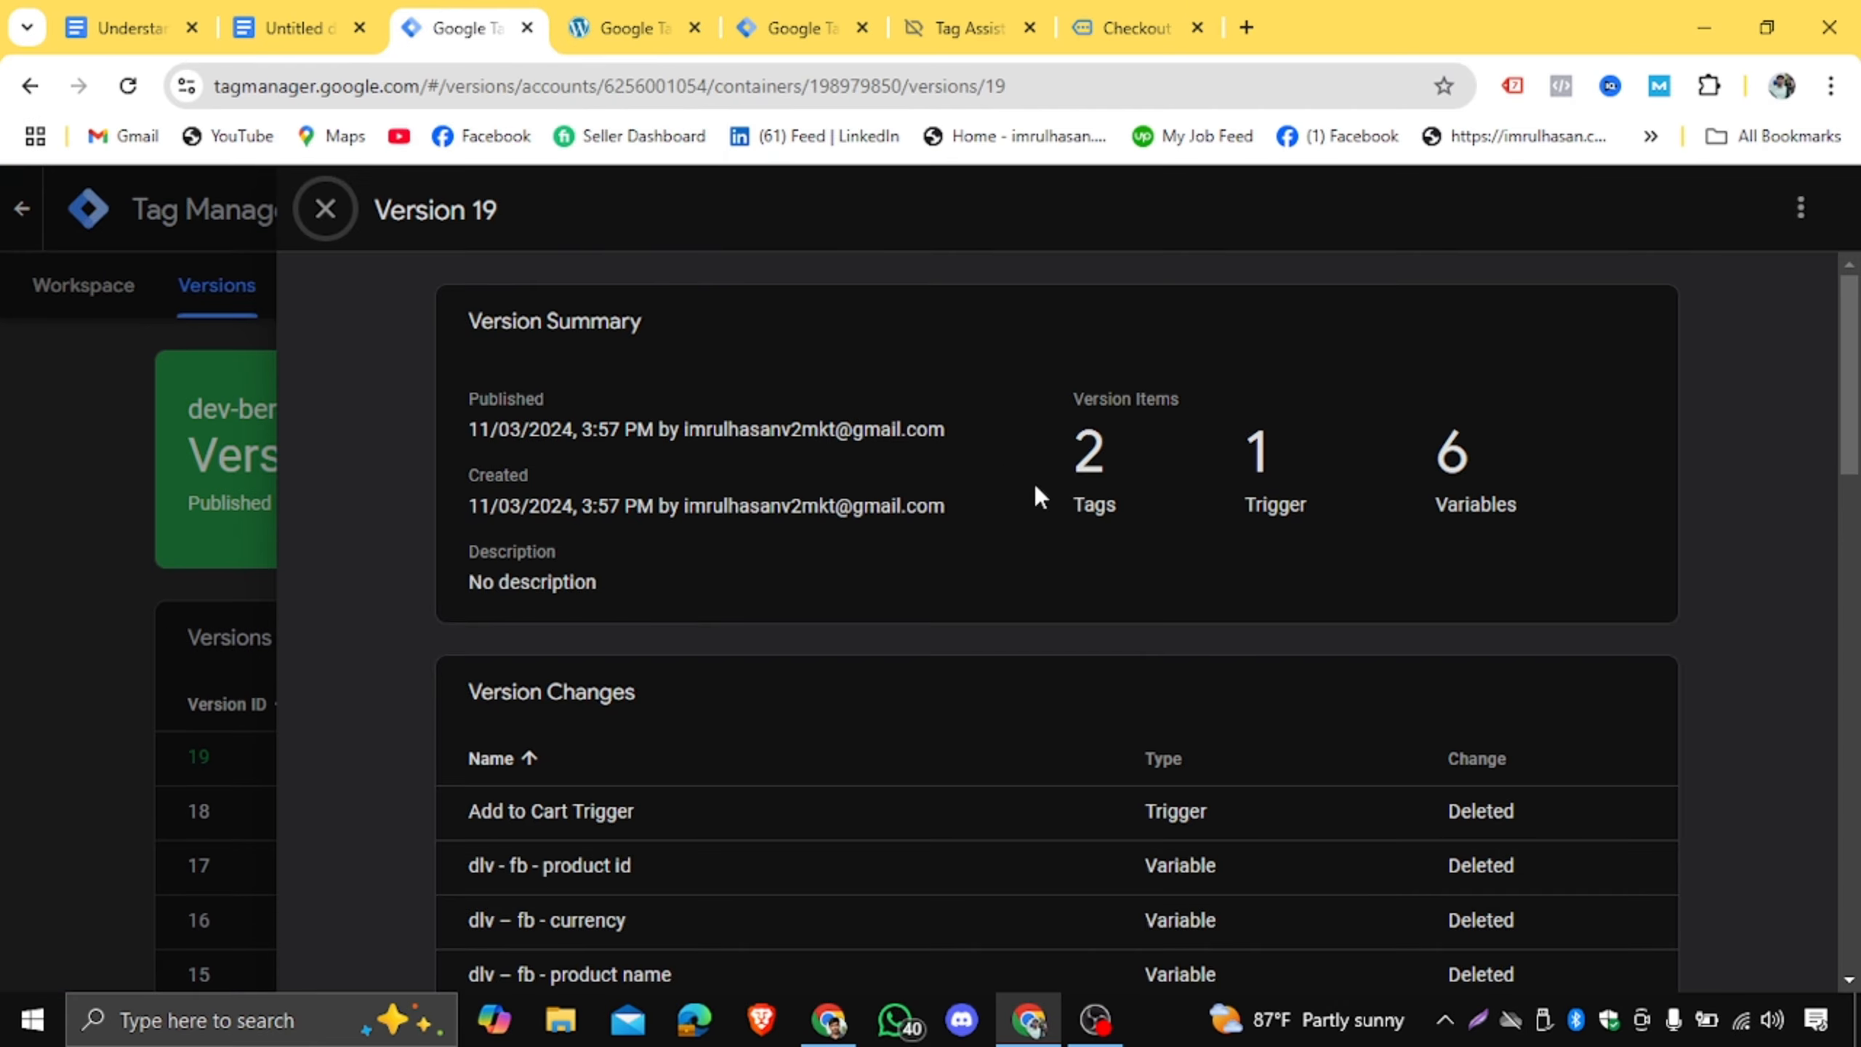
click(324, 210)
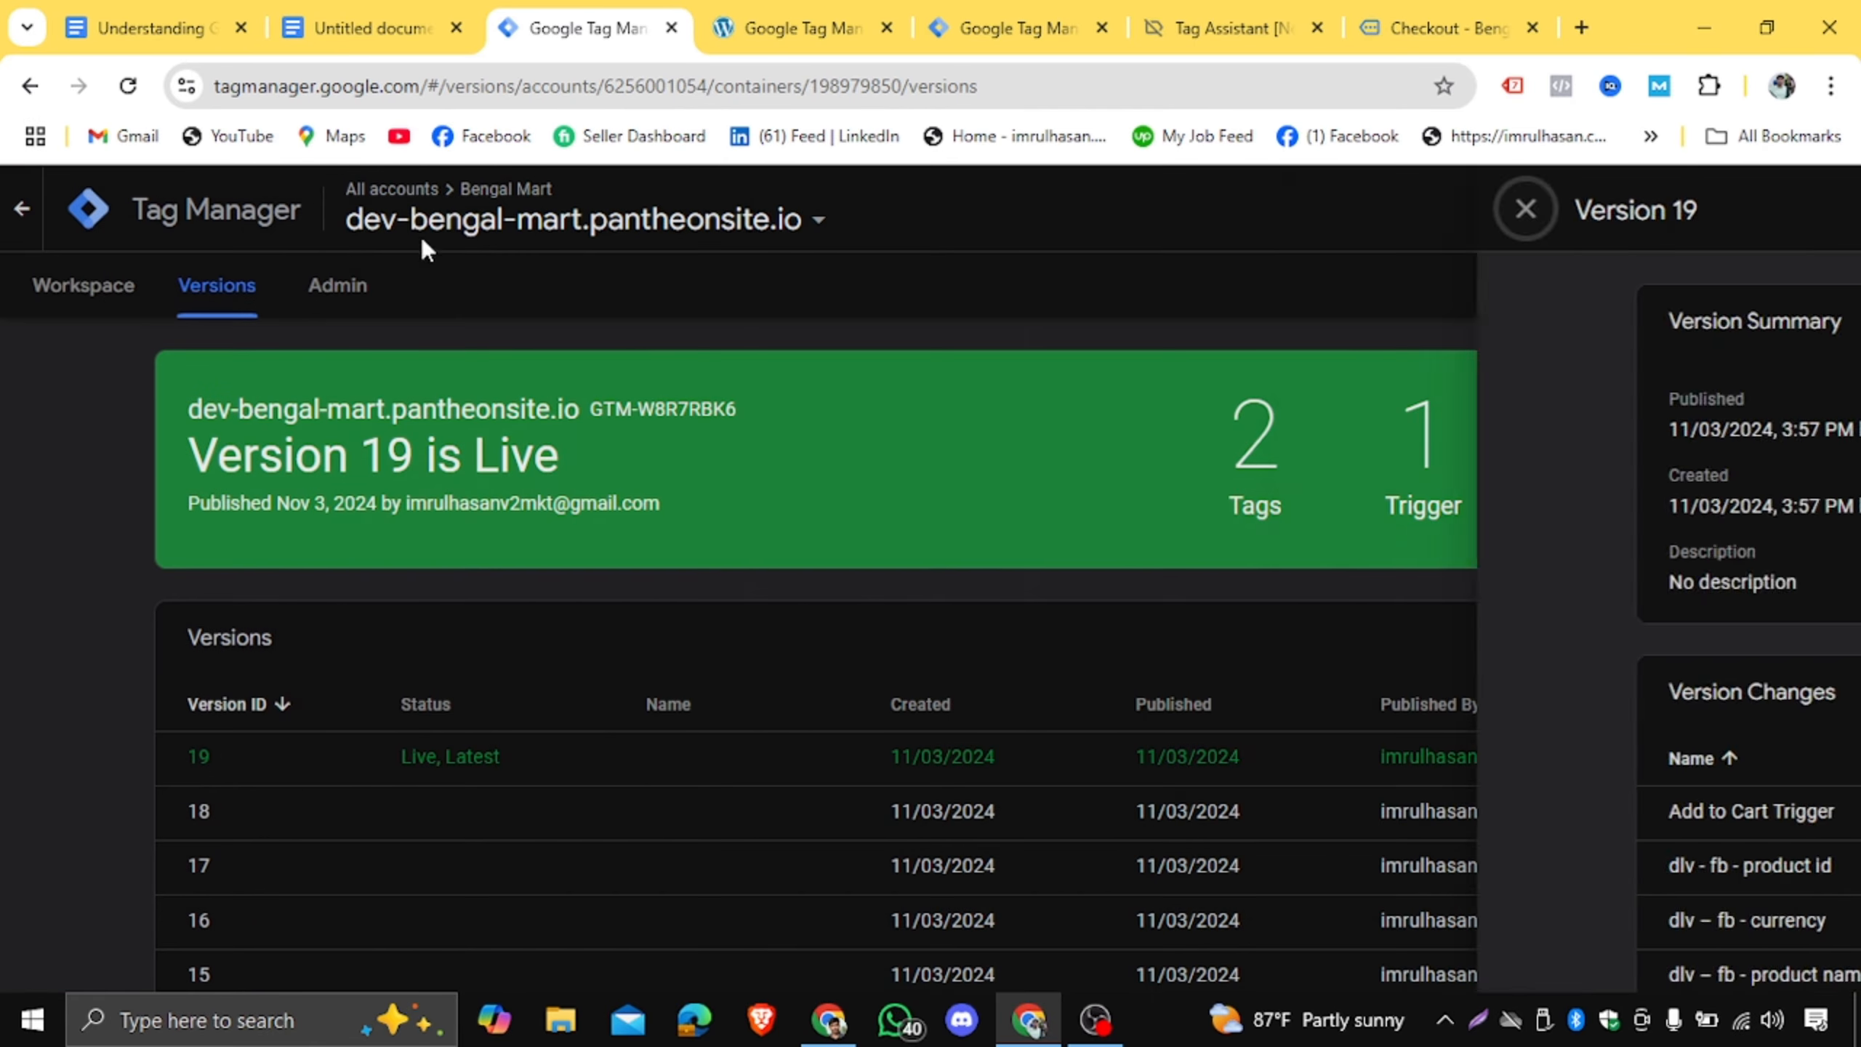
click(86, 287)
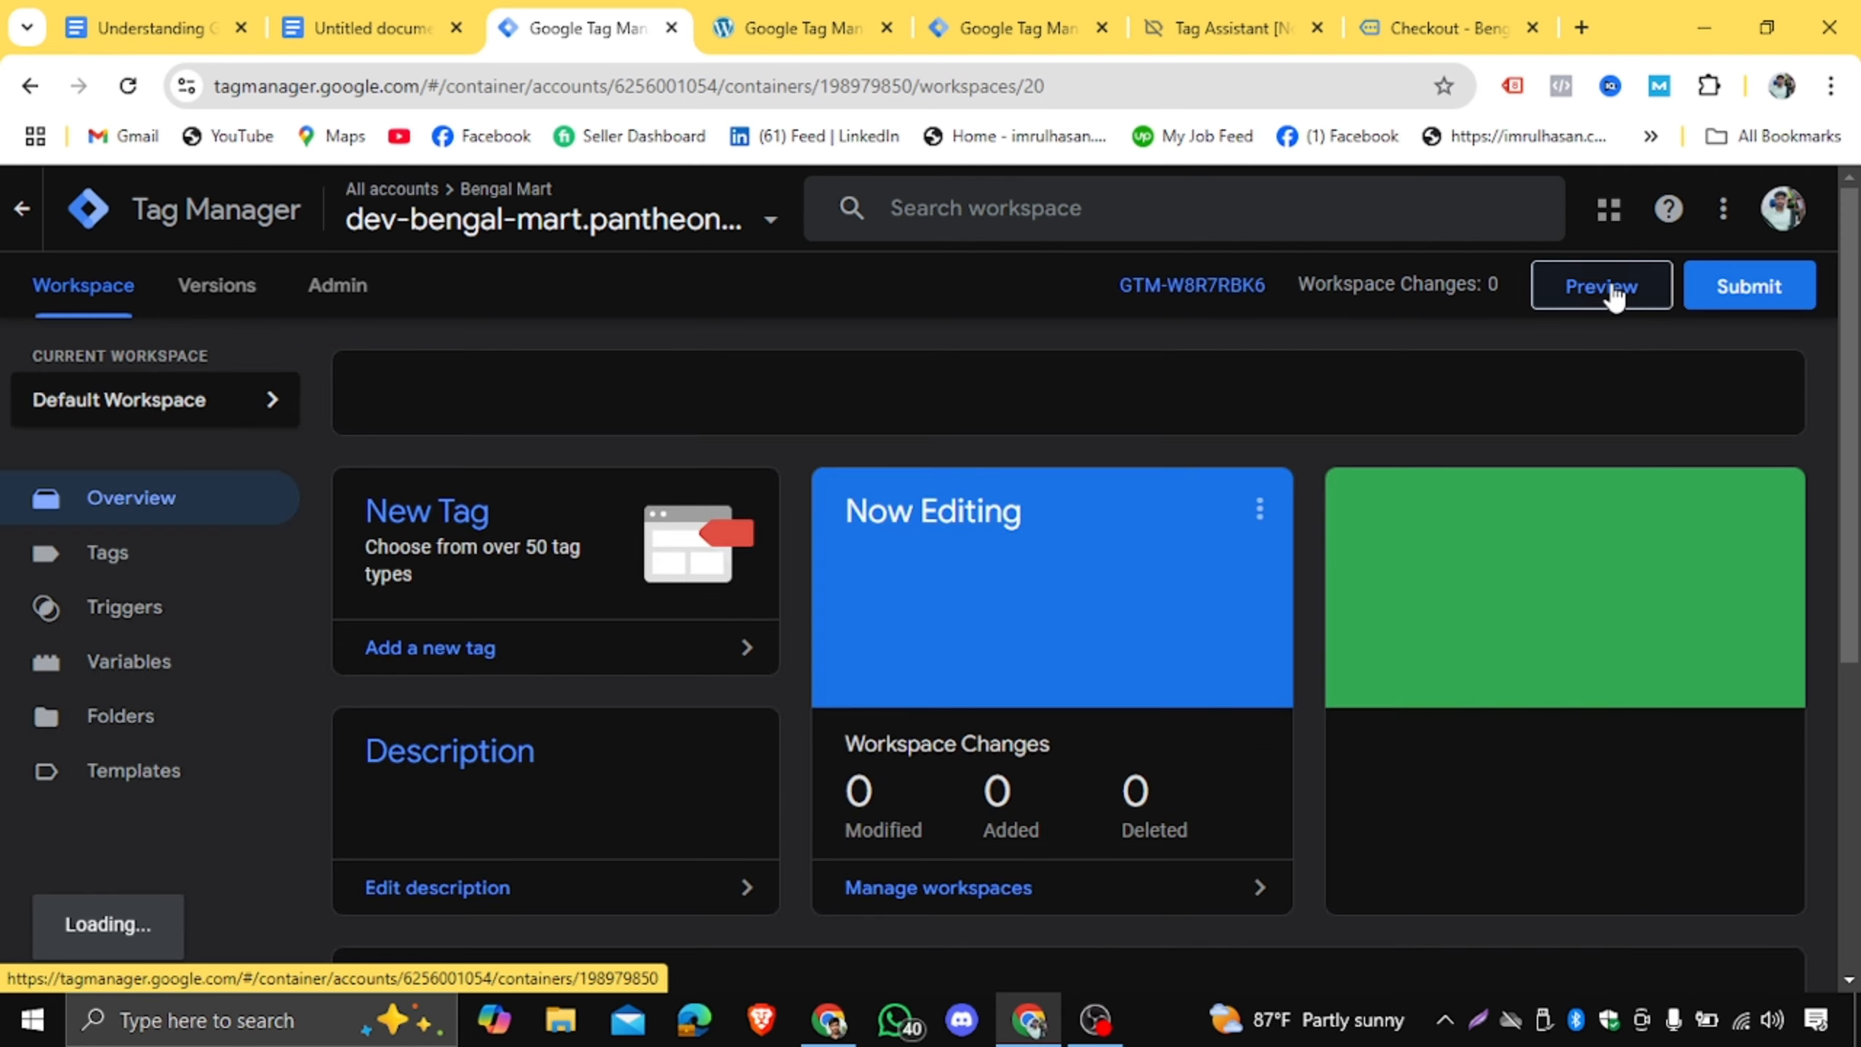
click(1612, 287)
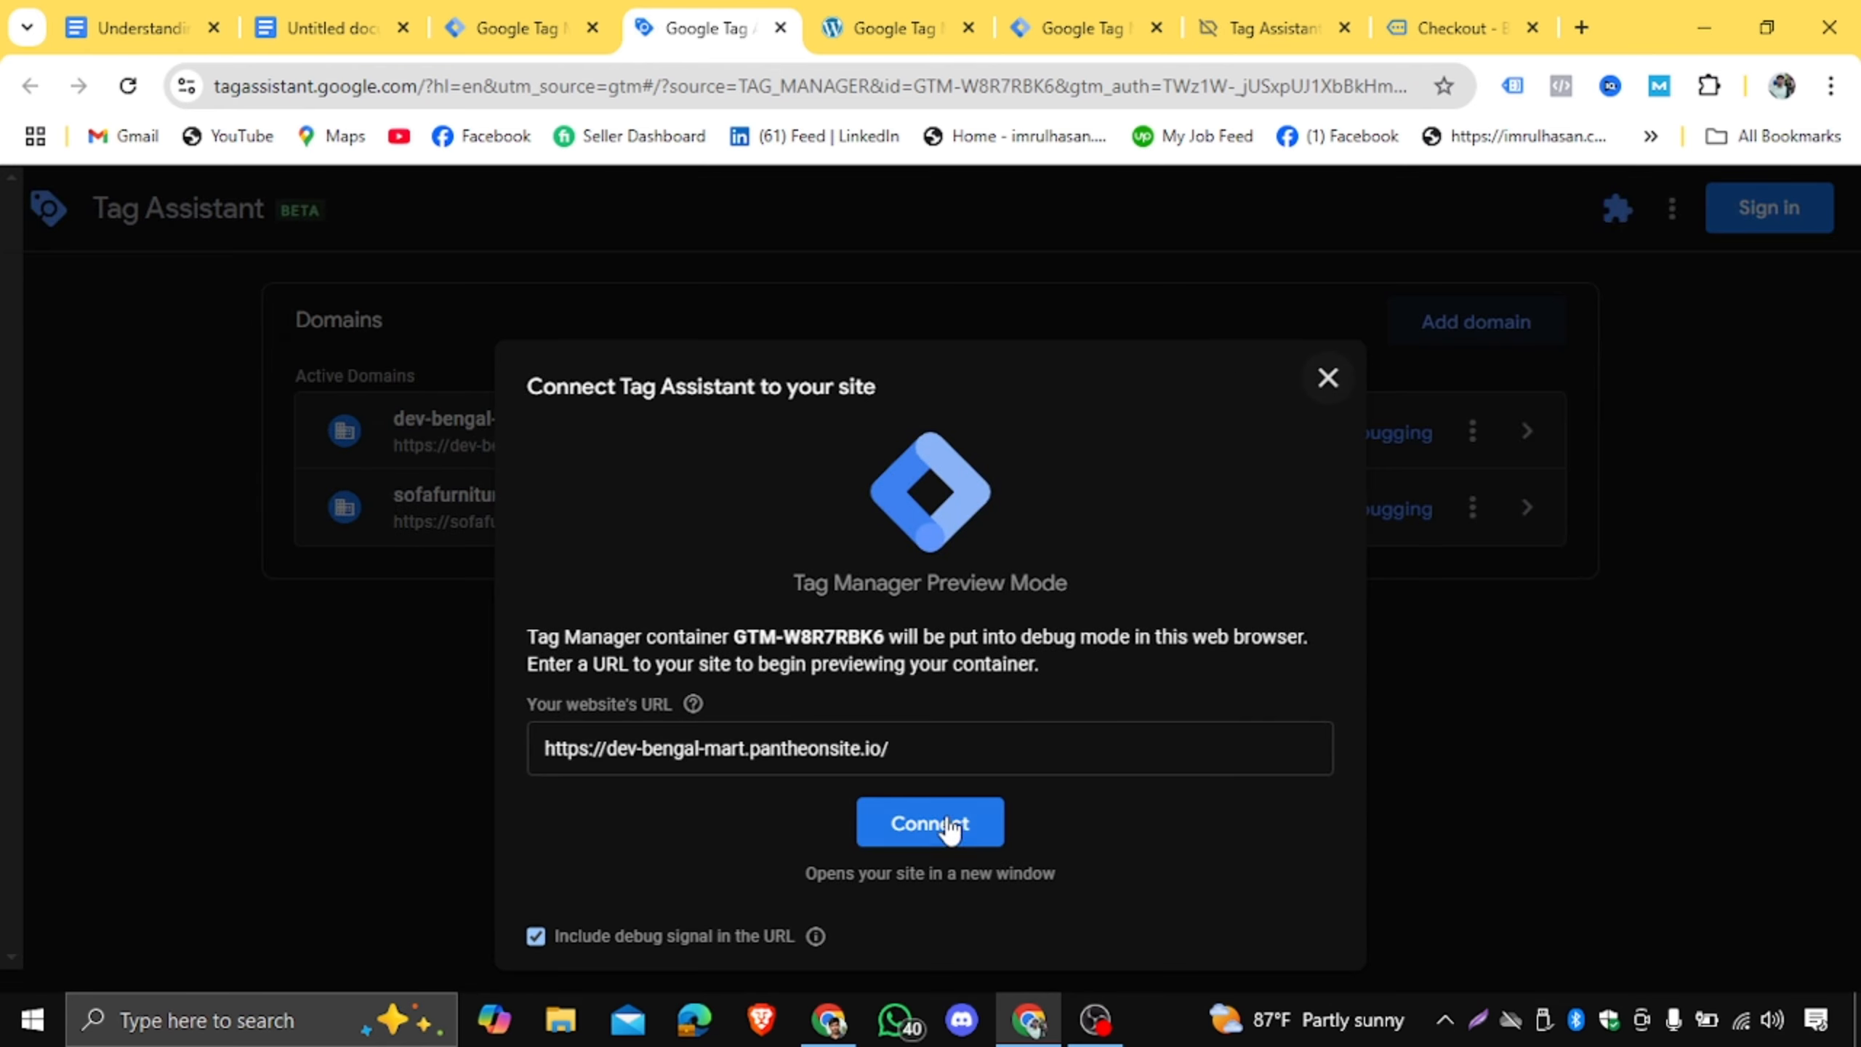
click(949, 828)
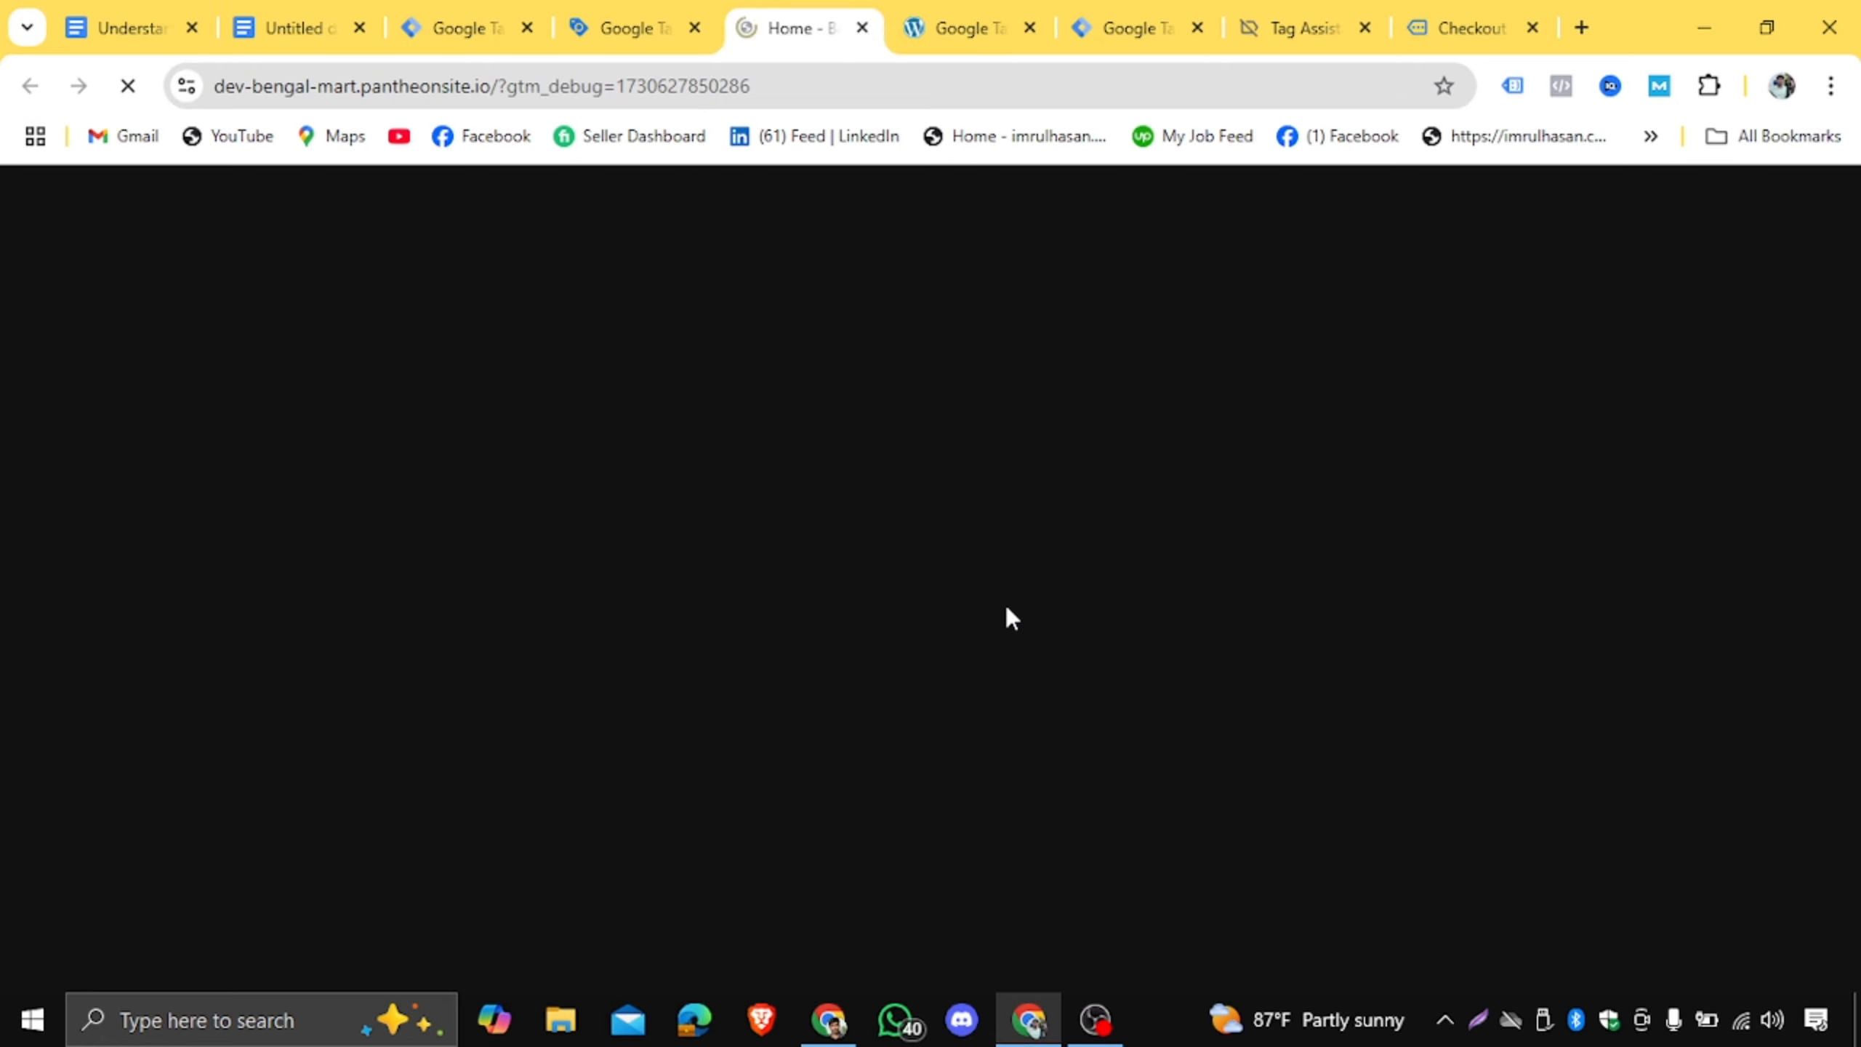
scroll(1033, 568, down, 15)
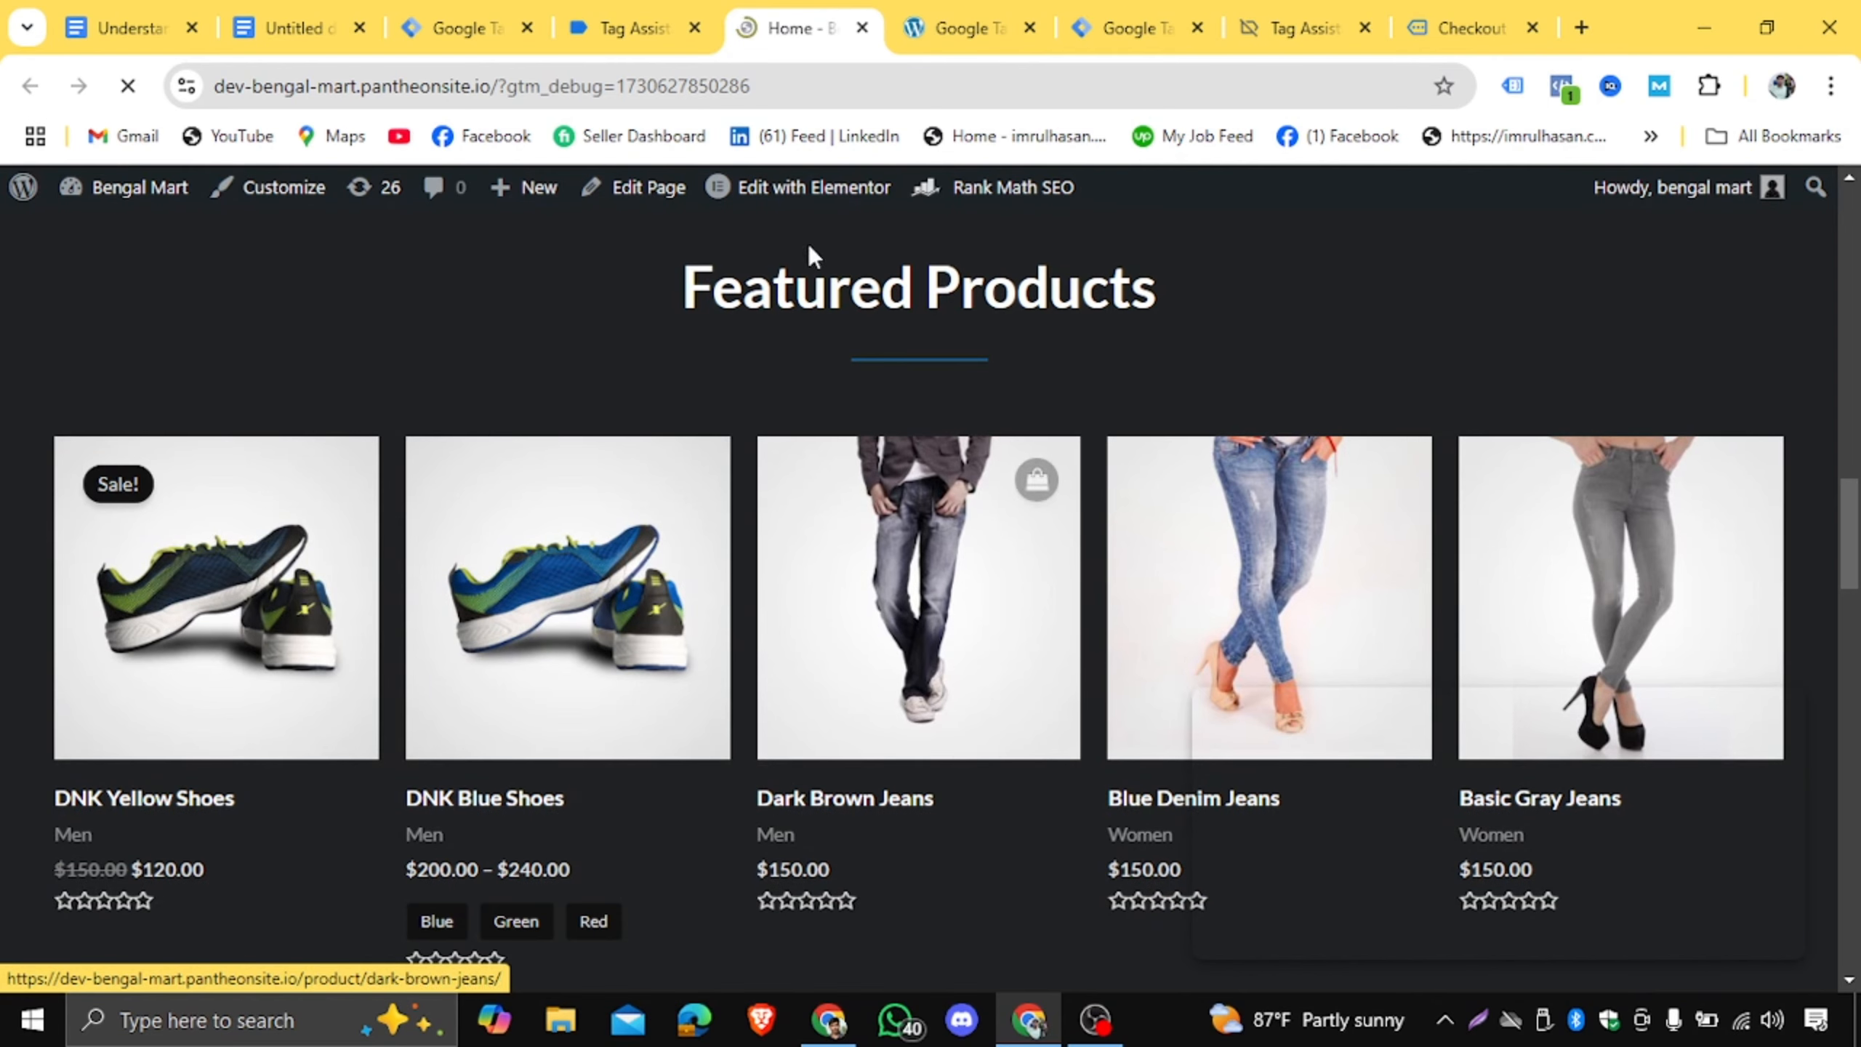
click(630, 28)
click(929, 689)
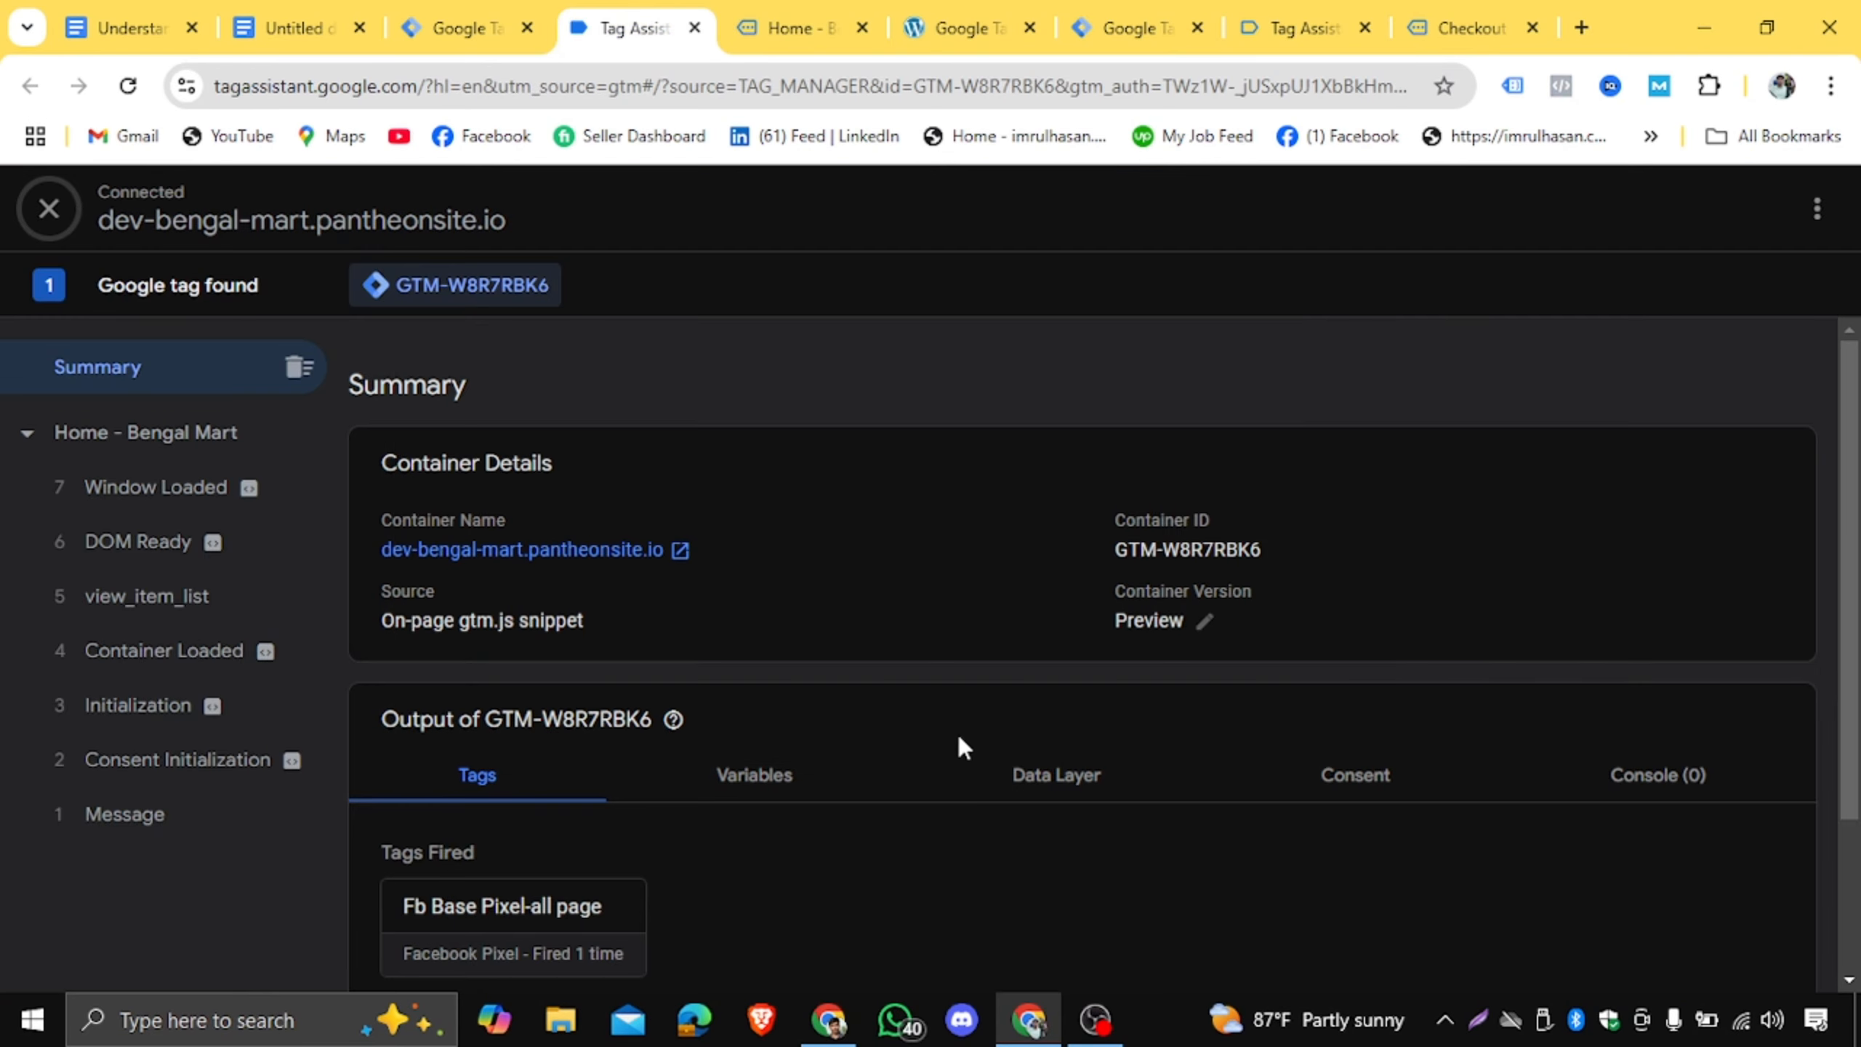
scroll(953, 739, down, 3)
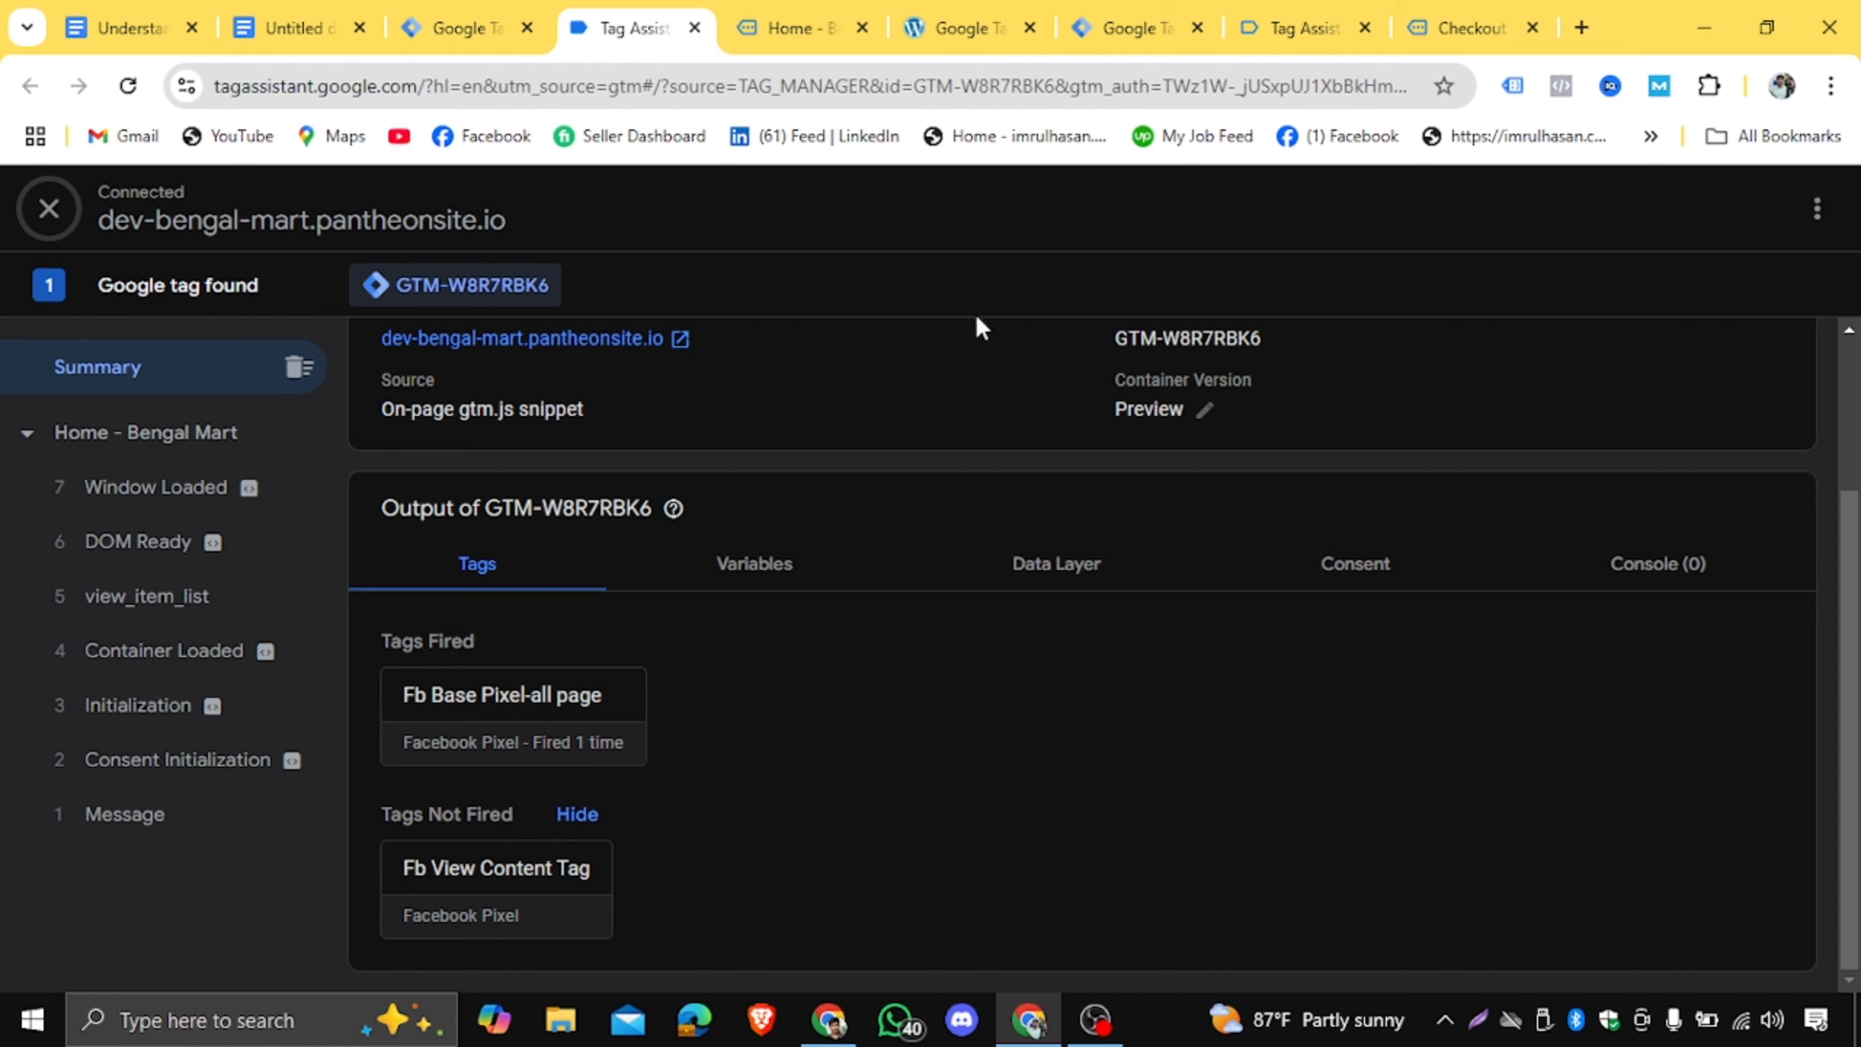
Open the Light Brown Purse product from the Featured Products on the Bengal Mart home page.
click(796, 28)
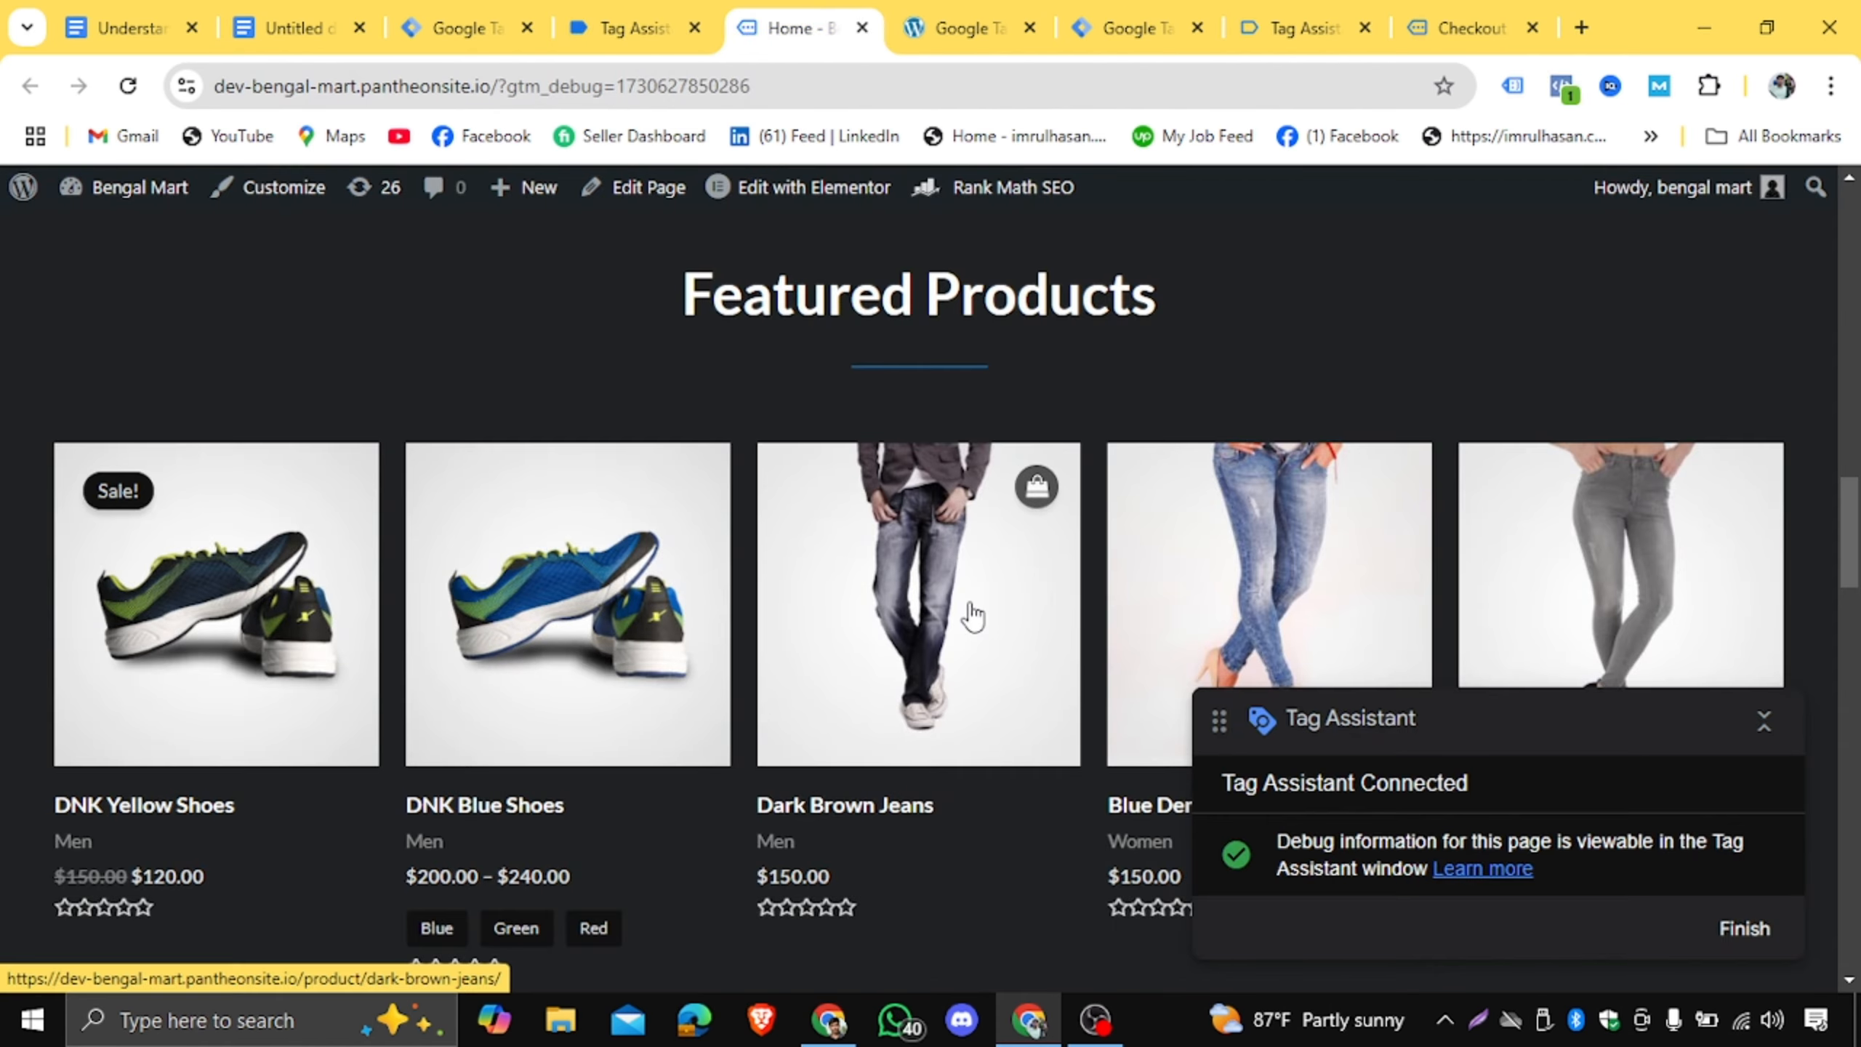
scroll(971, 620, down, 6)
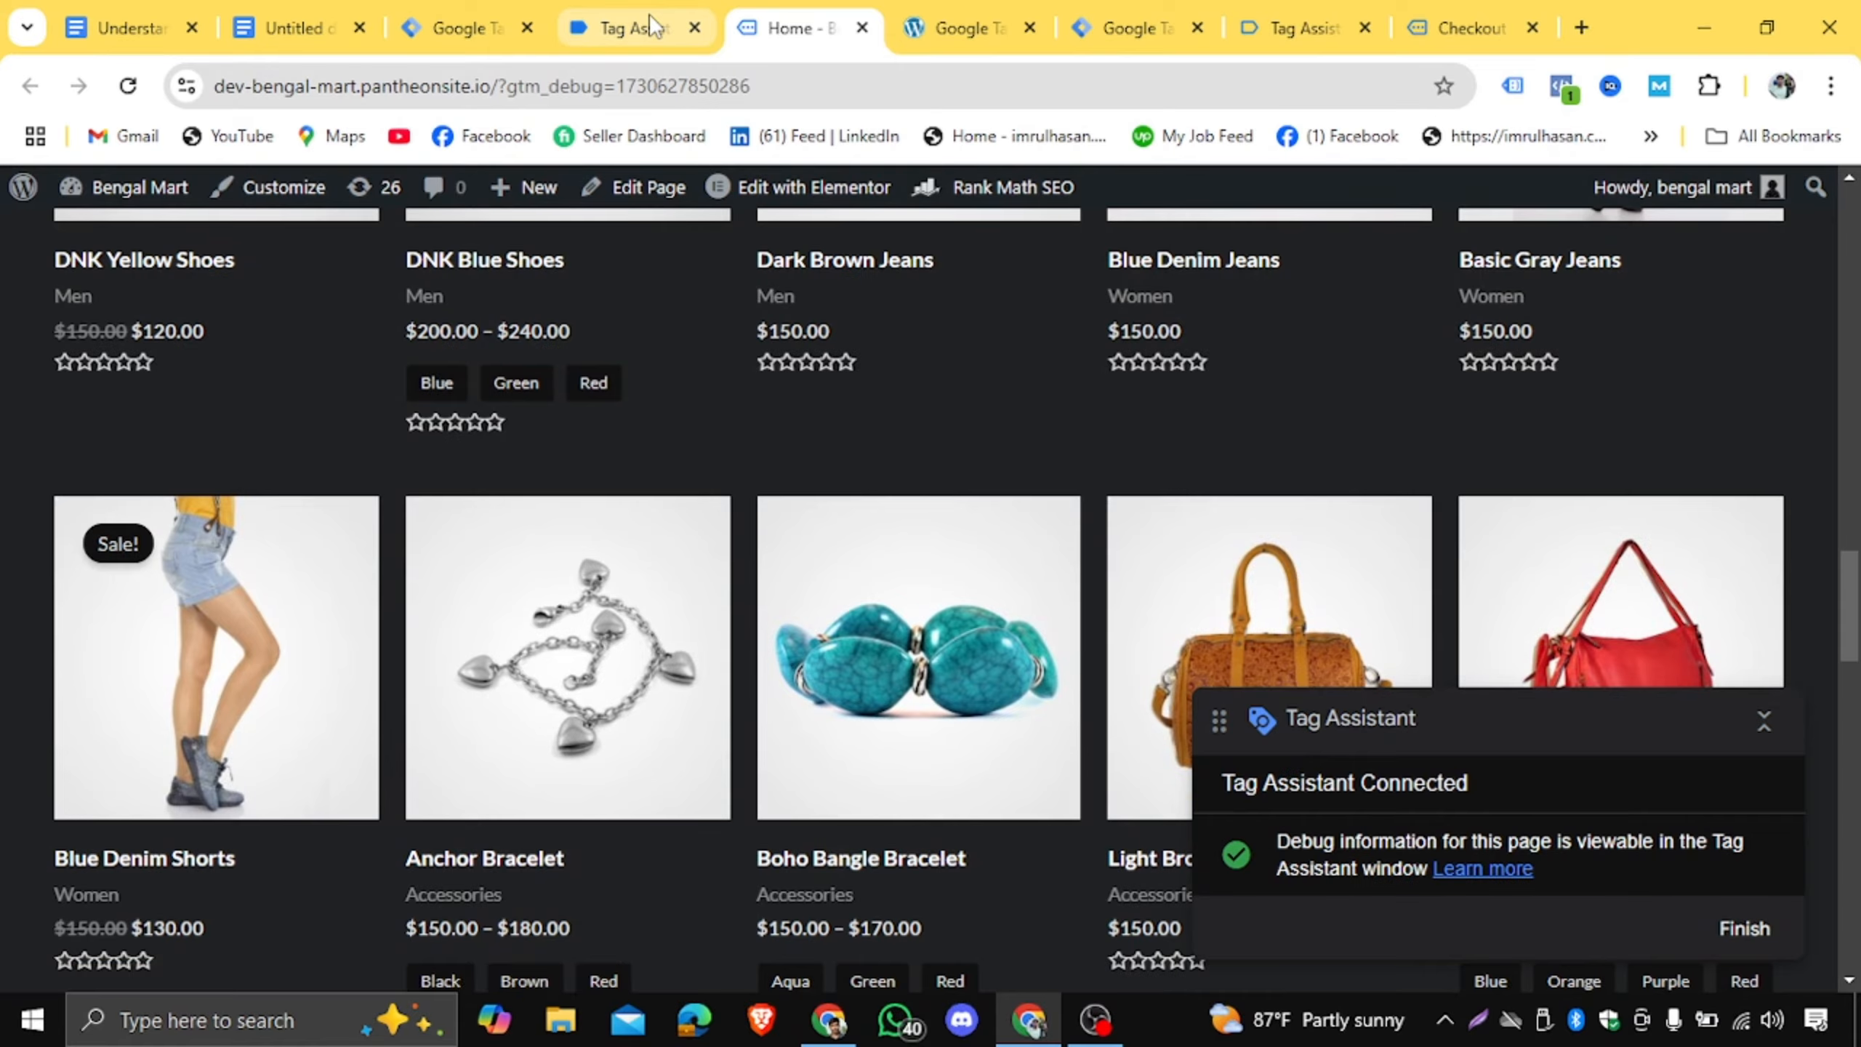
click(649, 28)
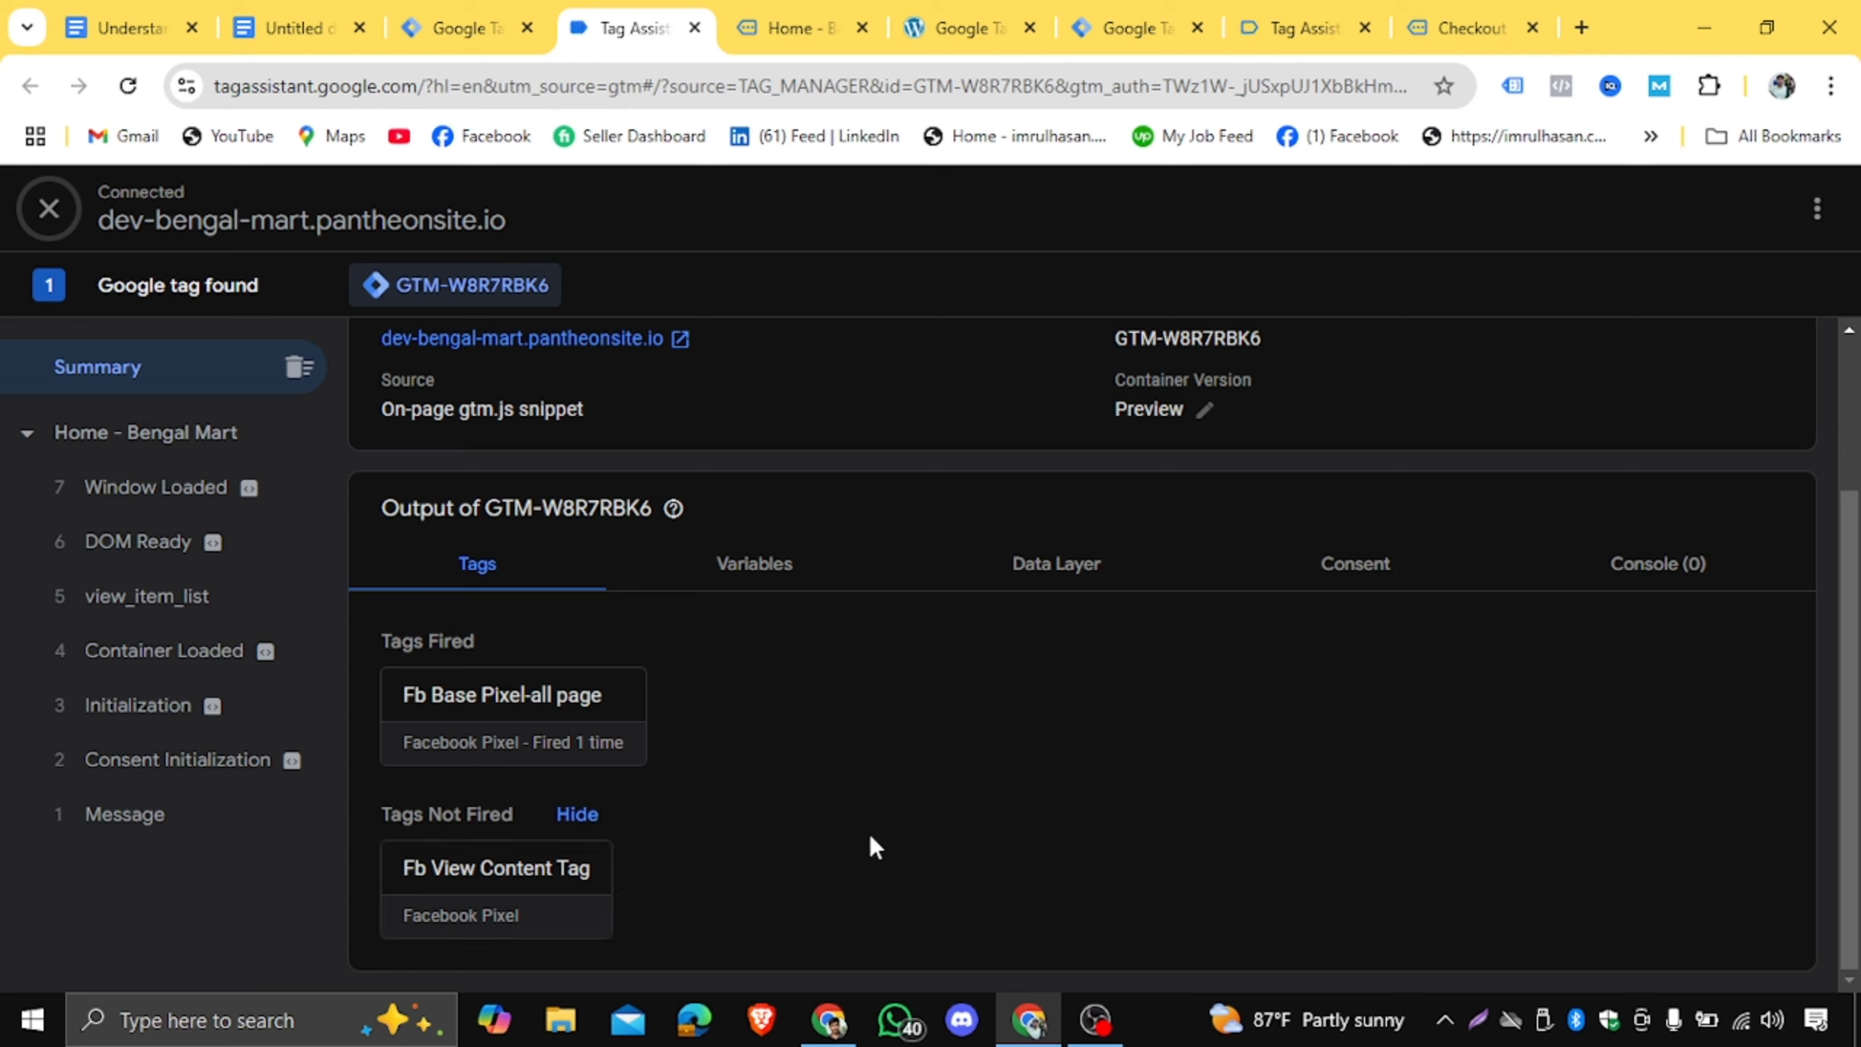
click(791, 28)
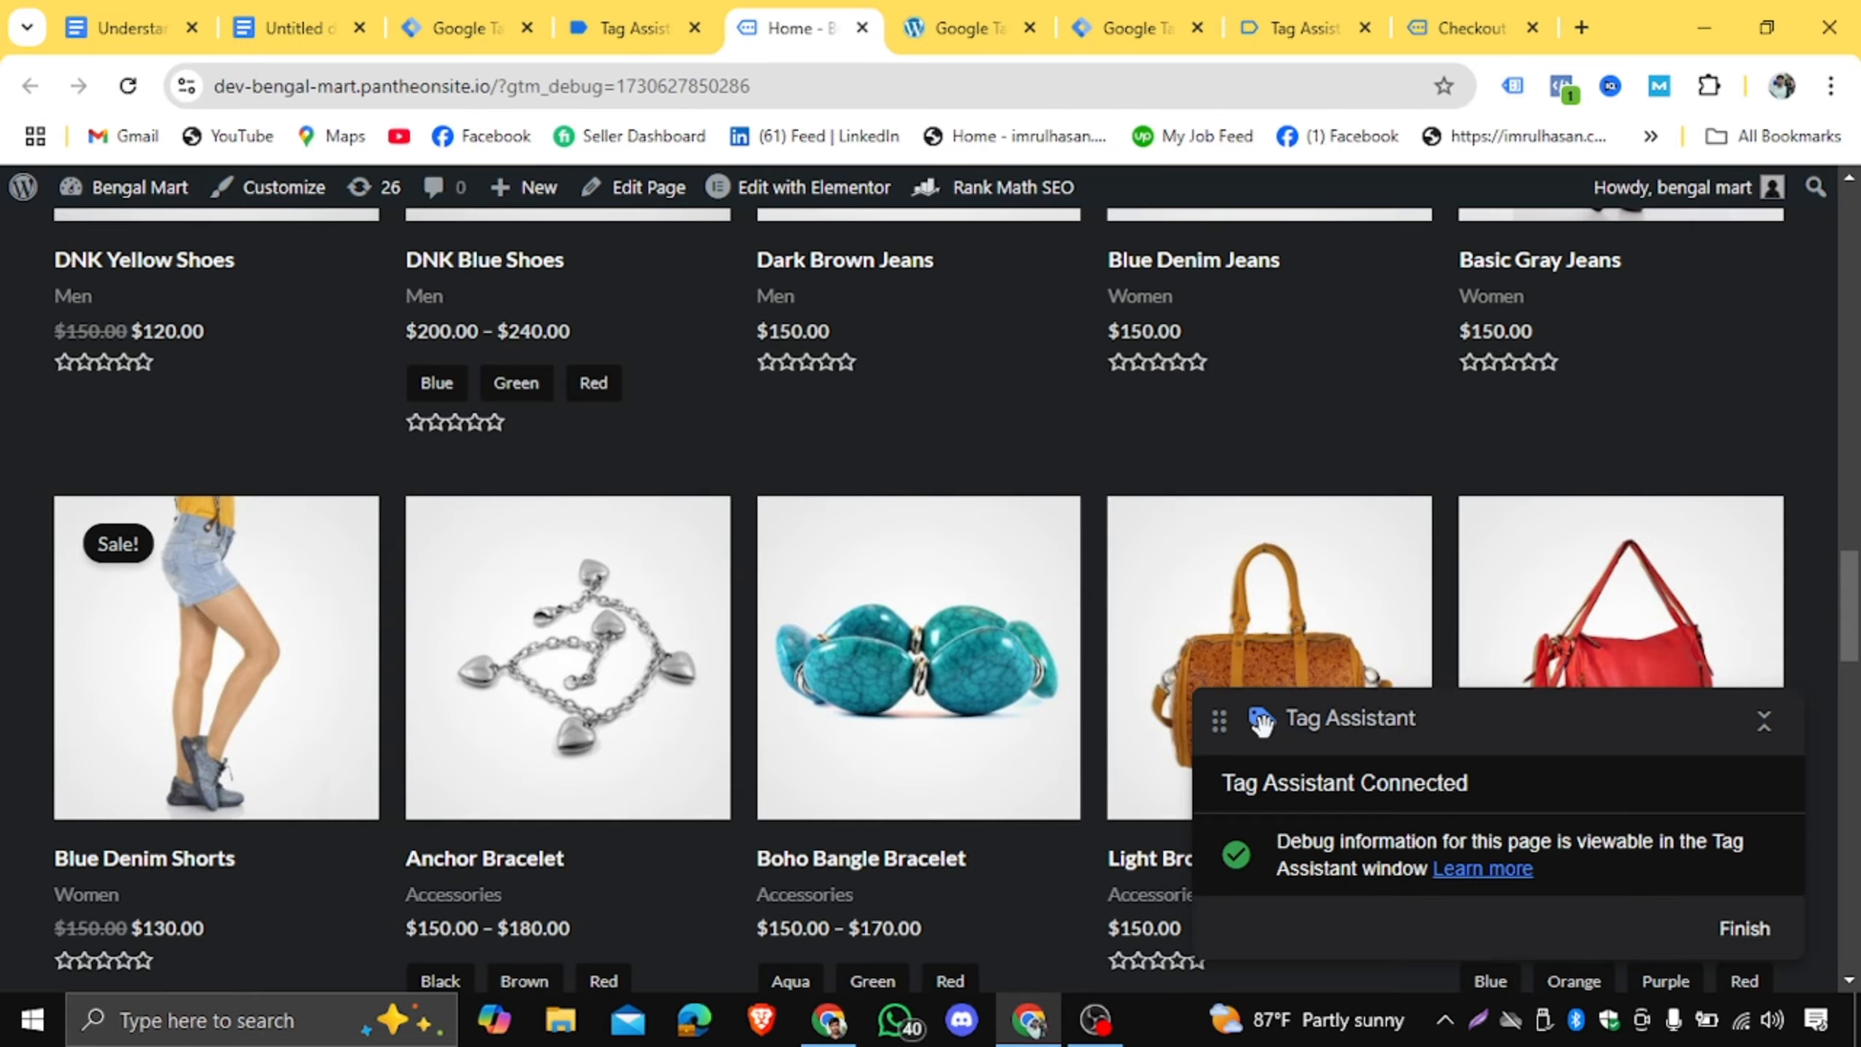
scroll(1064, 588, down, 6)
scroll(1070, 660, down, 3)
scroll(1072, 698, up, 10)
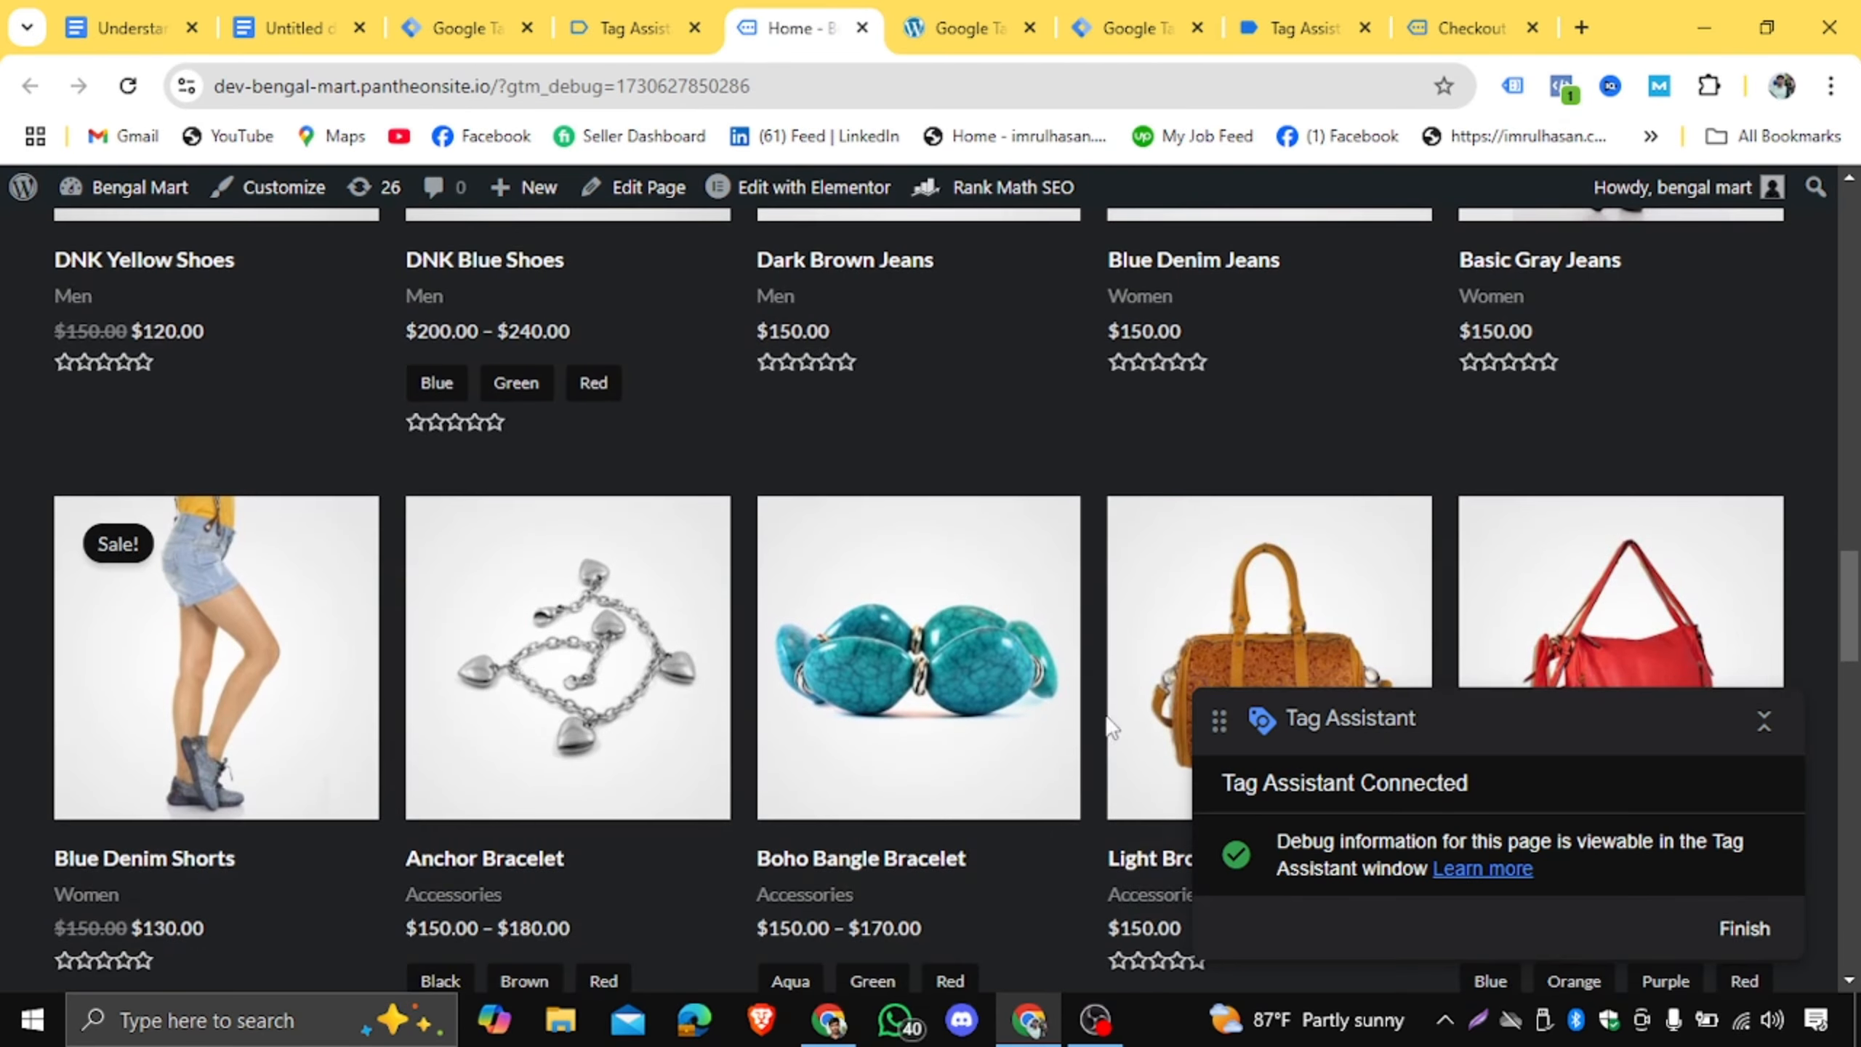
click(1228, 630)
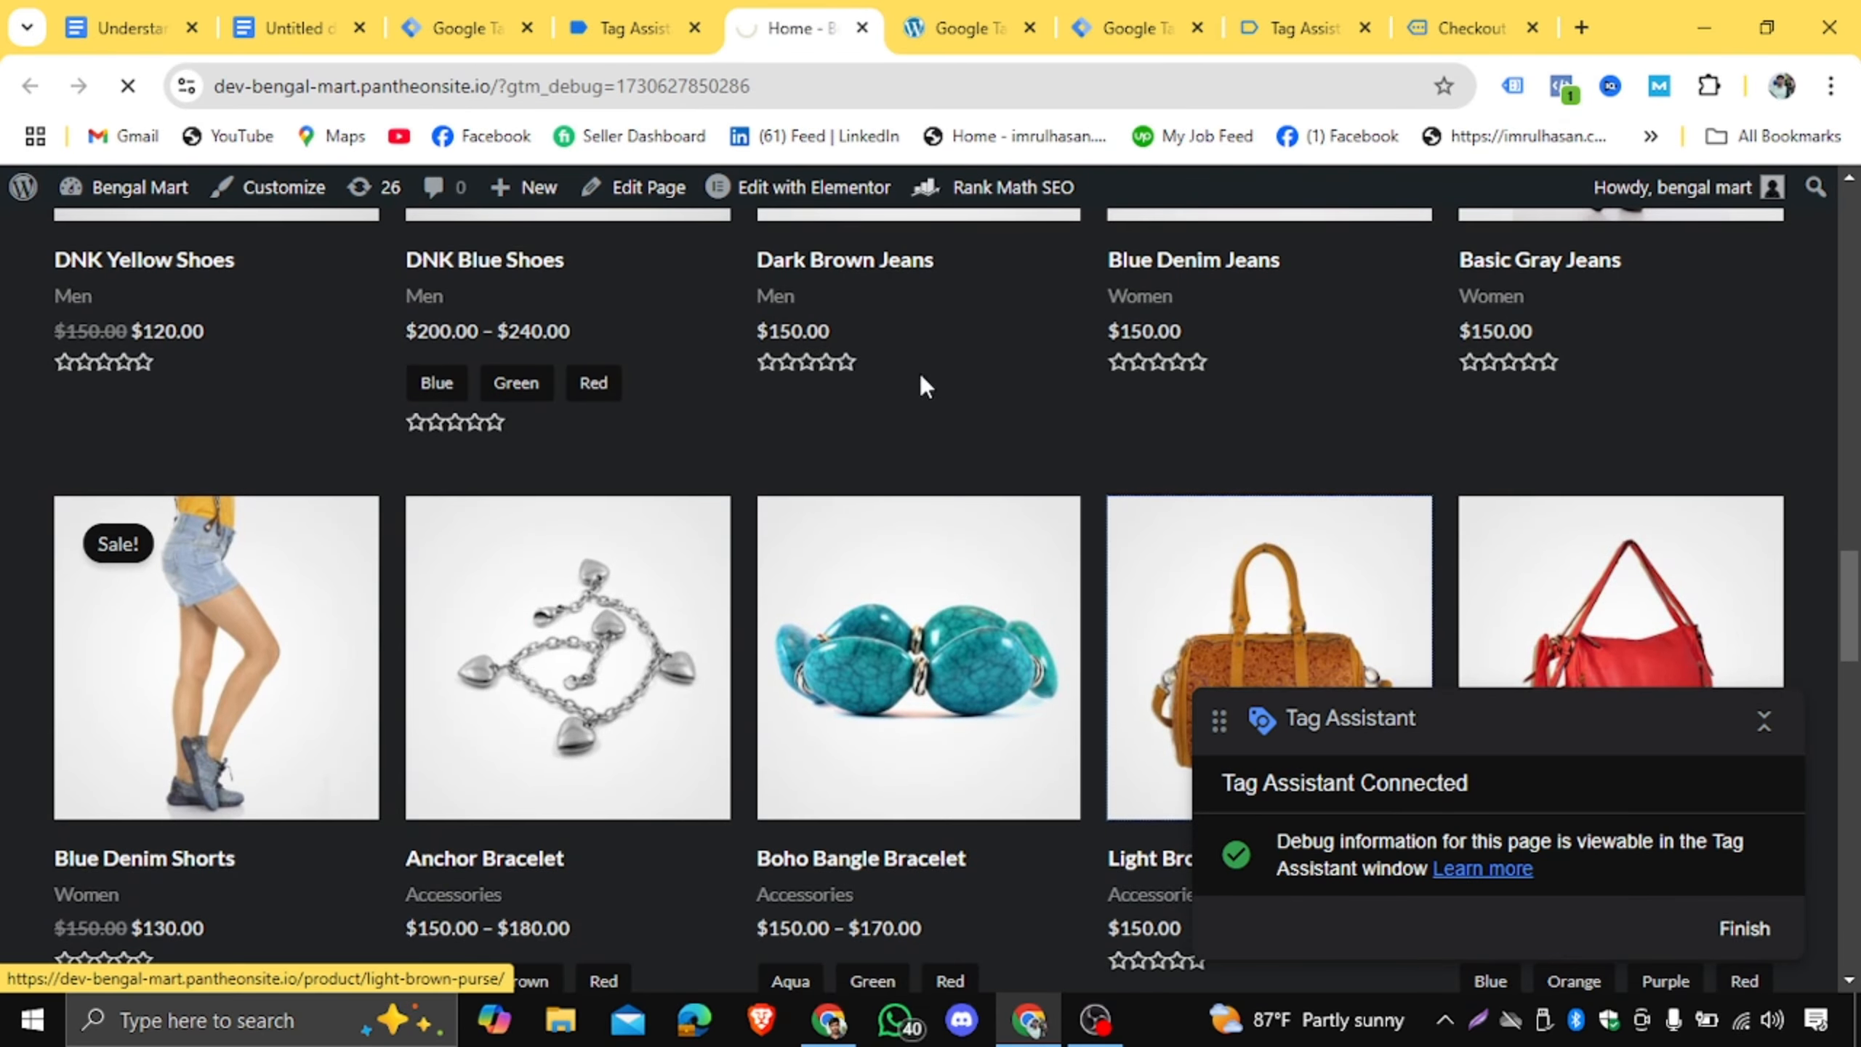
Check in Tag Assistant whether Fb View Content Tag fires for the Light Brown Purse page.
click(659, 28)
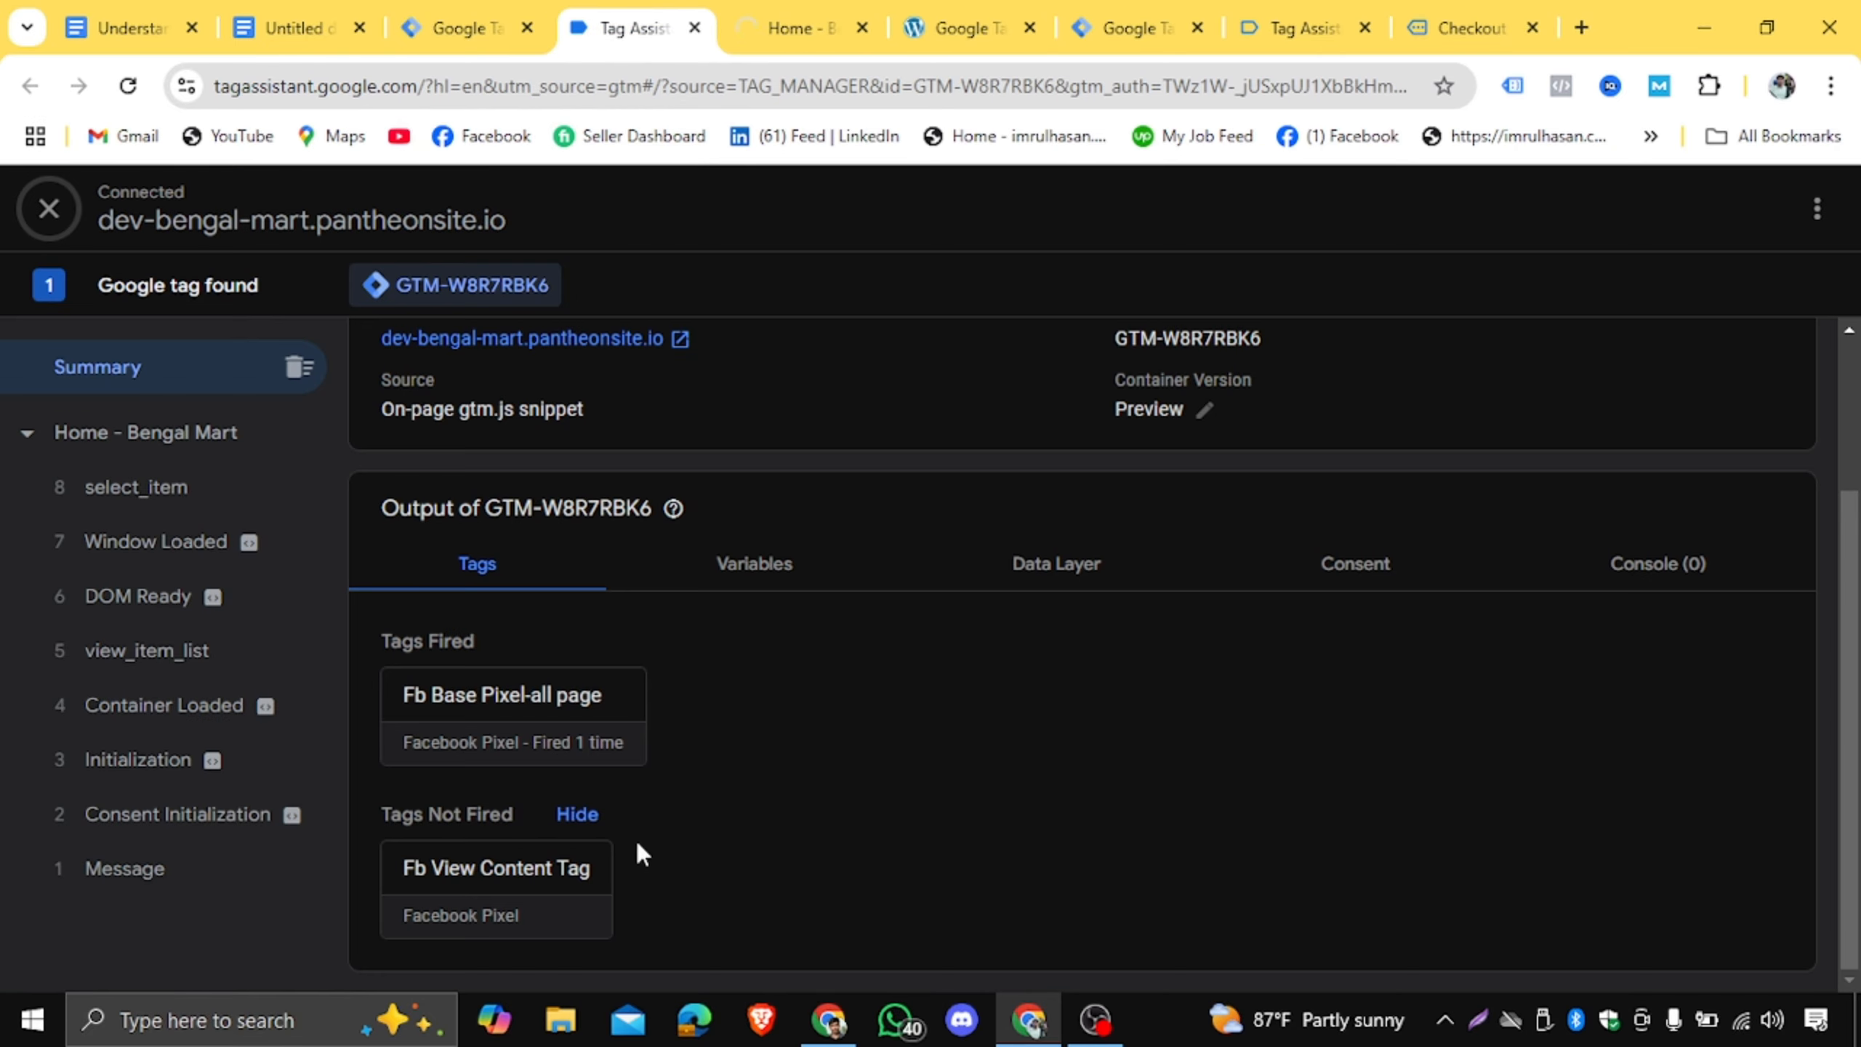
click(768, 13)
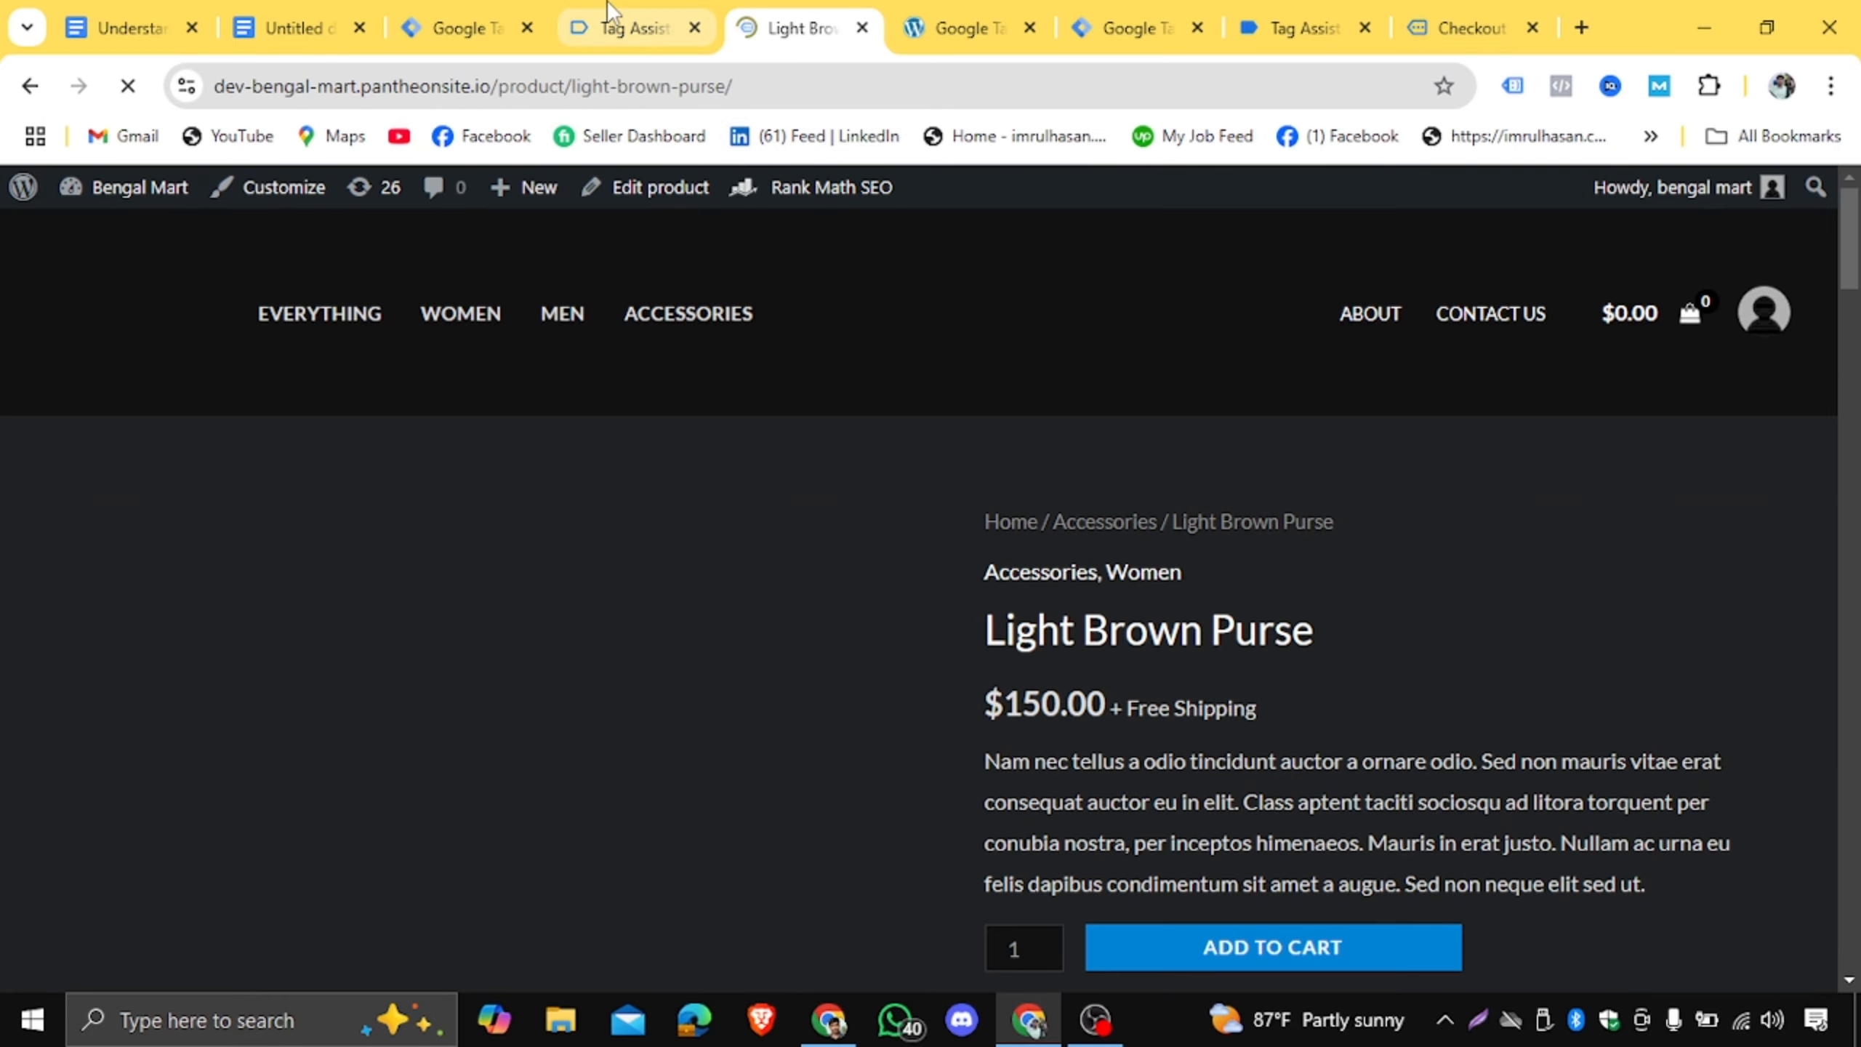
click(609, 11)
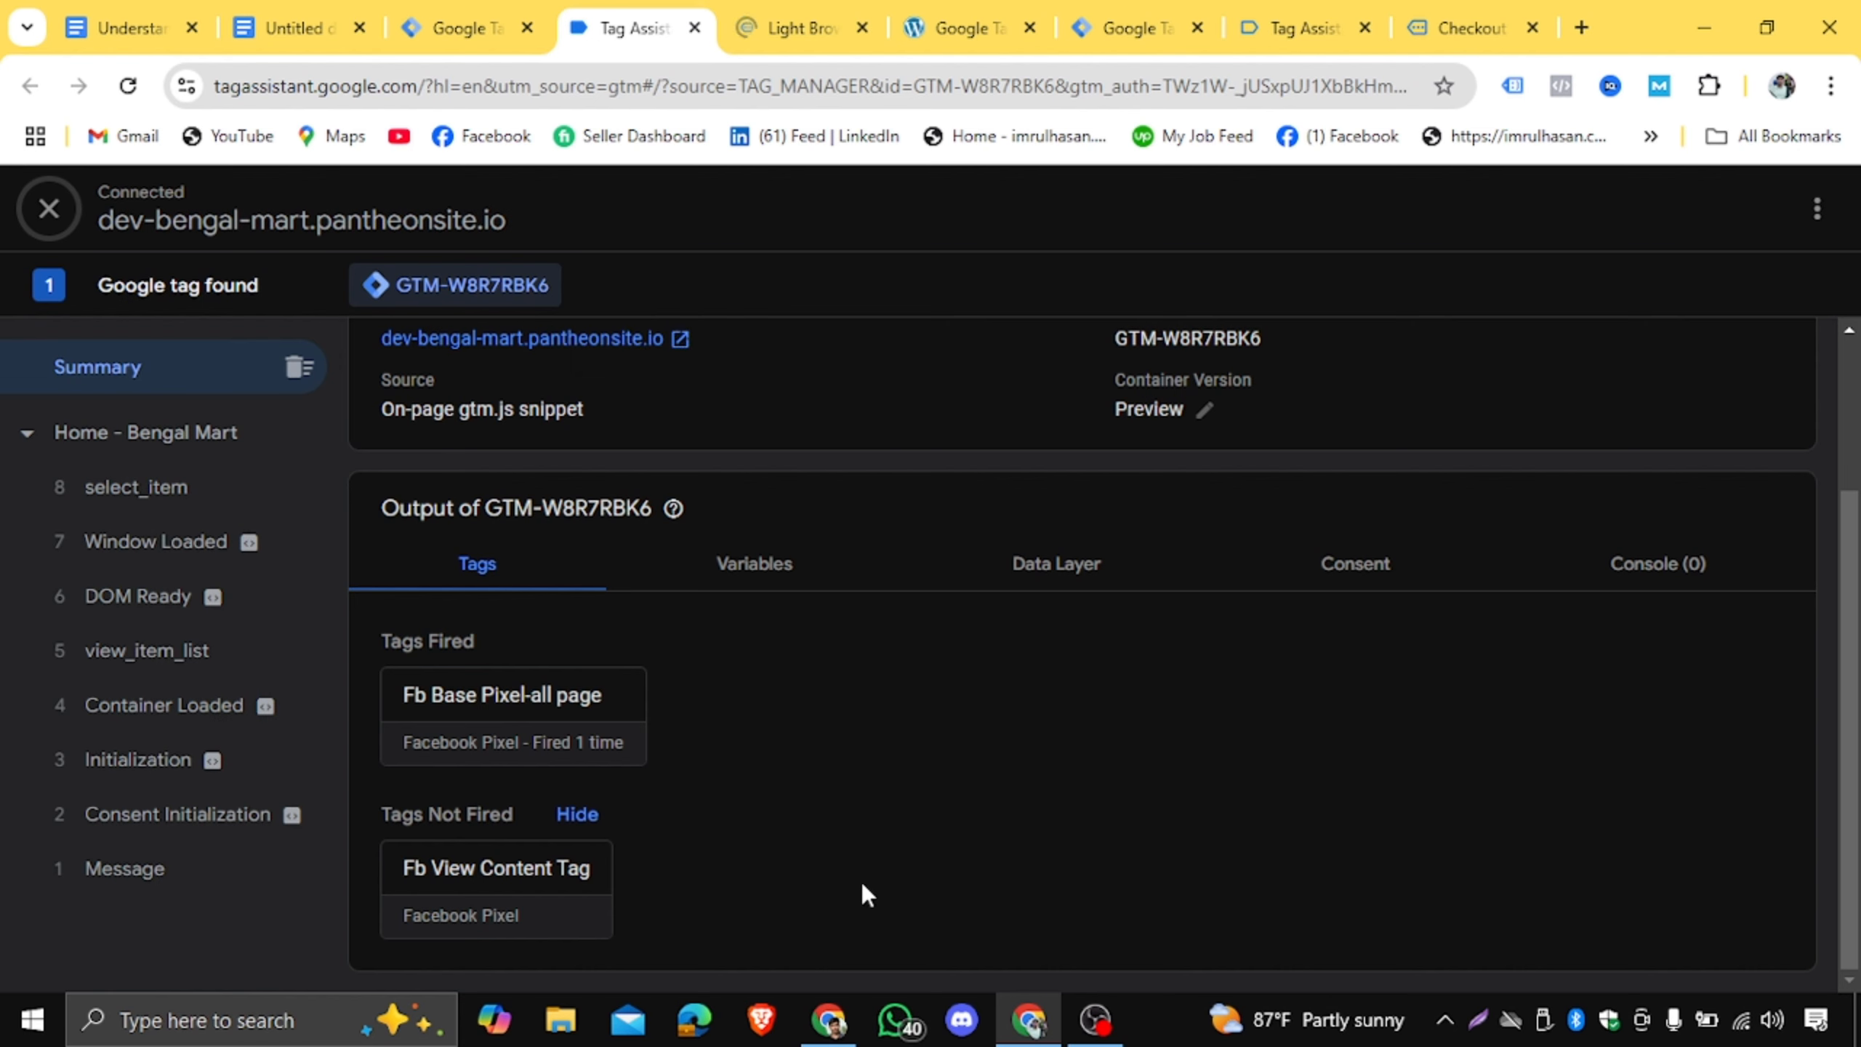
click(795, 33)
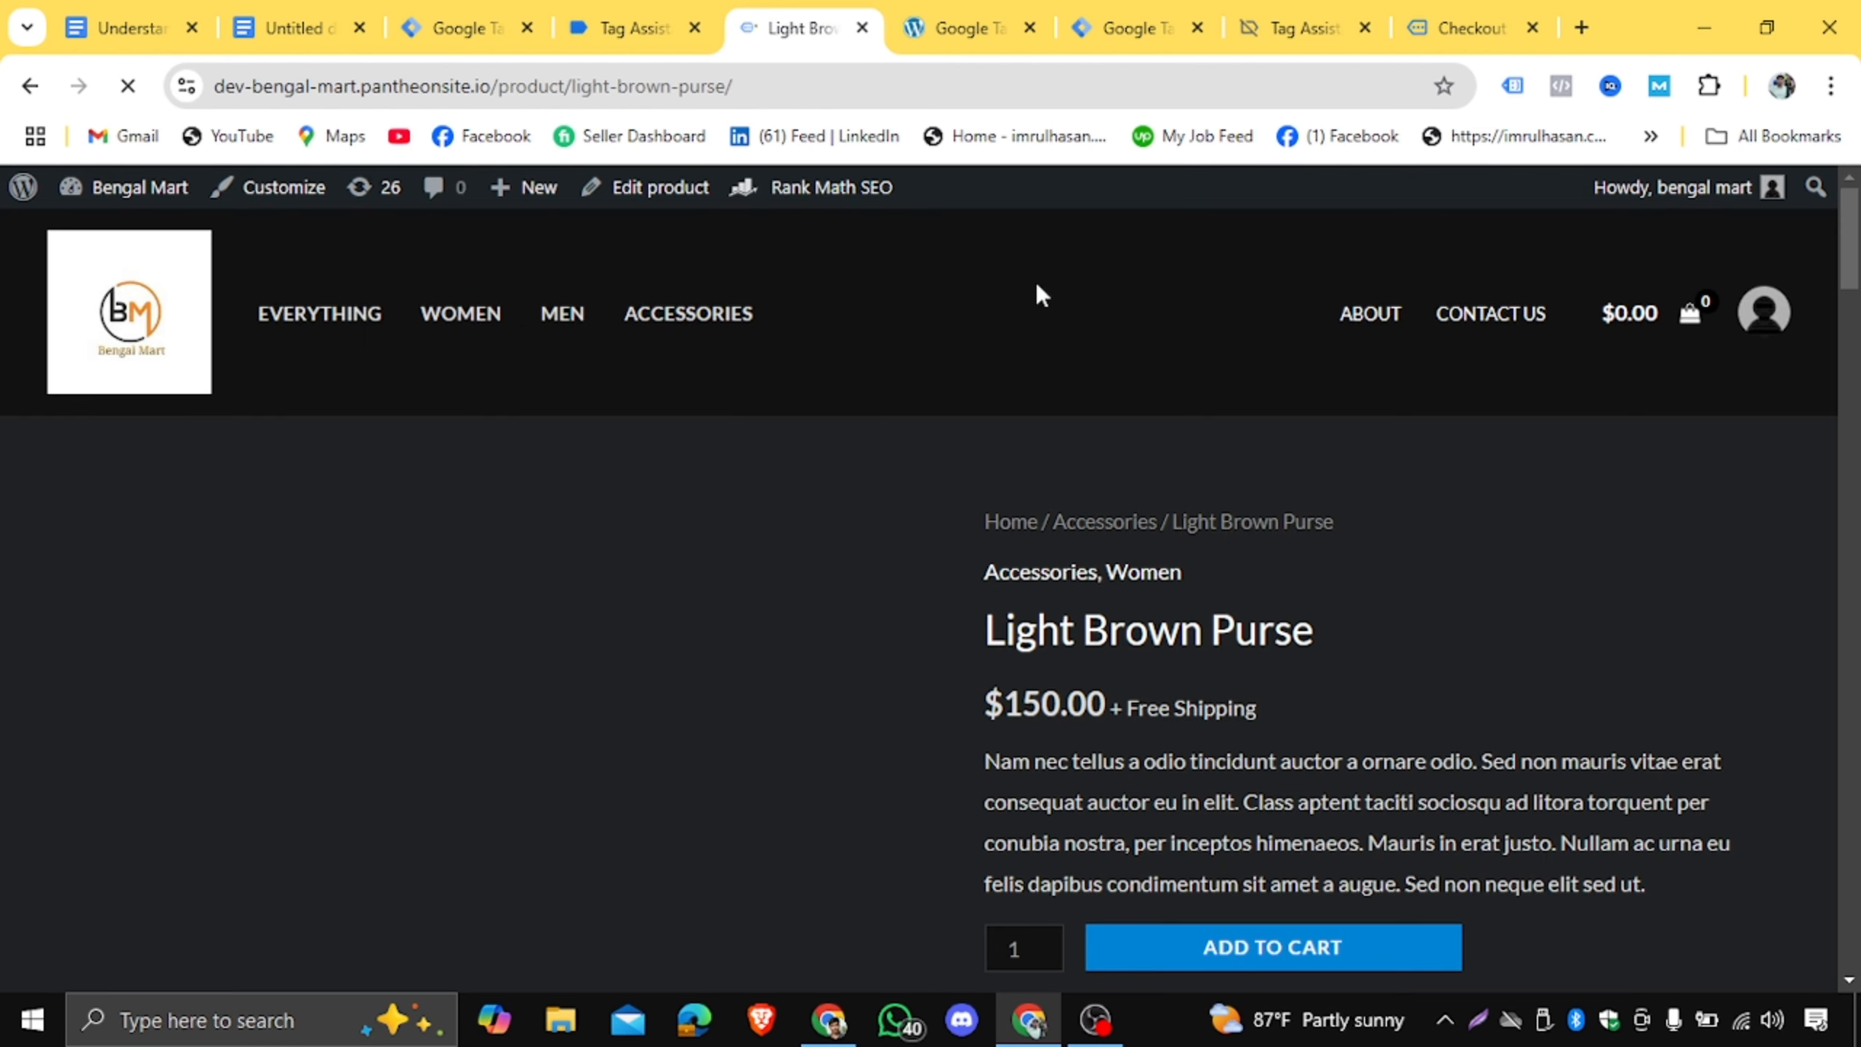
scroll(1205, 703, down, 2)
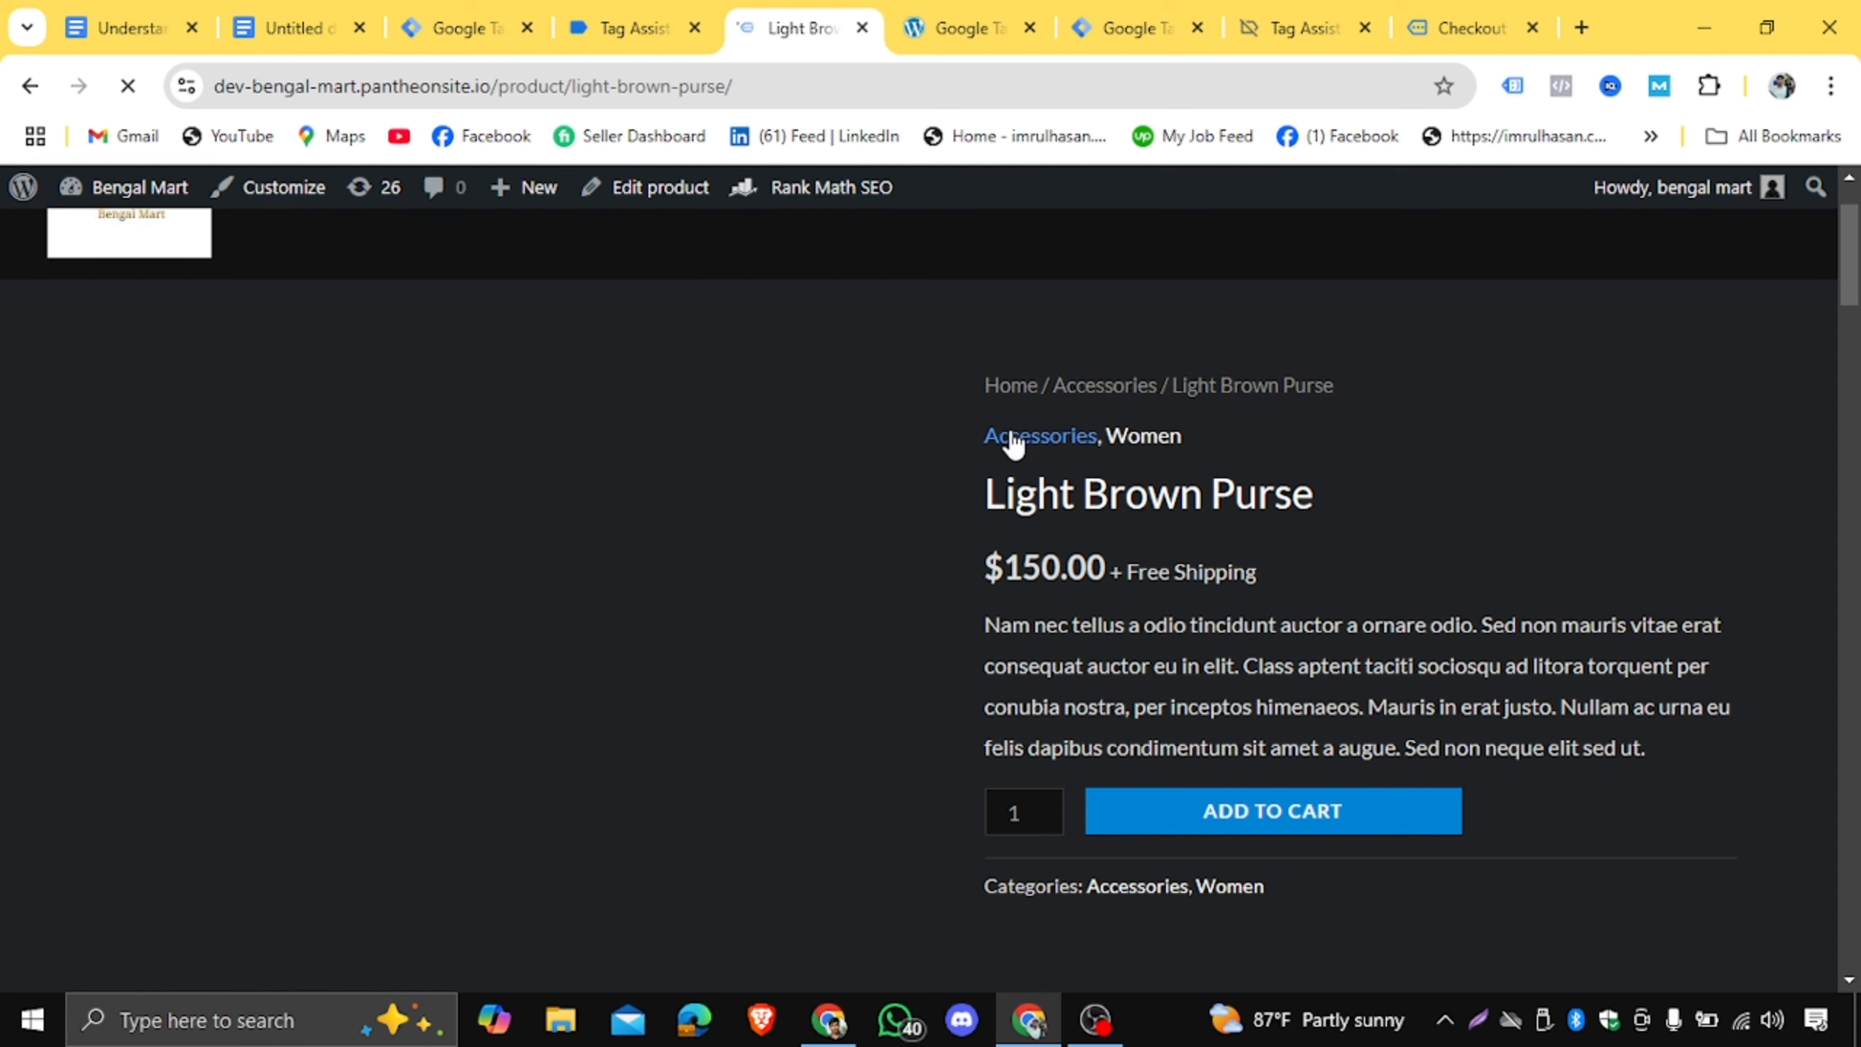
scroll(1011, 440, up, 1)
click(612, 18)
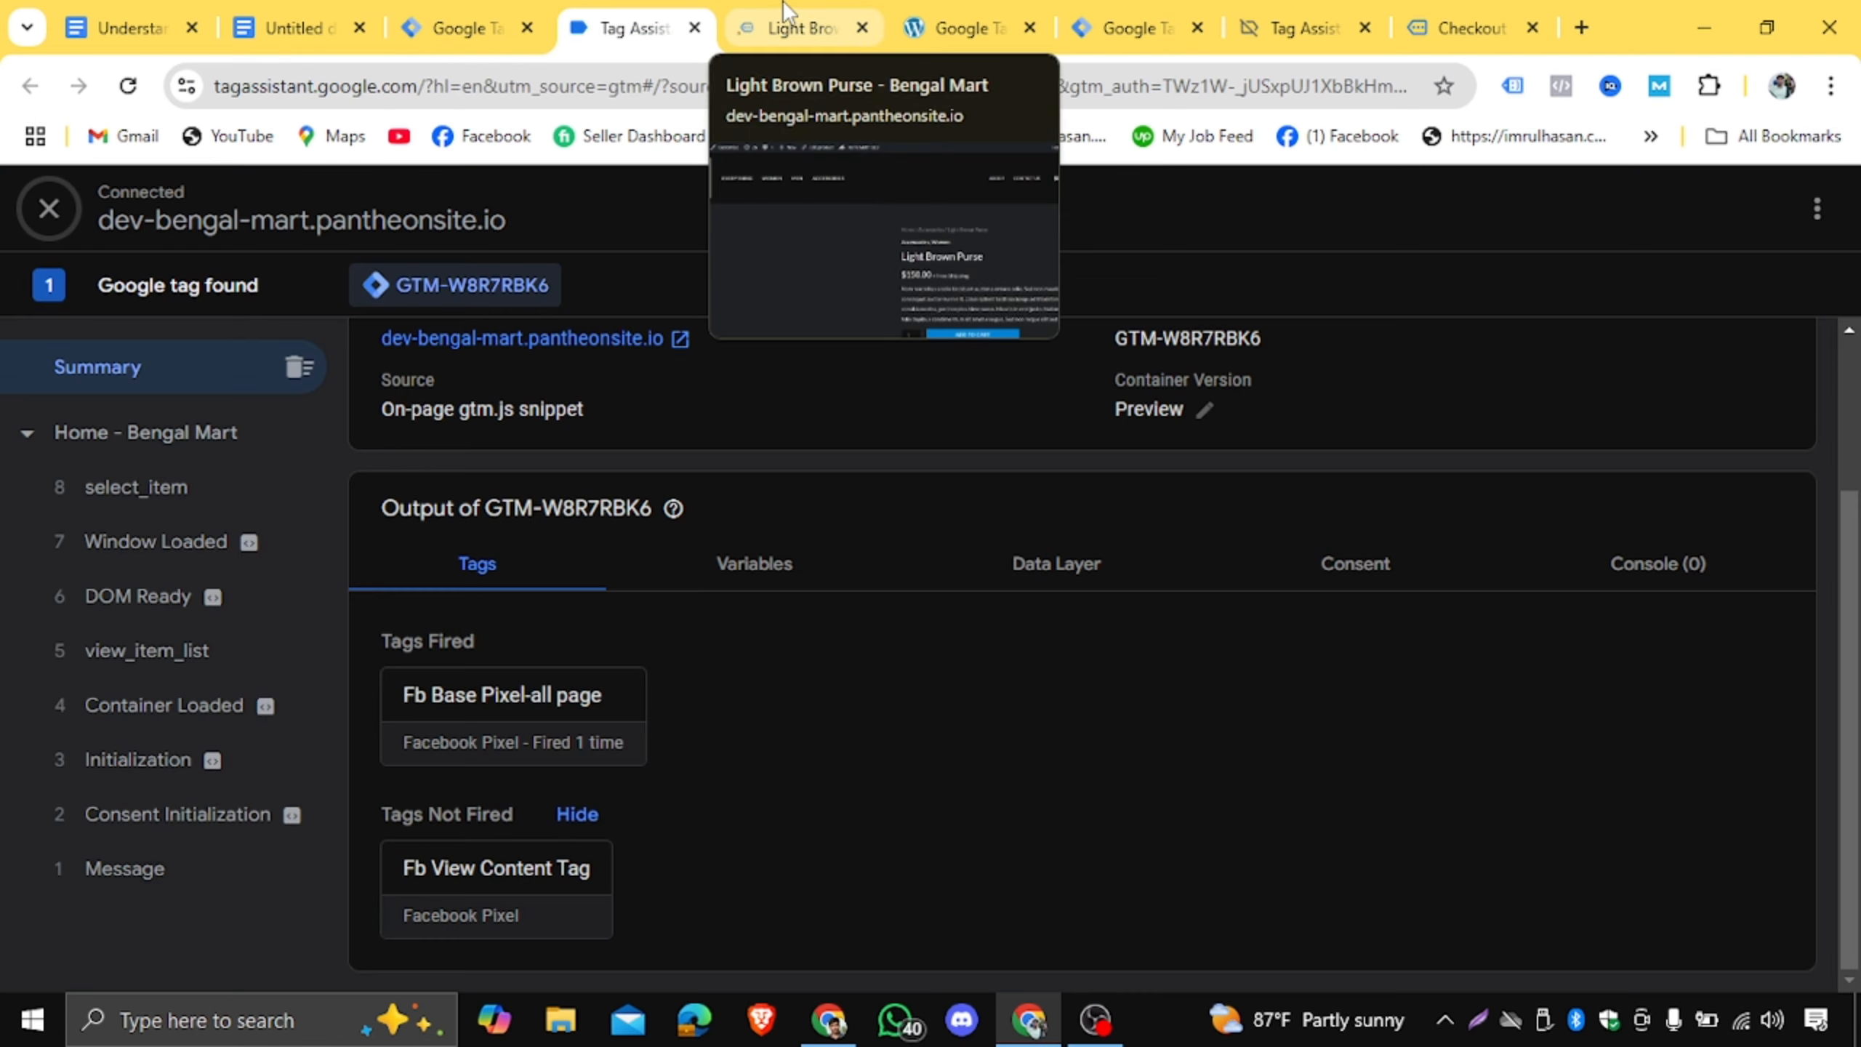
Go to the shop's Accessories category and open the Bright Gold Purse With Chain product.
click(784, 31)
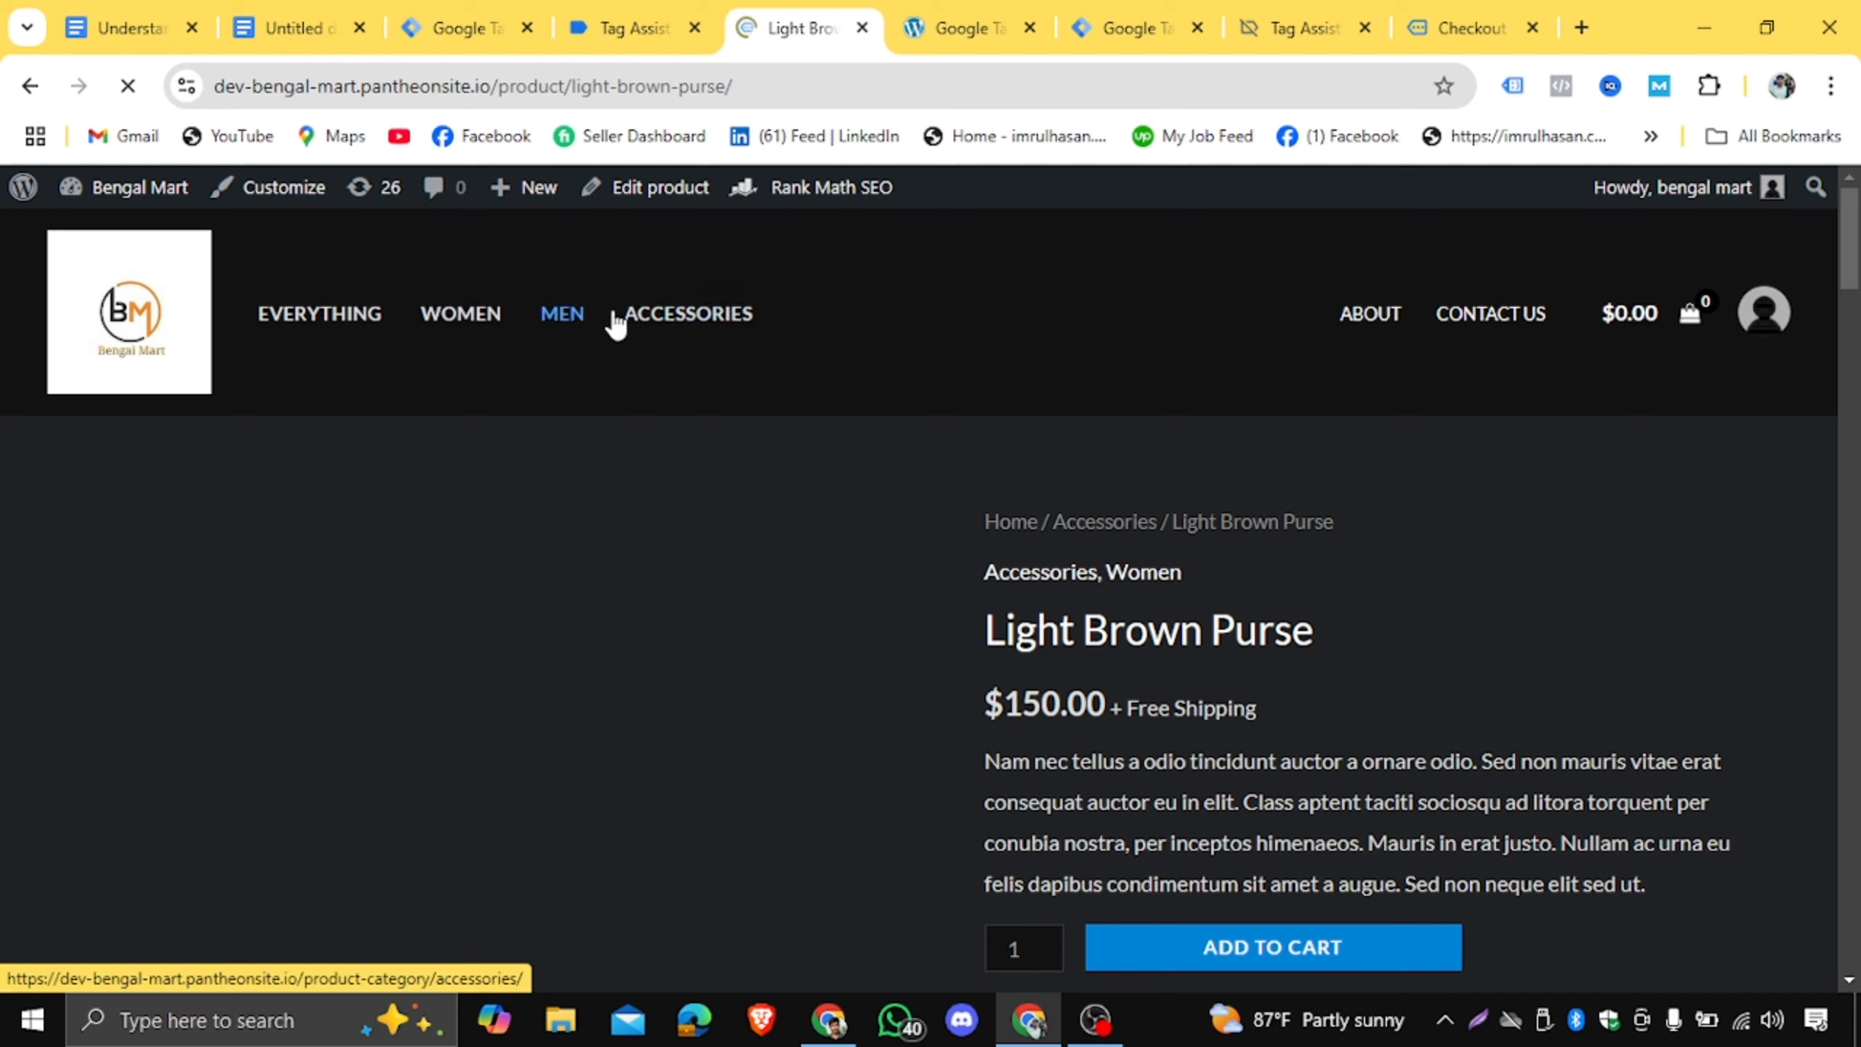
click(648, 321)
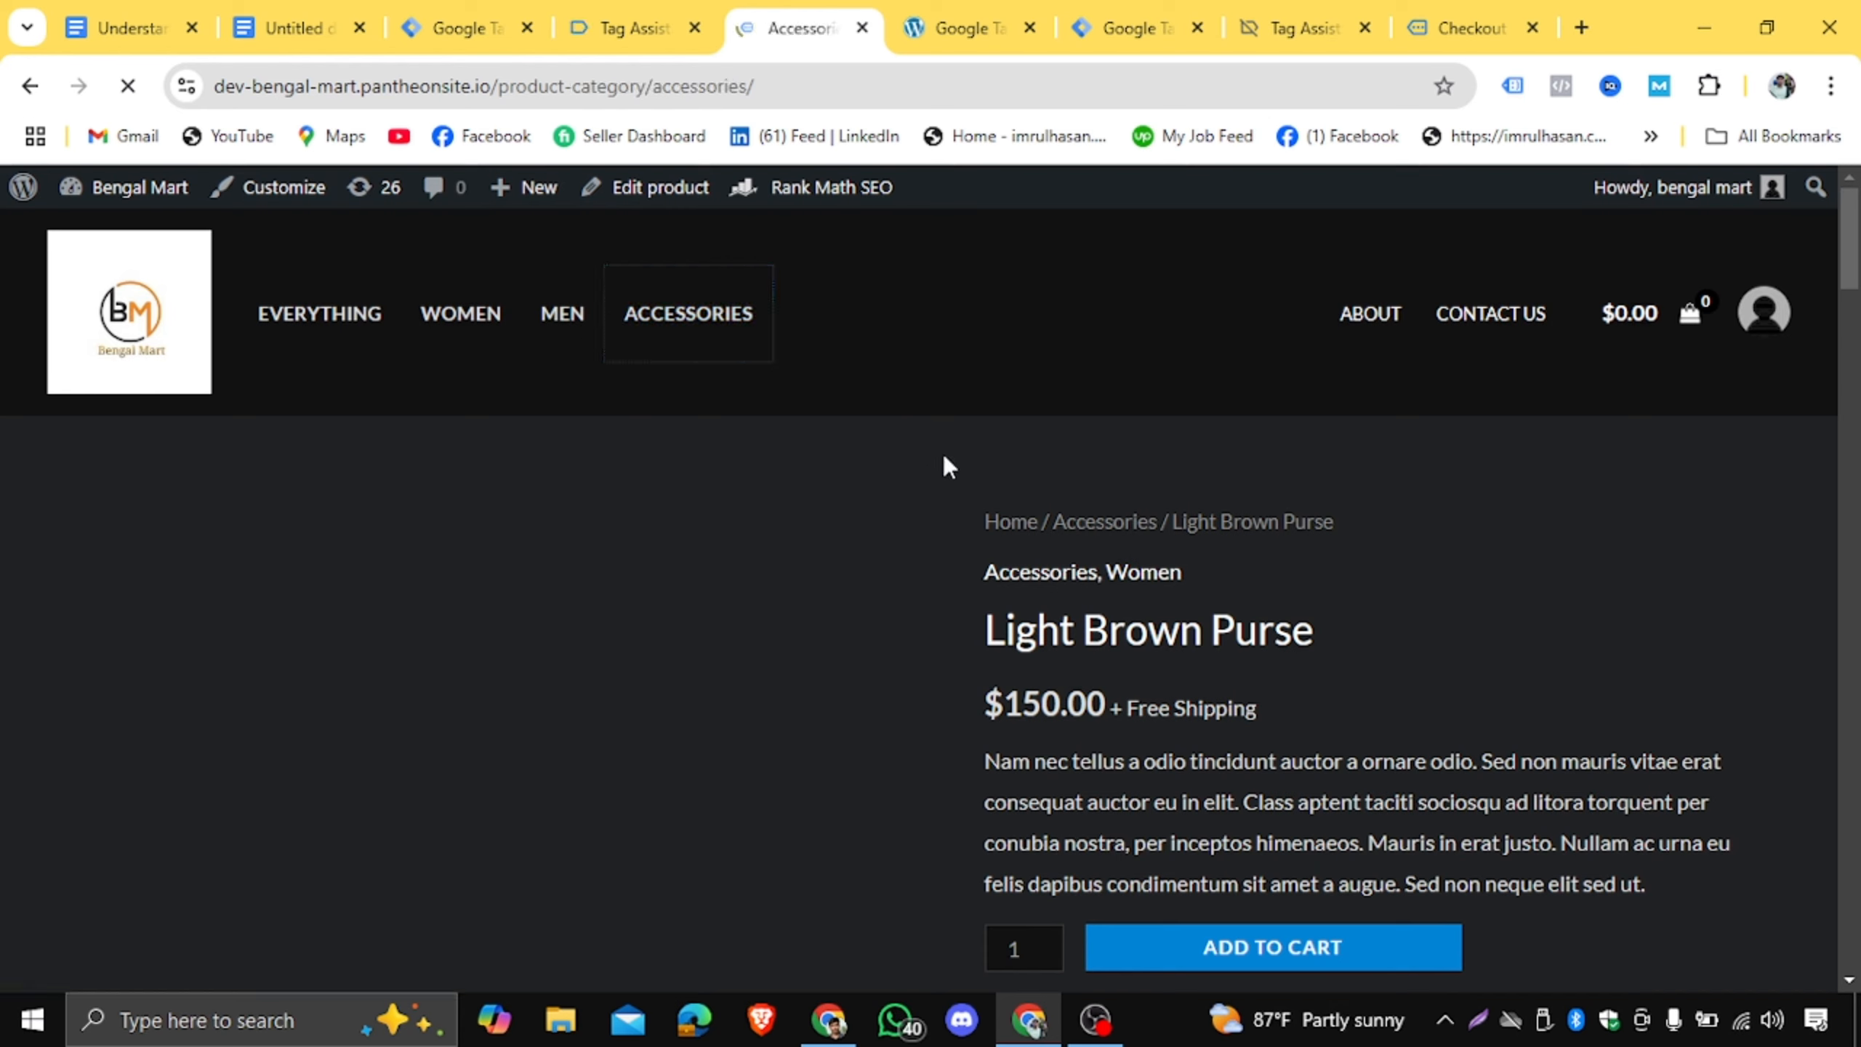
click(634, 28)
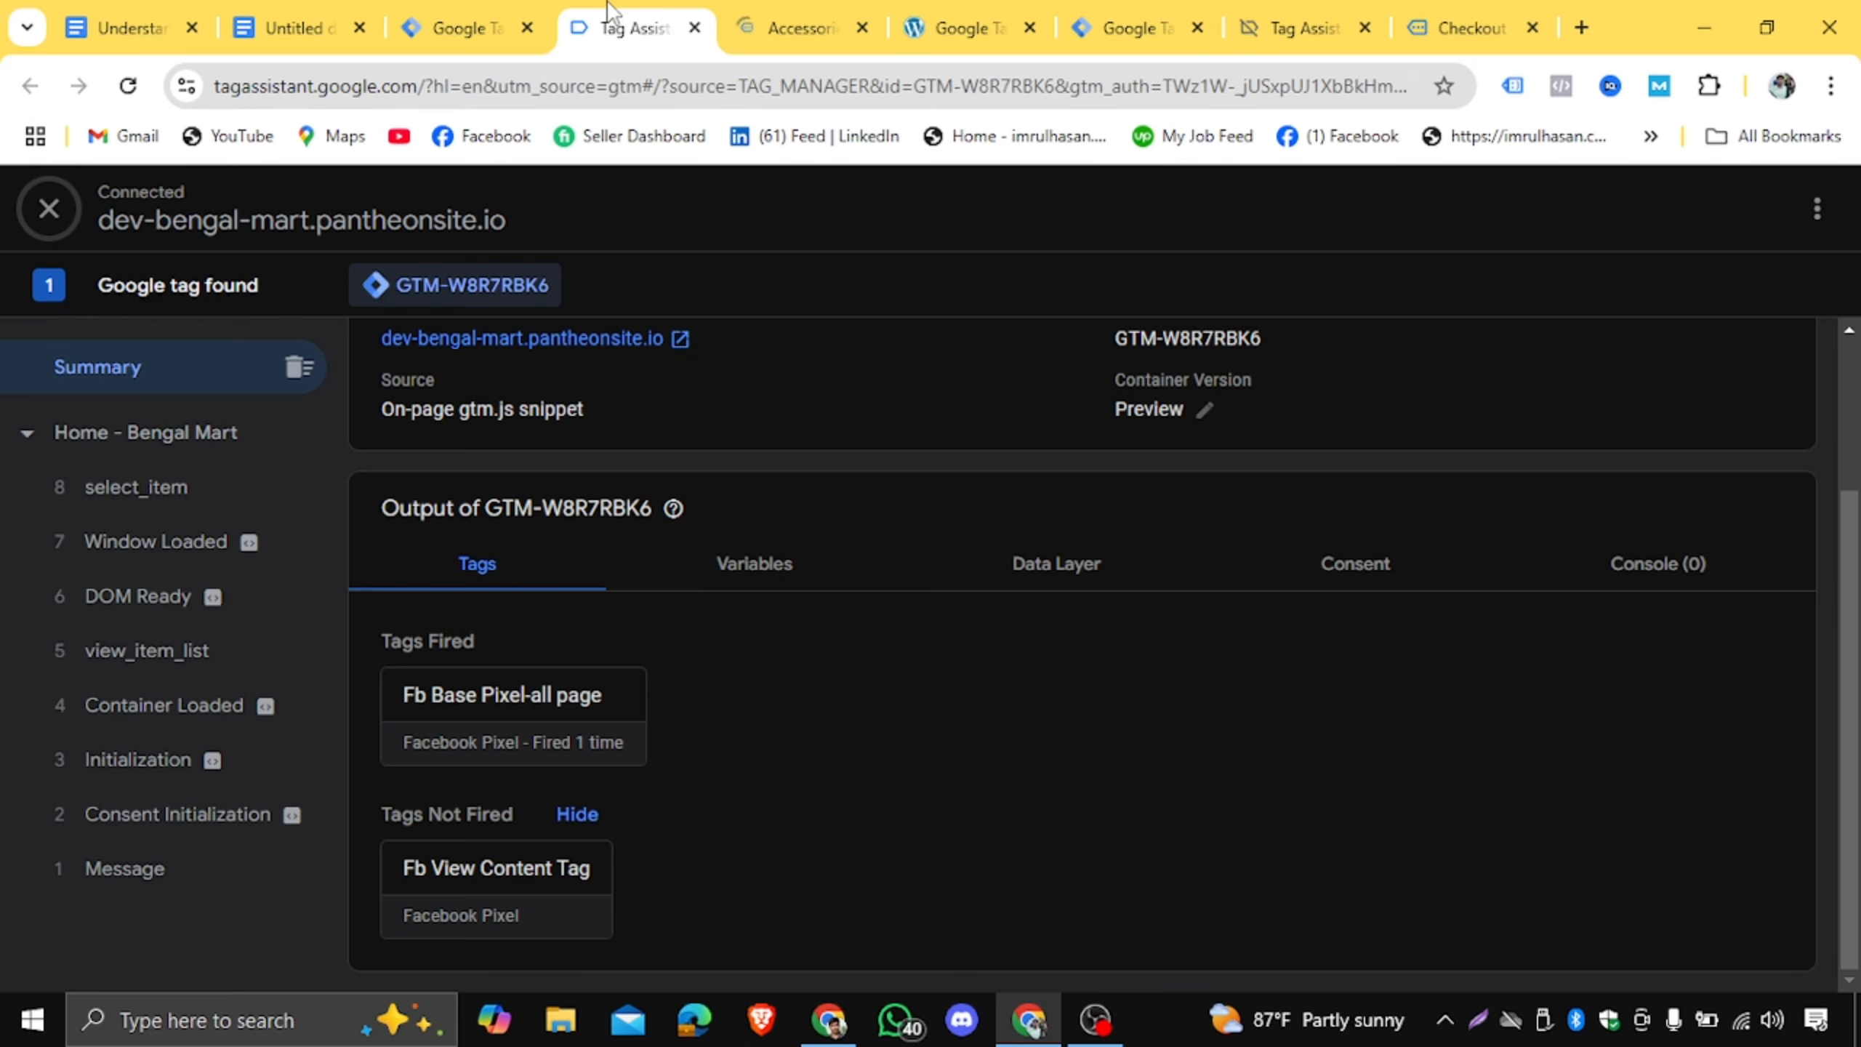
click(811, 29)
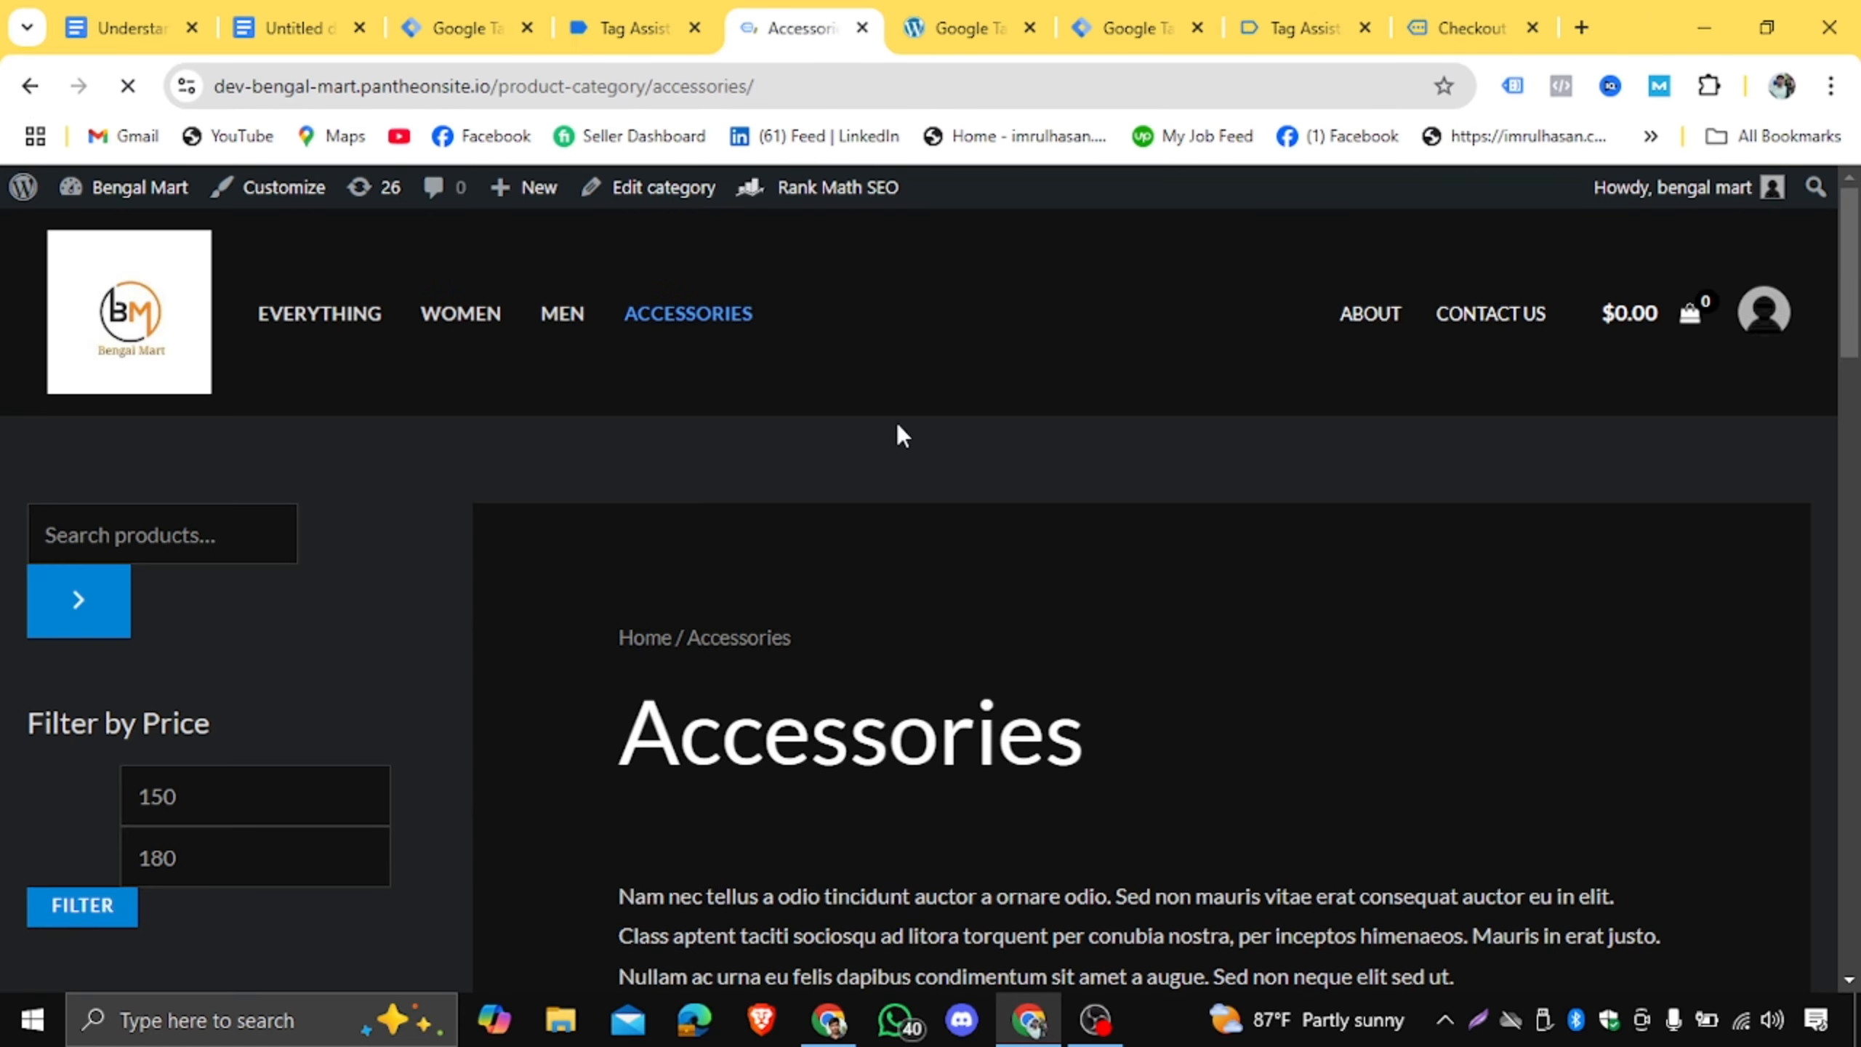
scroll(795, 594, down, 5)
scroll(811, 630, down, 5)
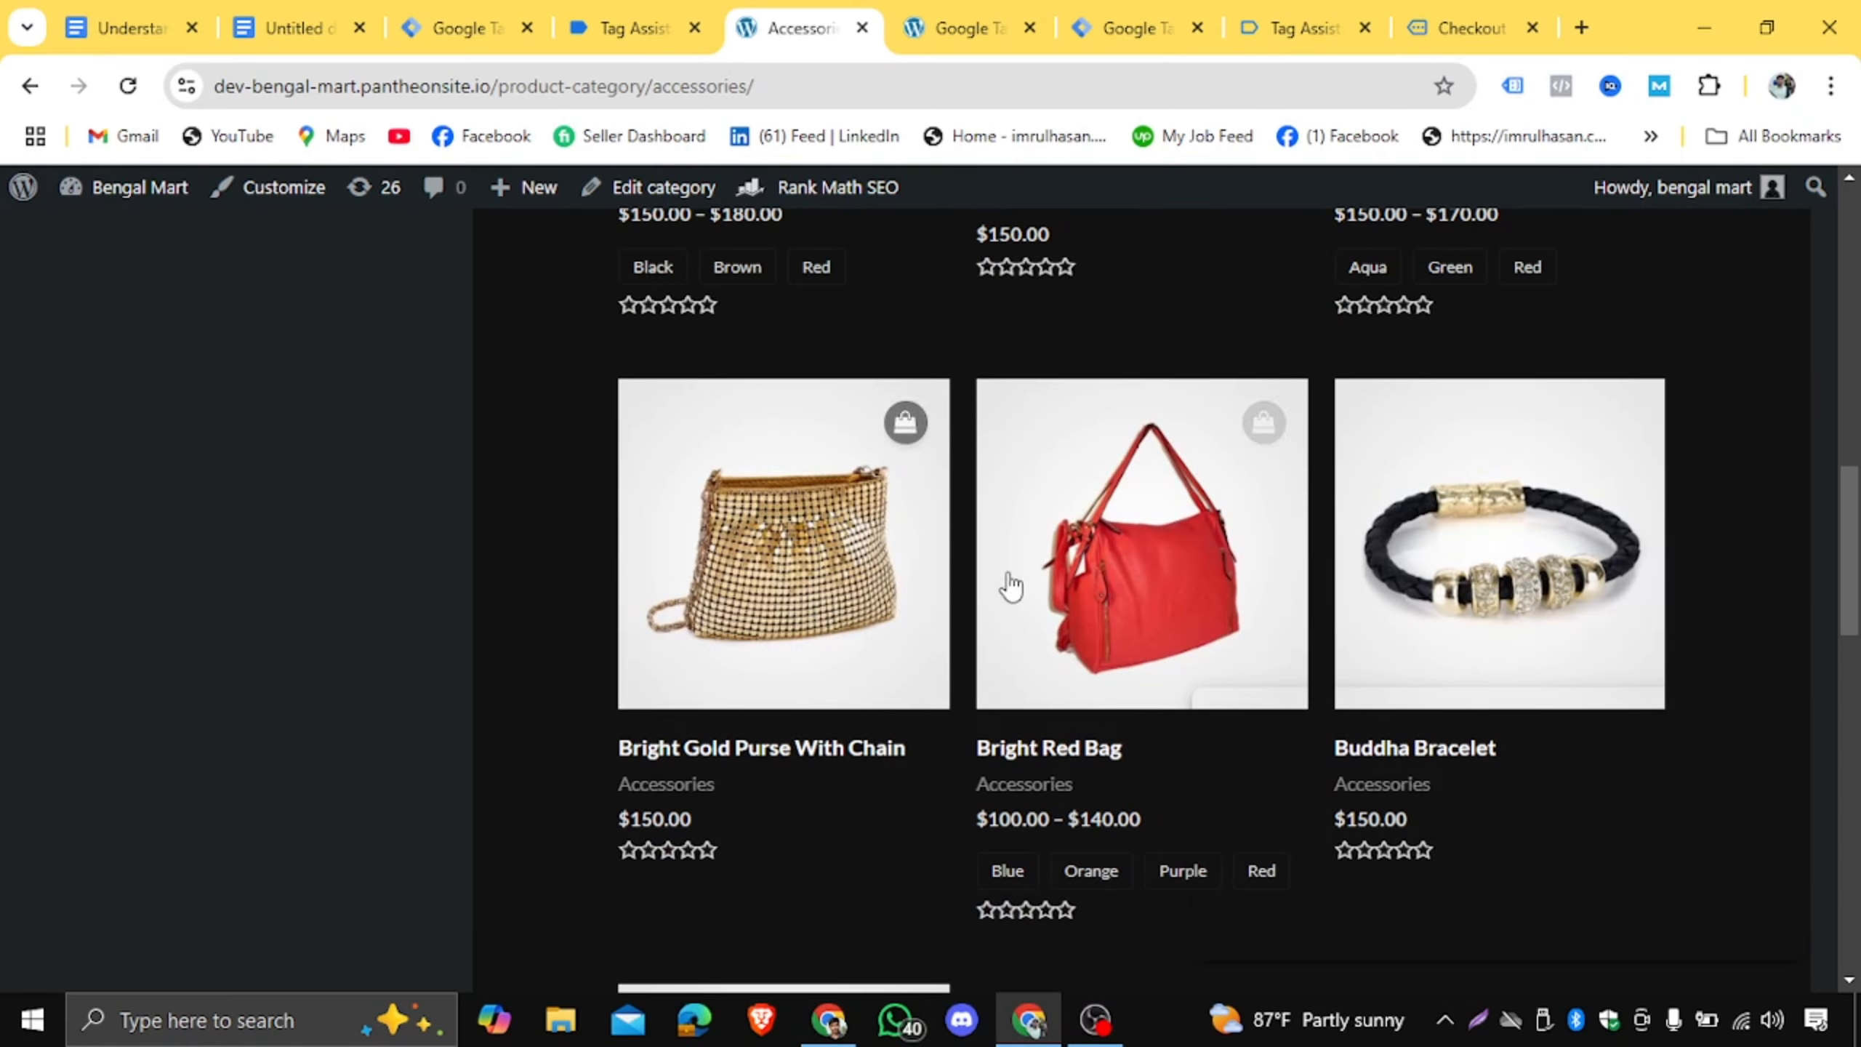
click(787, 547)
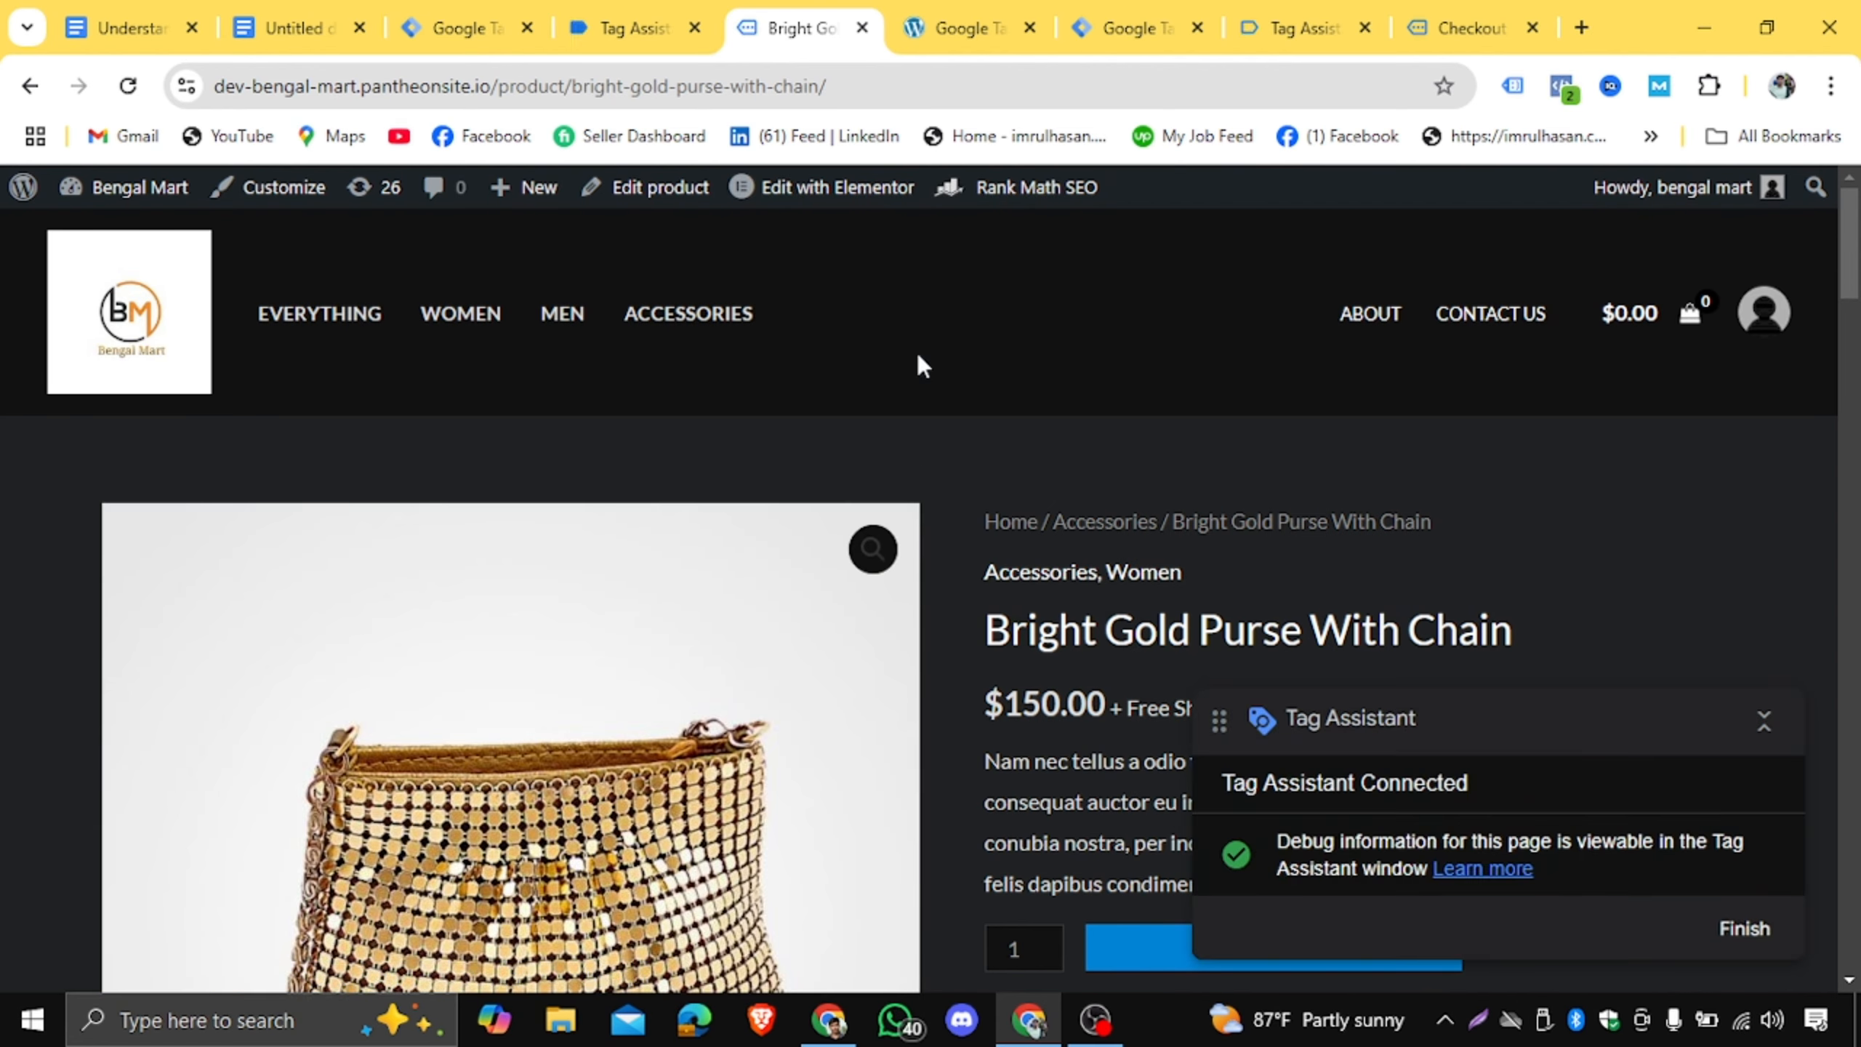
Check the tags fired in Tag Assistant for the Bright Gold Purse With Chain page.
click(619, 29)
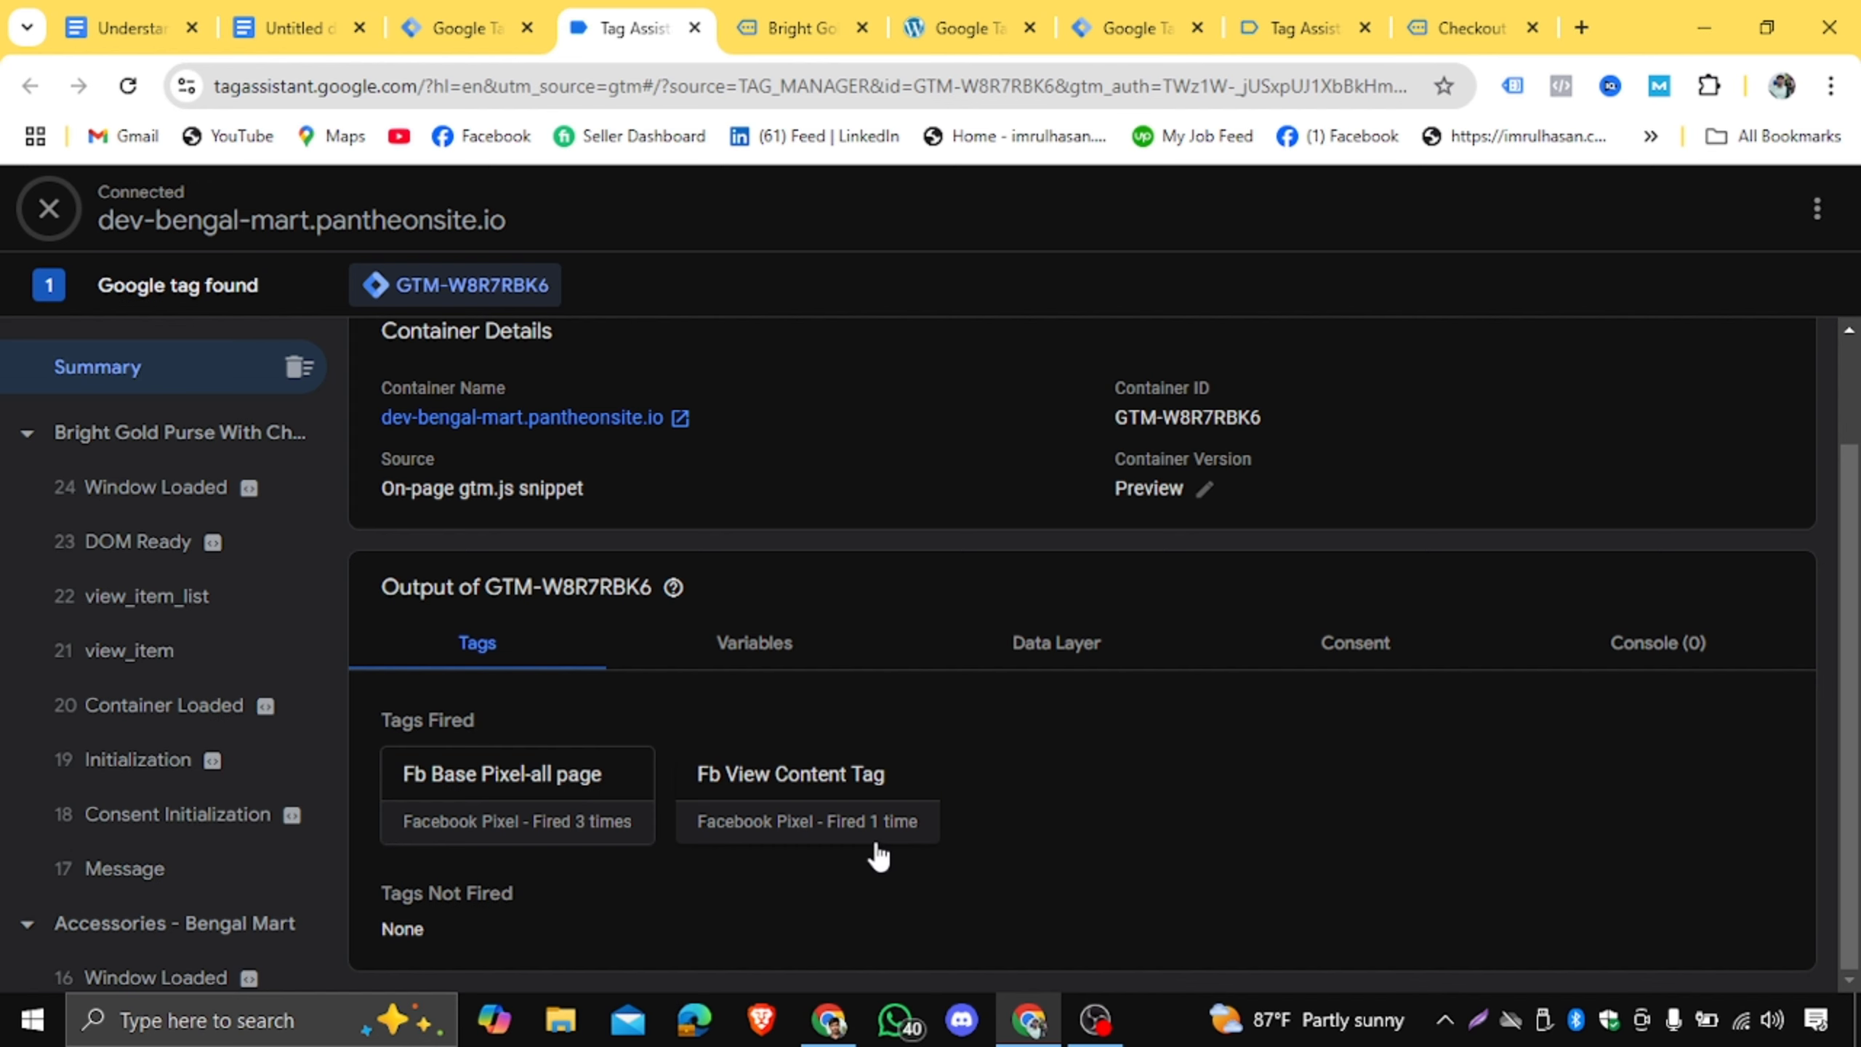
click(795, 27)
scroll(1173, 548, down, 3)
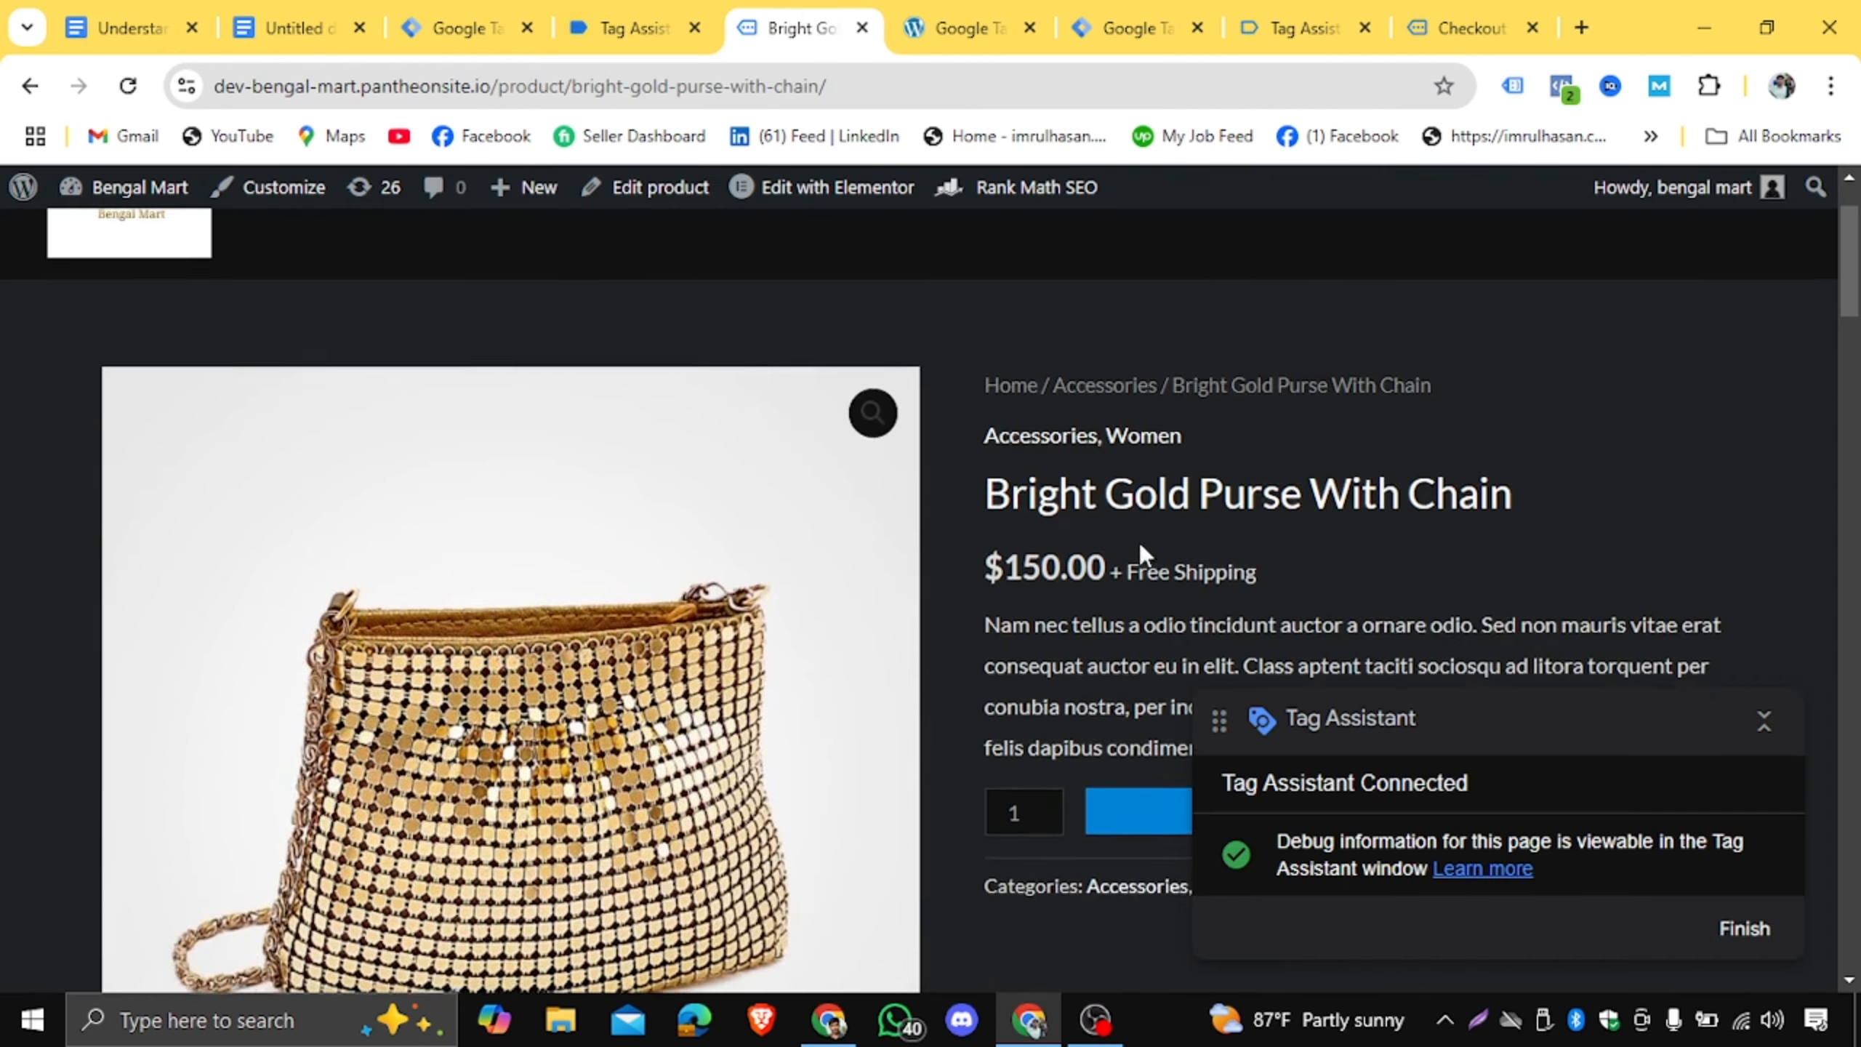
click(632, 28)
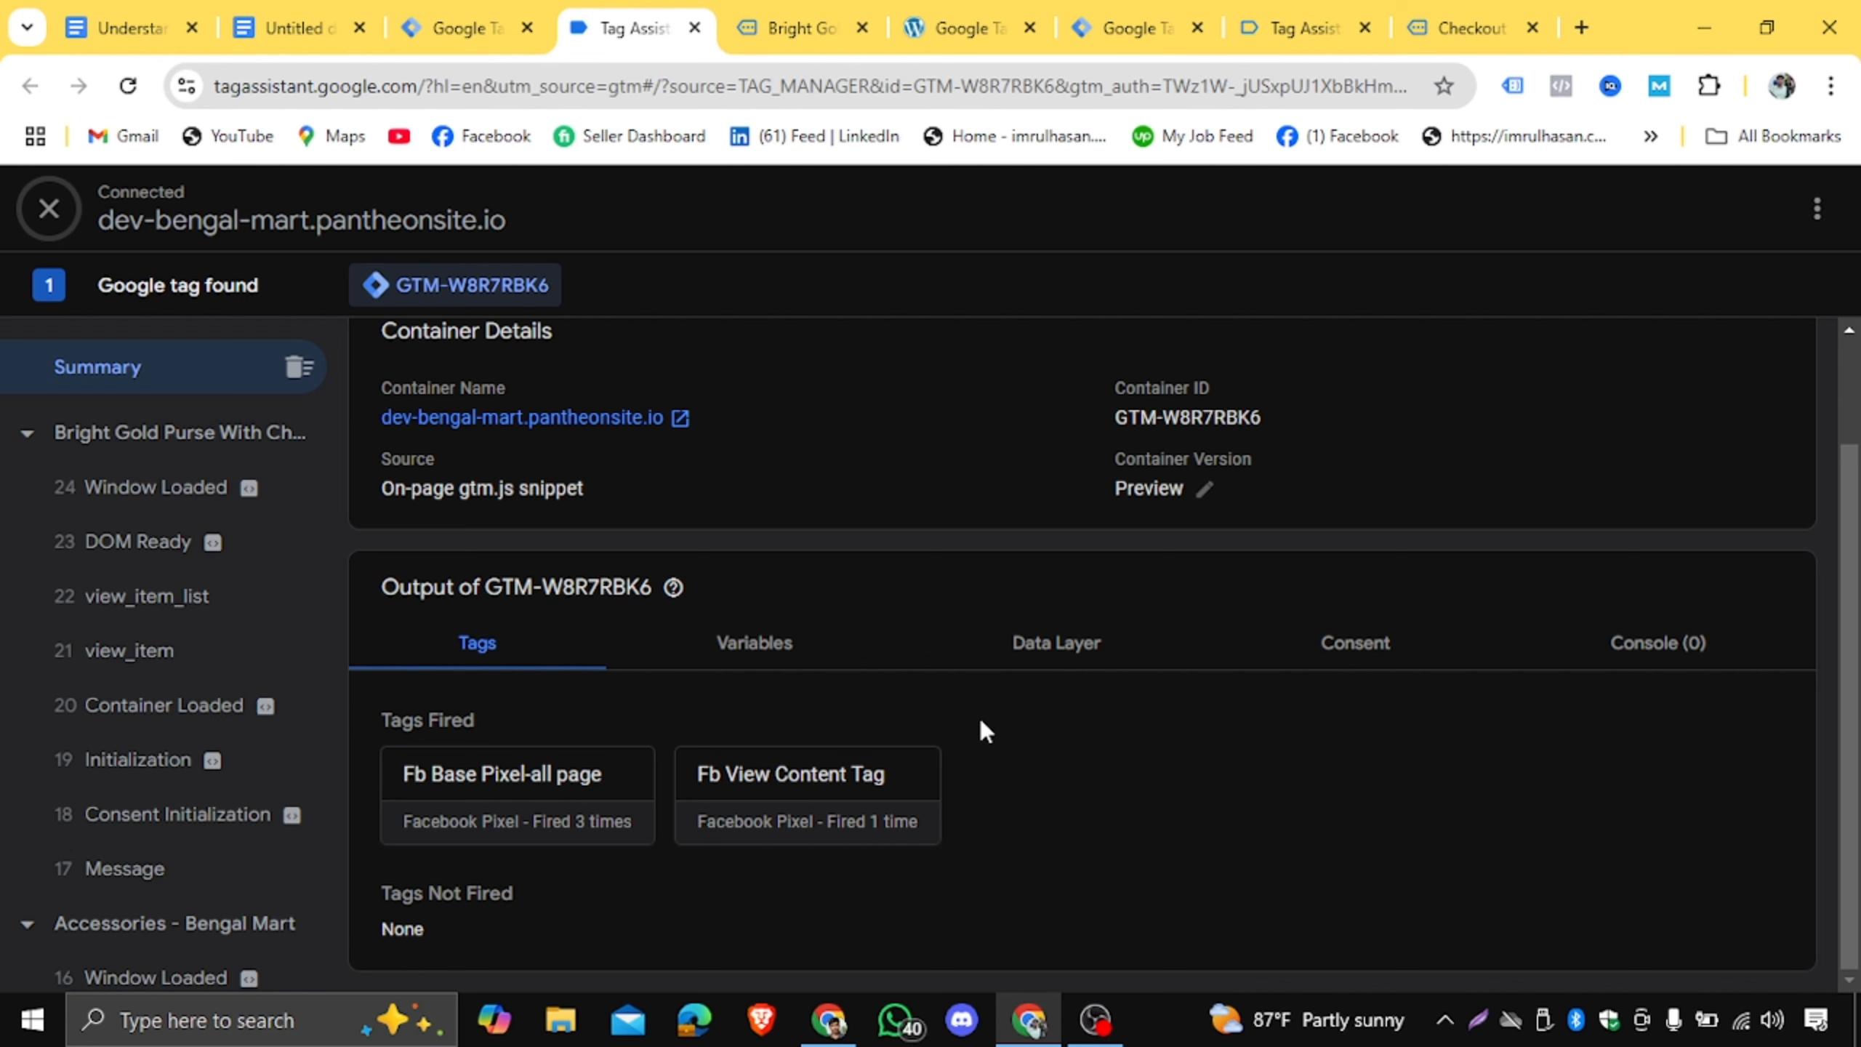
click(829, 1019)
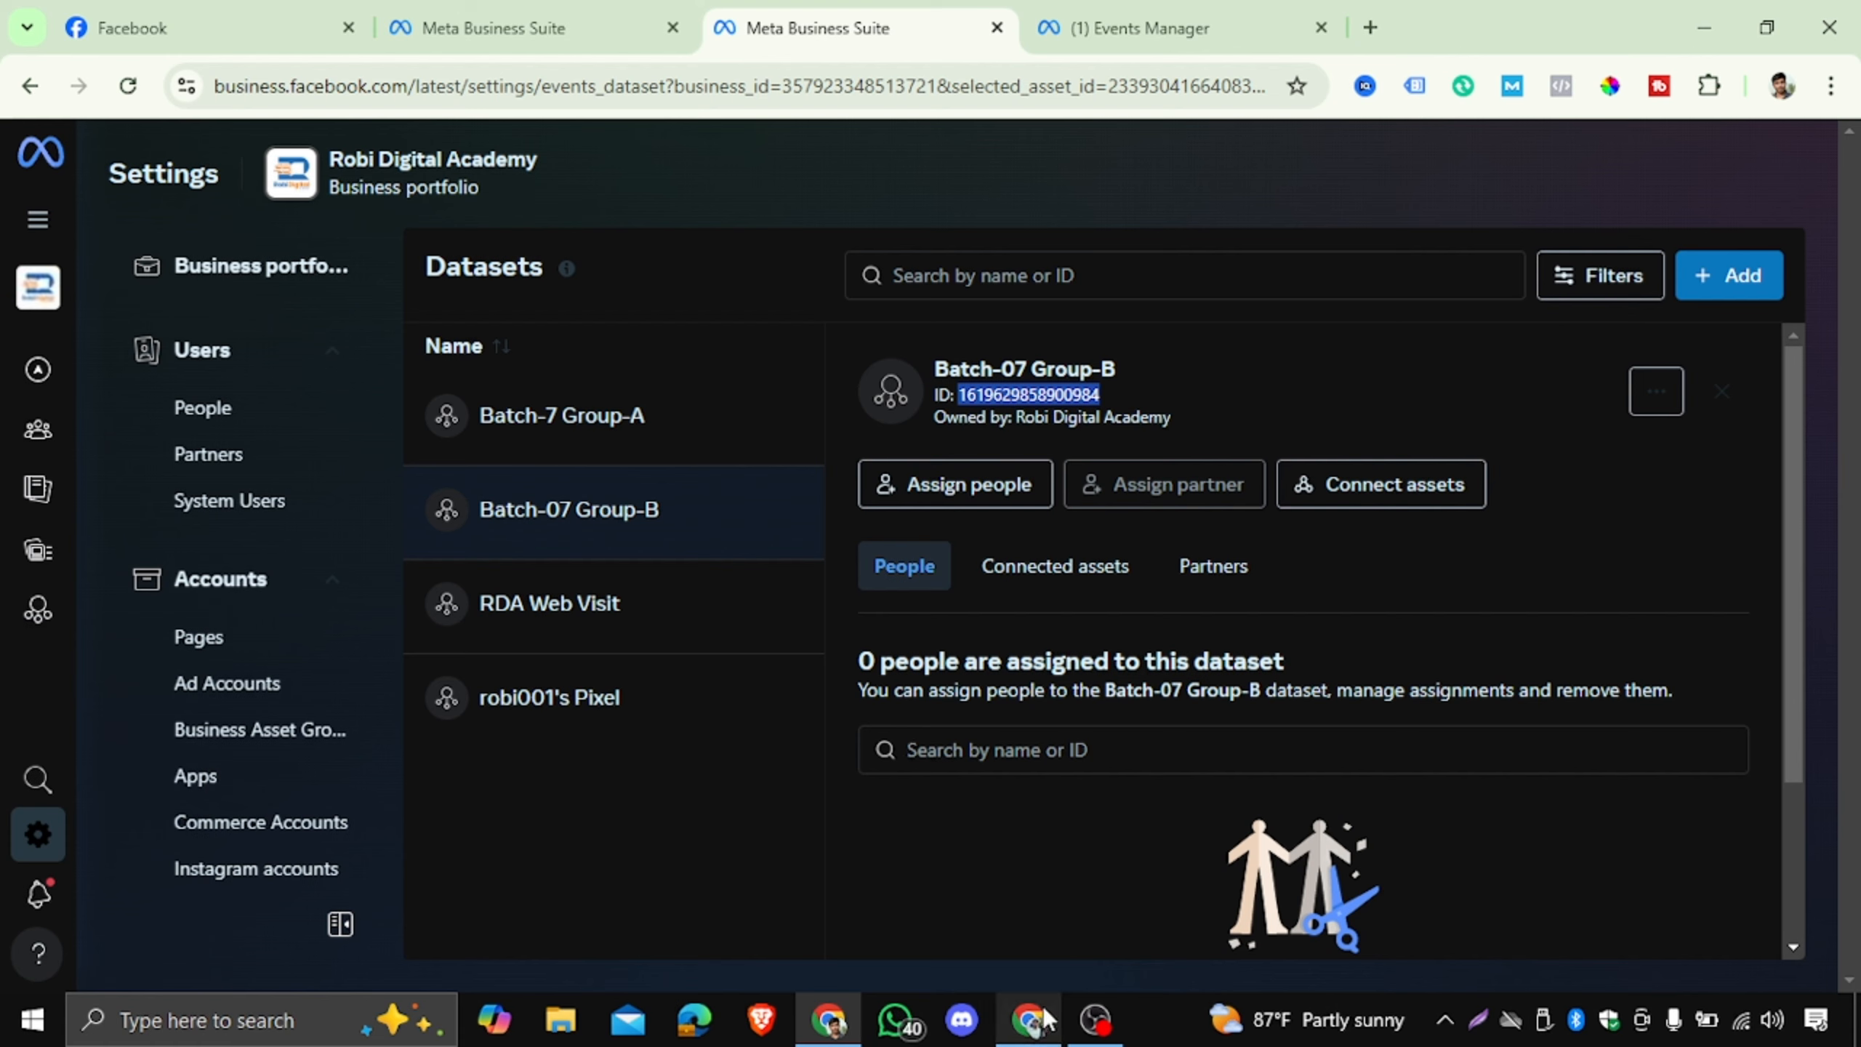
mouse_move(1034, 1026)
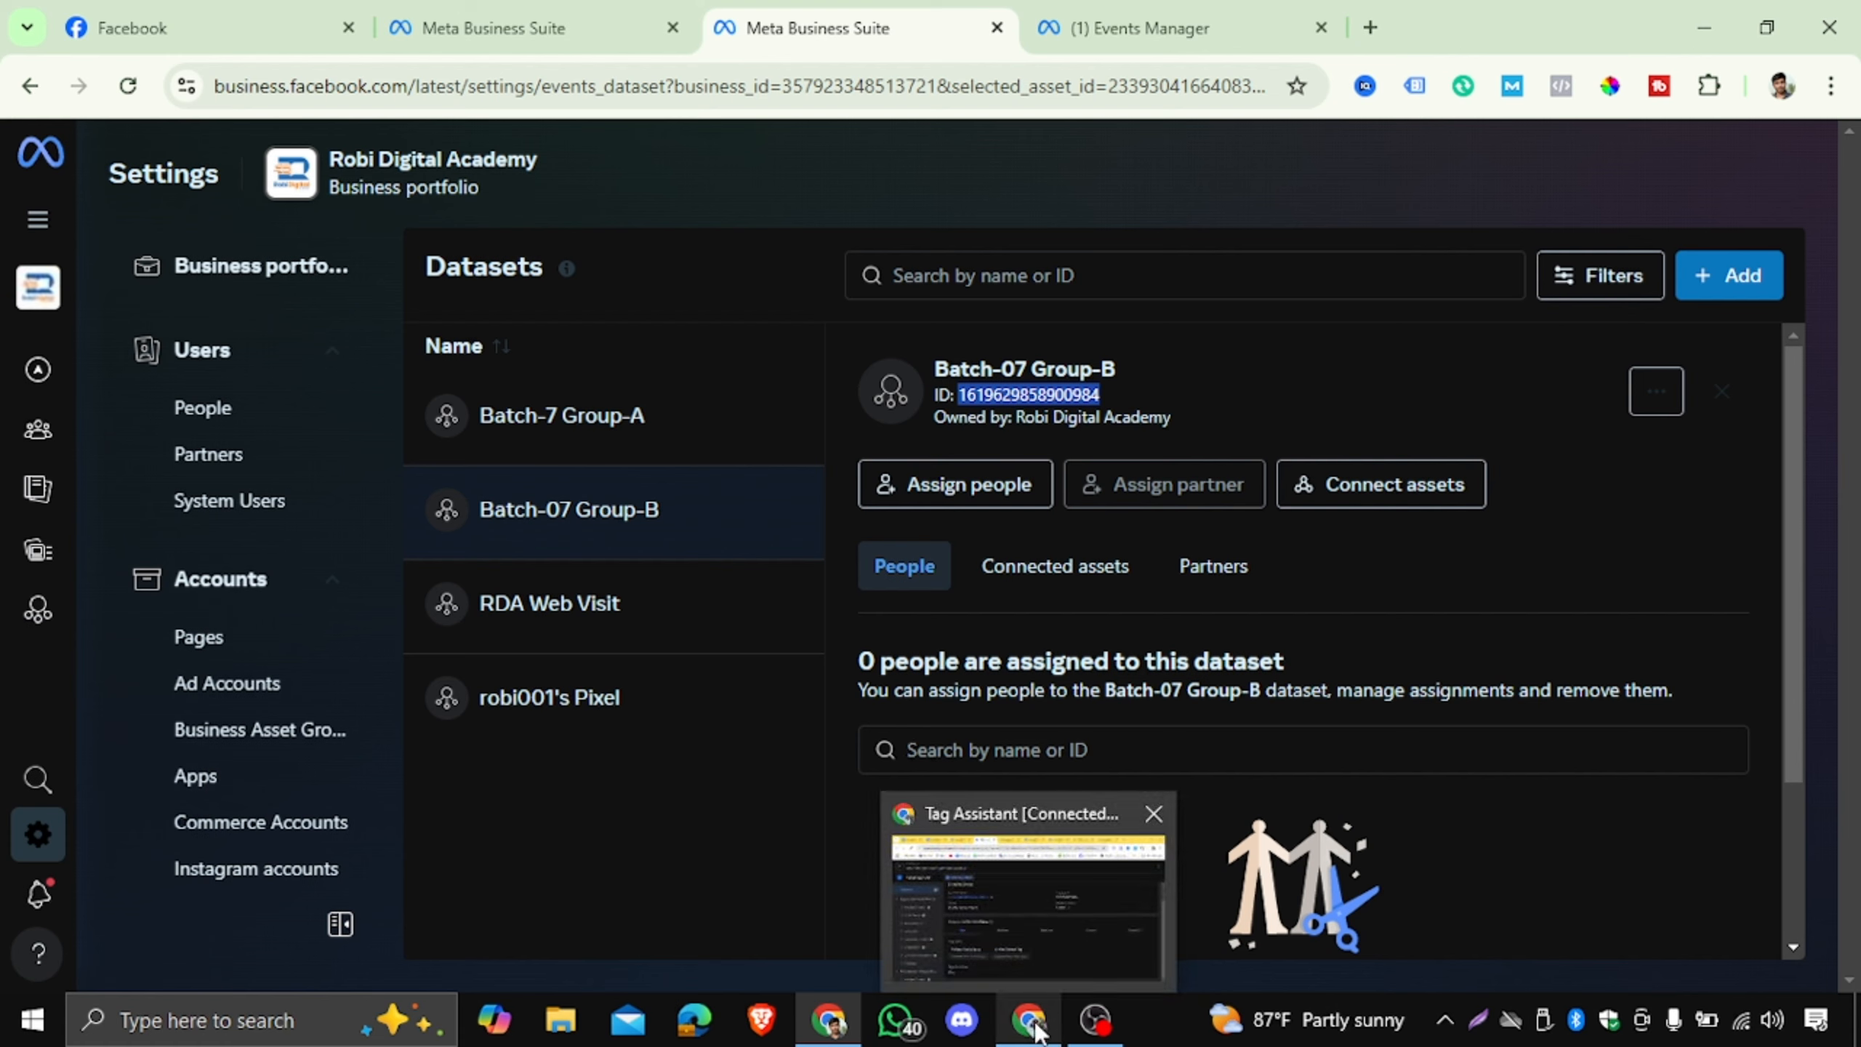
click(1034, 1026)
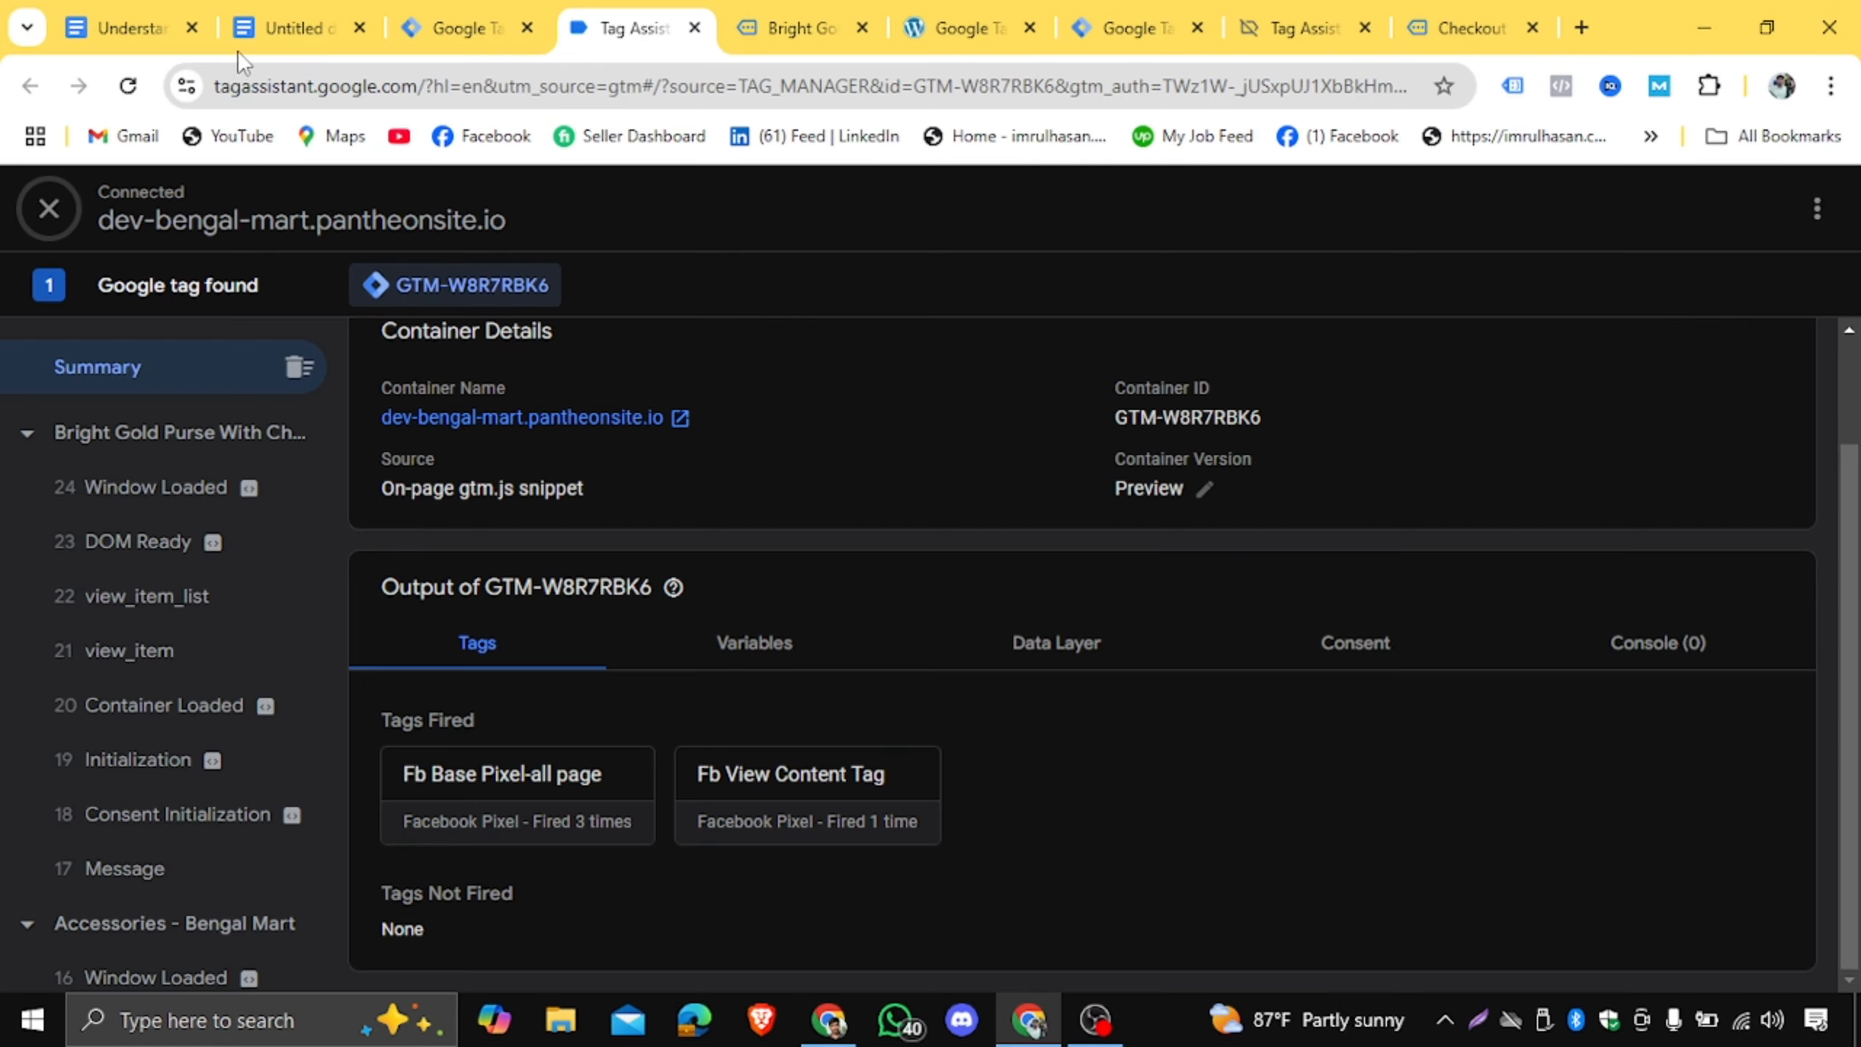
Close the untitled Google Docs document containing the ecommerce.items.price note.
click(274, 26)
scroll(865, 551, down, 6)
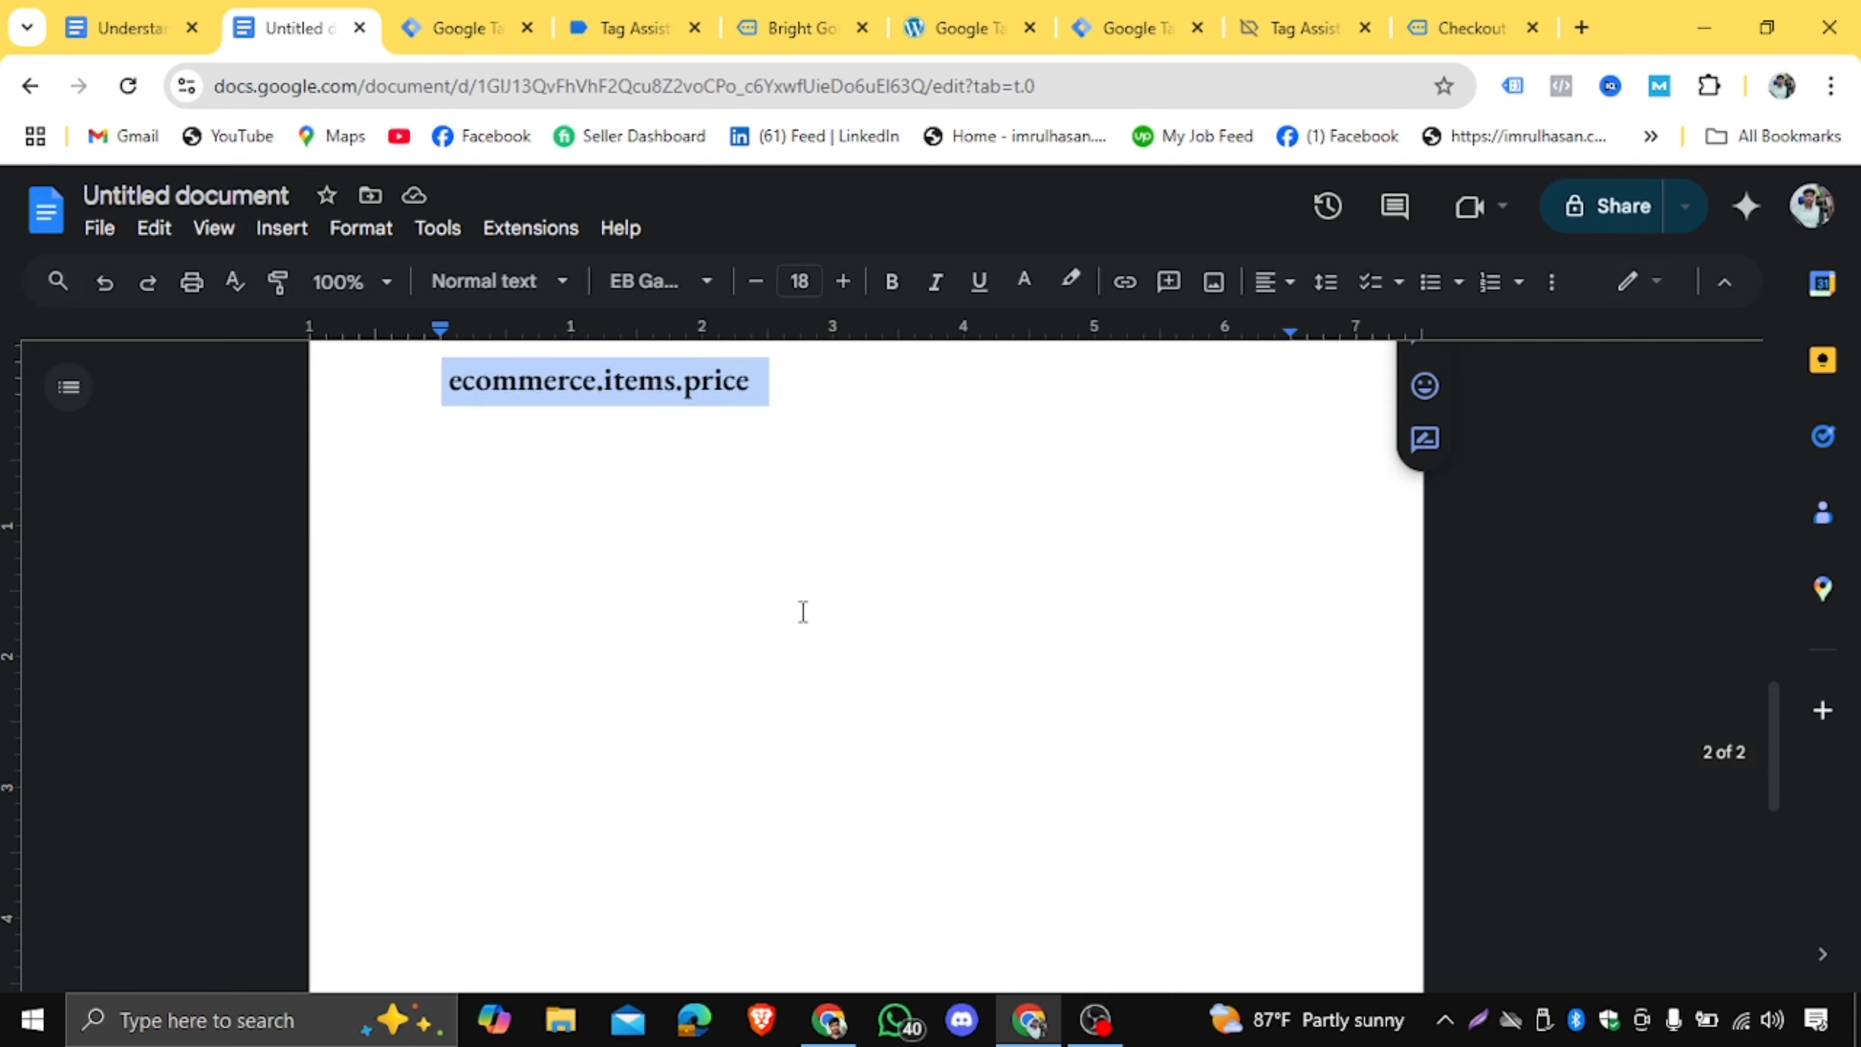
click(359, 27)
Switch to the Understanding Google Tag Manager document and examine its ViewContent Event section.
click(192, 33)
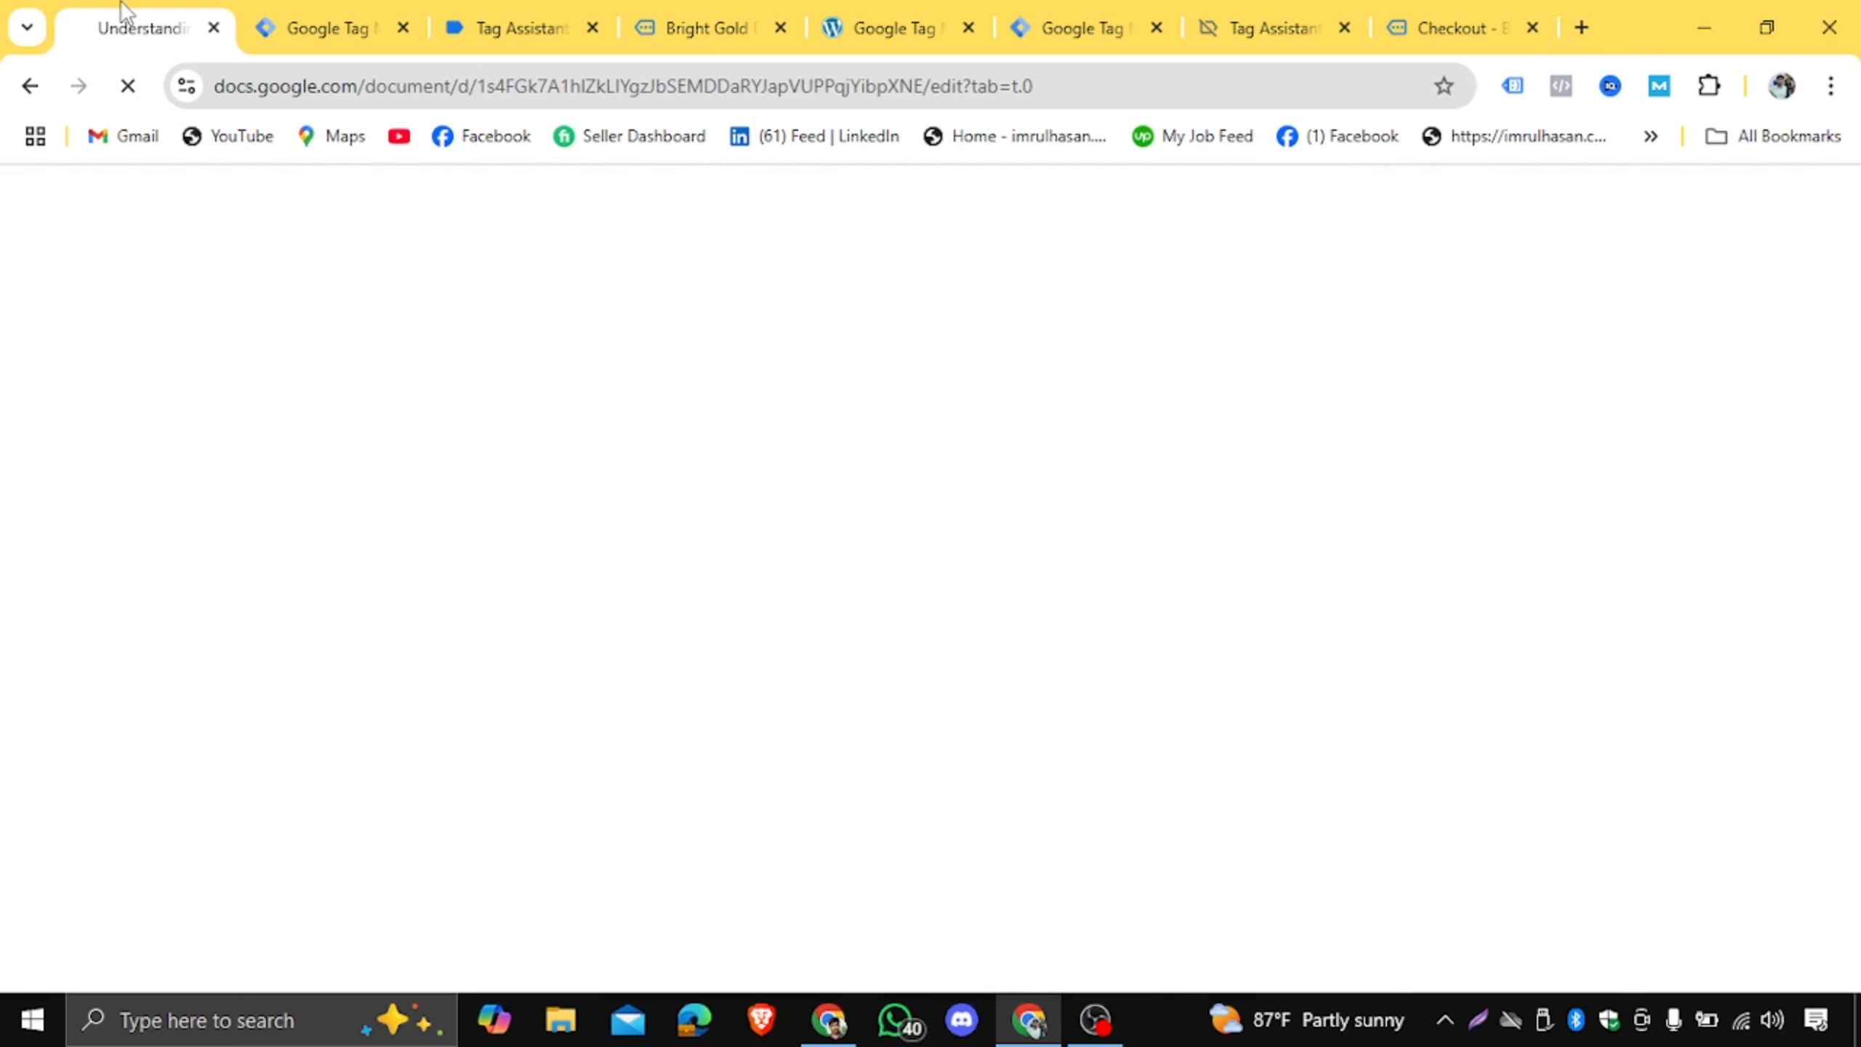
scroll(1006, 566, down, 18)
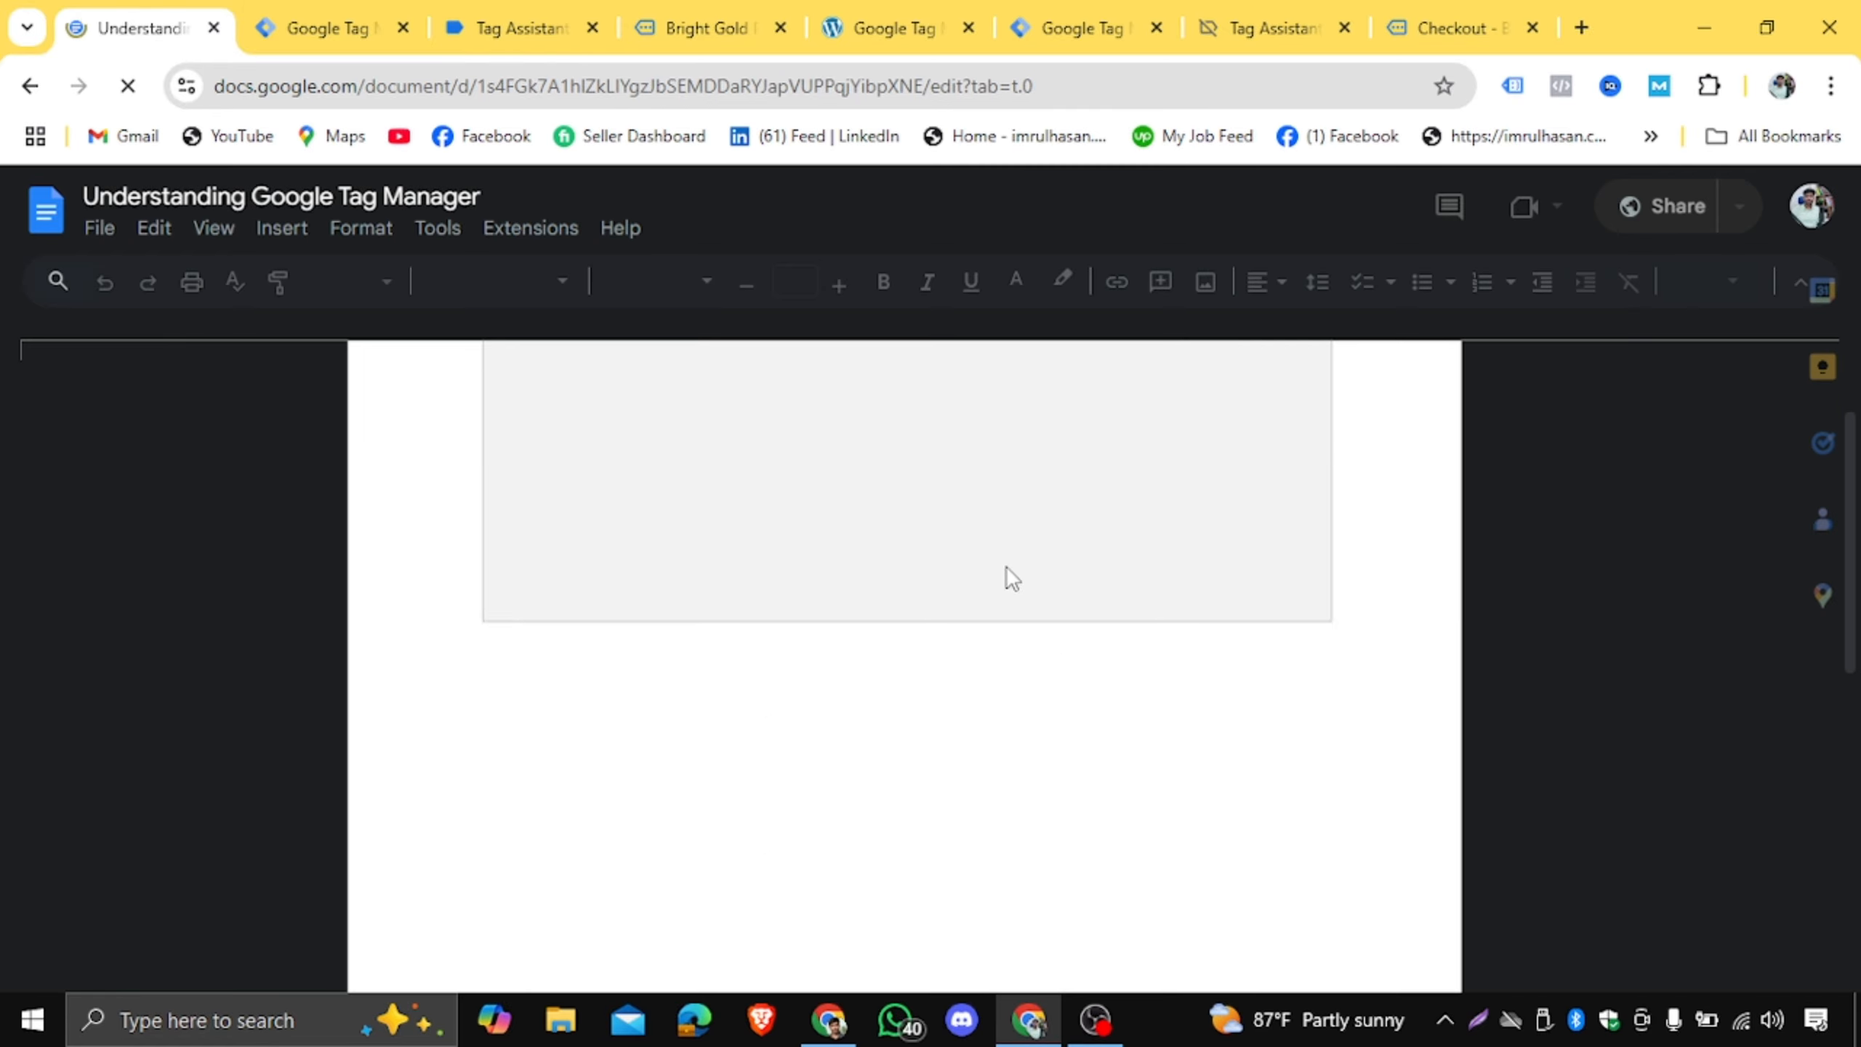
scroll(1063, 744, down, 20)
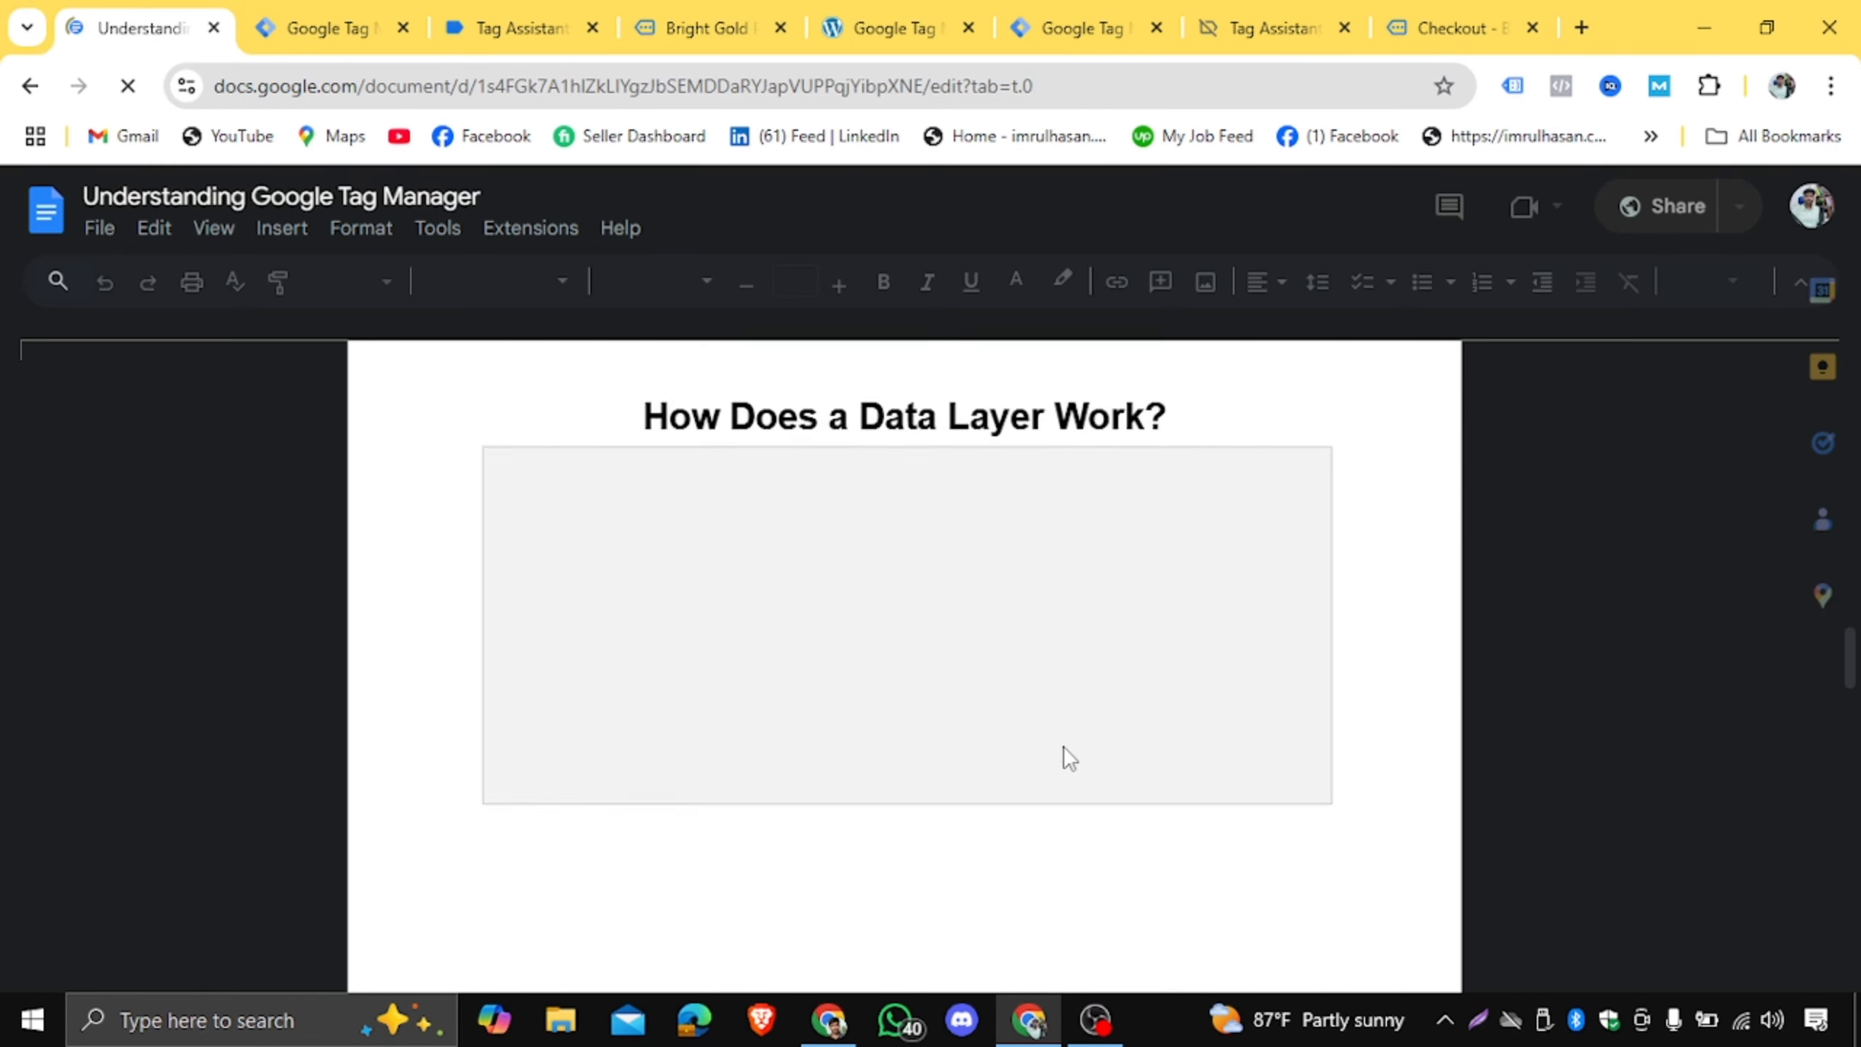
scroll(1074, 744, down, 20)
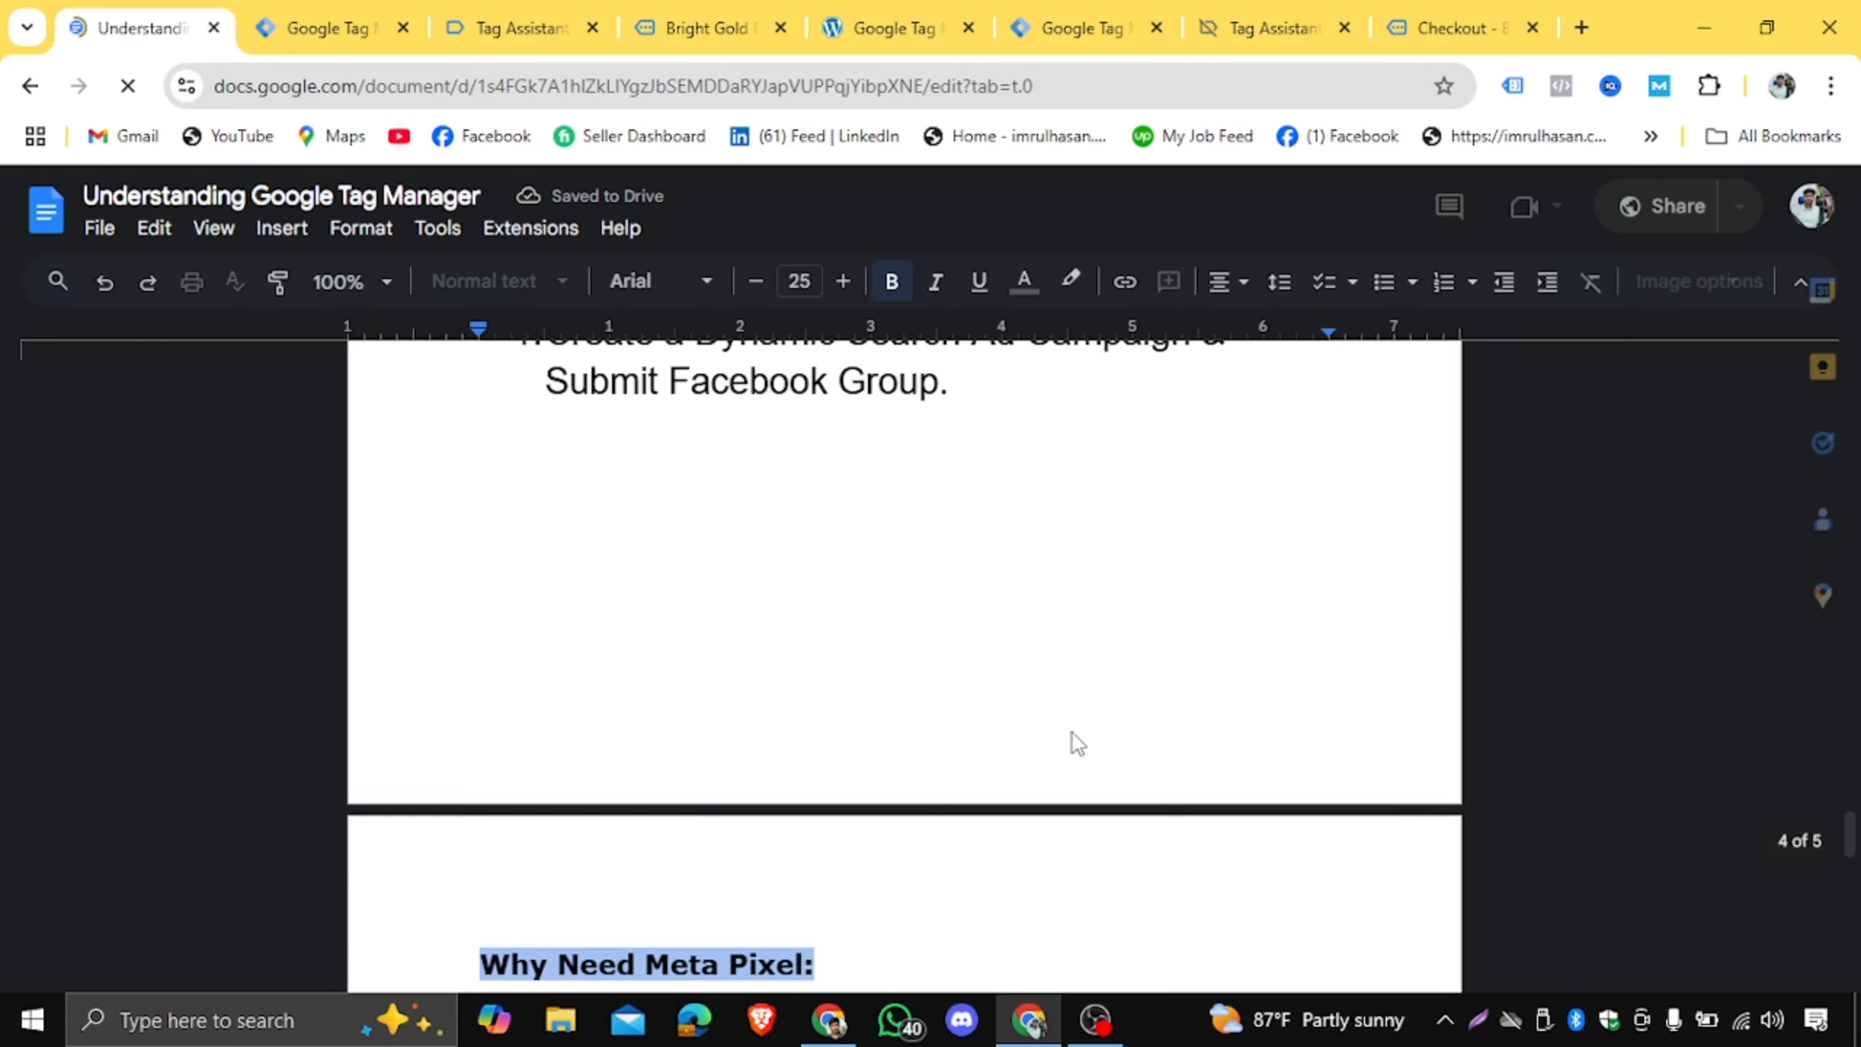
scroll(1100, 712, down, 10)
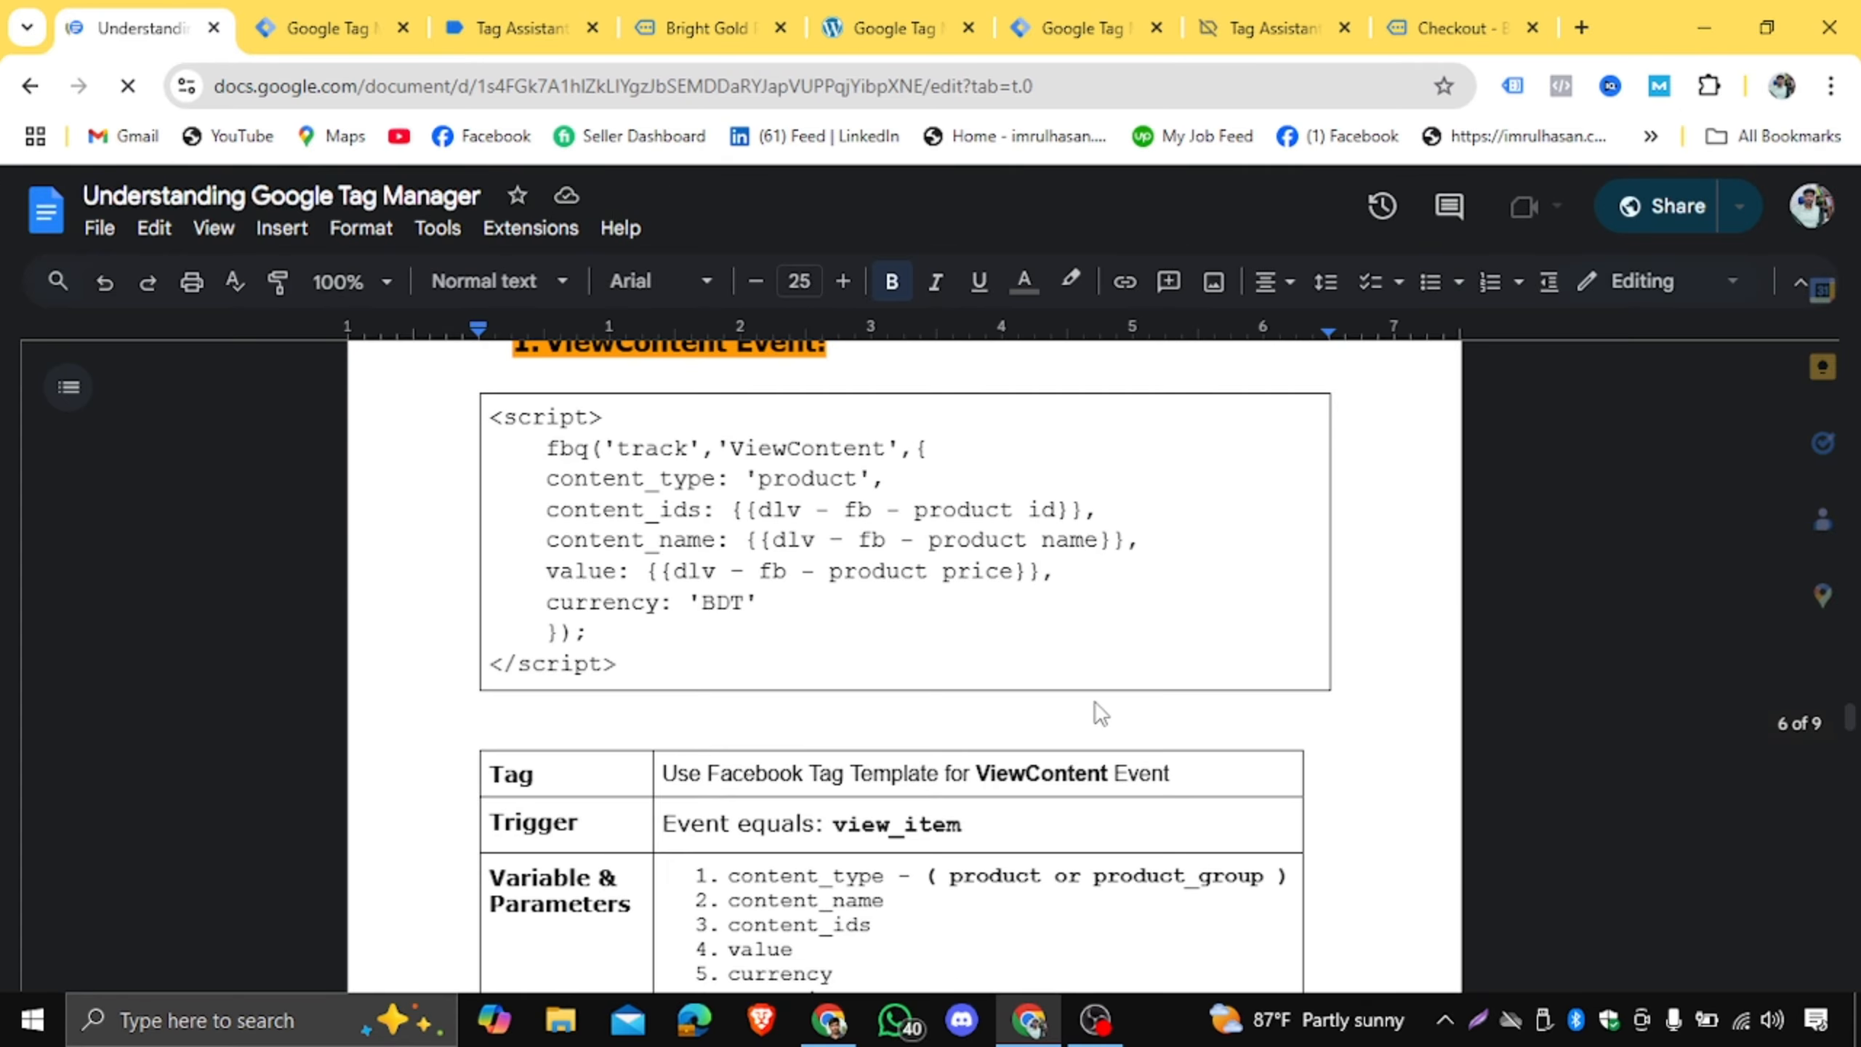
scroll(1097, 703, up, 10)
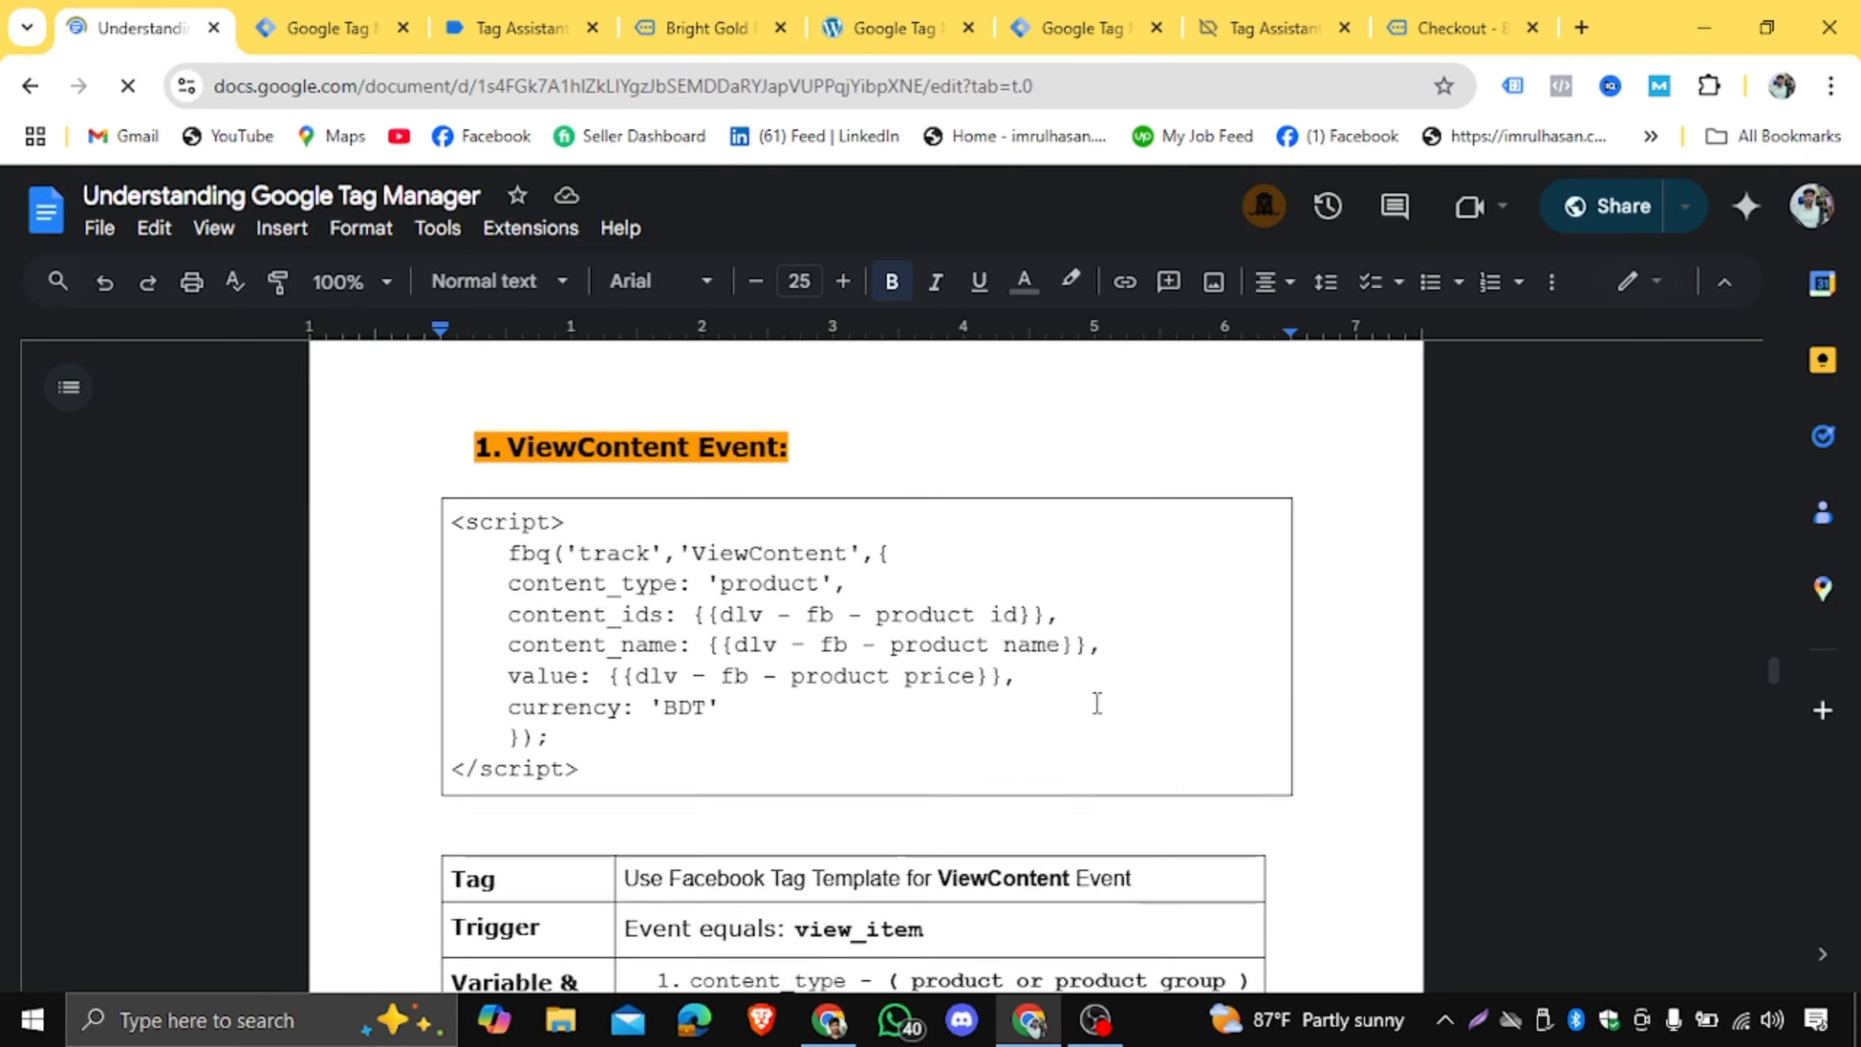
Examine the ViewContent Event's script and its table row entries for the tag template and the view_item trigger.
drag(508, 614, 797, 610)
scroll(823, 631, down, 7)
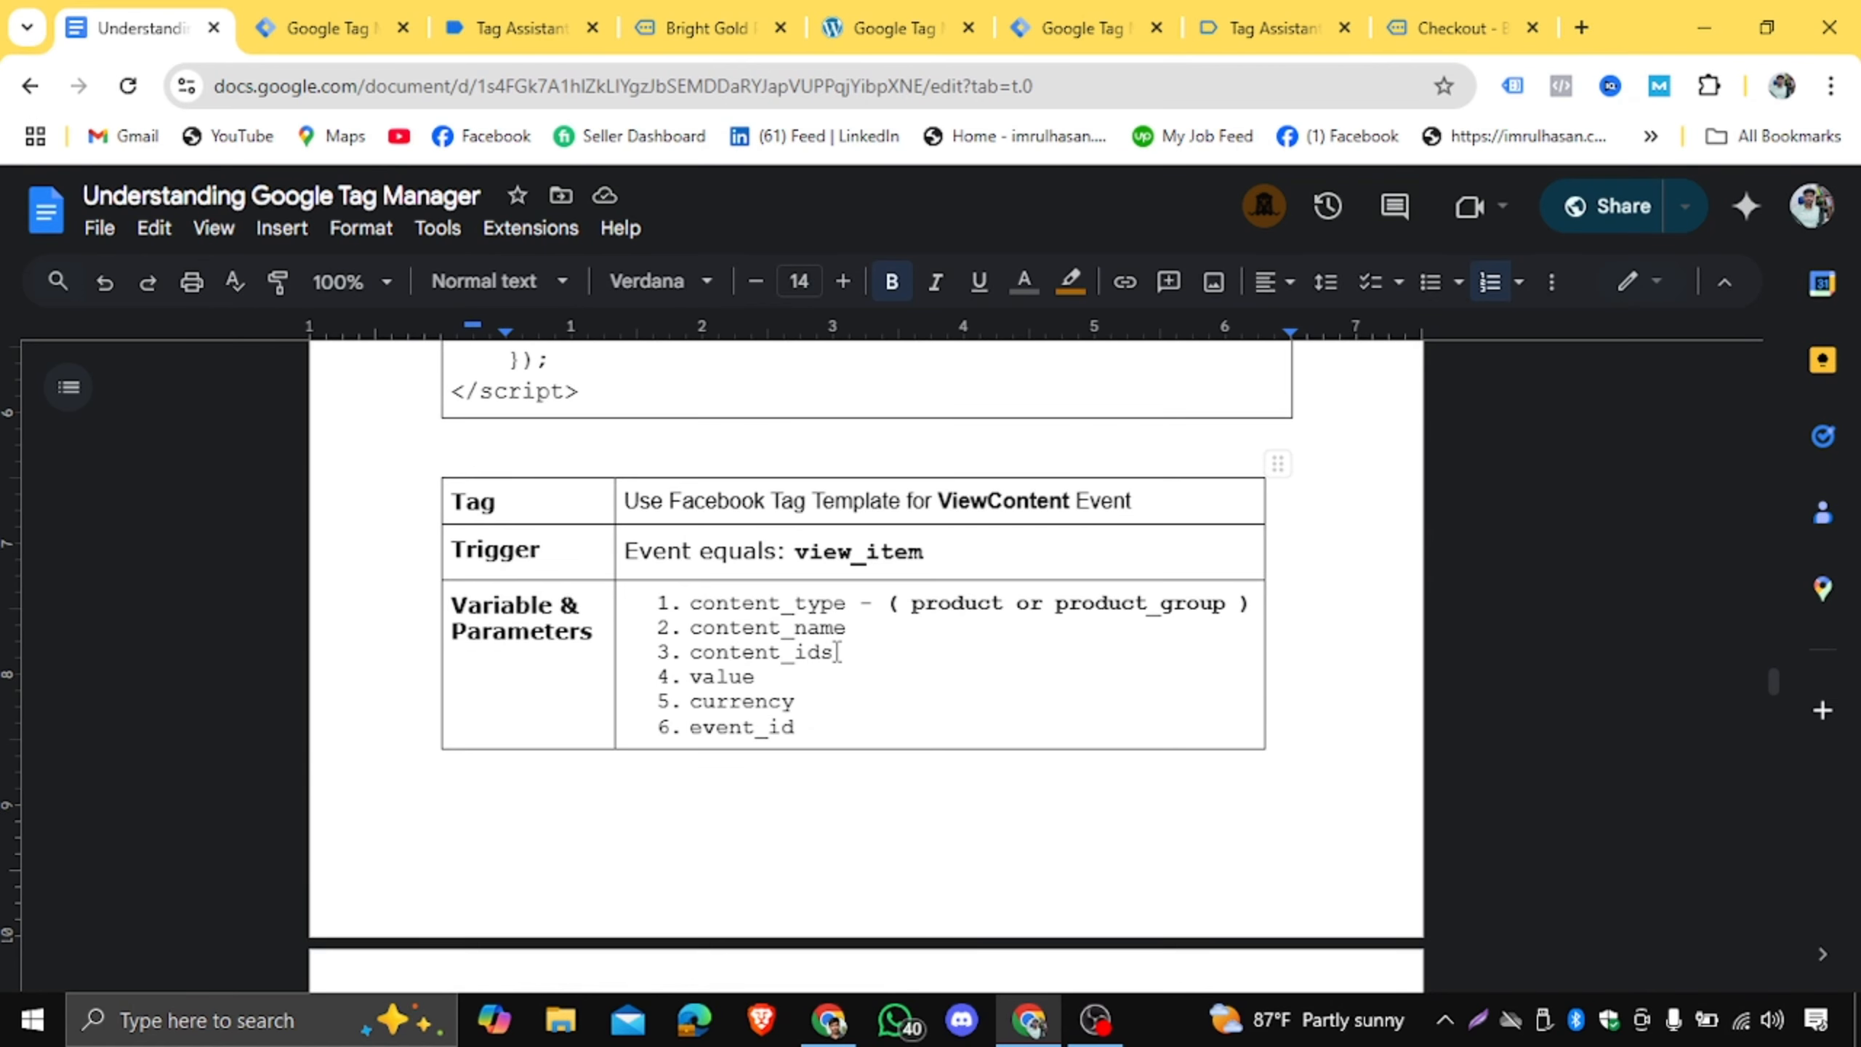
drag(796, 551, 921, 551)
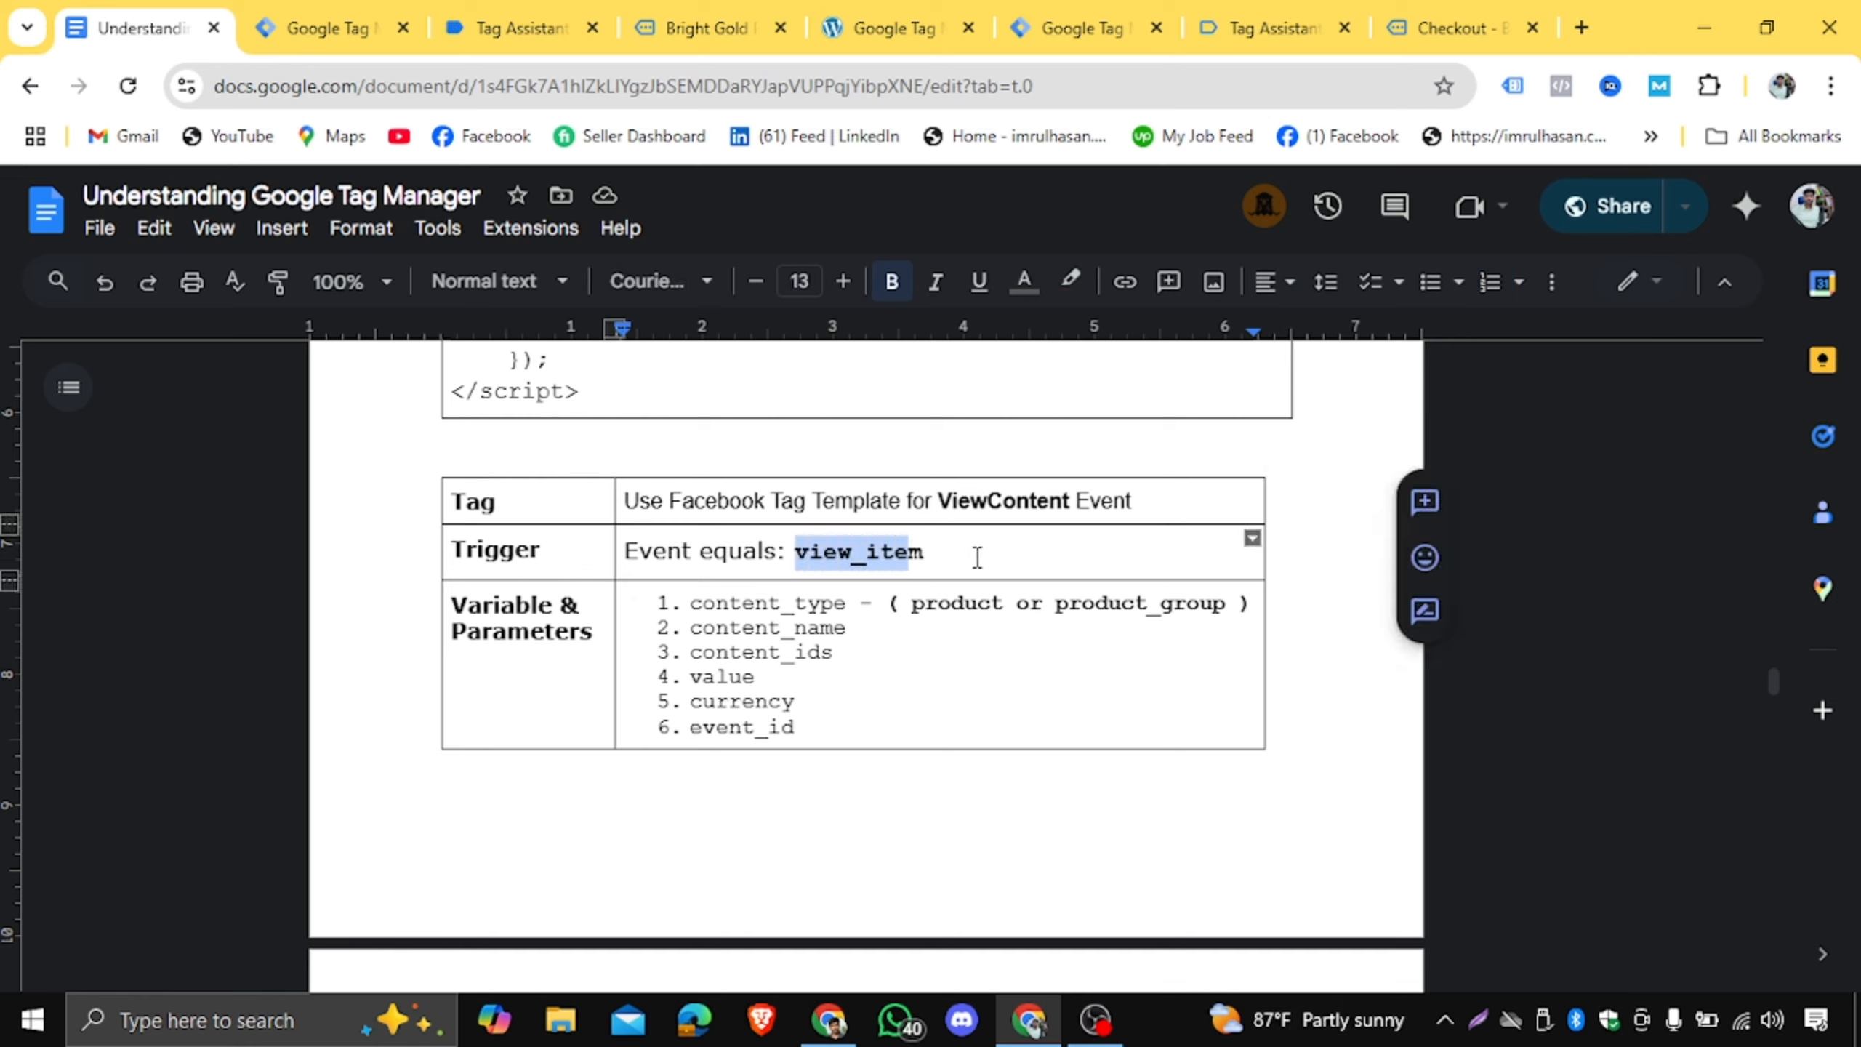
drag(798, 551, 925, 554)
drag(939, 501, 1073, 506)
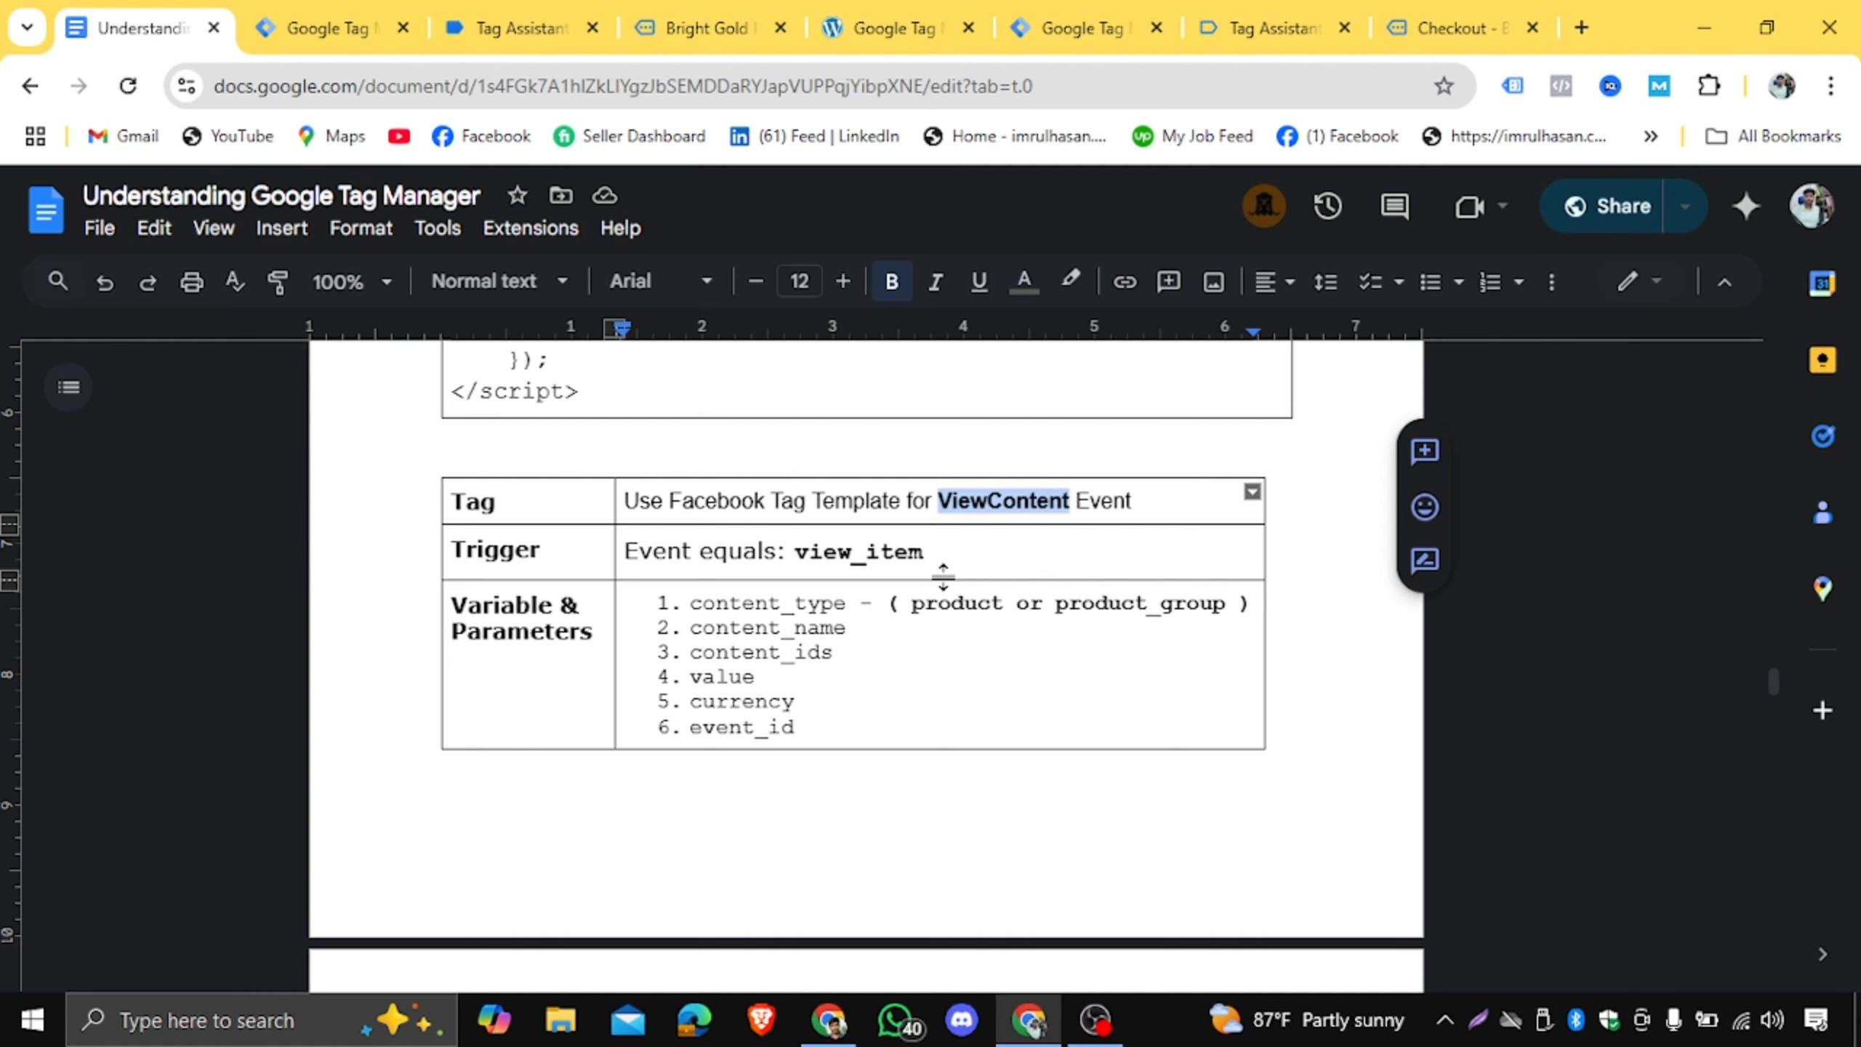
Switch to the Bright Gold Purse With Chain product page and examine the product's name and price.
click(736, 14)
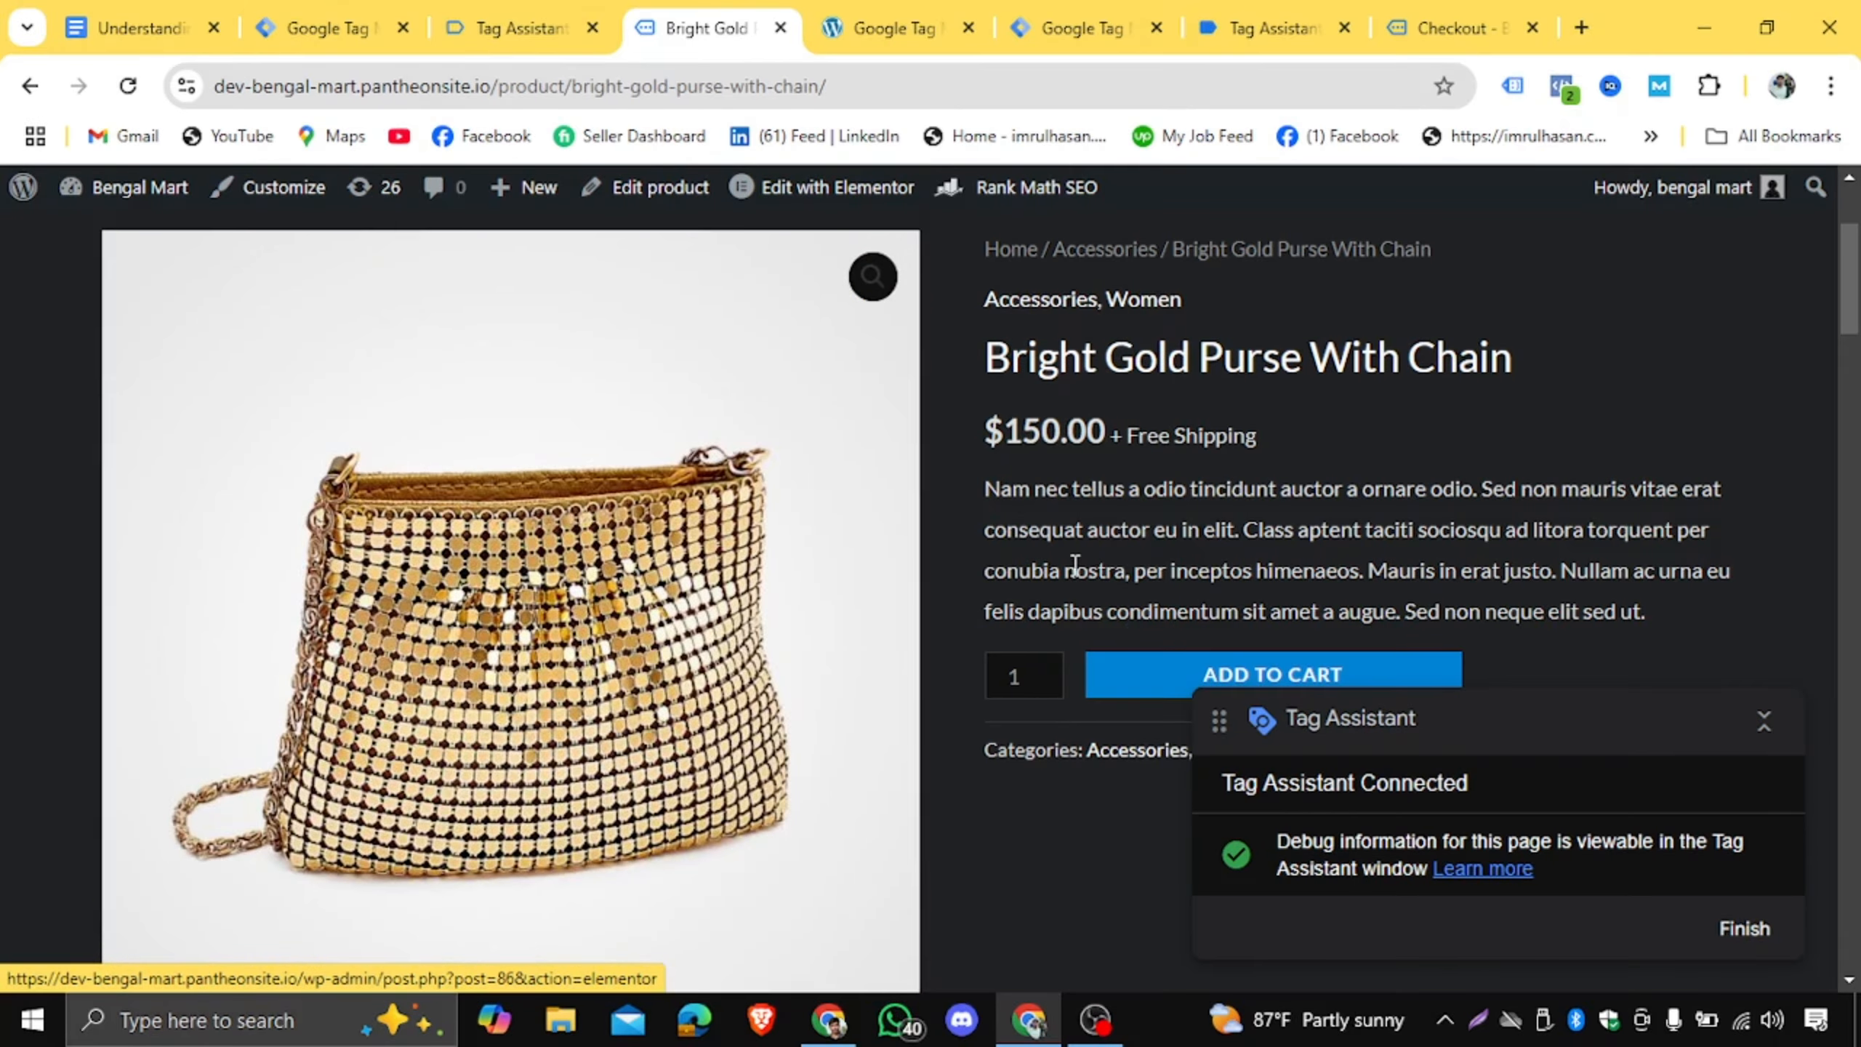
mouse_move(971, 358)
mouse_down()
mouse_move(1039, 361)
mouse_move(978, 362)
mouse_up()
drag(985, 357, 1247, 359)
drag(1004, 432, 1106, 432)
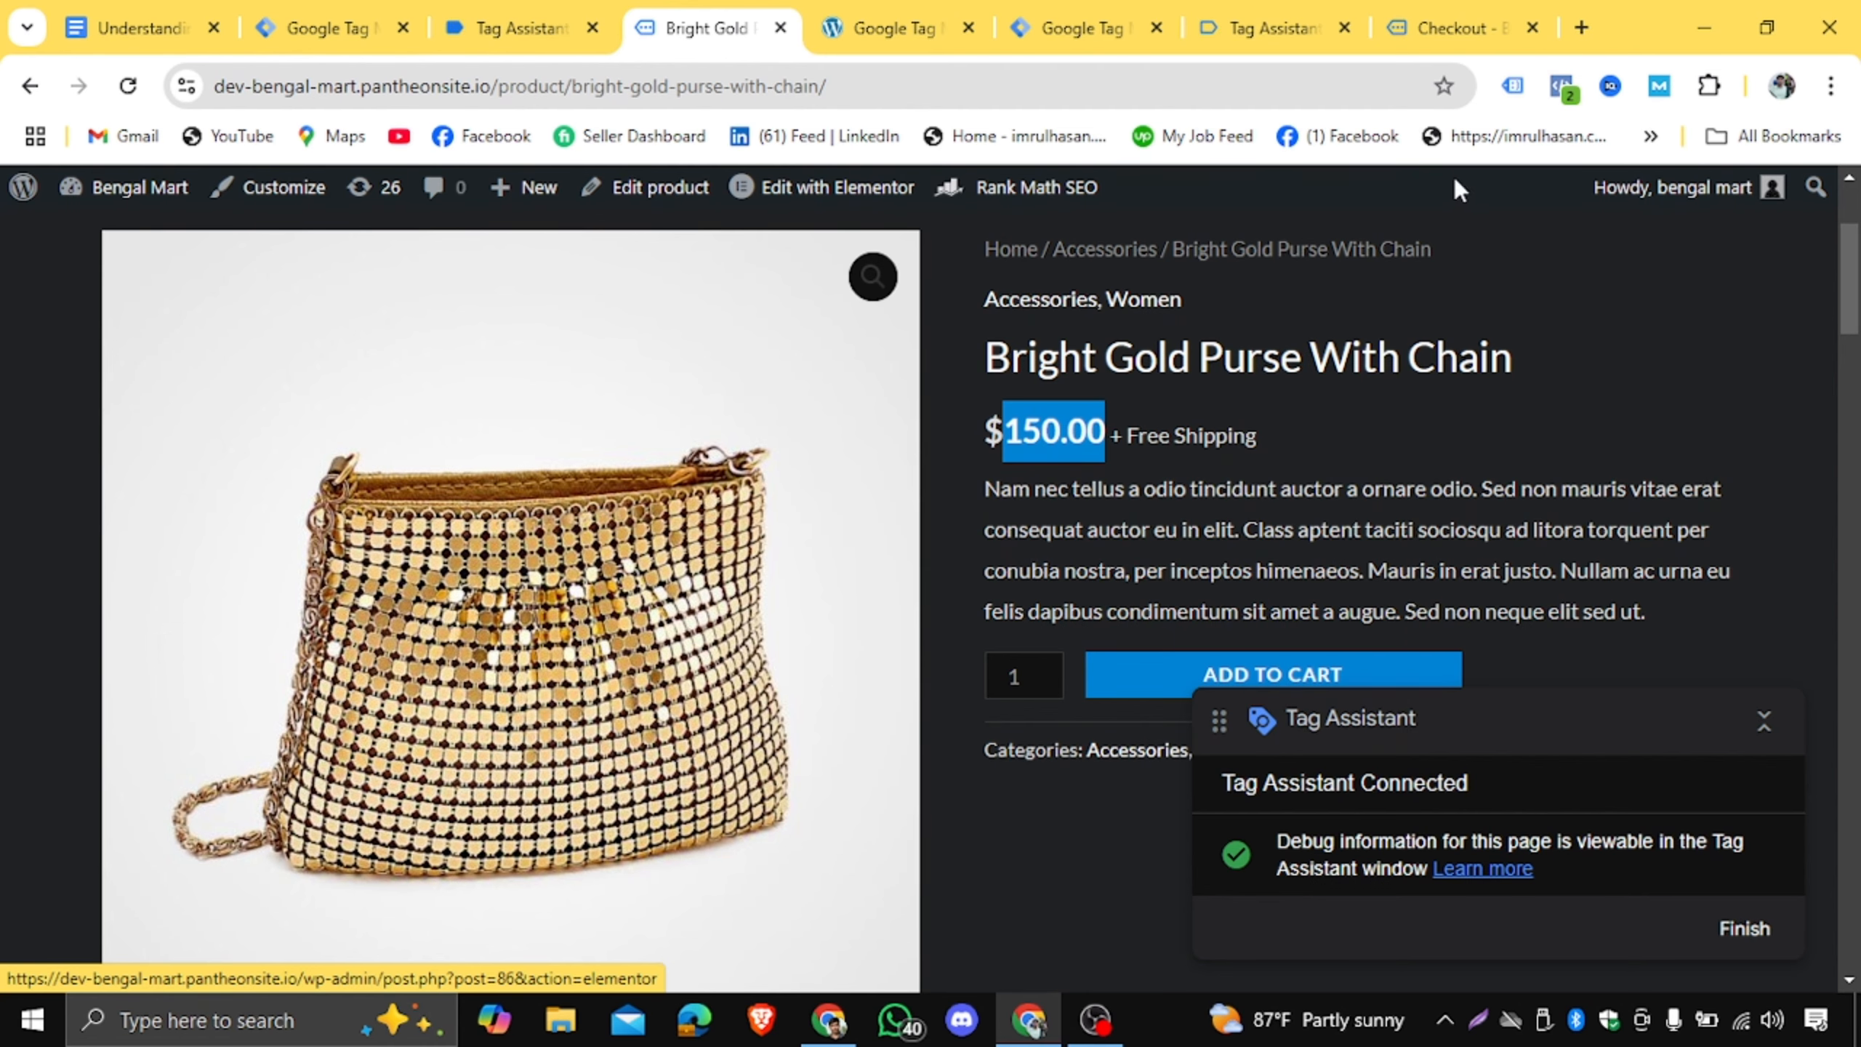
Return to the Understanding Google Tag Manager document and examine the ViewContent parameters from content_type through currency.
click(110, 10)
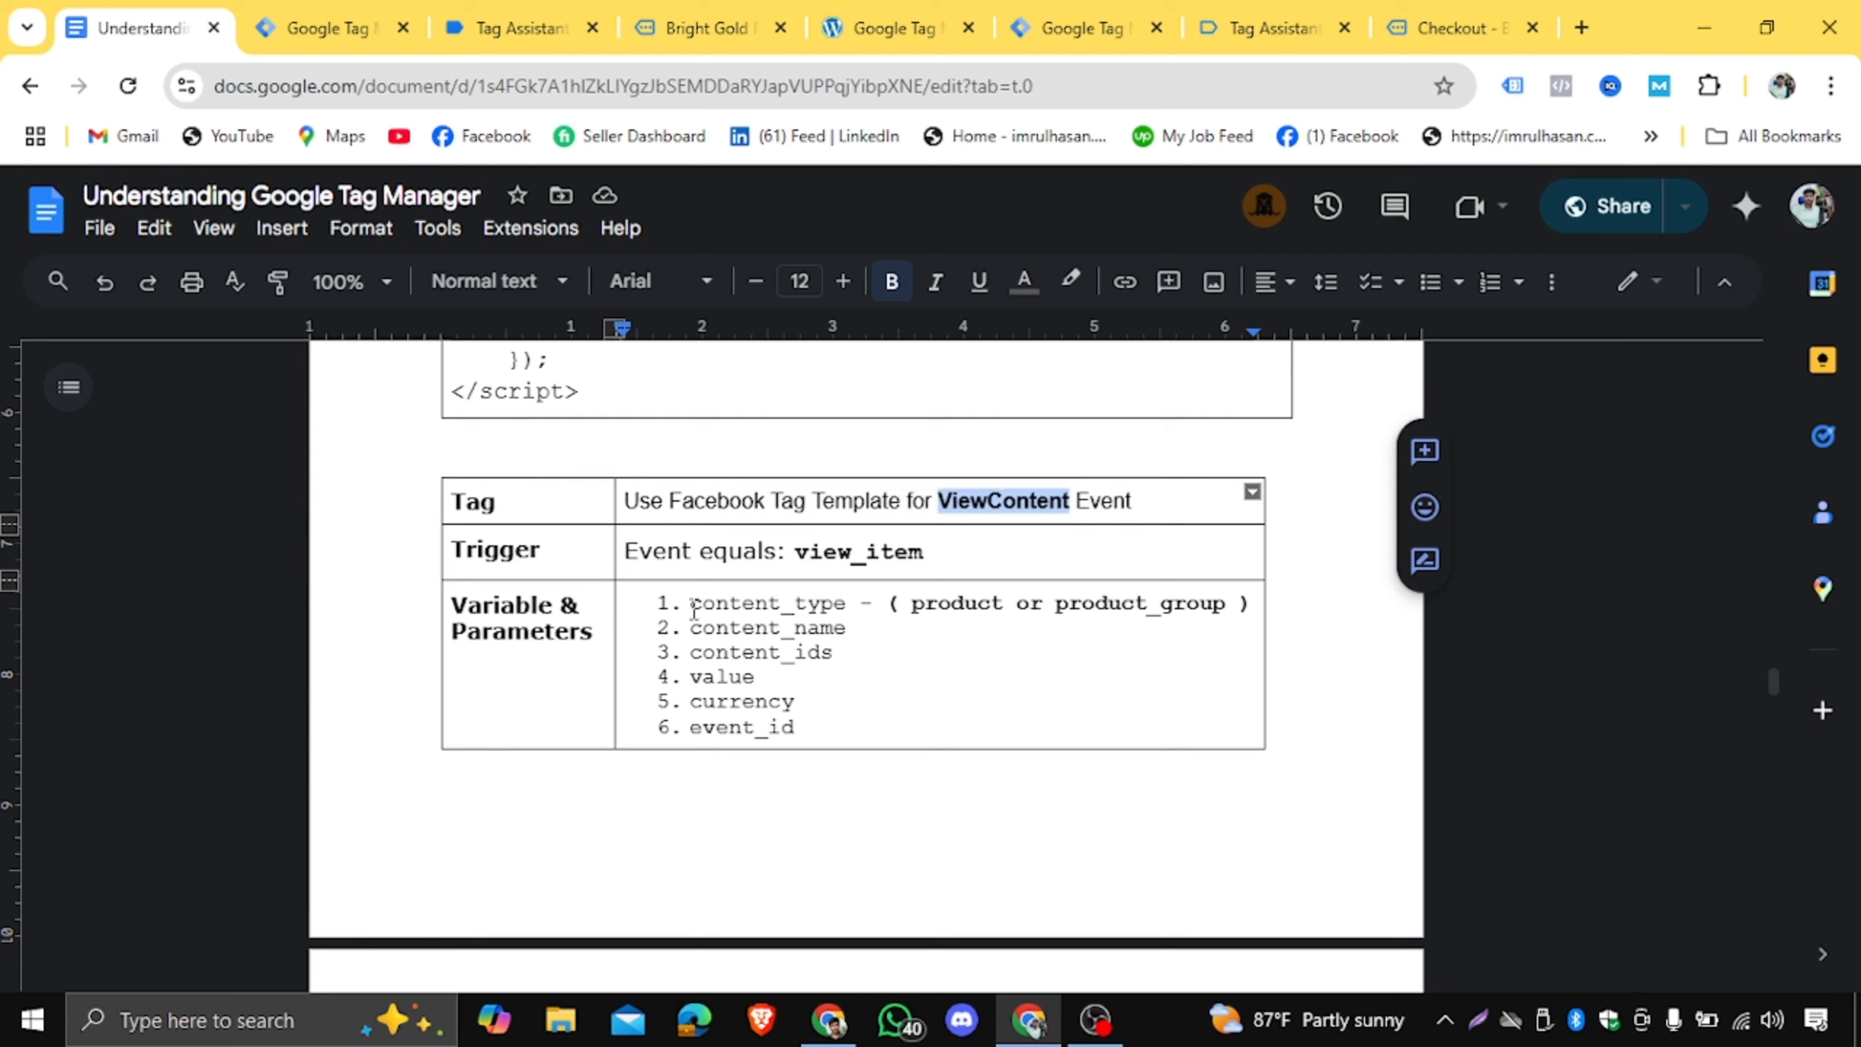
drag(691, 603, 834, 605)
drag(692, 628, 834, 652)
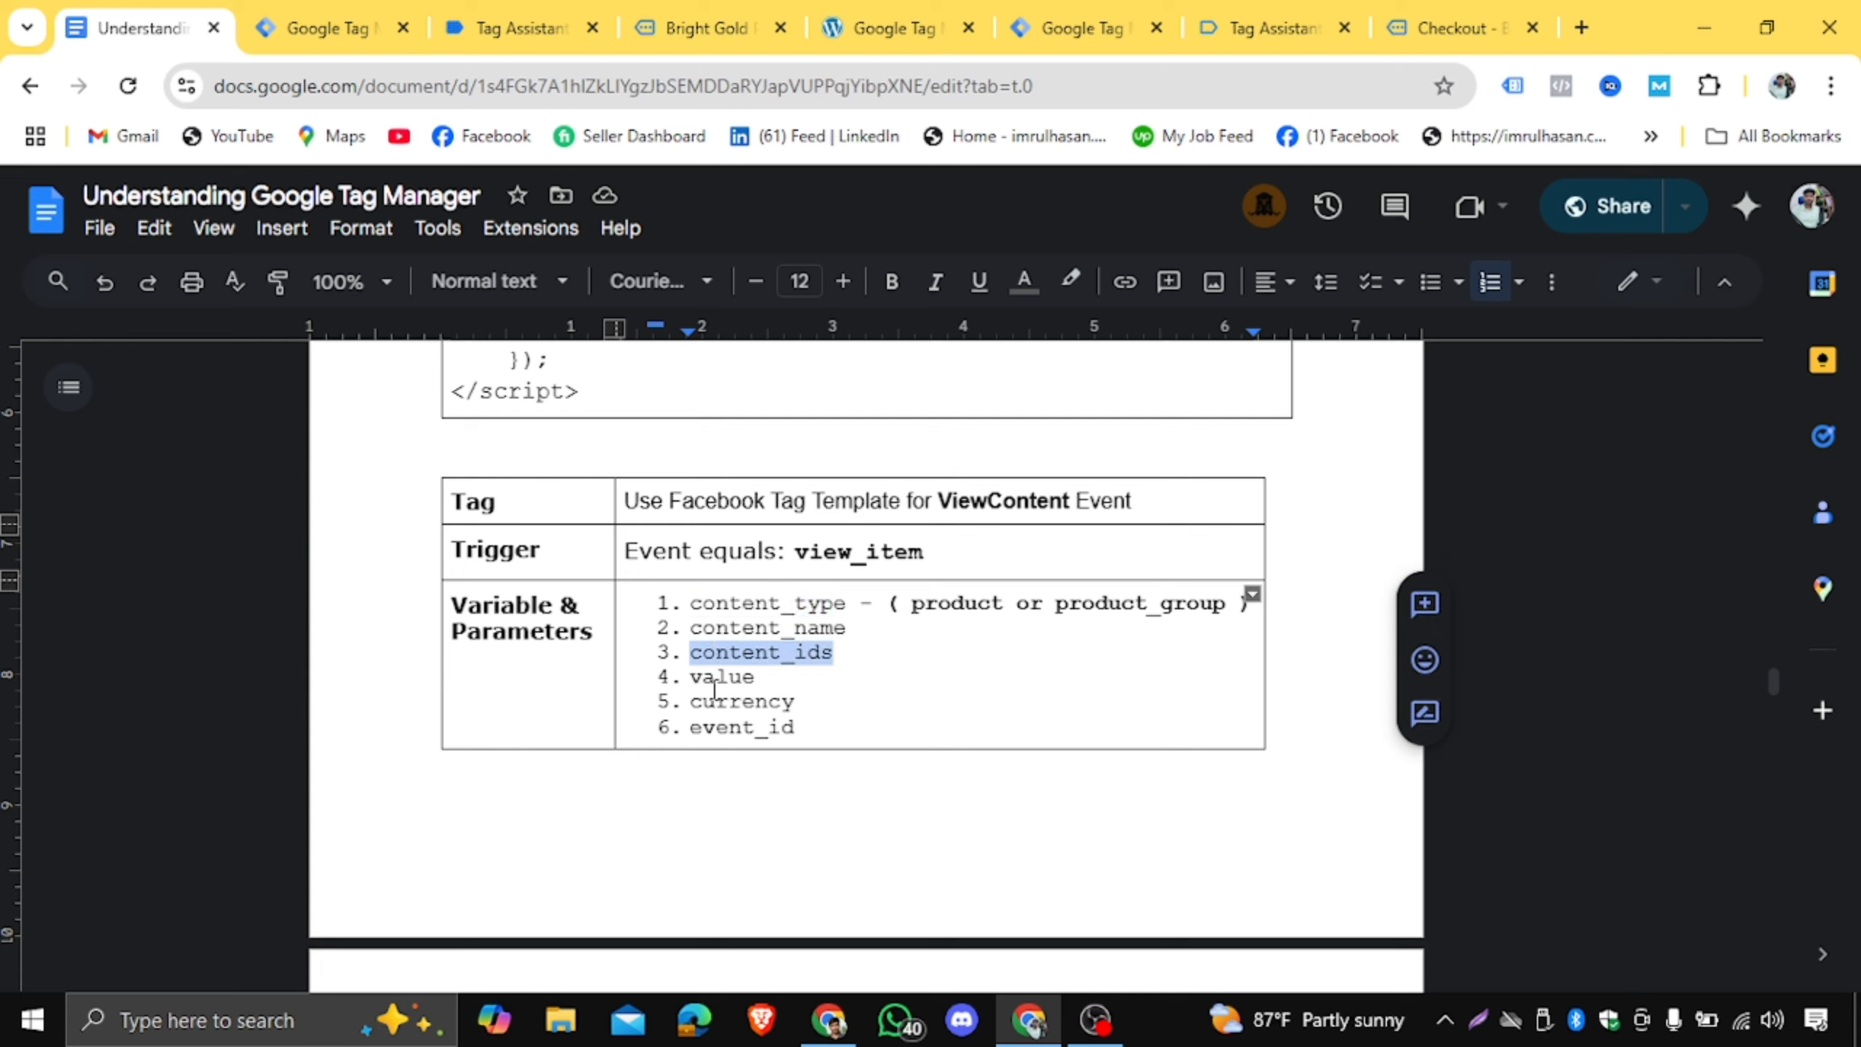
drag(690, 677, 762, 679)
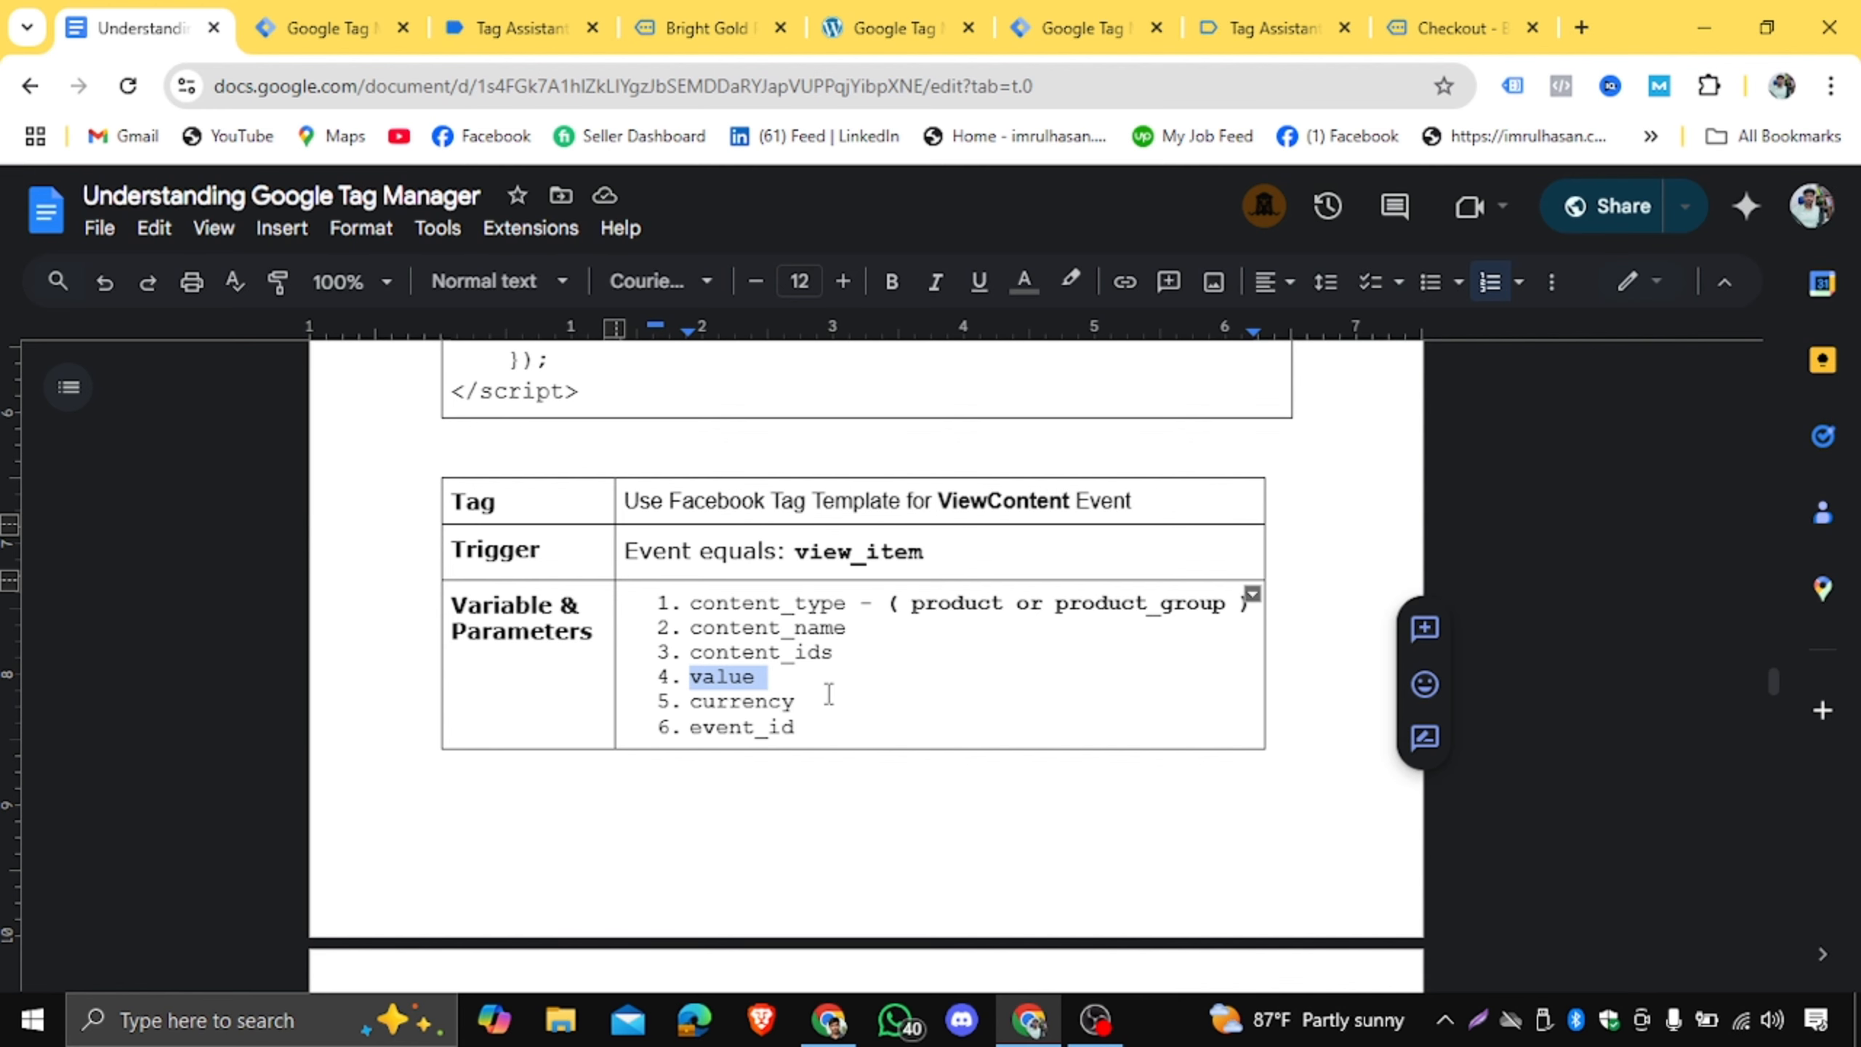
drag(798, 703, 690, 602)
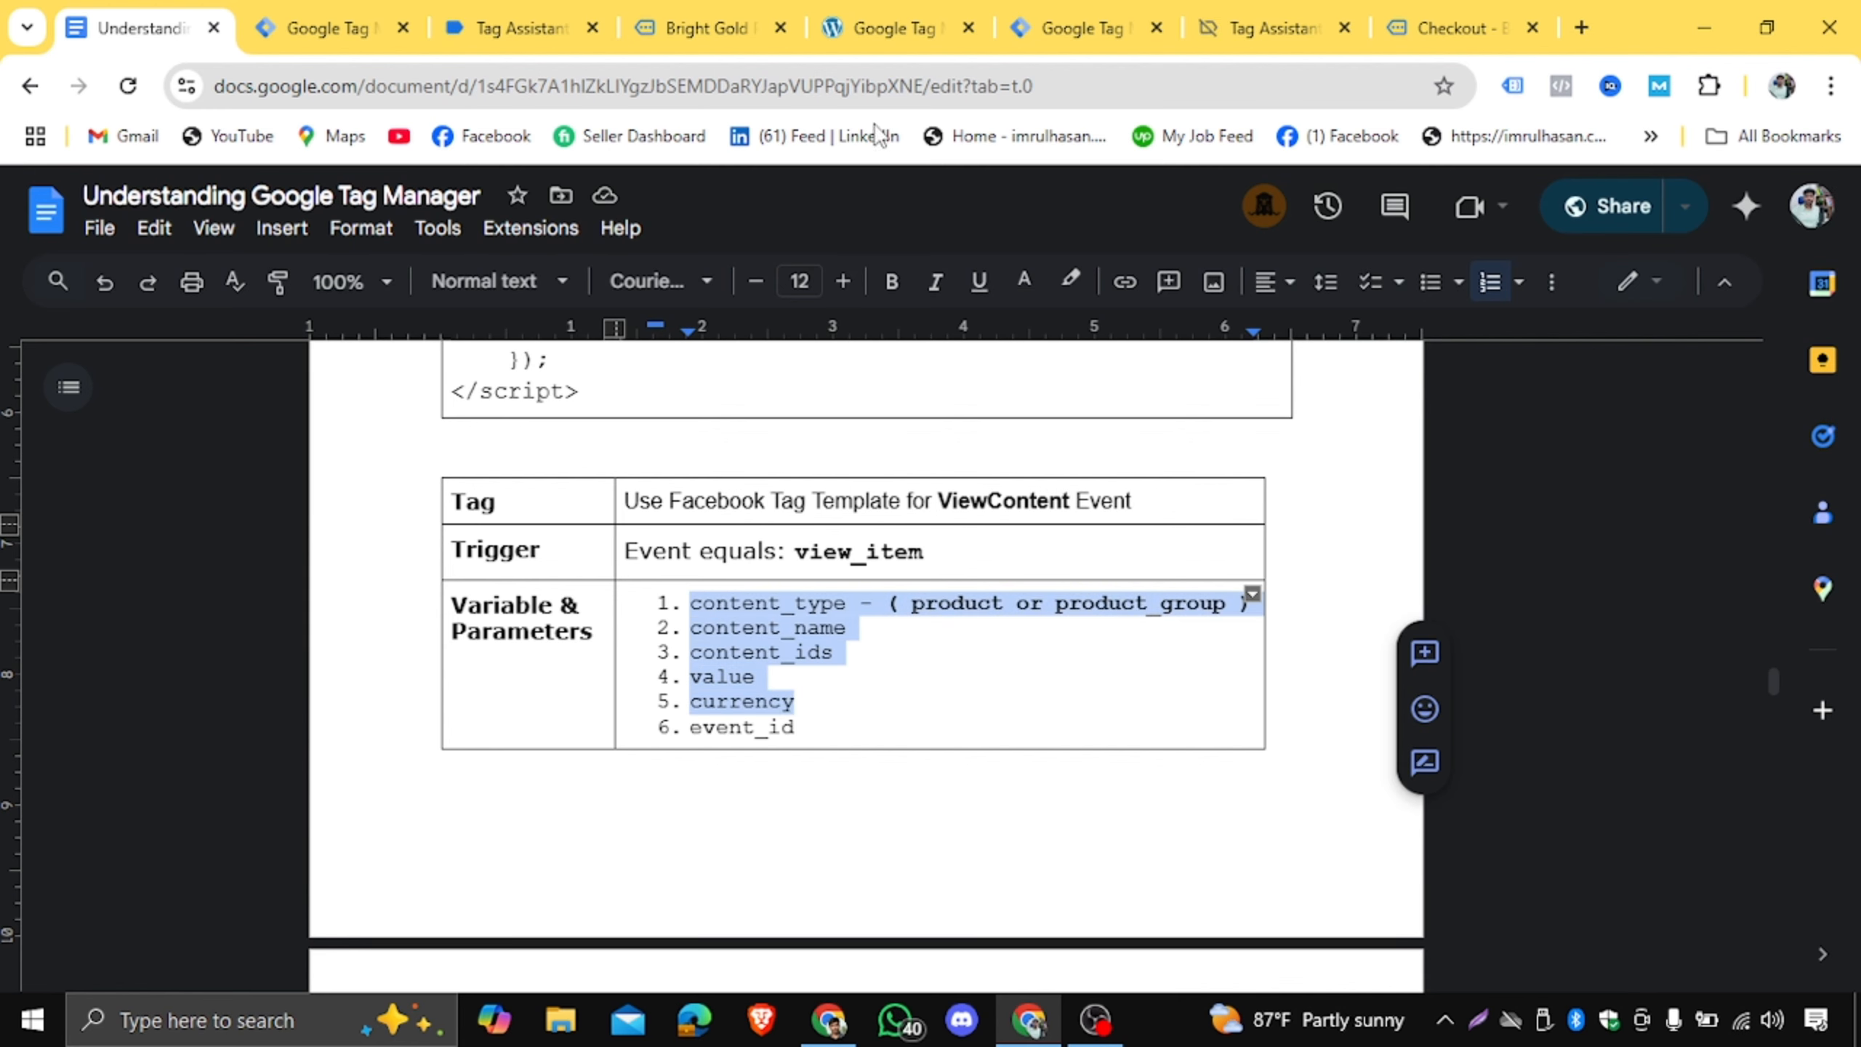
Go back to the Bright Gold Purse With Chain page and compare its title and price with the ViewContent parameters.
click(894, 27)
click(582, 26)
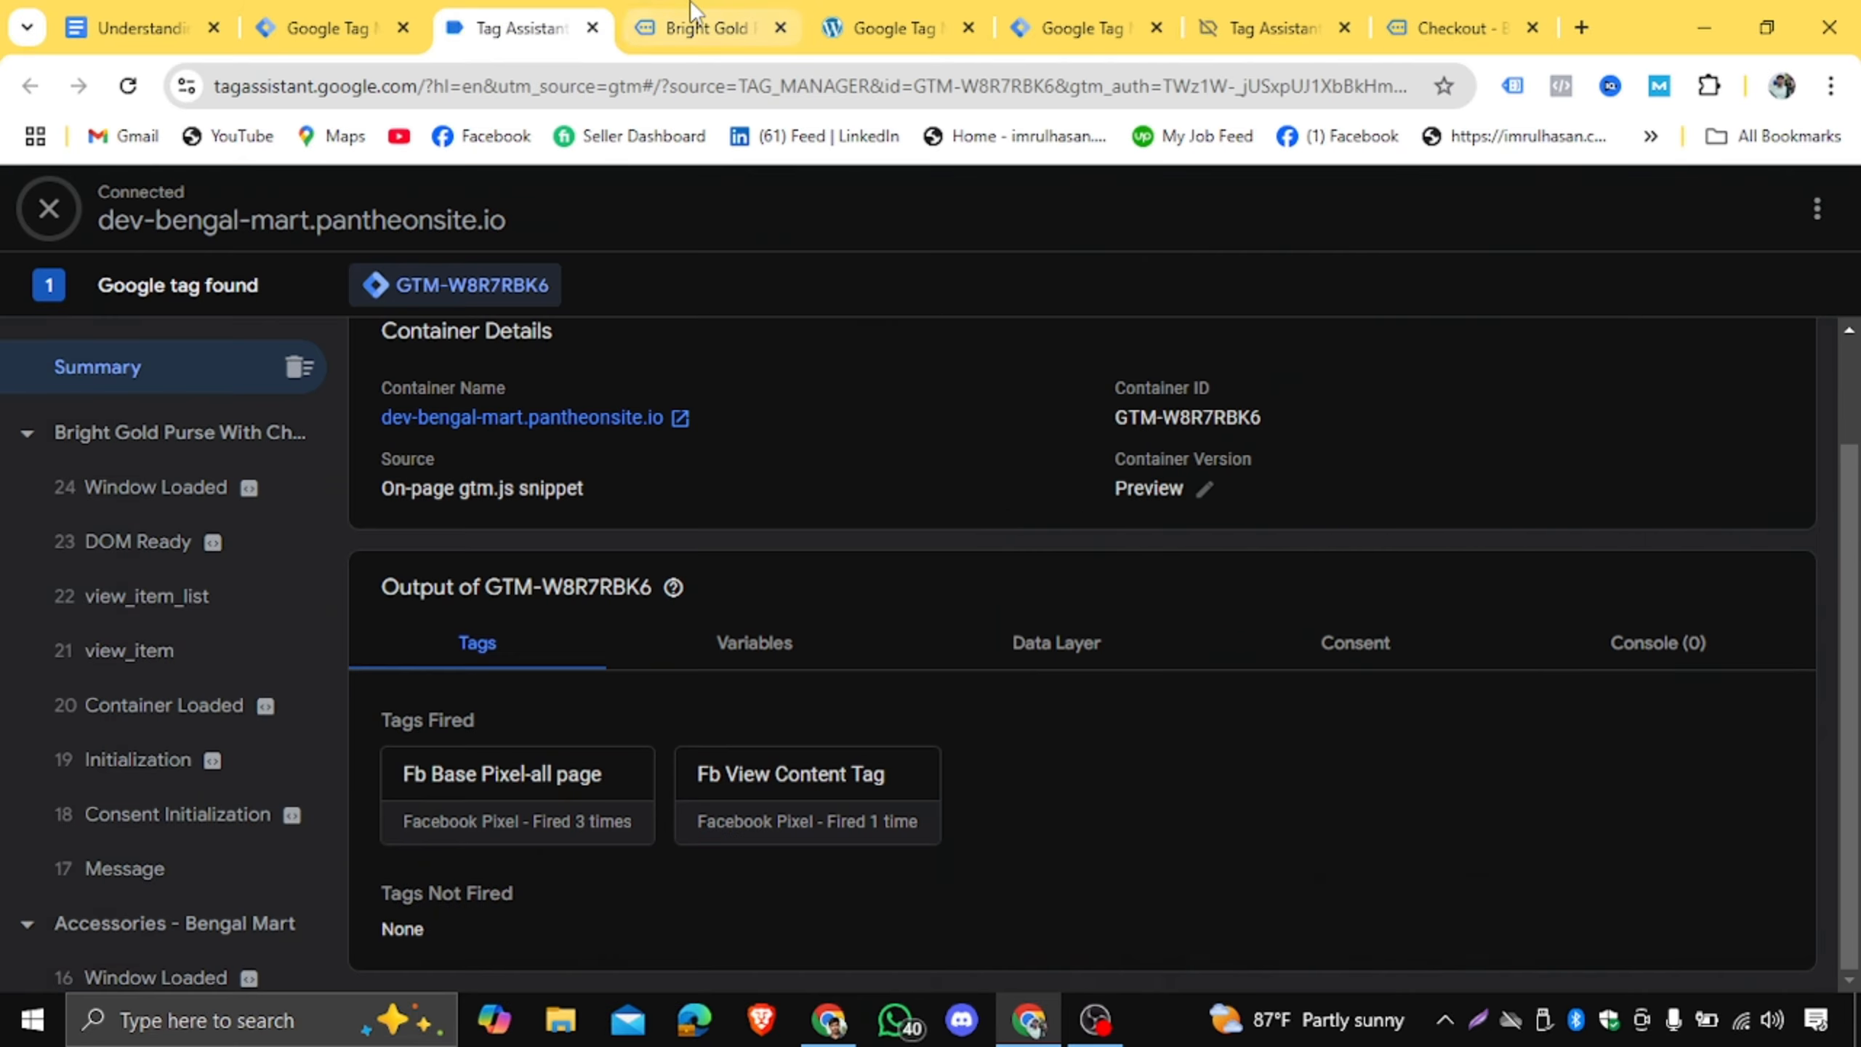
click(701, 28)
drag(951, 352, 1034, 334)
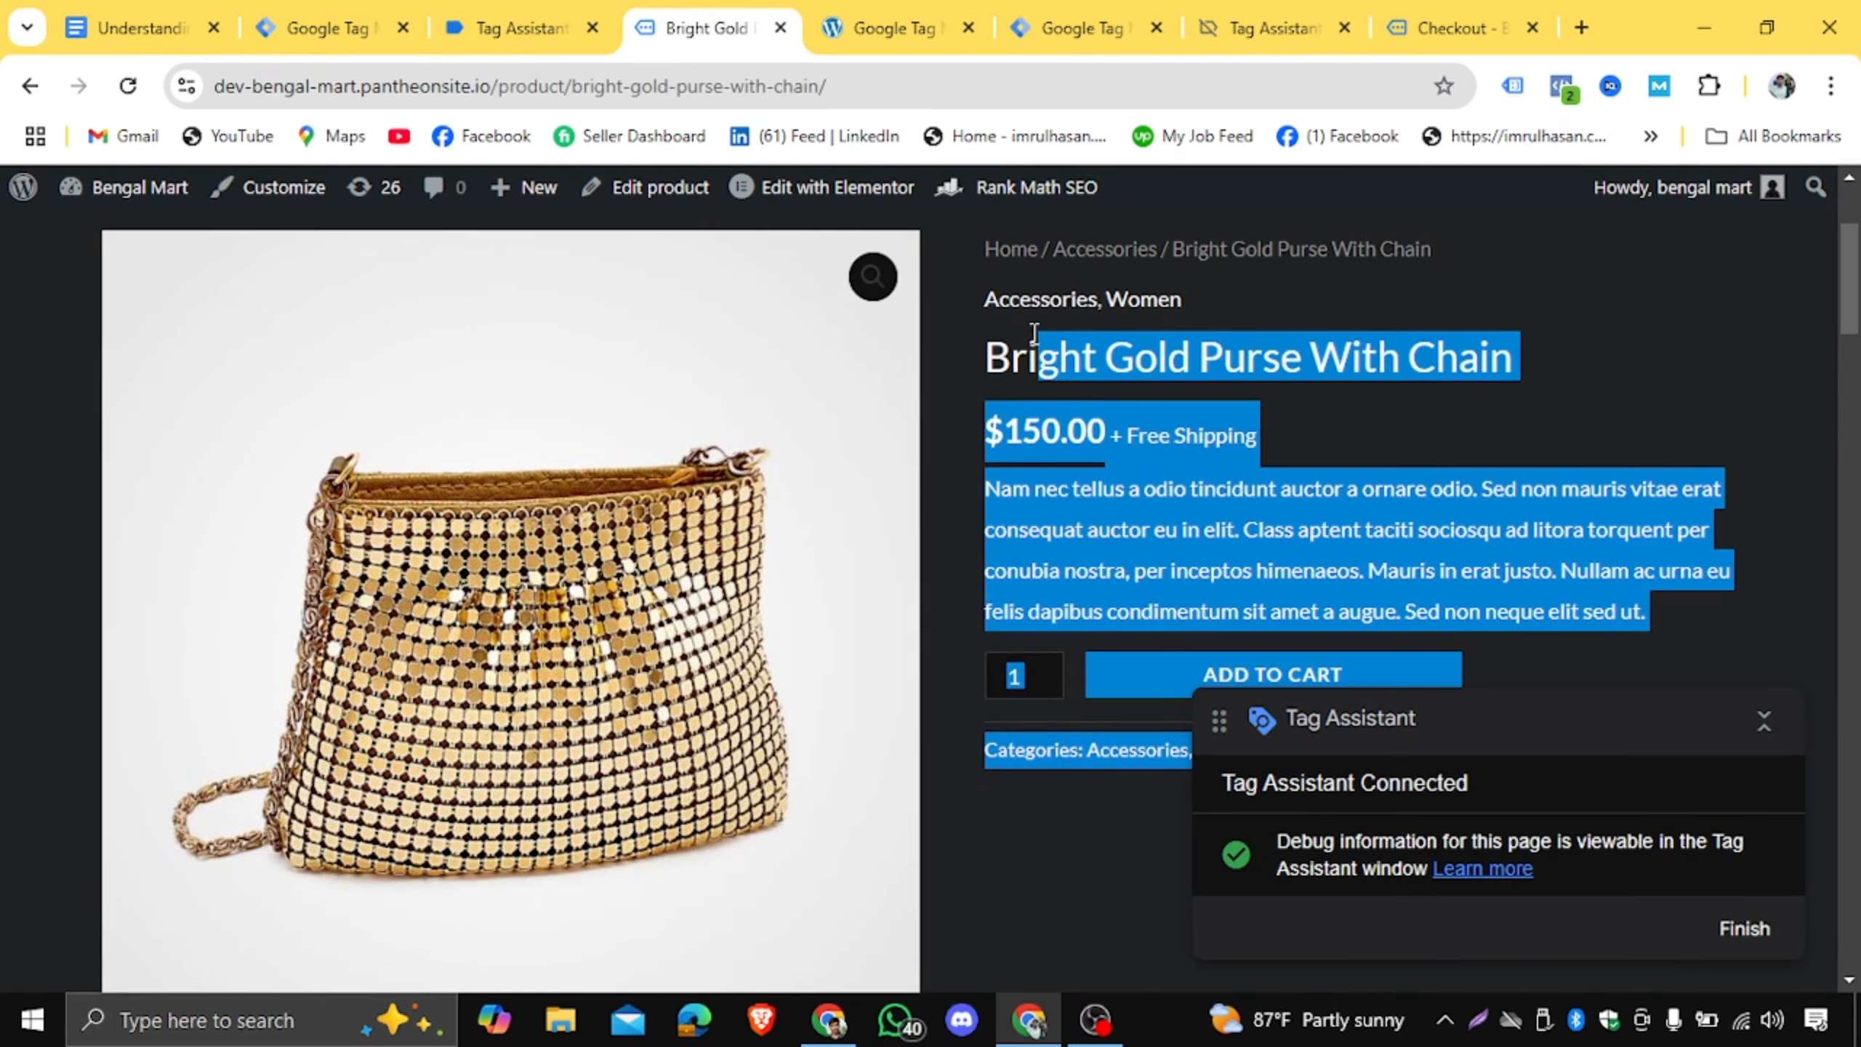
click(991, 344)
drag(987, 359, 1108, 424)
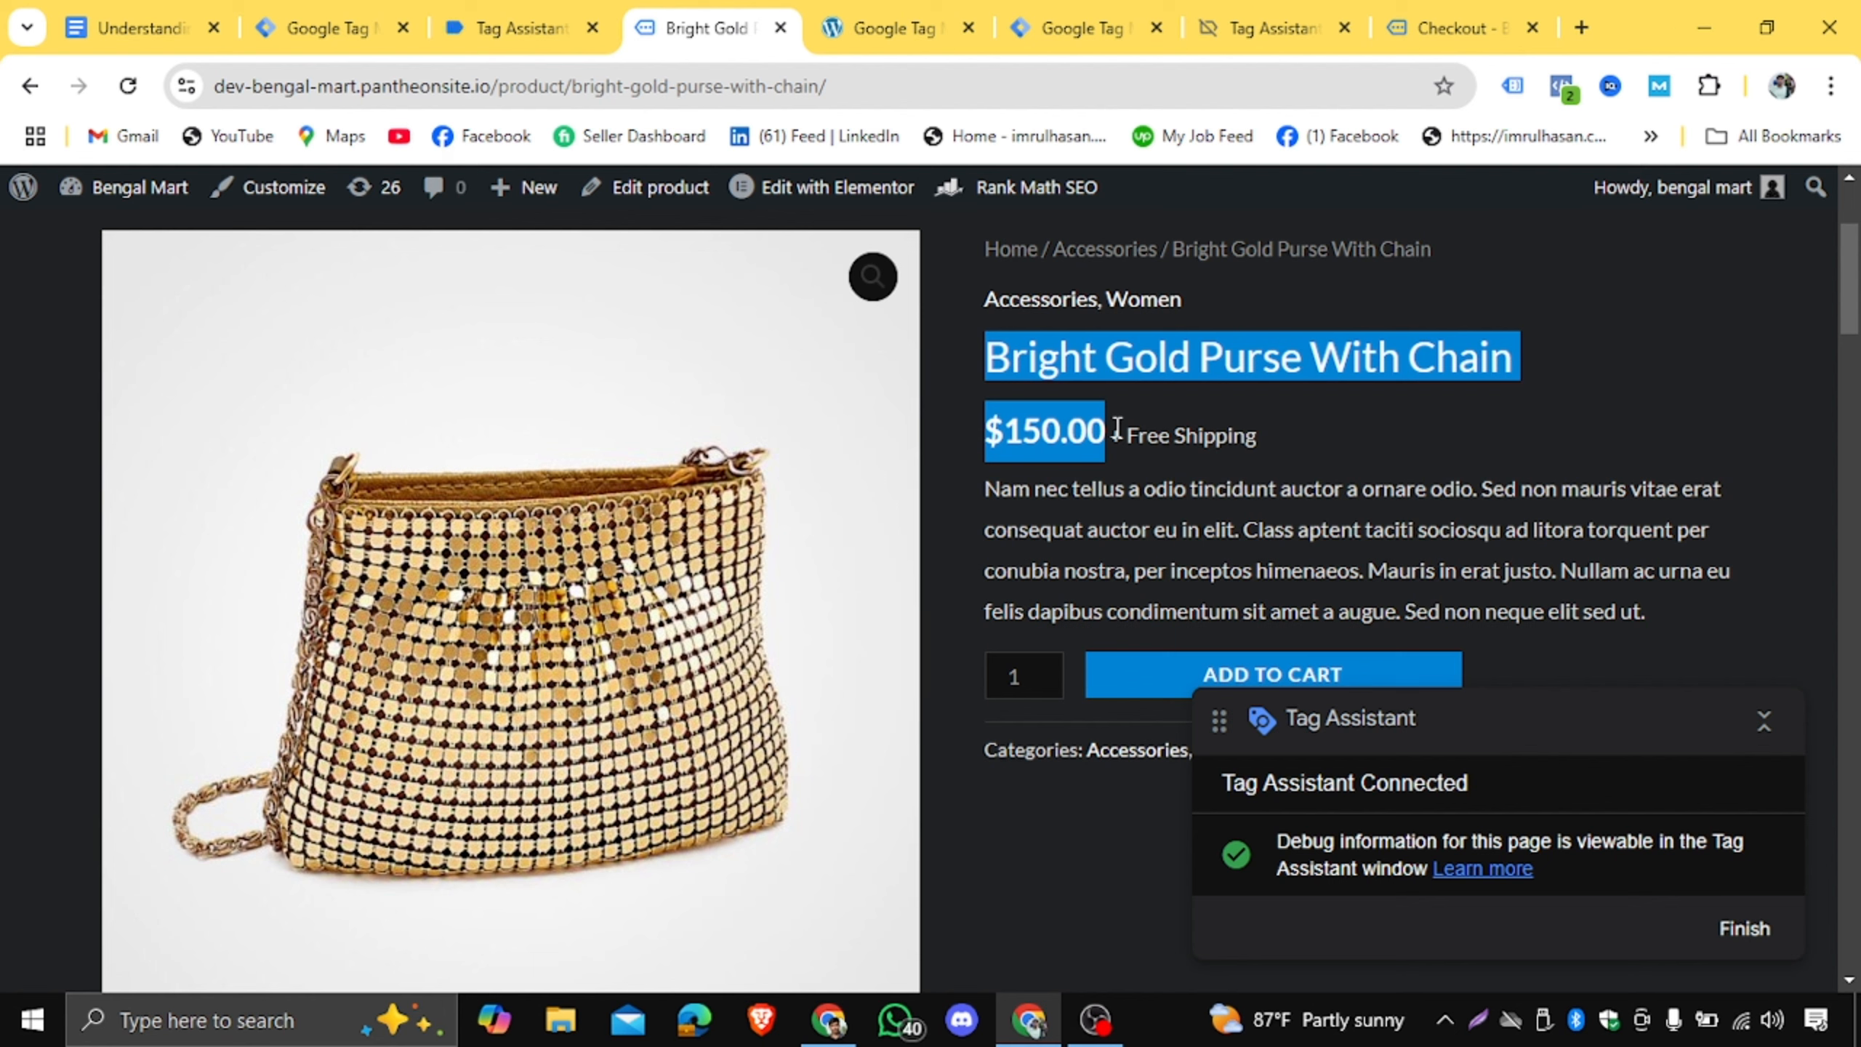
click(1117, 400)
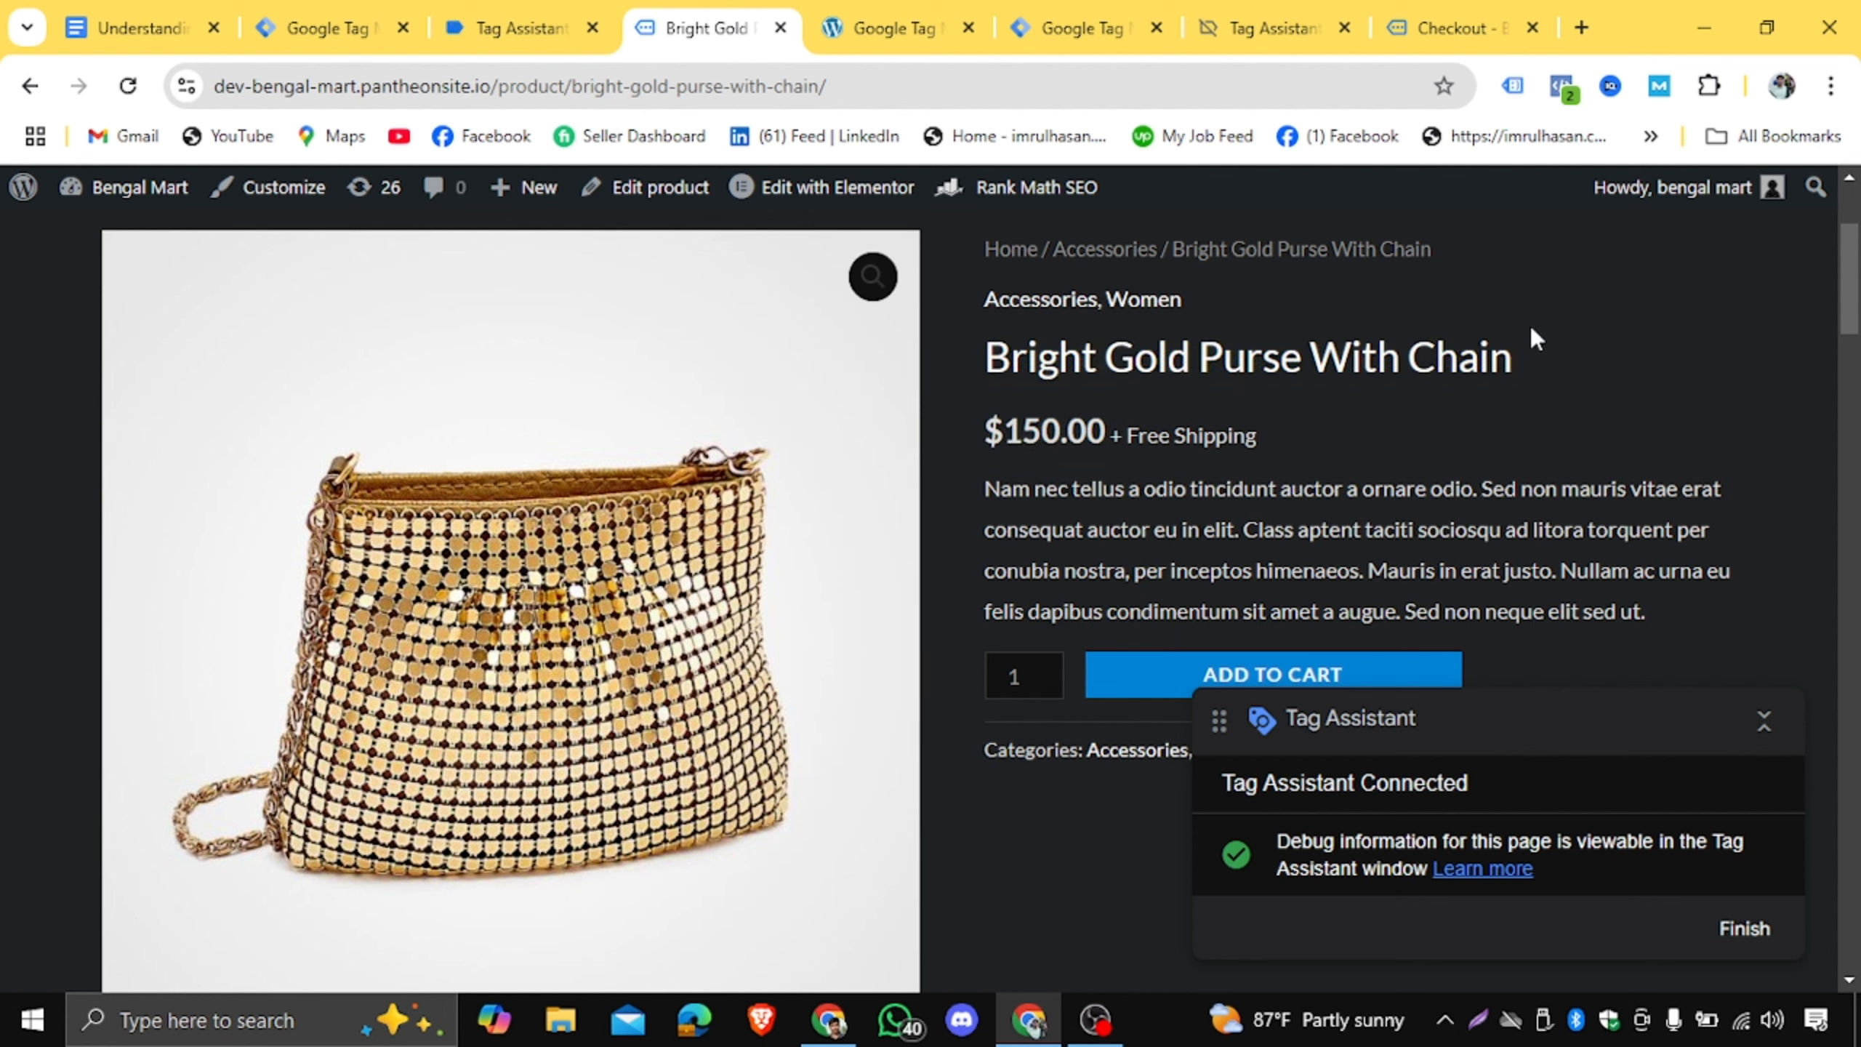
drag(1539, 367, 984, 367)
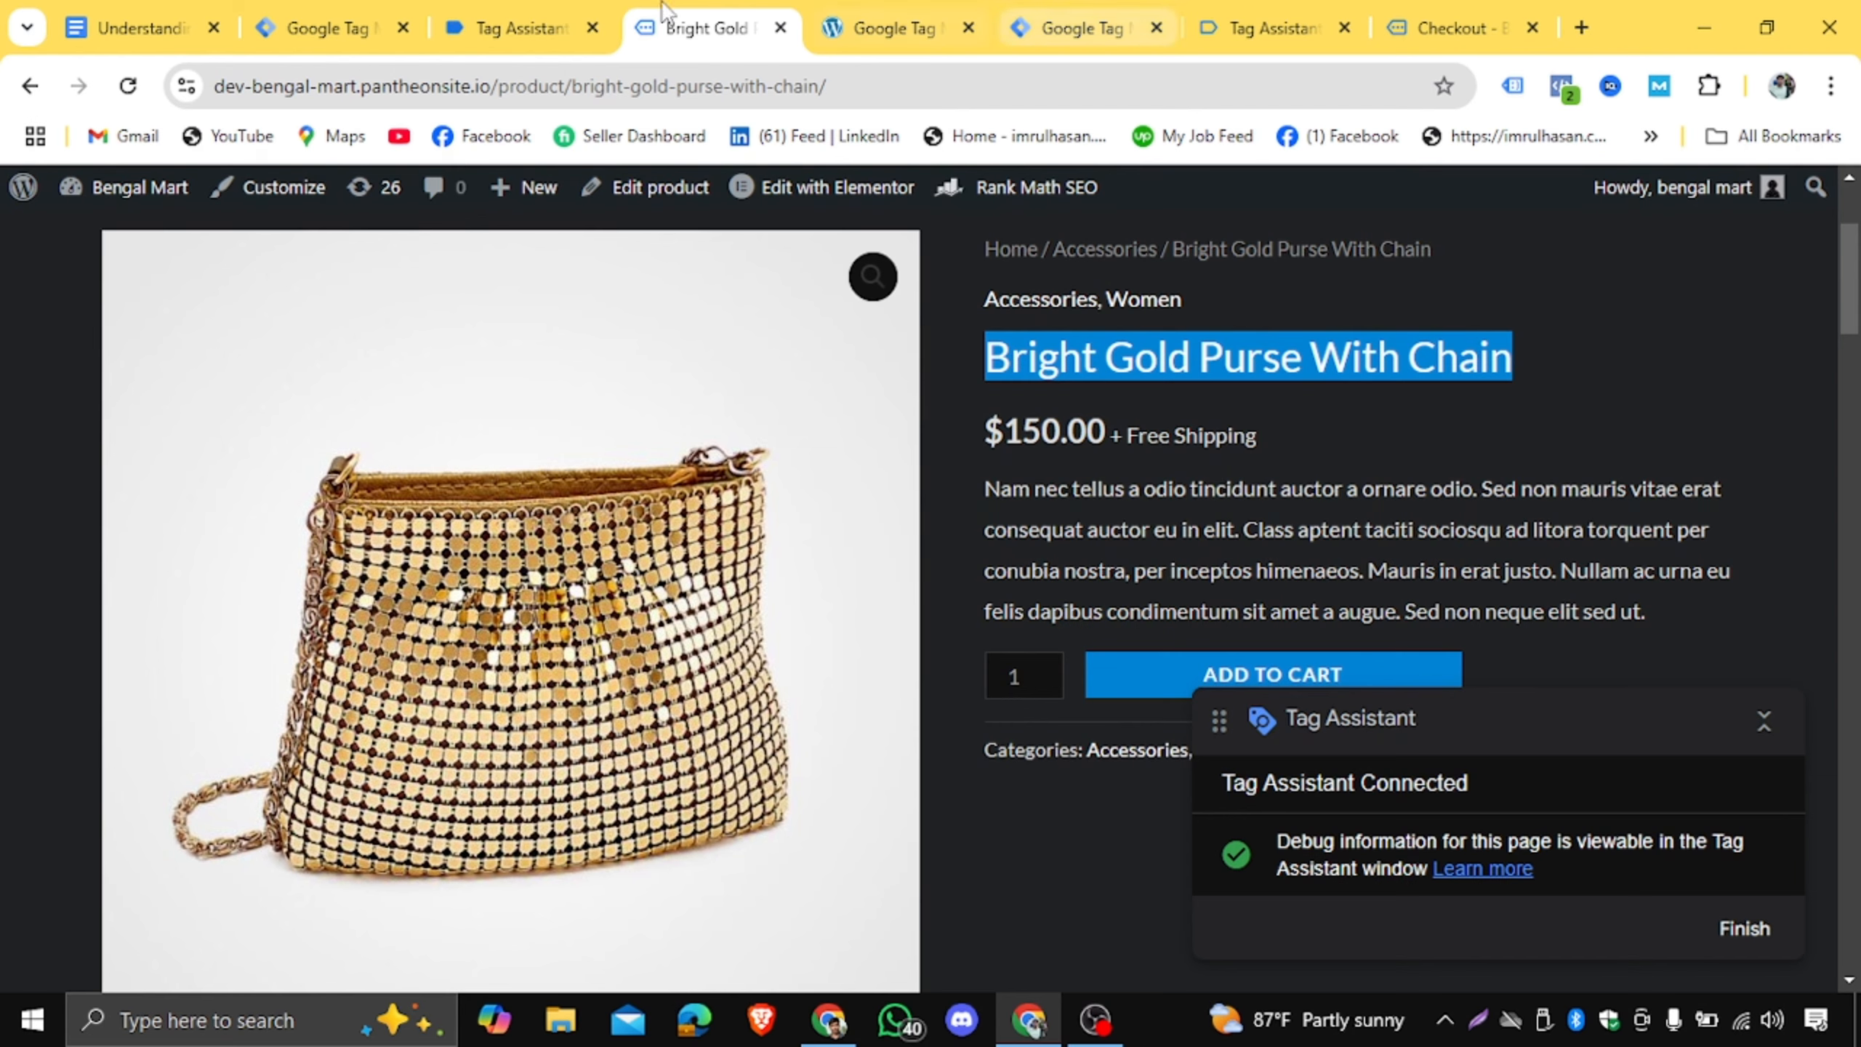
Review the Data Layer Variables list in the Understanding Google Tag Manager document.
click(139, 27)
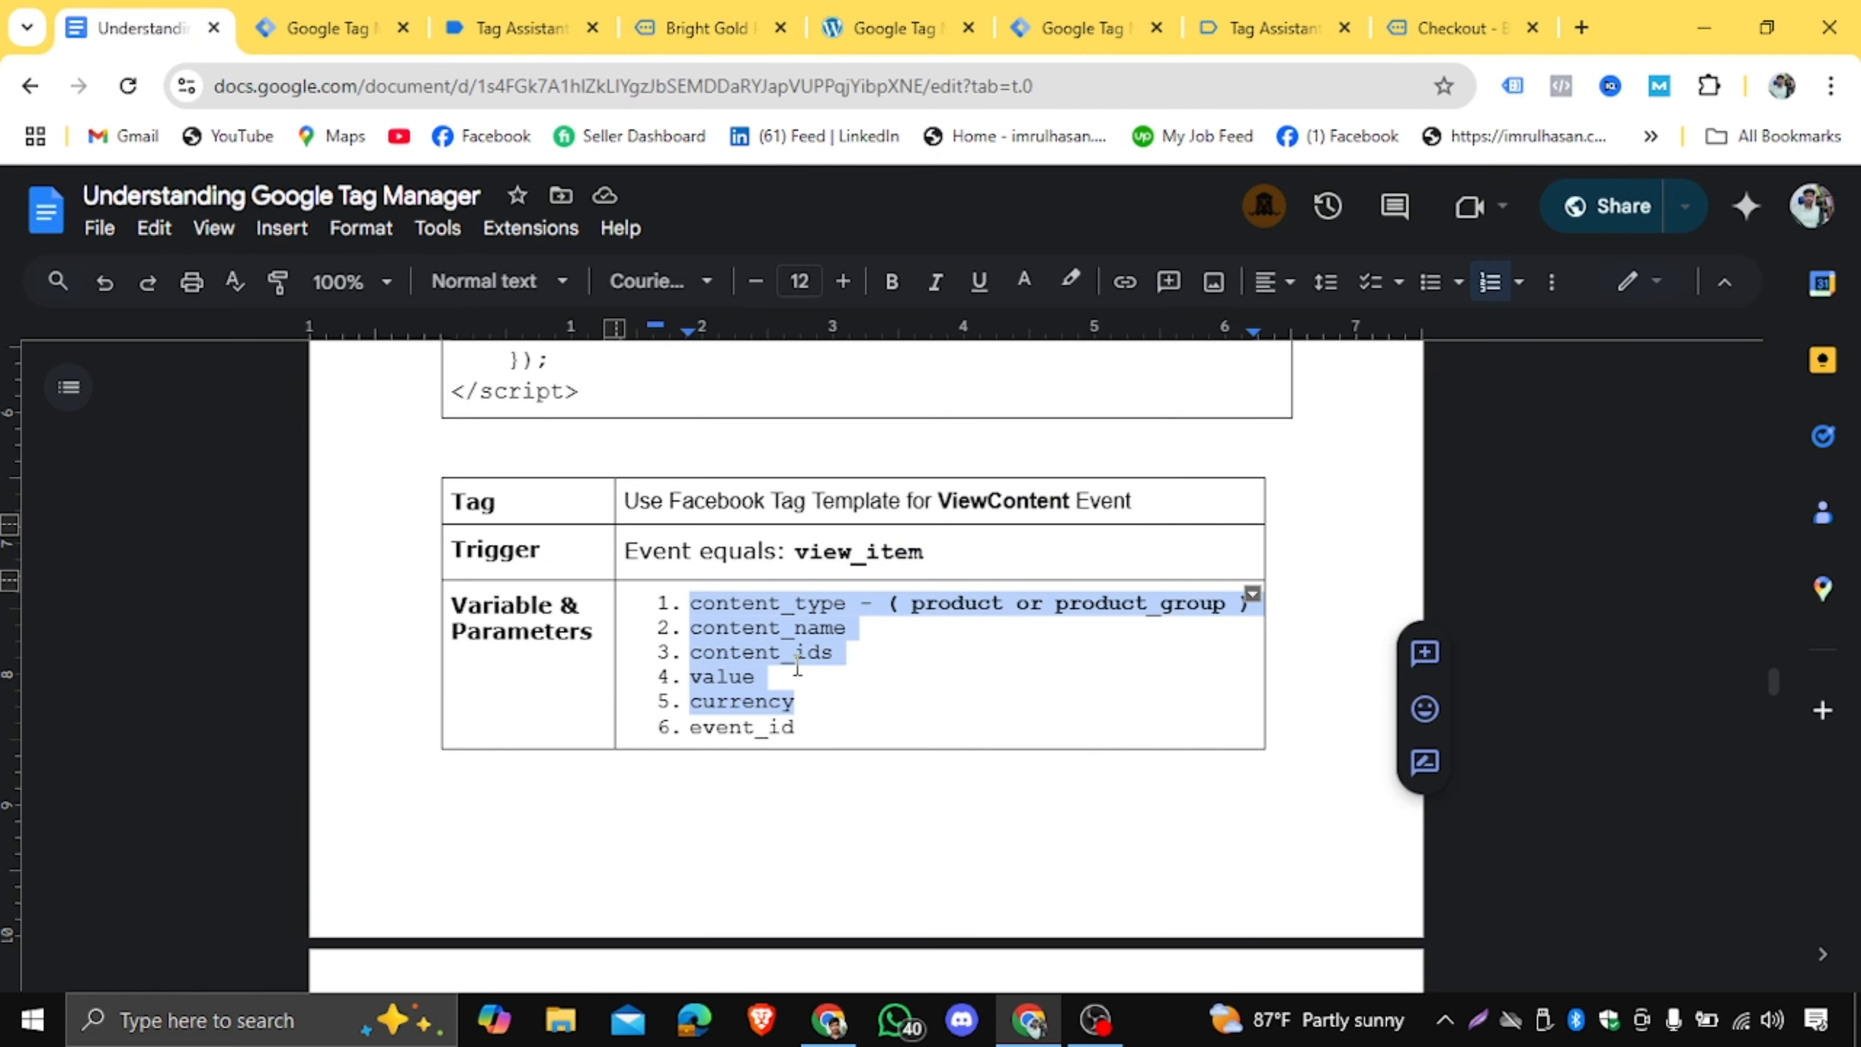
click(908, 703)
scroll(913, 700, down, 7)
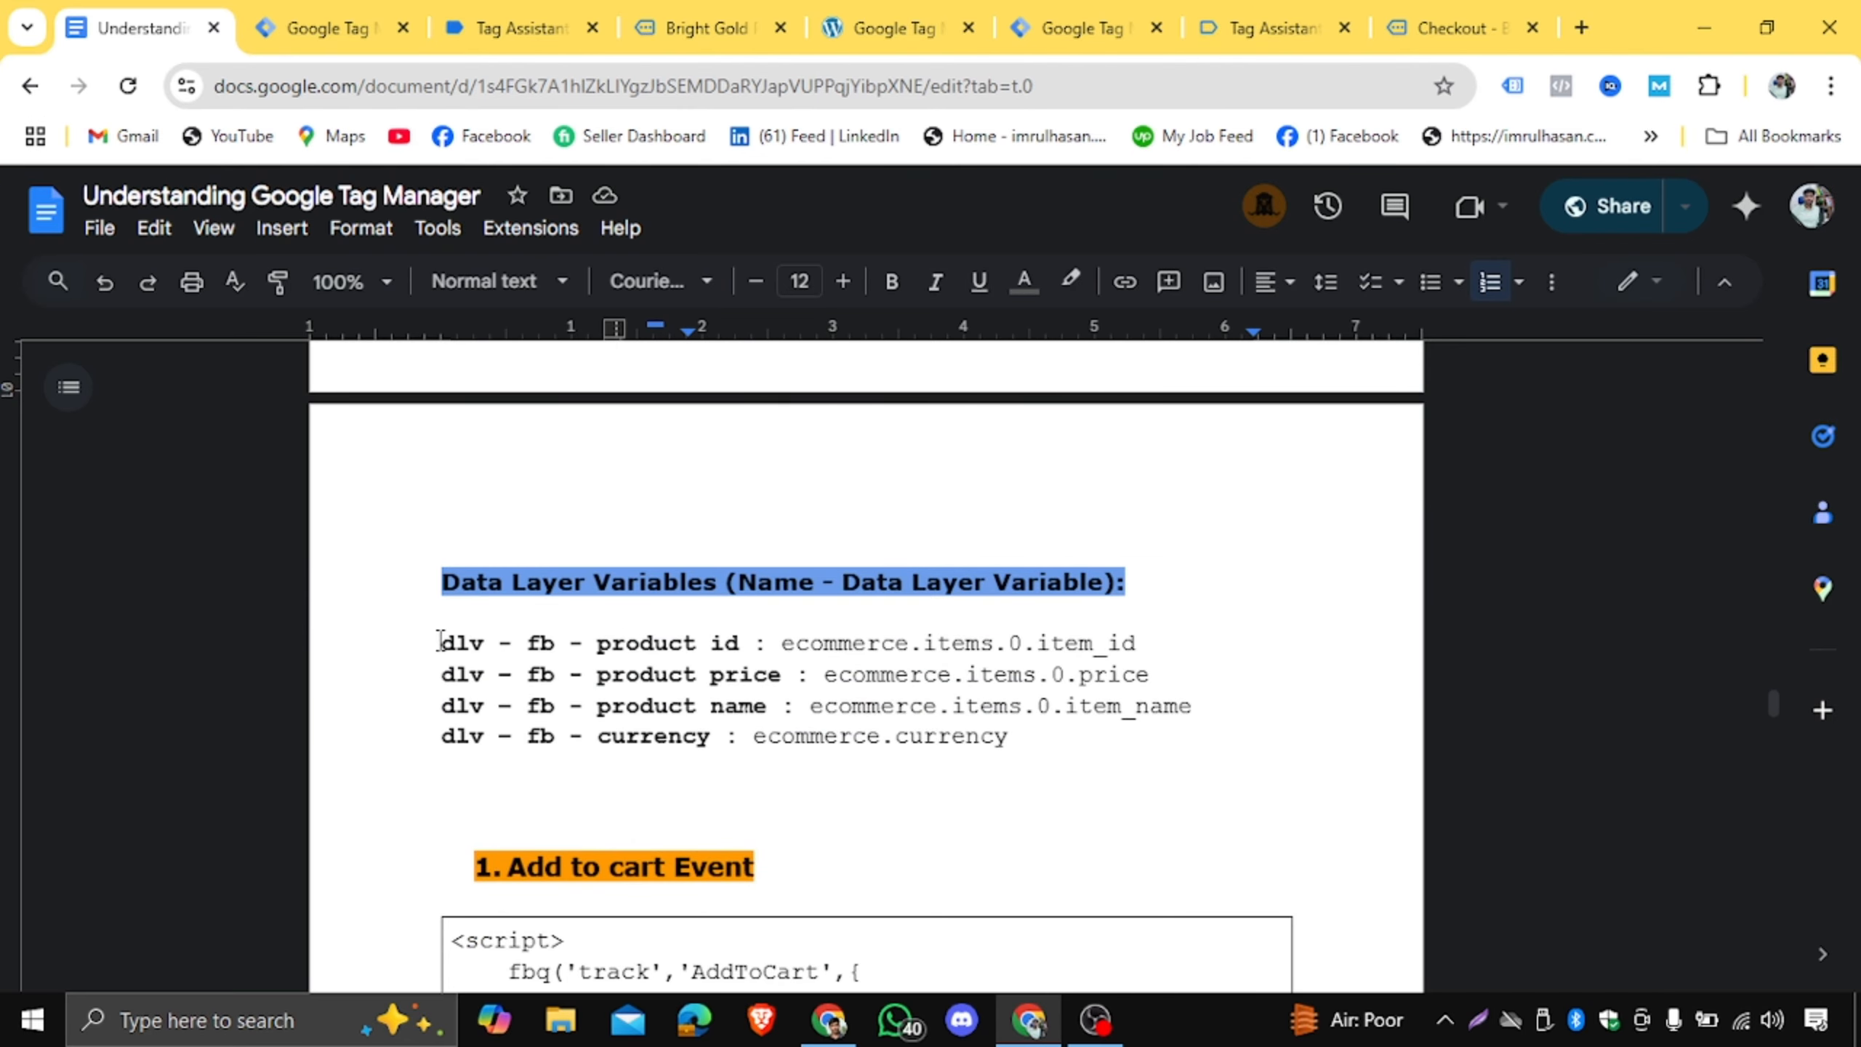
drag(505, 649, 1047, 753)
click(1050, 748)
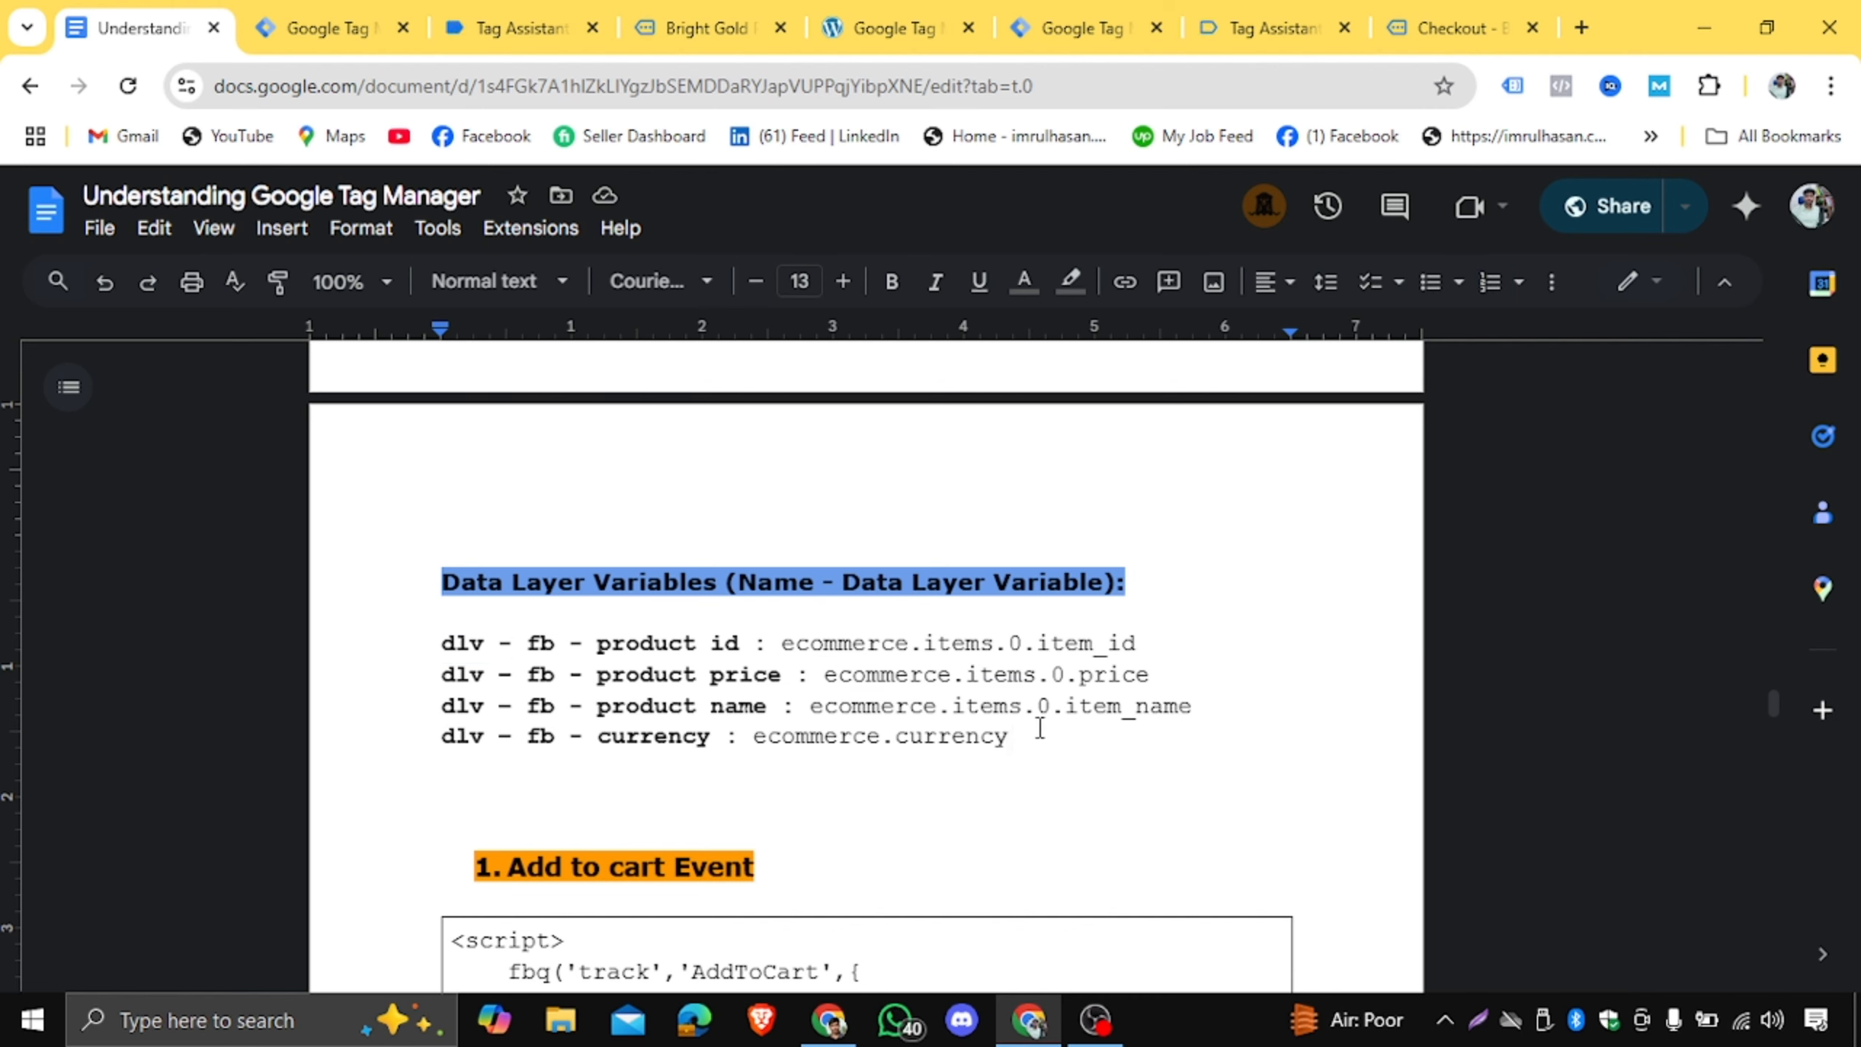
Switch to Tag Manager and view the list of tags in the Bengal Mart container's workspace.
click(1029, 31)
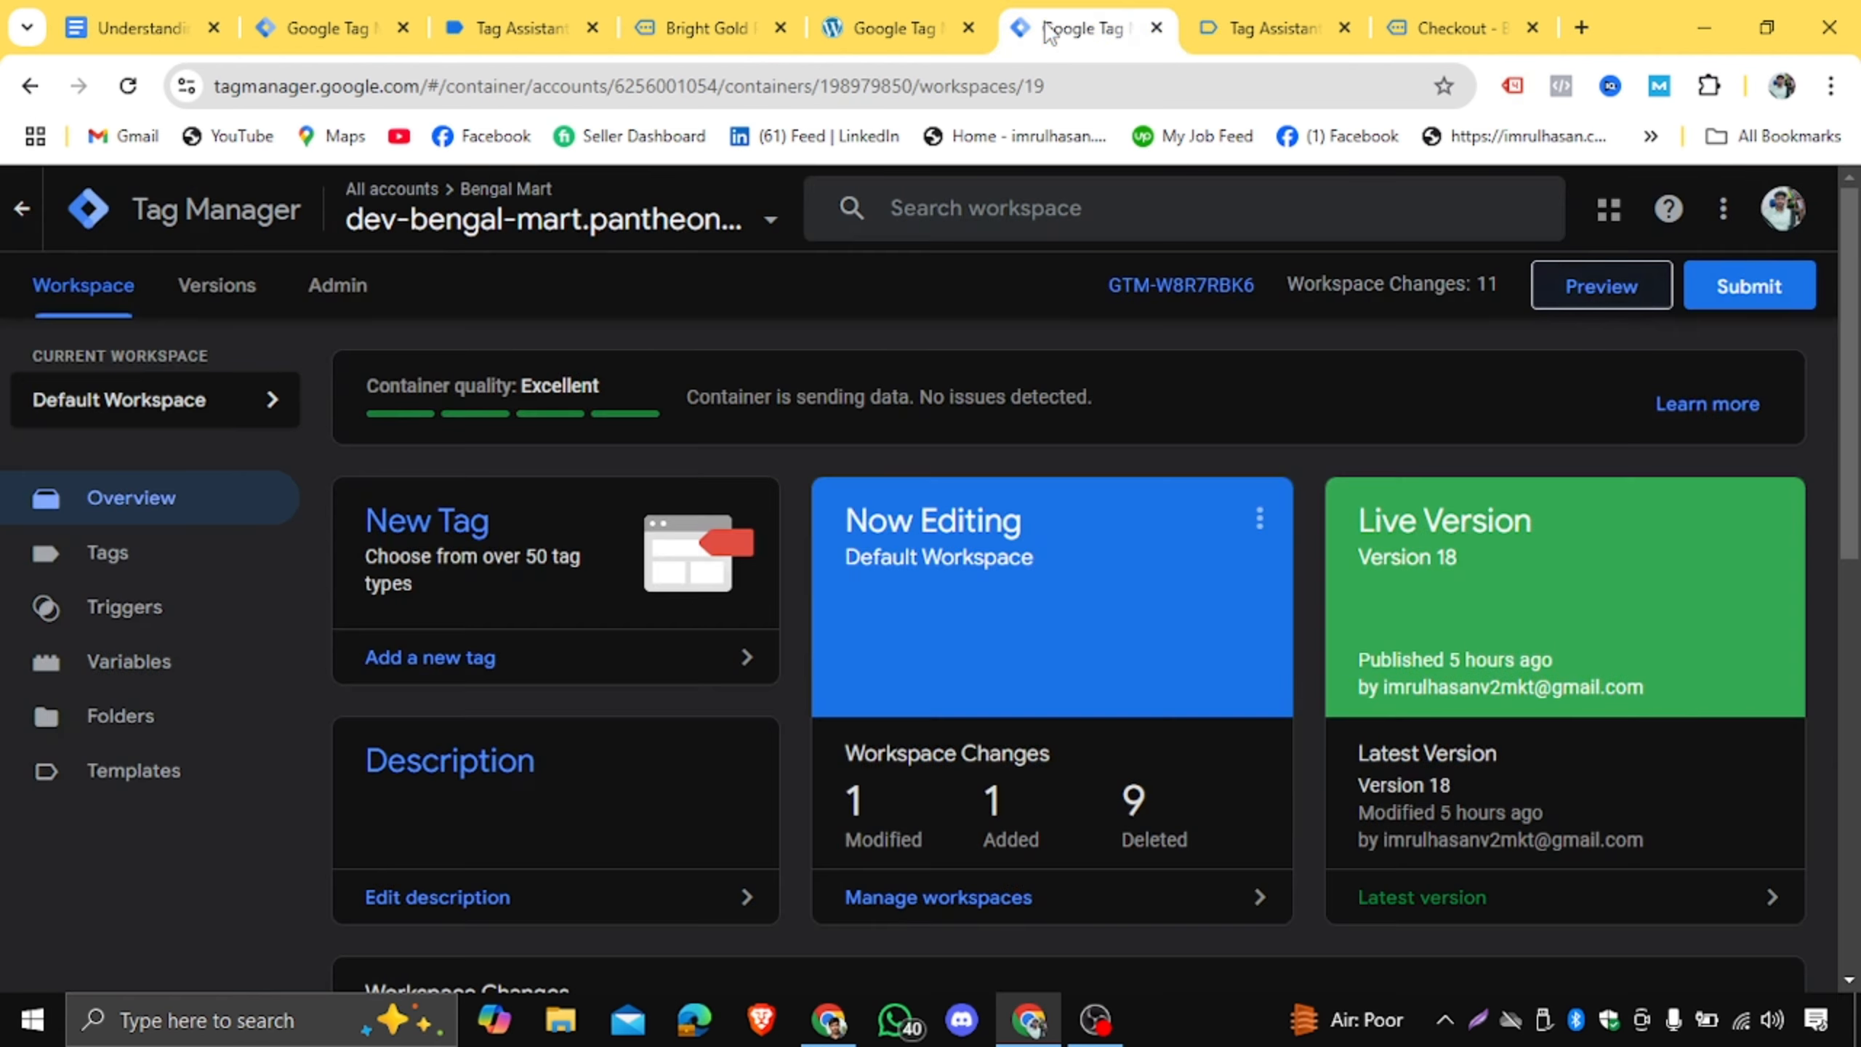
click(219, 565)
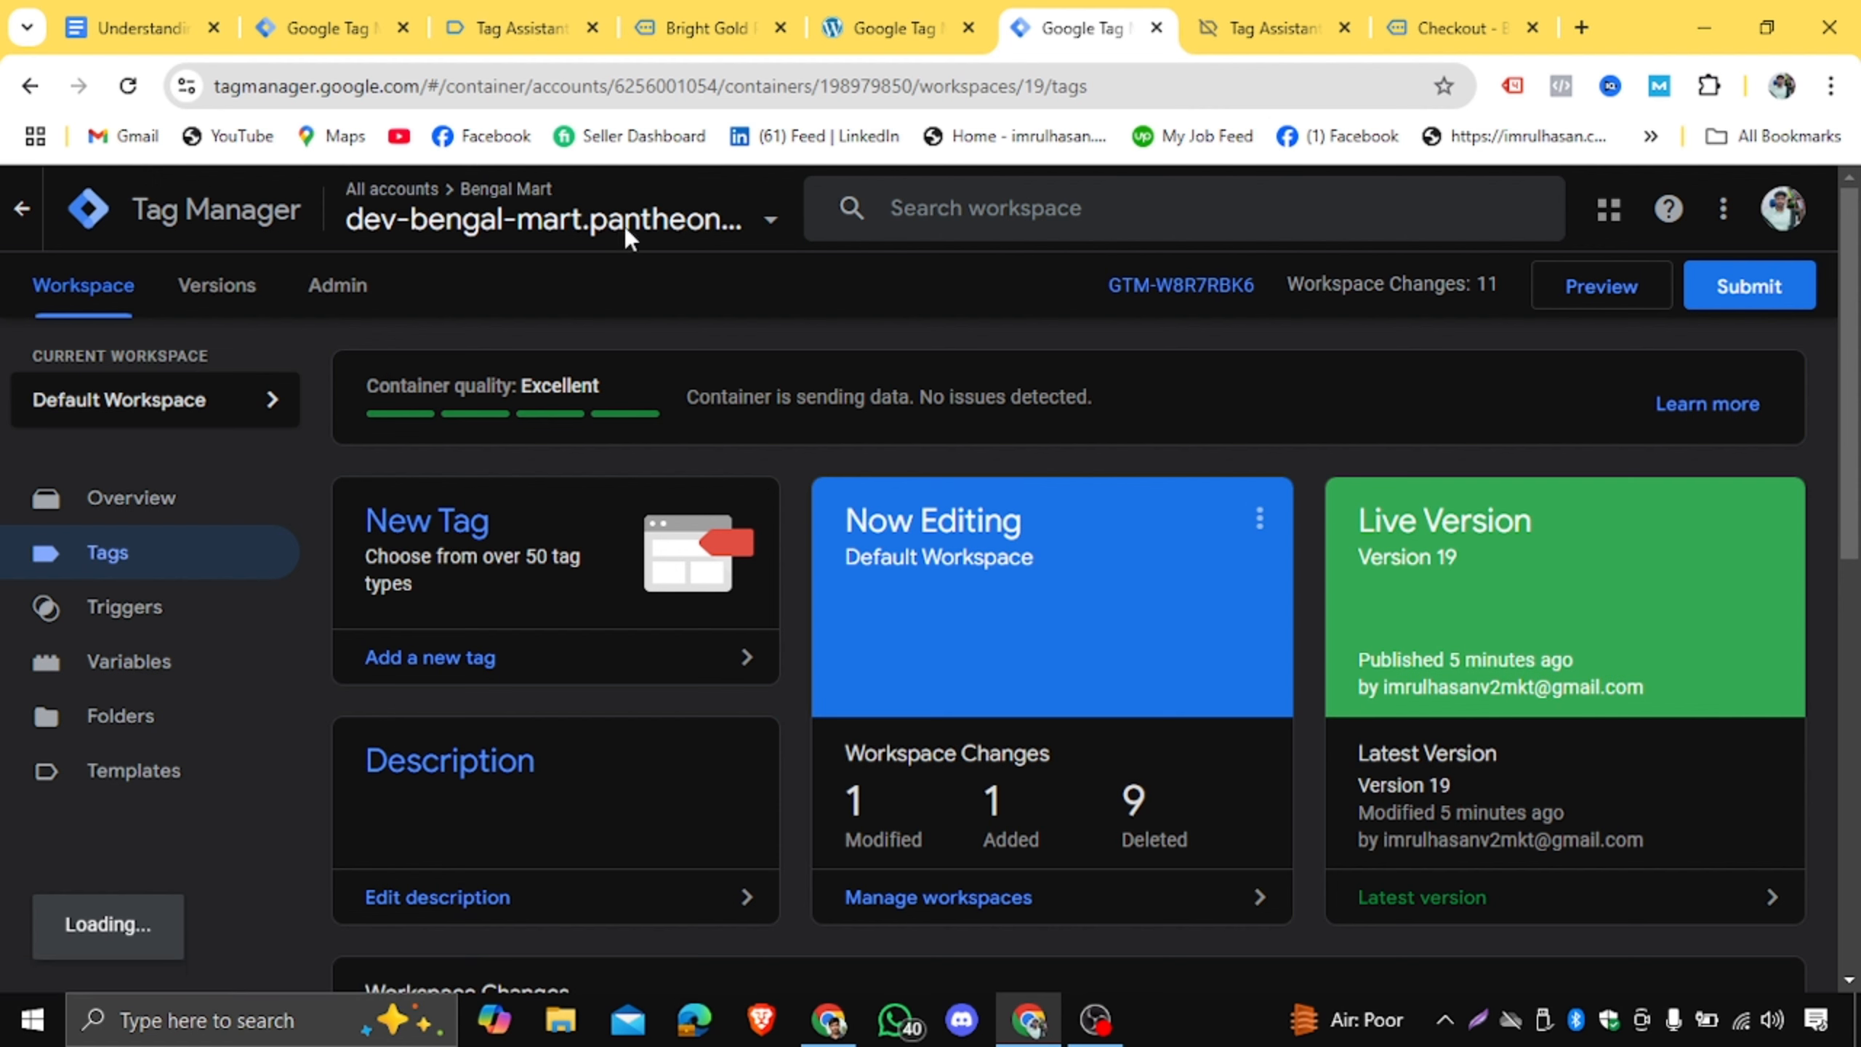
click(367, 29)
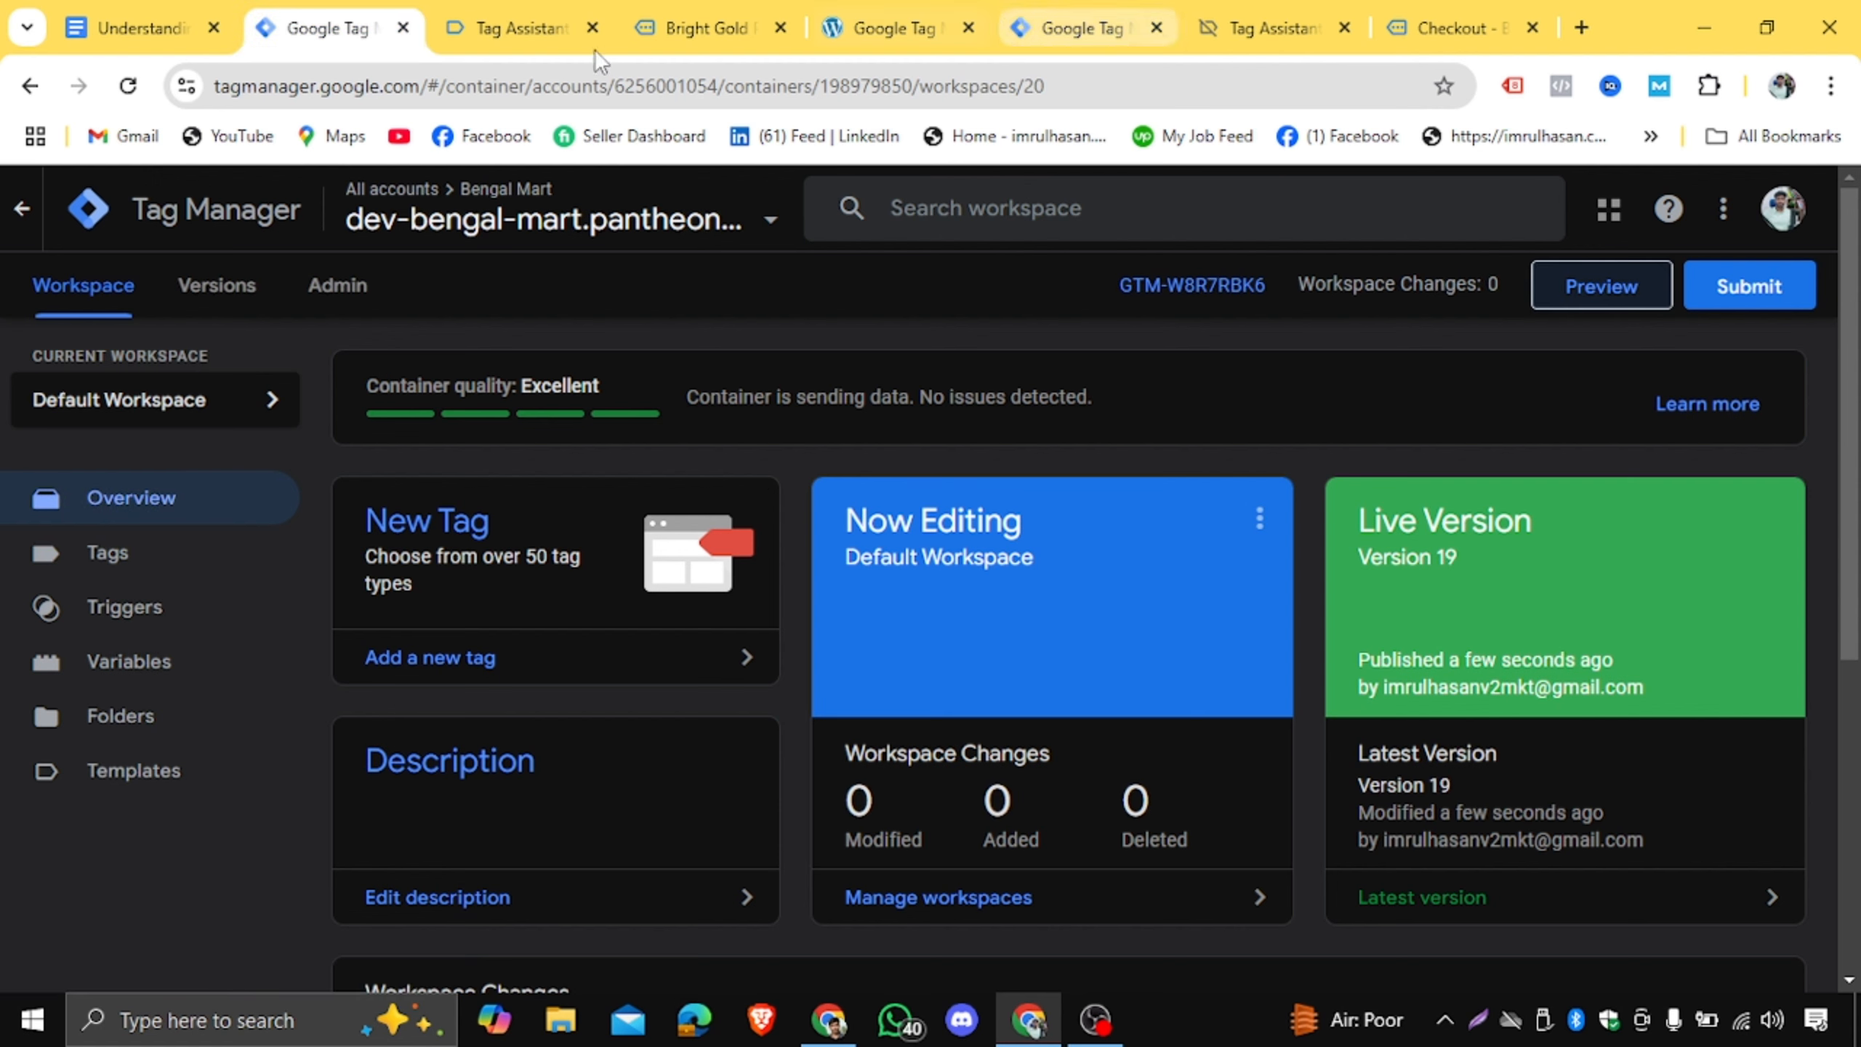
click(153, 569)
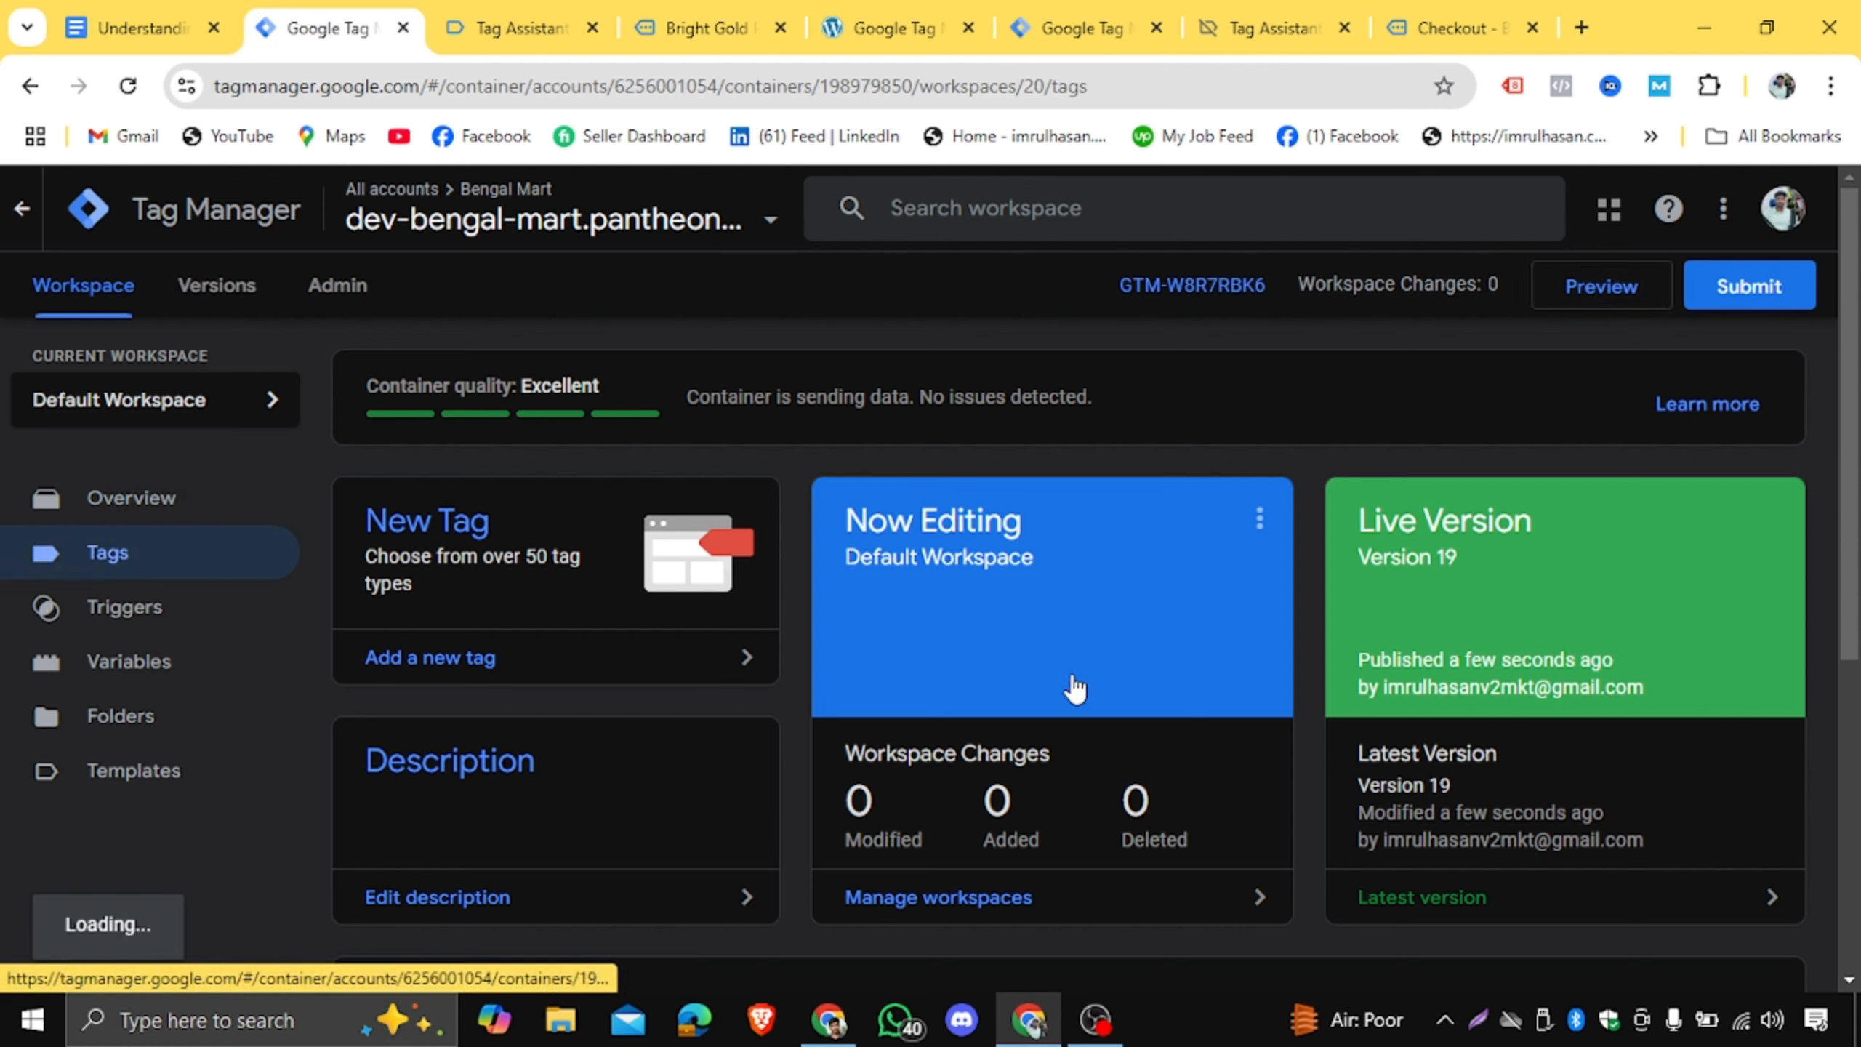
scroll(1074, 693, down, 5)
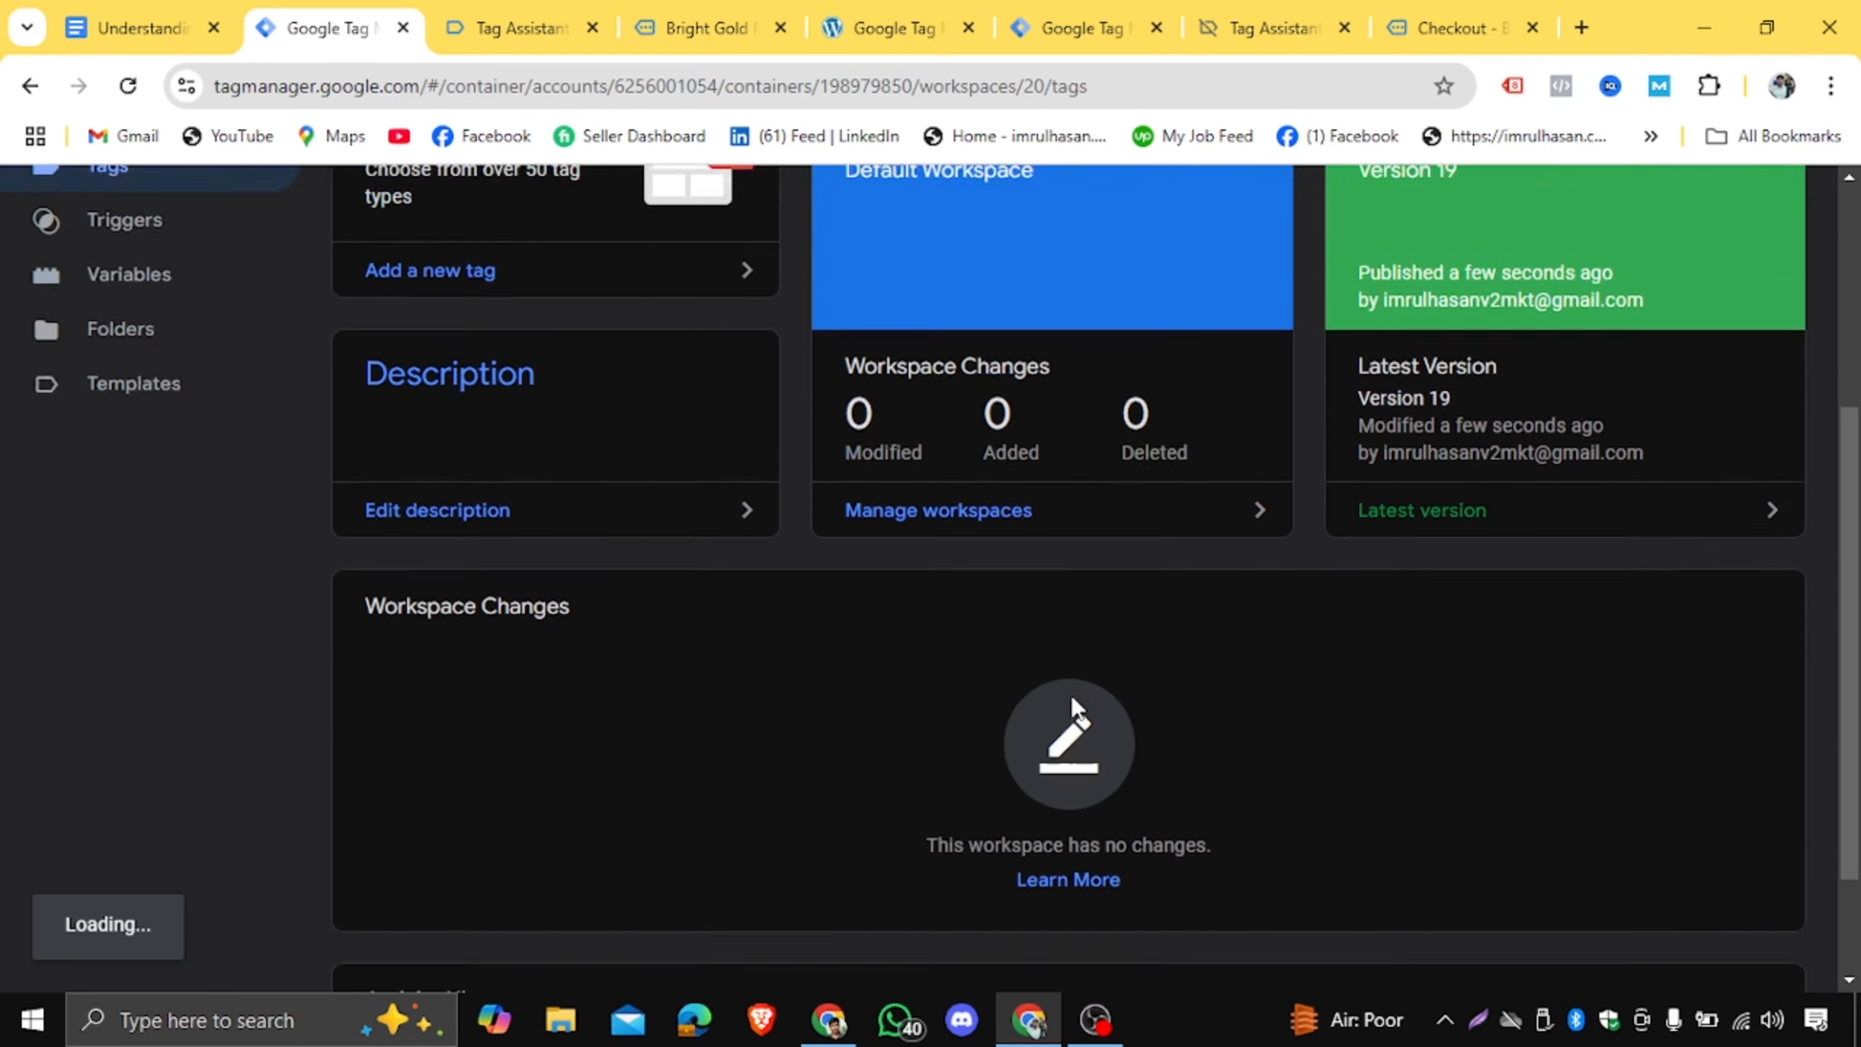
scroll(1066, 695, up, 2)
click(227, 289)
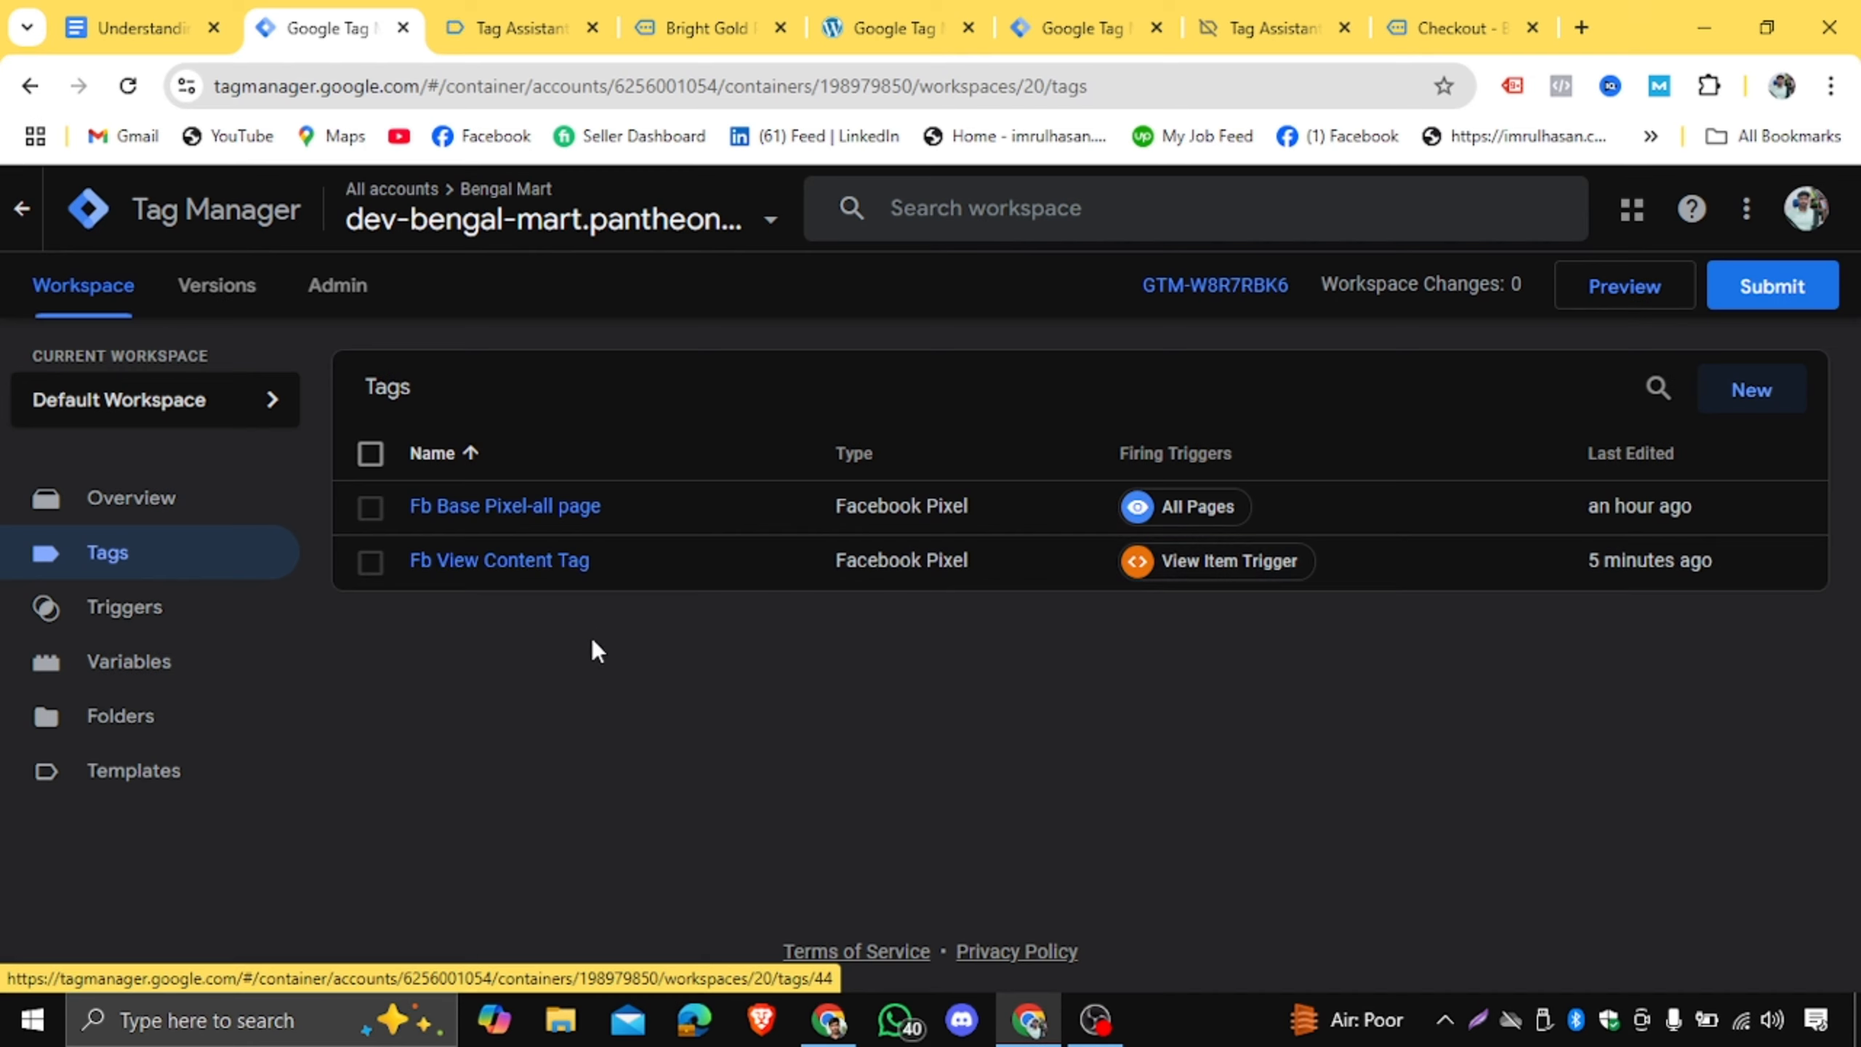
Start a new user-defined variable and name it "dlv - fb - product id", copied from the document's Data Layer Variables list.
click(165, 680)
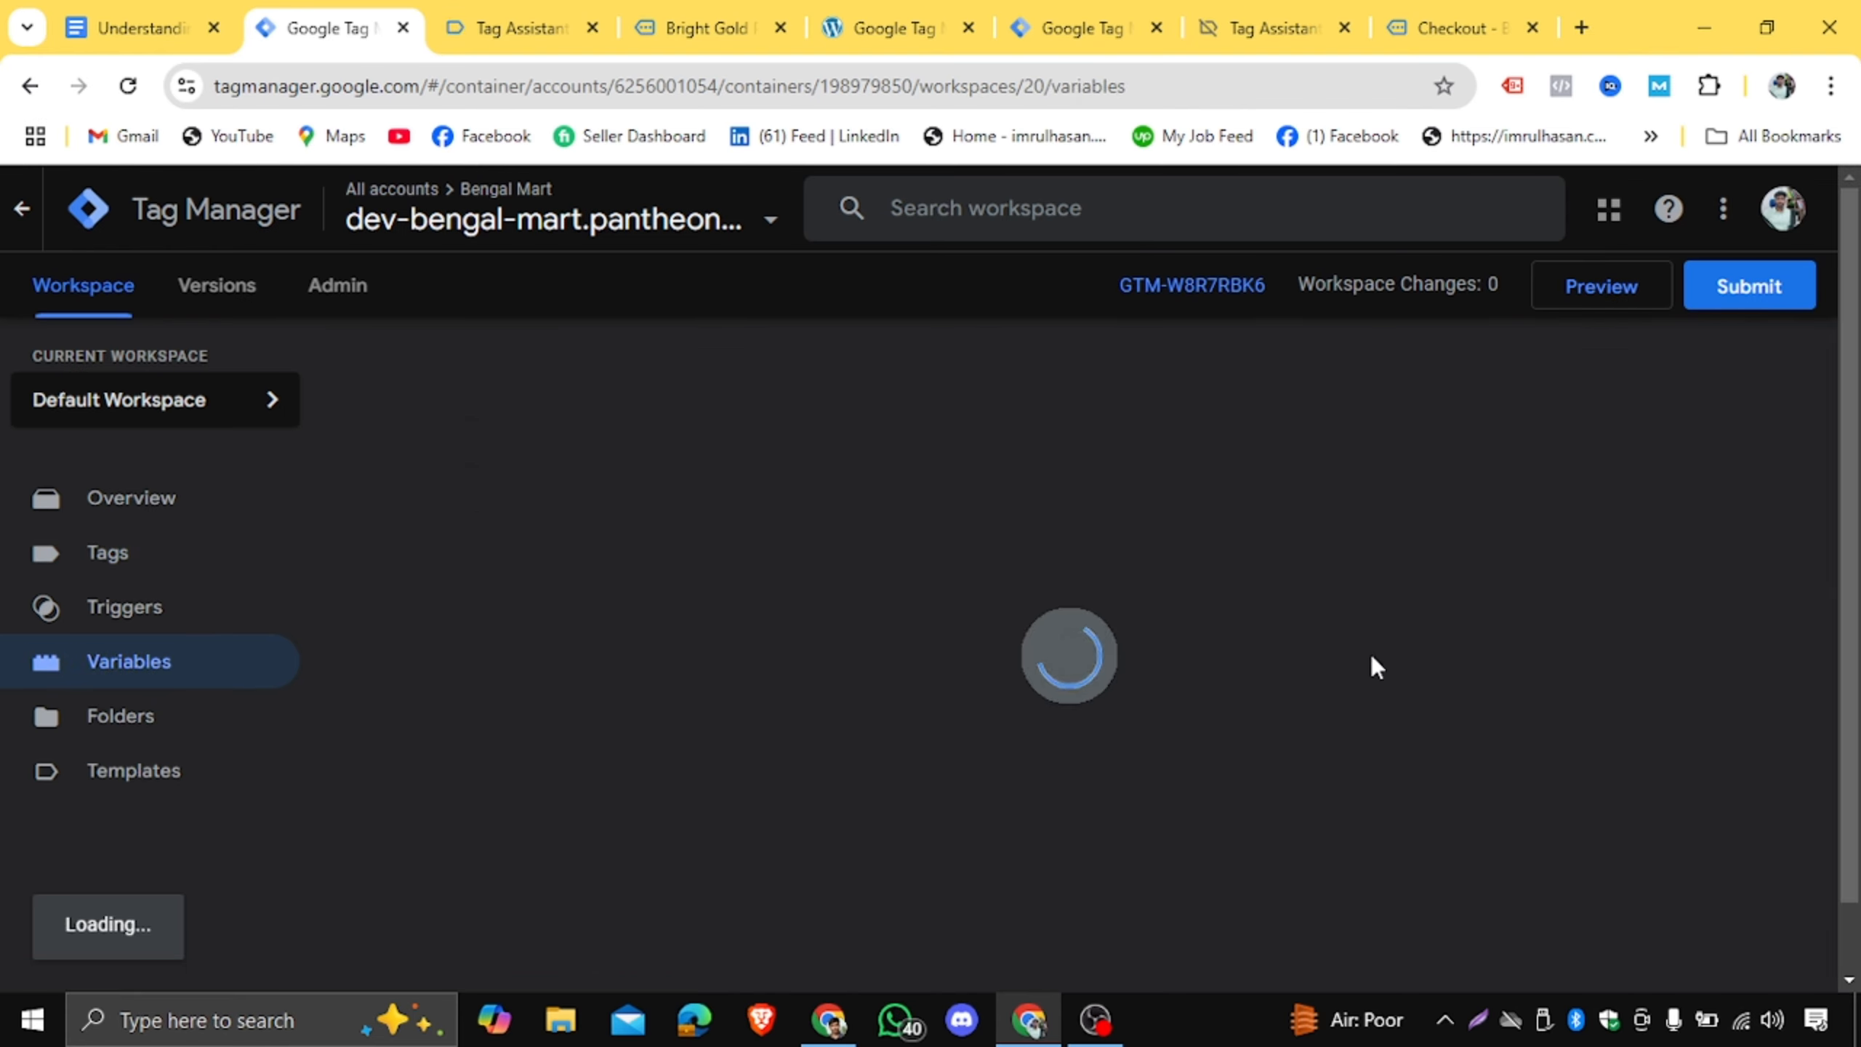
scroll(1369, 655, down, 2)
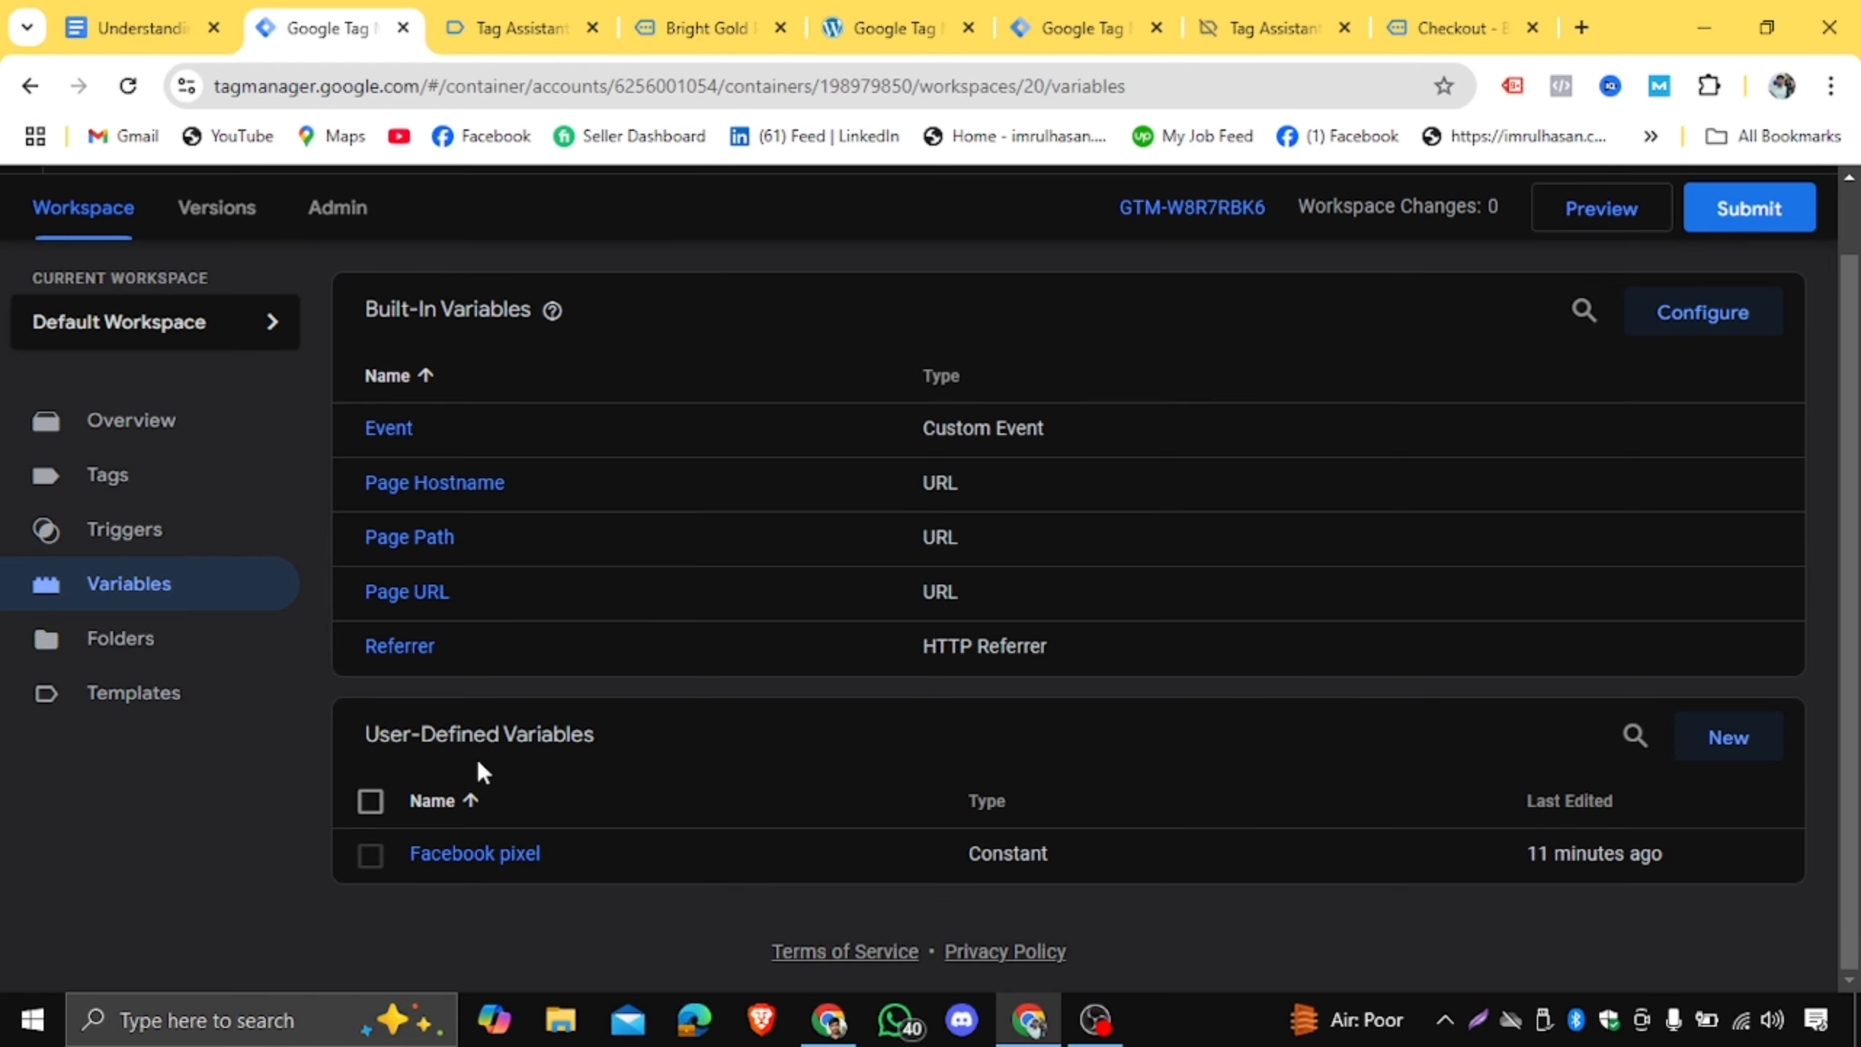
click(1747, 745)
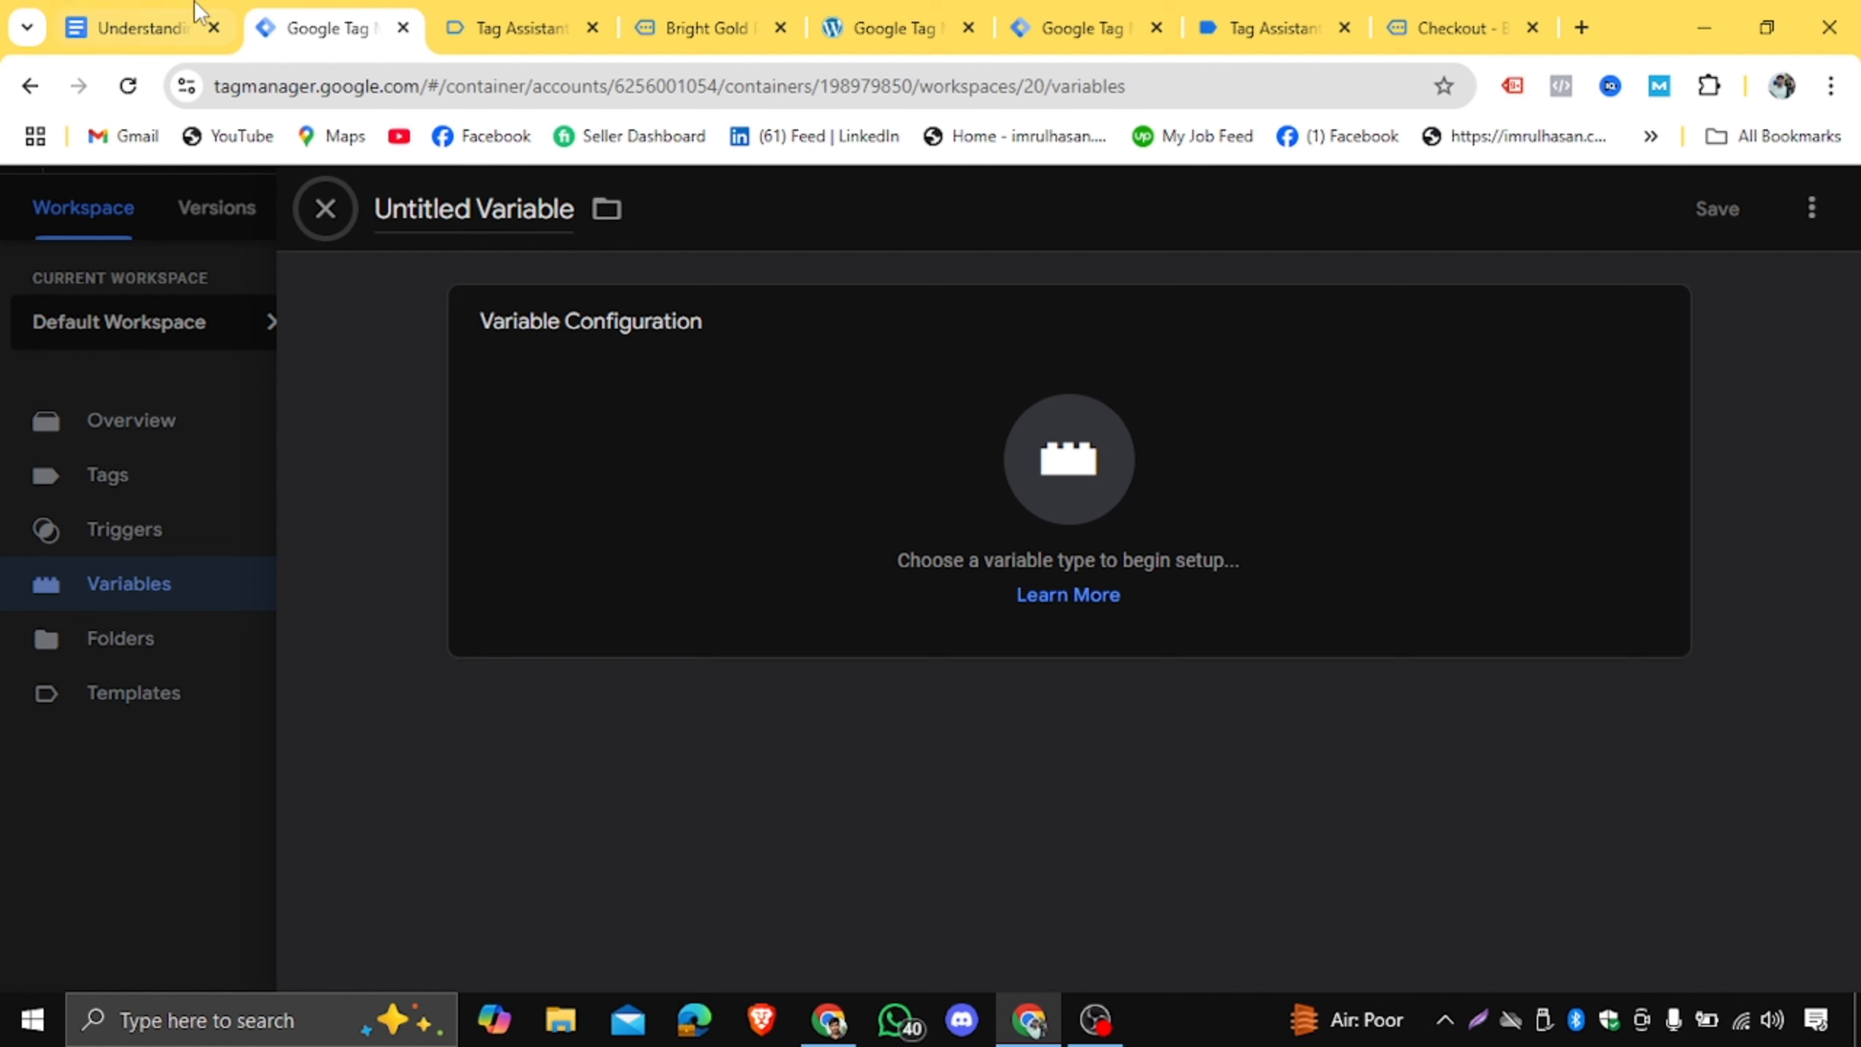
click(111, 31)
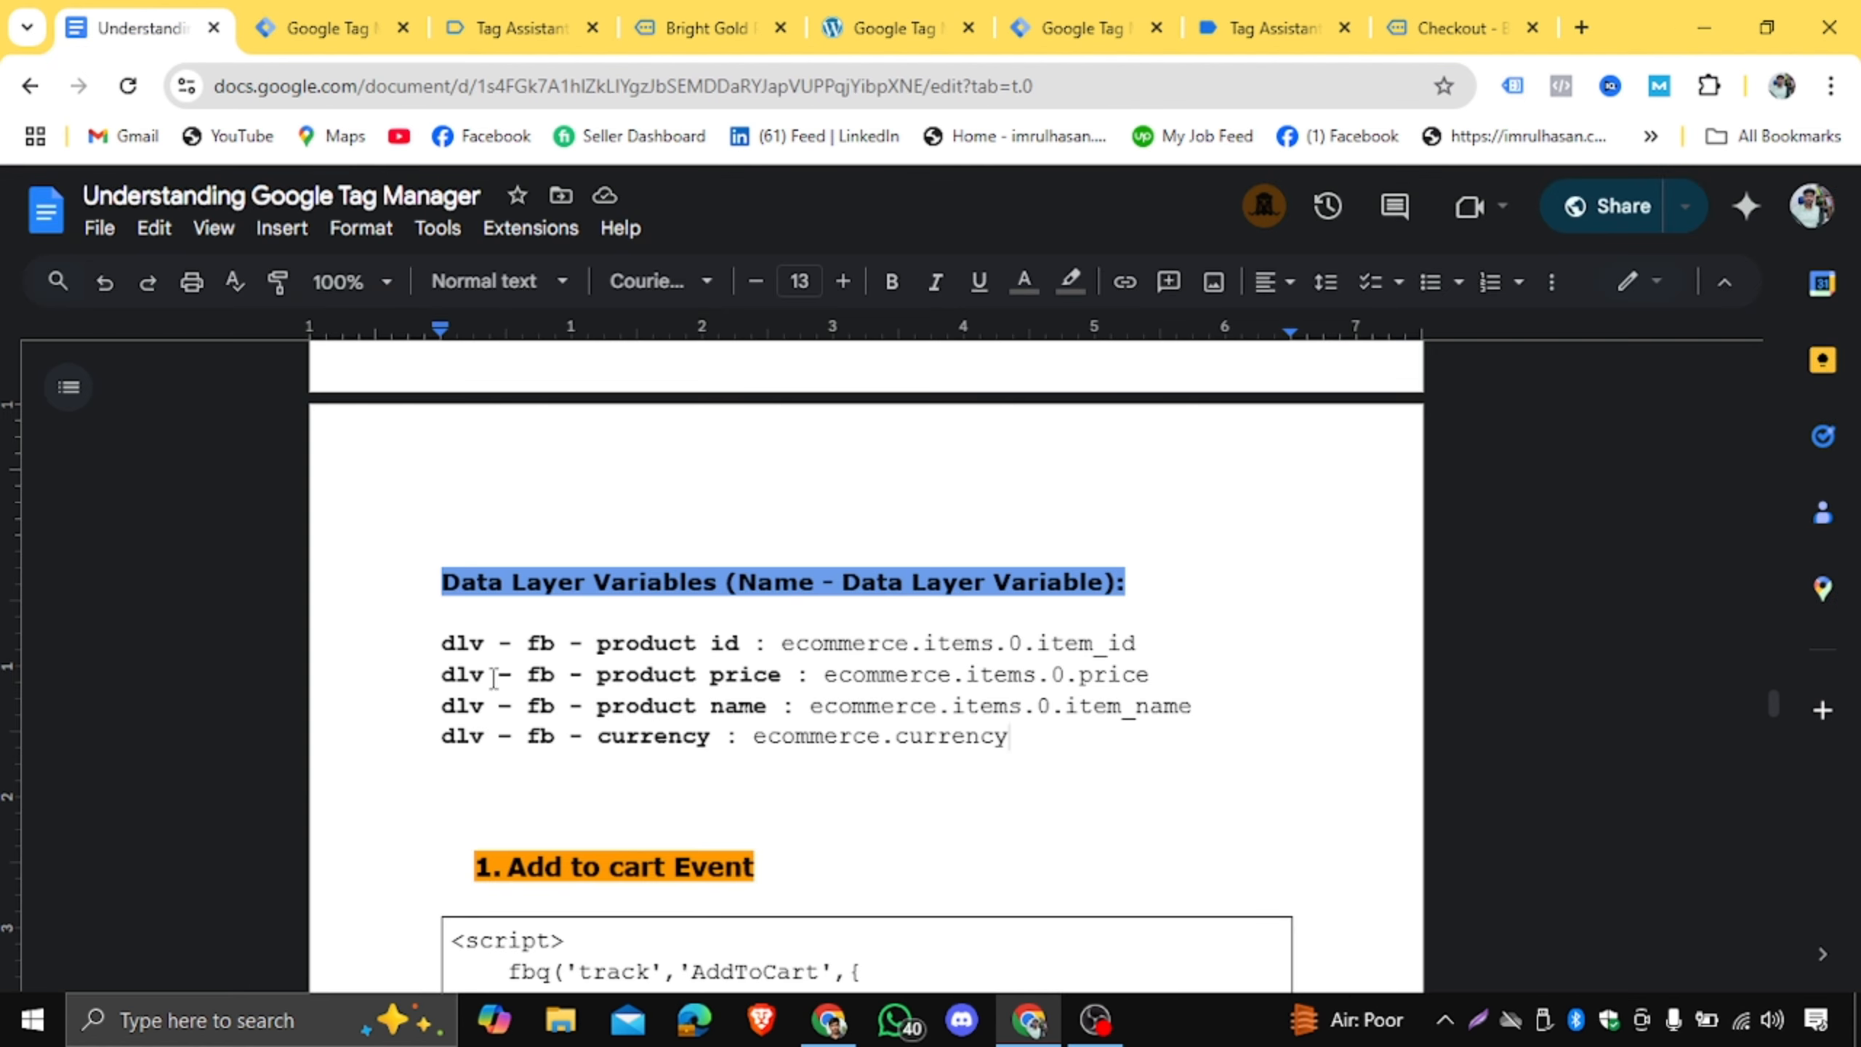
click(448, 642)
drag(448, 642, 748, 651)
key(ctrl+c)
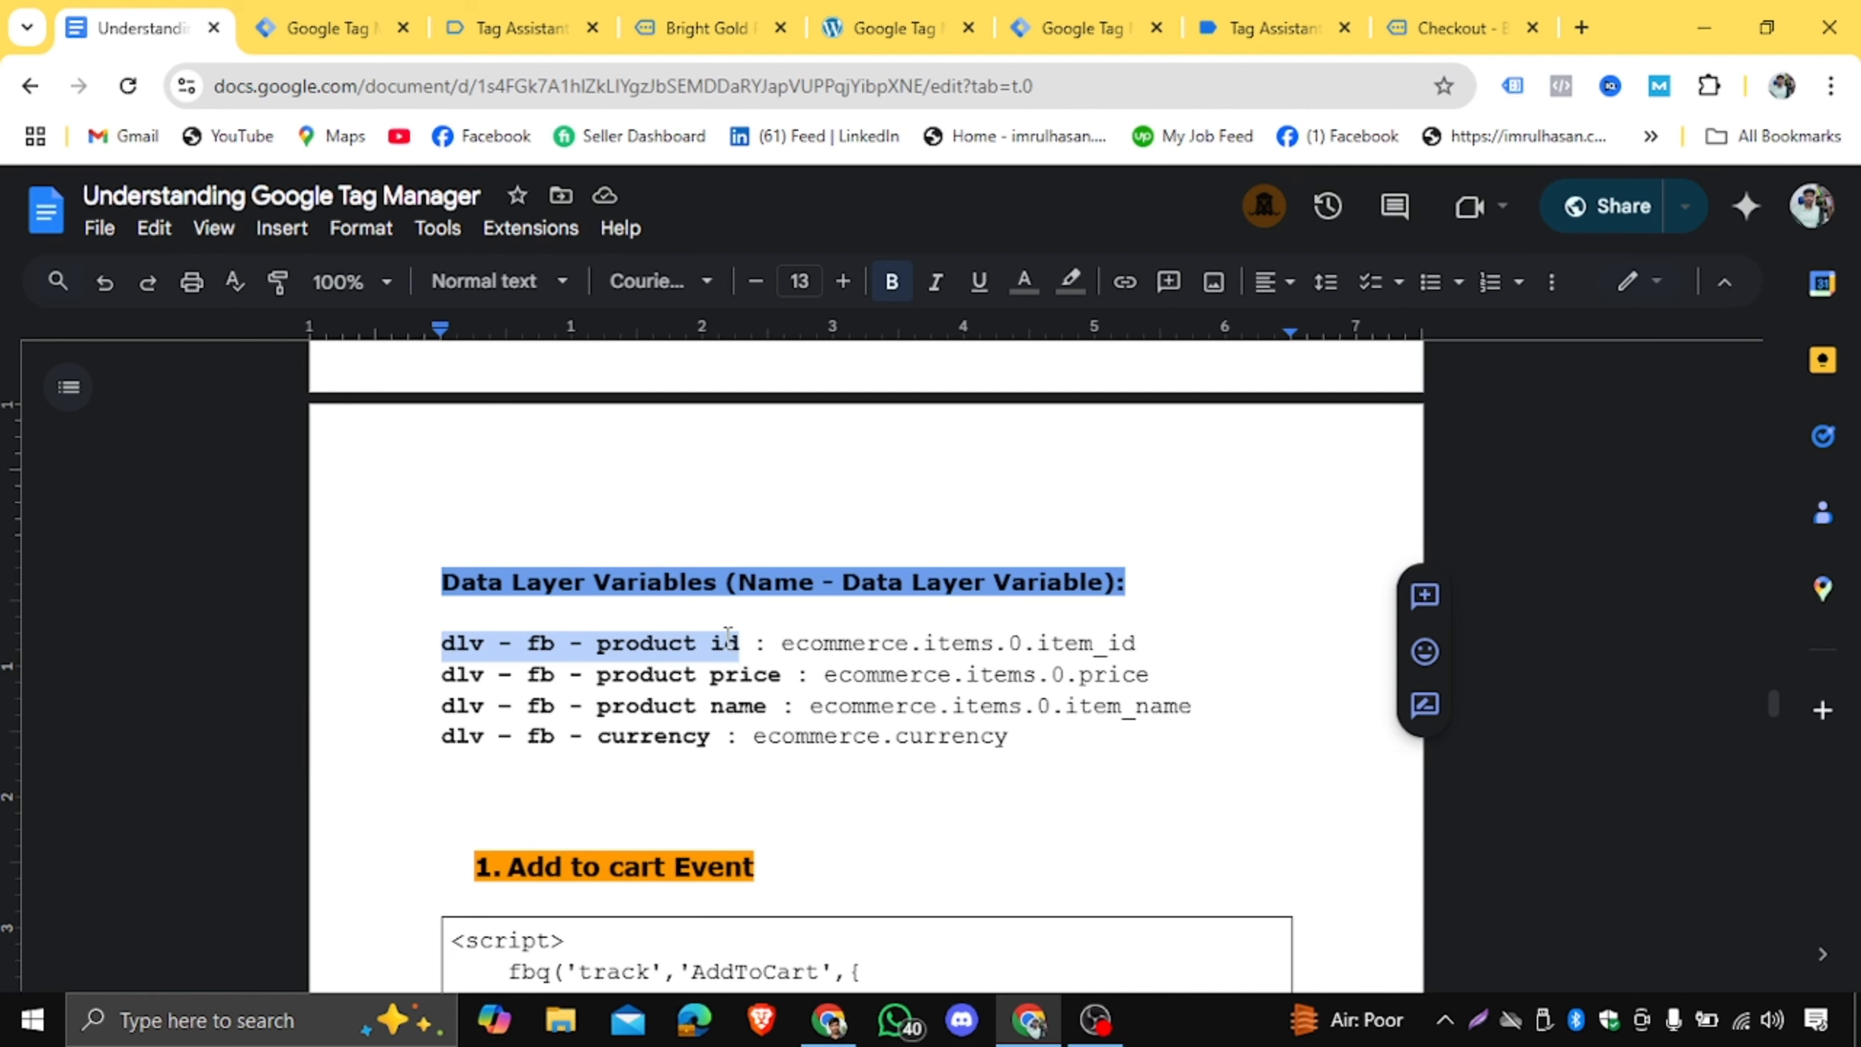
click(318, 23)
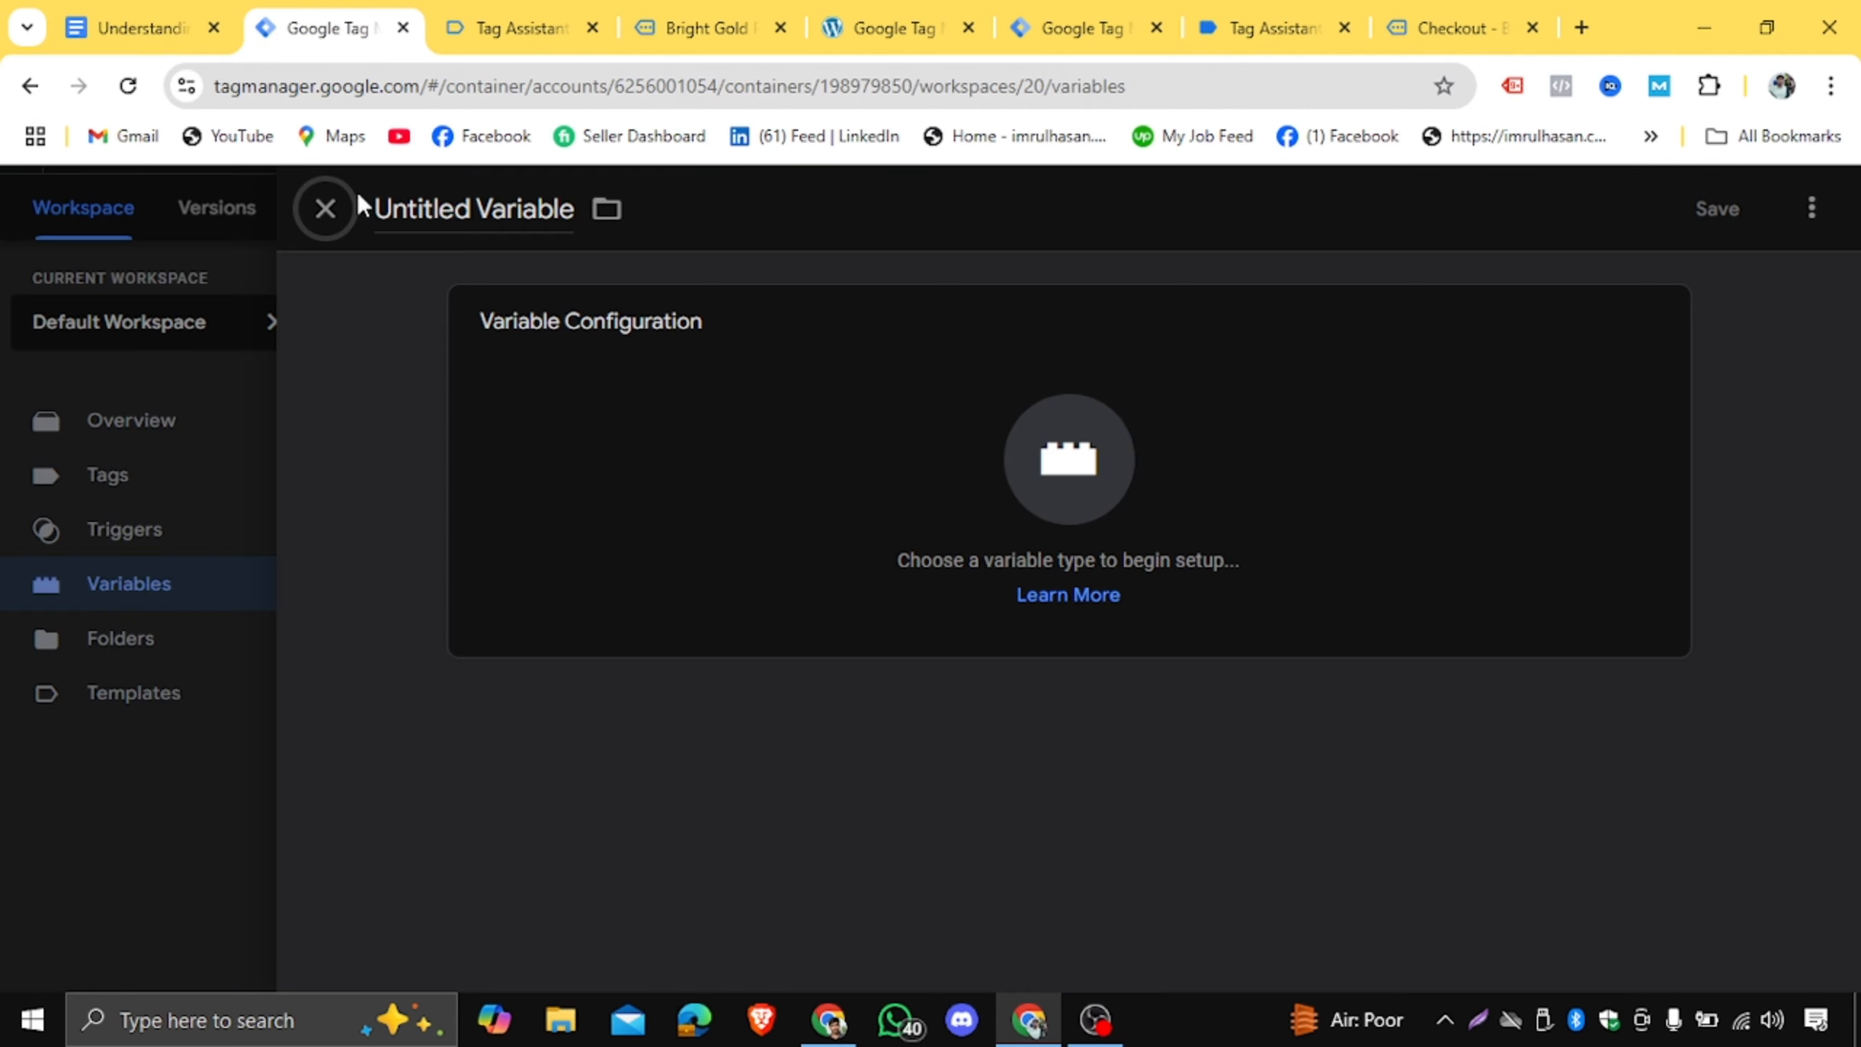
click(412, 205)
key(ctrl+v)
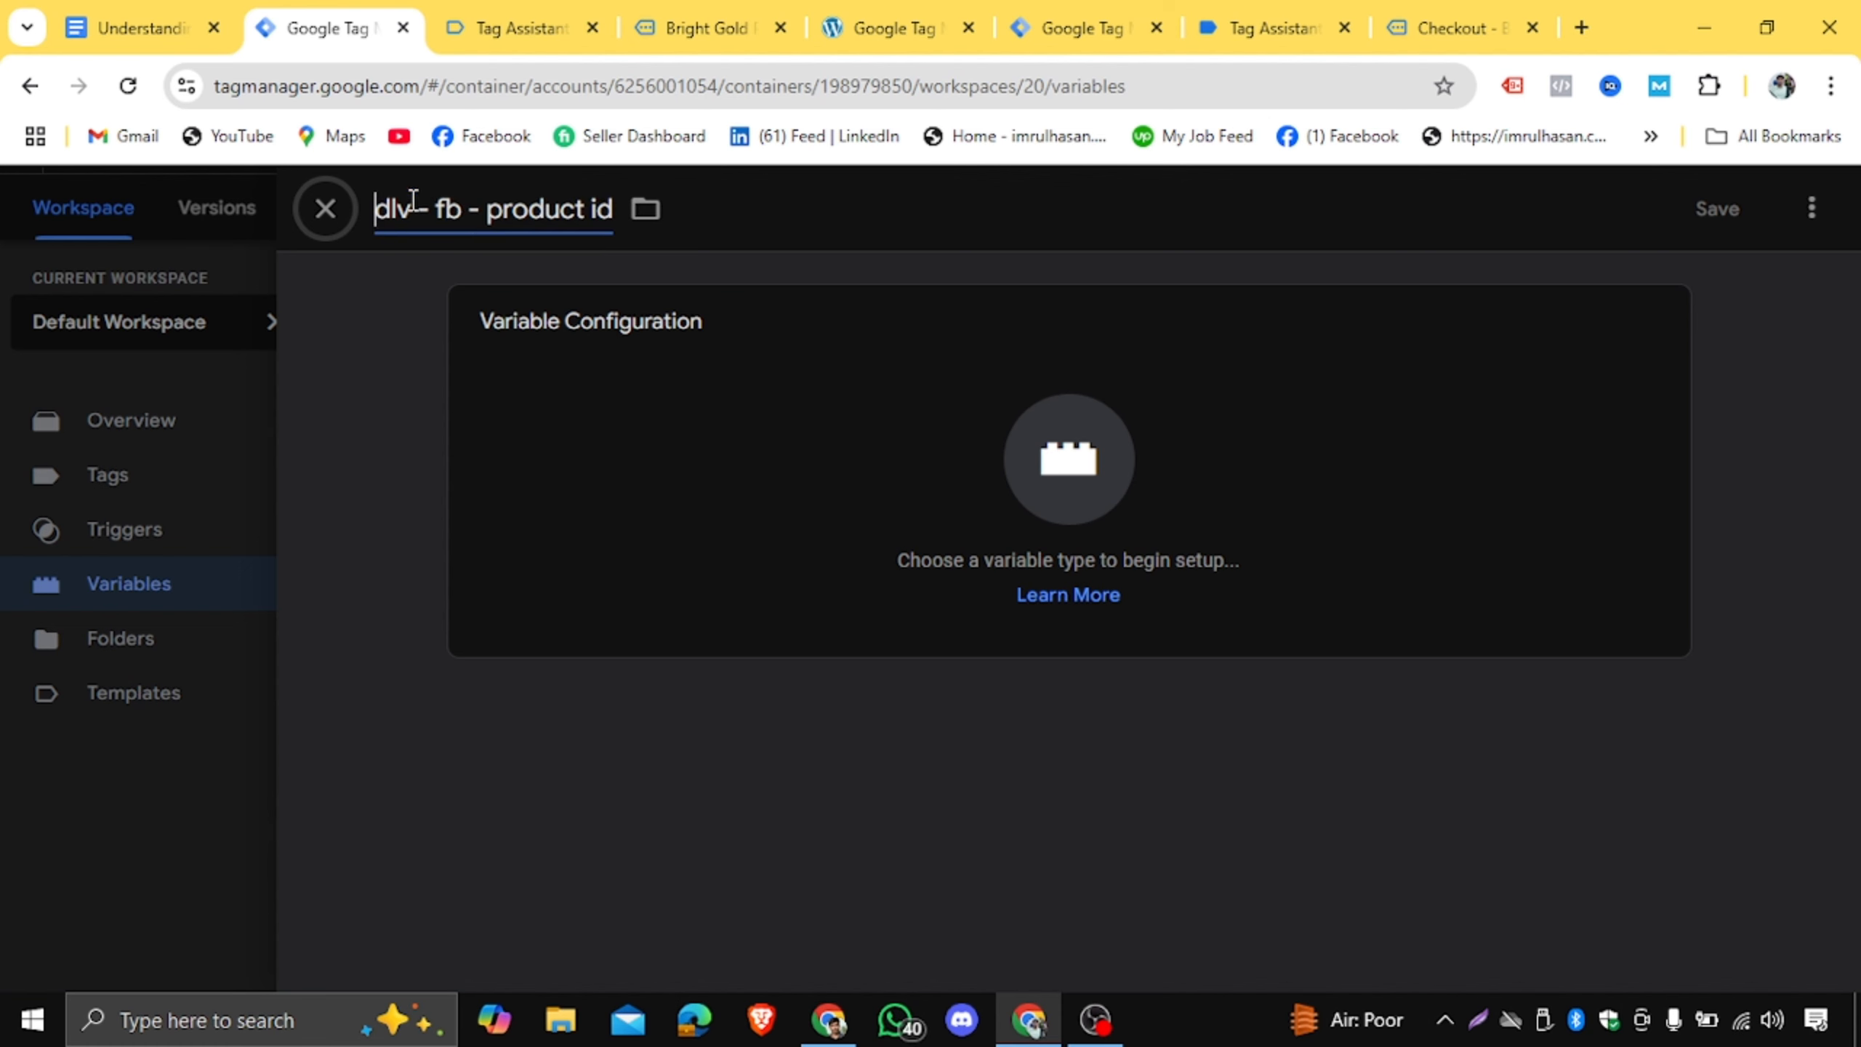
Examine the product id's data layer path ecommerce.items.0.item_id in the document, including its 0 index.
click(139, 27)
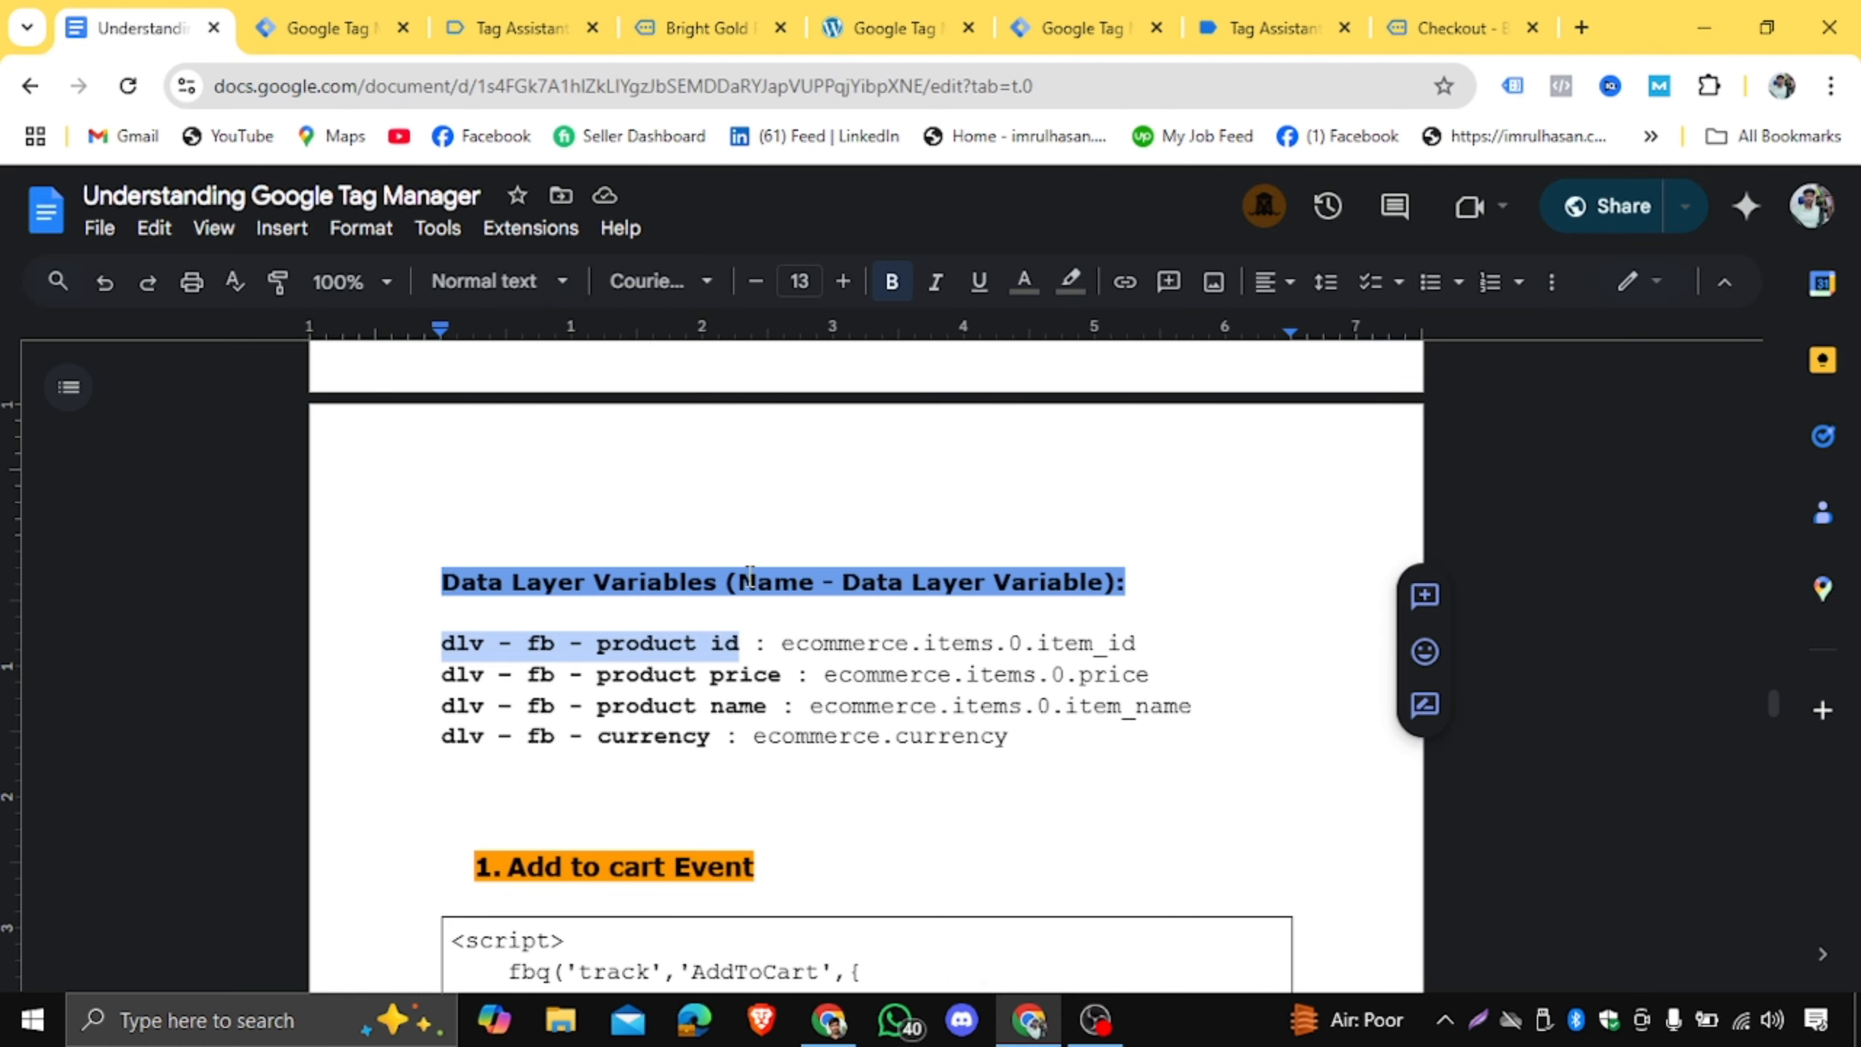
drag(787, 642, 1137, 643)
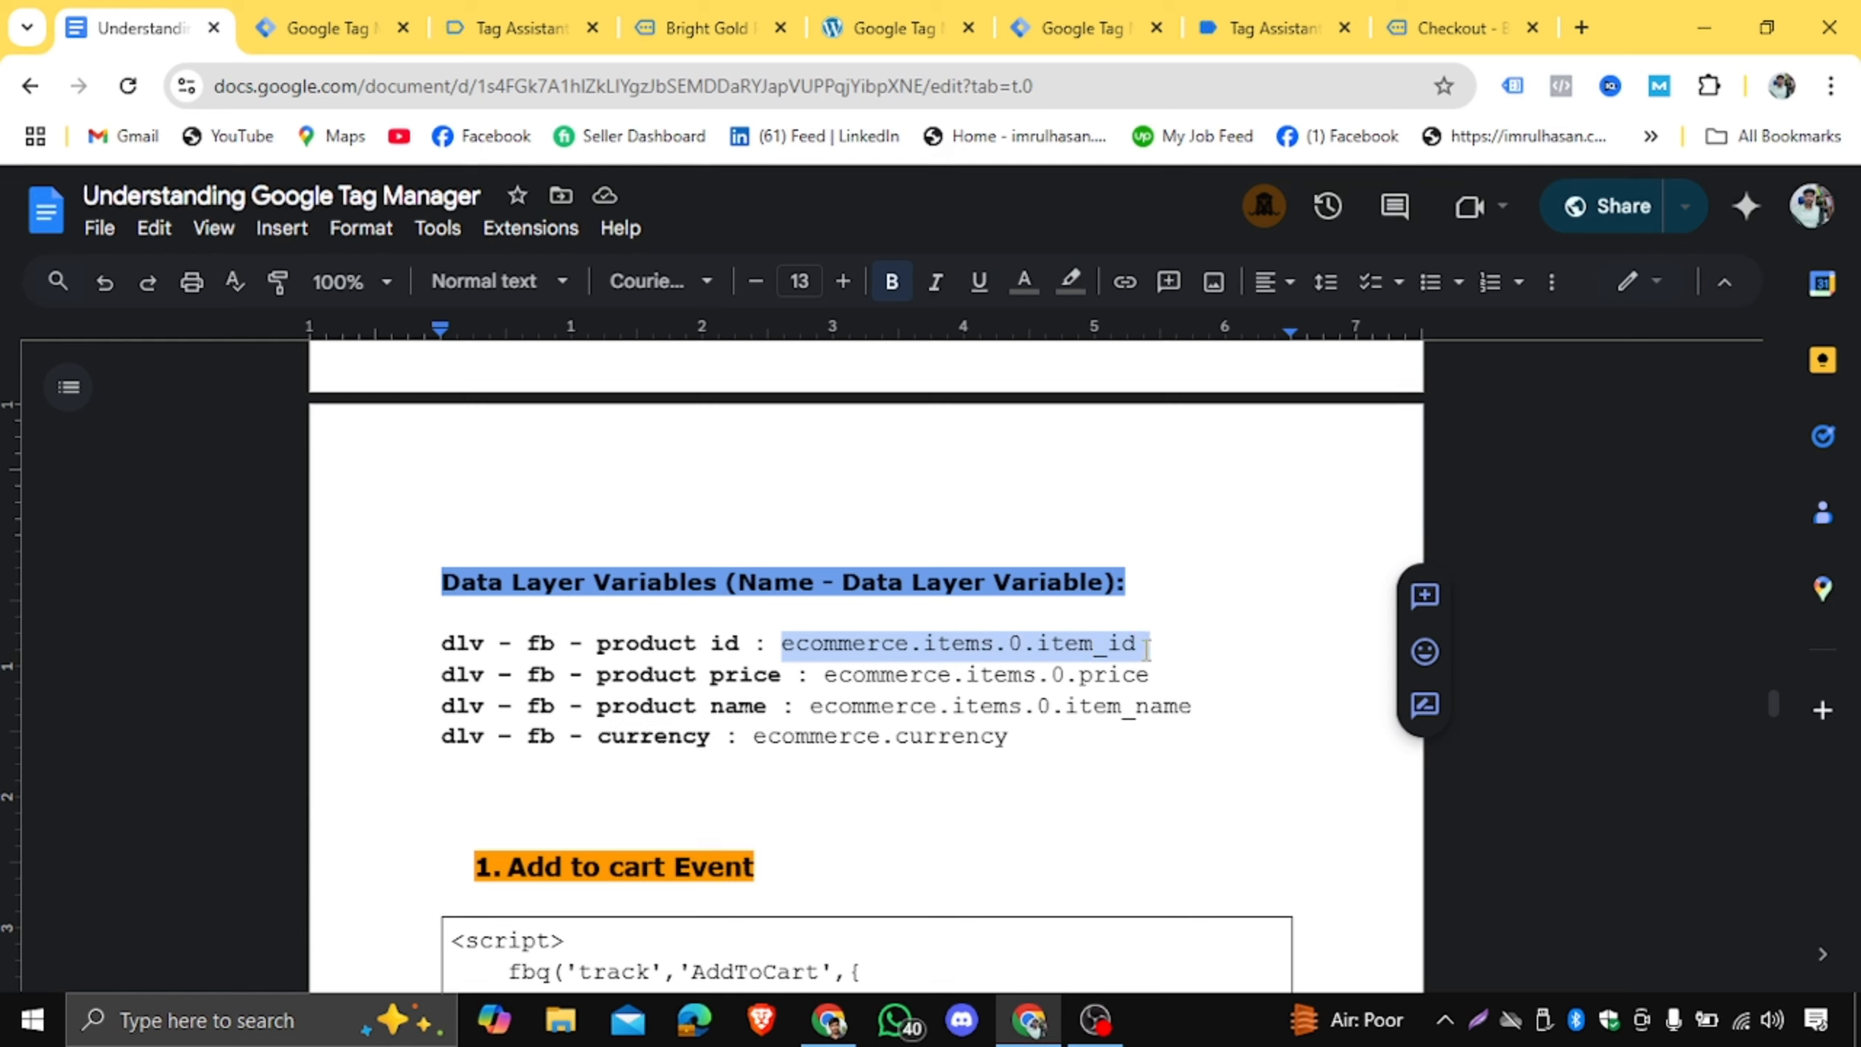
click(824, 655)
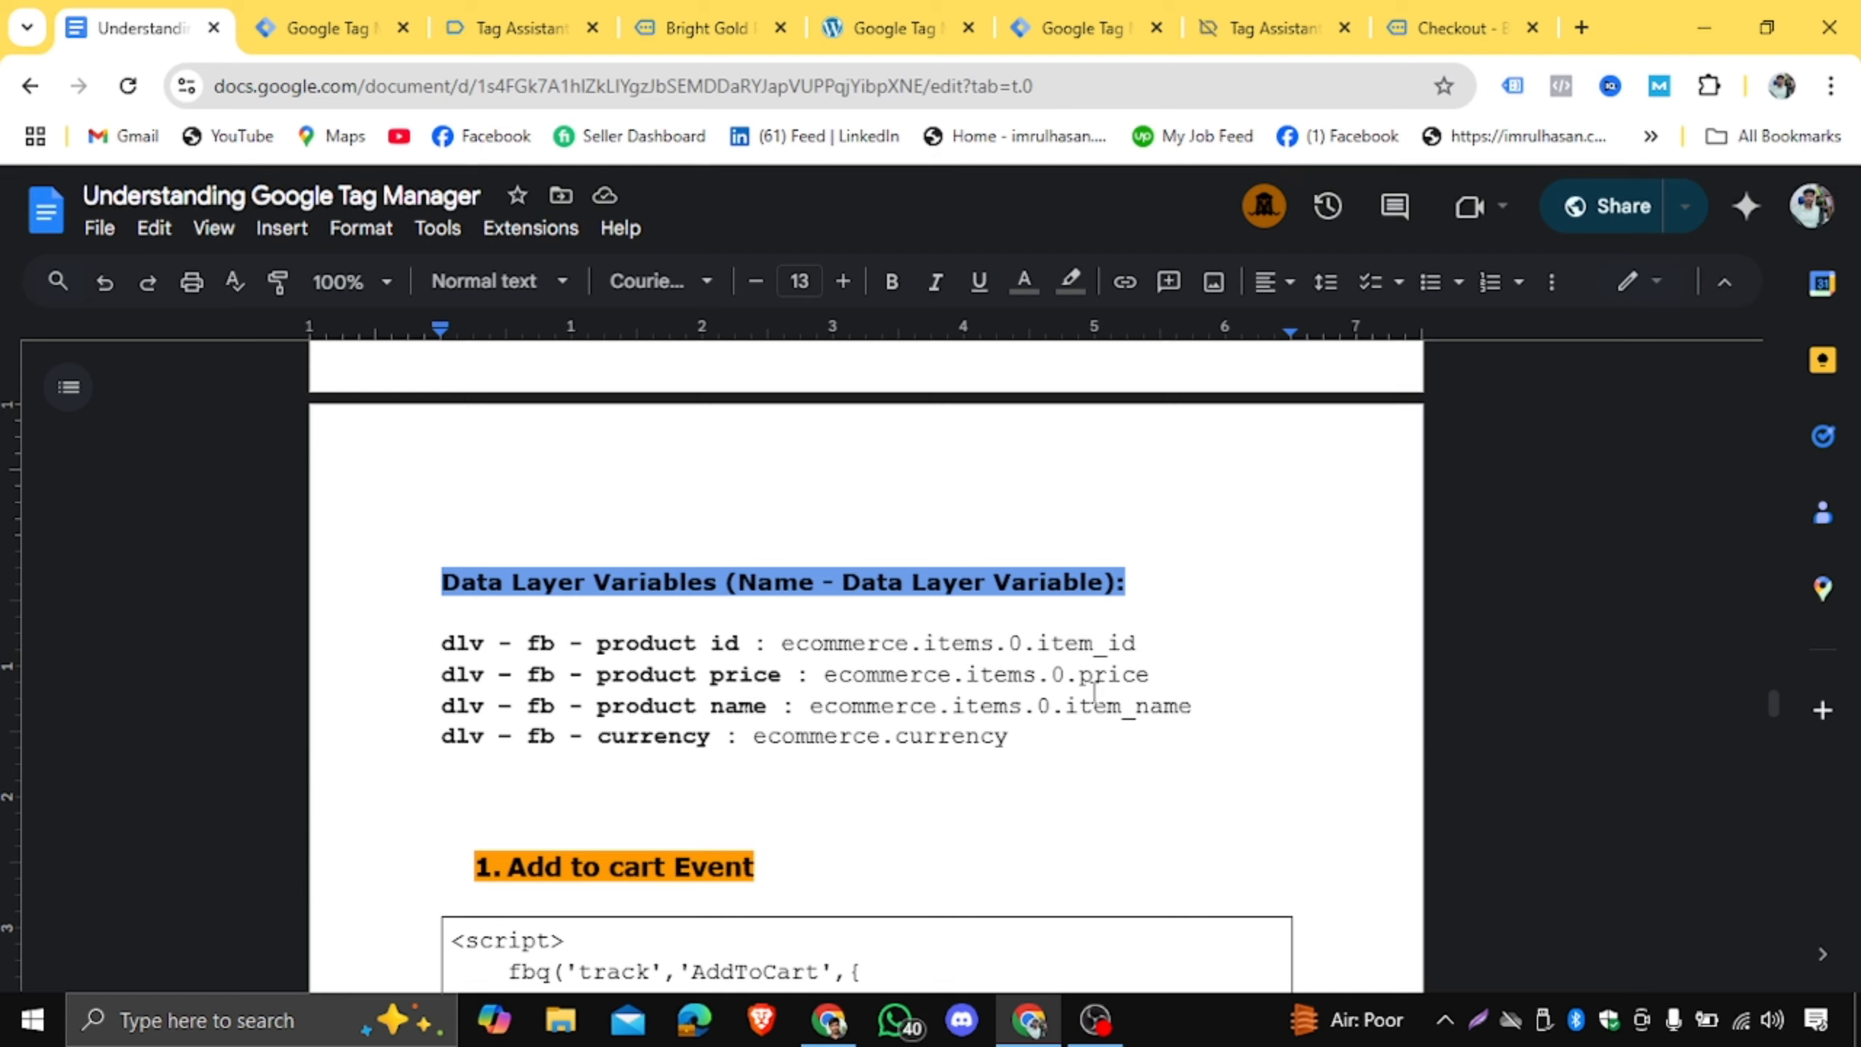
double_click(1019, 644)
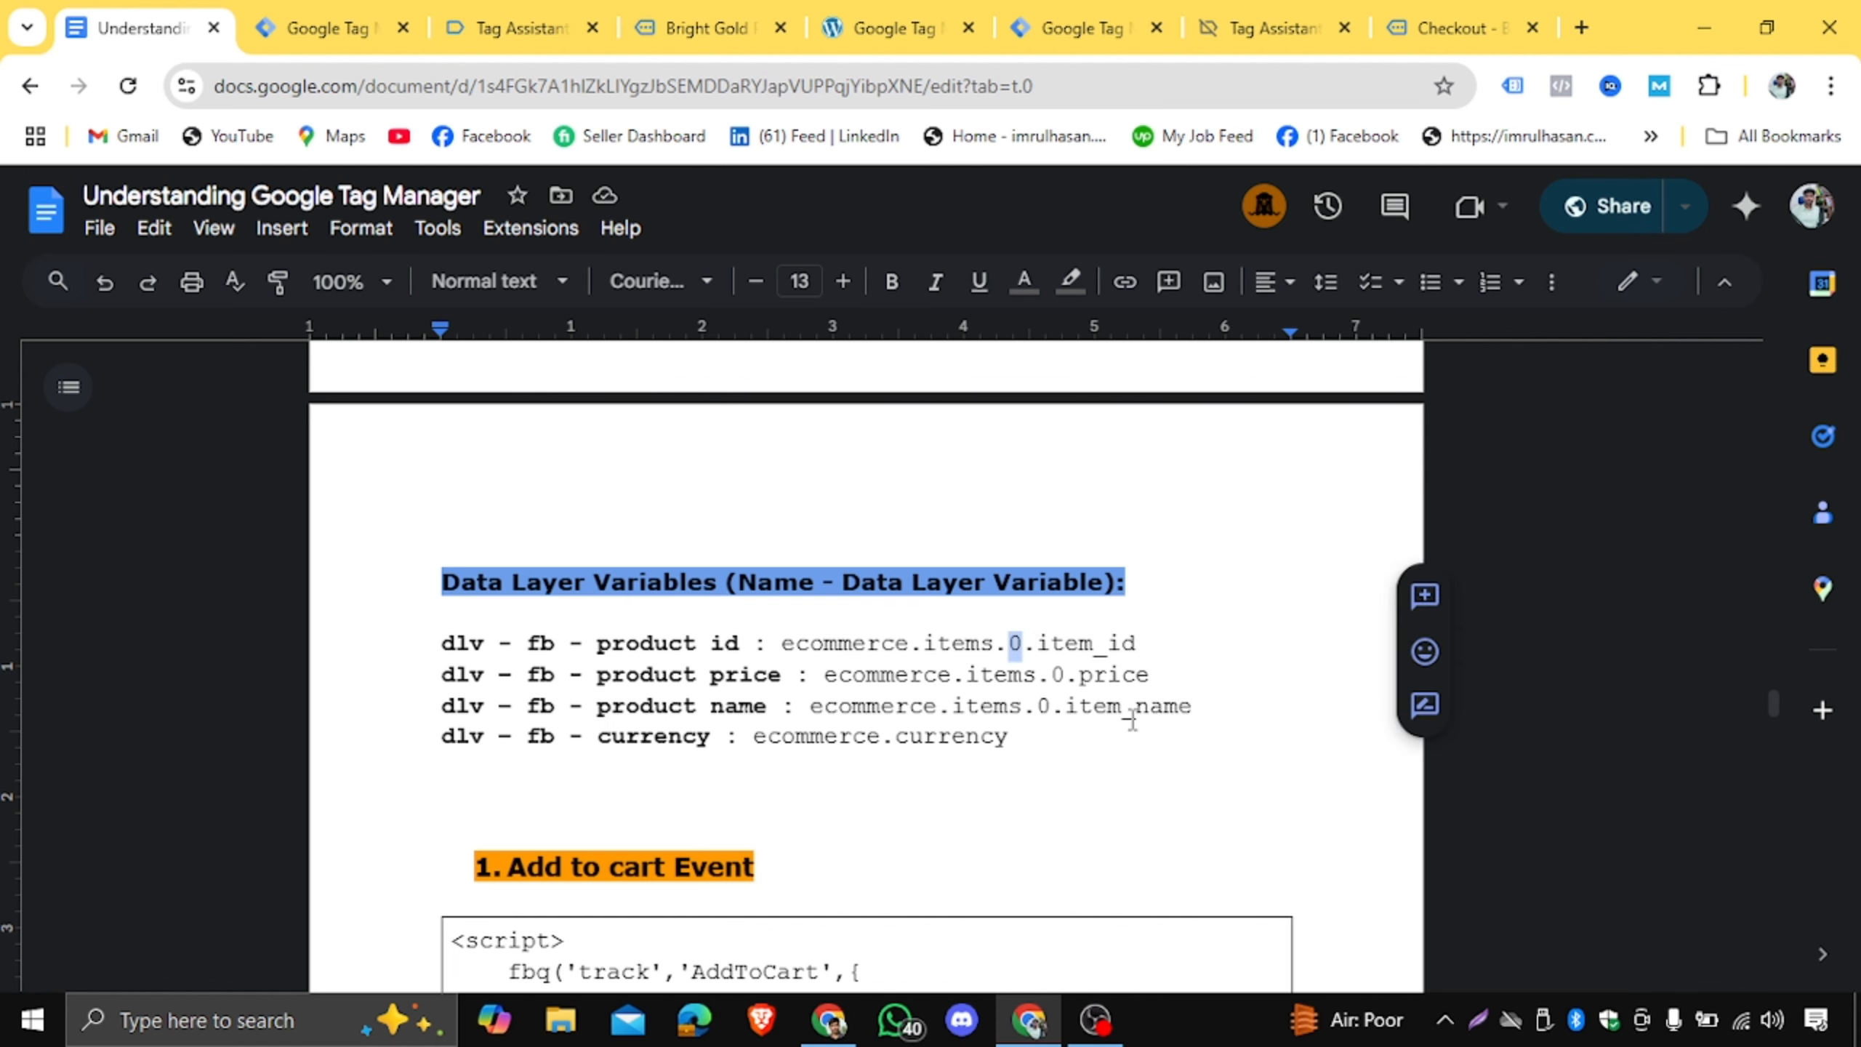
Examine the ecommerce object and its items array in the view_item event's data layer in the earlier Tag Assistant session.
click(1103, 30)
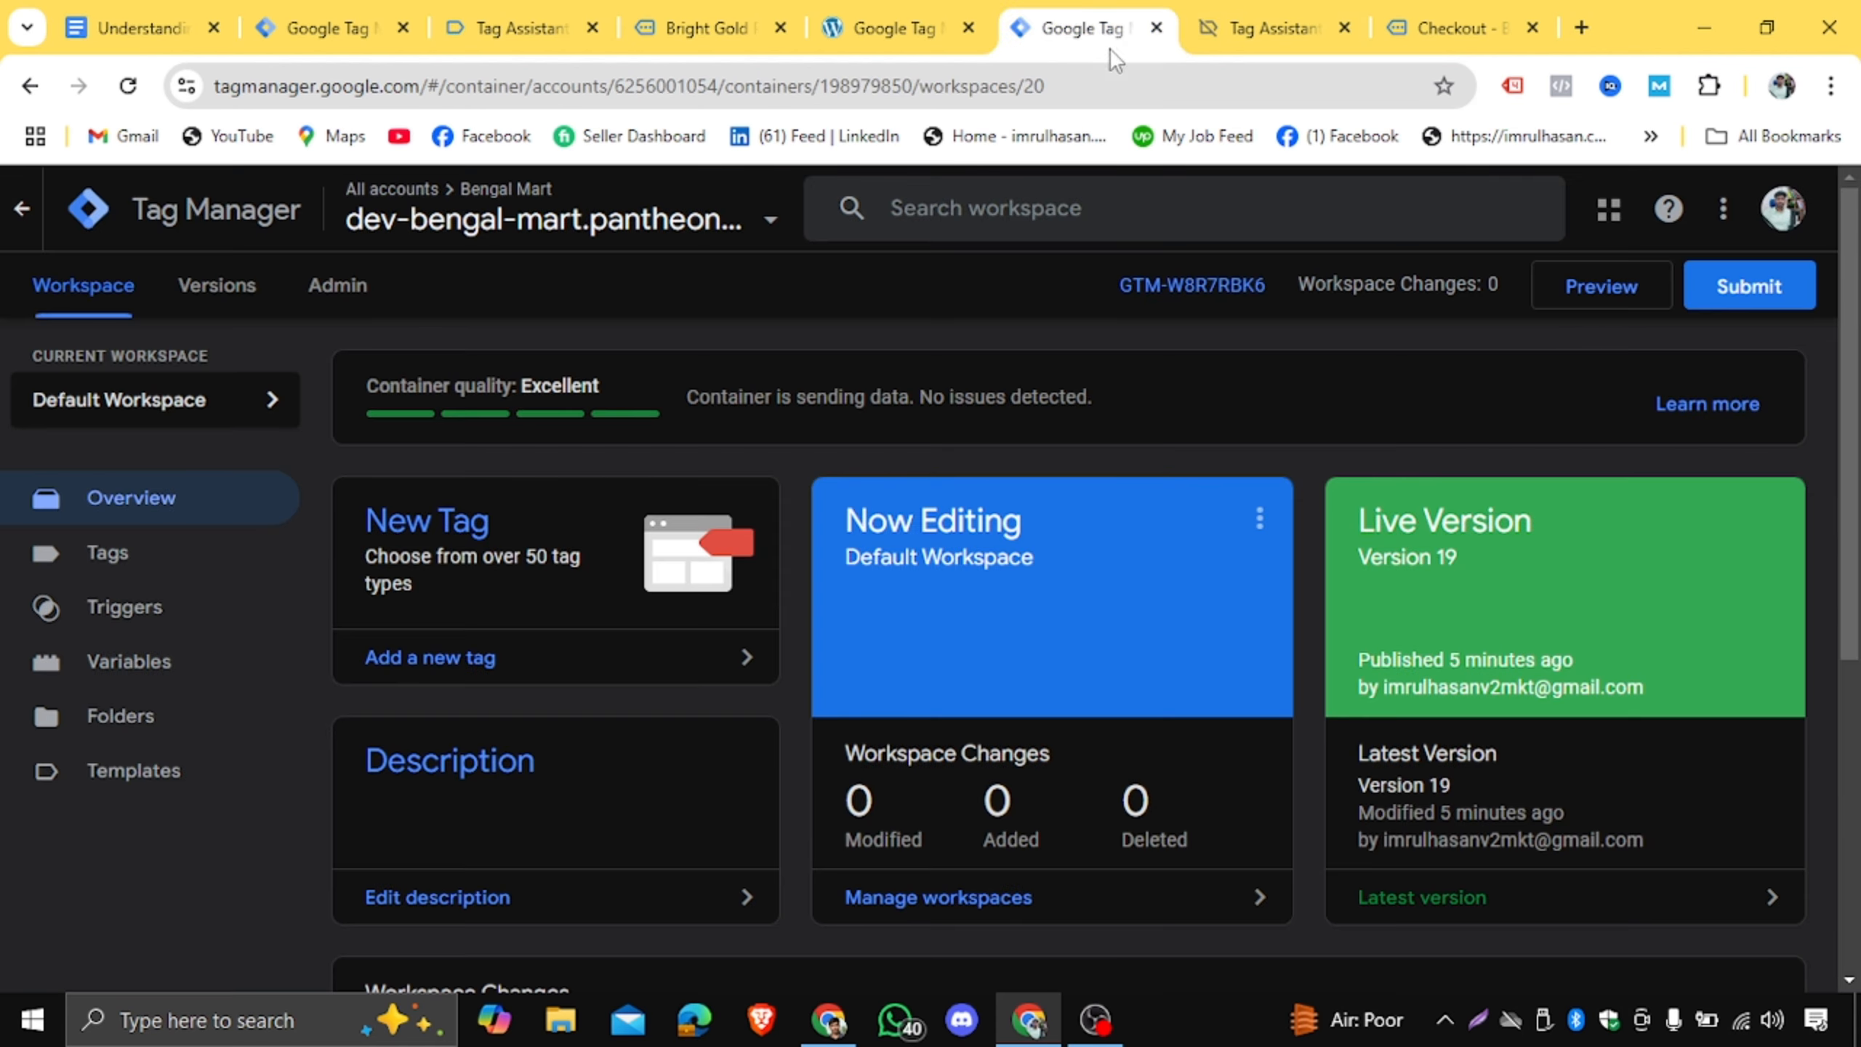
click(1246, 28)
scroll(753, 782, down, 6)
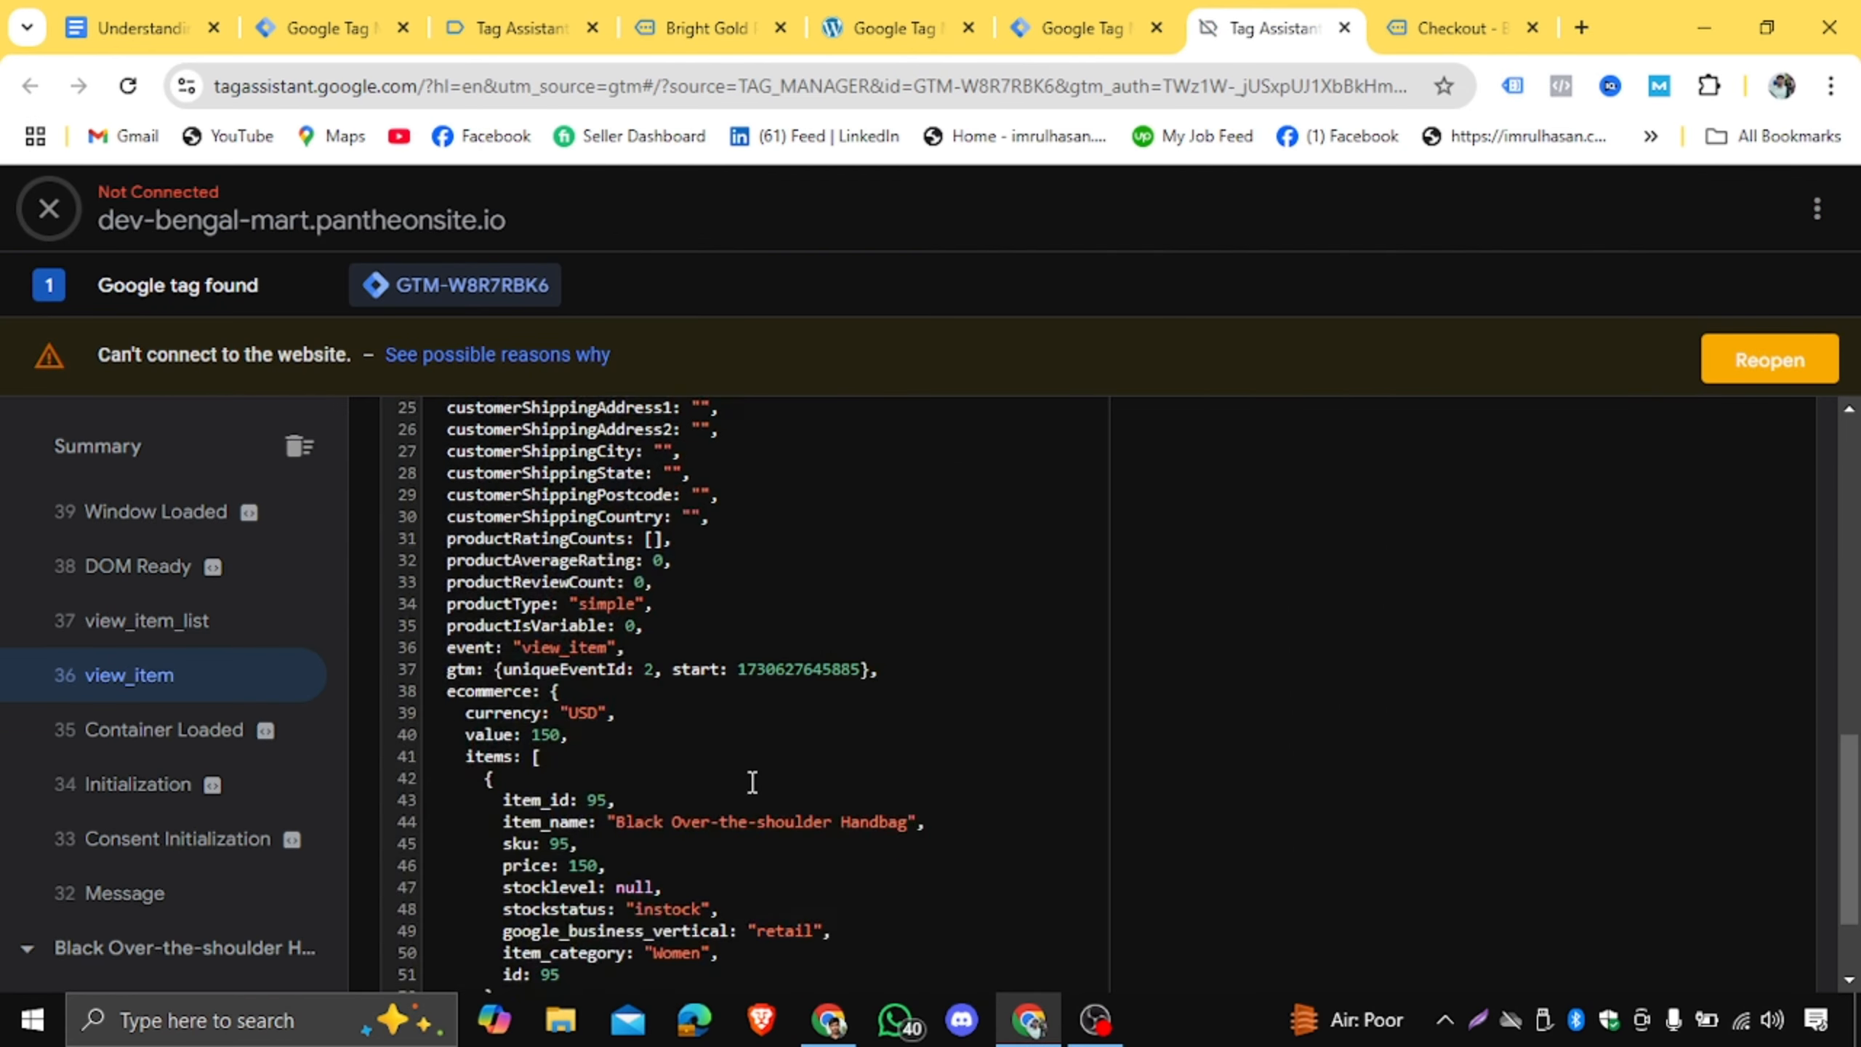
scroll(752, 782, down, 2)
scroll(752, 782, up, 3)
scroll(752, 782, down, 3)
drag(457, 615, 659, 837)
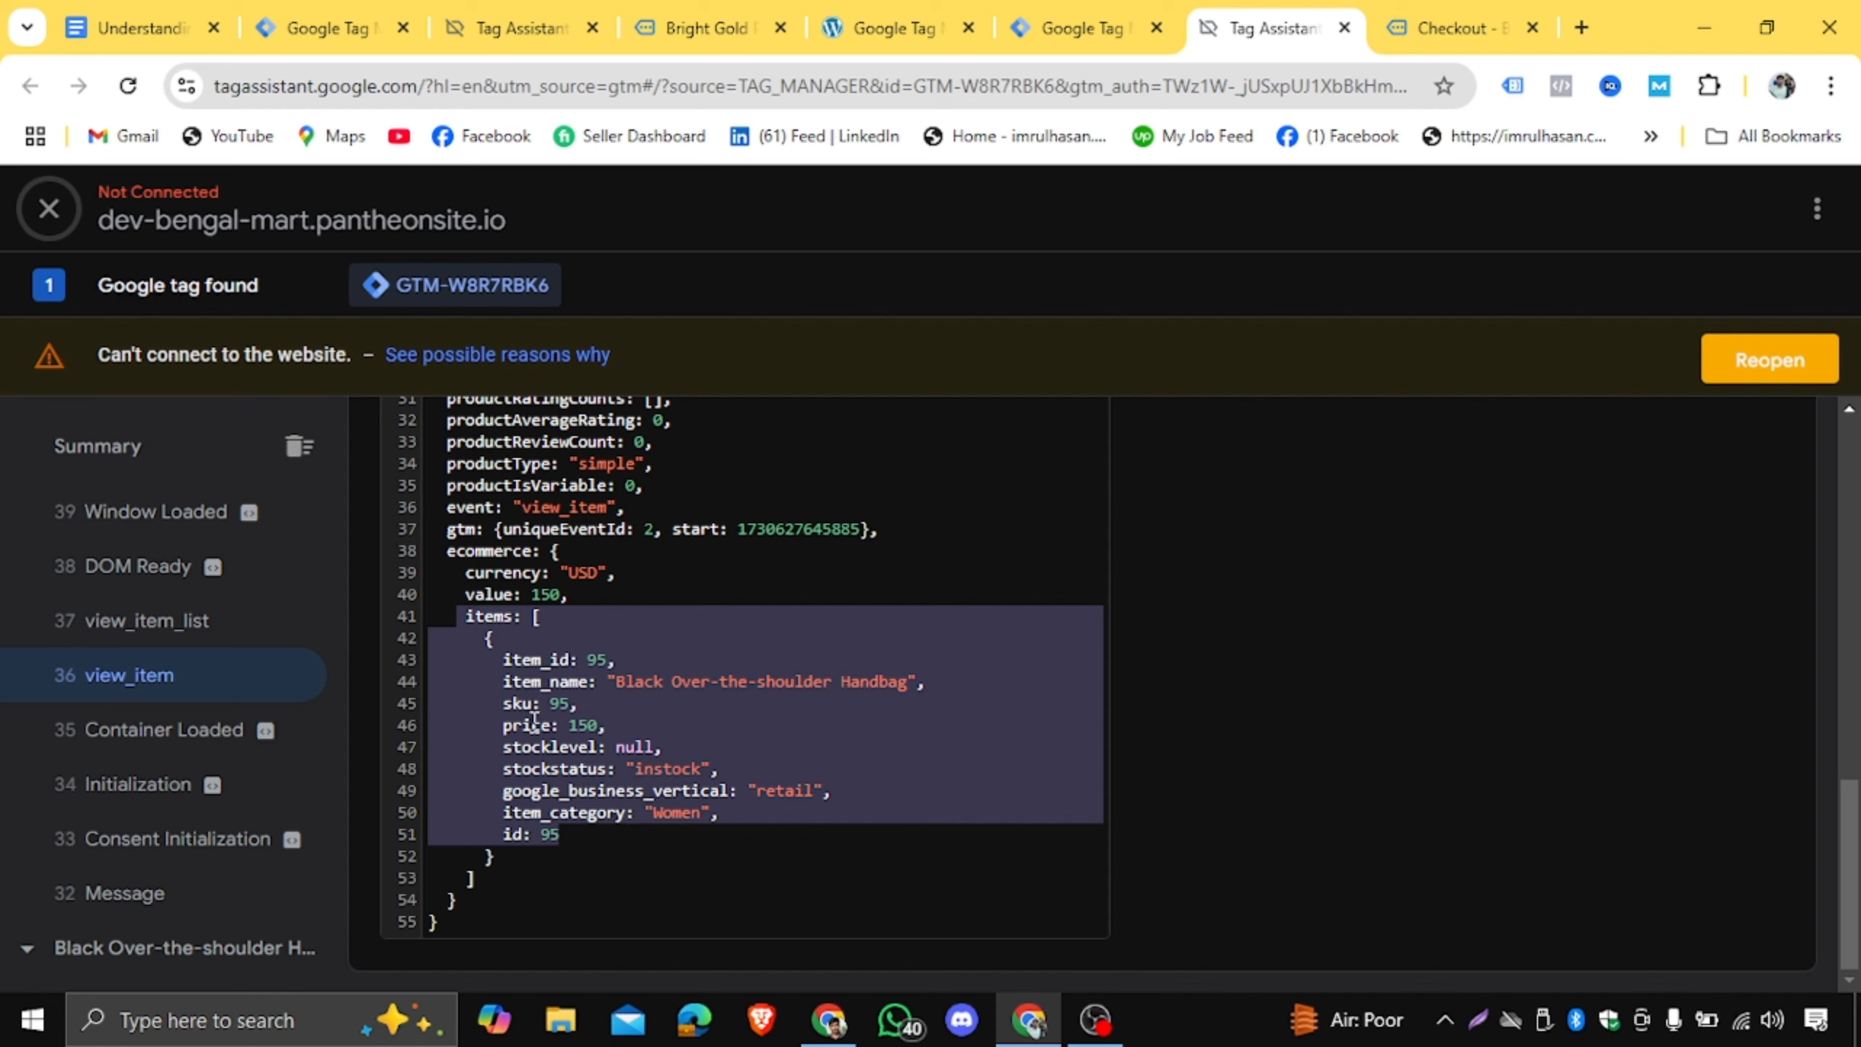
click(488, 665)
drag(460, 593, 630, 842)
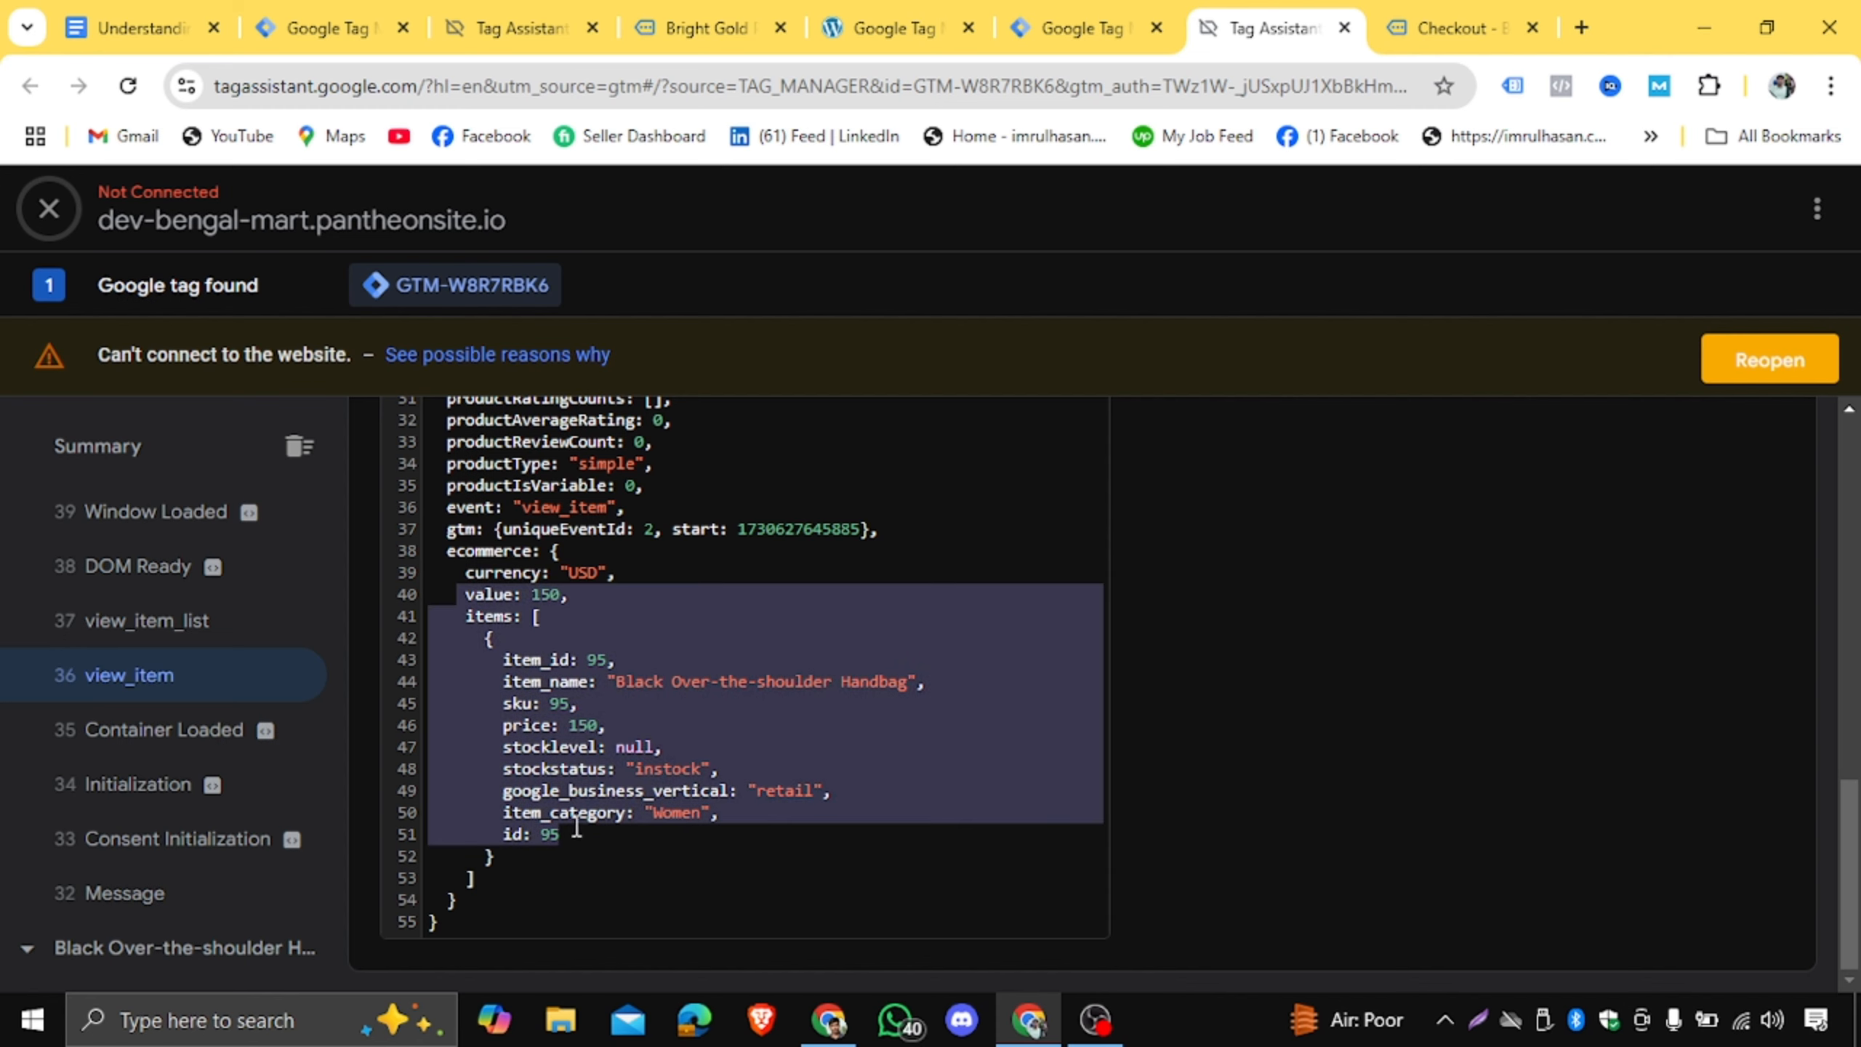
scroll(271, 748, up, 8)
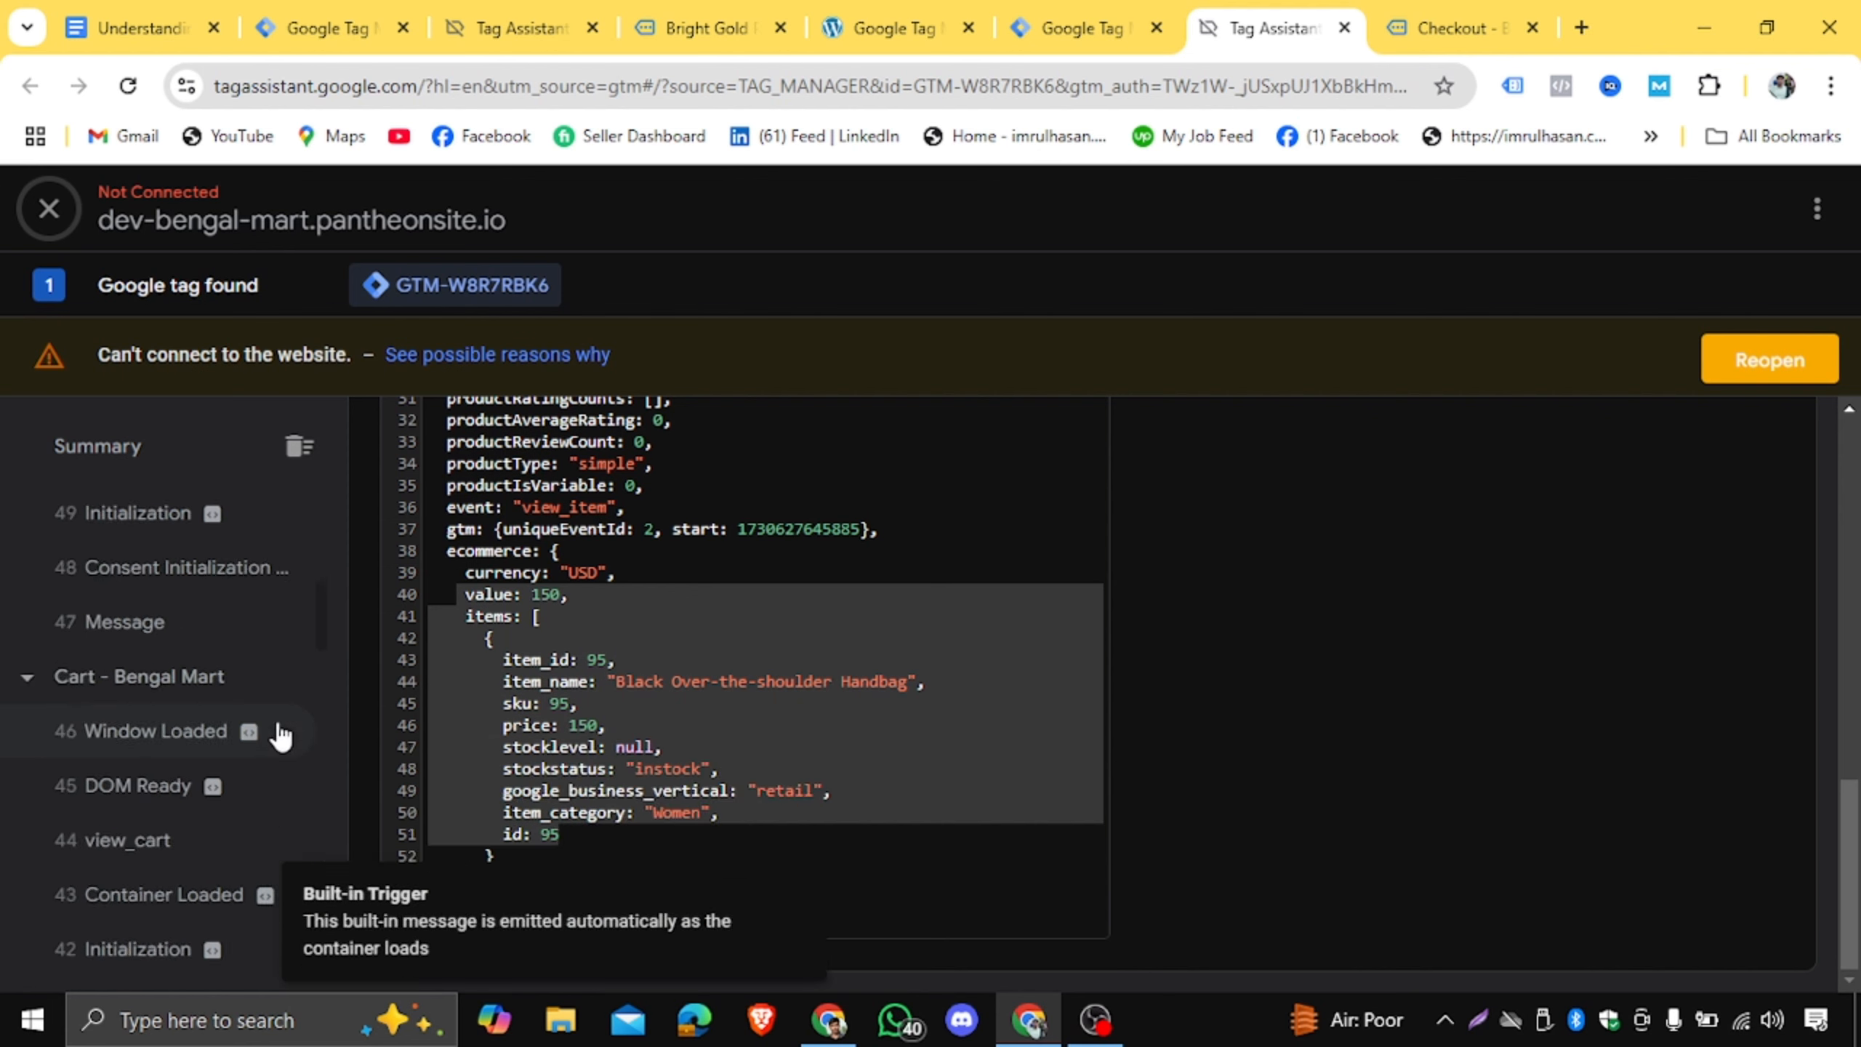
click(528, 689)
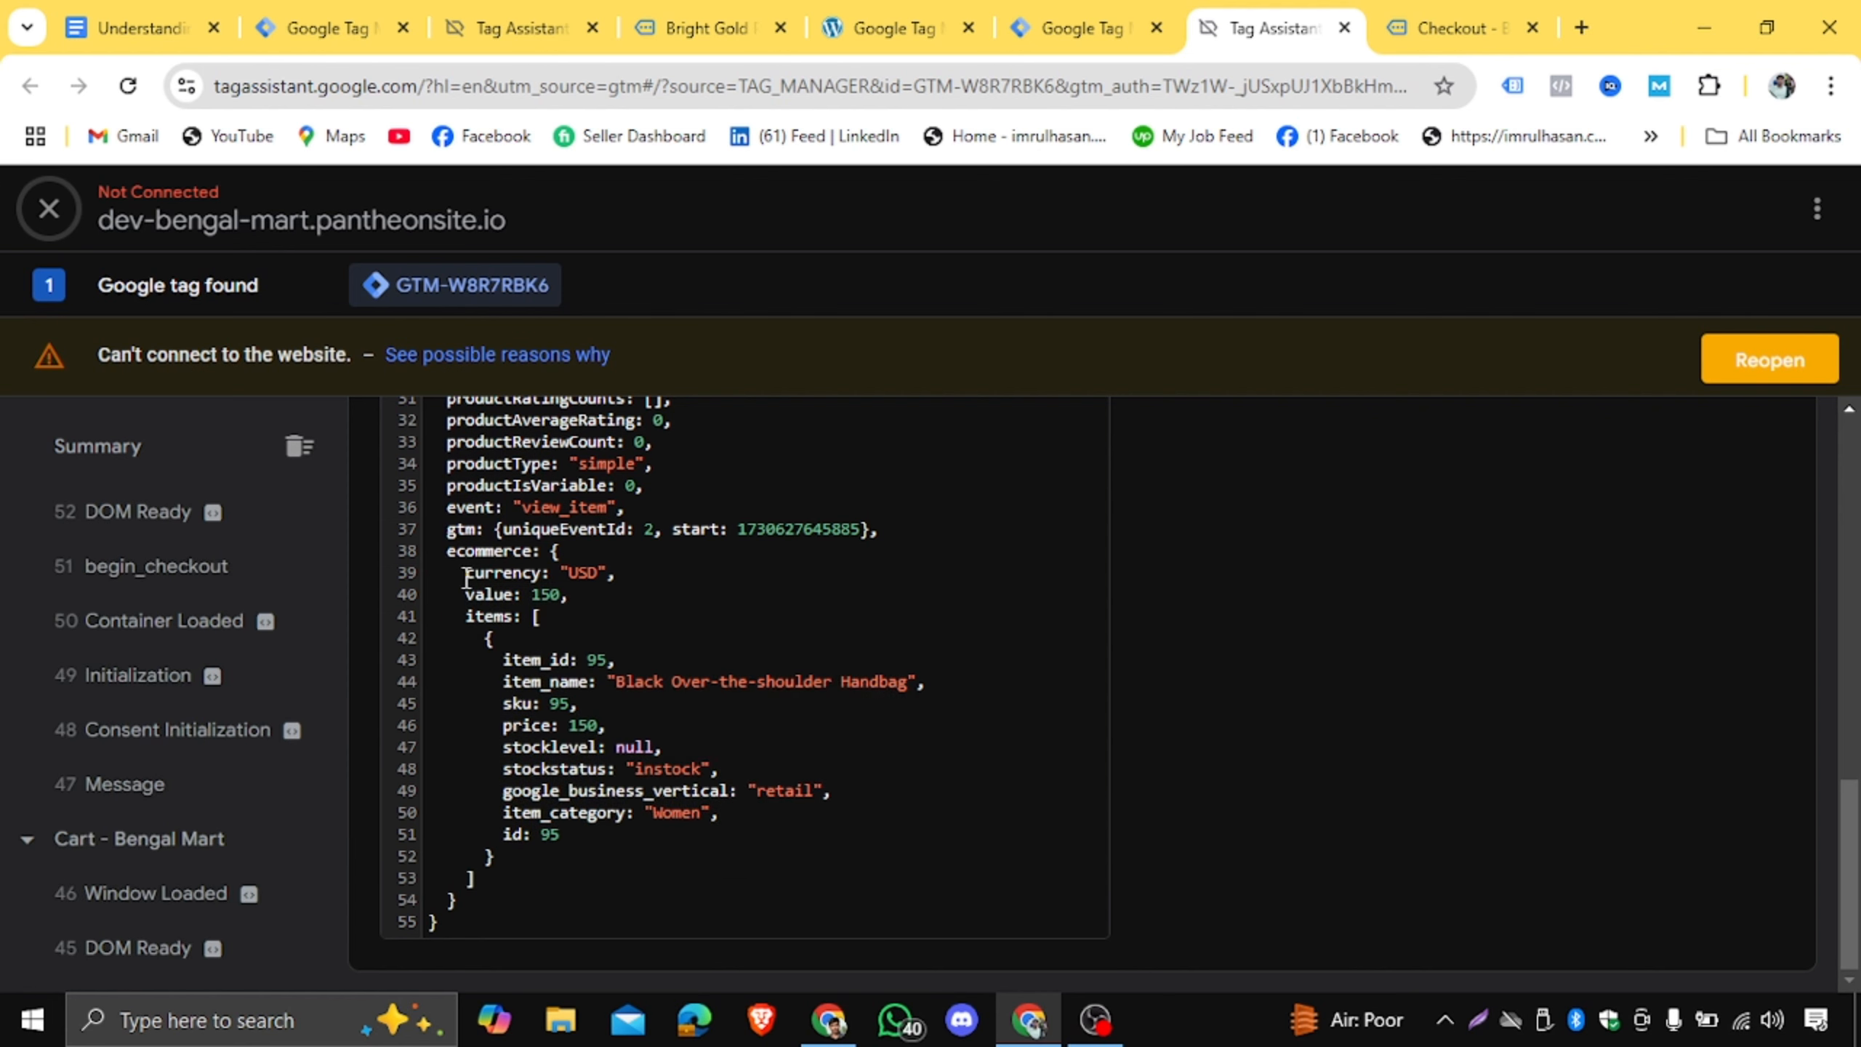
Examine the currency, value and items array inside the ecommerce object of the view_item event's data layer.
drag(468, 575, 627, 858)
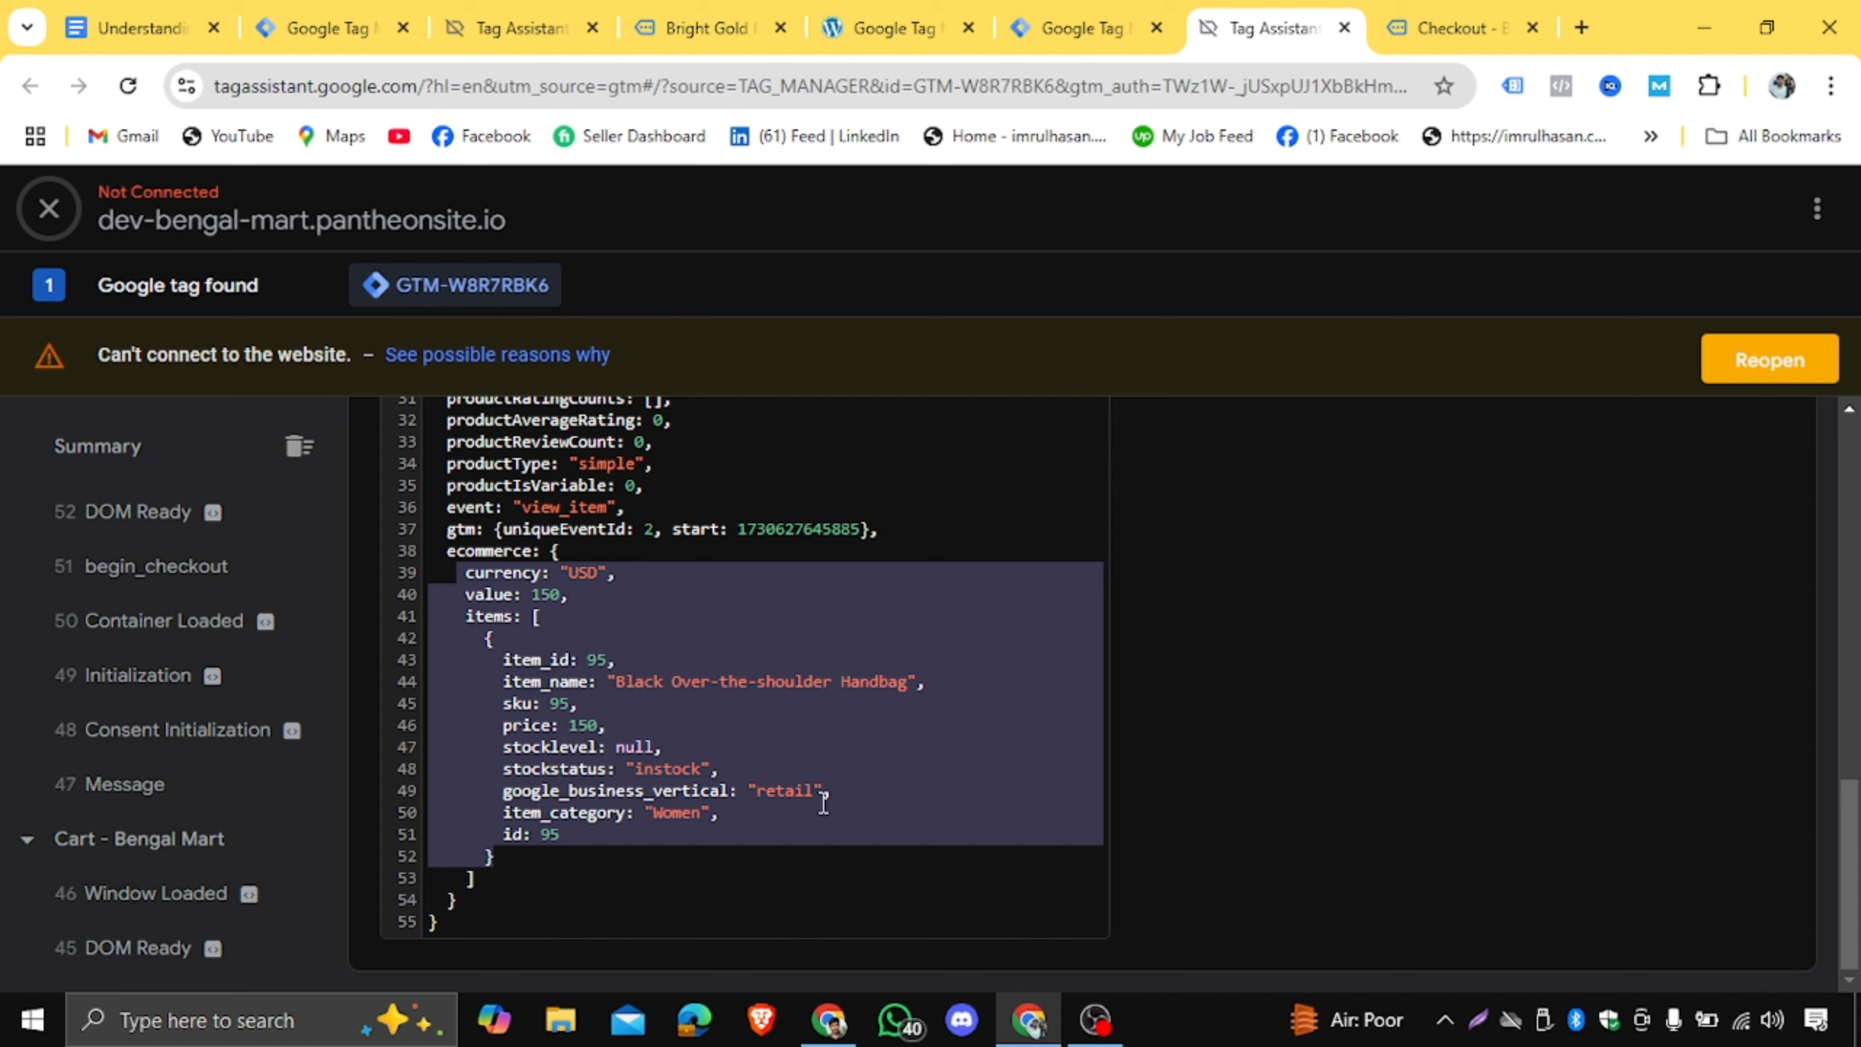
click(709, 756)
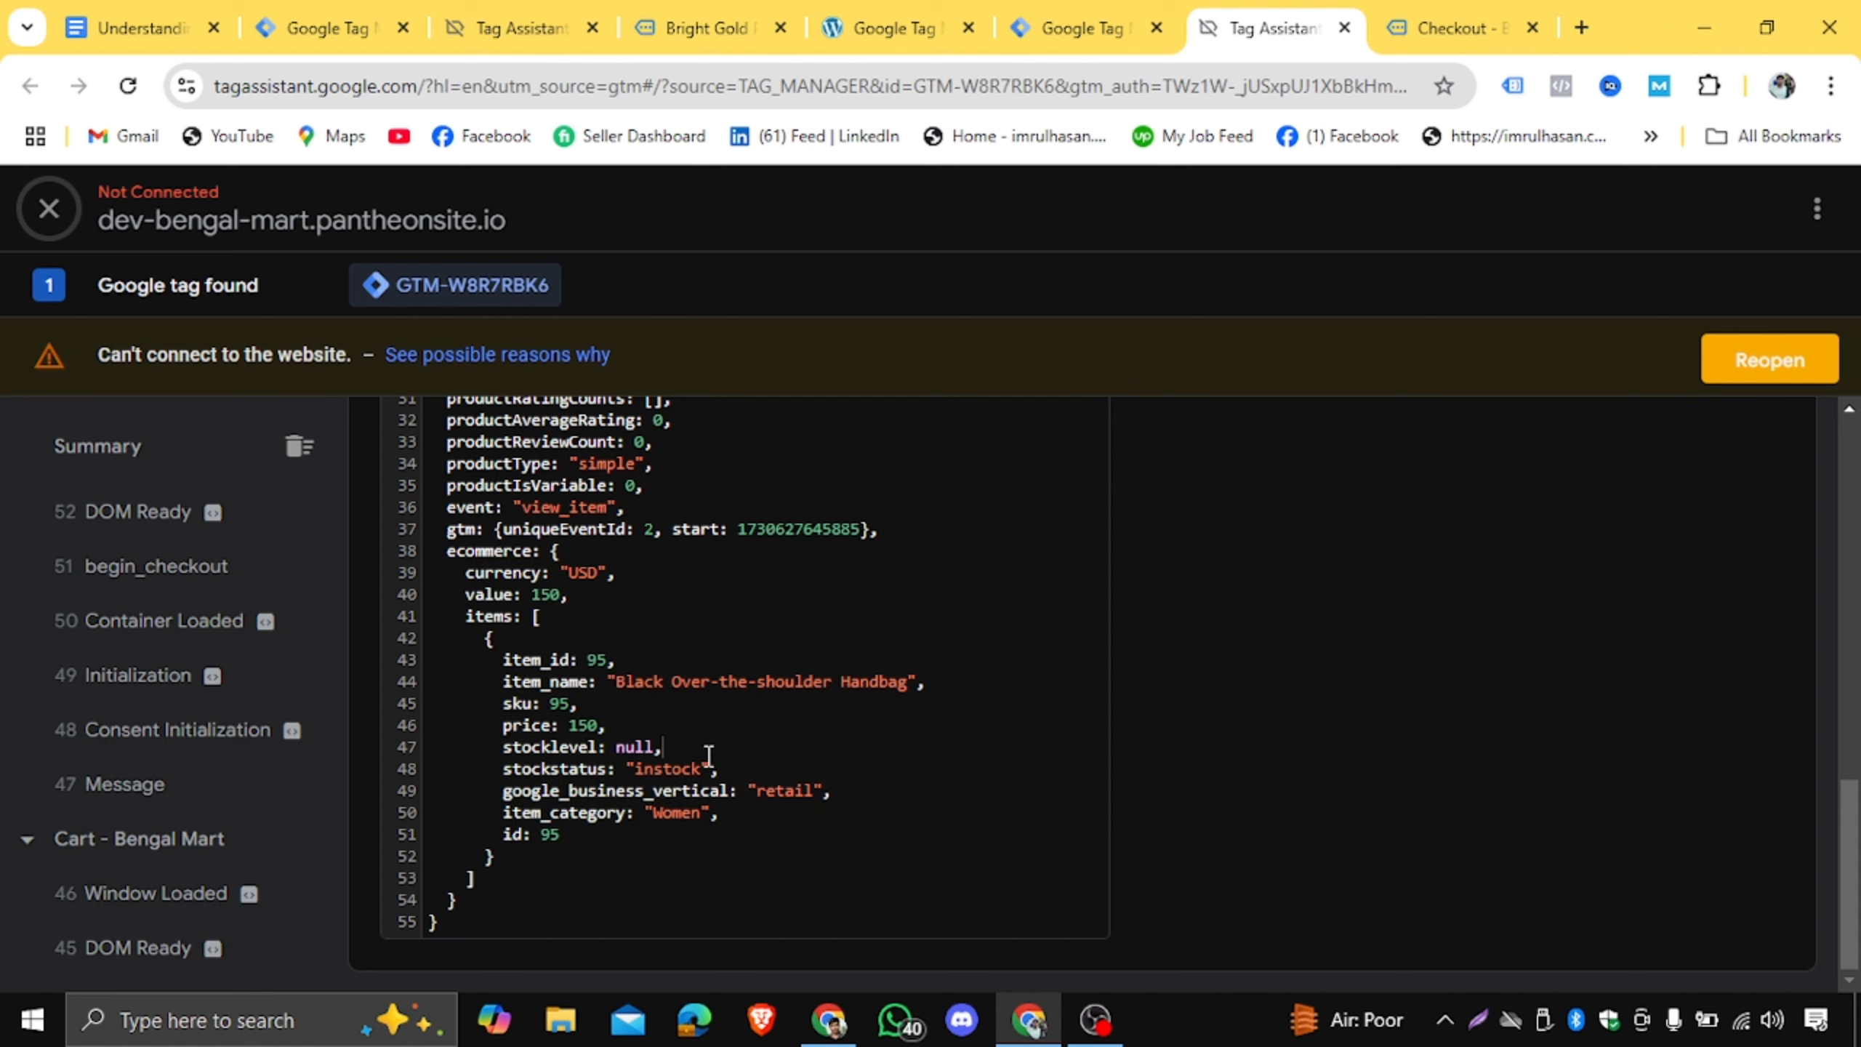
drag(467, 573, 618, 831)
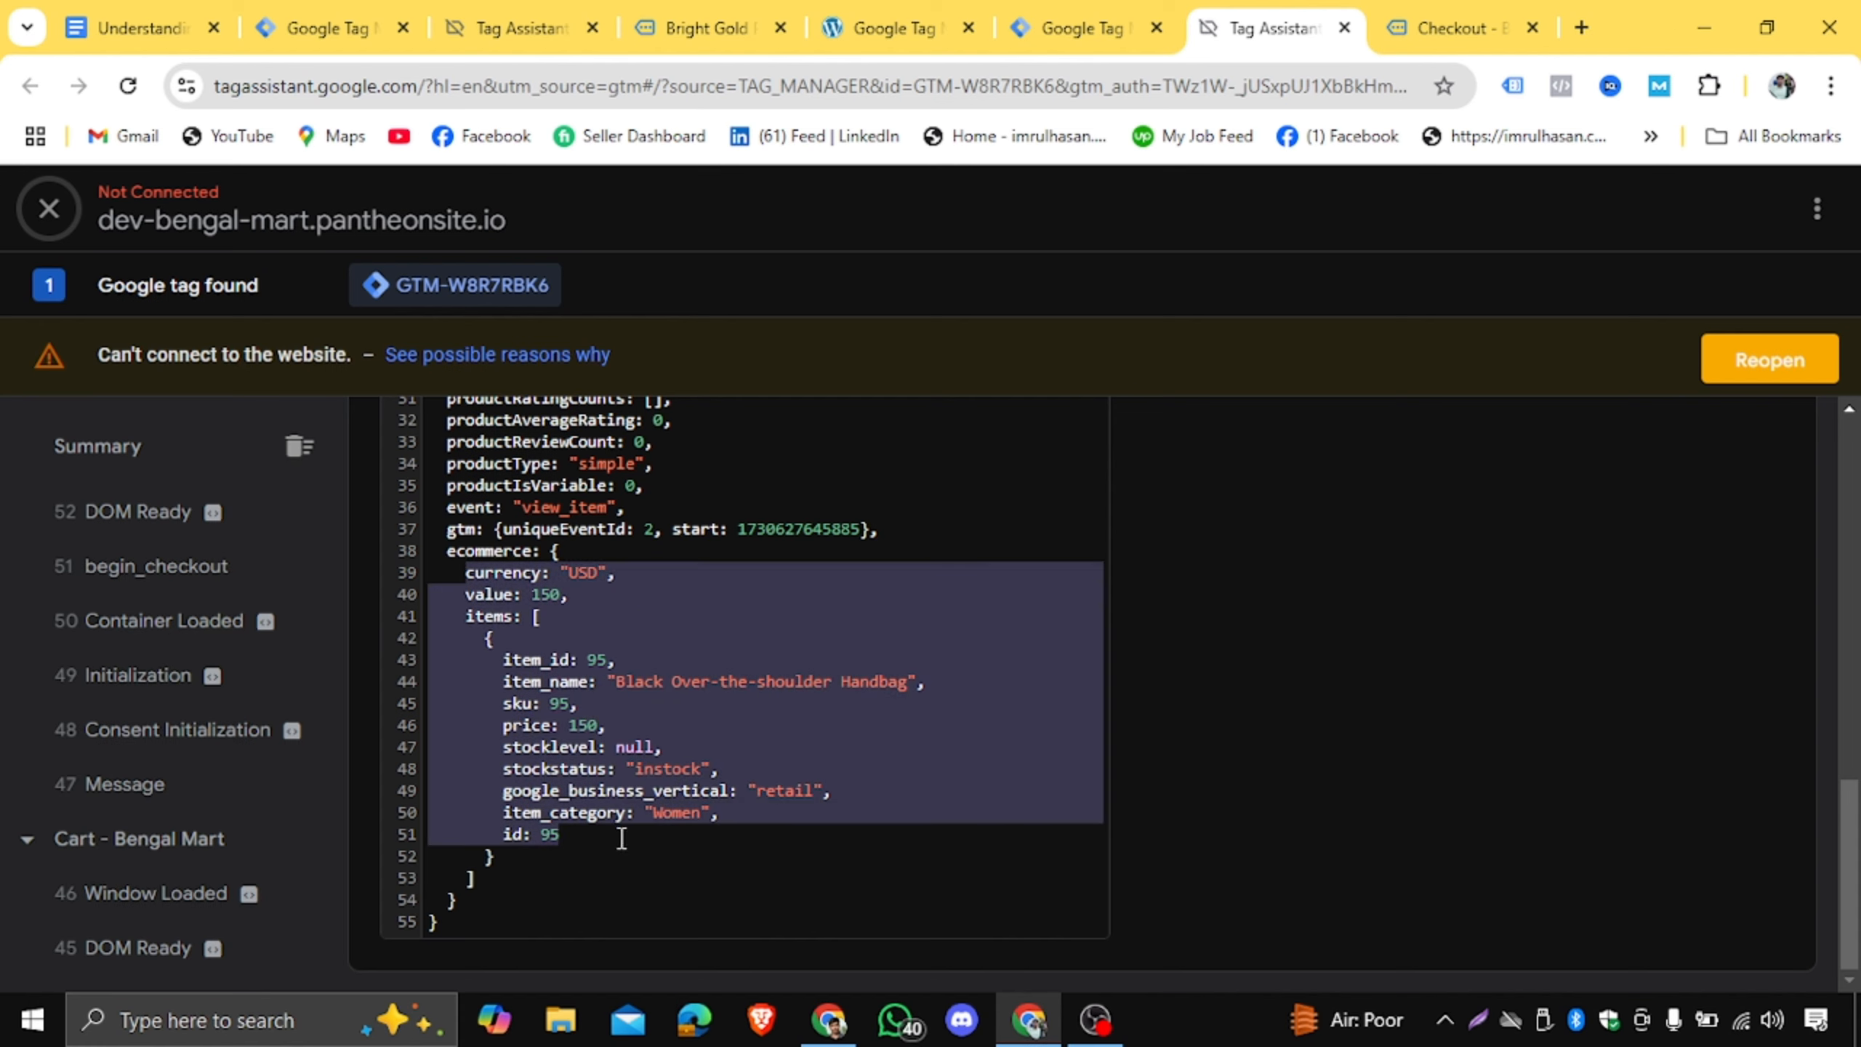
drag(458, 573, 610, 842)
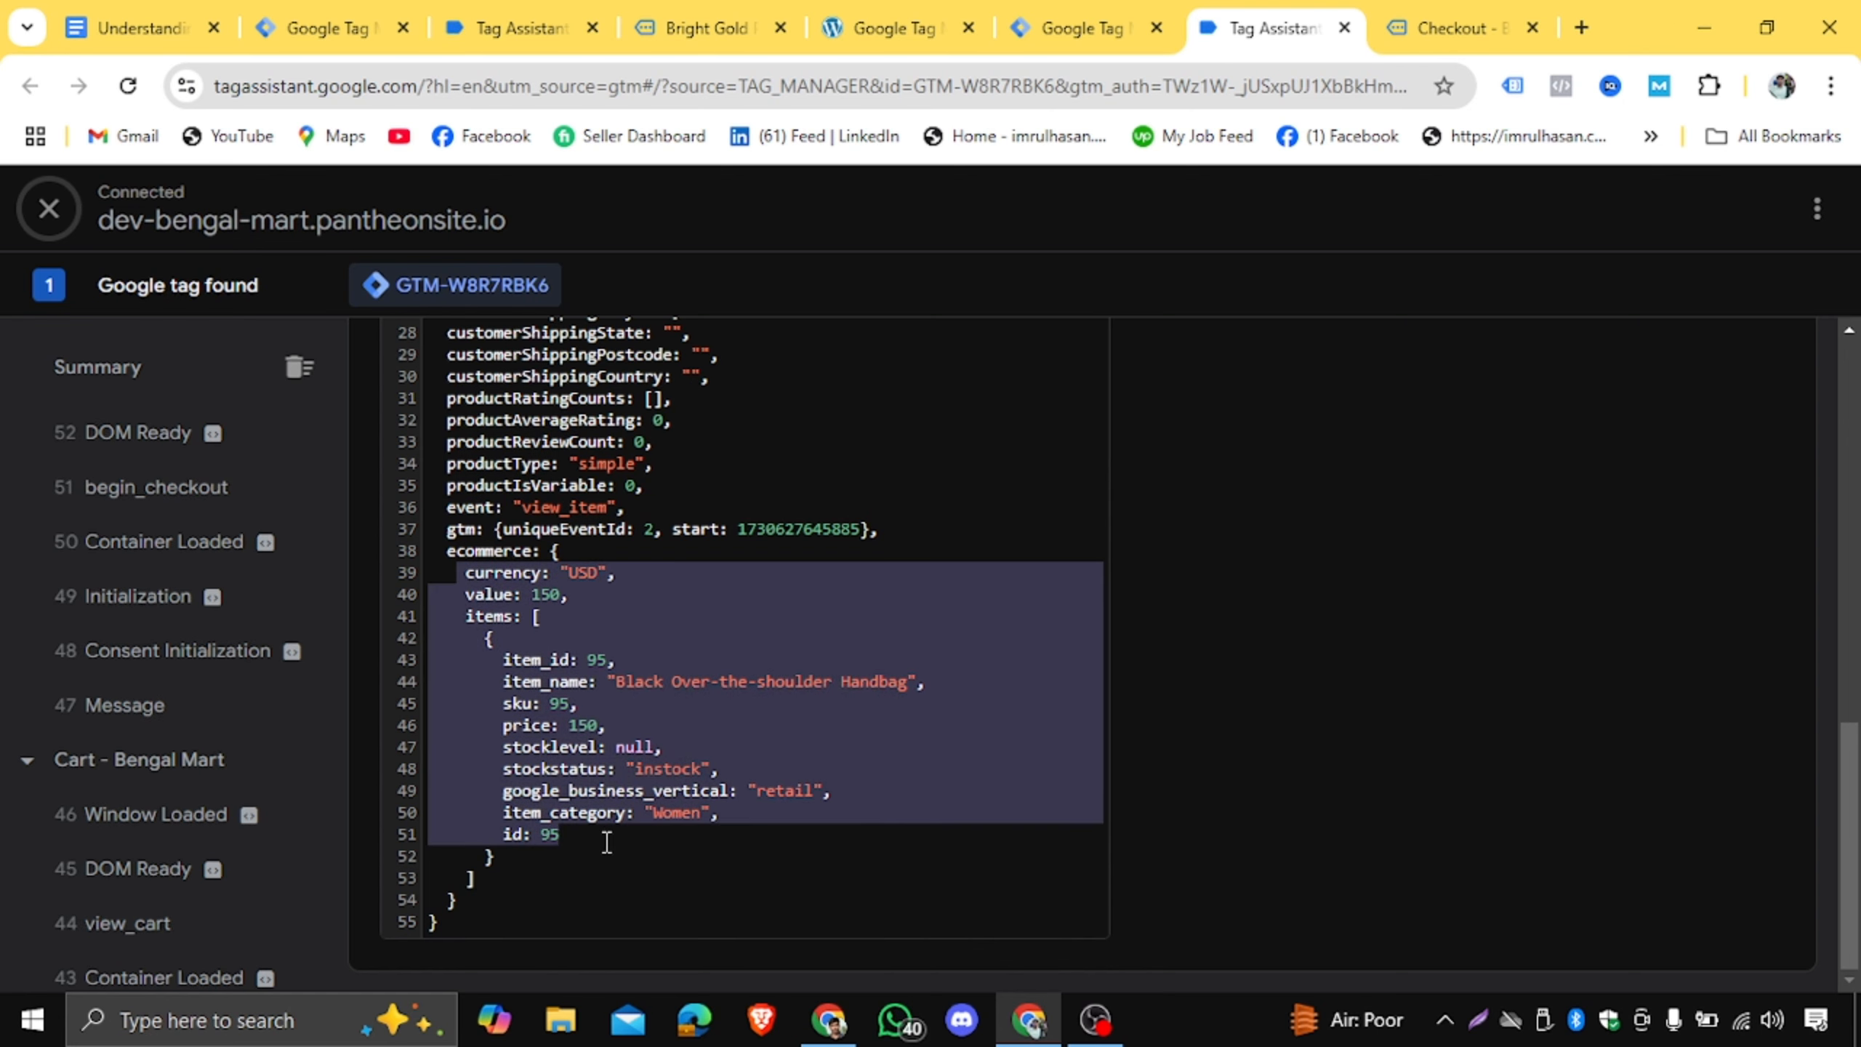
click(464, 695)
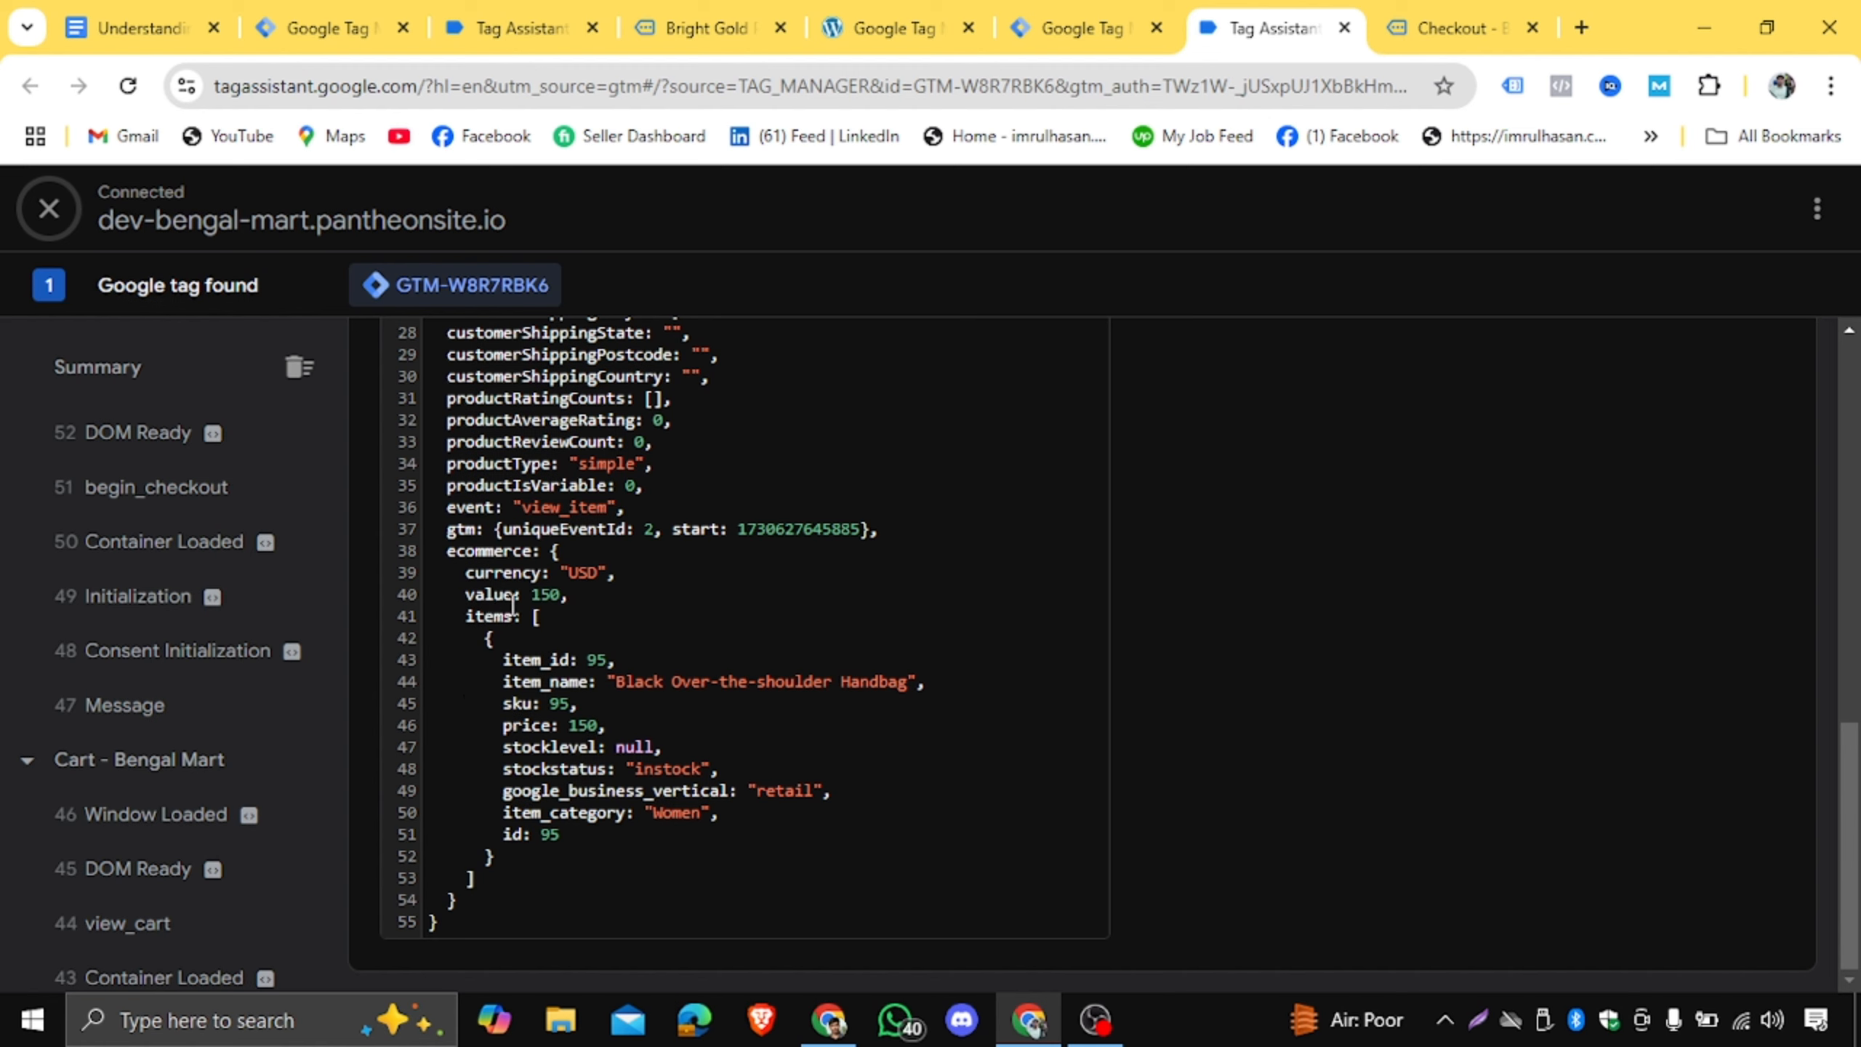
drag(497, 660, 716, 816)
drag(449, 616, 533, 622)
click(533, 622)
Search Google in a new browser tab for "javascript array".
click(1579, 27)
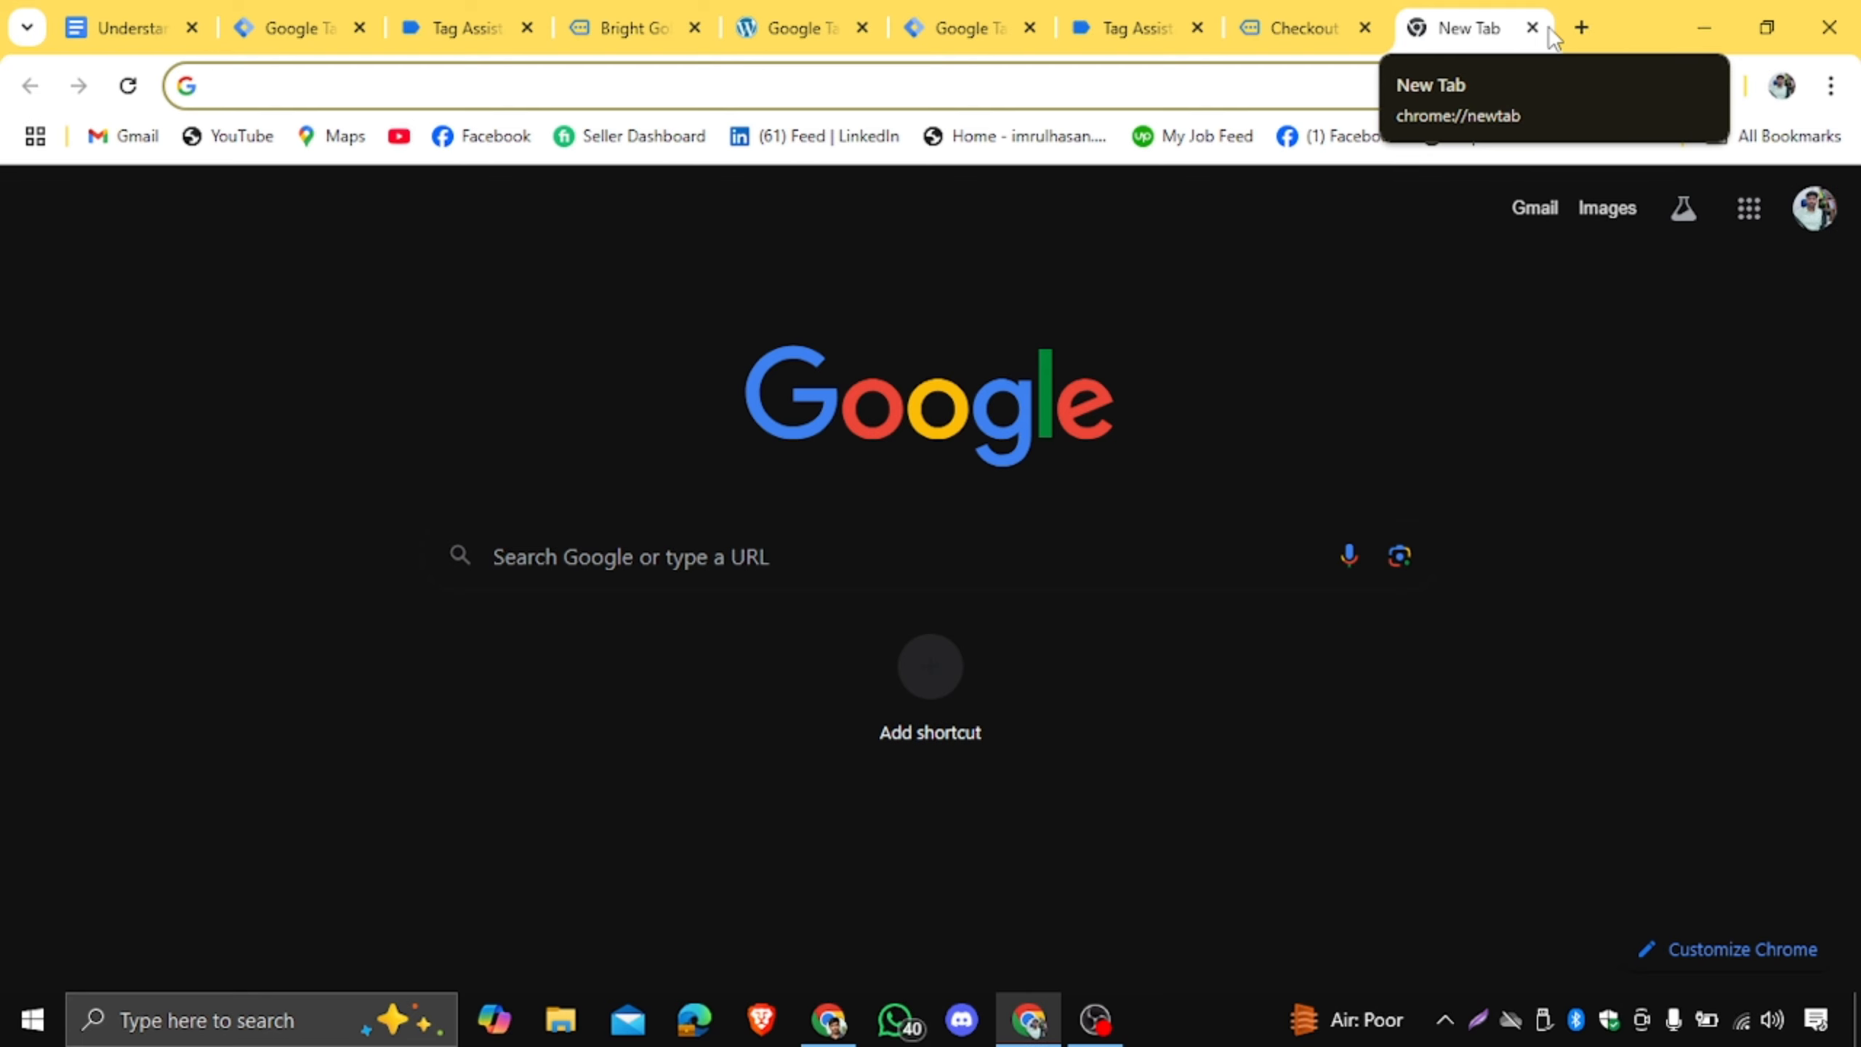
text(java)
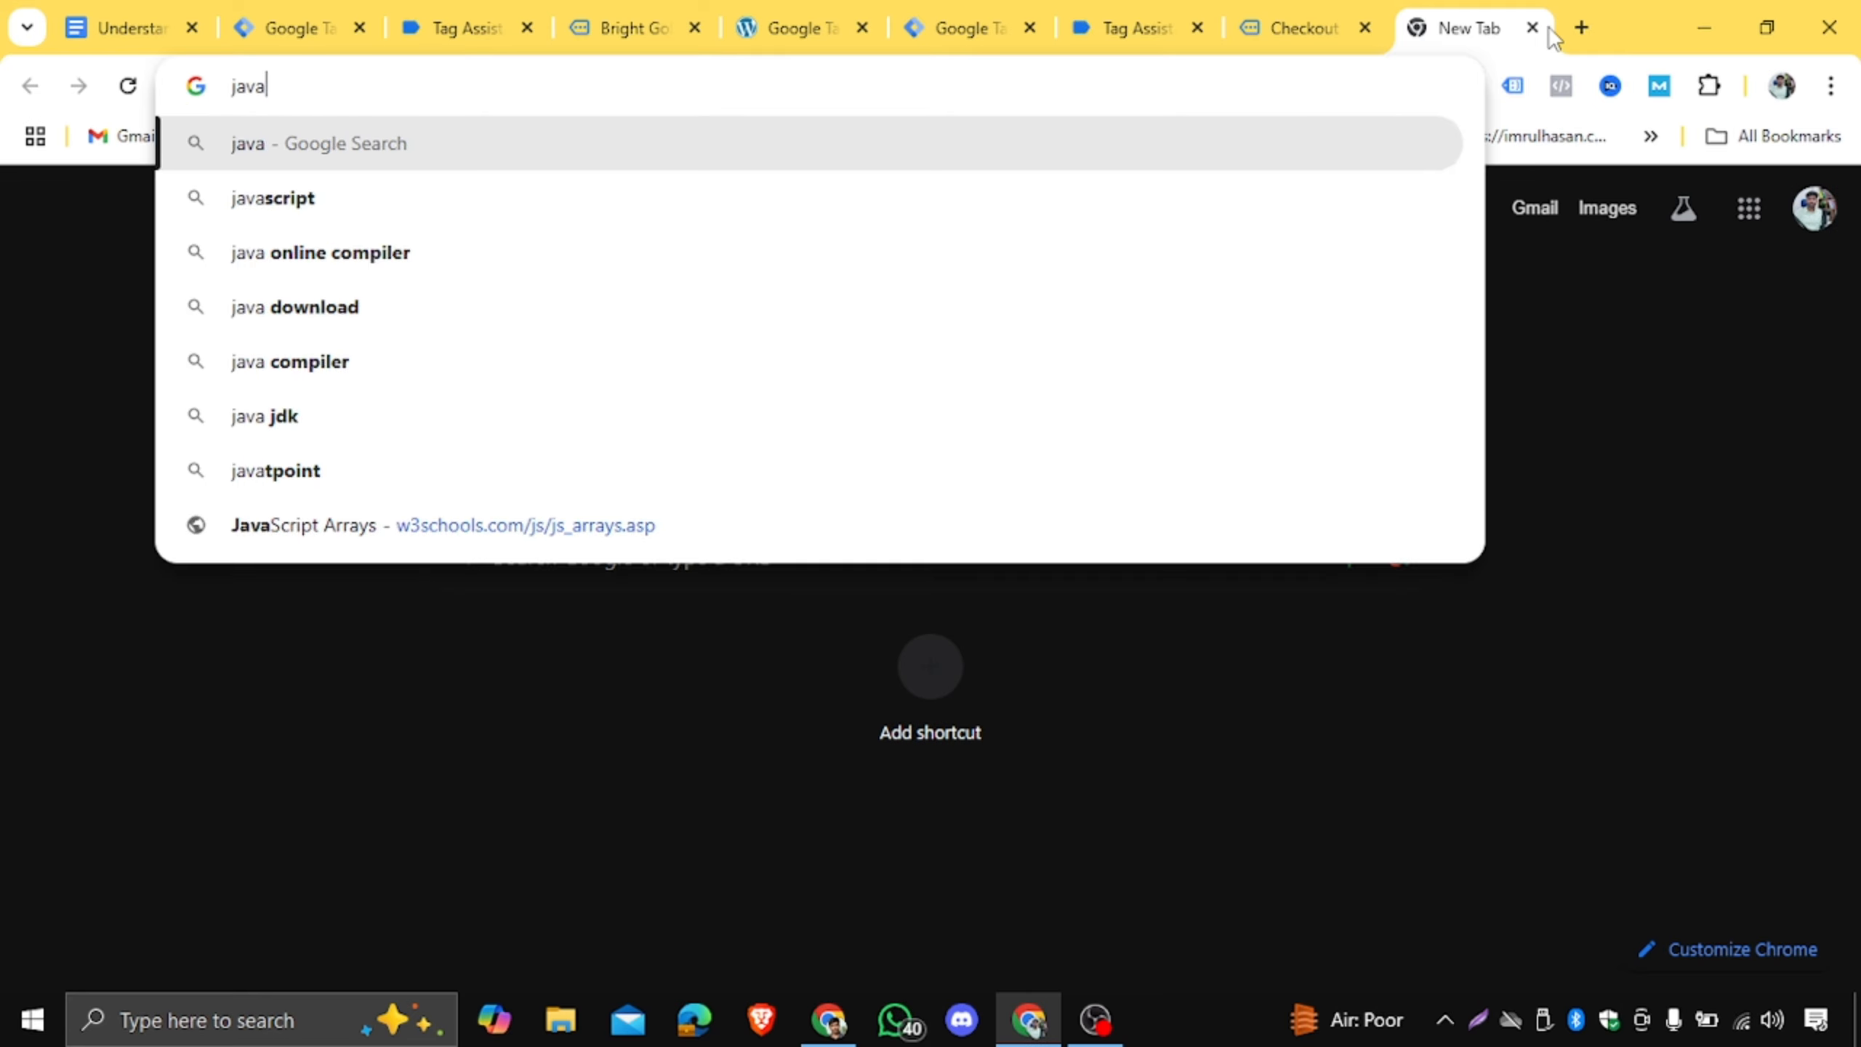
text(s)
text(cri)
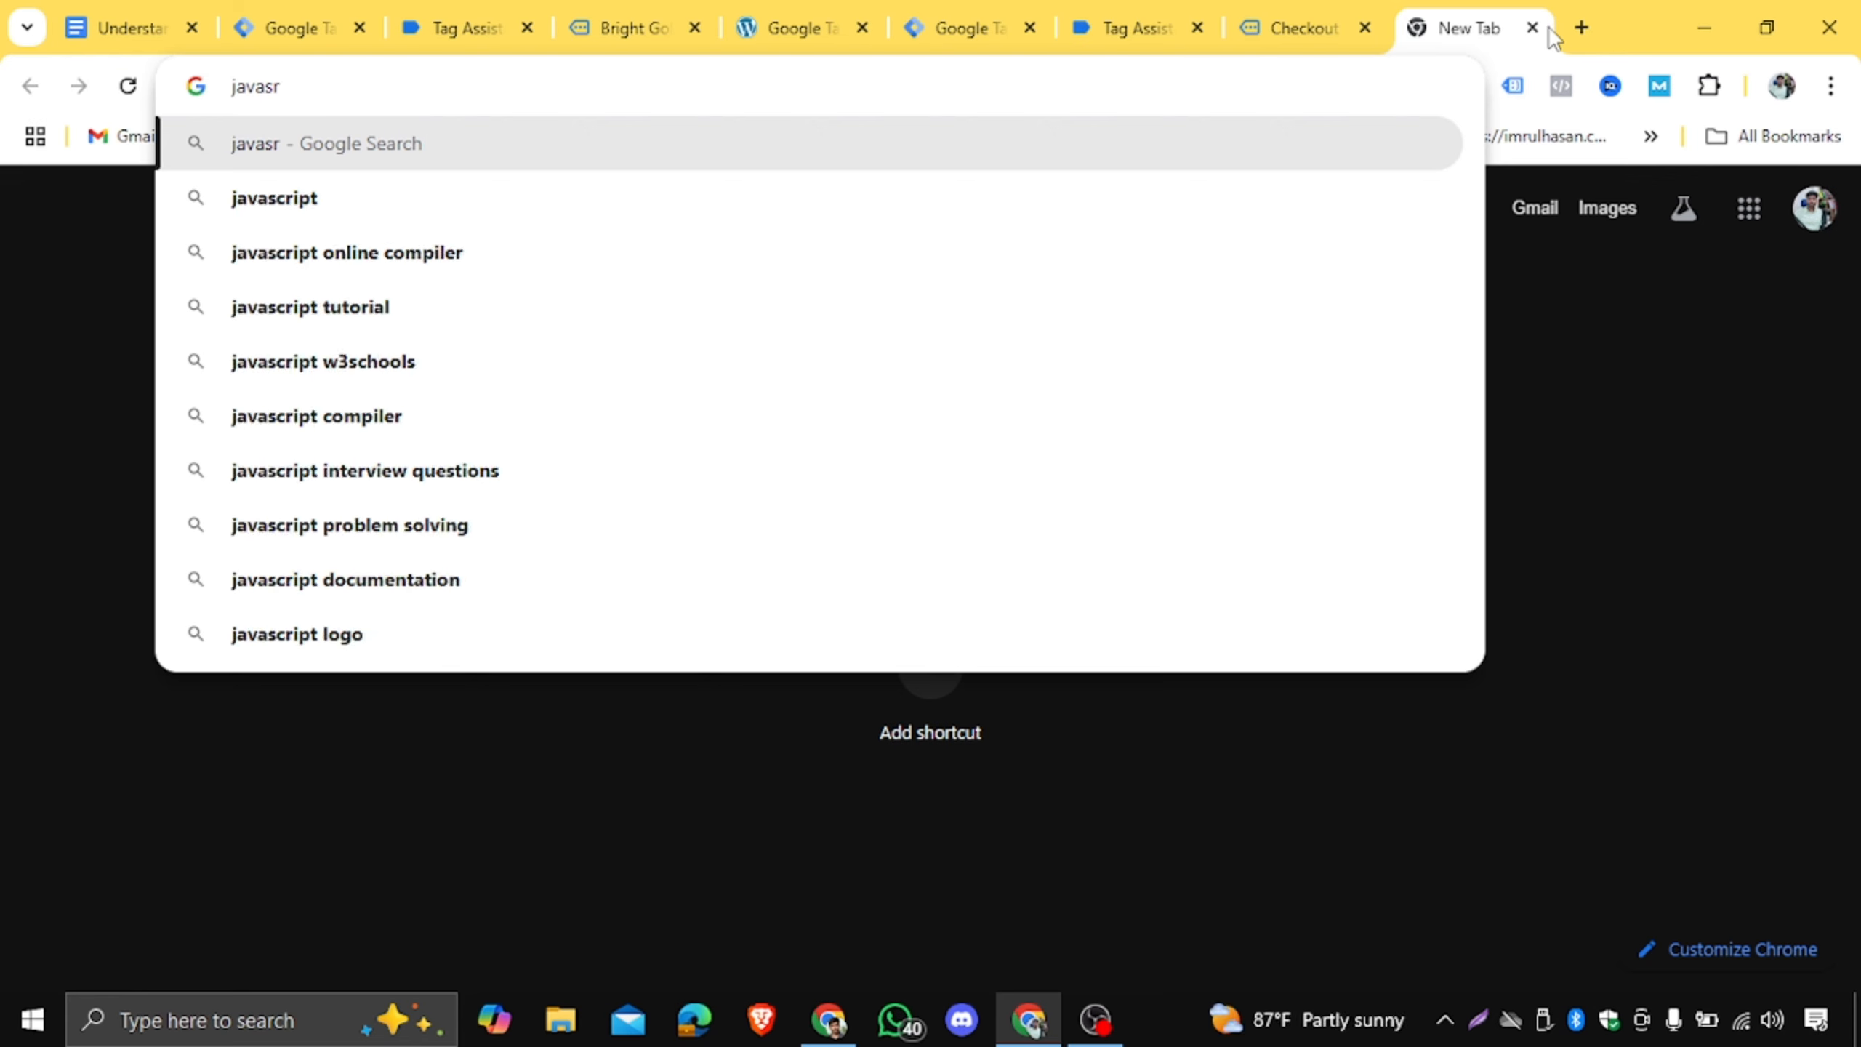
text(pt aar)
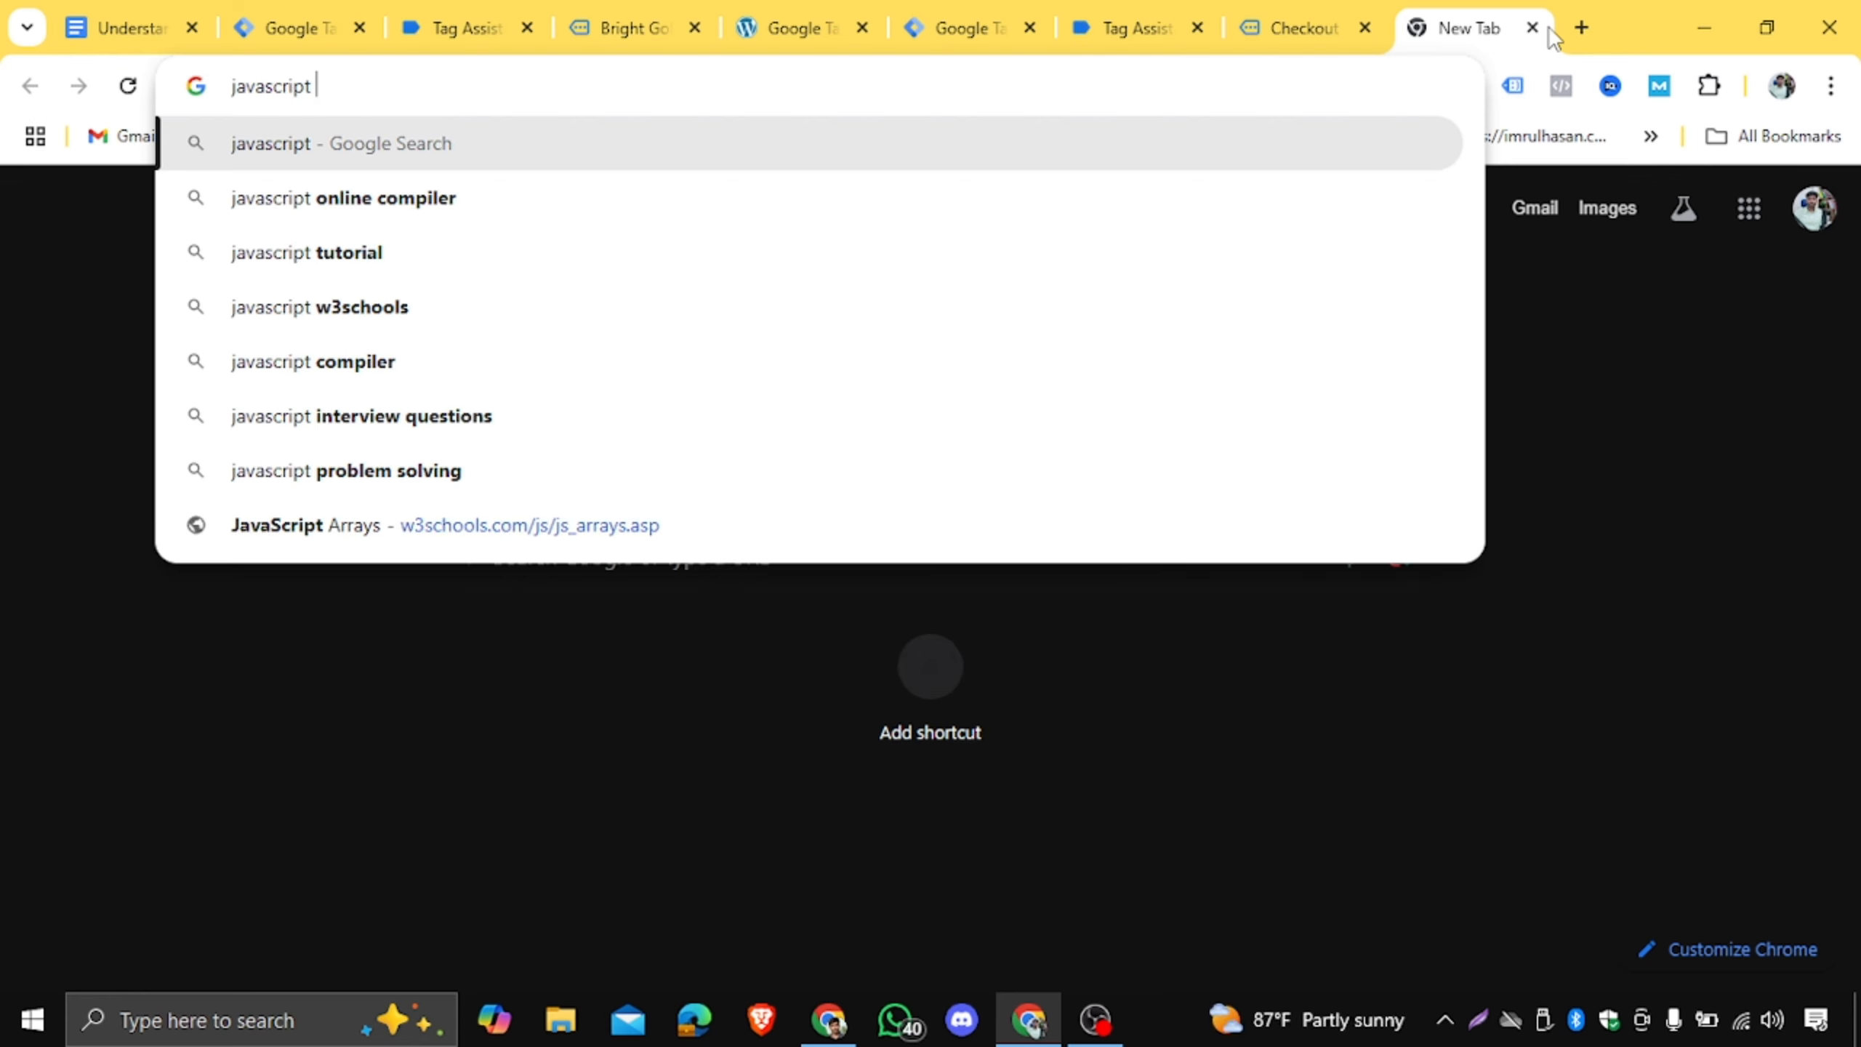
key(BackSpace)
key(BackSpace)
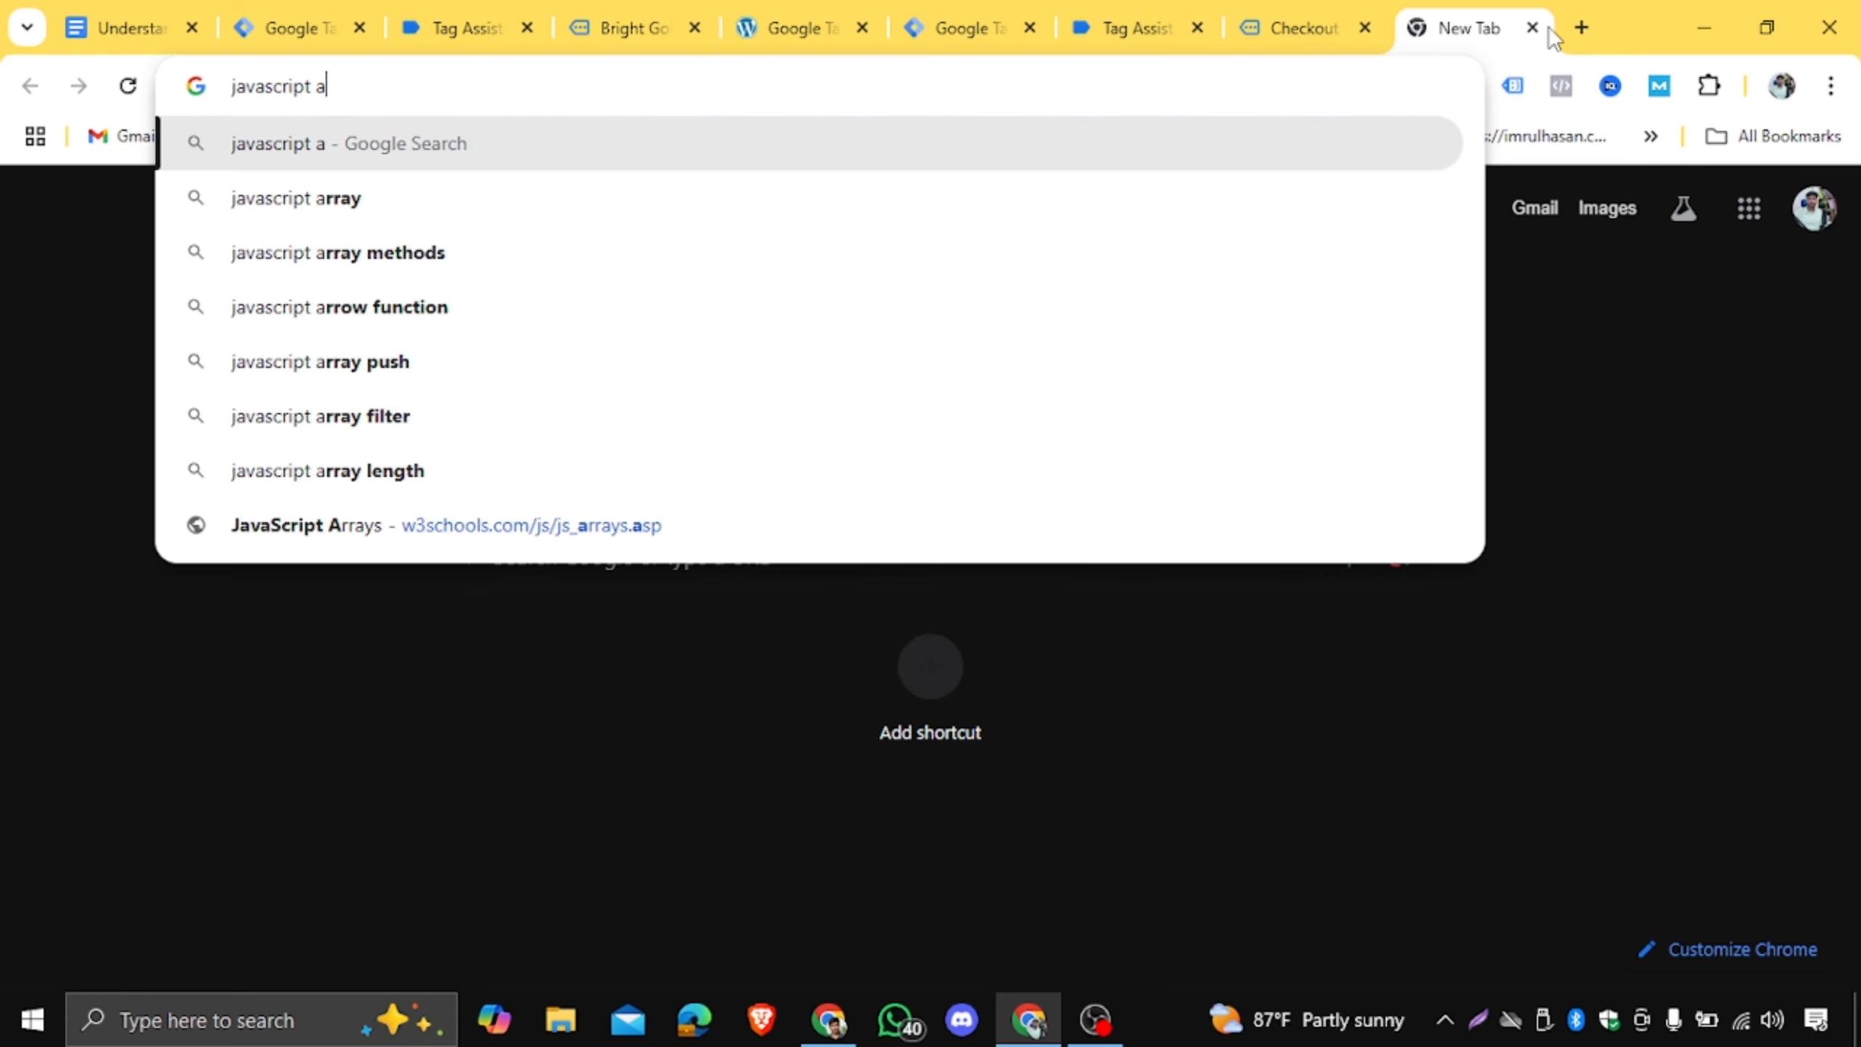
click(370, 197)
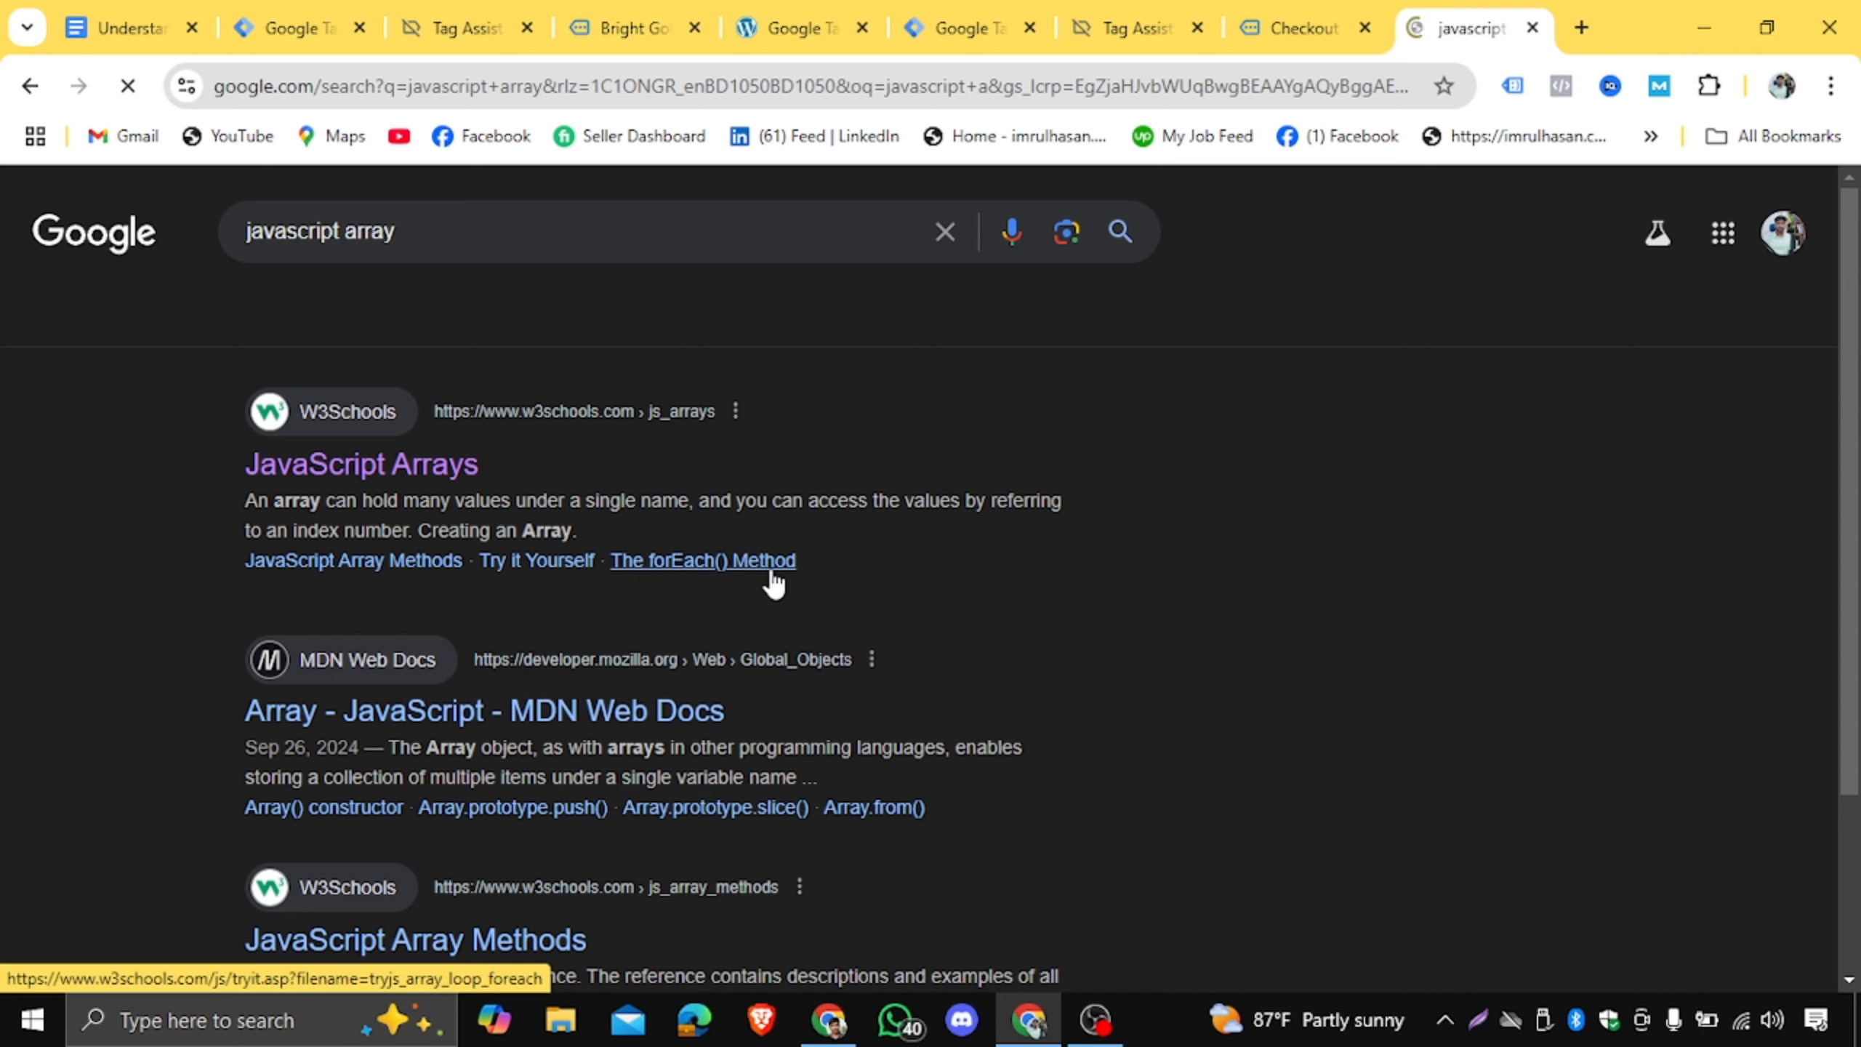
click(296, 27)
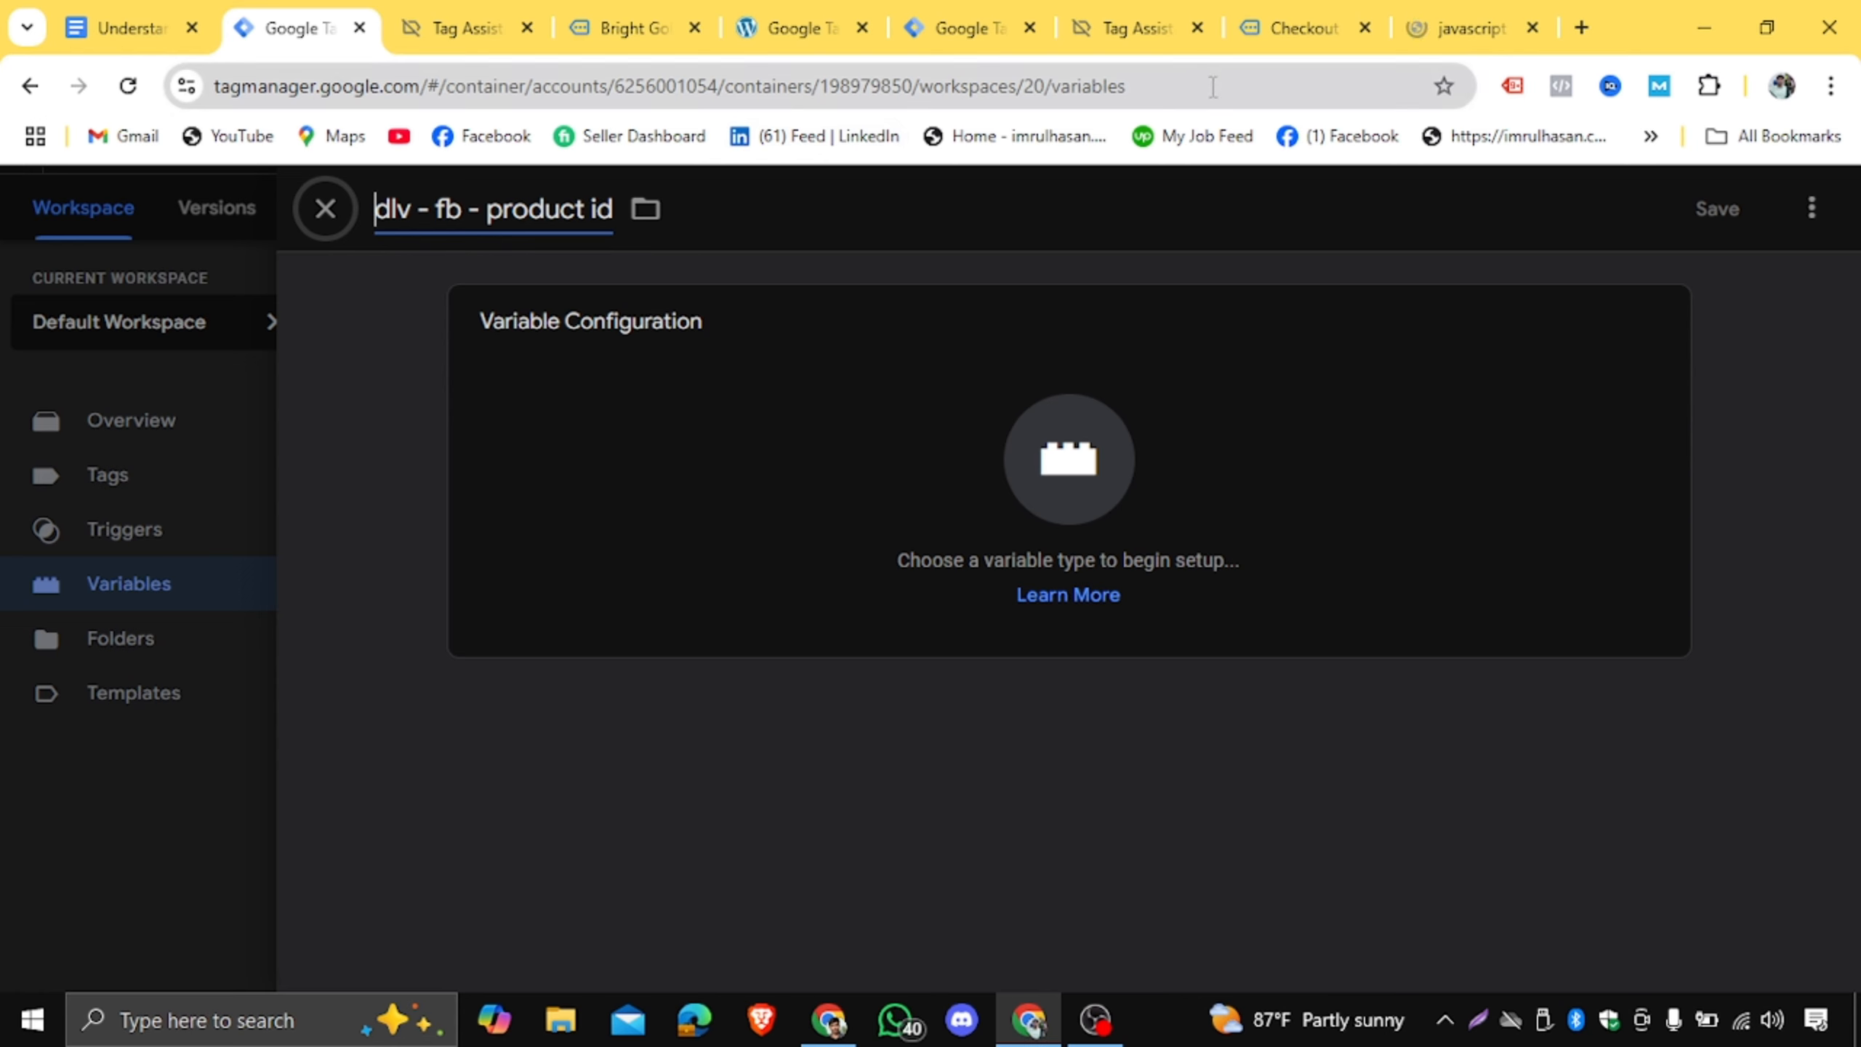
click(1433, 11)
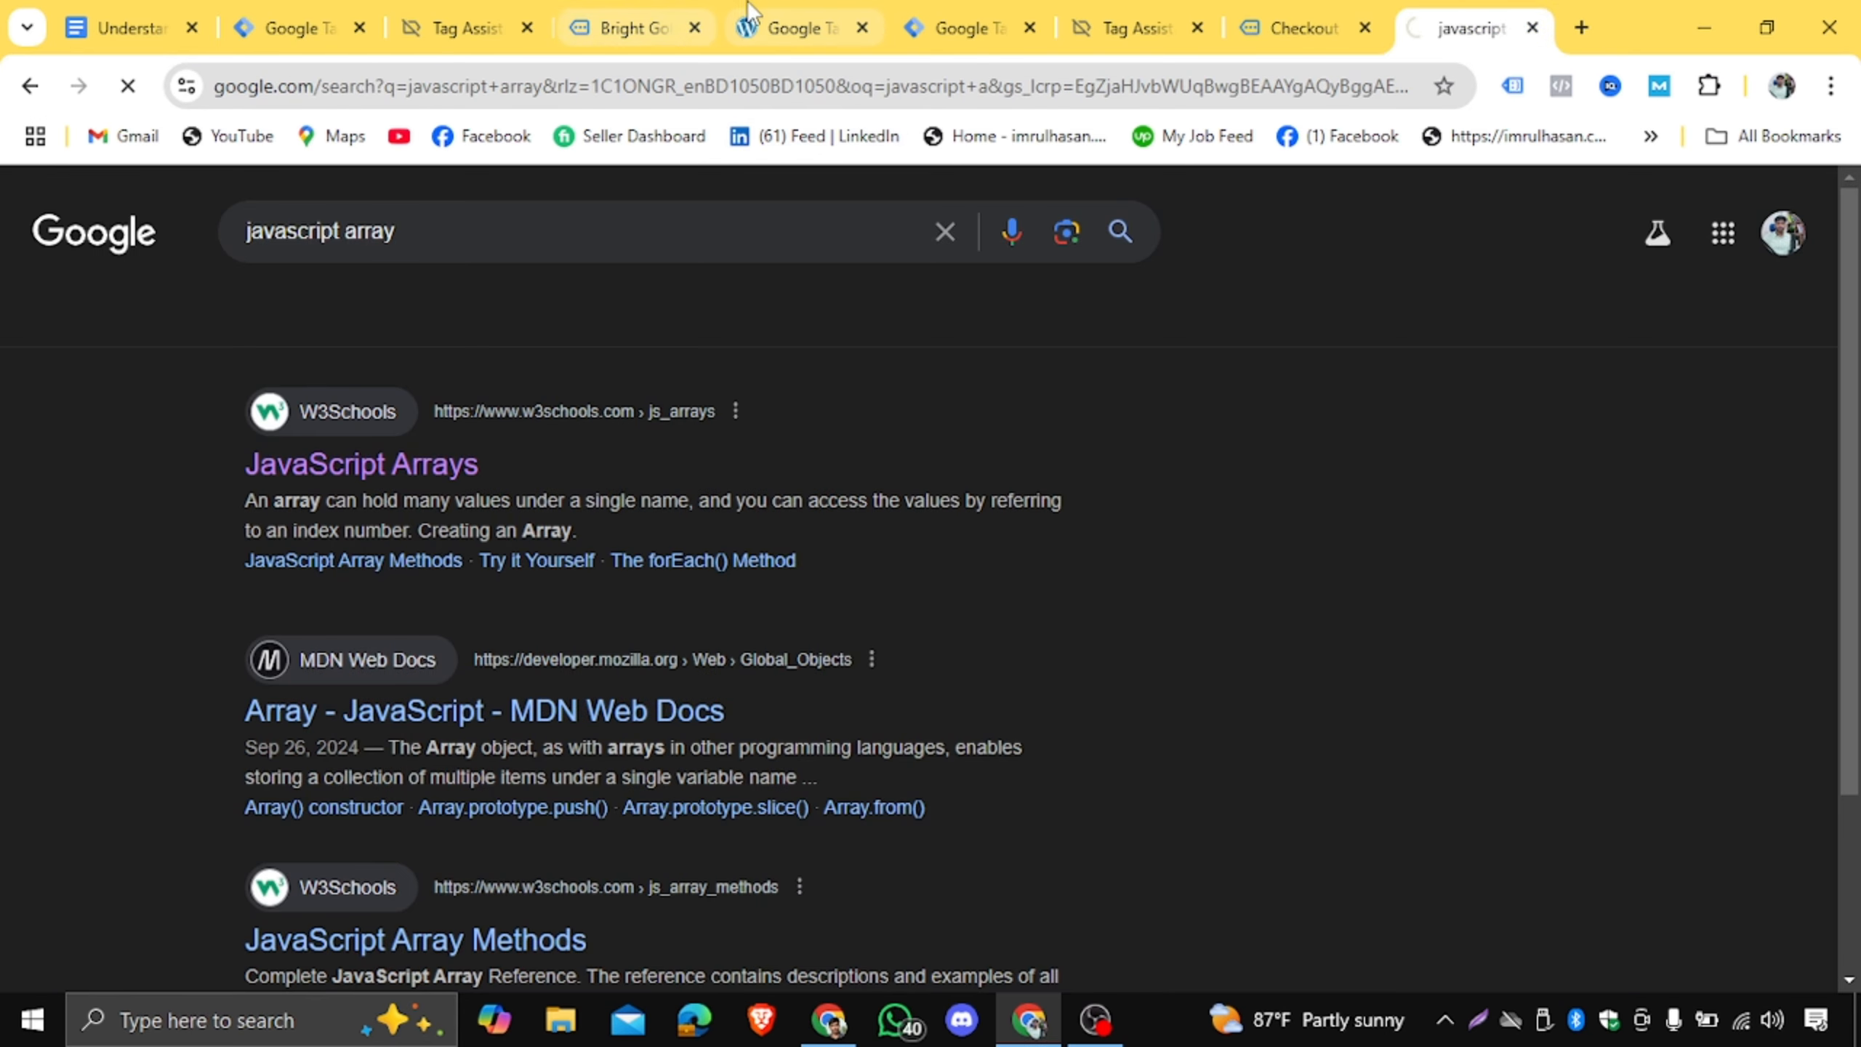
click(255, 22)
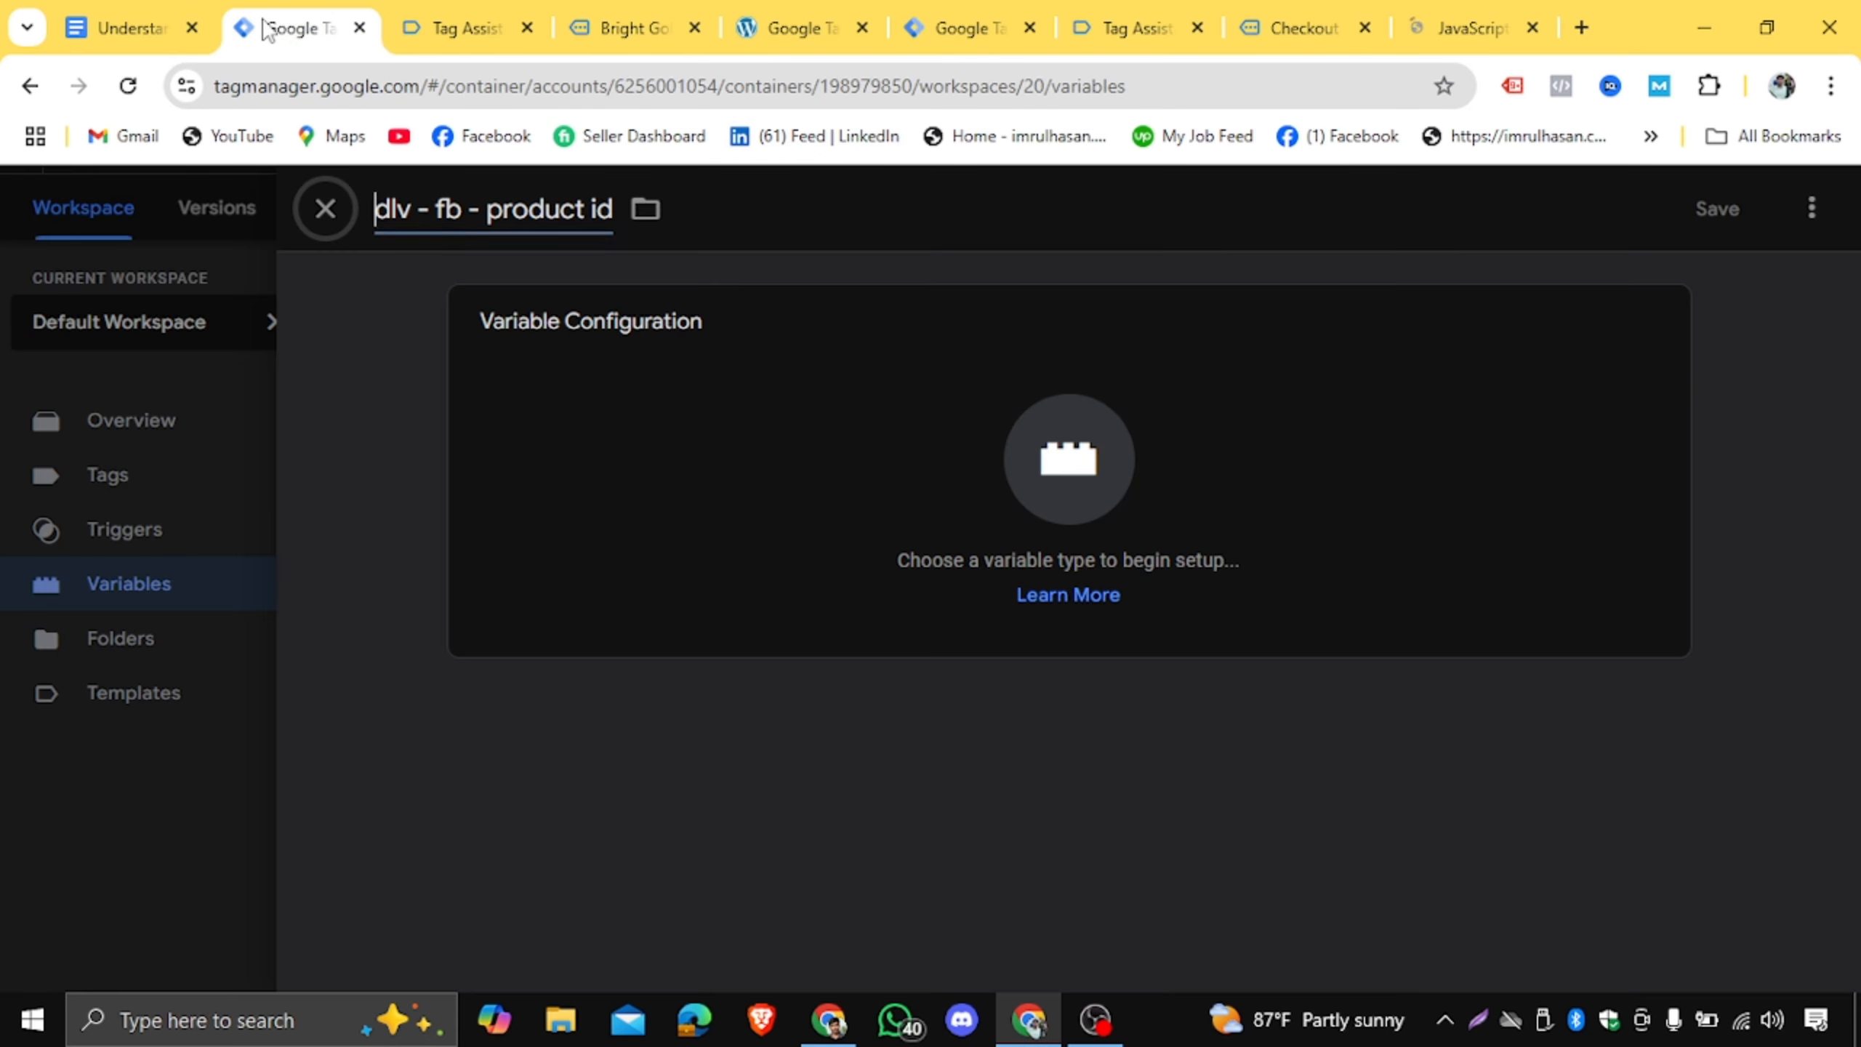
Return to the W3Schools JavaScript Arrays page and examine the variable name and bracketed values in the introductory cars declaration.
click(1463, 22)
scroll(715, 564, down, 5)
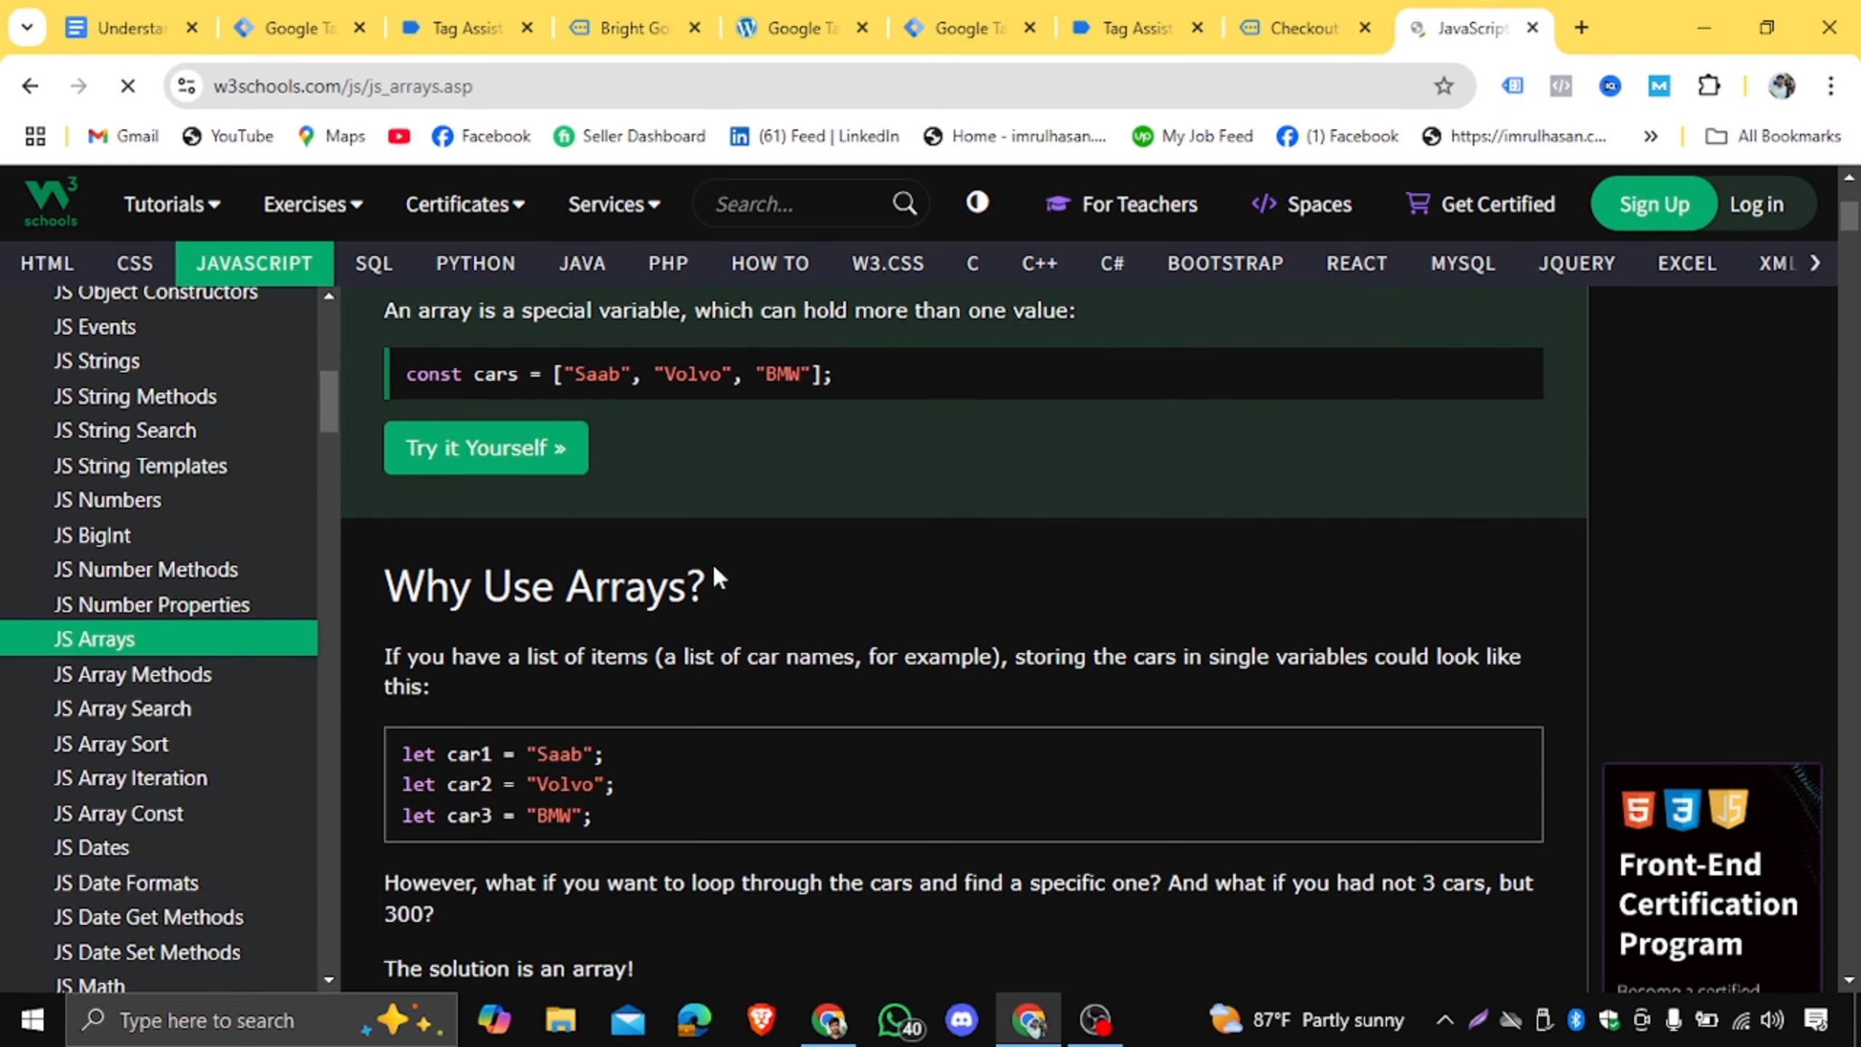
scroll(689, 557, up, 2)
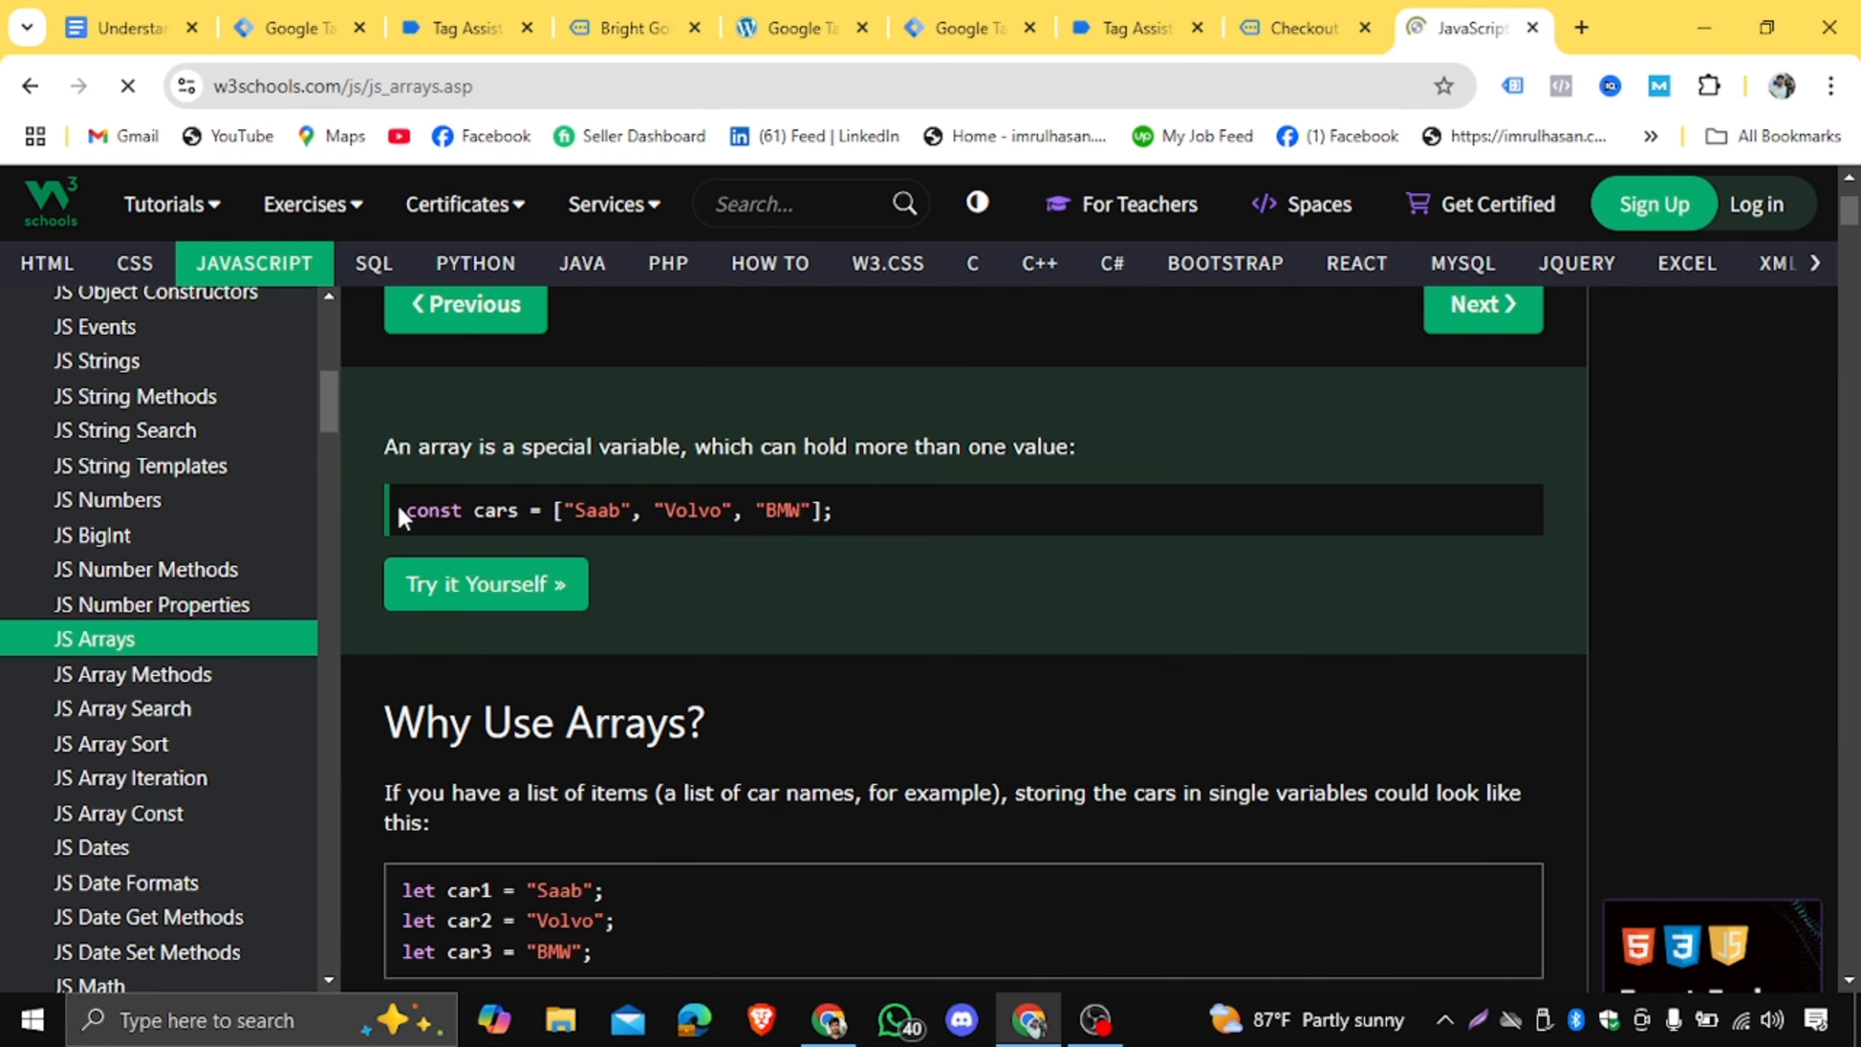
drag(402, 507, 522, 506)
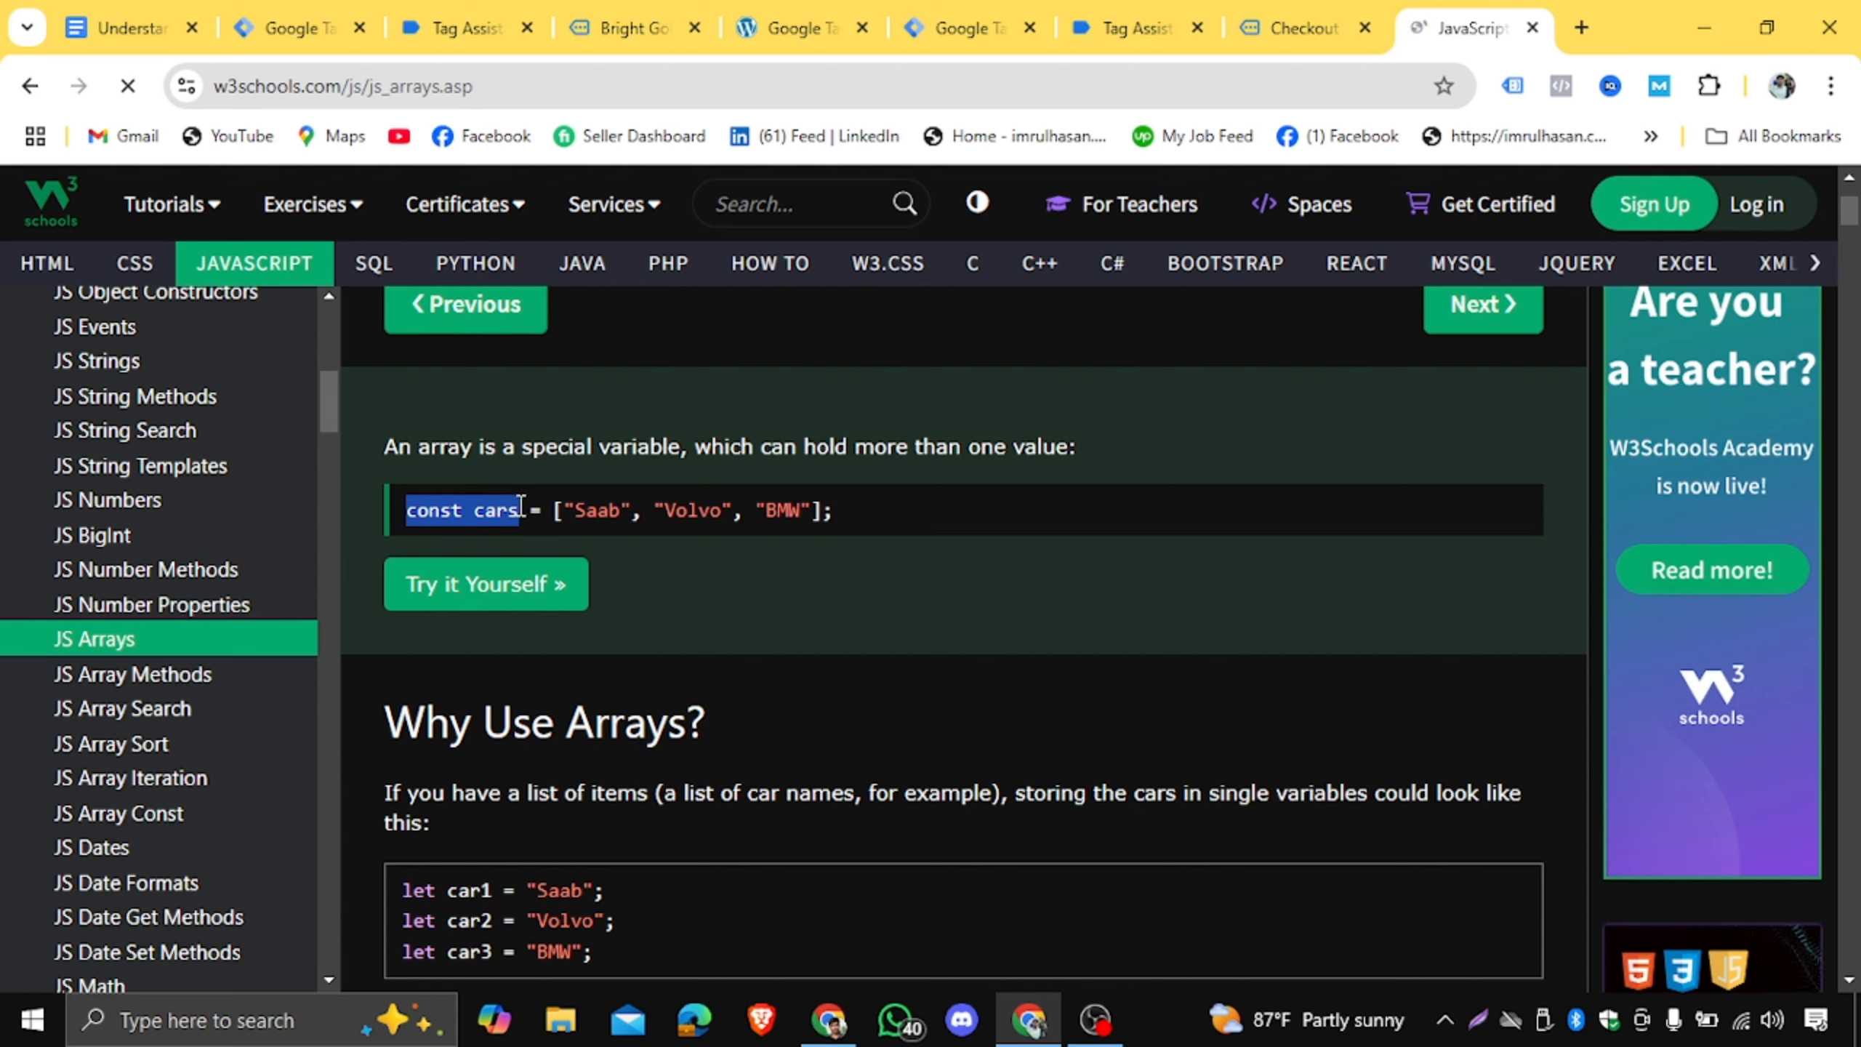
click(591, 513)
drag(564, 507, 806, 506)
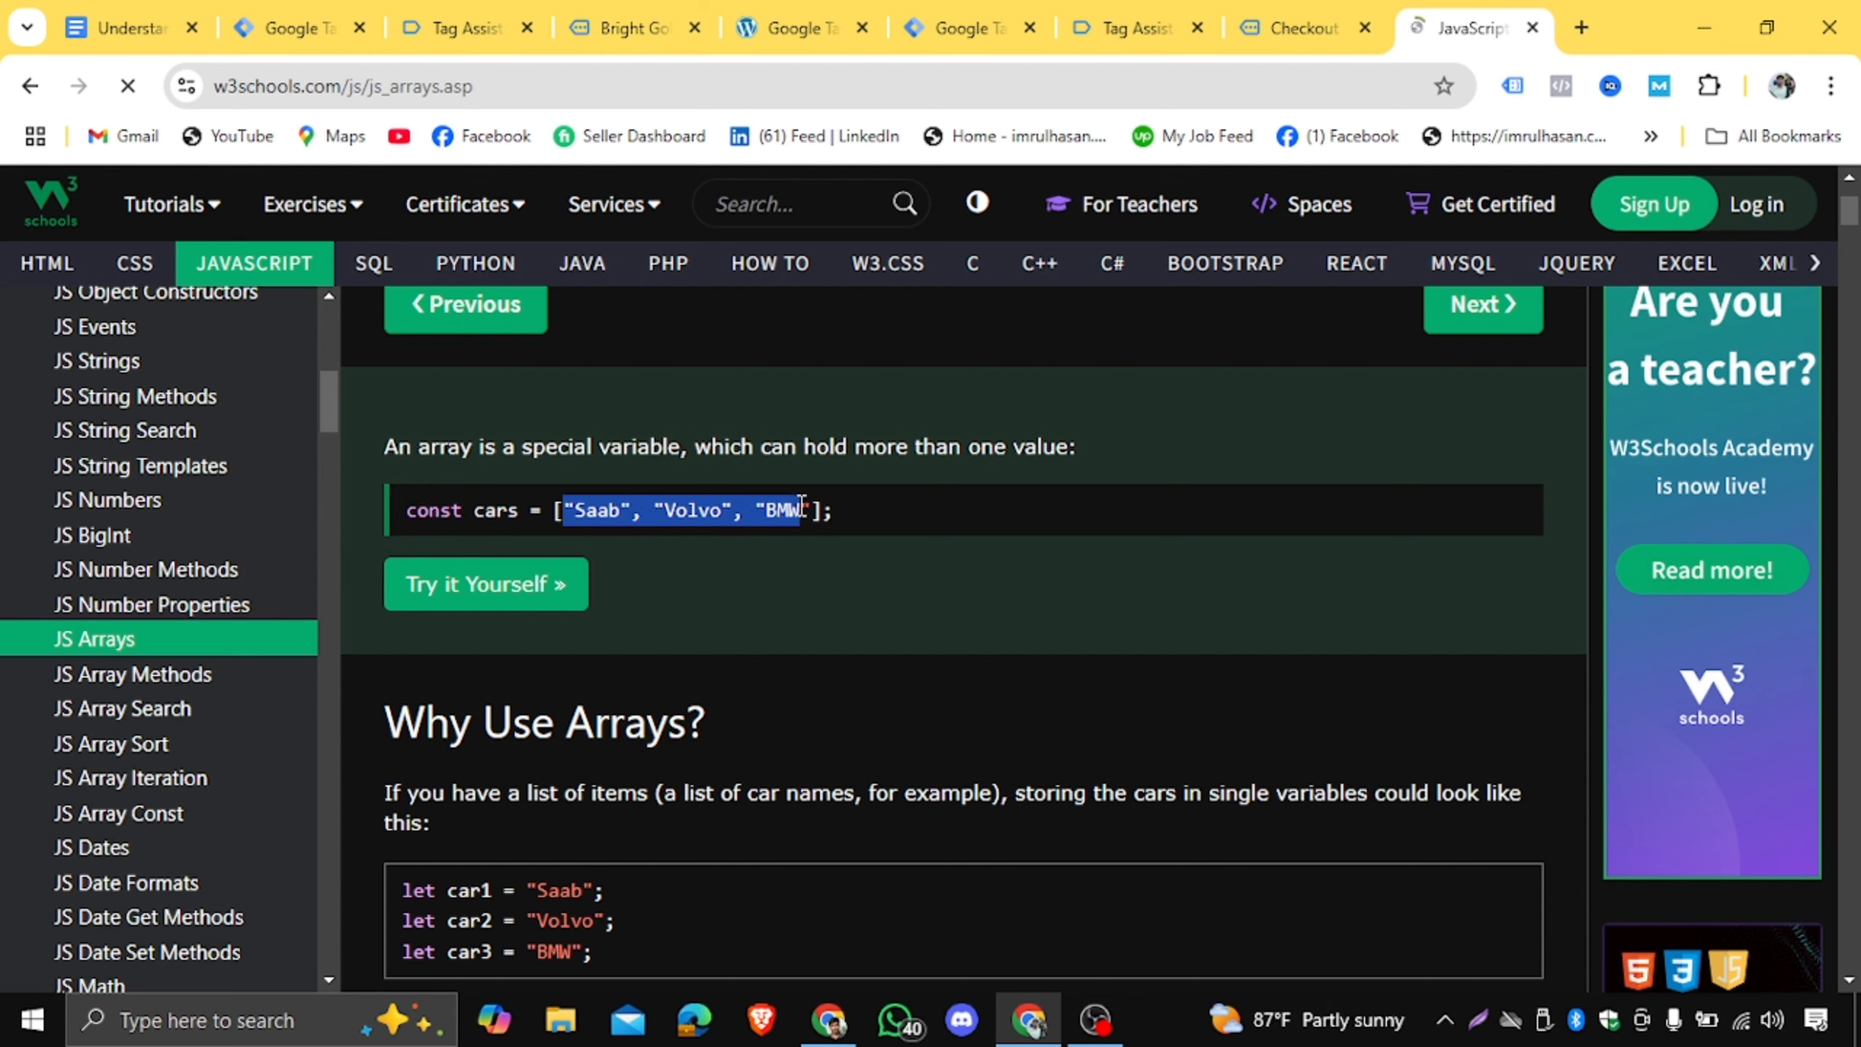
Examine the W3Schools example that creates an empty cars array and assigns its elements by index 0, 1 and 2.
scroll(783, 514, down, 5)
scroll(778, 532, down, 6)
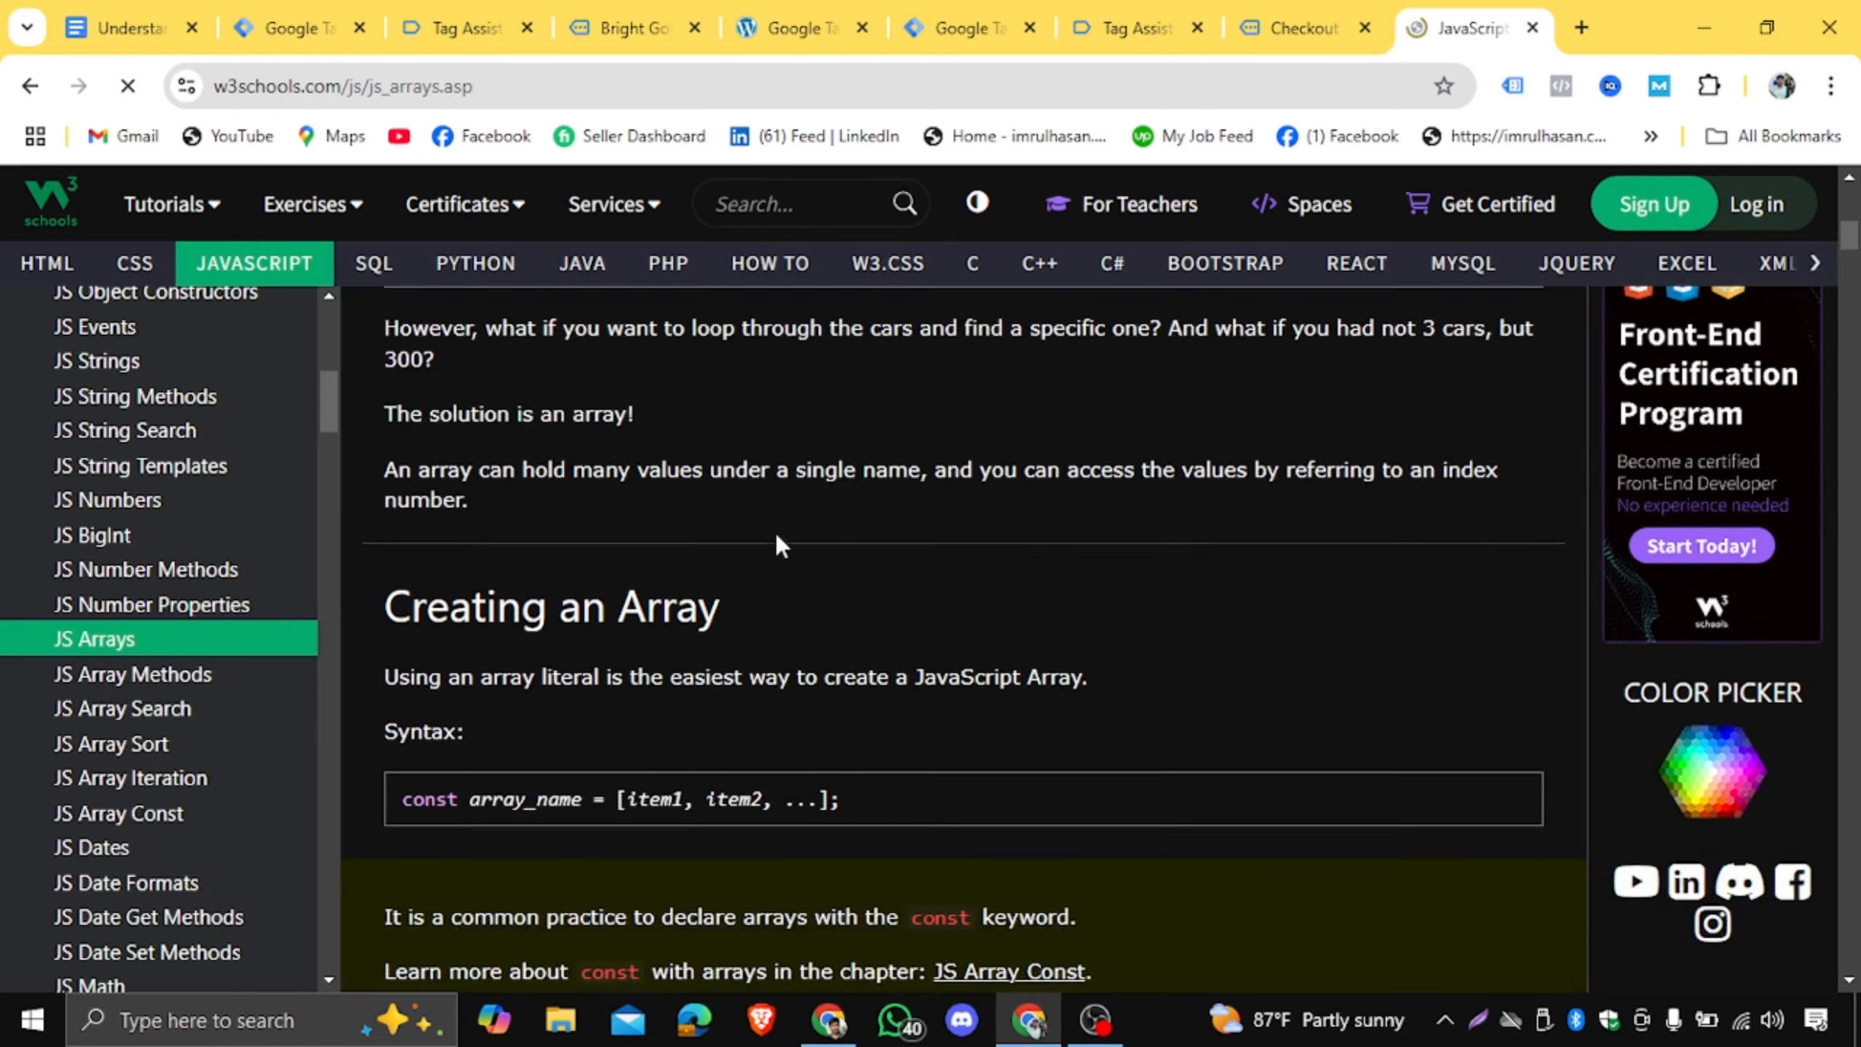
scroll(777, 559, down, 4)
scroll(770, 571, down, 7)
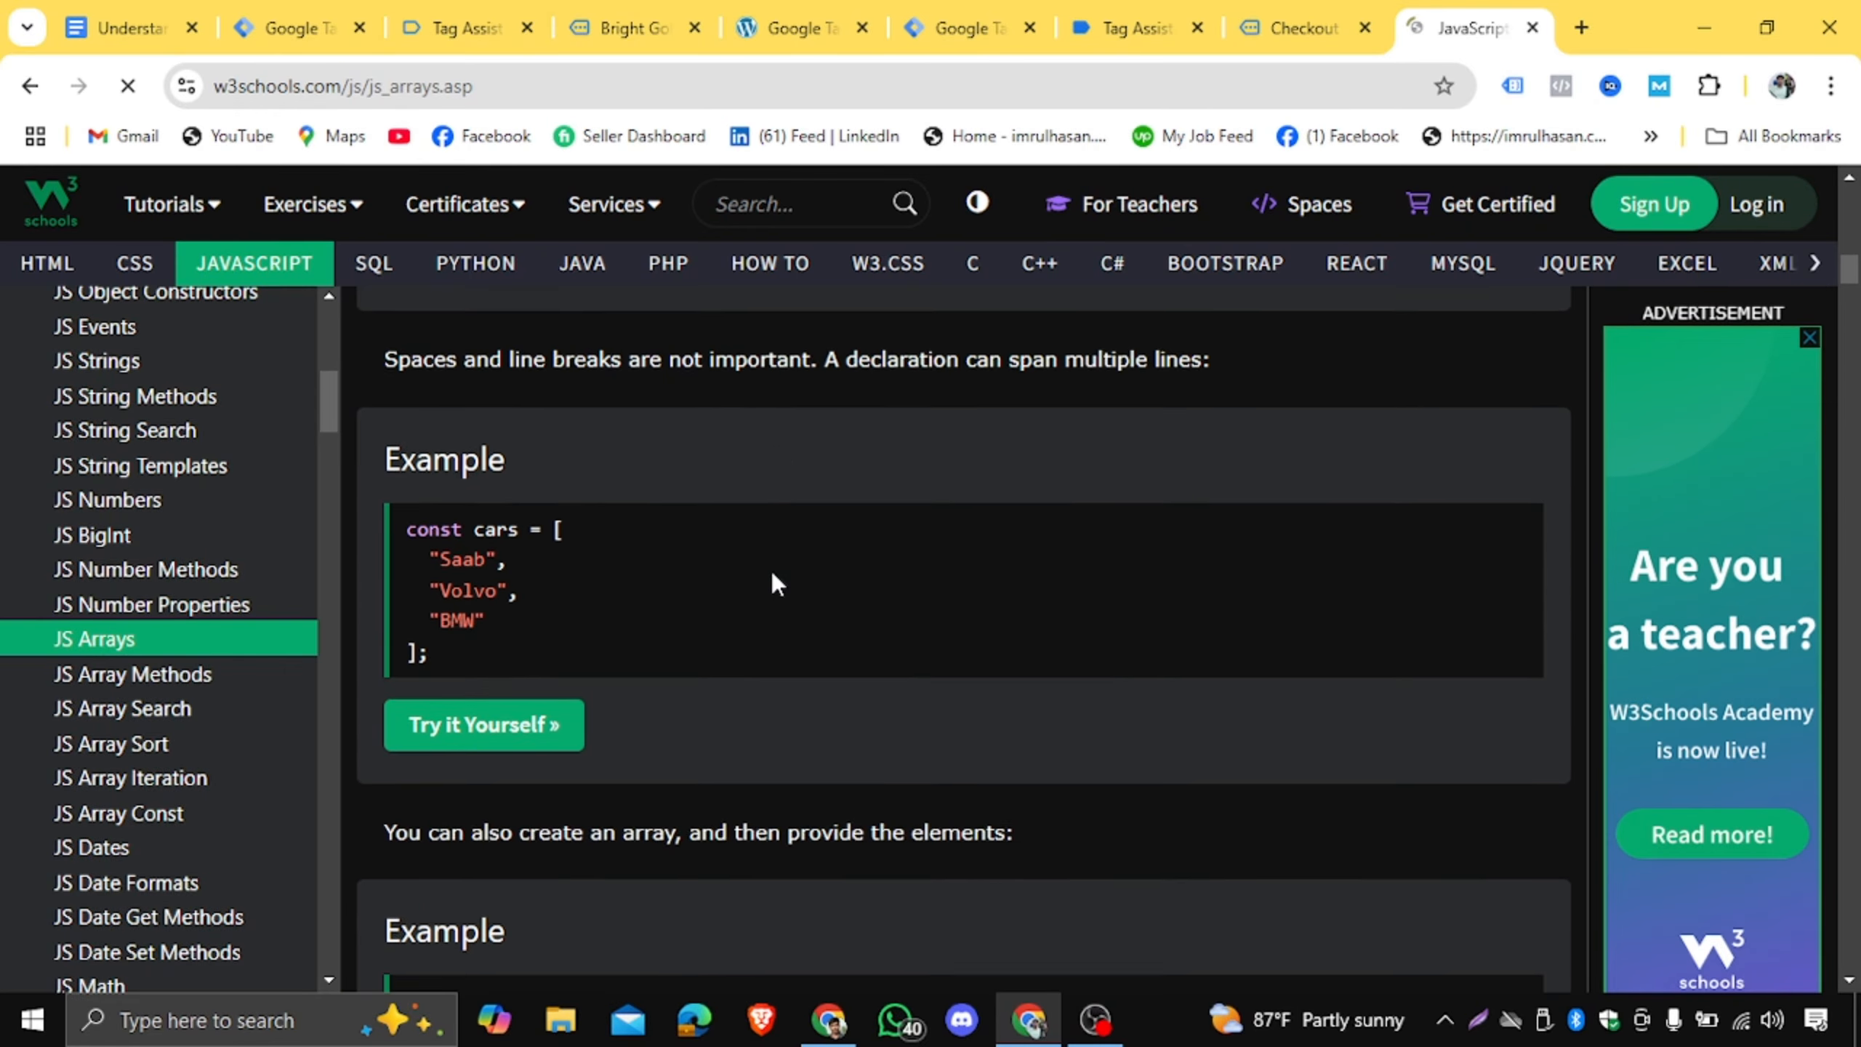
drag(407, 652, 536, 658)
click(546, 651)
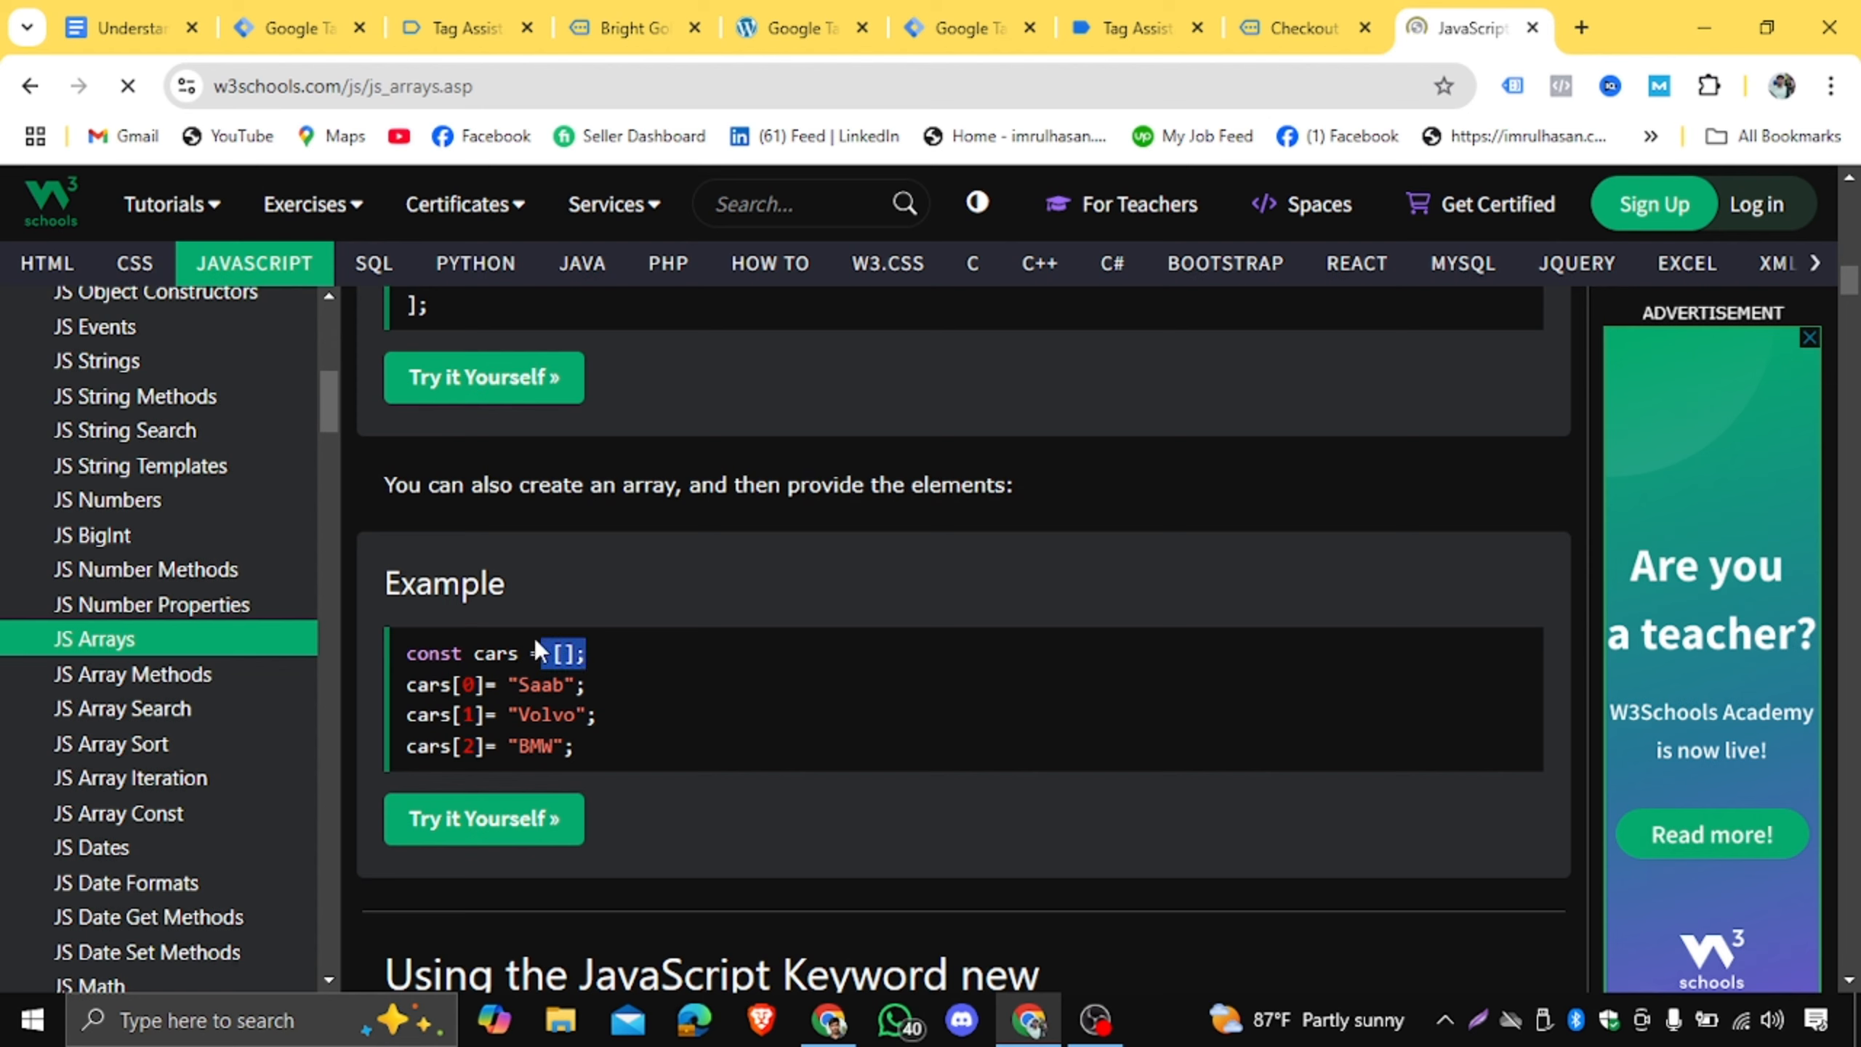
click(618, 648)
drag(518, 685, 619, 736)
click(619, 738)
drag(519, 684, 577, 685)
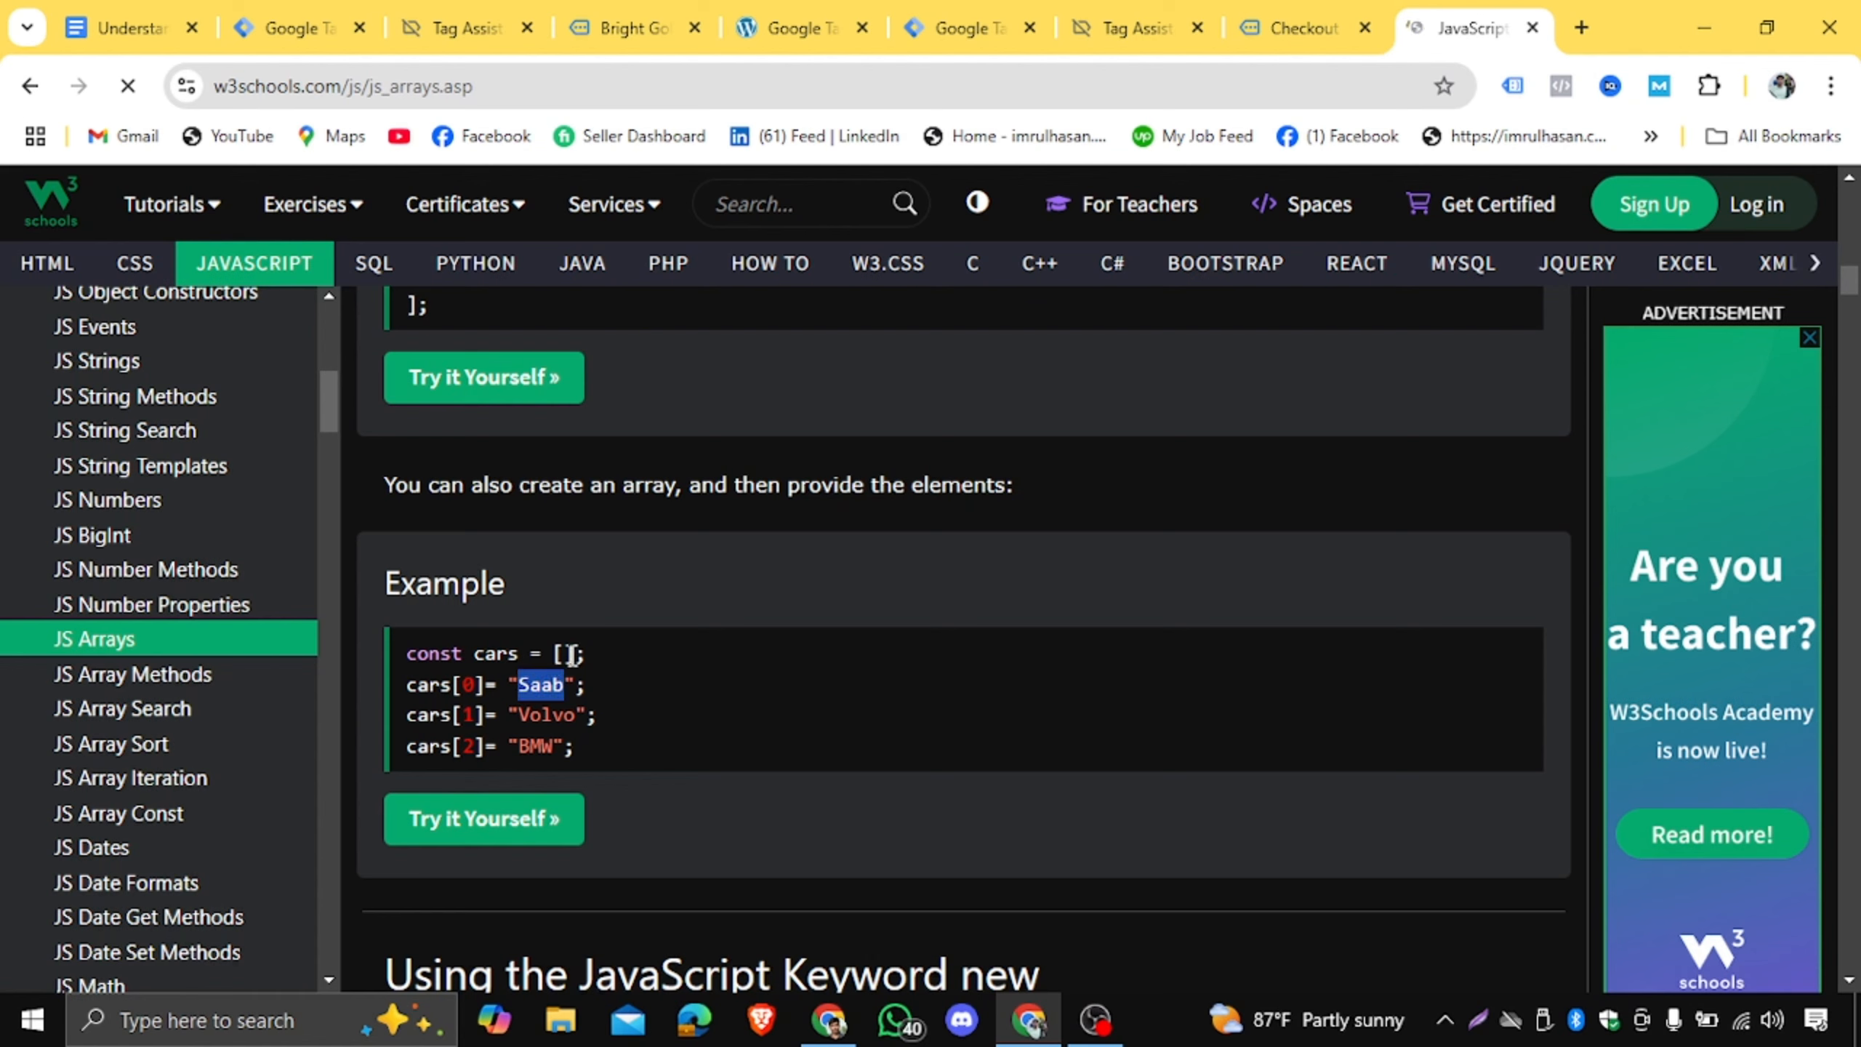
click(710, 657)
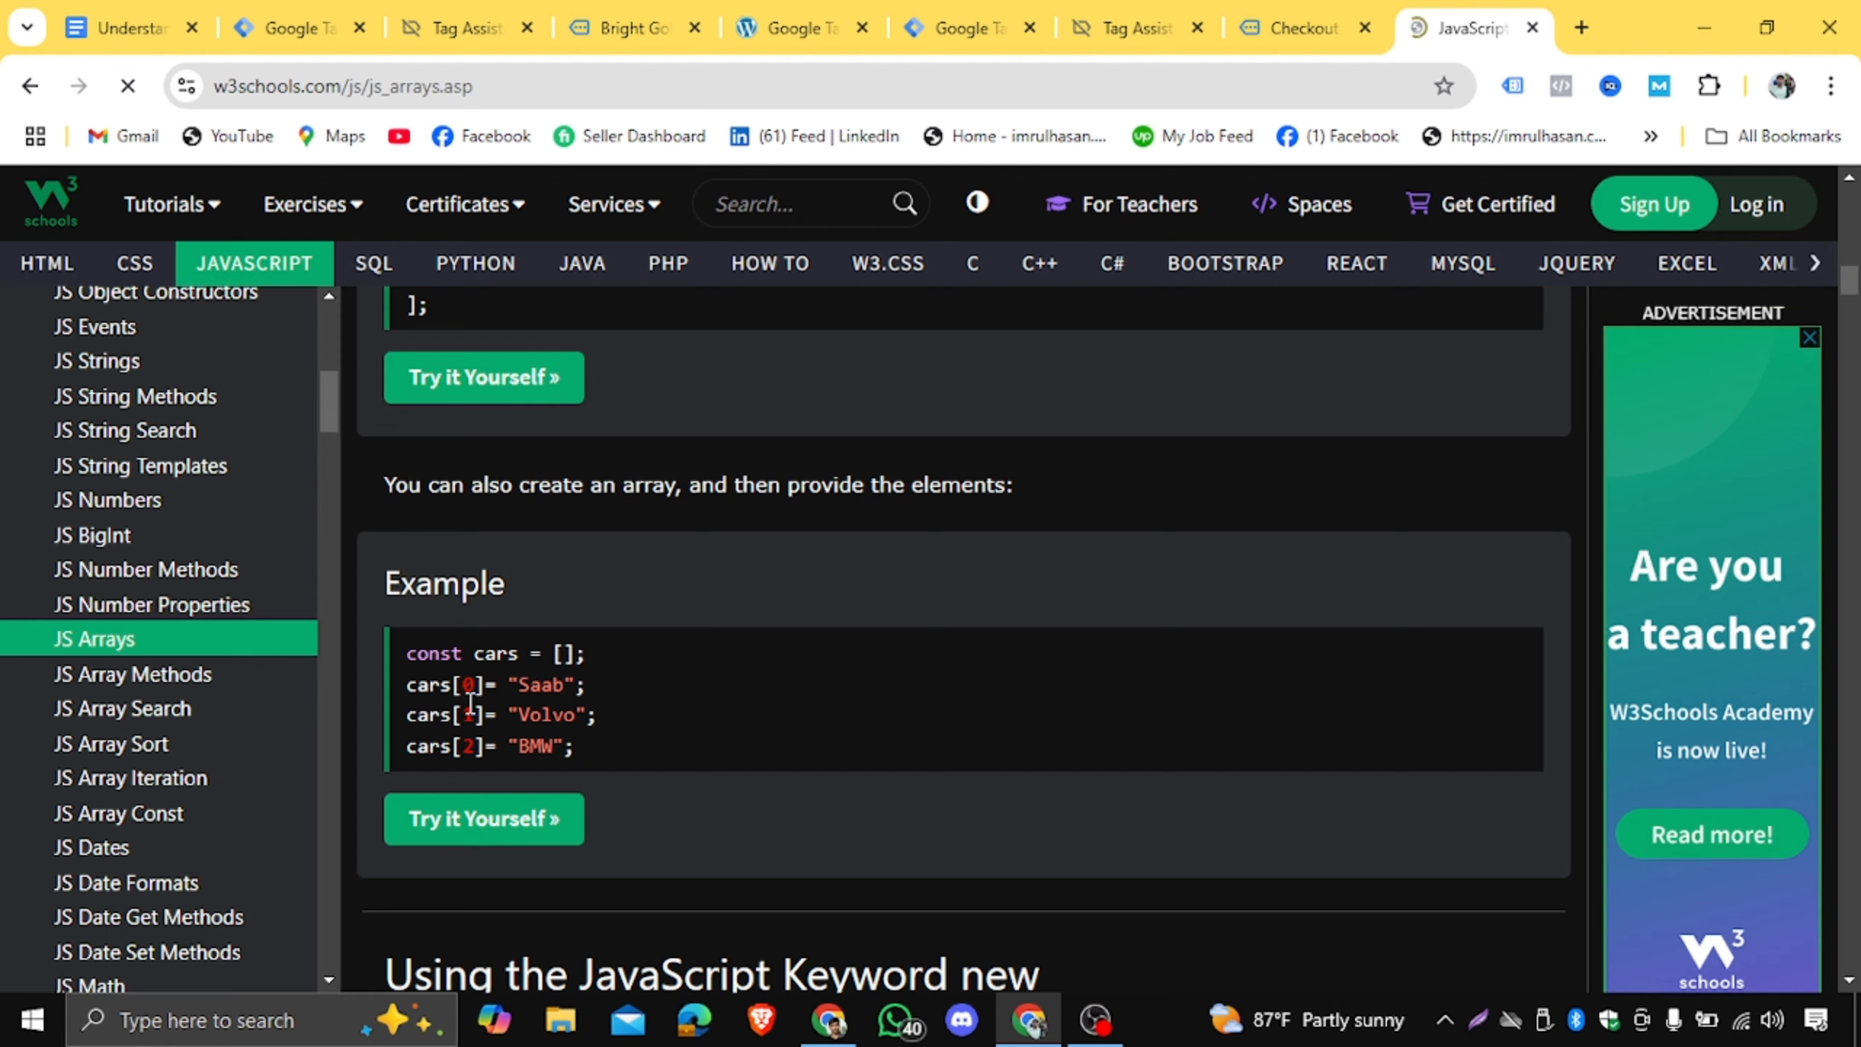
drag(462, 714, 495, 717)
double_click(525, 713)
Go back to the single-line cars array example under Creating an Array and highlight its first element, Saab.
scroll(768, 664, up, 15)
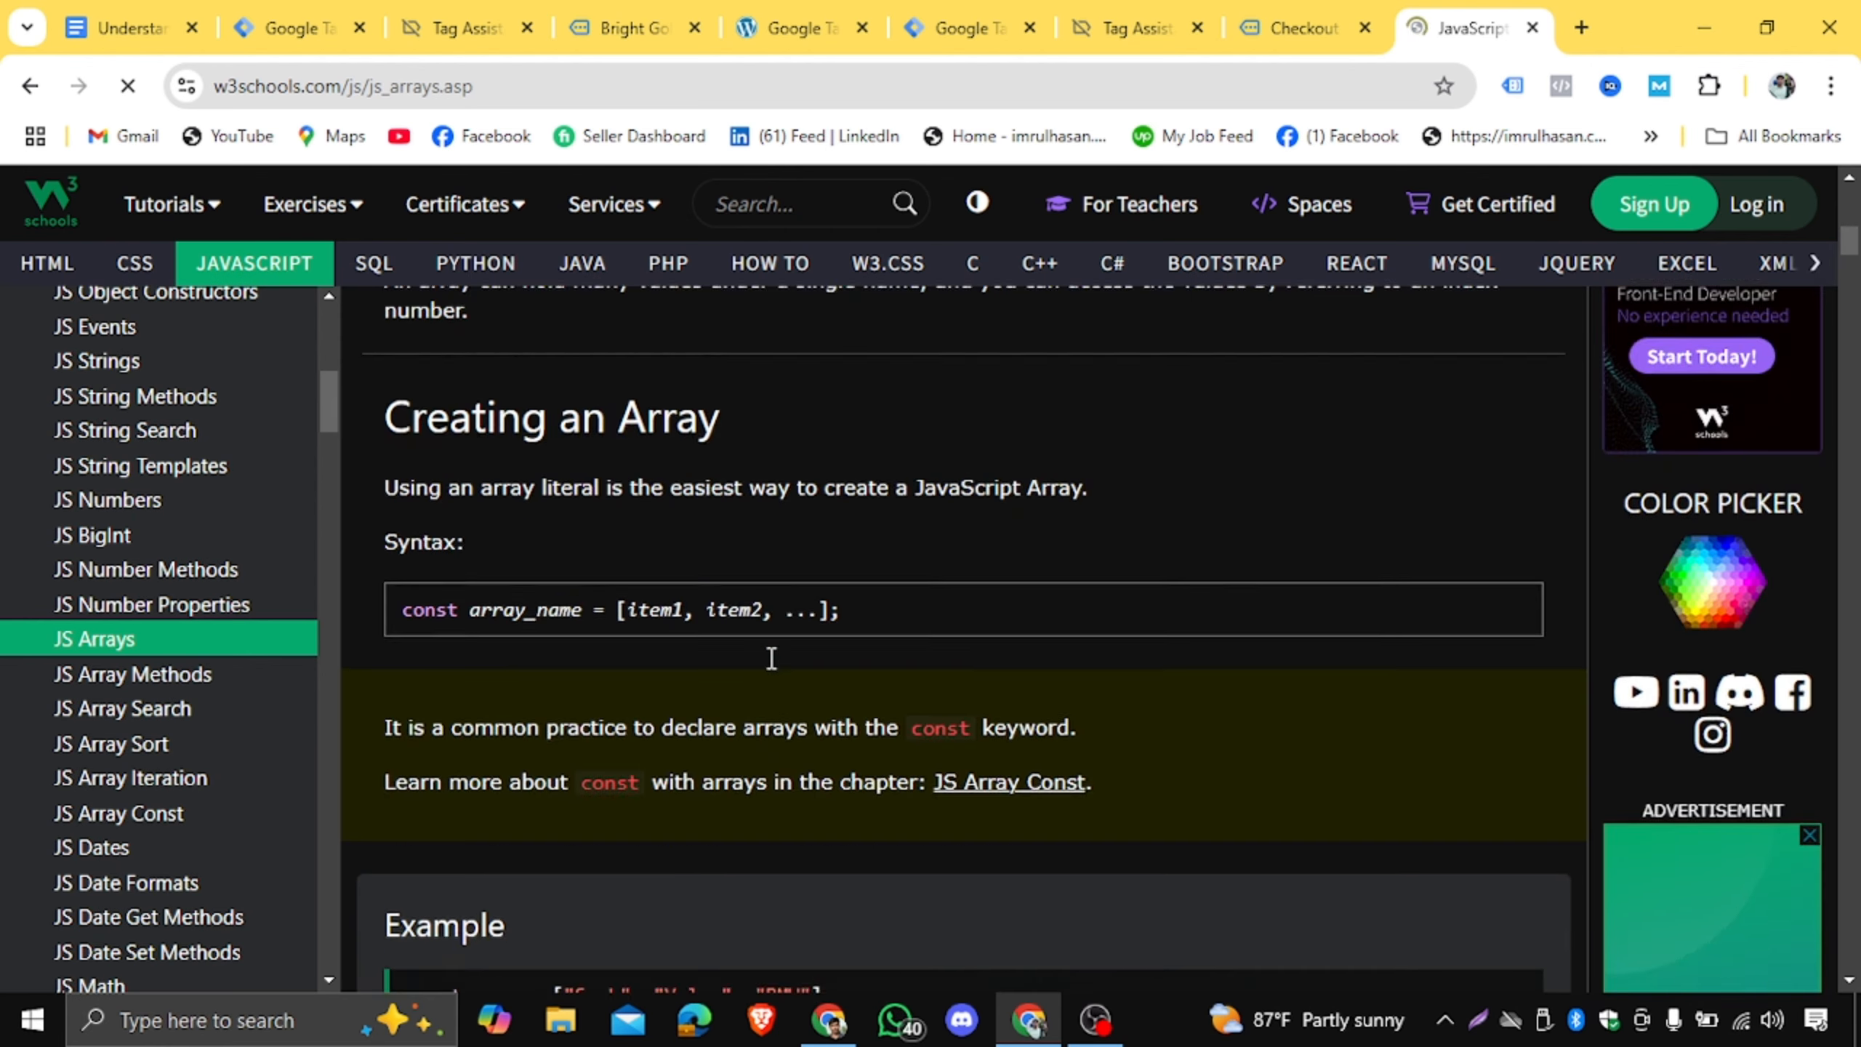
scroll(772, 658, down, 5)
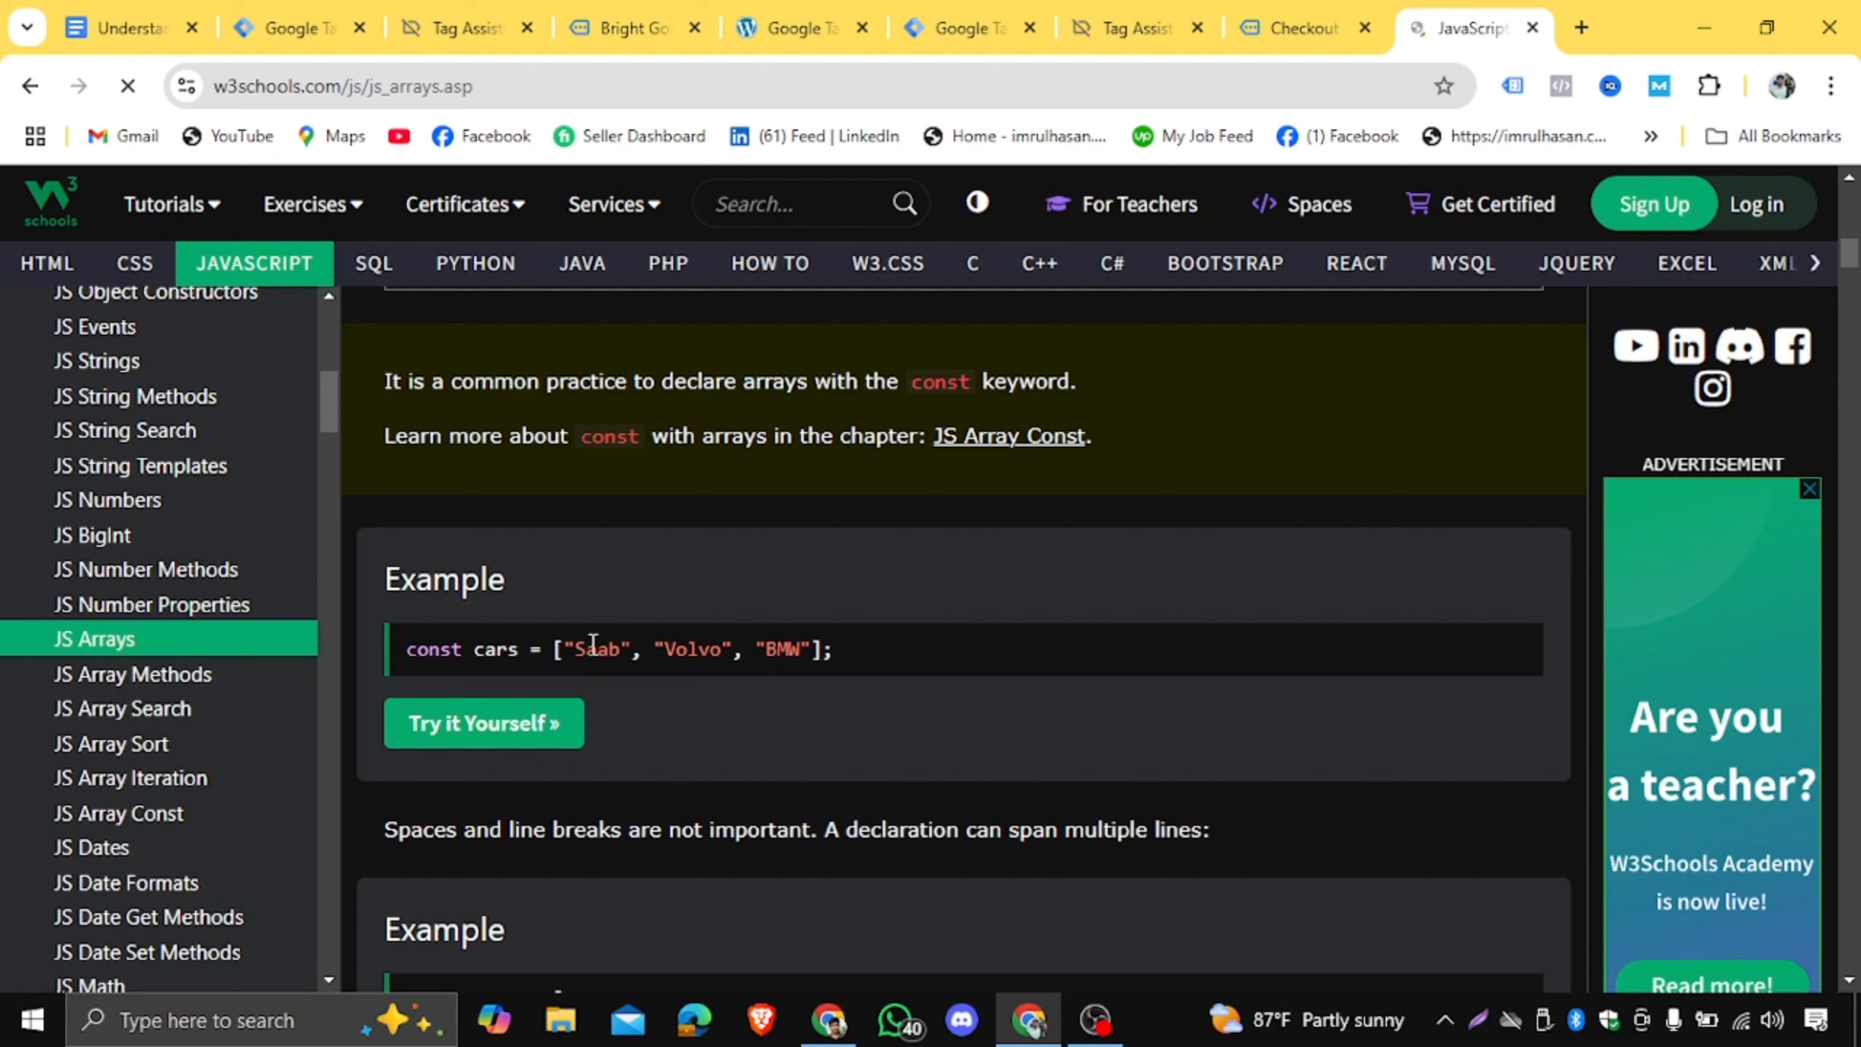
drag(575, 649, 627, 652)
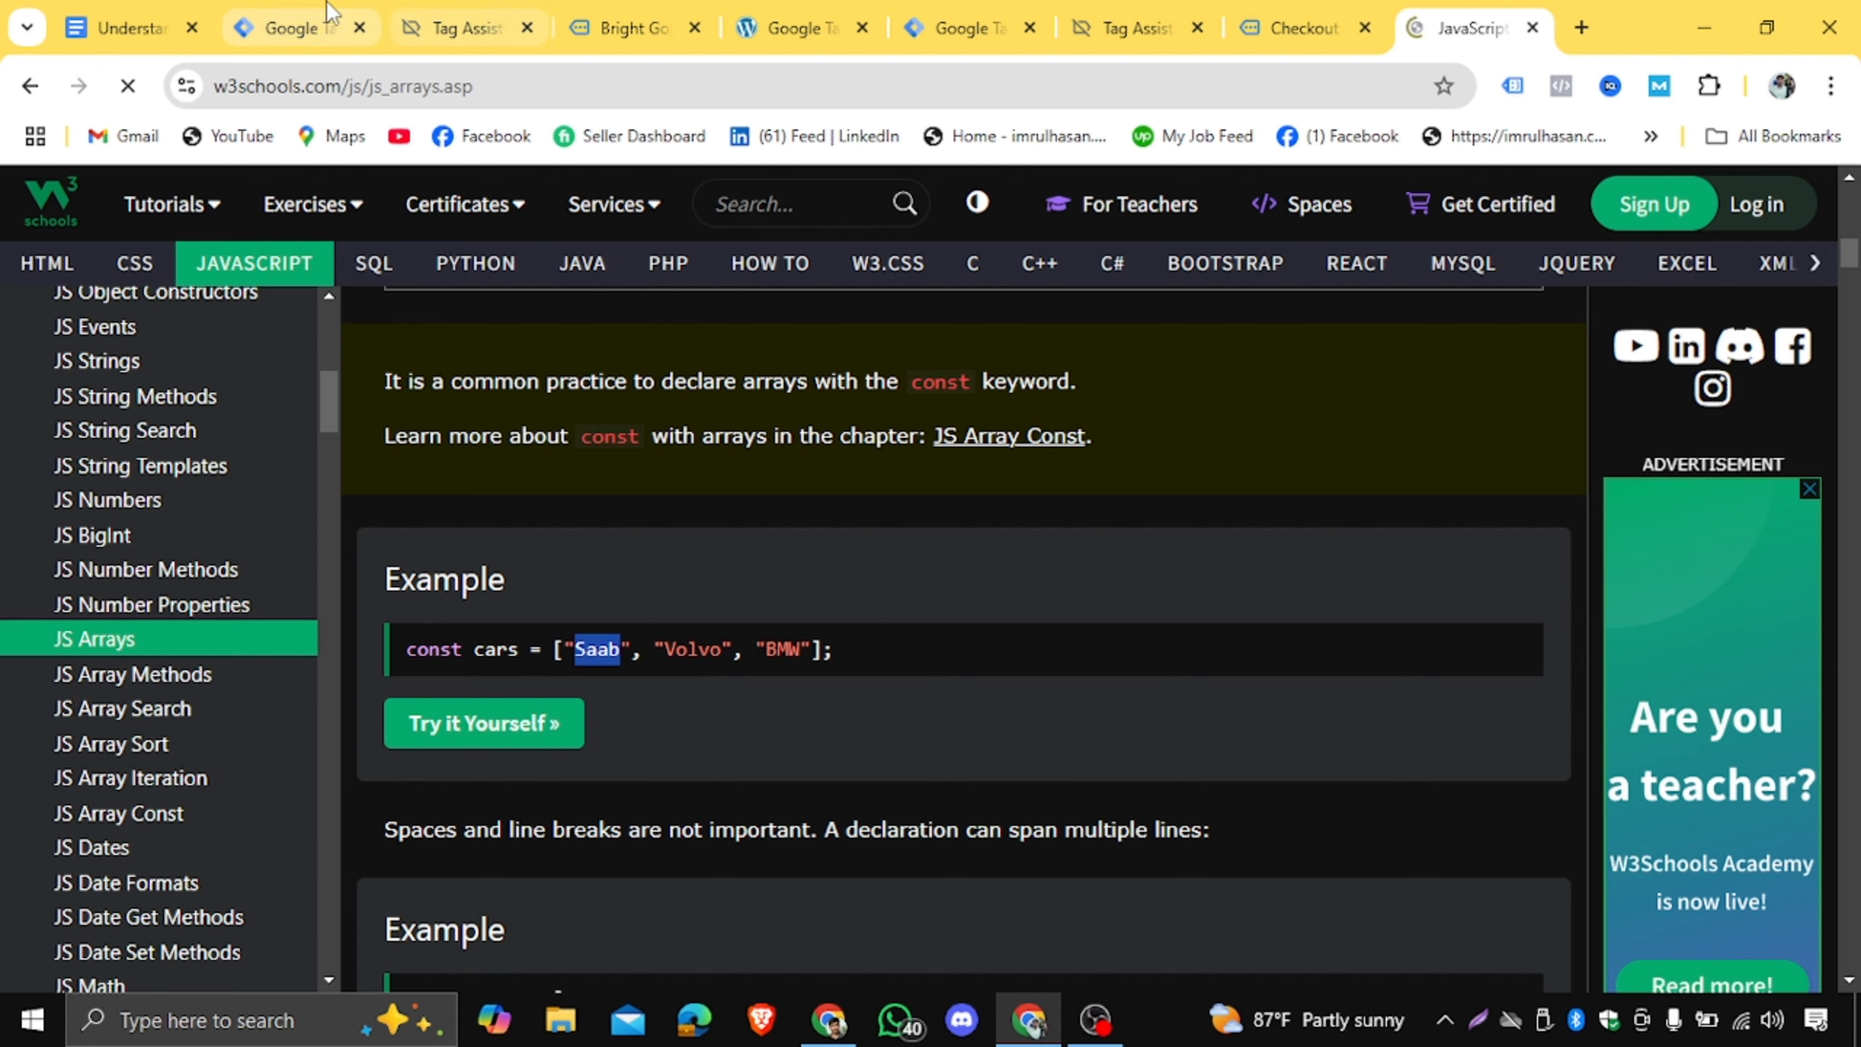
Return to the Tag Assistant debug session and review the items array in the view_item data layer.
click(959, 28)
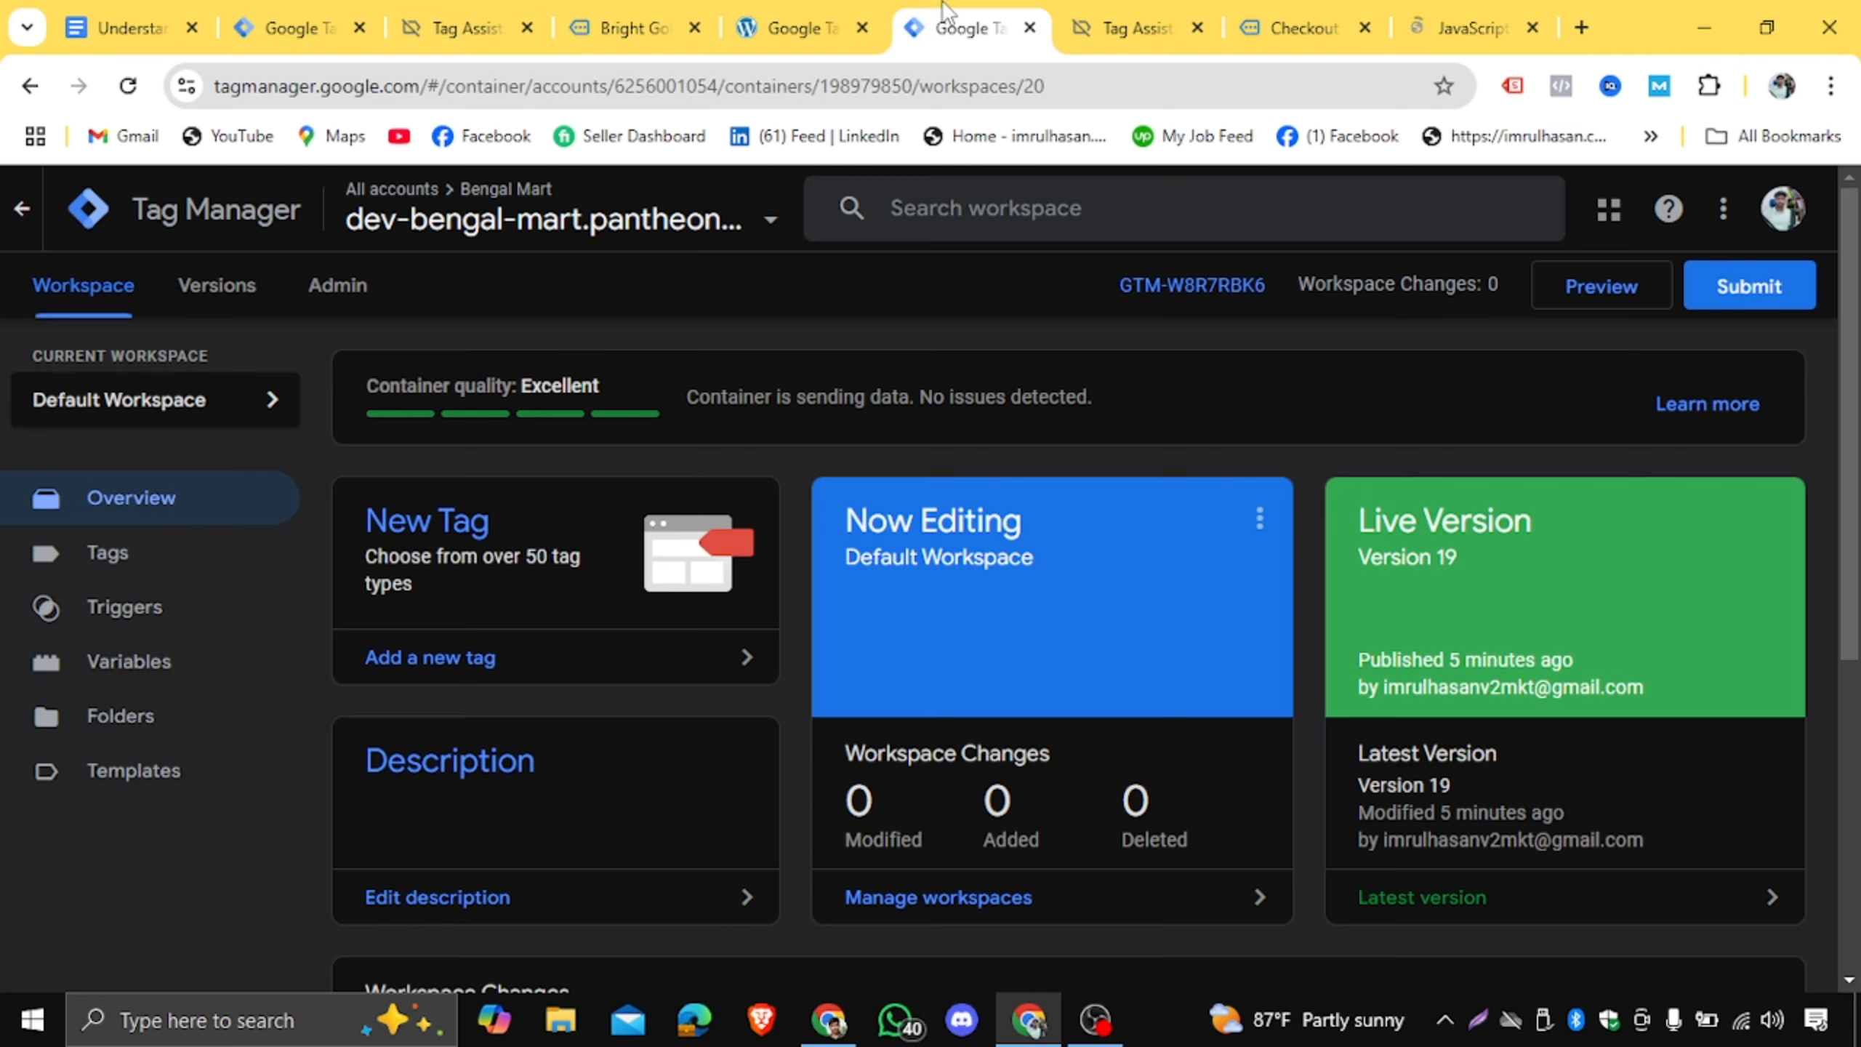
click(787, 27)
click(704, 29)
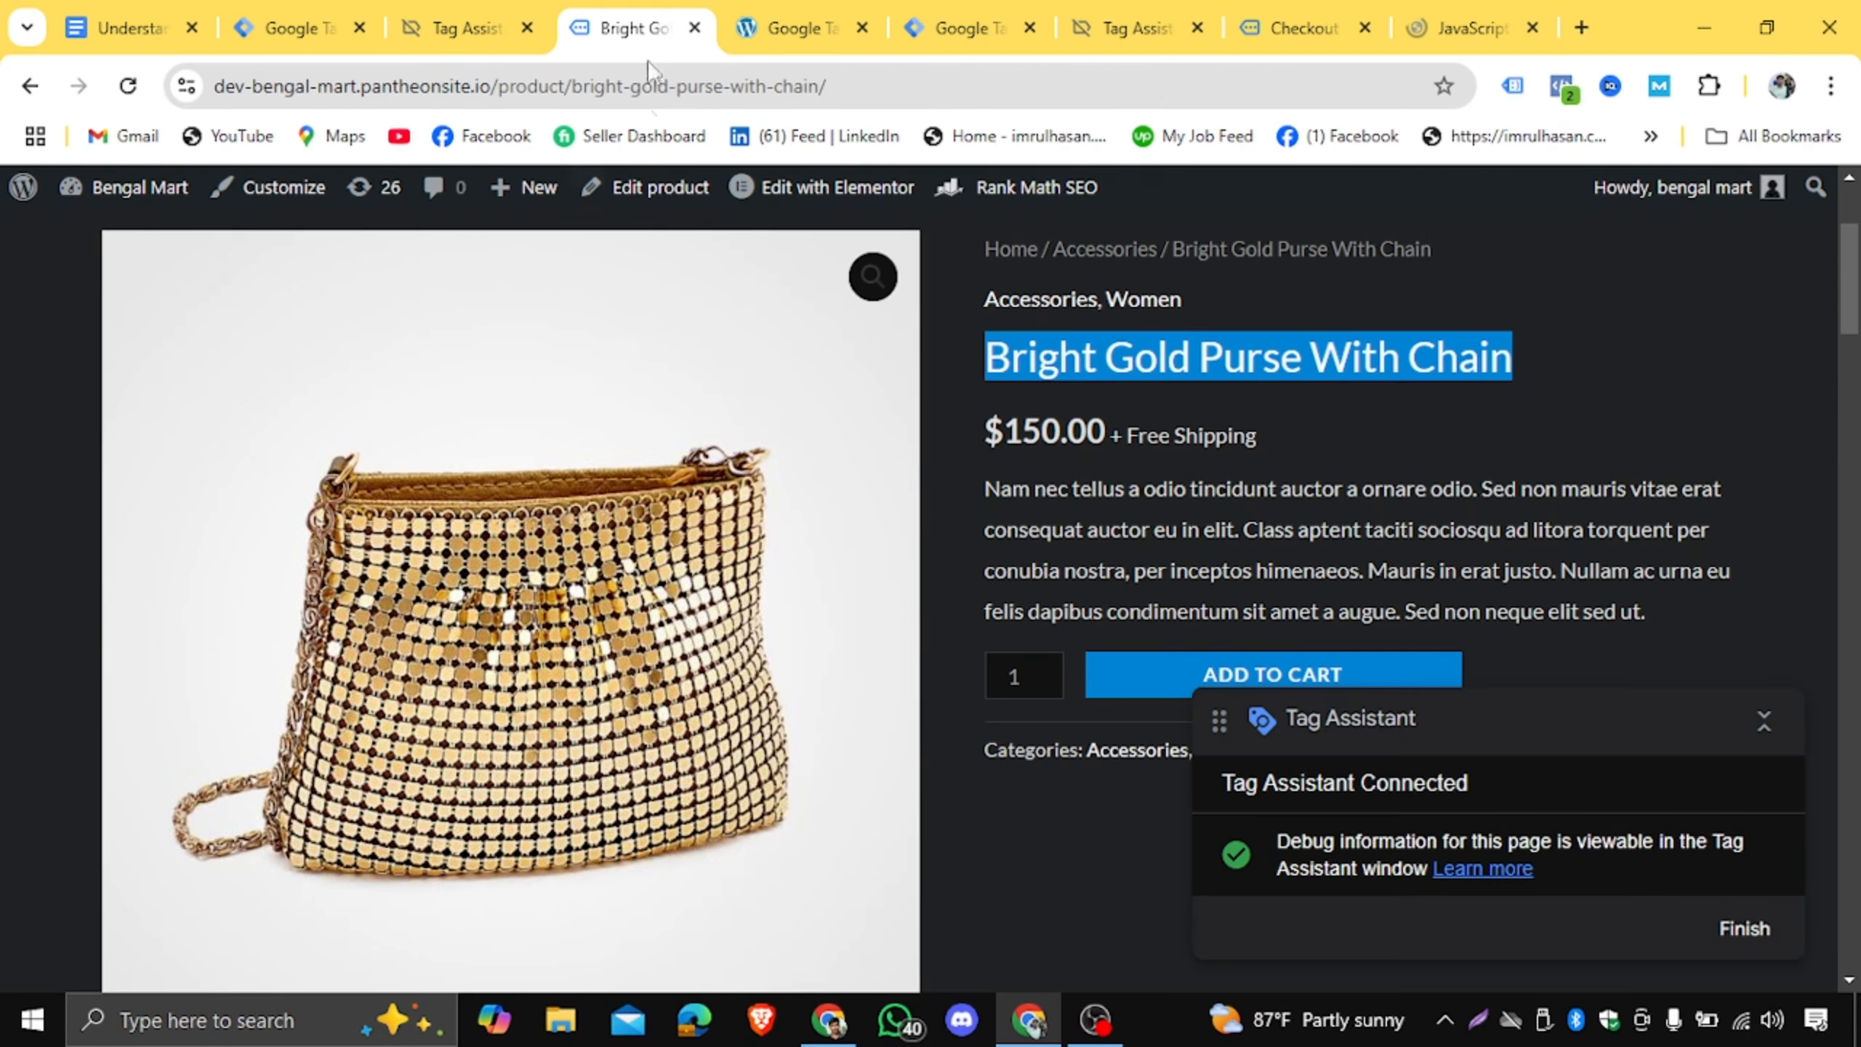
click(1117, 11)
scroll(816, 606, up, 1)
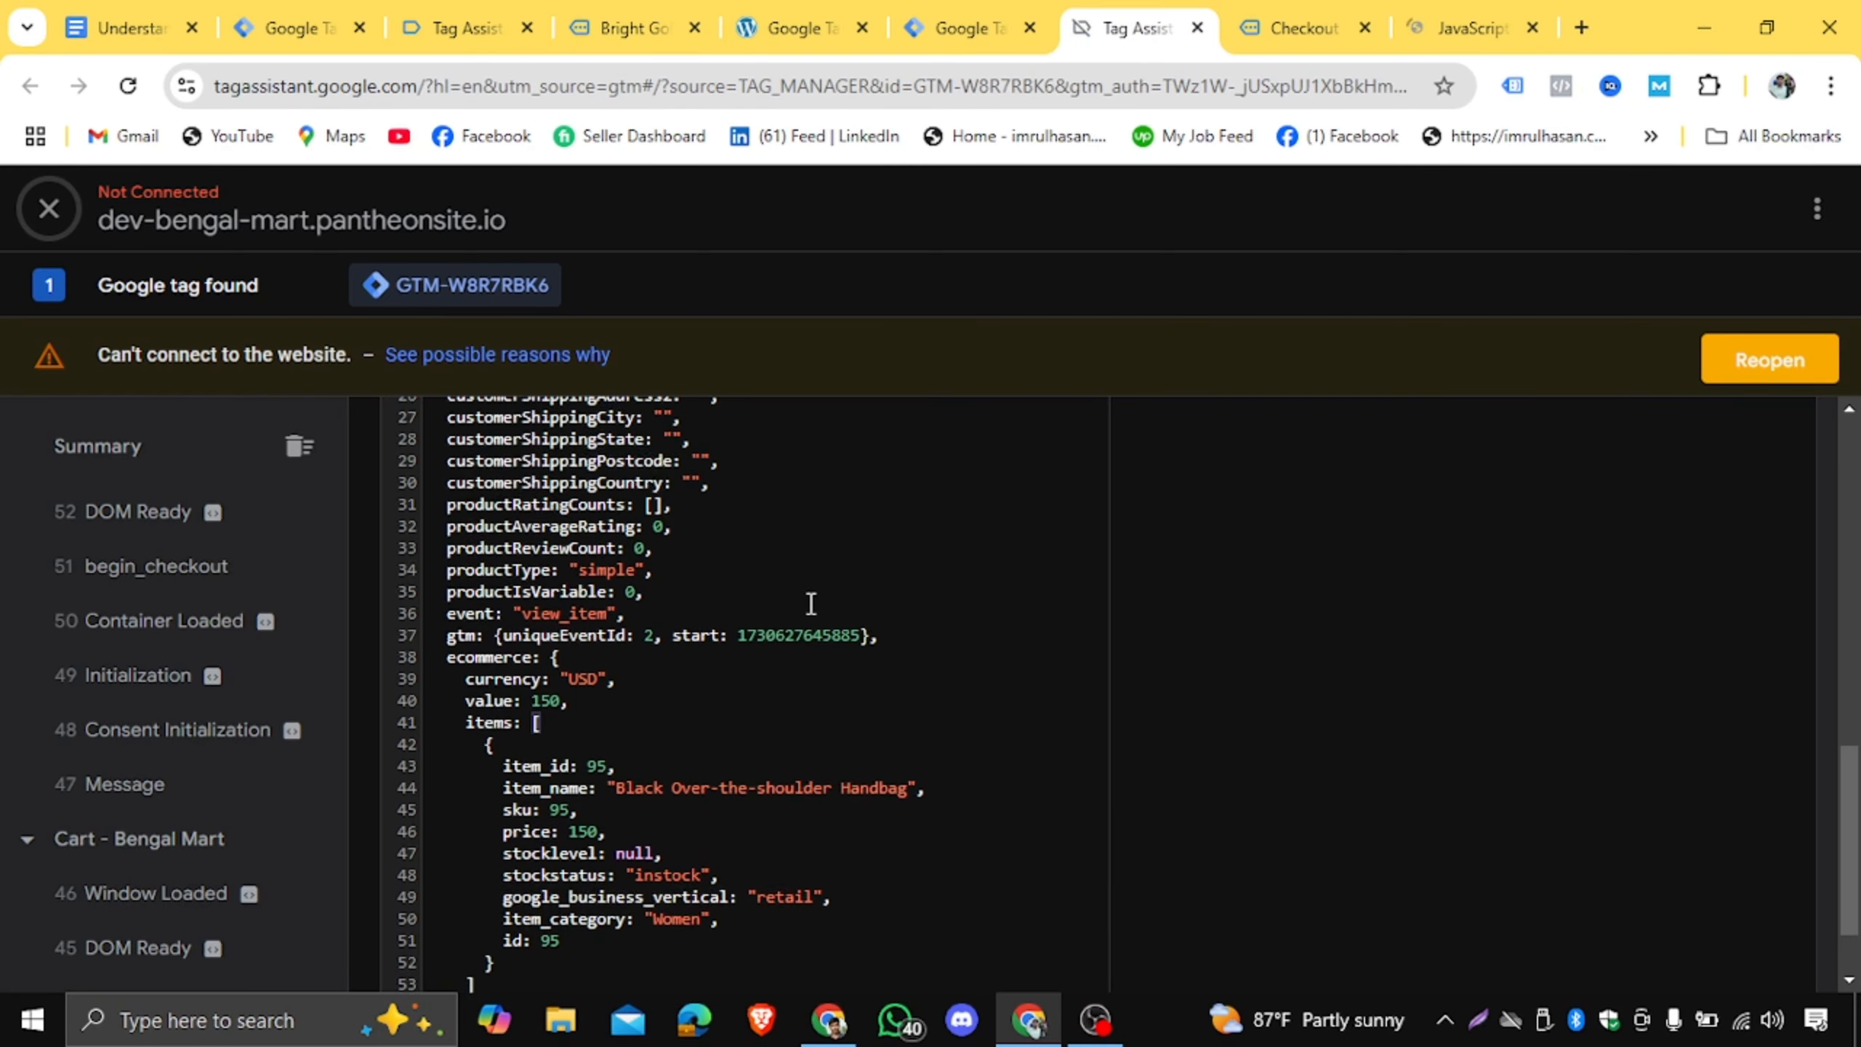
scroll(541, 690, down, 1)
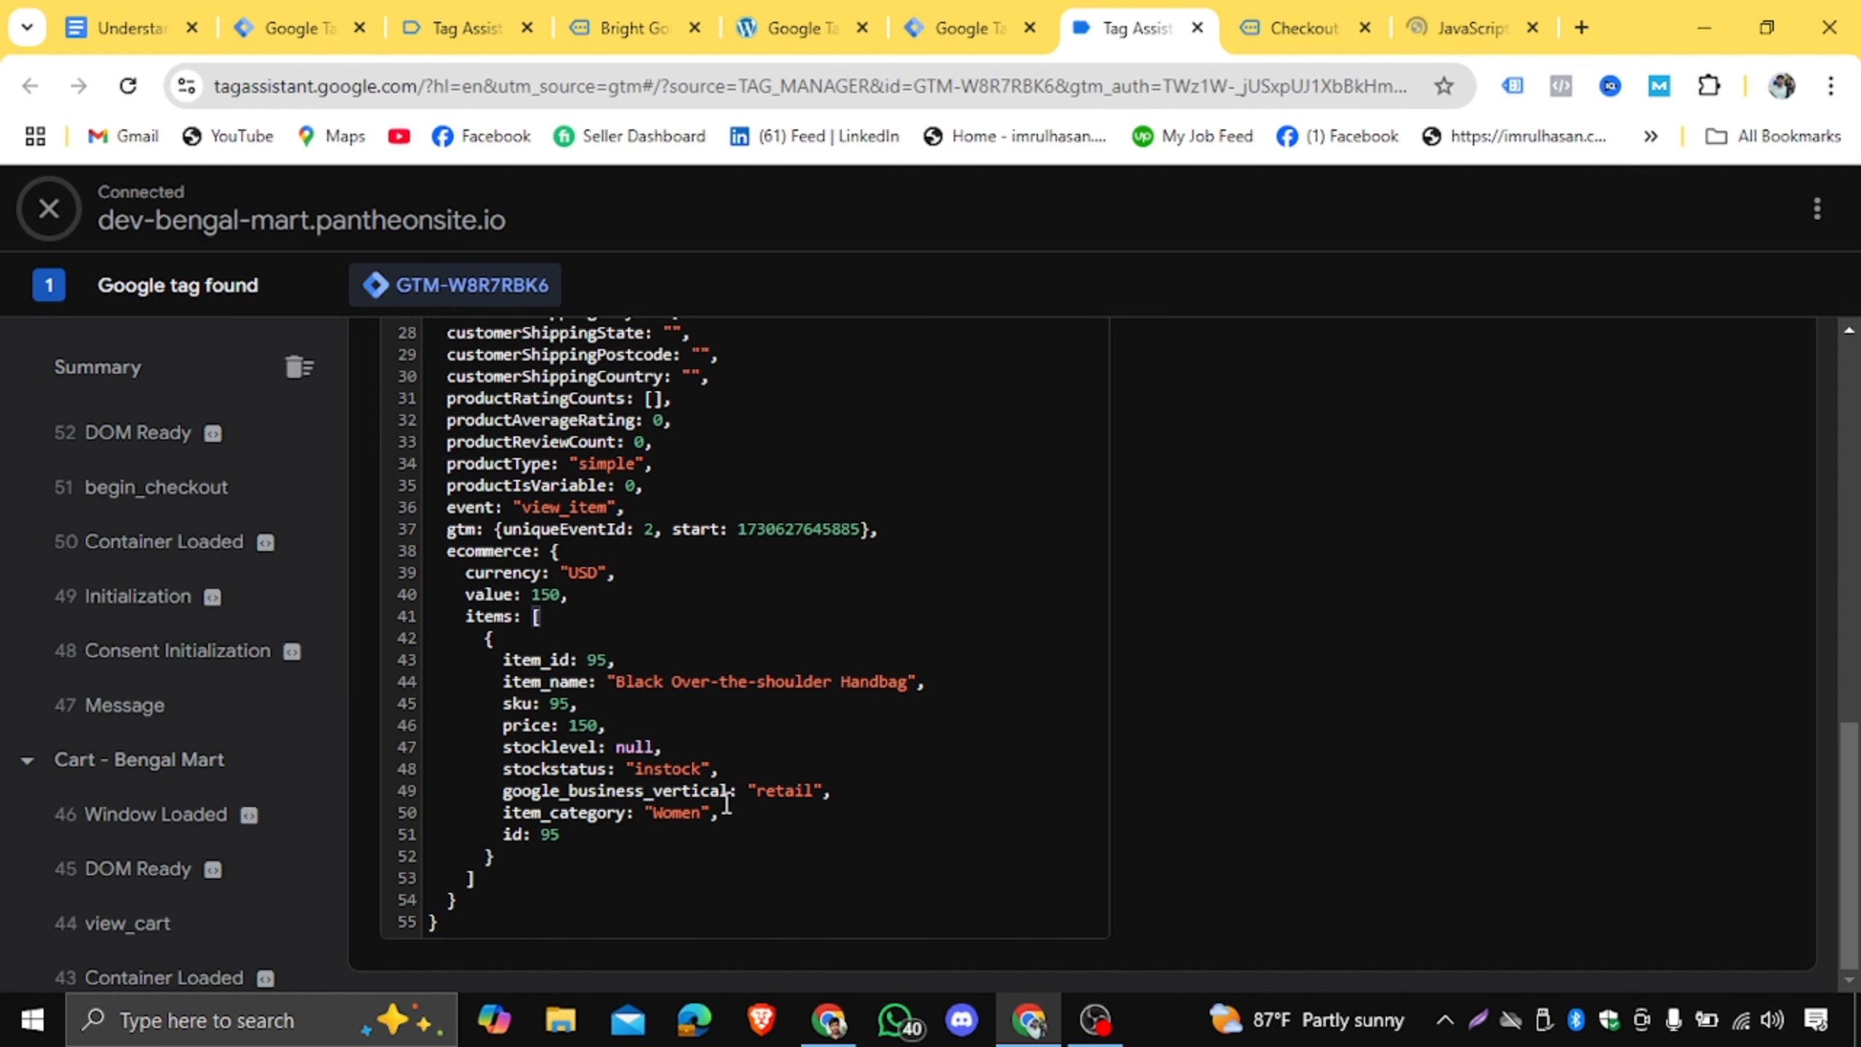
Copy the data layer path ecommerce.items.0.item_id for the product id variable from the Understanding Google Tag Manager document.
click(133, 25)
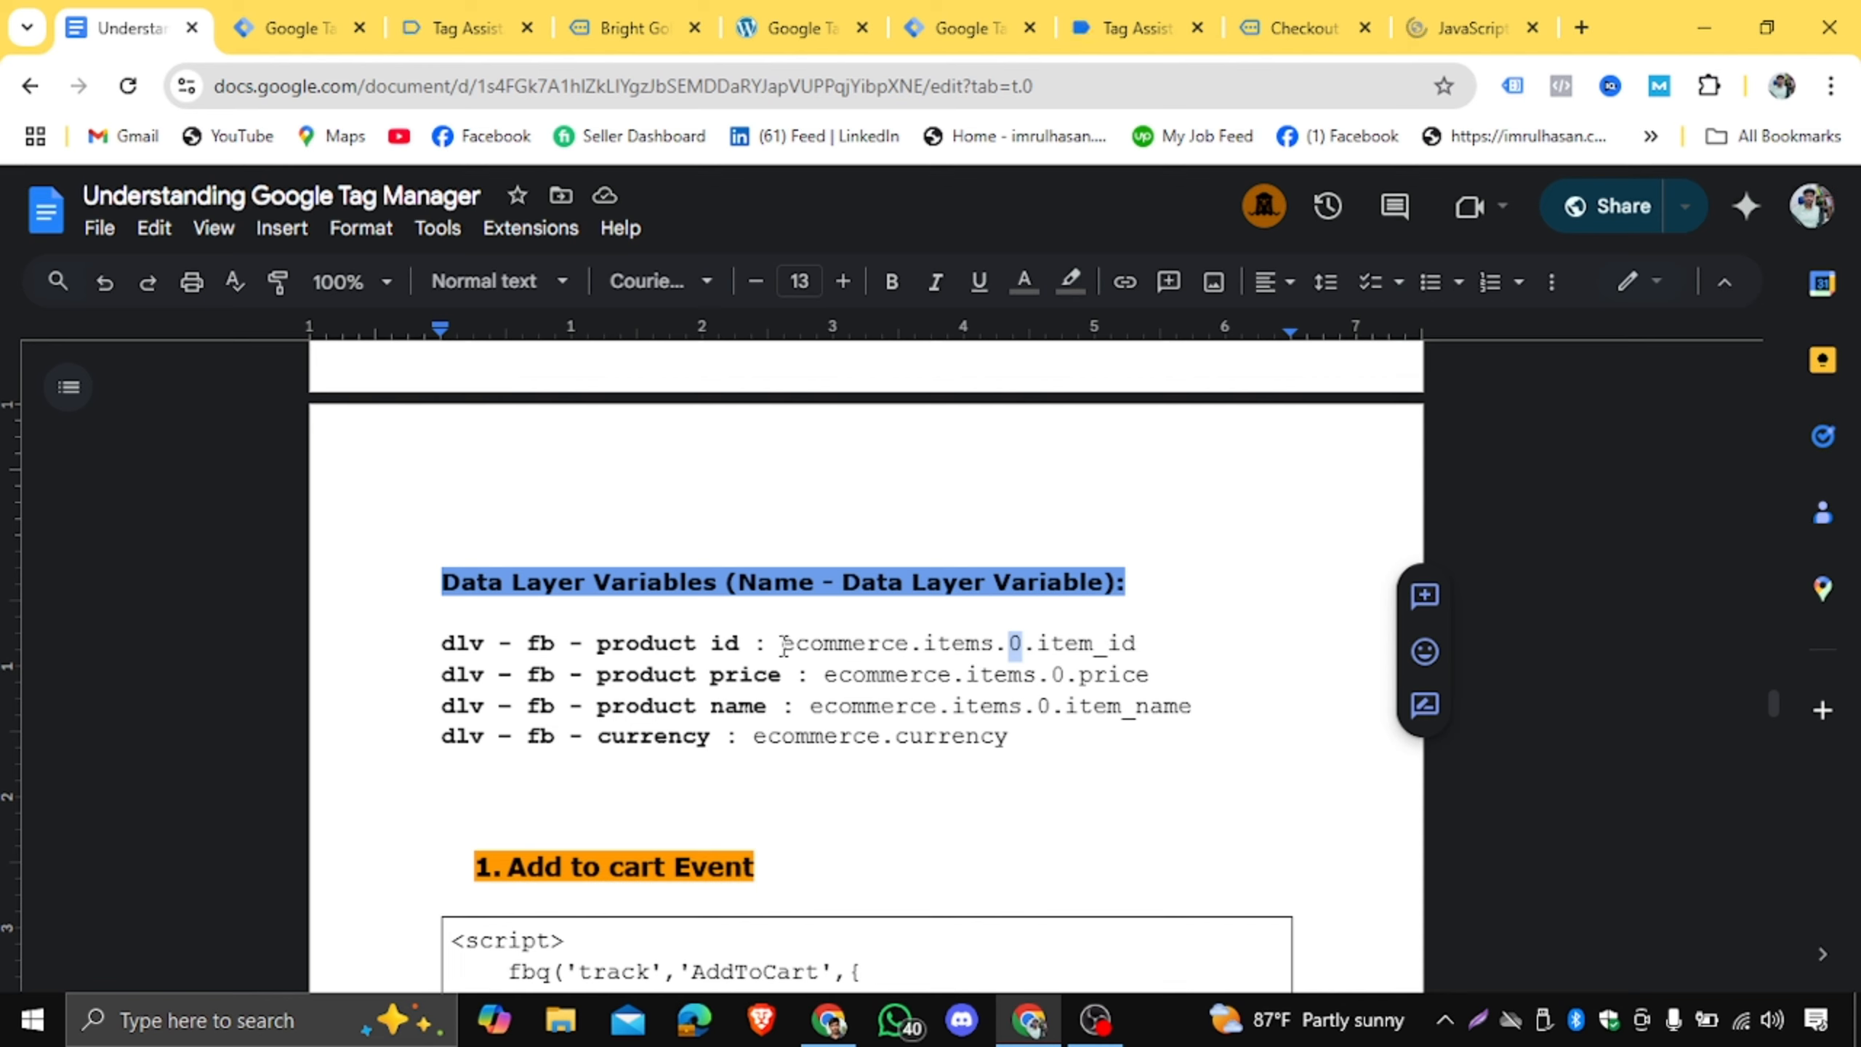
drag(781, 643, 1145, 645)
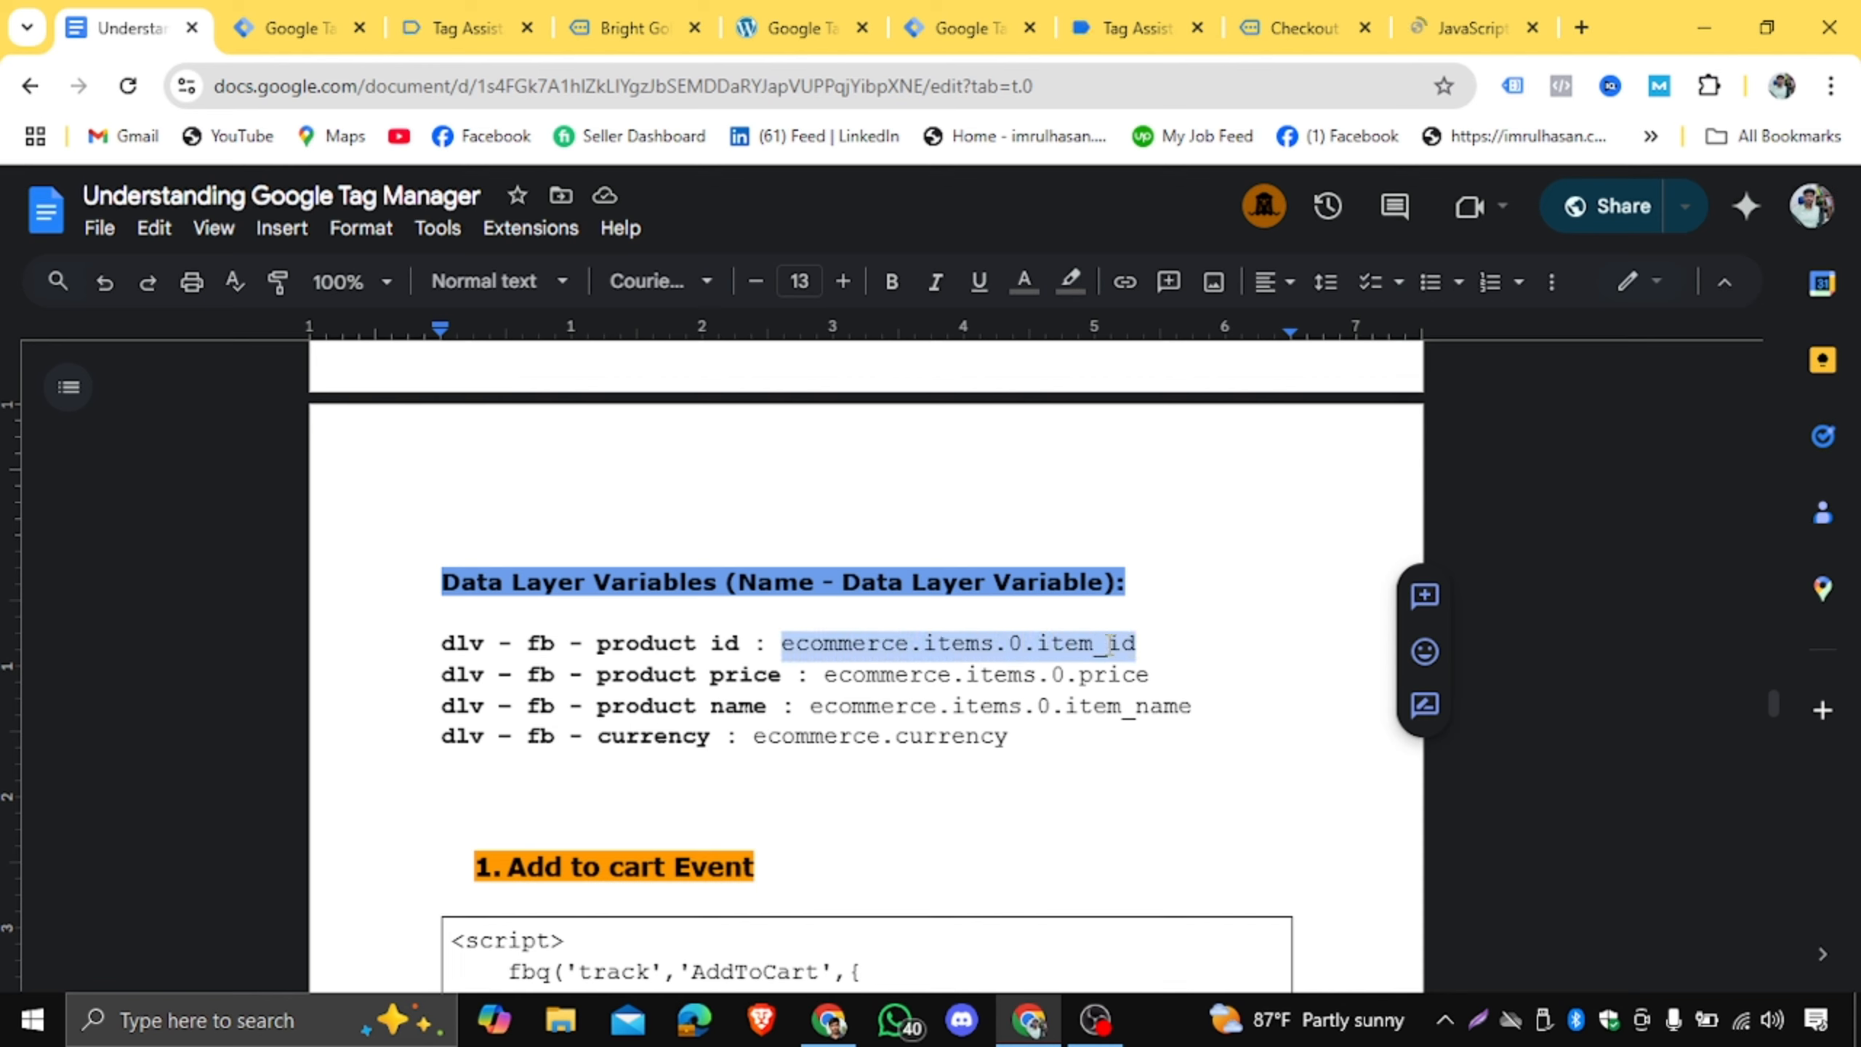
right_click(1110, 645)
click(1176, 346)
Switch to Google Tag Manager and set the type of the dlv - fb - product id variable to Data Layer Variable.
click(279, 32)
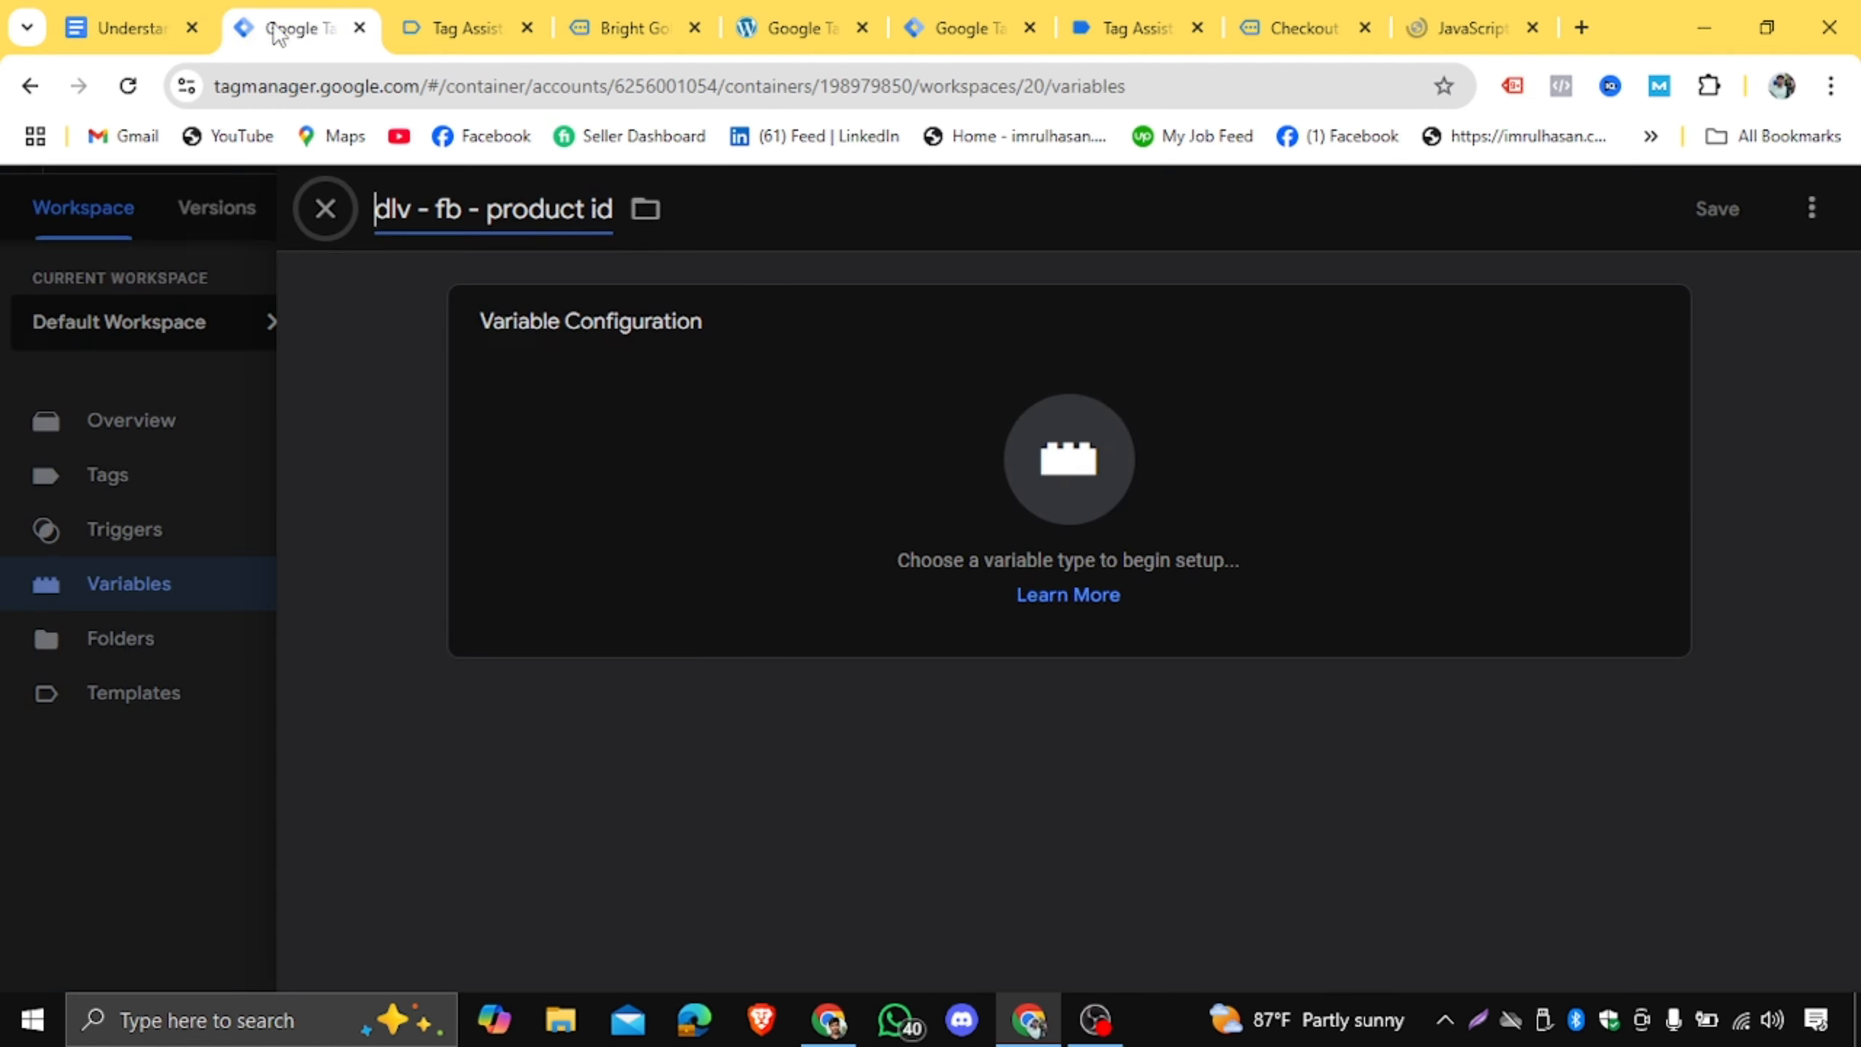
click(896, 469)
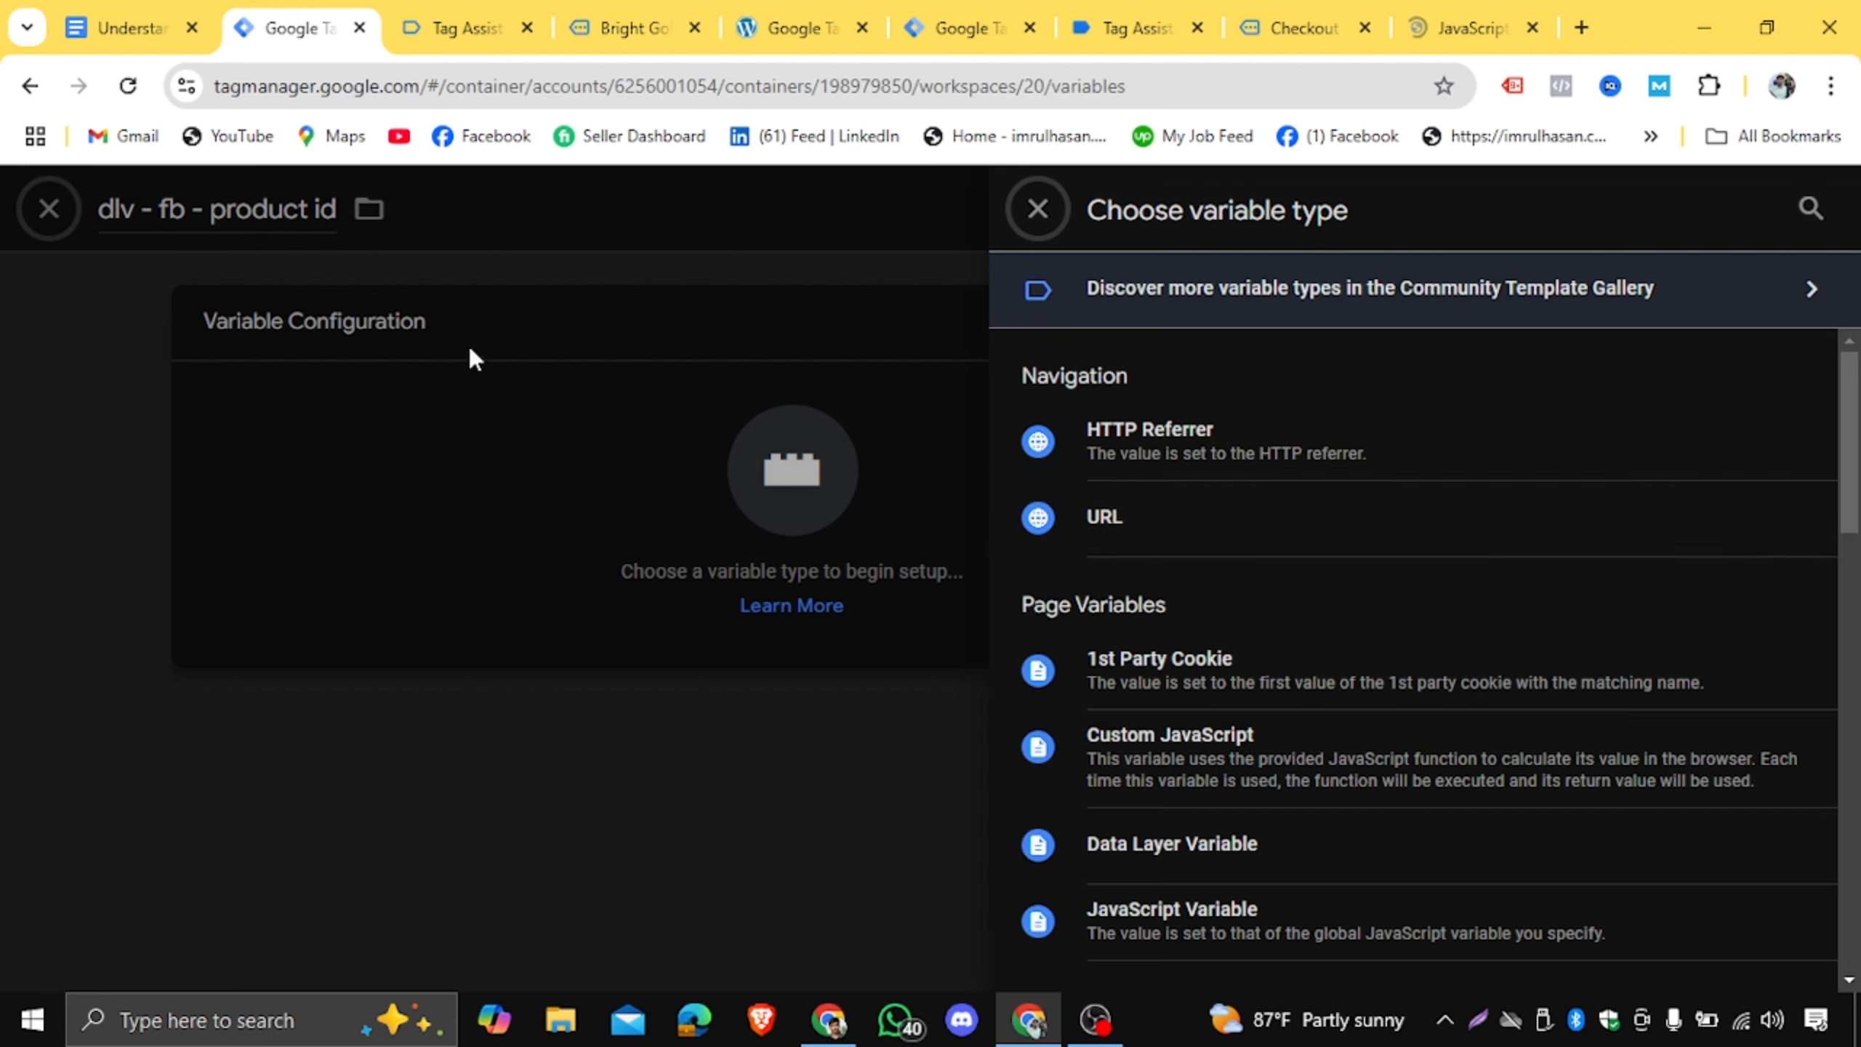
scroll(1478, 620, down, 5)
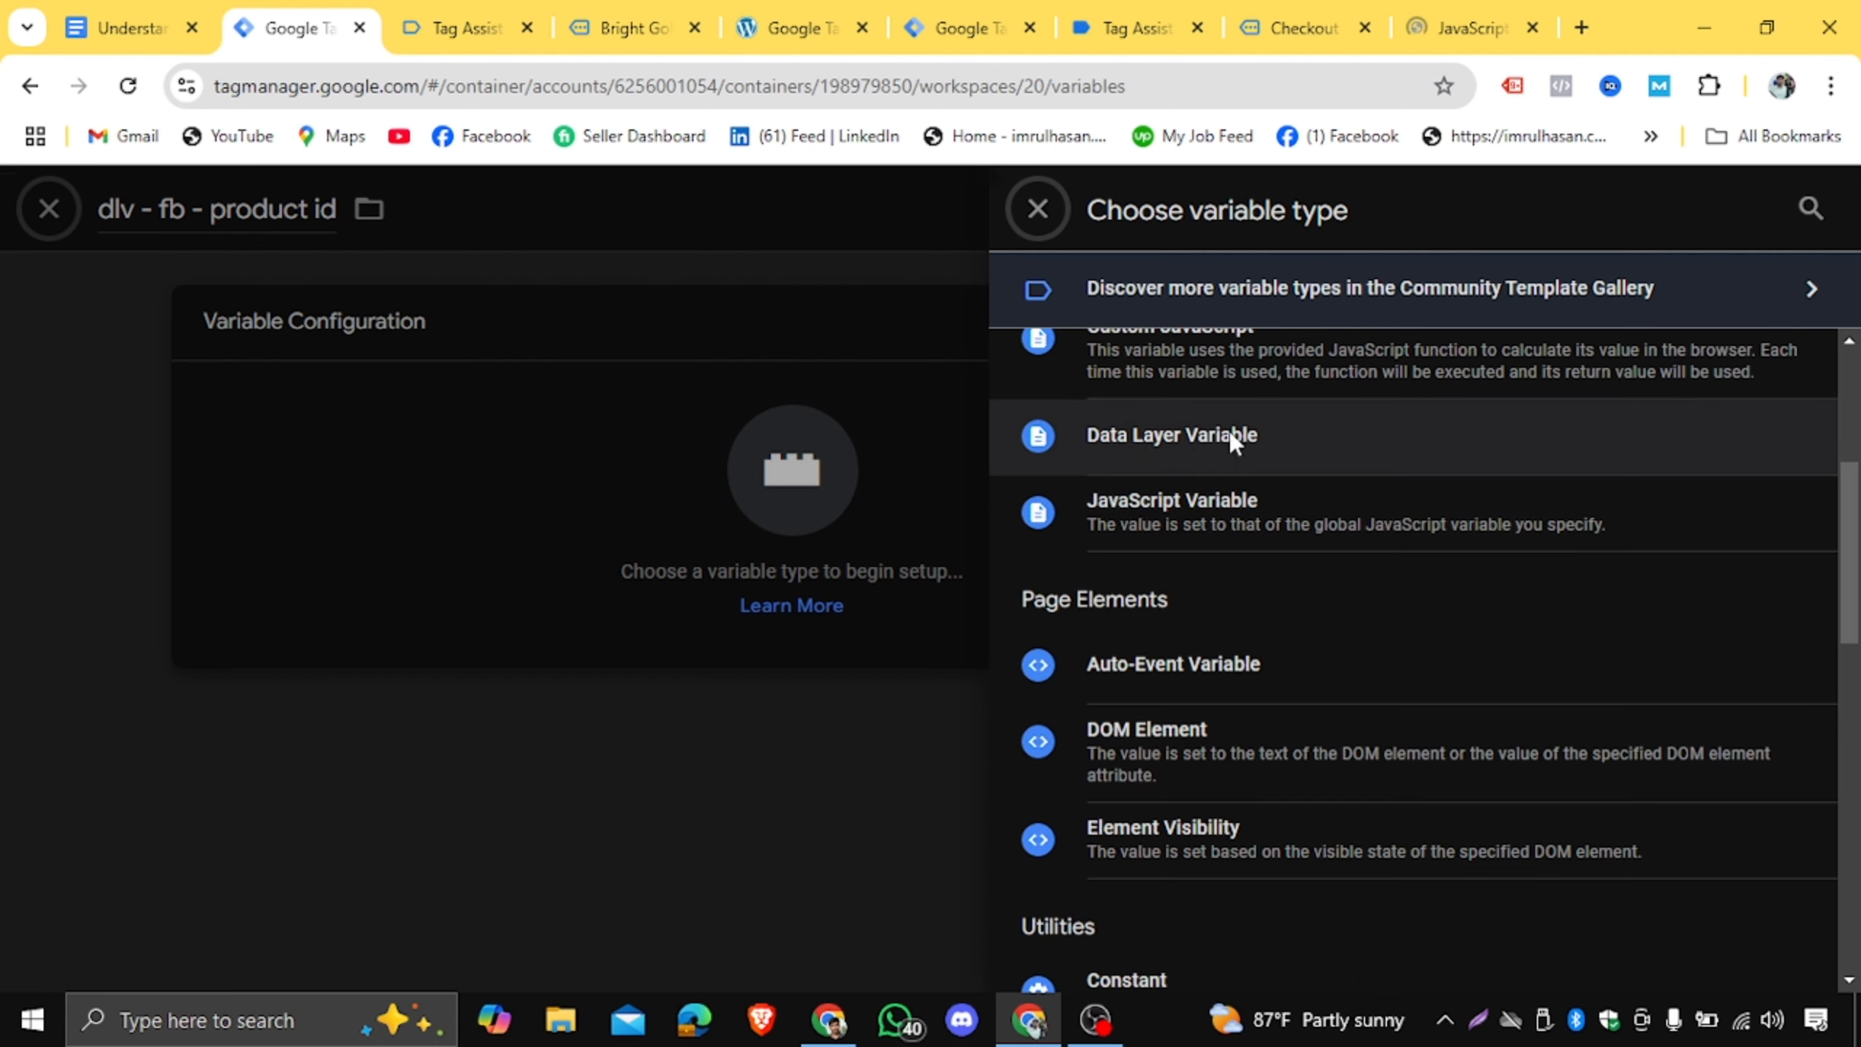
click(1230, 434)
Review the view_item event's data layer values in the Tag Assistant debug session.
click(1317, 12)
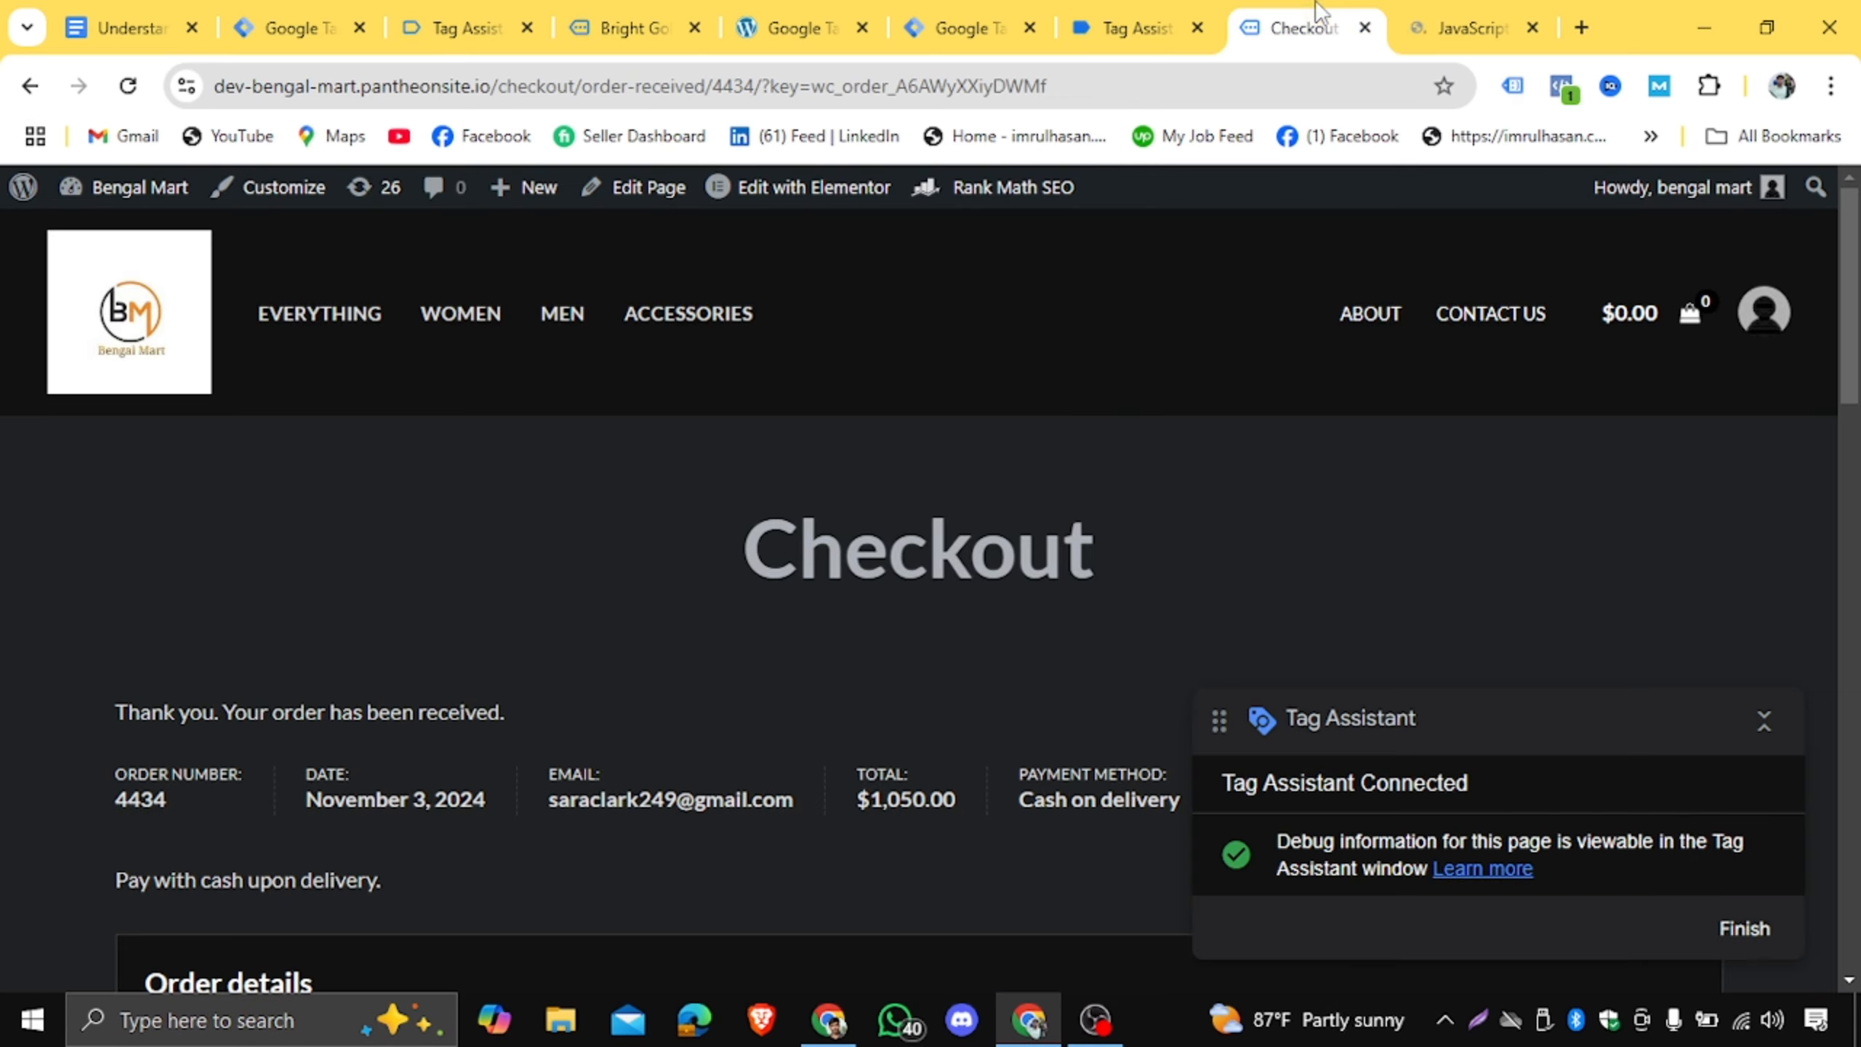
click(1121, 26)
scroll(773, 428, up, 10)
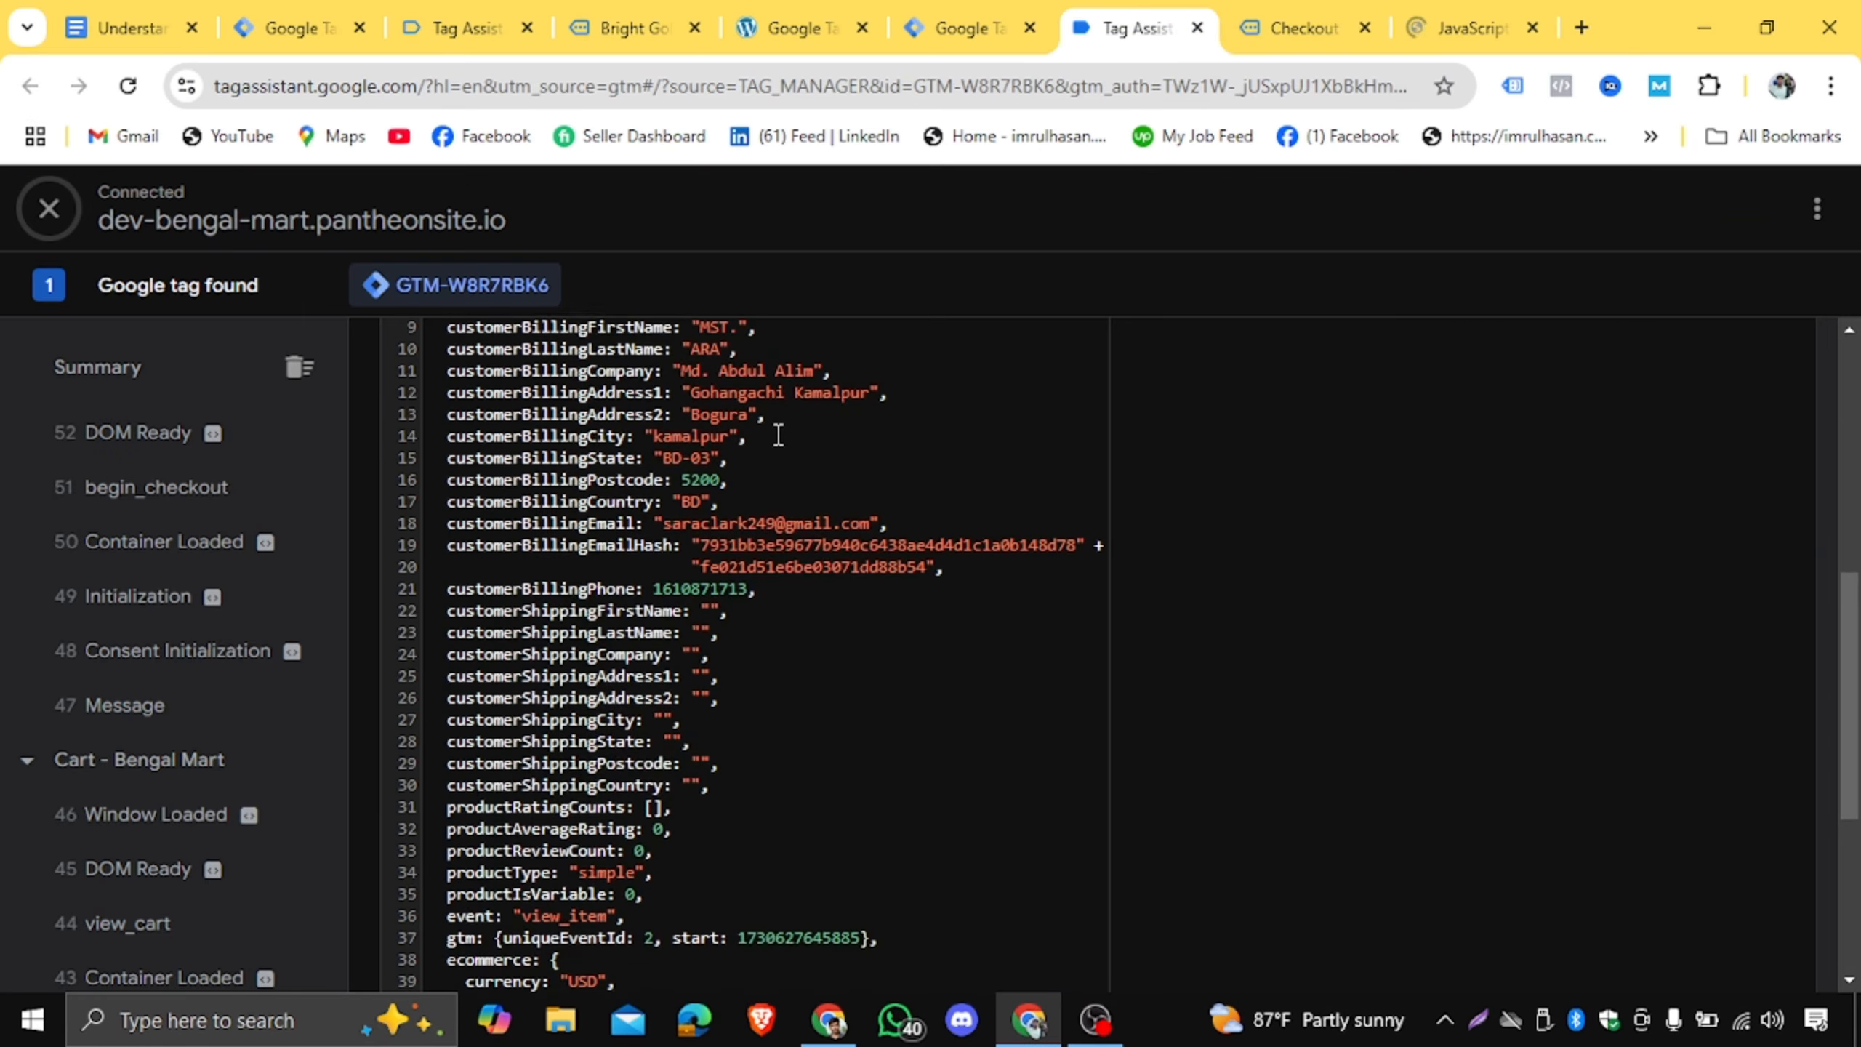
scroll(778, 434, up, 3)
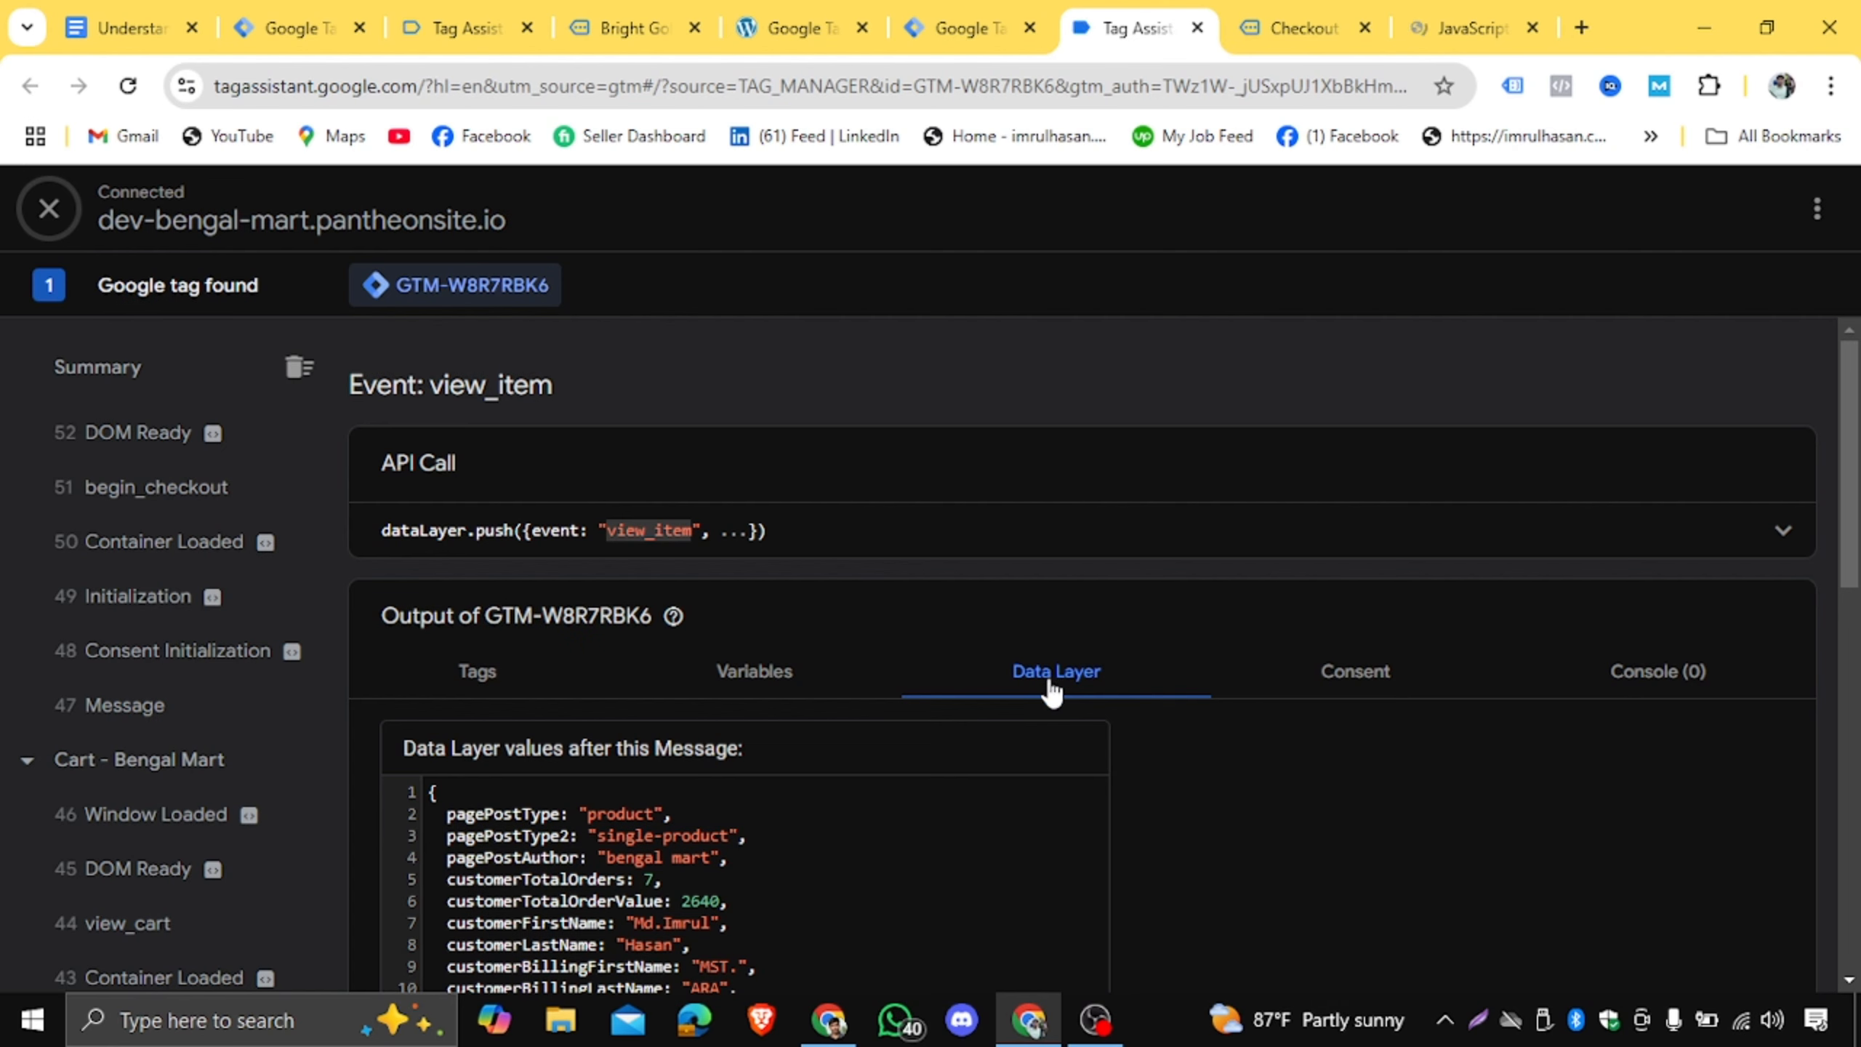
scroll(799, 855, down, 2)
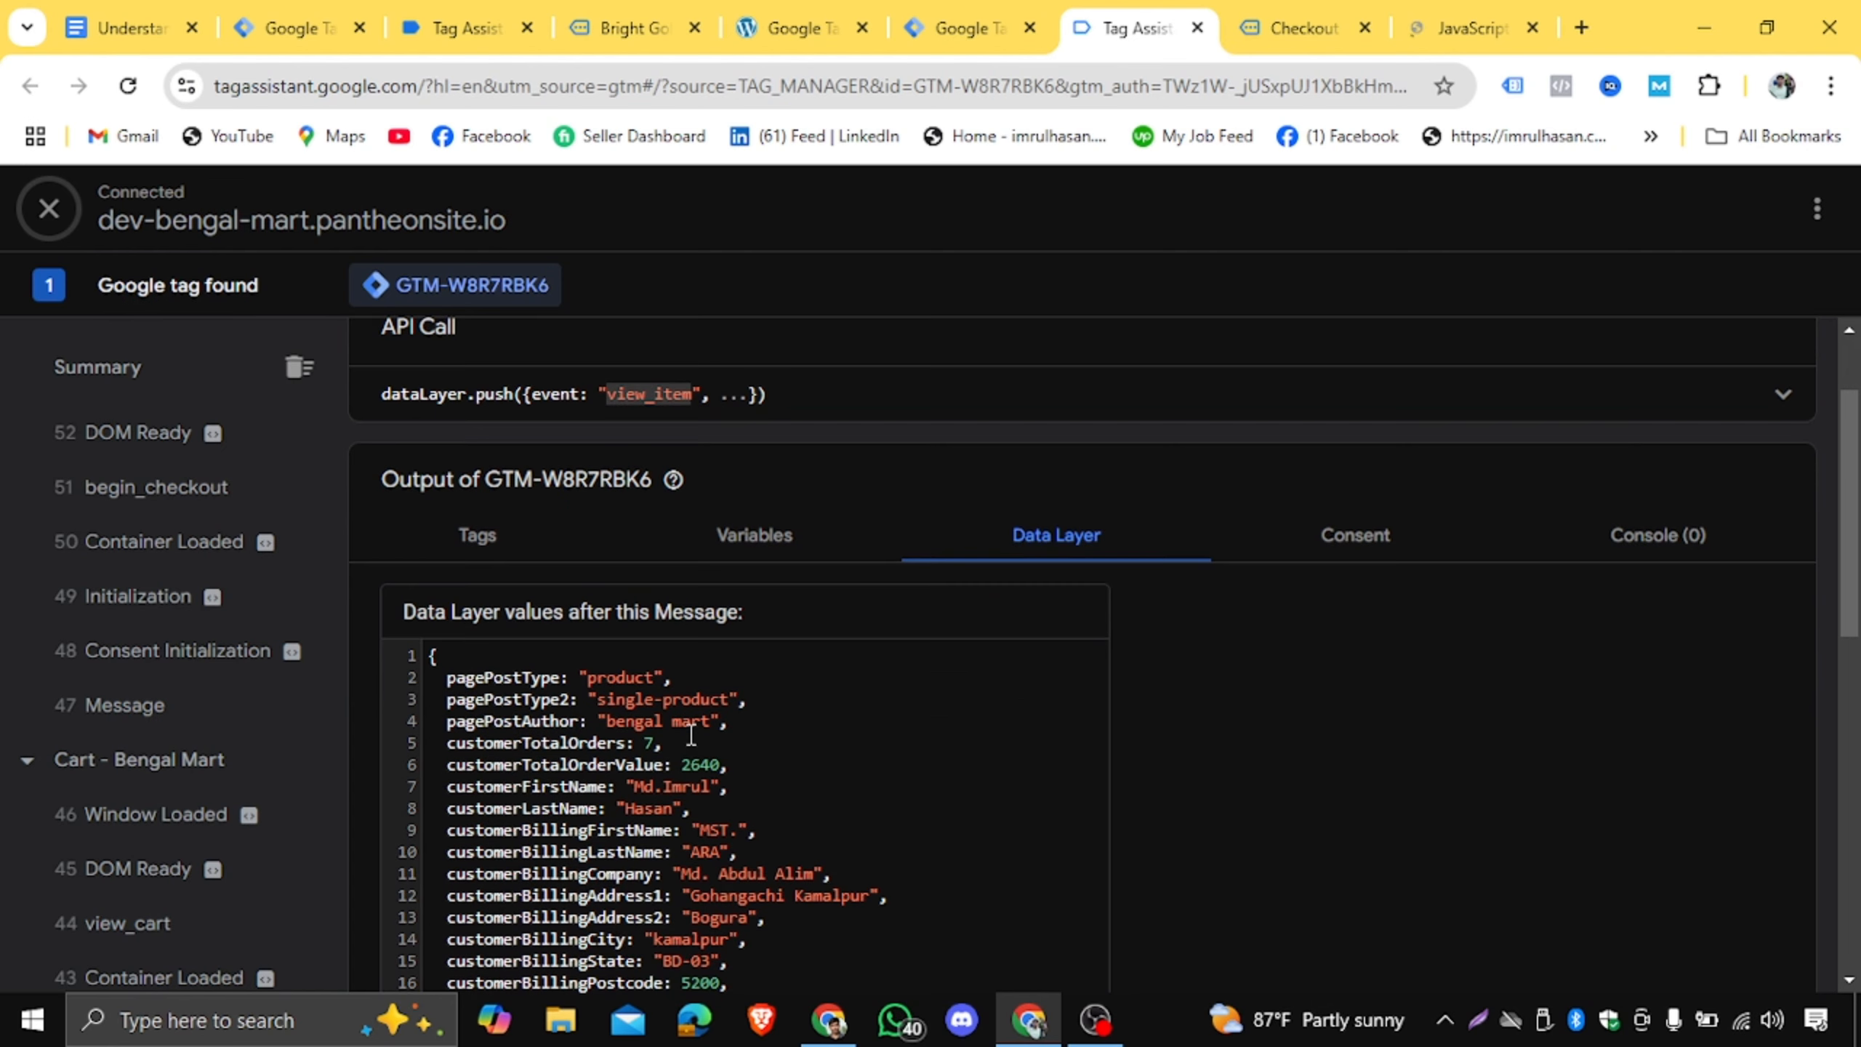
Return to Google Tag Manager, enter ecommerce.items.0.item_id as the product id variable's Data Layer Variable Name and save the variable.
click(124, 27)
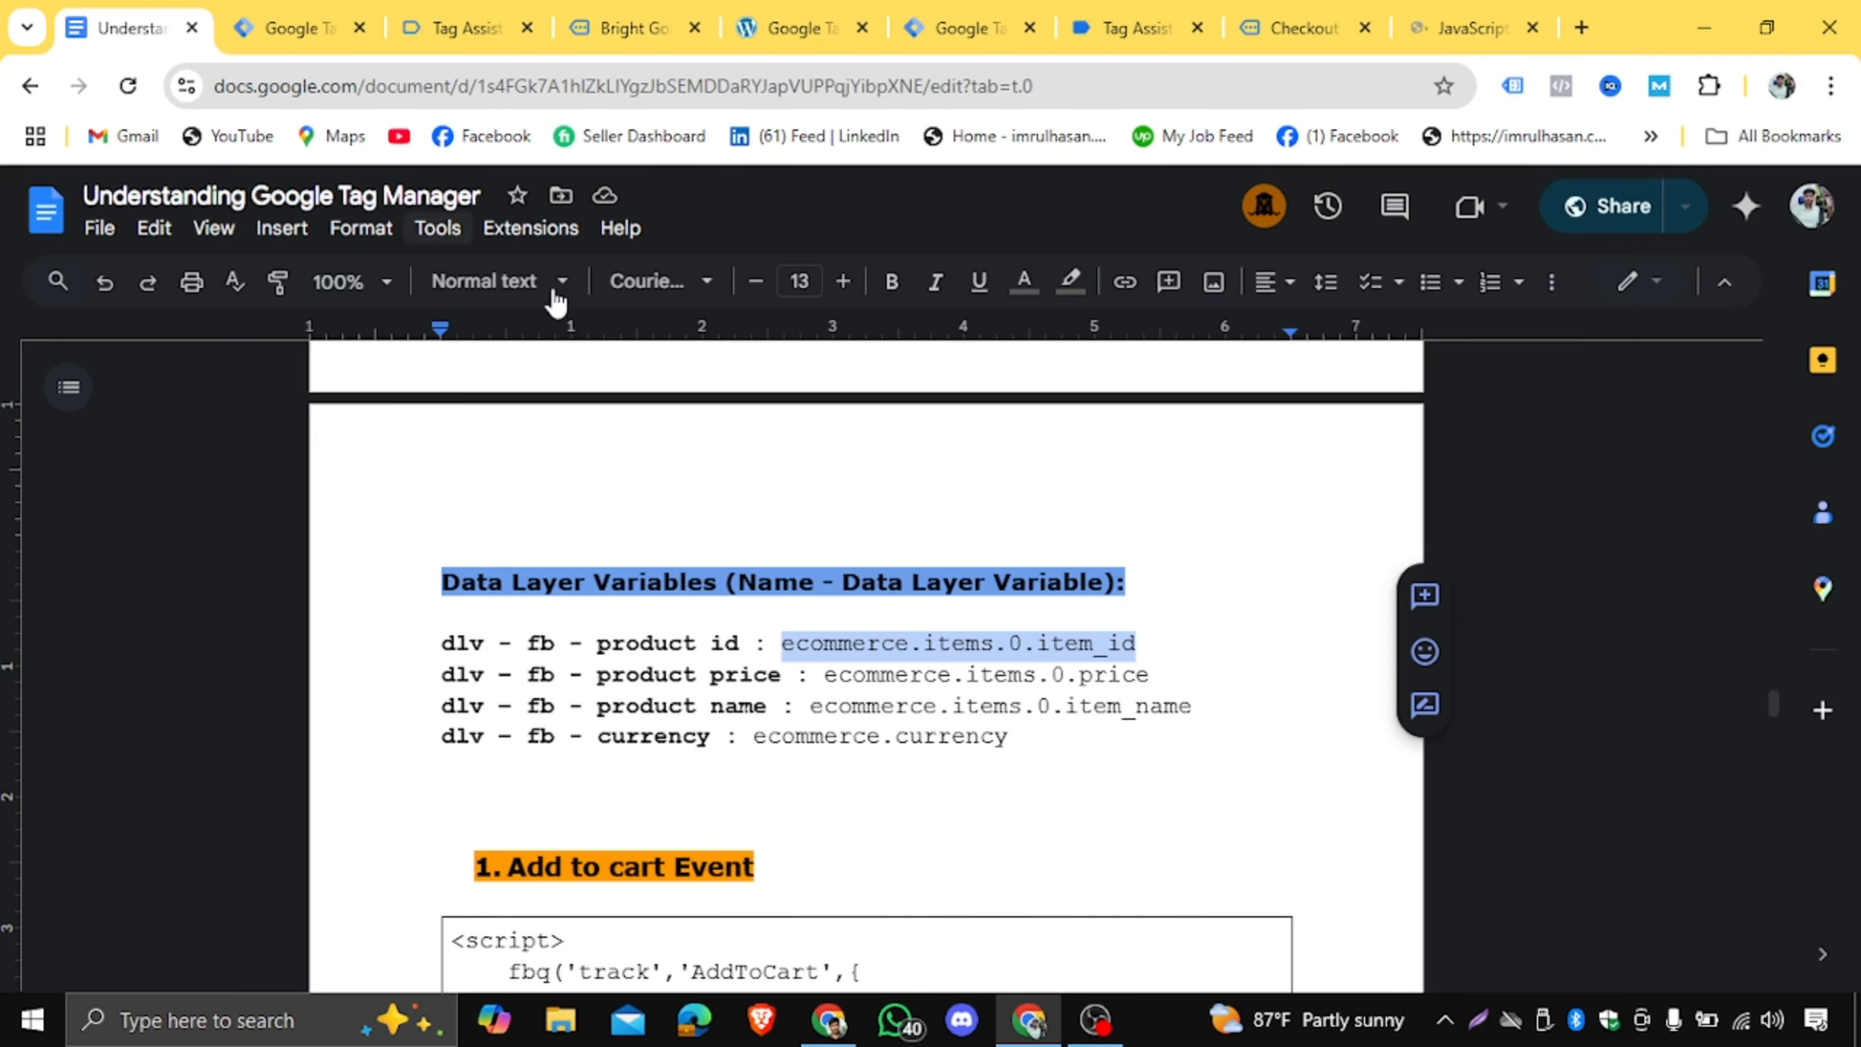
click(454, 10)
click(300, 3)
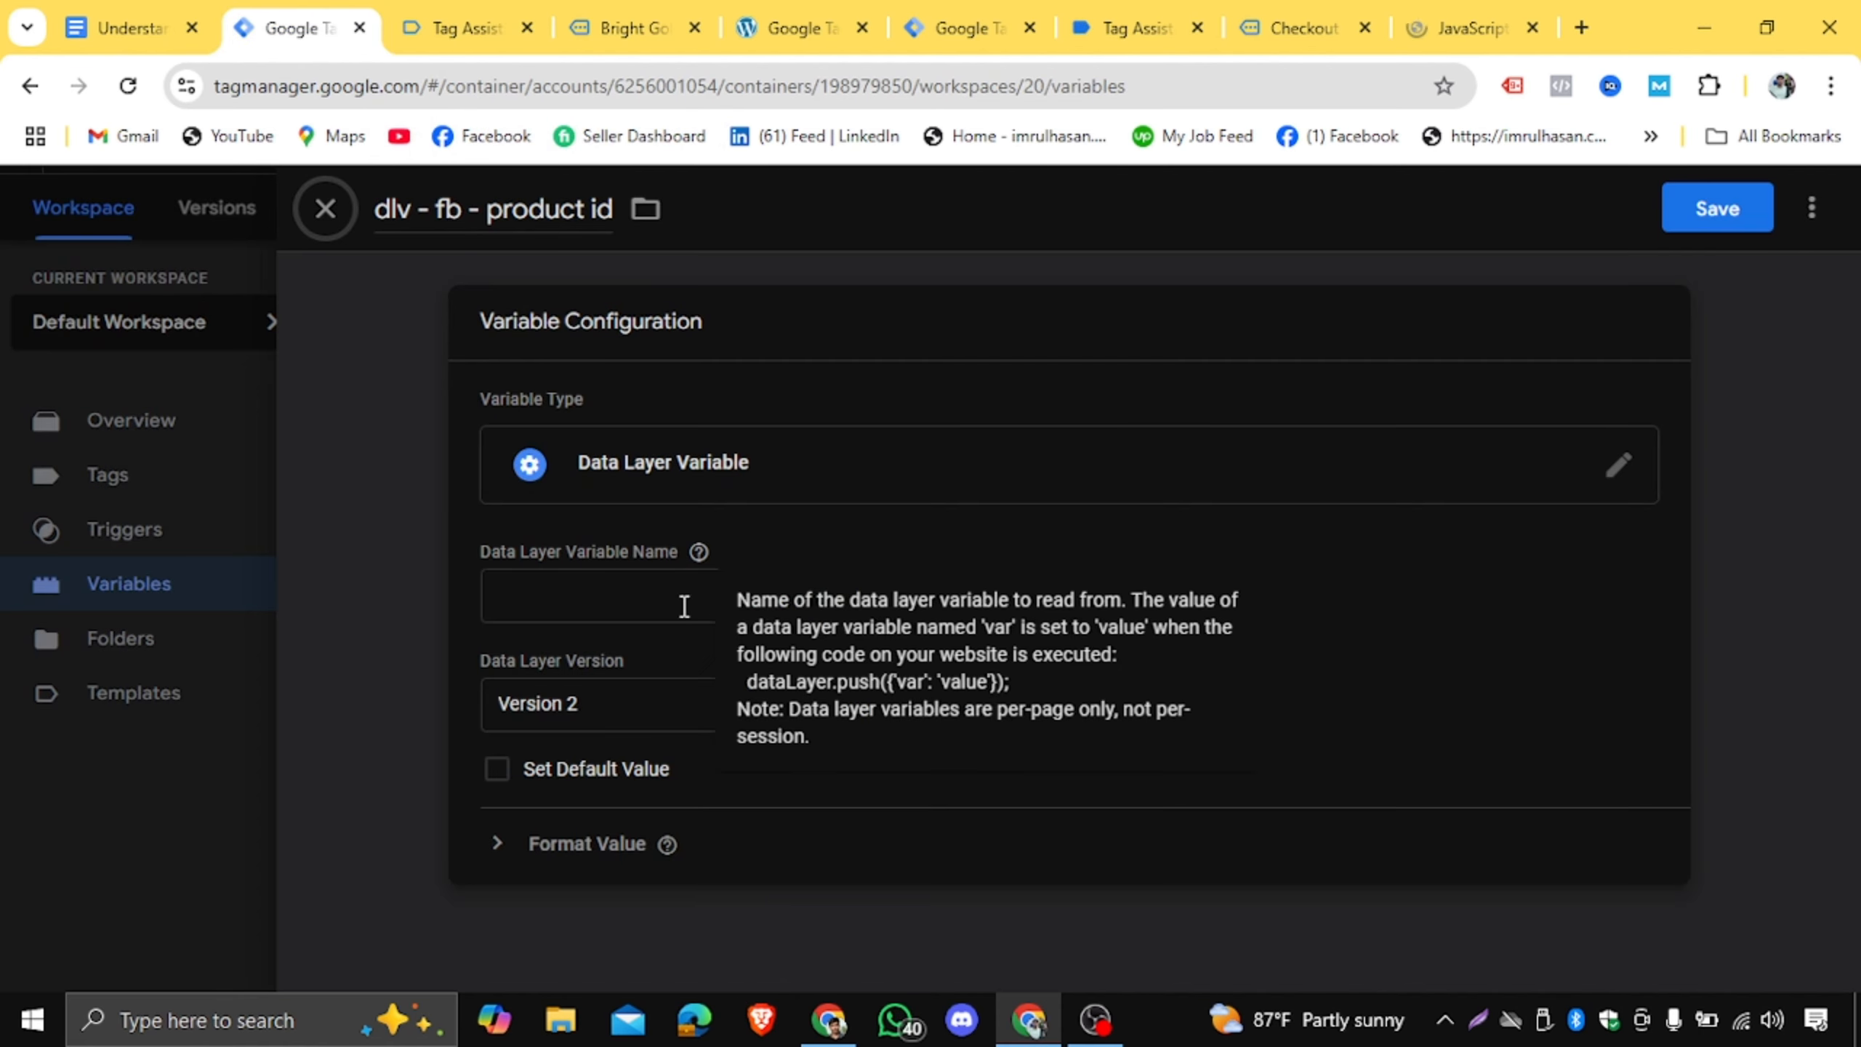
right_click(578, 581)
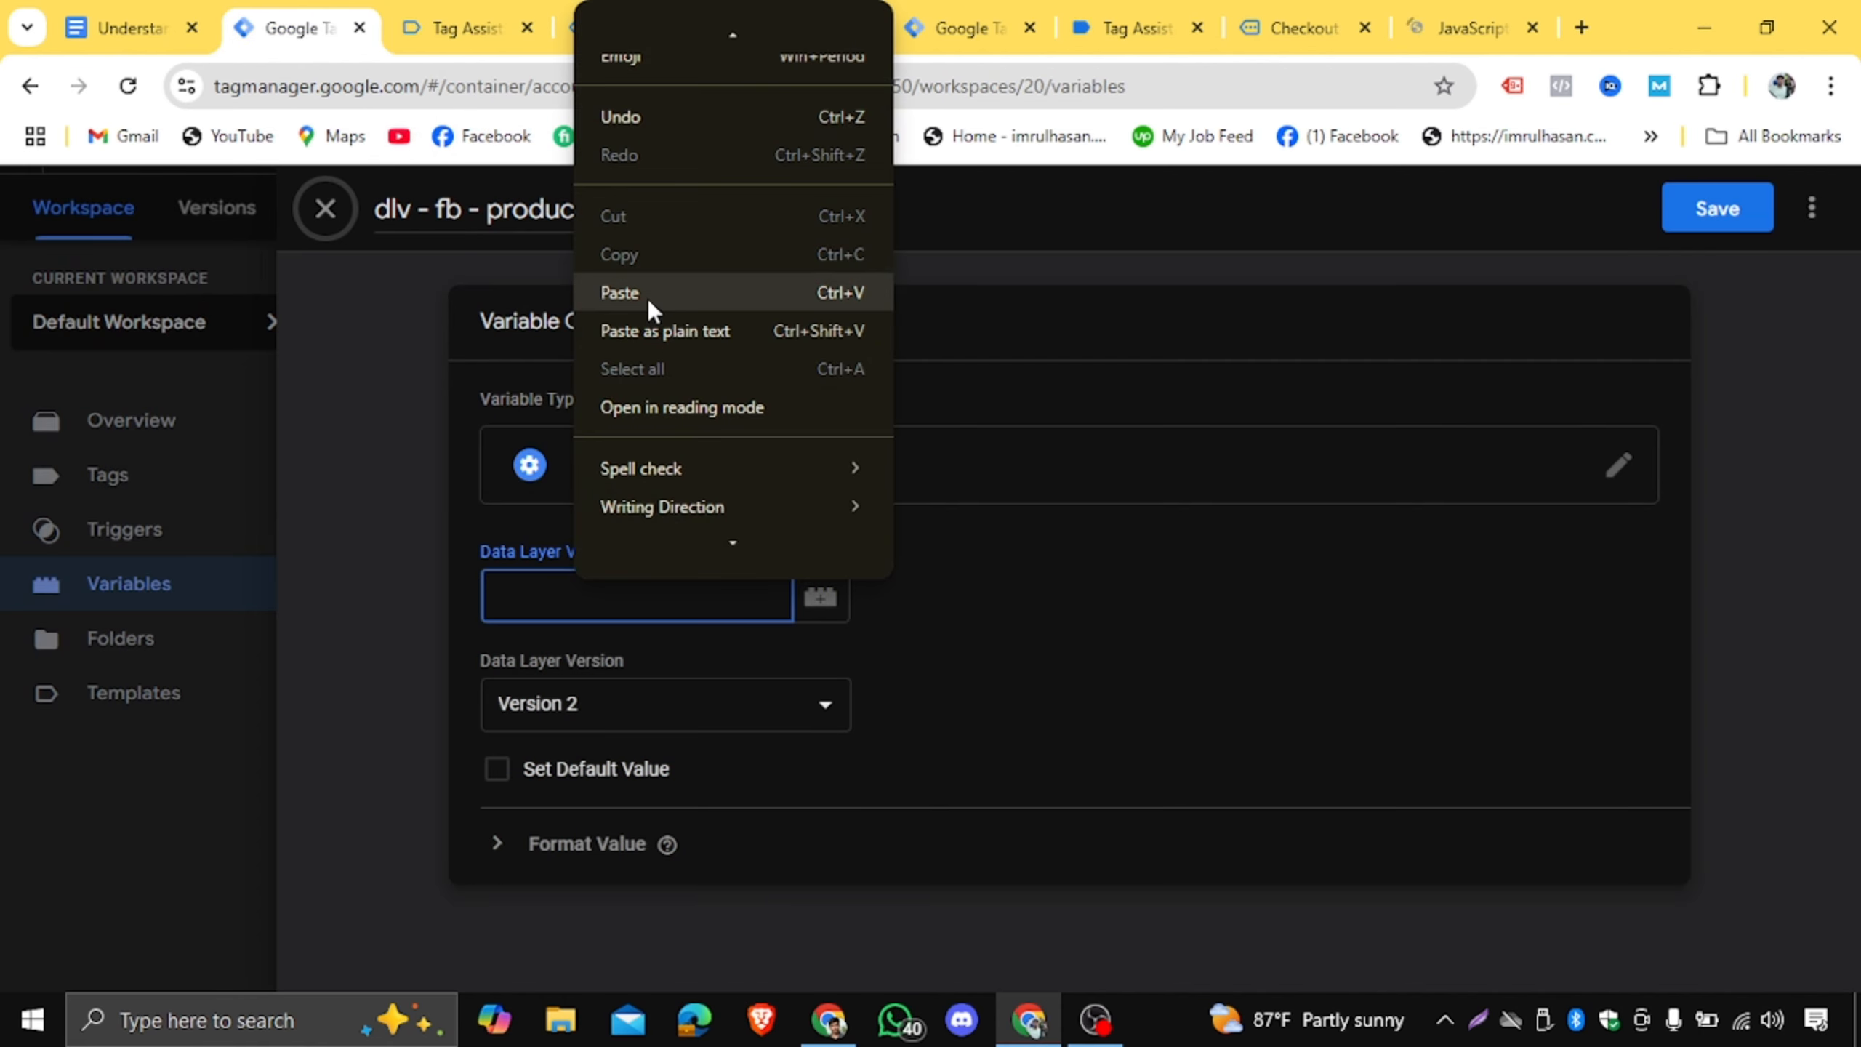
click(648, 298)
click(1685, 220)
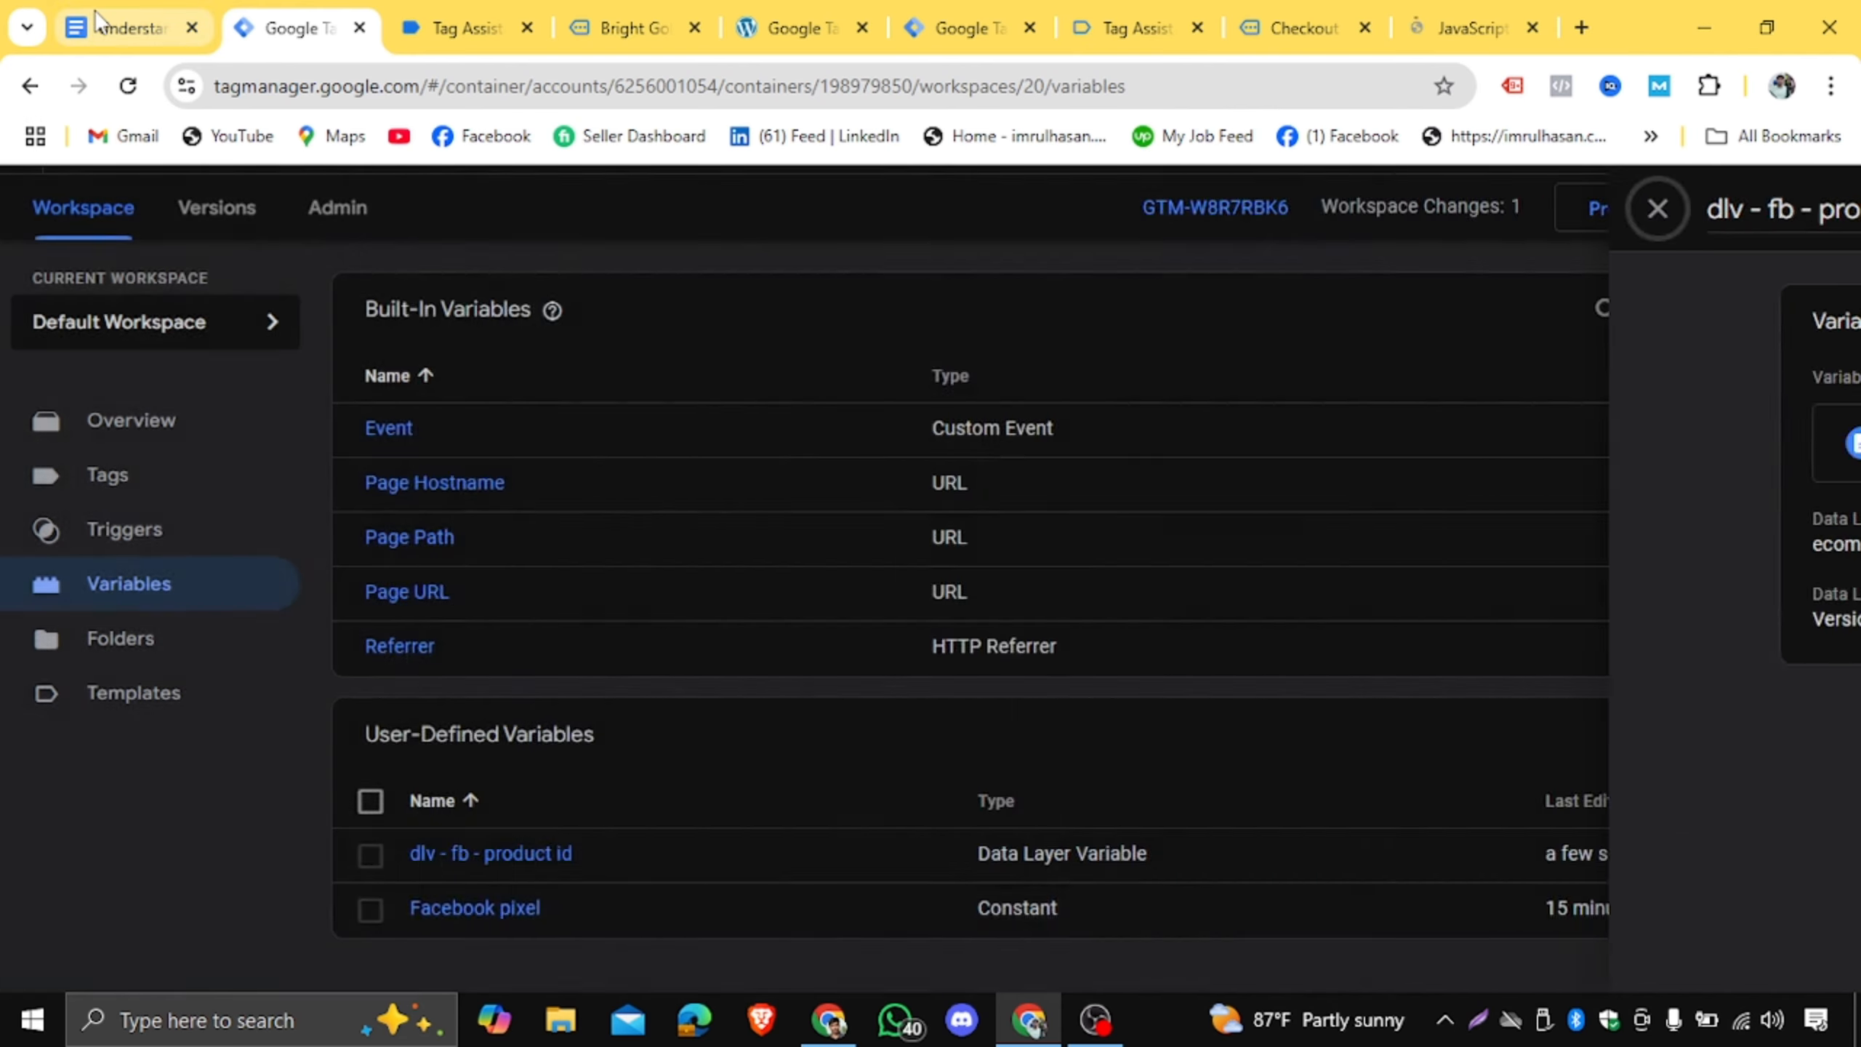
Copy the variable name dlv – fb - product price from the Understanding Google Tag Manager document.
click(98, 18)
scroll(434, 537, down, 3)
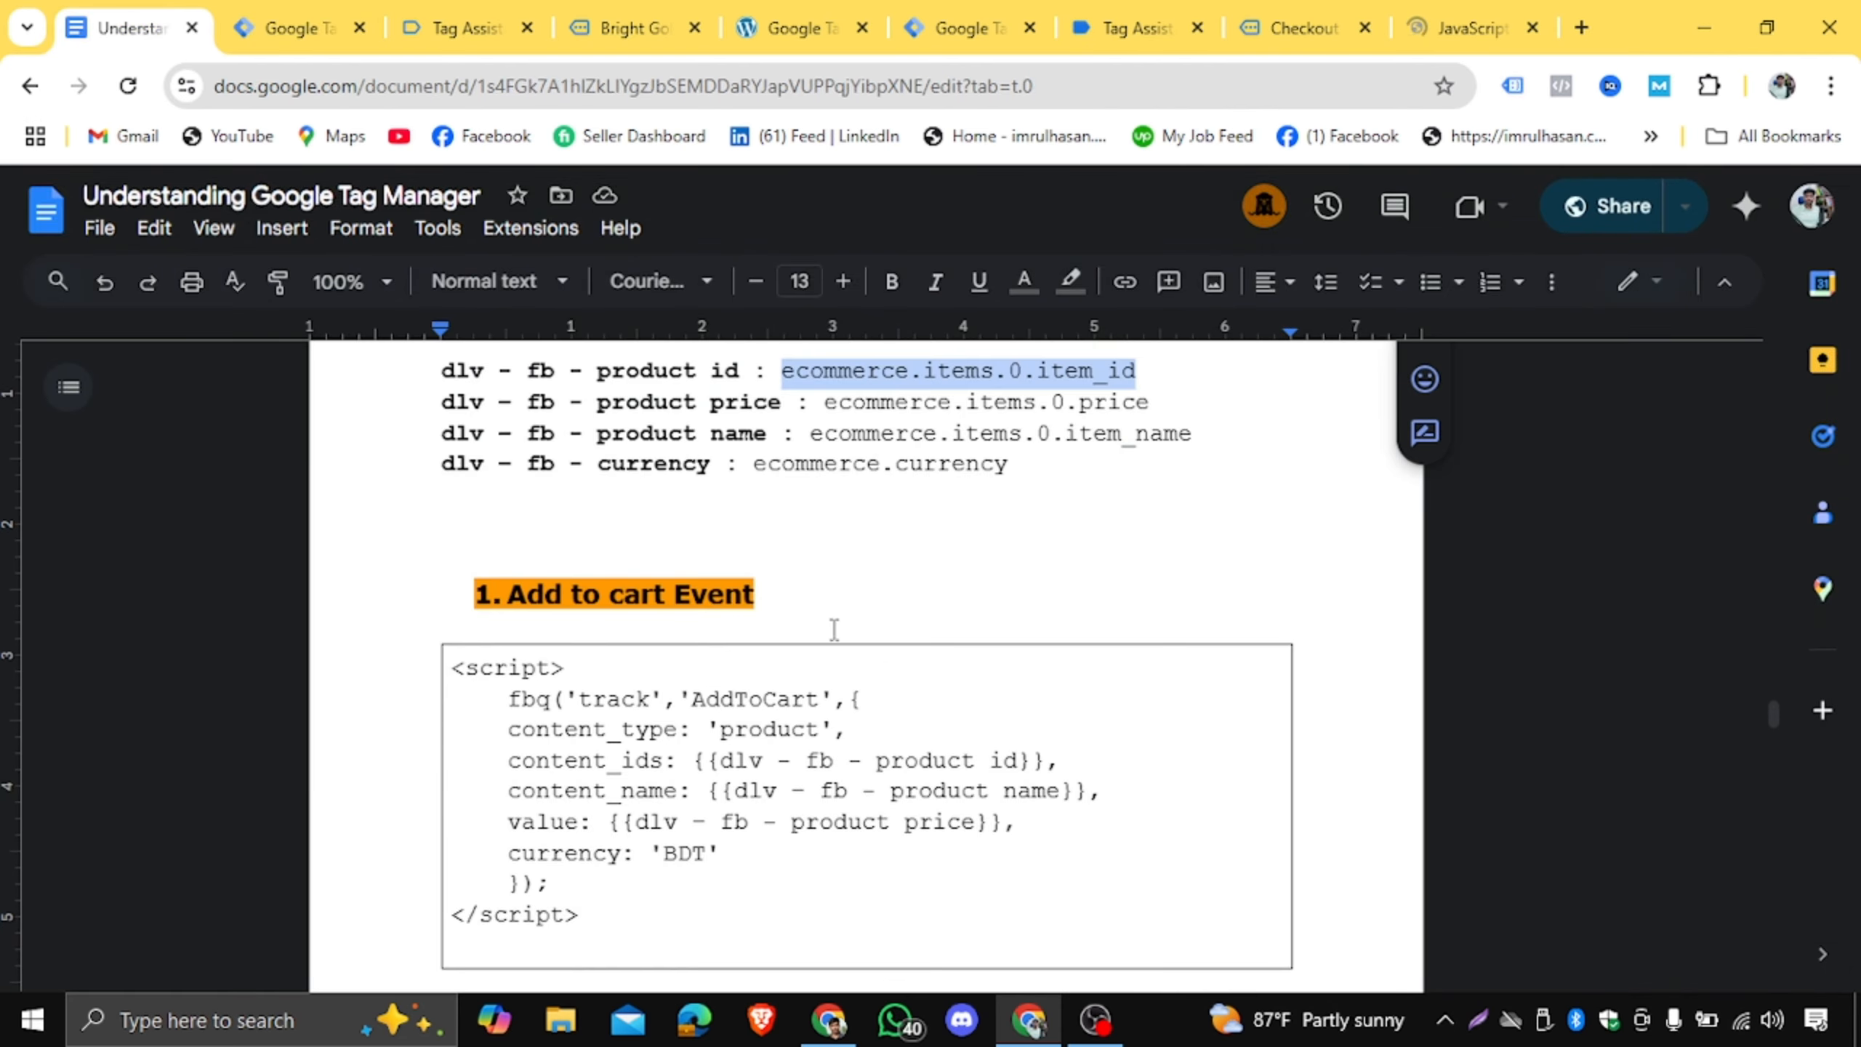
scroll(434, 537, up, 2)
drag(433, 537, 779, 551)
right_click(751, 529)
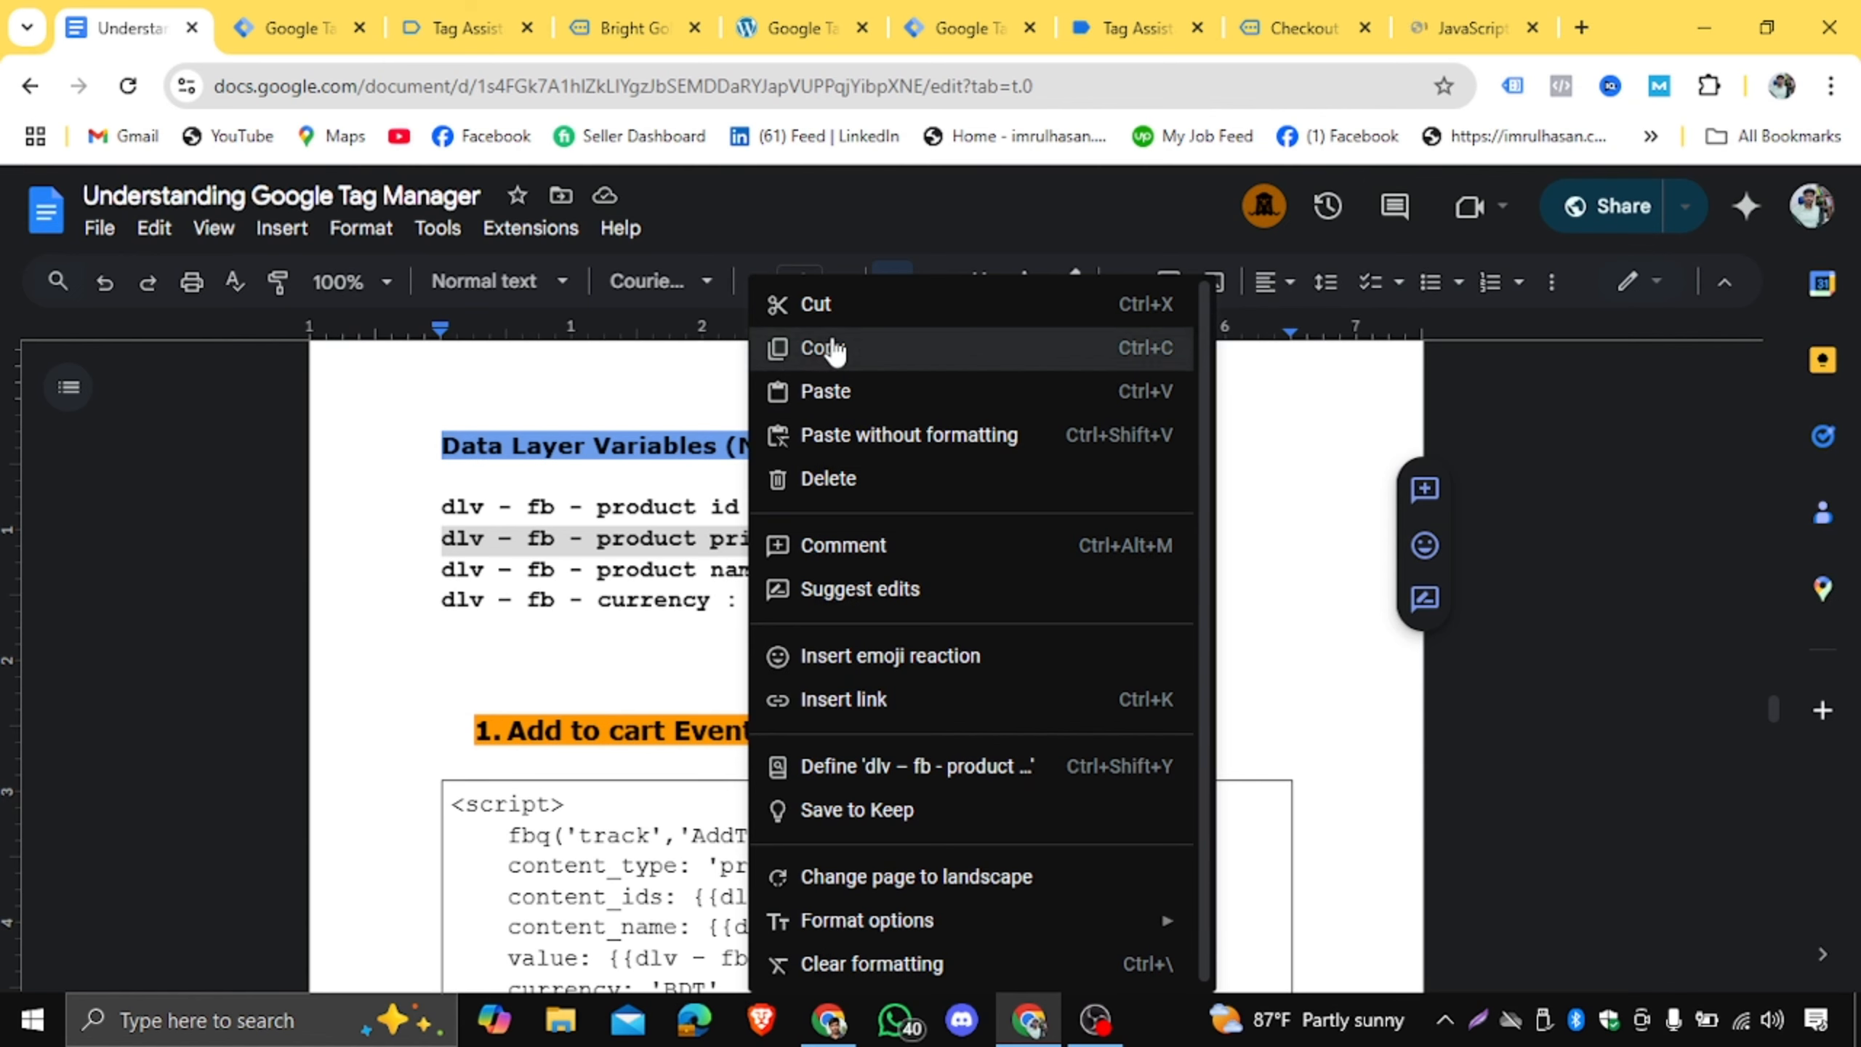
click(835, 355)
Create a new user-defined variable in Google Tag Manager and name it dlv – fb - product price.
click(293, 27)
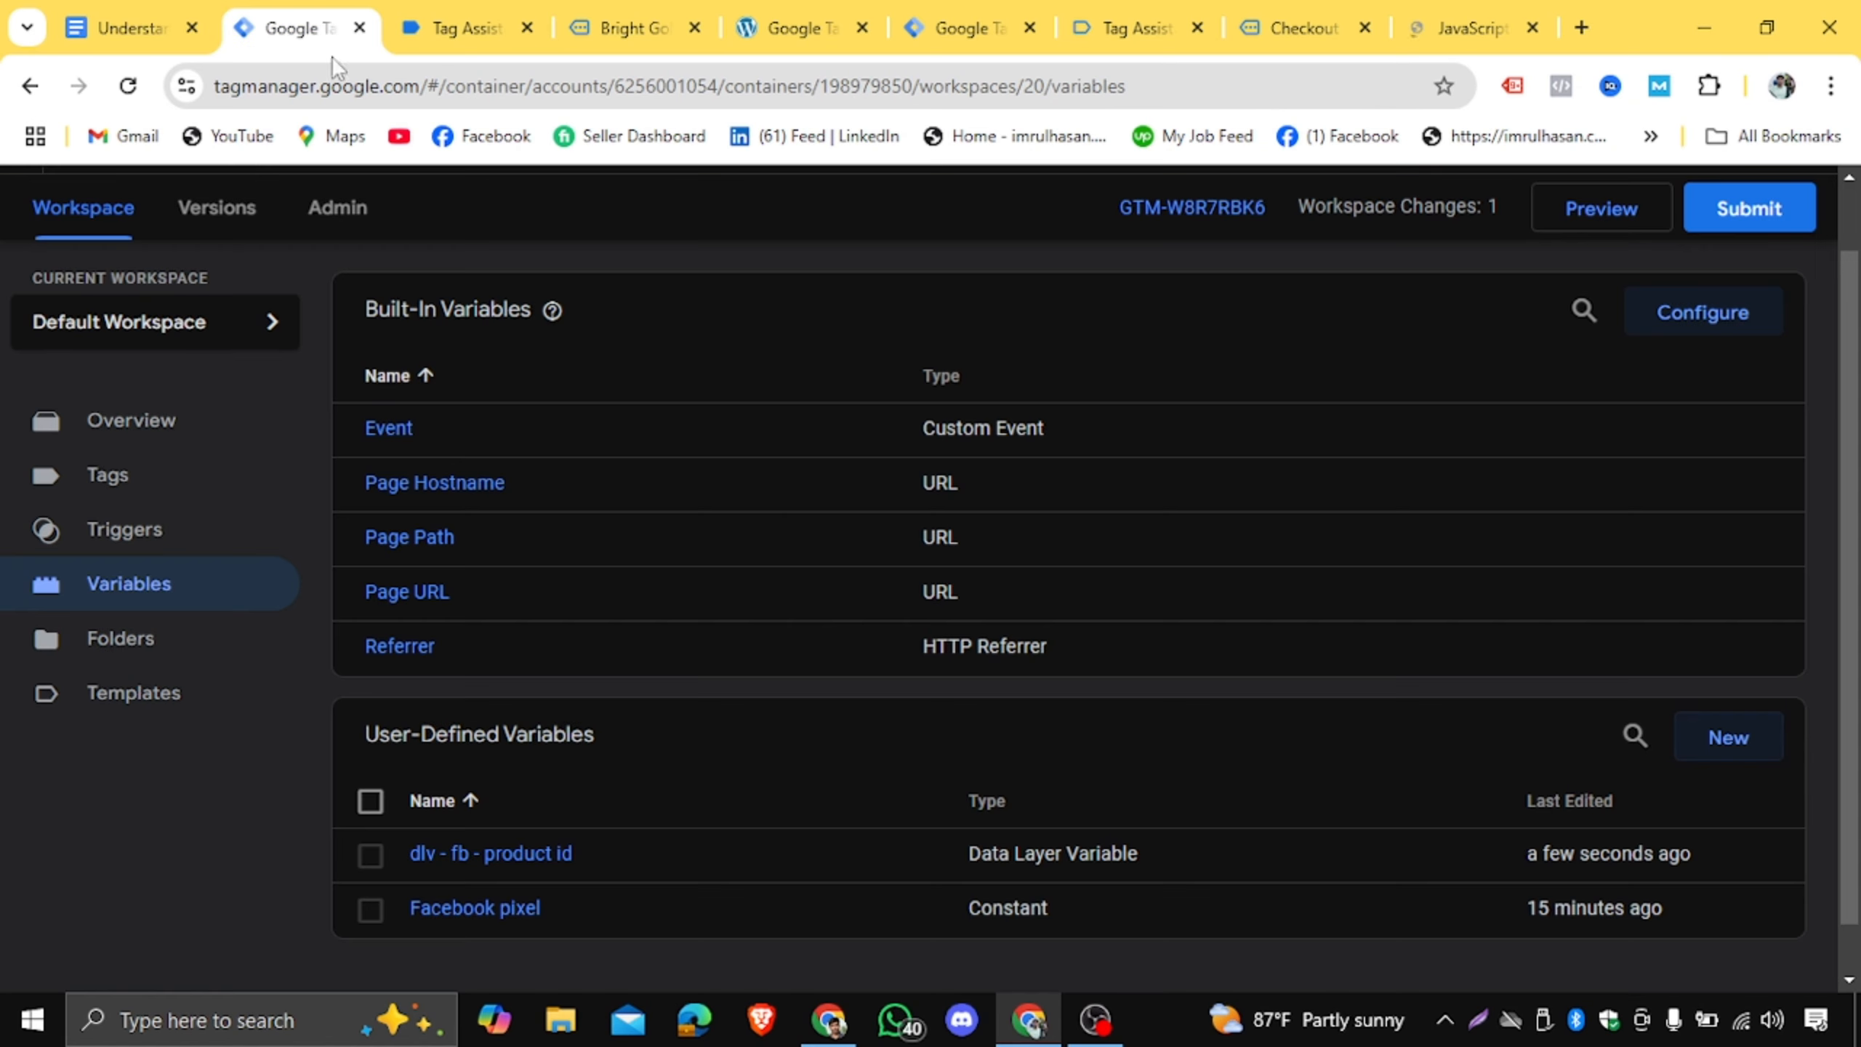
click(1726, 740)
triple_click(541, 212)
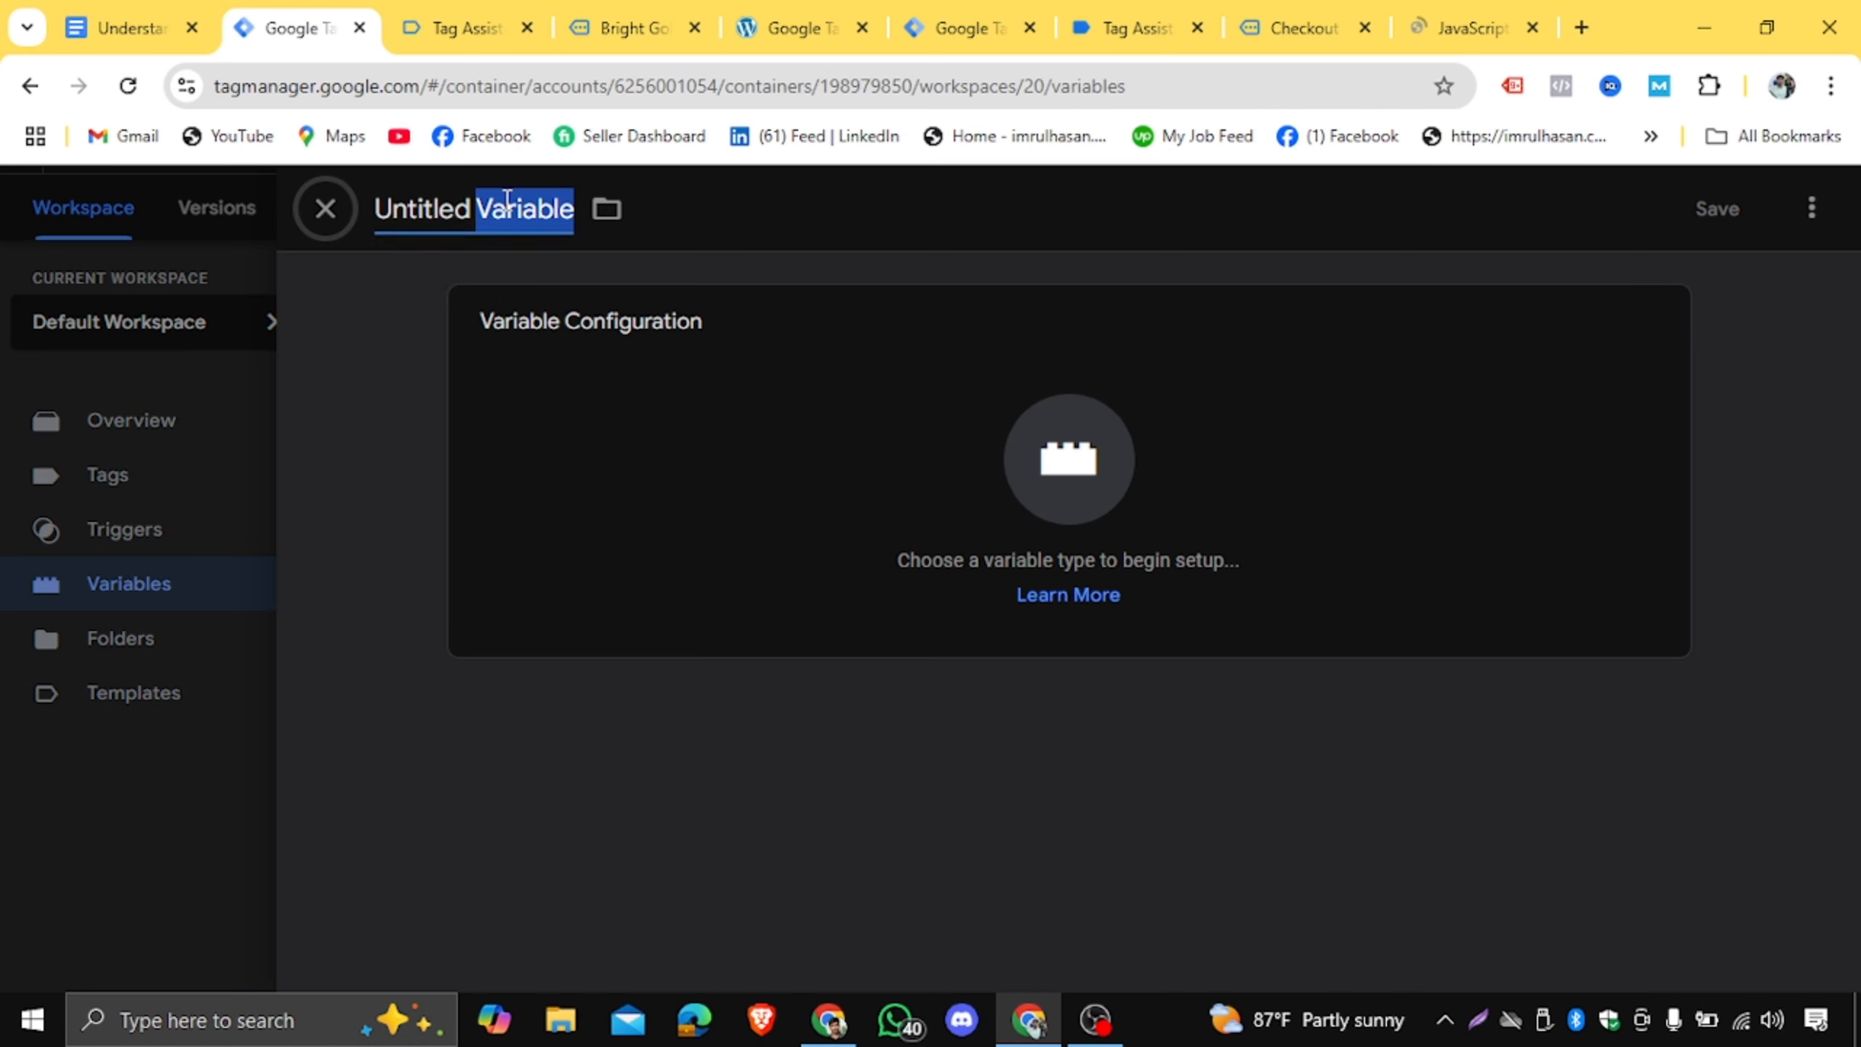
right_click(505, 206)
click(588, 409)
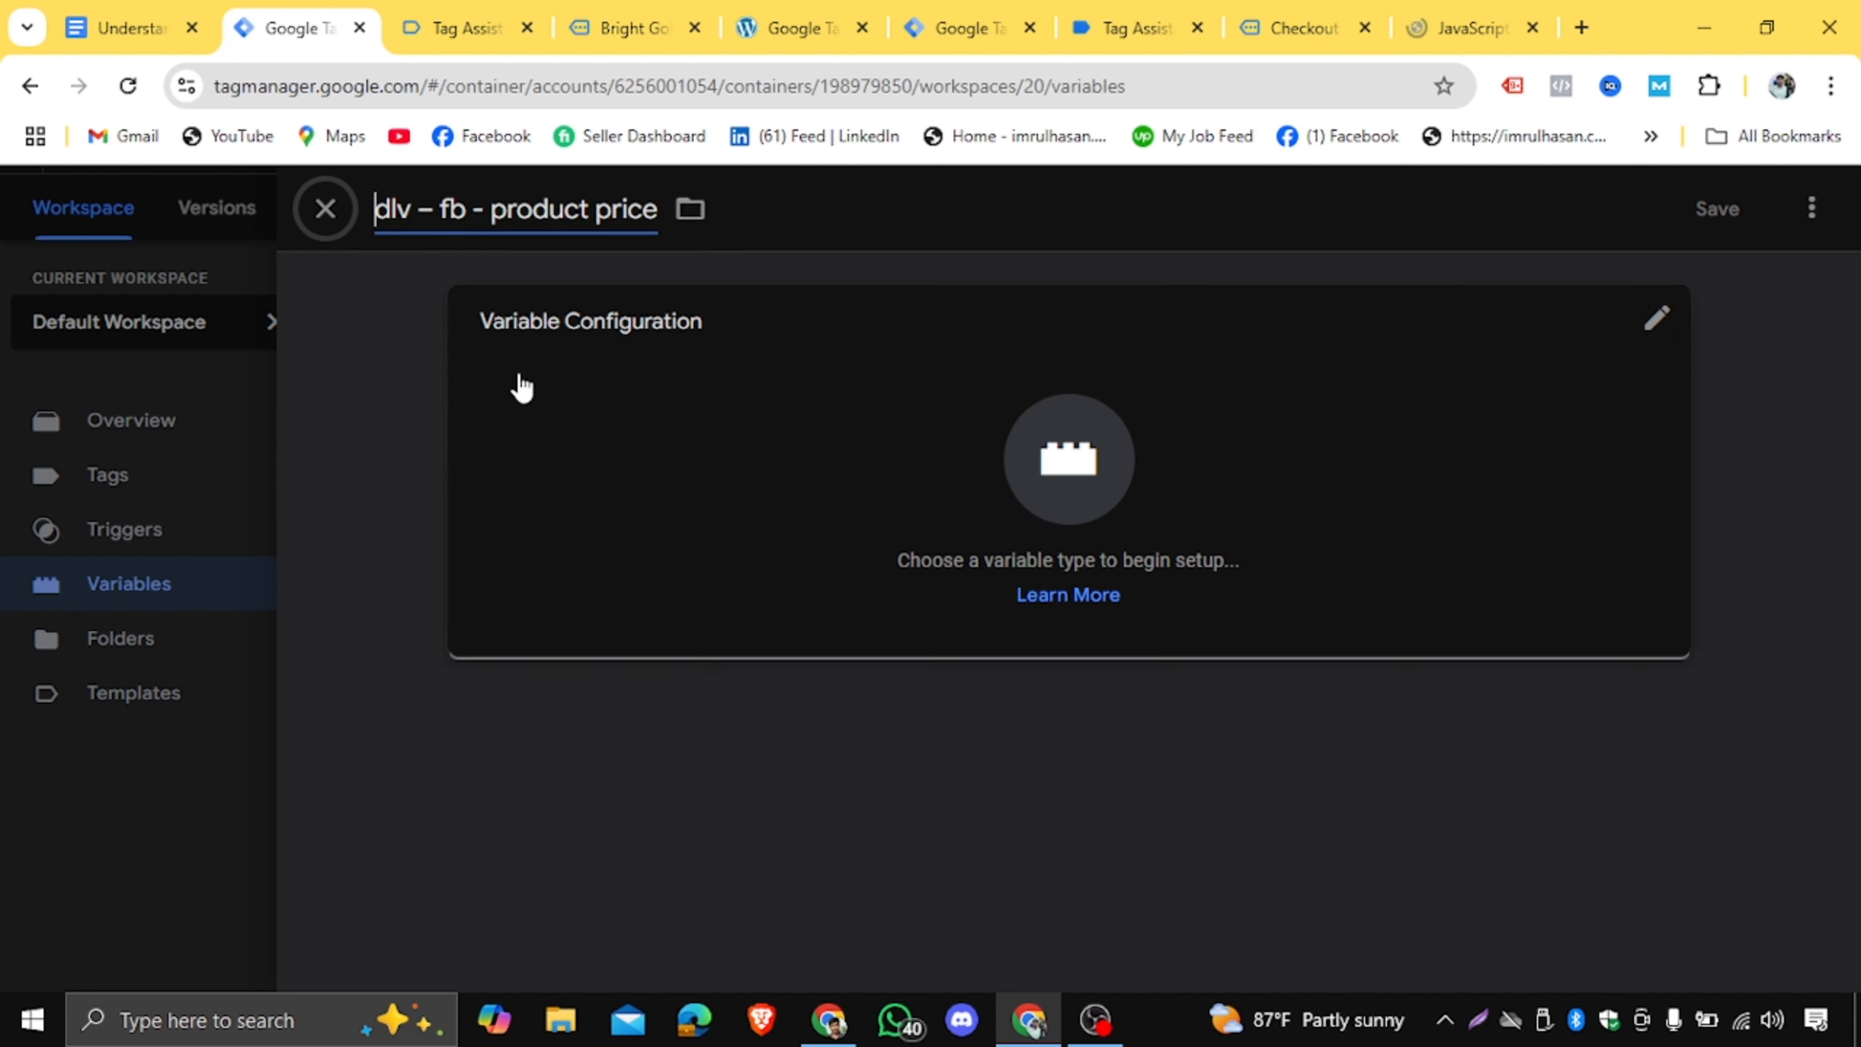
Copy the data layer path ecommerce.items.0.price for the product price variable from the Understanding Google Tag Manager document.
click(128, 28)
drag(823, 539, 1145, 531)
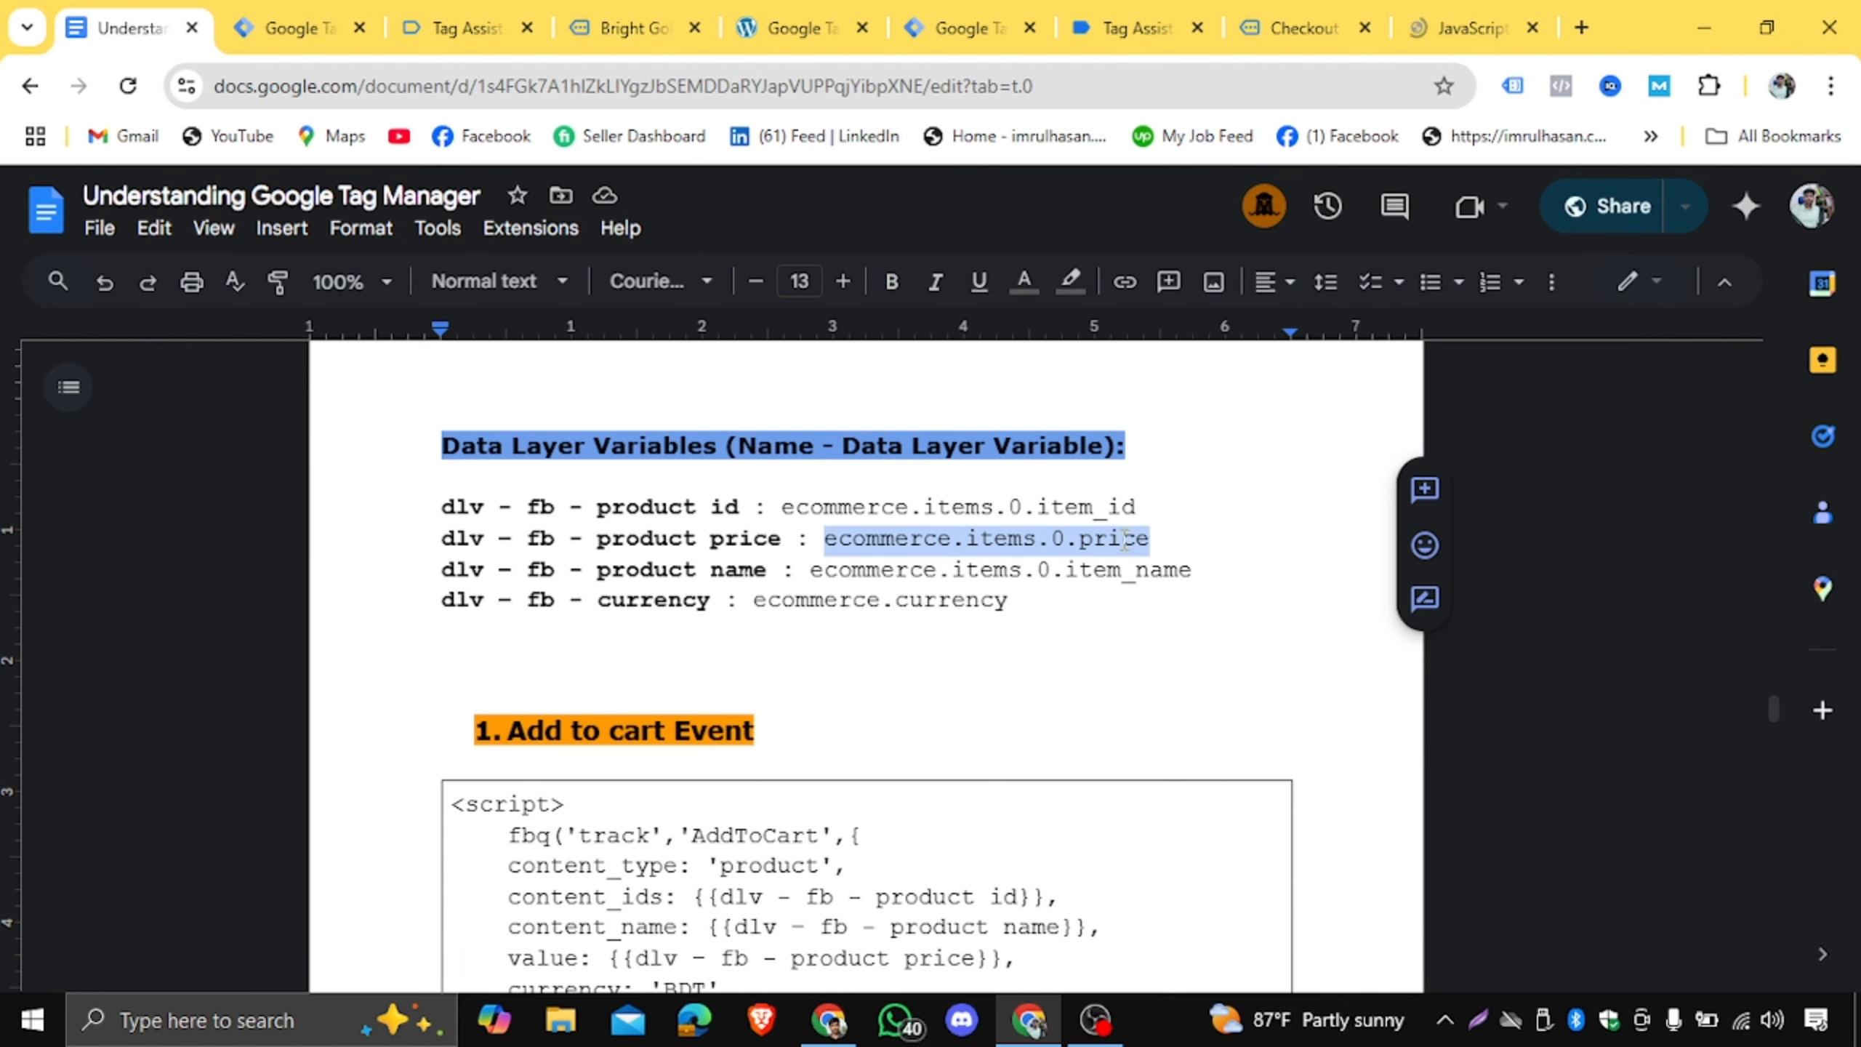
right_click(1129, 537)
click(1196, 352)
Glance over the view_item data layer values in Tag Assistant again and return to the Understanding Google Tag Manager document.
click(1305, 27)
click(1125, 27)
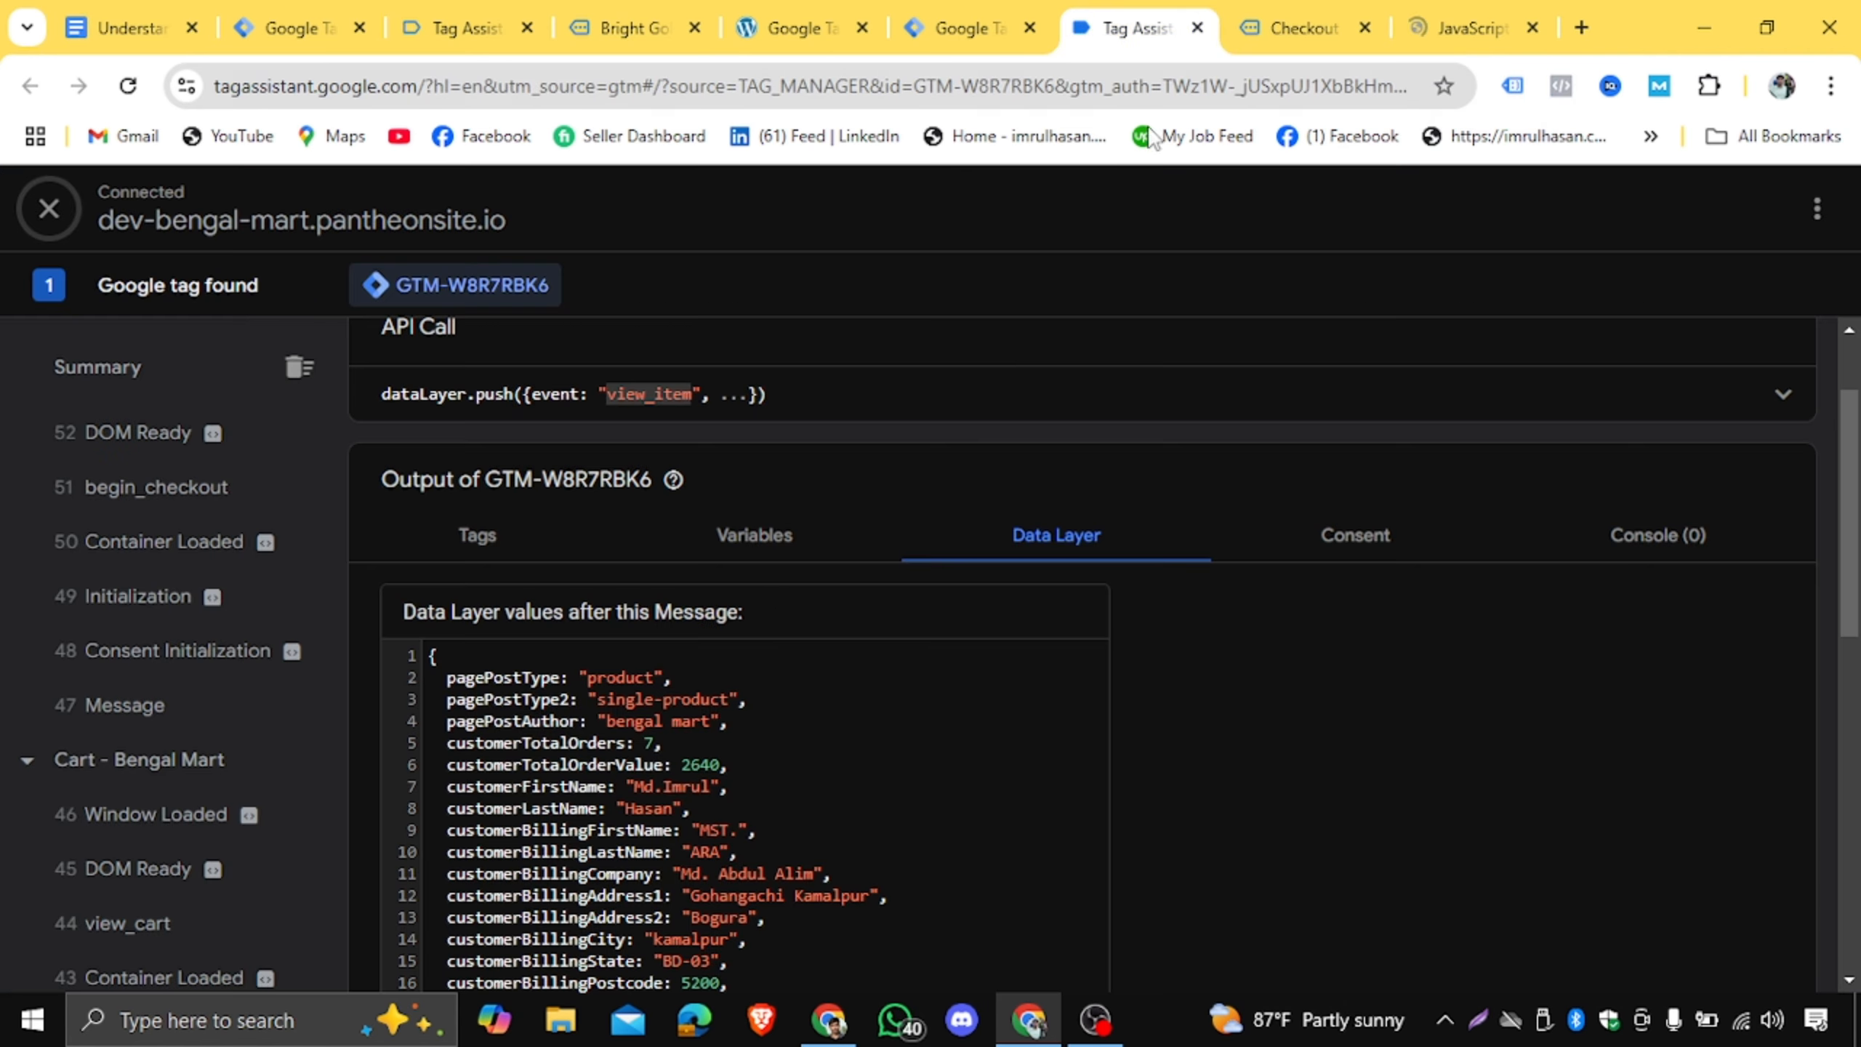
scroll(632, 690, down, 2)
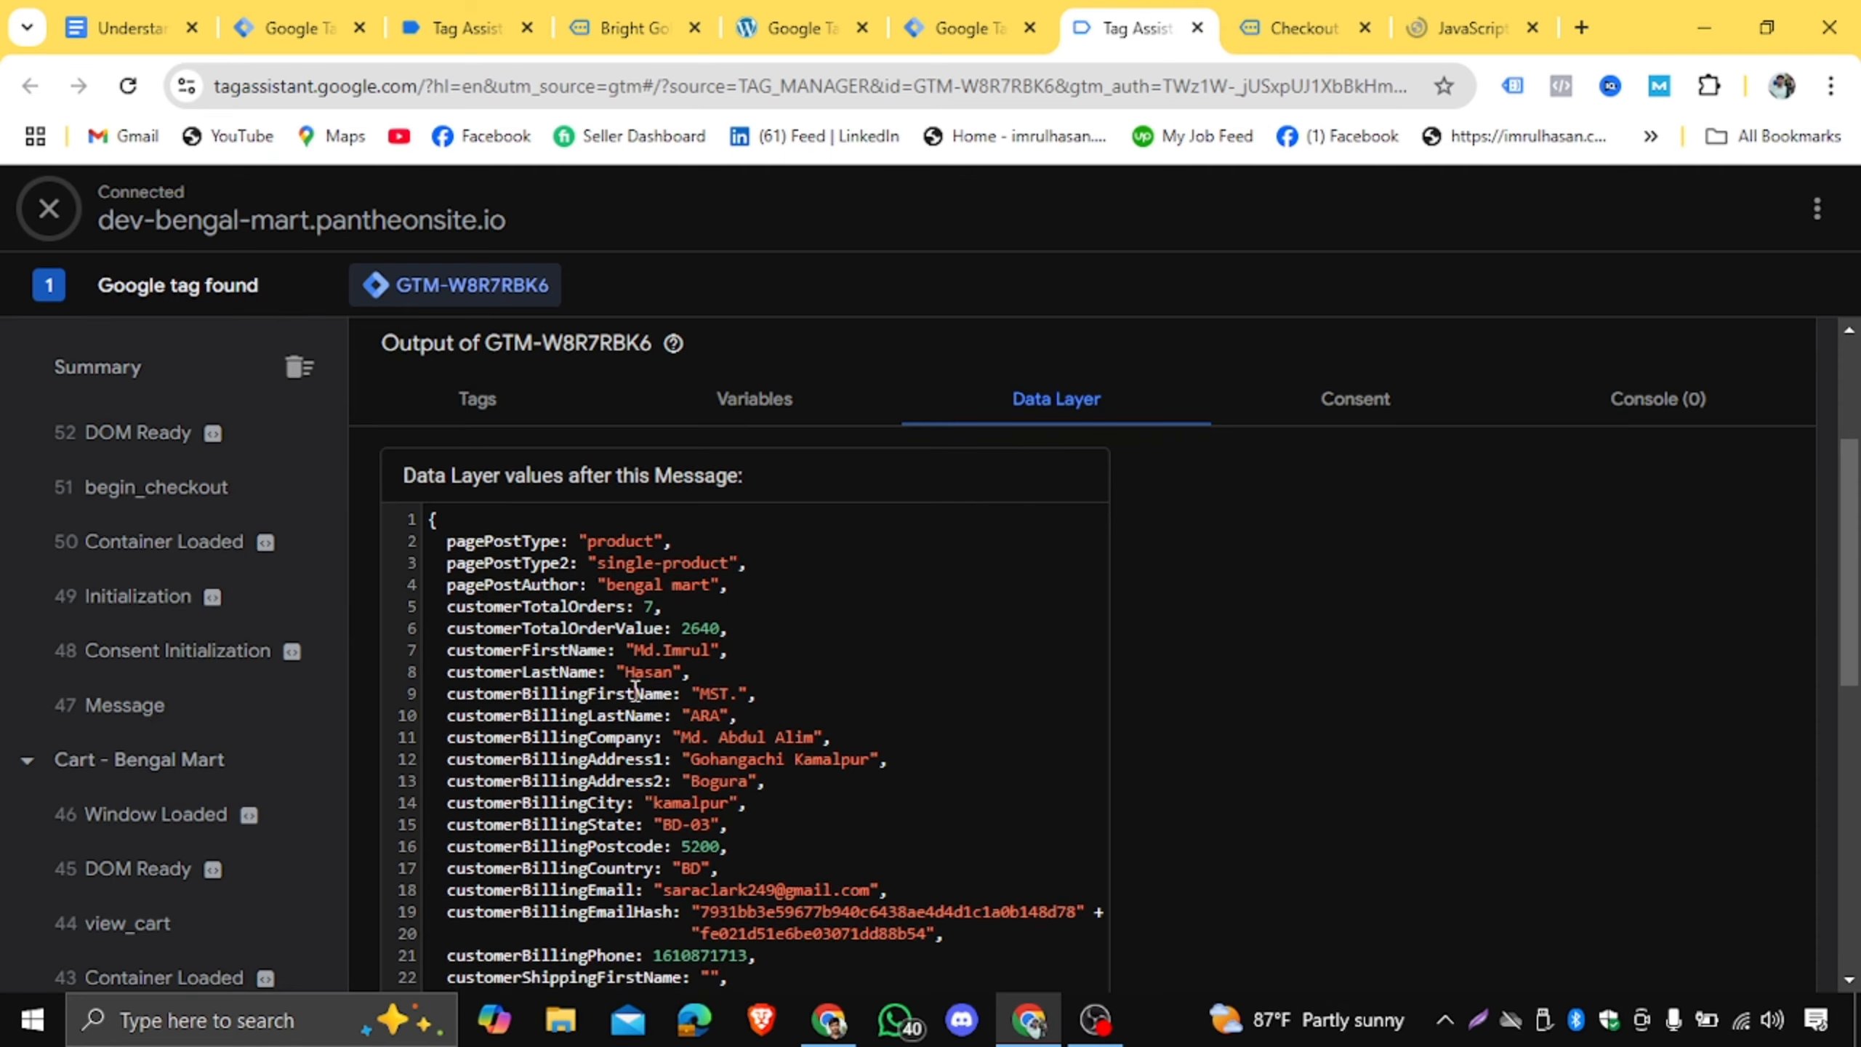
click(139, 29)
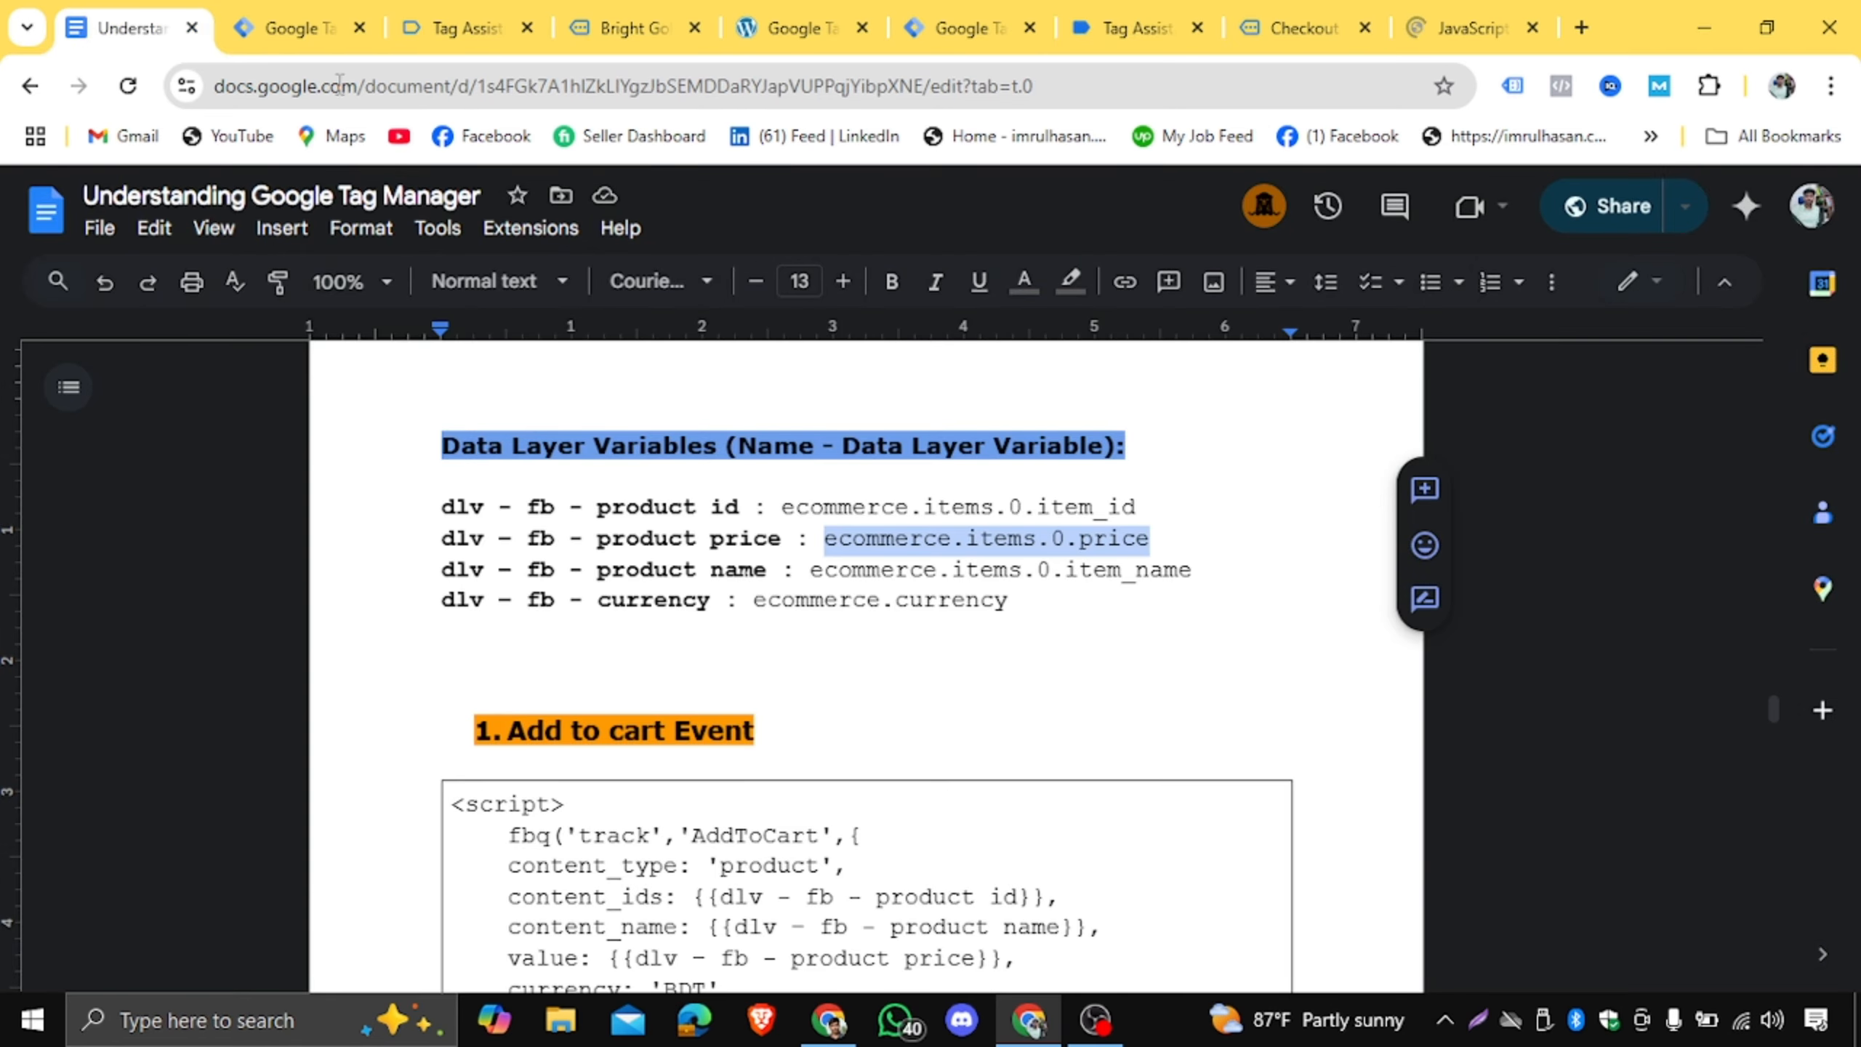
In Google Tag Manager, configure the product price variable as a Data Layer Variable reading ecommerce.items.0.price and save it.
click(289, 28)
click(982, 448)
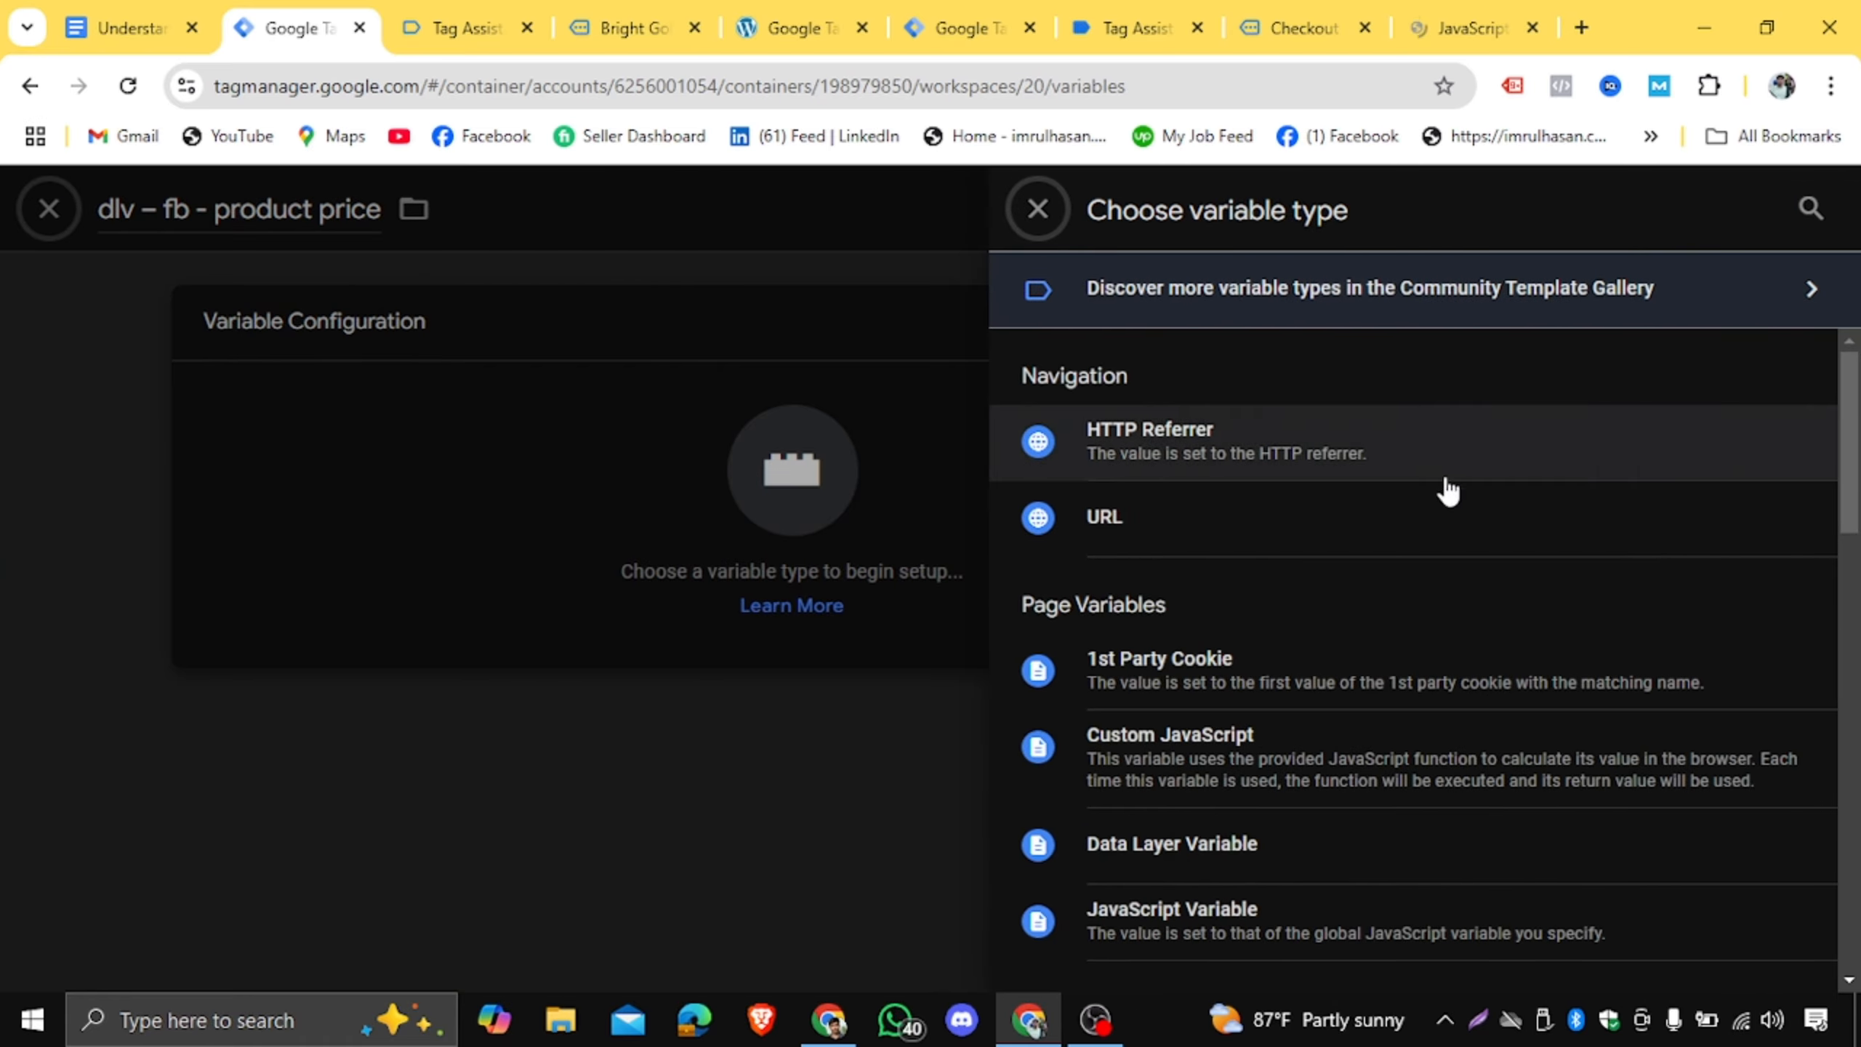
scroll(1393, 557, down, 5)
click(1214, 449)
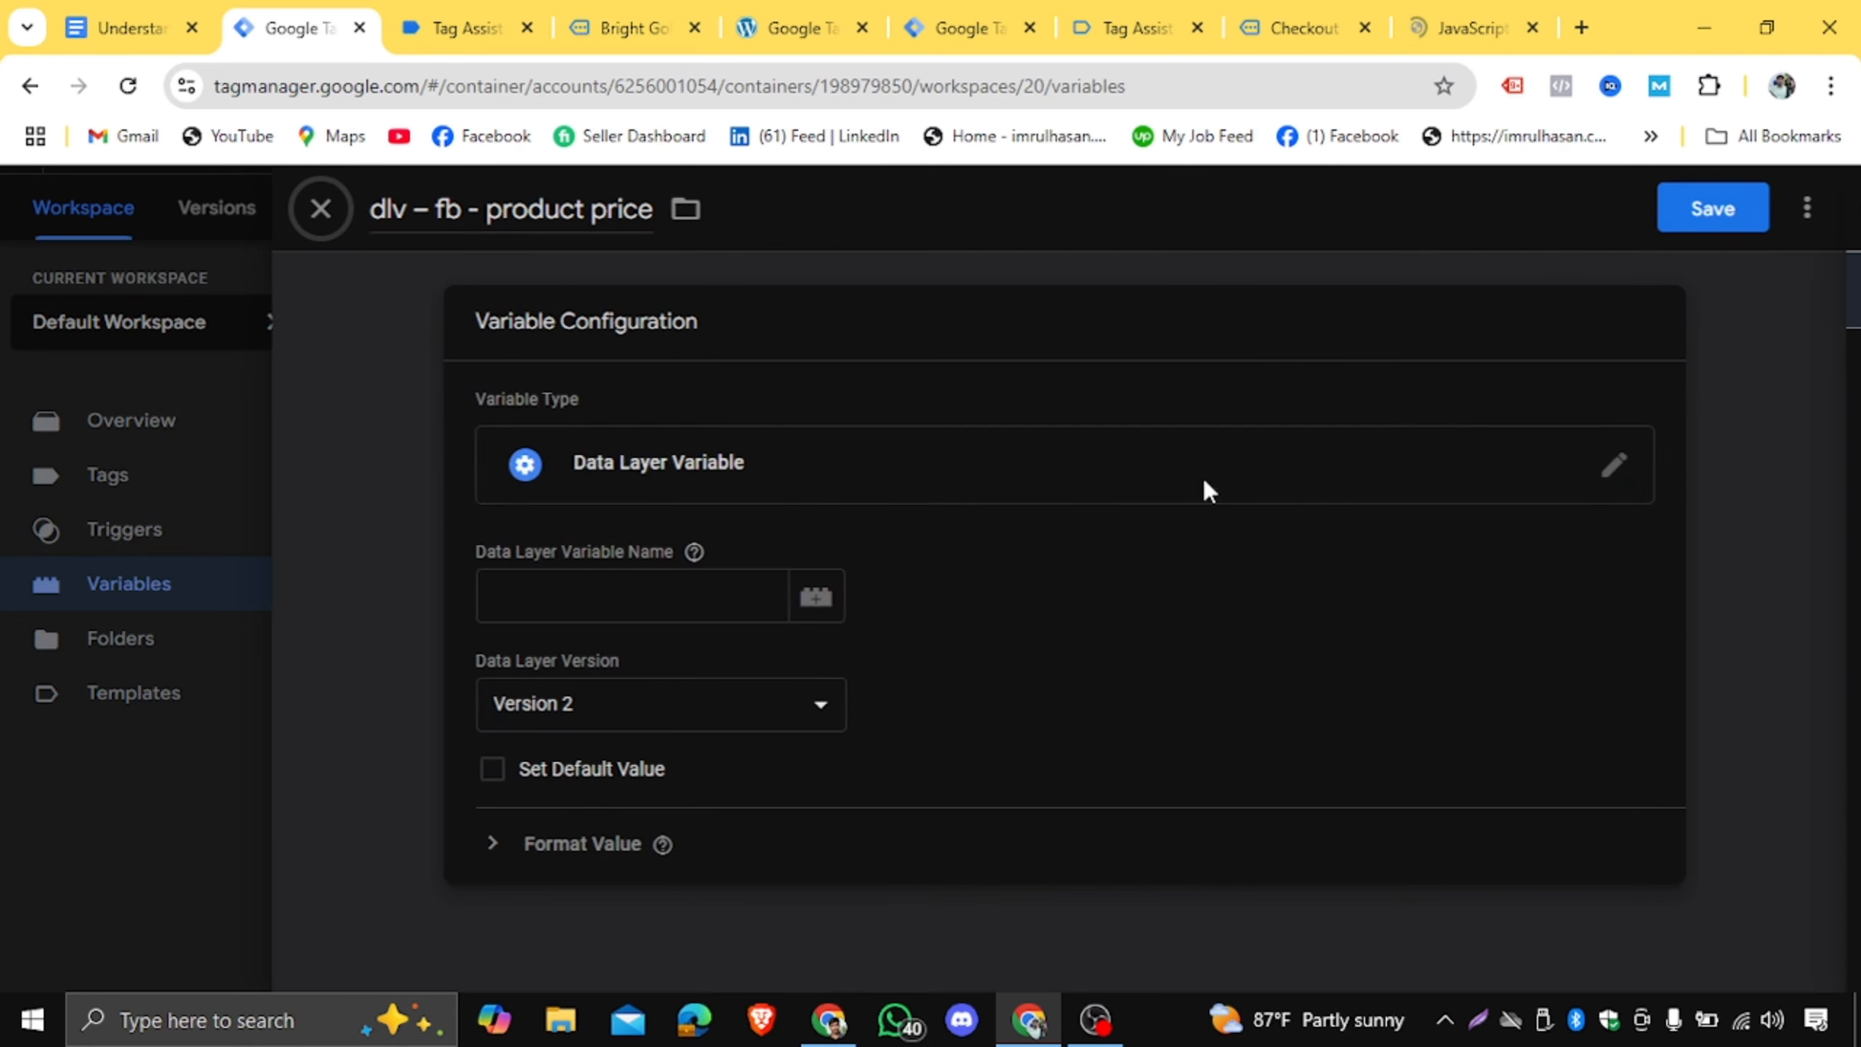
click(688, 600)
right_click(616, 598)
click(695, 289)
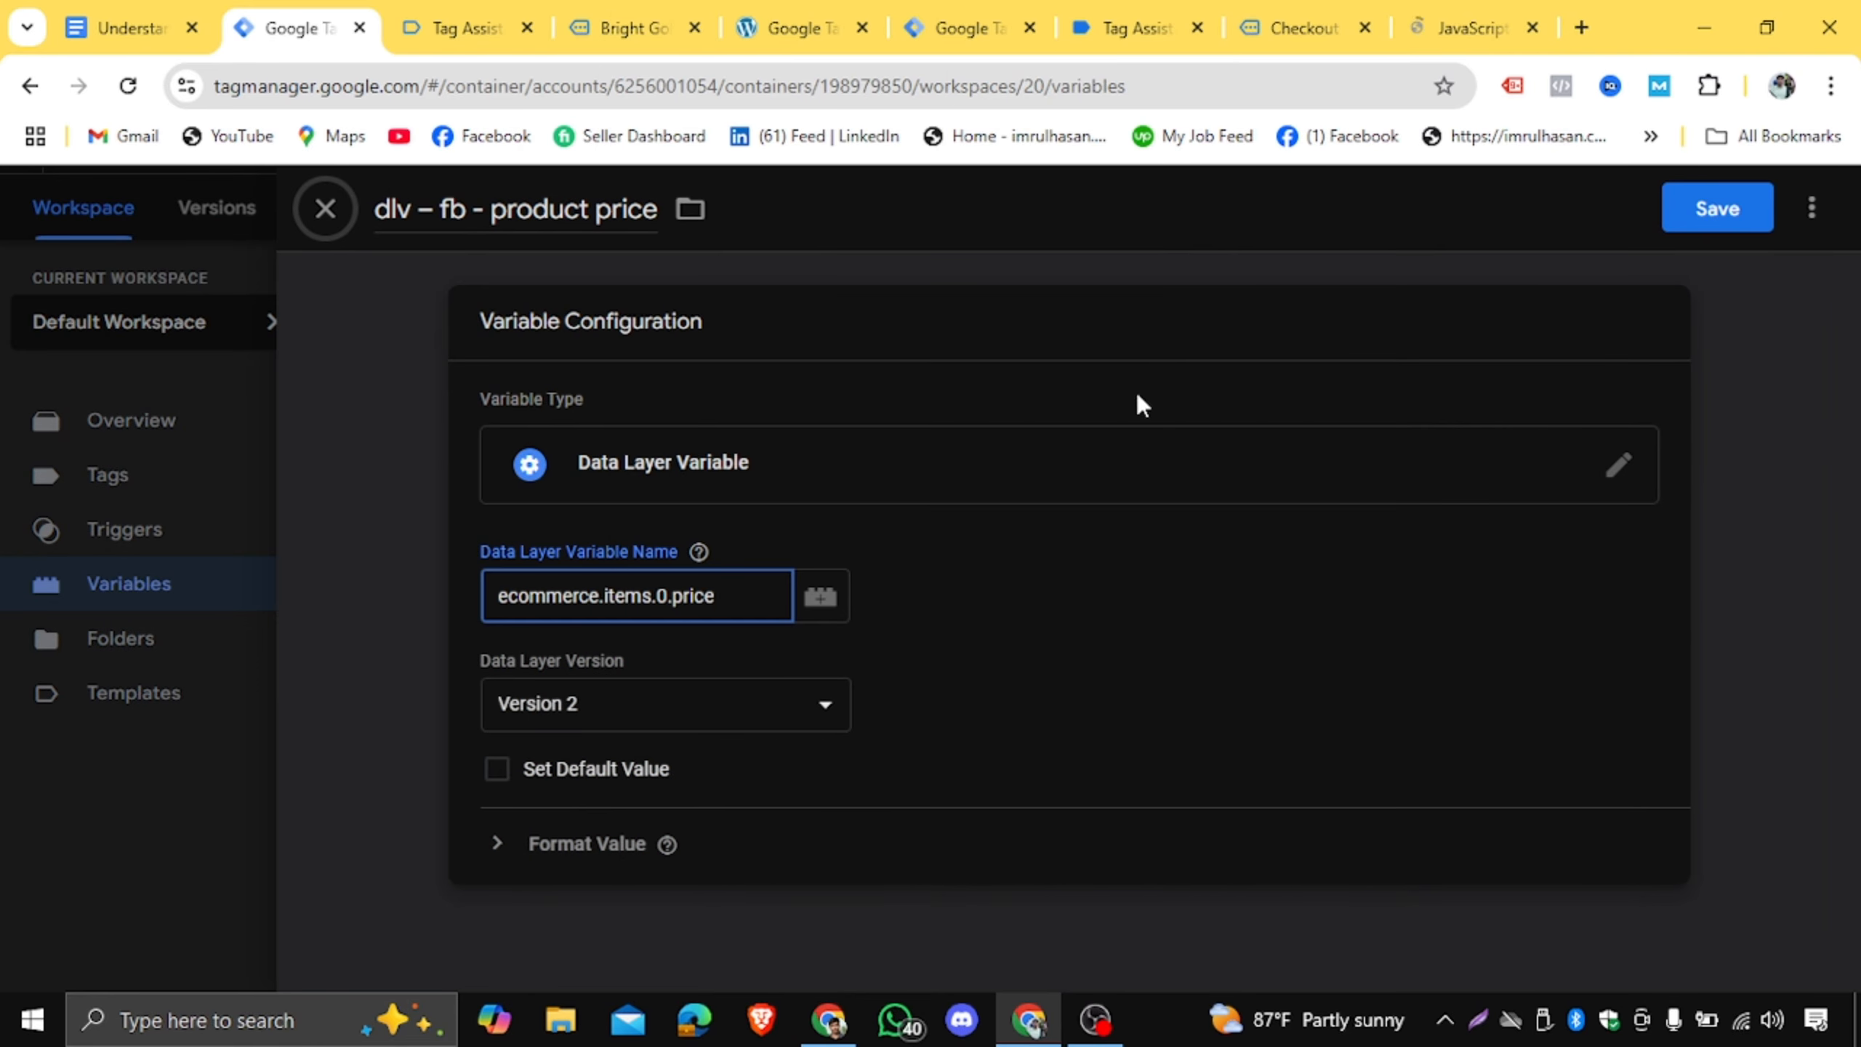
click(1740, 213)
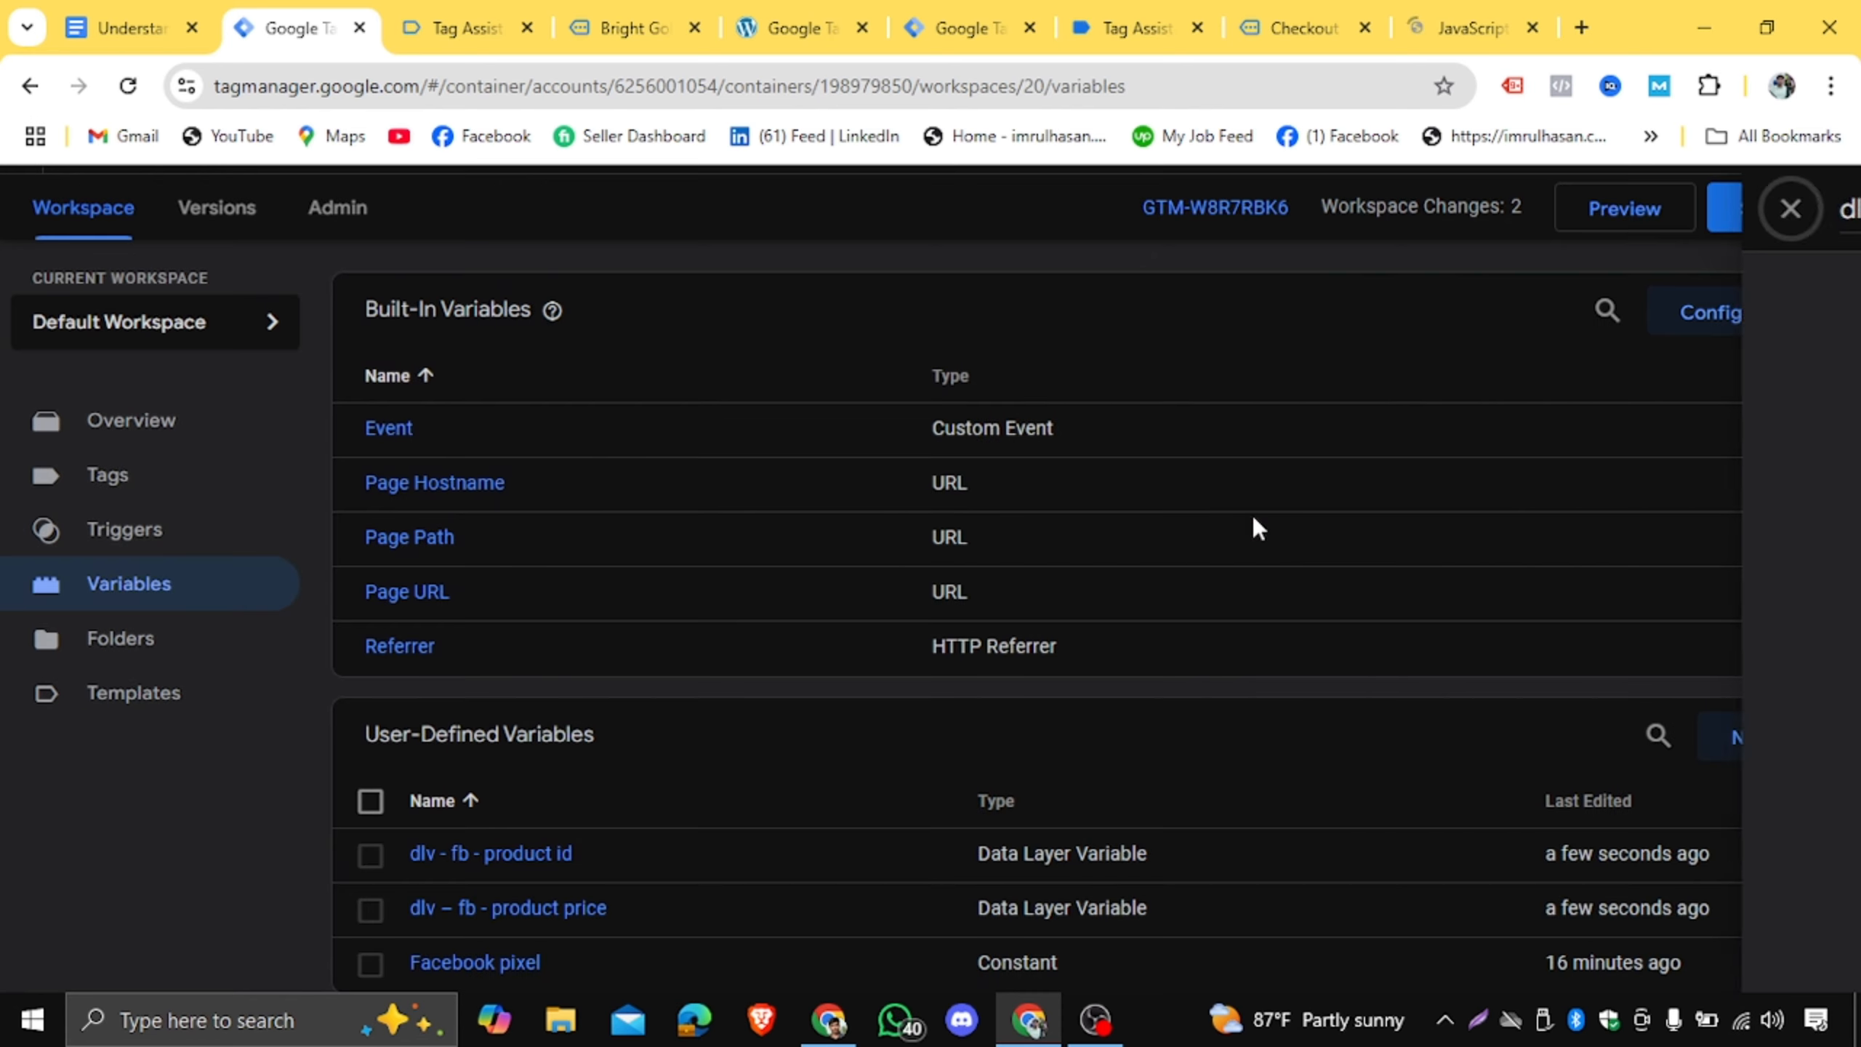
Copy the variable name dlv – fb - product name from the Understanding Google Tag Manager document.
click(141, 28)
scroll(806, 715, down, 3)
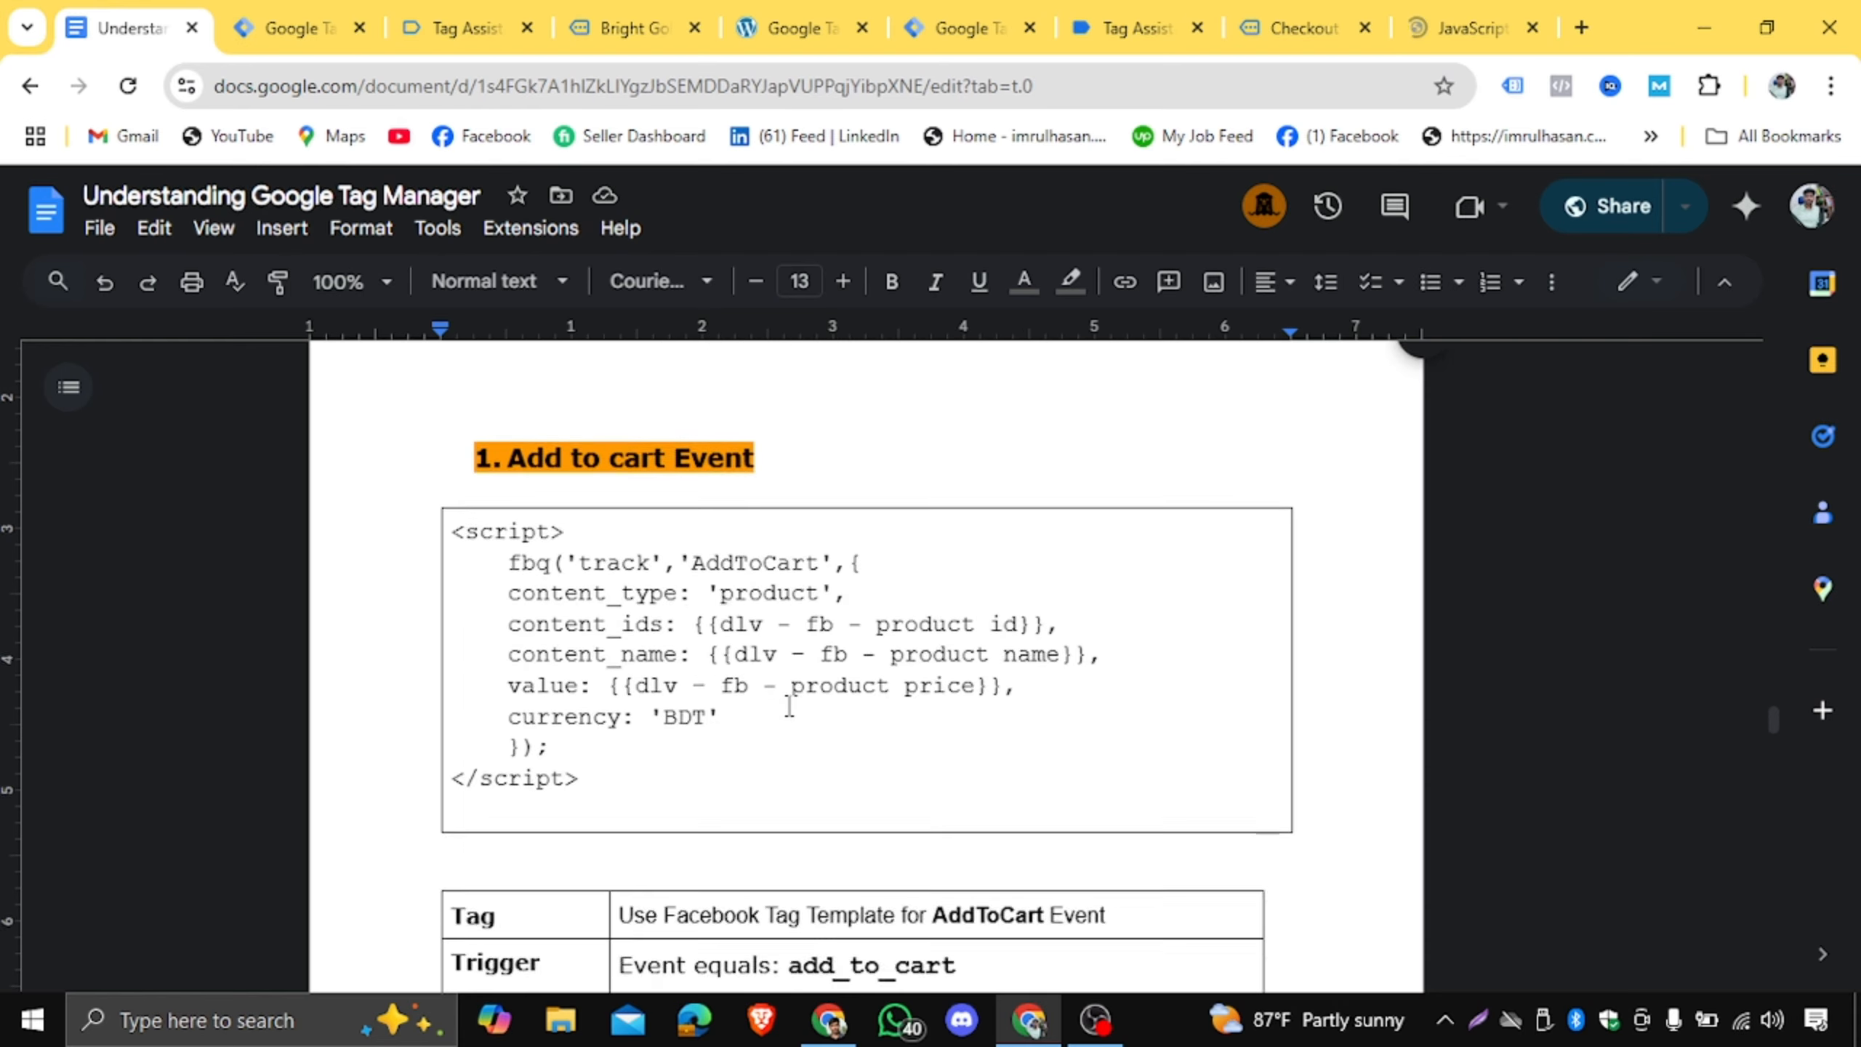
scroll(792, 705, up, 3)
drag(448, 568, 767, 570)
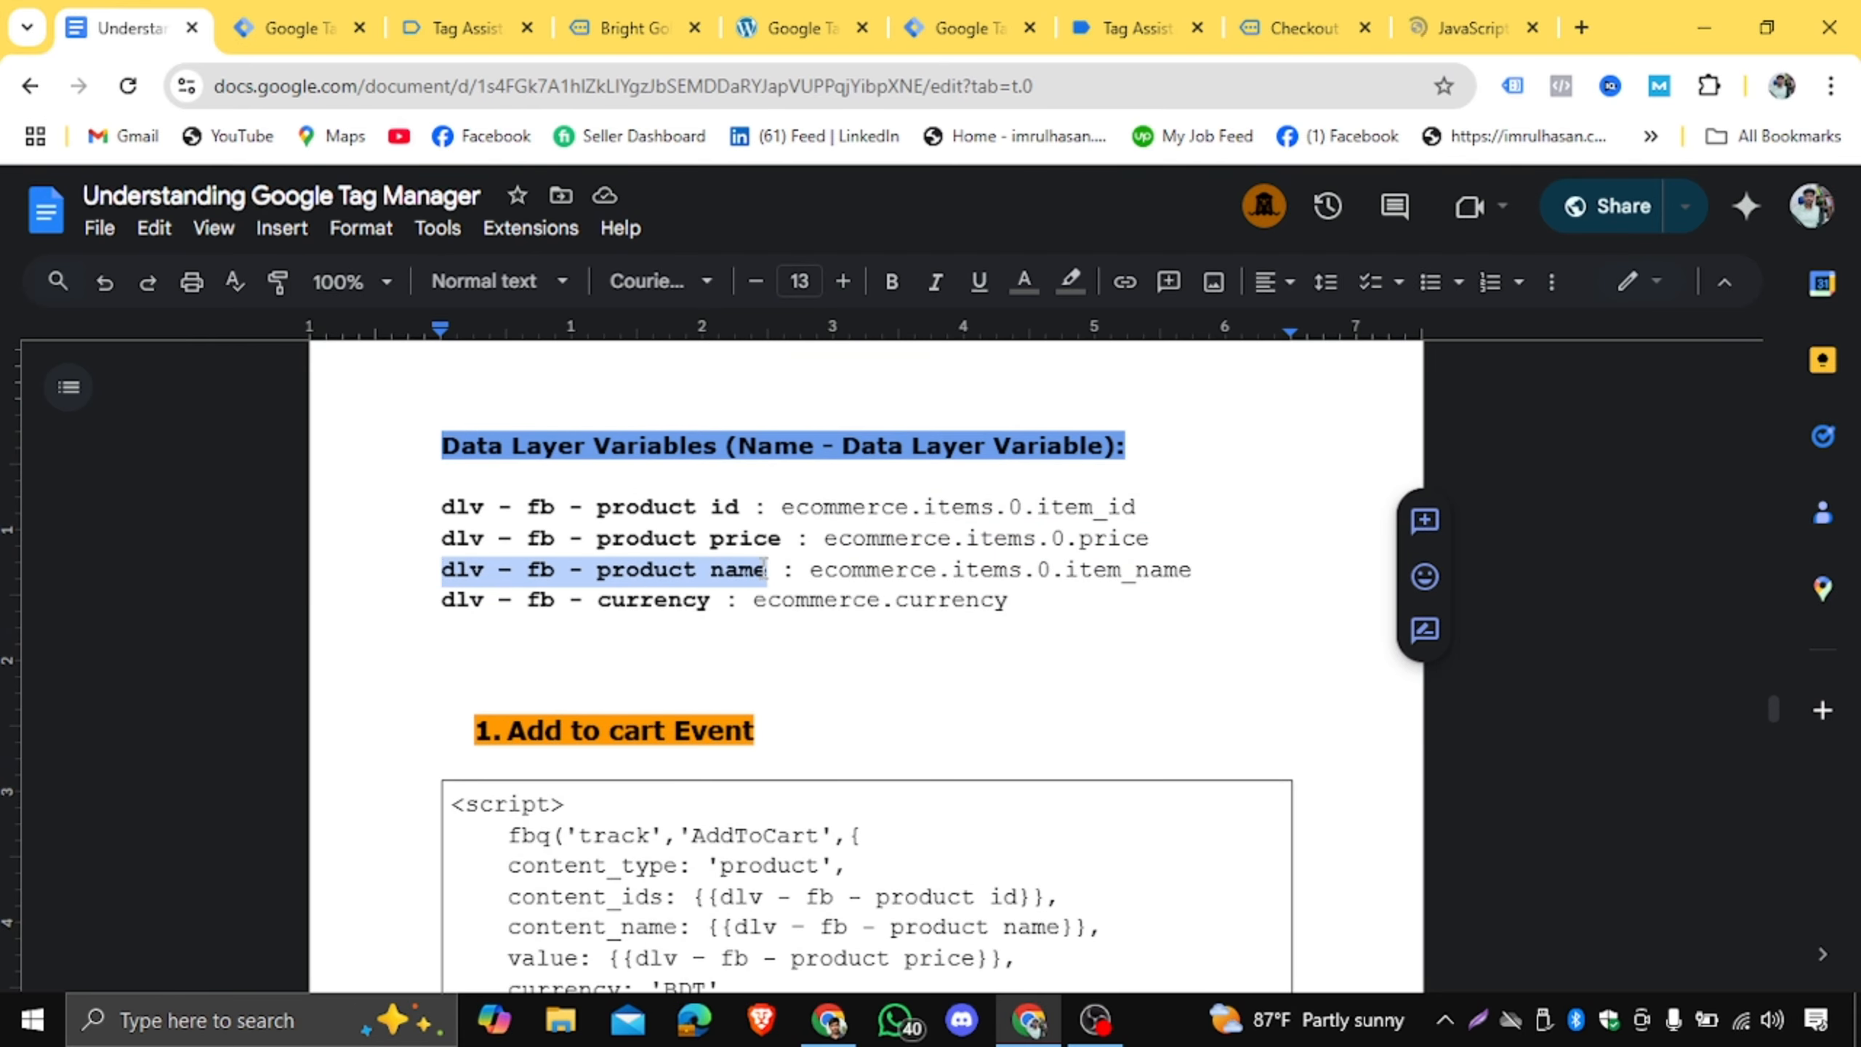
right_click(765, 570)
click(863, 359)
Create another user-defined variable in Google Tag Manager and name it dlv – fb - product name.
click(300, 28)
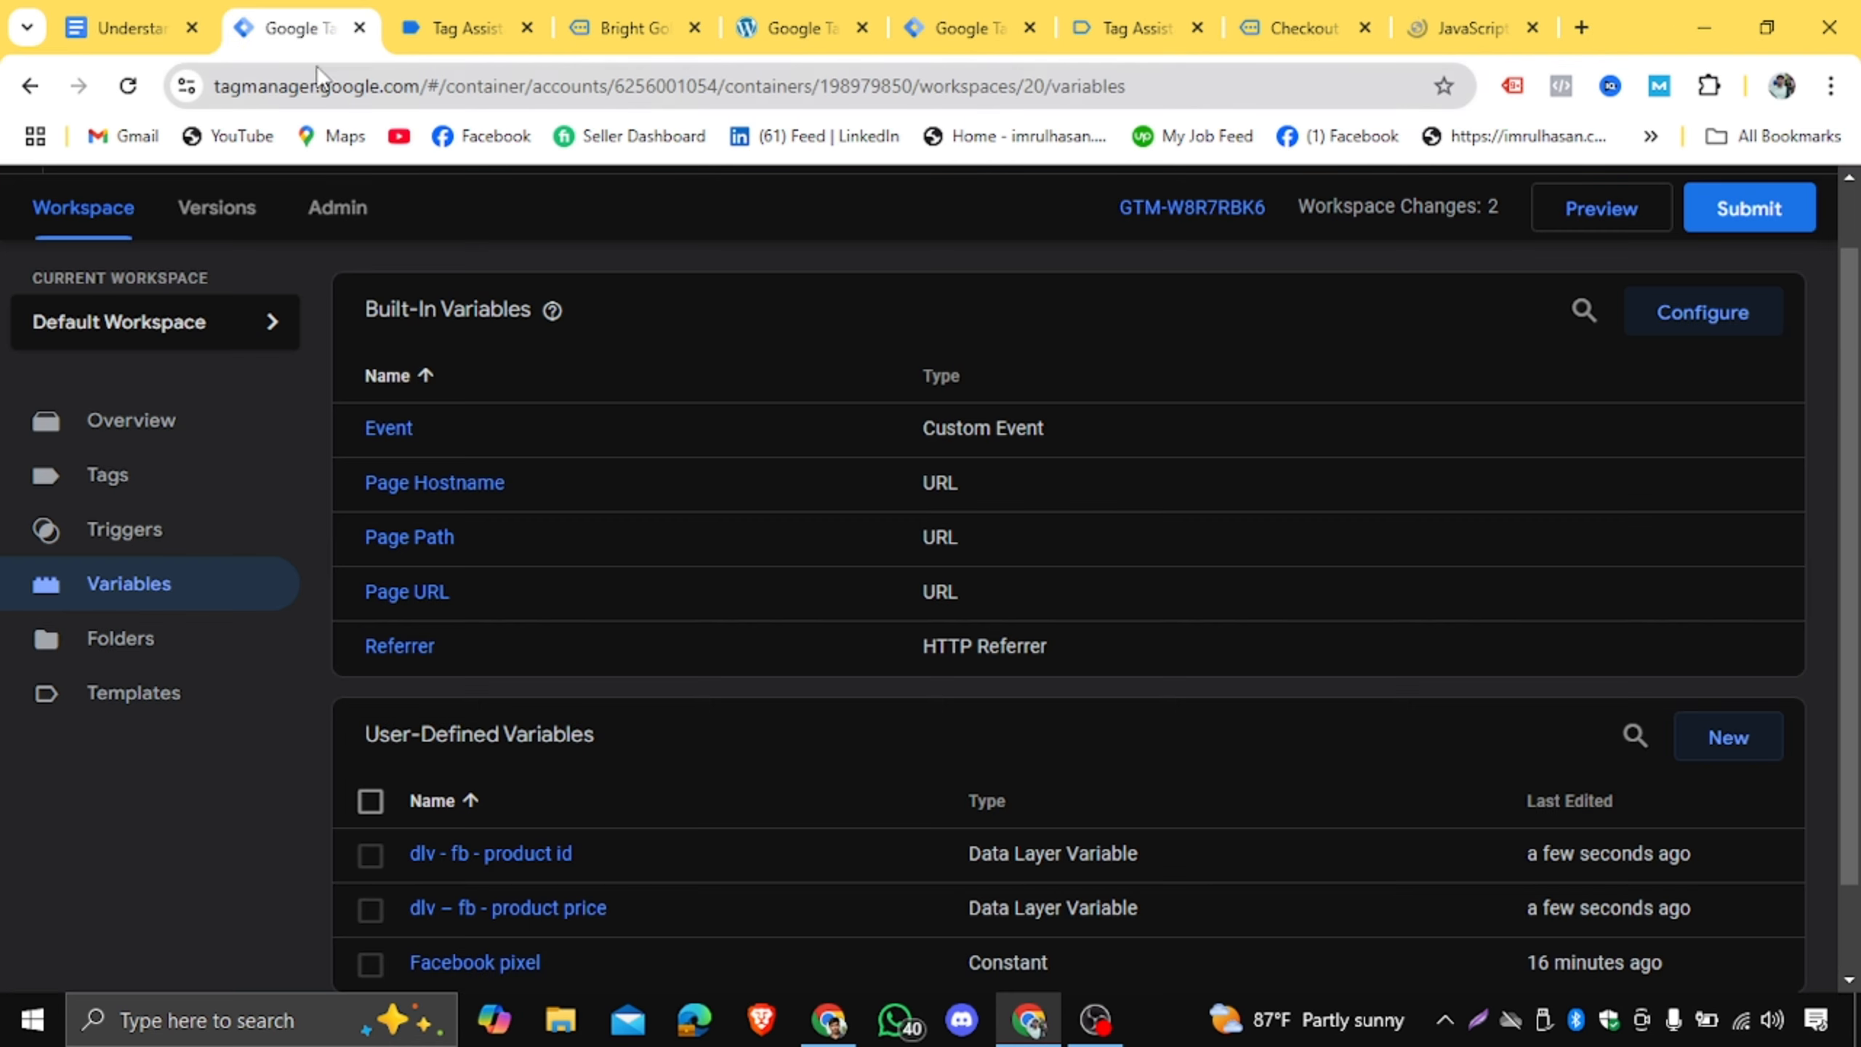
click(469, 11)
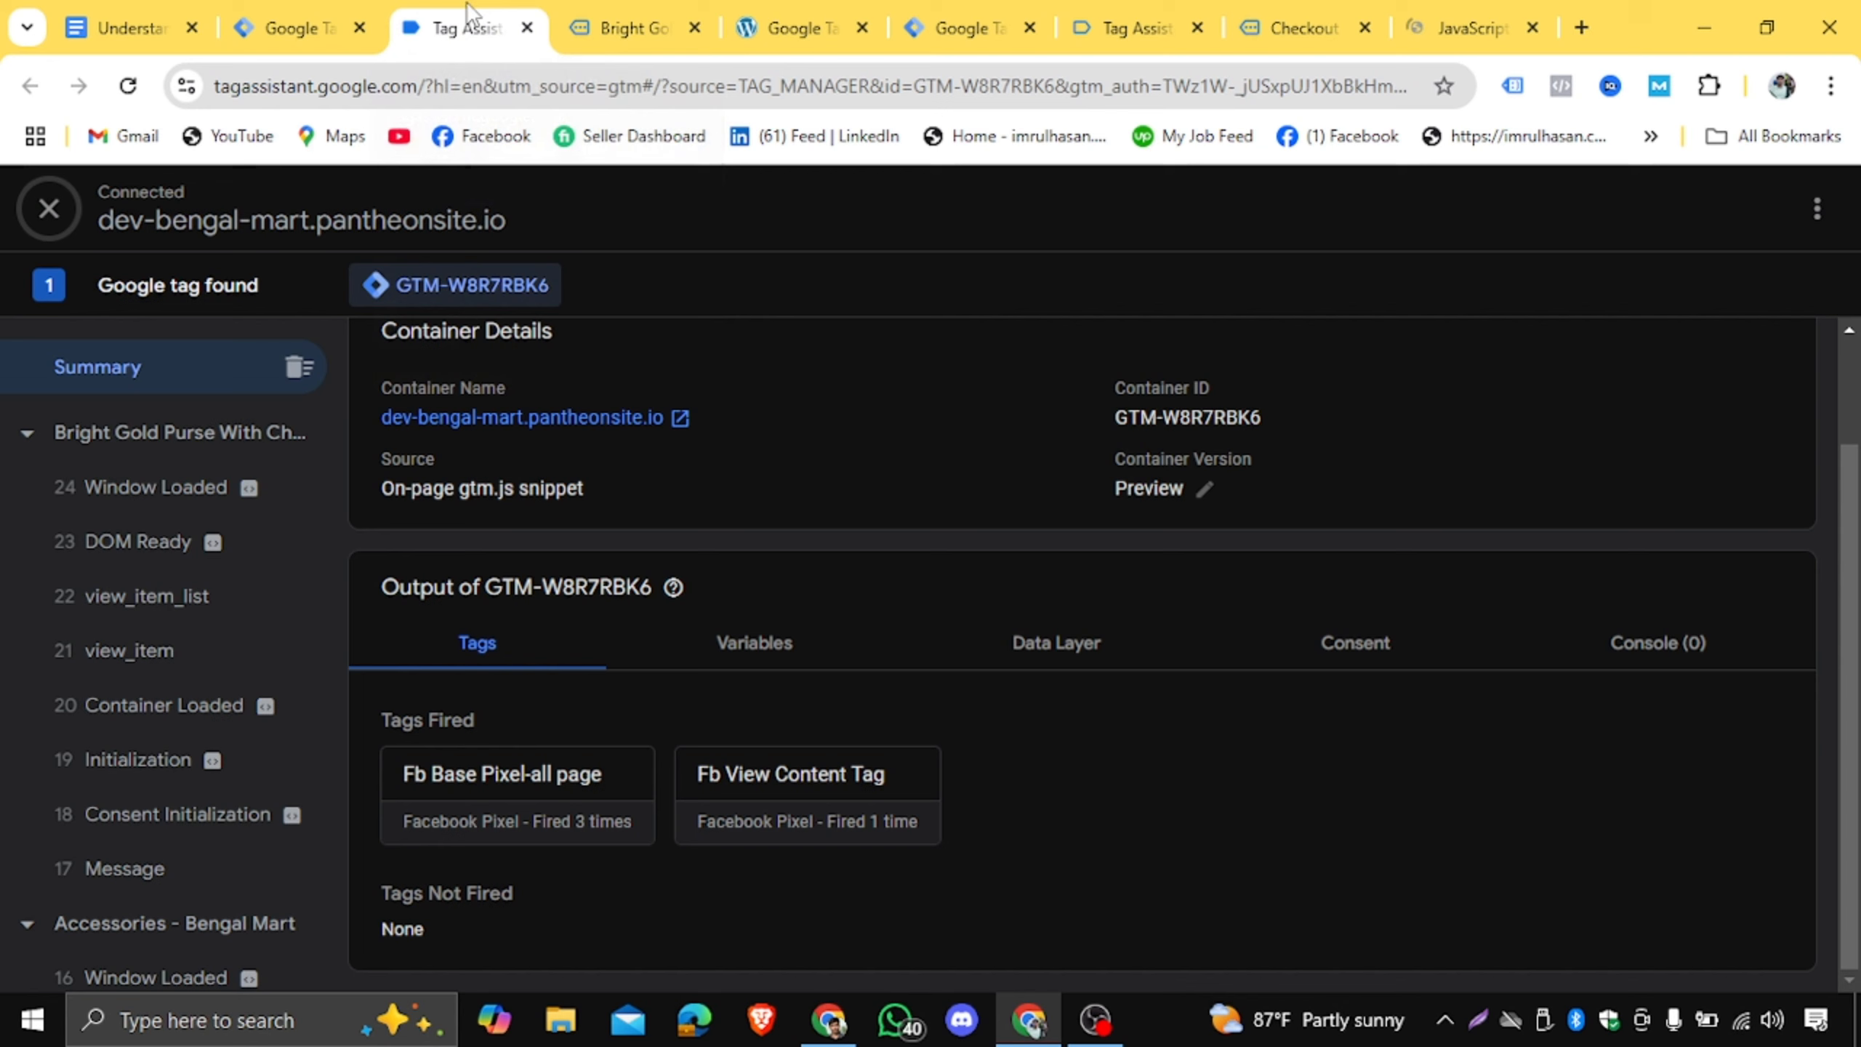
click(308, 12)
click(1714, 747)
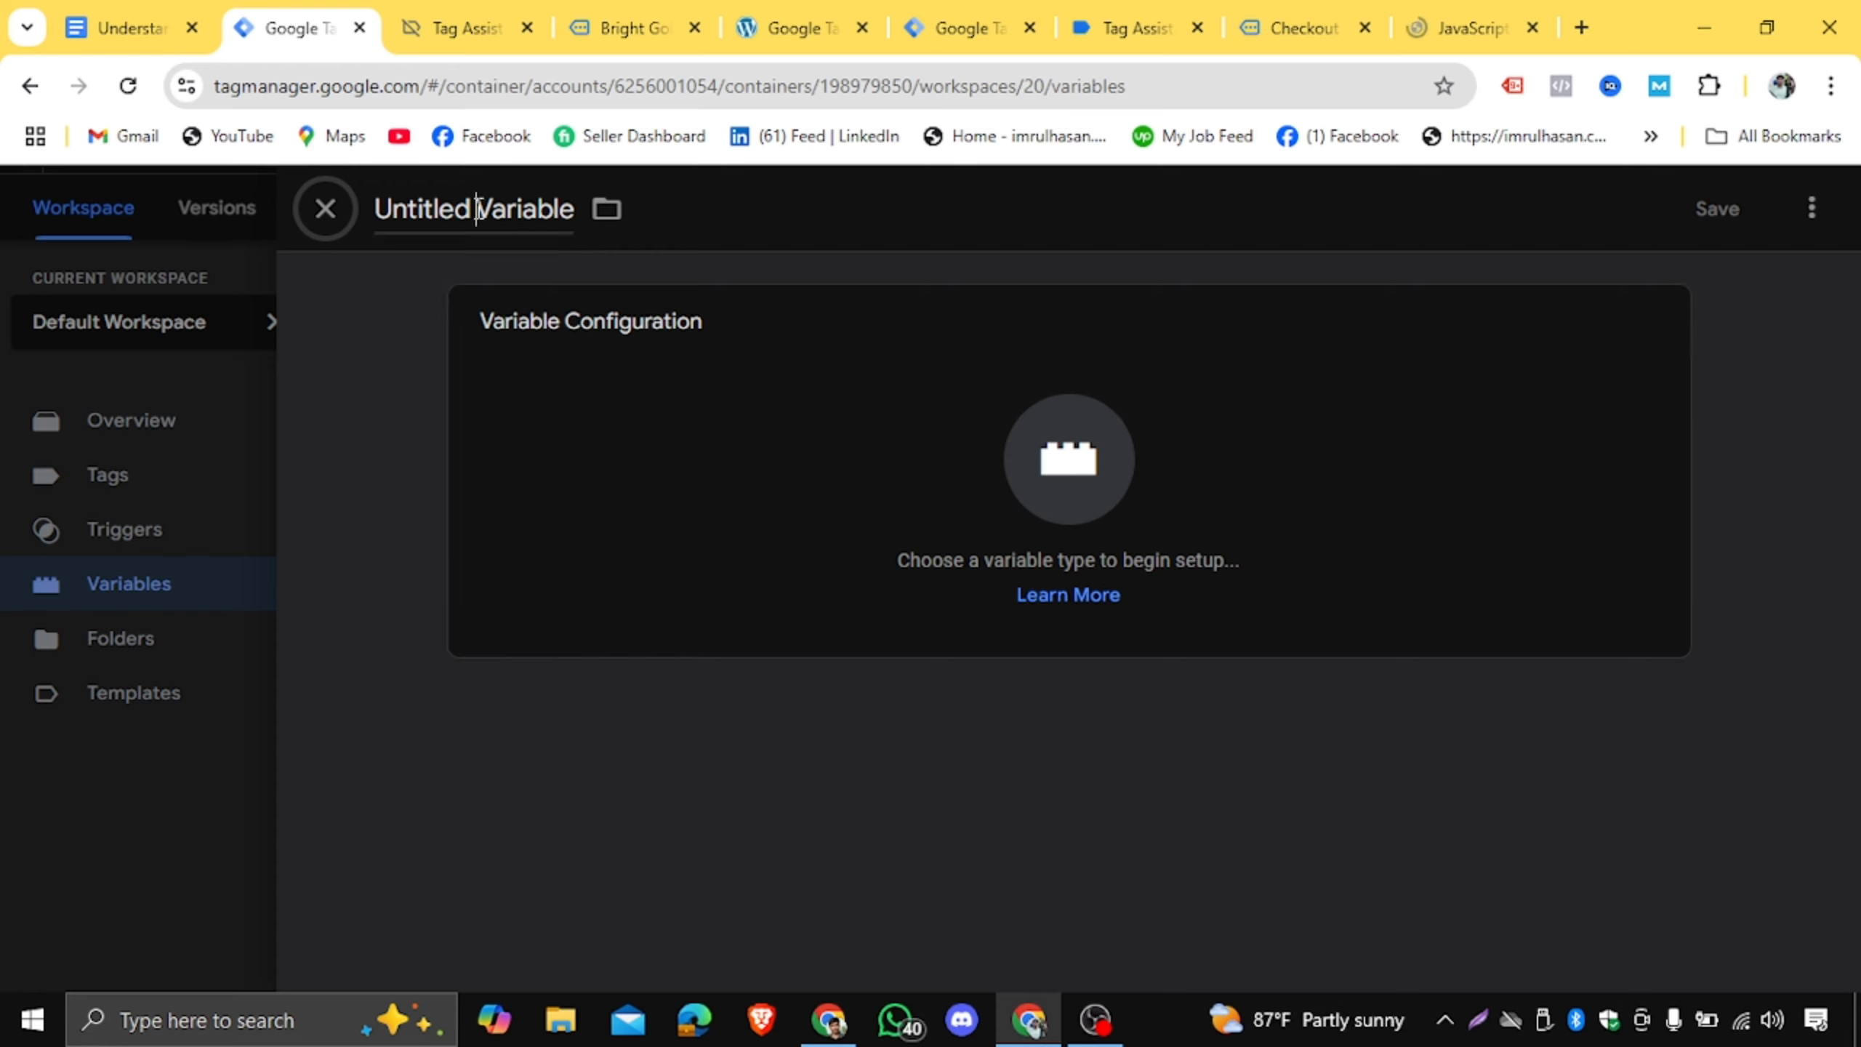
triple_click(476, 209)
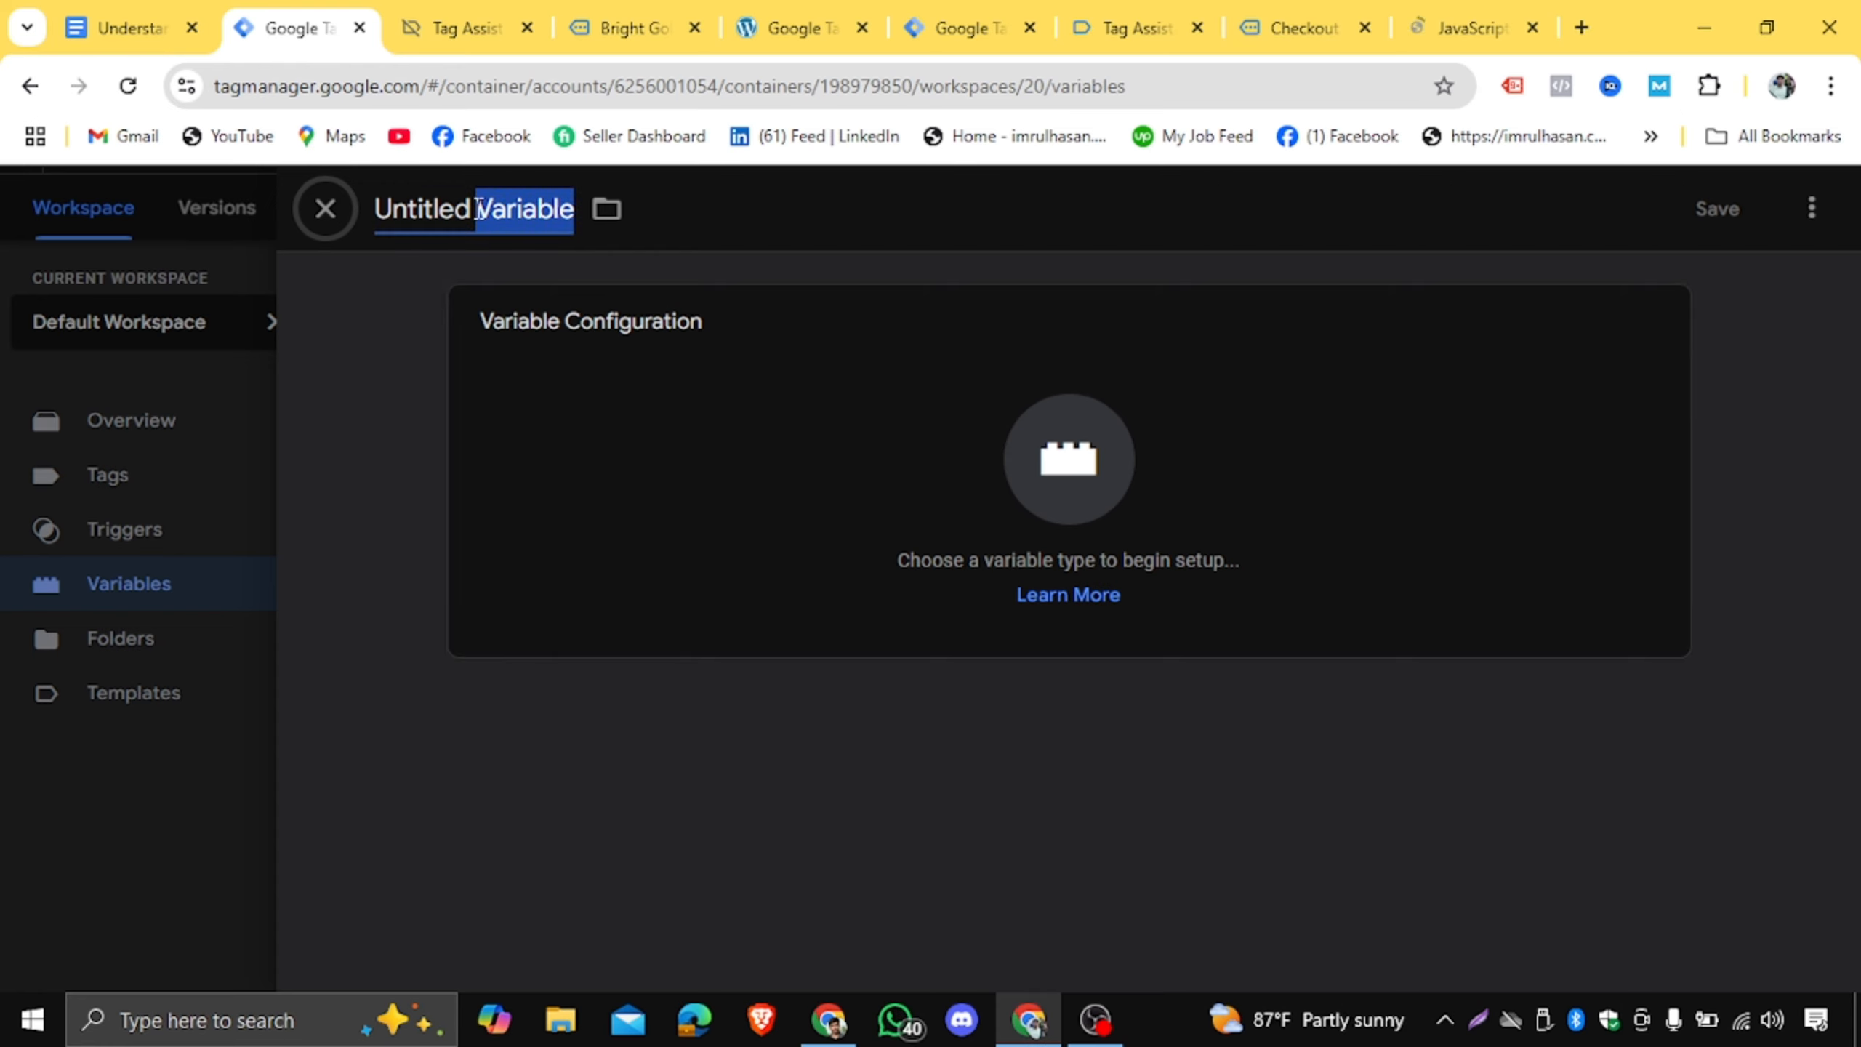
right_click(478, 208)
click(546, 420)
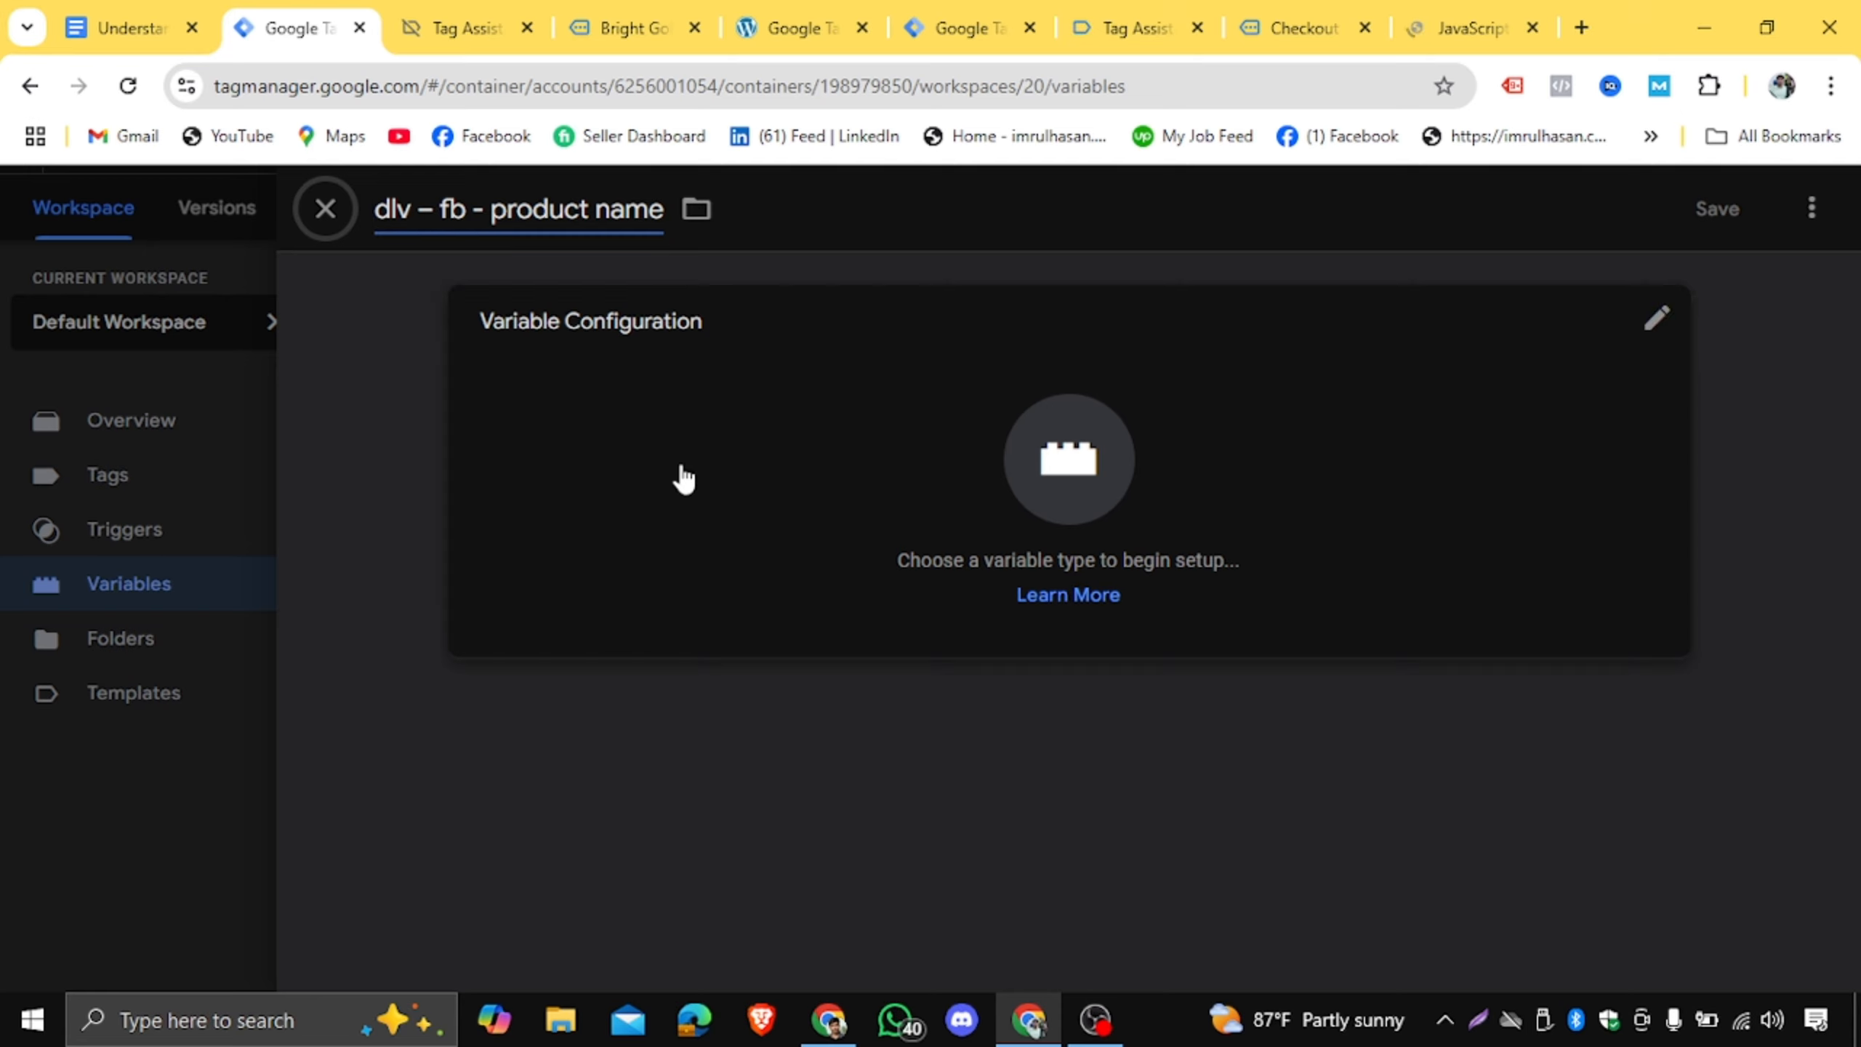
key(Home)
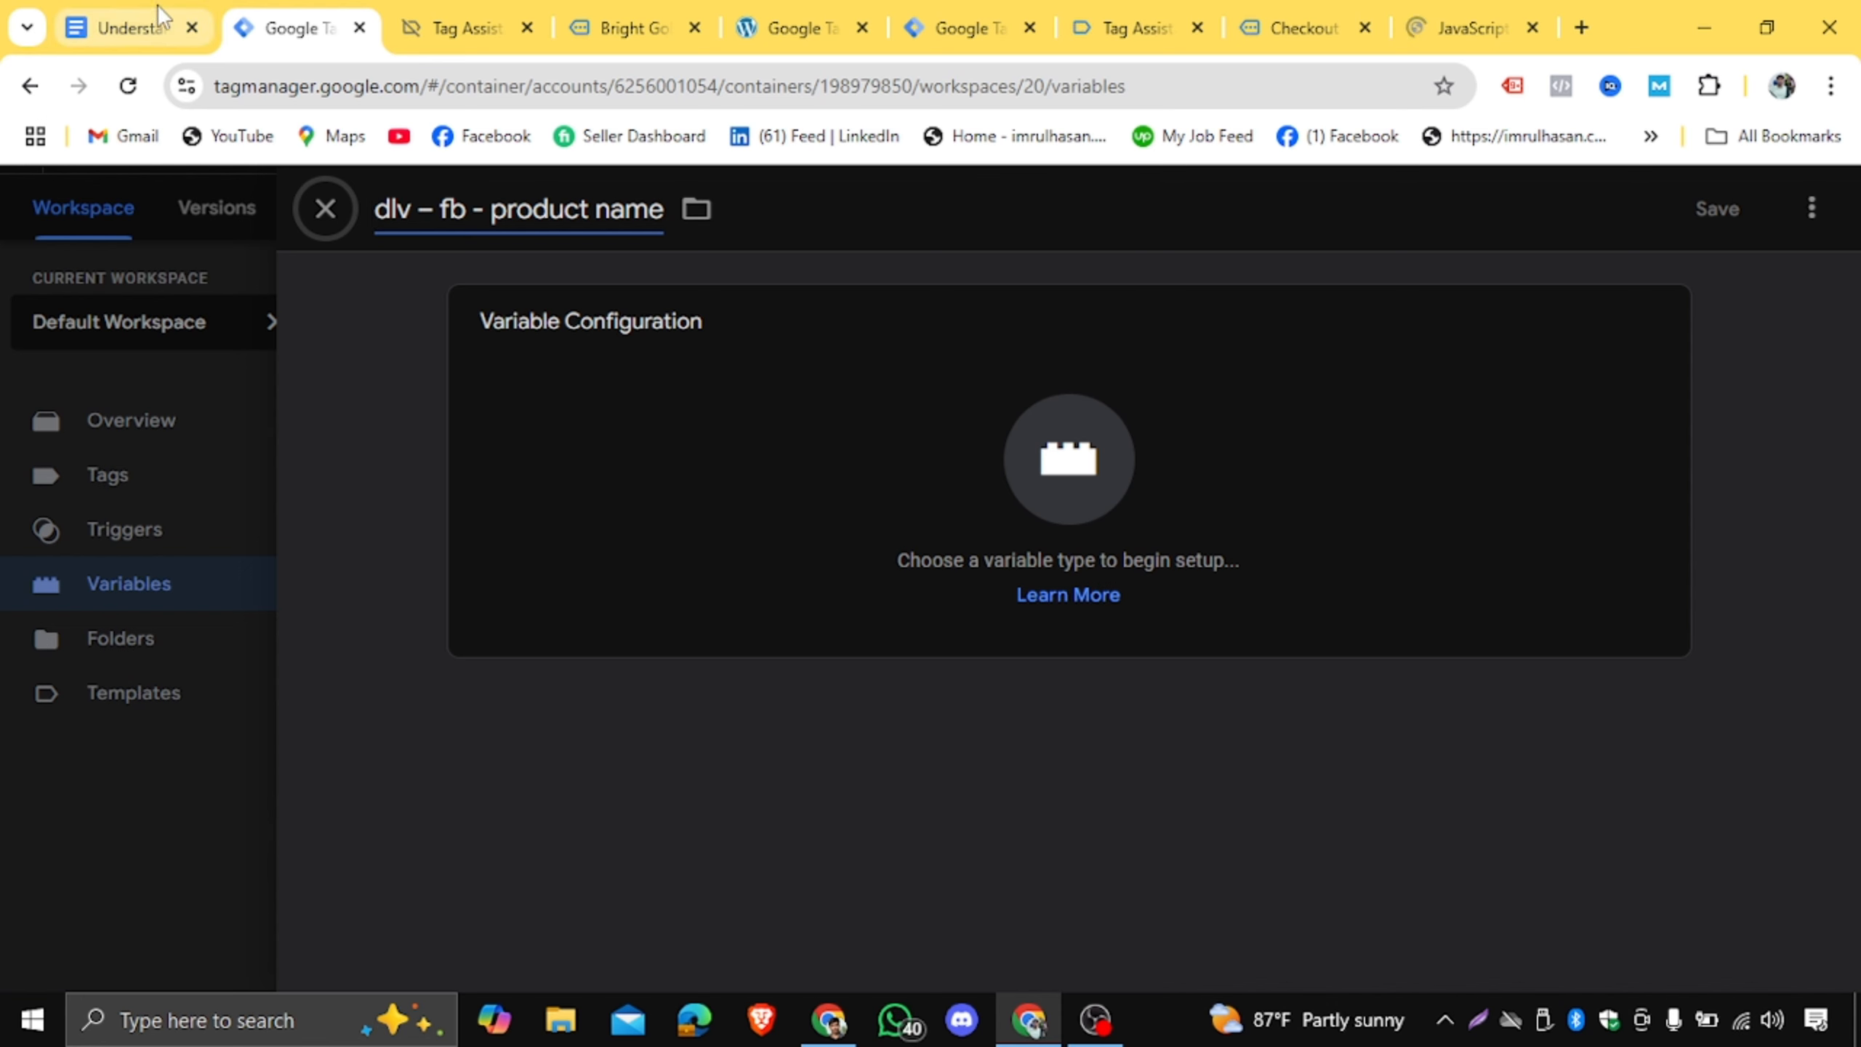
Copy the path ecommerce.items.0.item_name from the Understanding Google Tag Manager document.
click(117, 26)
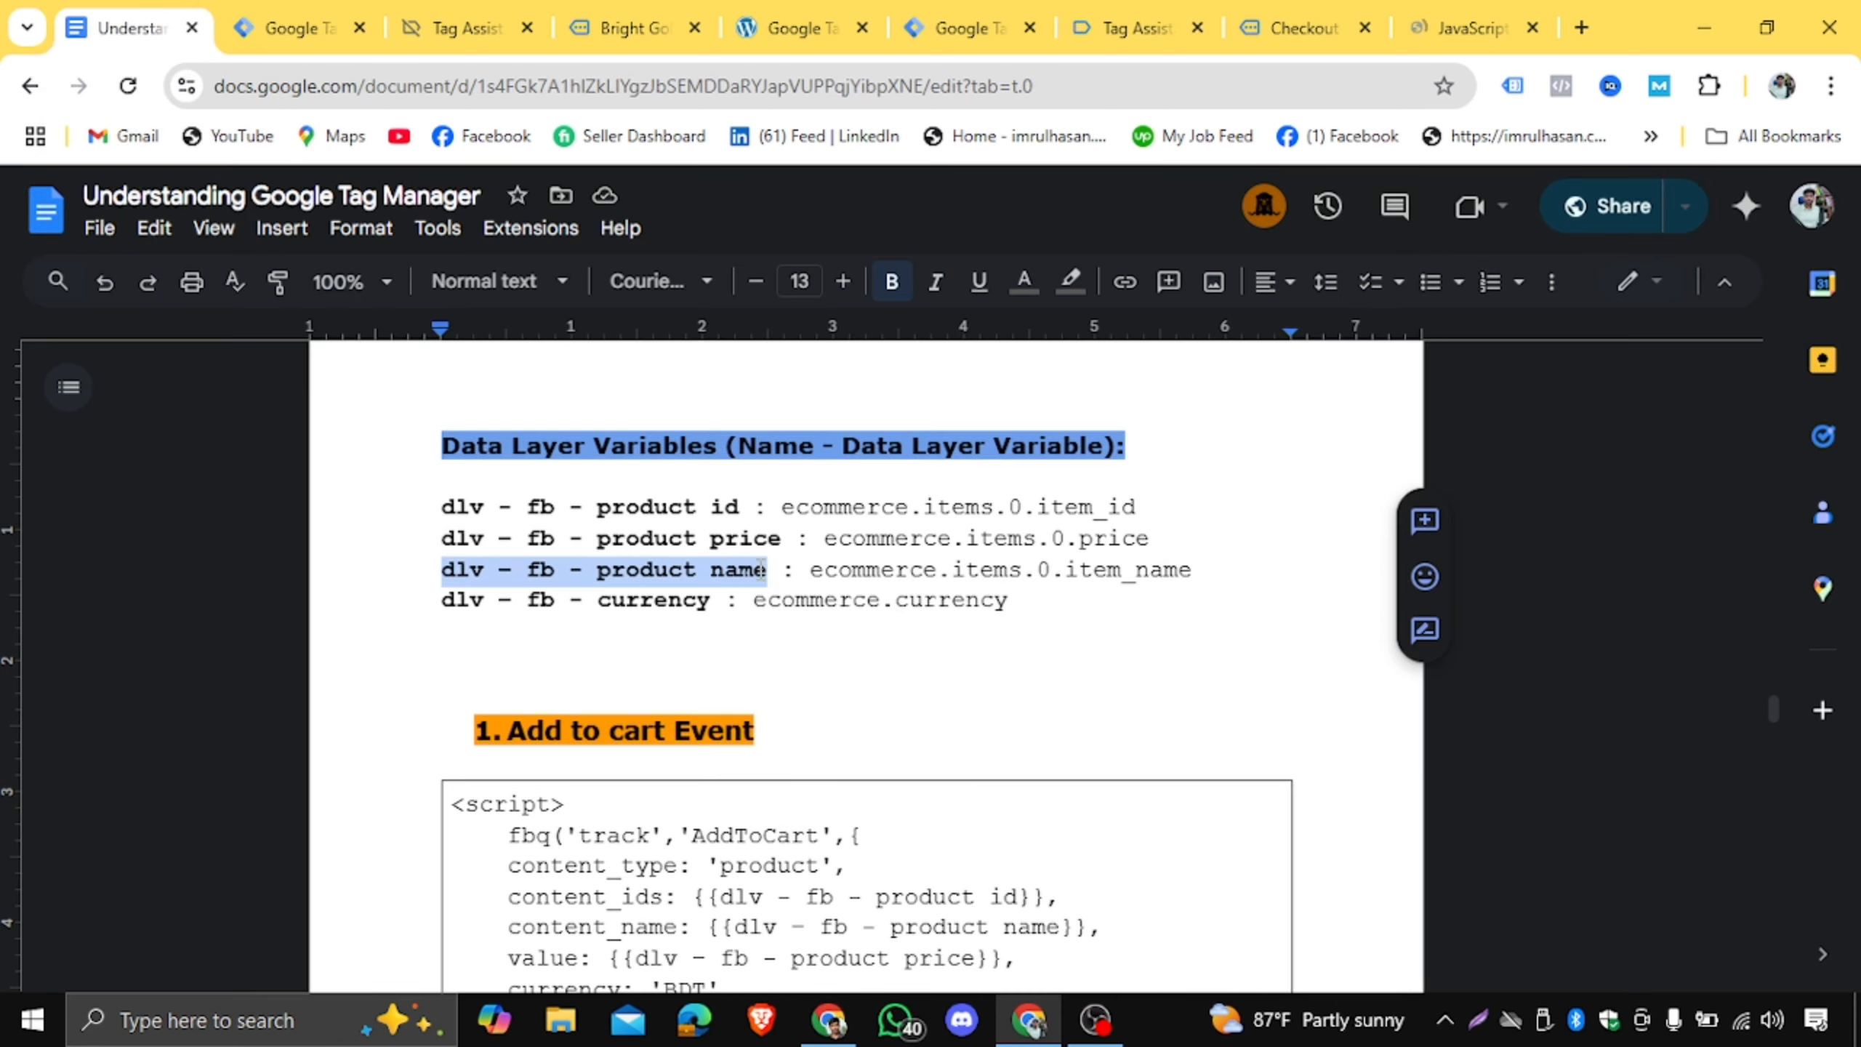
drag(812, 570, 1195, 571)
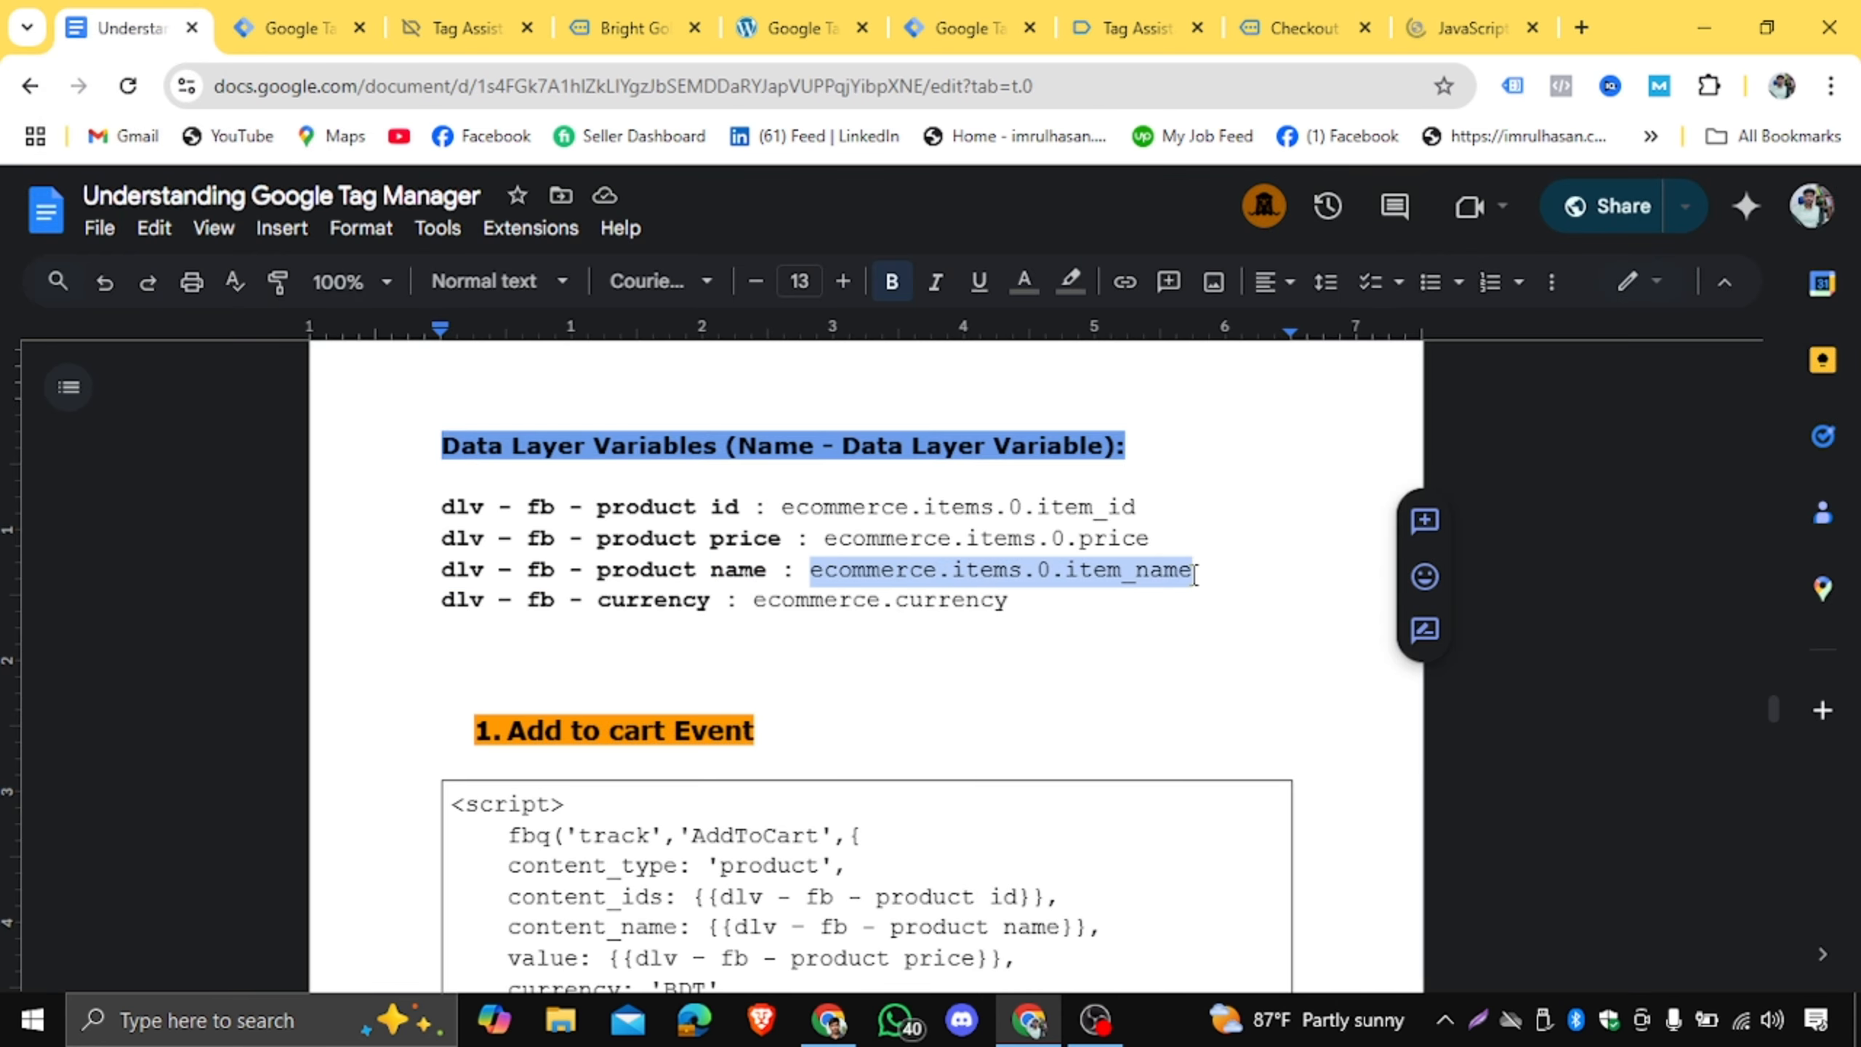
right_click(1129, 565)
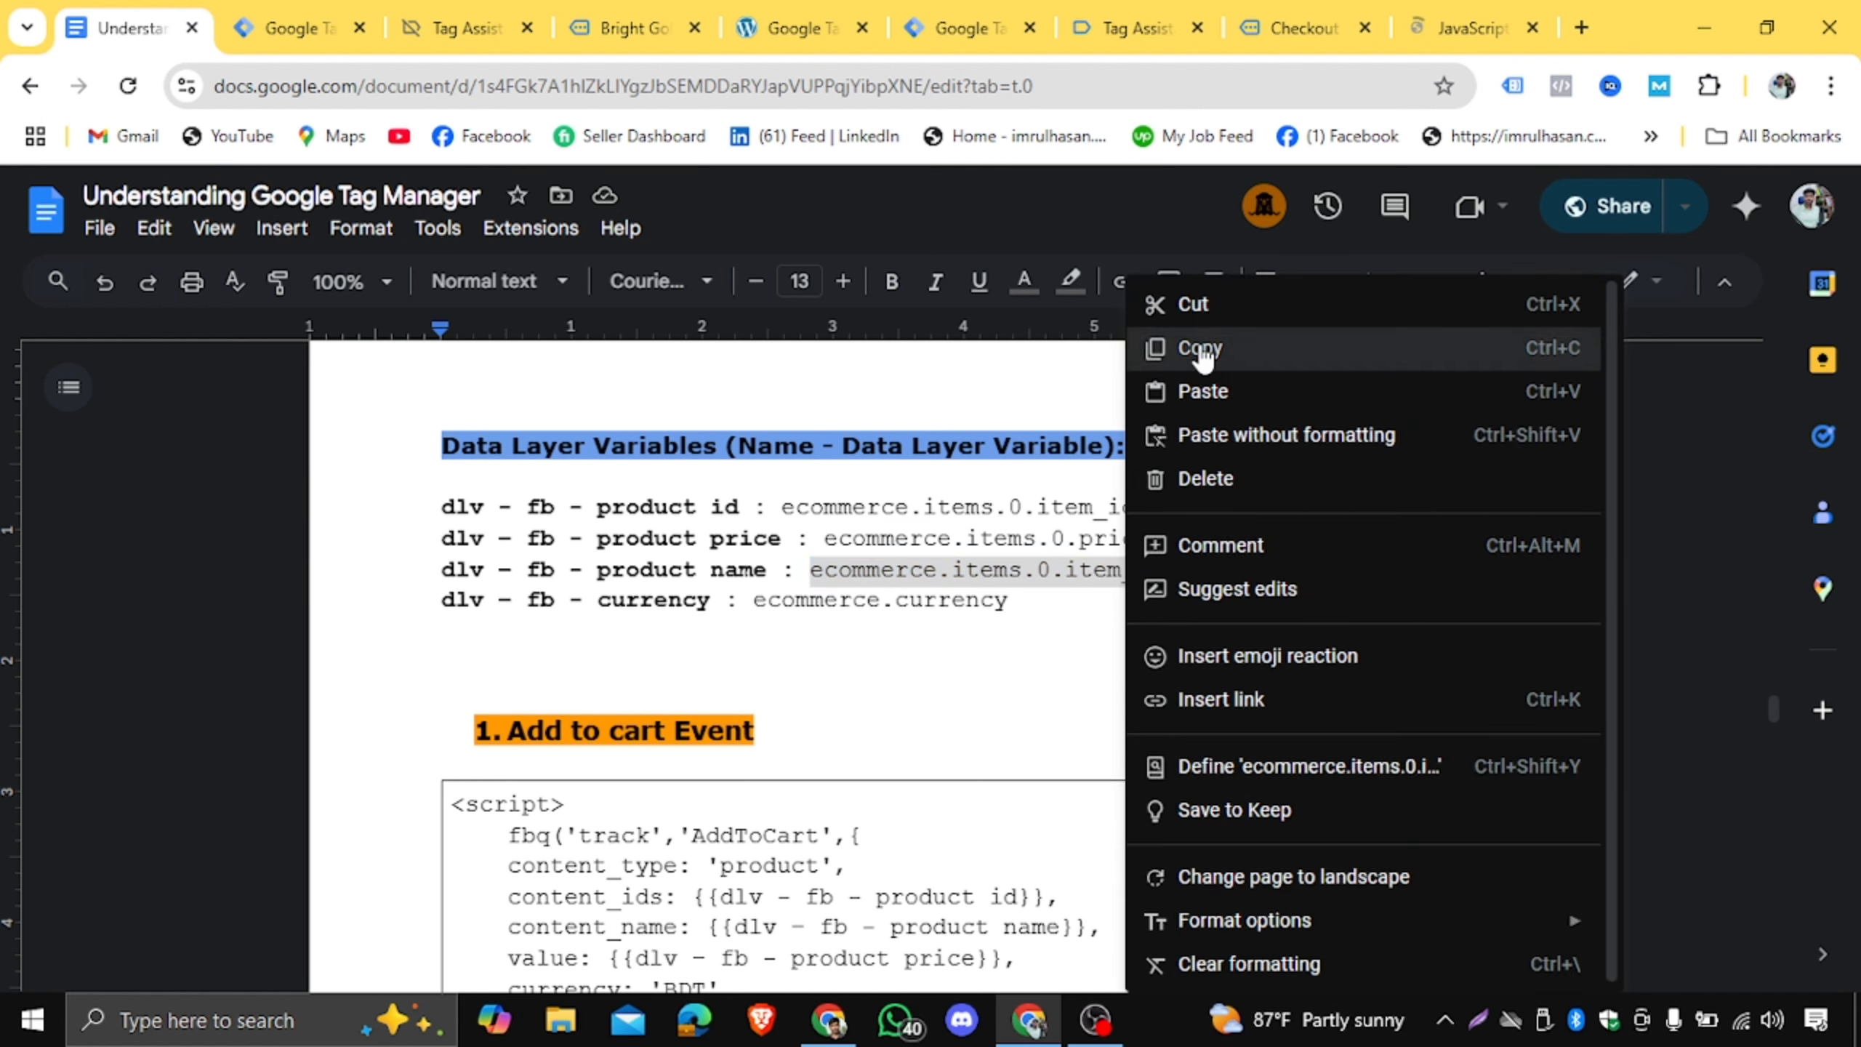
click(1201, 346)
In Google Tag Manager, configure the product name variable as a Data Layer Variable reading ecommerce.items.0.item_name and save it.
click(300, 22)
click(998, 491)
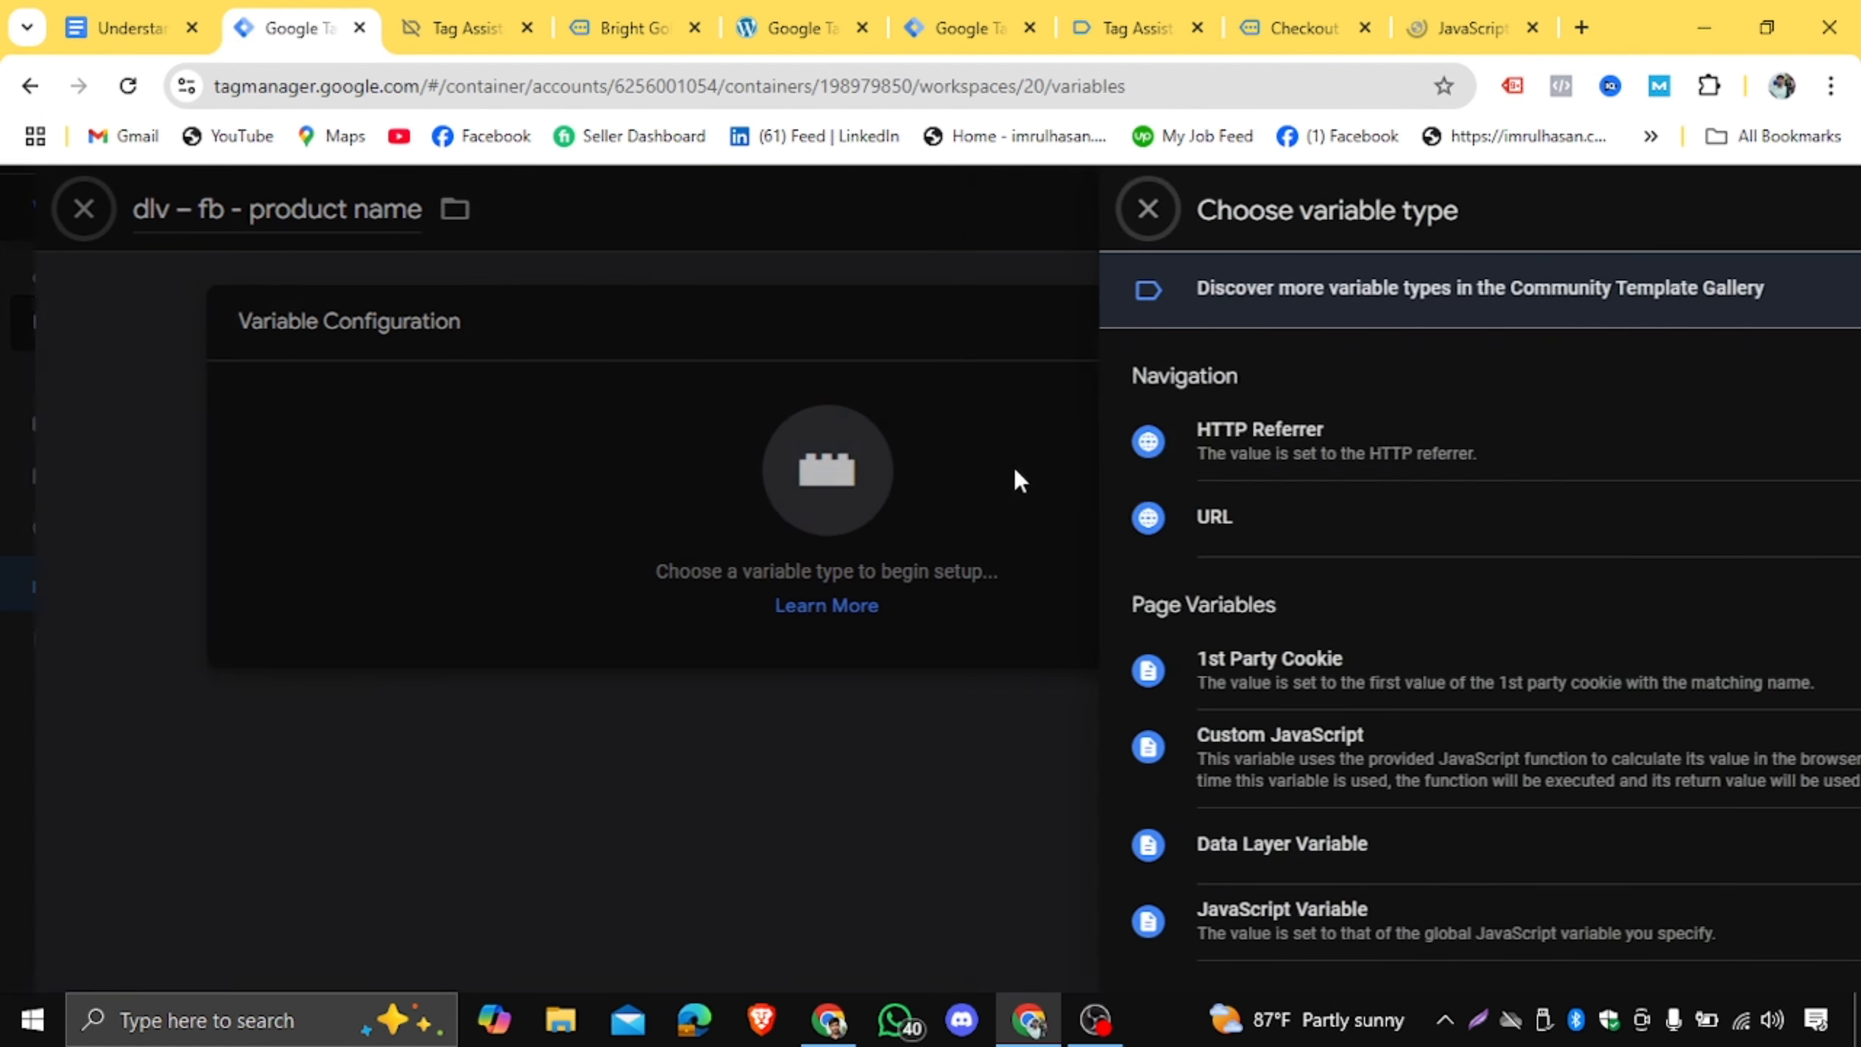
scroll(1287, 503, down, 5)
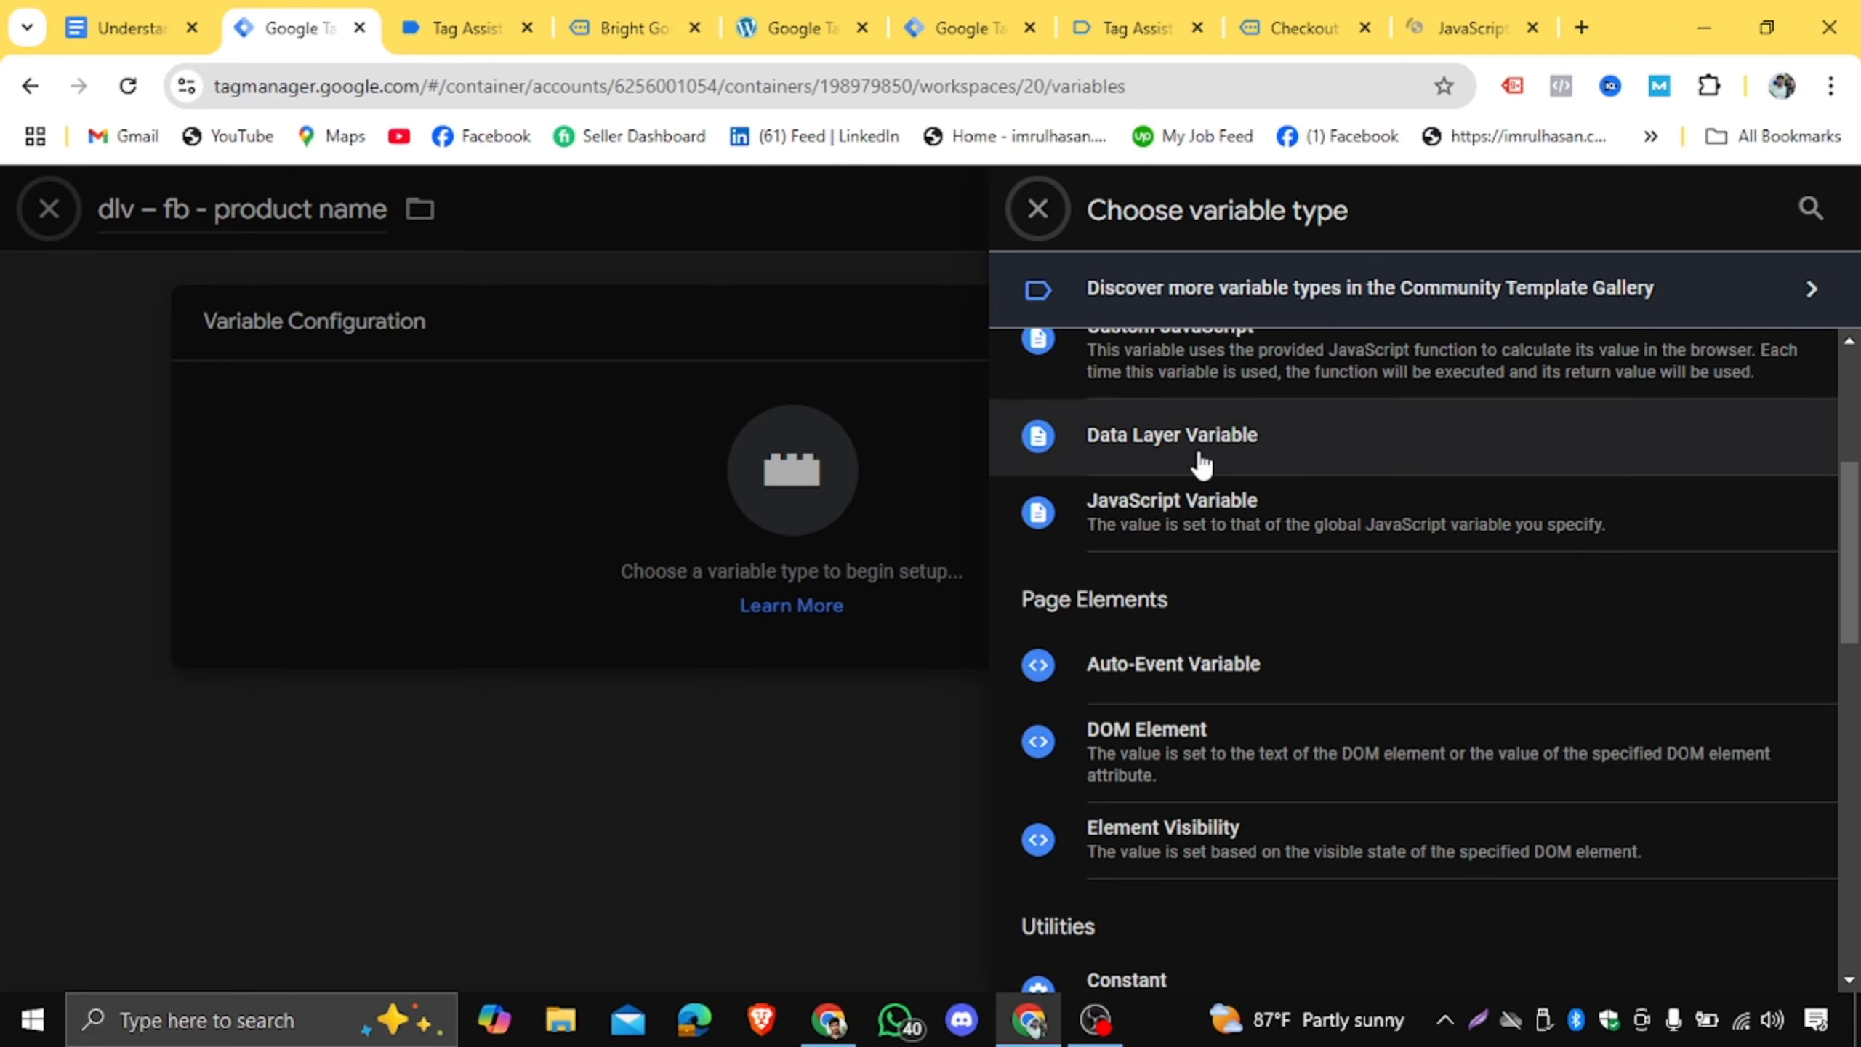
click(1204, 458)
right_click(685, 595)
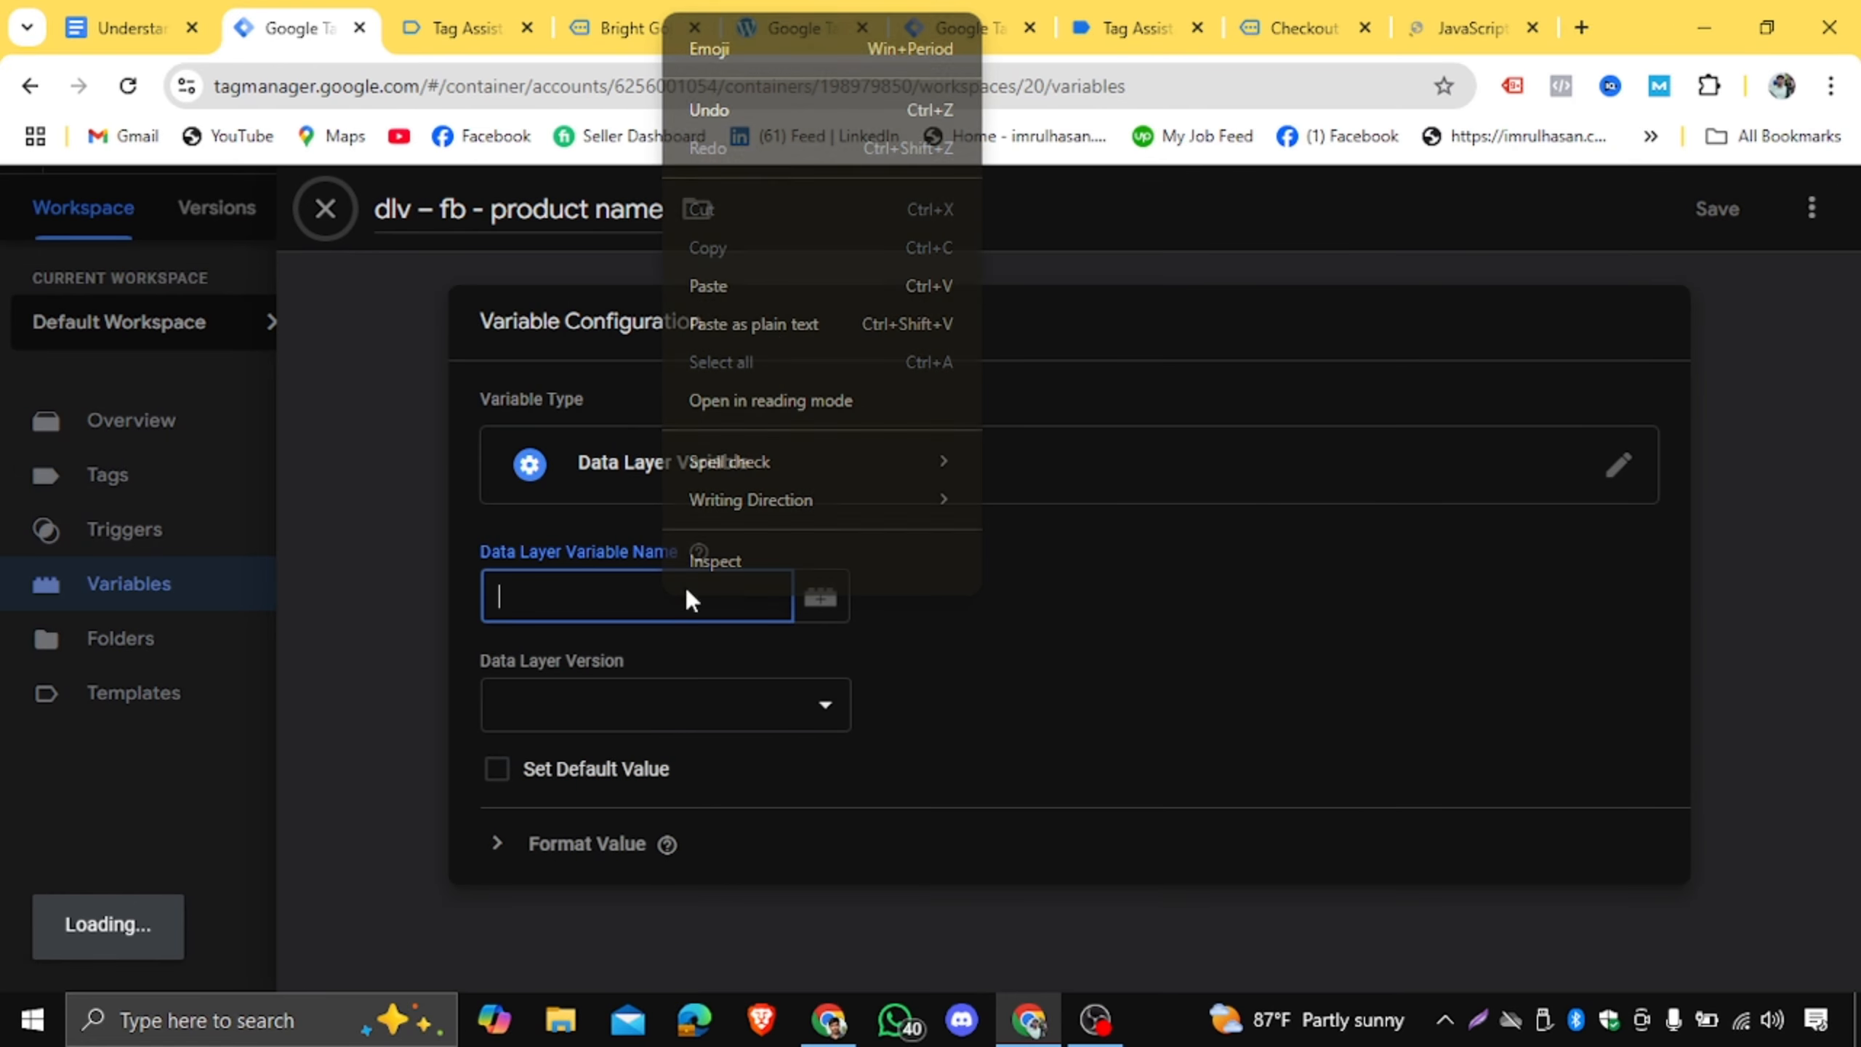
click(750, 290)
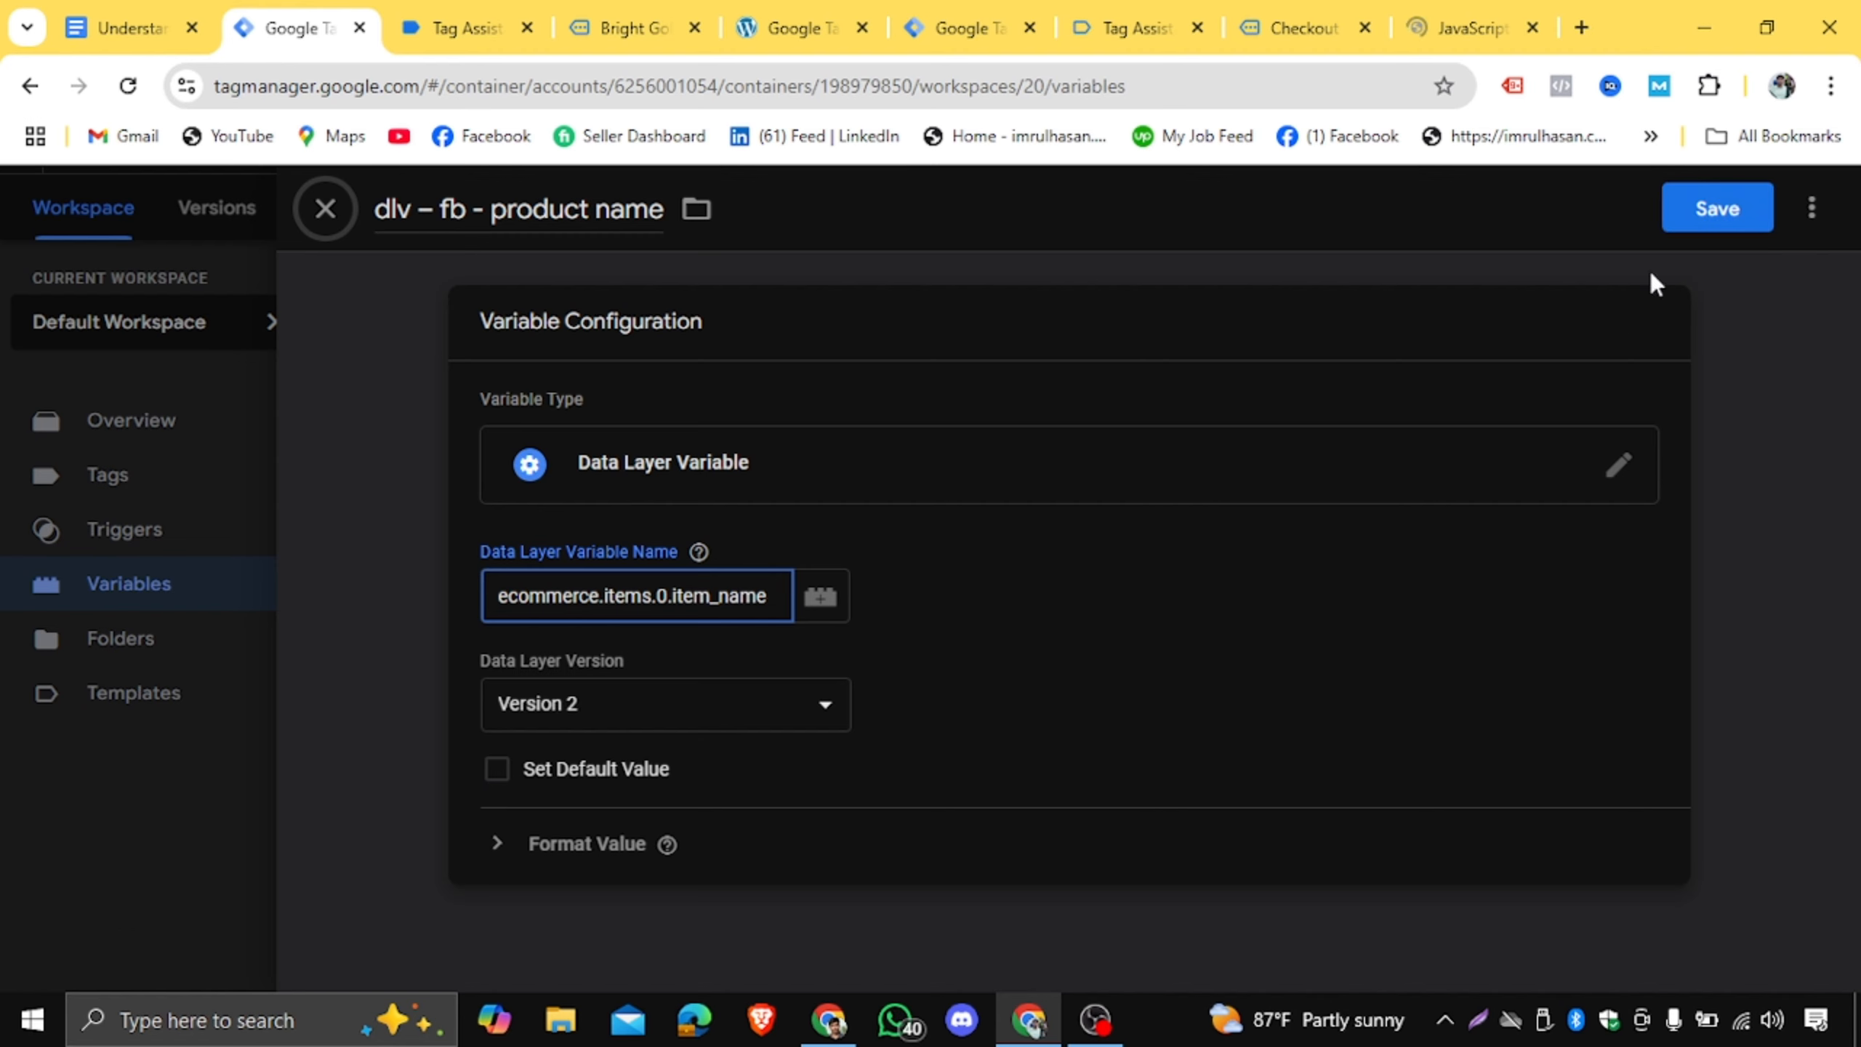
click(1711, 216)
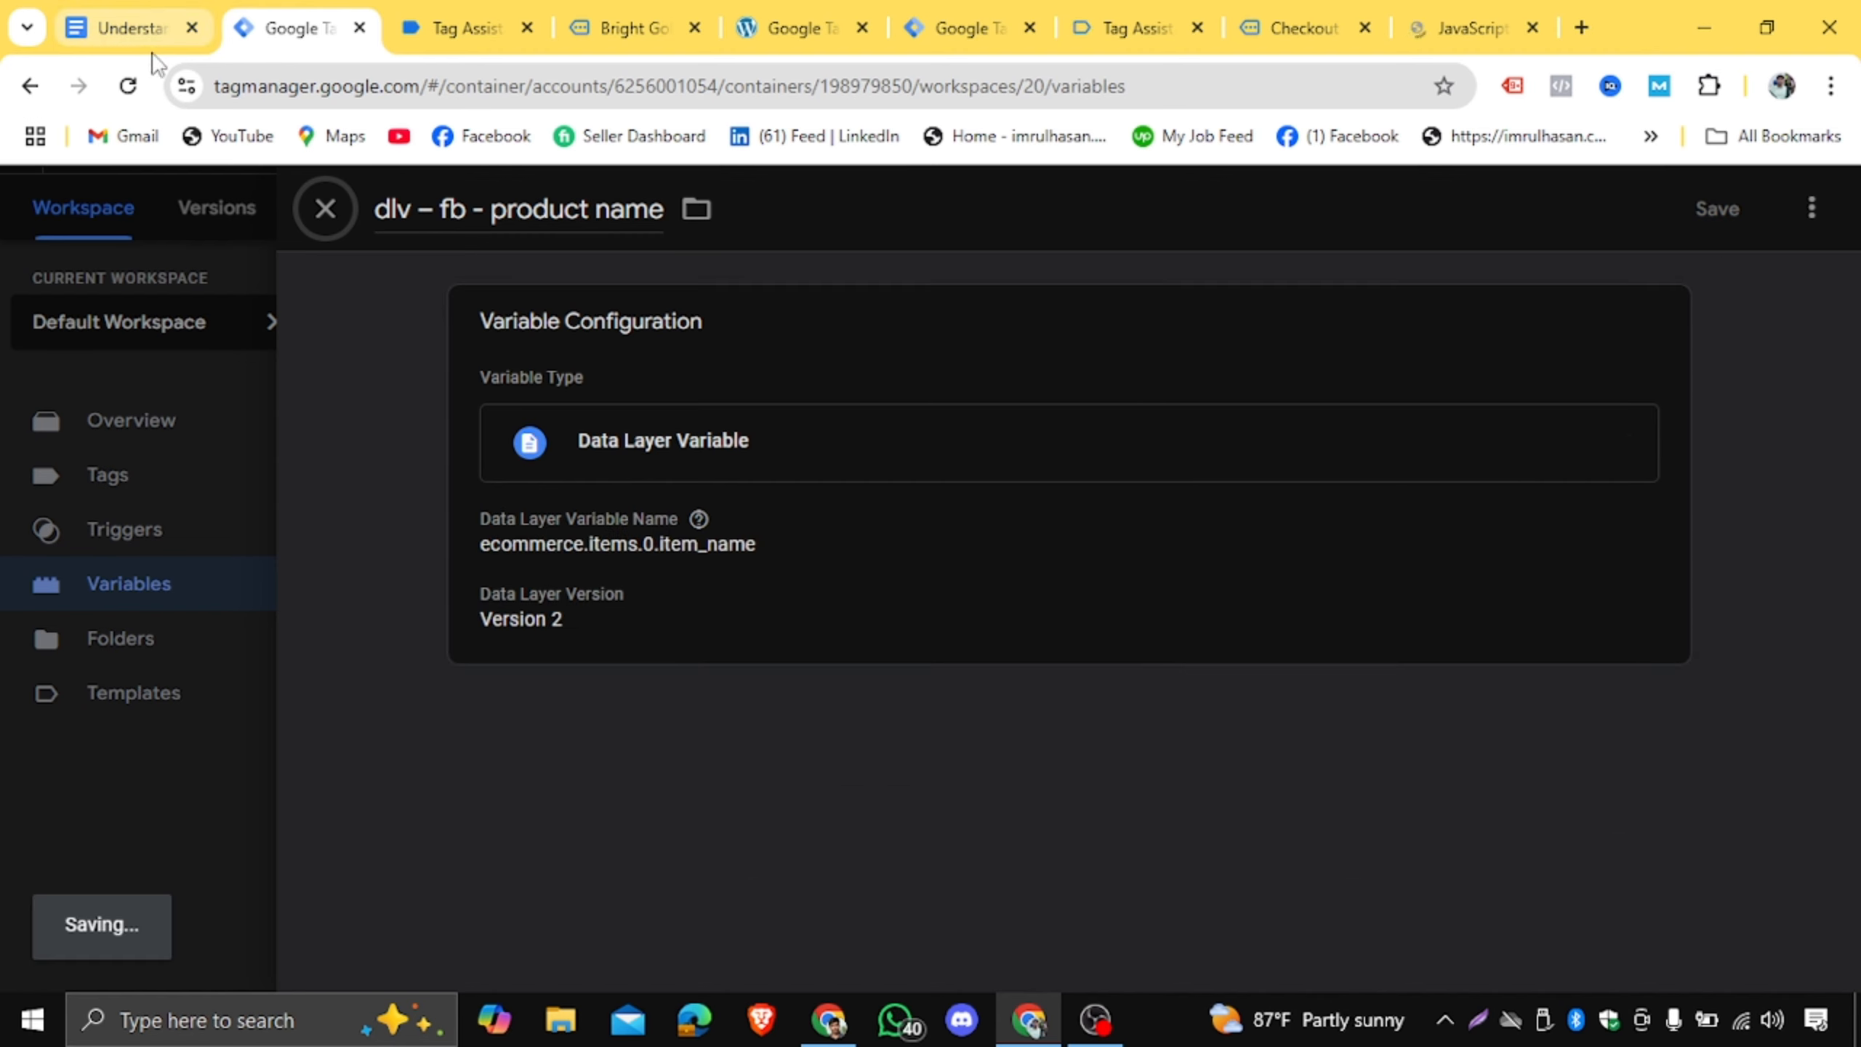
Copy the variable name dlv – fb - currency from the Understanding Google Tag Manager document.
click(128, 28)
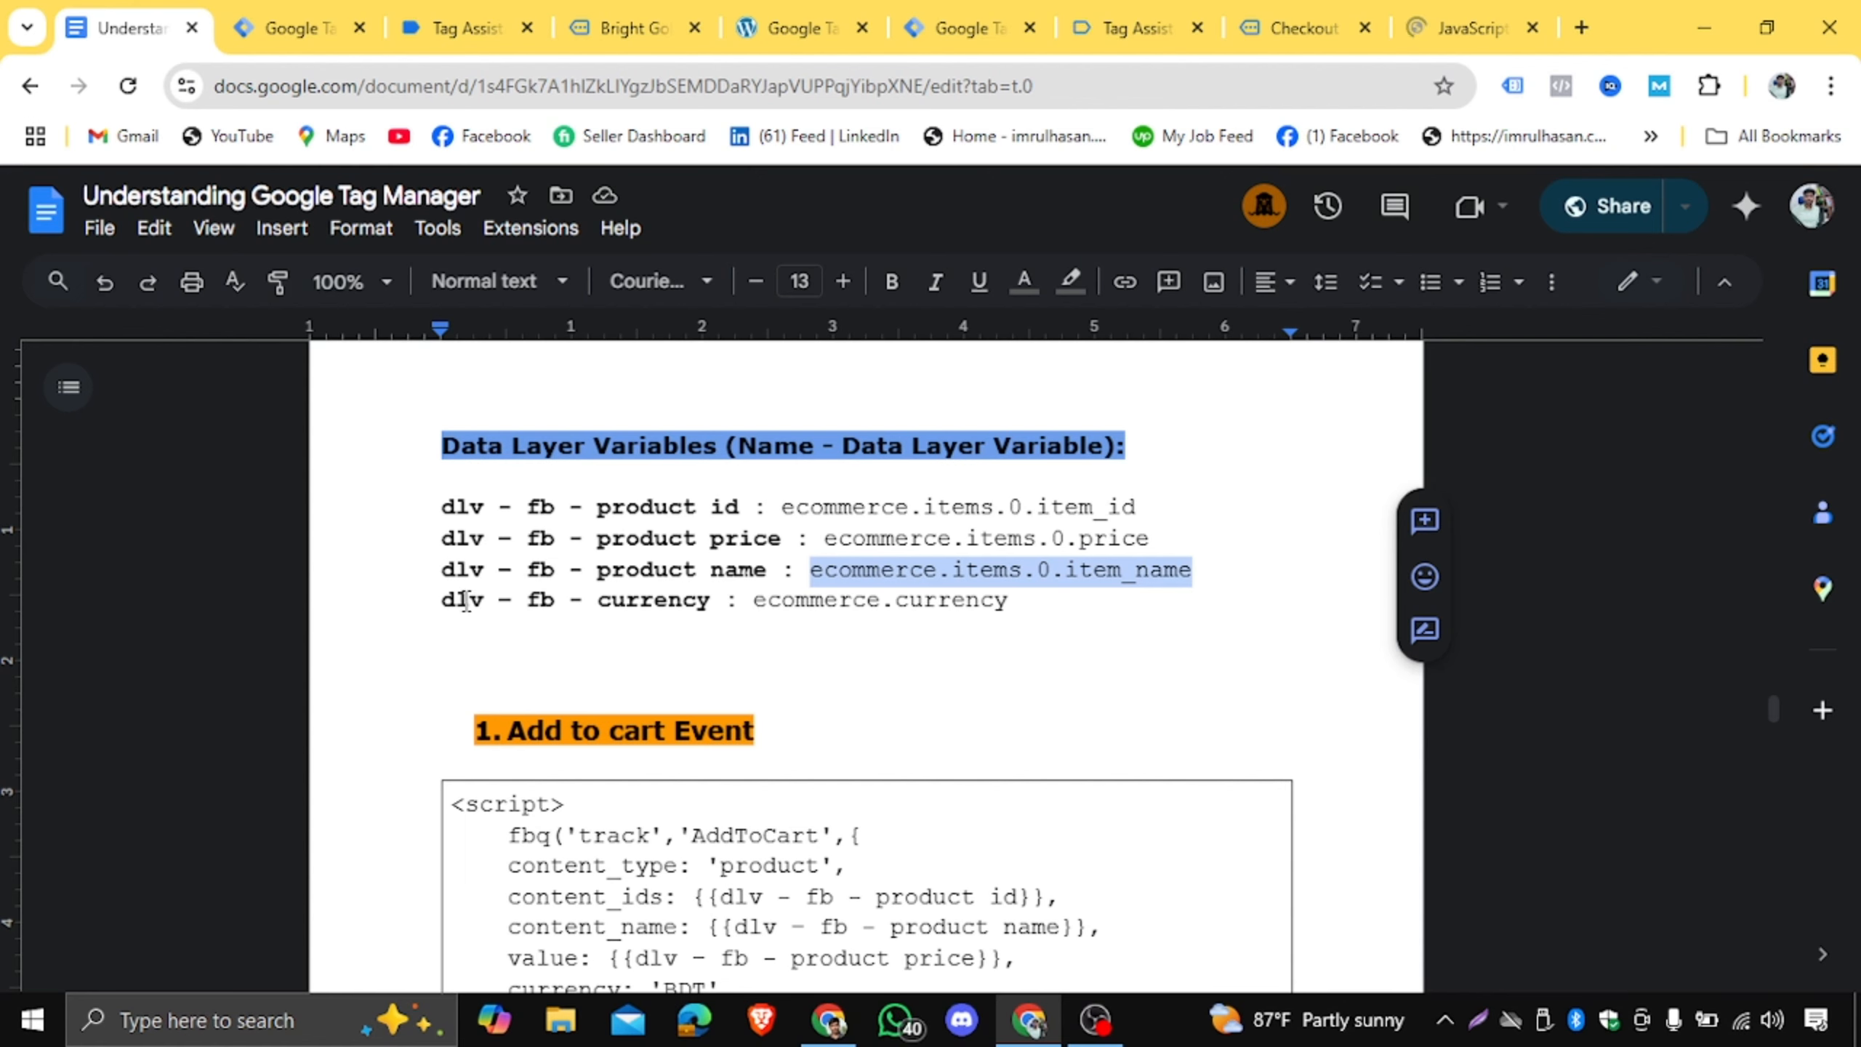
drag(443, 601, 713, 606)
right_click(700, 614)
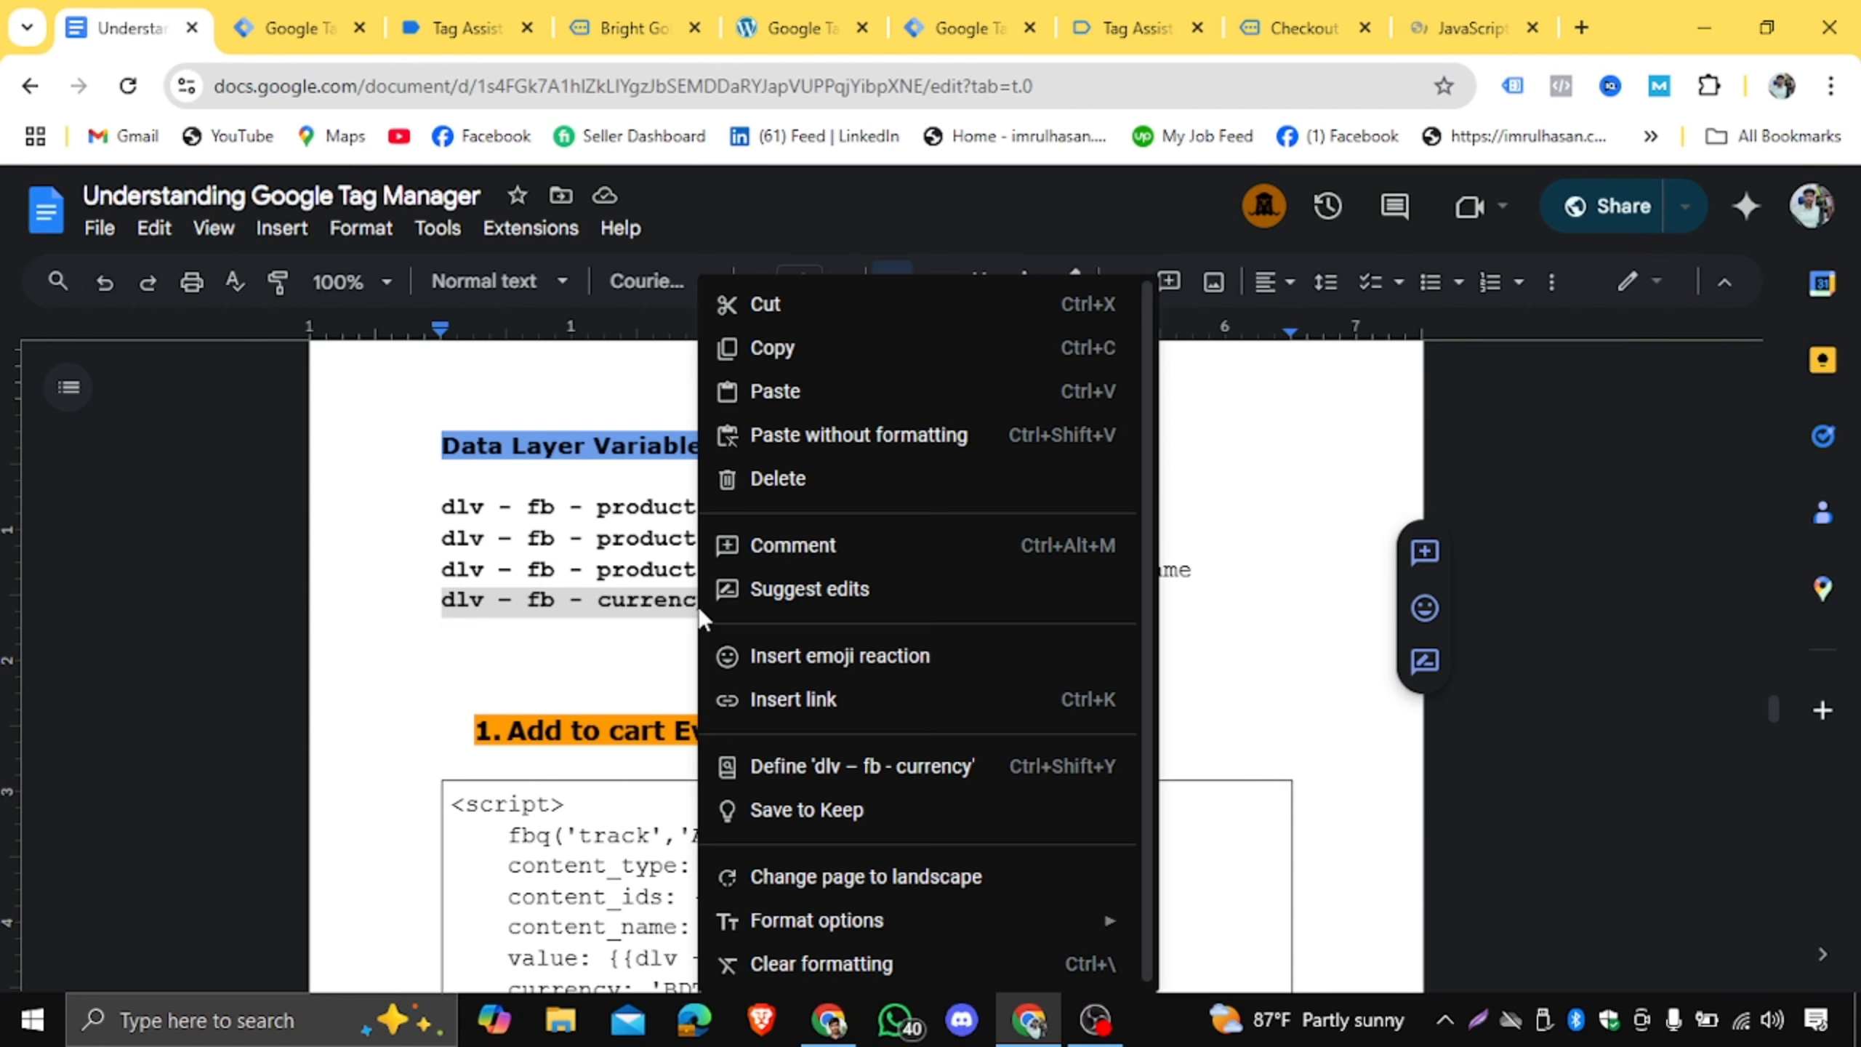
click(810, 350)
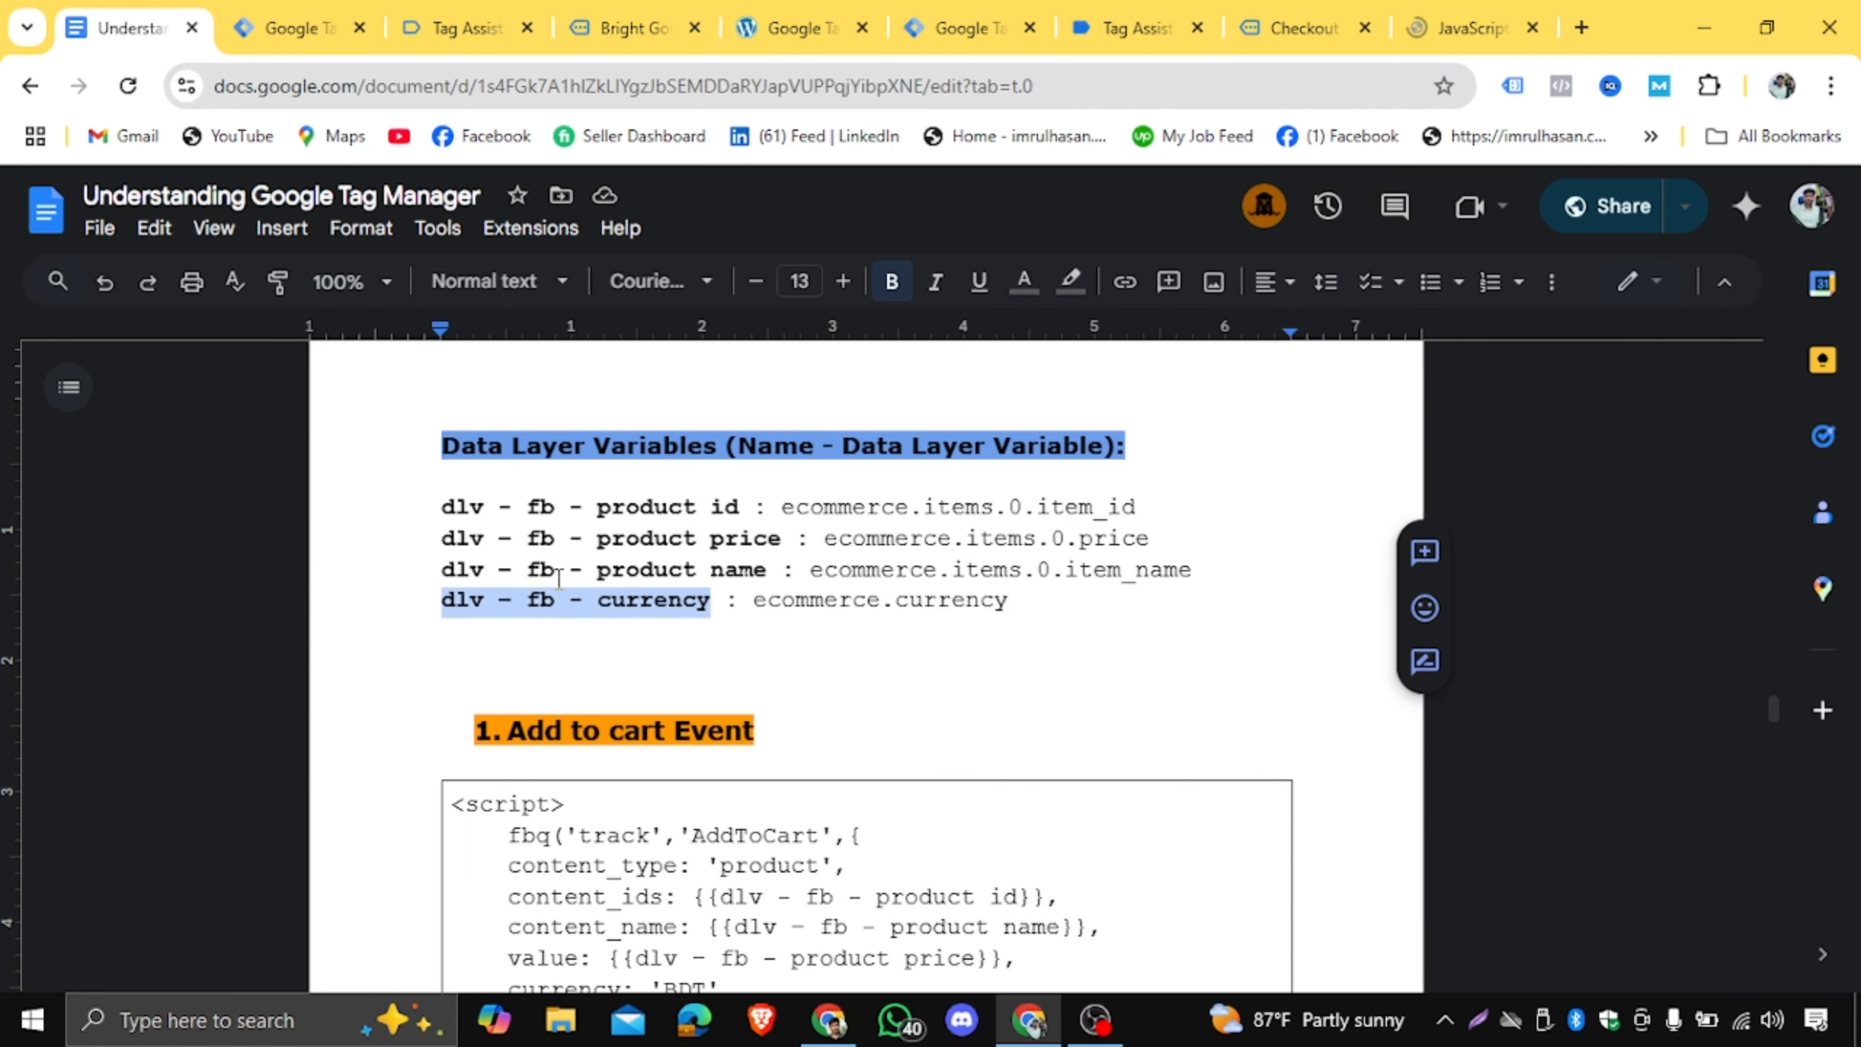
Create another user-defined variable in Google Tag Manager and name it dlv – fb - currency.
click(277, 11)
click(1728, 736)
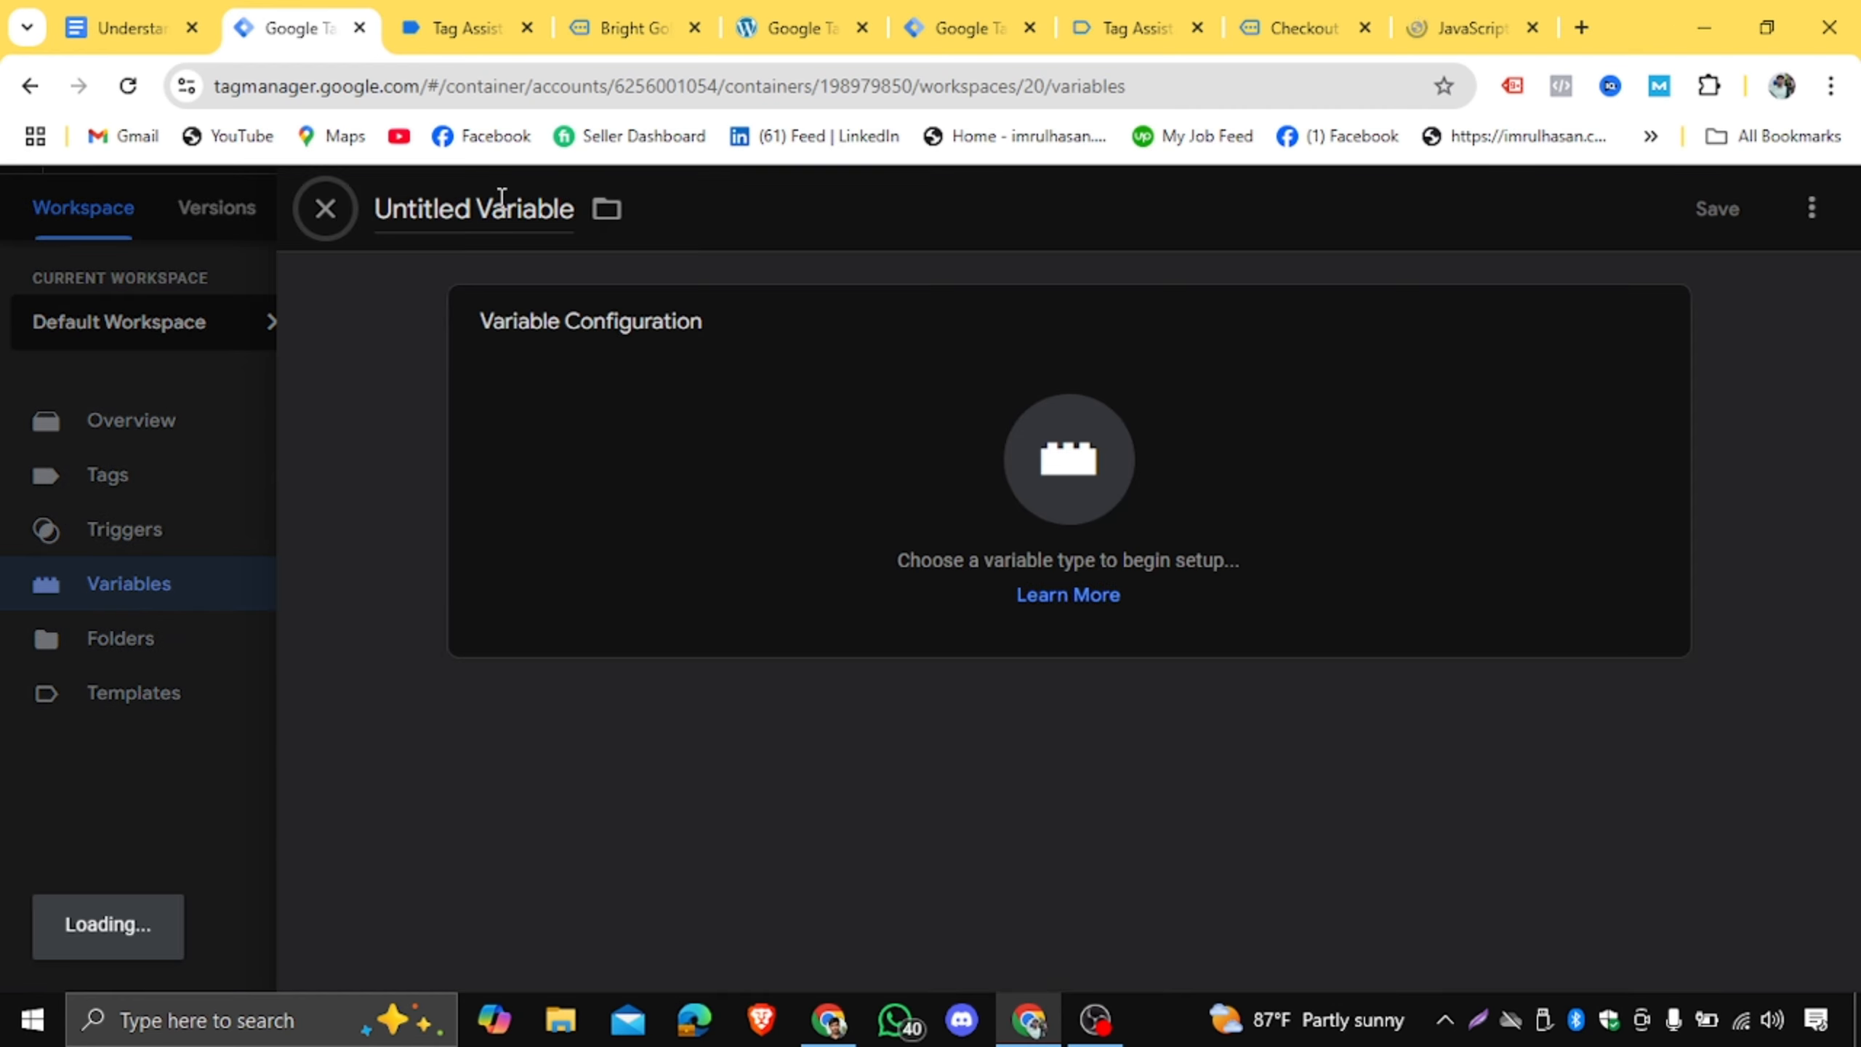
click(501, 198)
right_click(501, 205)
click(586, 408)
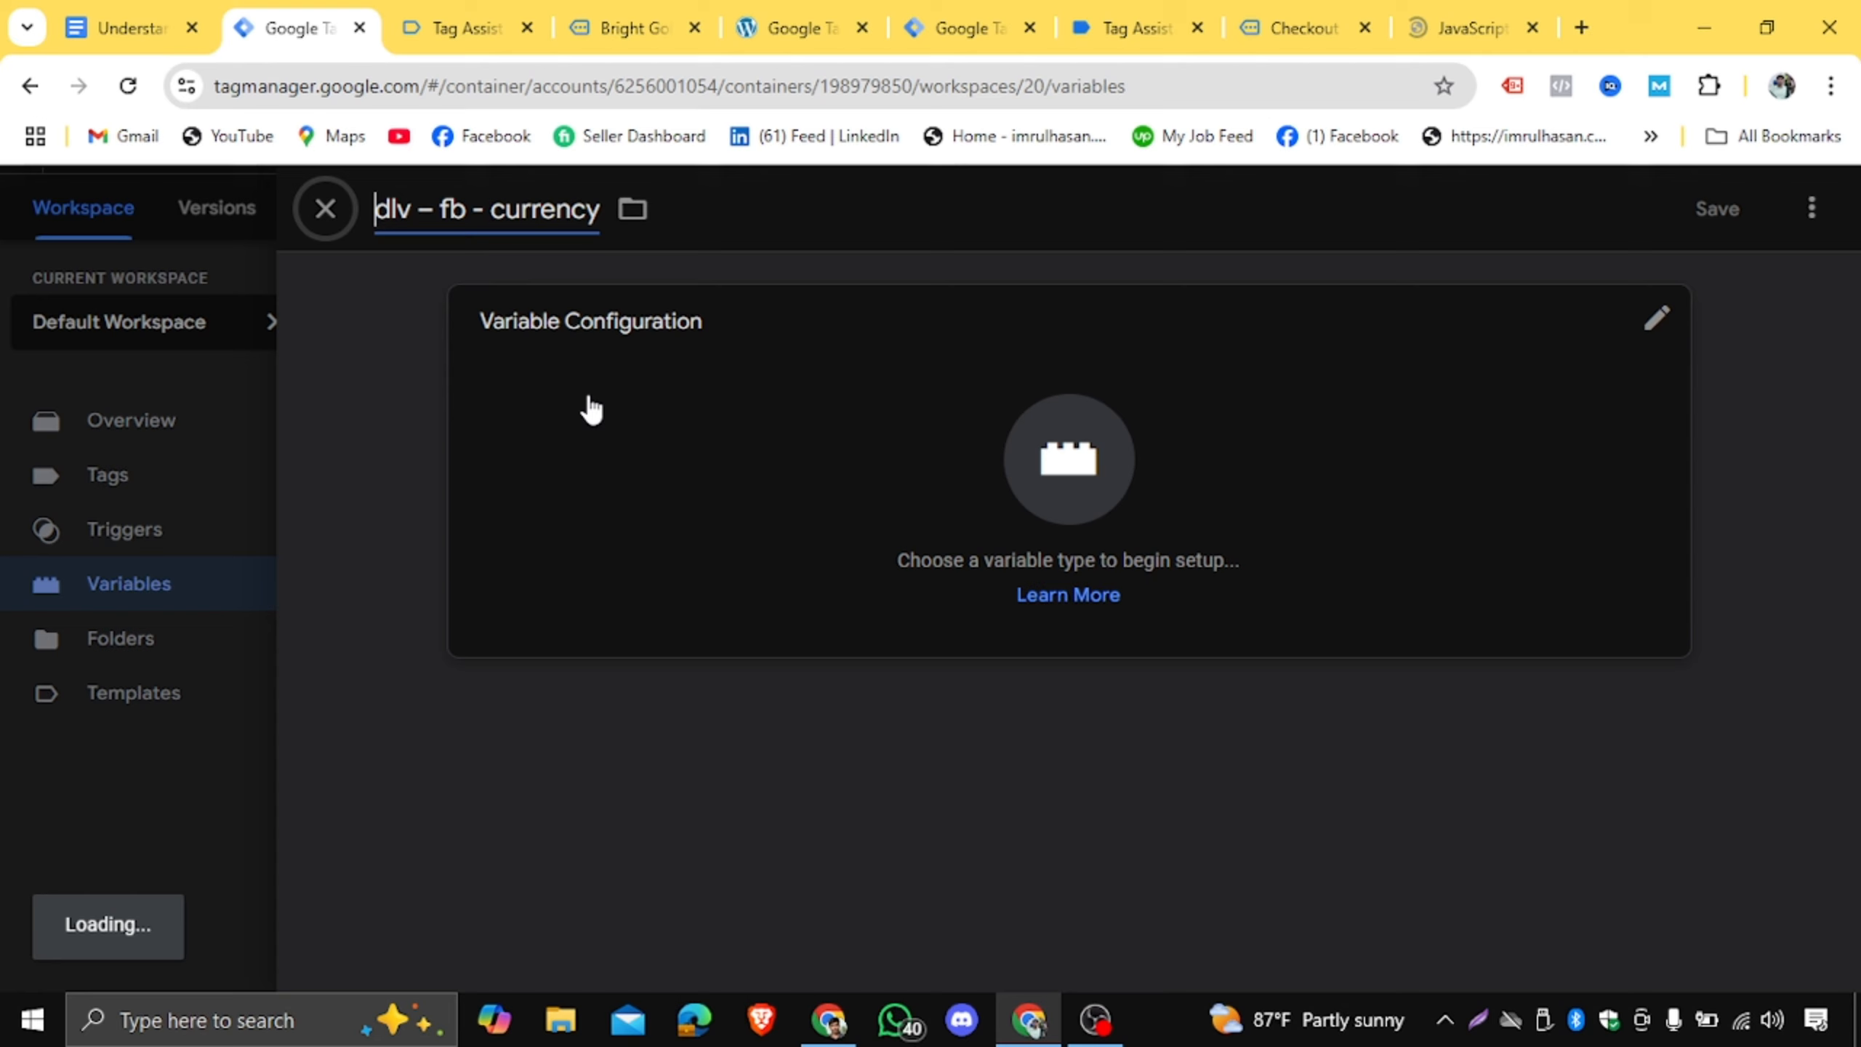
Compare the currency path listed in the guide document with the ecommerce object of the view_item data layer in Tag Assistant.
click(202, 10)
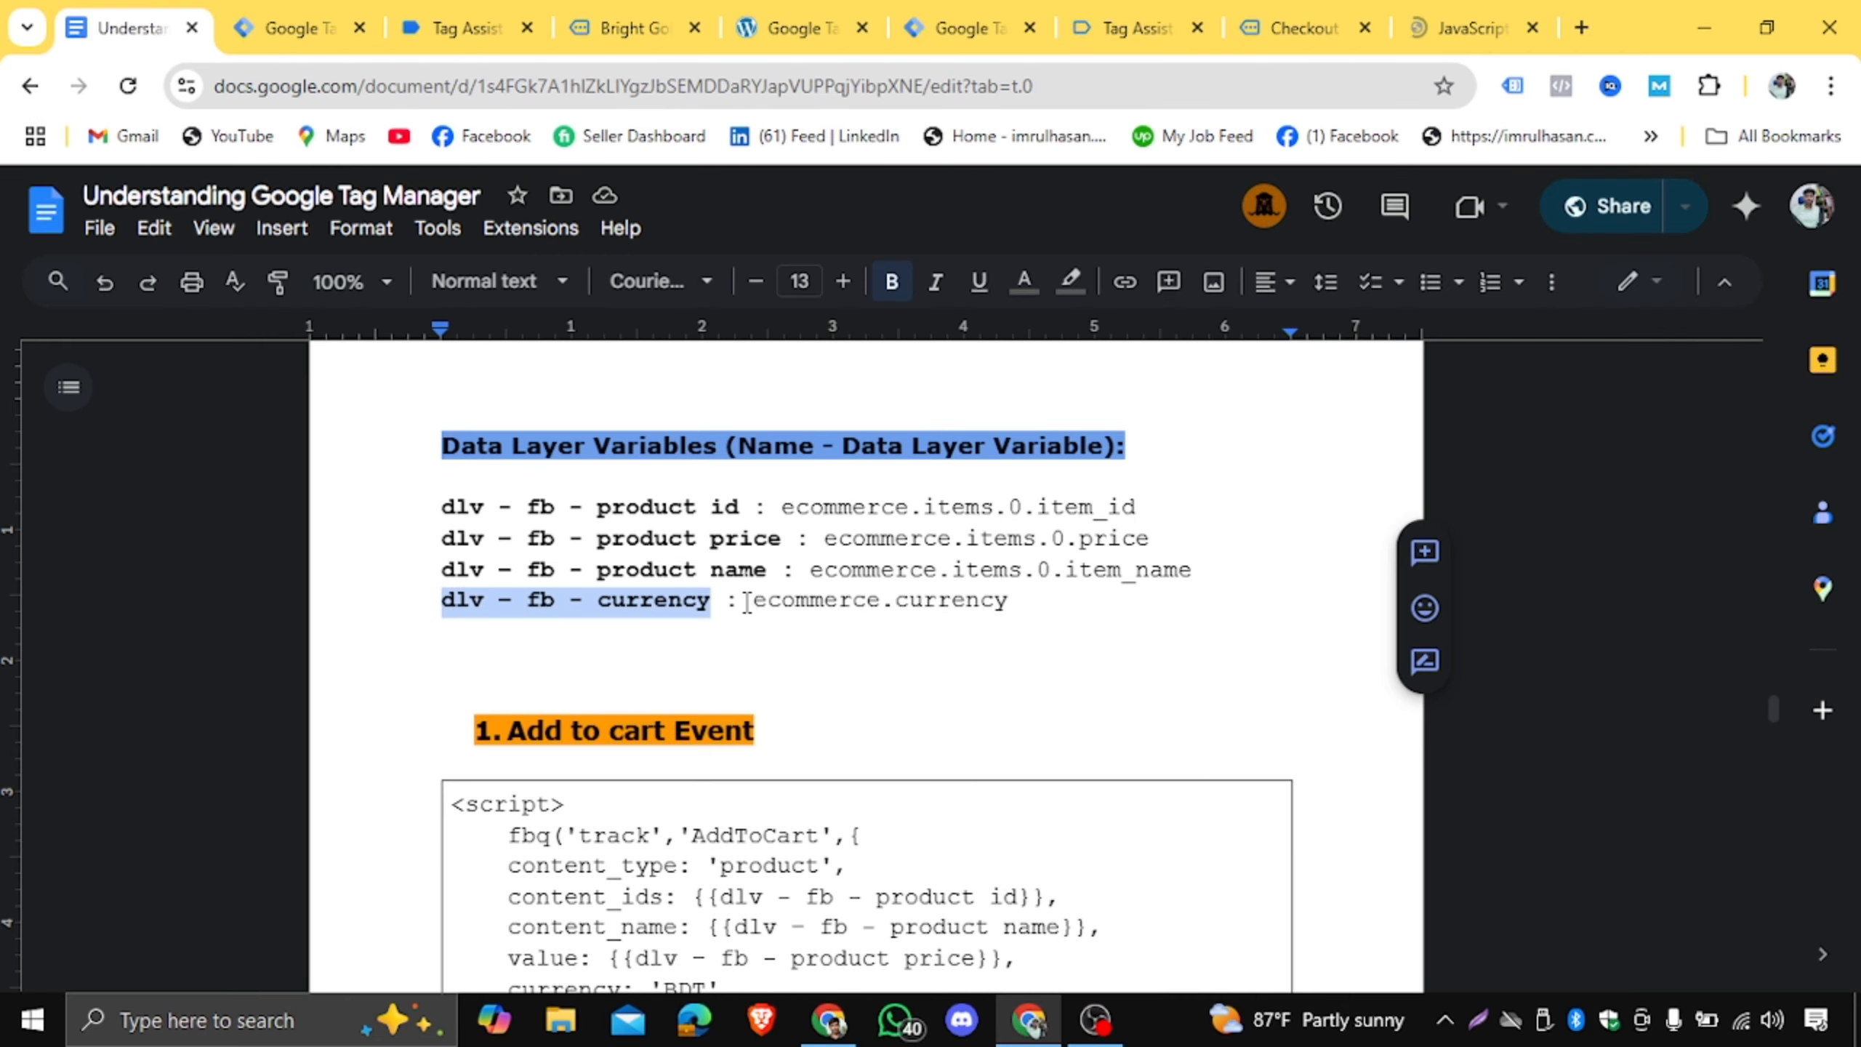
drag(746, 601, 437, 603)
click(1106, 636)
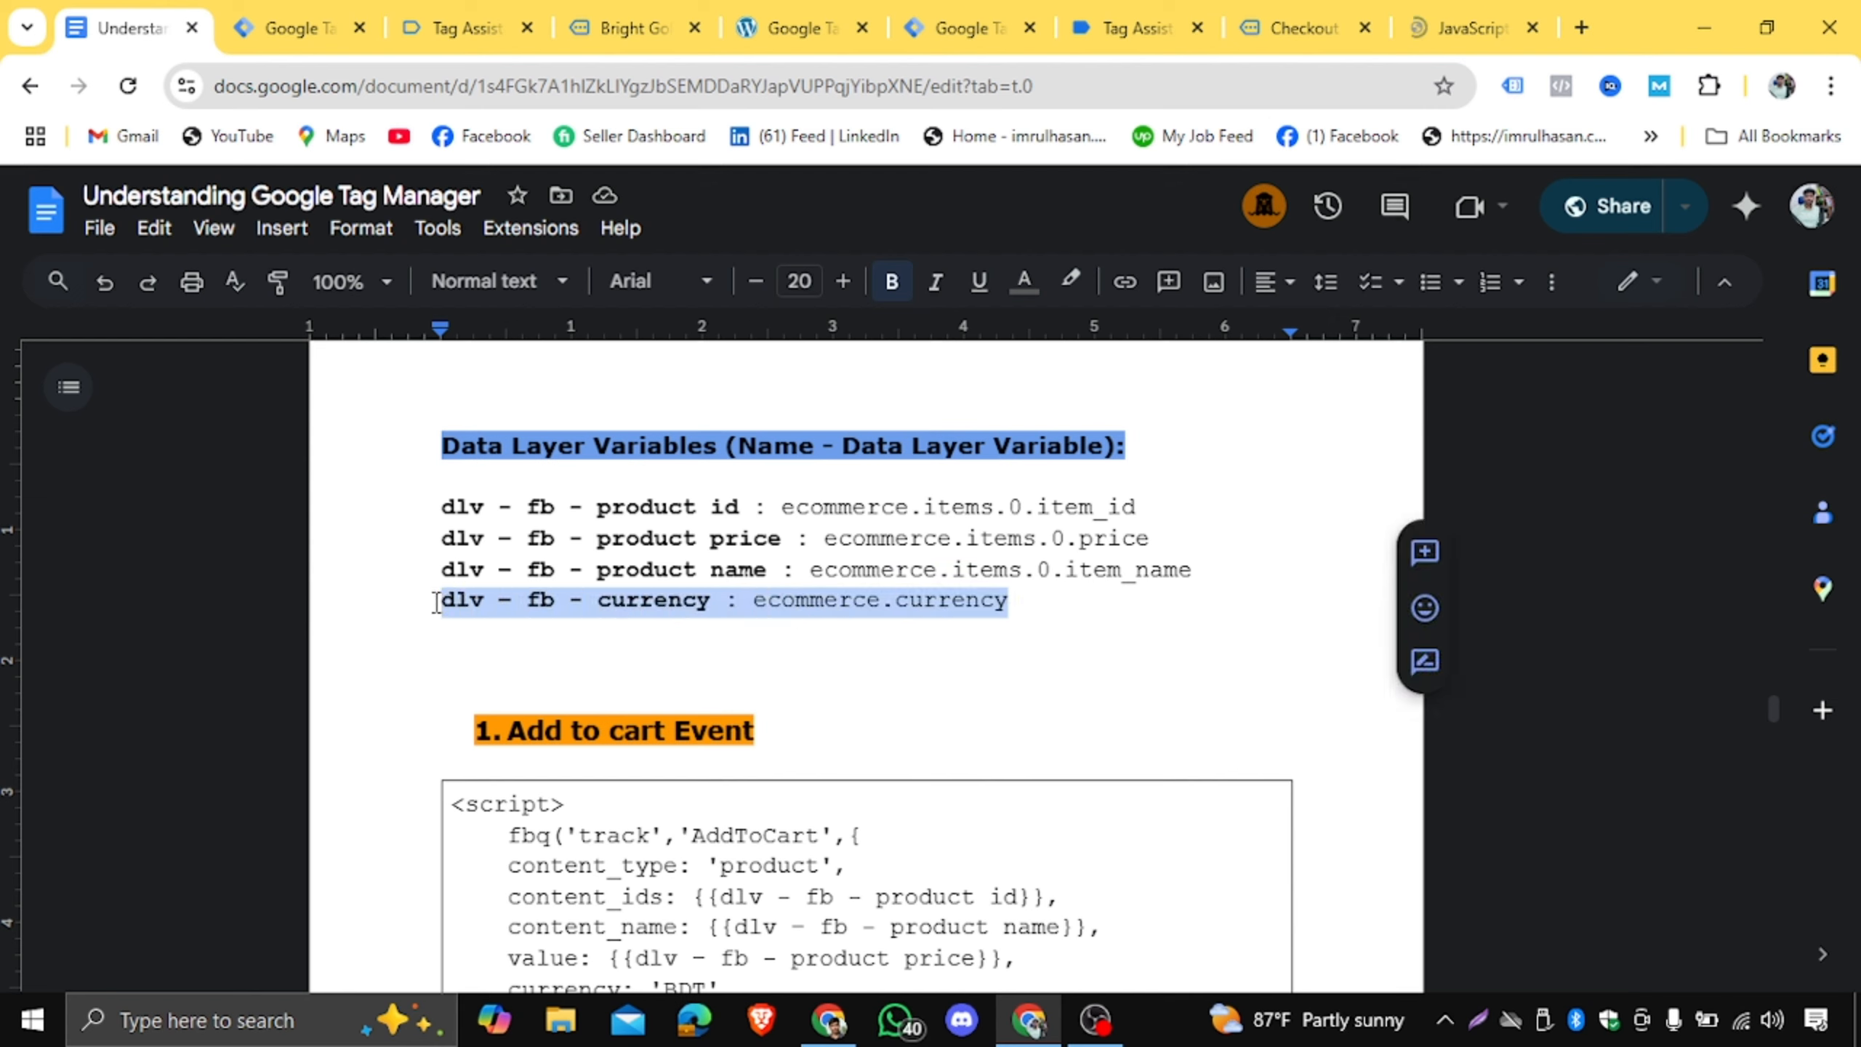
click(1080, 617)
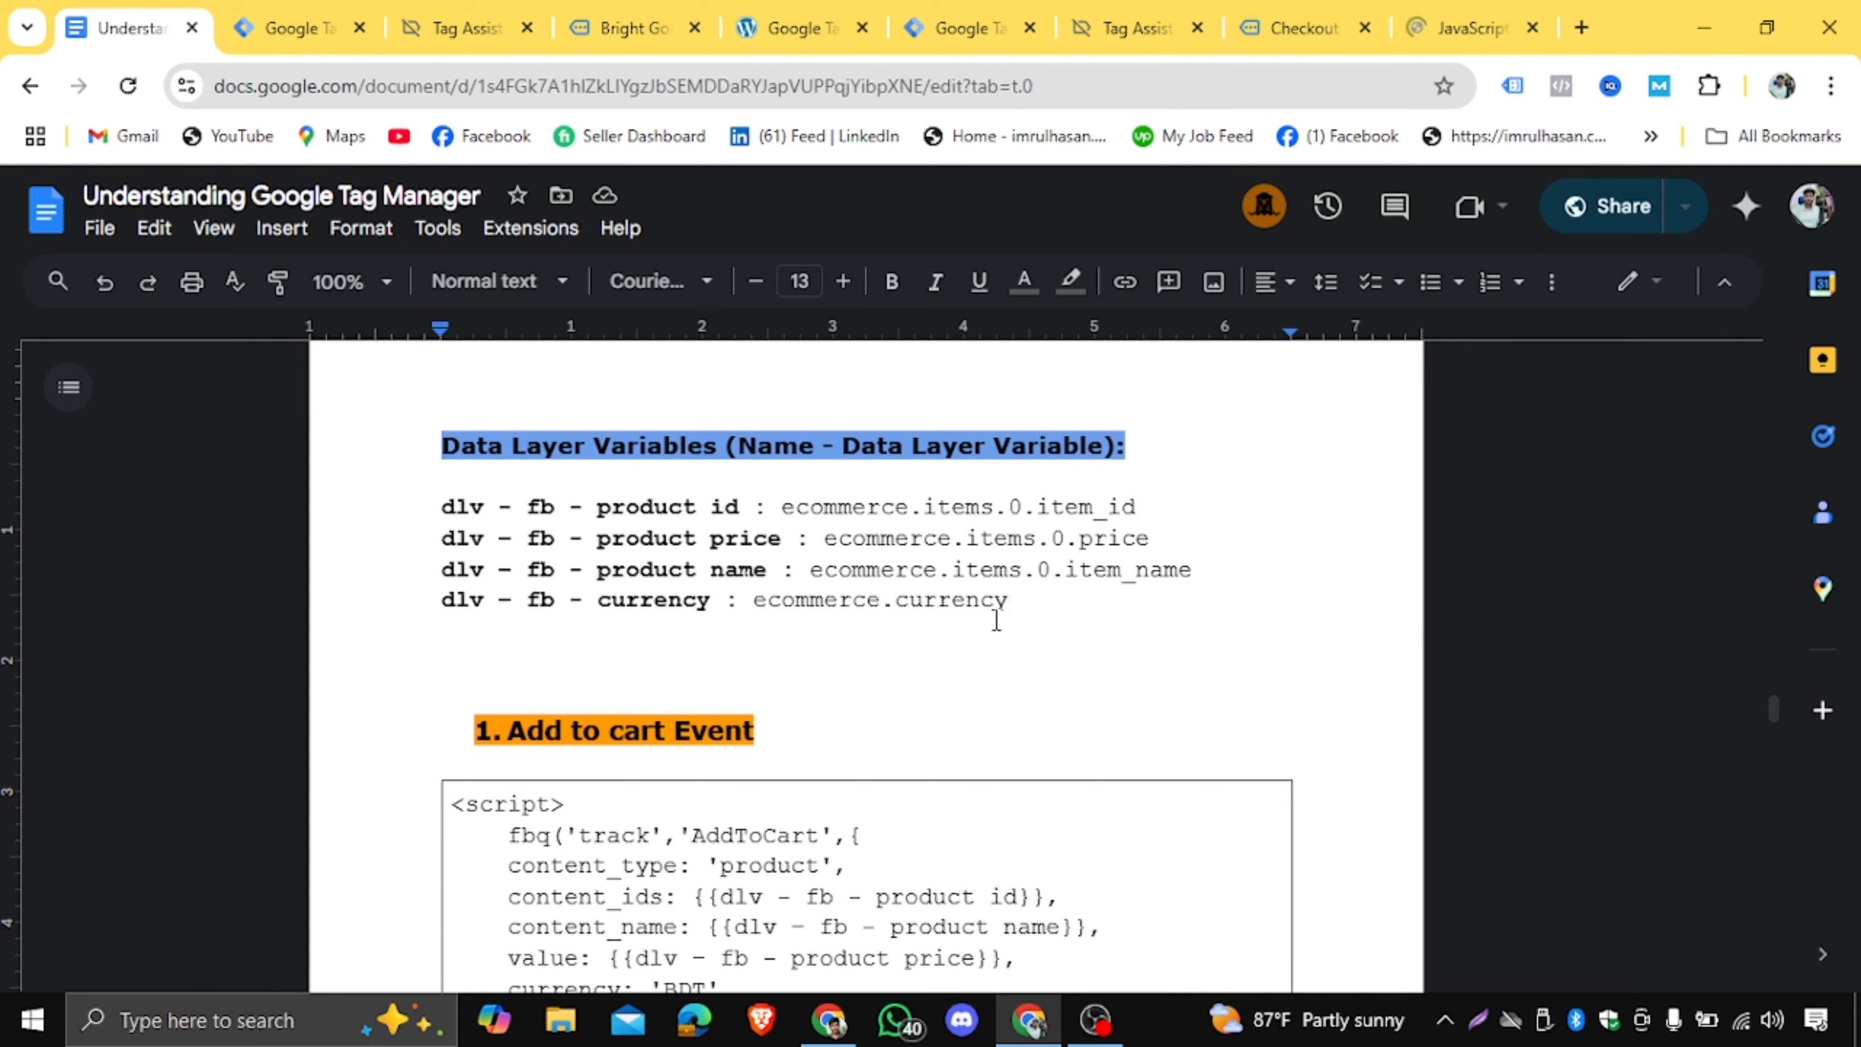
click(1128, 28)
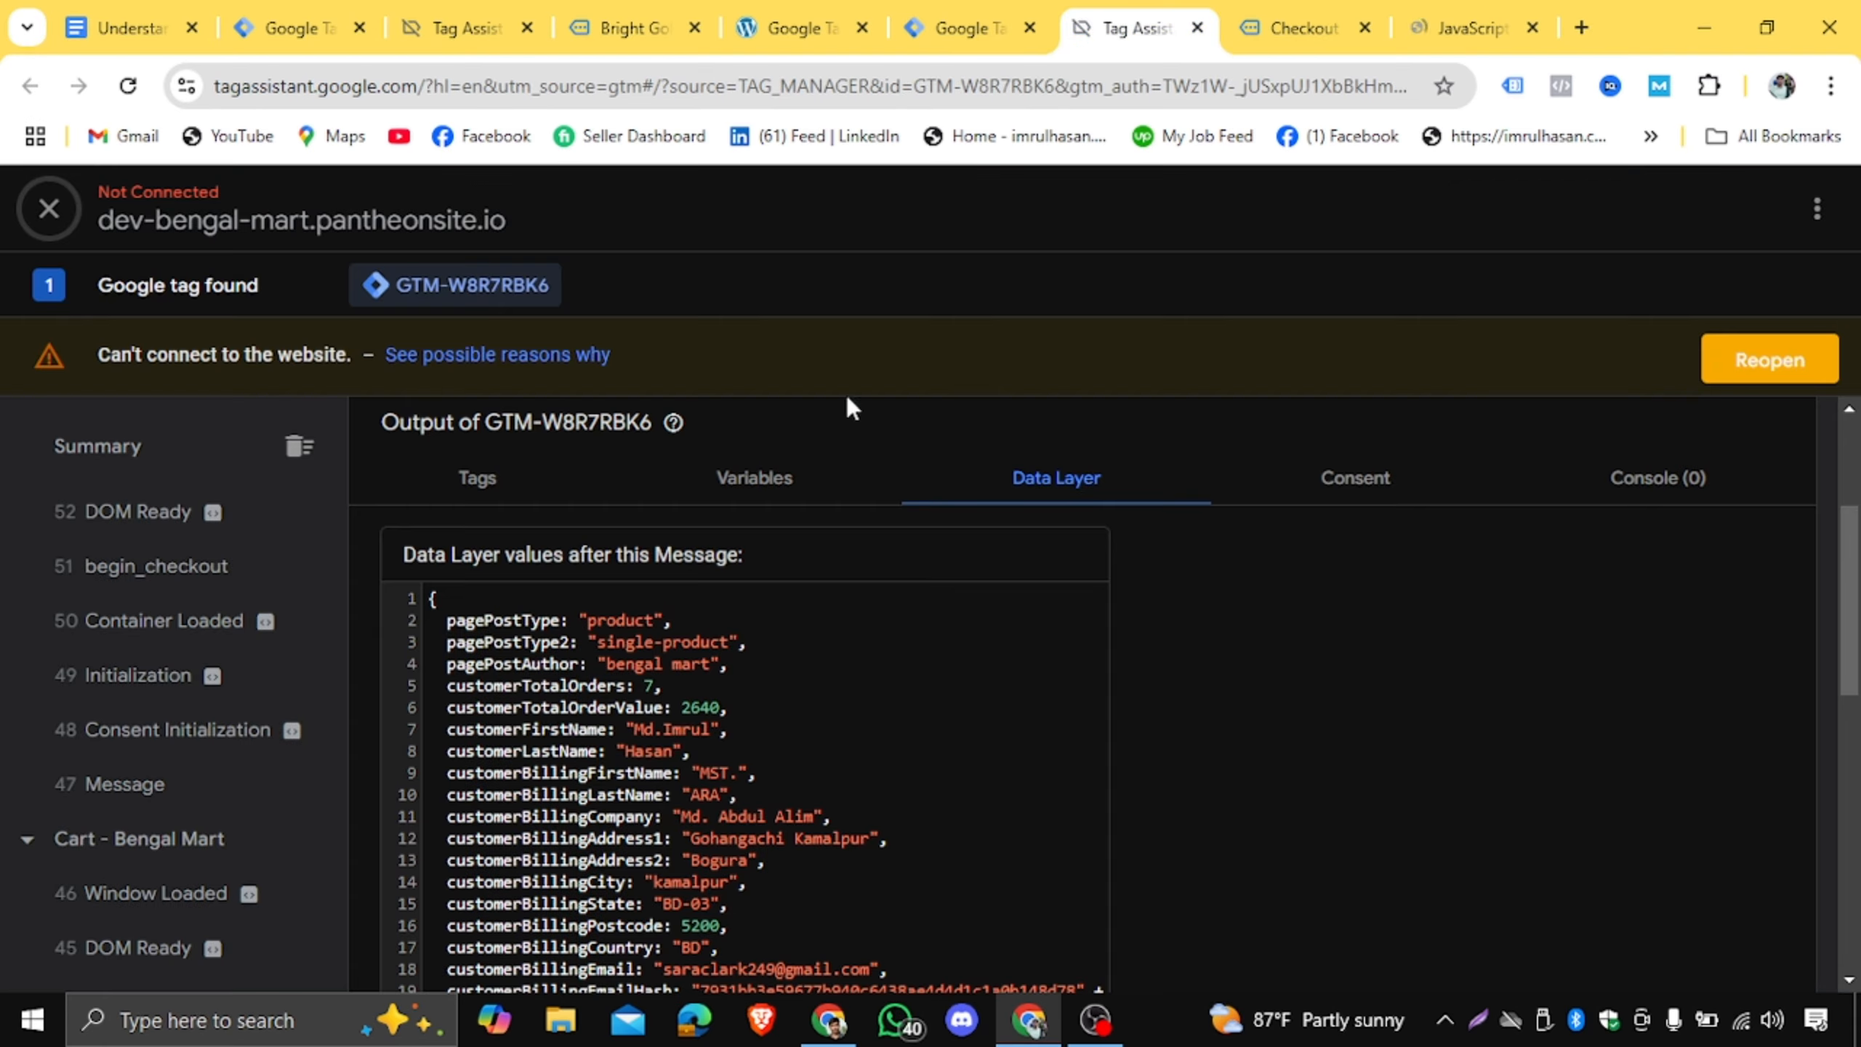
scroll(814, 703, down, 10)
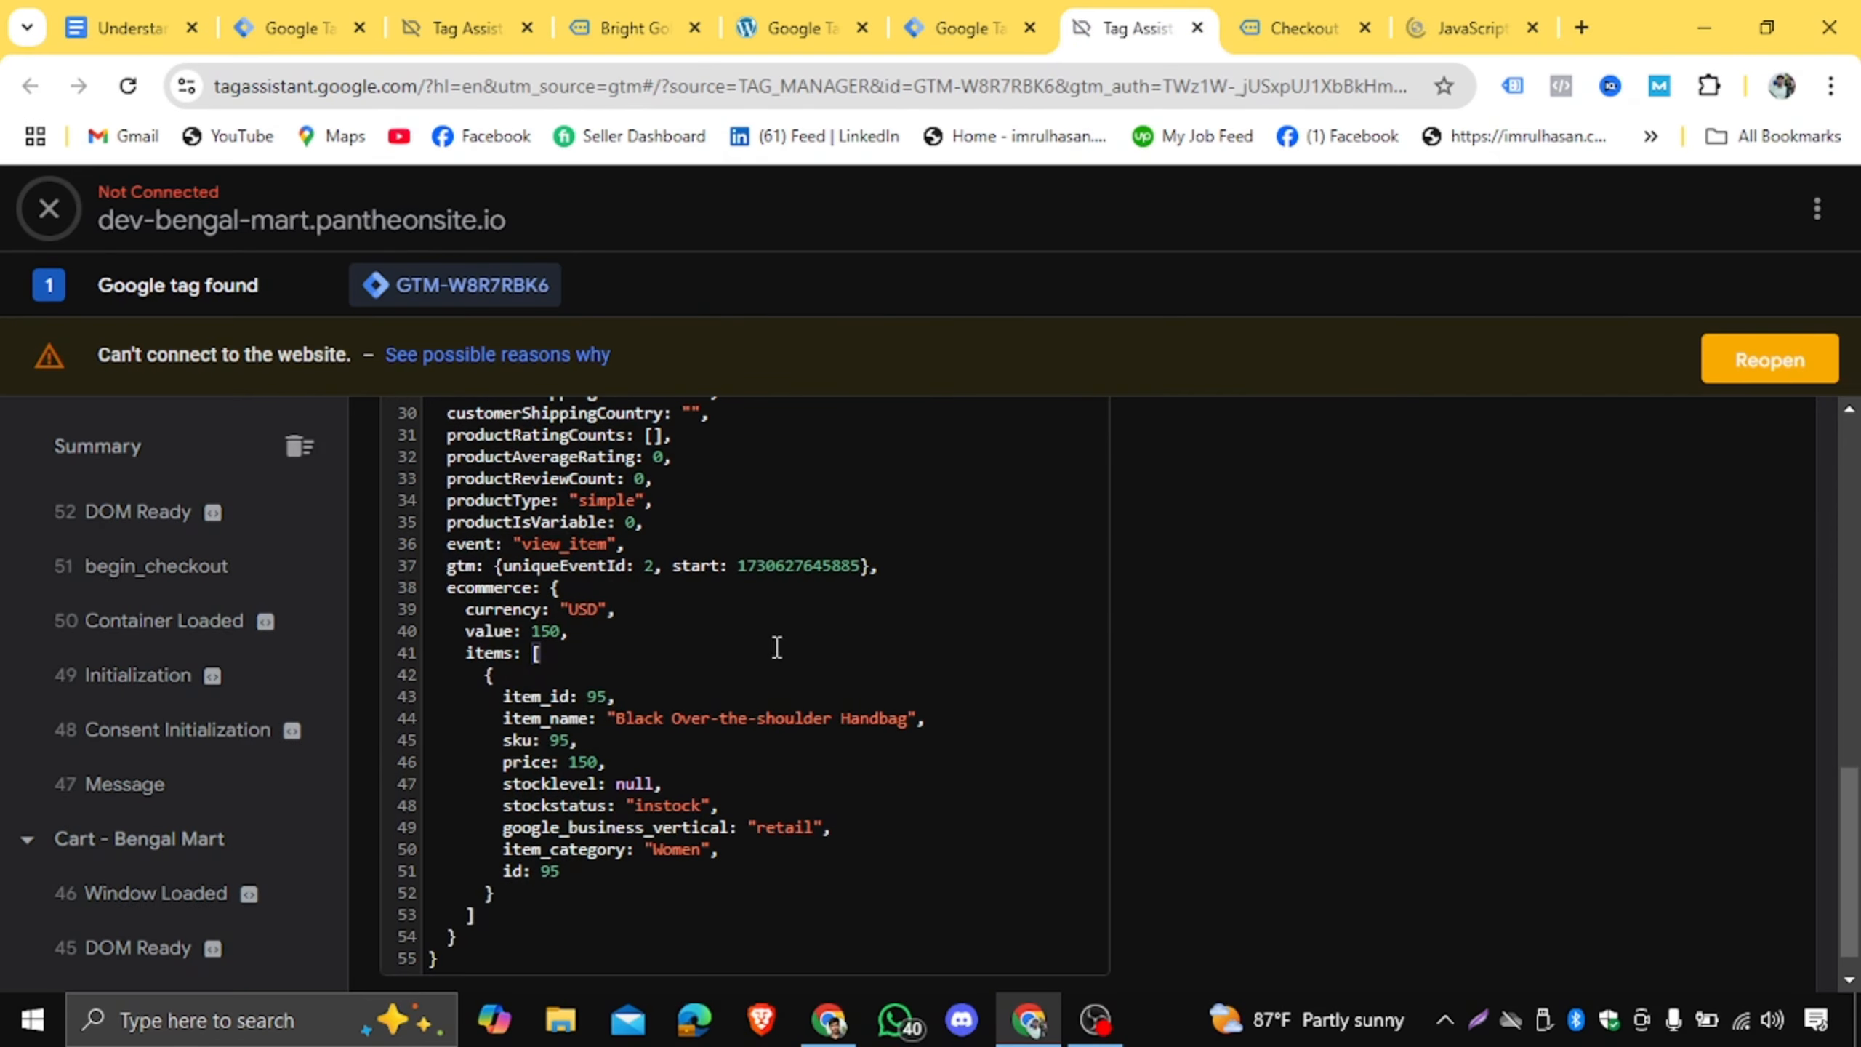
drag(444, 590, 538, 585)
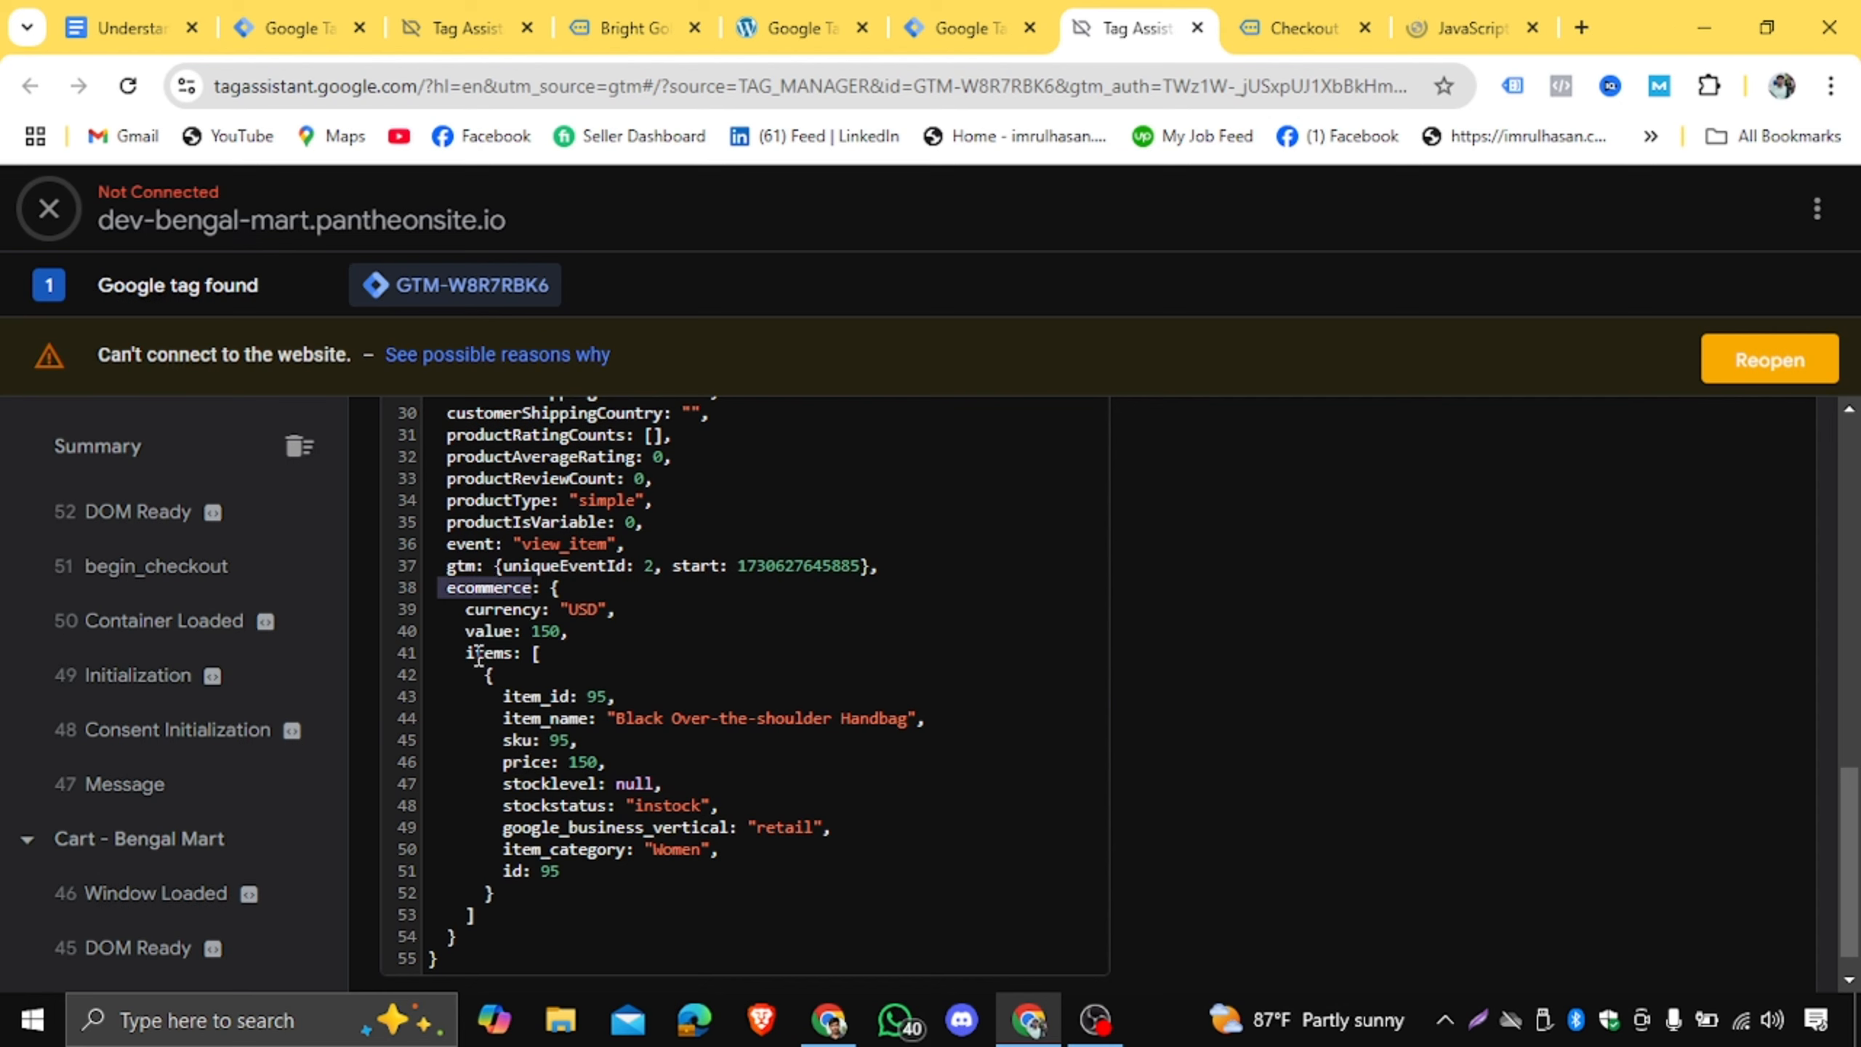
drag(466, 652, 534, 652)
drag(453, 580, 513, 601)
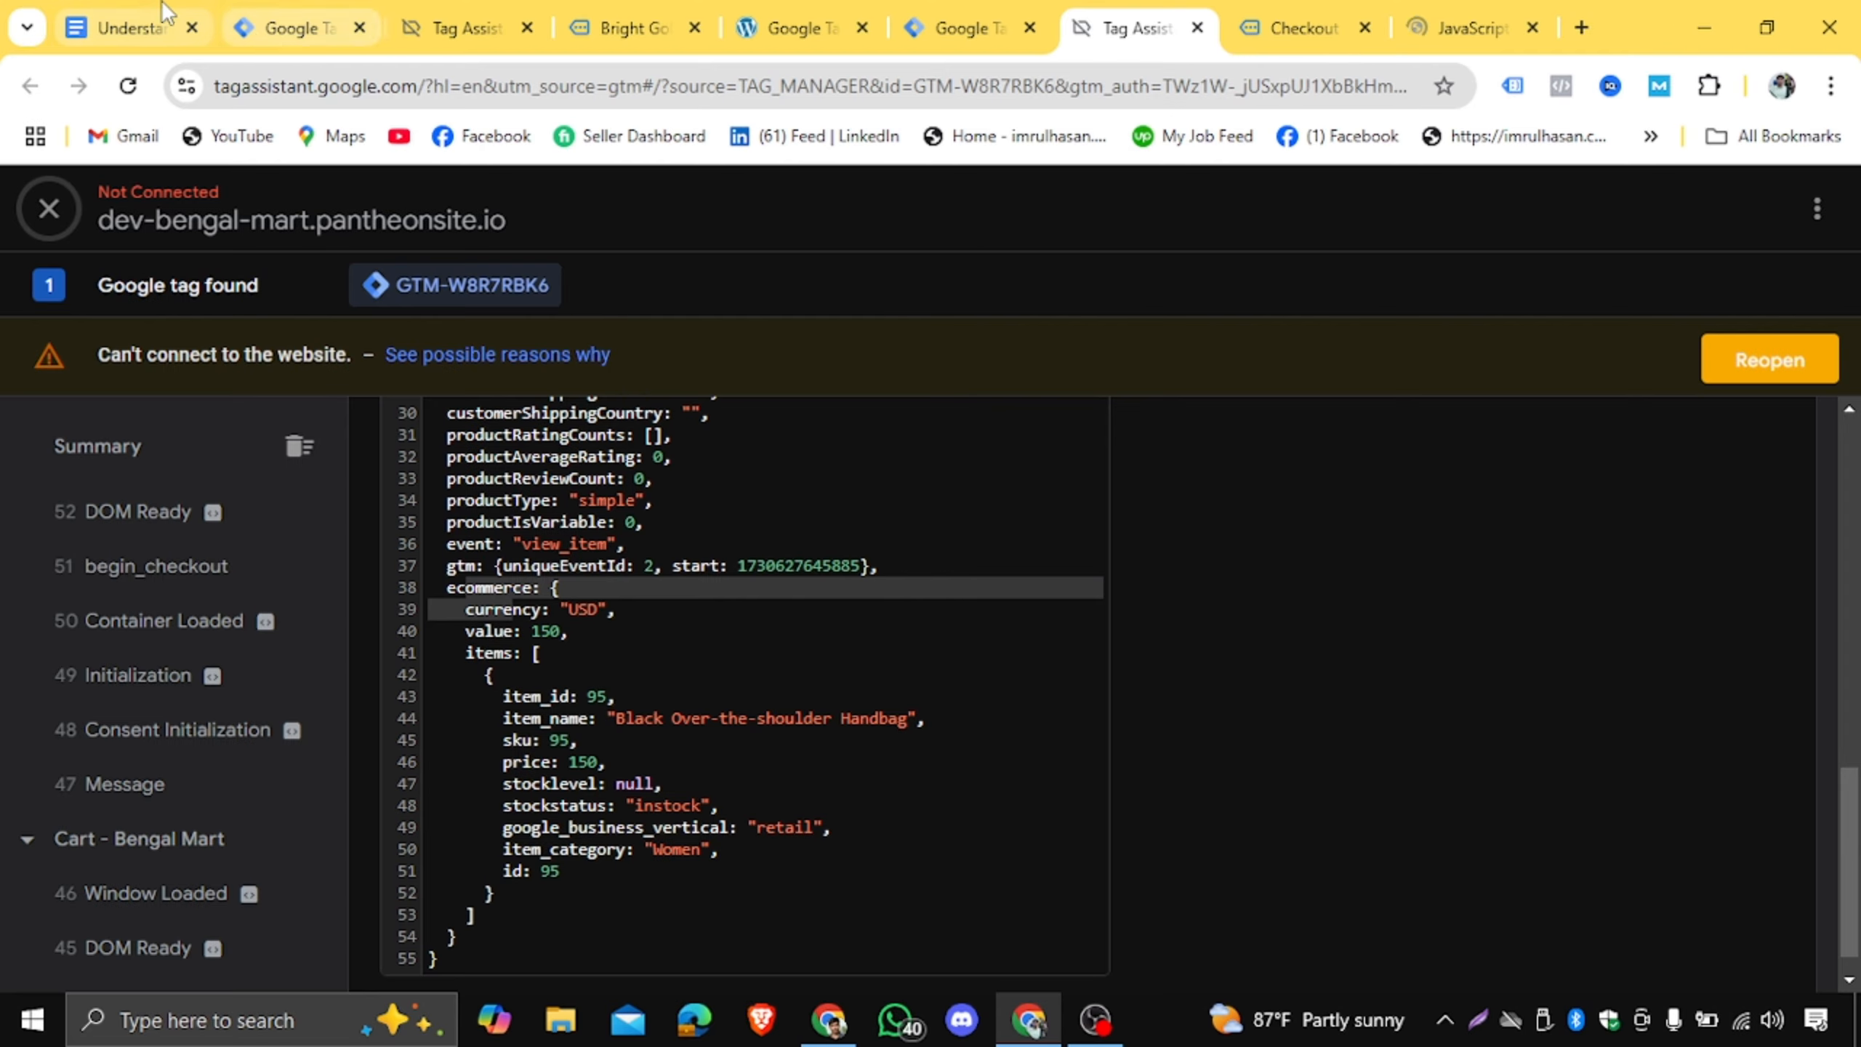
Return to the Understanding Google Tag Manager document and copy the path ecommerce.currency.
click(124, 28)
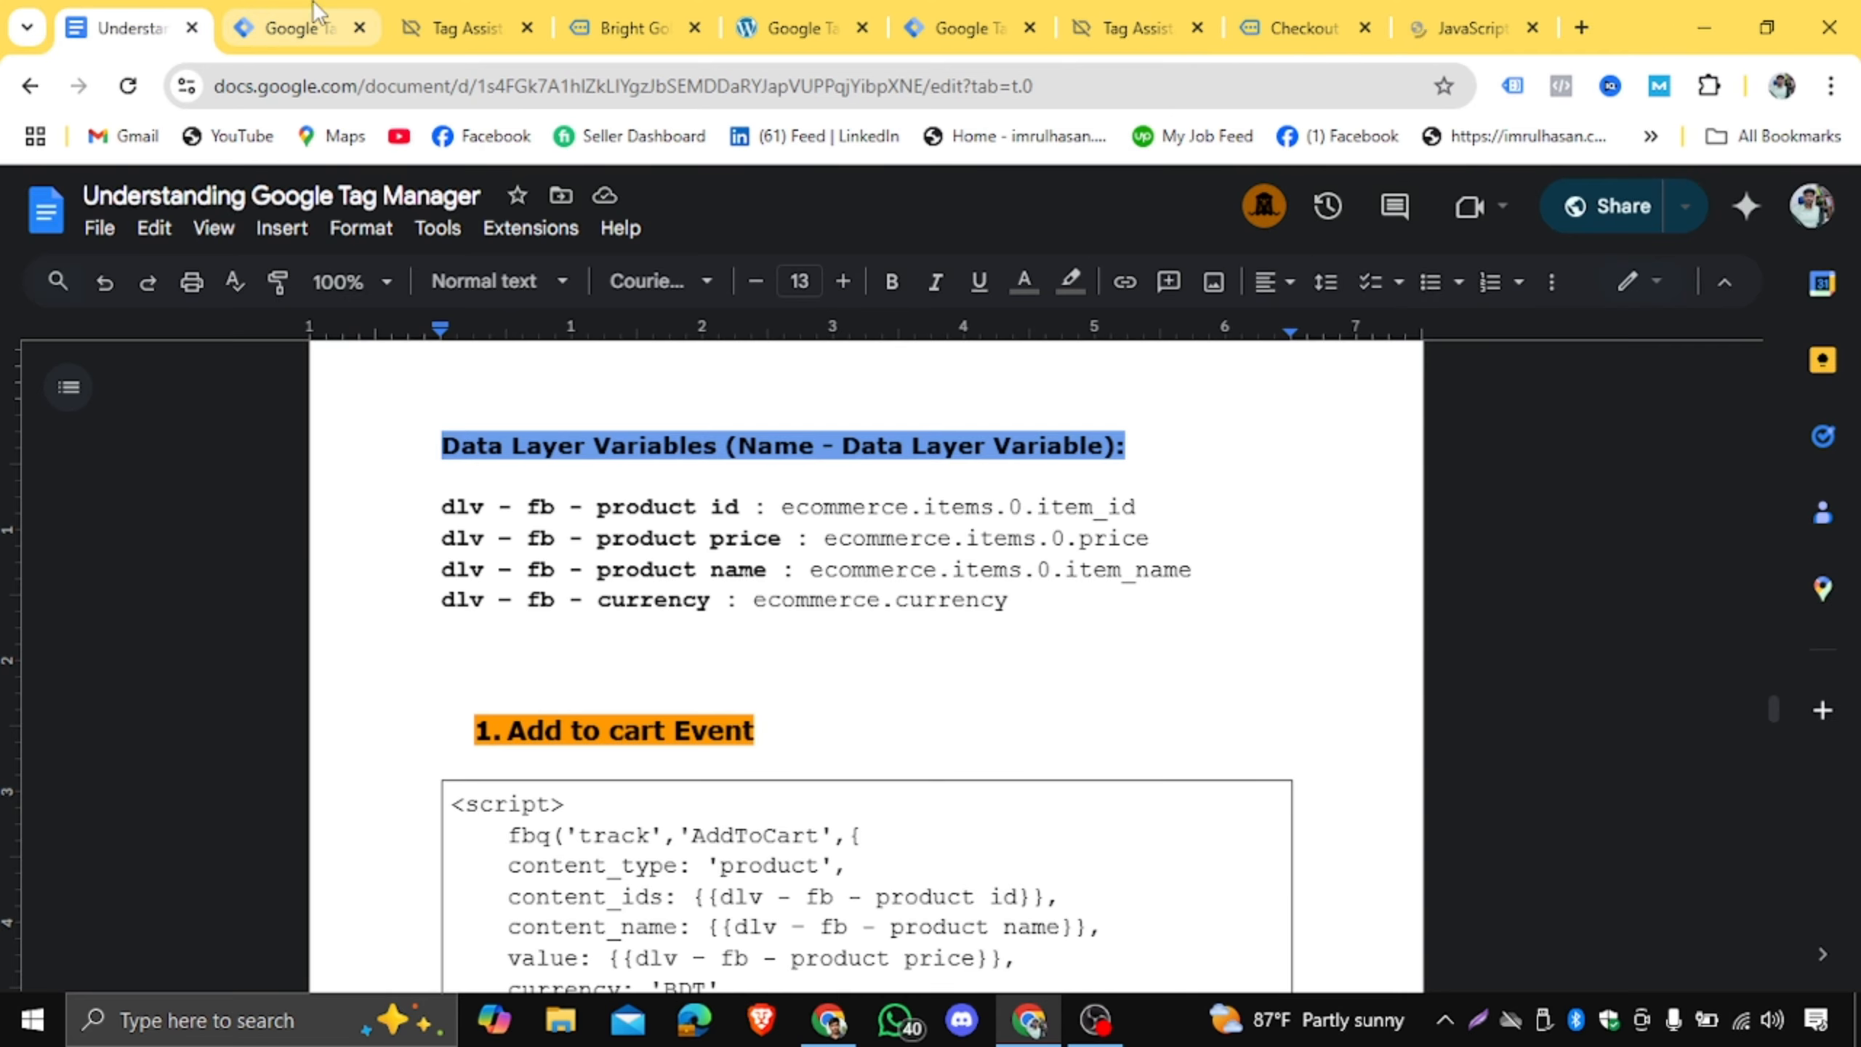
click(293, 28)
click(124, 27)
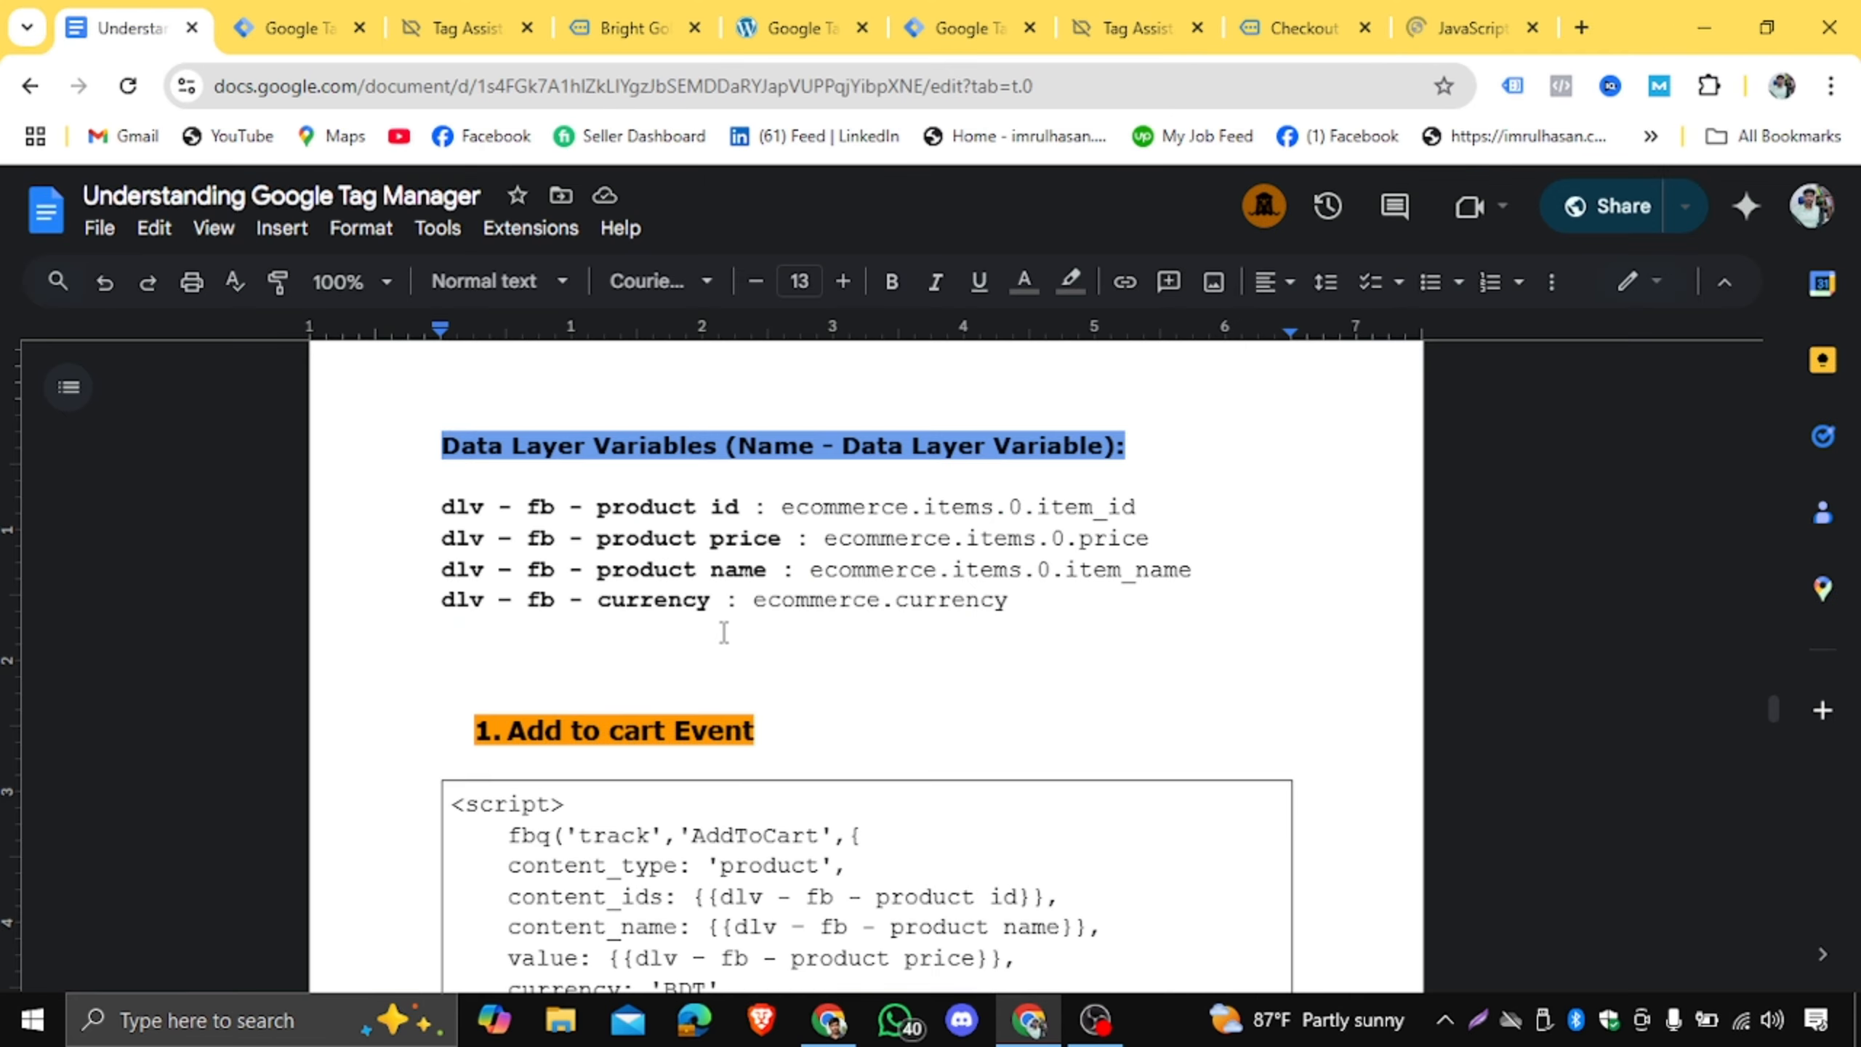
drag(758, 600, 1010, 600)
right_click(970, 601)
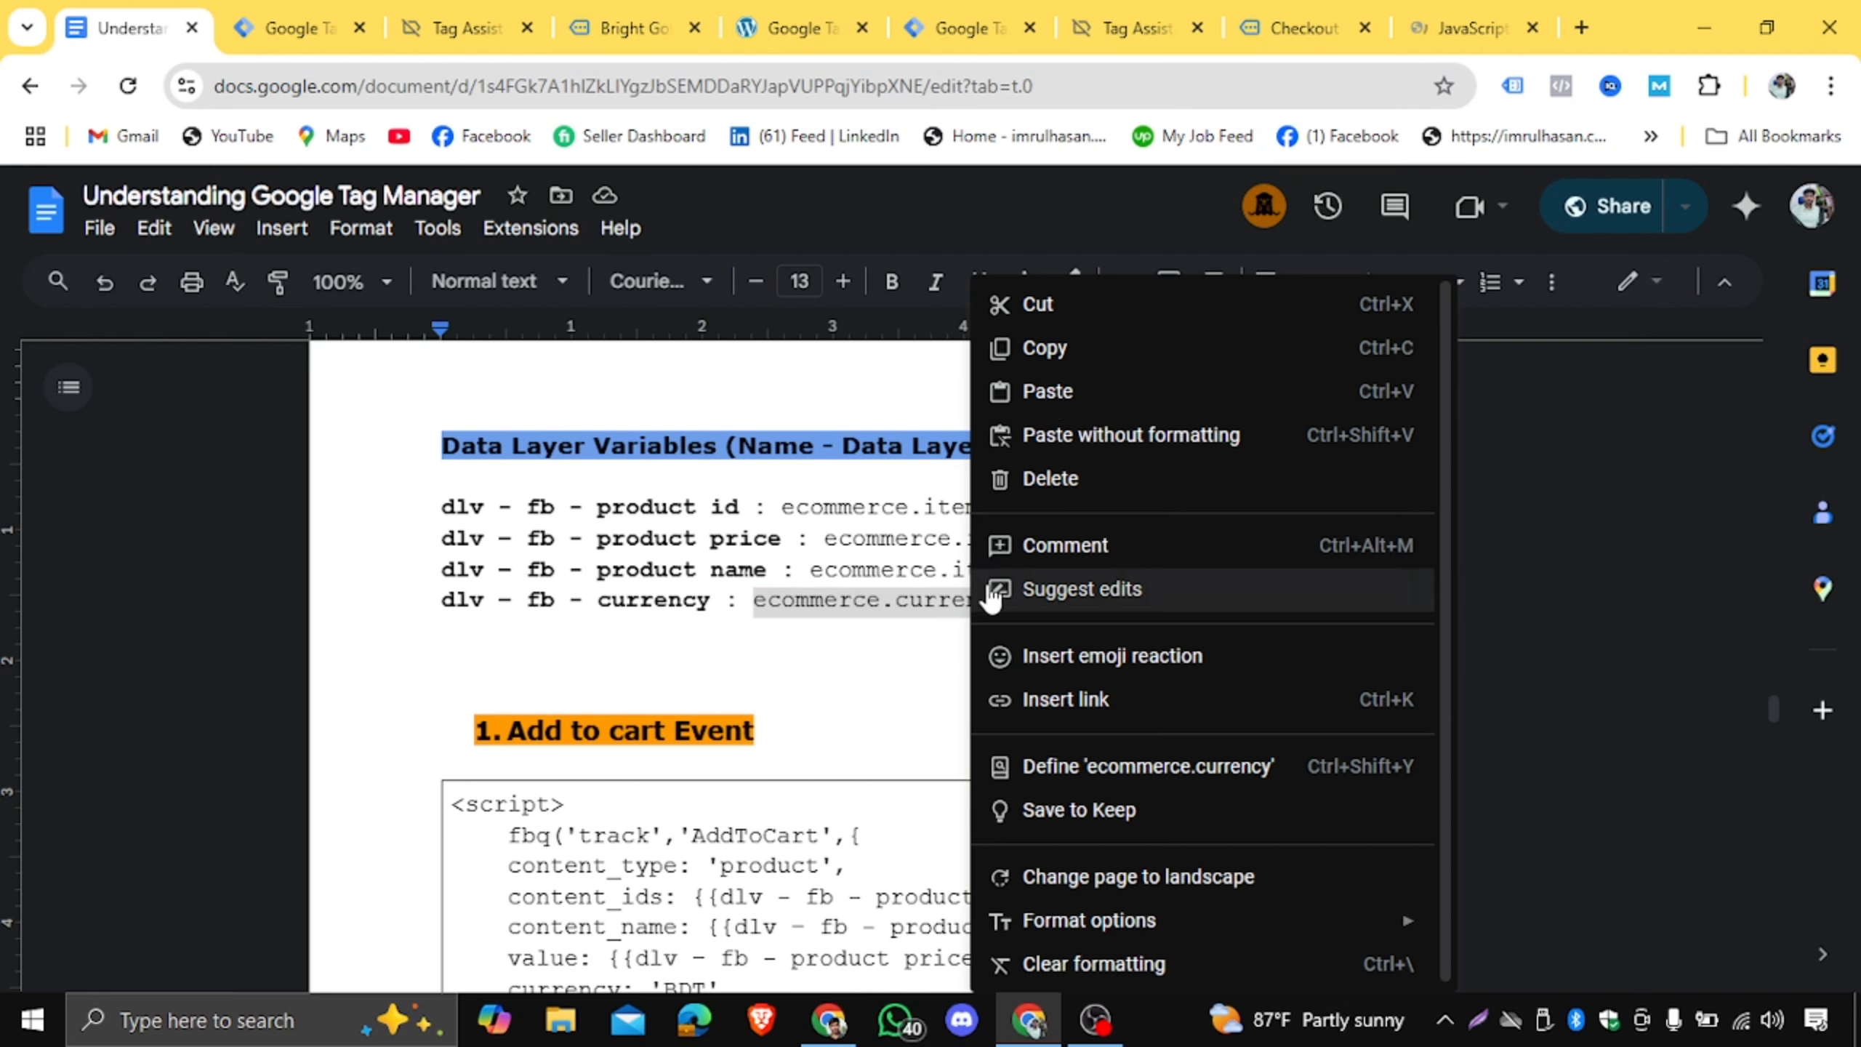
click(1047, 347)
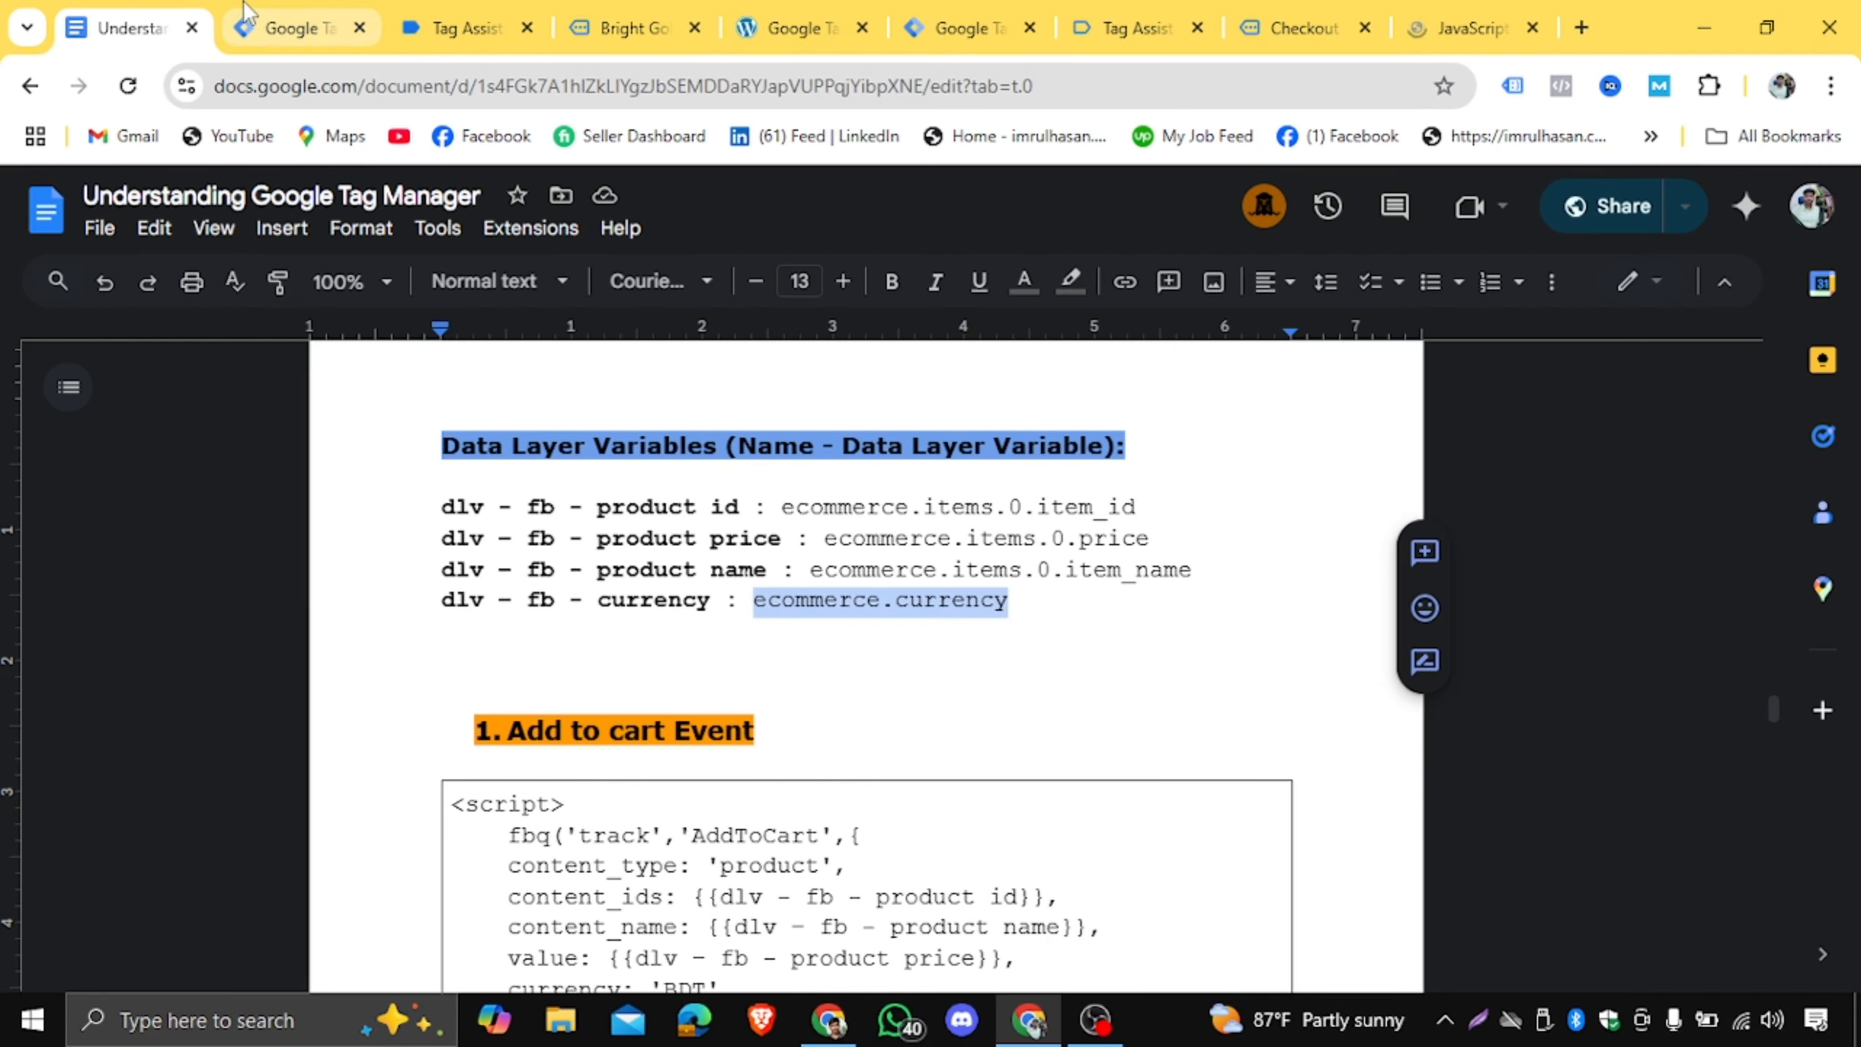
In Google Tag Manager, configure the currency variable as a Data Layer Variable reading ecommerce.currency and save it.
click(279, 28)
click(1083, 472)
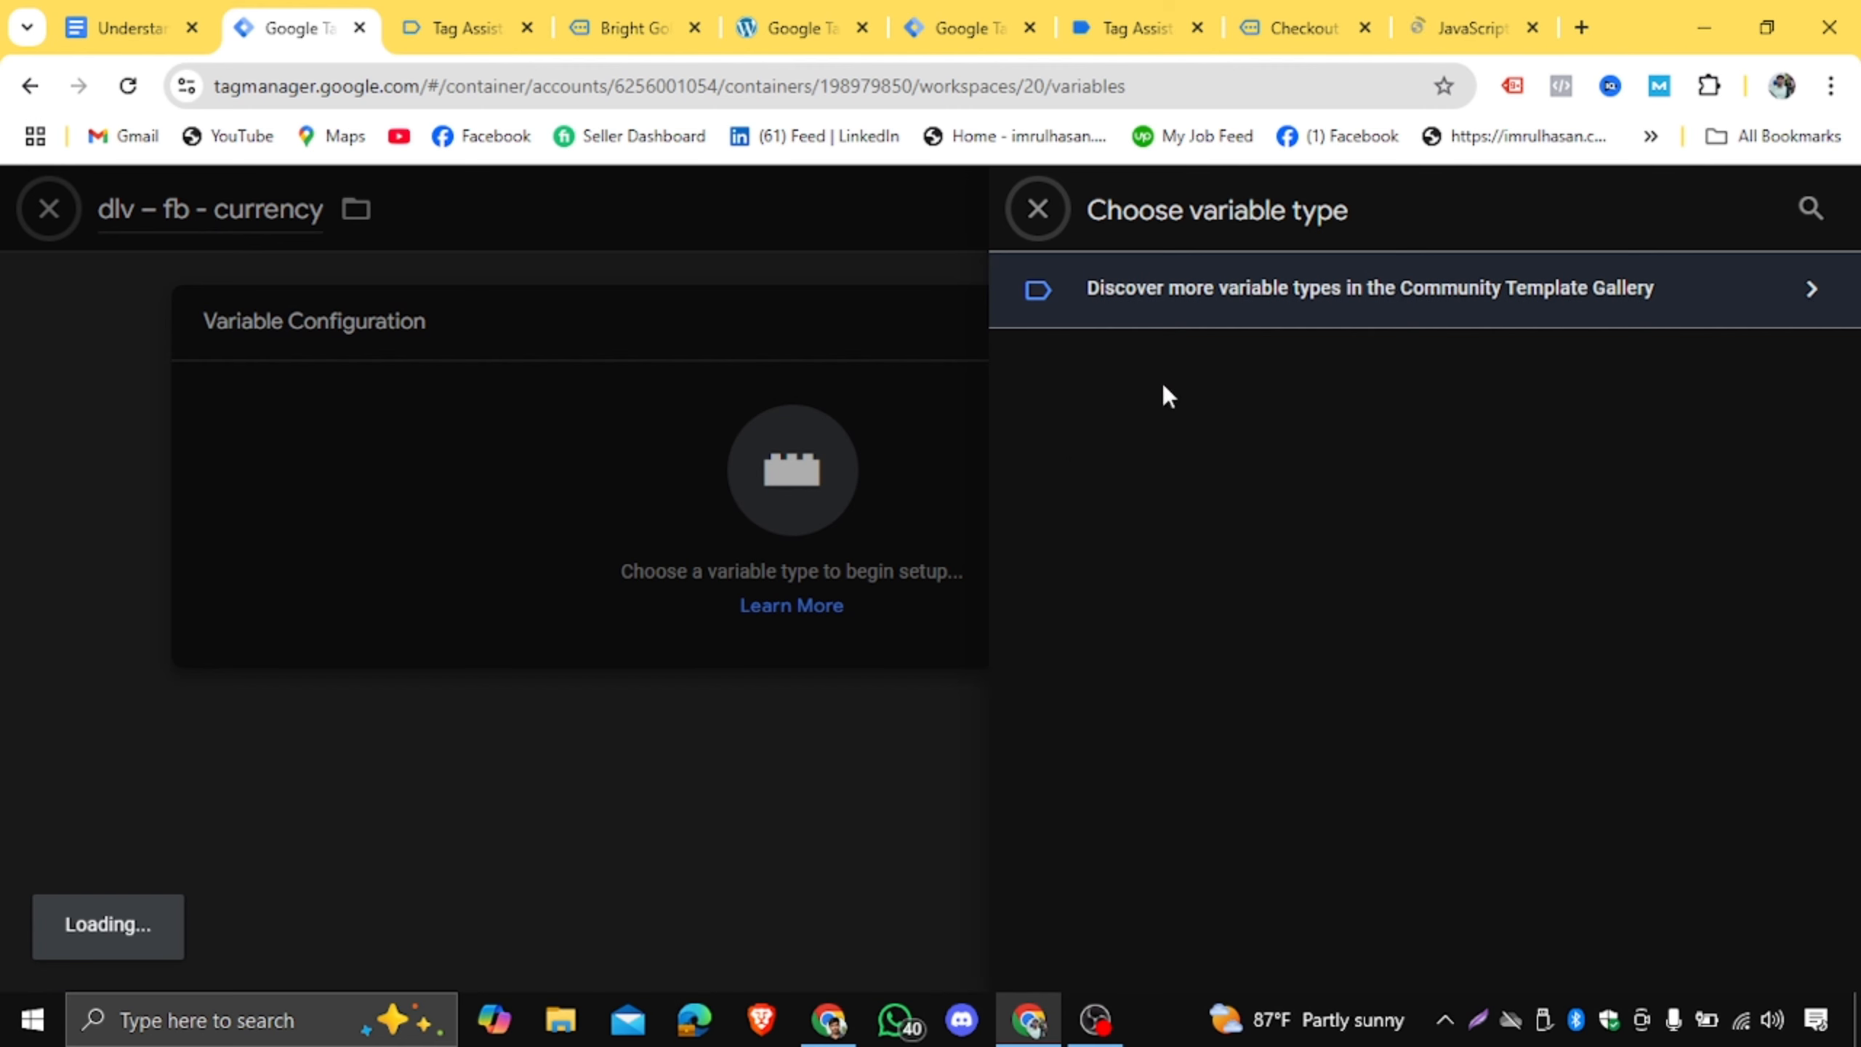
scroll(1319, 557, down, 5)
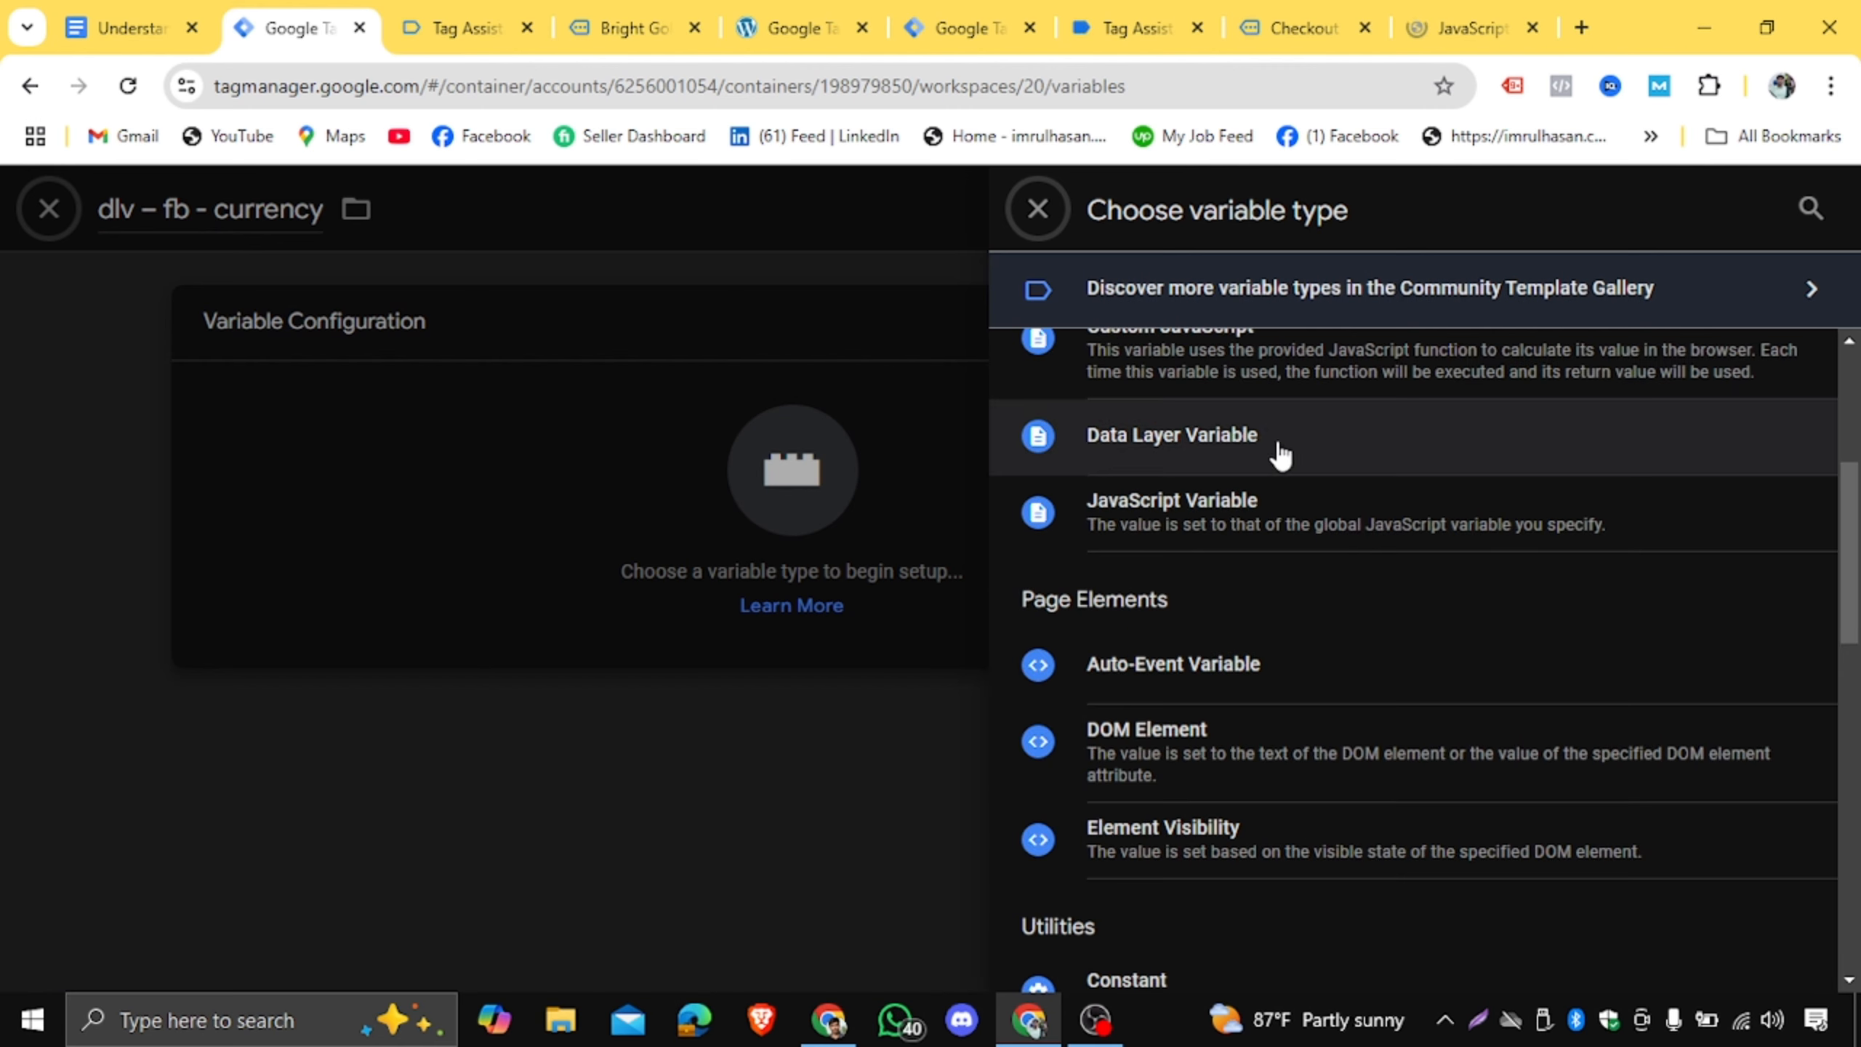
click(1238, 444)
right_click(565, 609)
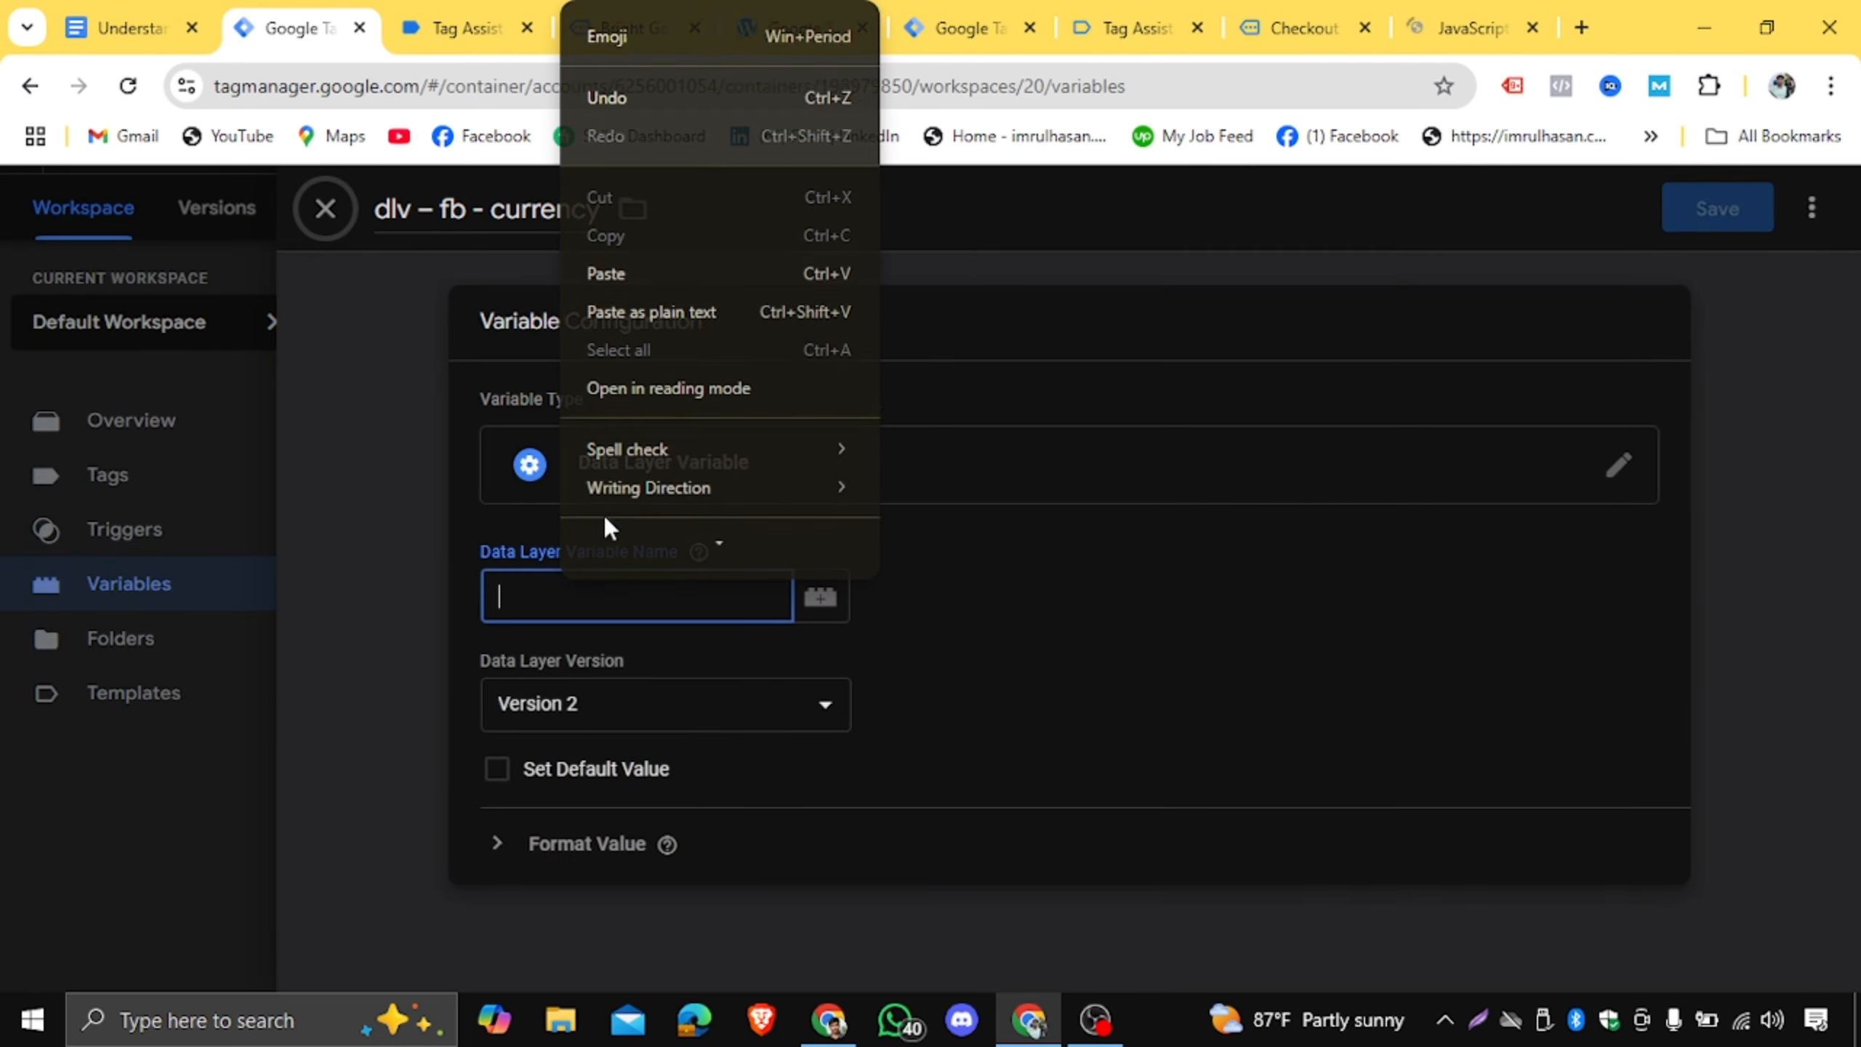
click(654, 293)
click(1711, 214)
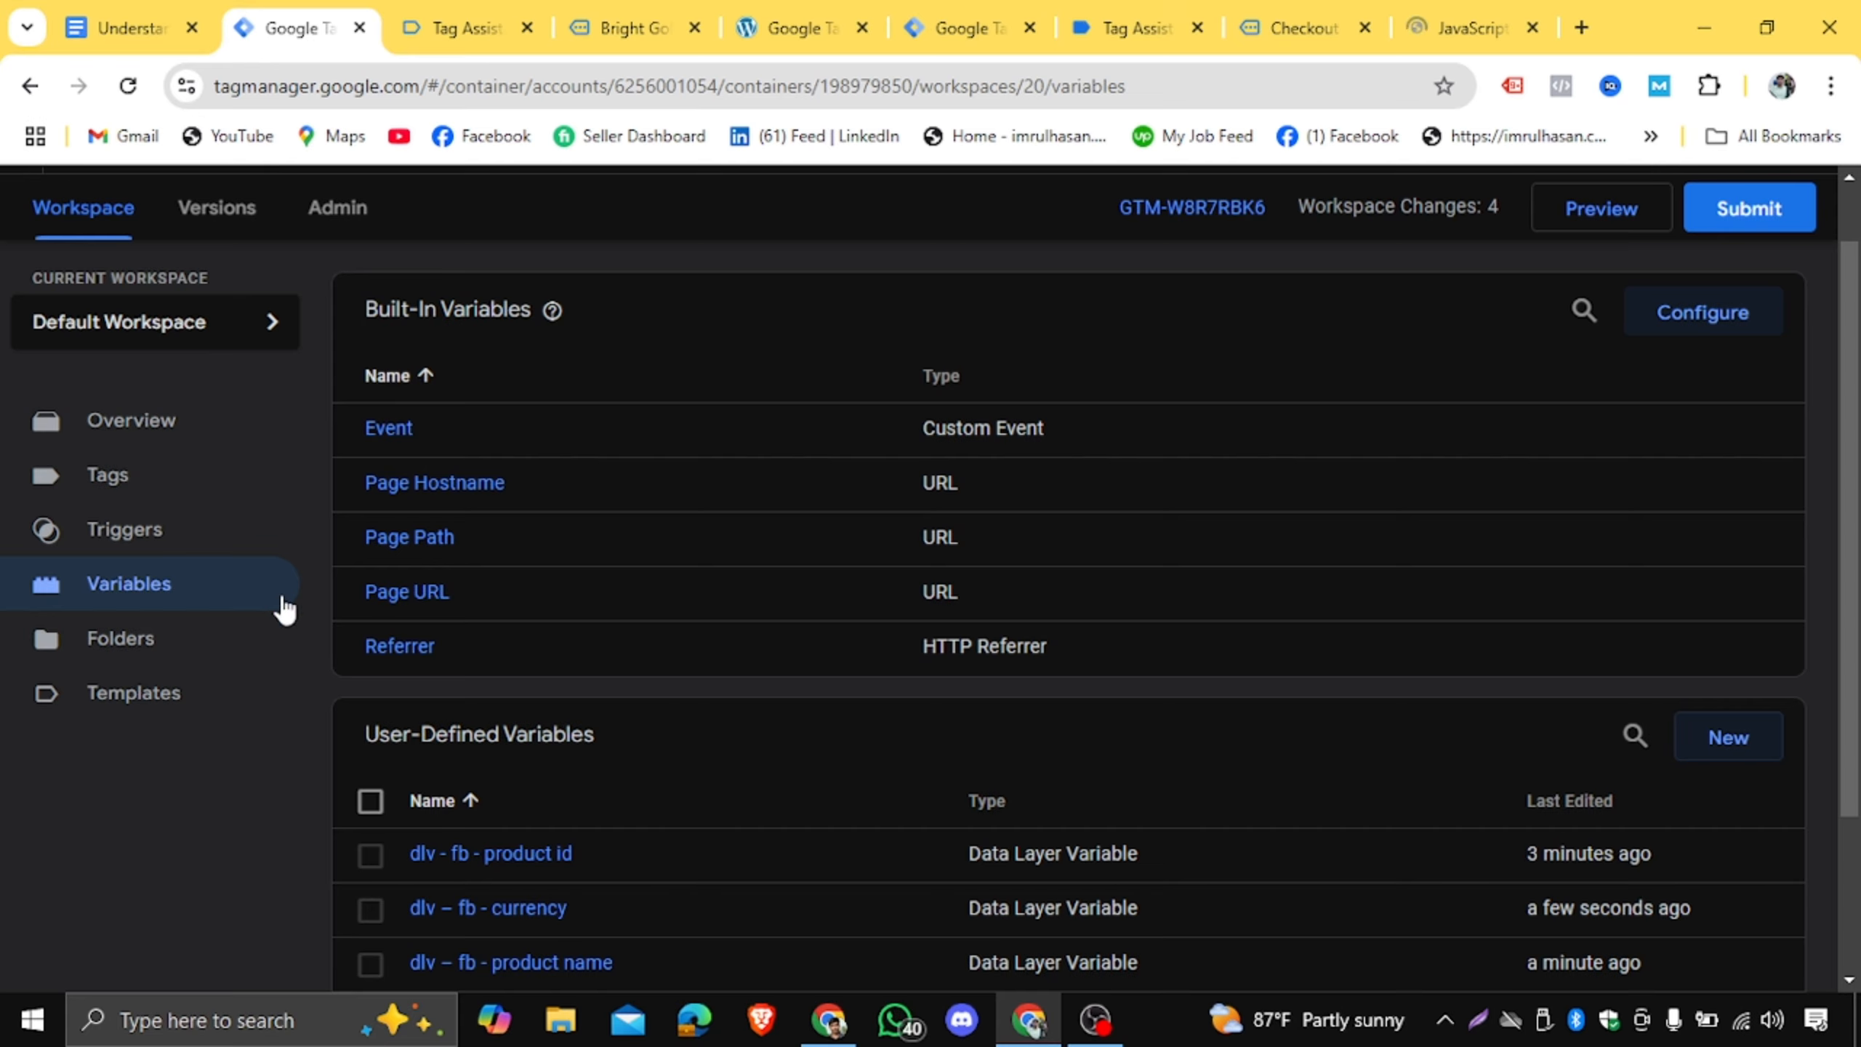
Review the variables and parameters listed for the ViewContent event in the Understanding Google Tag Manager document.
scroll(274, 582, up, 1)
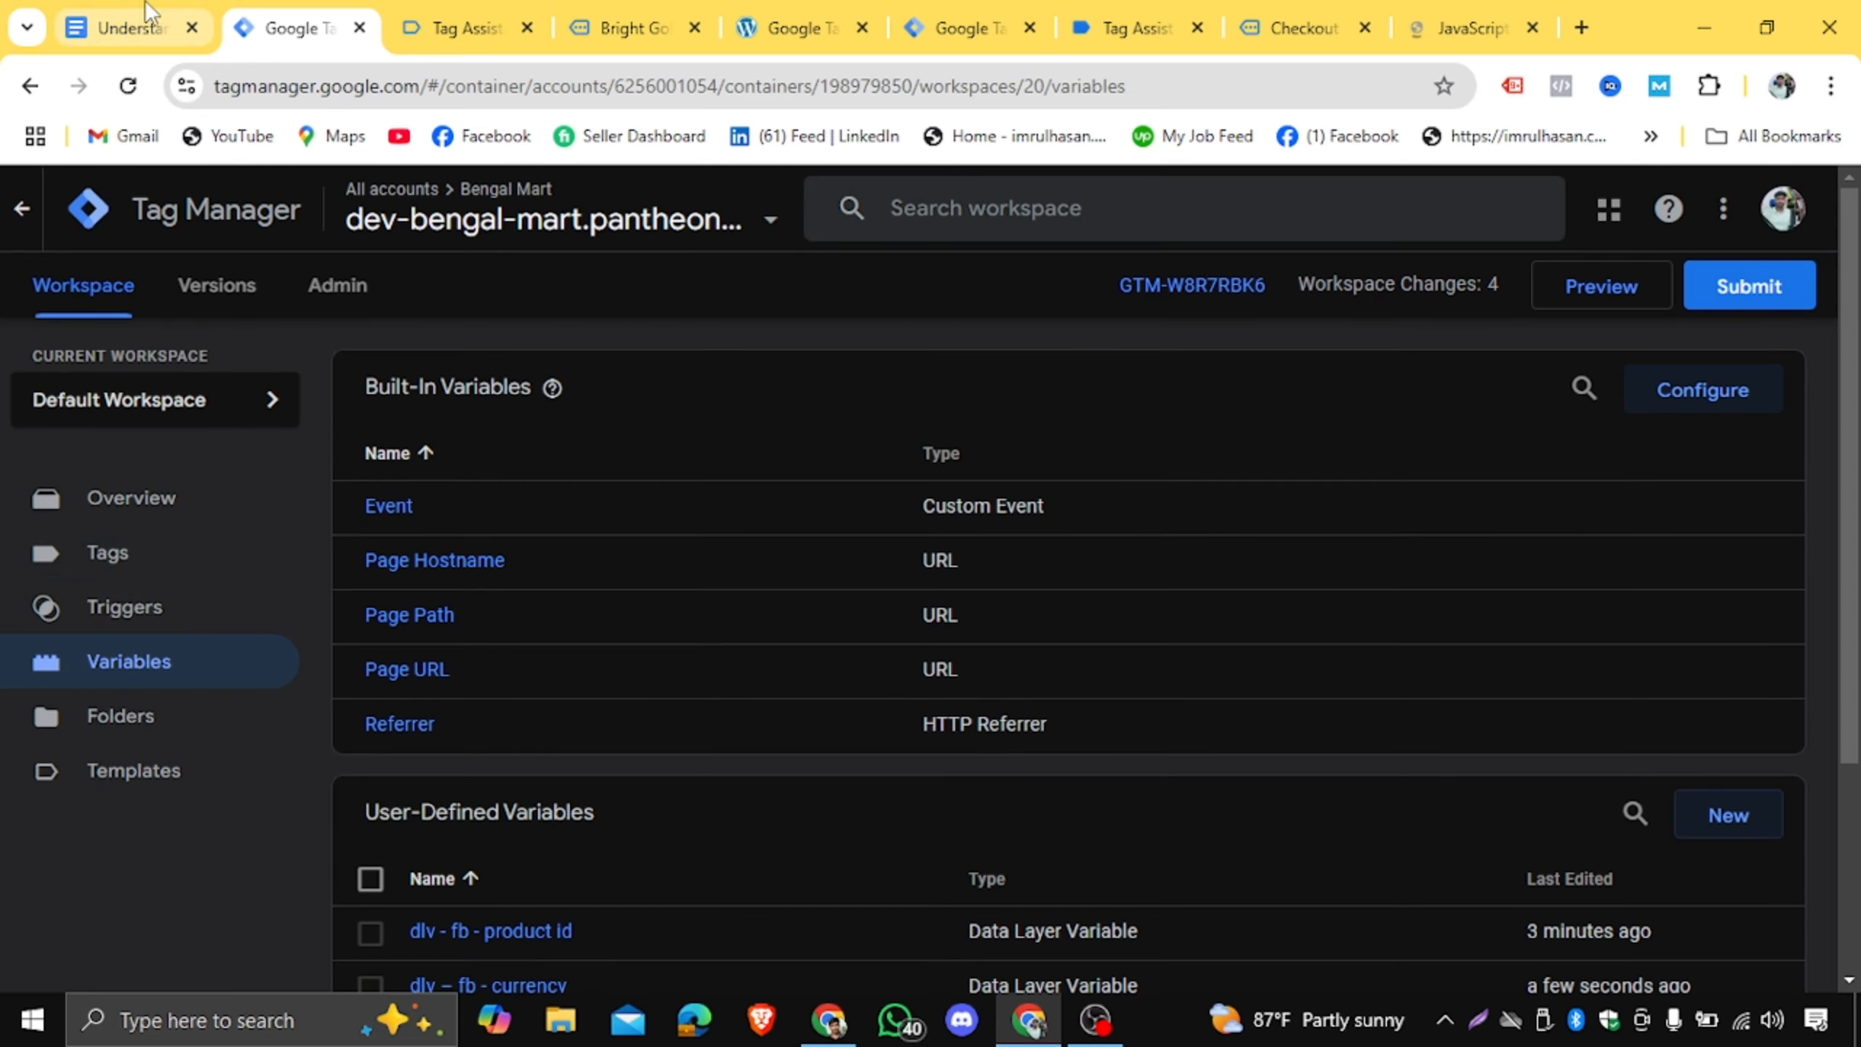
click(135, 26)
scroll(811, 583, up, 2)
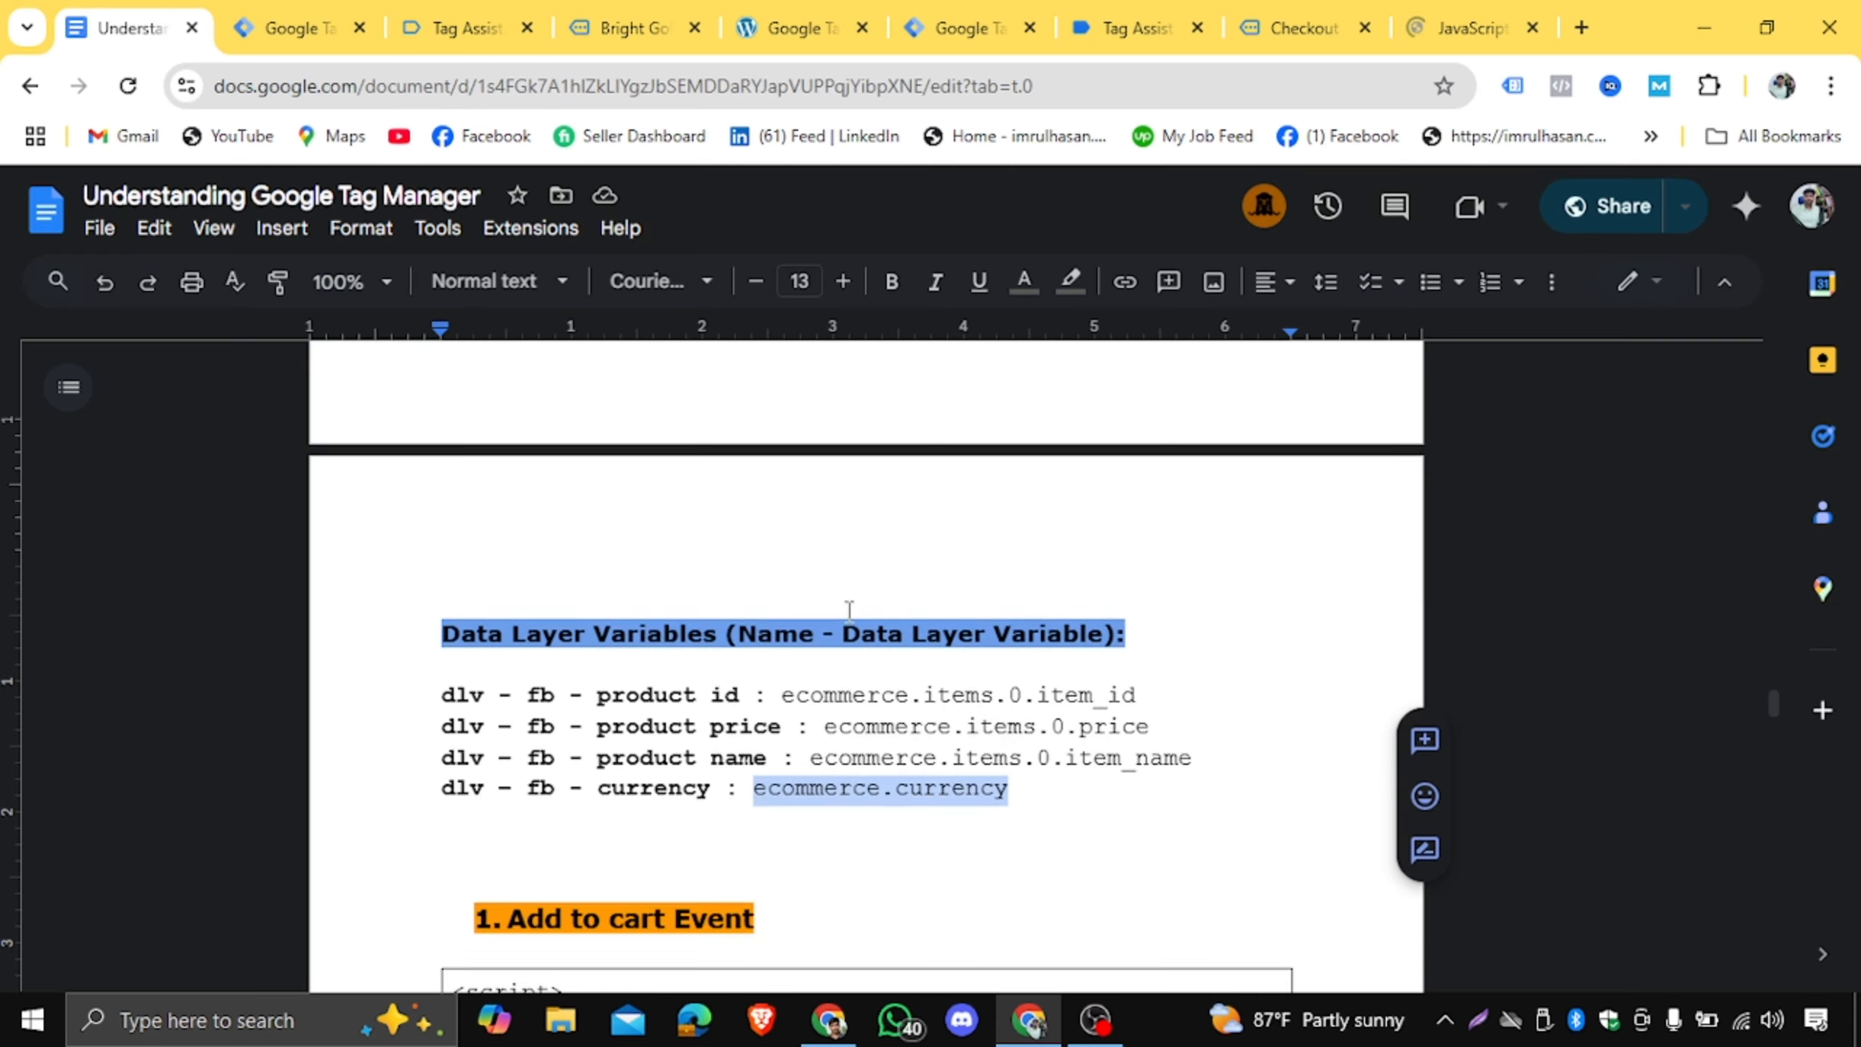
scroll(733, 660, down, 10)
scroll(663, 736, up, 3)
drag(687, 764, 798, 865)
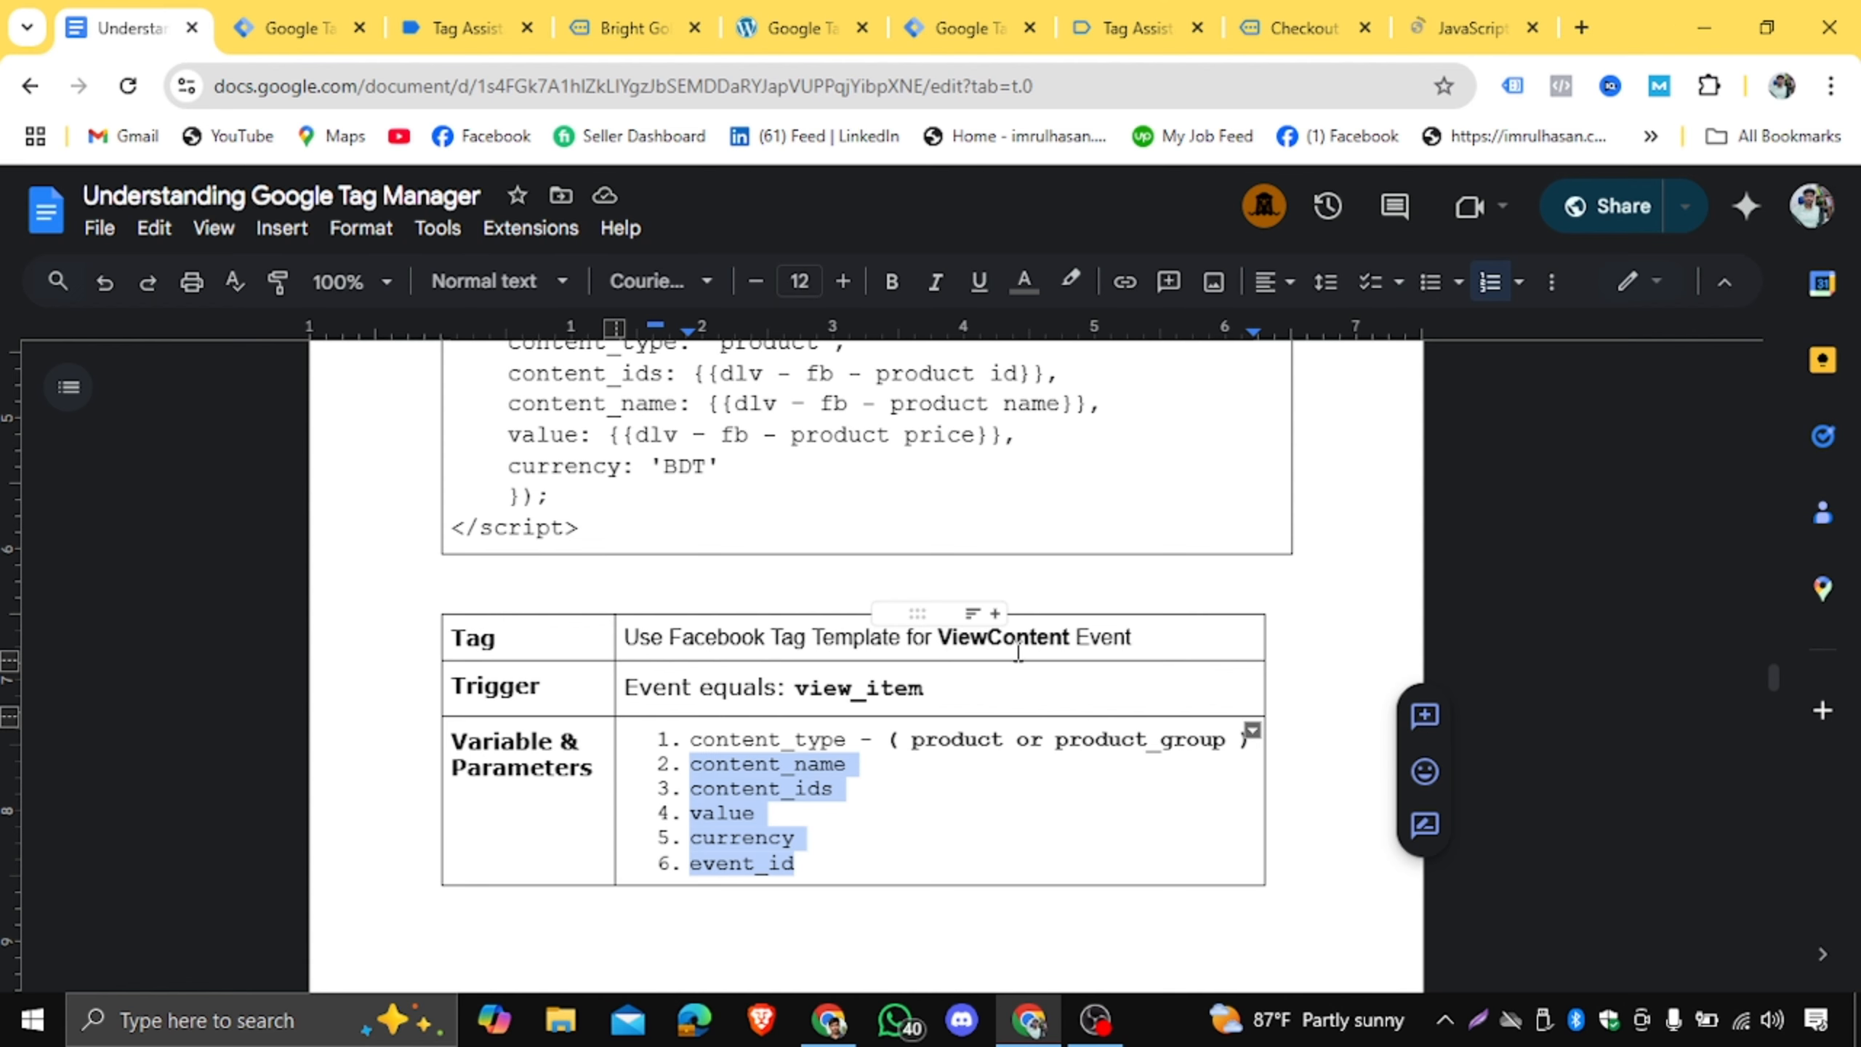
In Google Tag Manager, open the configuration of the Fb View Content Tag for editing and go to its Object Properties section.
click(307, 28)
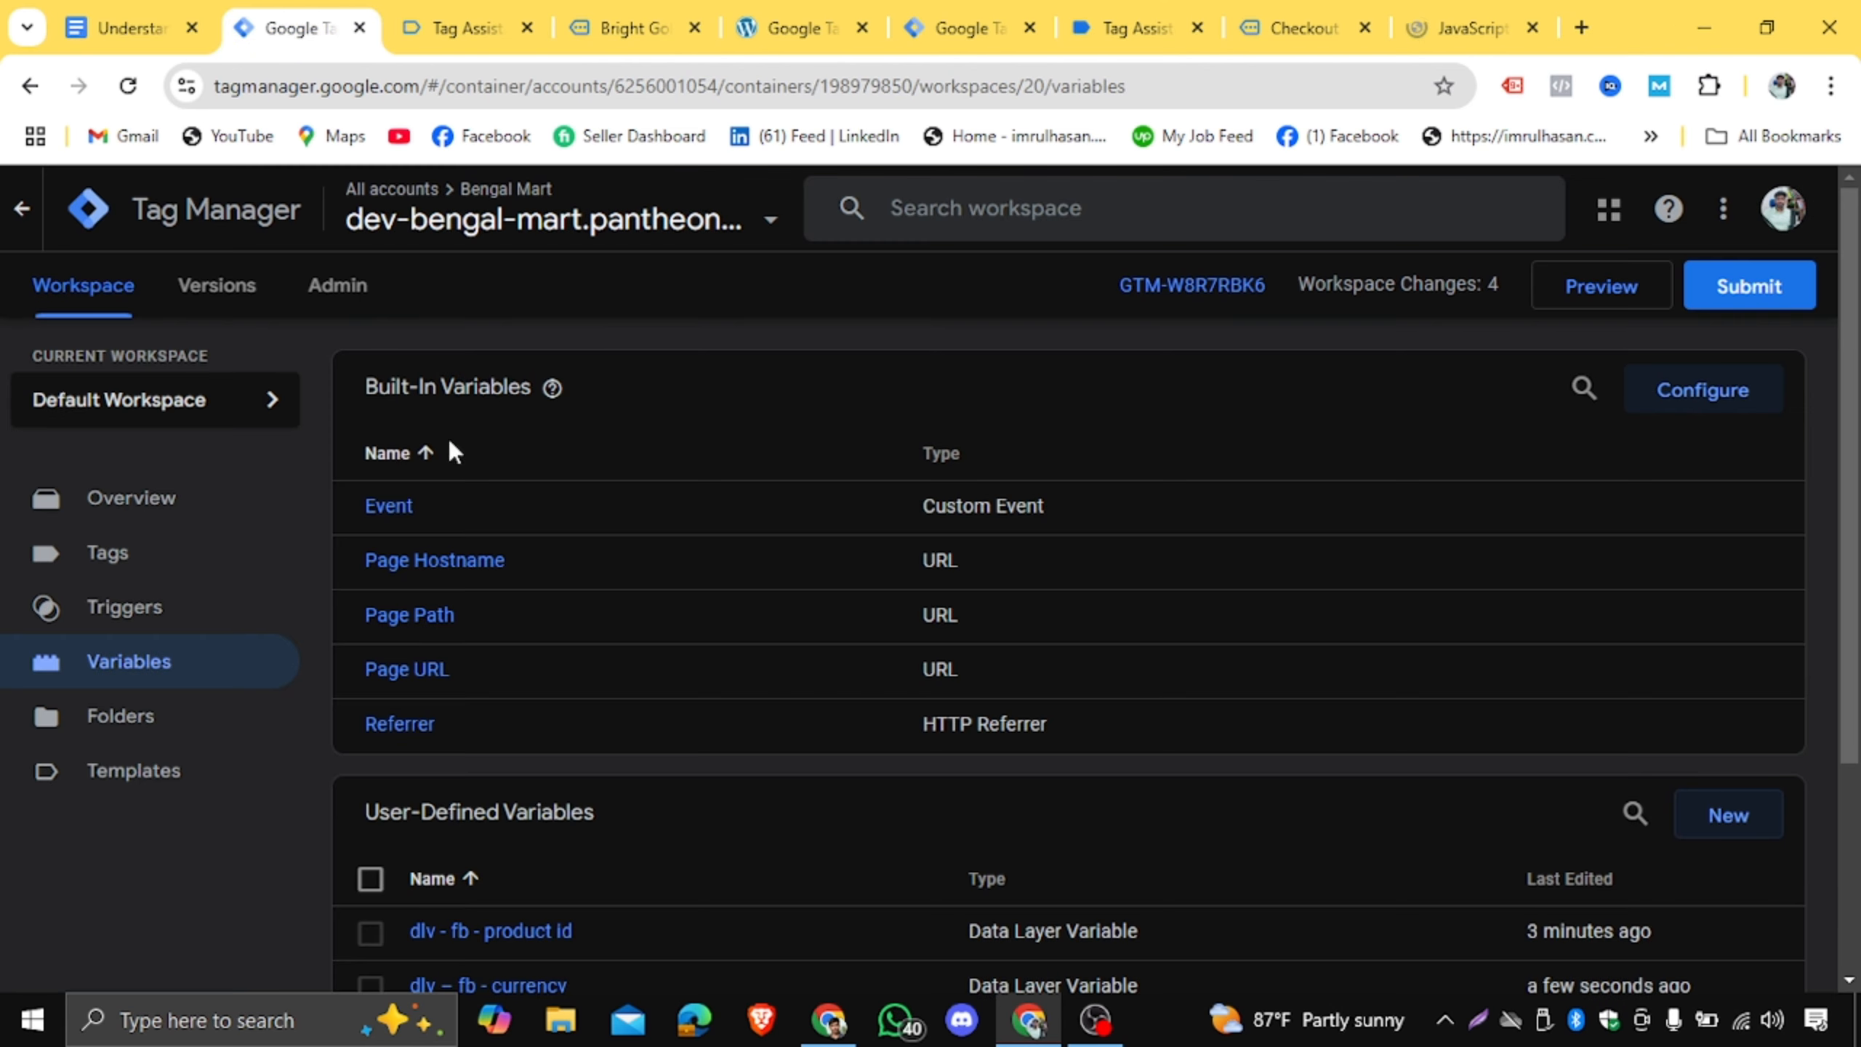
click(196, 562)
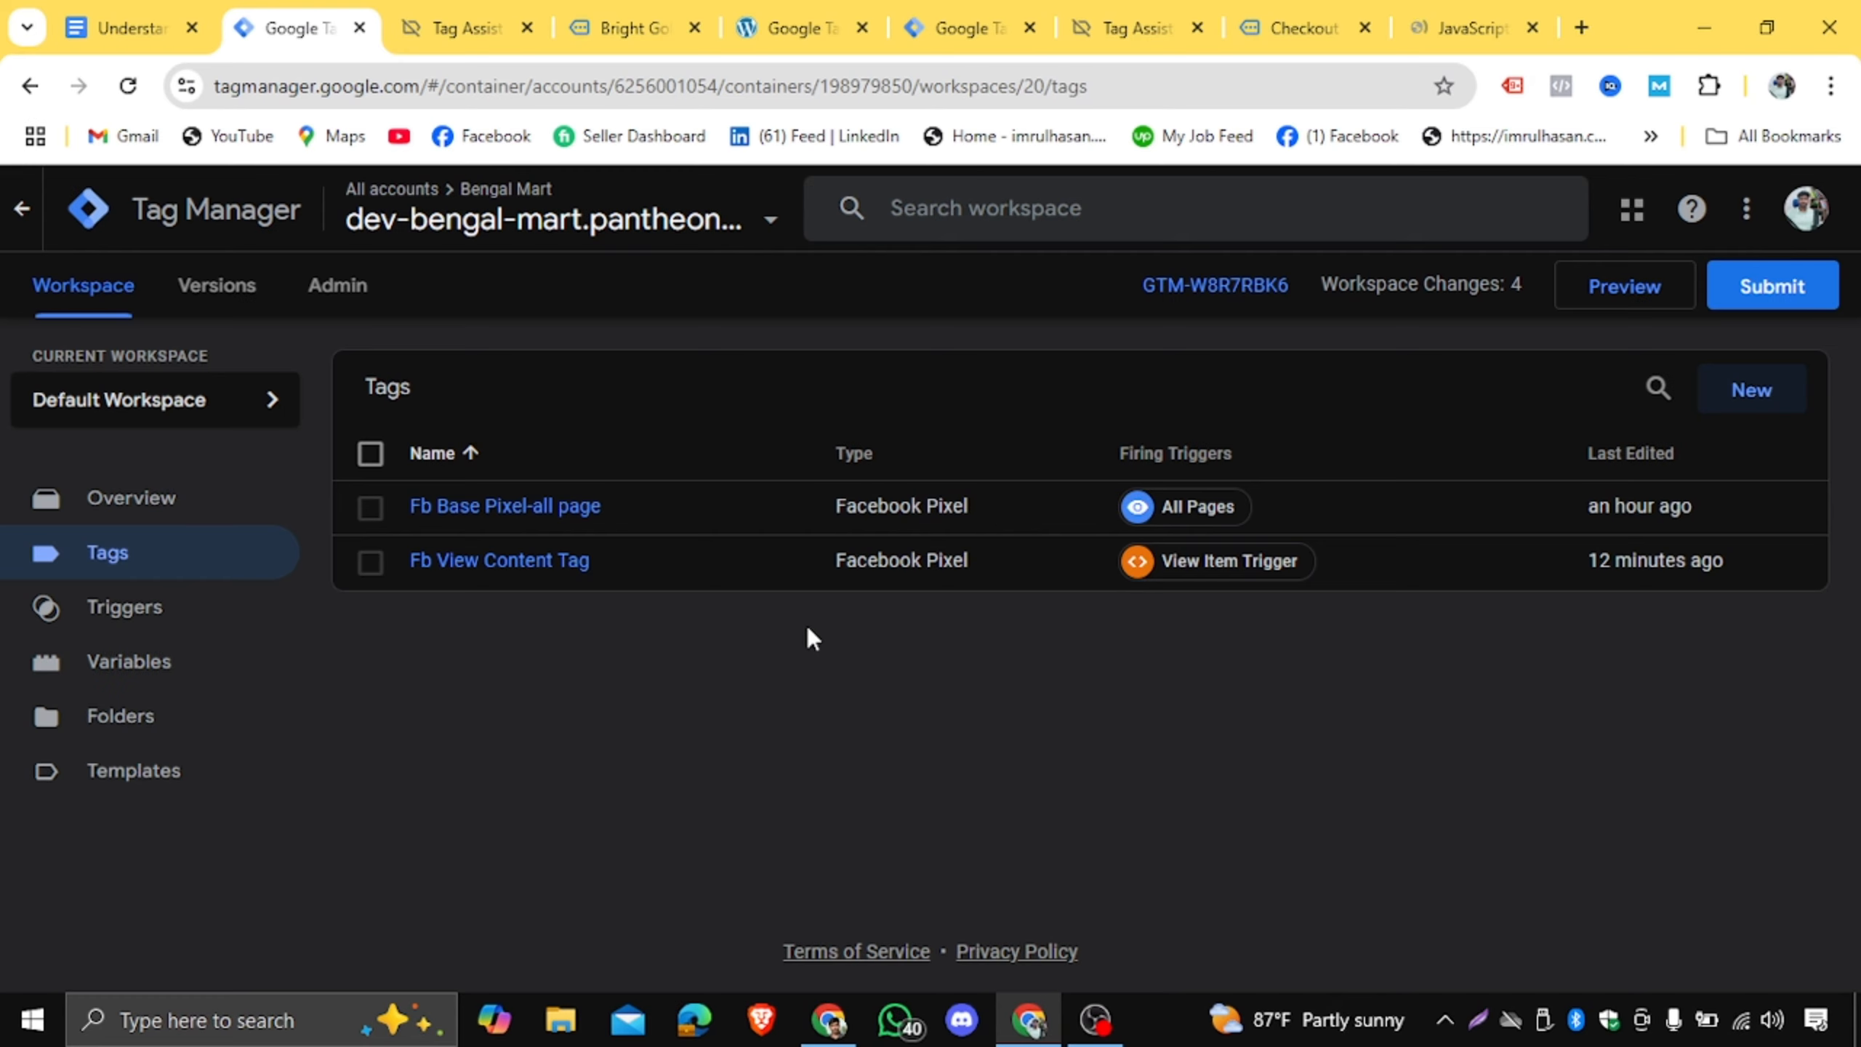
click(491, 565)
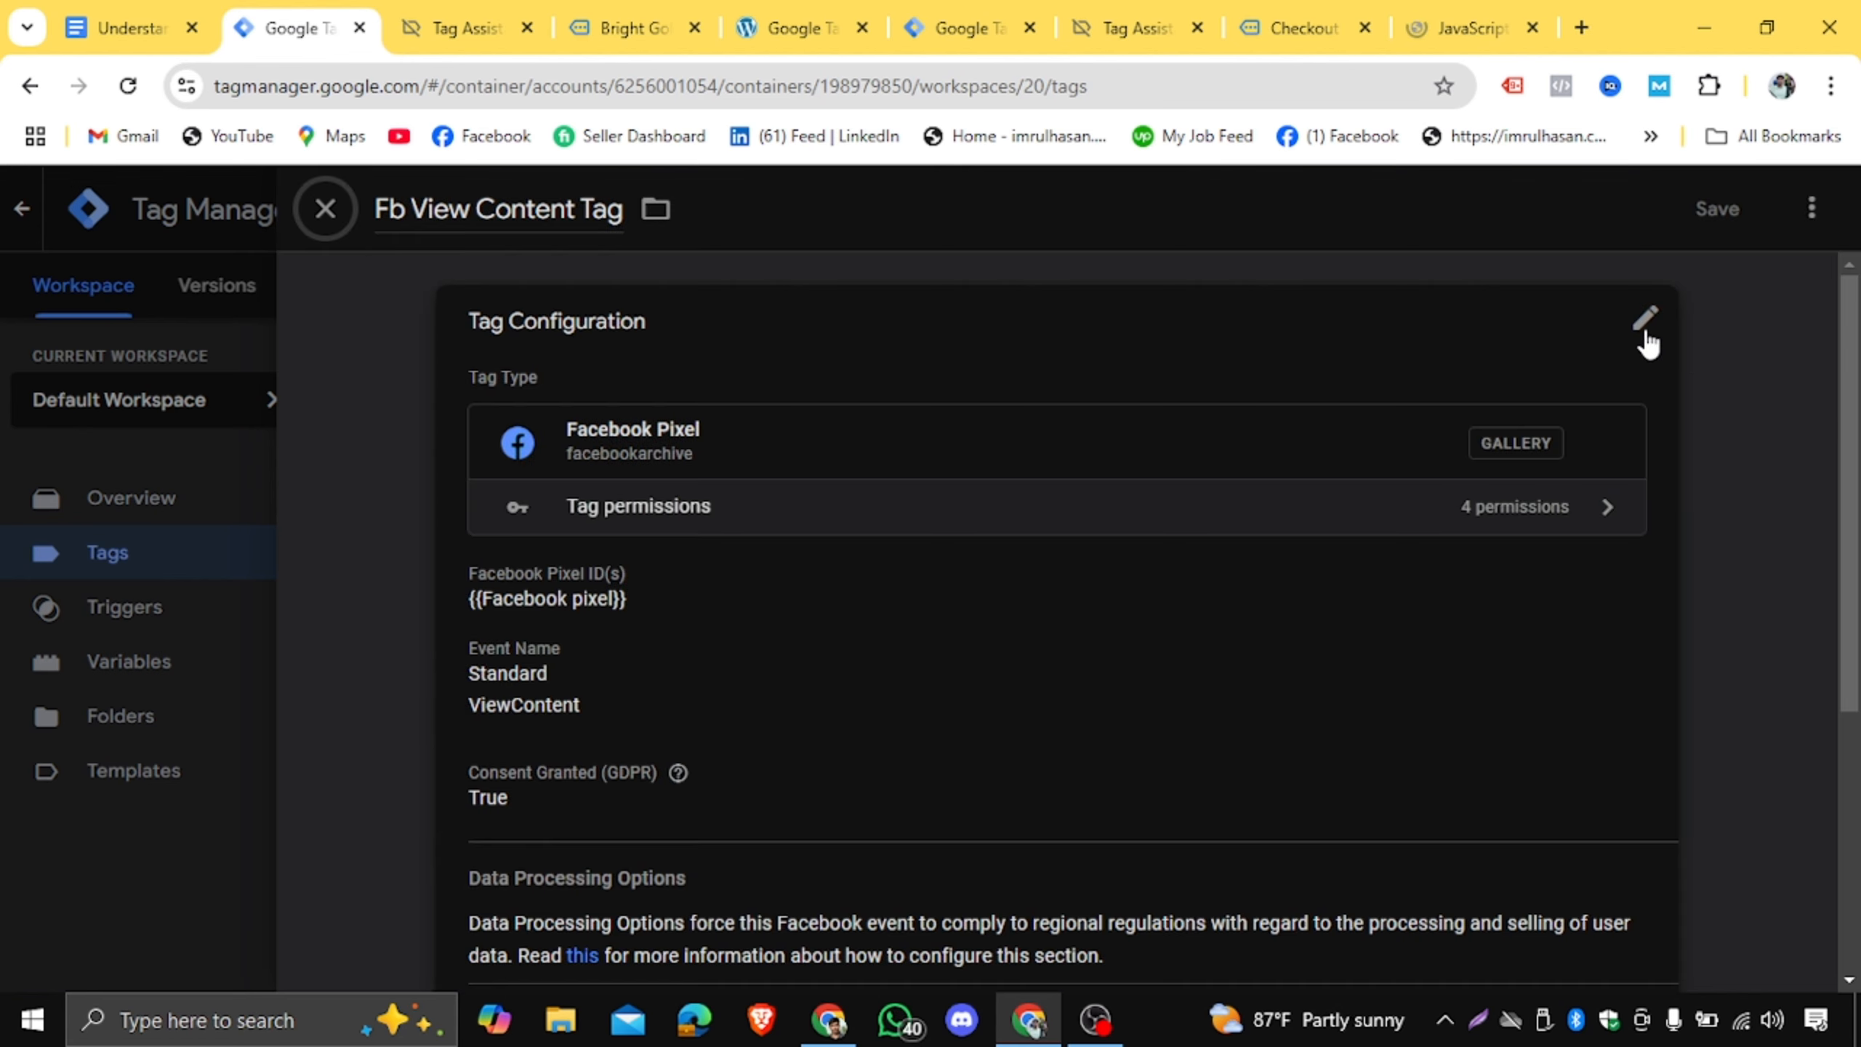
click(1645, 327)
scroll(928, 620, down, 7)
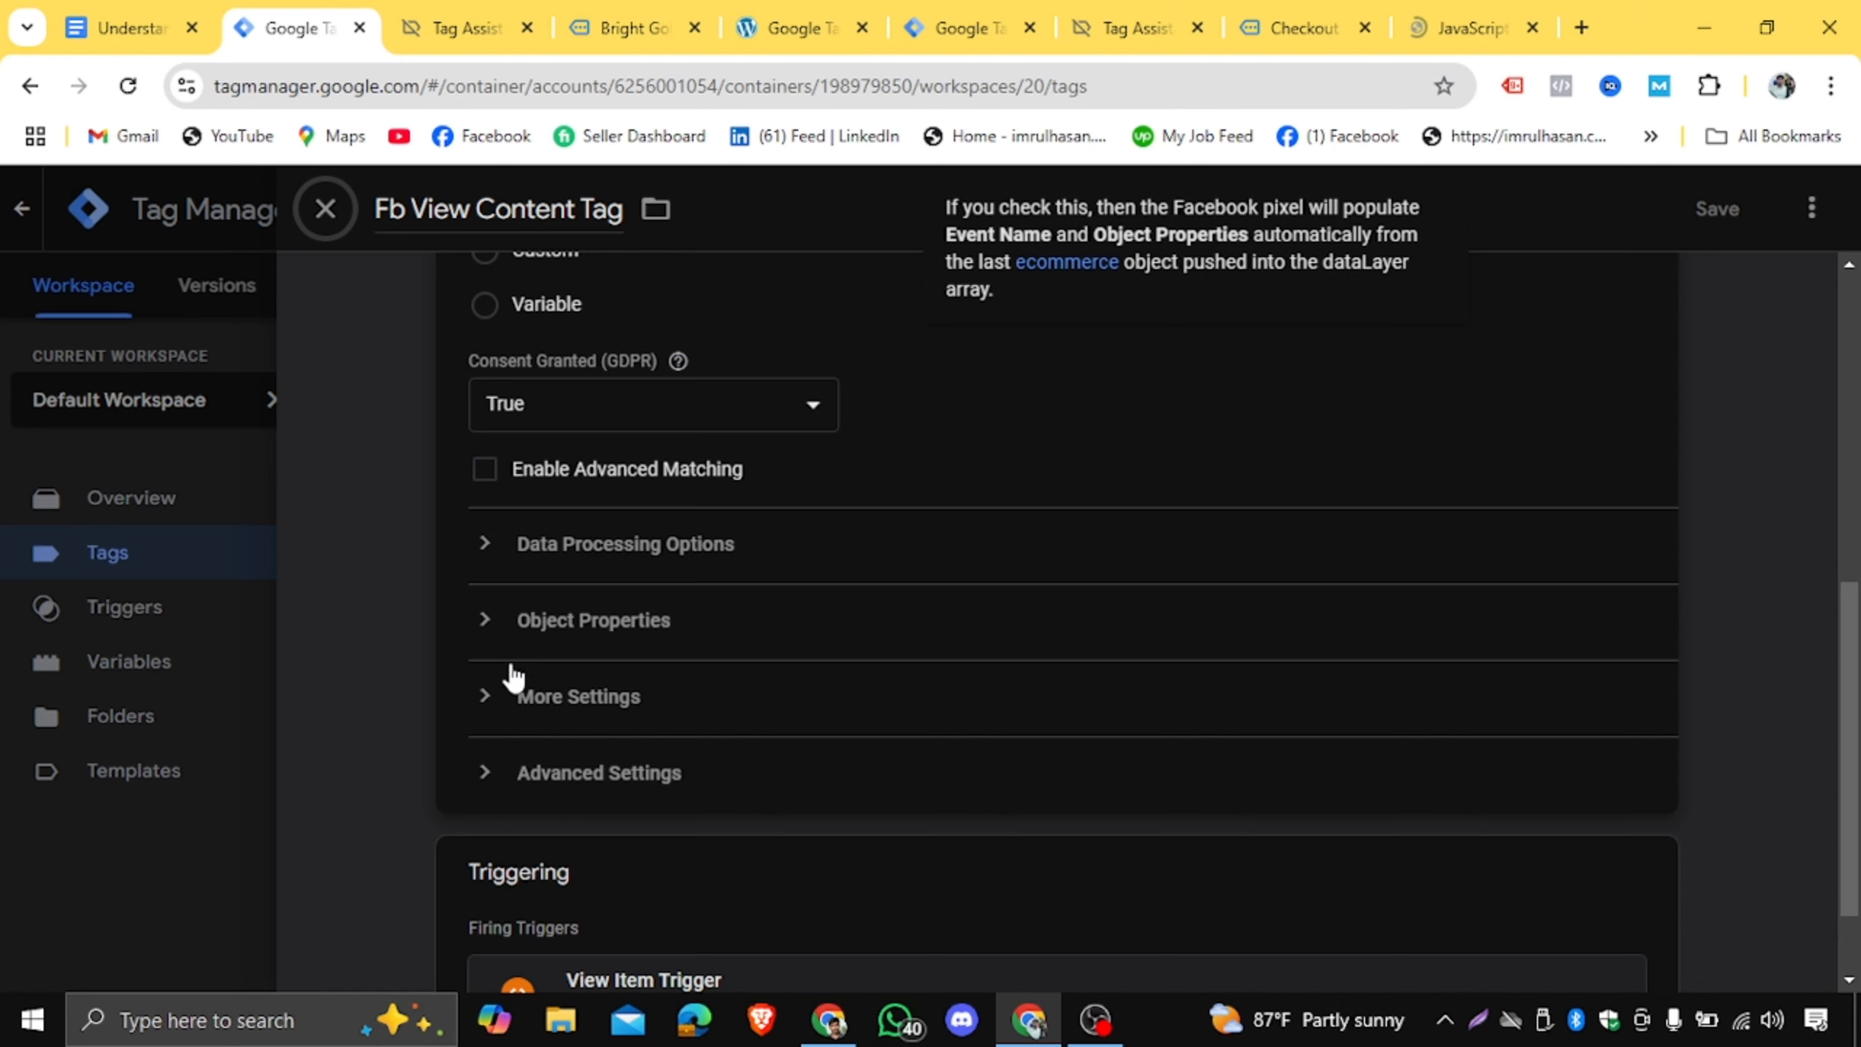
Add an empty property row to the Object Properties of the Fb View Content Tag.
click(490, 629)
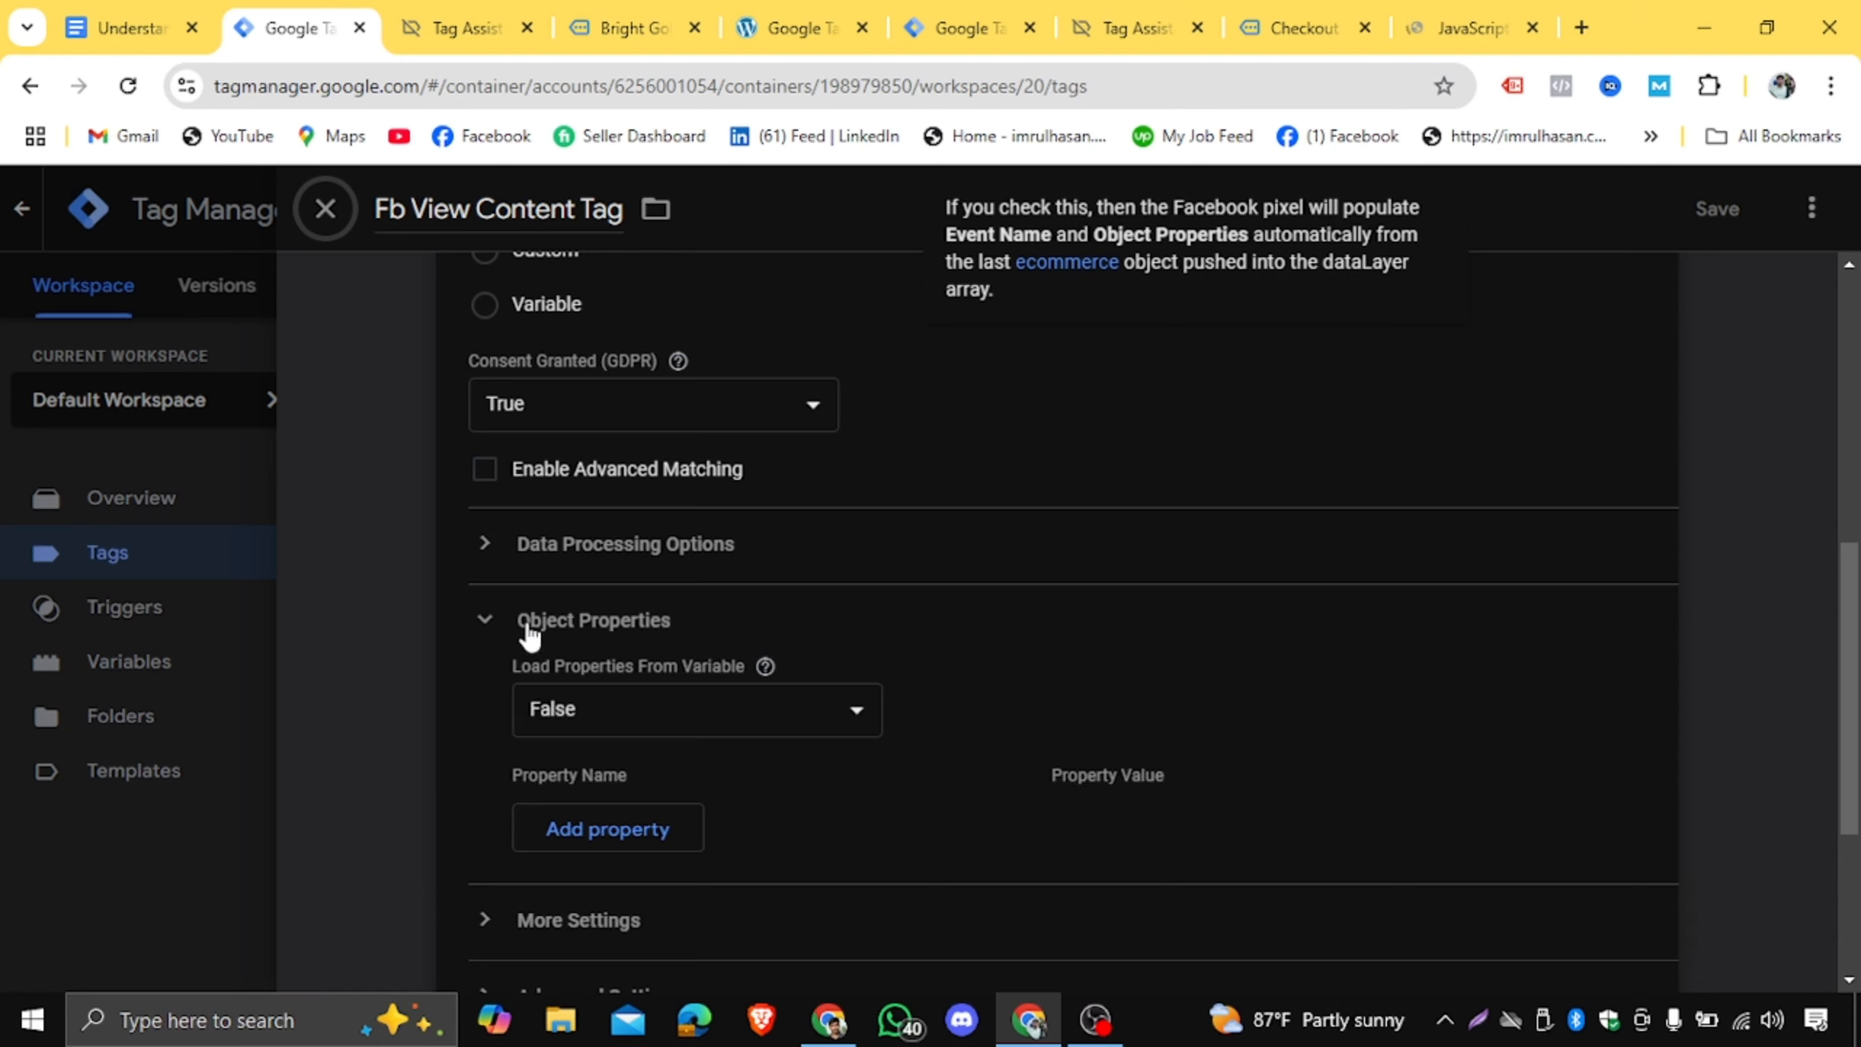
scroll(707, 669, down, 2)
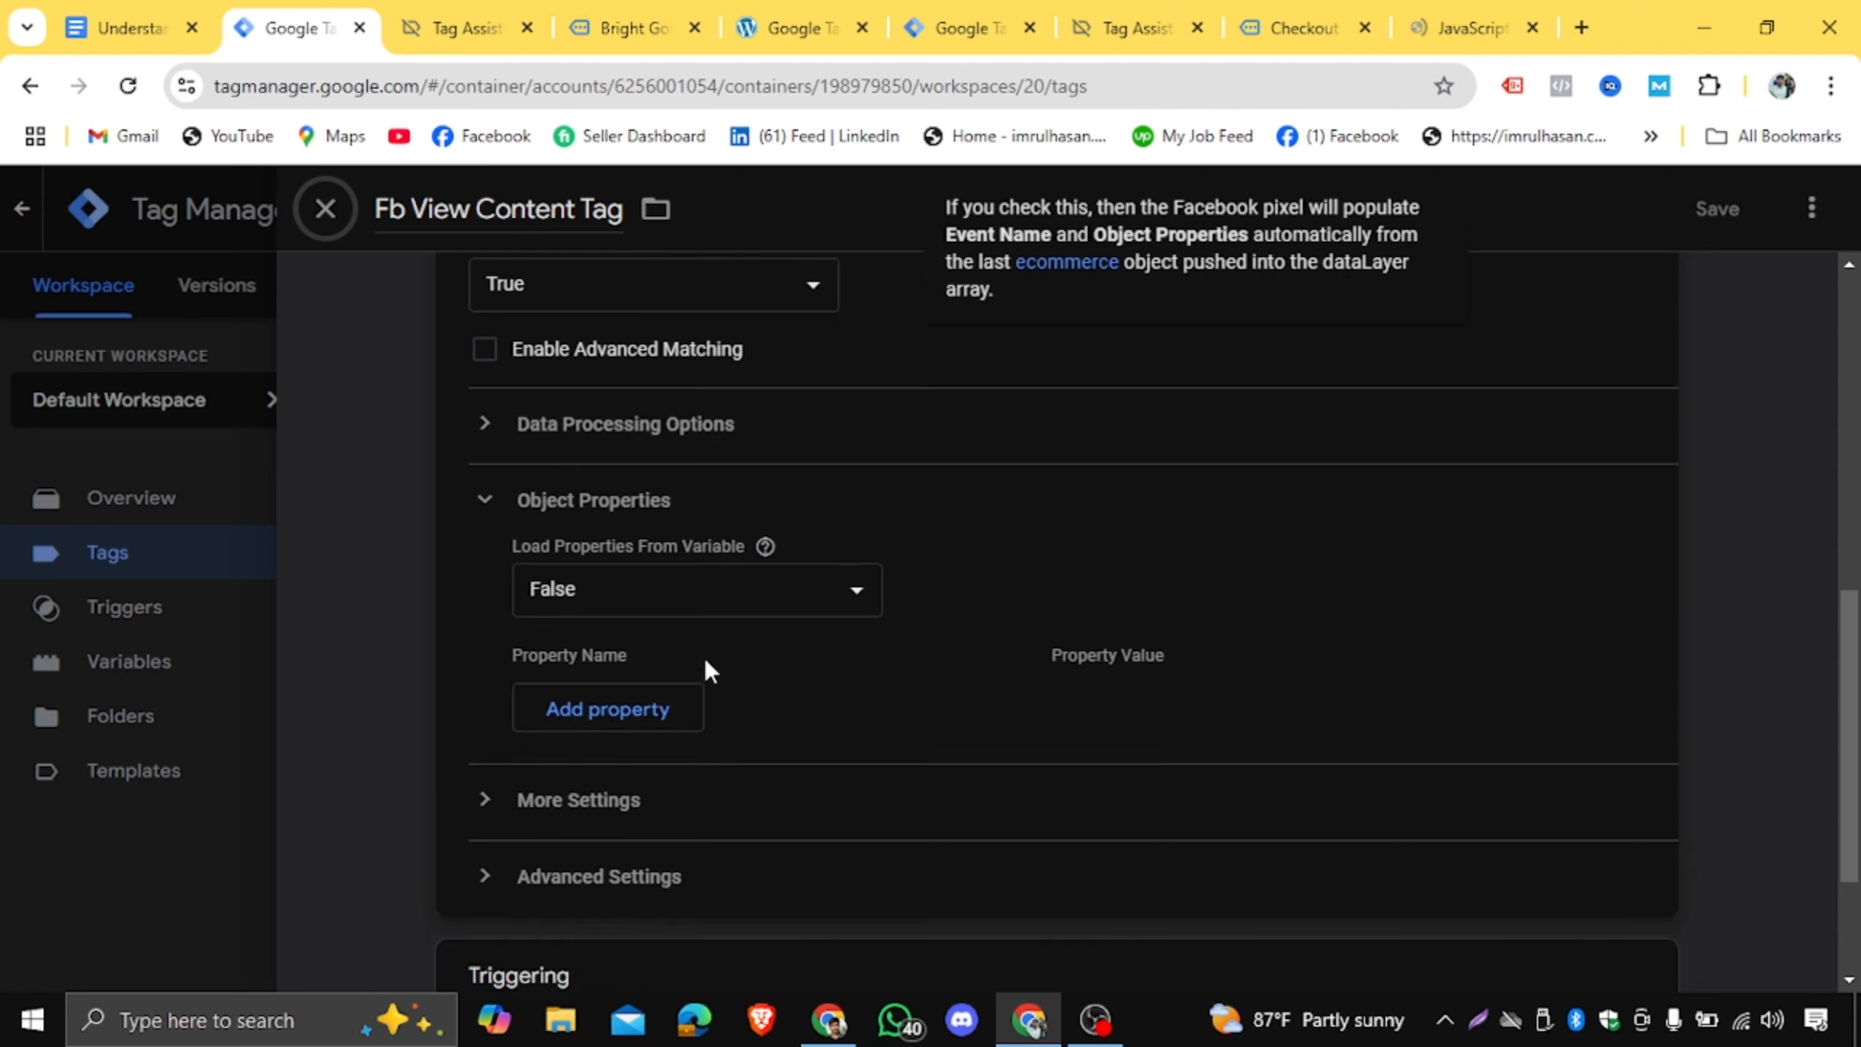
click(623, 715)
scroll(878, 602, down, 2)
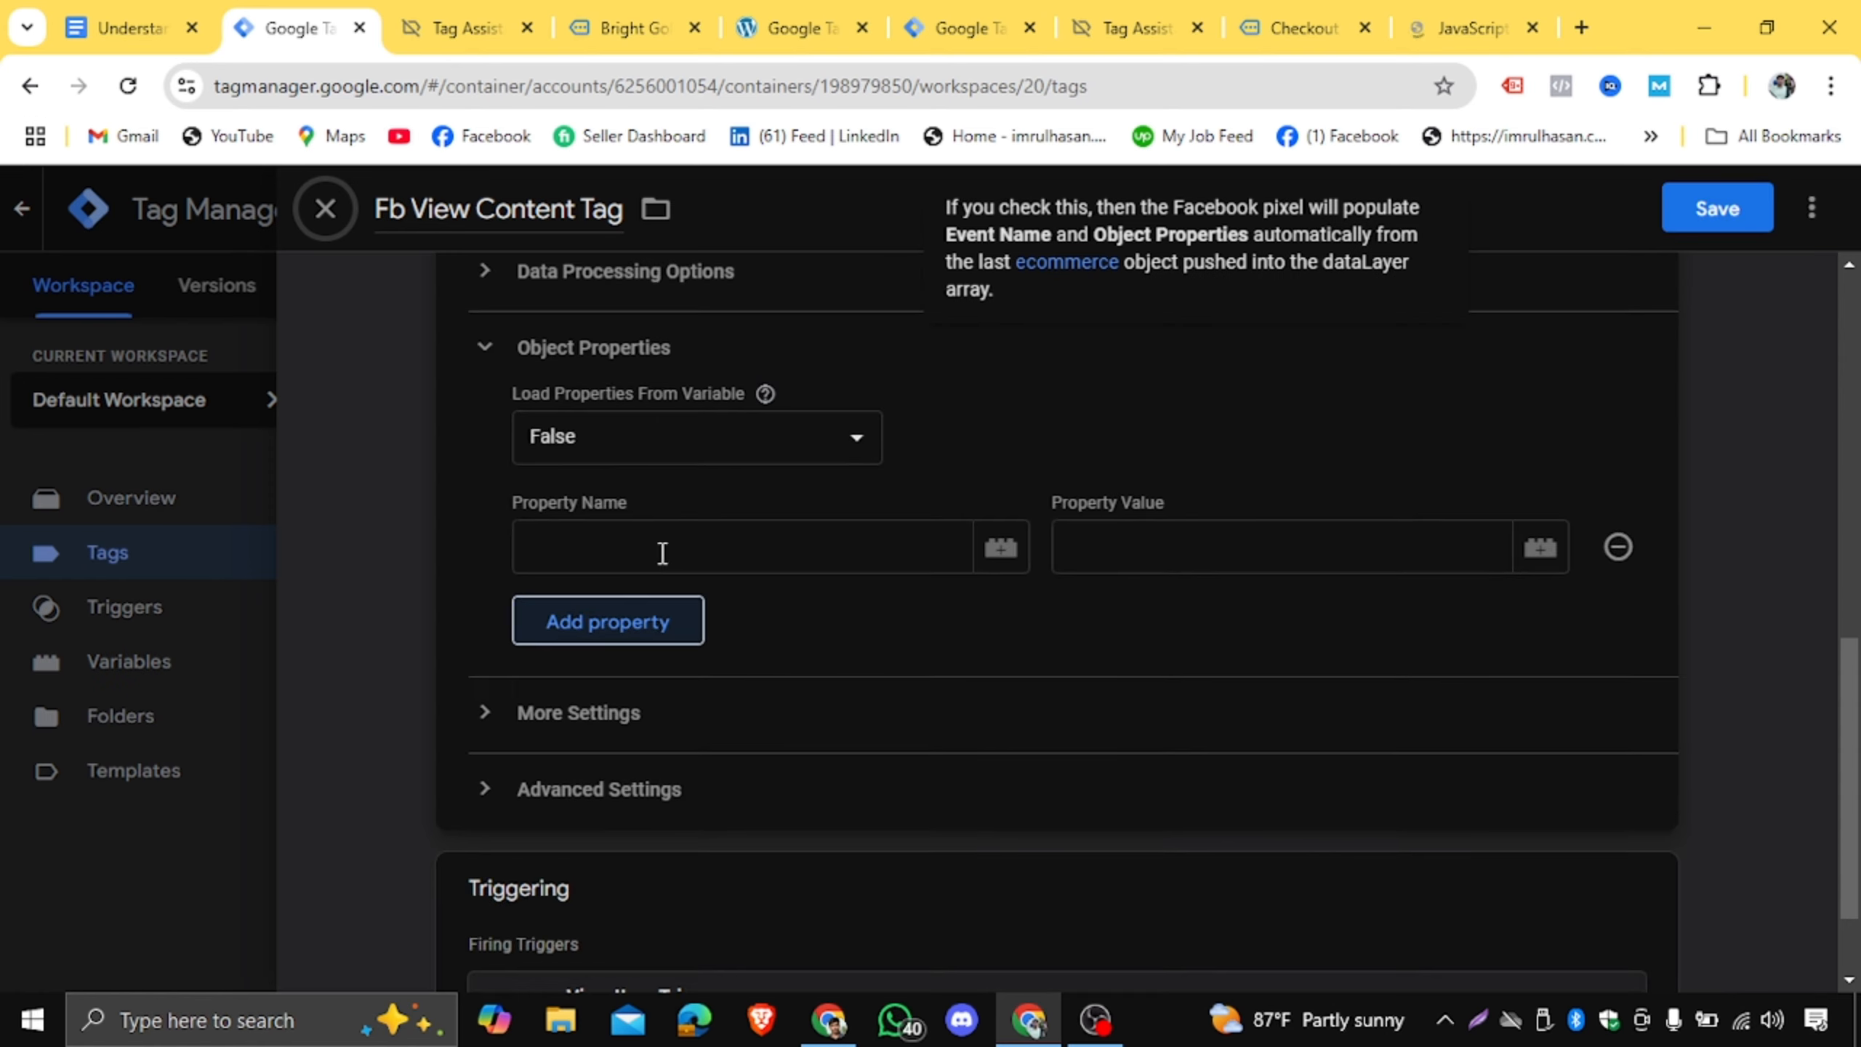
click(618, 549)
Copy content_type from the Understanding Google Tag Manager document and paste it as the first property name in the Fb View Content Tag.
click(132, 27)
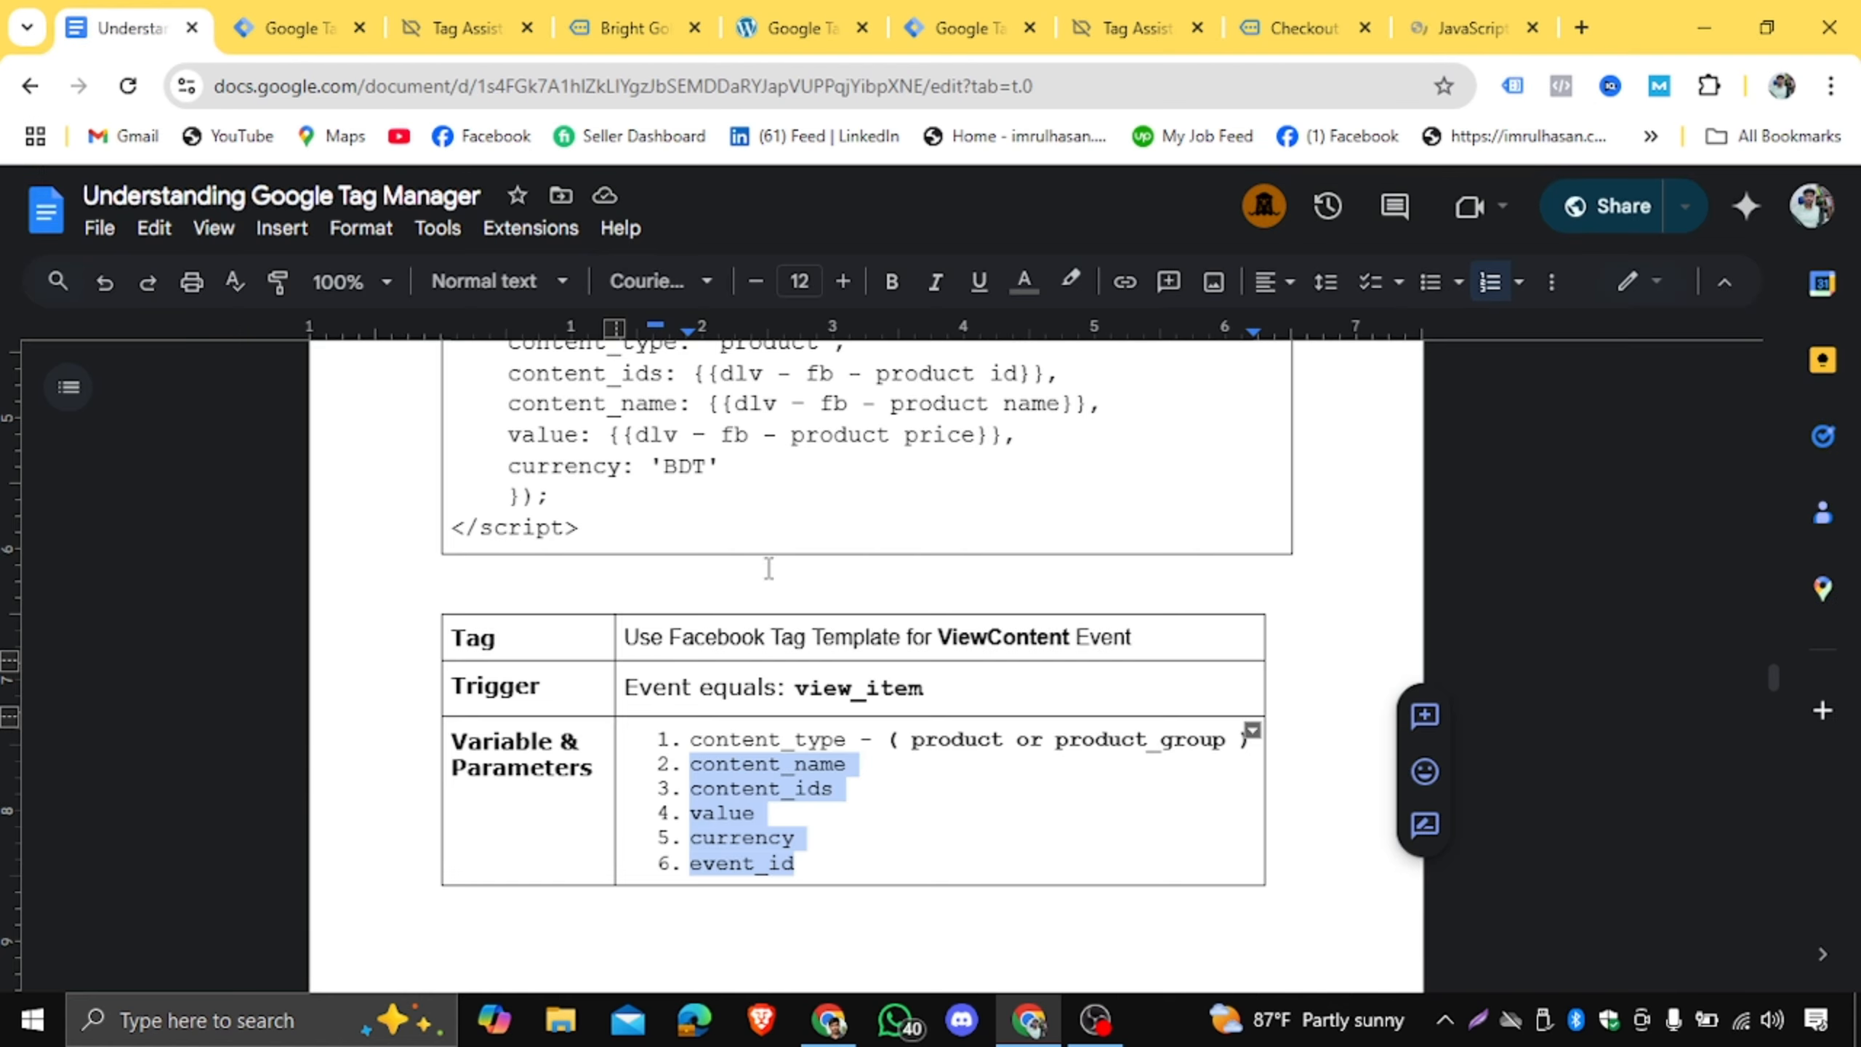
scroll(764, 635, up, 3)
scroll(810, 675, down, 4)
click(848, 693)
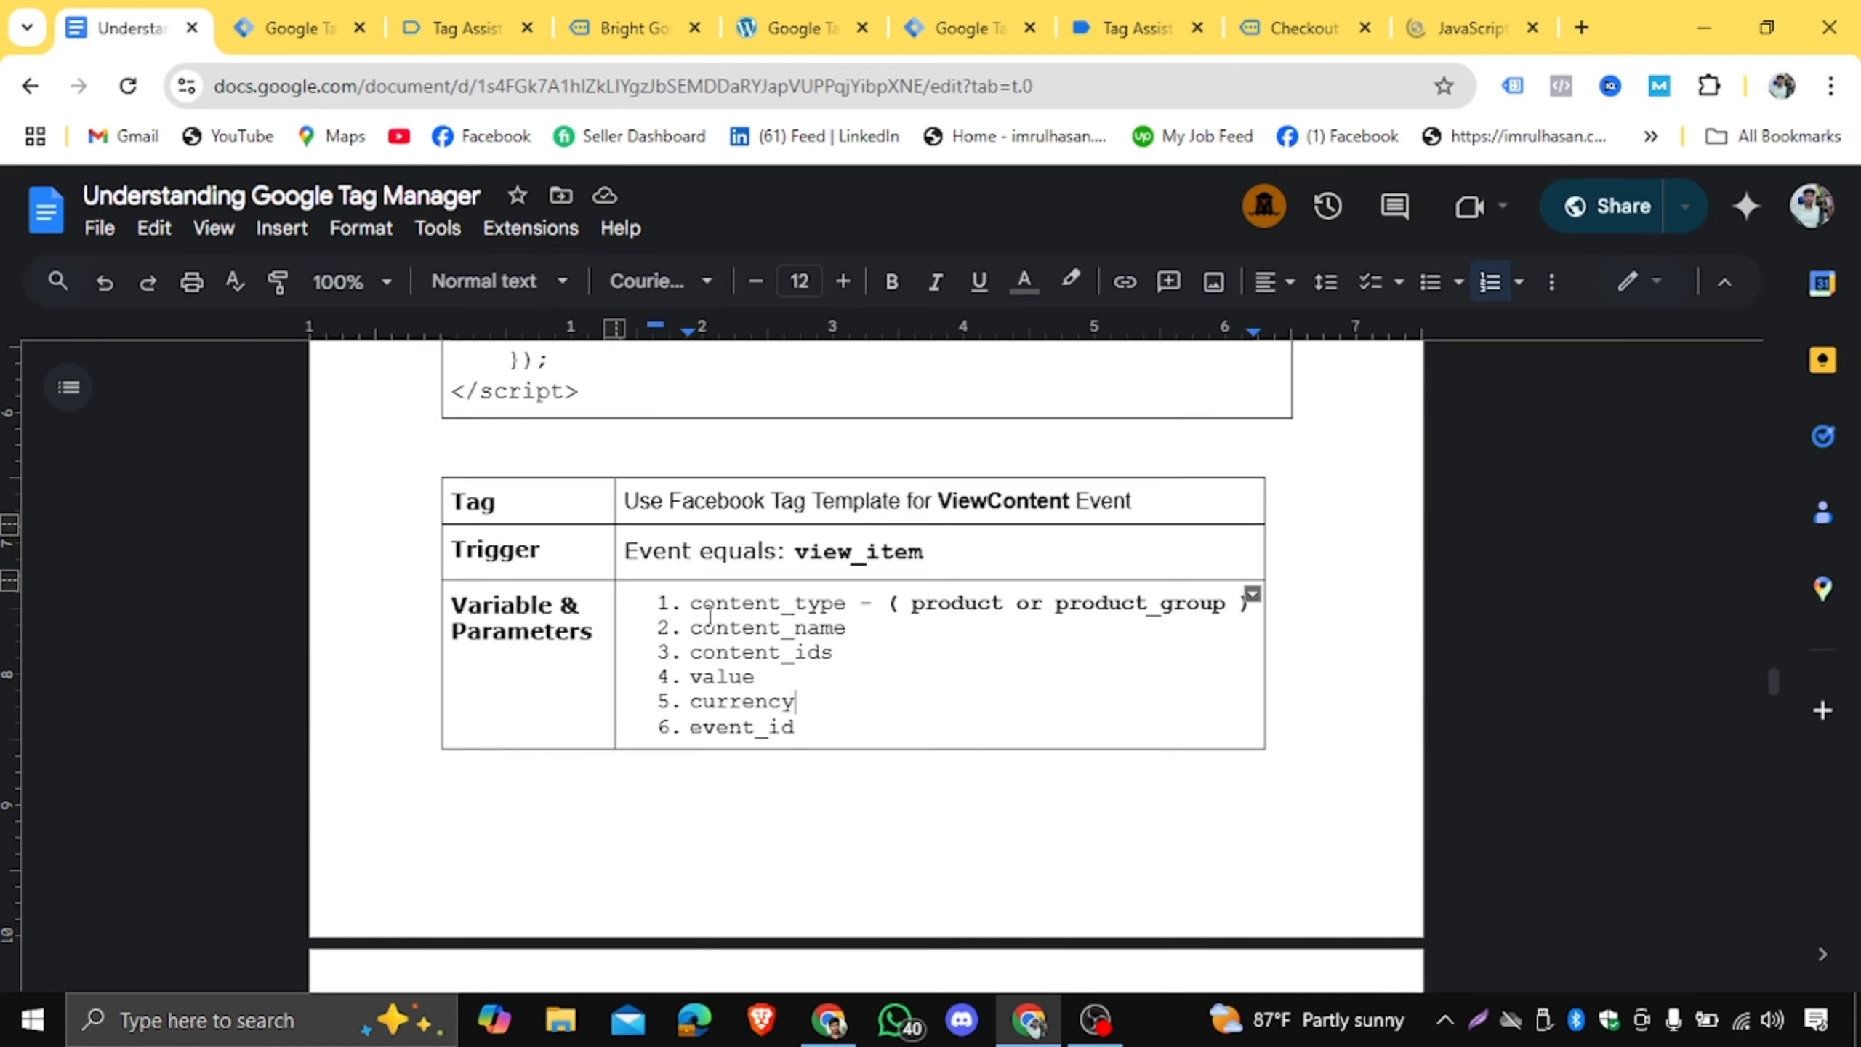
drag(690, 603, 850, 606)
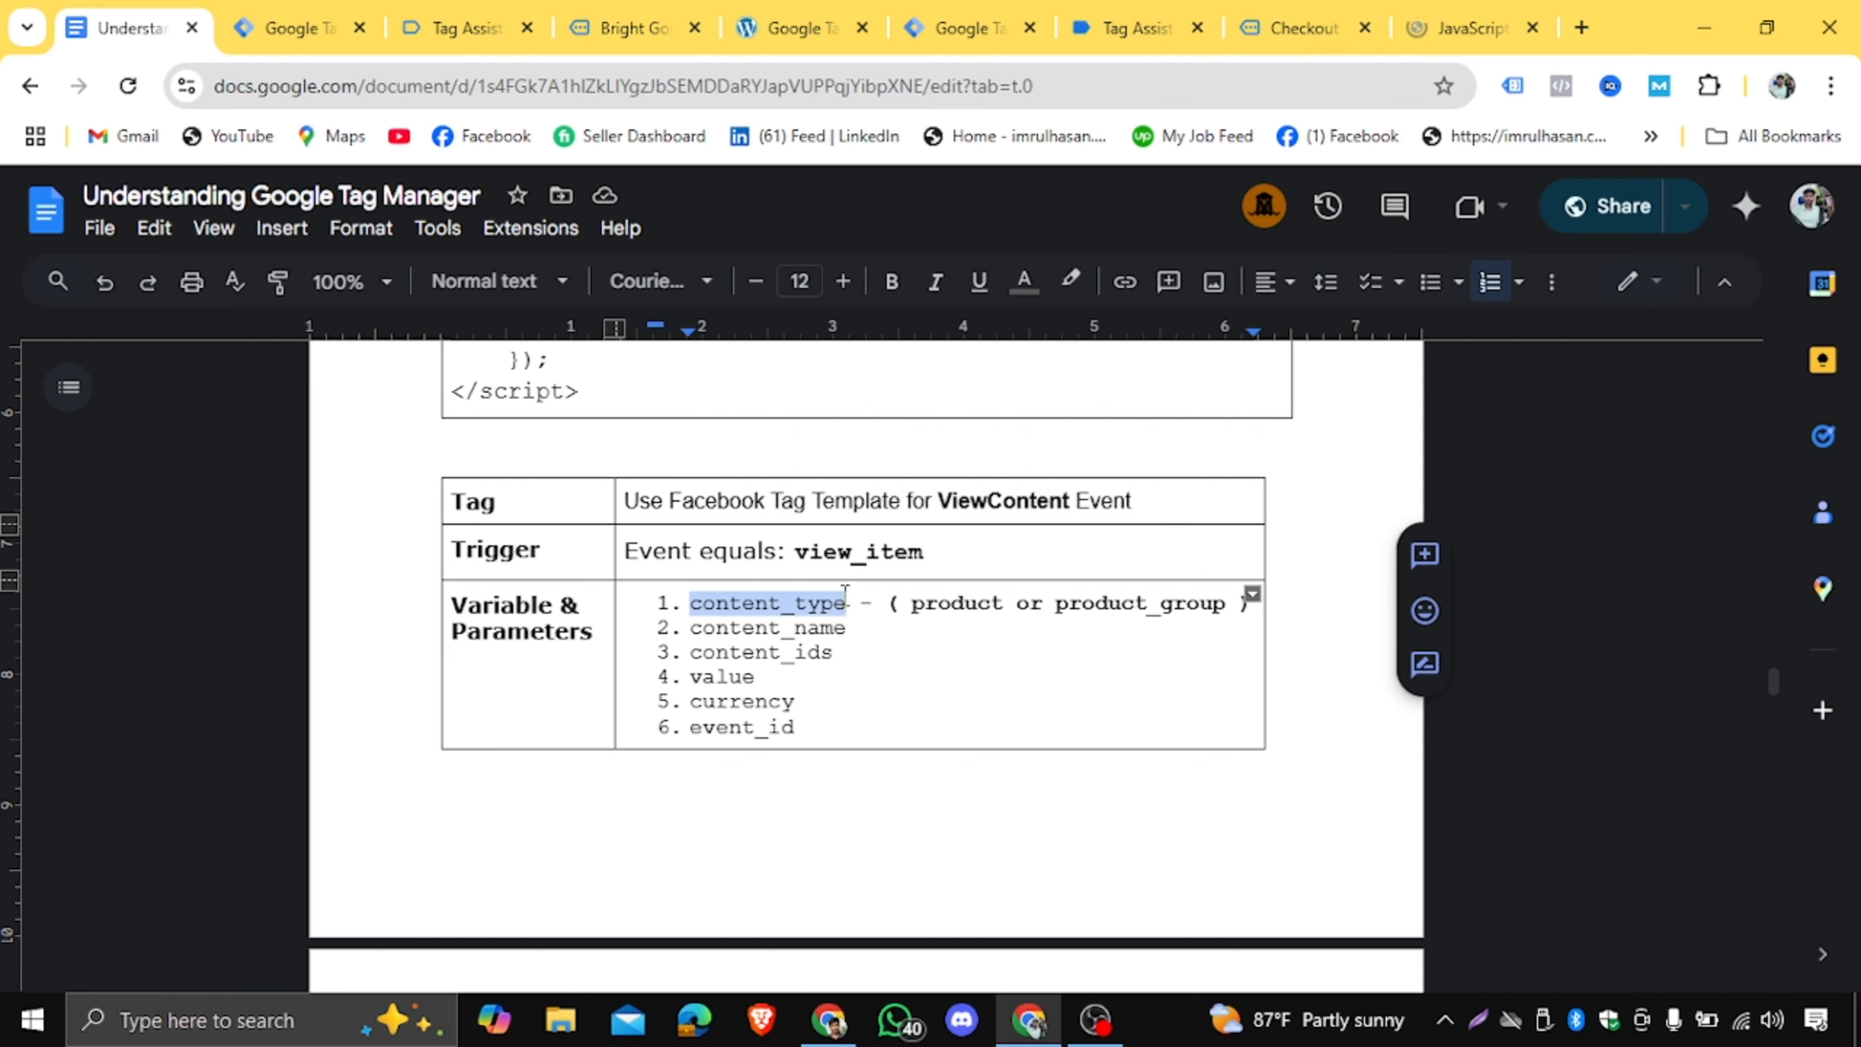
click(339, 16)
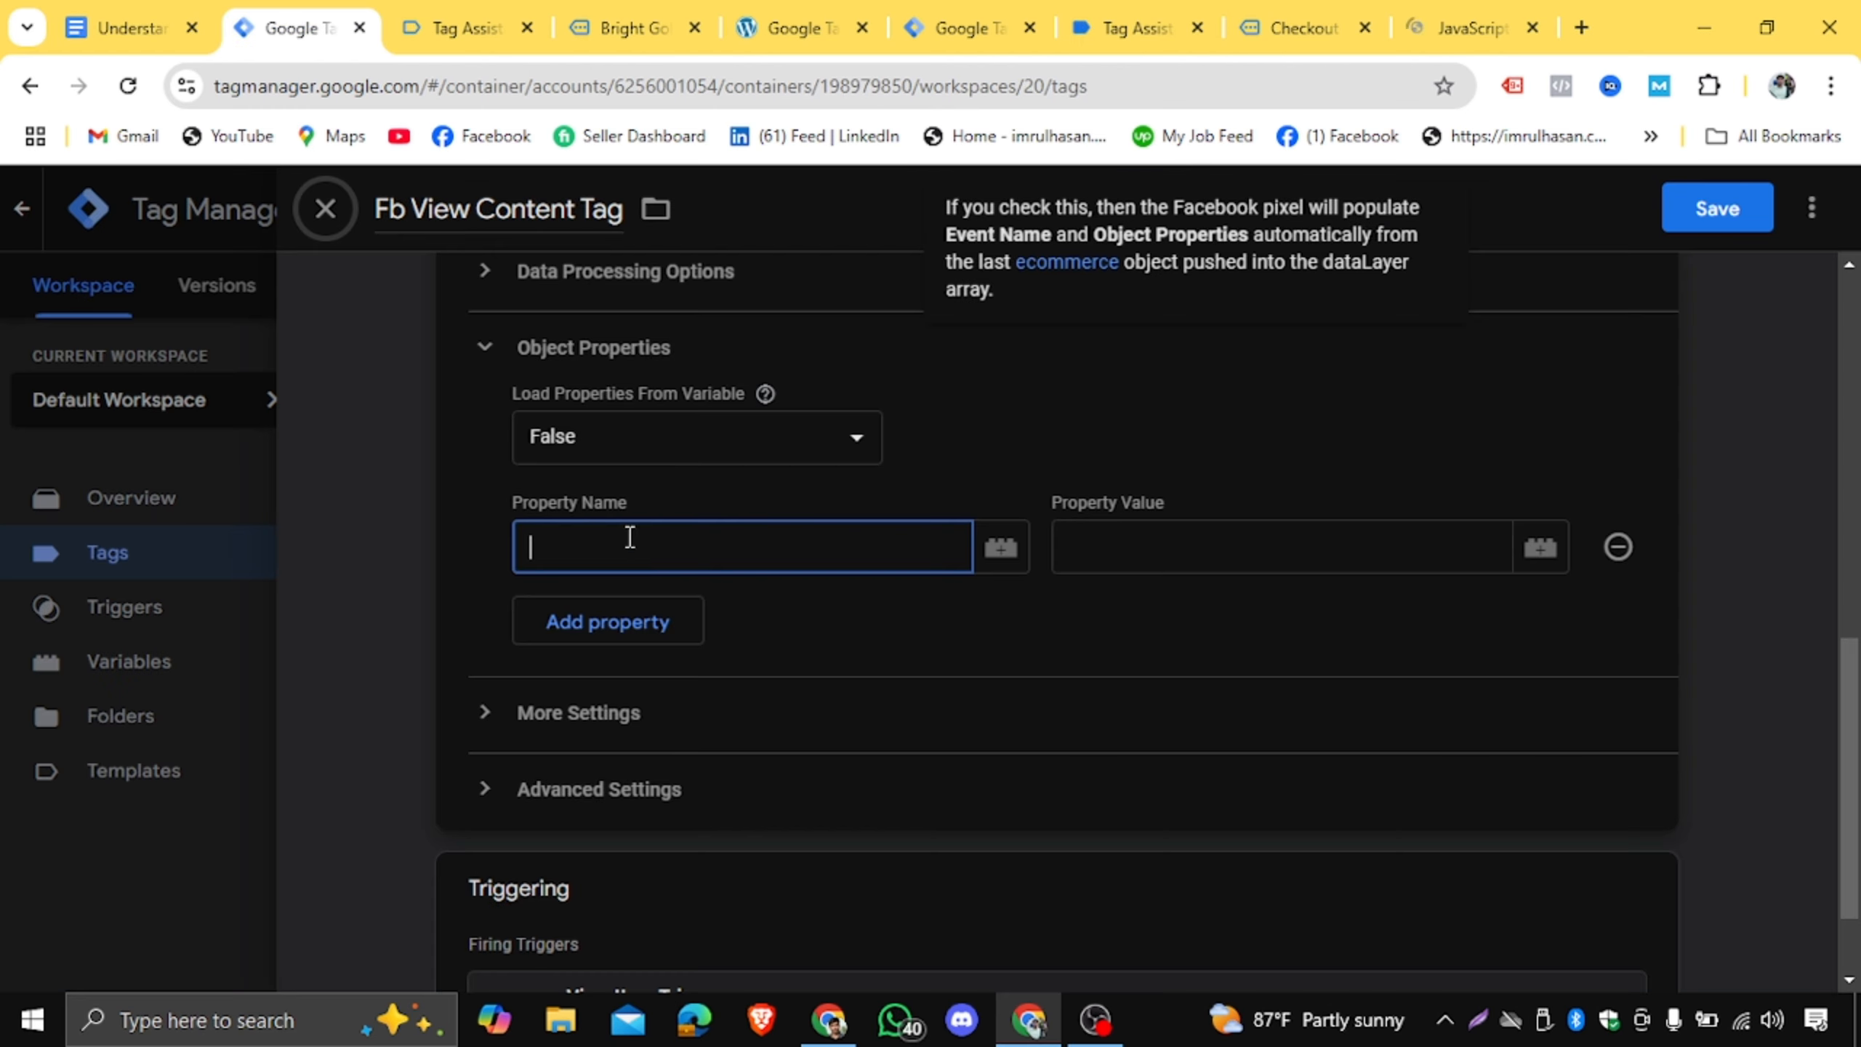
key(ctrl+v)
Add a second object property to the tag, with its name content_name copied from the document's parameter list.
click(632, 635)
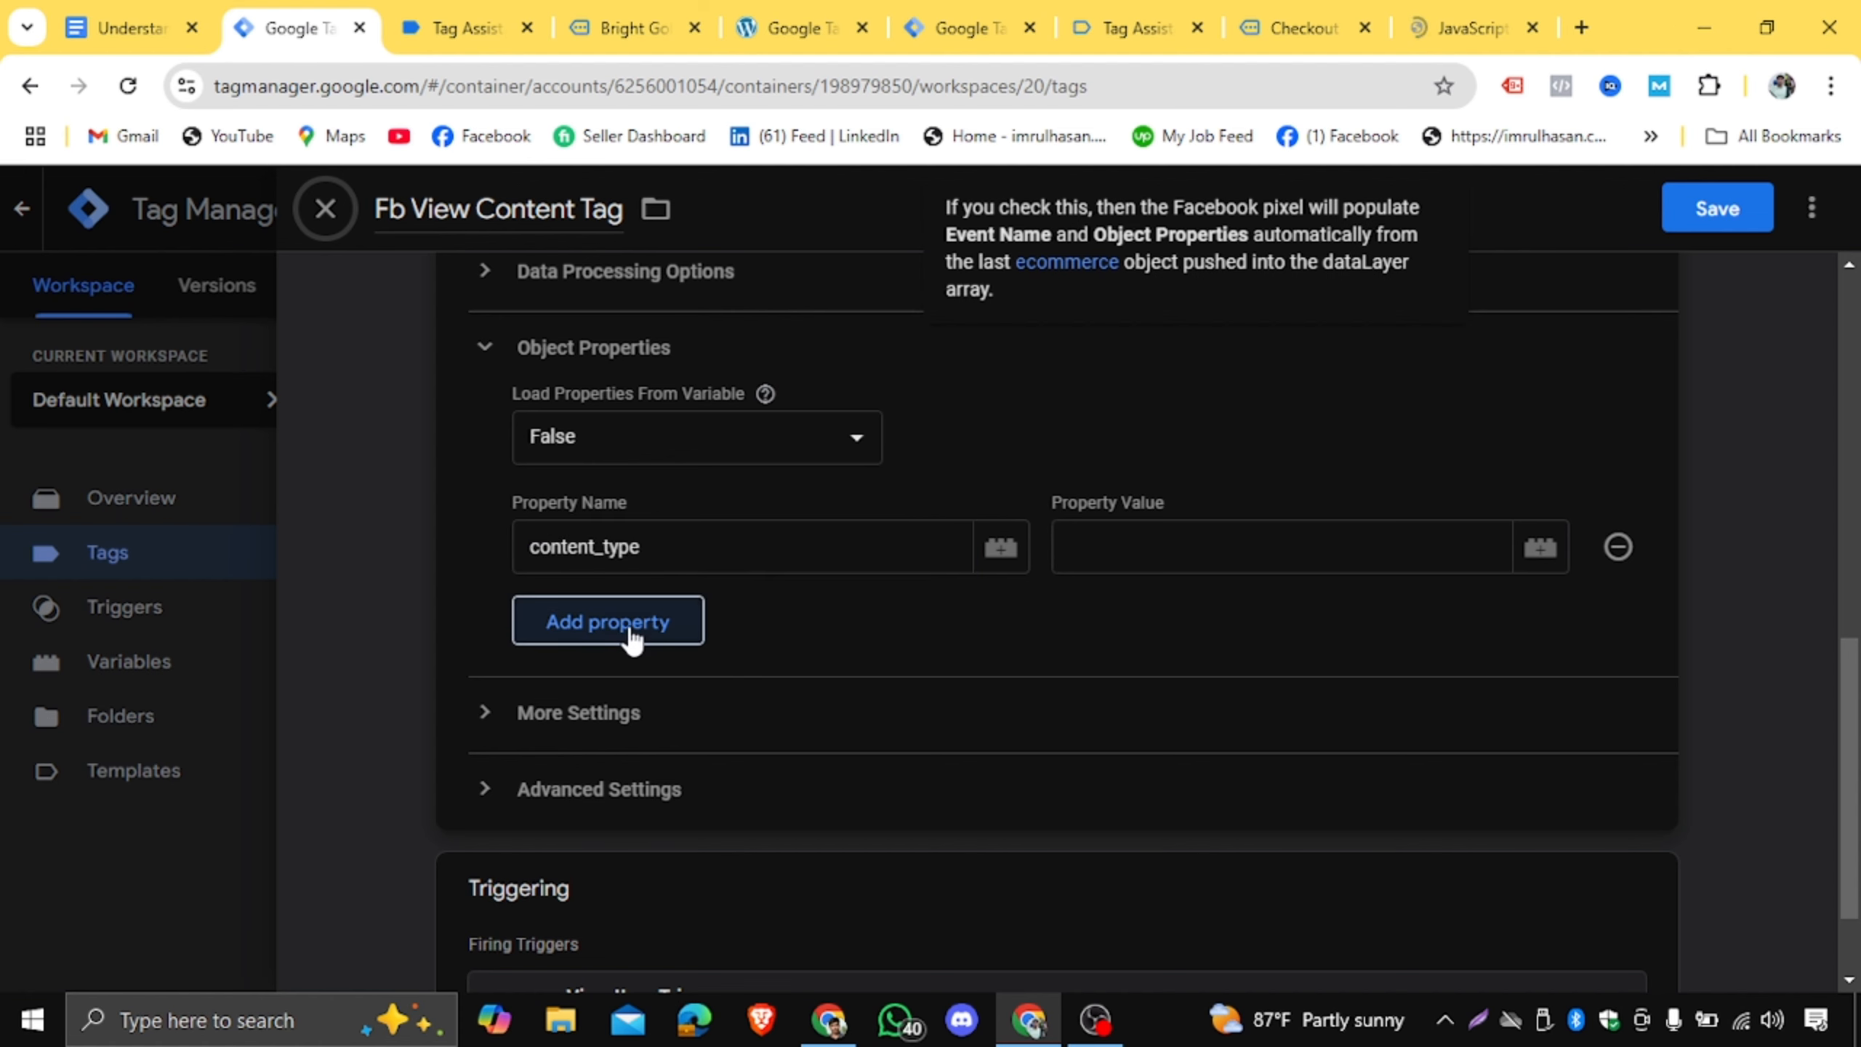
click(132, 22)
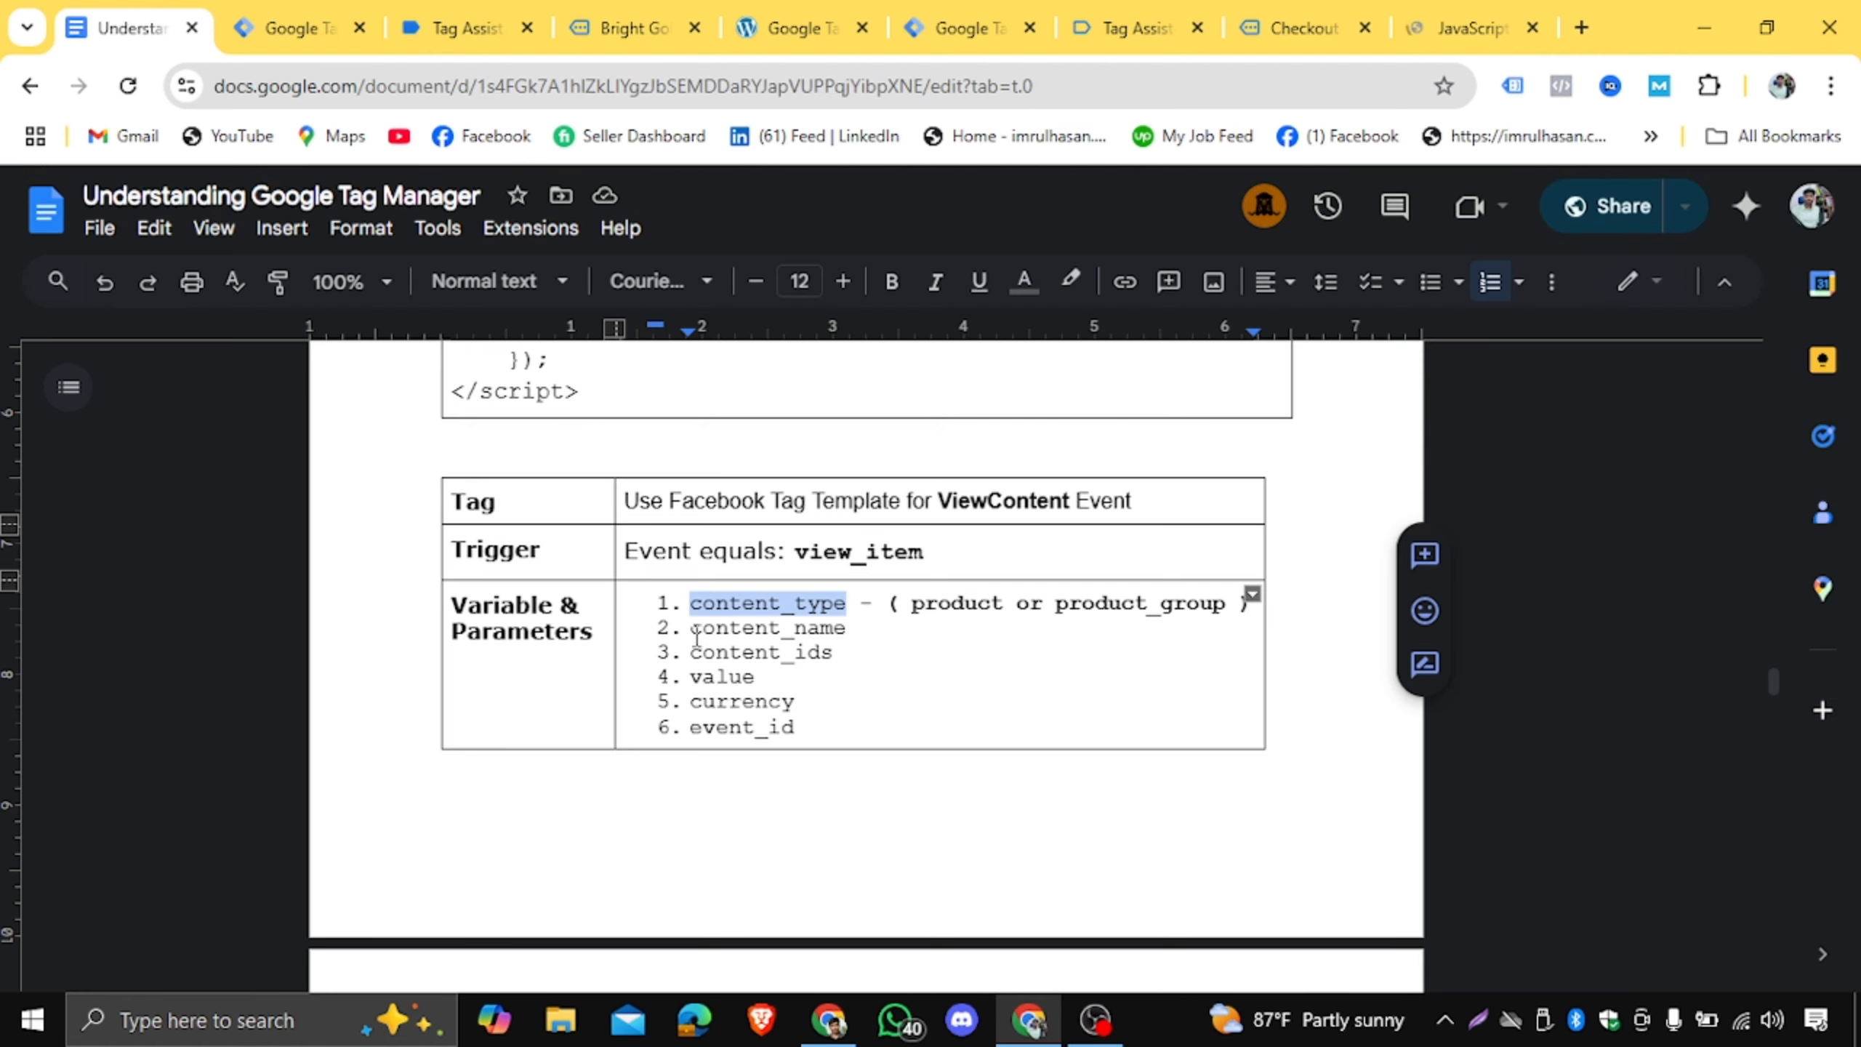
drag(693, 630, 851, 632)
key(ctrl+c)
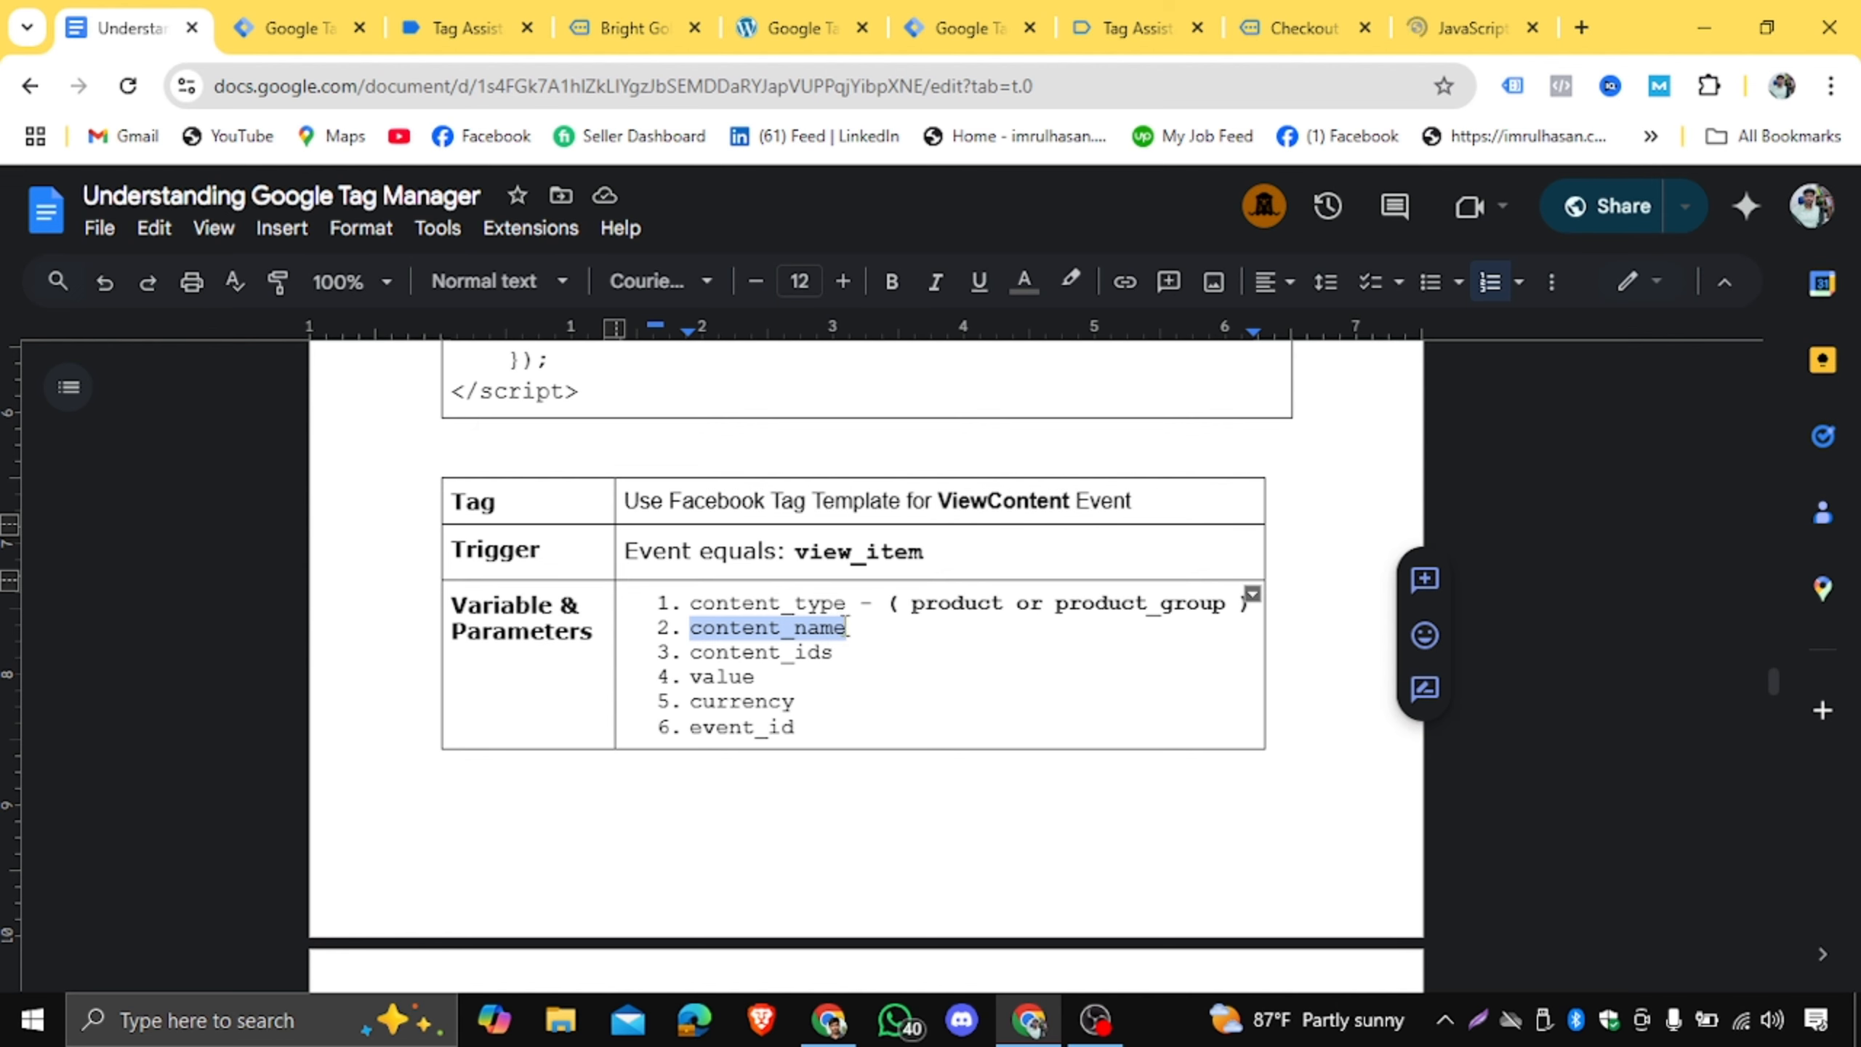
click(293, 28)
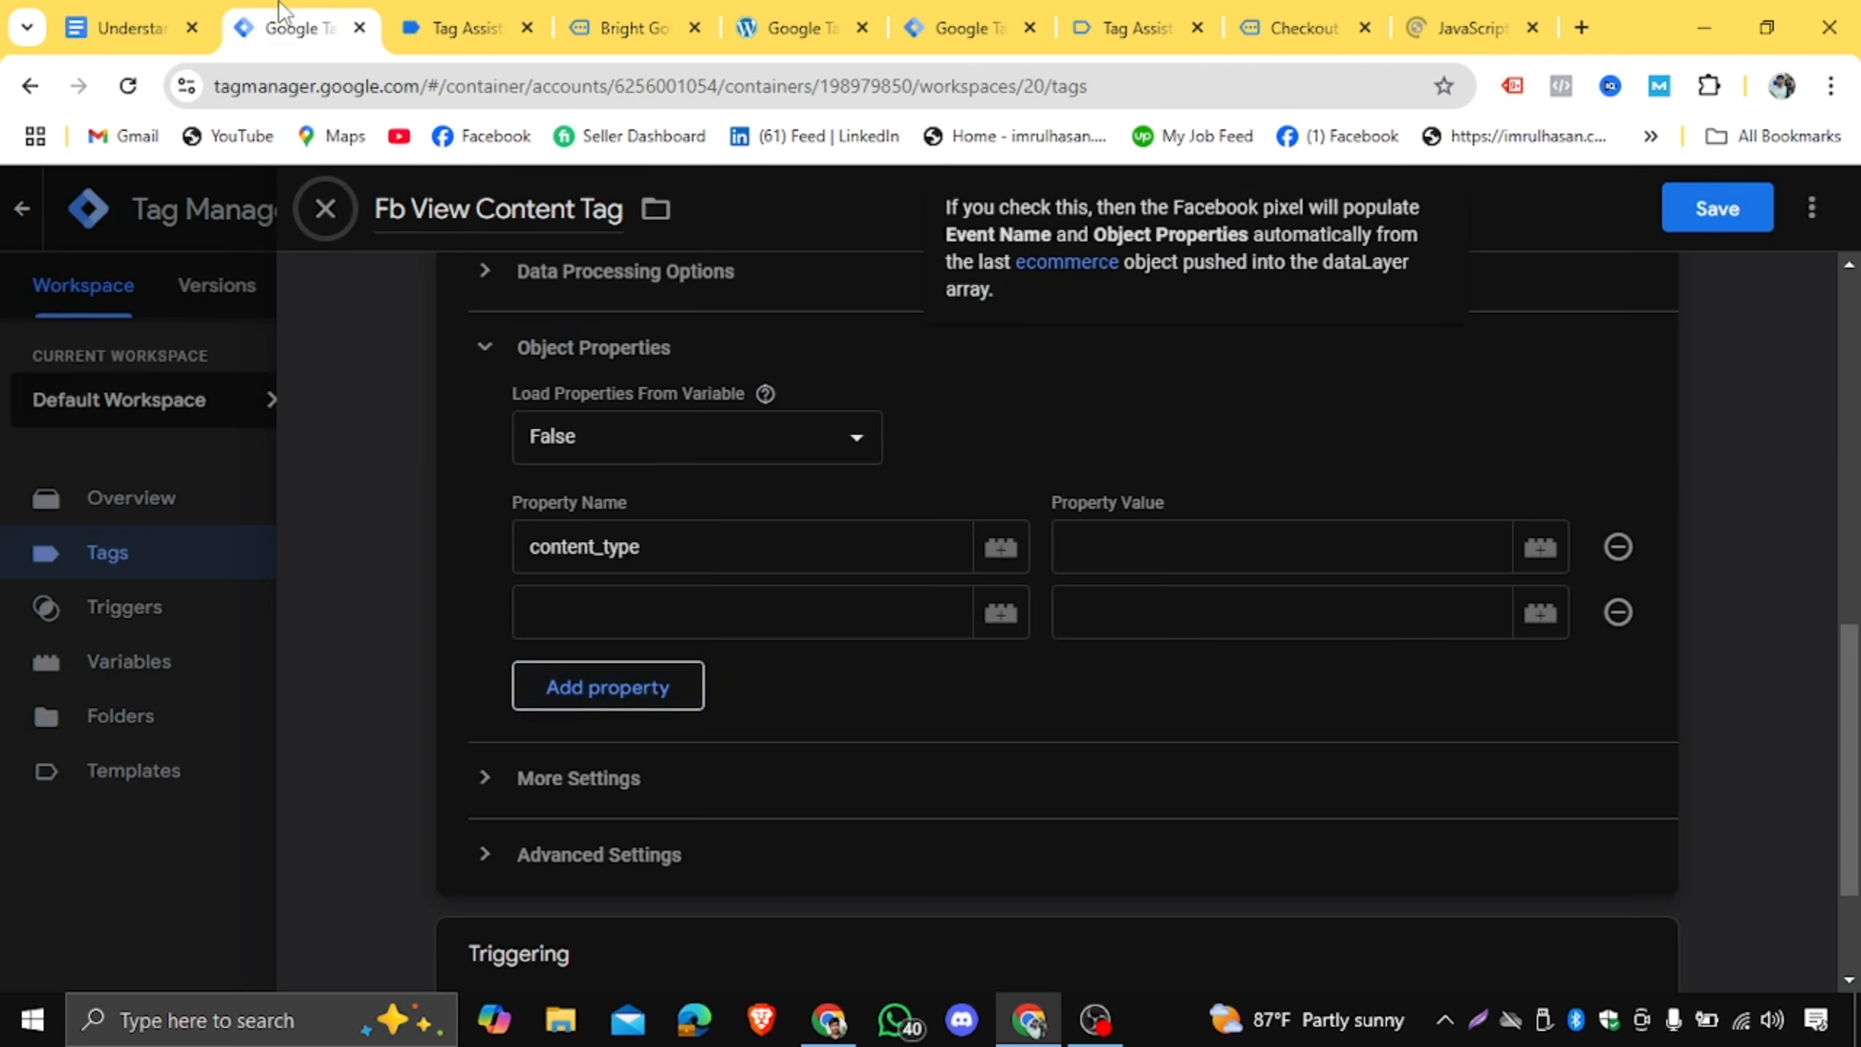
click(669, 612)
key(ctrl+v)
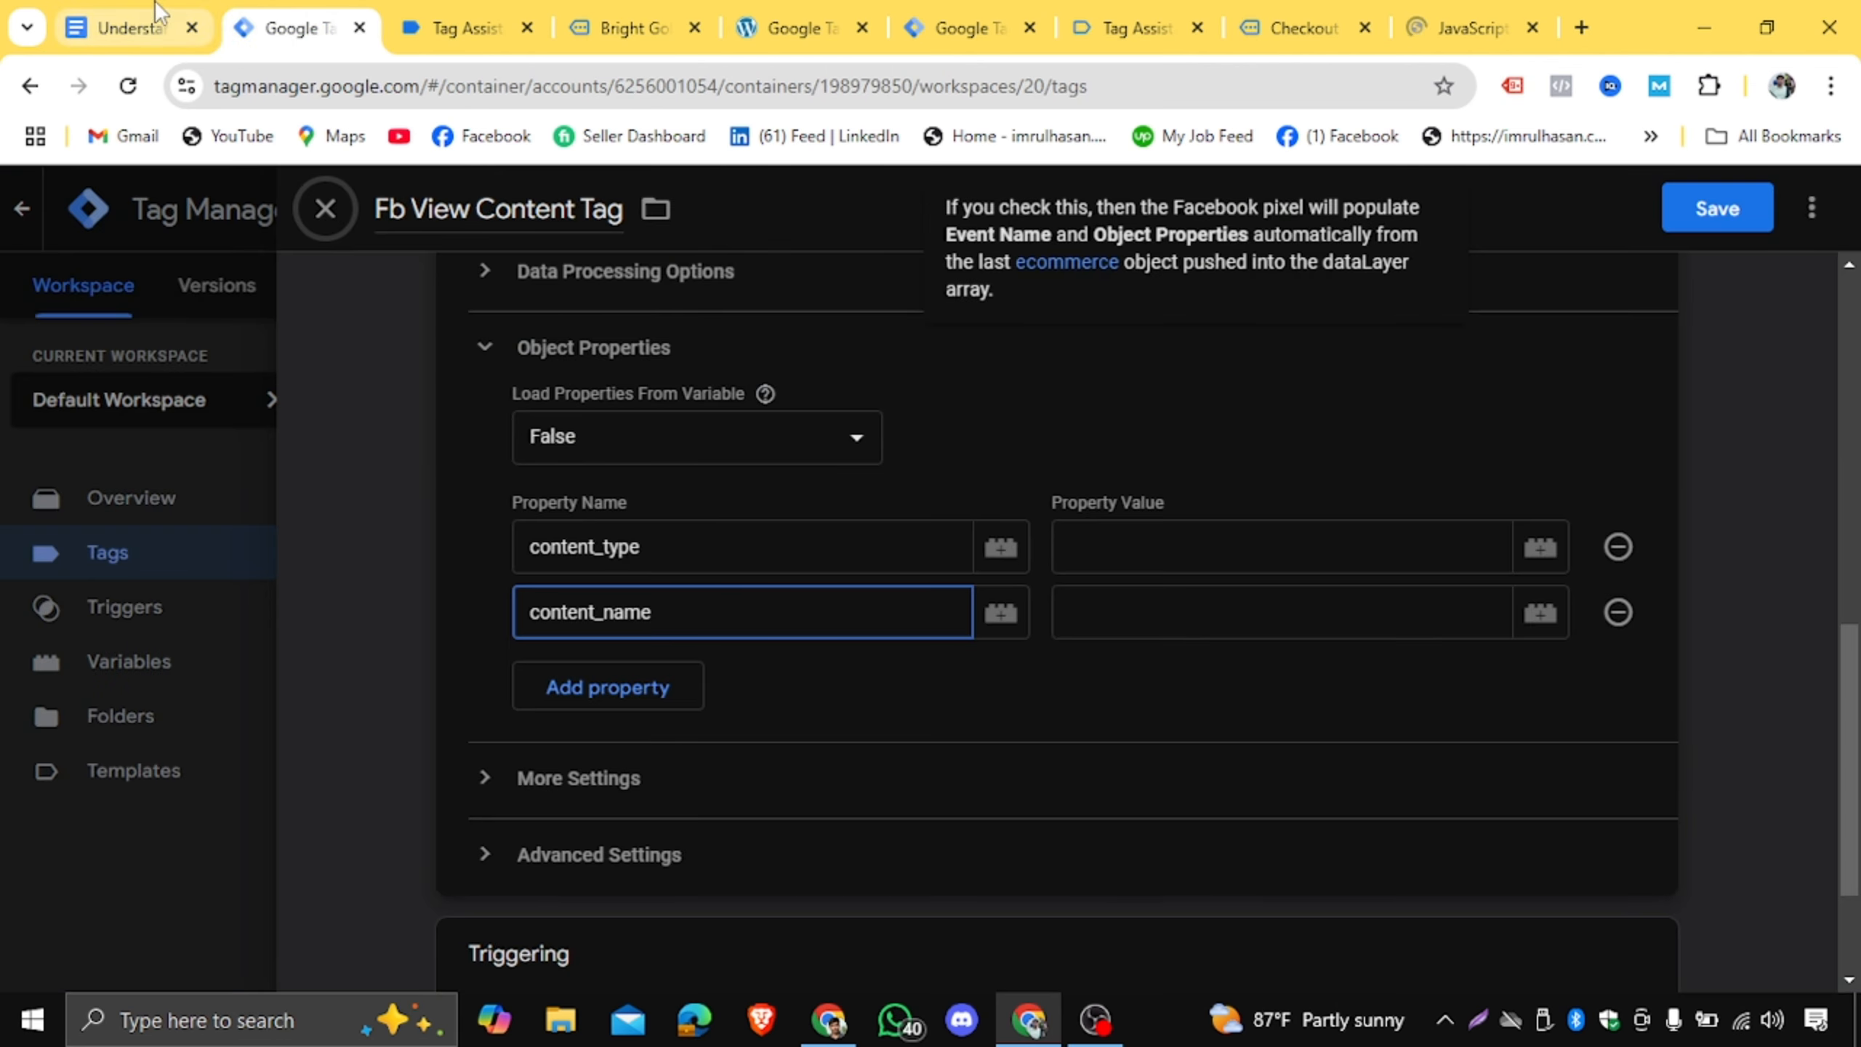
Copy content_ids from the document's parameter list and add it to the tag as the third object property name.
click(128, 28)
click(685, 648)
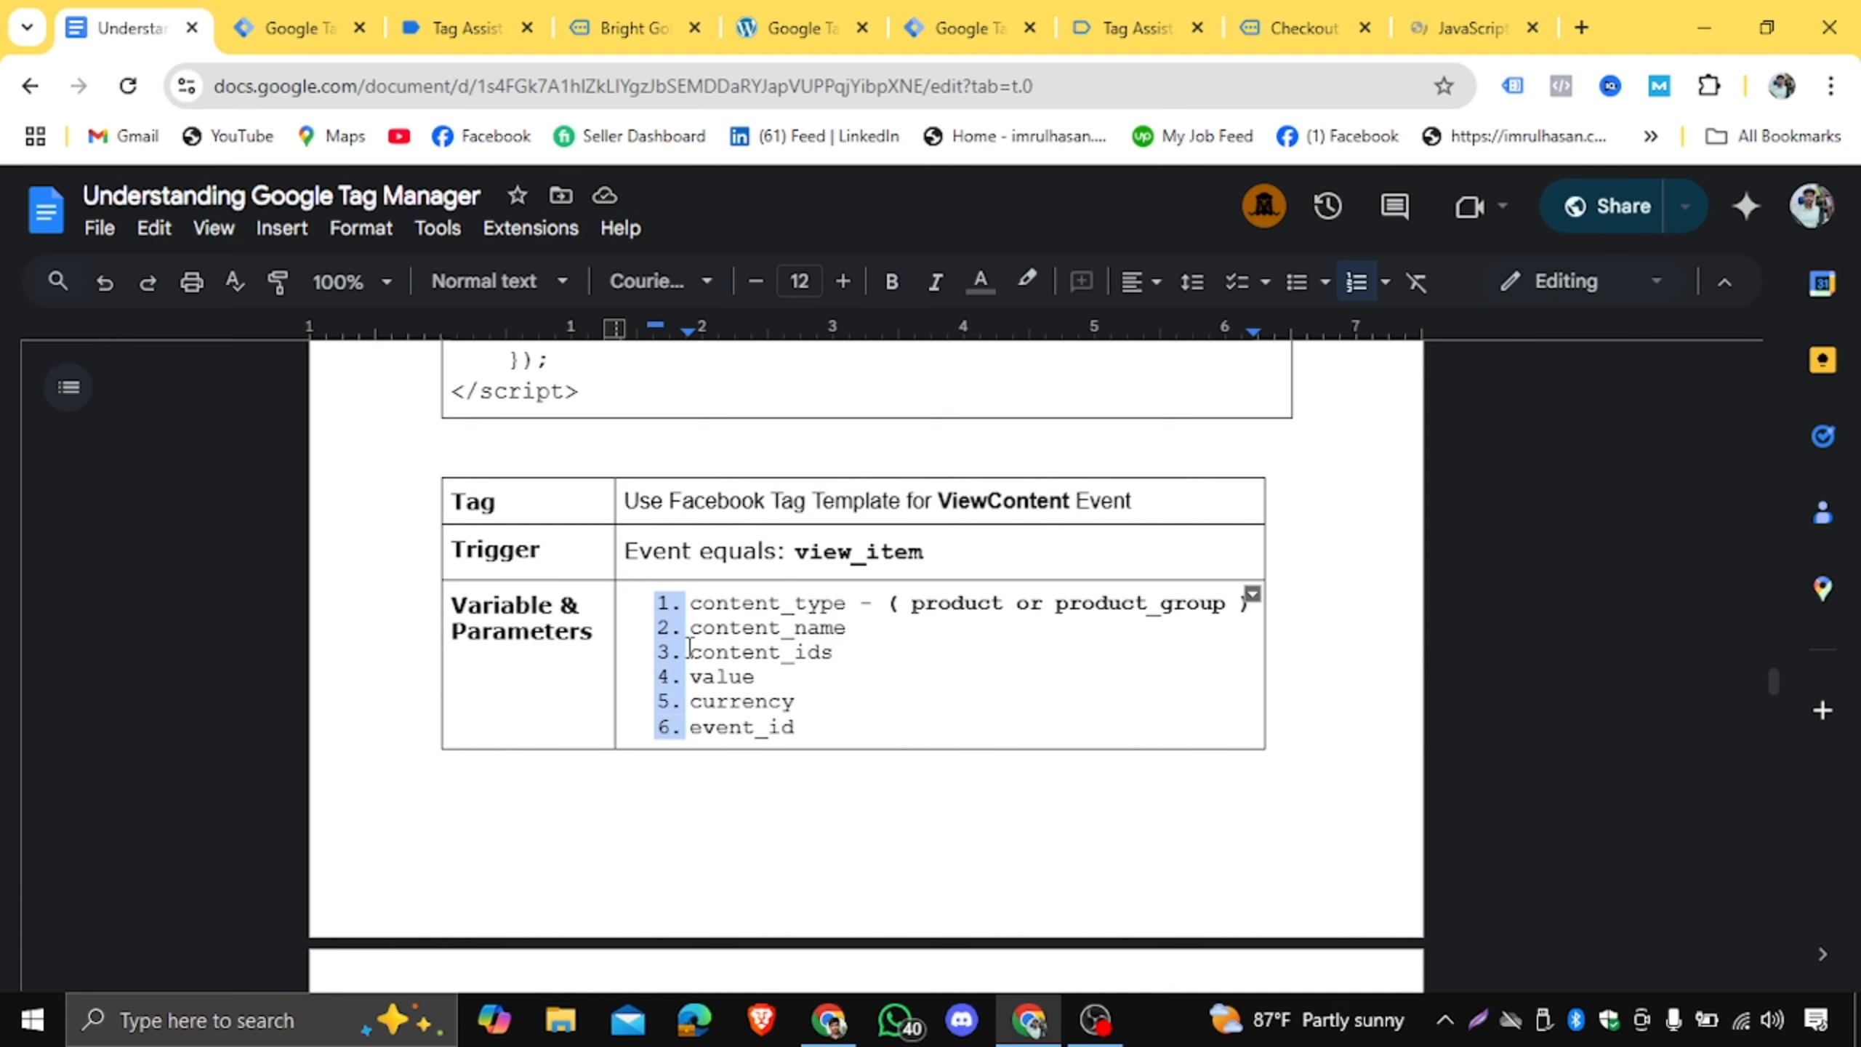
drag(690, 651, 828, 652)
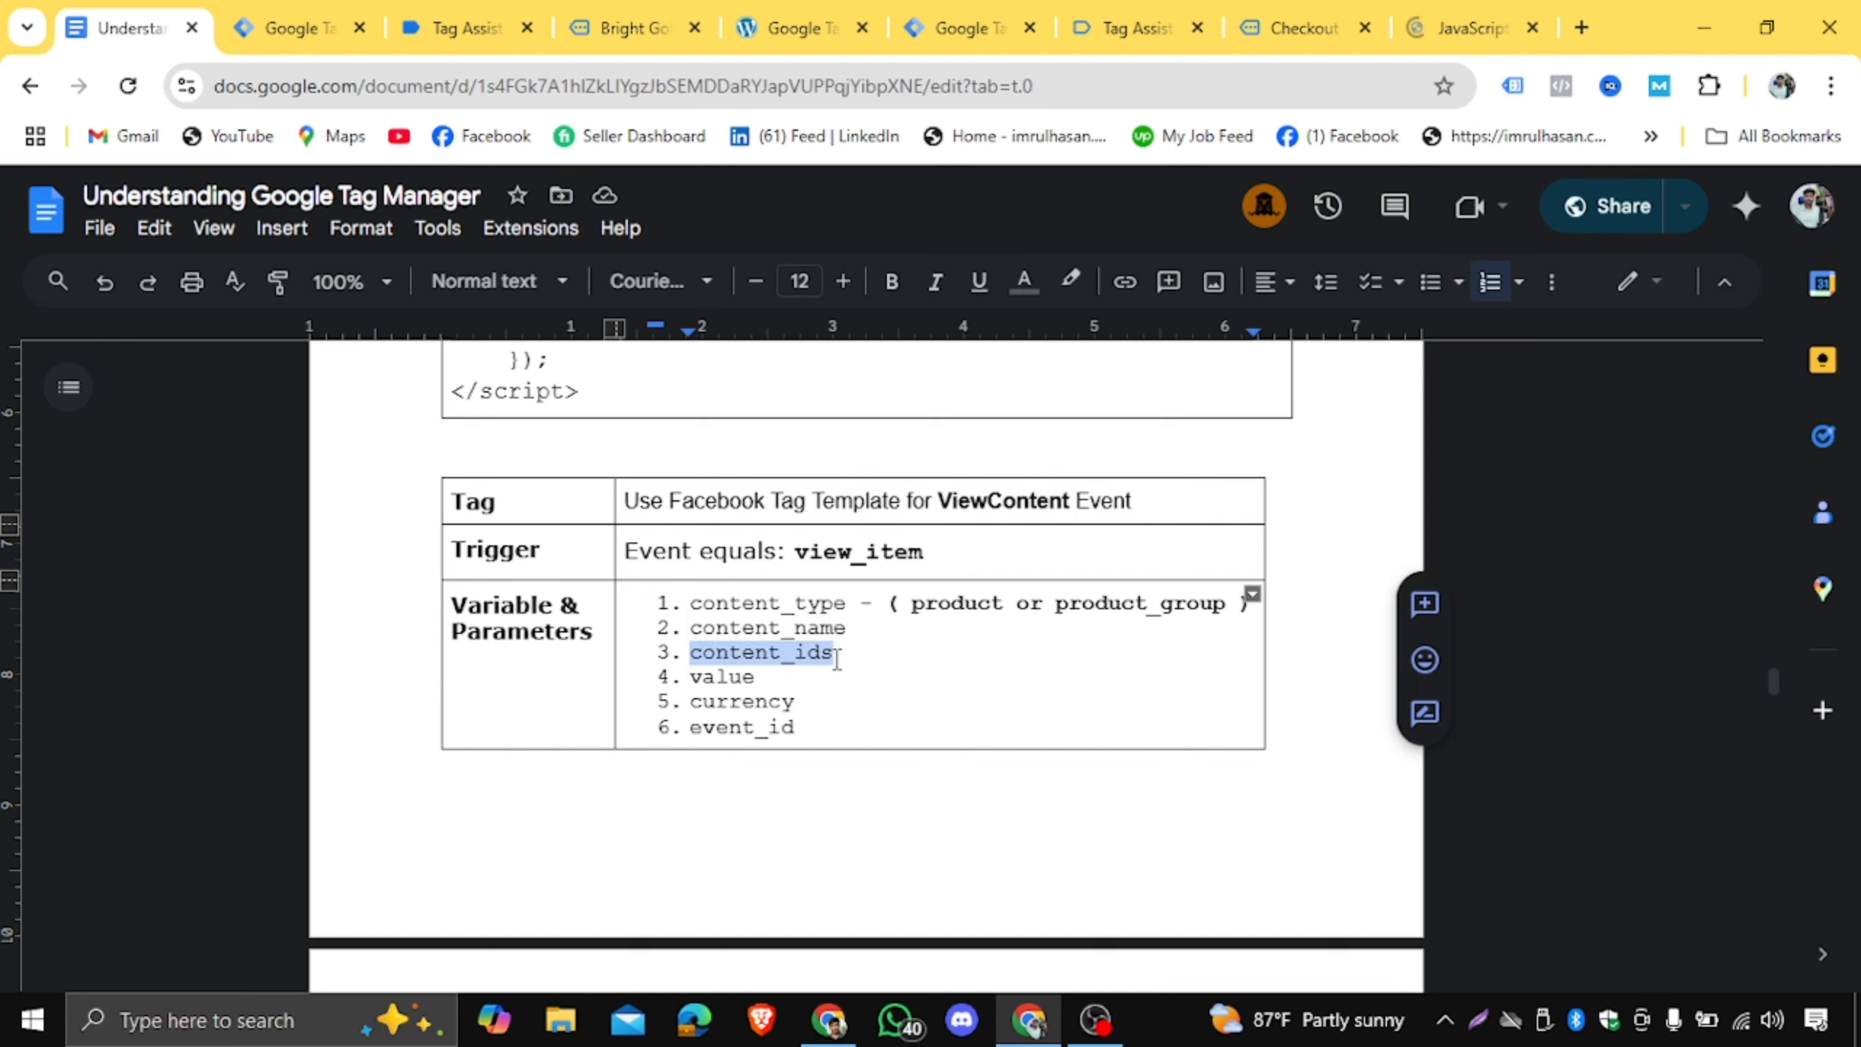
click(293, 28)
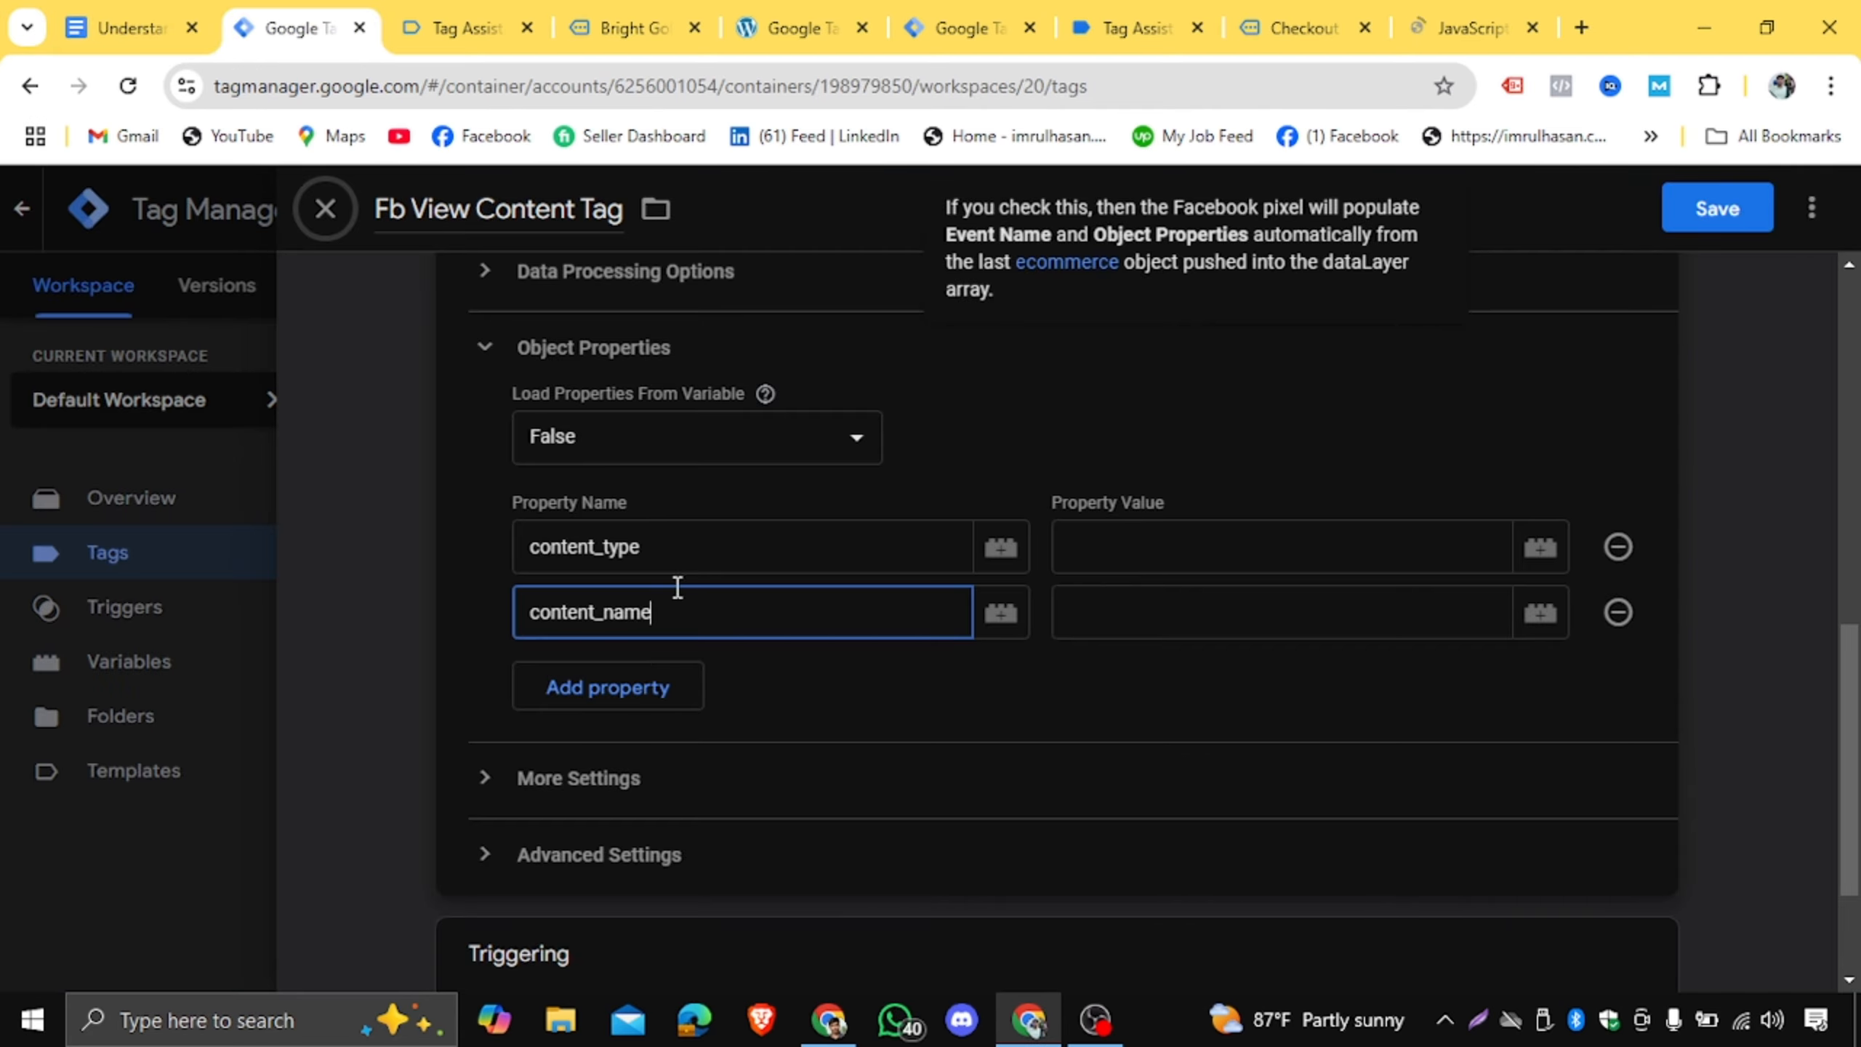
click(630, 687)
click(620, 671)
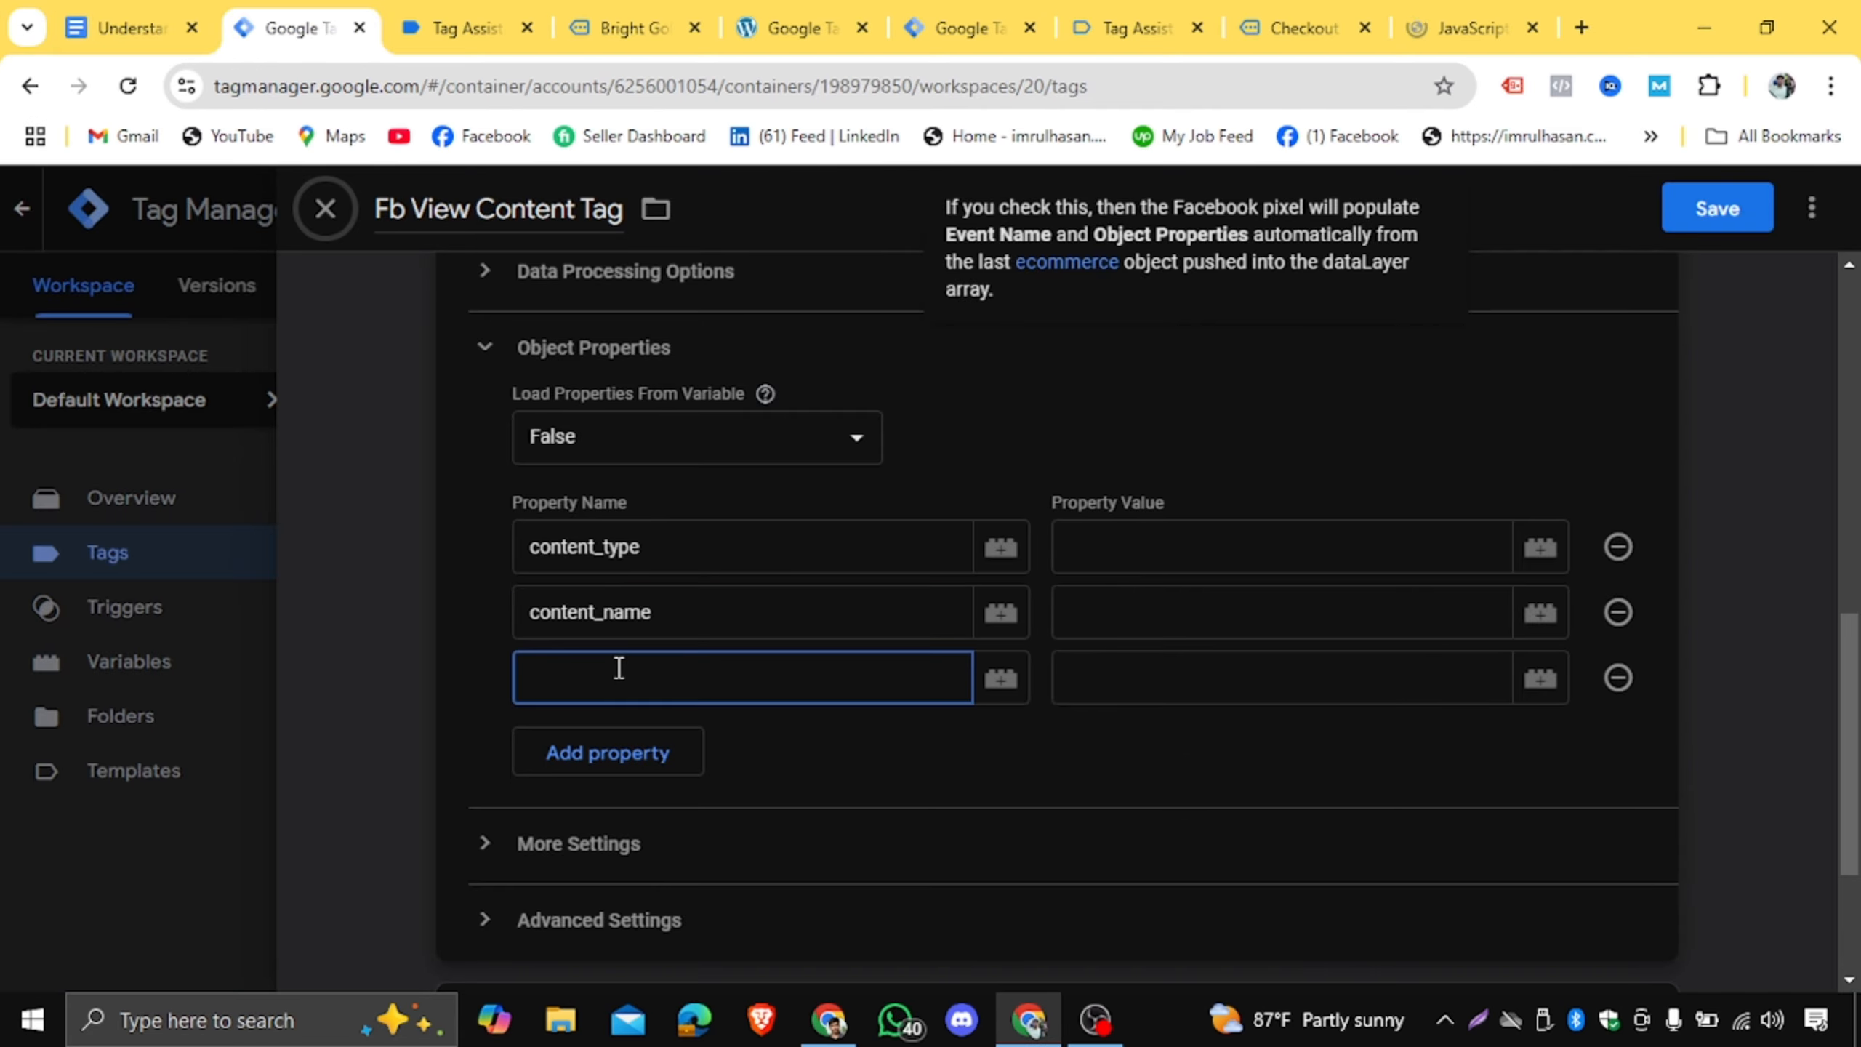
text(content_ids)
Copy the parameter name value from the Understanding Google Tag Manager document and return to the tag in Google Tag Manager.
click(132, 27)
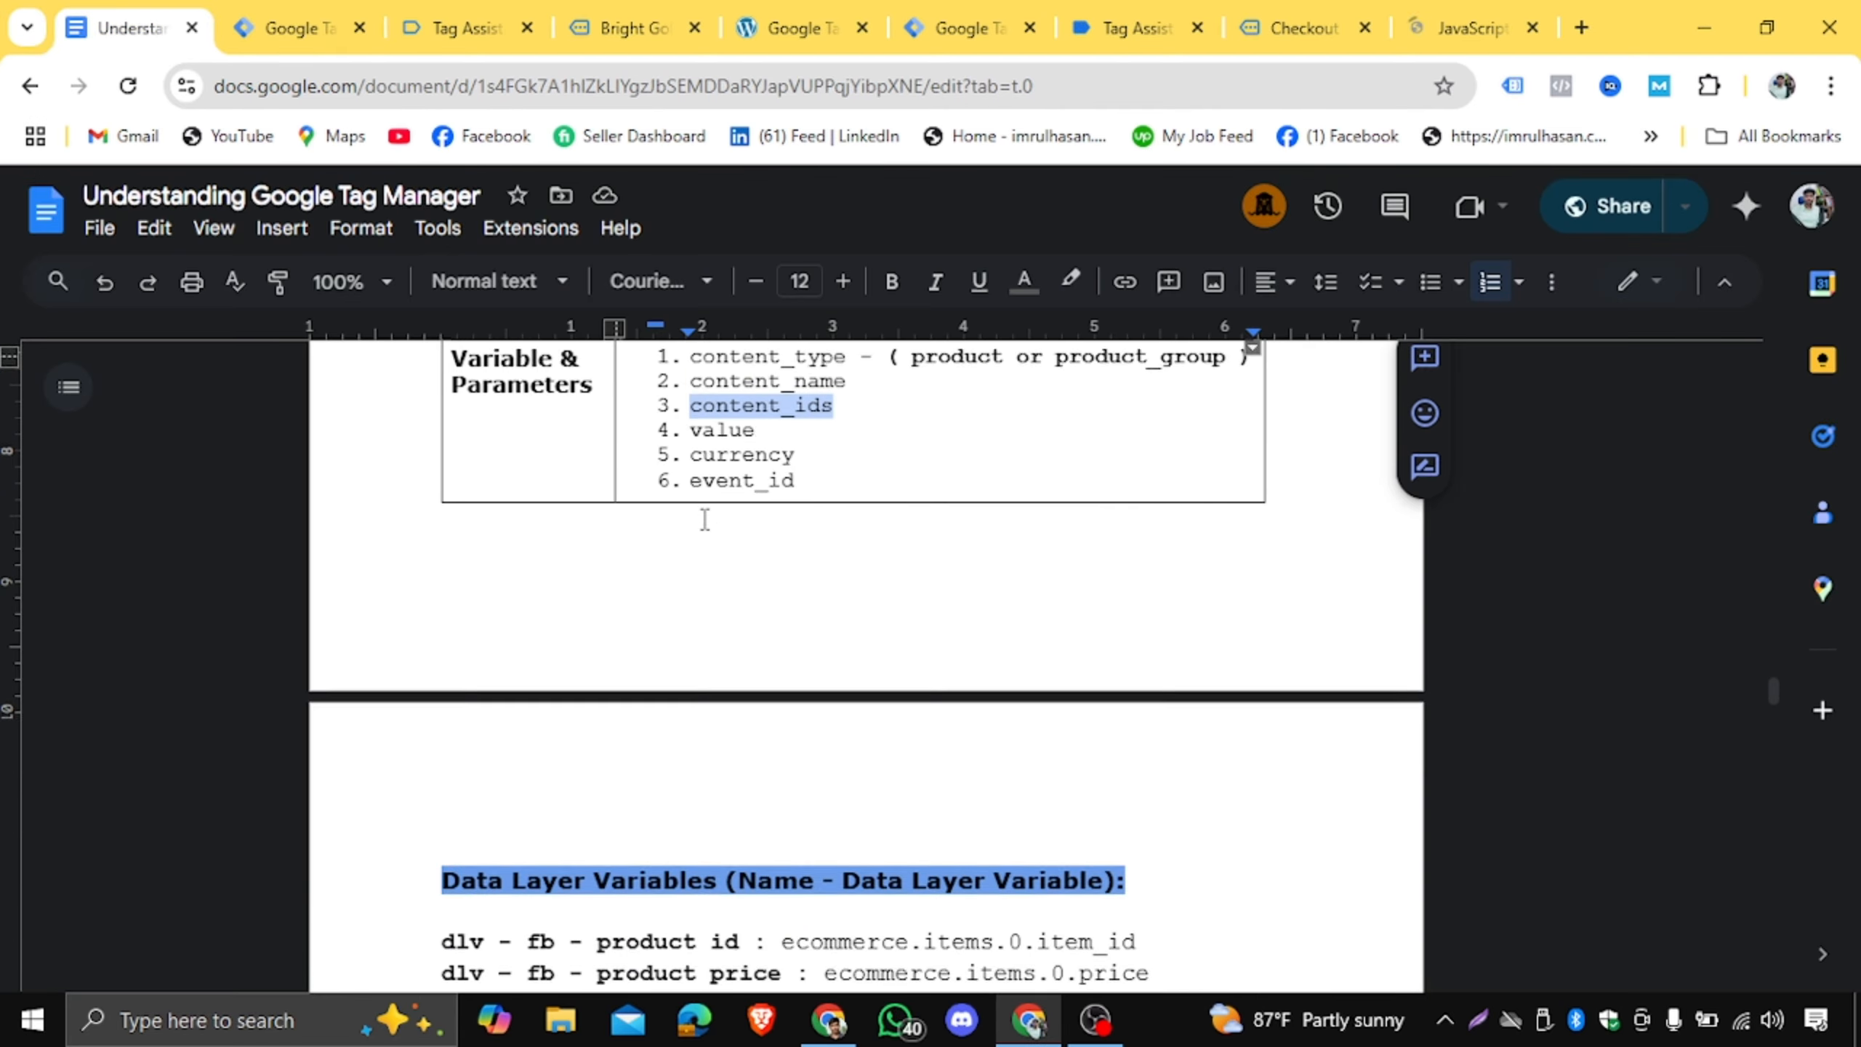
scroll(703, 513, down, 1)
drag(689, 404, 749, 408)
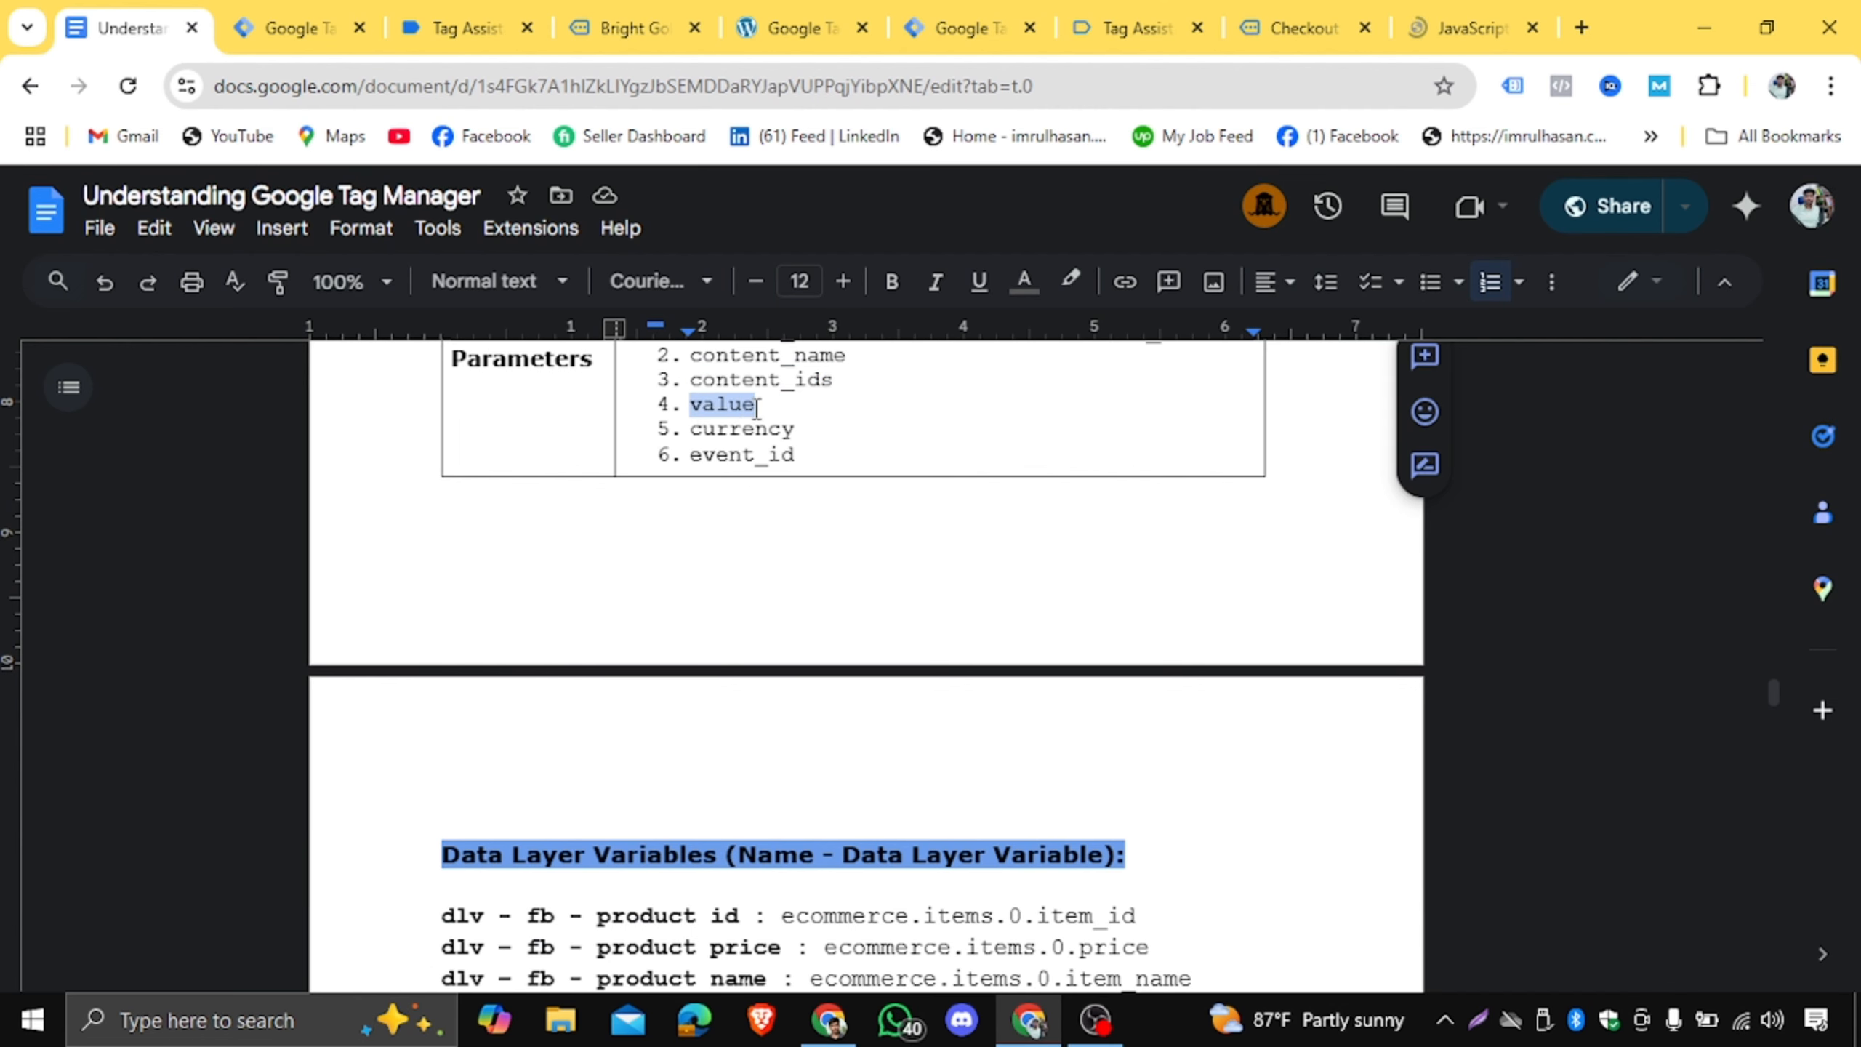
click(293, 28)
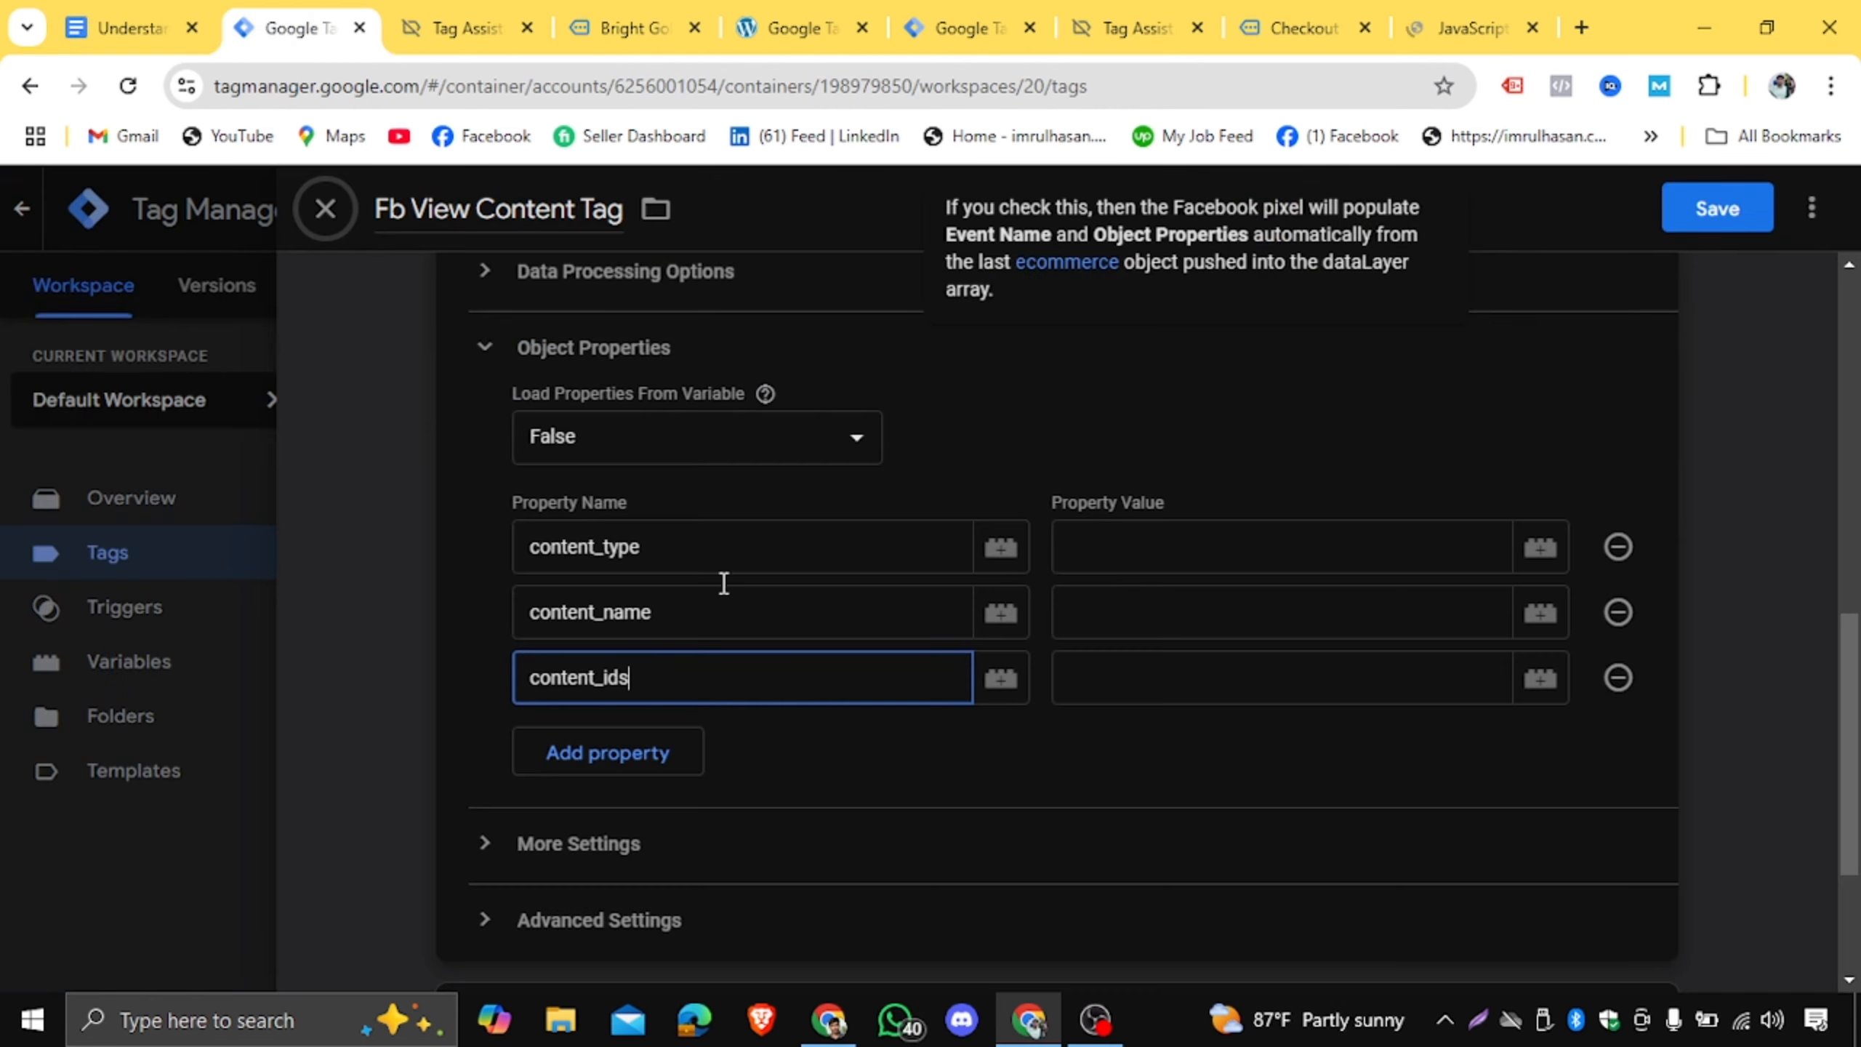
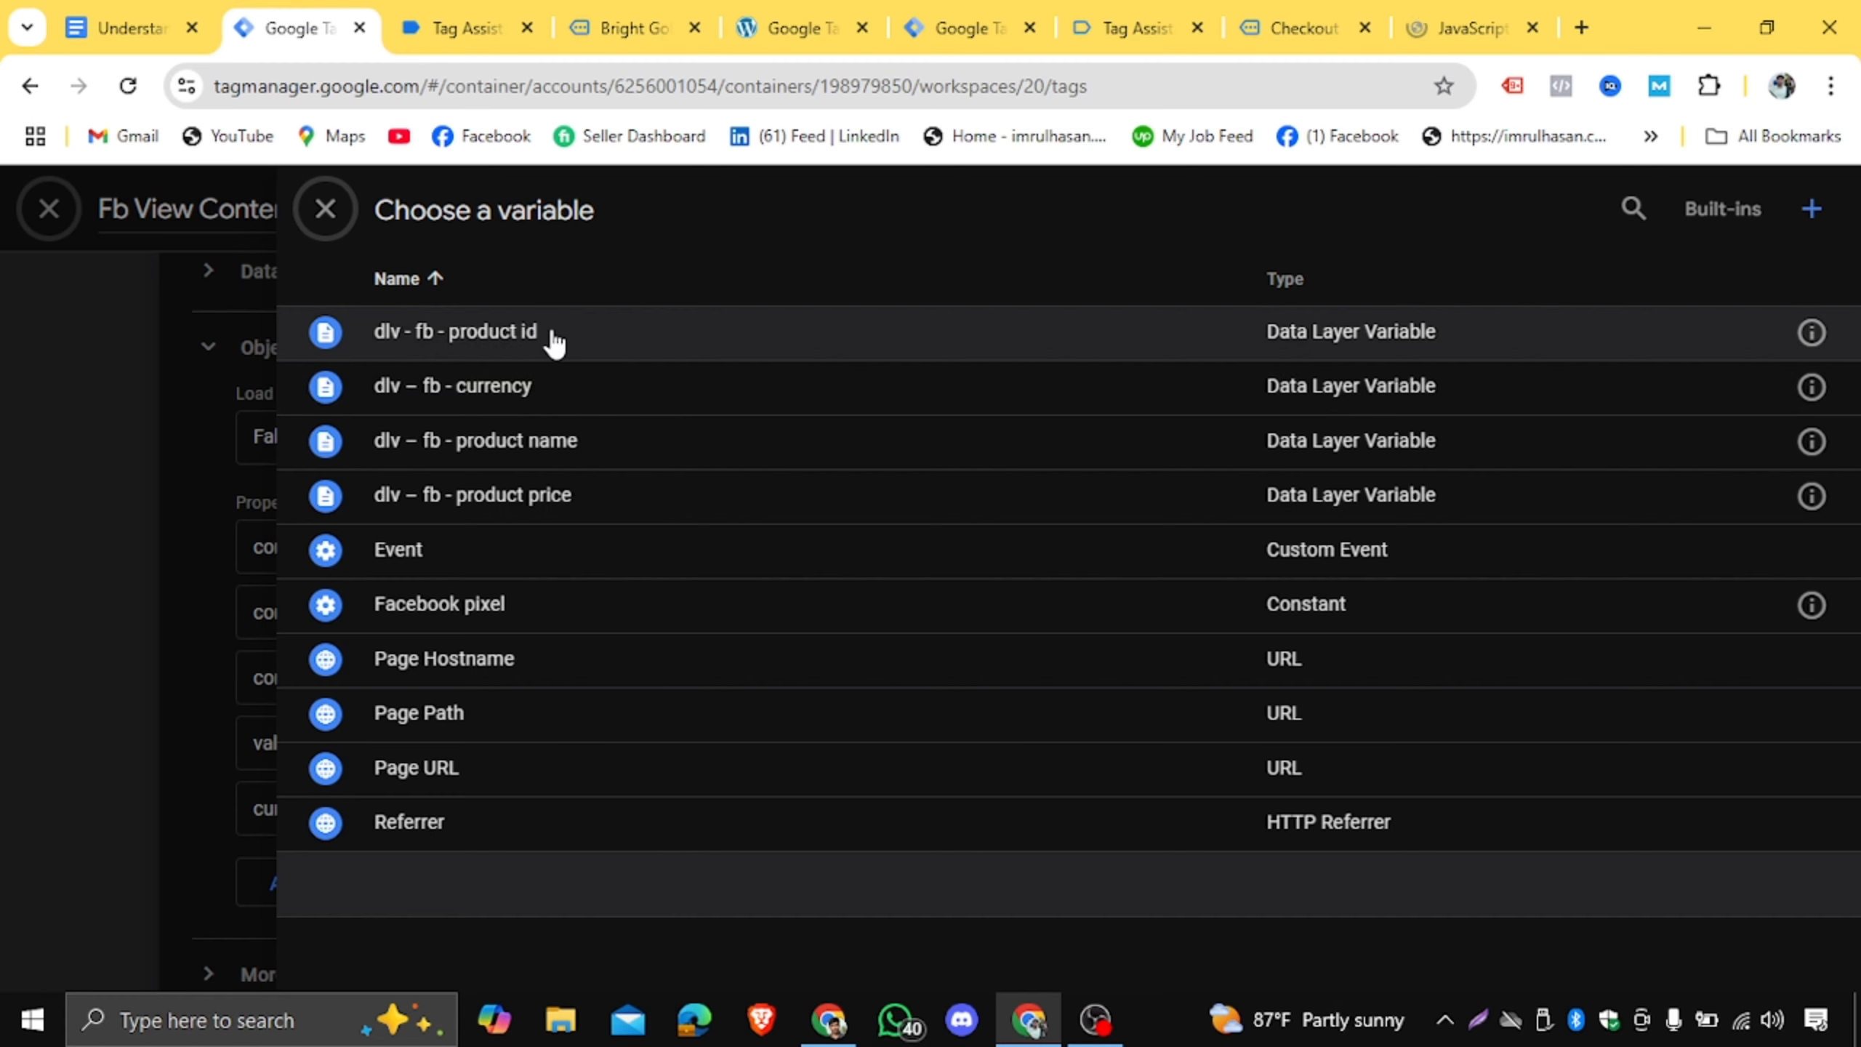
Assign the dlv - fb variables for product id, product price and currency to the content_ids, value and currency properties respectively.
click(555, 342)
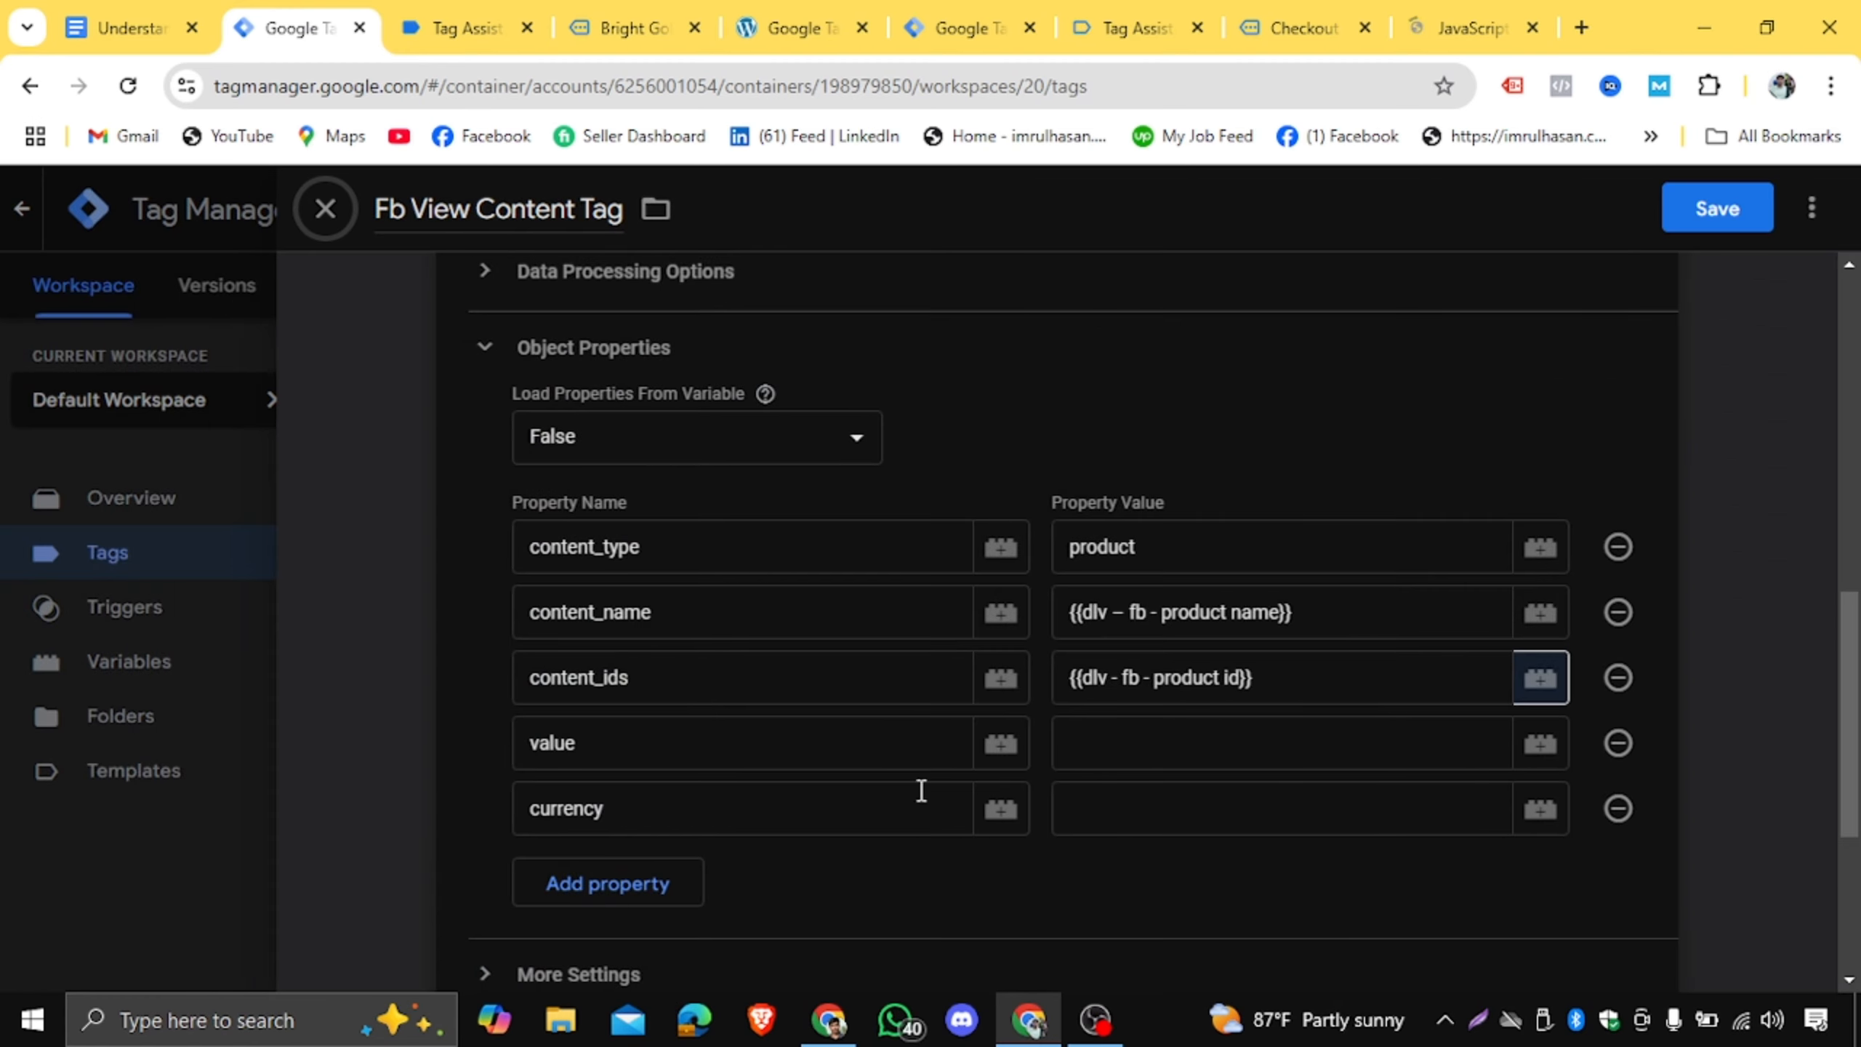
click(1541, 744)
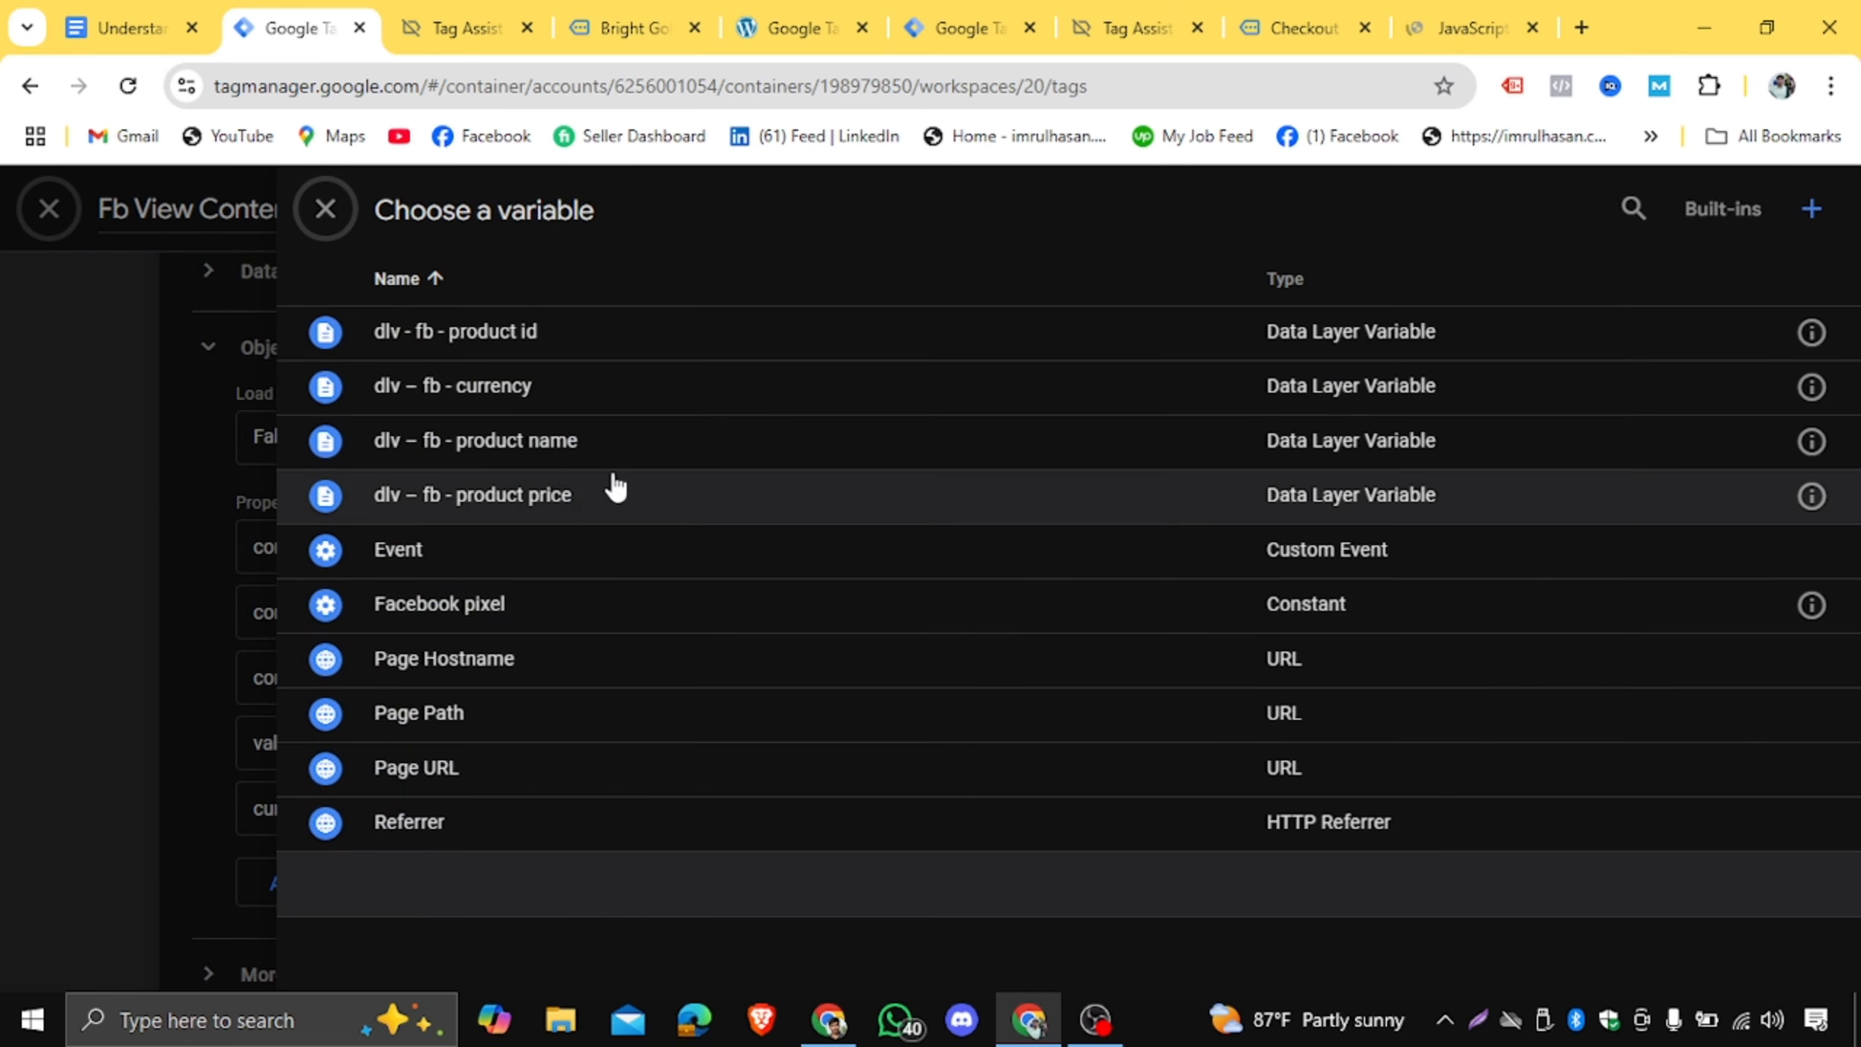
click(576, 511)
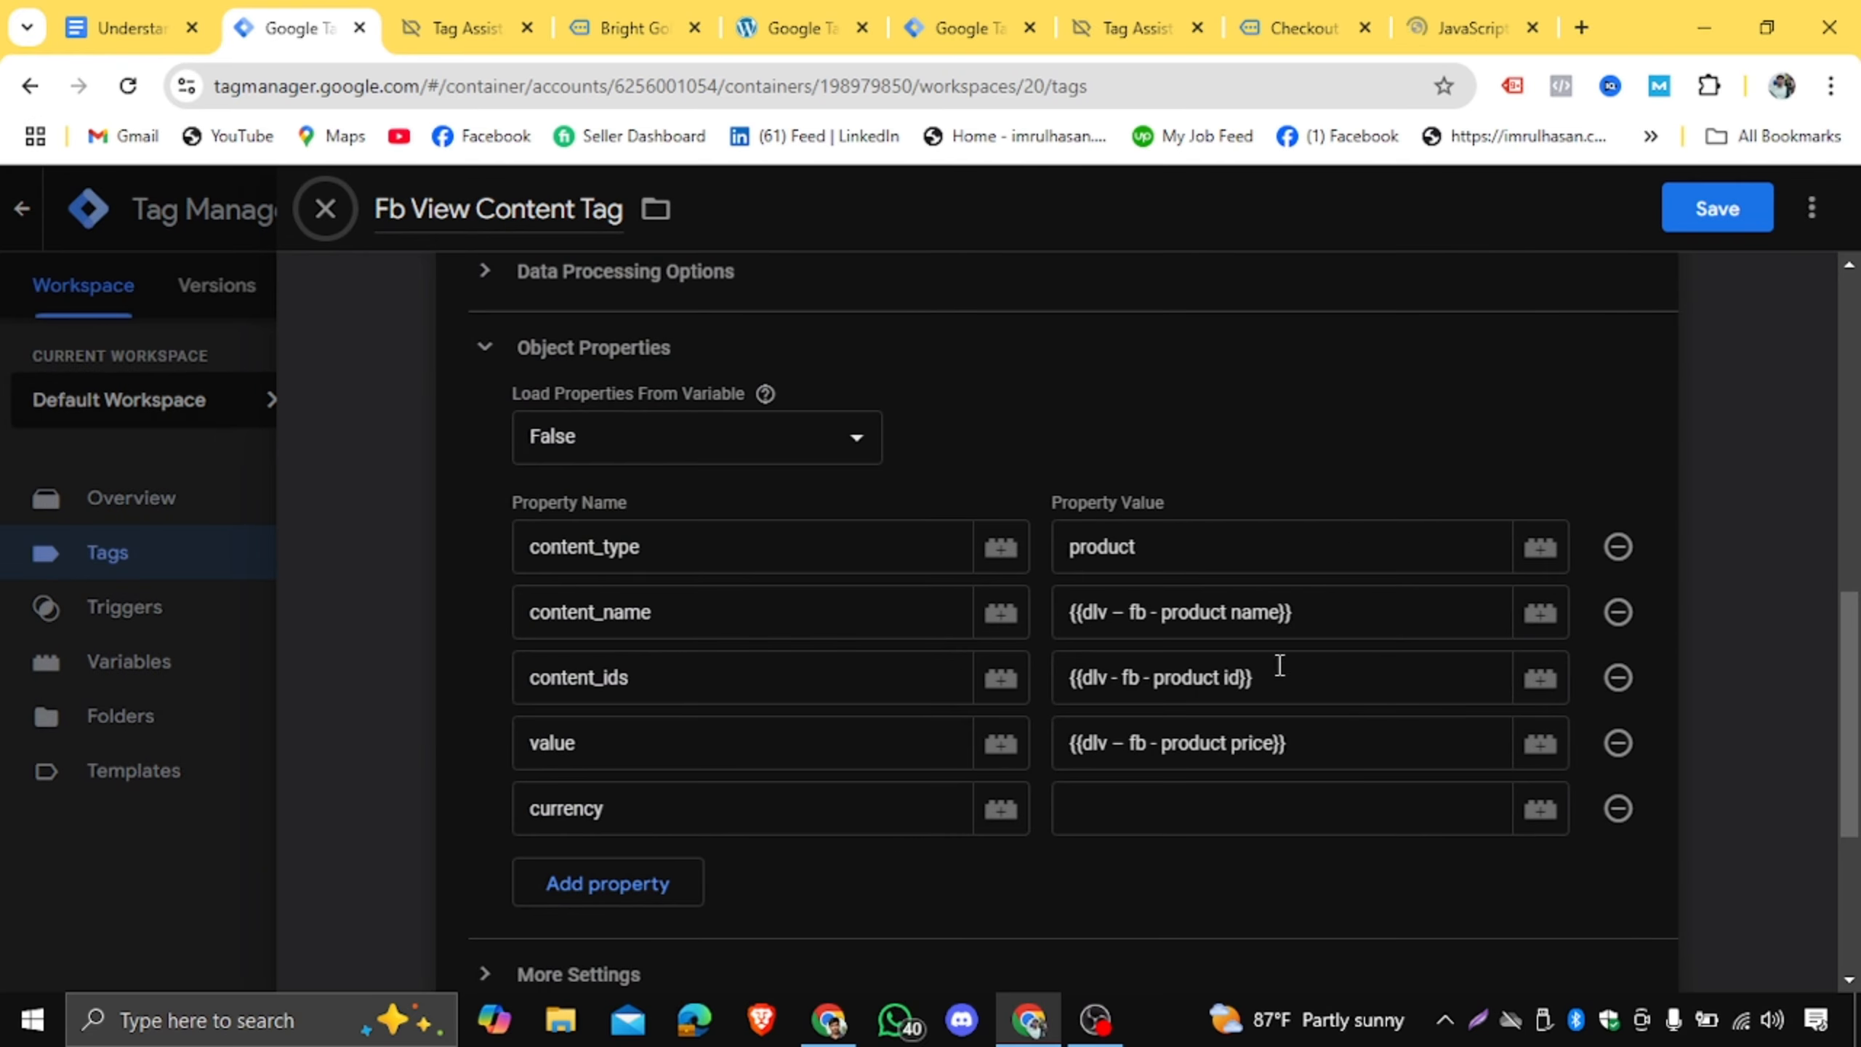
click(1540, 812)
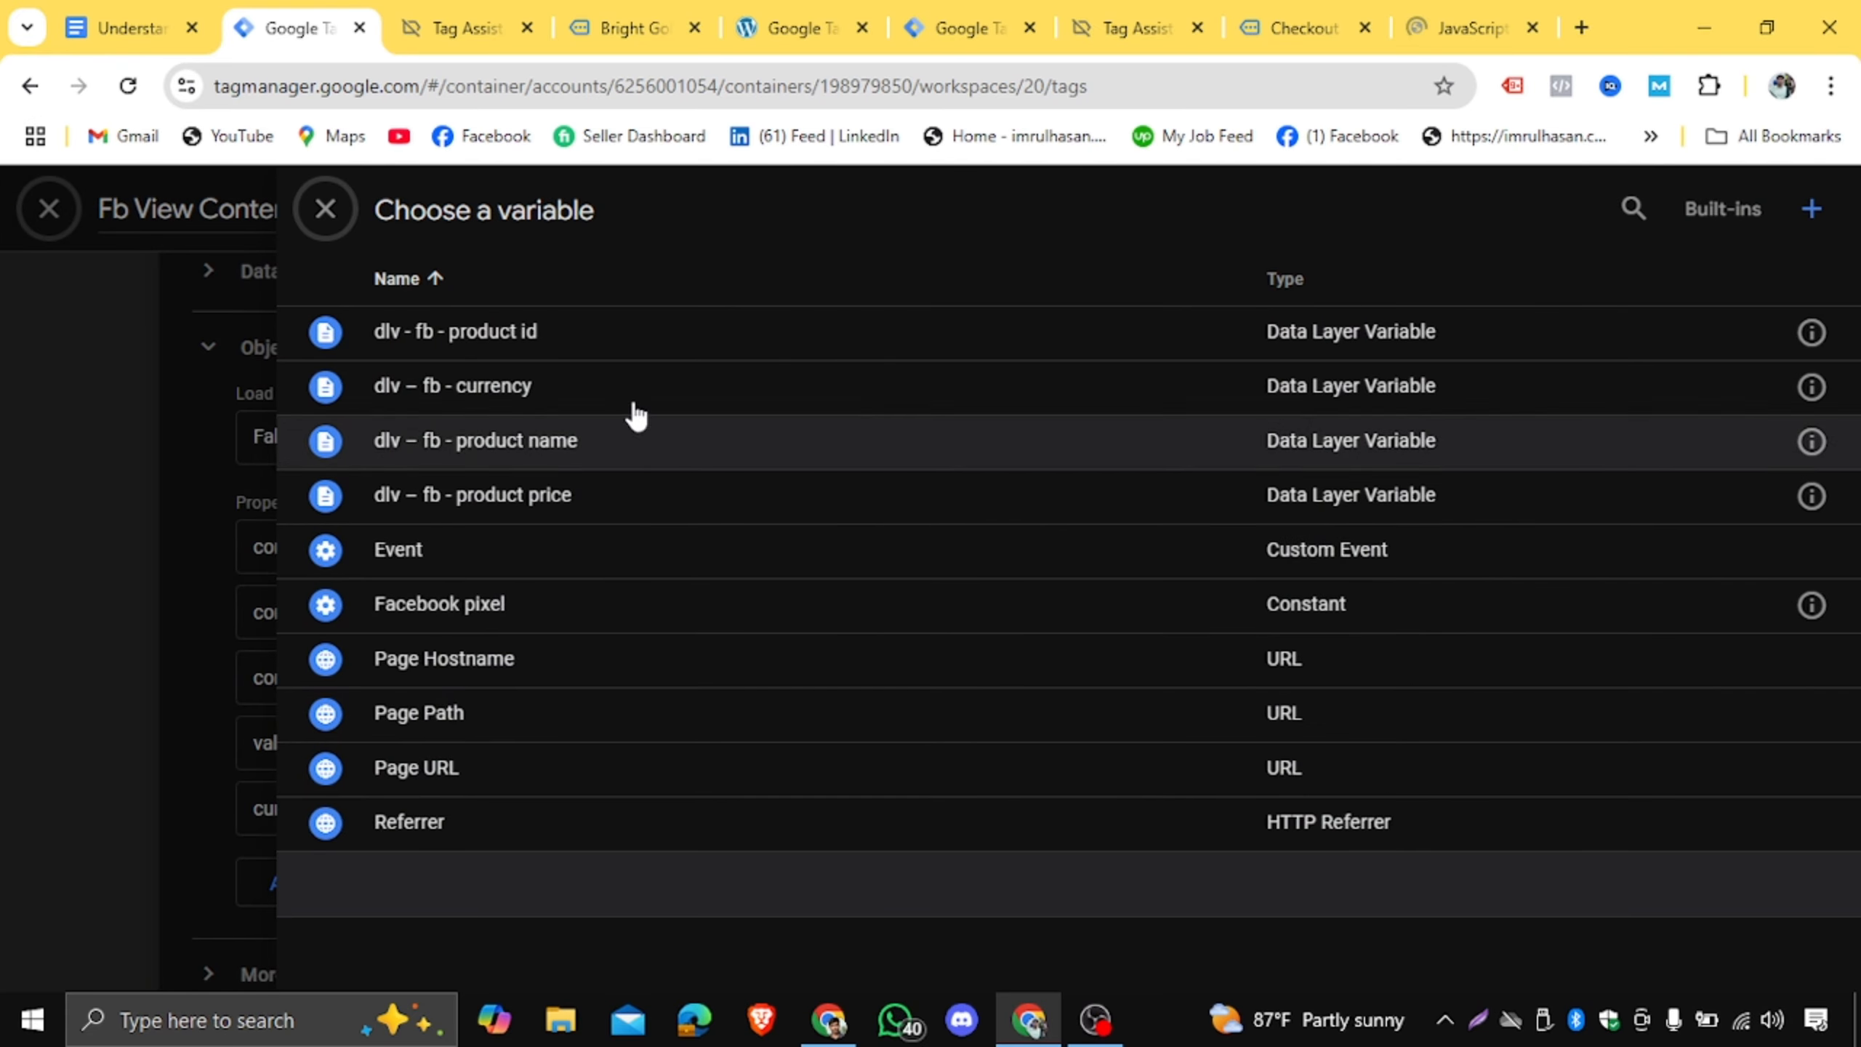
click(527, 386)
Check the completed object properties and save the Fb View Content Tag.
scroll(853, 591, down, 4)
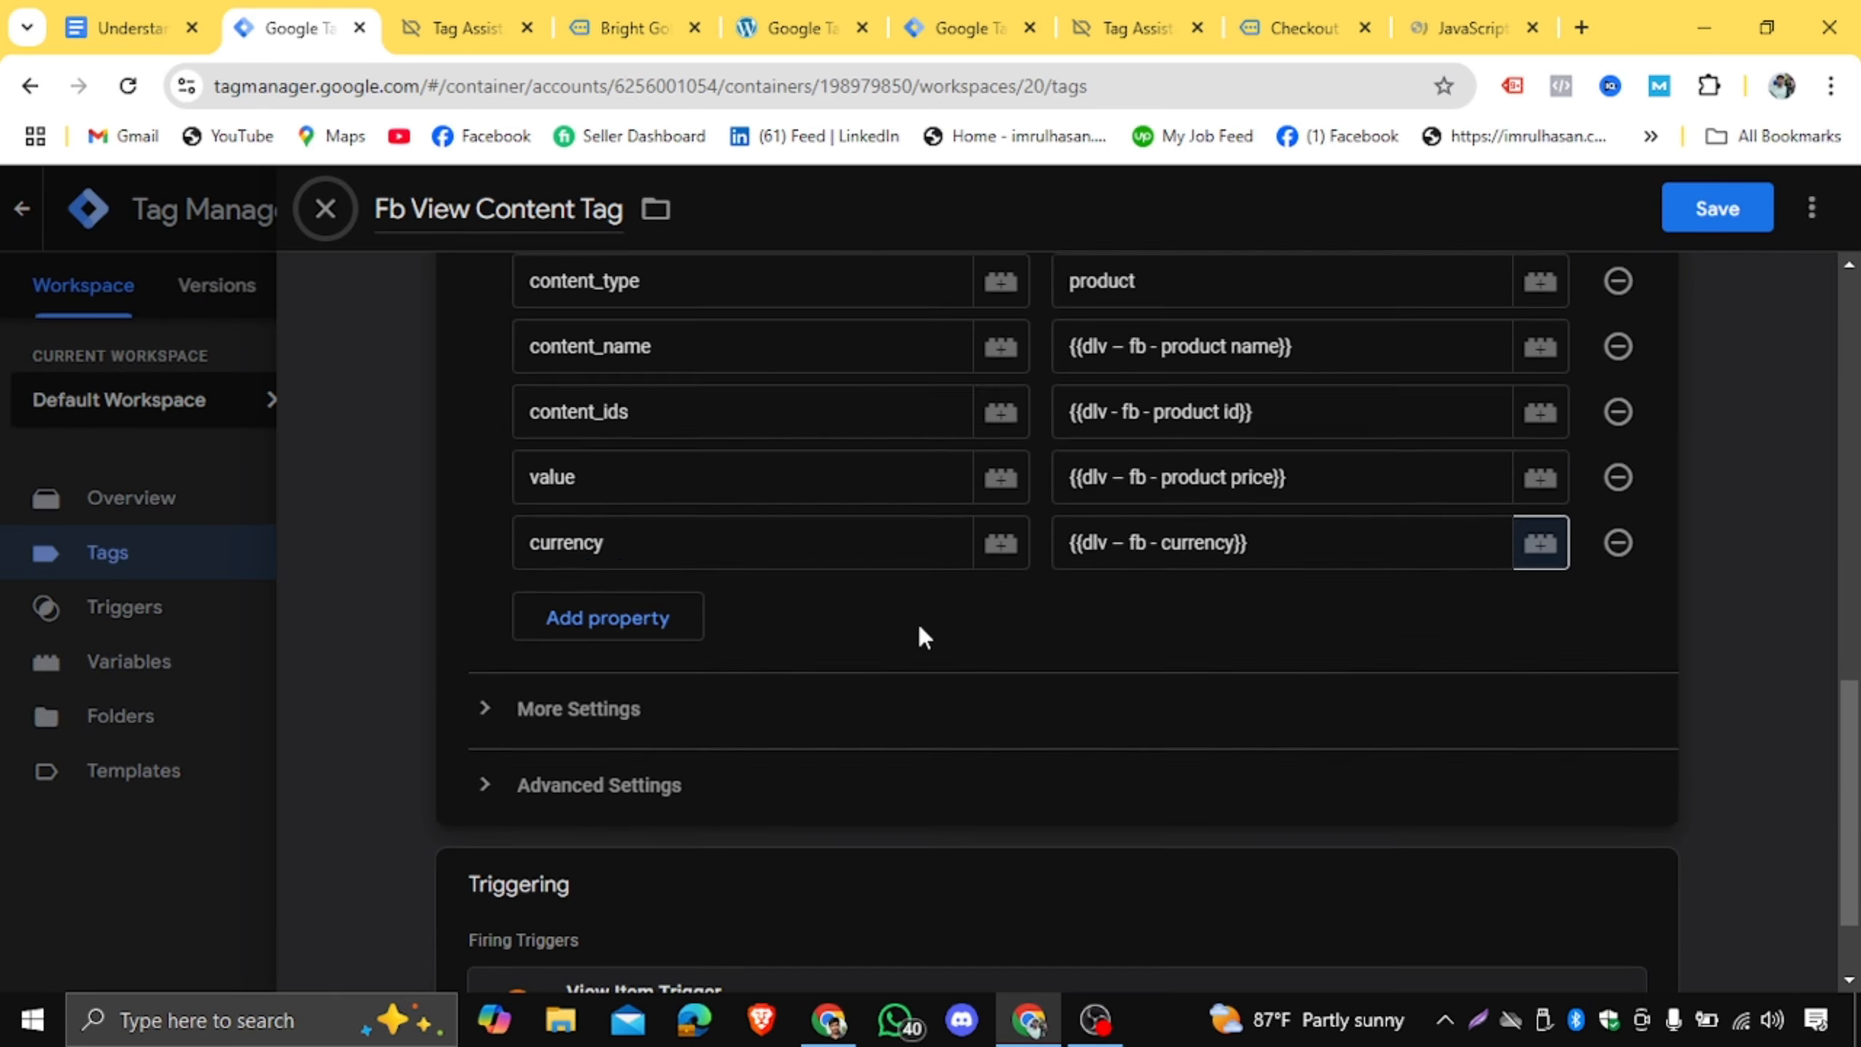
scroll(931, 636, up, 7)
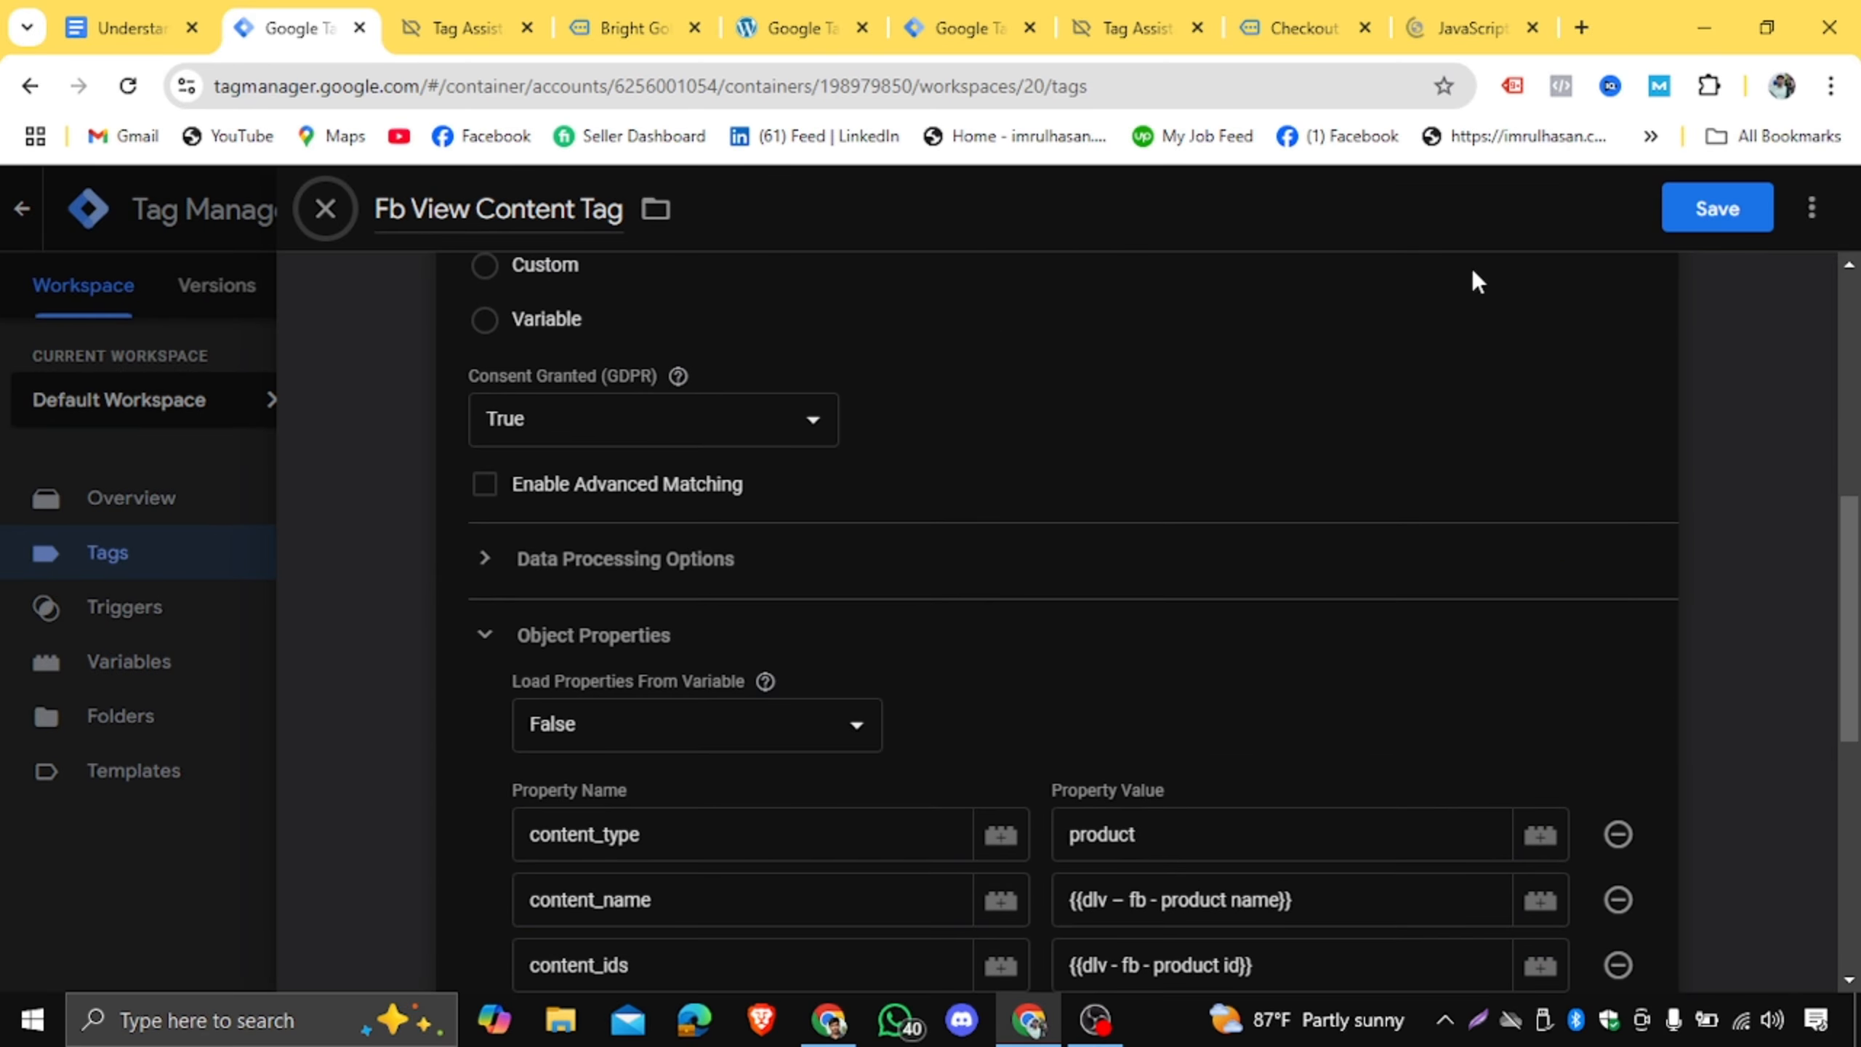
click(1693, 219)
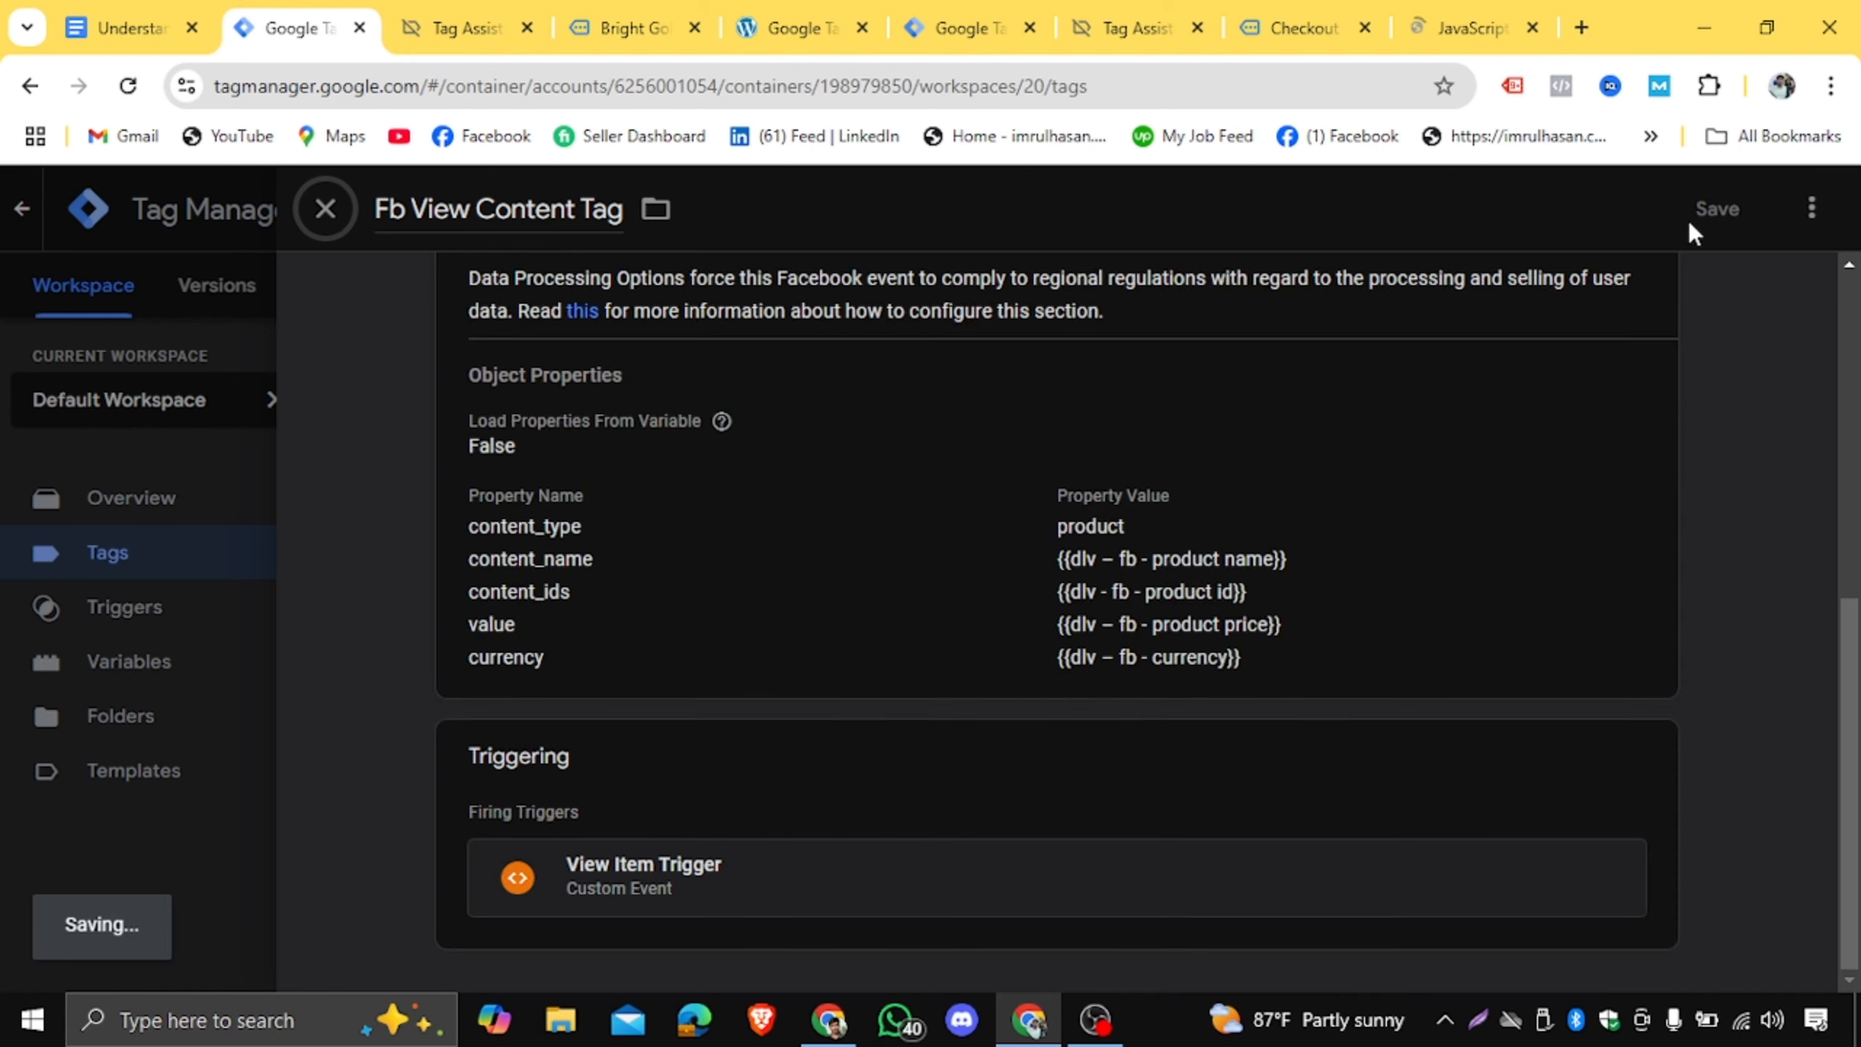
scroll(1261, 531, up, 6)
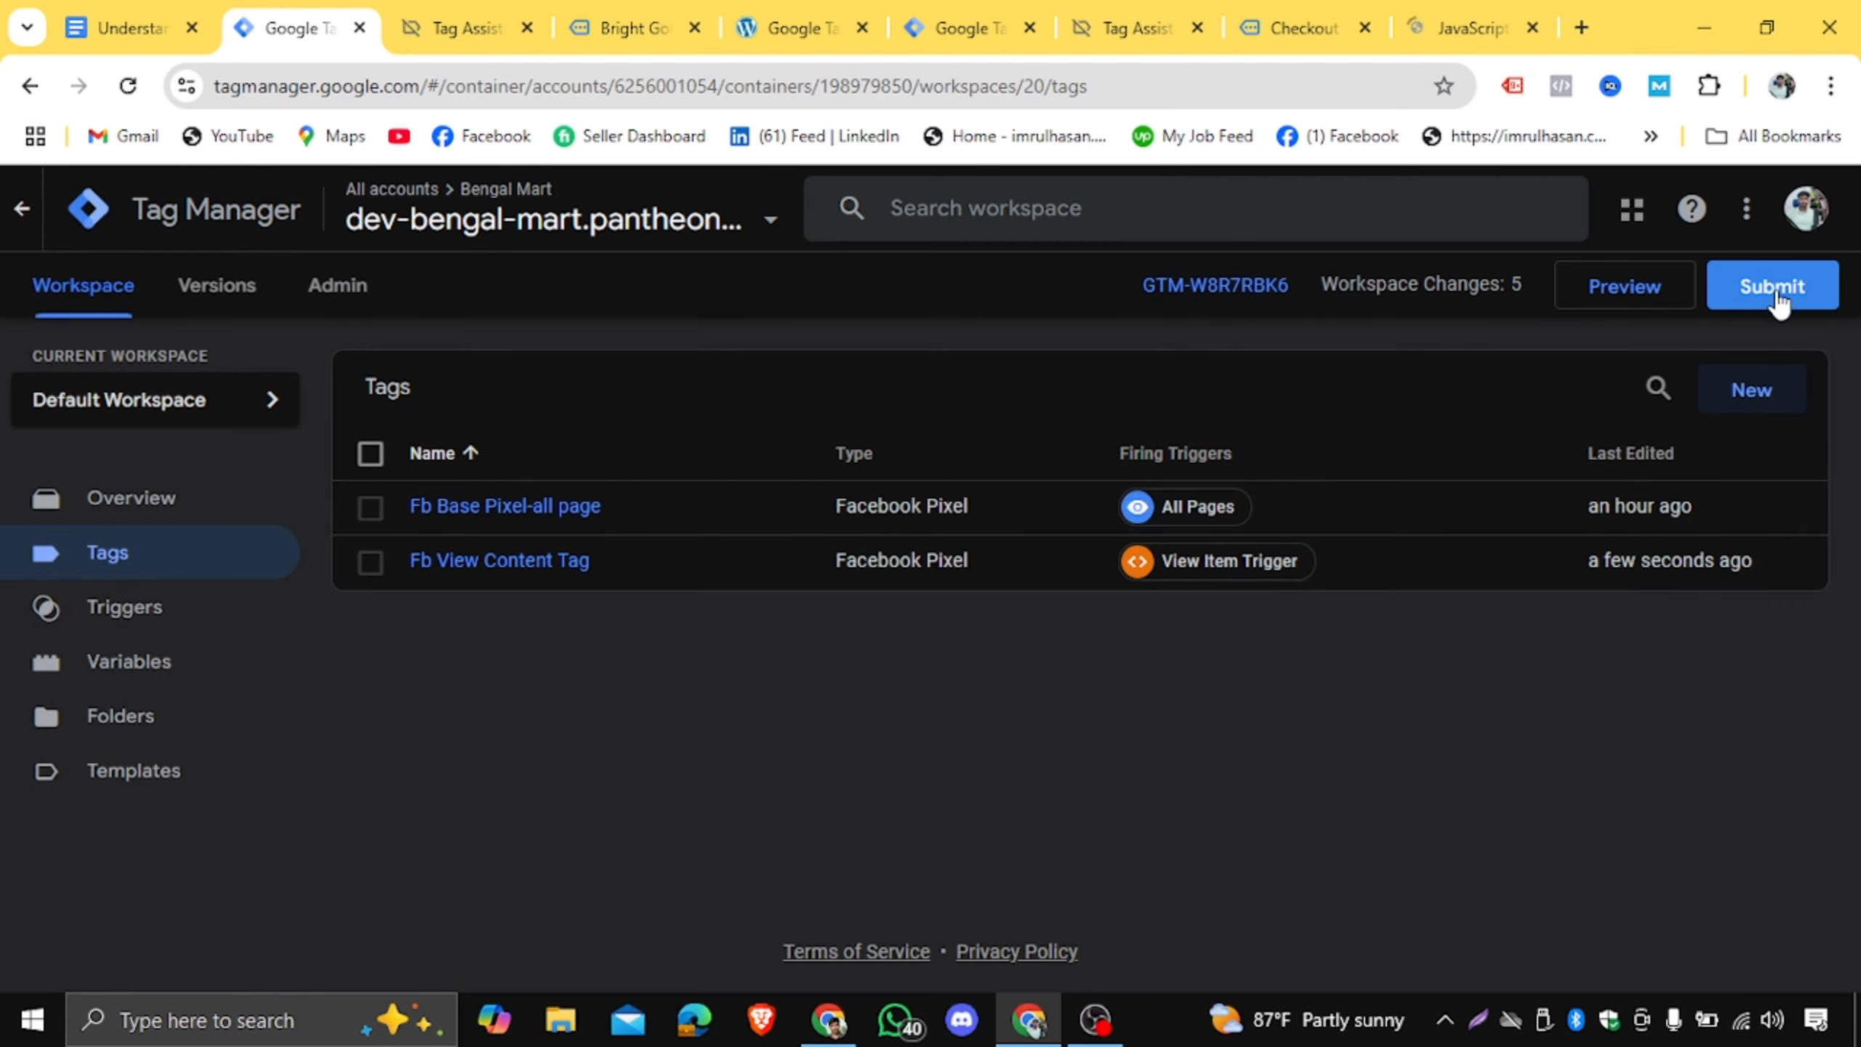
Publish the workspace changes without a version name or description, and close the old Tag Assistant and product page browser tabs.
click(1776, 297)
click(1740, 212)
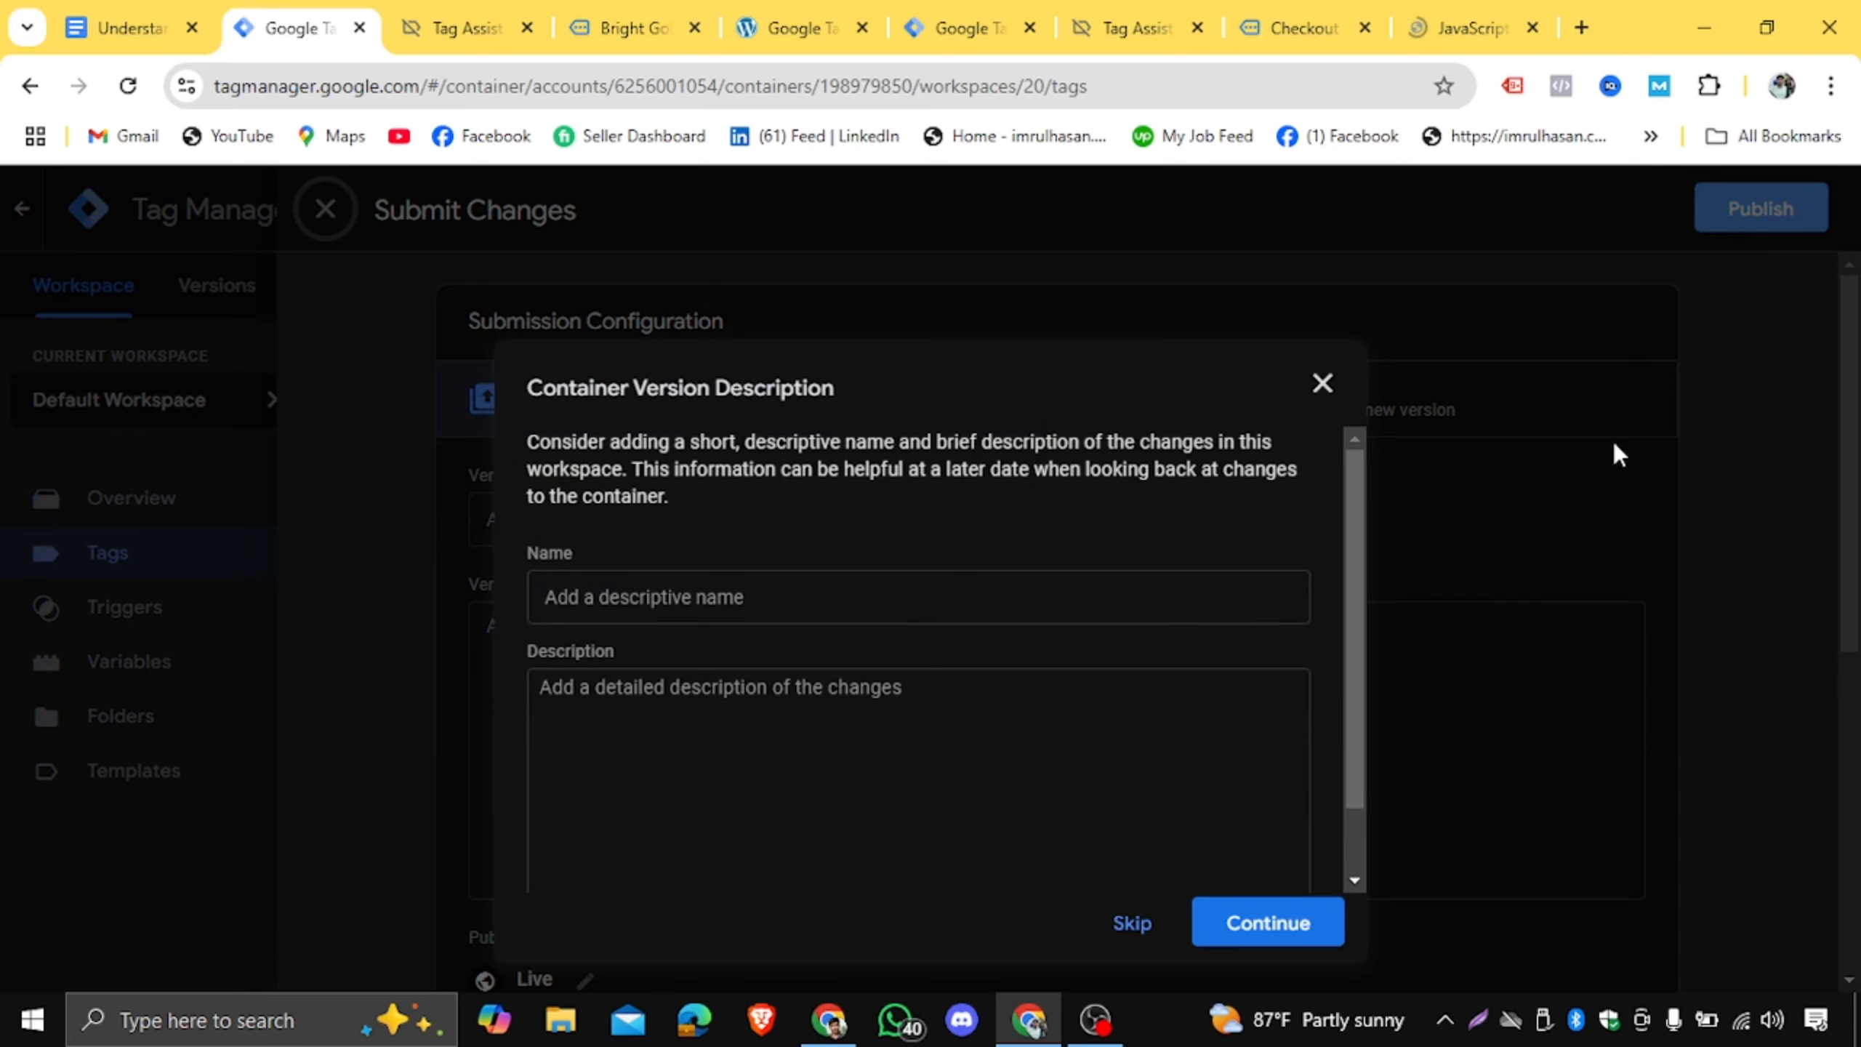
click(1292, 923)
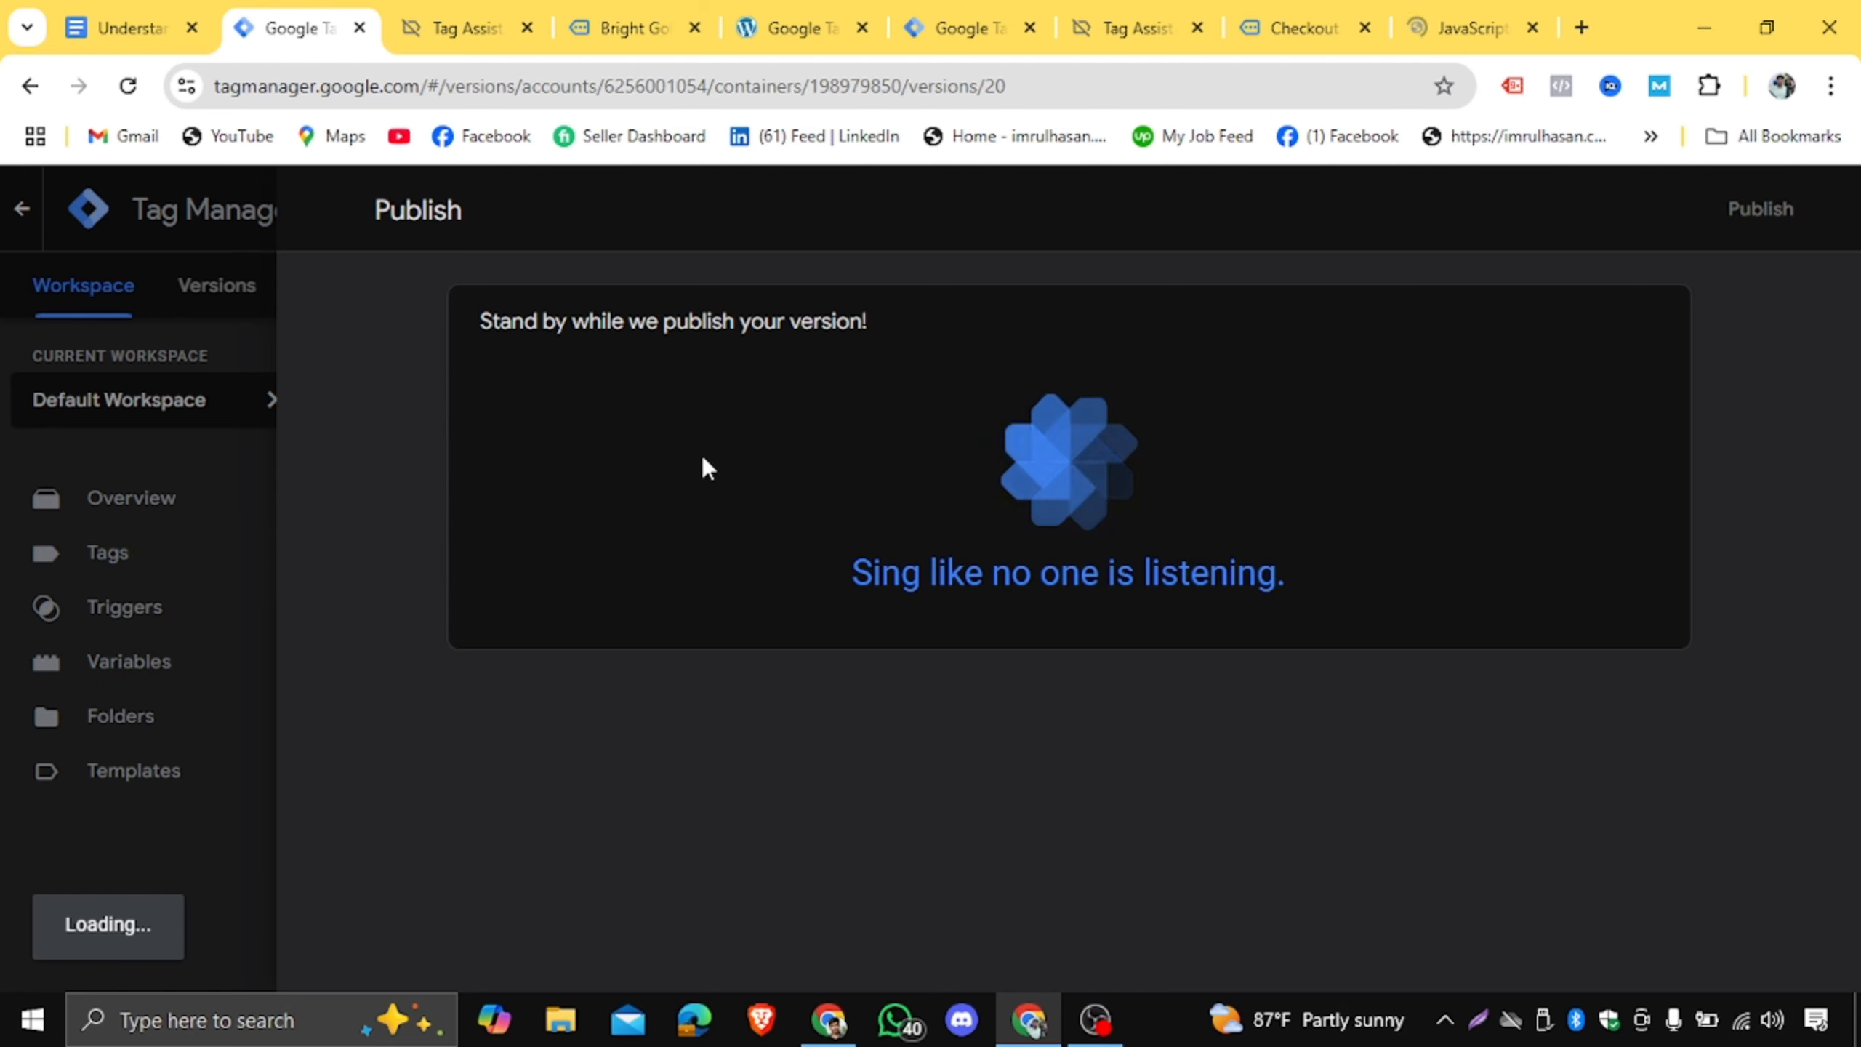
click(528, 27)
click(558, 28)
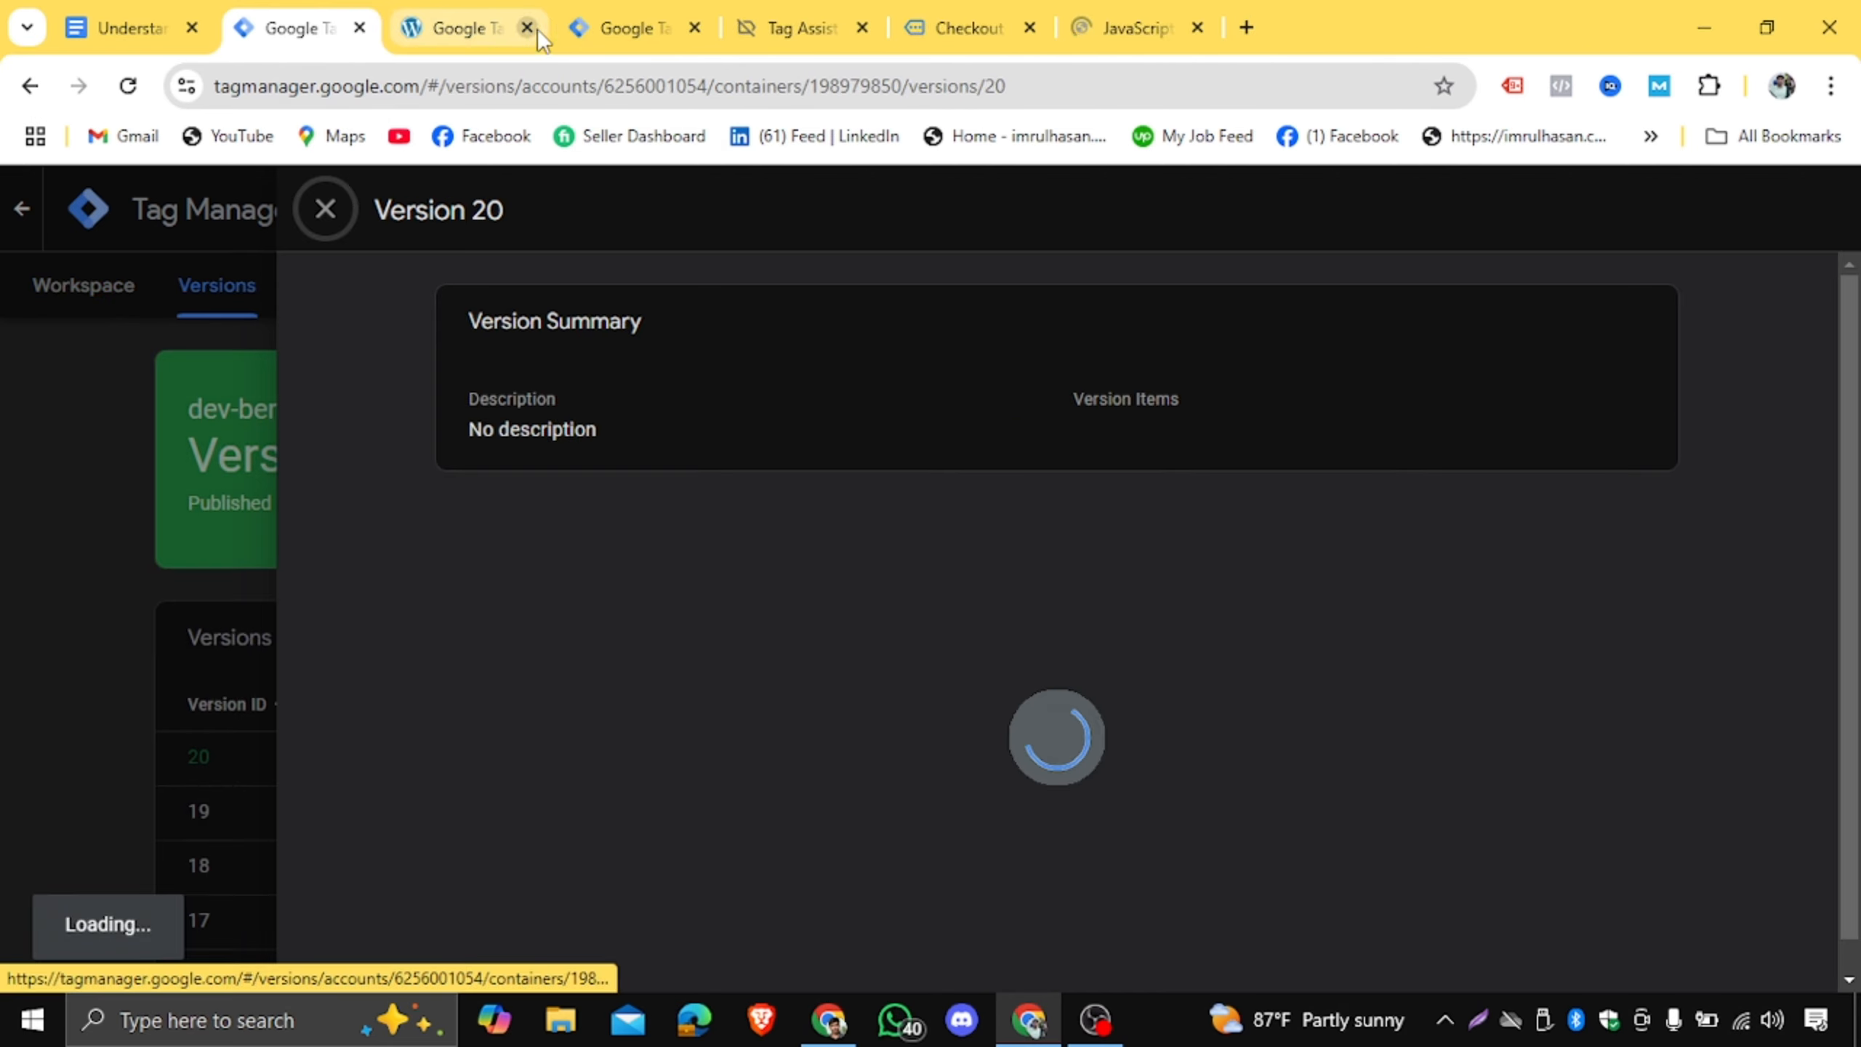
click(325, 212)
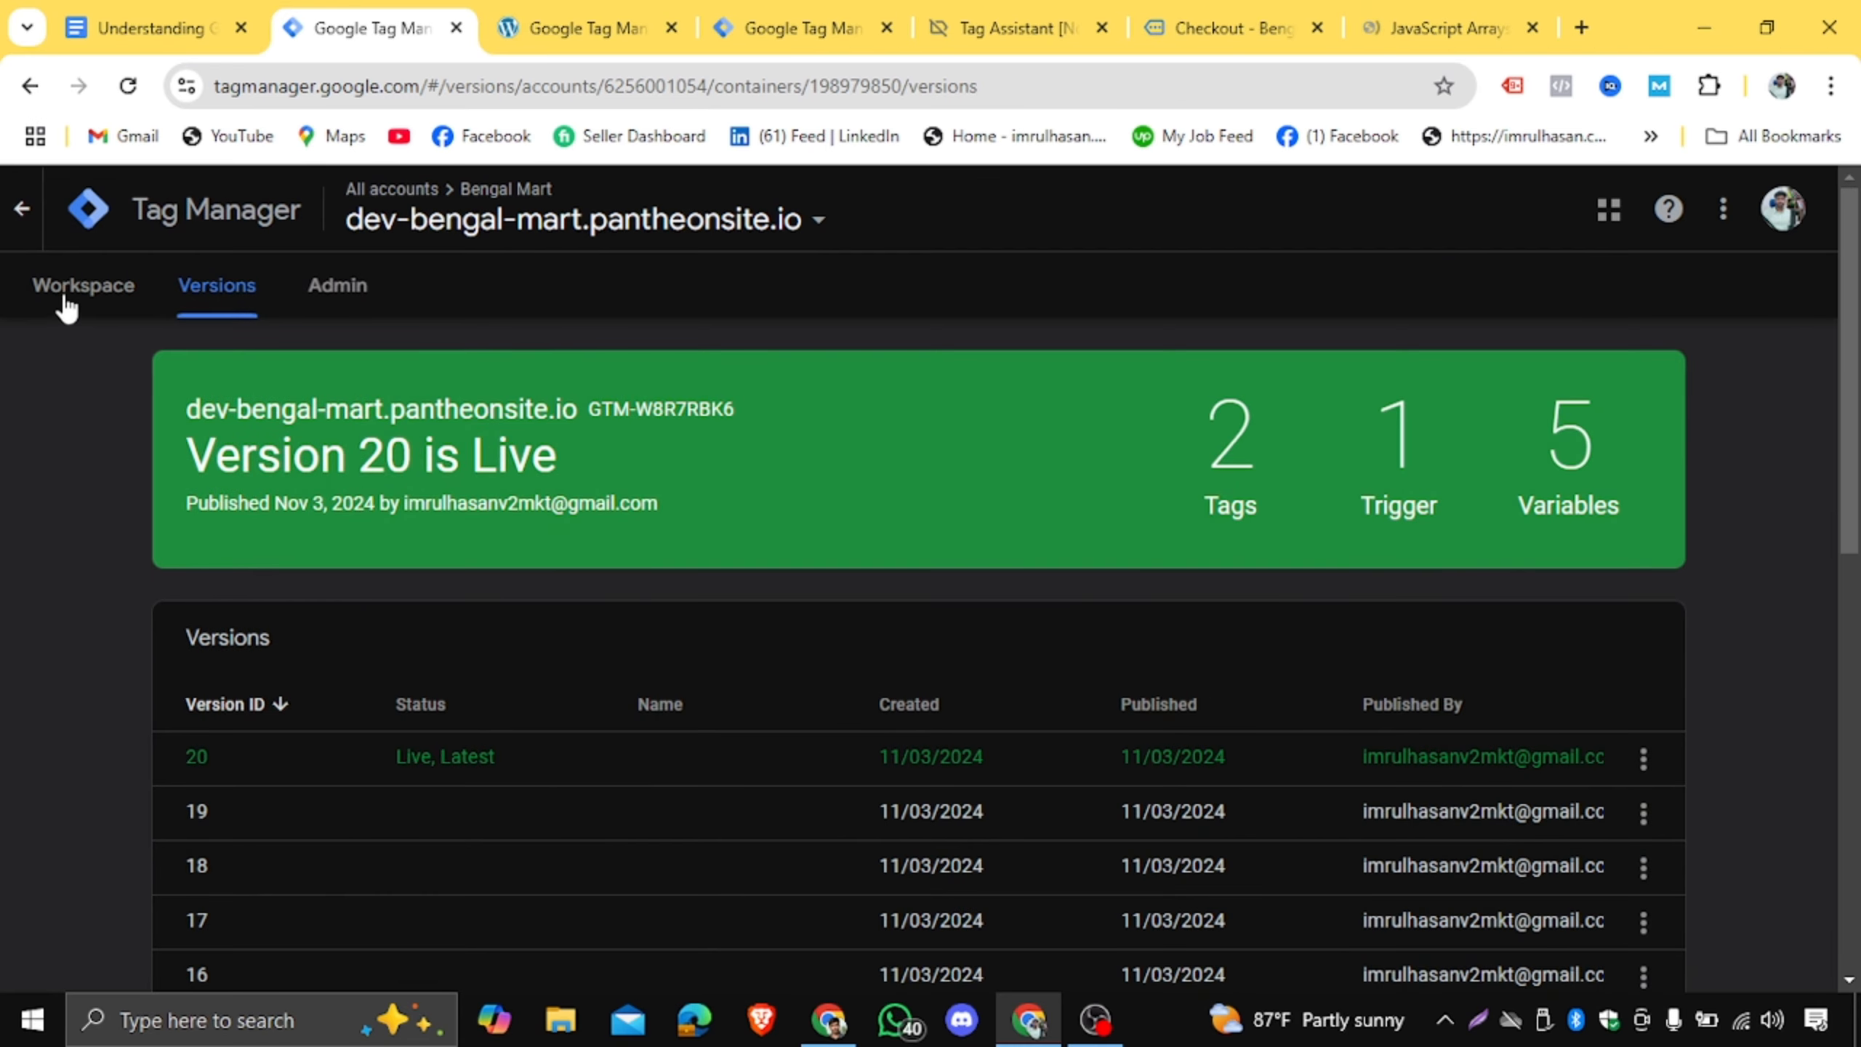
click(71, 294)
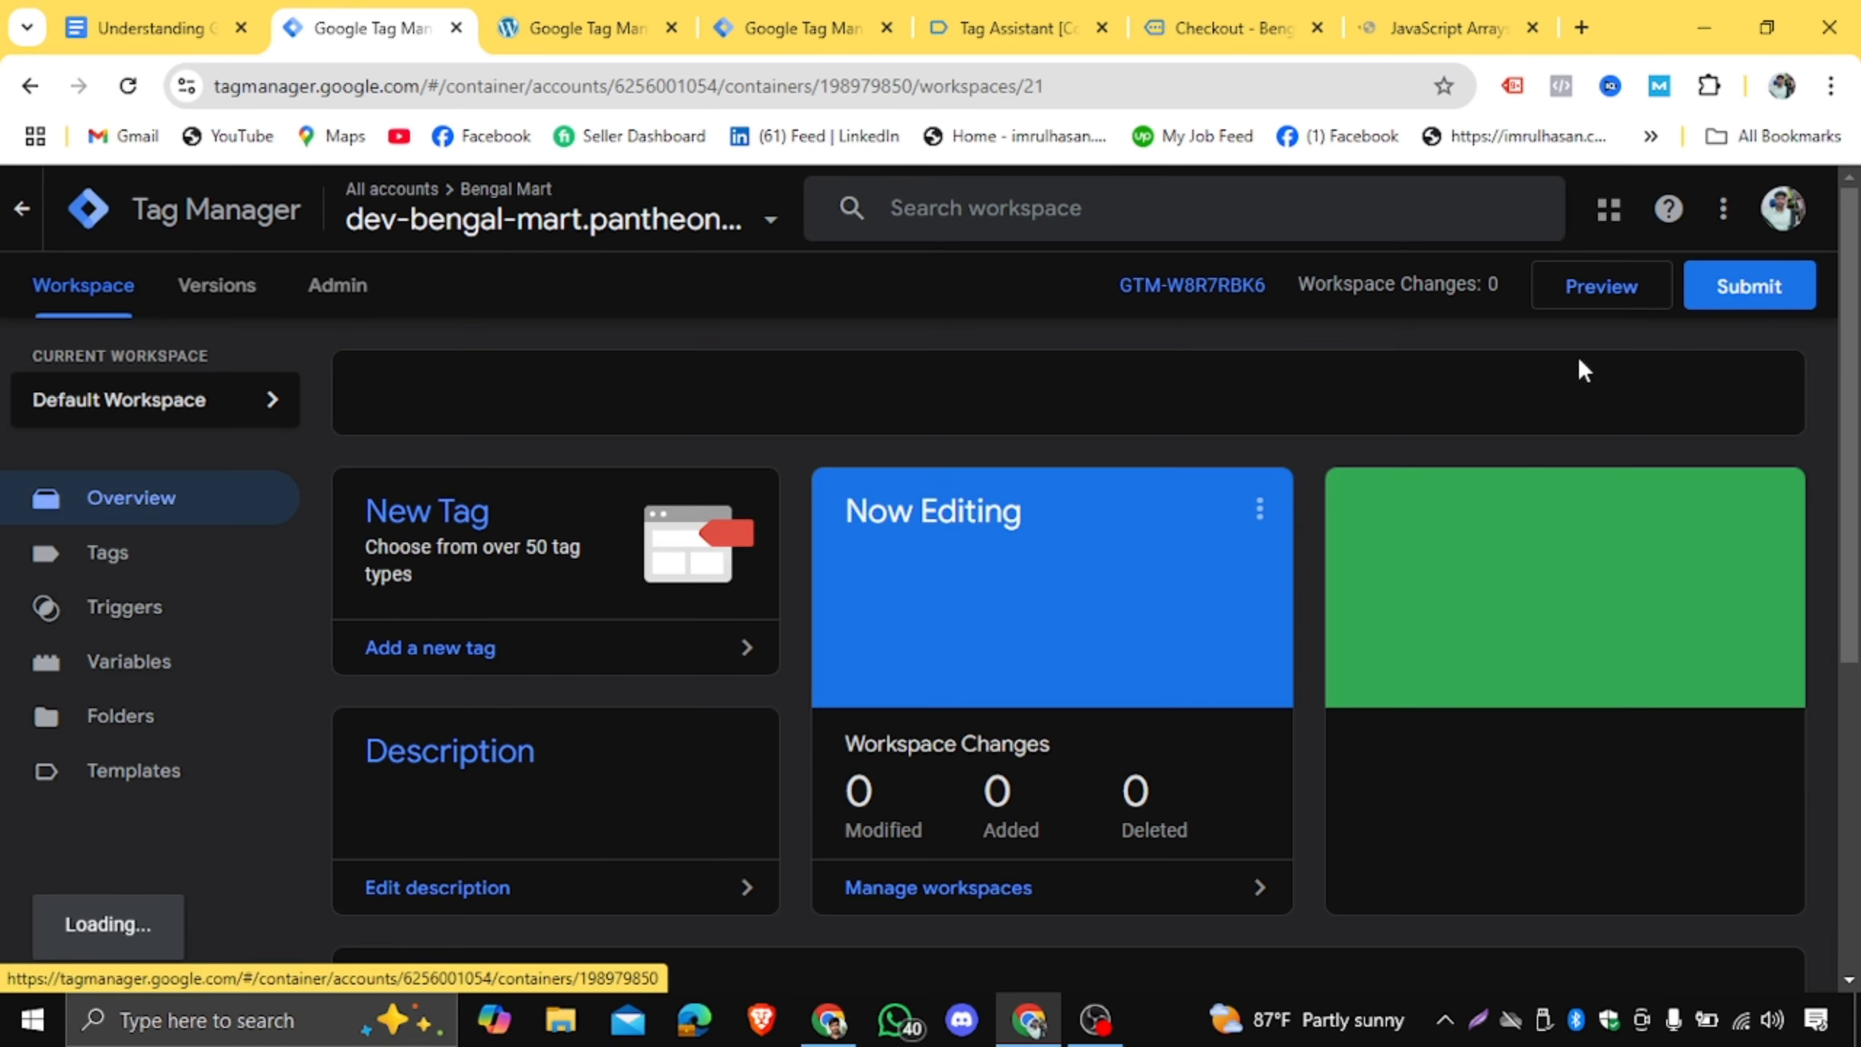
click(1583, 294)
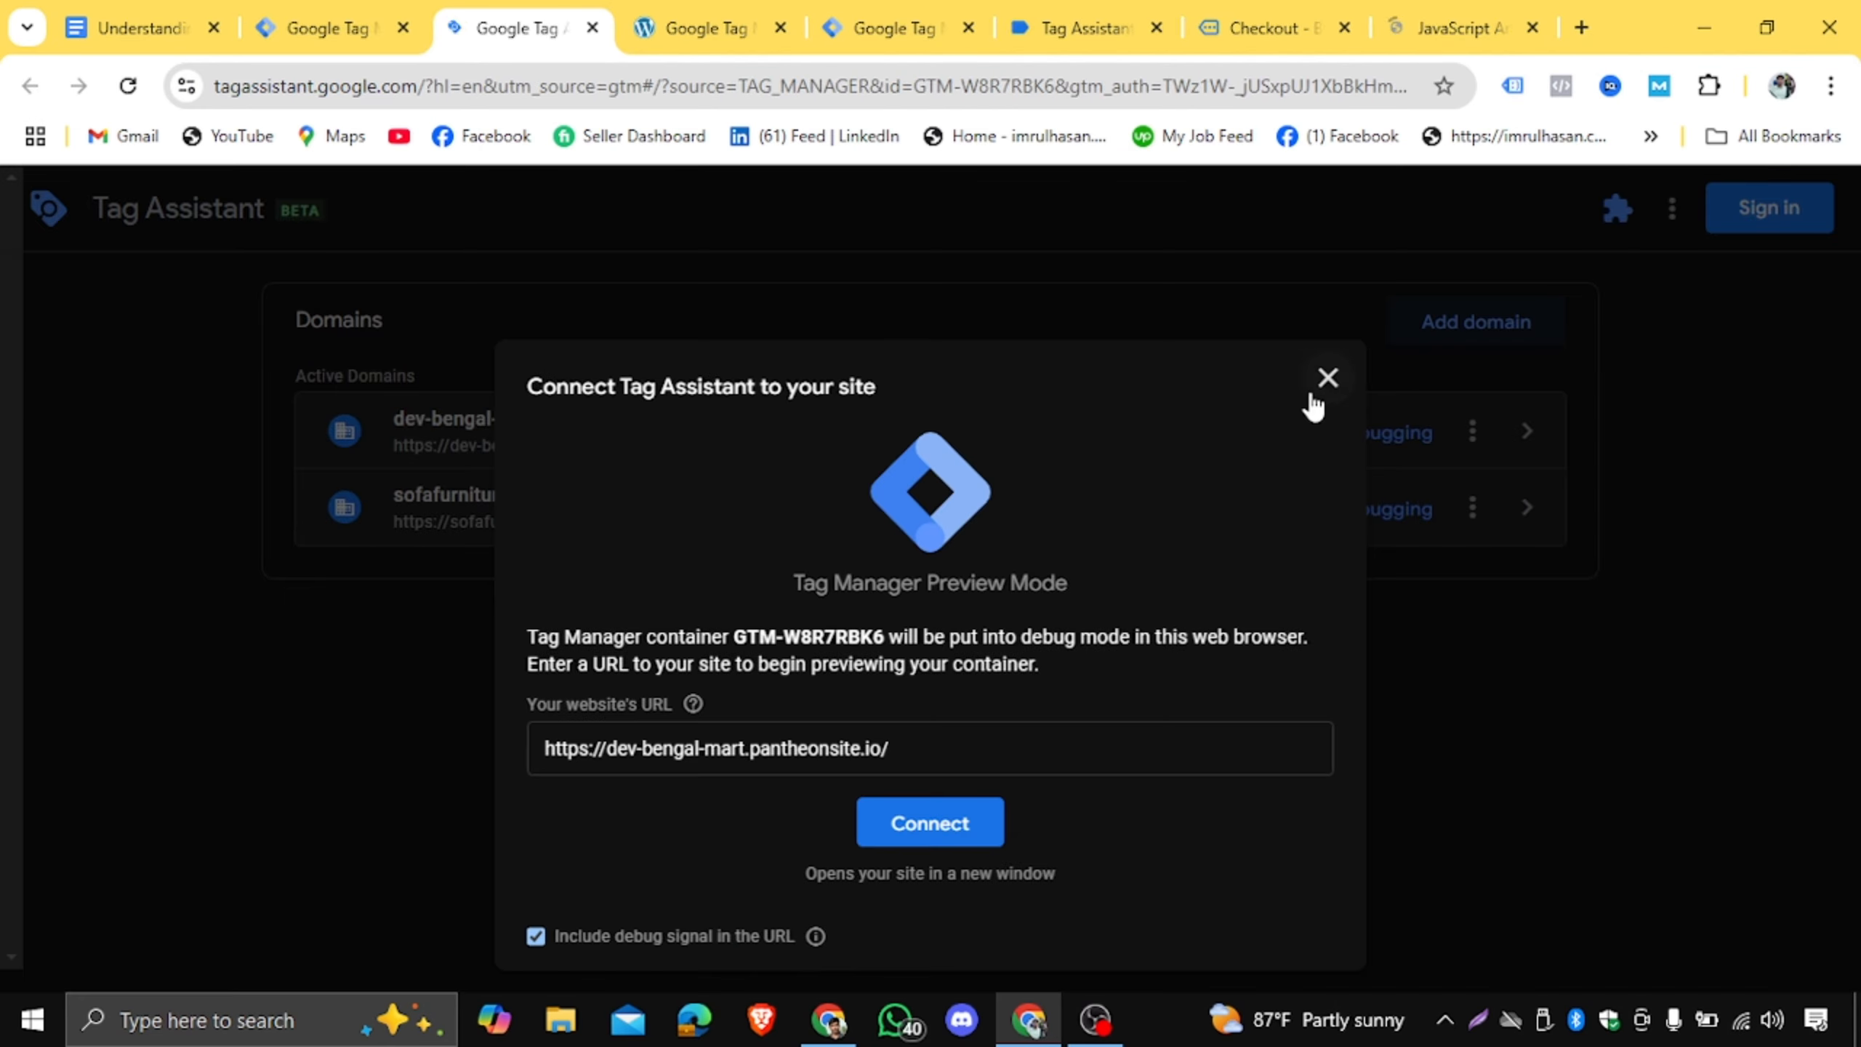
click(935, 842)
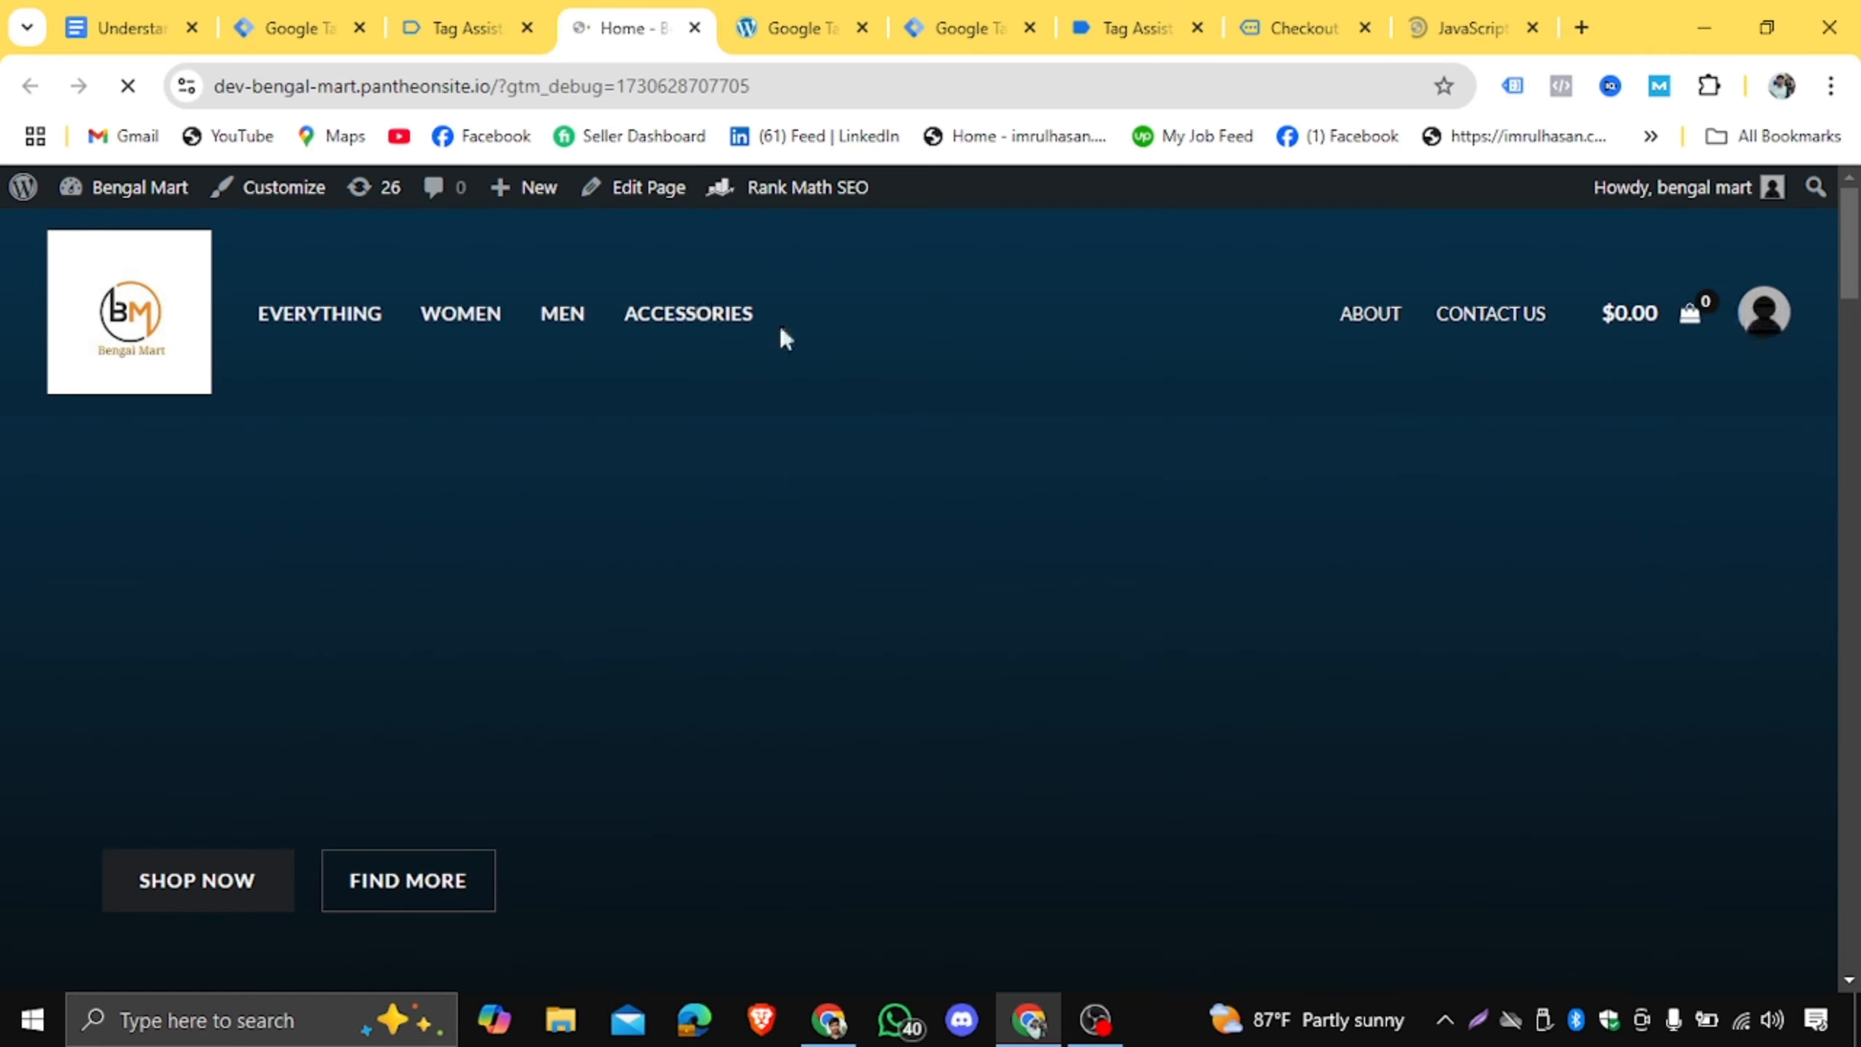
Check in Tag Assistant which container tags fire on the Bengal Mart home page.
scroll(874, 425, down, 5)
scroll(879, 454, down, 5)
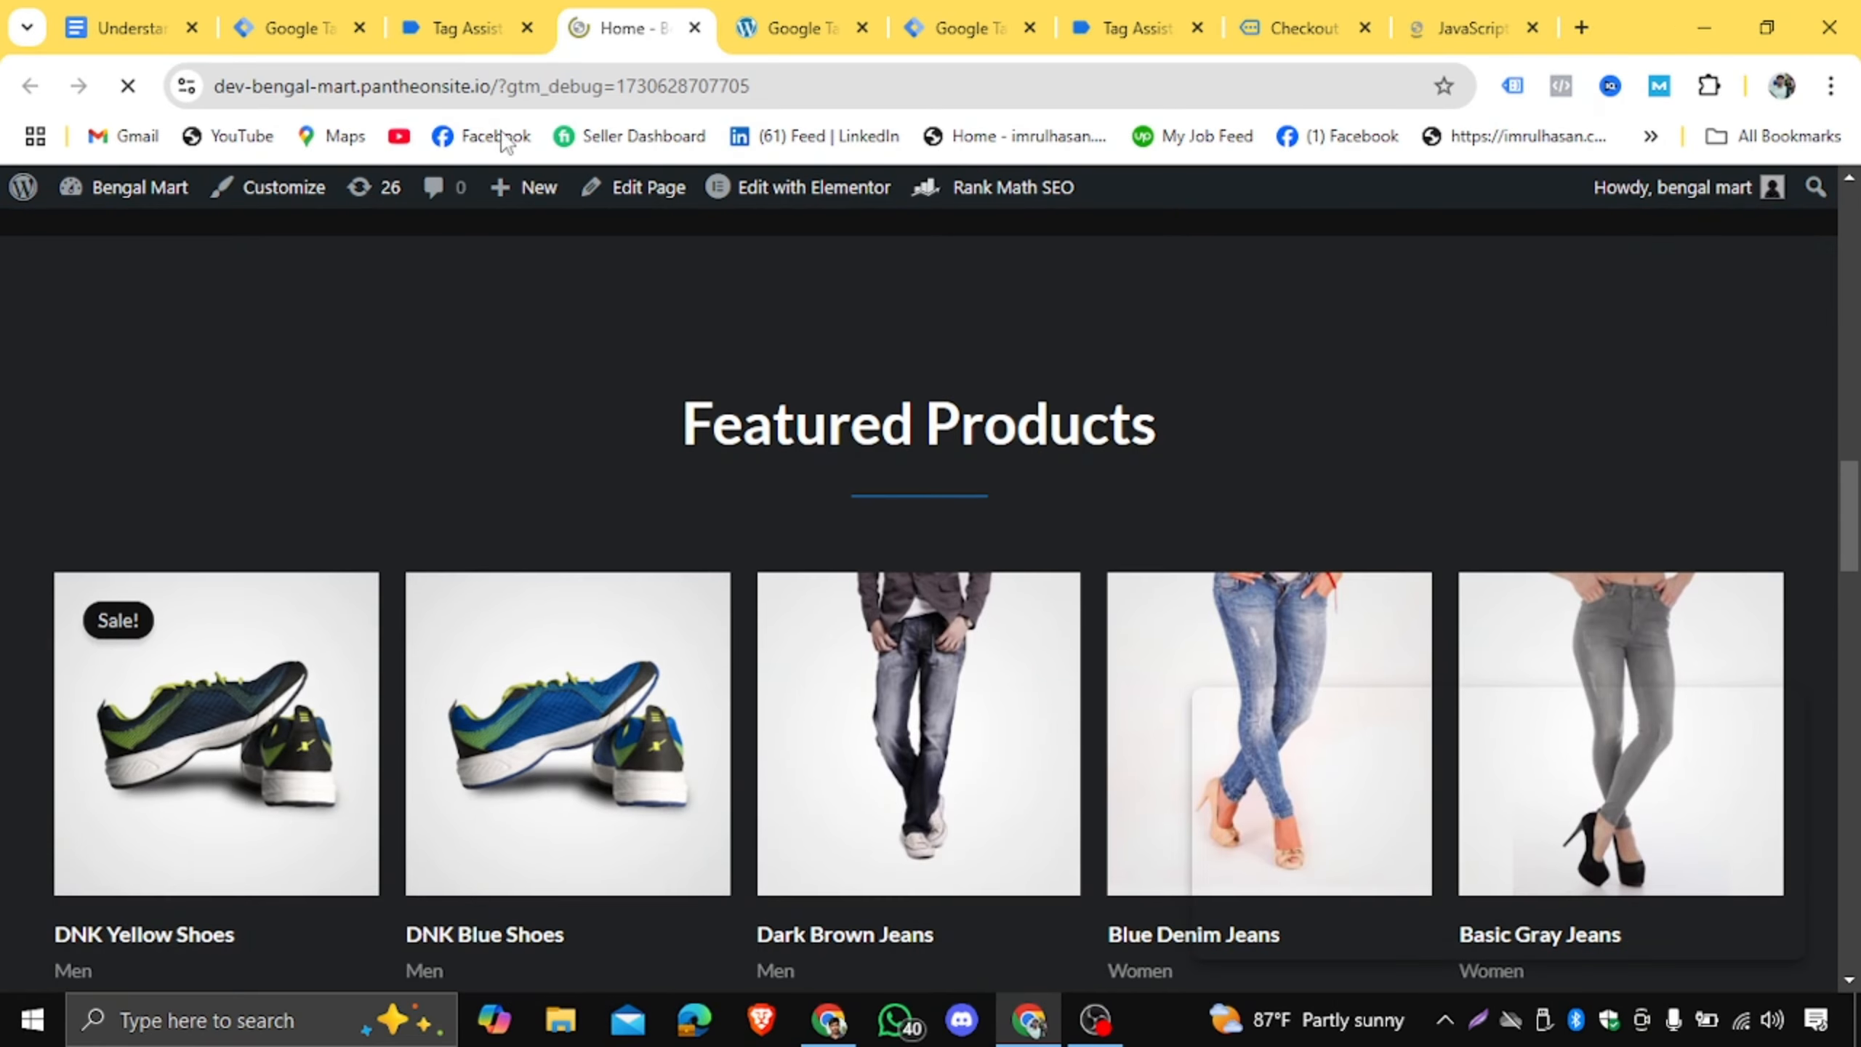
click(462, 28)
click(941, 678)
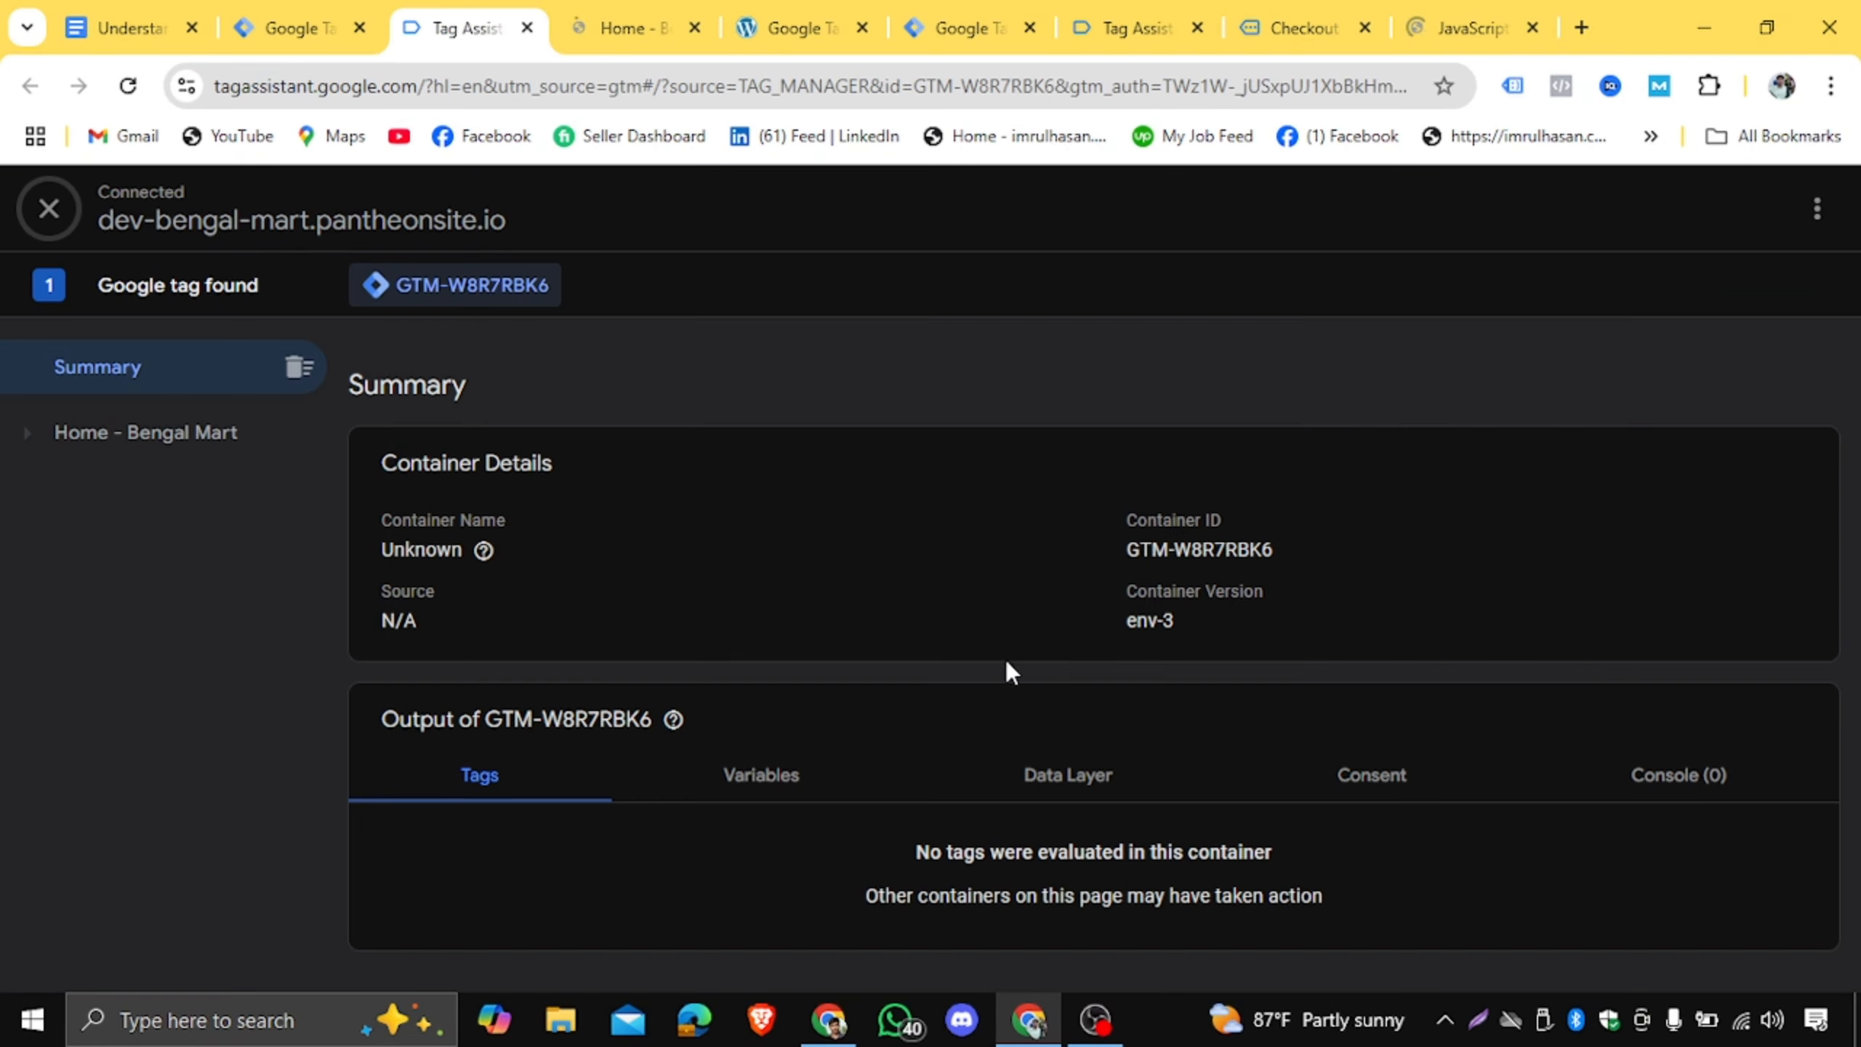
scroll(1026, 660, down, 3)
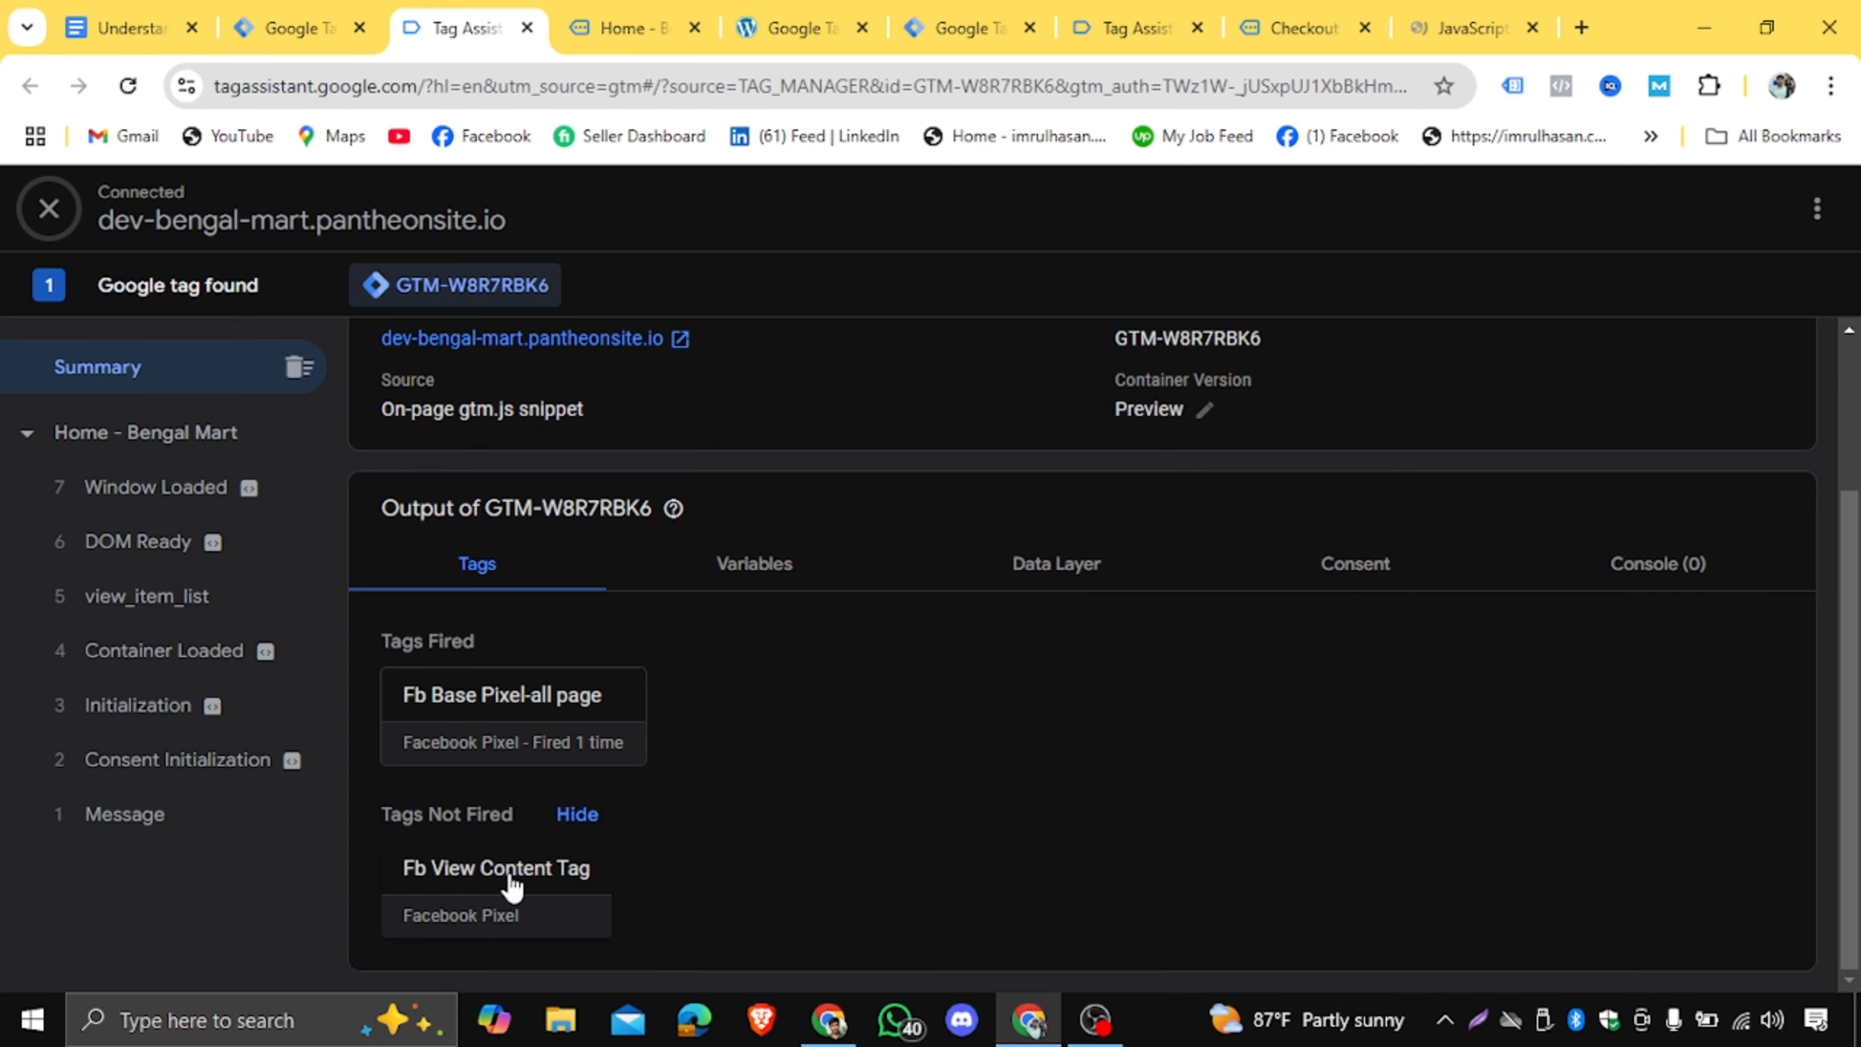
Open the DNK Blue Shoes product page from the store's home page and check its tag output in Tag Assistant.
click(620, 29)
scroll(1049, 541, down, 5)
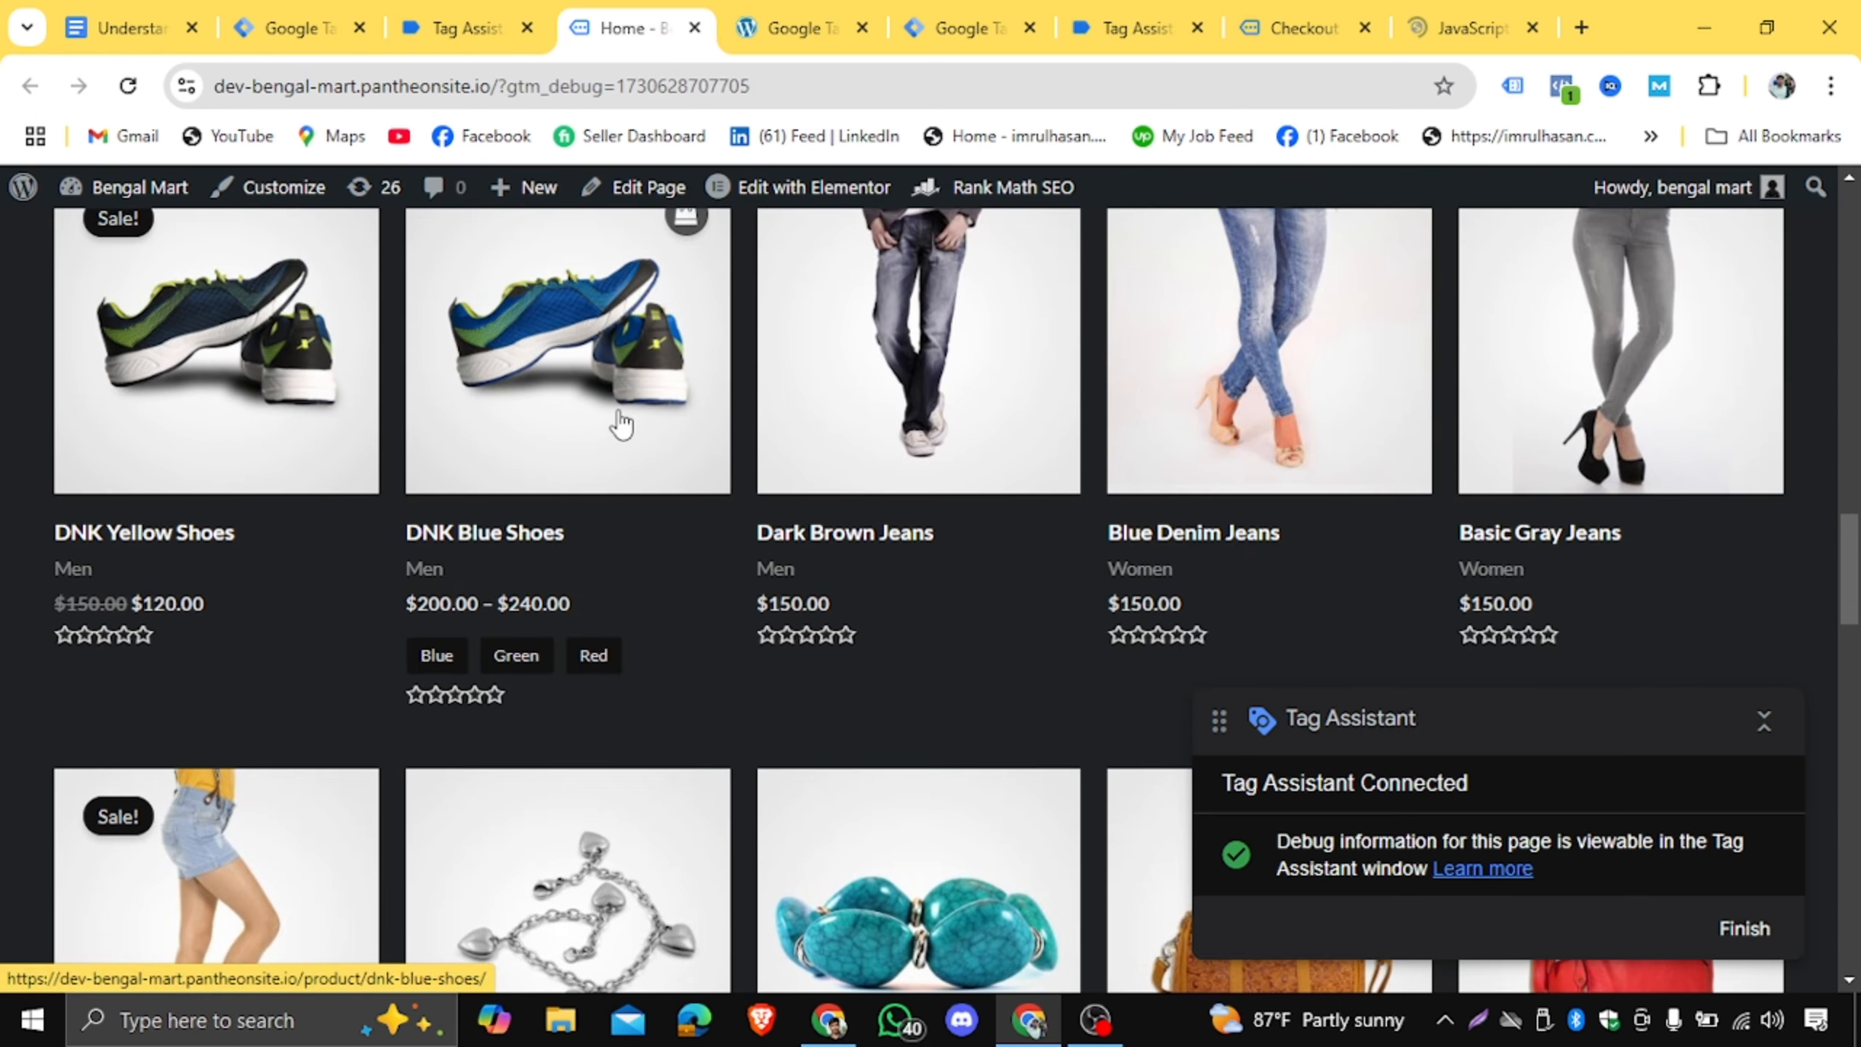
click(618, 410)
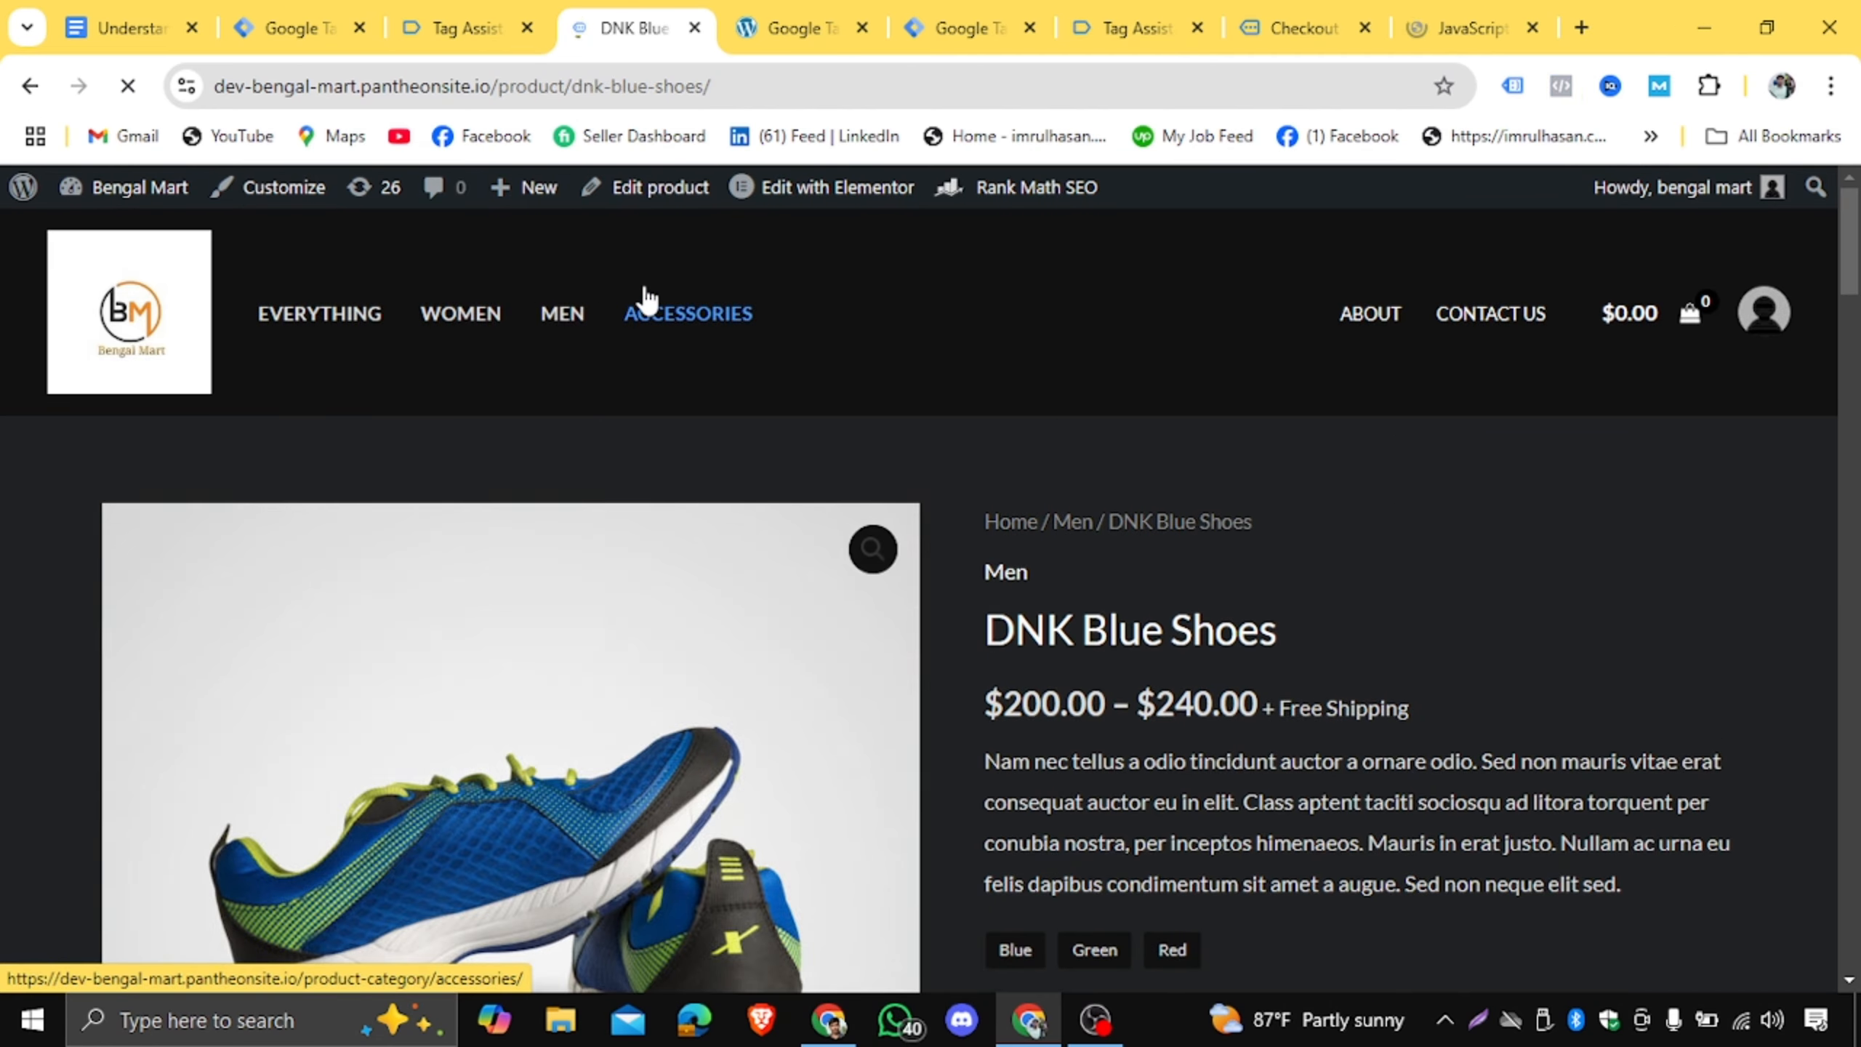
click(466, 28)
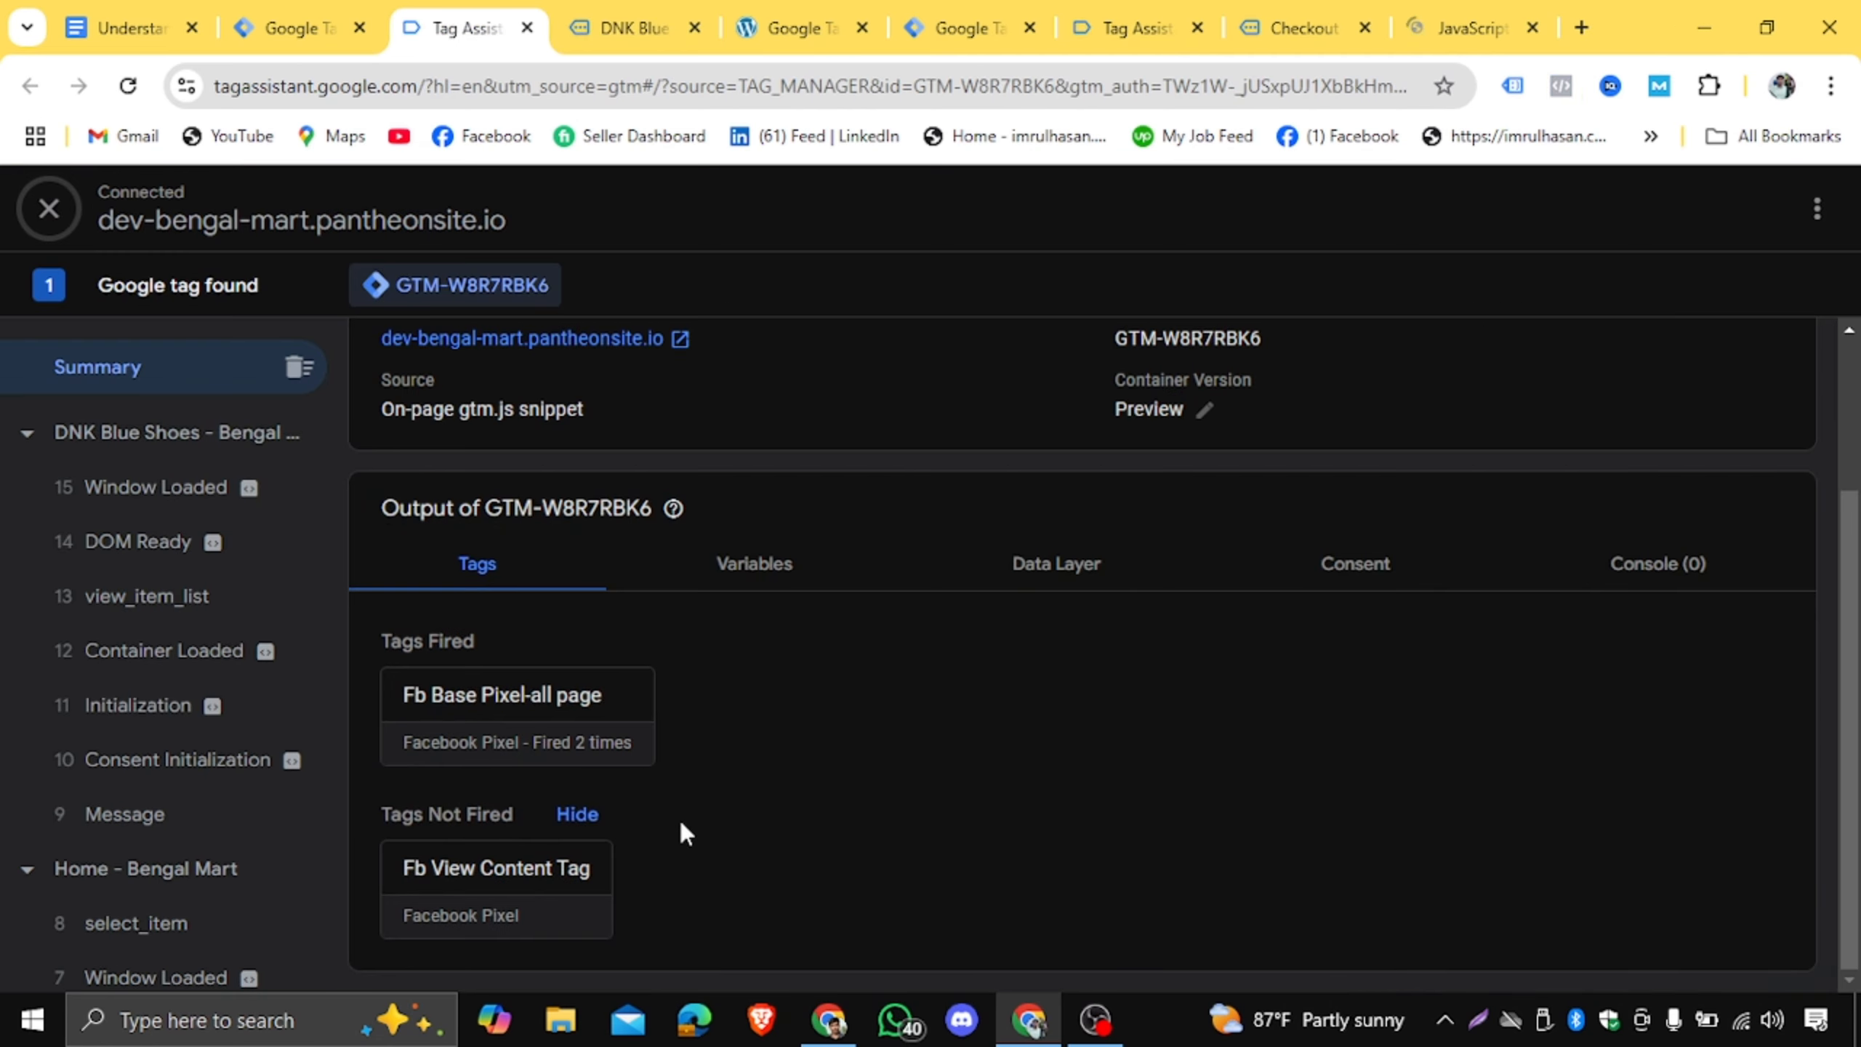
scroll(678, 817, up, 3)
Open the Black Over-the-shoulder Handbag from the Accessories category and check its tag output in Tag Assistant.
click(602, 49)
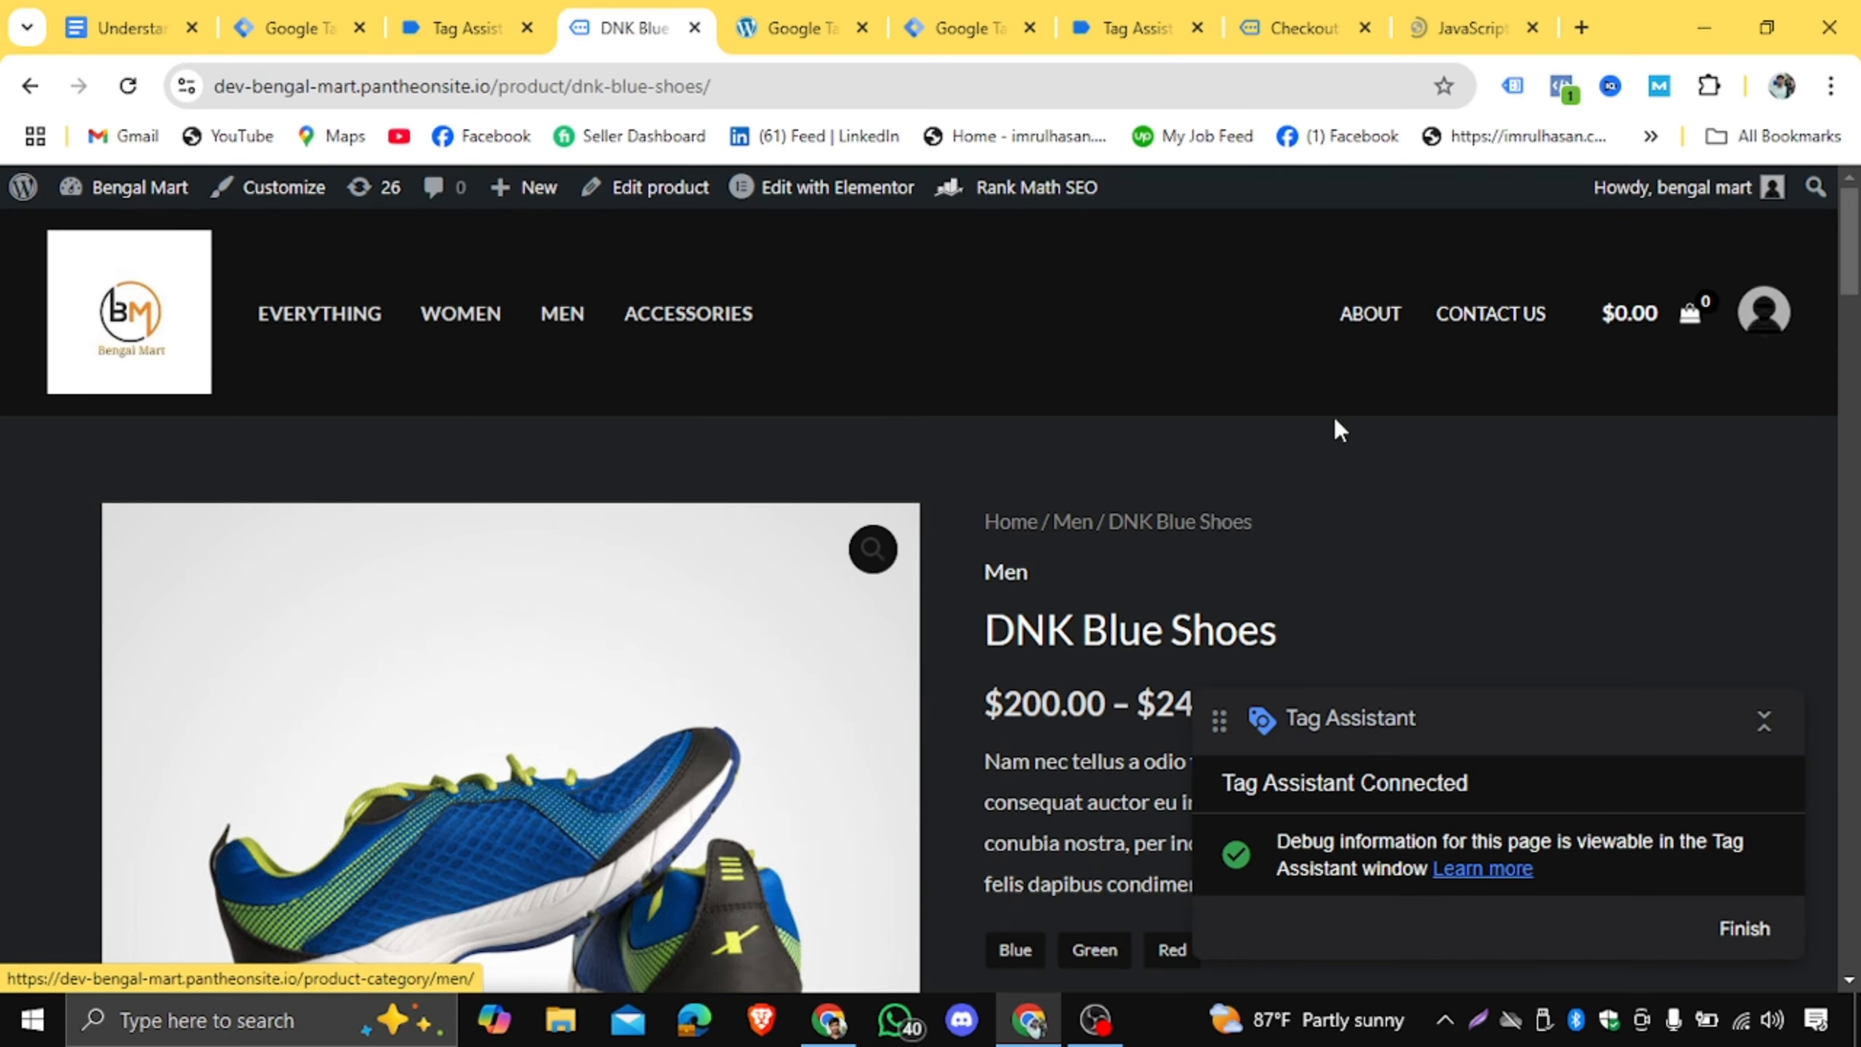
click(700, 315)
scroll(1069, 500, down, 5)
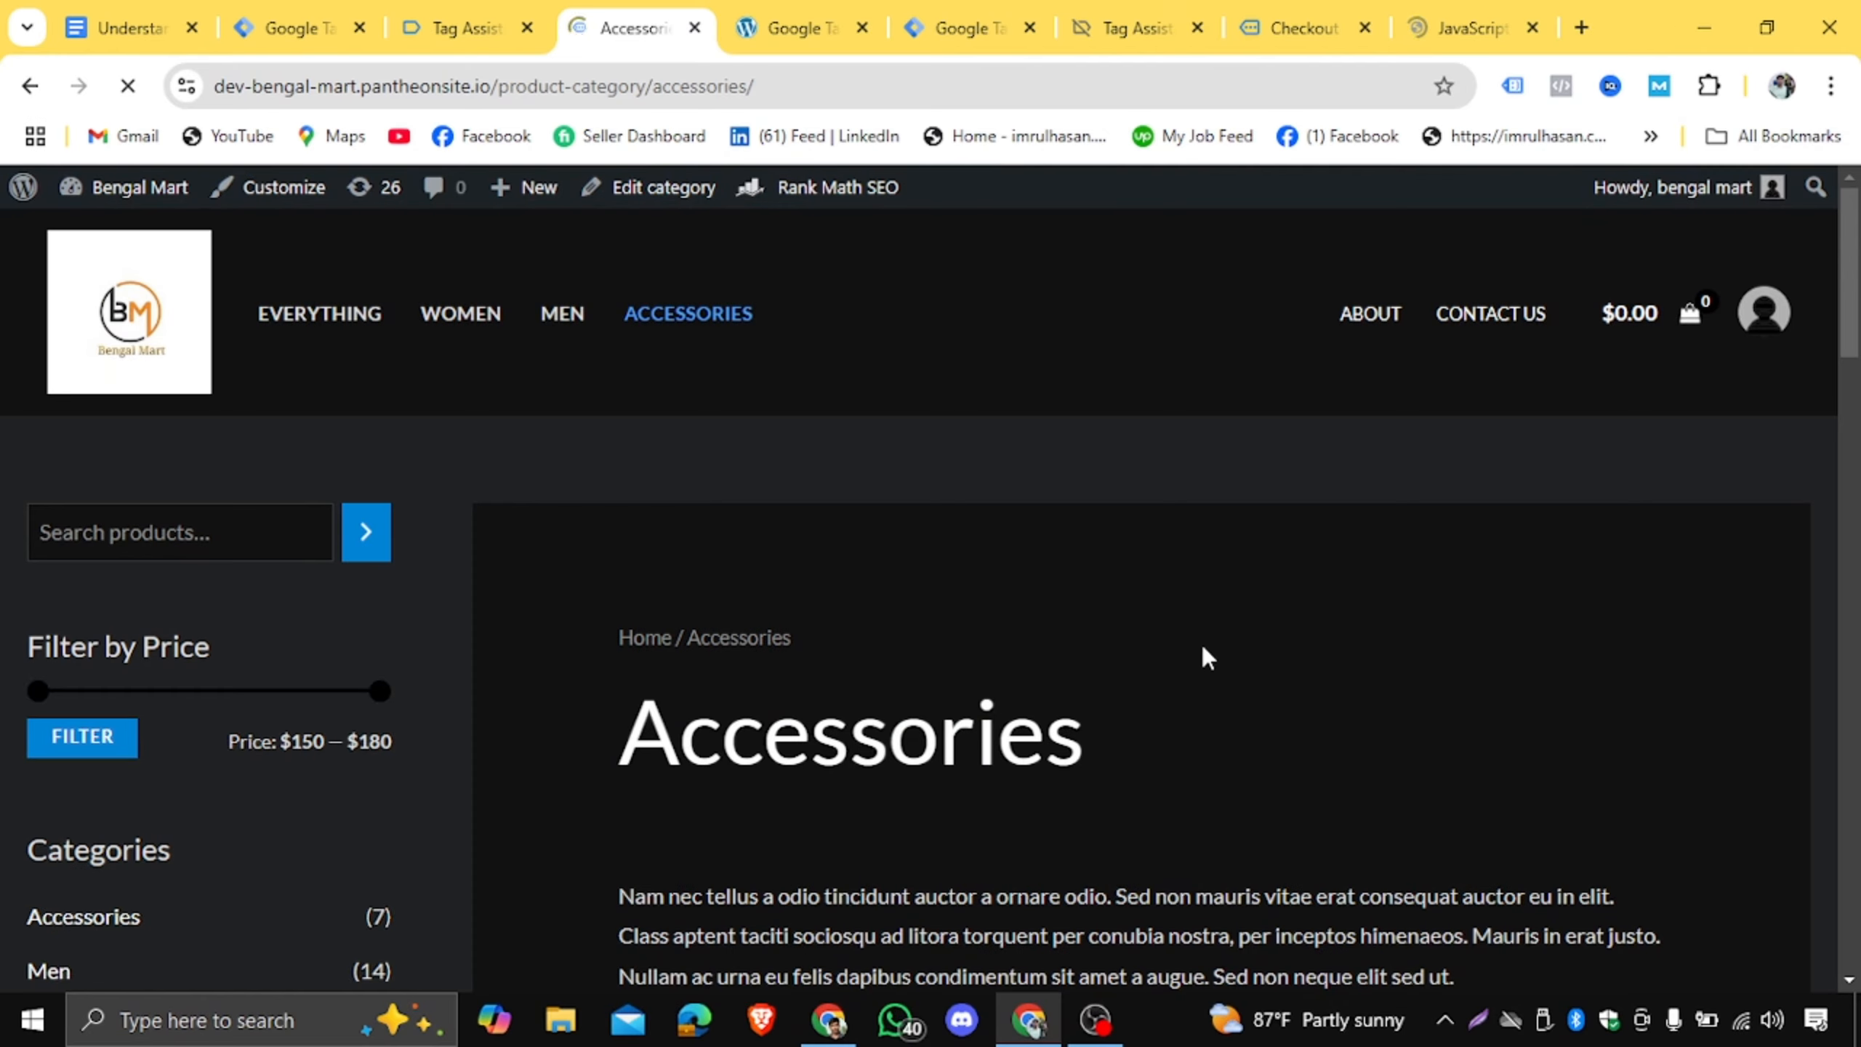
scroll(1019, 586, down, 5)
scroll(1033, 635, down, 5)
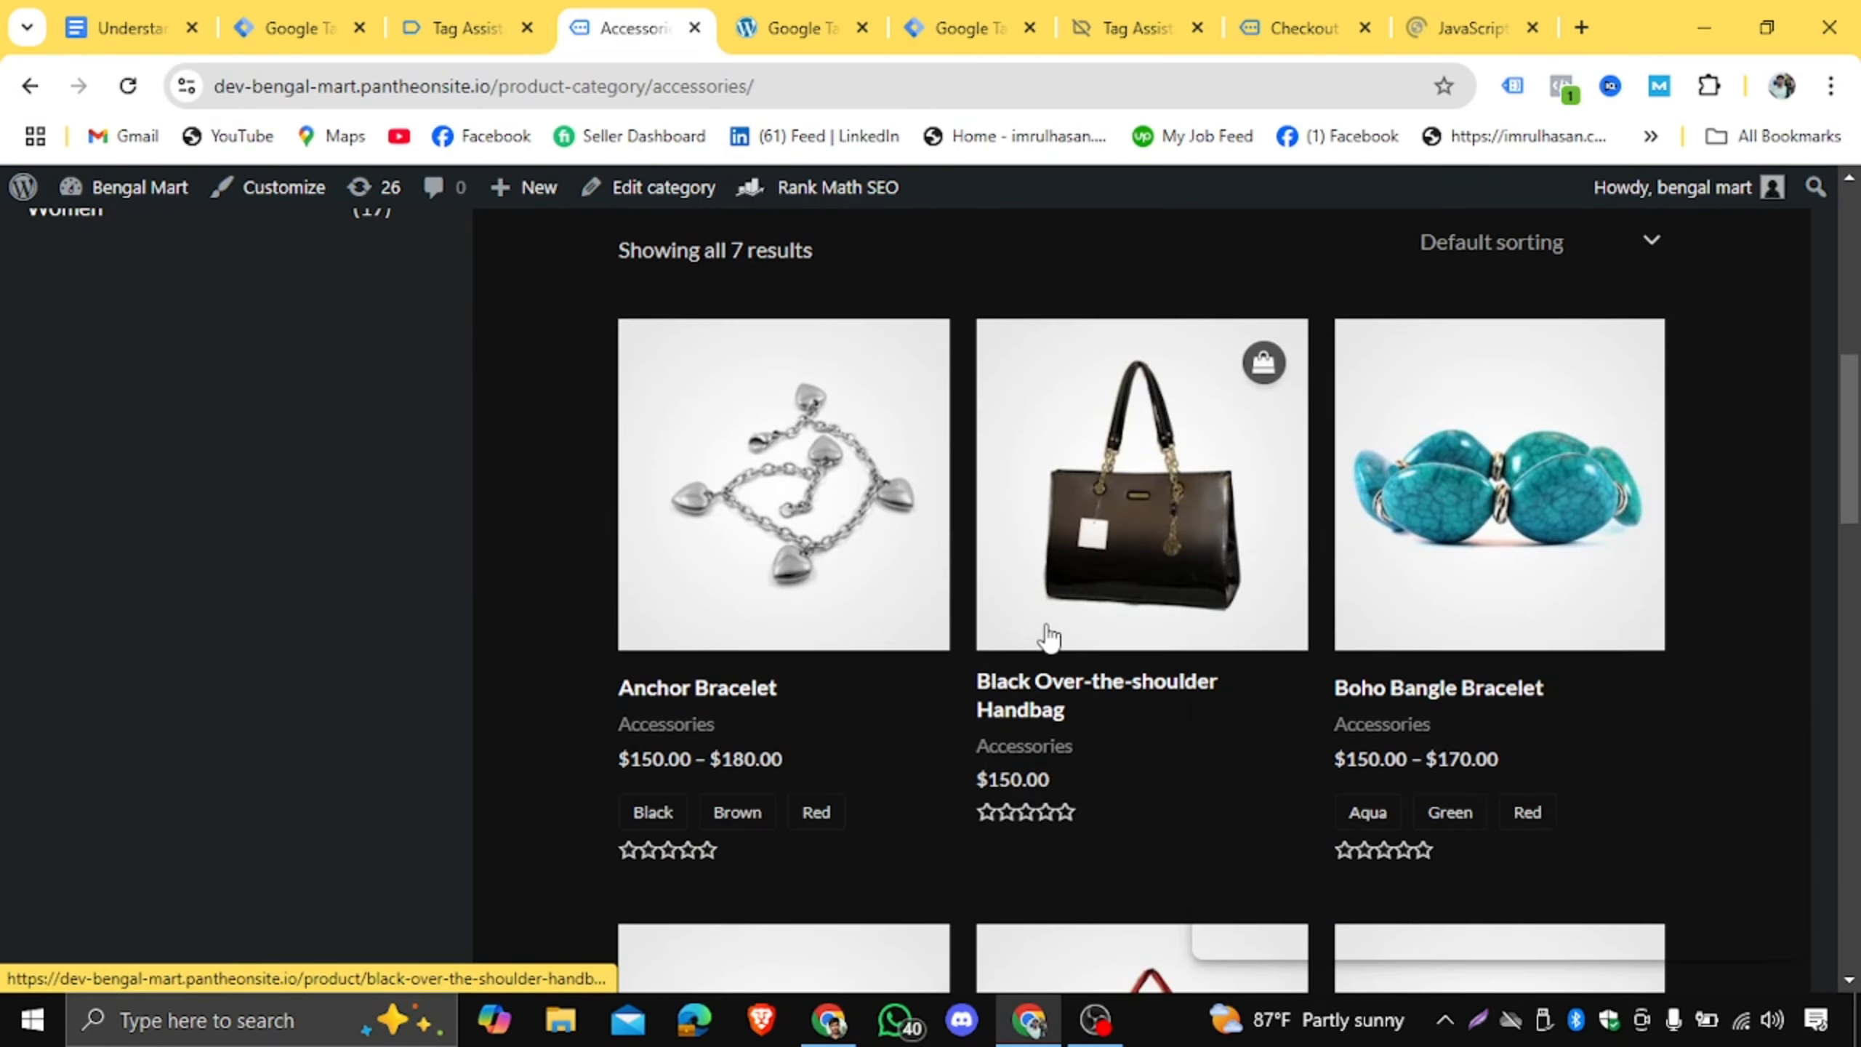
click(1155, 537)
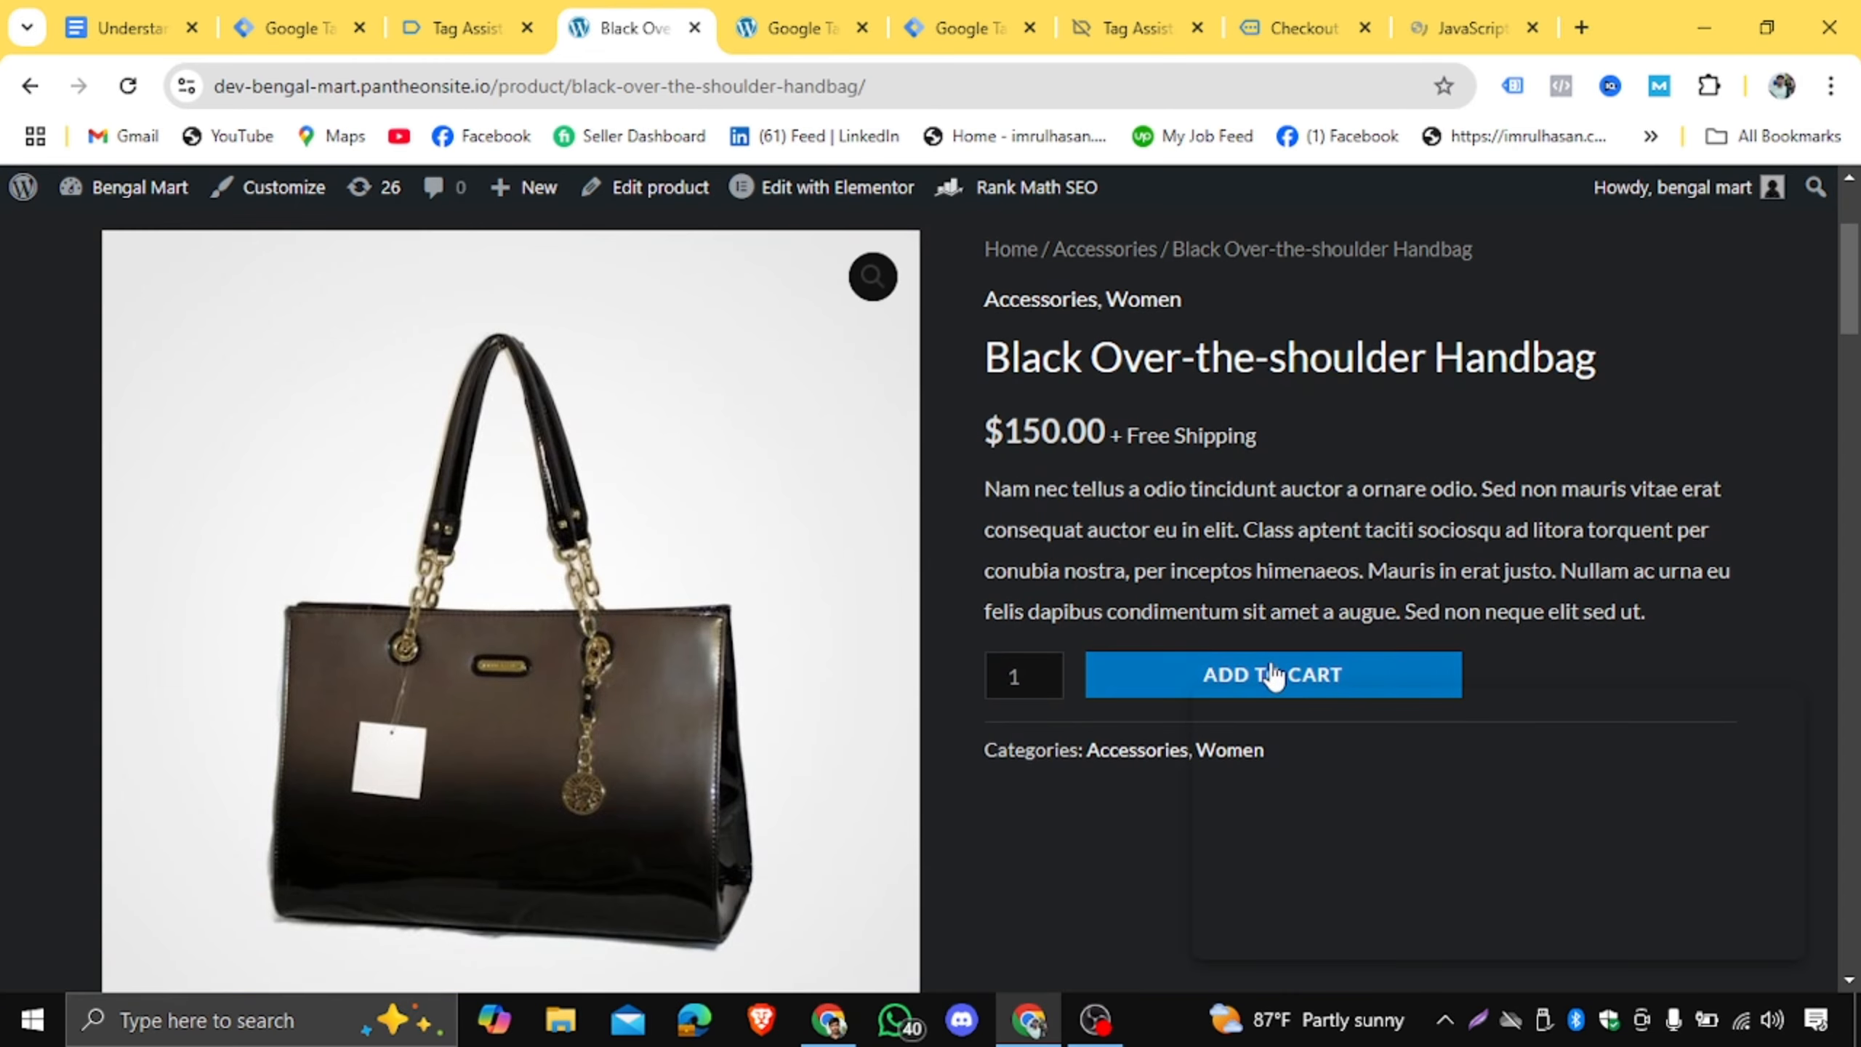
click(469, 27)
scroll(781, 628, down, 2)
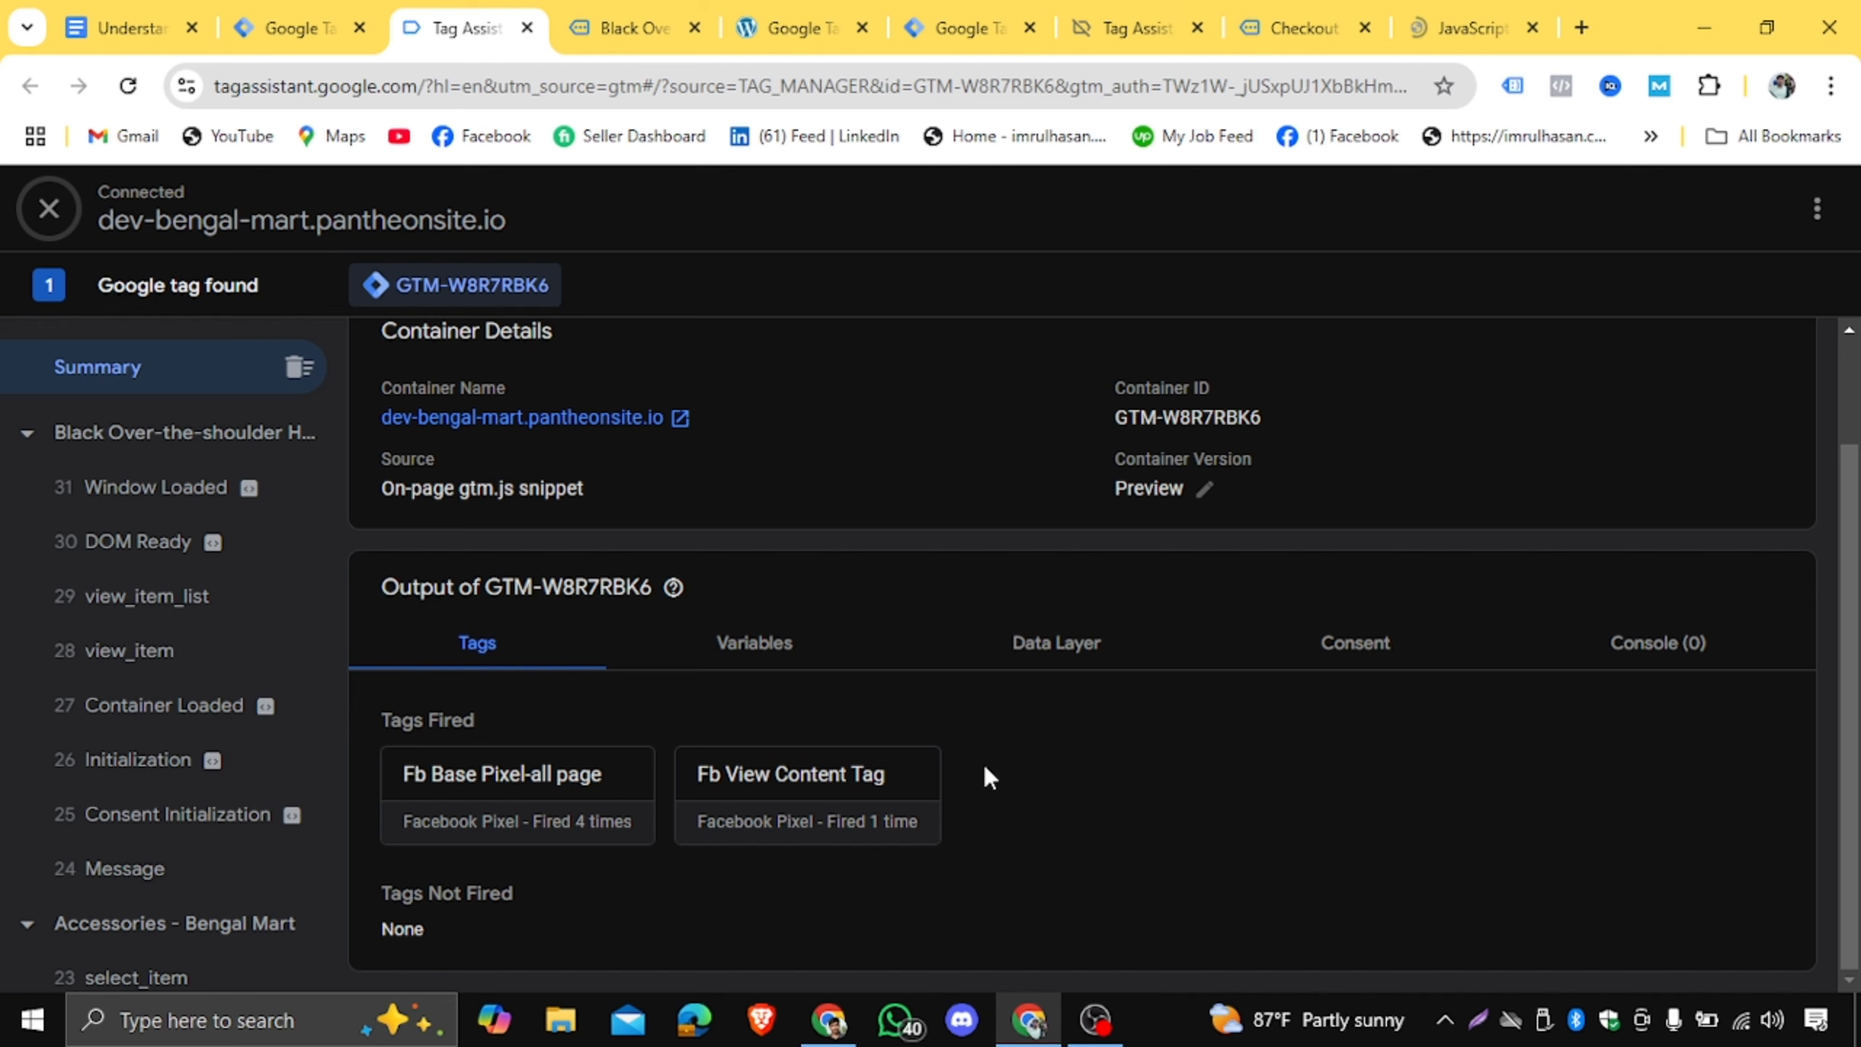
Inspect the tags and variable values recorded for the handbag page's view_item event.
click(753, 652)
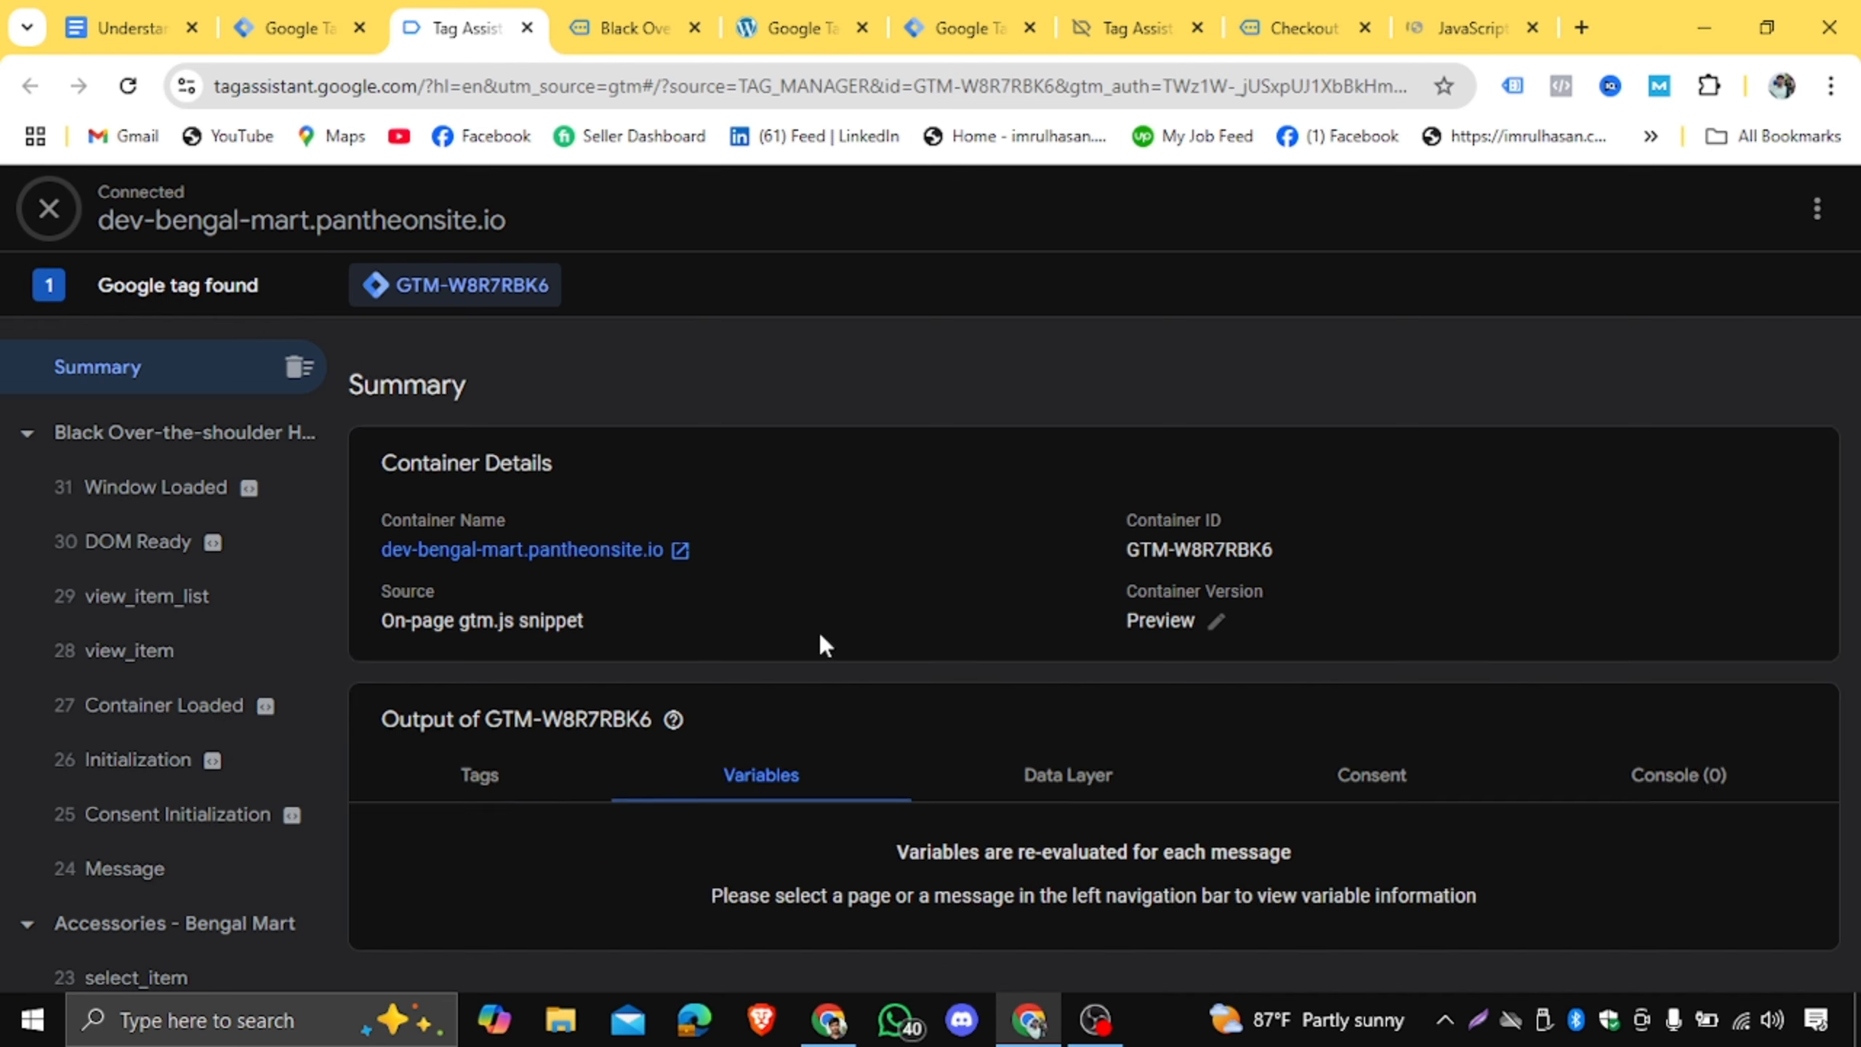
click(496, 786)
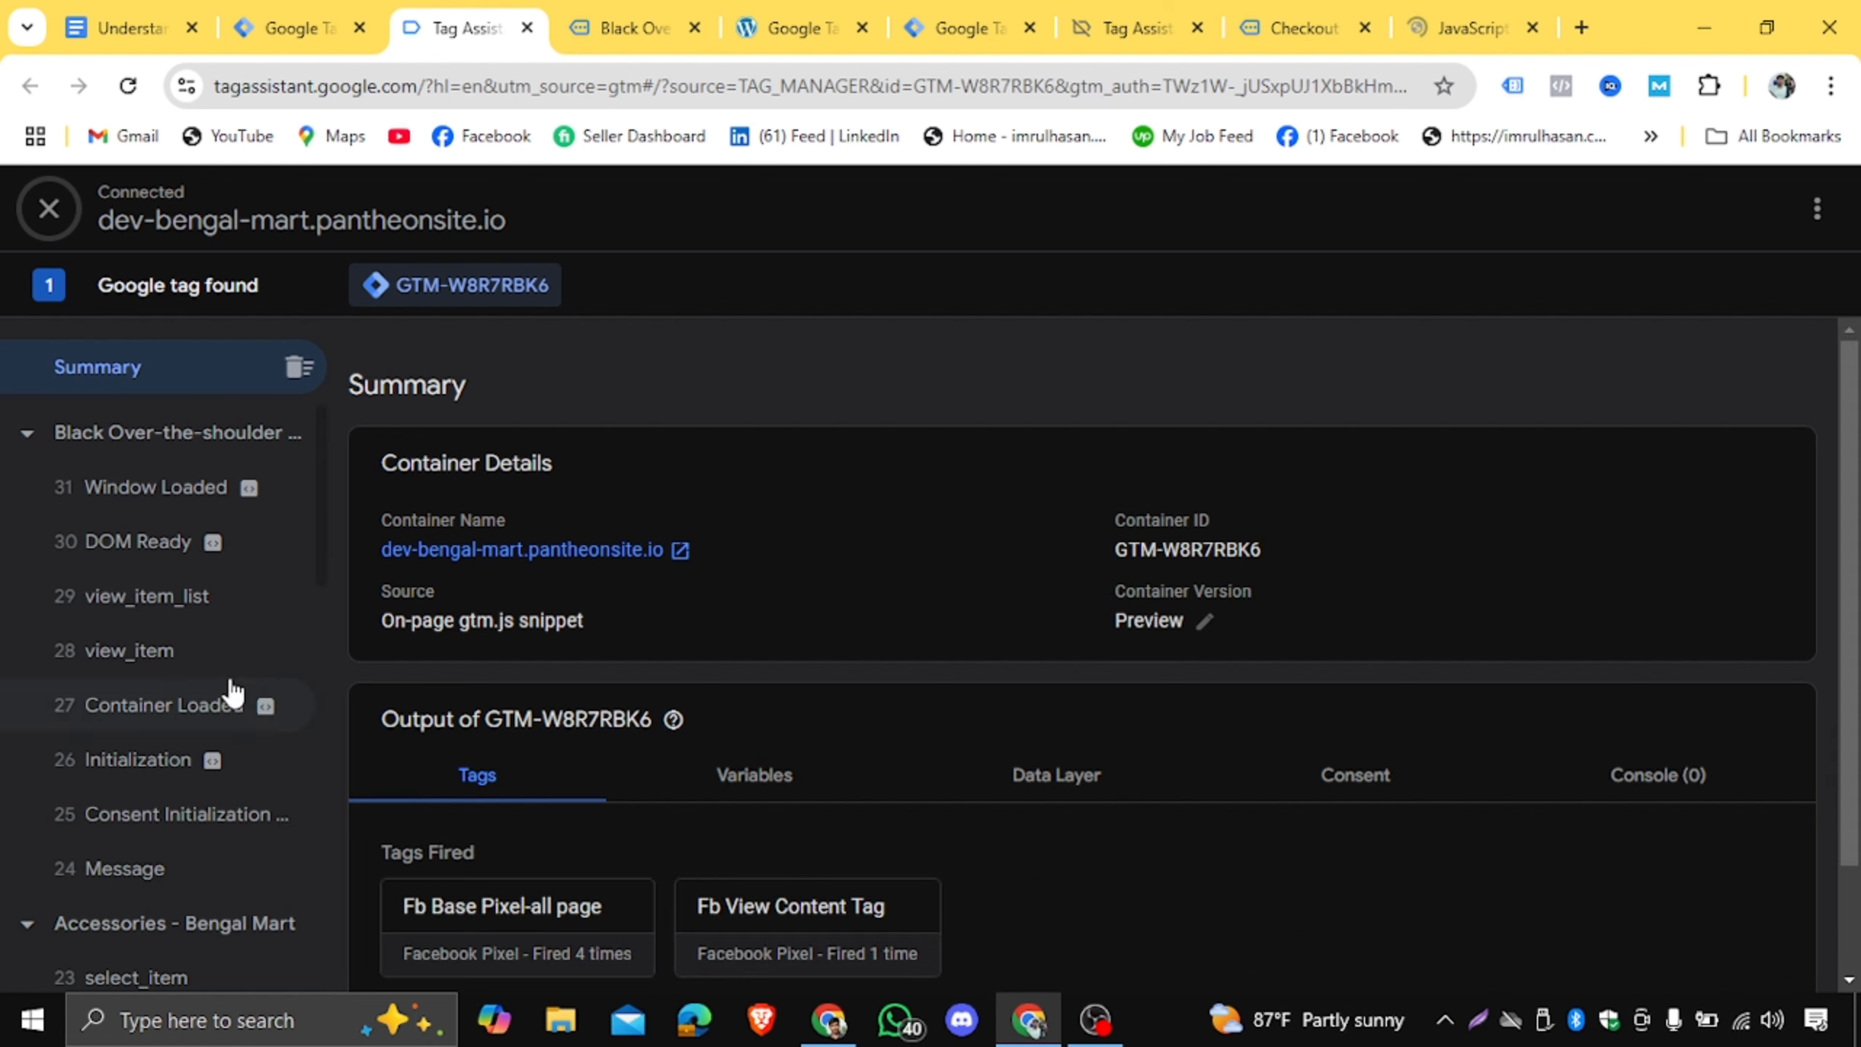
click(161, 650)
scroll(836, 597, down, 1)
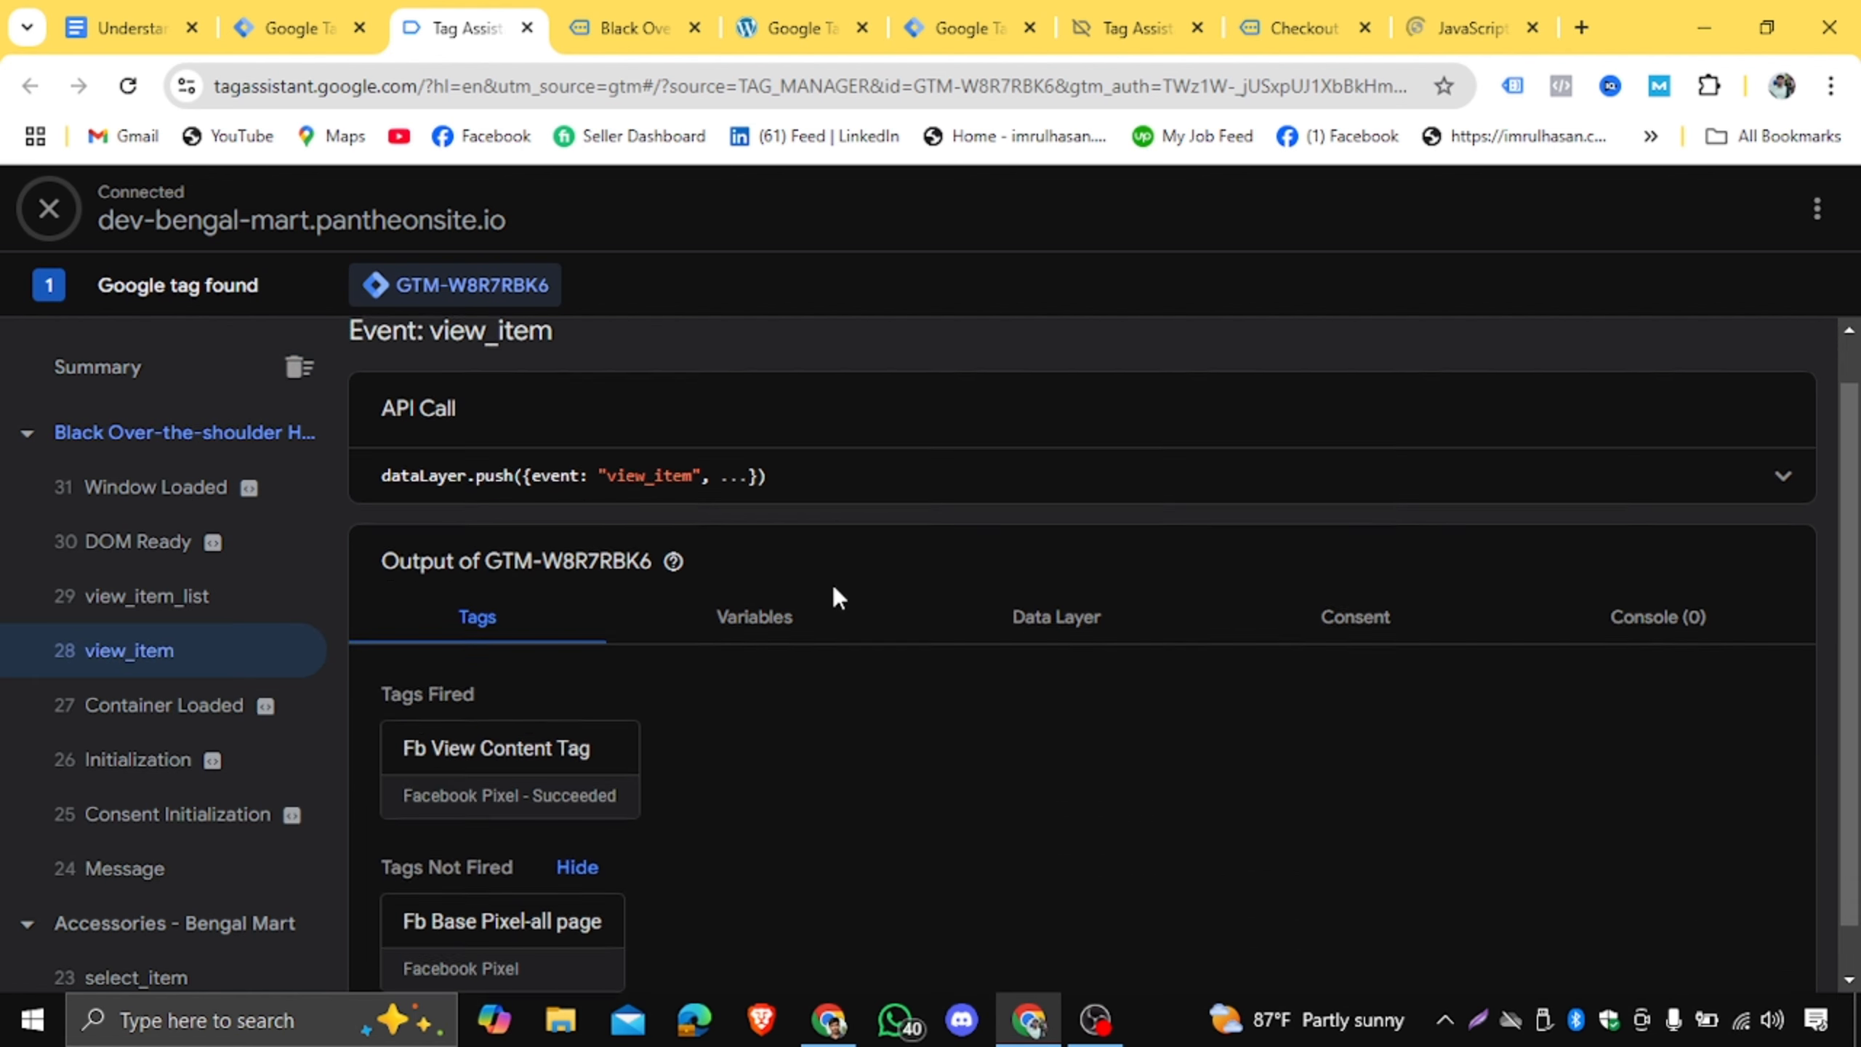
scroll(836, 597, down, 1)
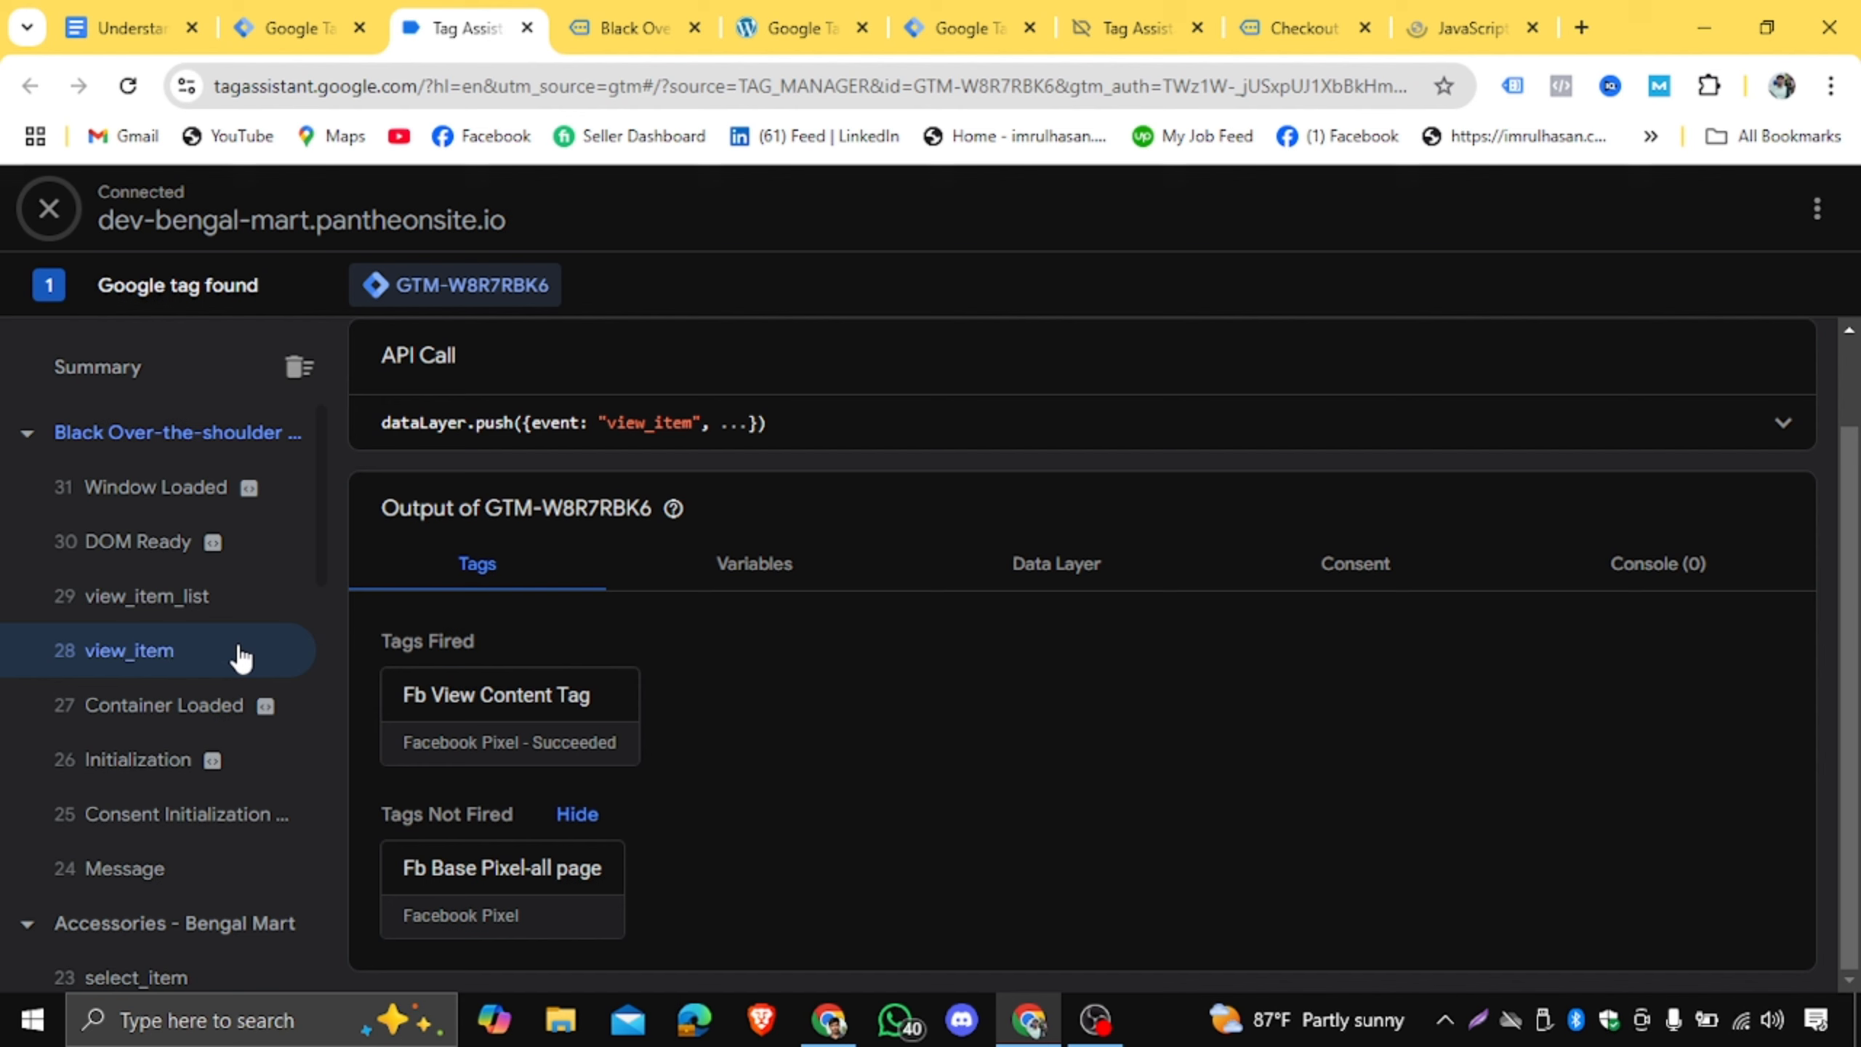
click(742, 583)
scroll(899, 611, down, 5)
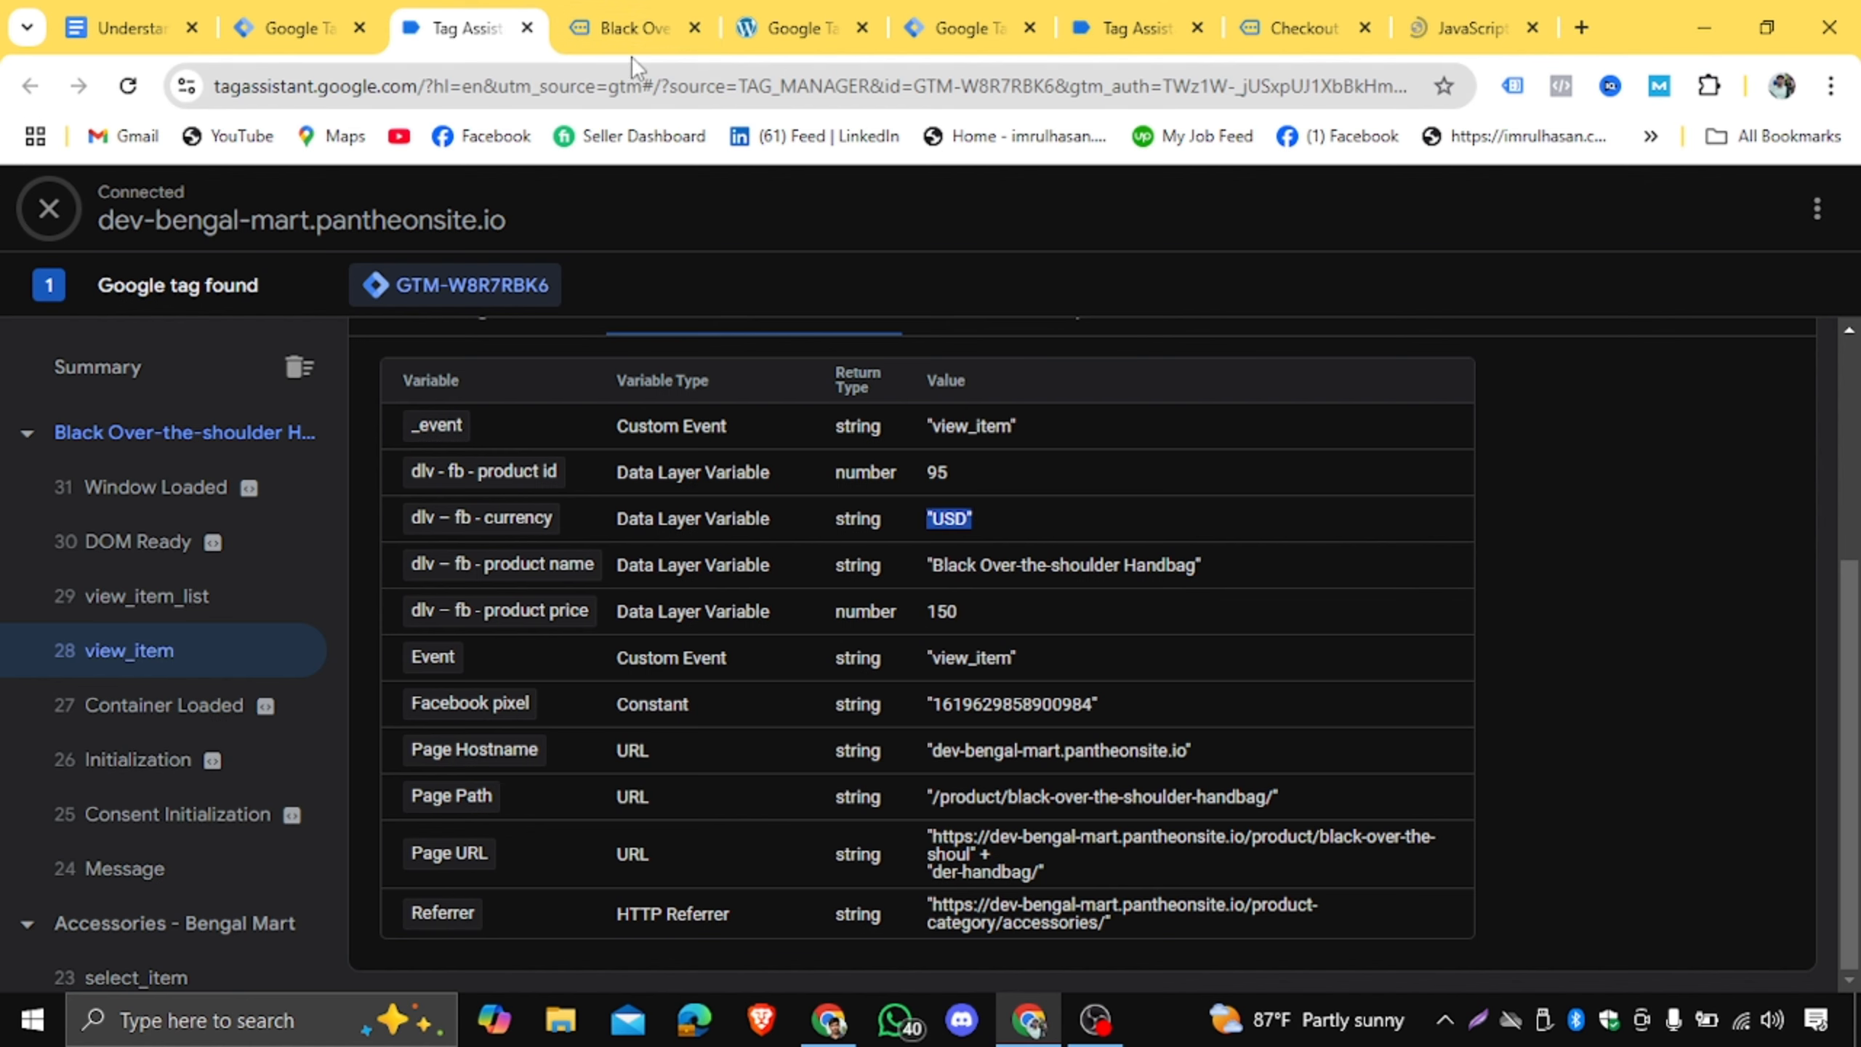
Compare the product price and name variables of the view_item event with the price and title on the handbag page.
click(629, 29)
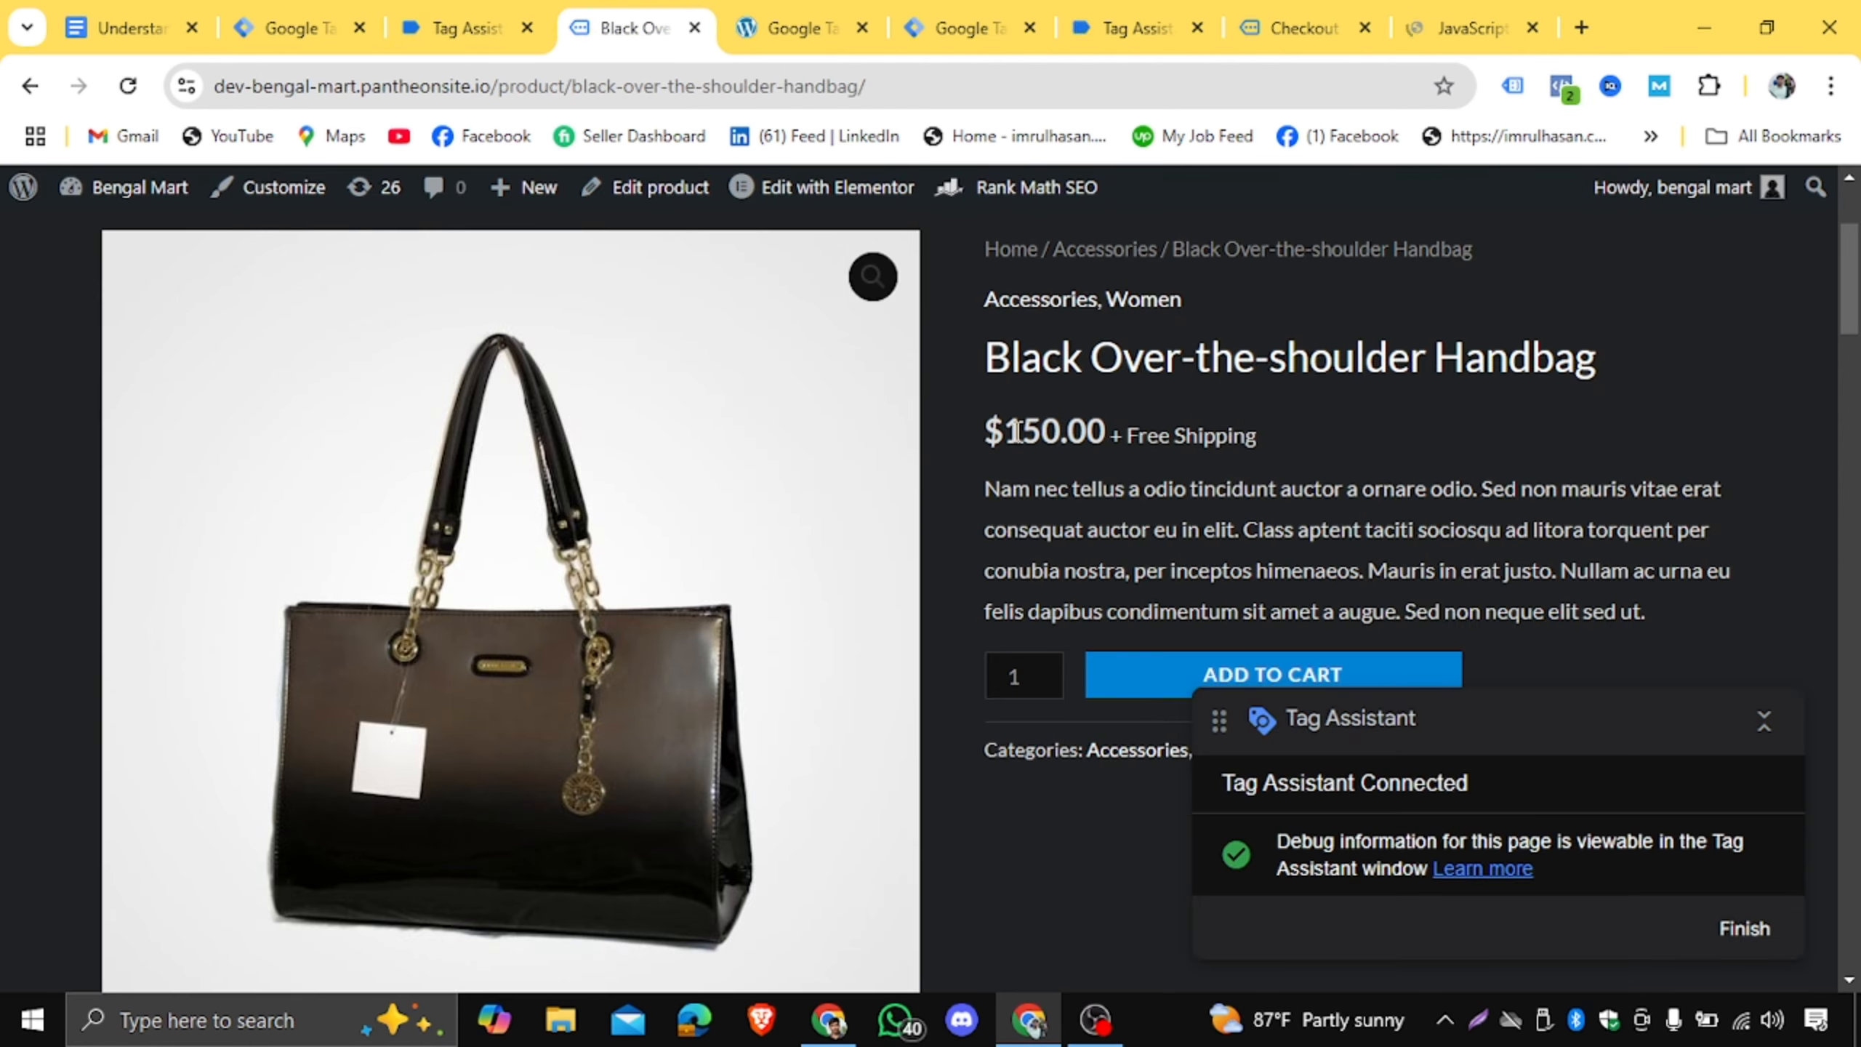
drag(1017, 429, 1103, 433)
click(467, 28)
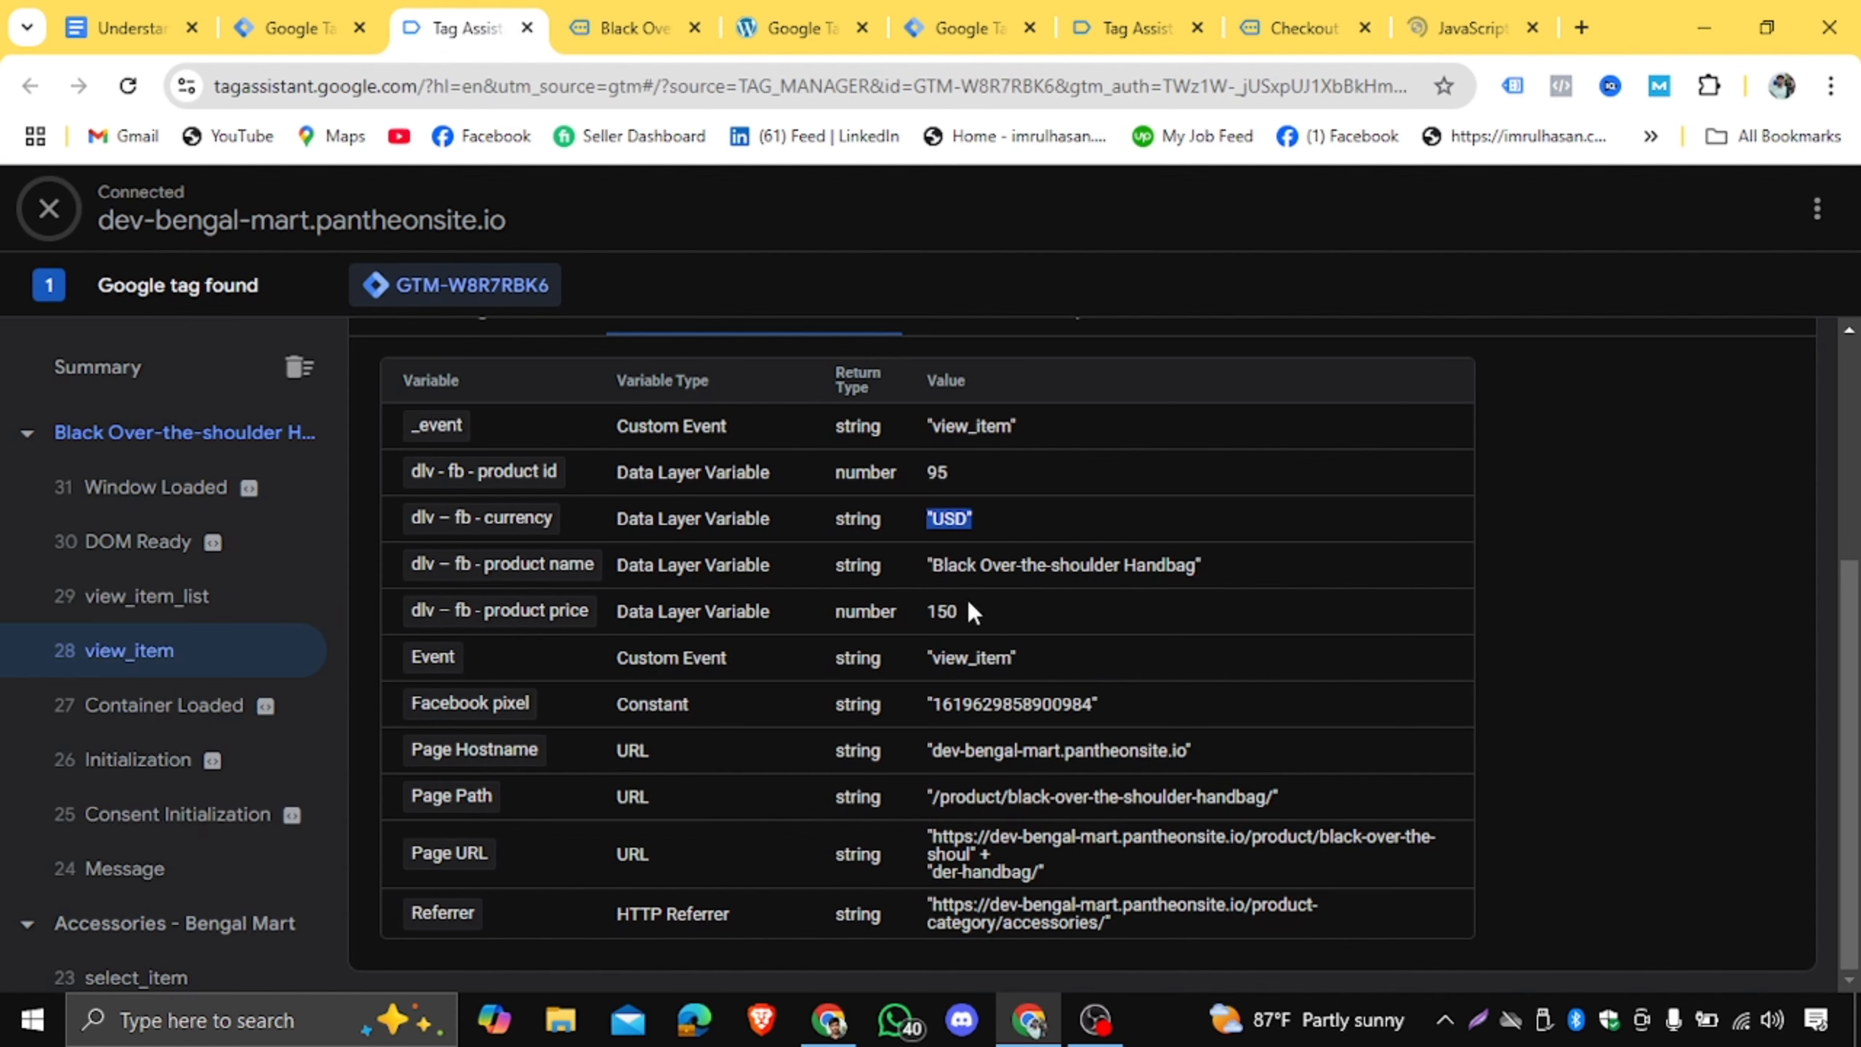
click(932, 598)
drag(925, 565, 1090, 572)
click(669, 38)
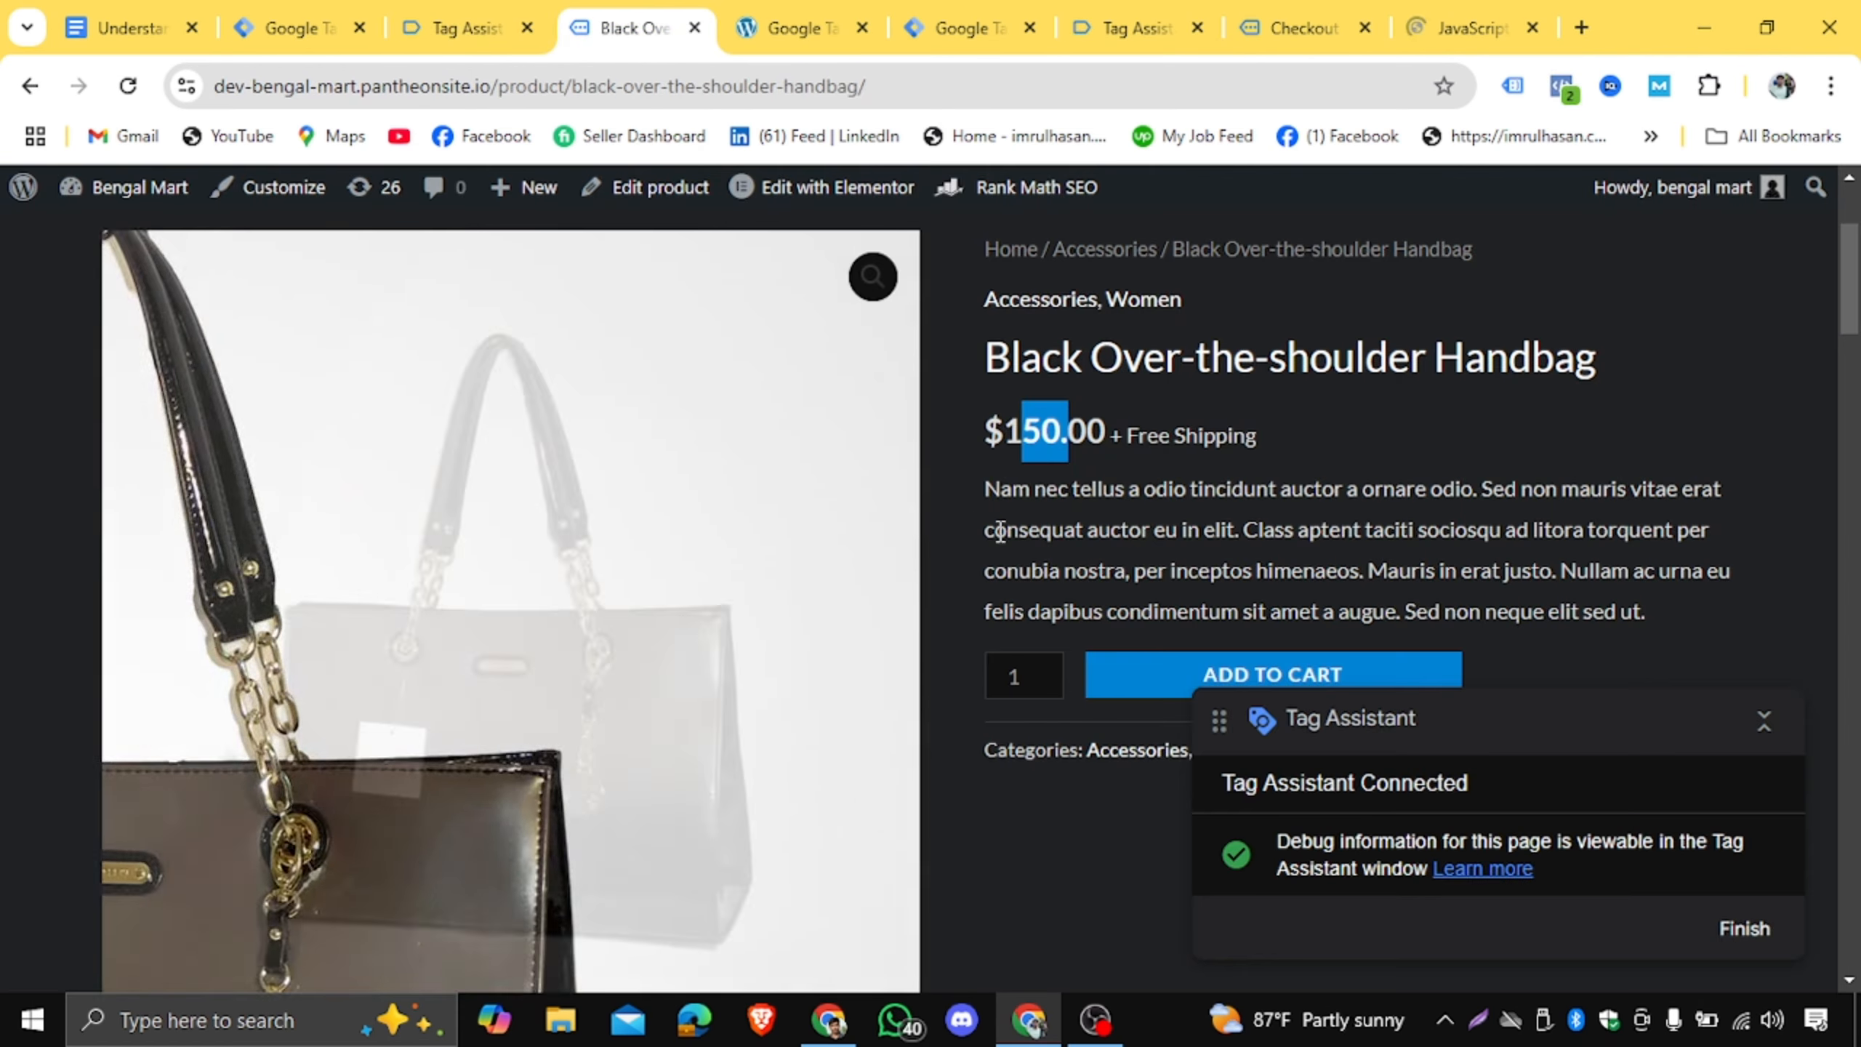
drag(986, 357, 1486, 359)
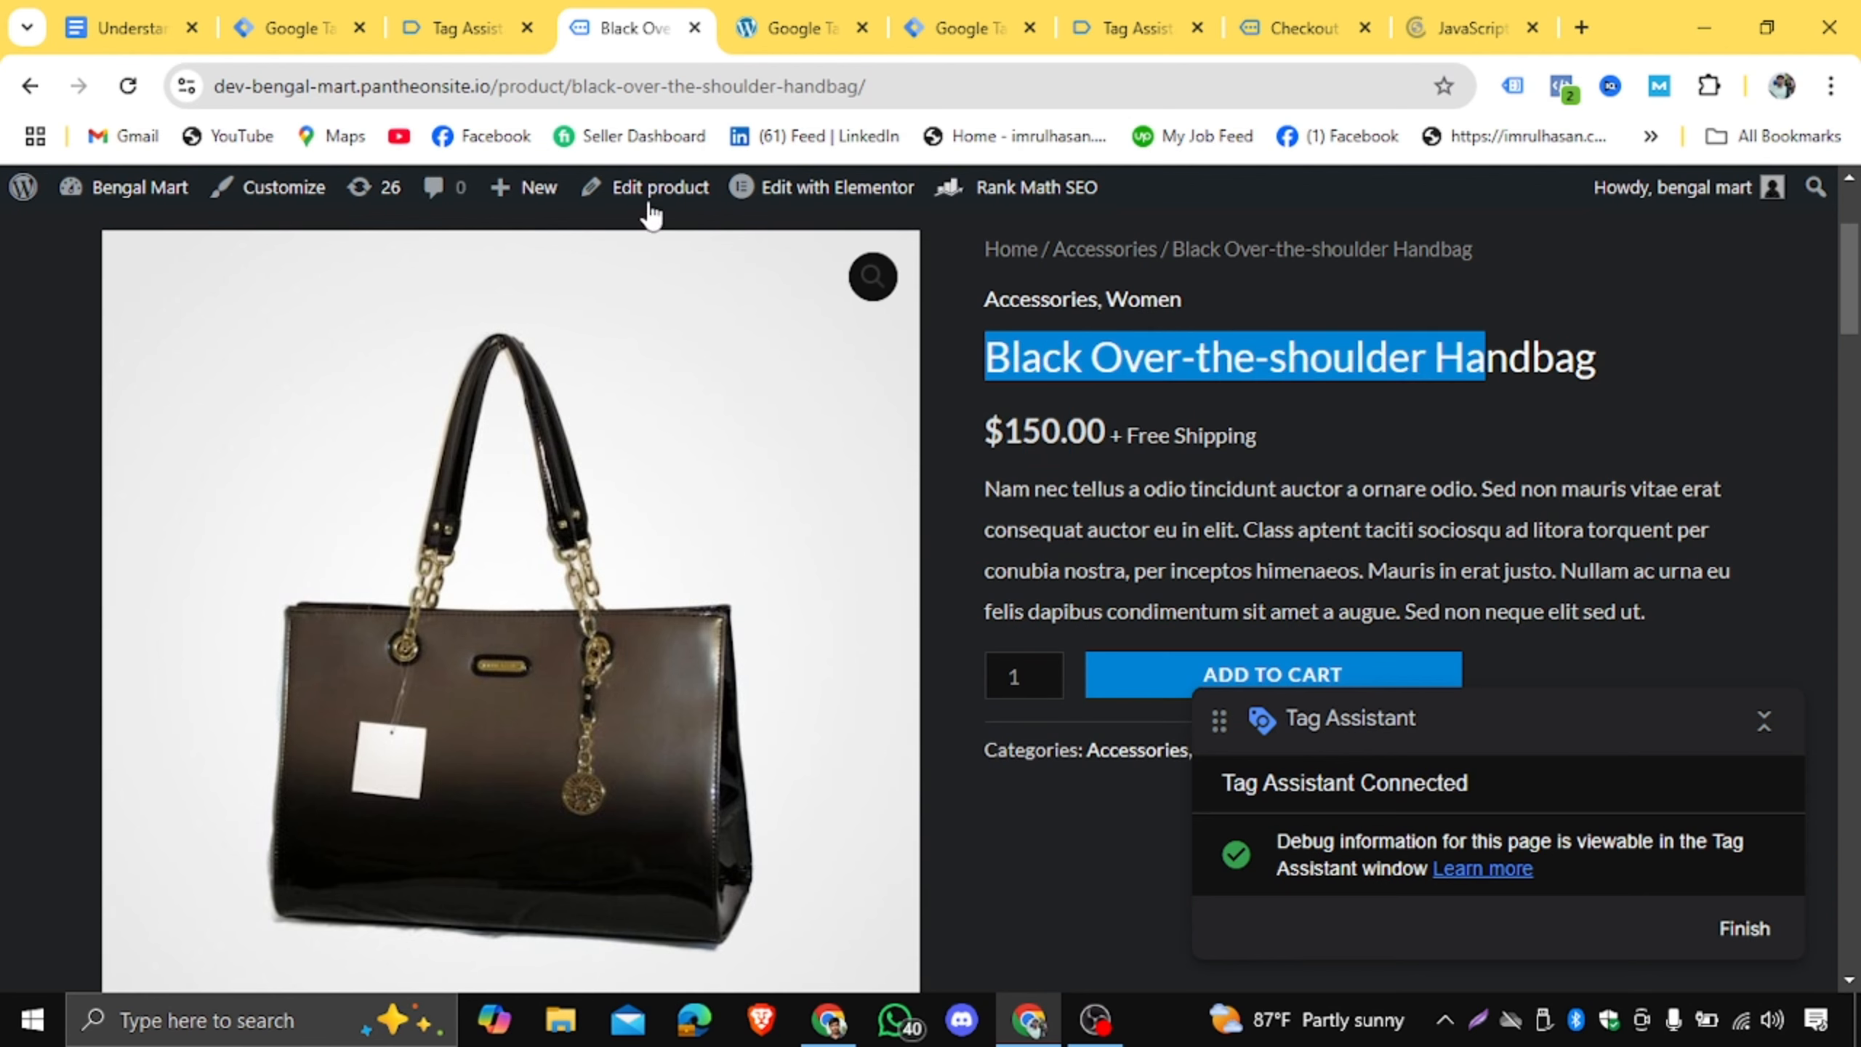
click(447, 29)
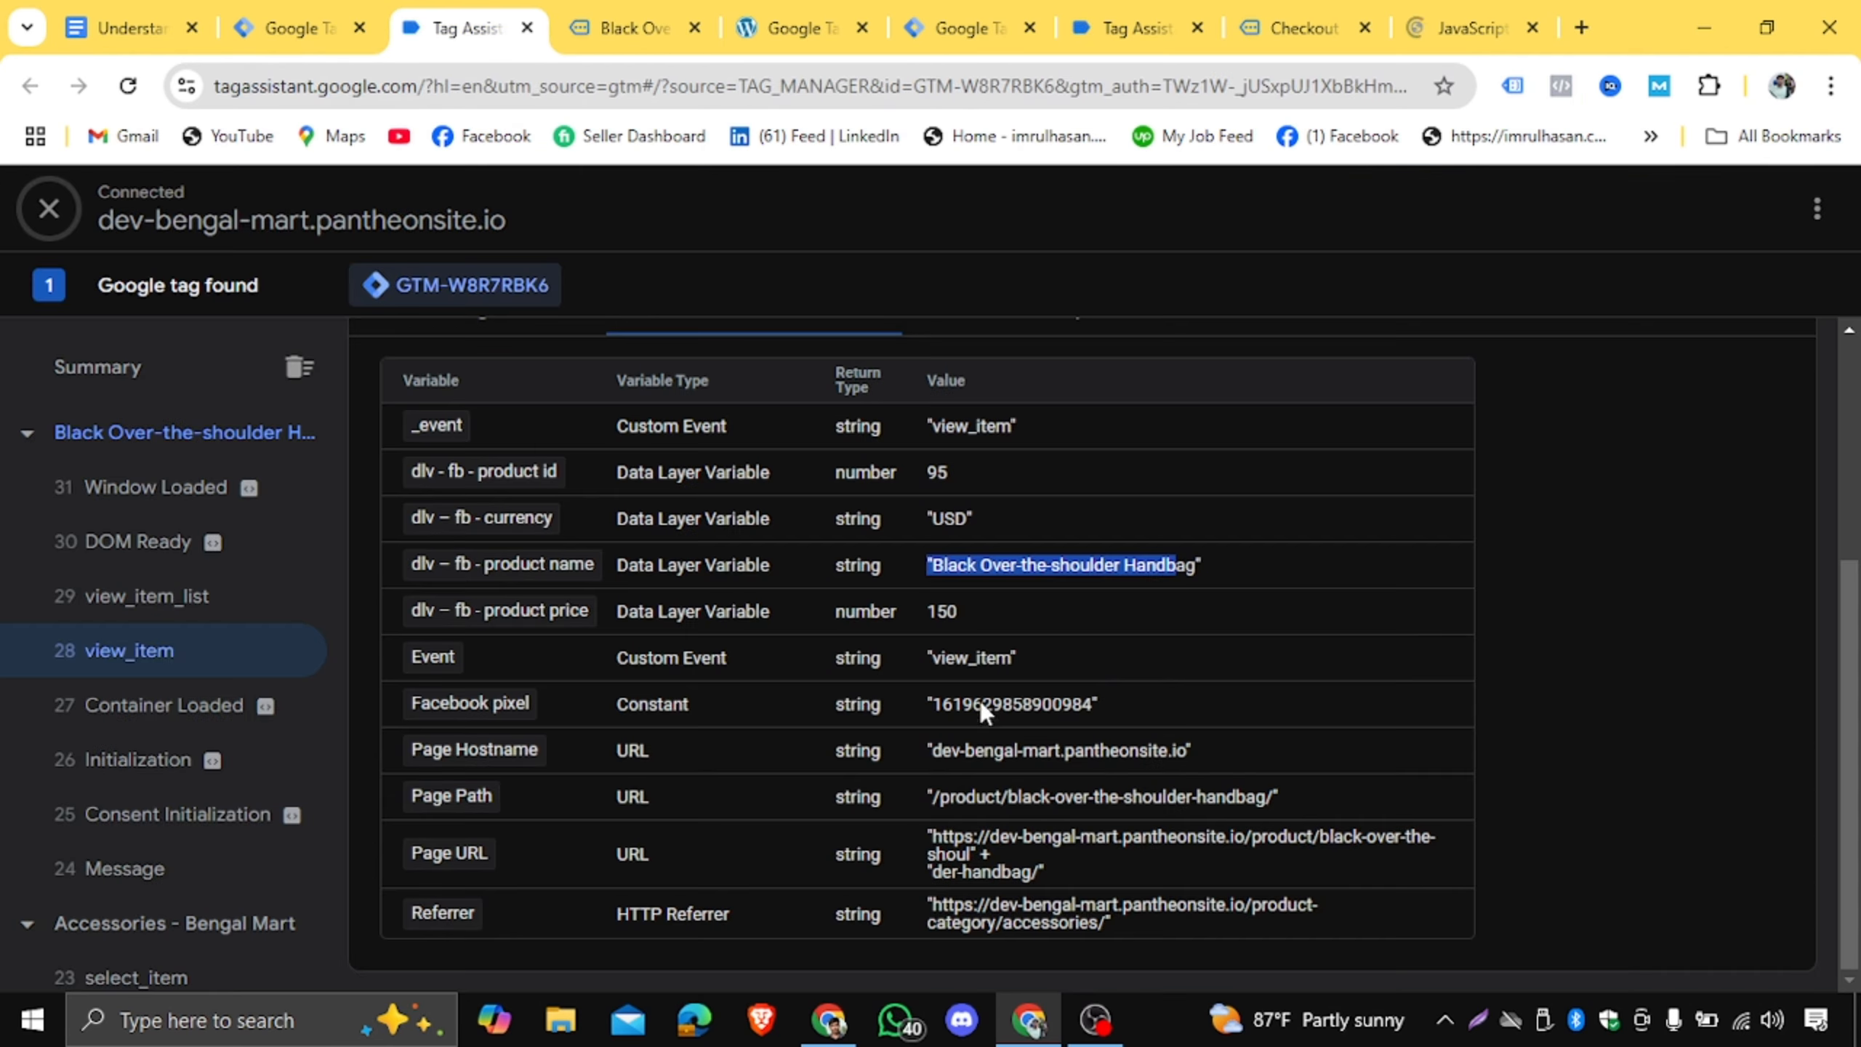
scroll(980, 701, up, 5)
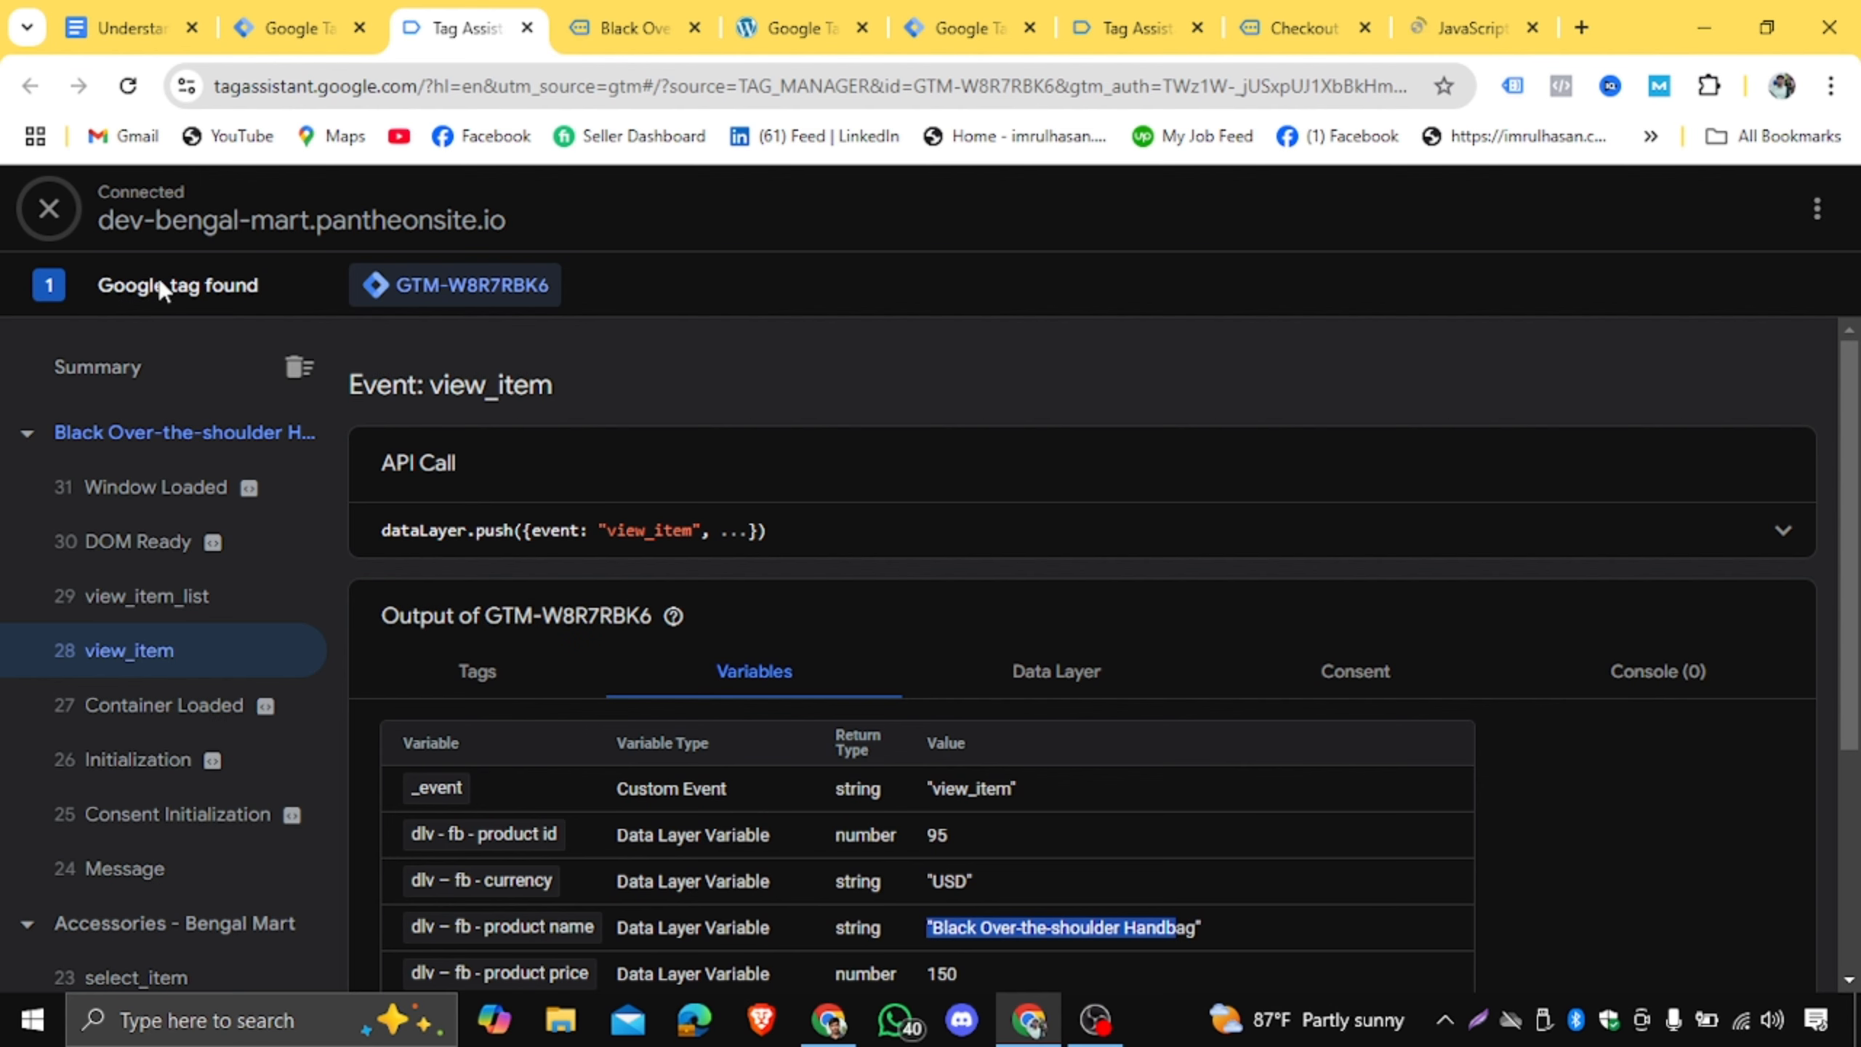
click(281, 10)
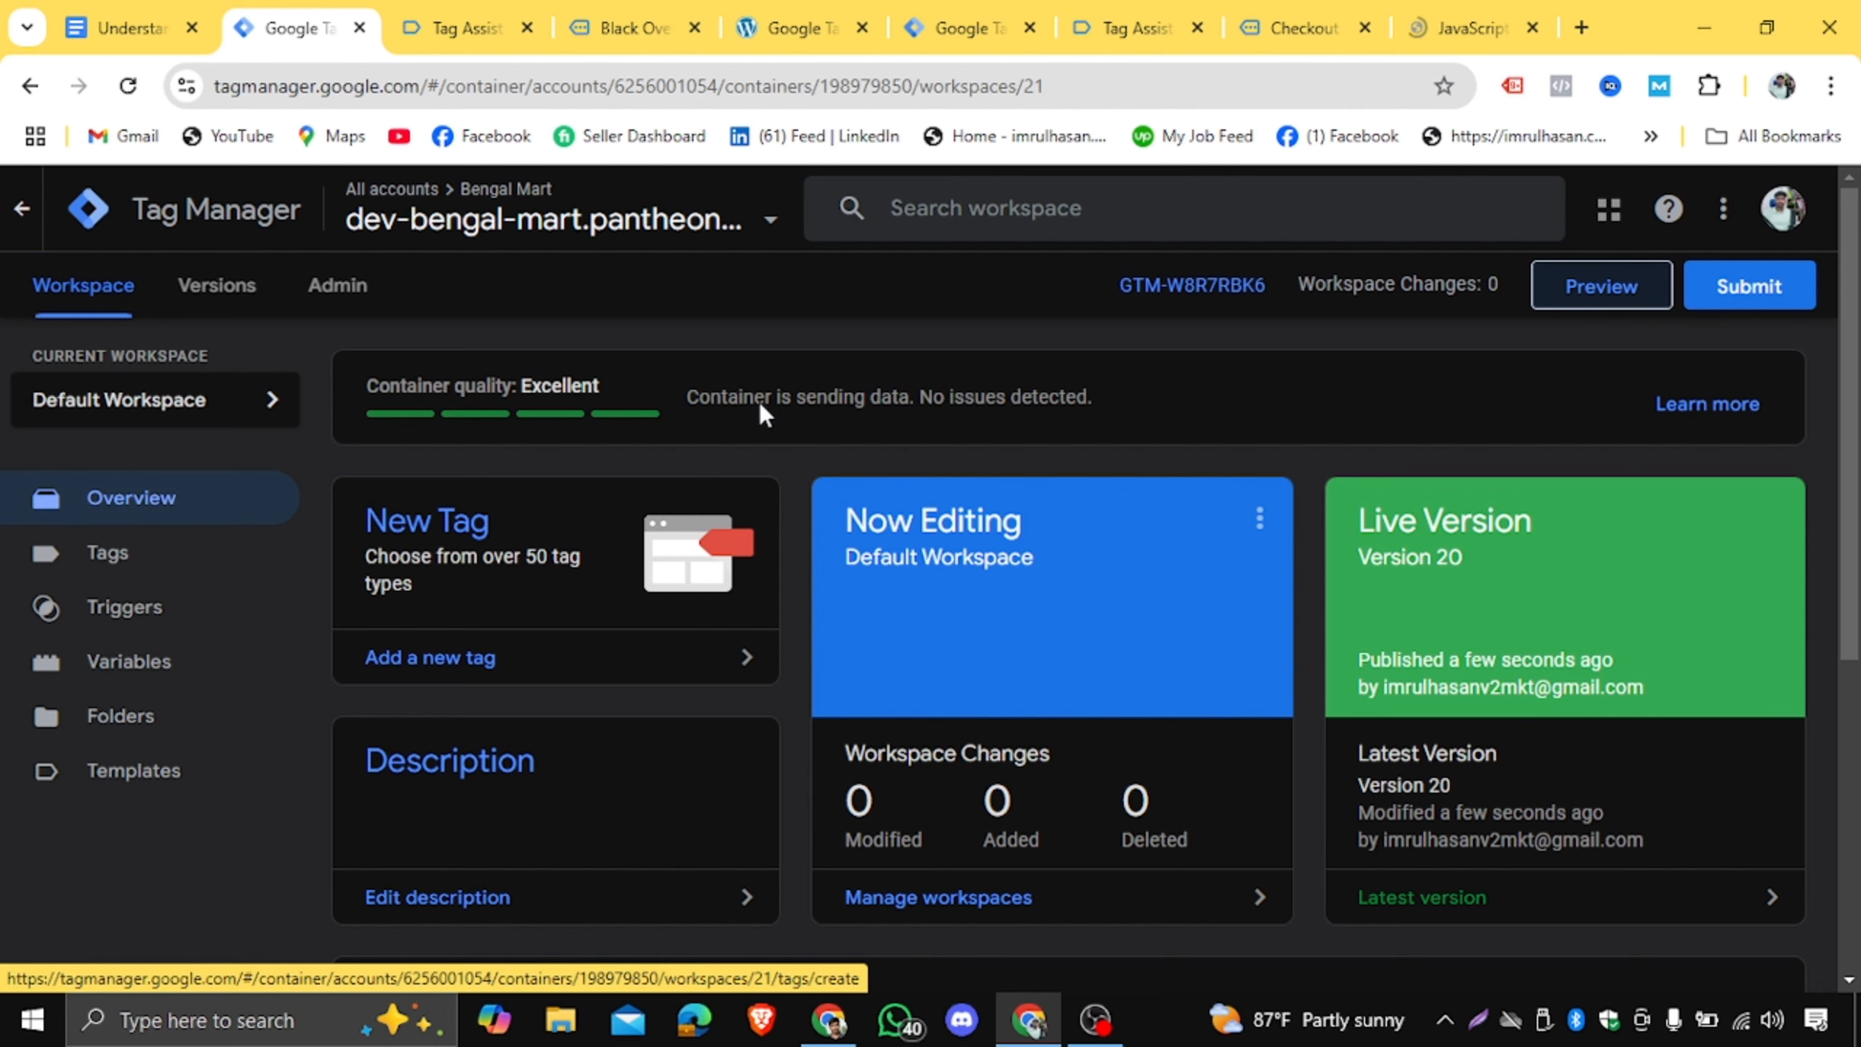
click(612, 23)
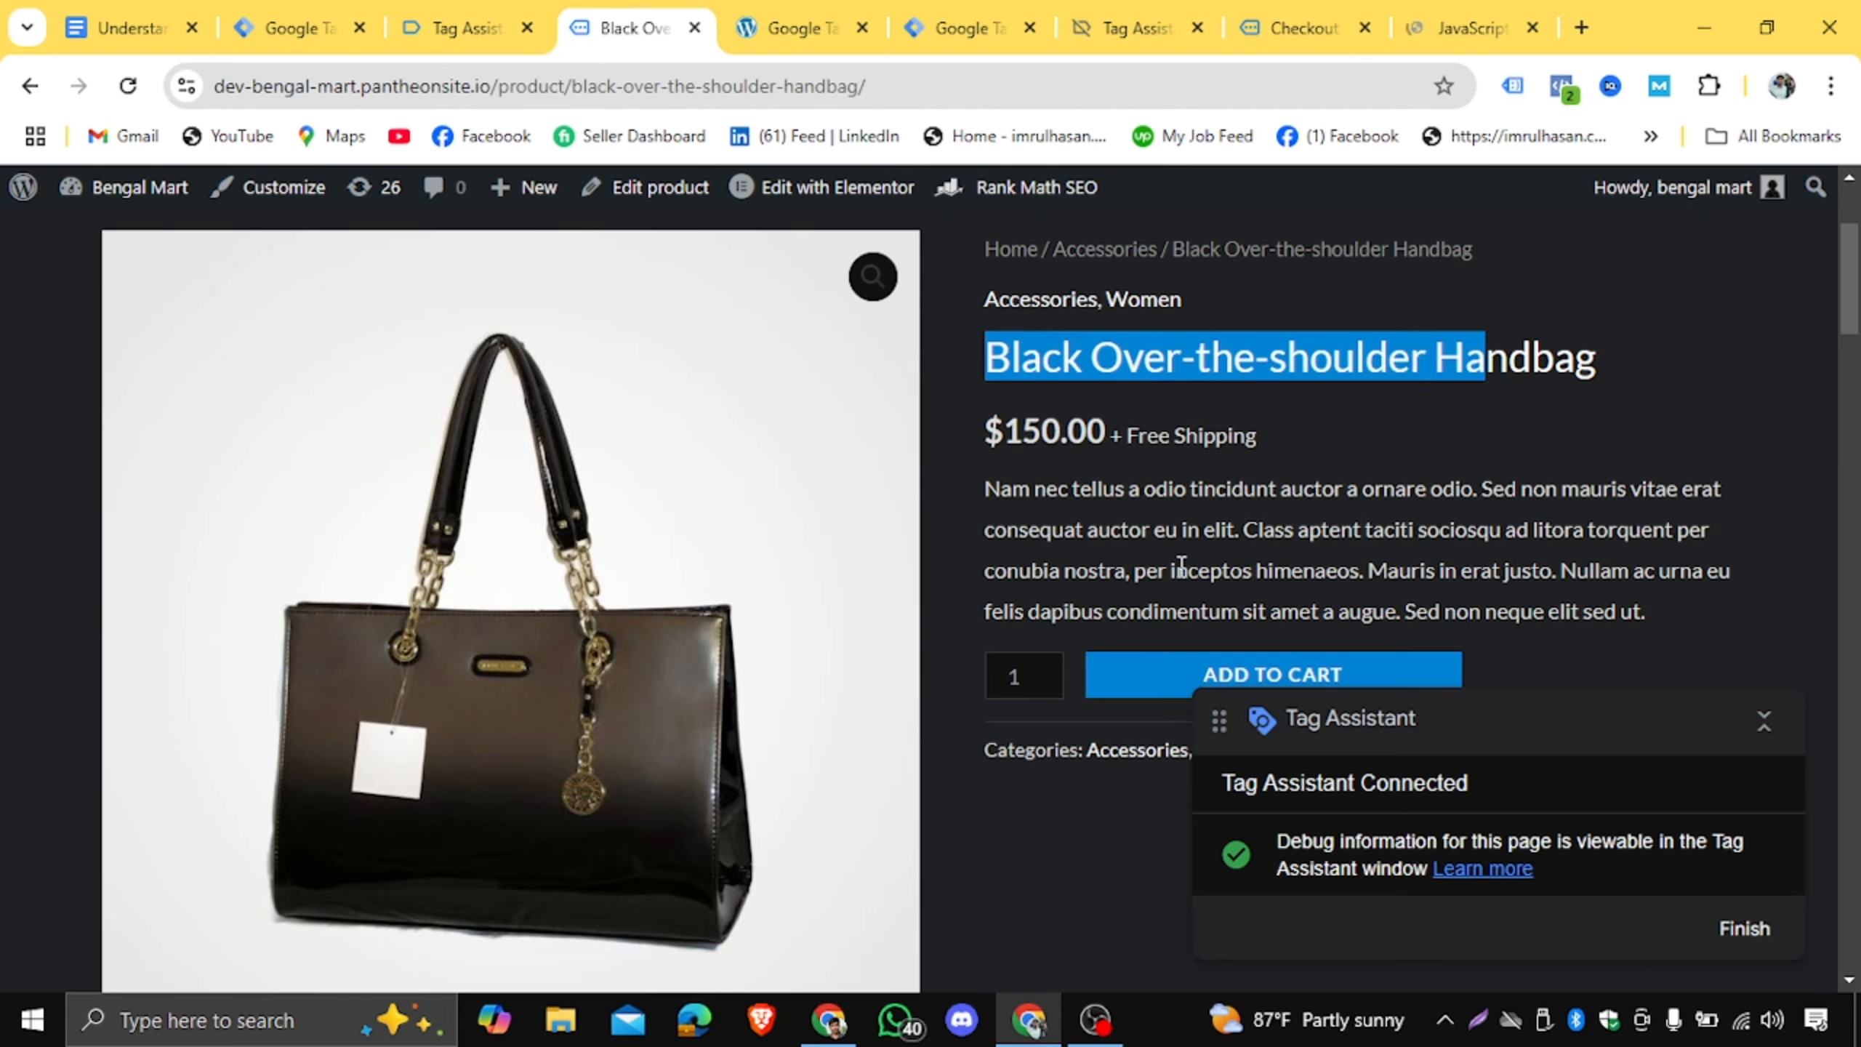
click(968, 387)
scroll(997, 395, down, 1)
scroll(998, 394, up, 1)
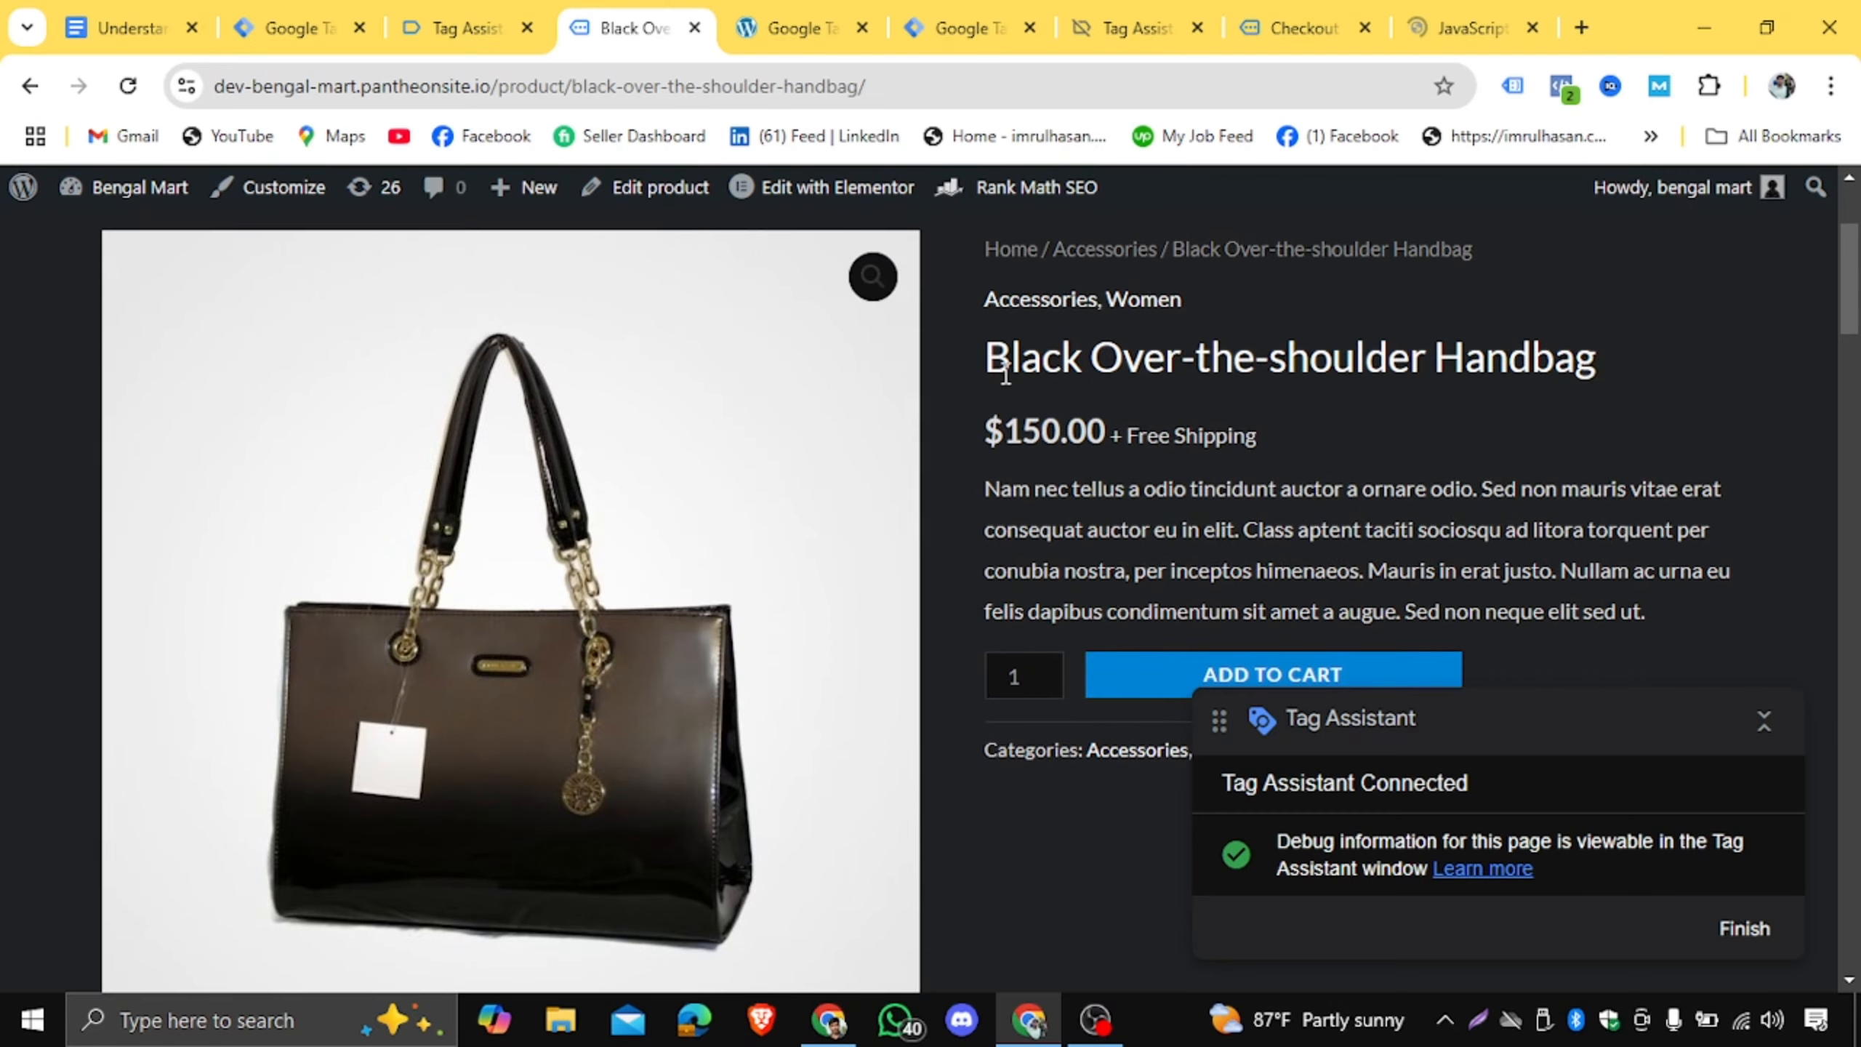
drag(994, 358, 1152, 345)
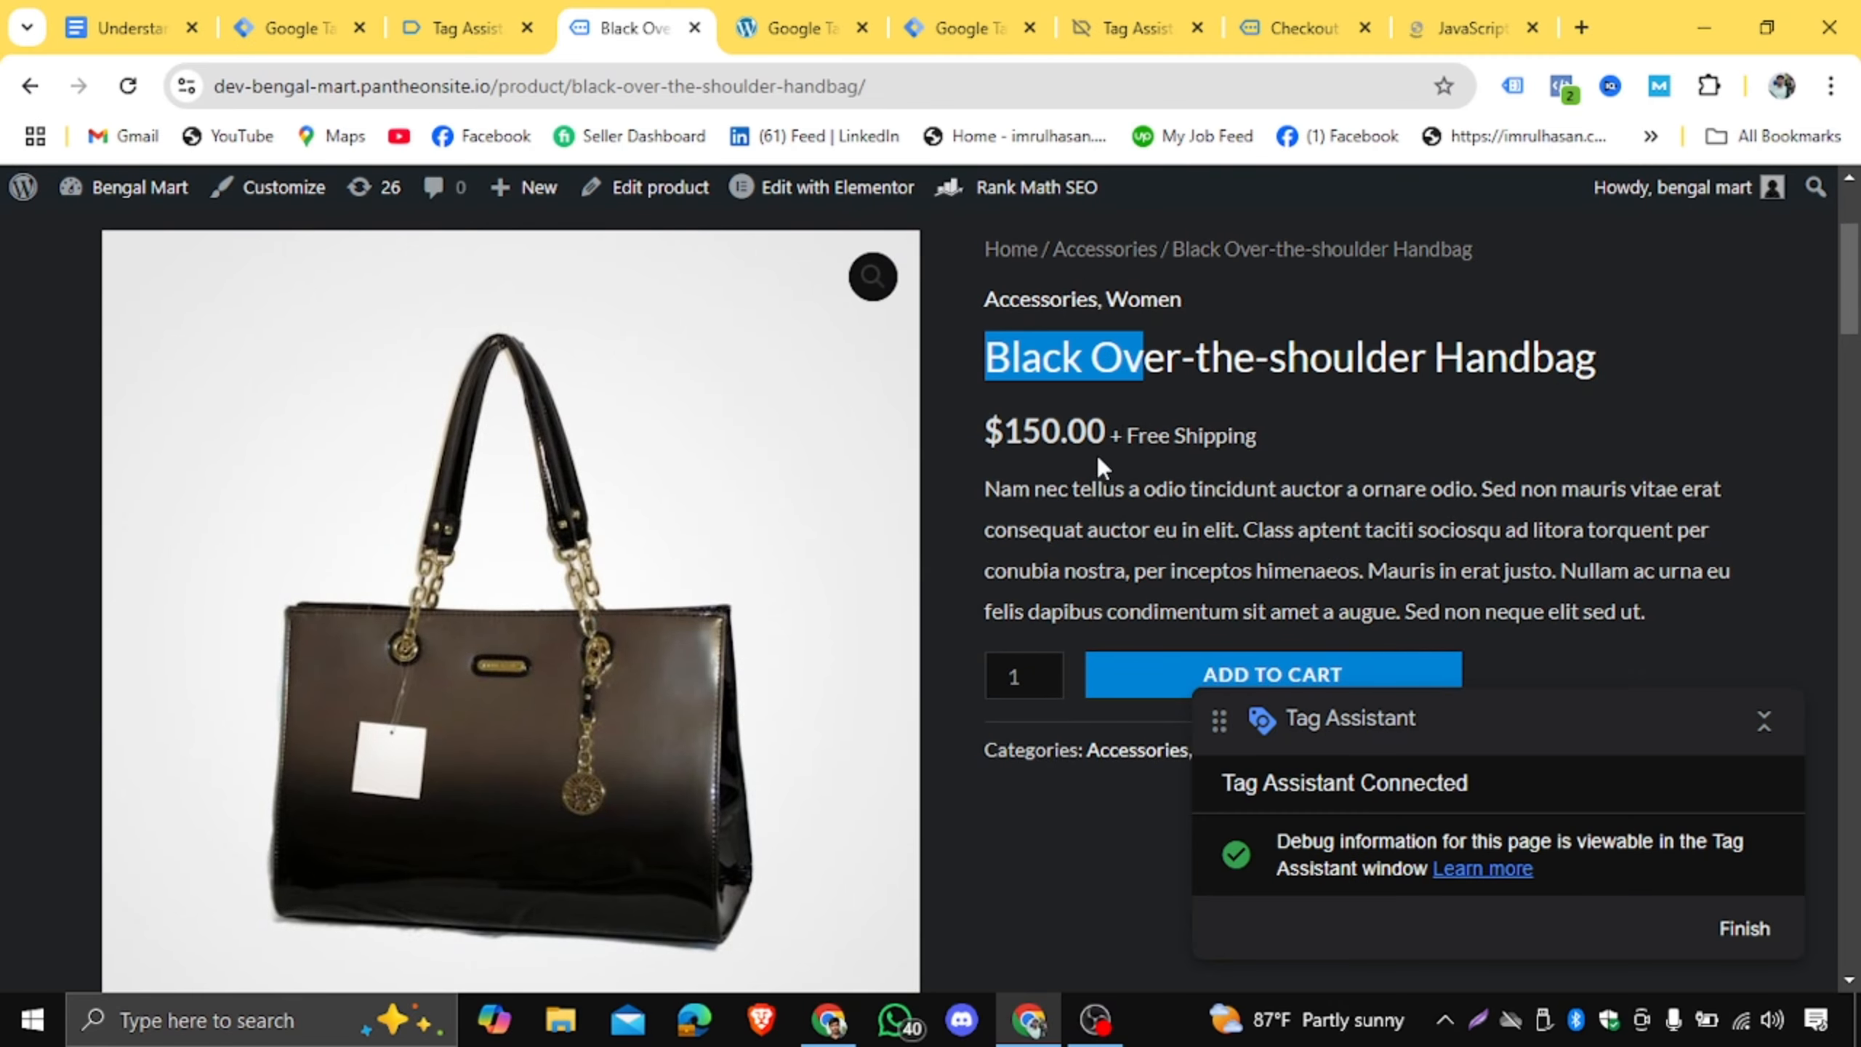
scroll(953, 499, down, 1)
scroll(733, 549, up, 1)
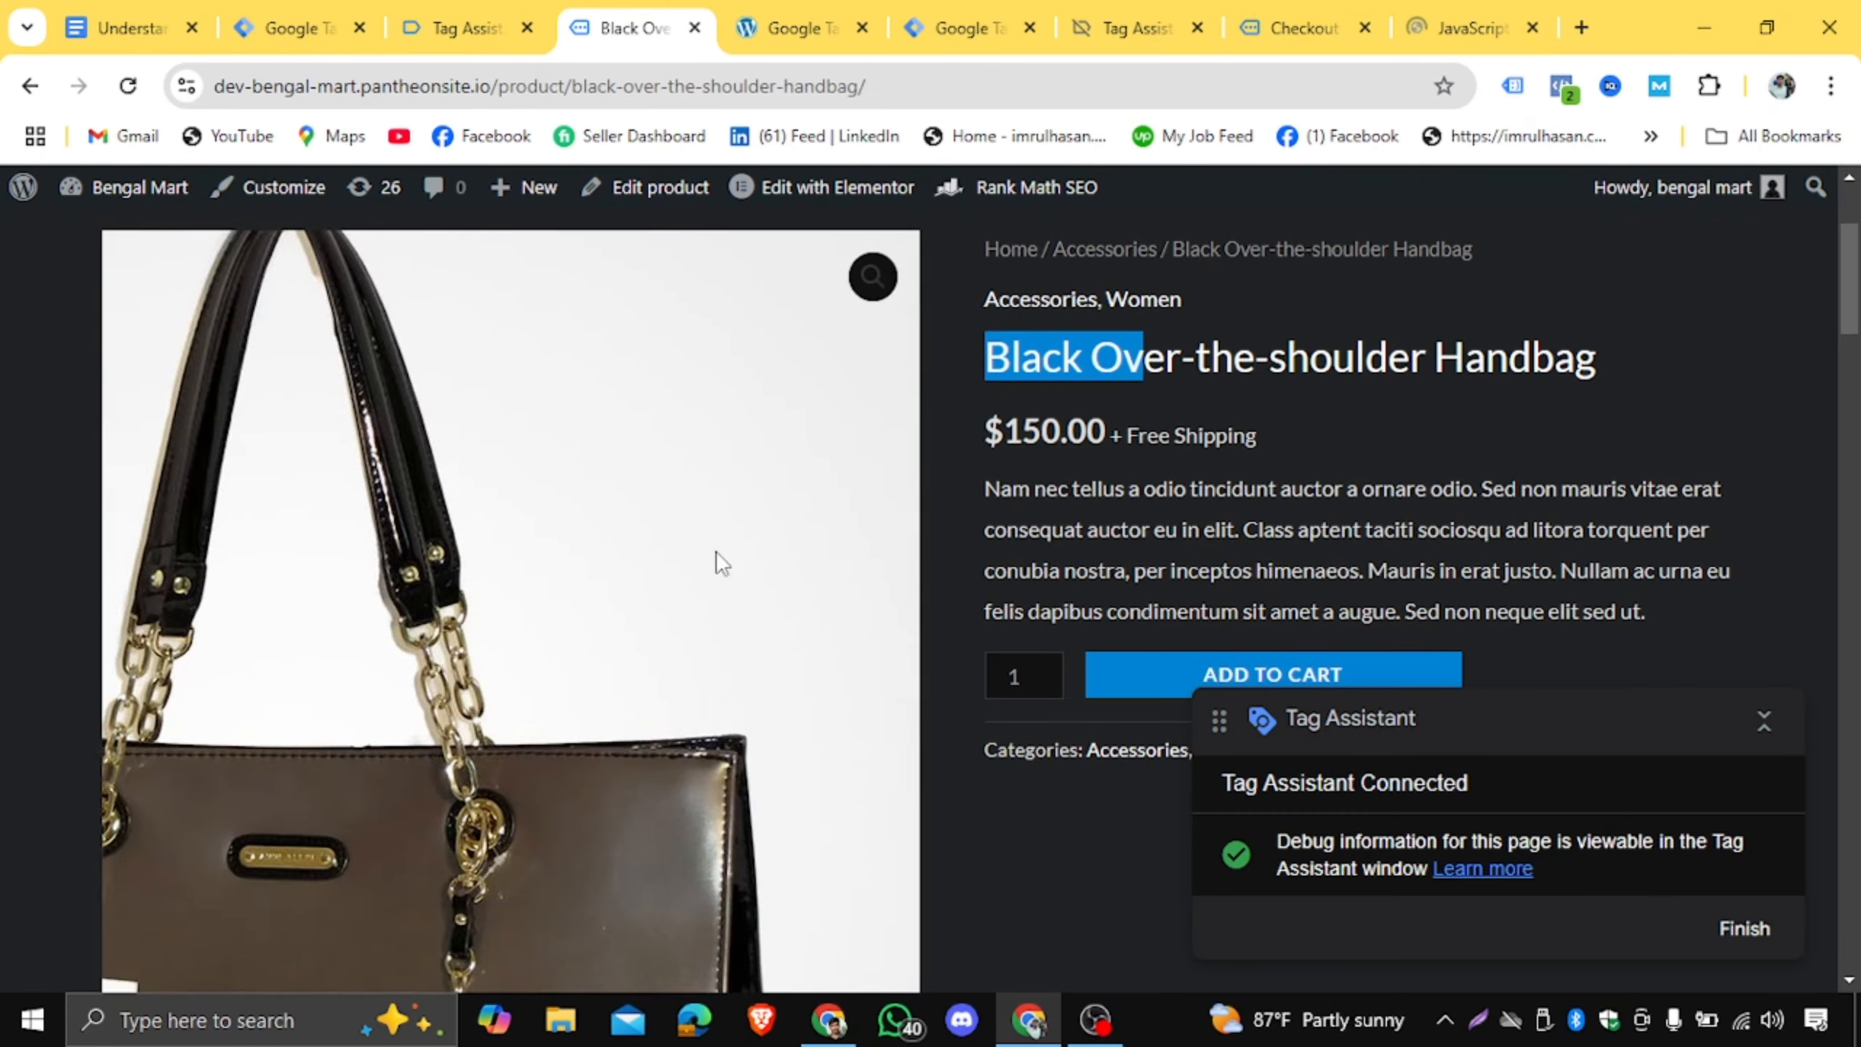
Add the Black Over-the-shoulder Handbag to the cart and look over the reloaded product page.
scroll(1100, 393, down, 1)
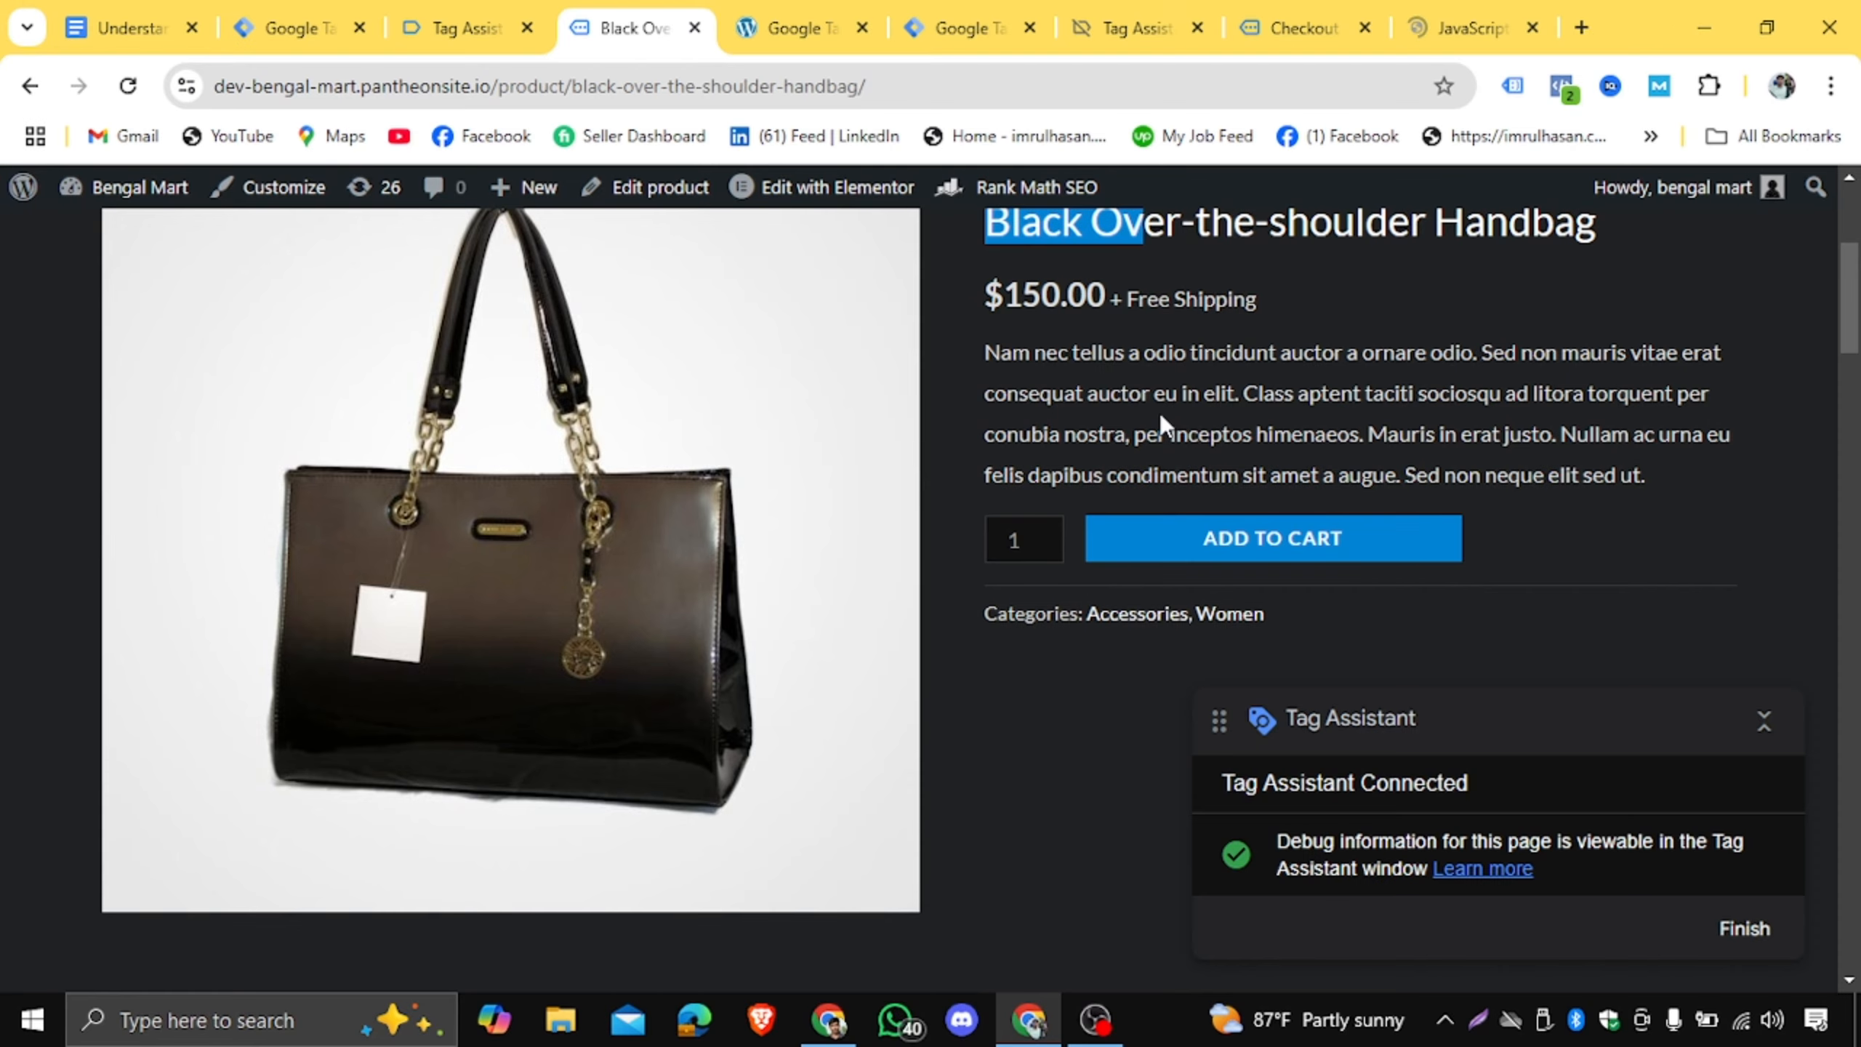
scroll(1161, 414, up, 2)
scroll(1160, 413, down, 2)
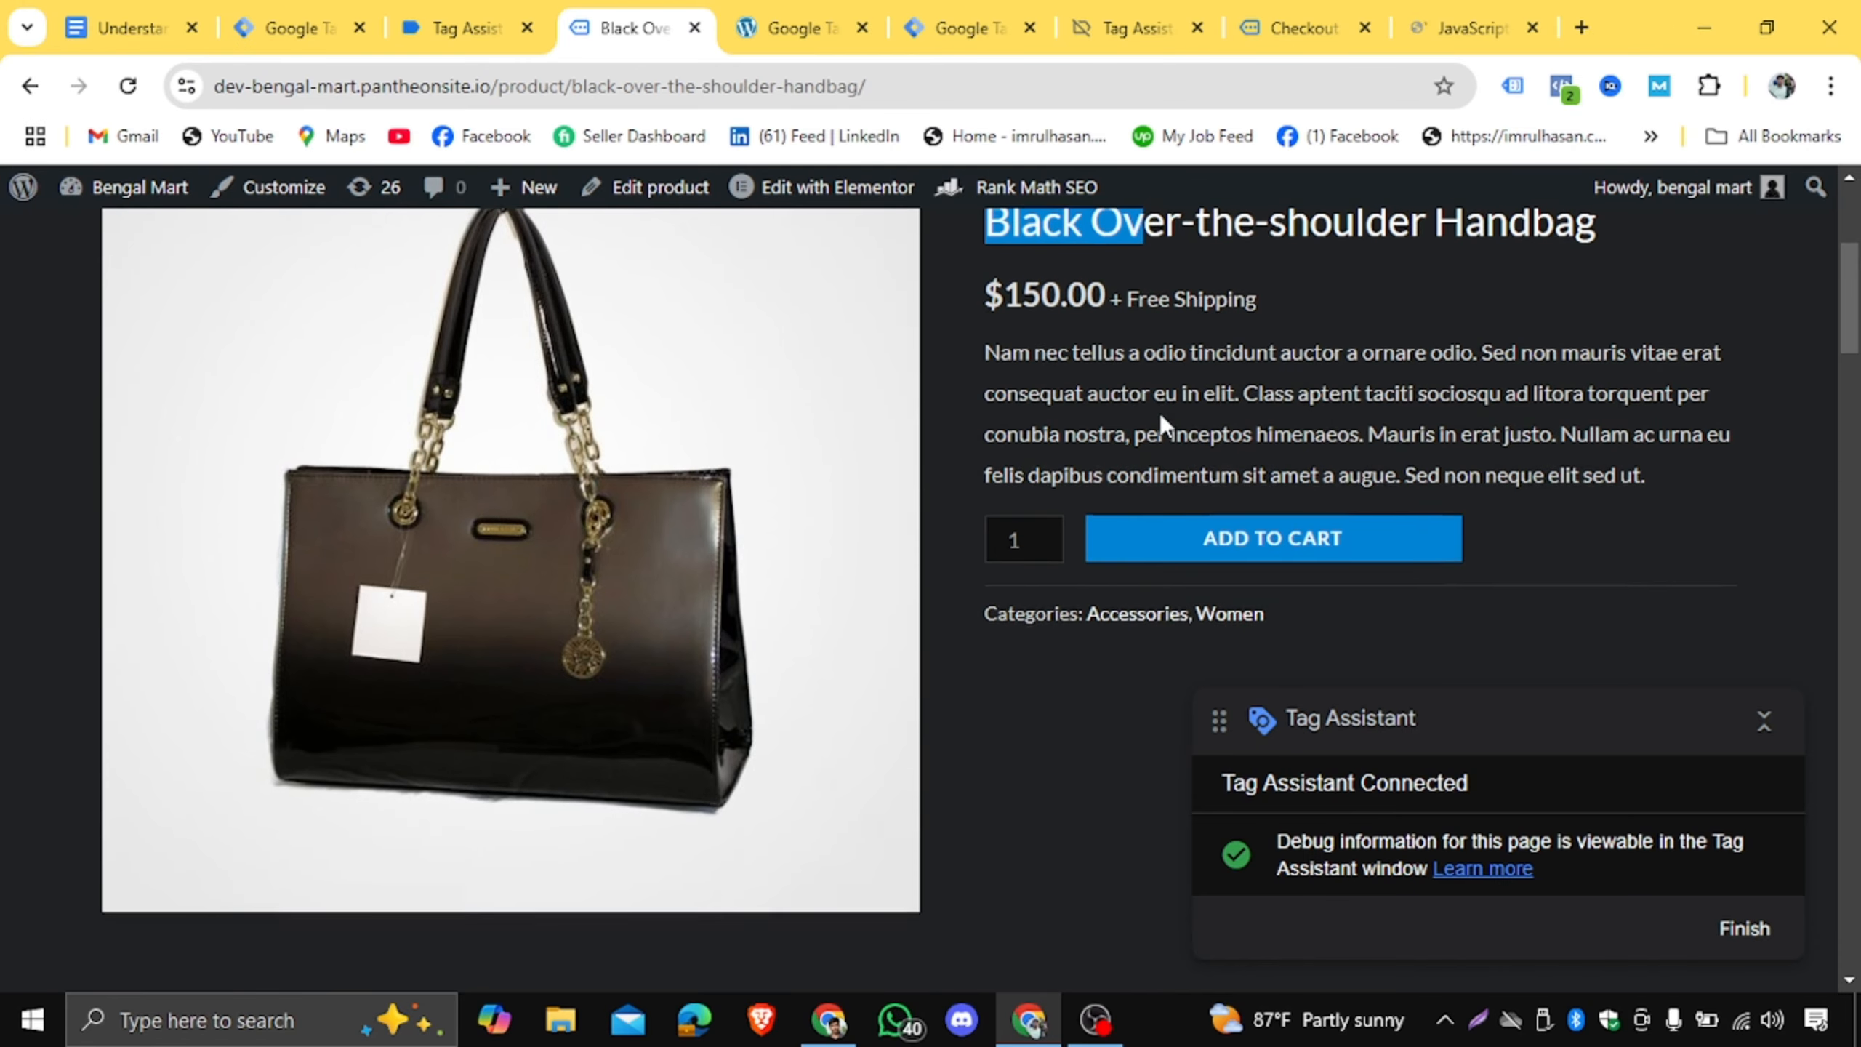
click(1231, 564)
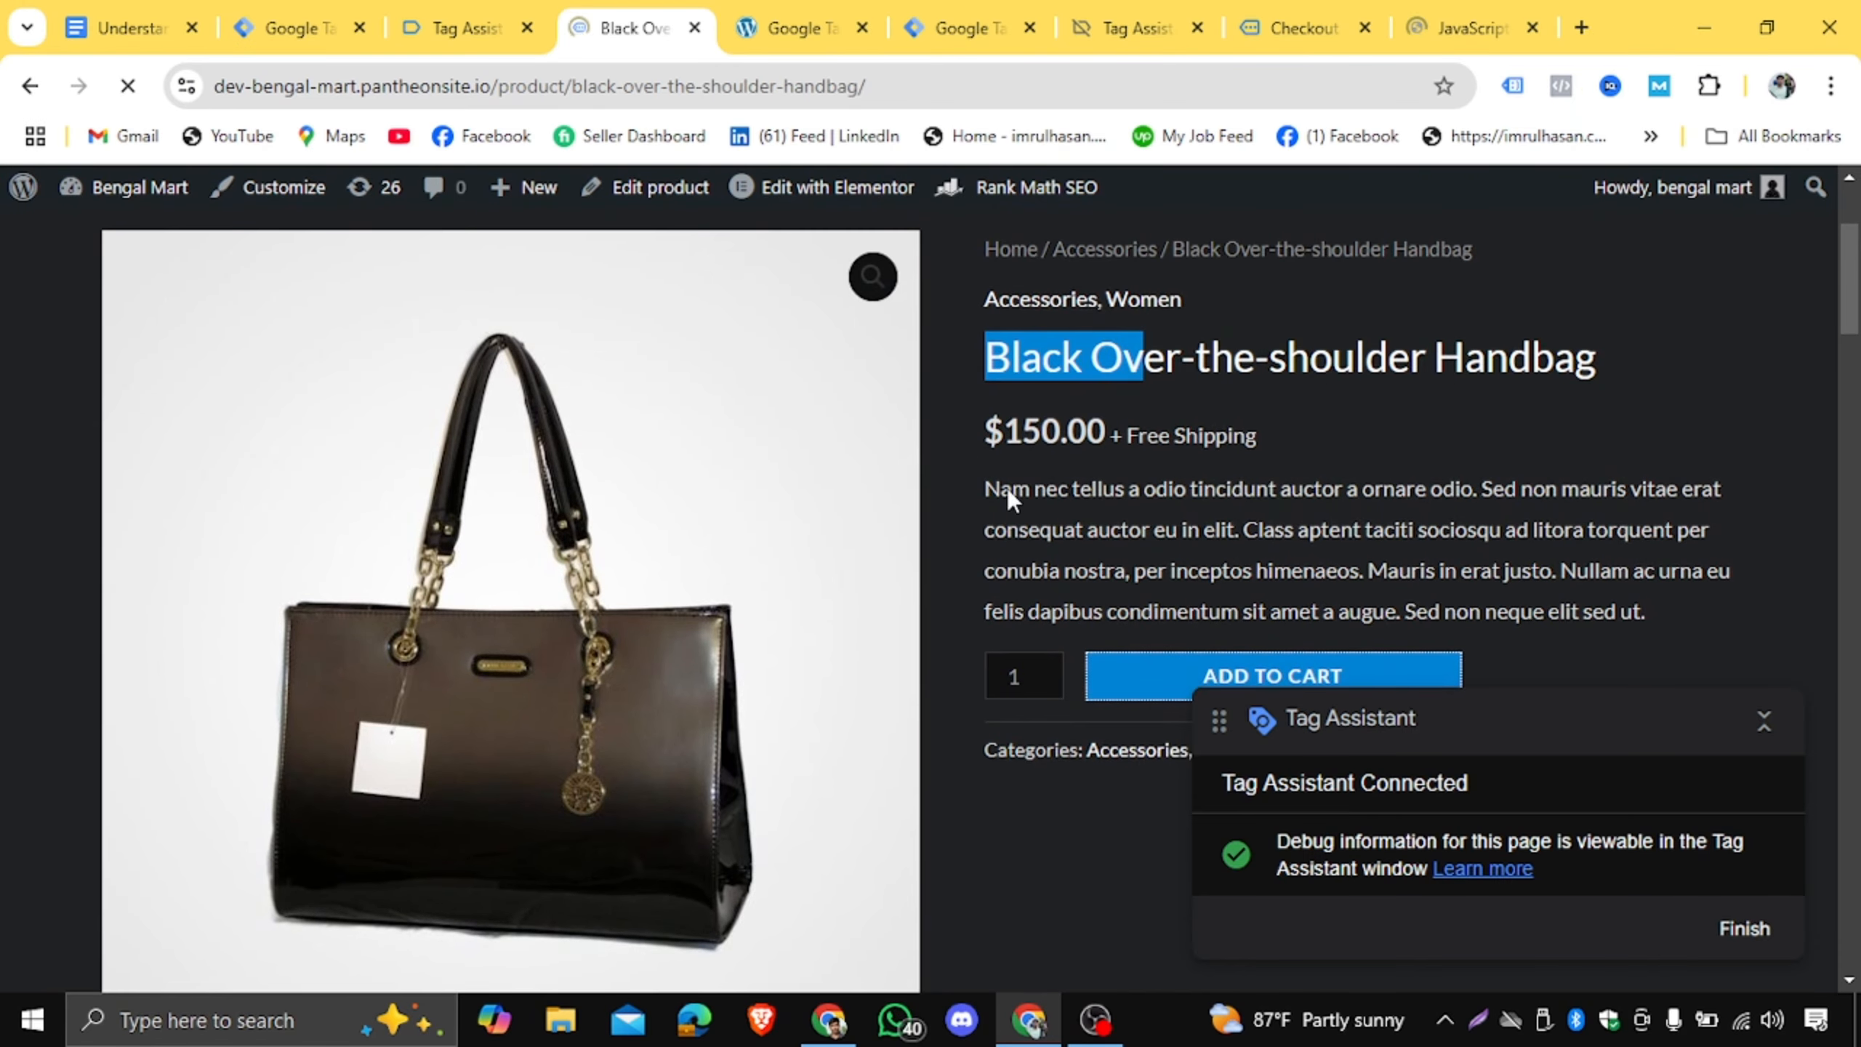
scroll(1093, 417, down, 5)
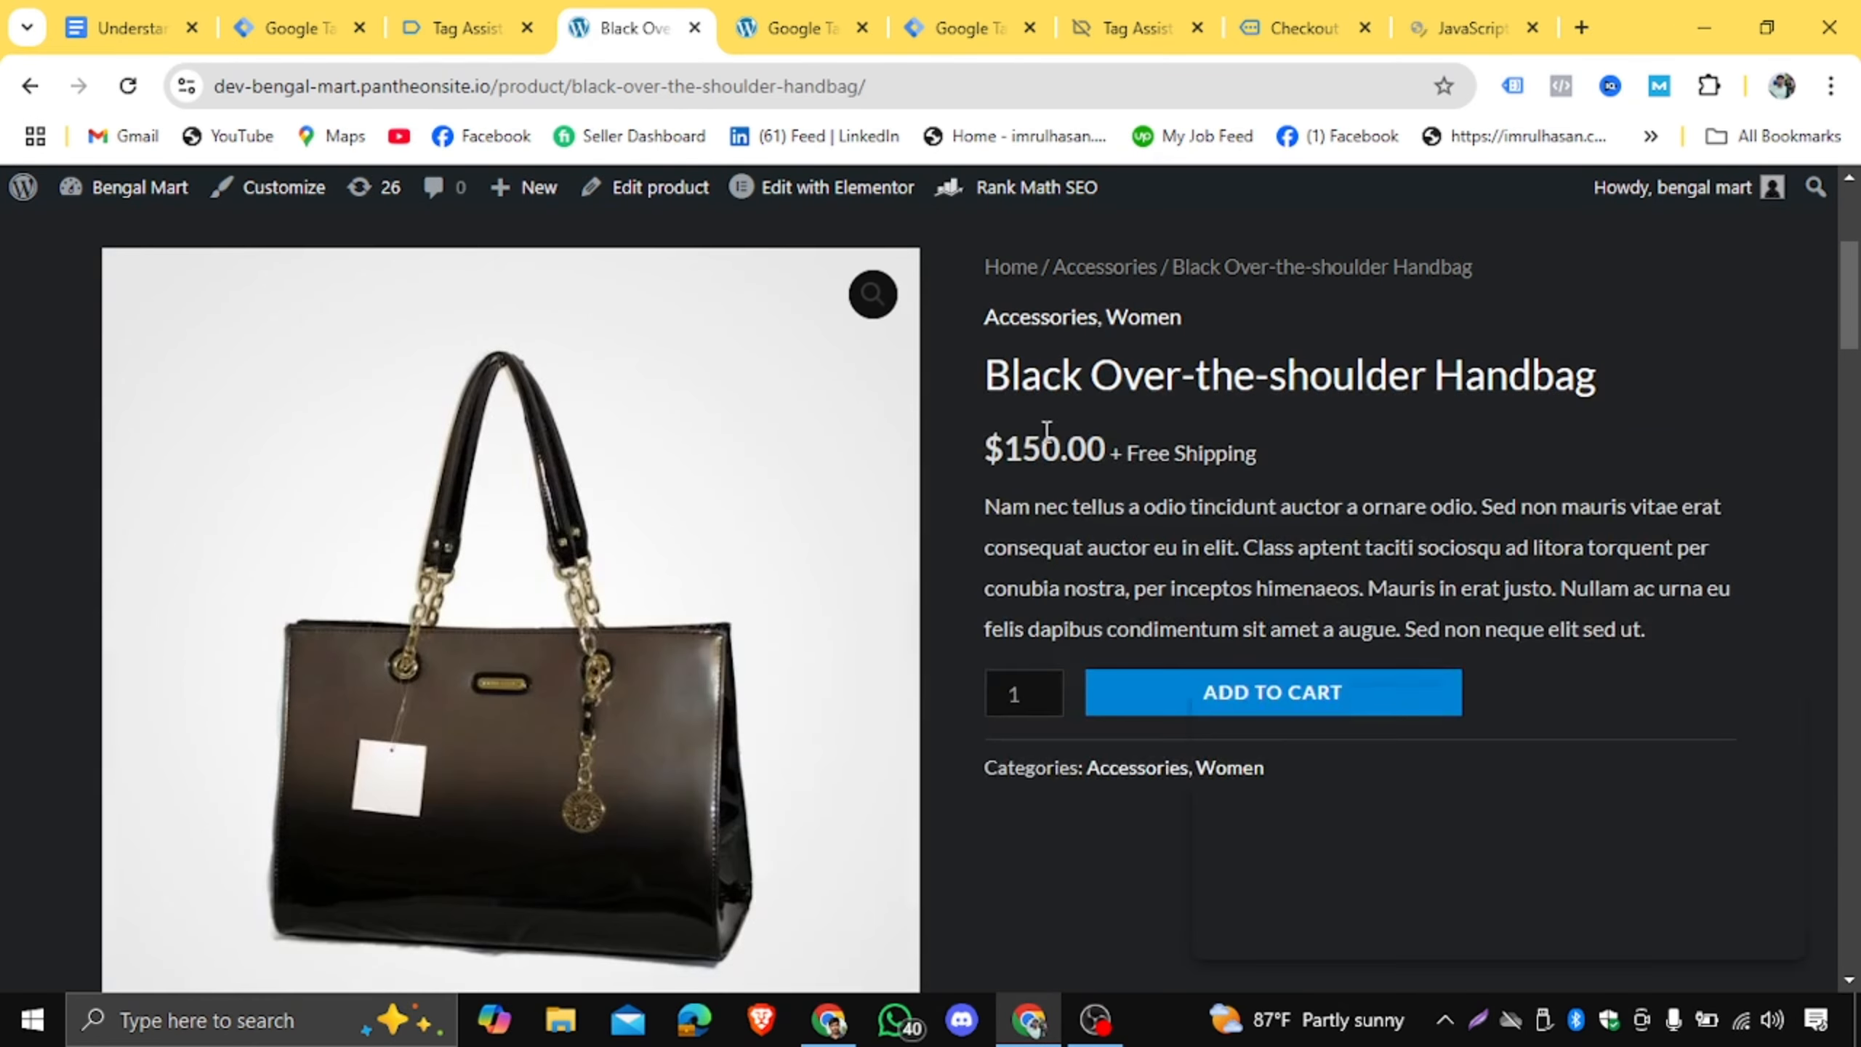
drag(972, 366, 1010, 374)
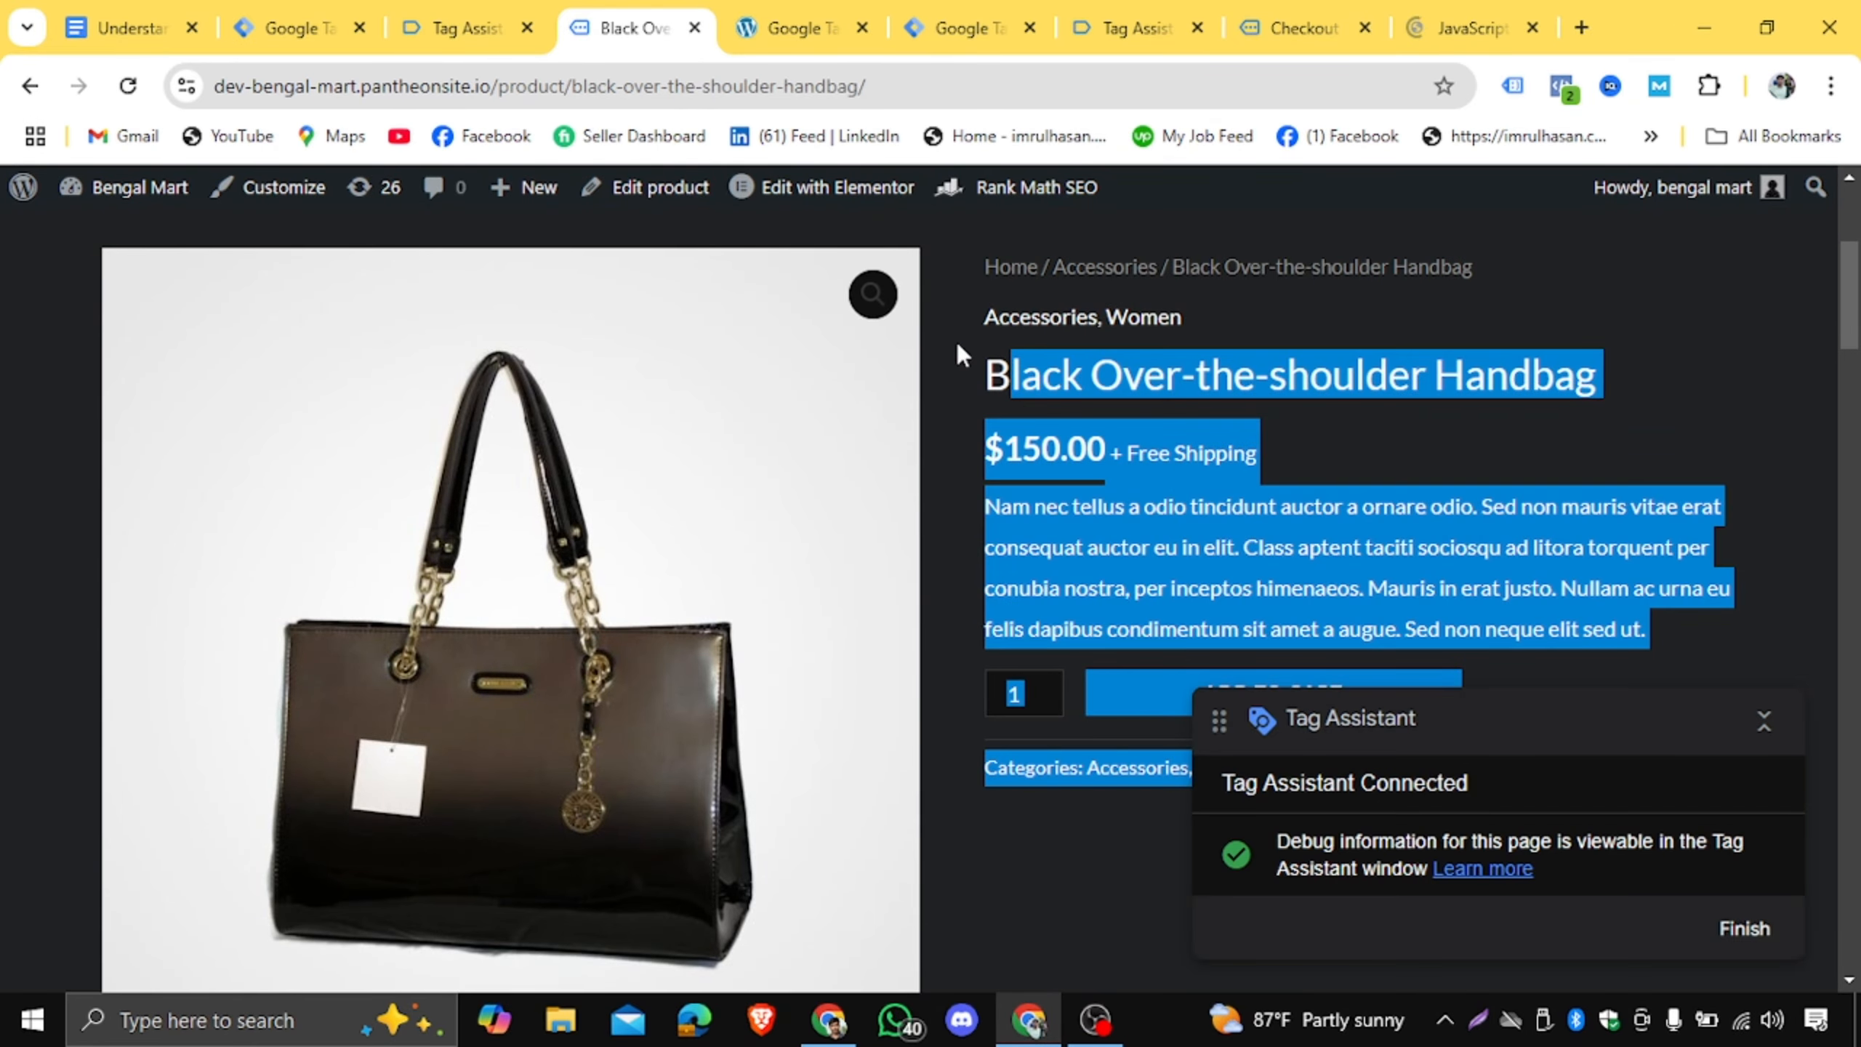
click(1011, 381)
scroll(1030, 410, down, 1)
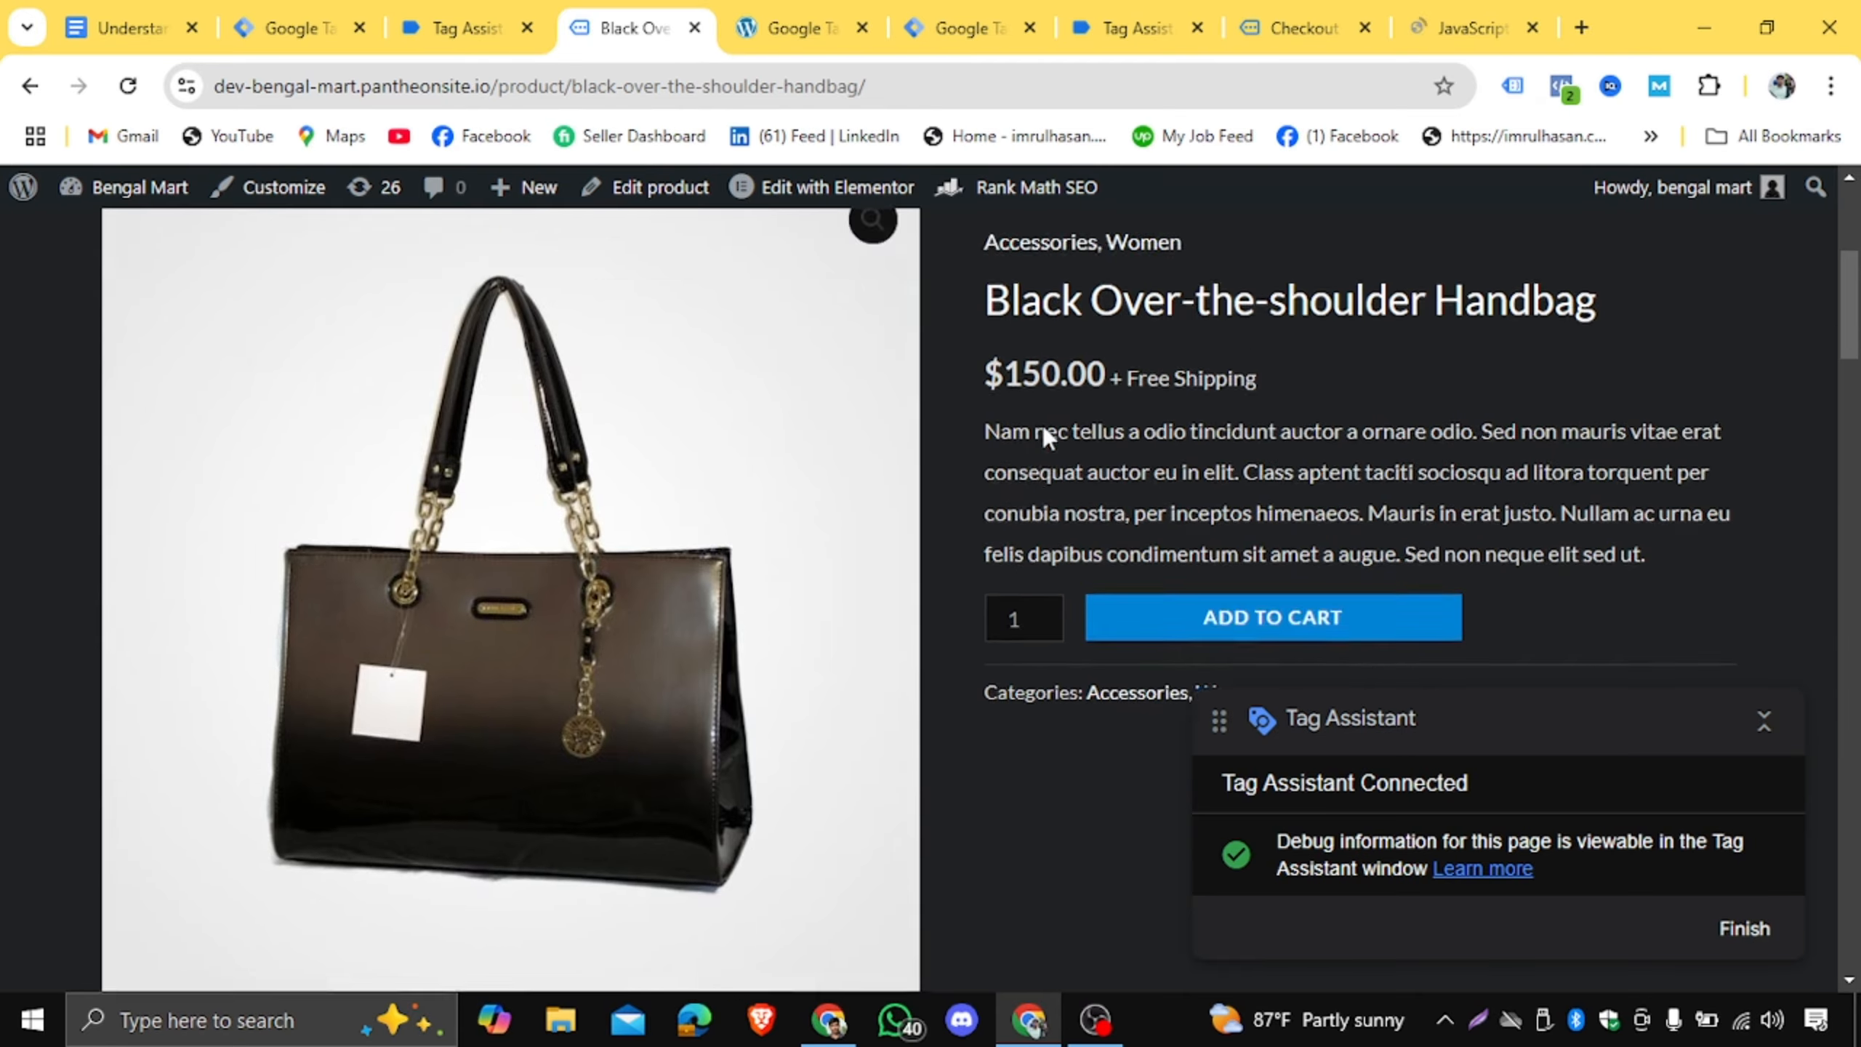
scroll(1041, 422, up, 5)
Switch to the Google Tag Manager workspace and open its list of tags.
click(227, 10)
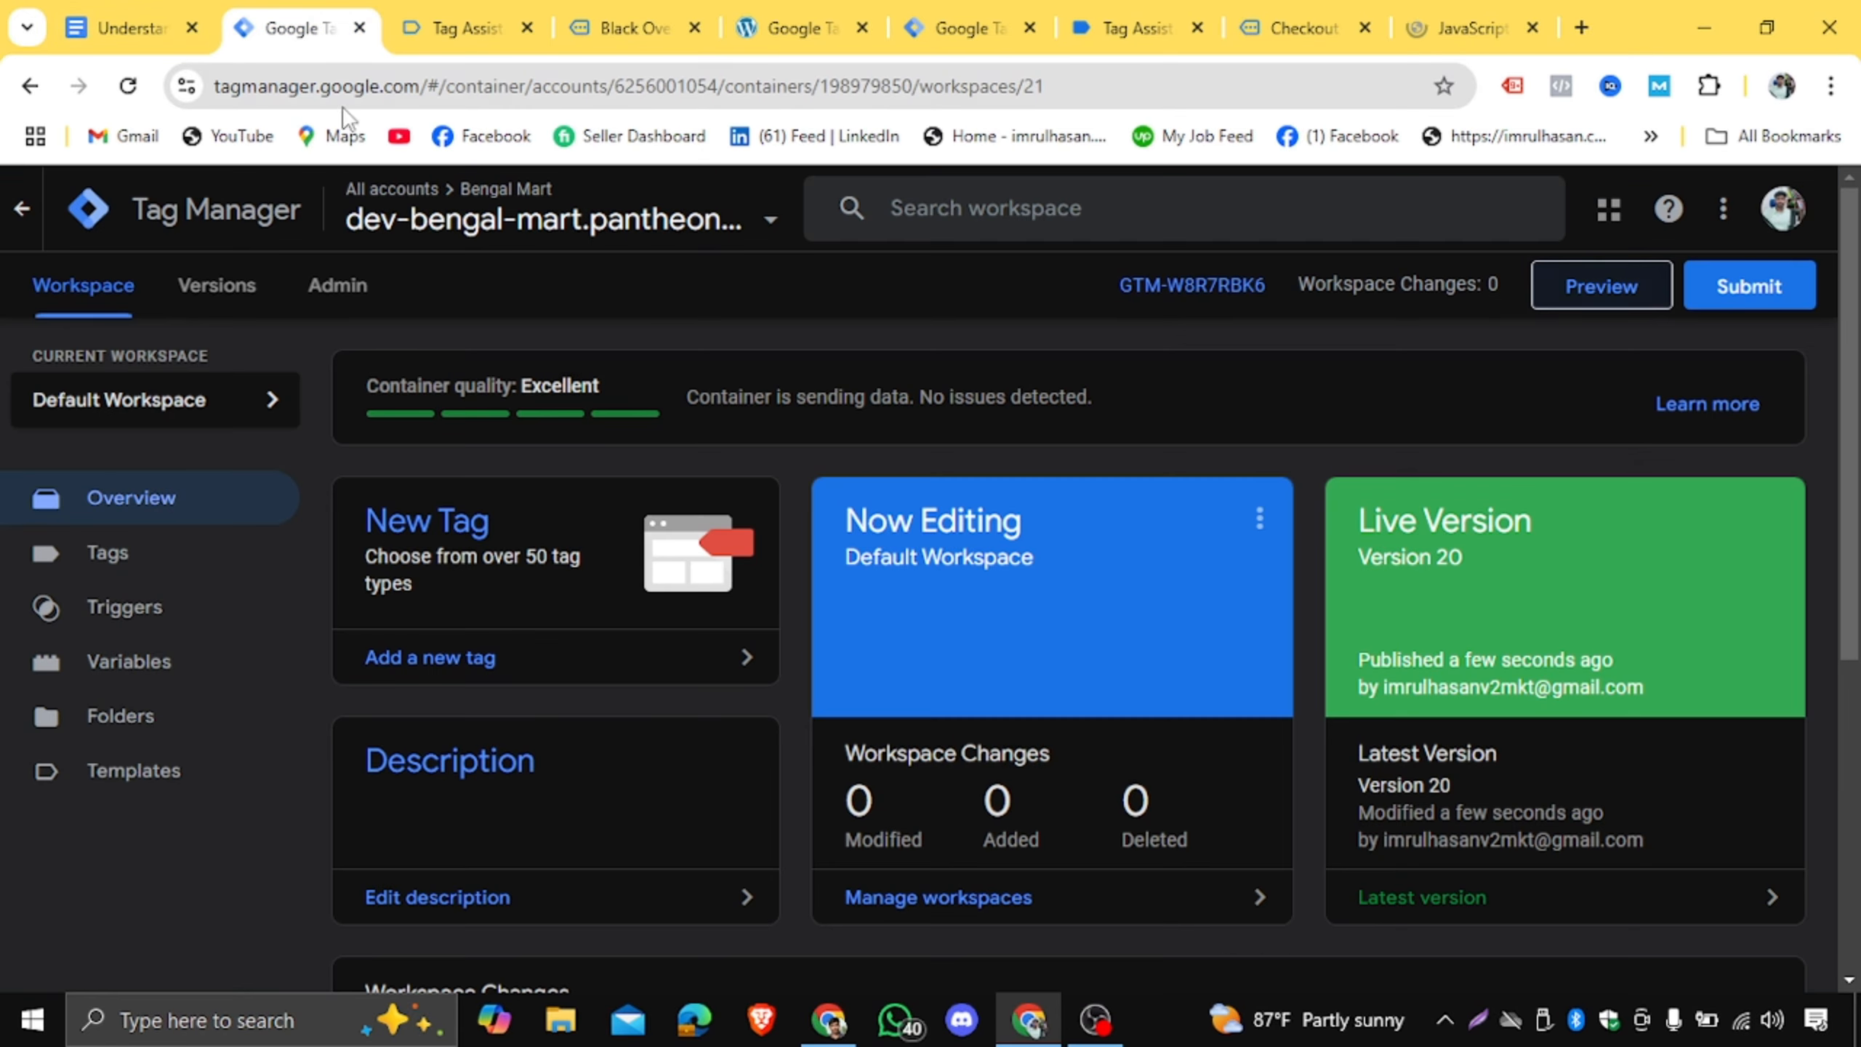
scroll(800, 540, down, 3)
scroll(800, 539, down, 1)
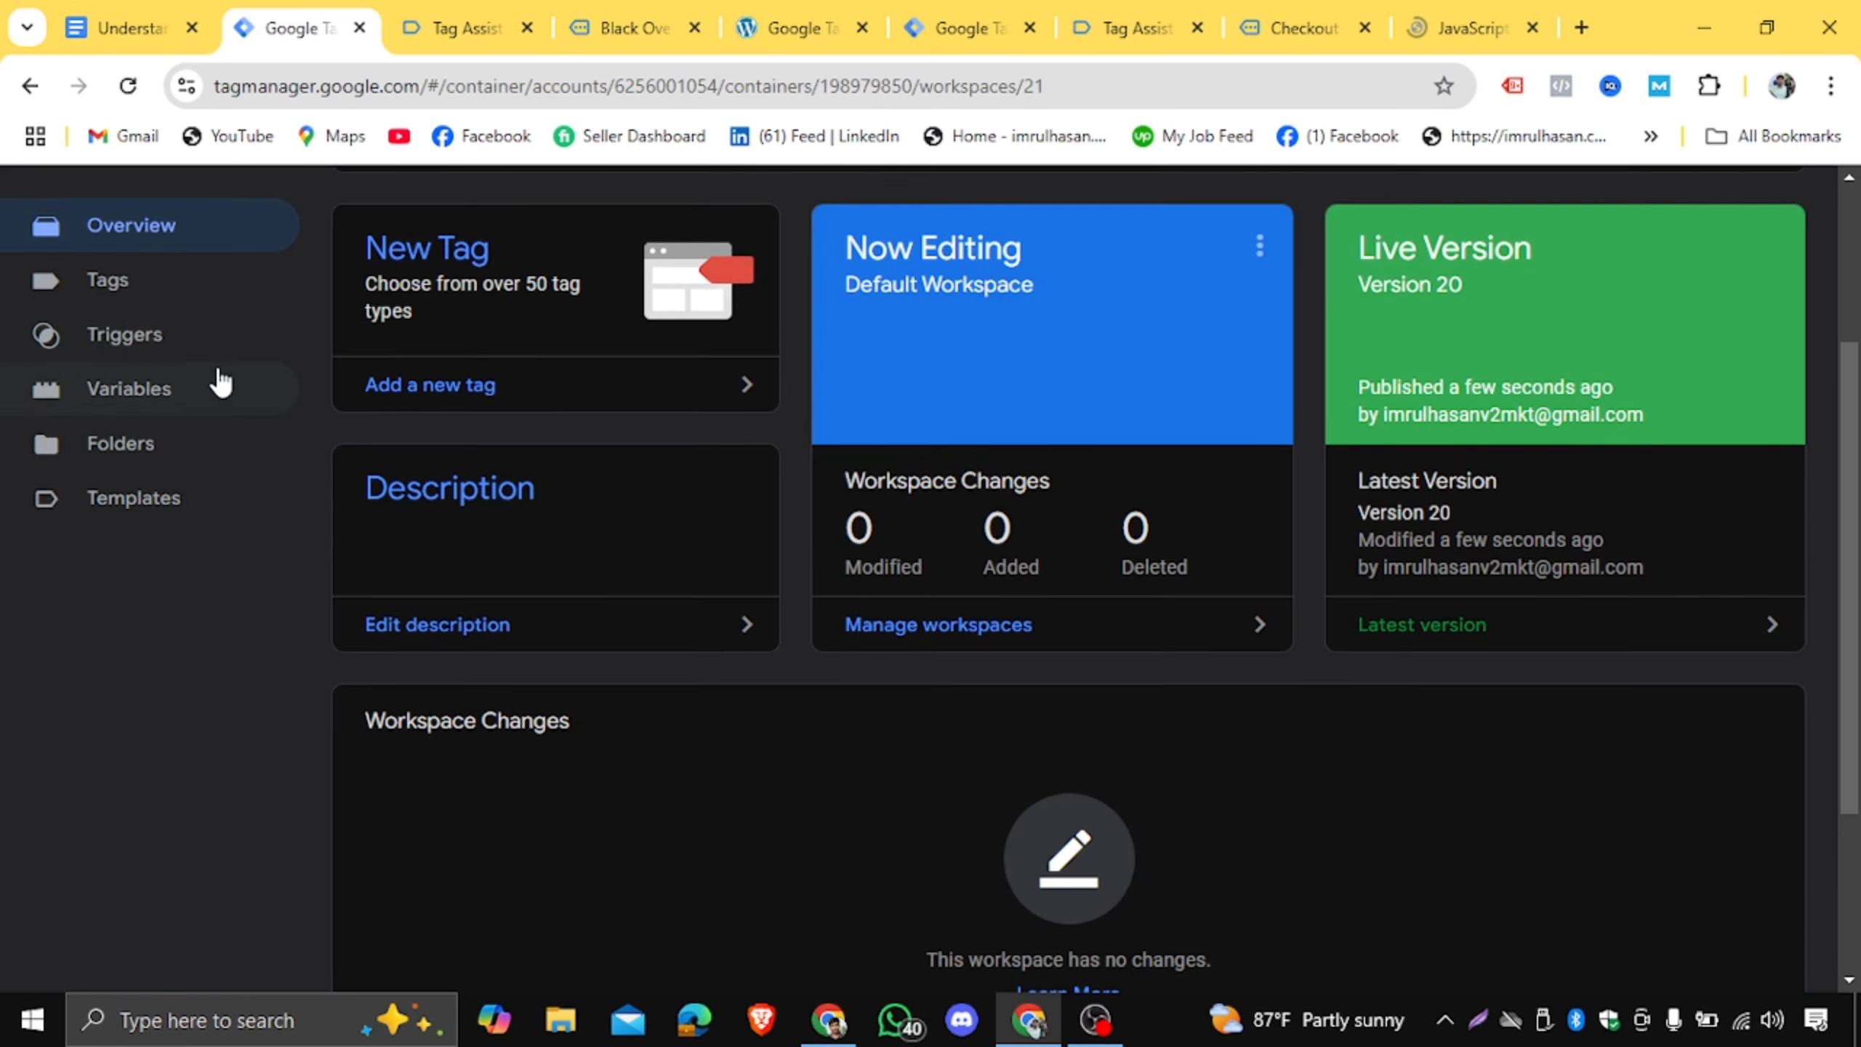
click(144, 293)
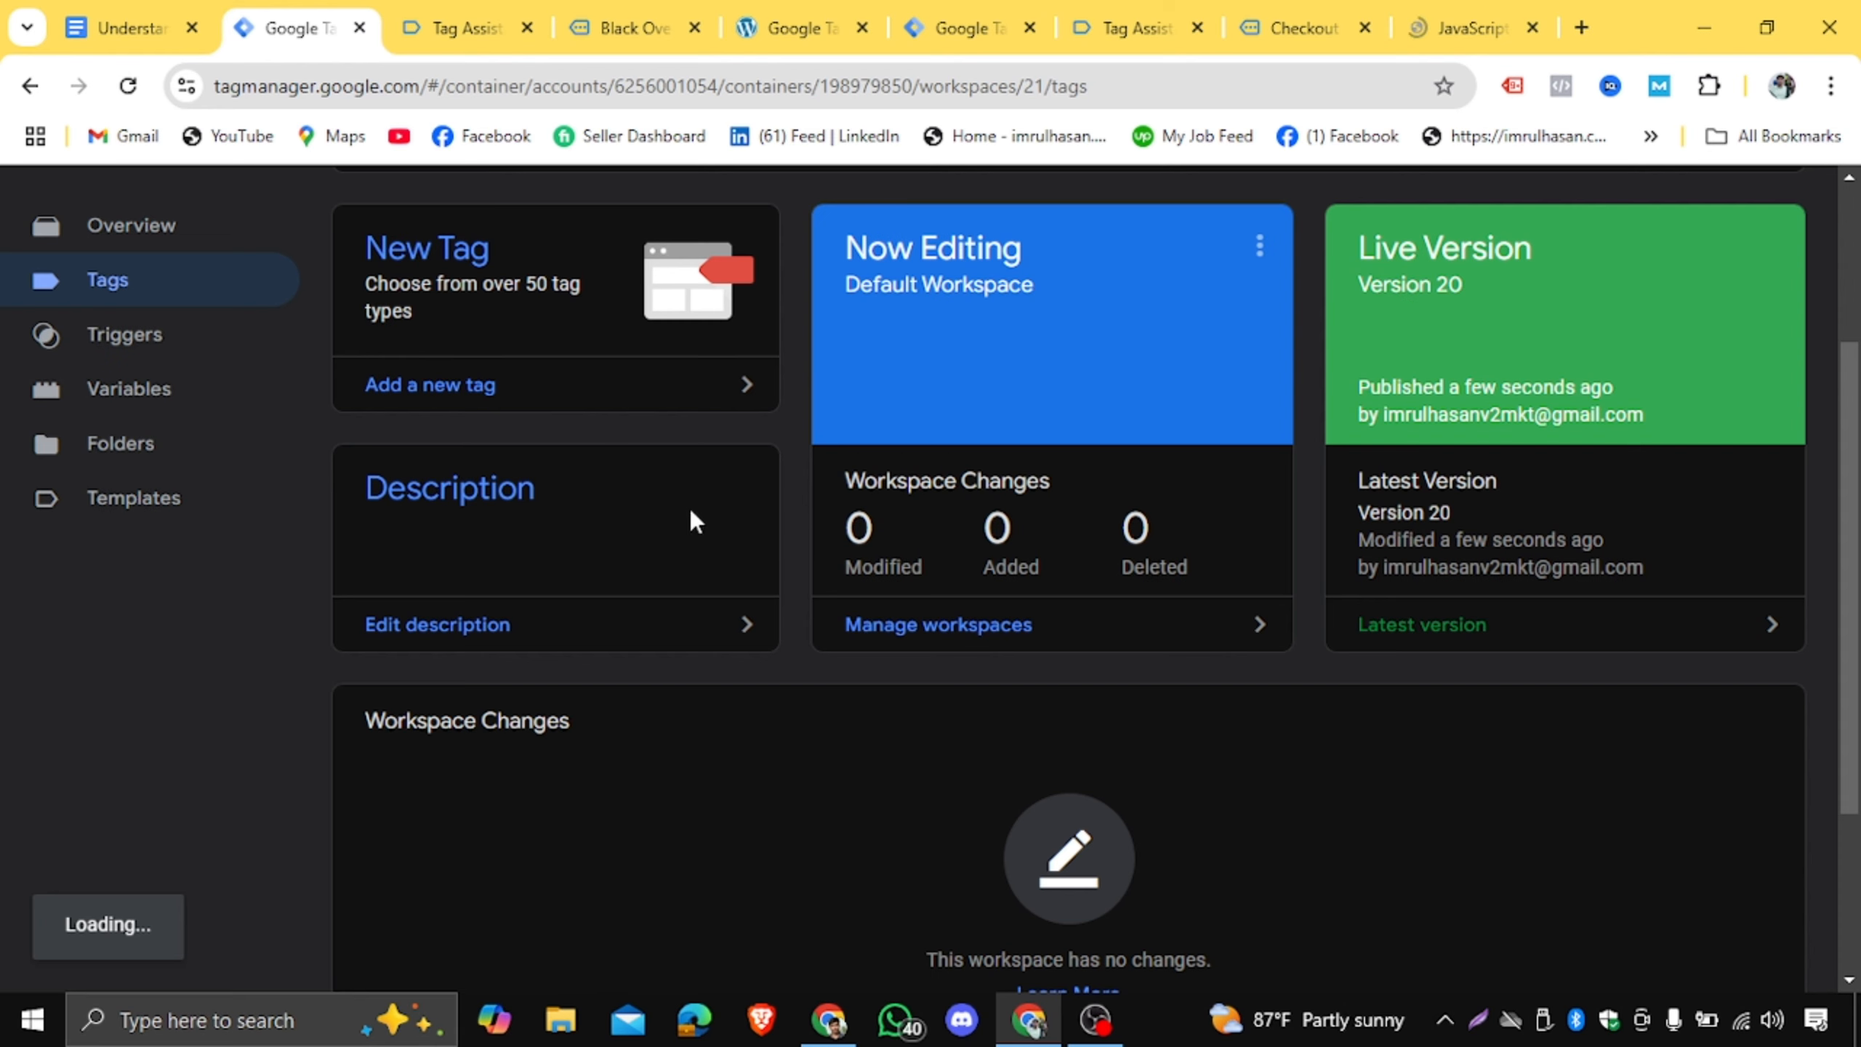
scroll(733, 528, down, 4)
scroll(245, 300, up, 3)
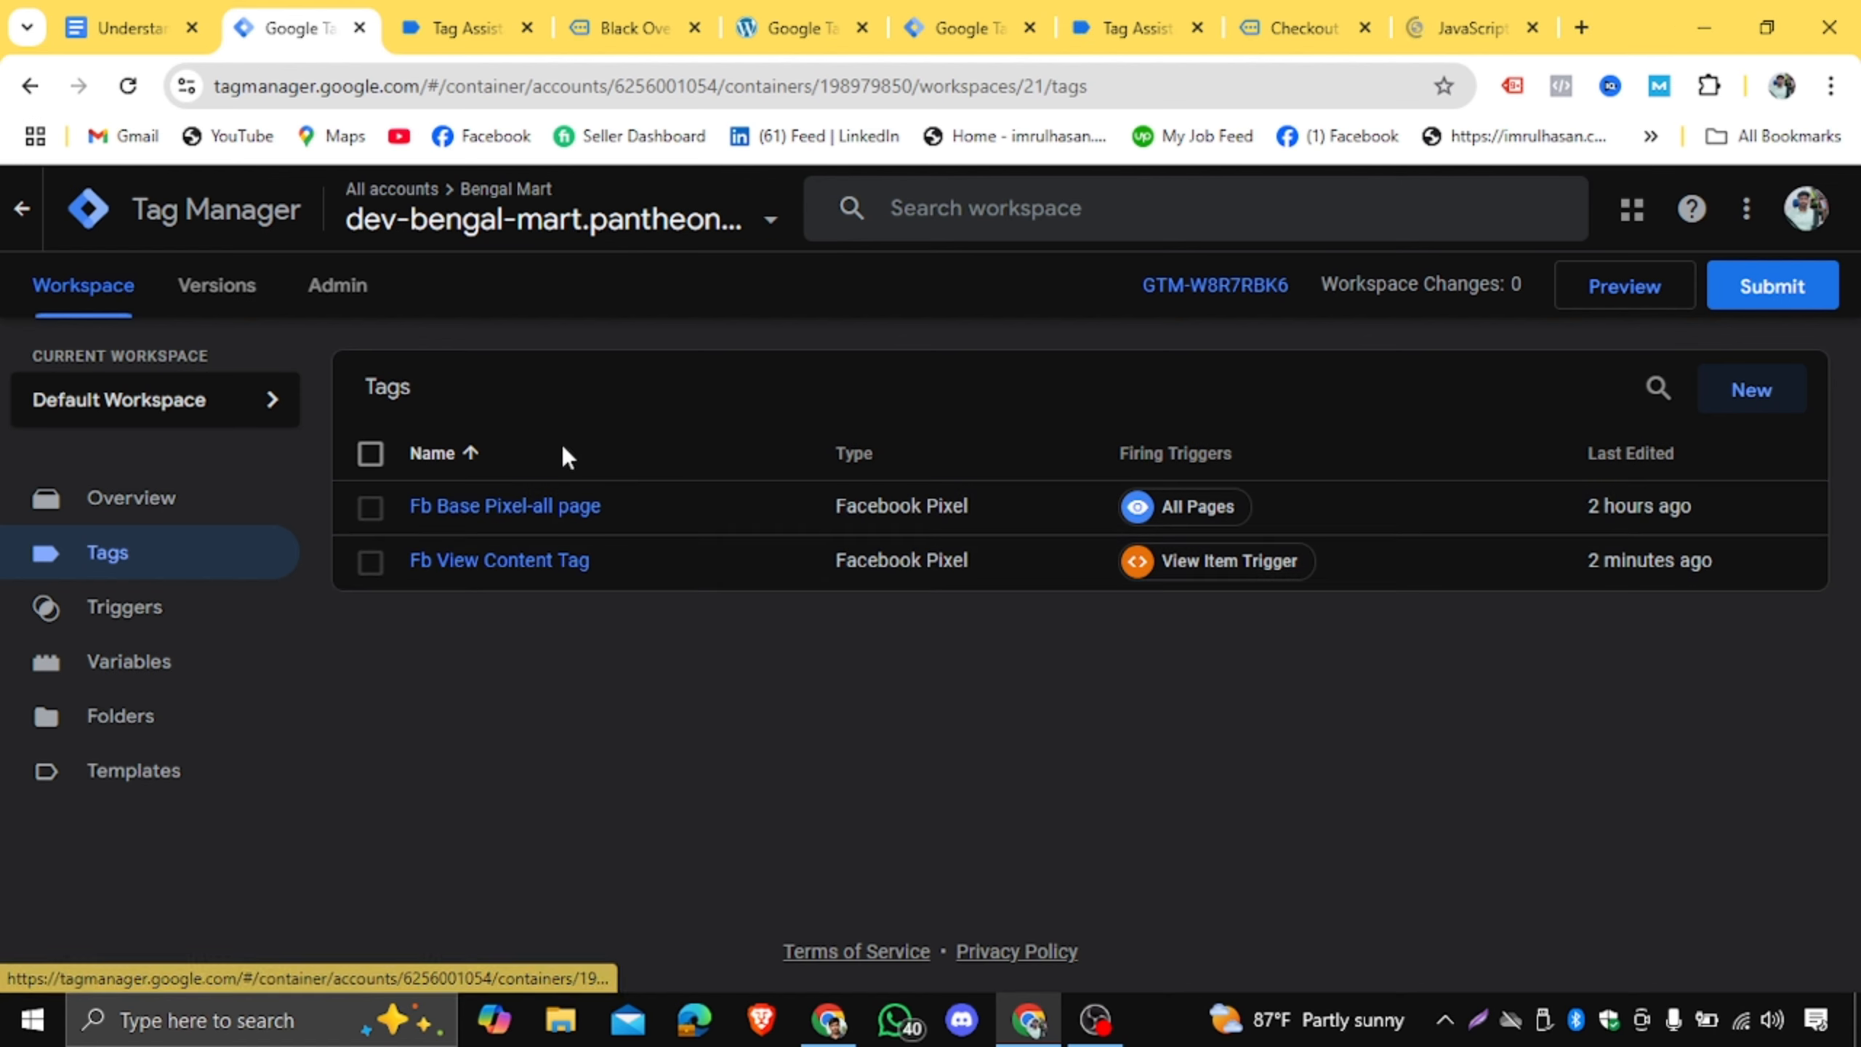
Switch to the Understanding Google Tag Manager document and review the trigger and parameters in the ViewContent table.
click(128, 27)
scroll(768, 576, up, 1)
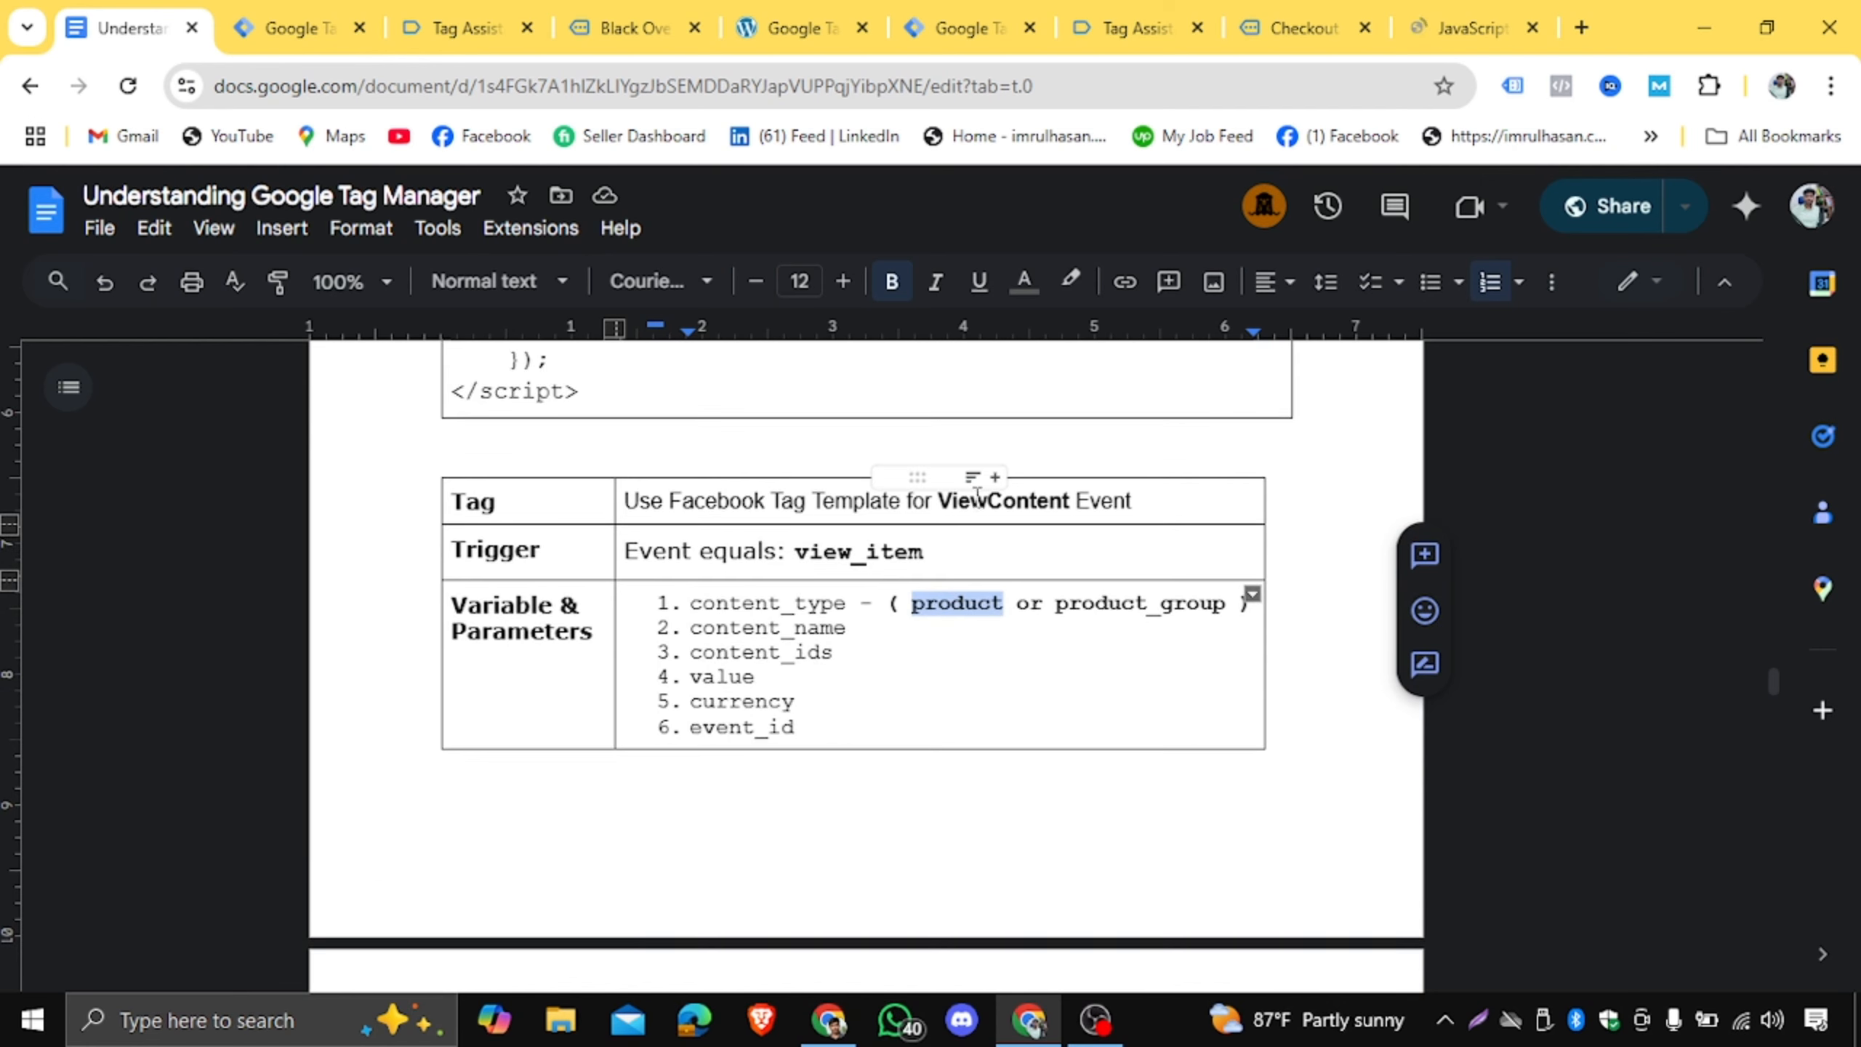
drag(679, 610, 906, 752)
Read the Add to cart Event section's script, trigger and parameters, and compare them with the ViewContent Event section.
scroll(906, 762, down, 10)
scroll(906, 765, down, 9)
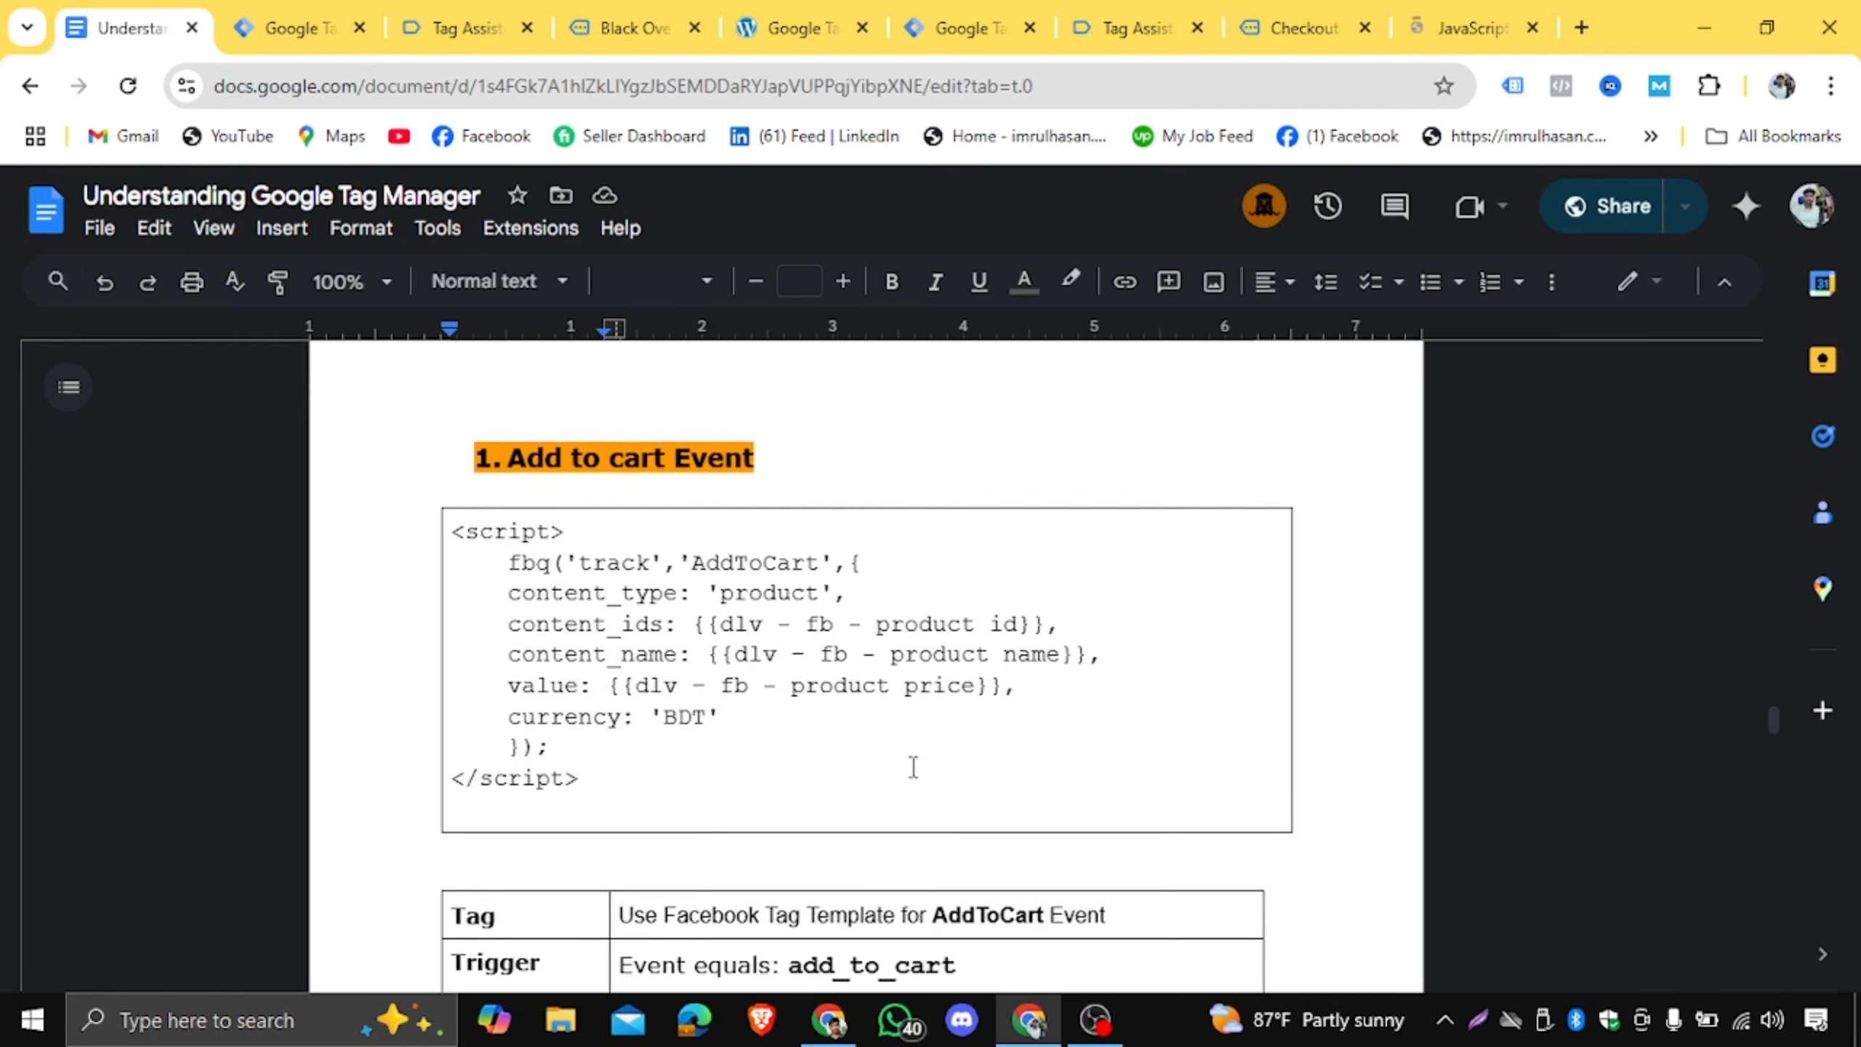
drag(798, 564, 955, 564)
scroll(756, 510, down, 2)
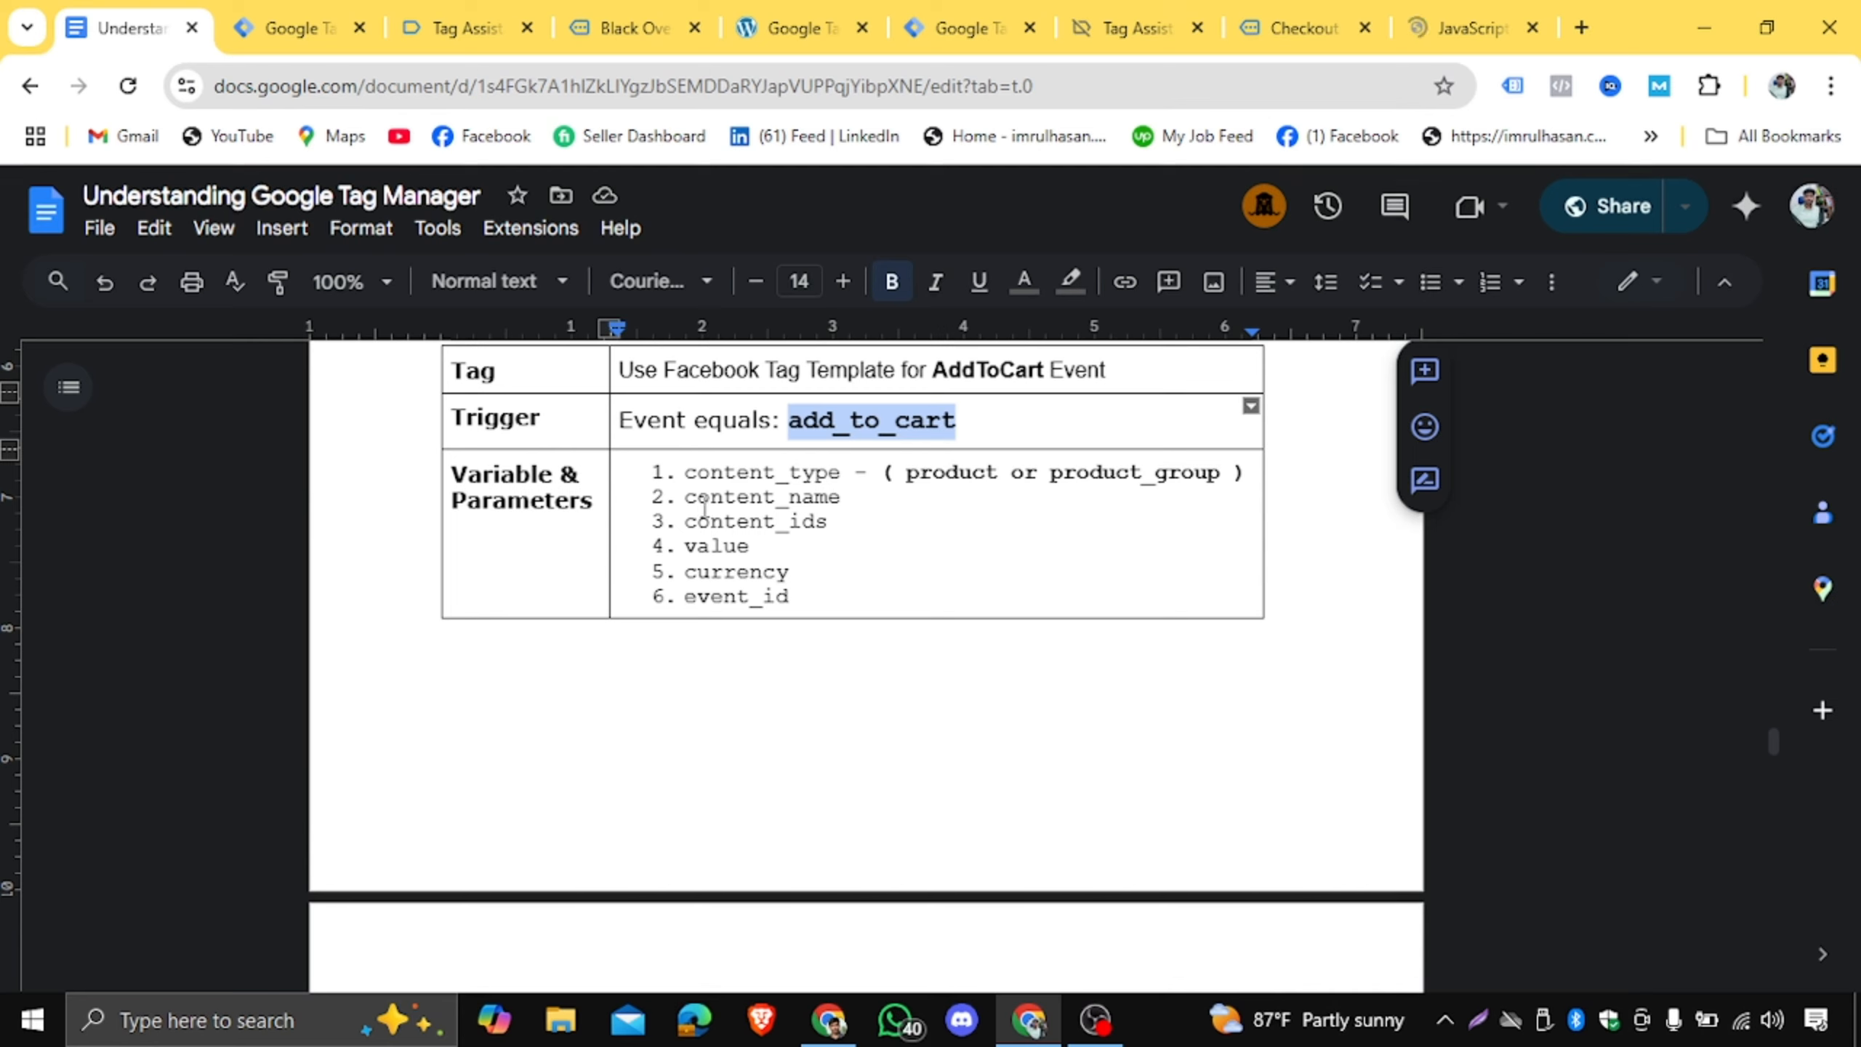
drag(700, 499, 836, 498)
drag(698, 520, 829, 521)
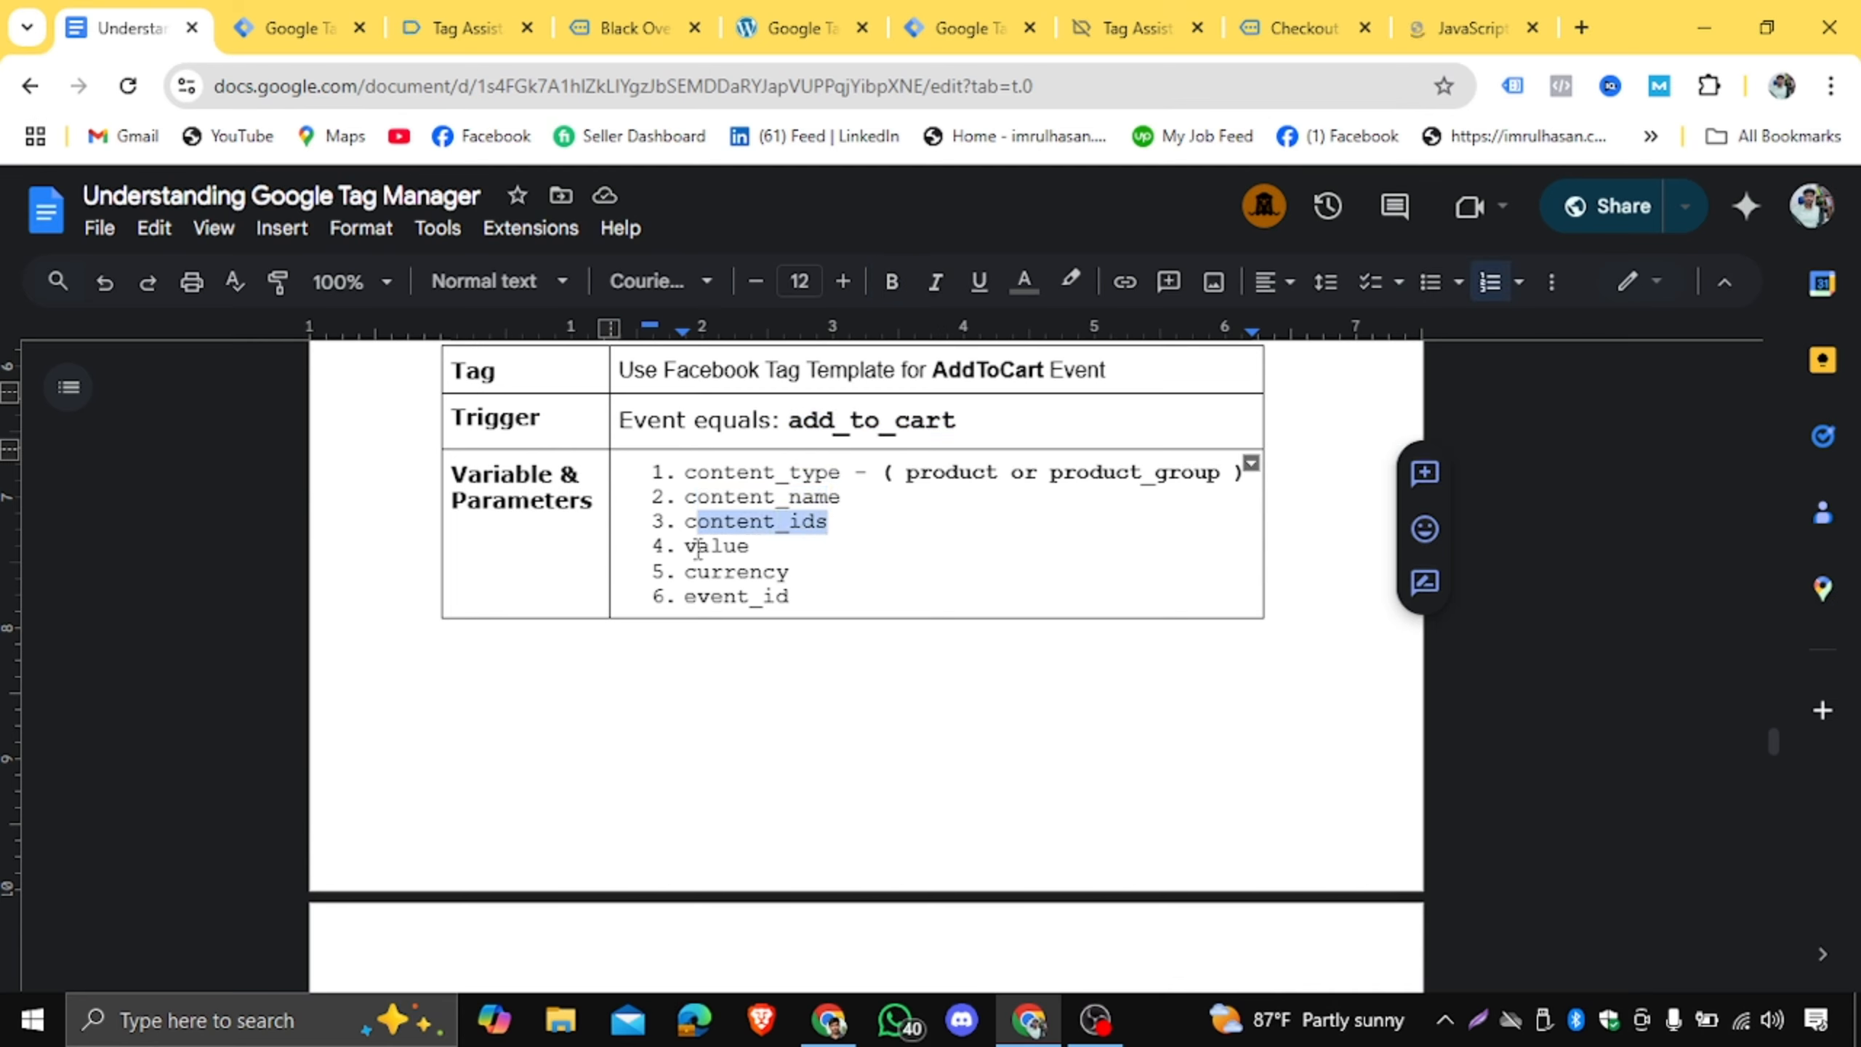
drag(697, 546, 828, 589)
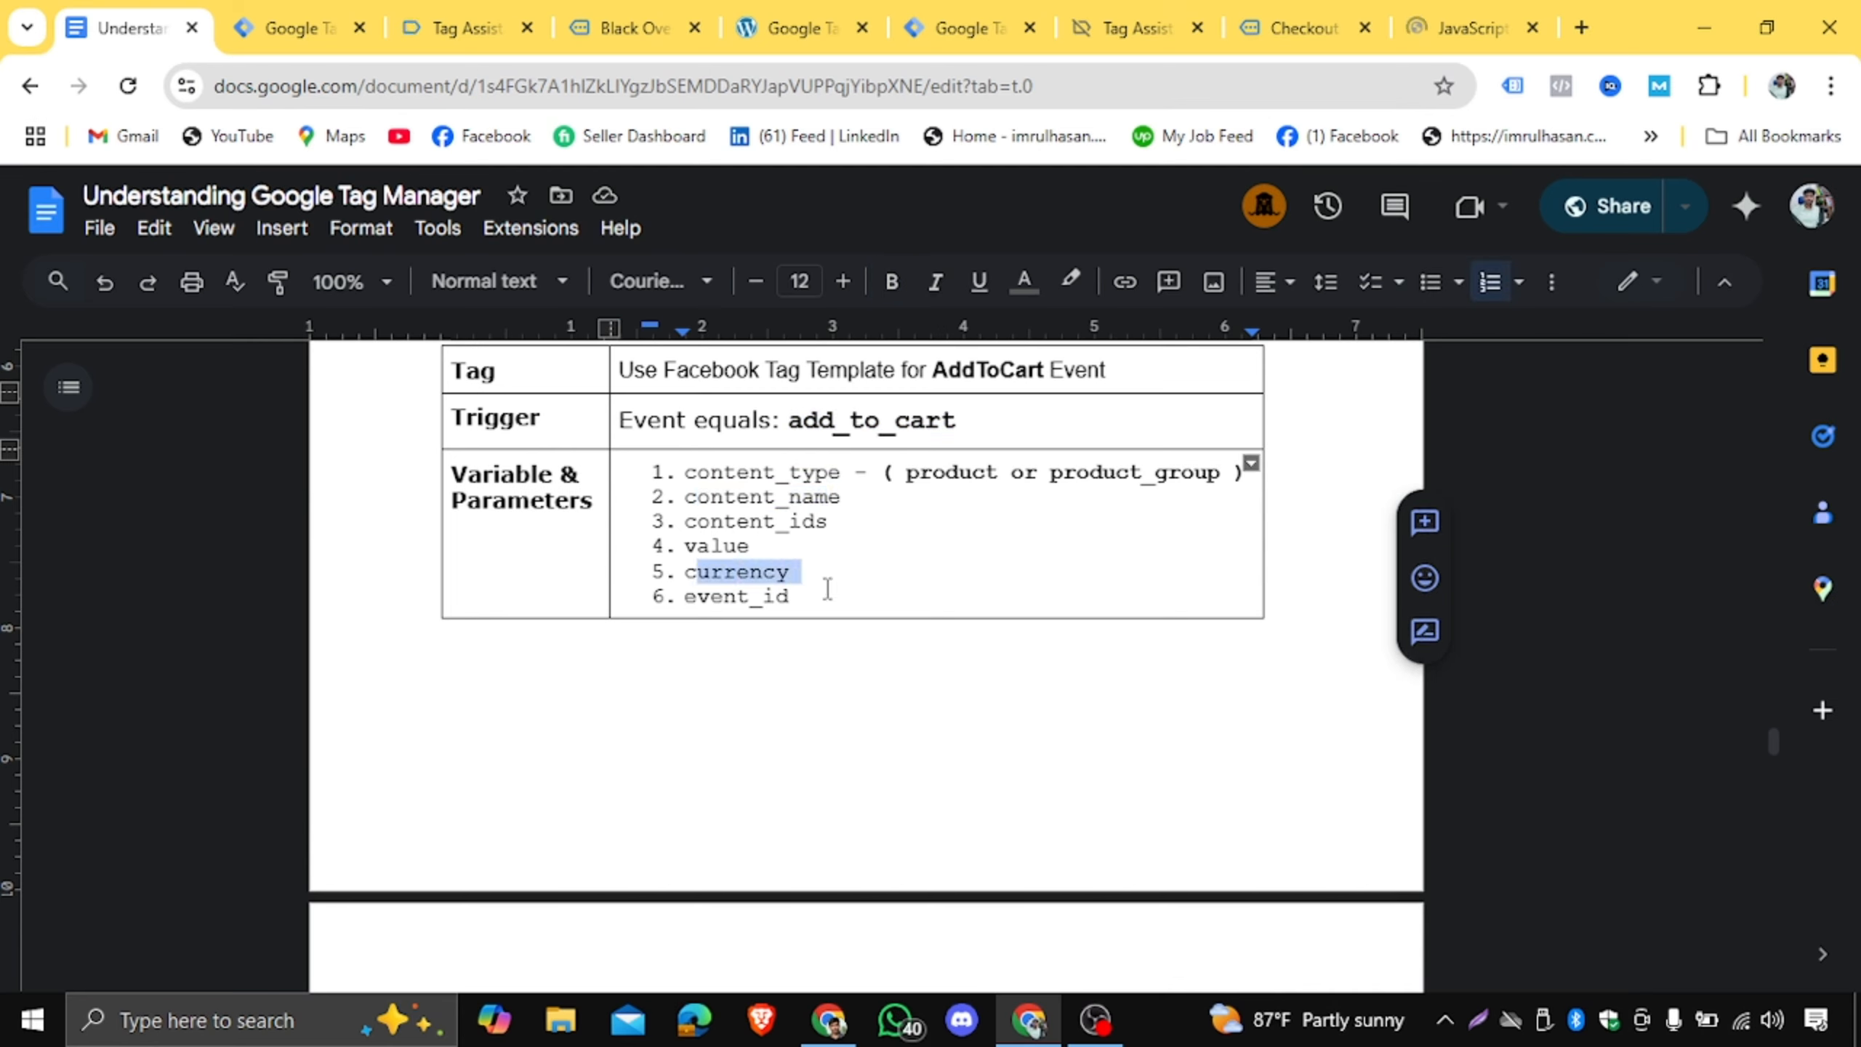
scroll(823, 594, up, 15)
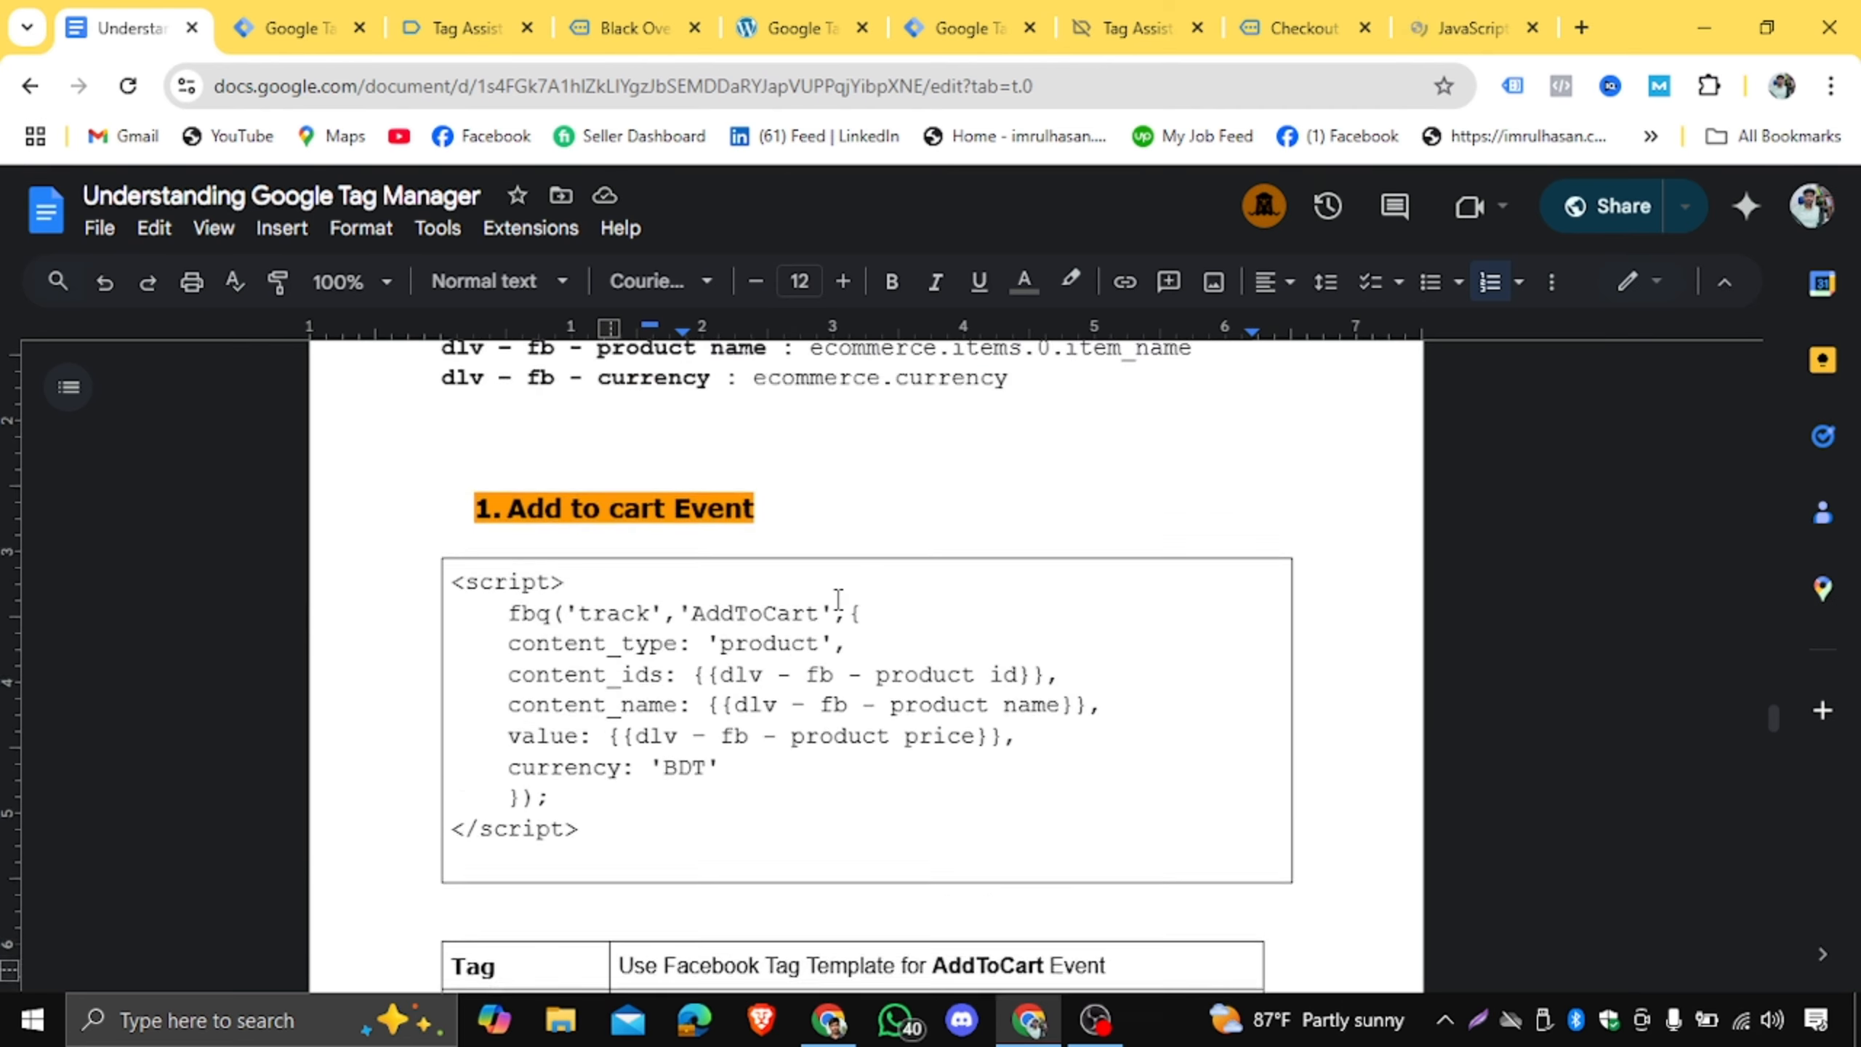
scroll(844, 606, up, 9)
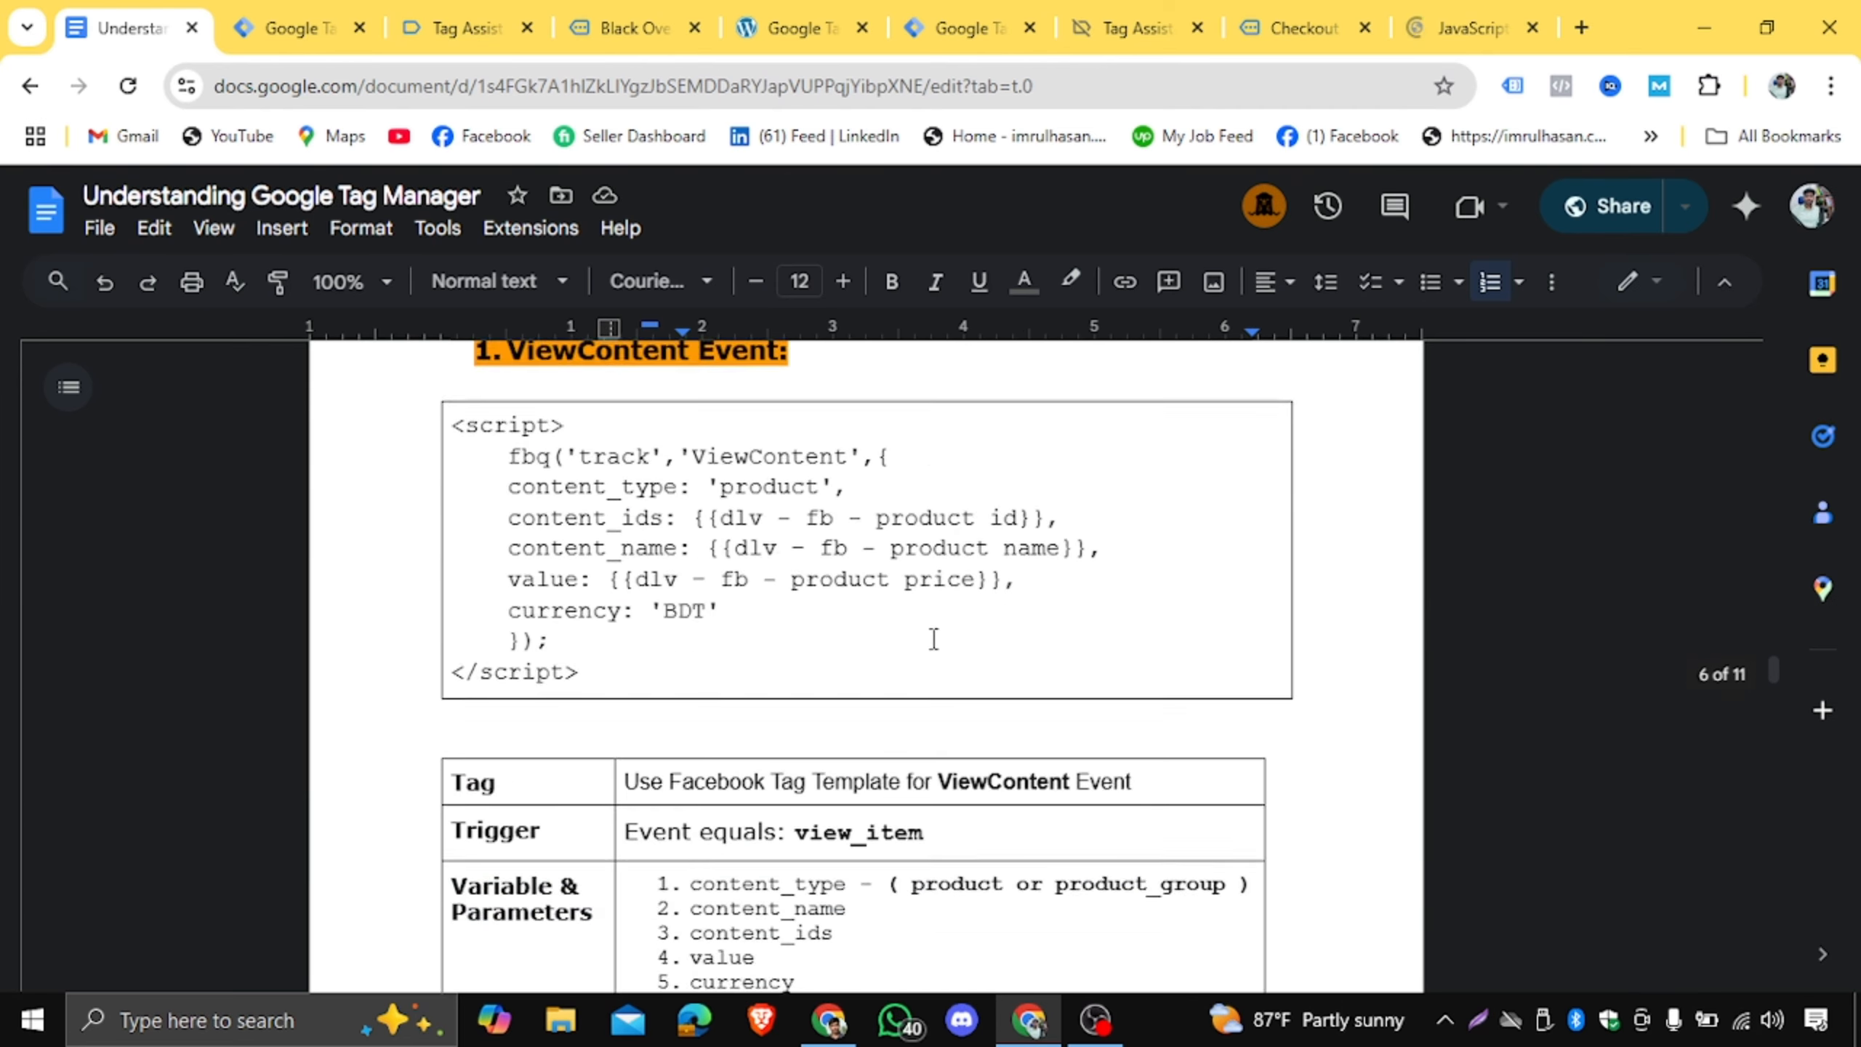
scroll(953, 630, down, 4)
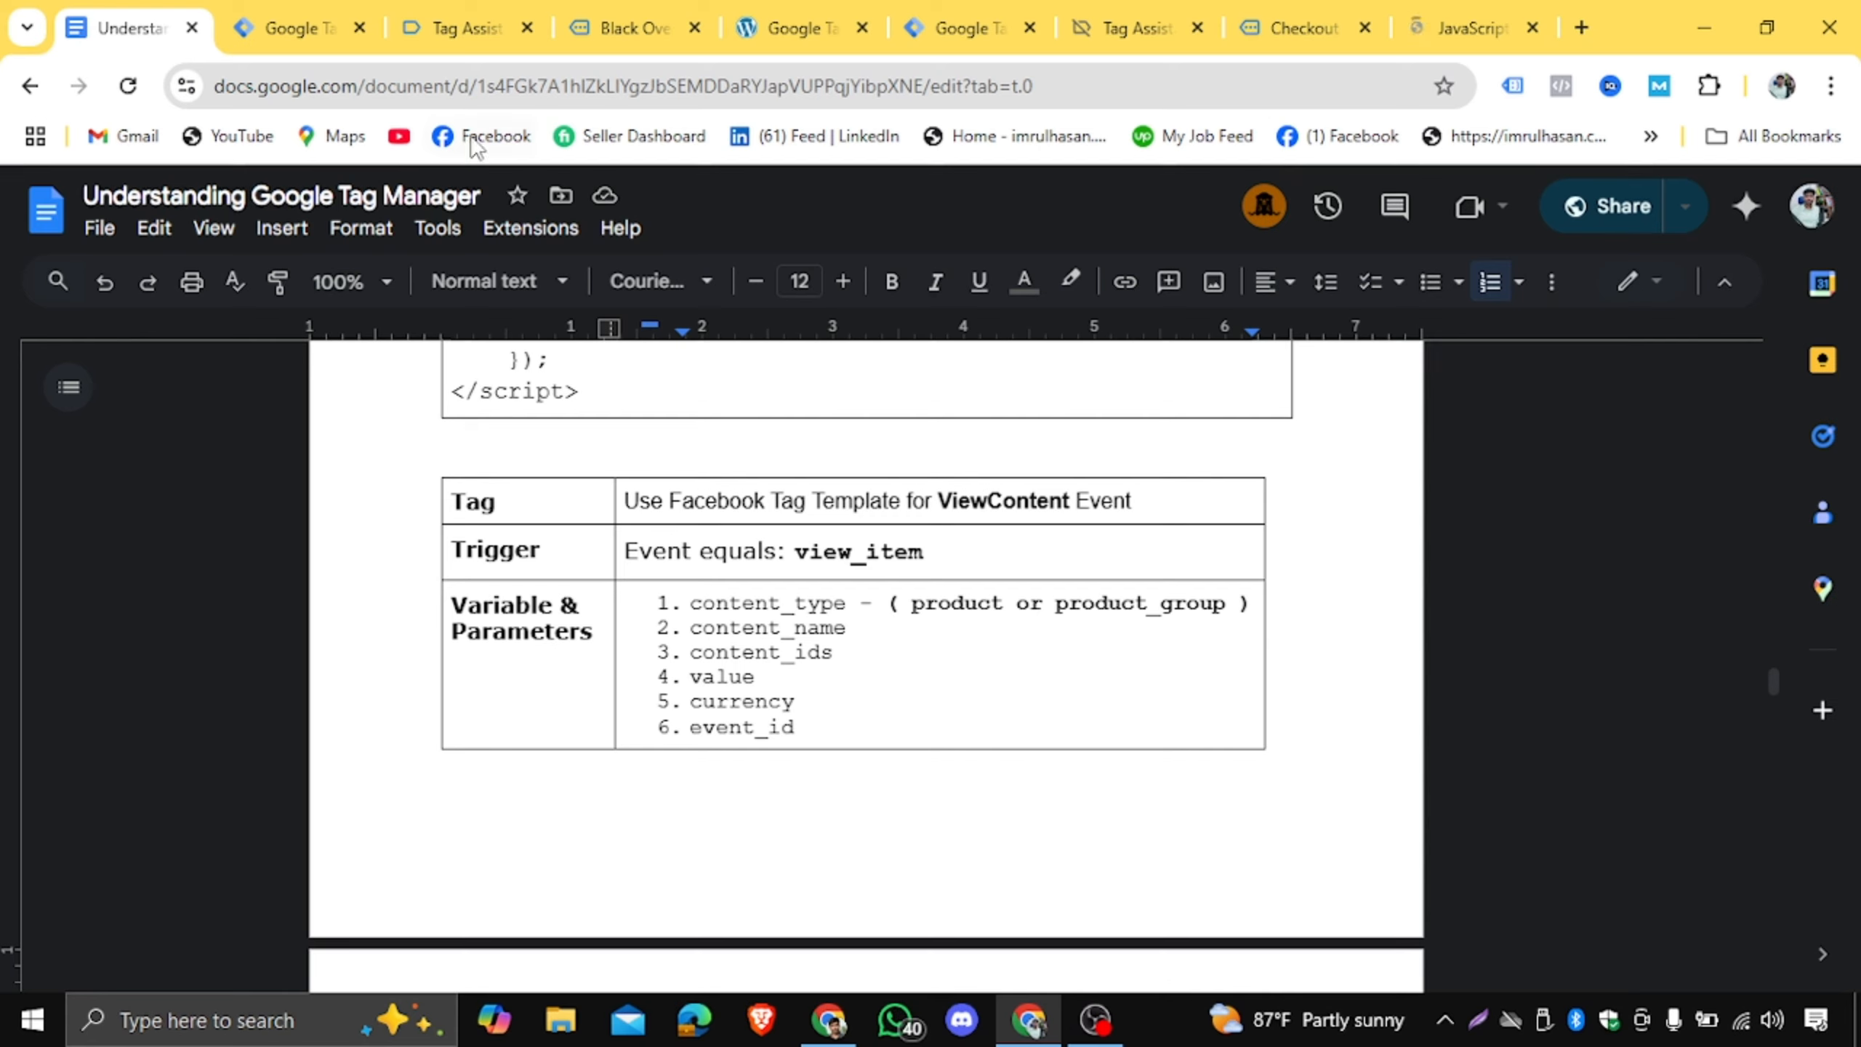
Return to Google Tag Manager and make a copy of the Fb View Content Tag.
click(289, 27)
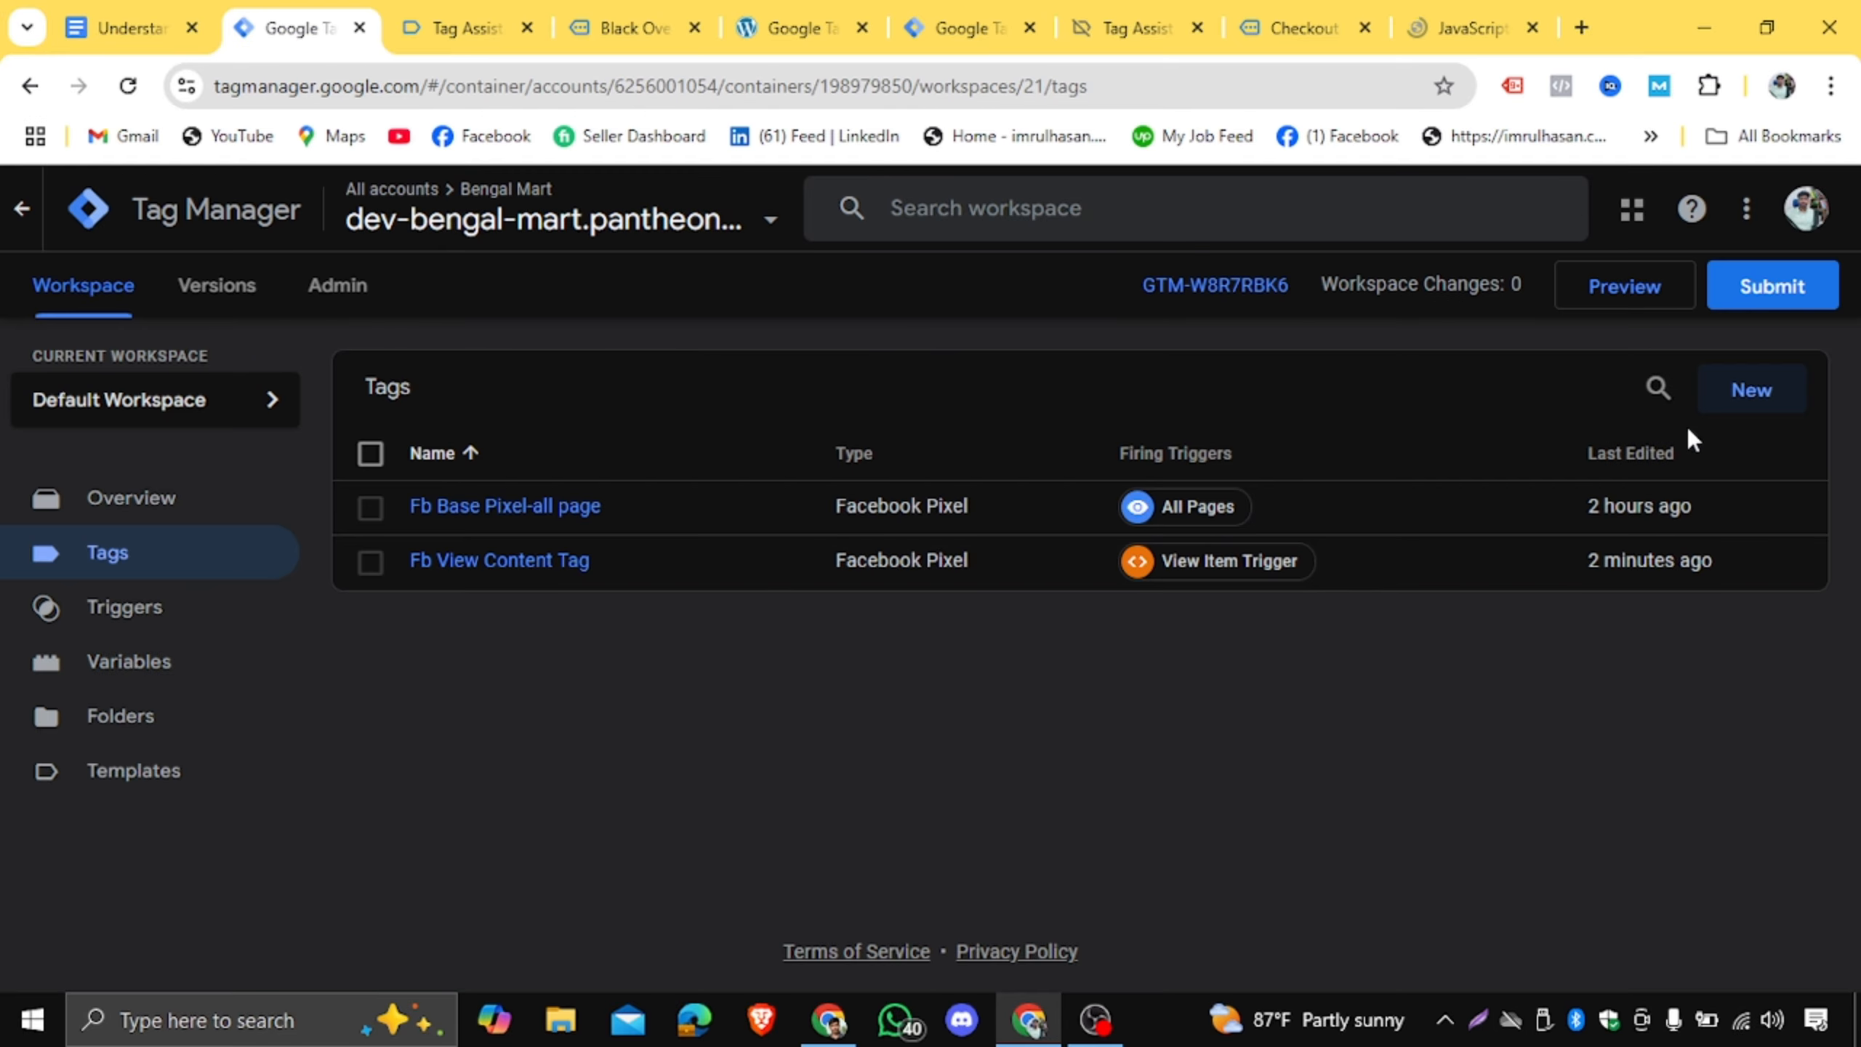
click(522, 561)
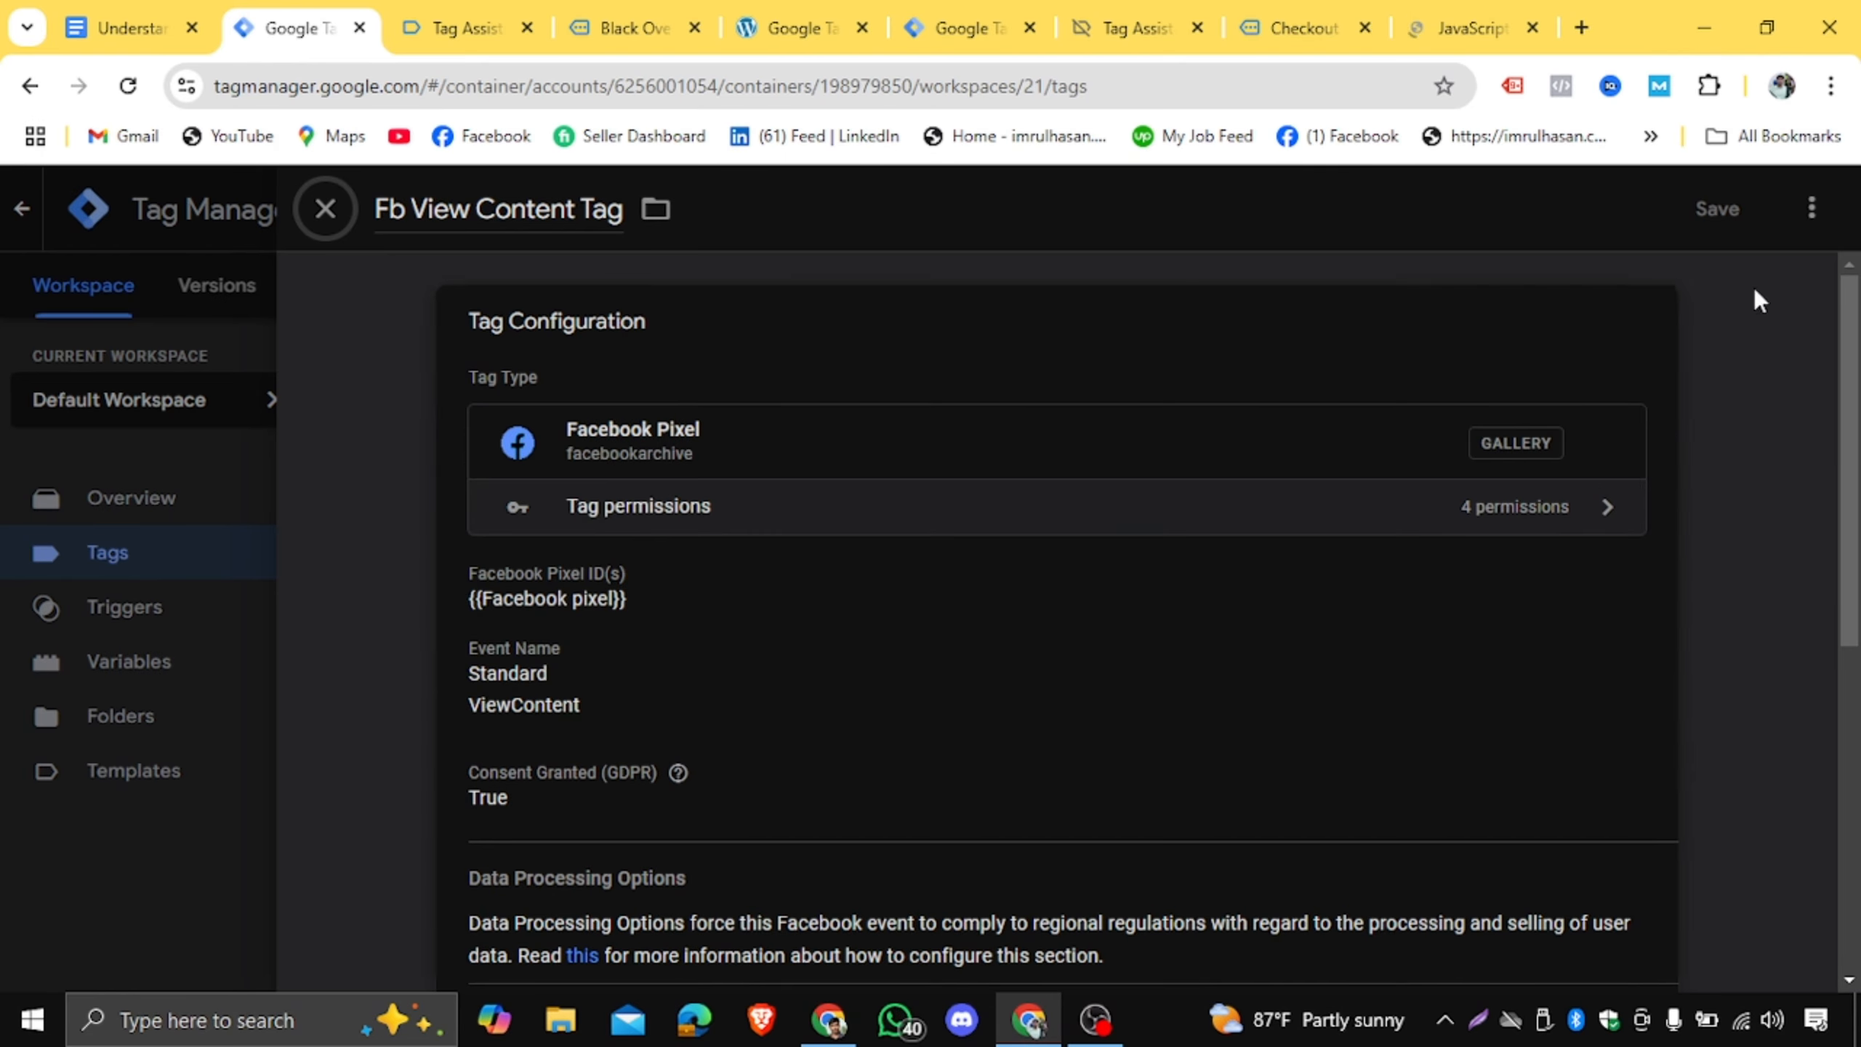
click(1810, 211)
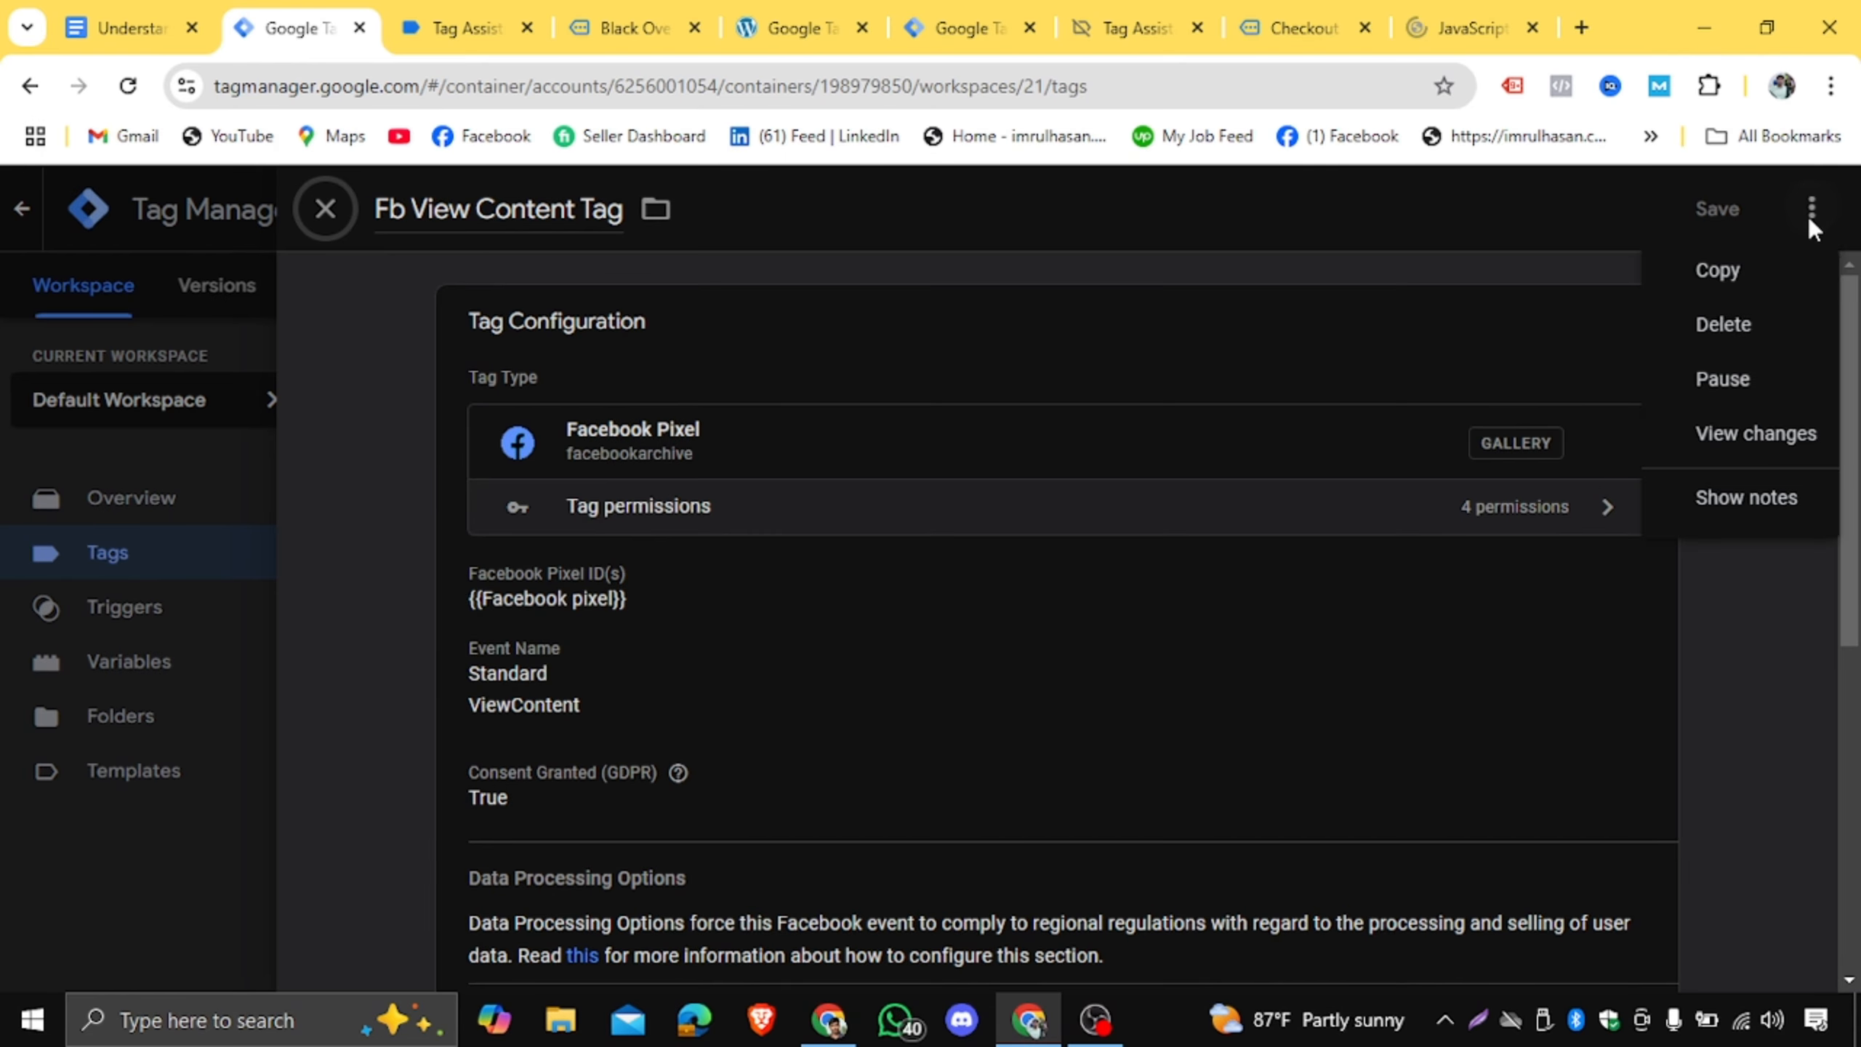
click(1738, 277)
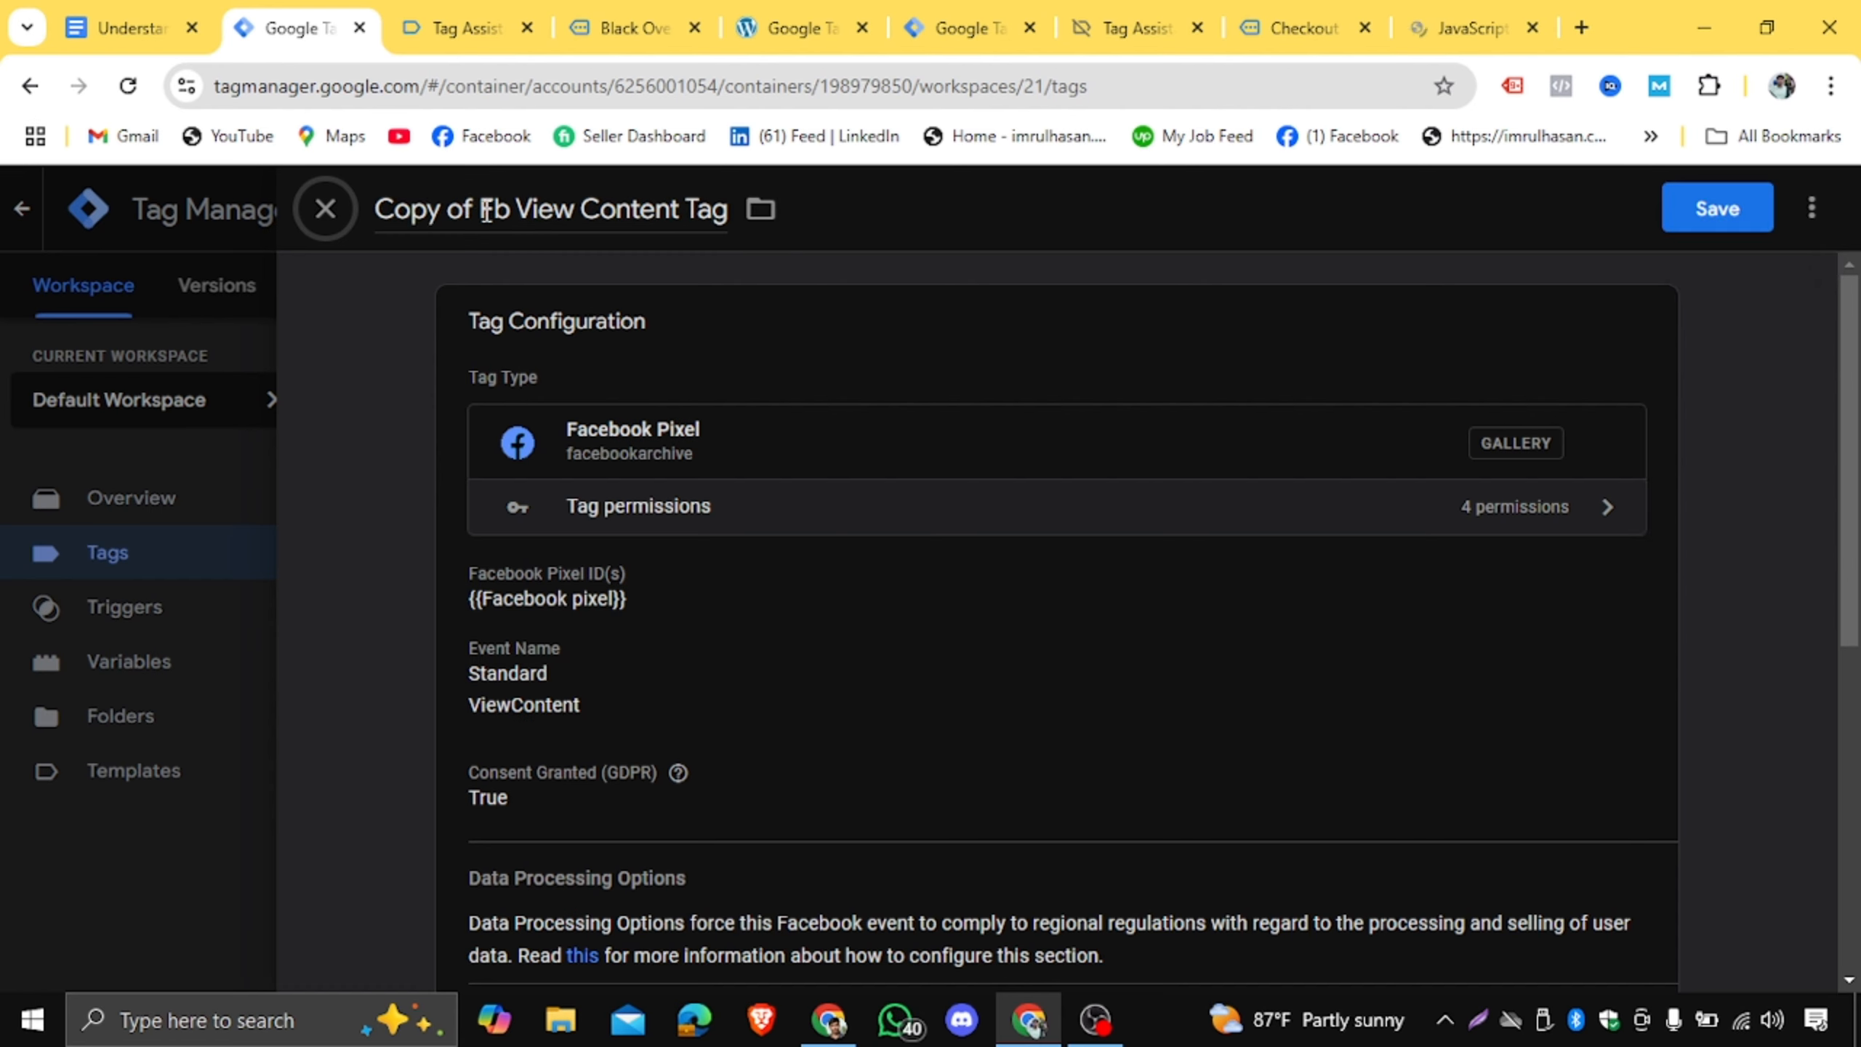
Rename the copied tag as Fb Add to cart Tag.
drag(477, 209, 375, 209)
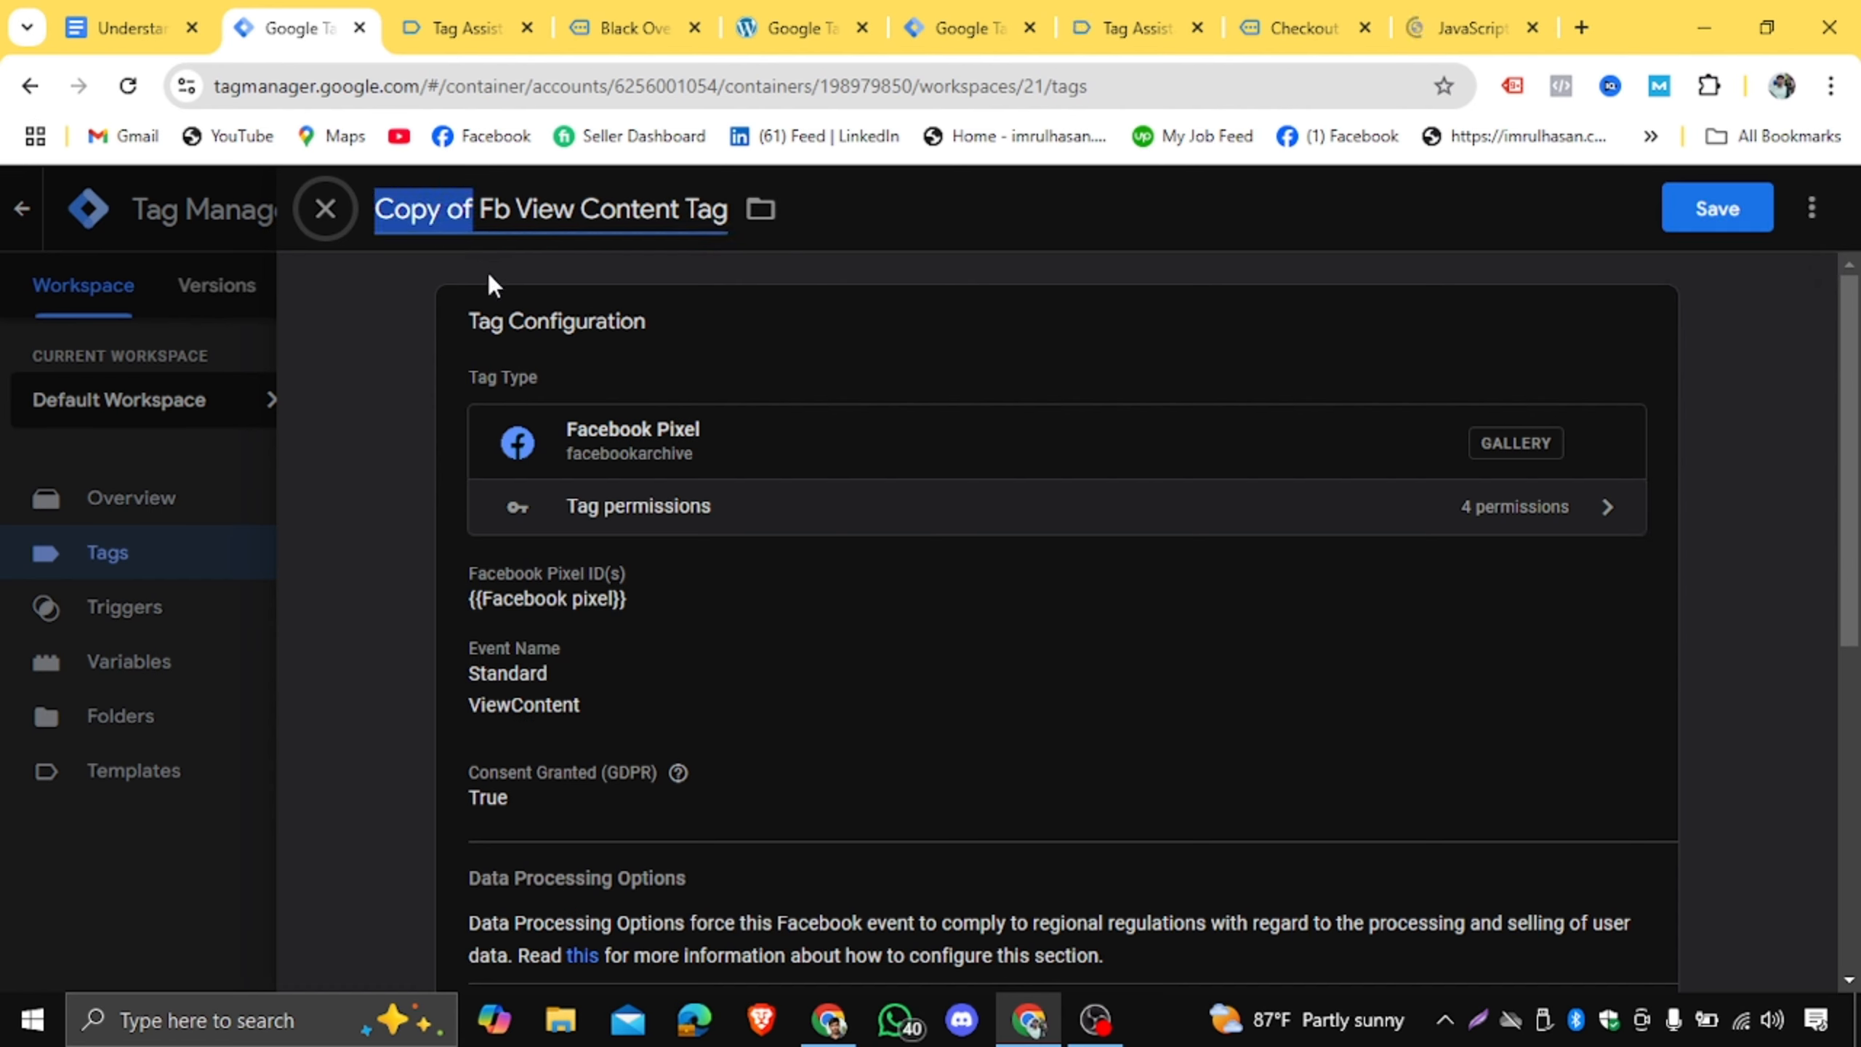
key(BackSpace)
drag(417, 212, 587, 220)
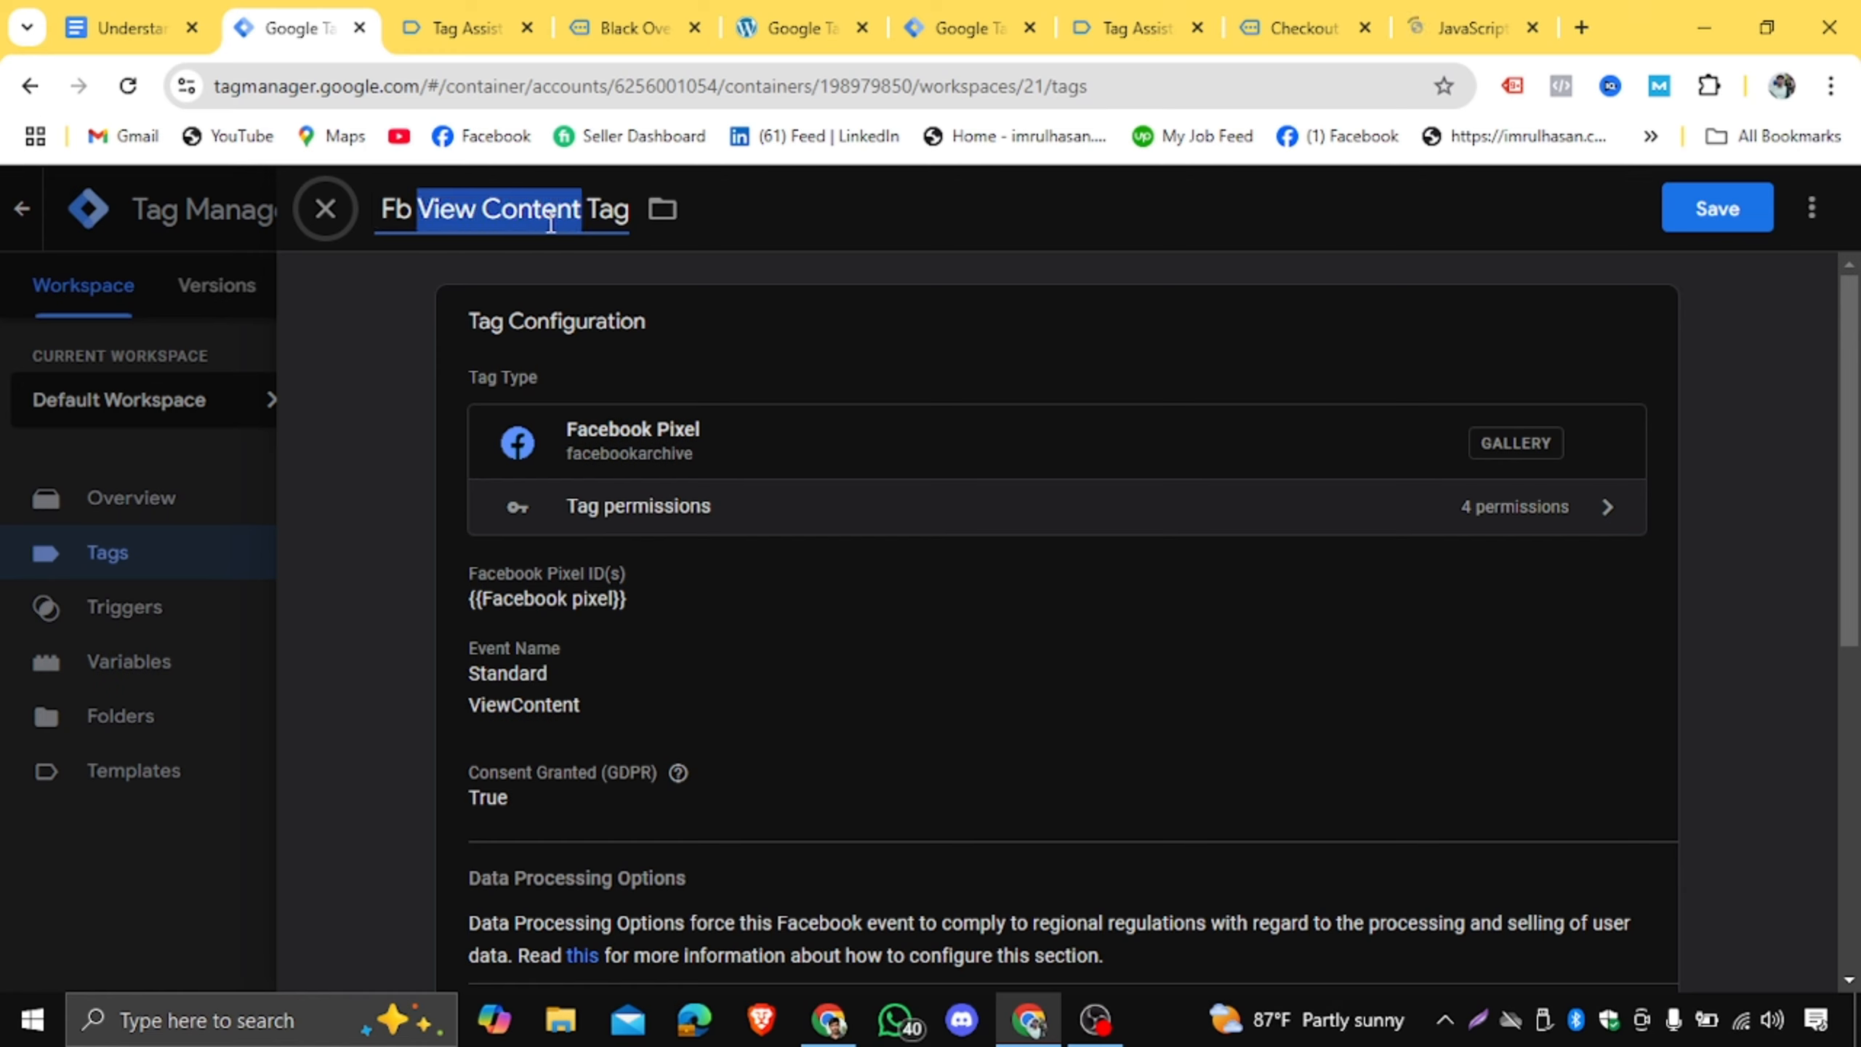
text(Add to)
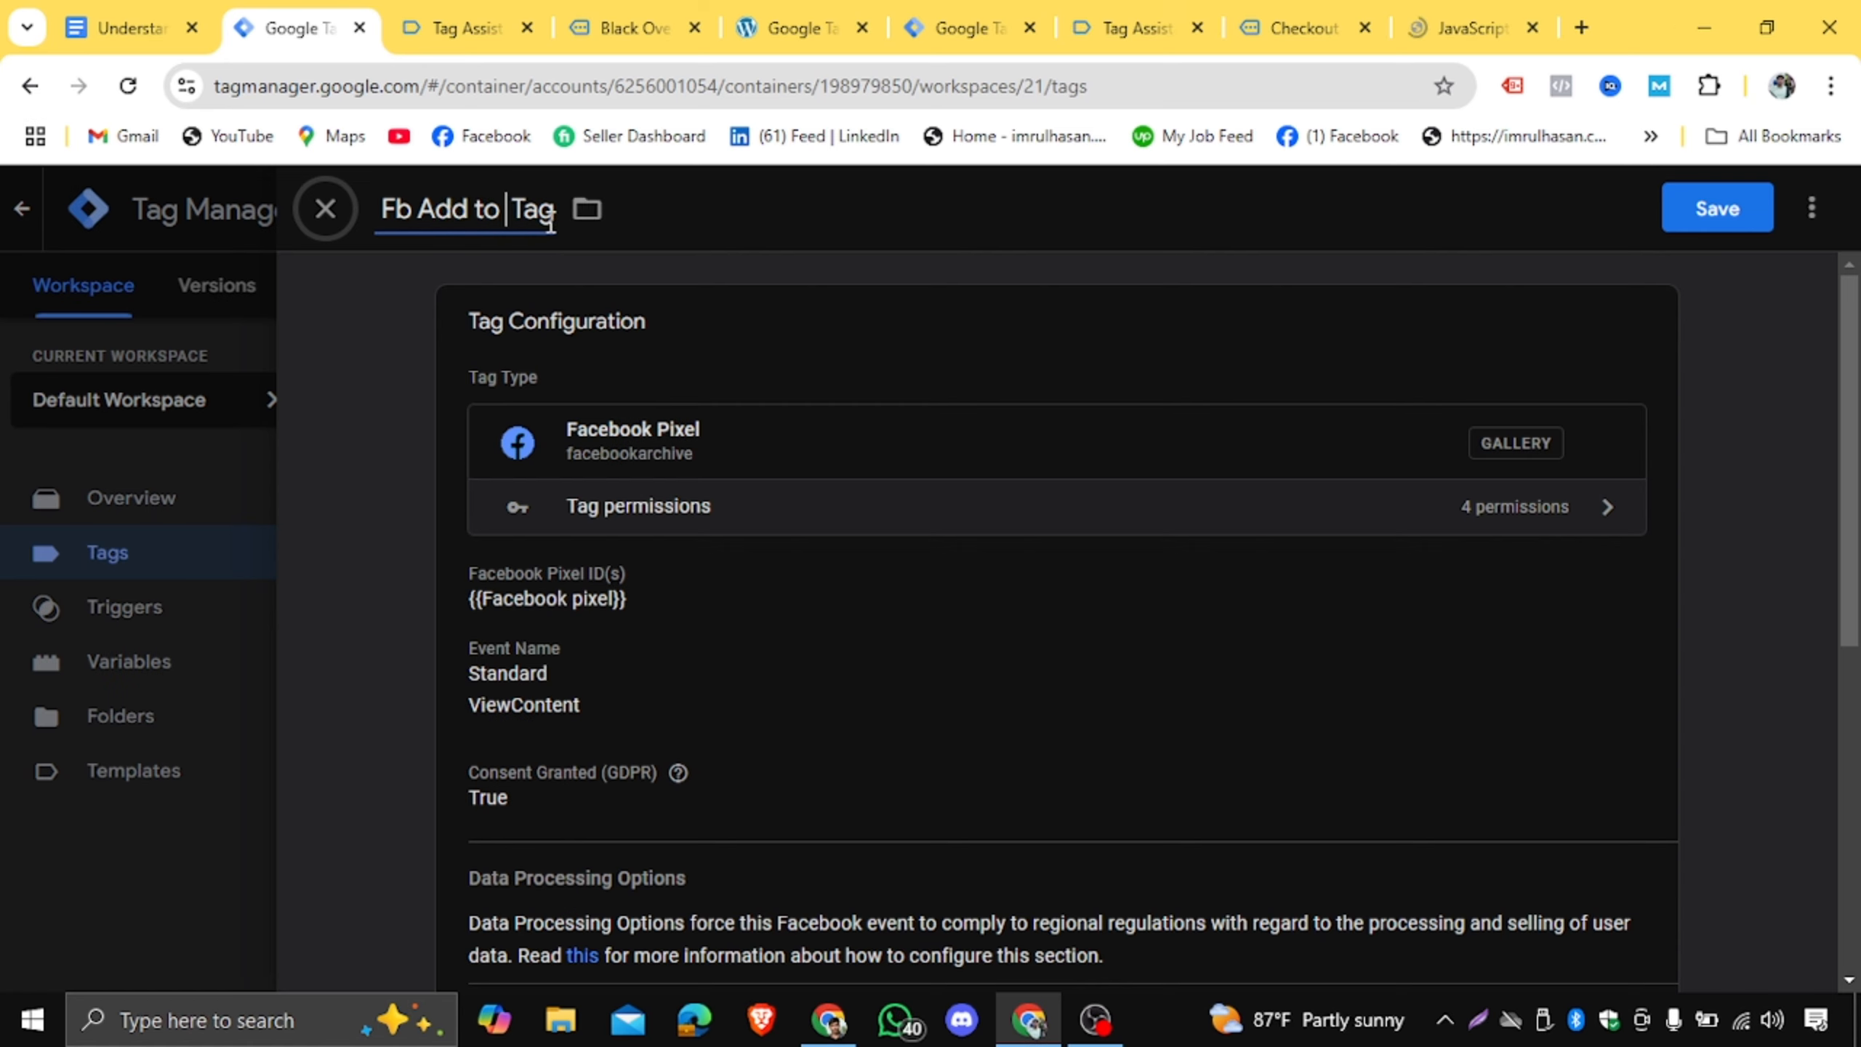
text( cart)
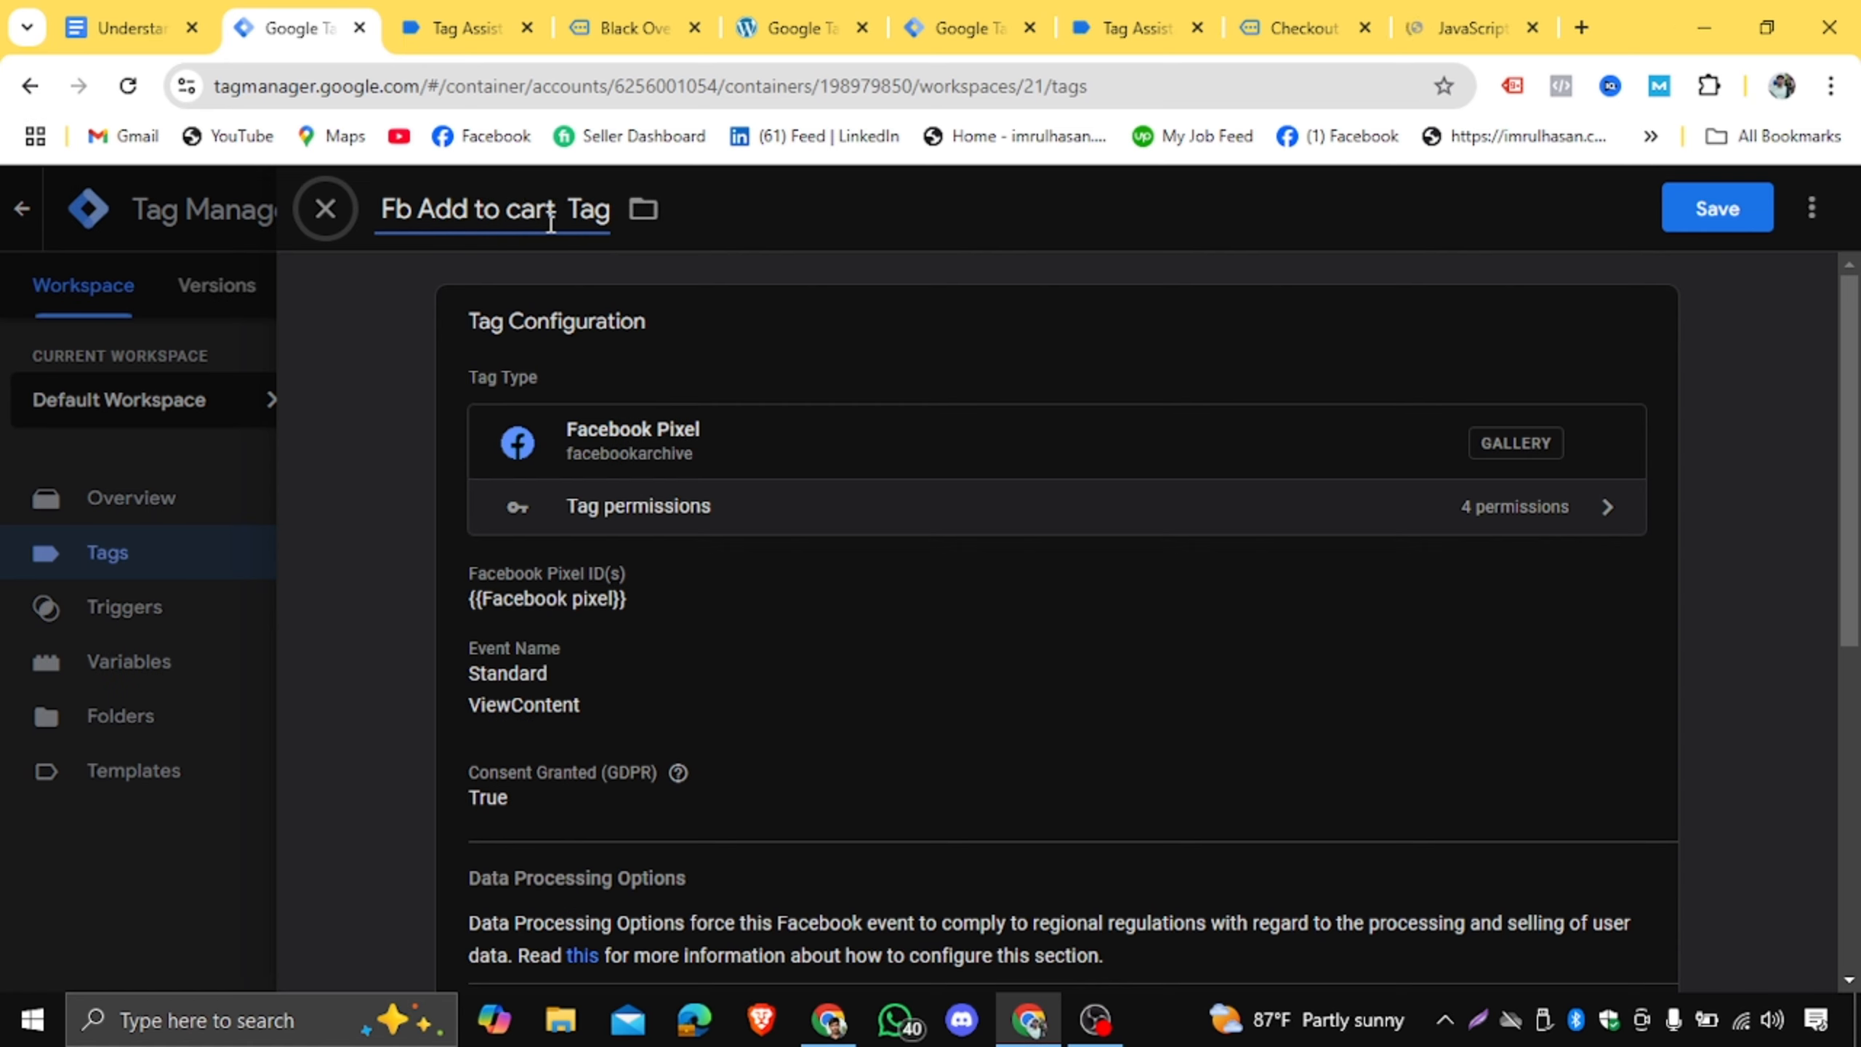
Edit the tag configuration and set the standard event name to AddToCart.
scroll(810, 587, down, 2)
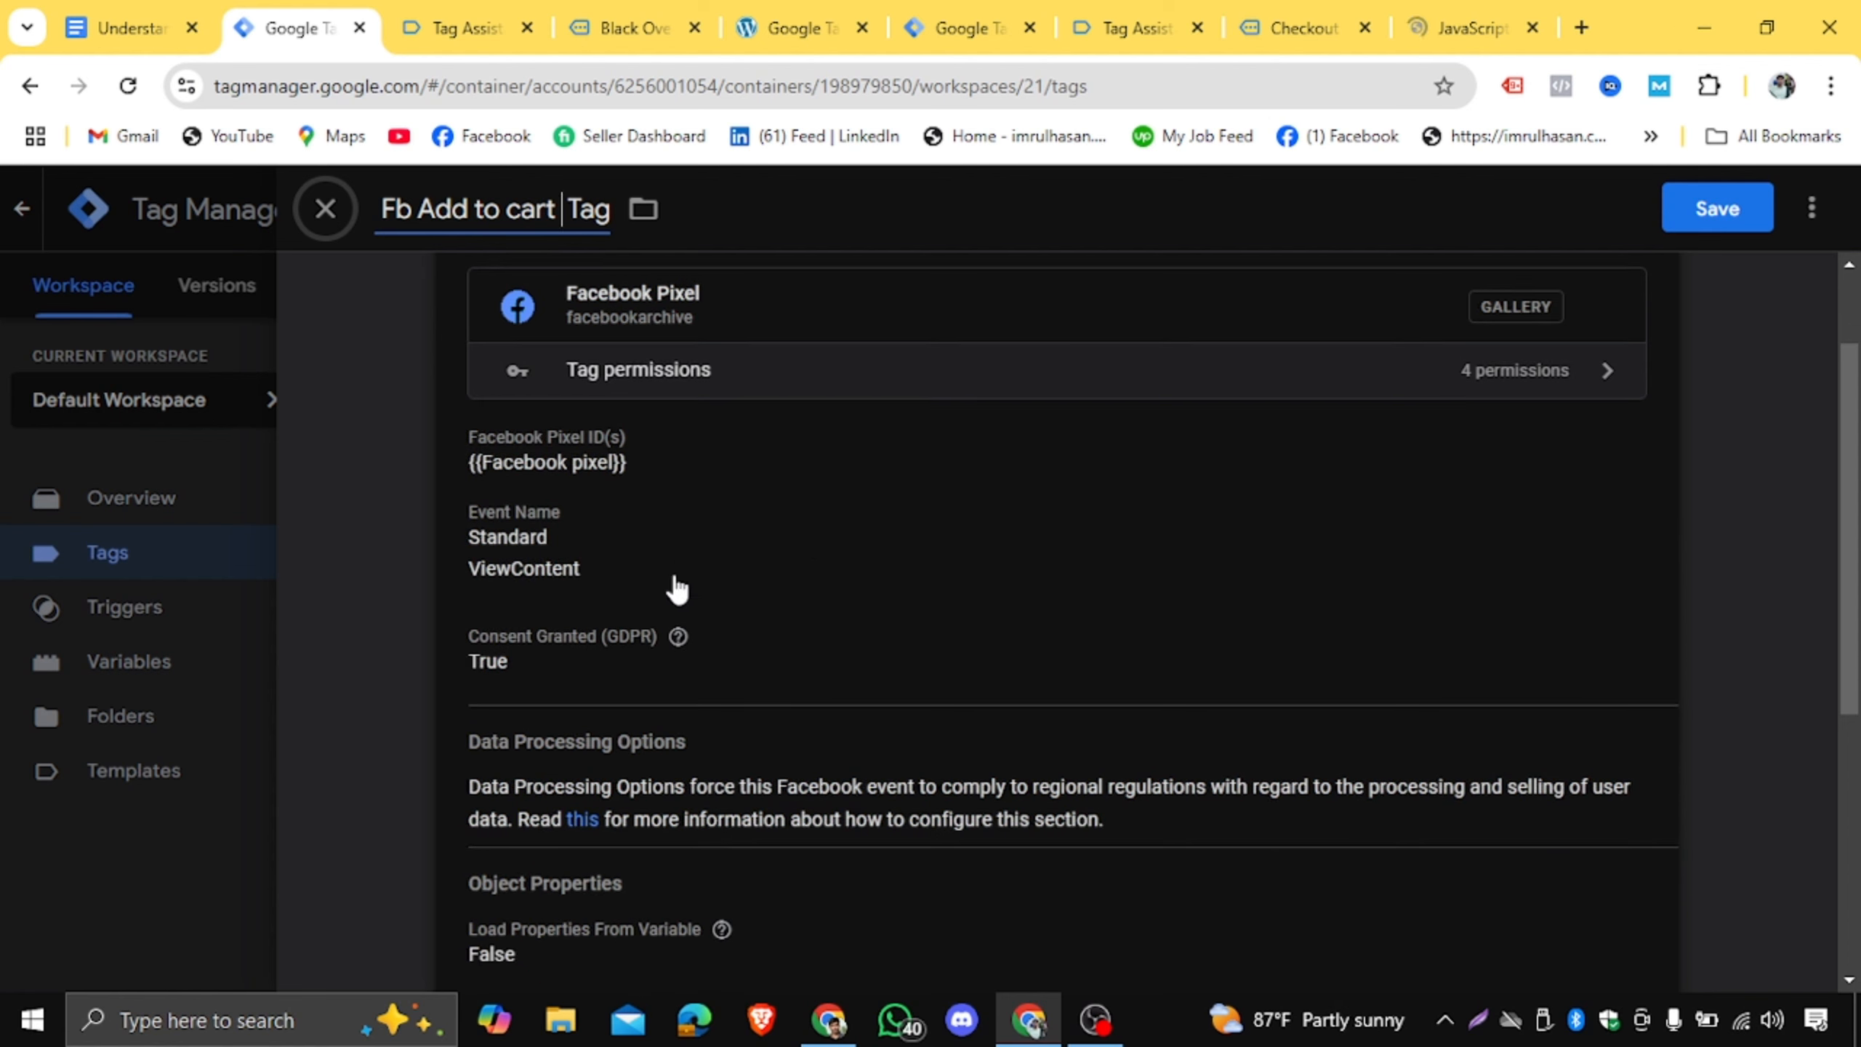
scroll(623, 607, up, 2)
click(1645, 323)
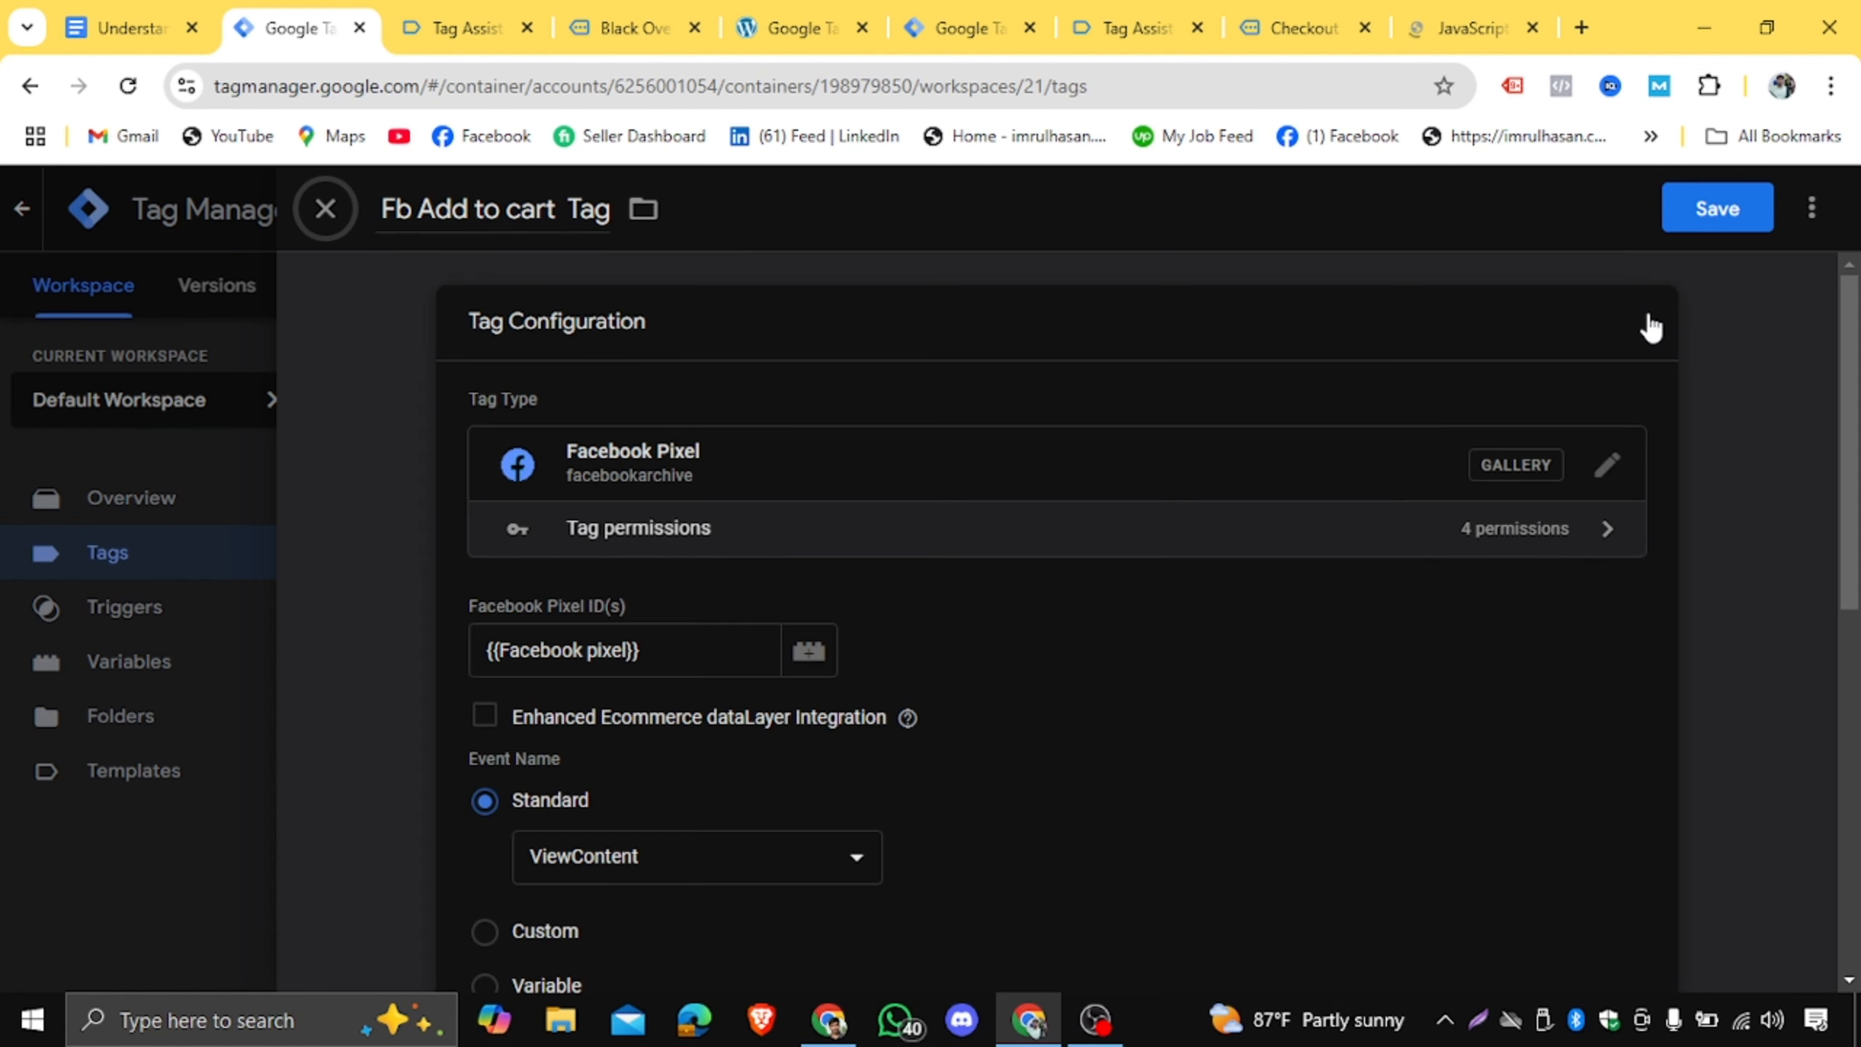
scroll(691, 583, down, 3)
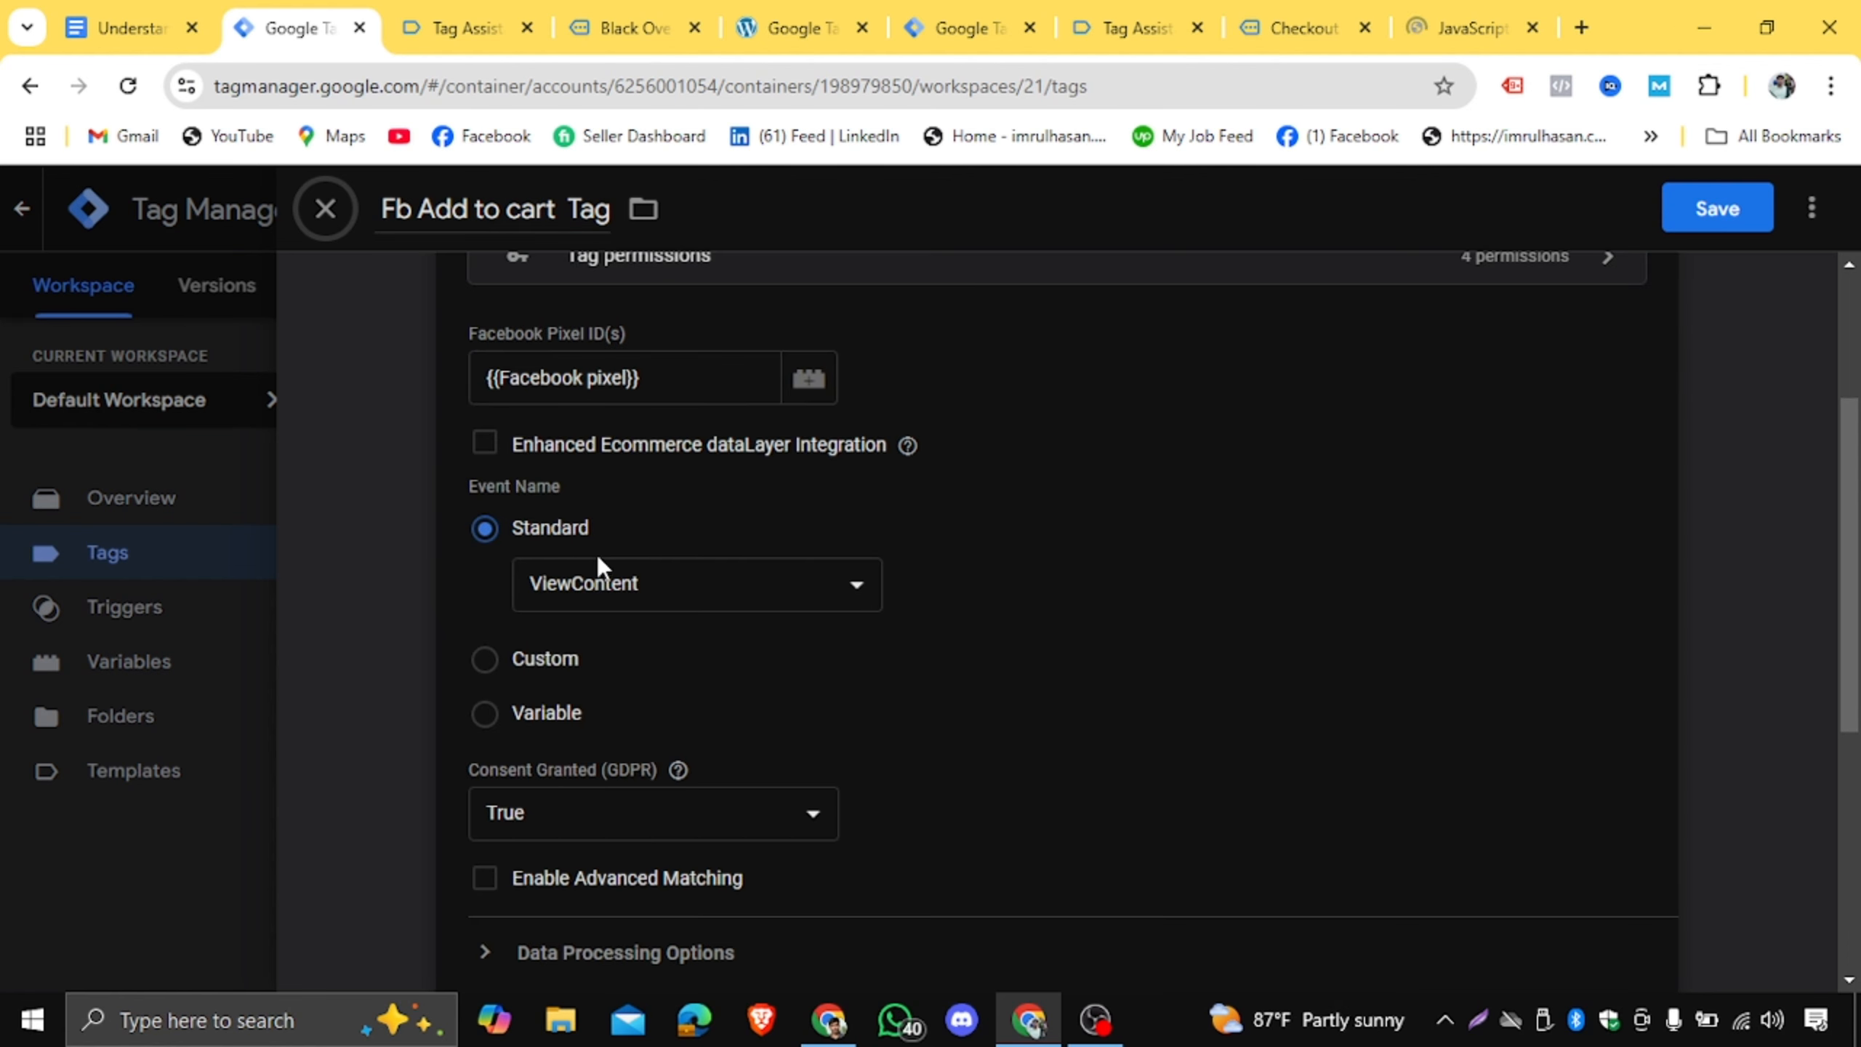
click(801, 585)
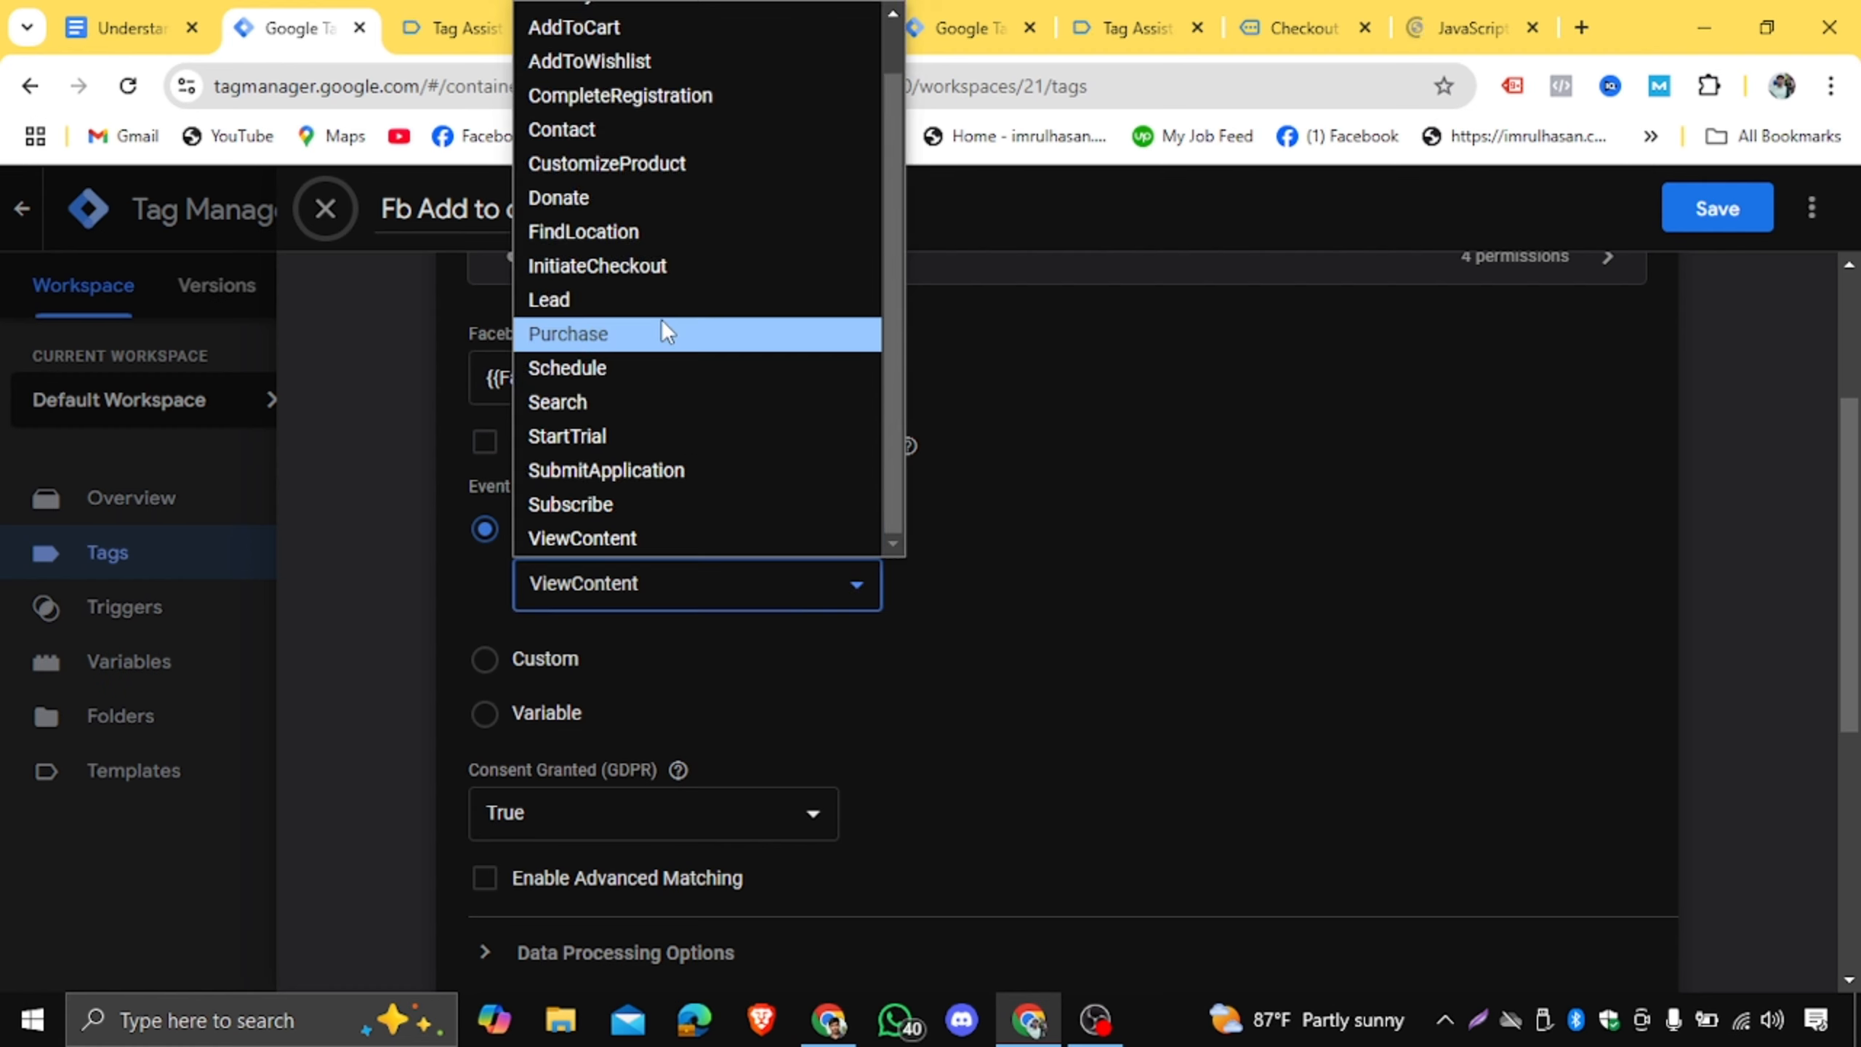
scroll(660, 316, up, 1)
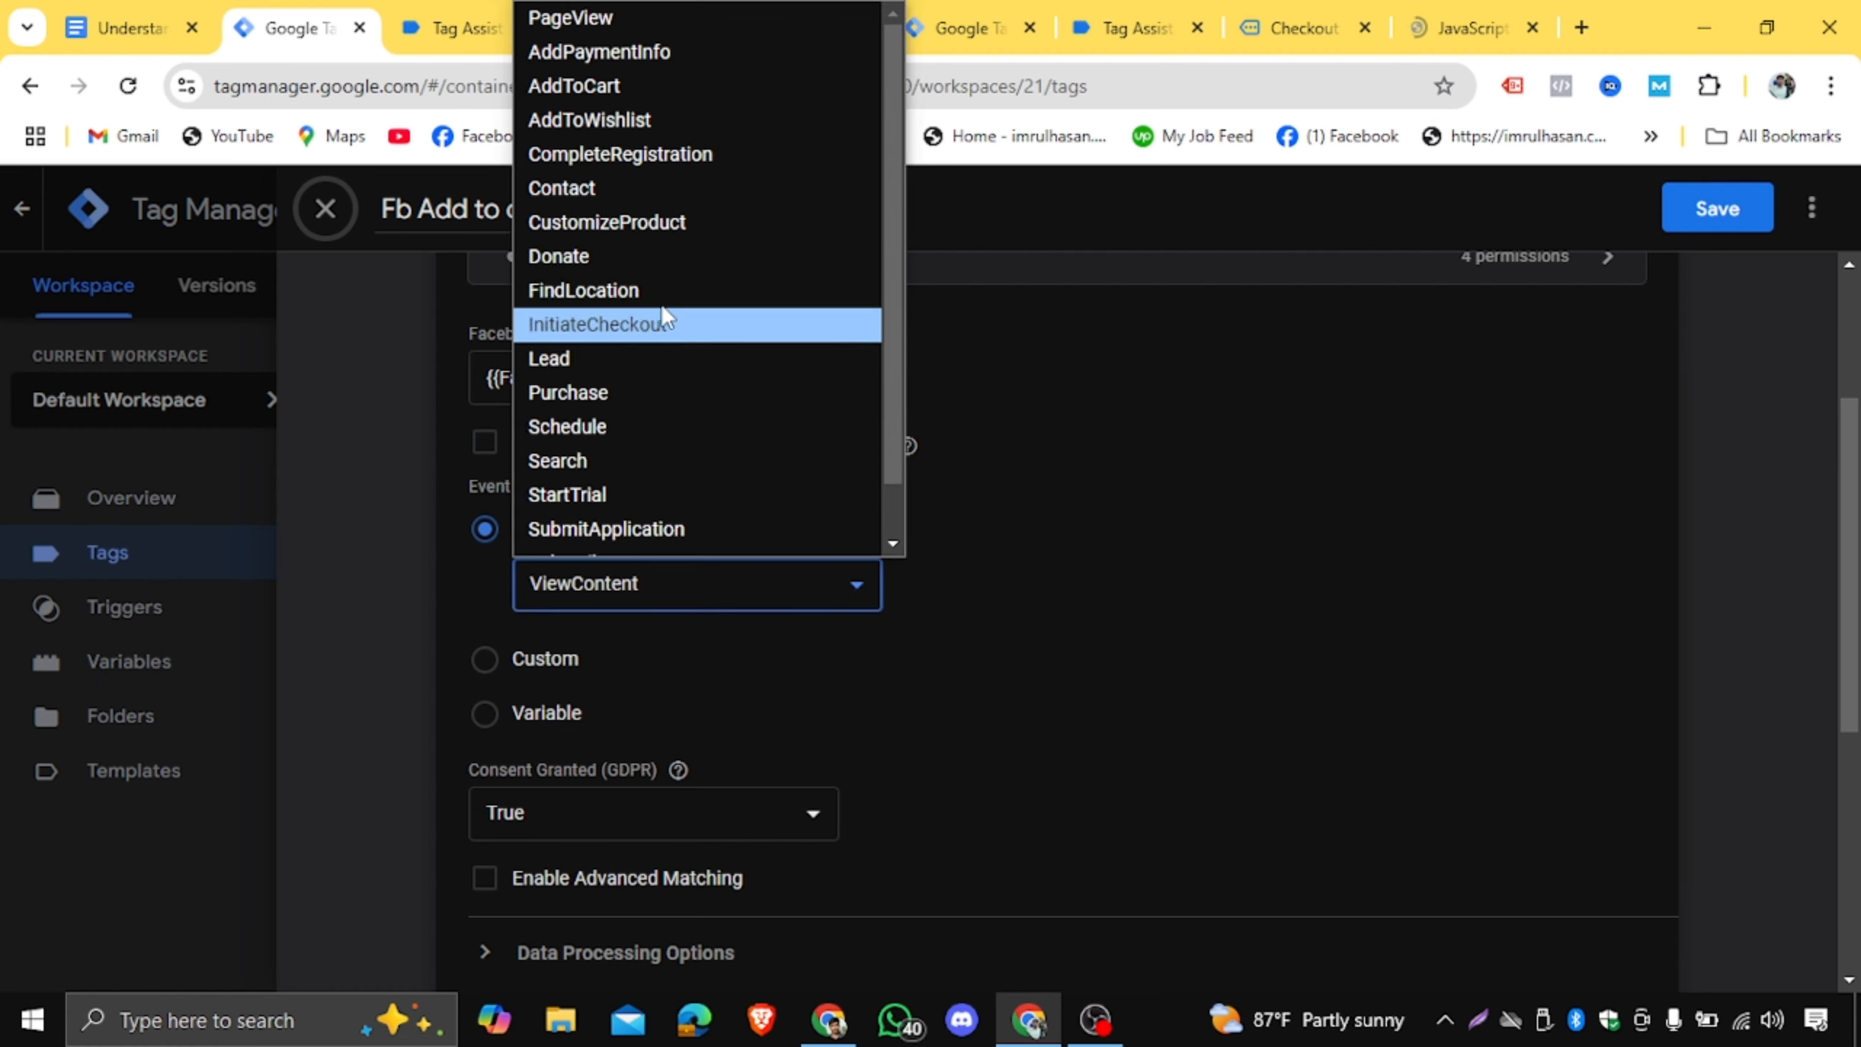
click(611, 89)
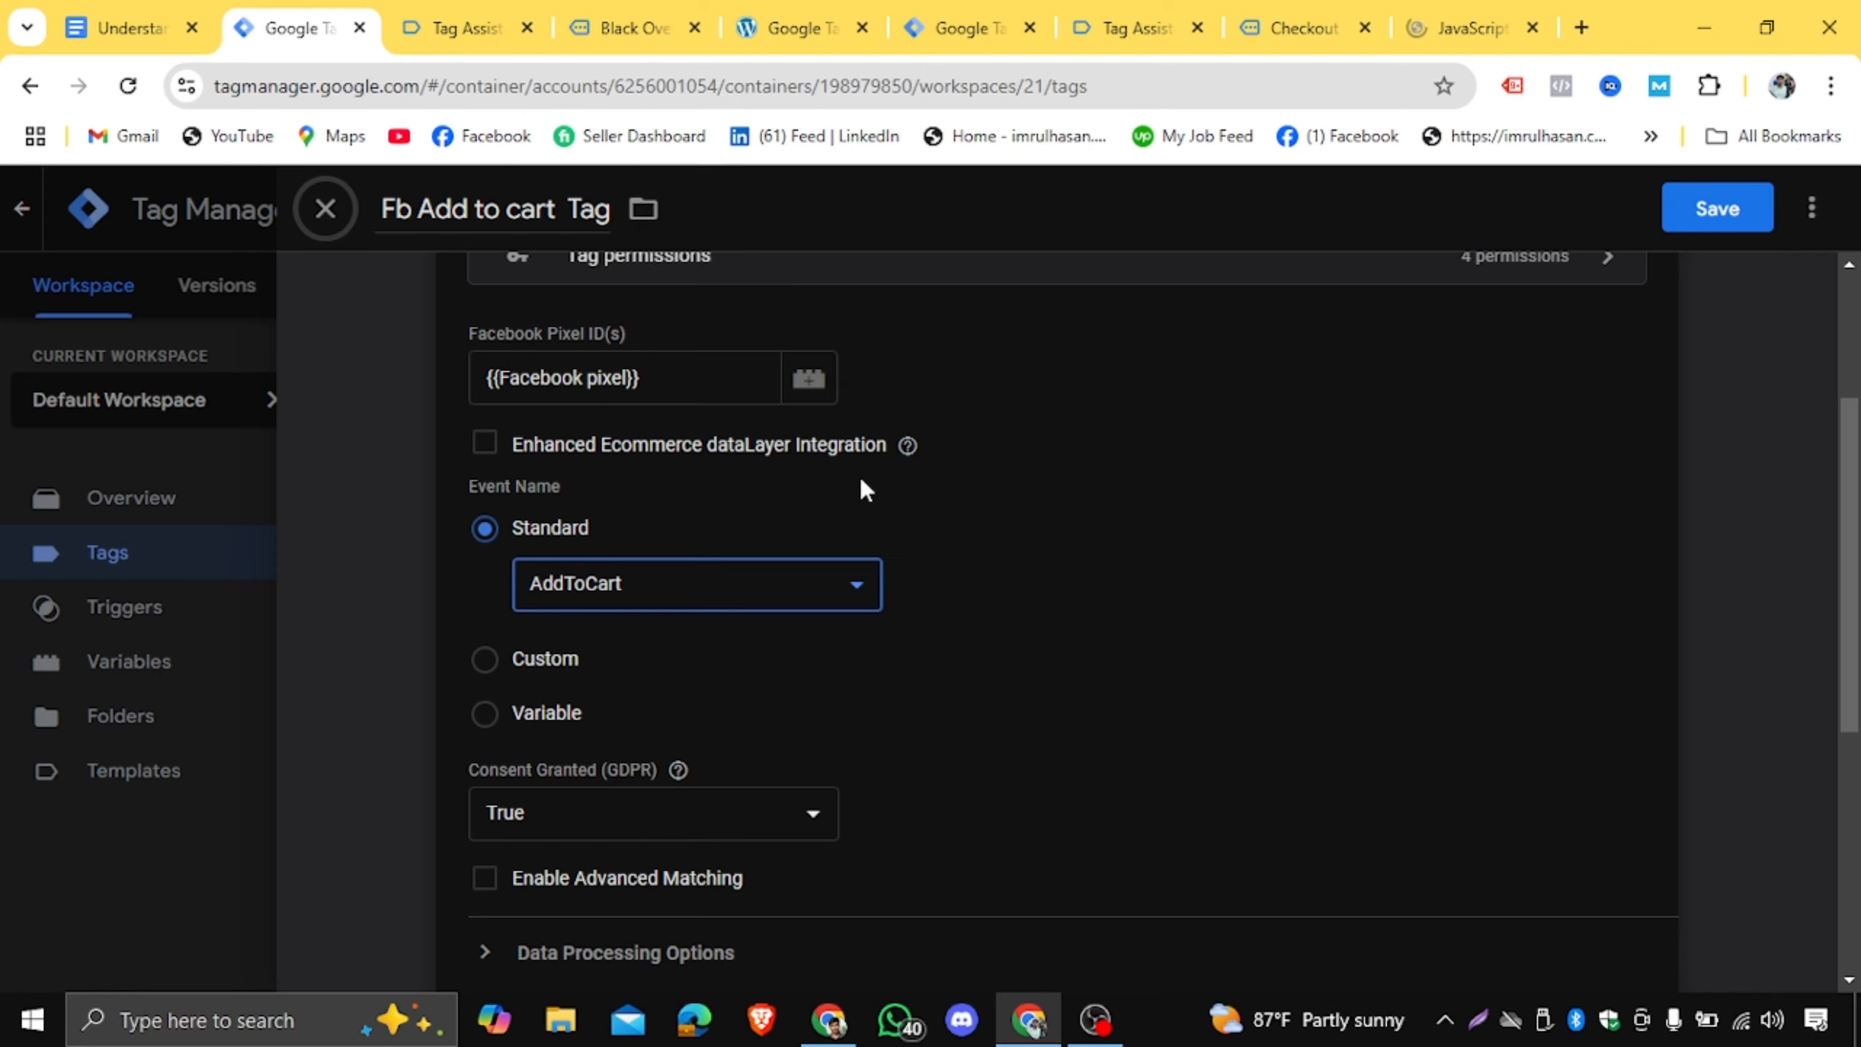
Remove the View Item Trigger from the tag's firing triggers.
scroll(652, 666, down, 3)
scroll(733, 703, down, 3)
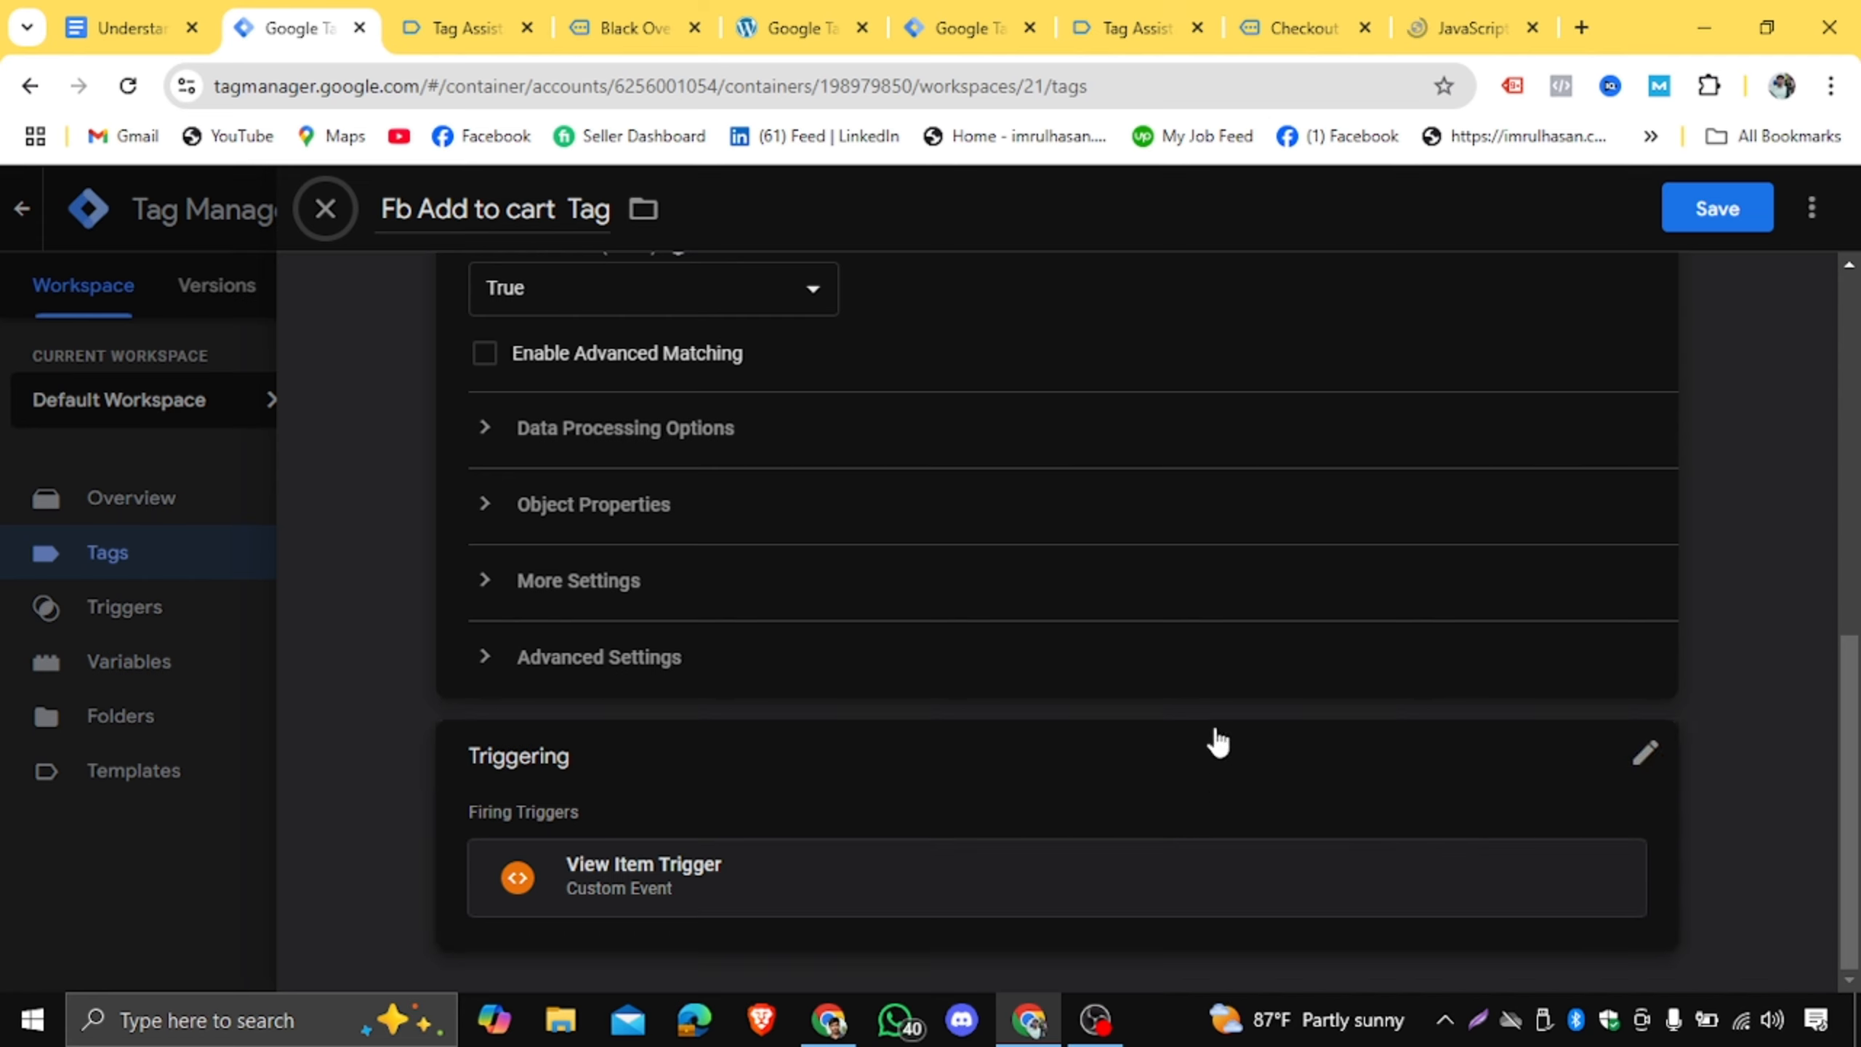
click(1644, 764)
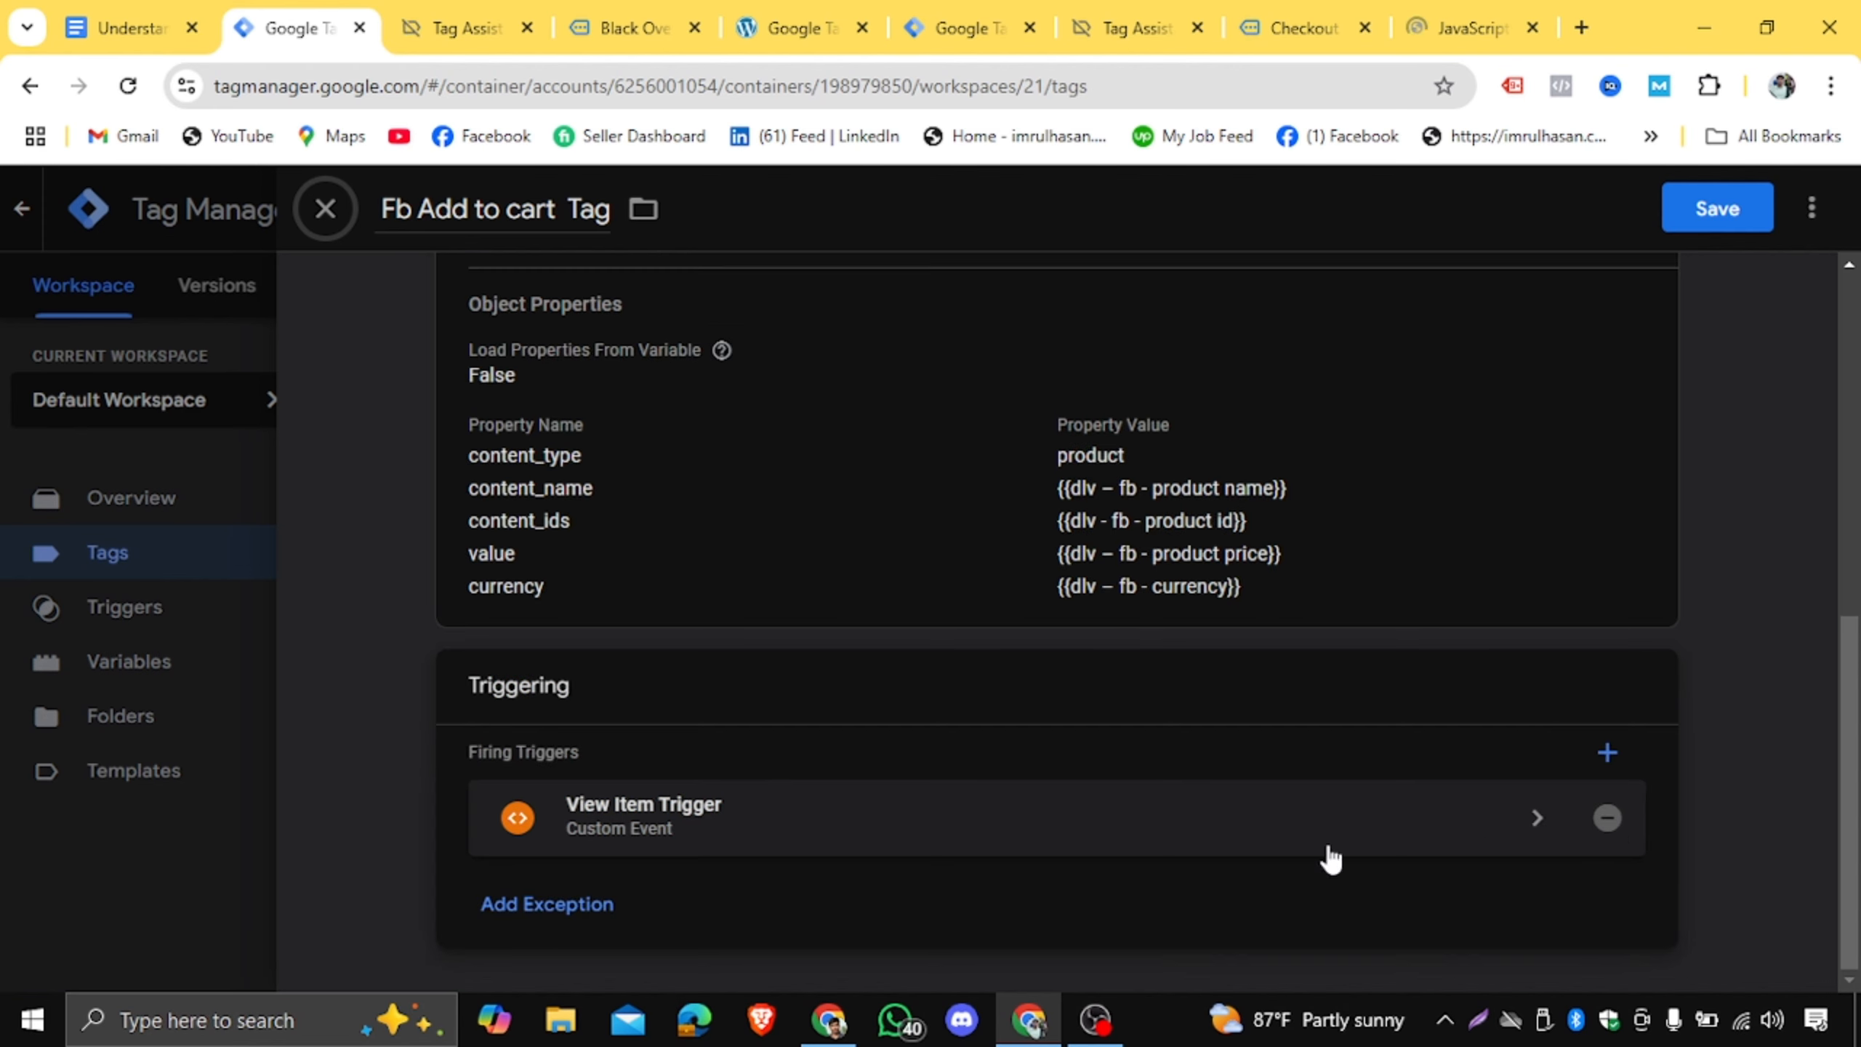
click(1607, 818)
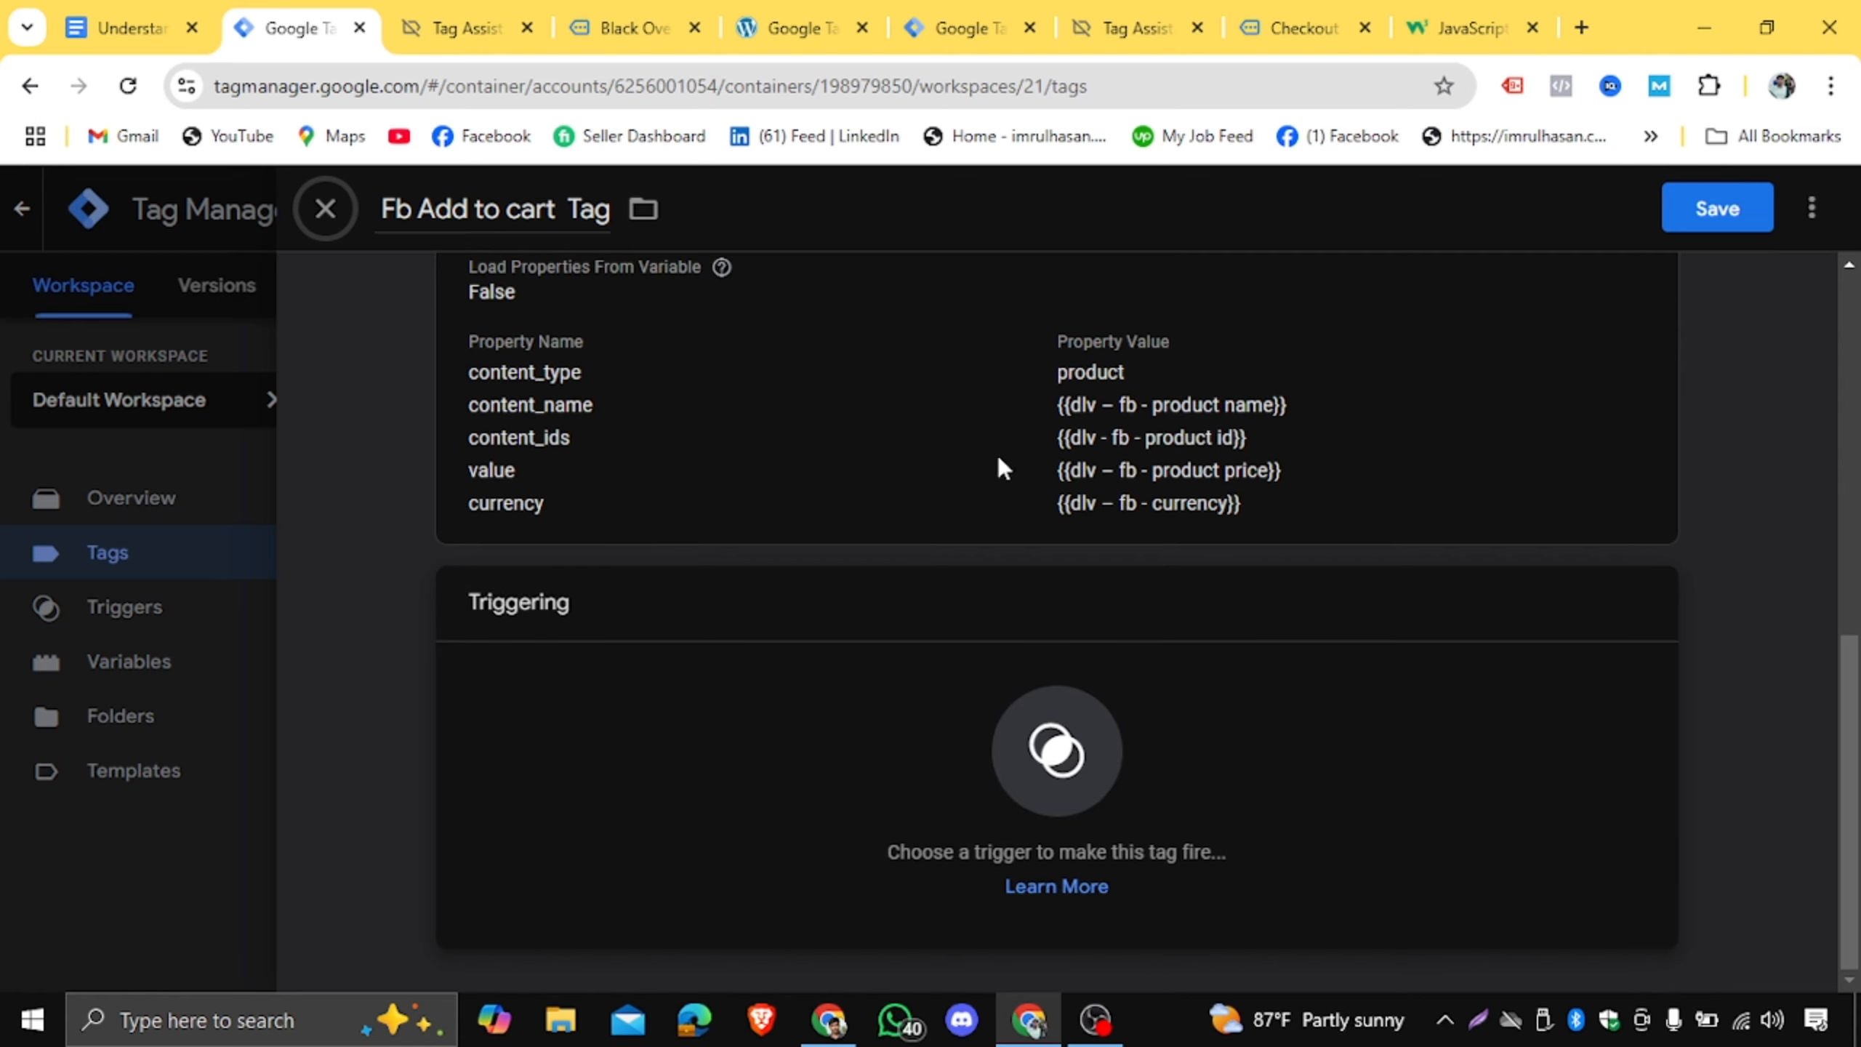
Switch to Tag Assistant and copy the event name add_to_cart from the handbag page's add_to_cart event.
click(463, 24)
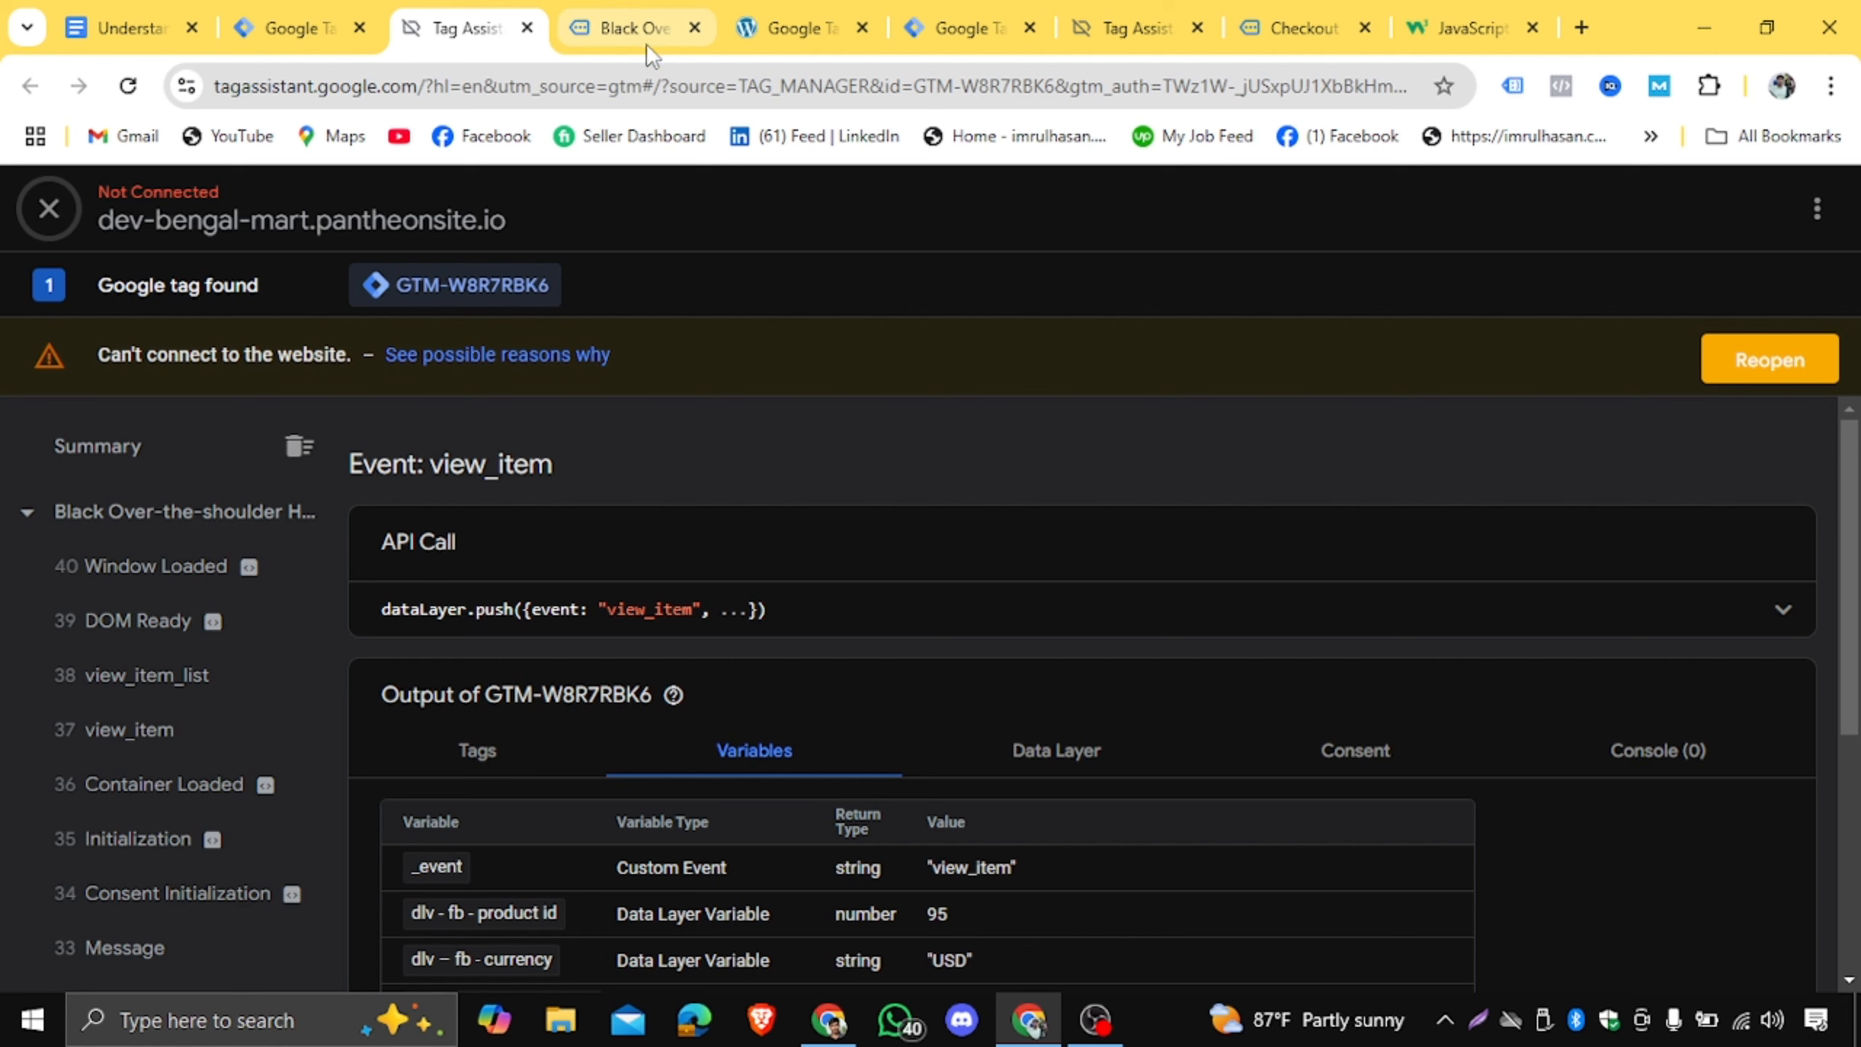
scroll(165, 708, down, 4)
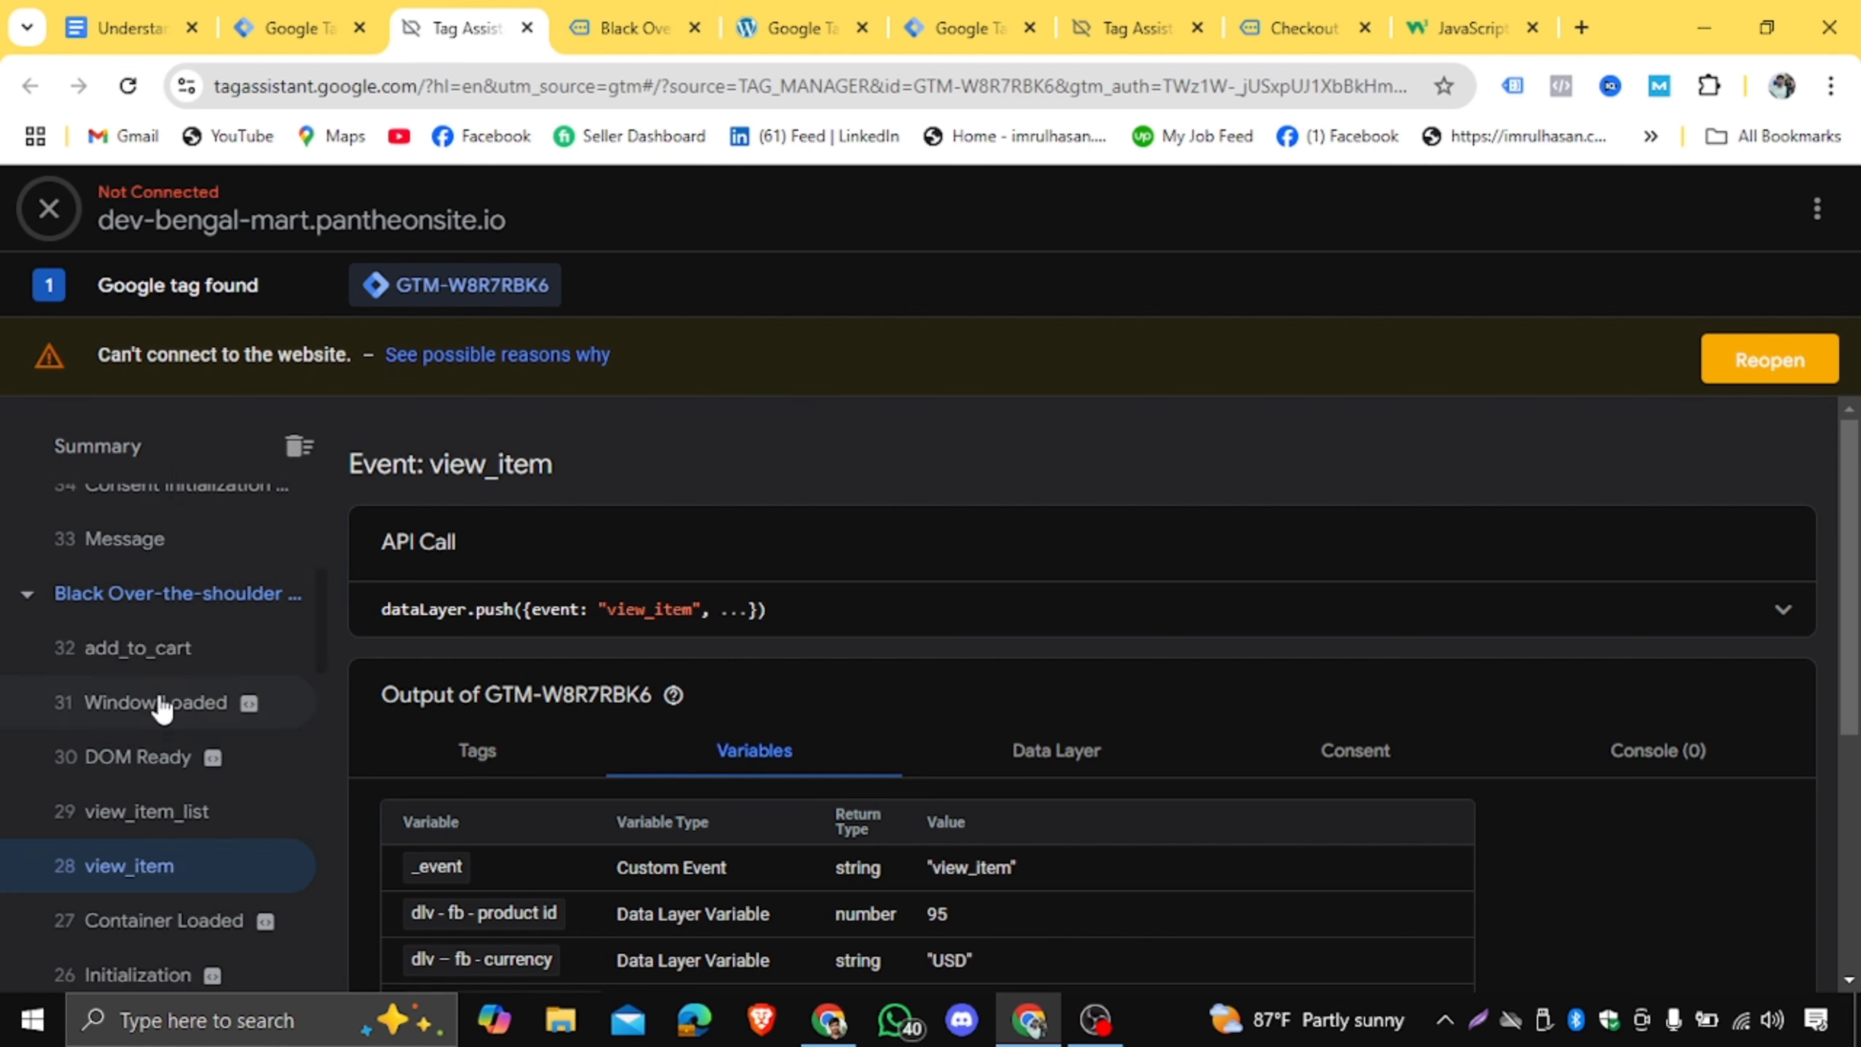
click(154, 650)
double_click(637, 609)
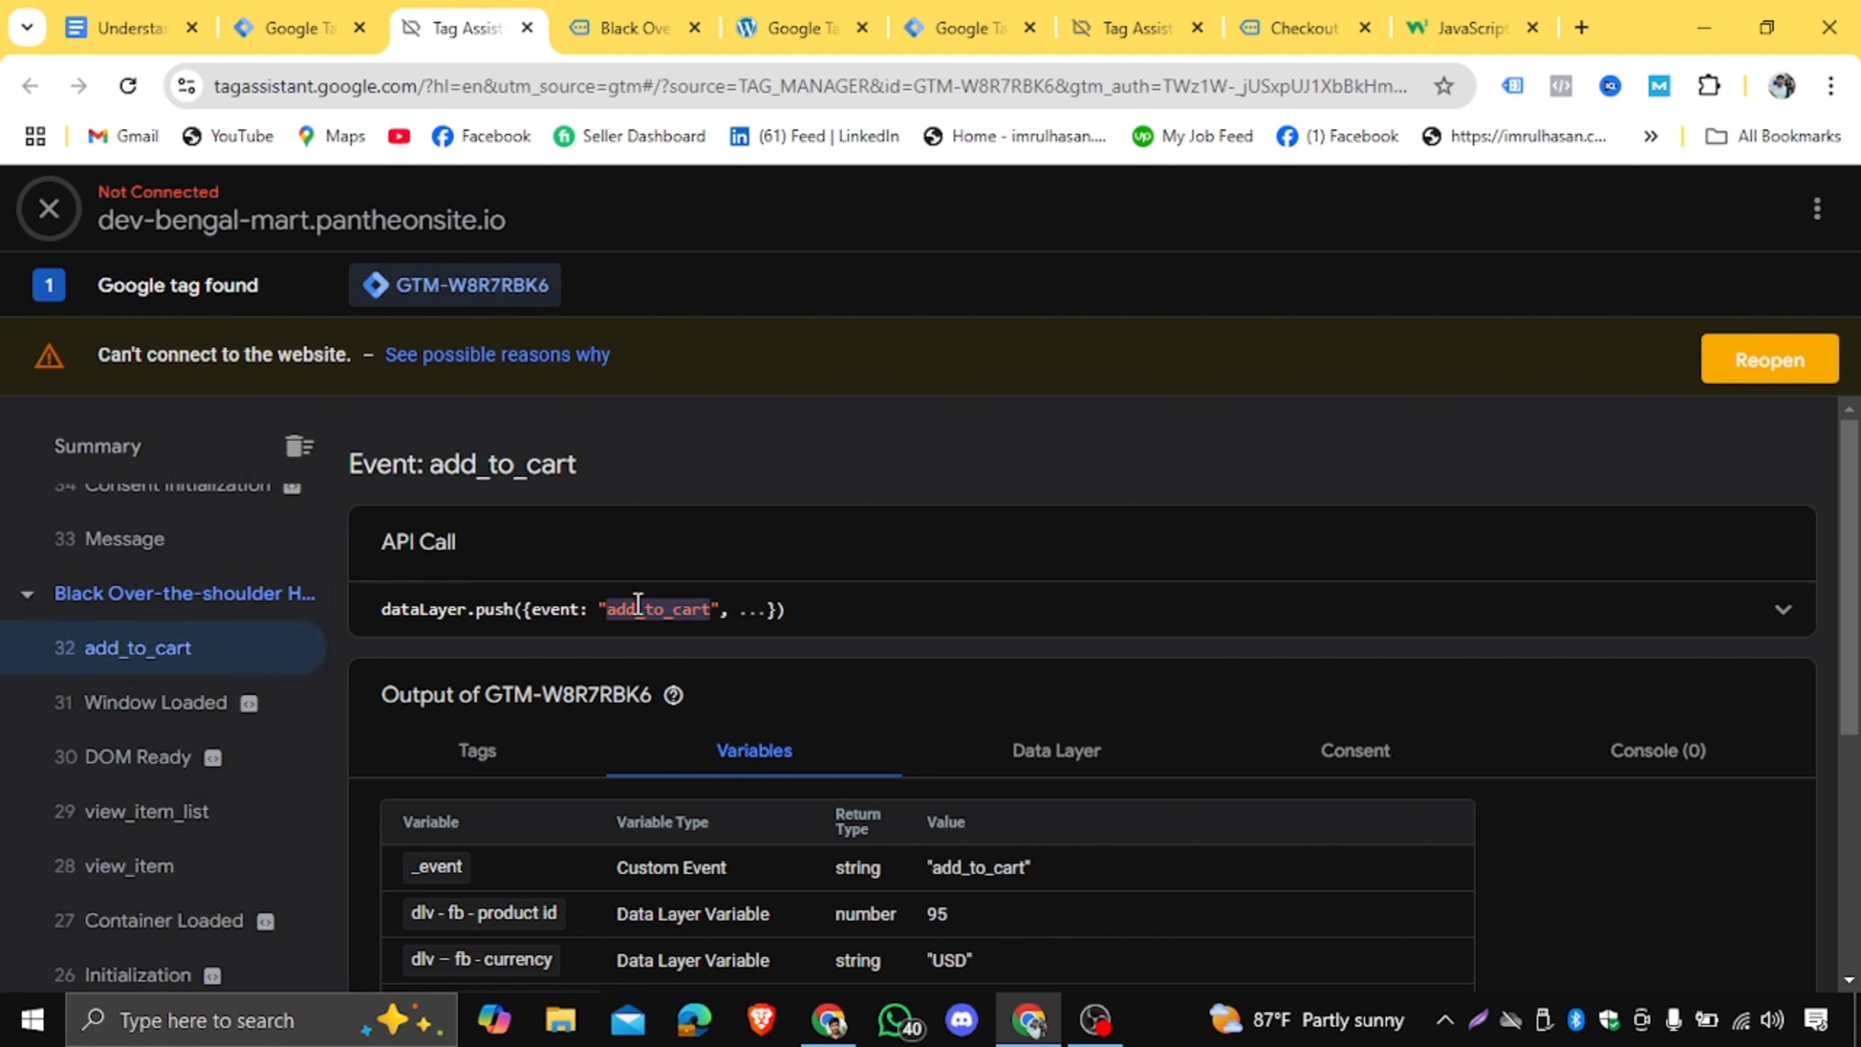
right_click(639, 610)
click(697, 634)
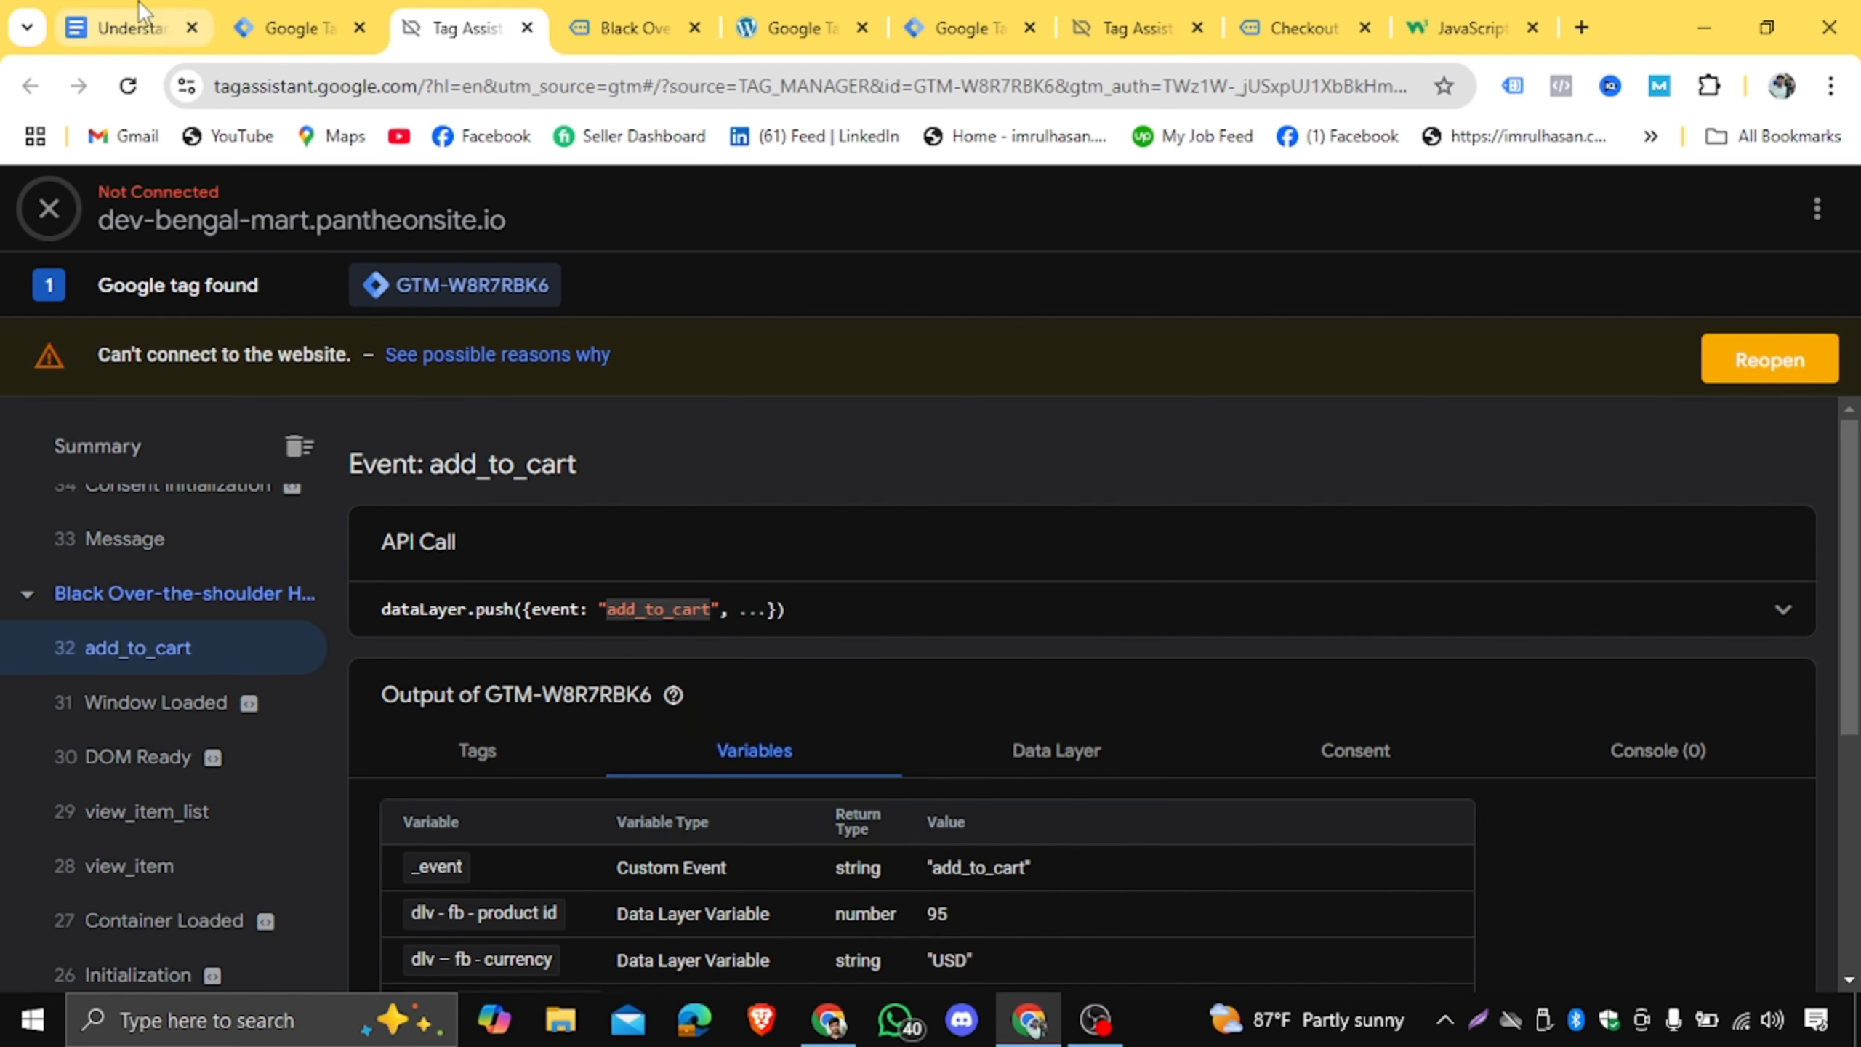
Switch to the Understanding Google Tag Manager document and view its data layer variables and Add to cart Event section.
click(131, 28)
scroll(860, 587, down, 1)
scroll(850, 686, up, 1)
scroll(850, 685, down, 10)
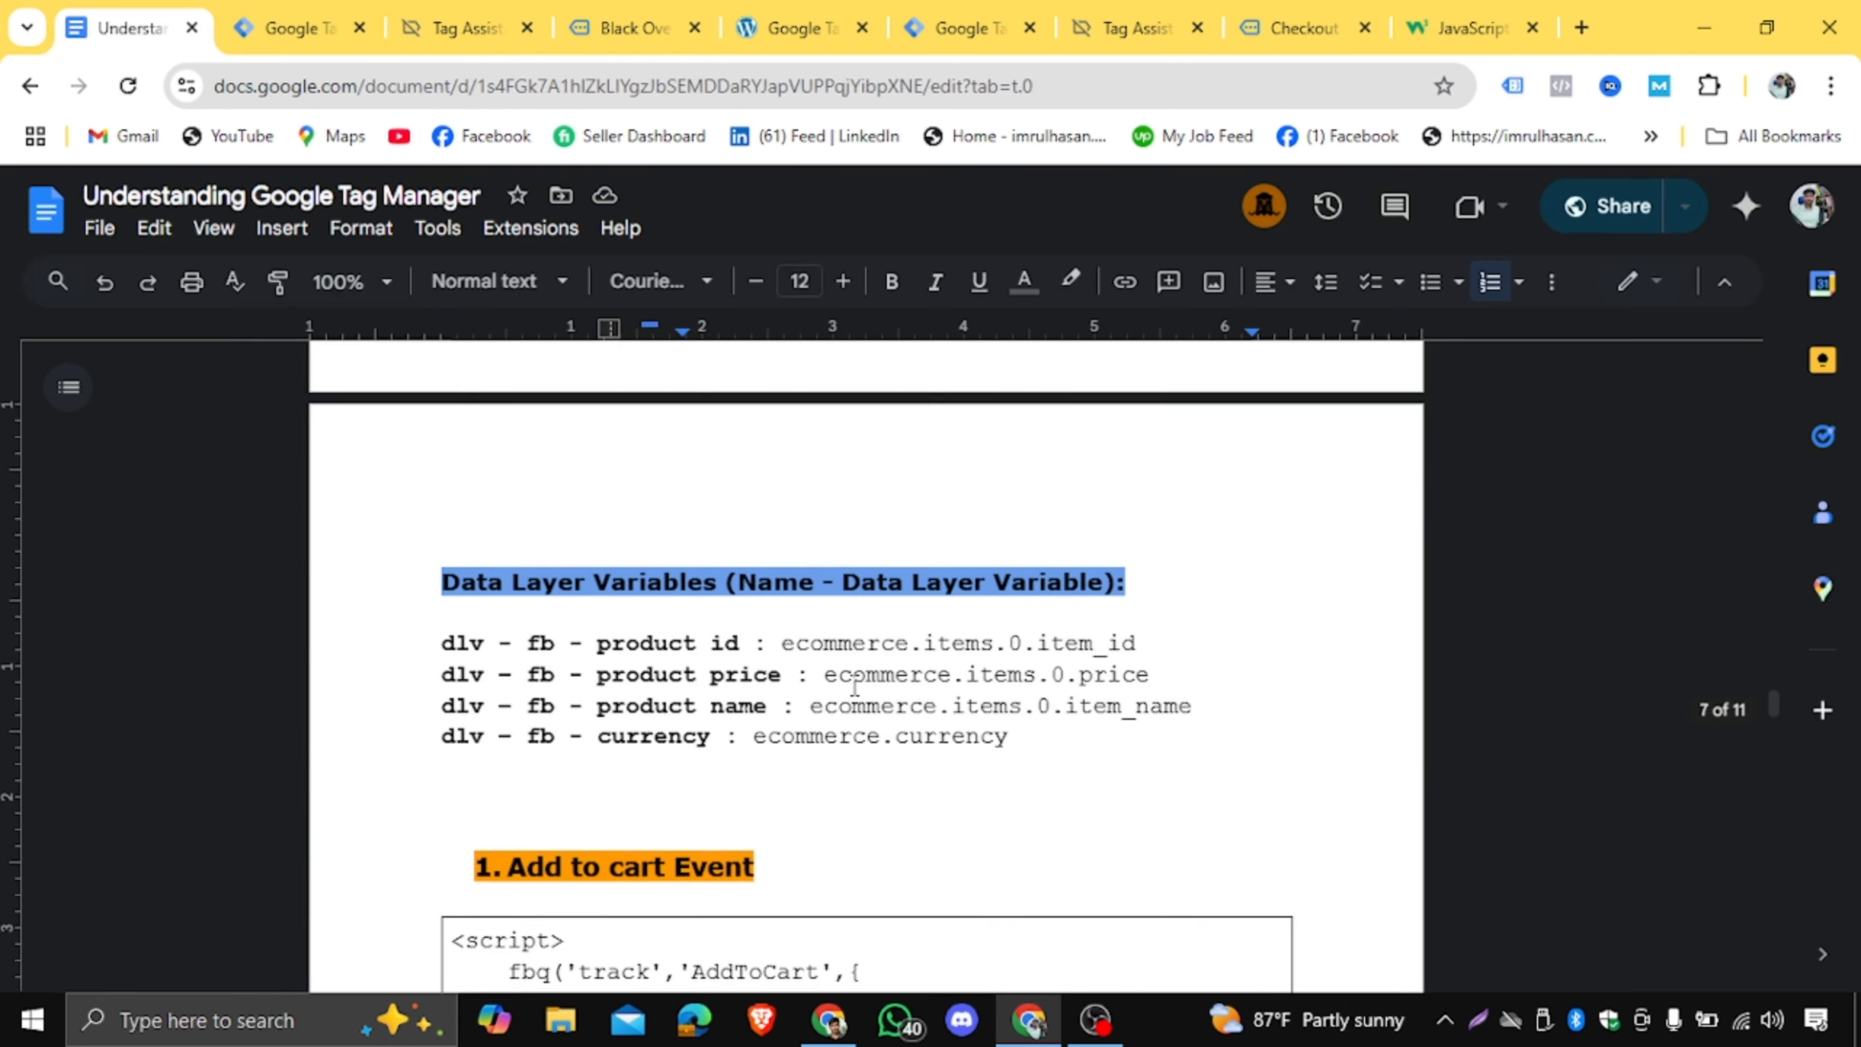
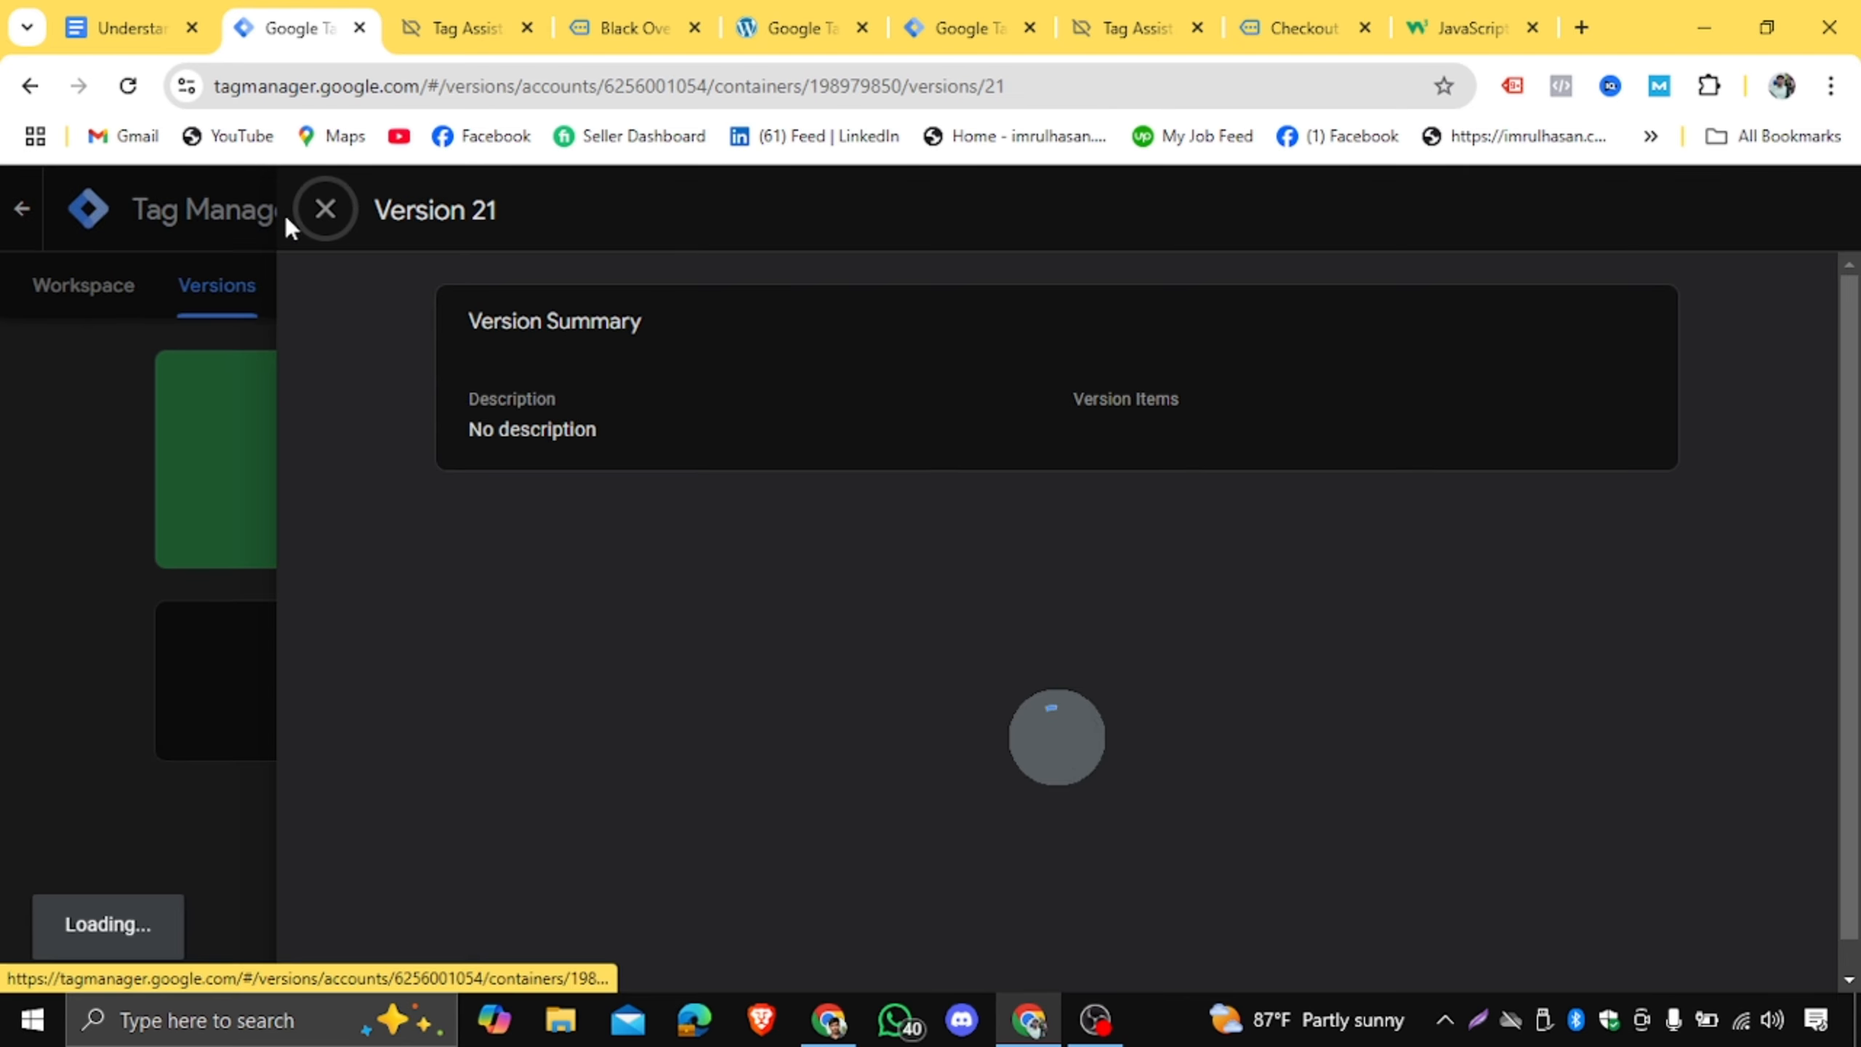
Close the Version 21 summary, return to the workspace and start a preview session connecting Tag Assistant to the Bengal Mart site.
click(323, 211)
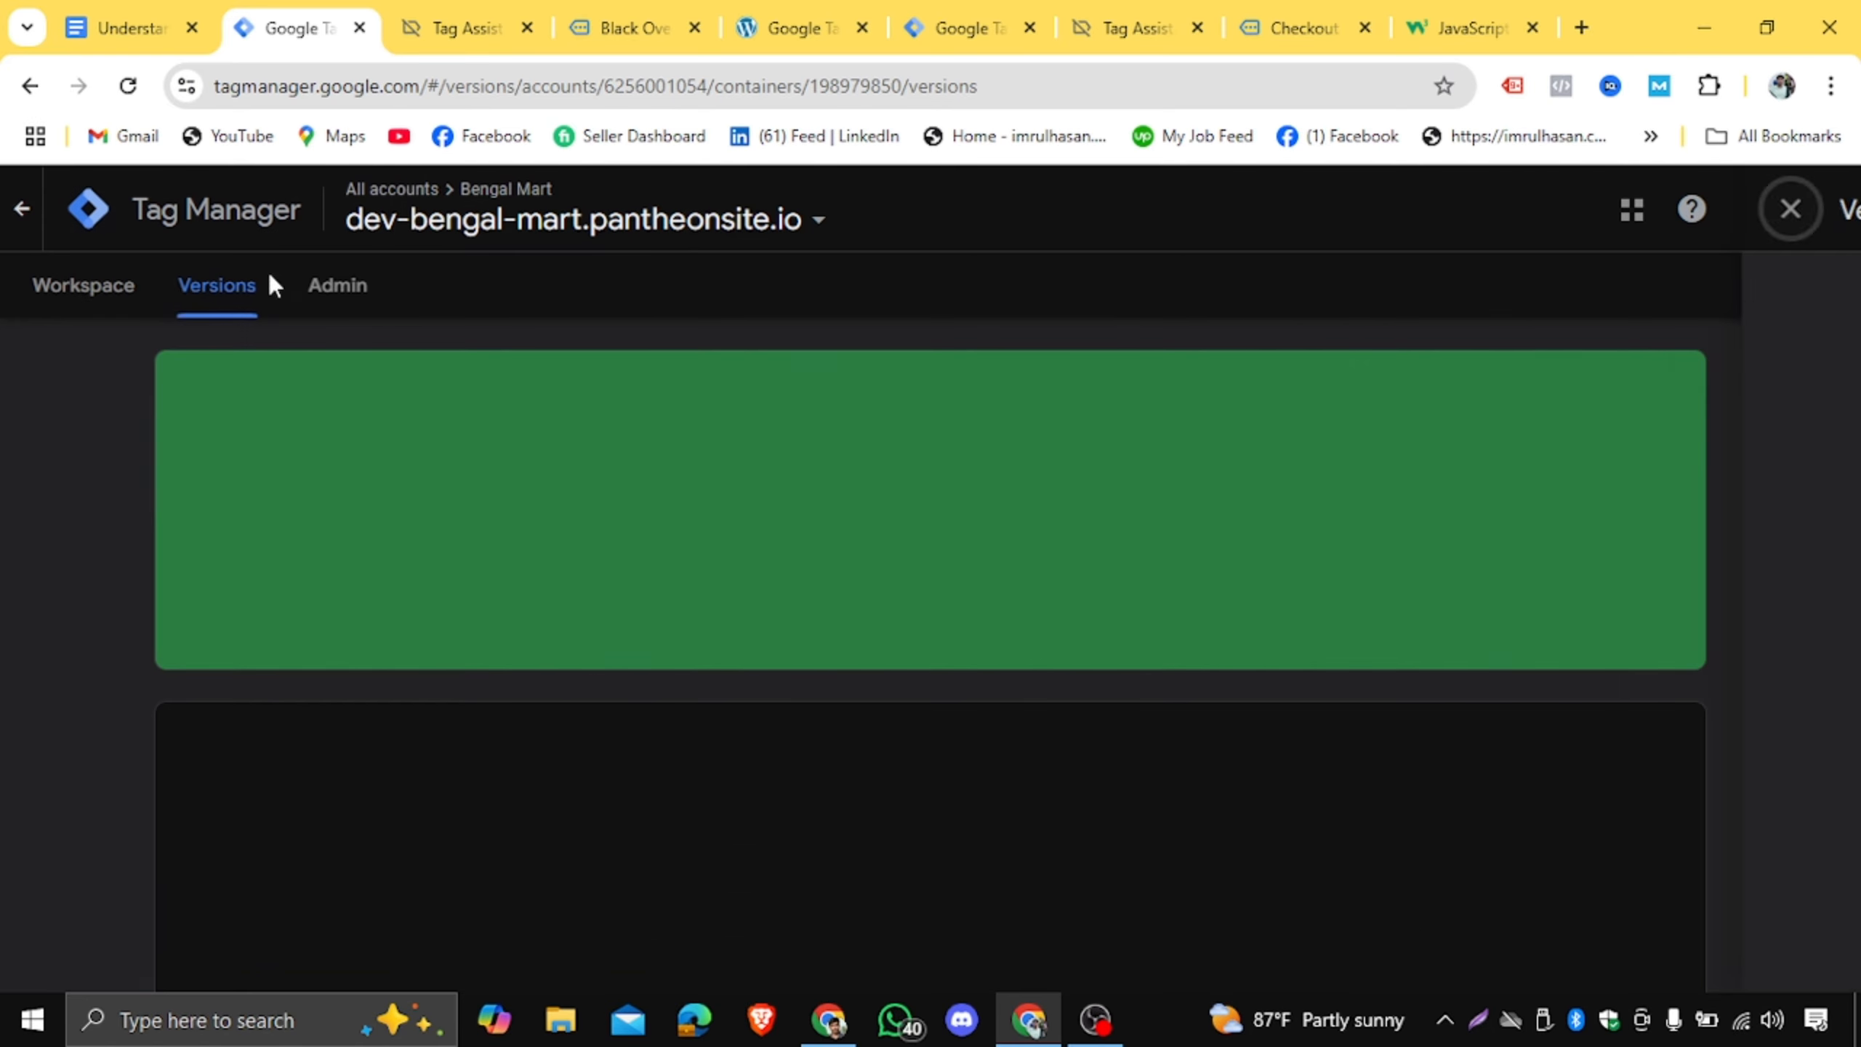
click(117, 293)
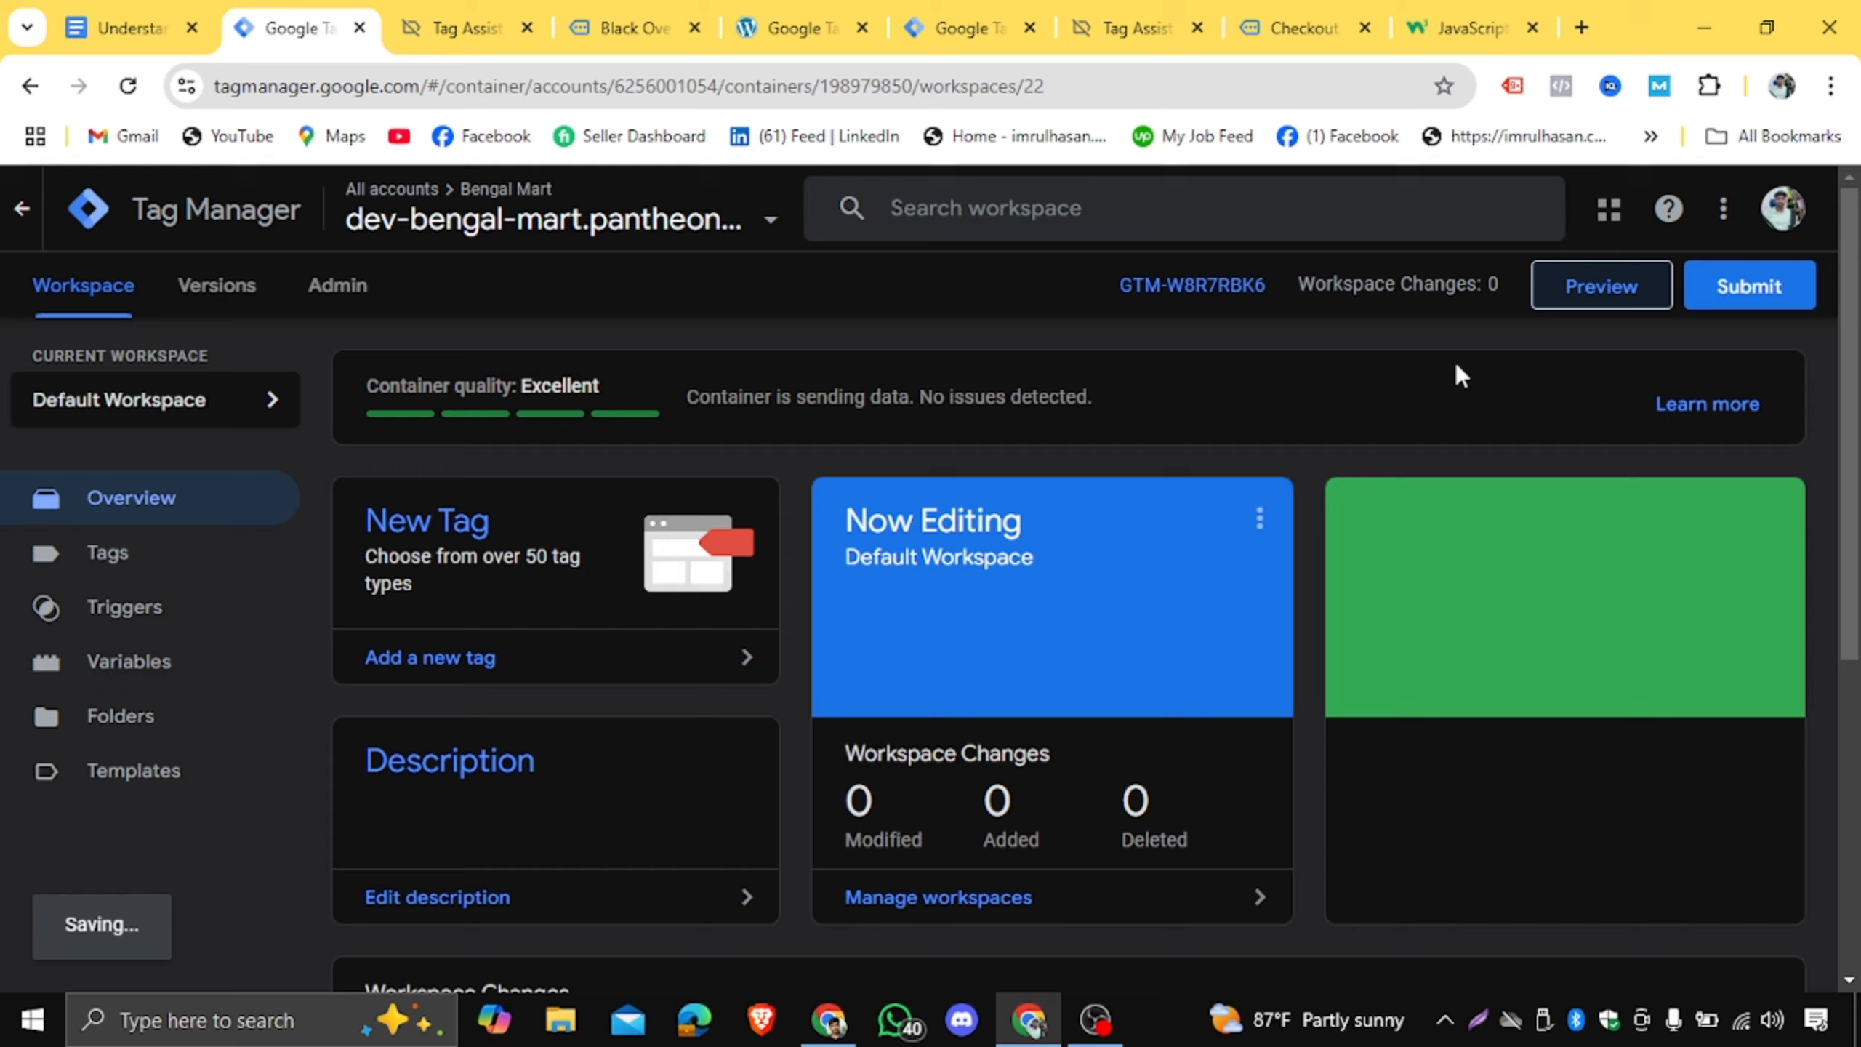
click(1589, 294)
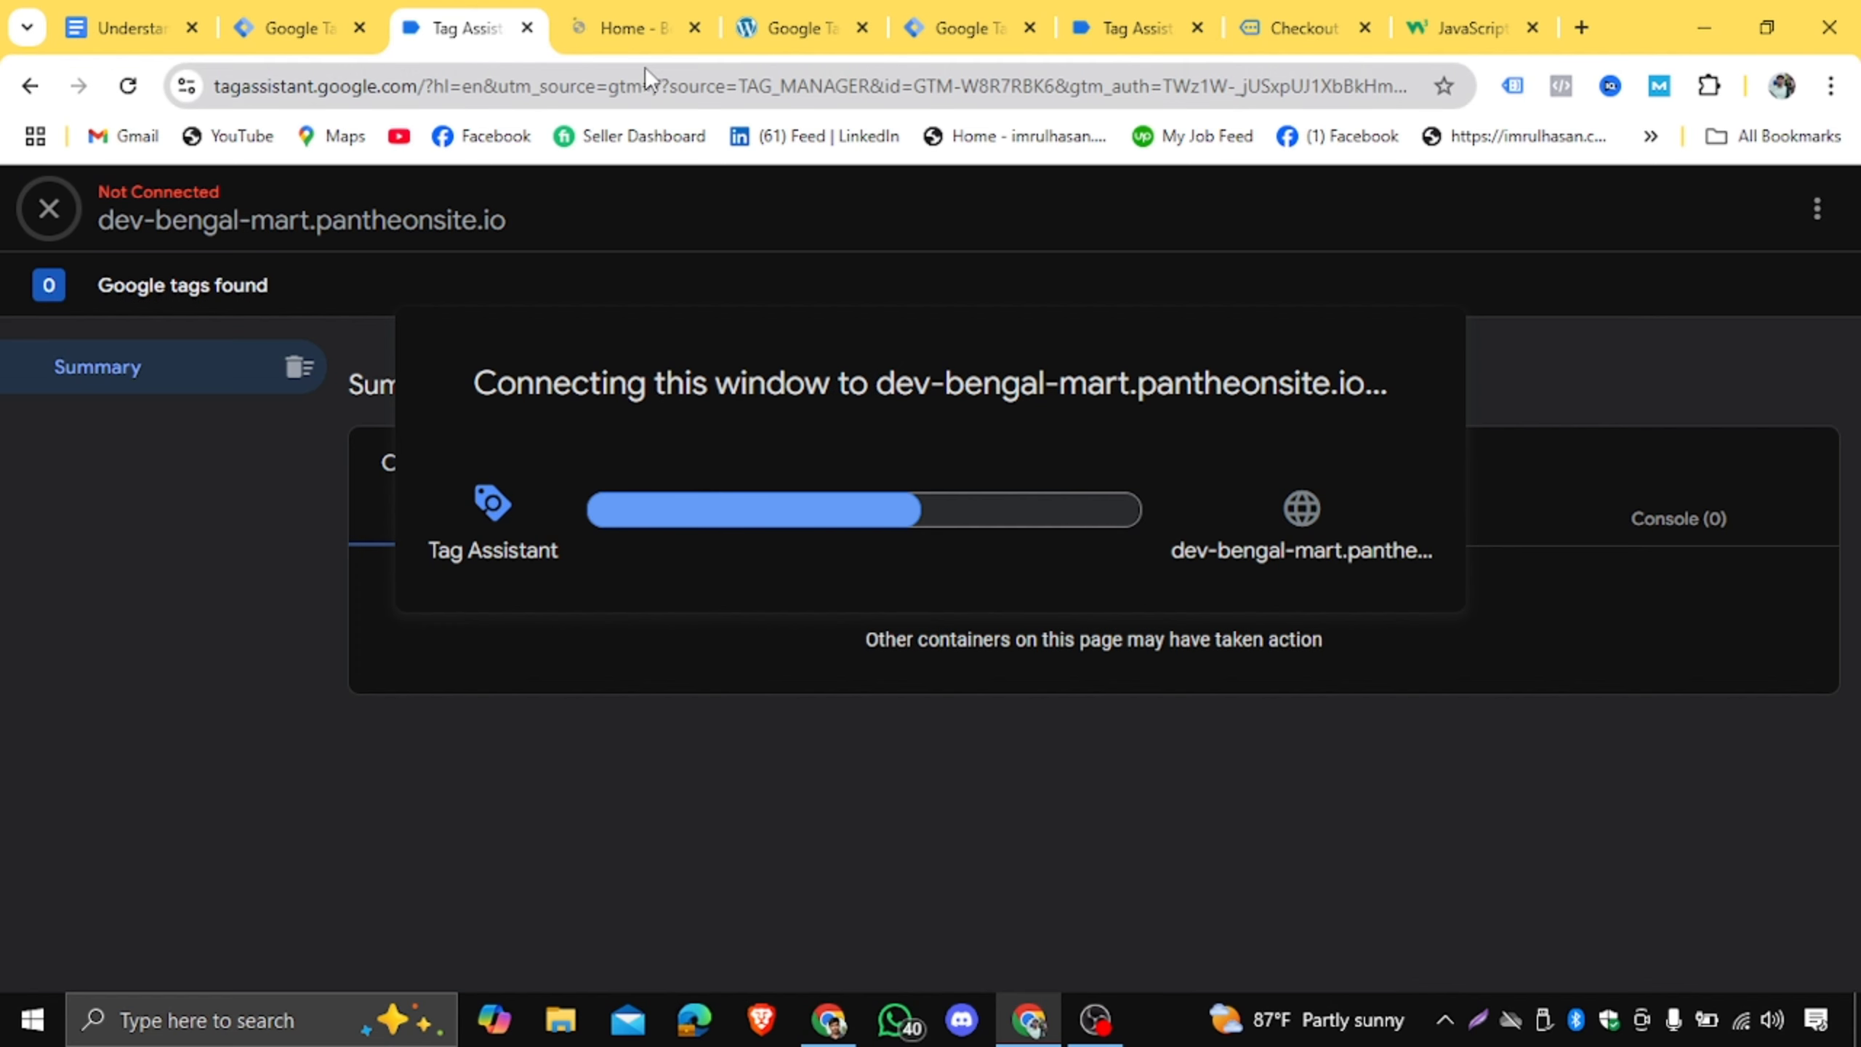
click(620, 28)
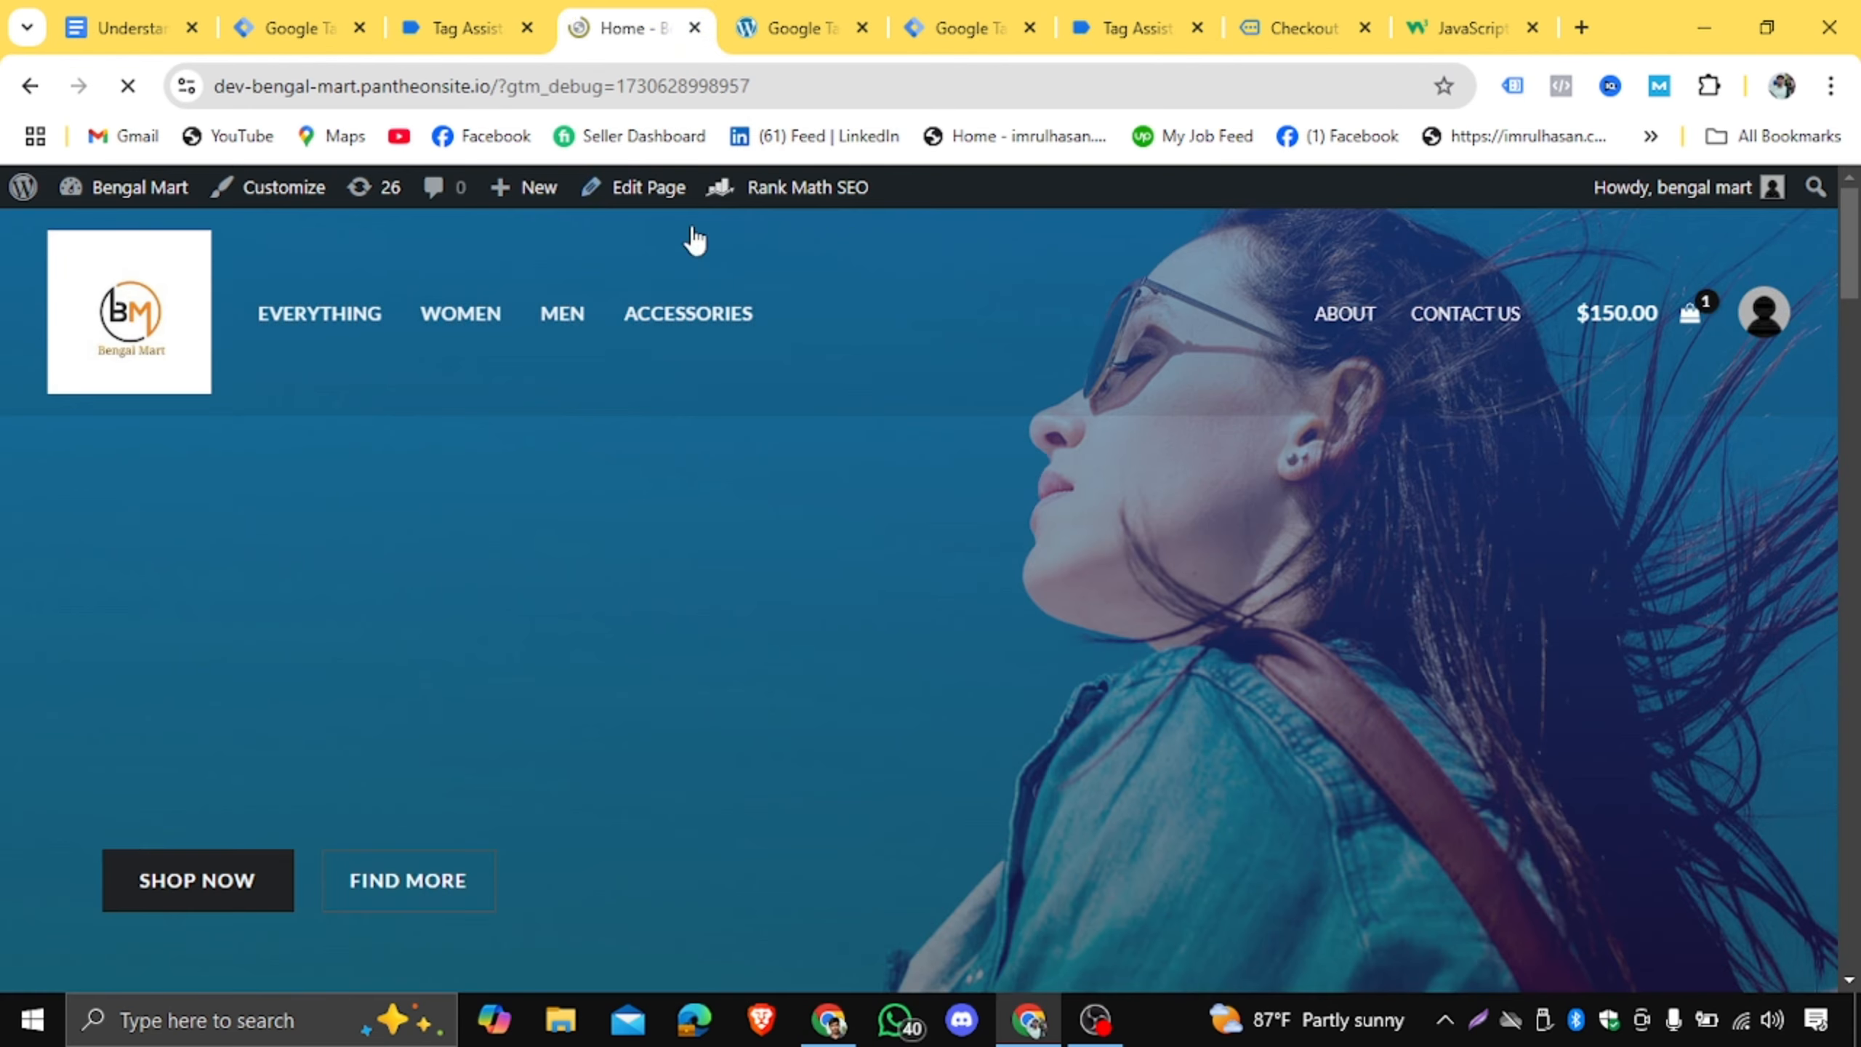
click(469, 28)
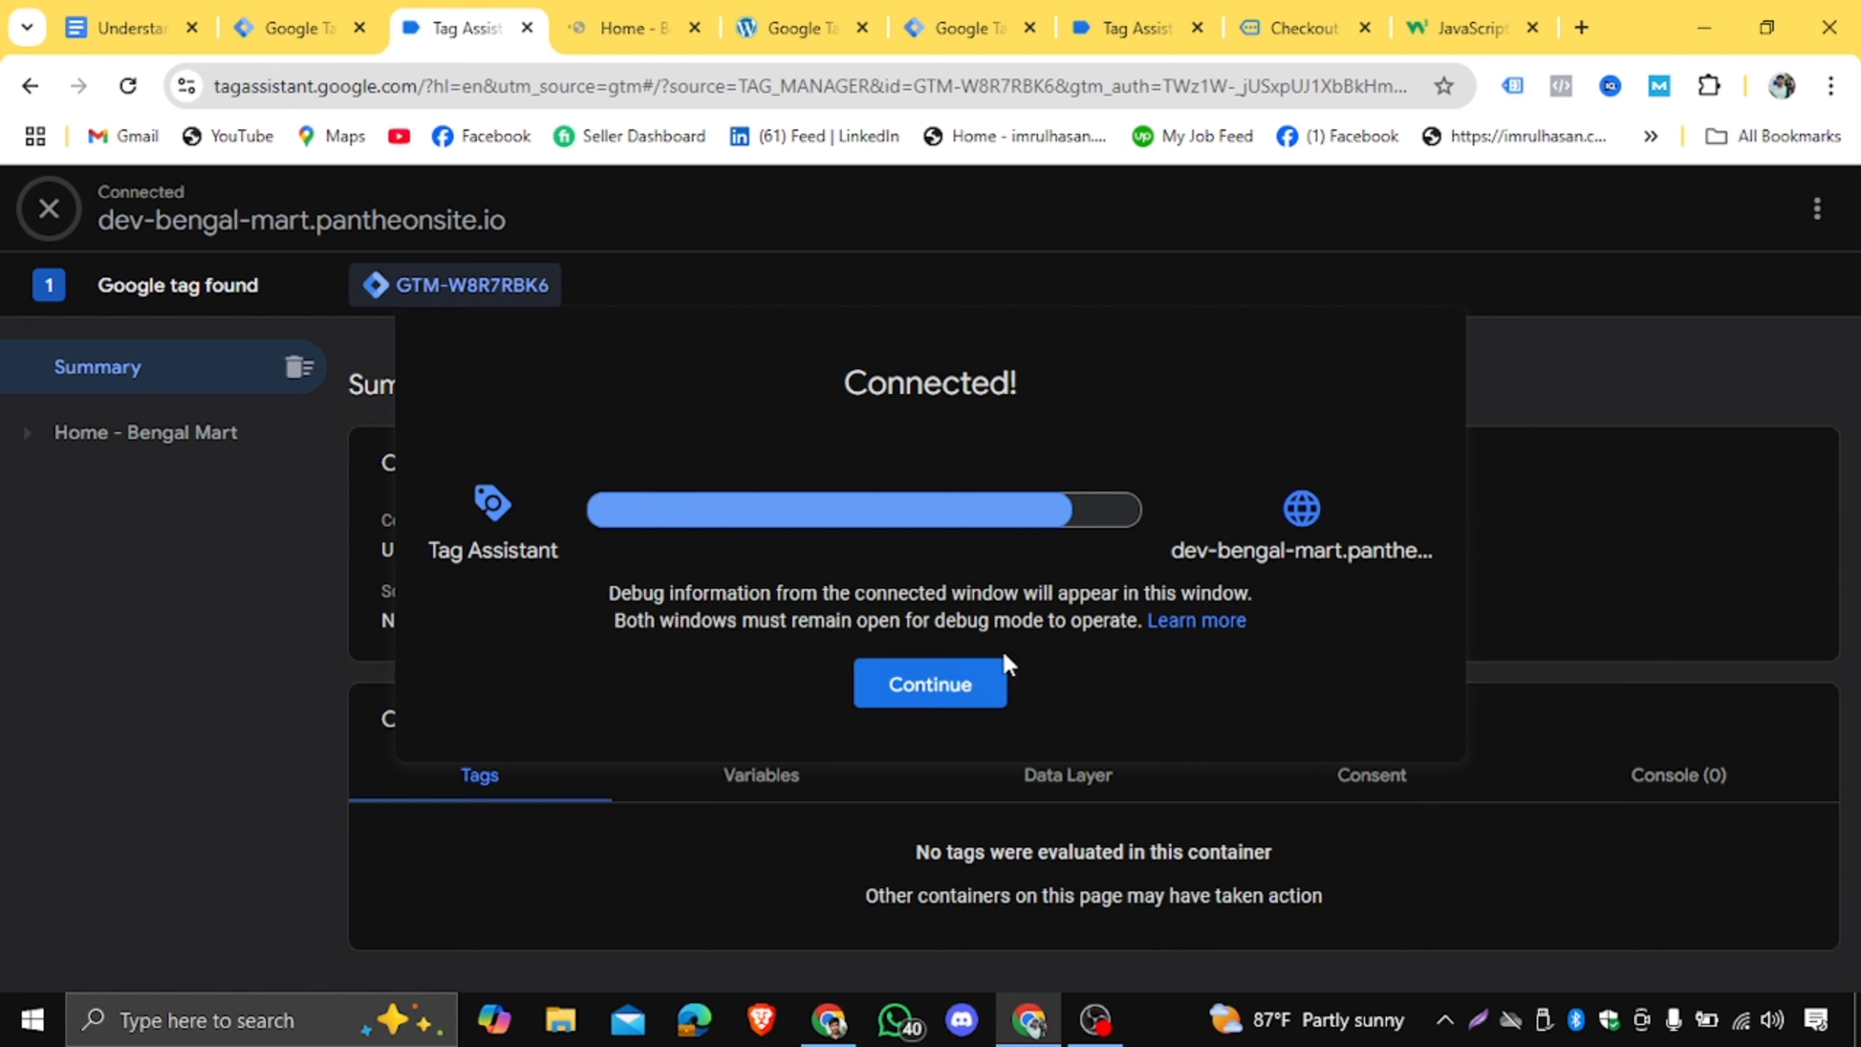
click(958, 686)
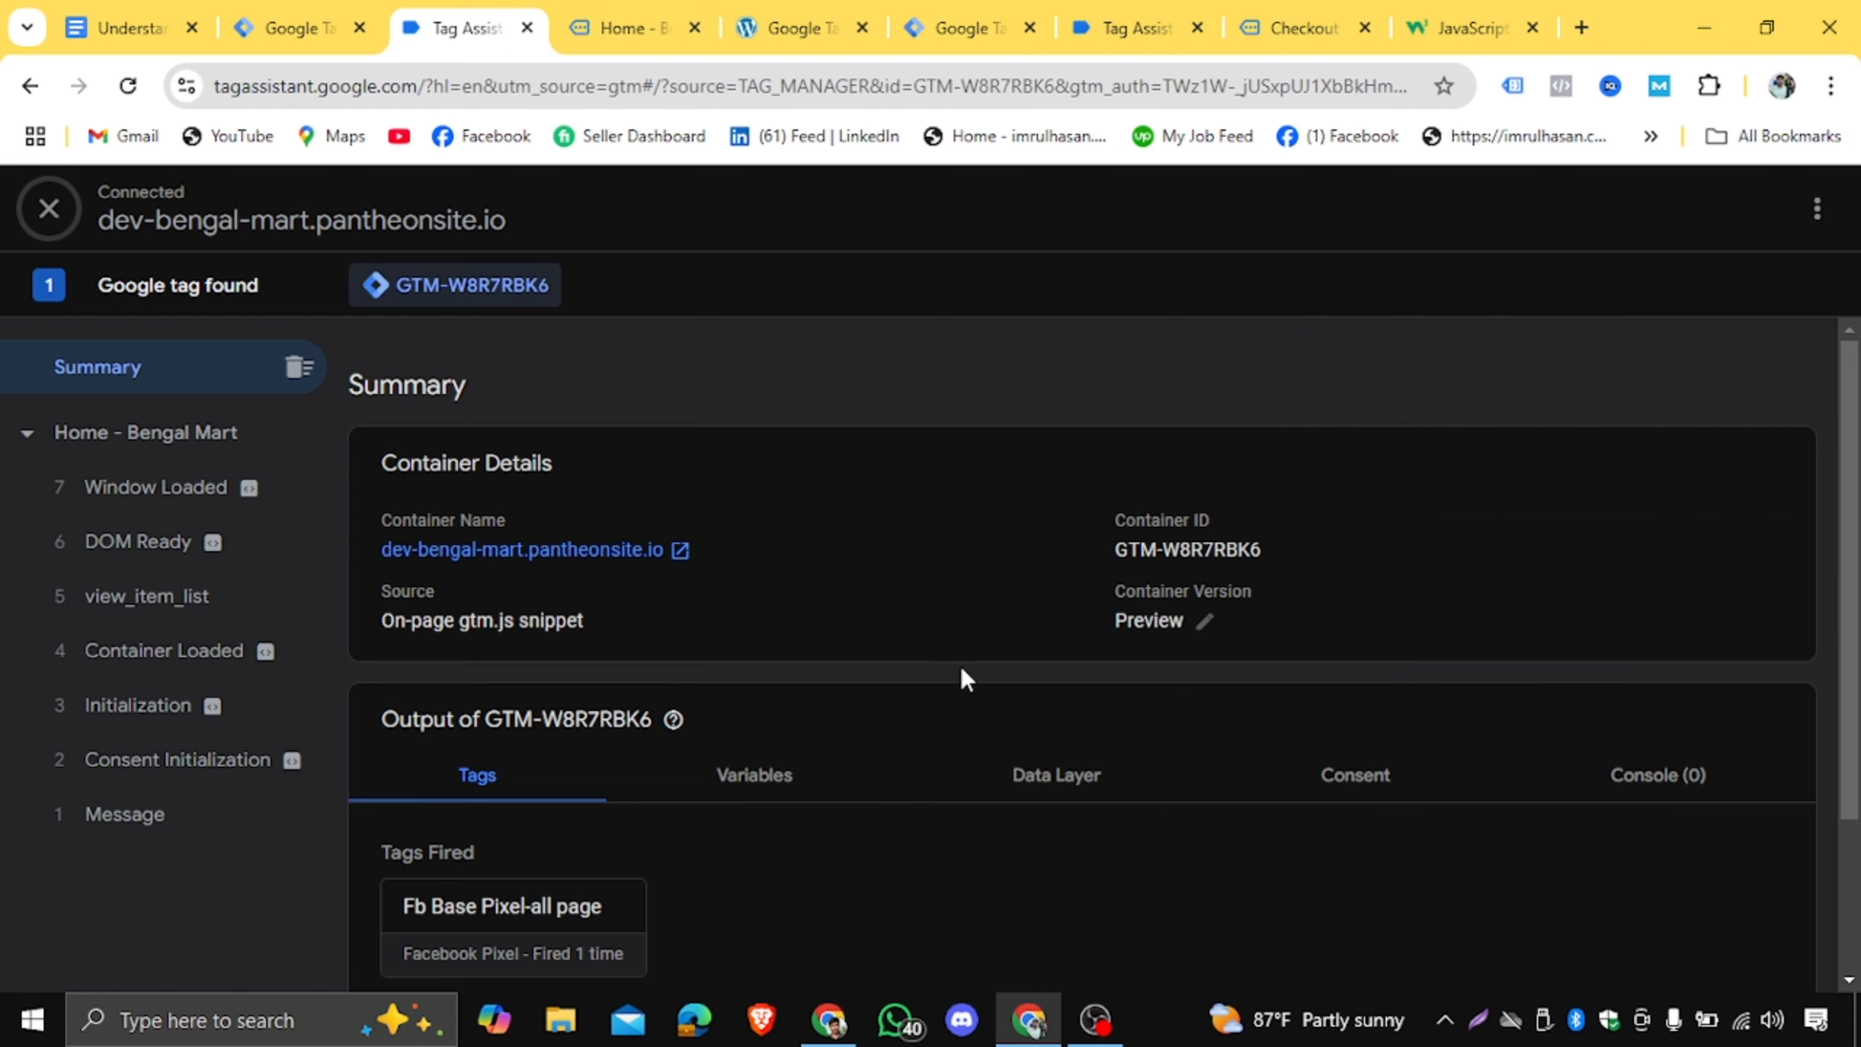
Check which Facebook tags fired and did not fire on the Bengal Mart home page in Tag Assistant.
scroll(960, 664, down, 3)
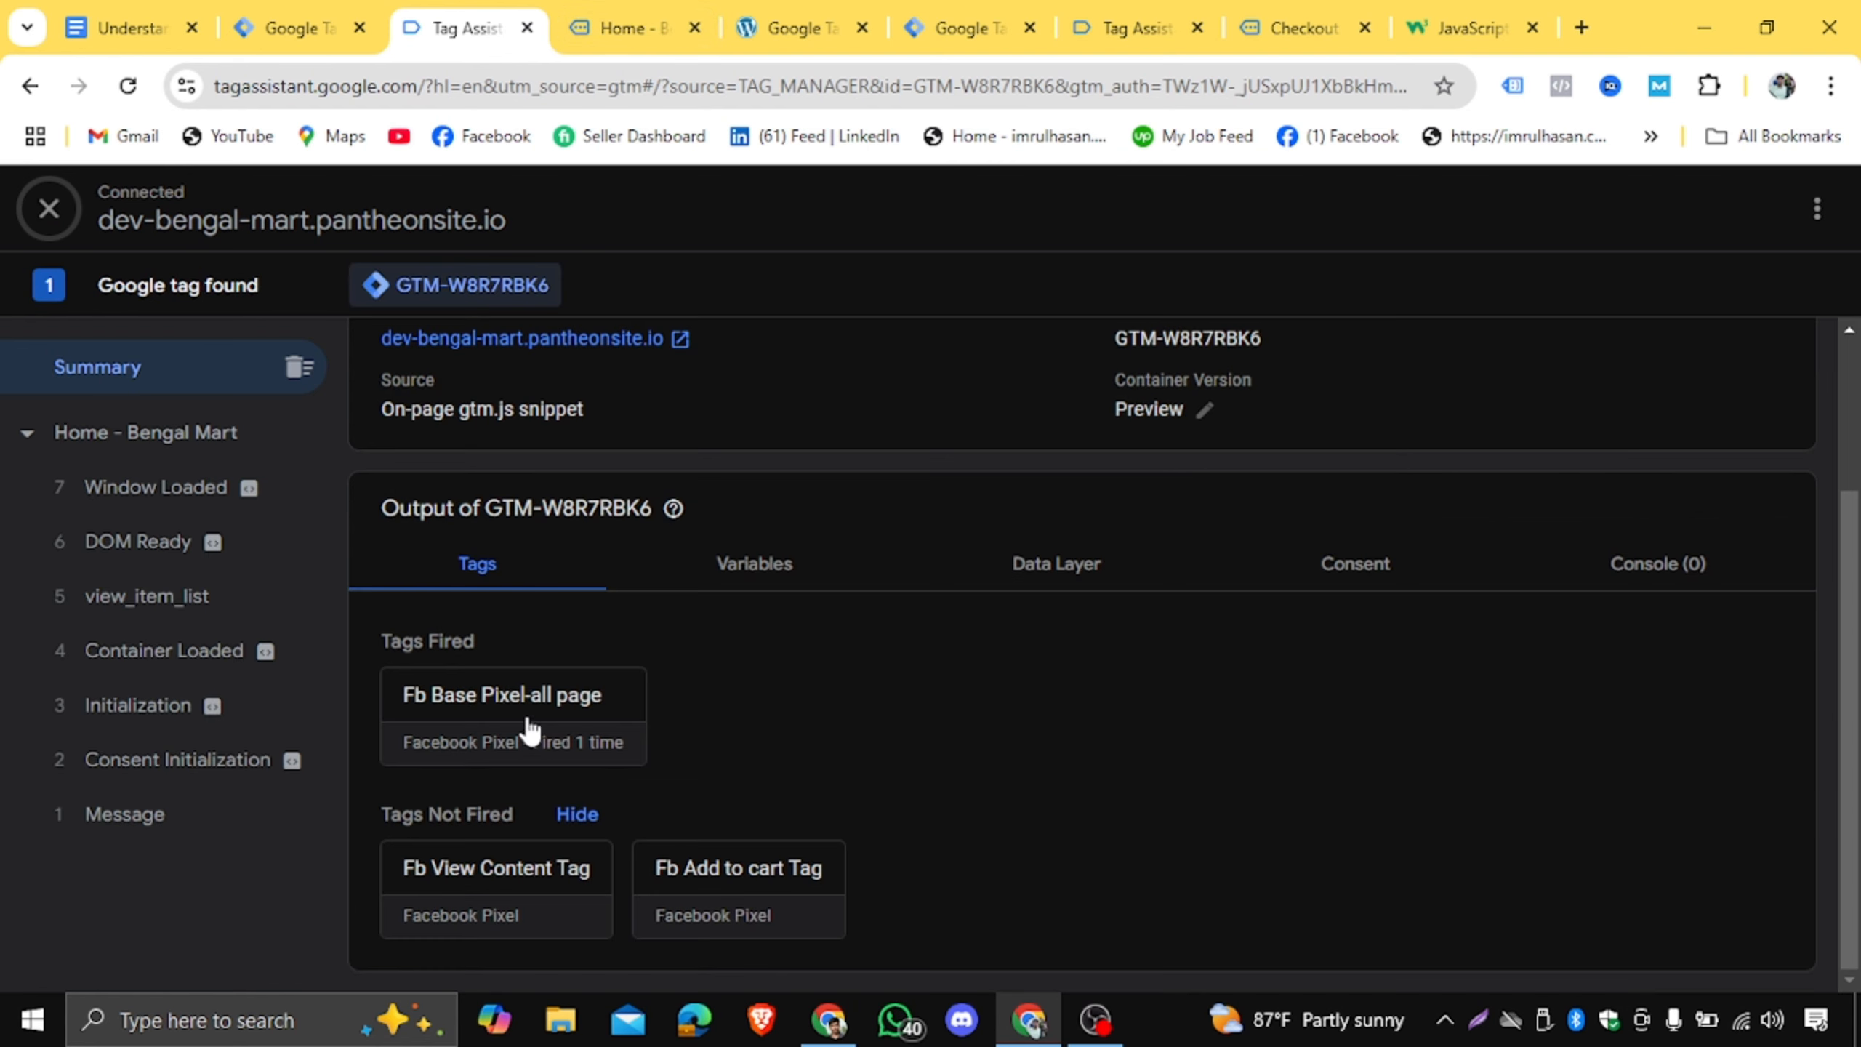
click(579, 29)
scroll(901, 591, down, 5)
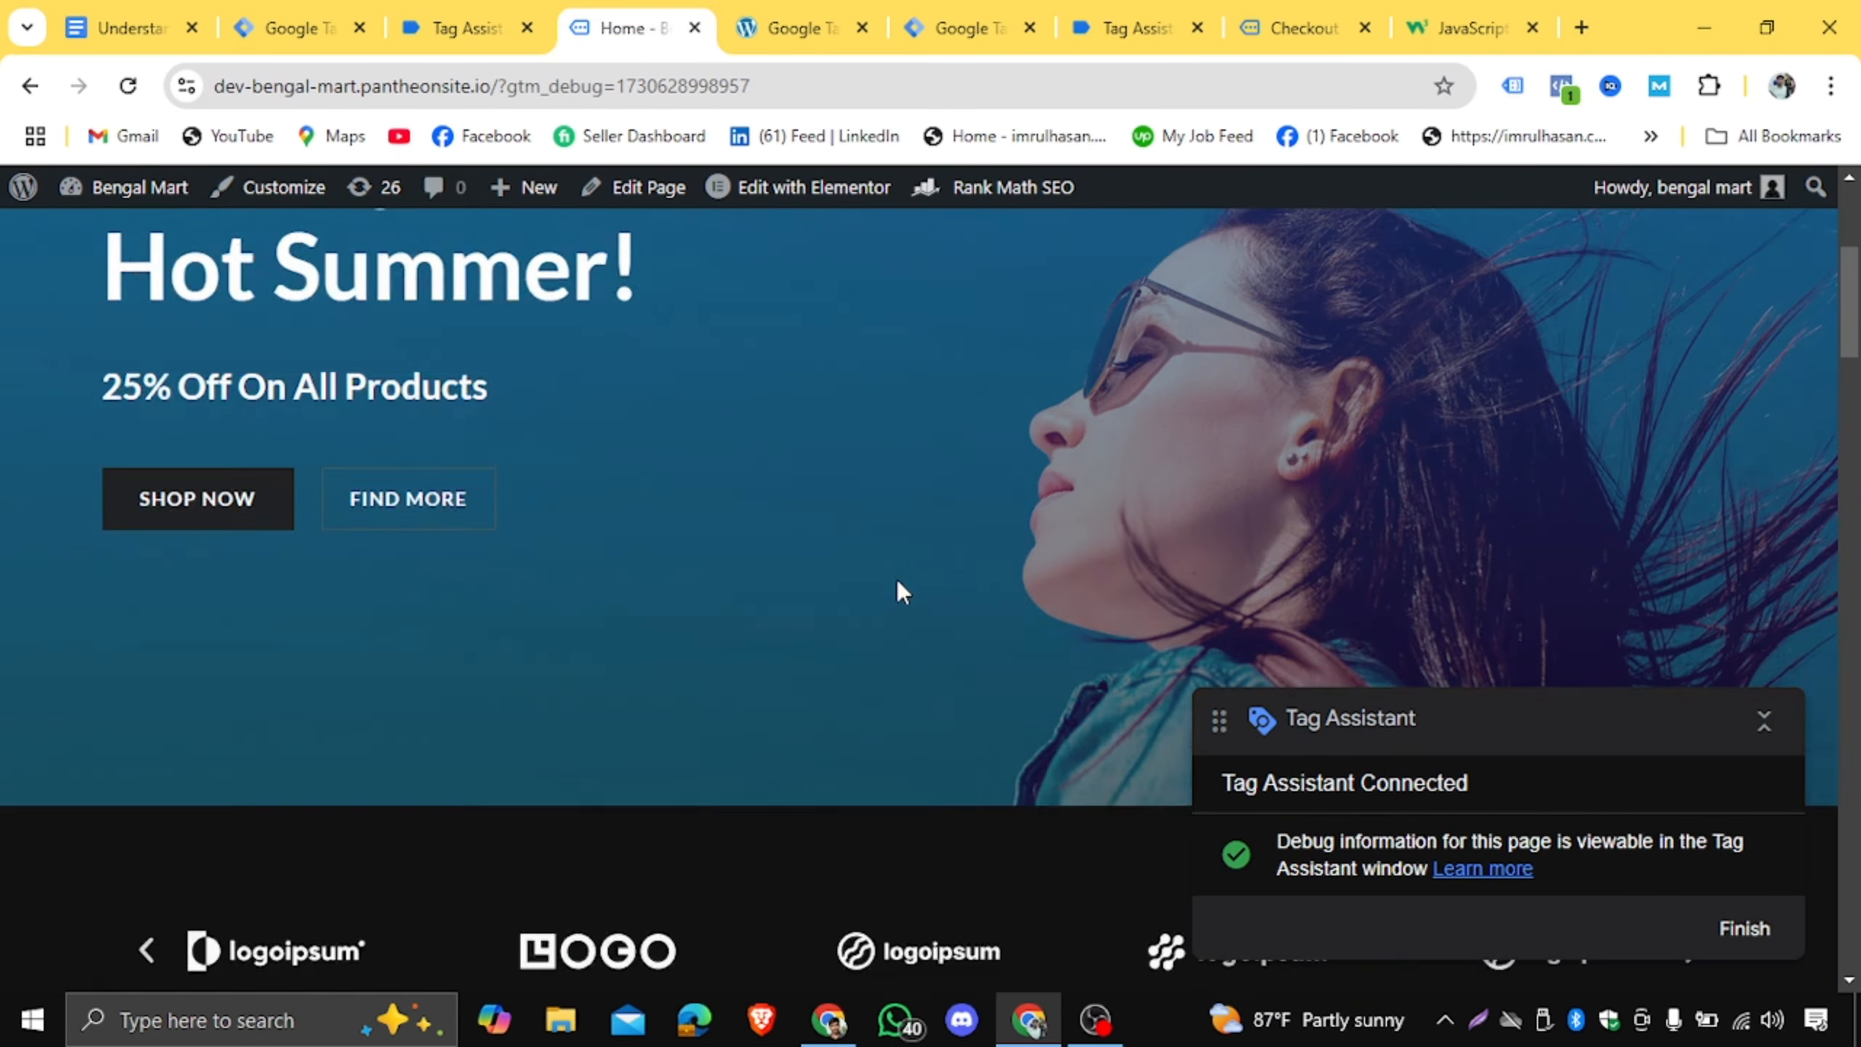
scroll(902, 591, down, 4)
click(458, 27)
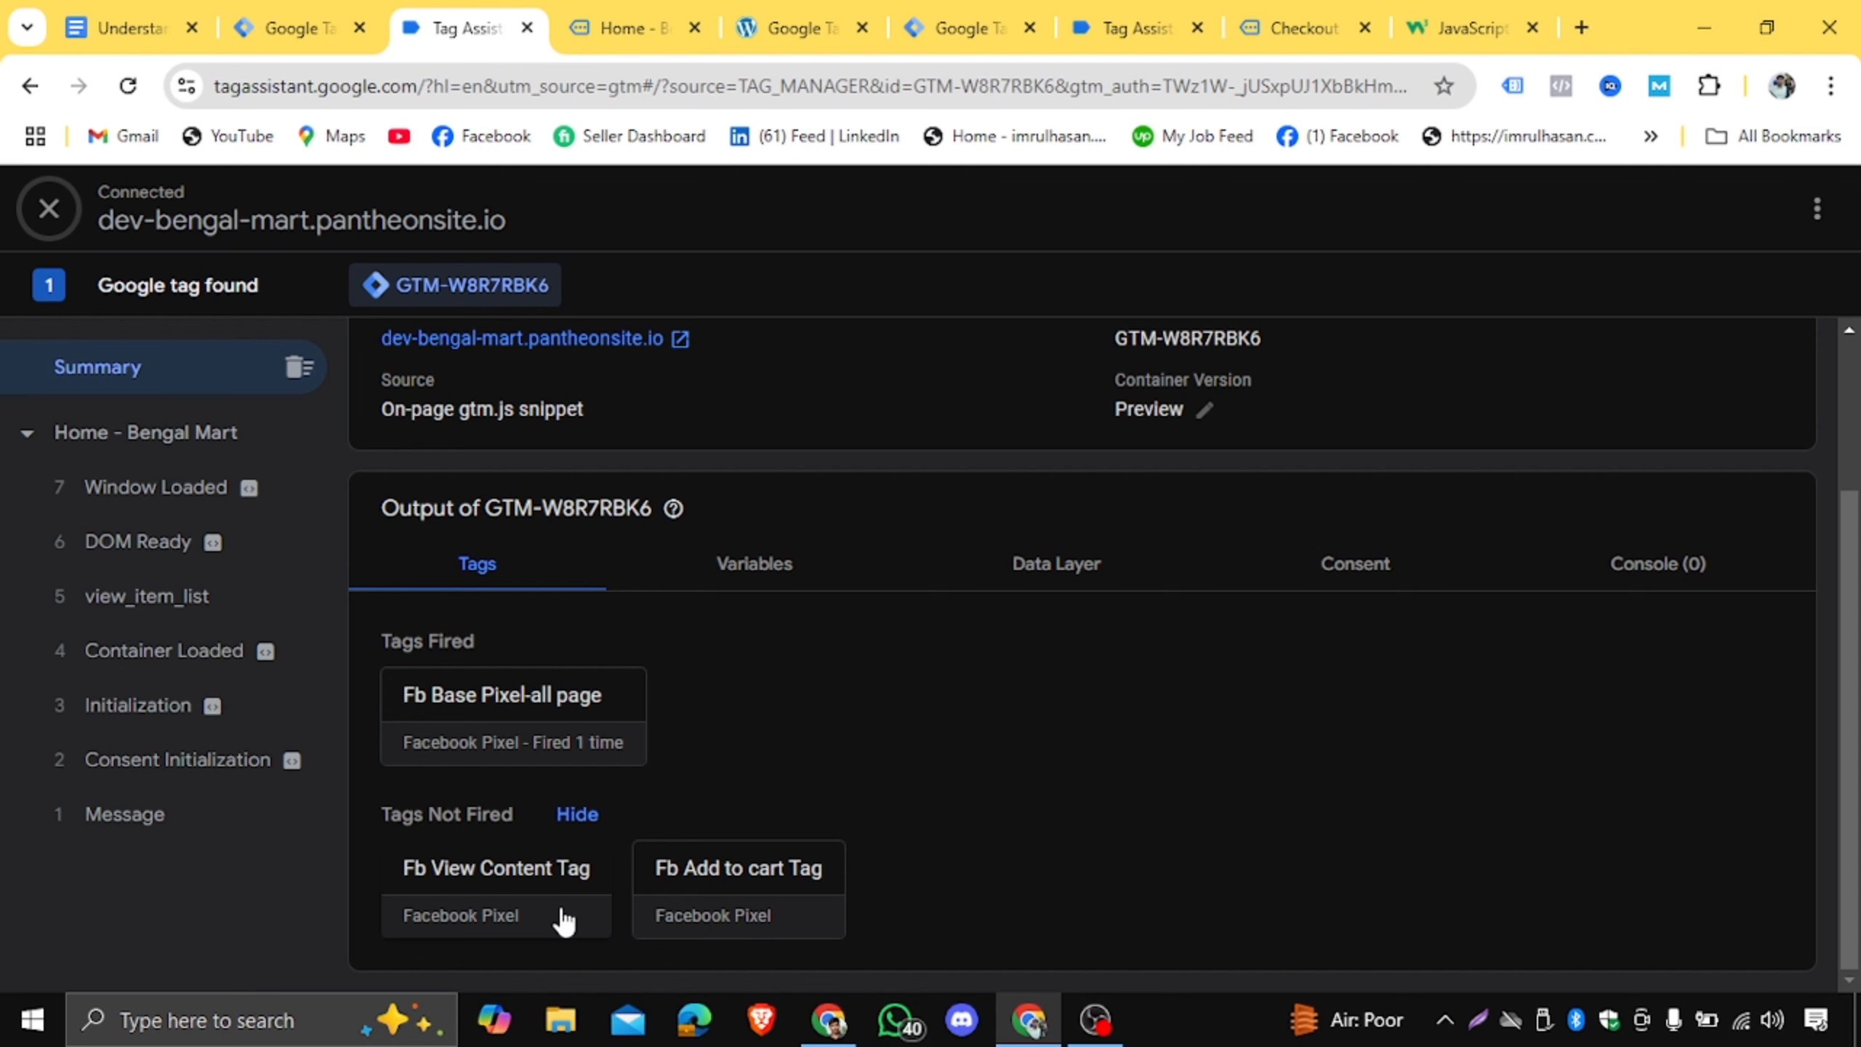
Open the Light Brown Purse product page from the store's home page and check its fired tags in Tag Assistant.
click(636, 22)
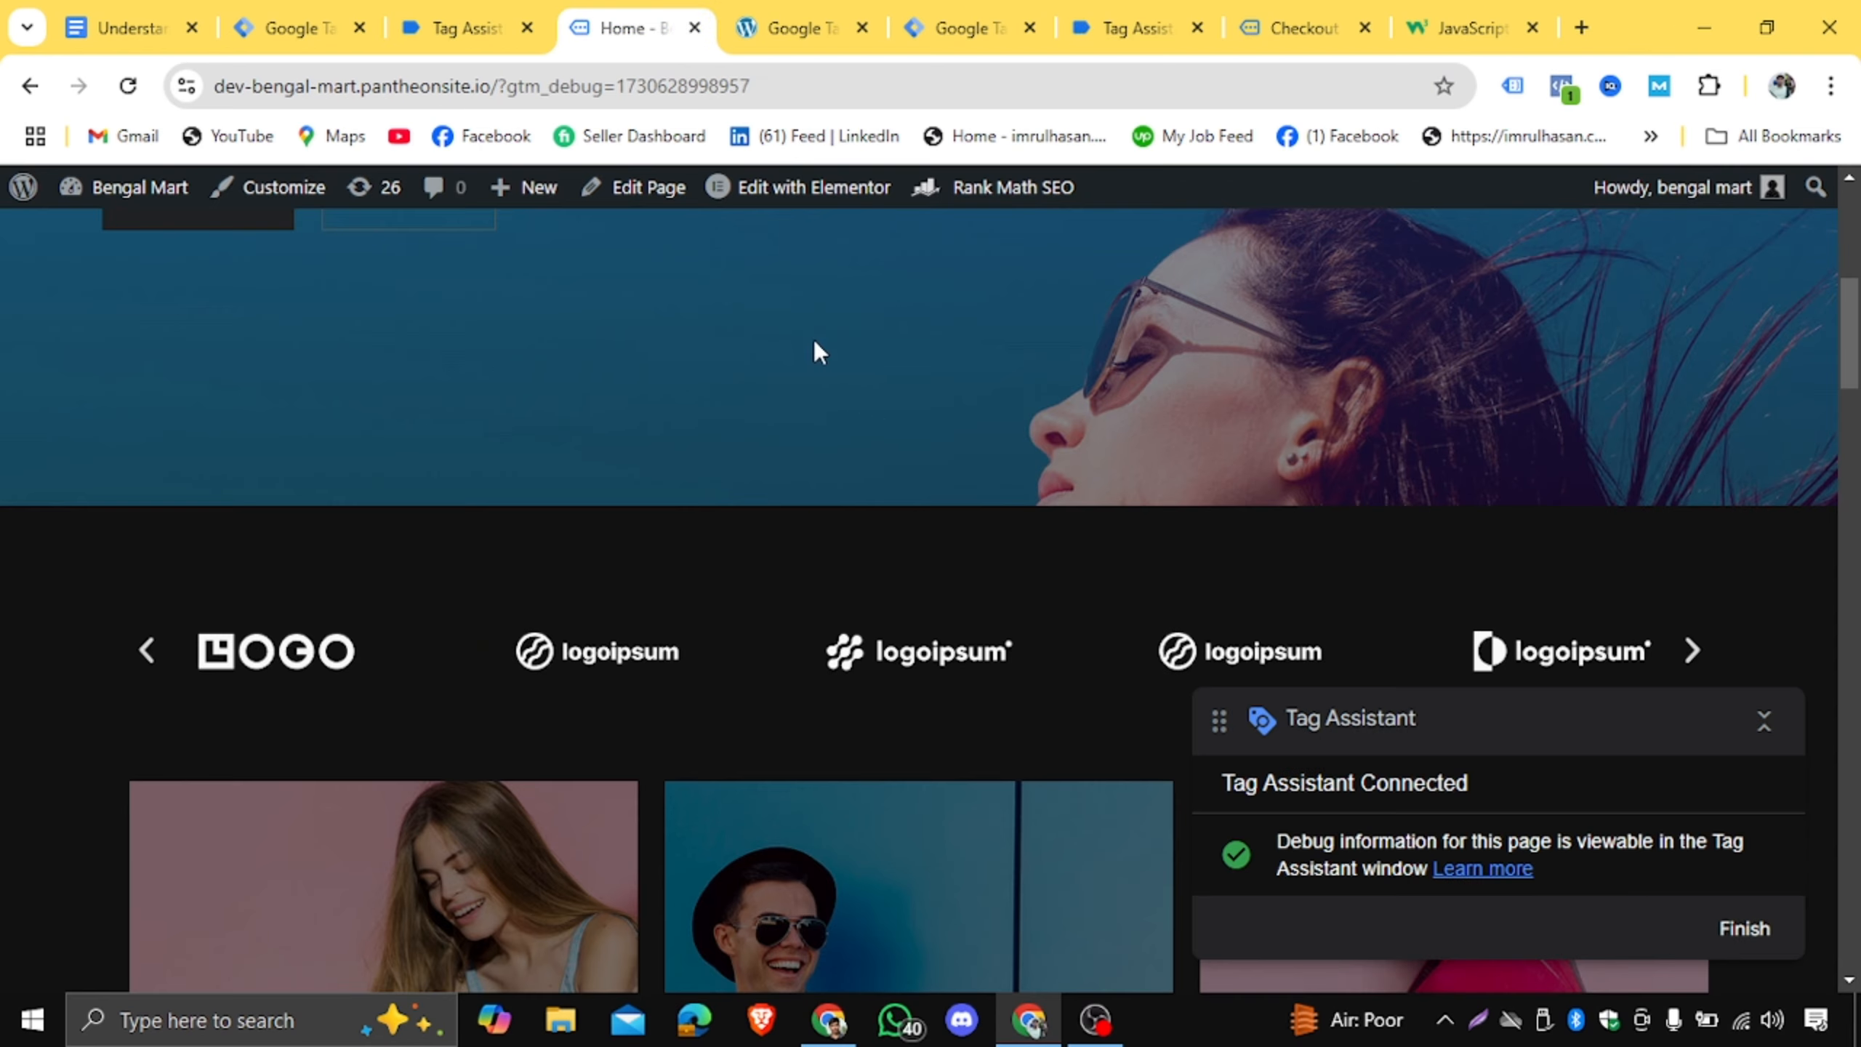
scroll(917, 483, down, 10)
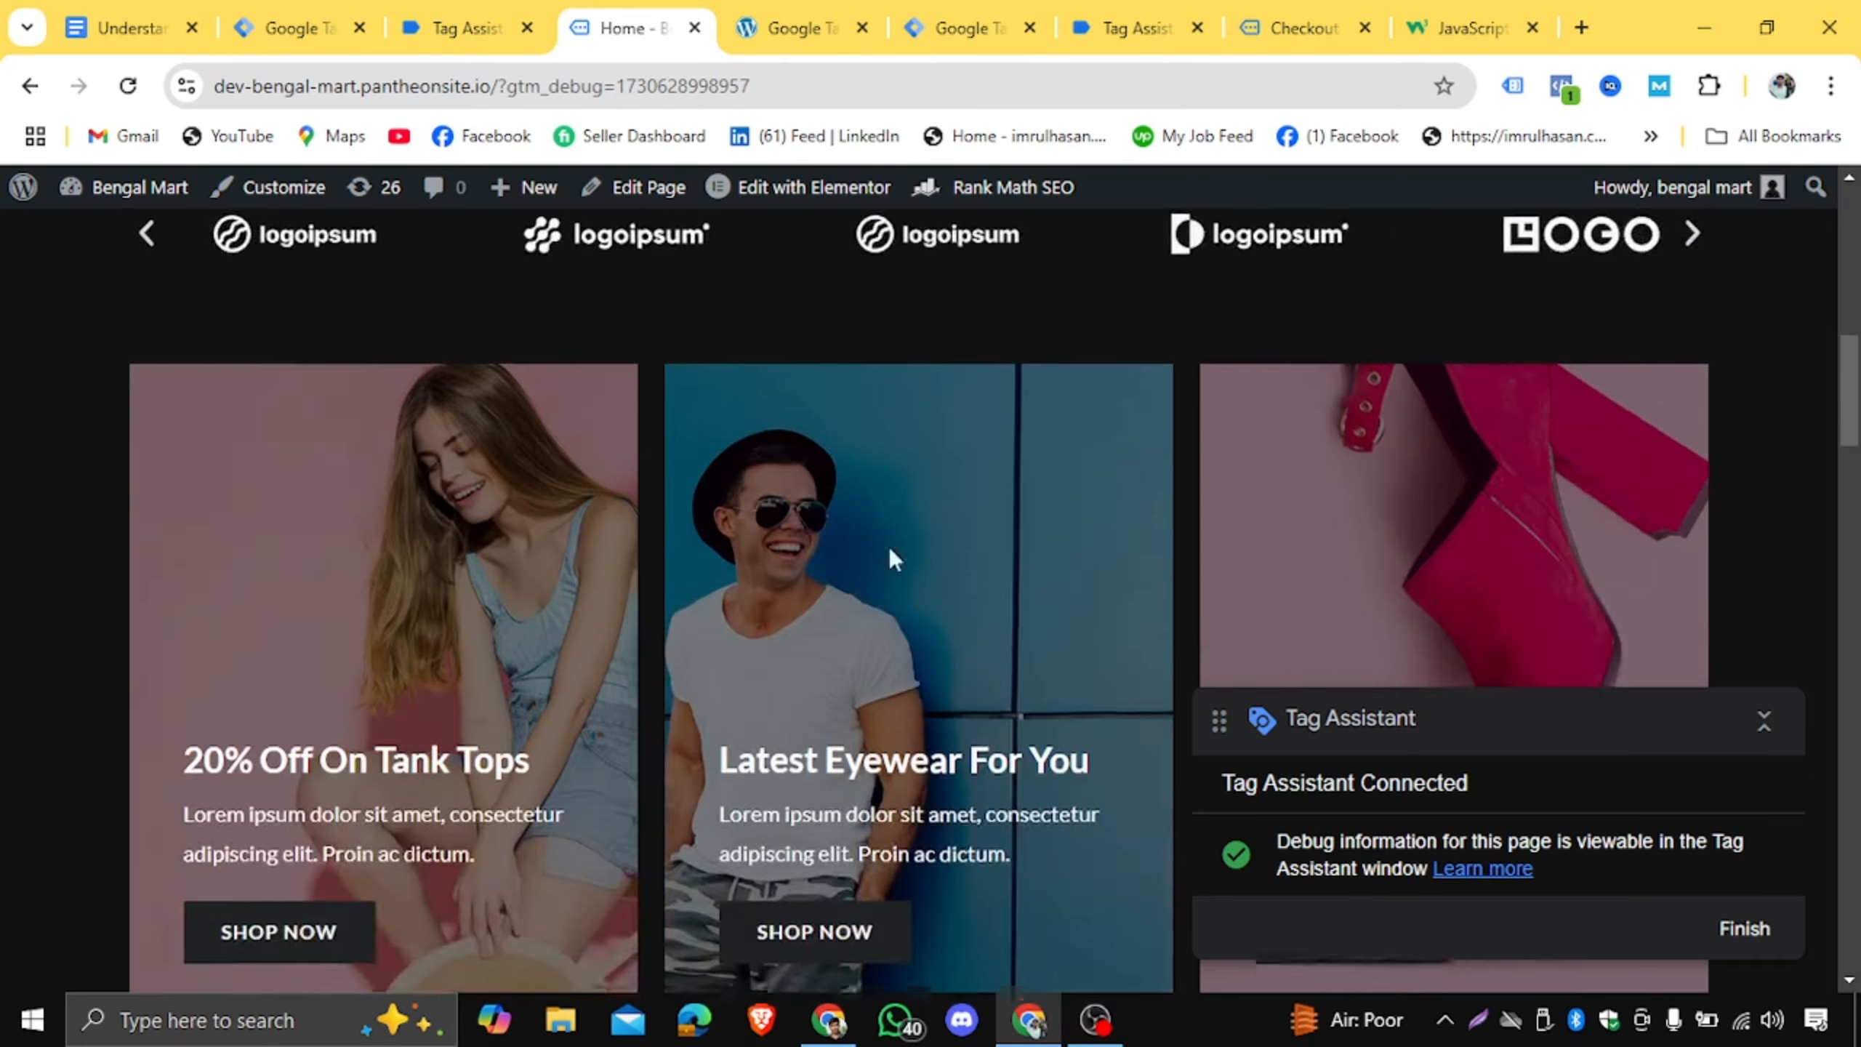
scroll(936, 619, down, 8)
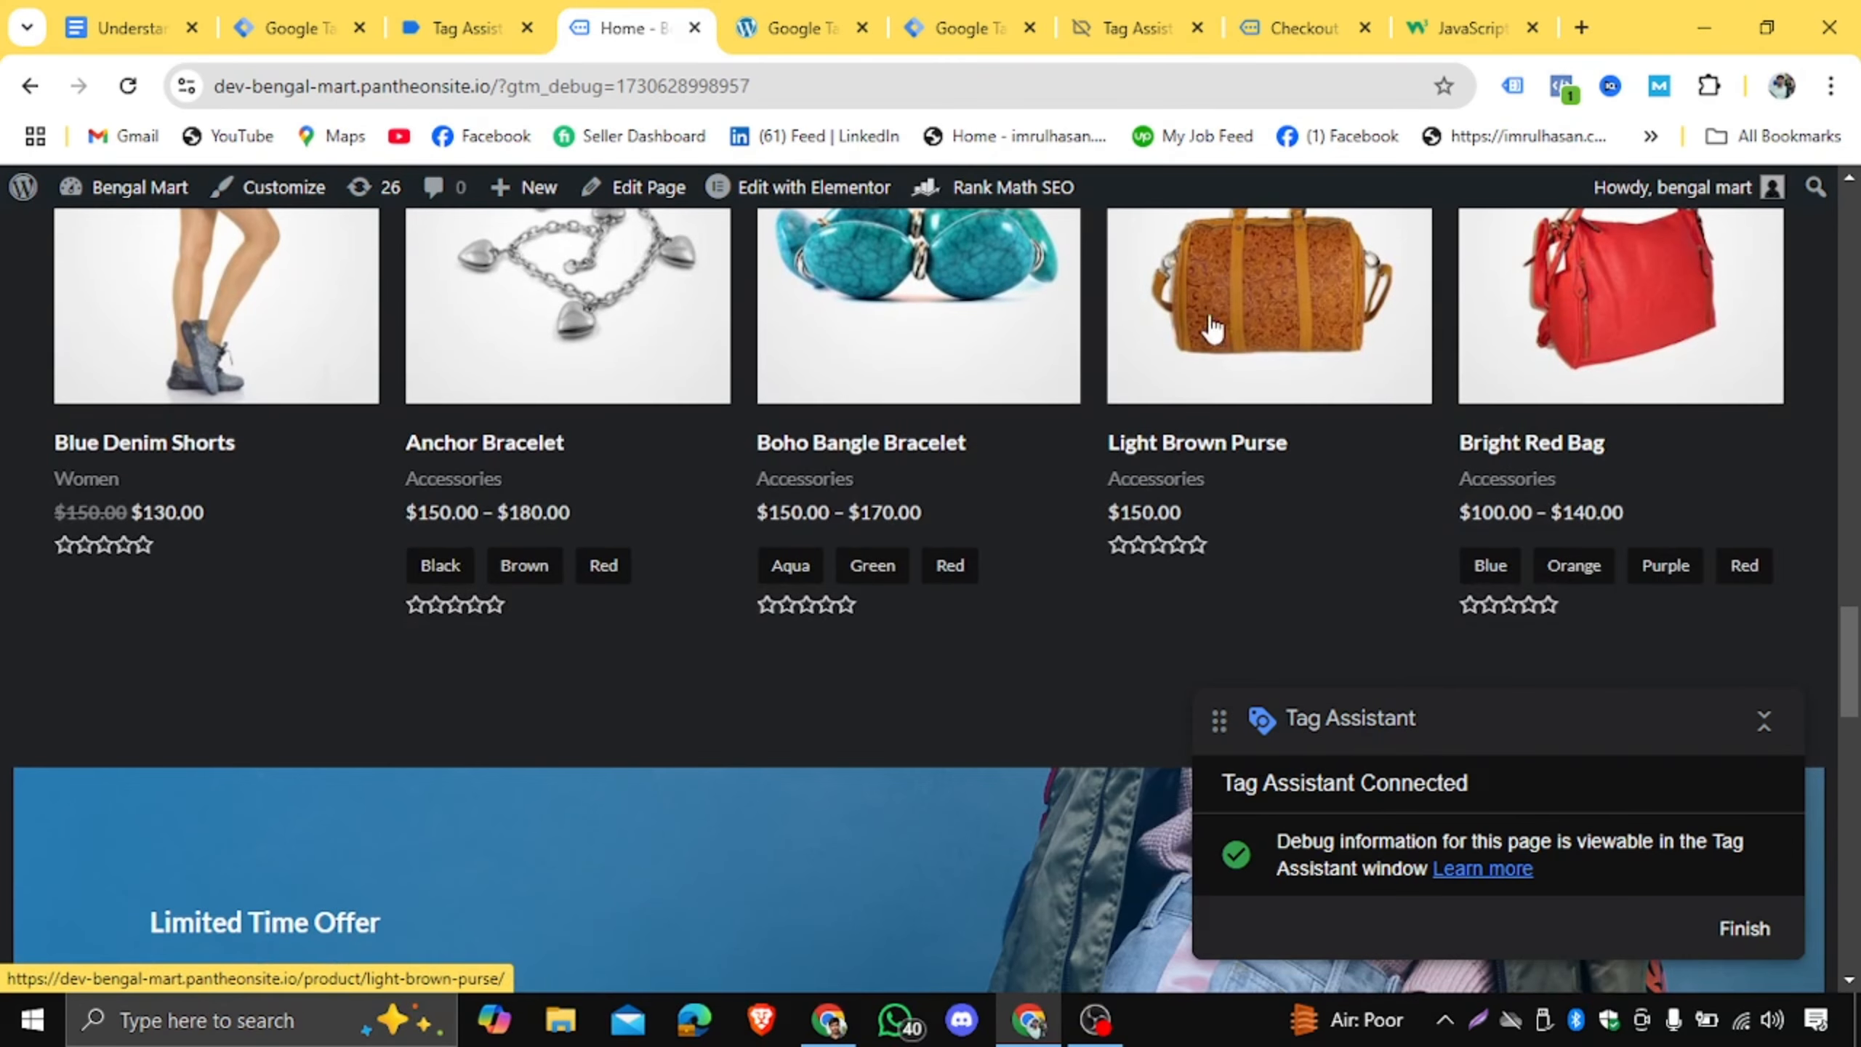
click(1245, 315)
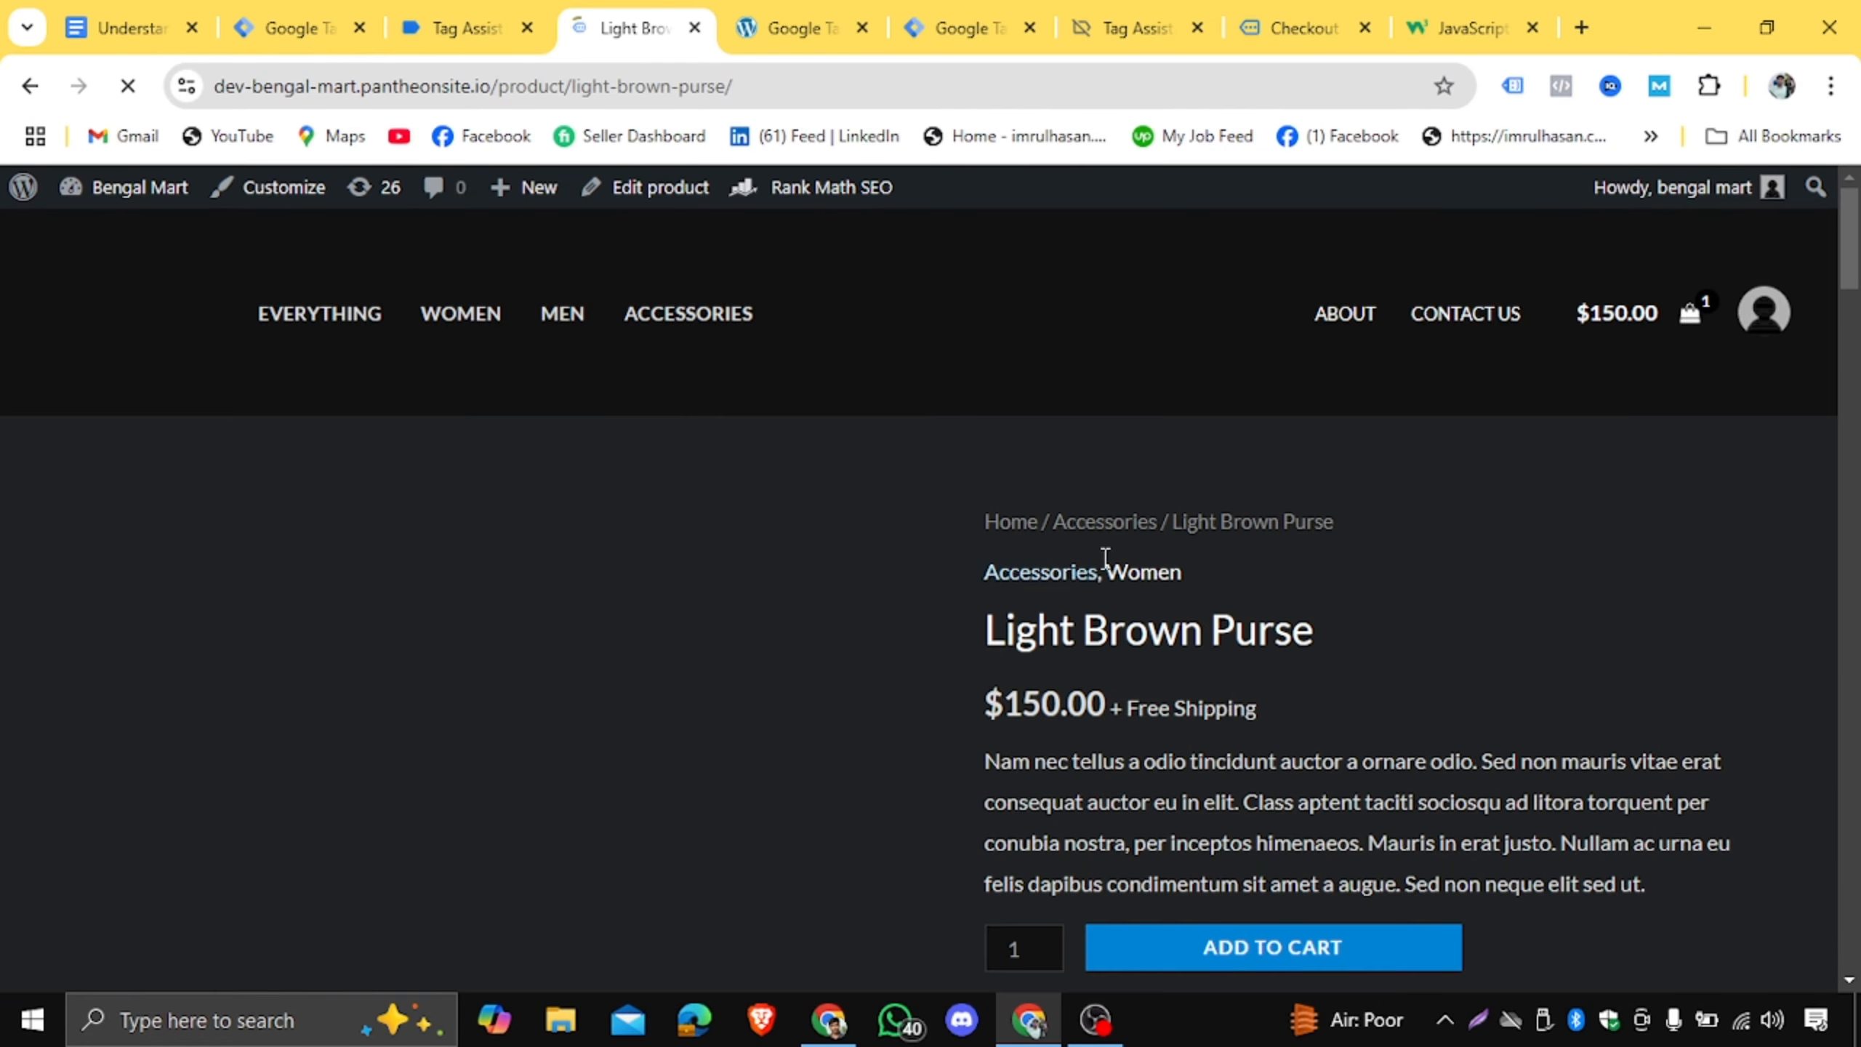
scroll(1103, 554, down, 2)
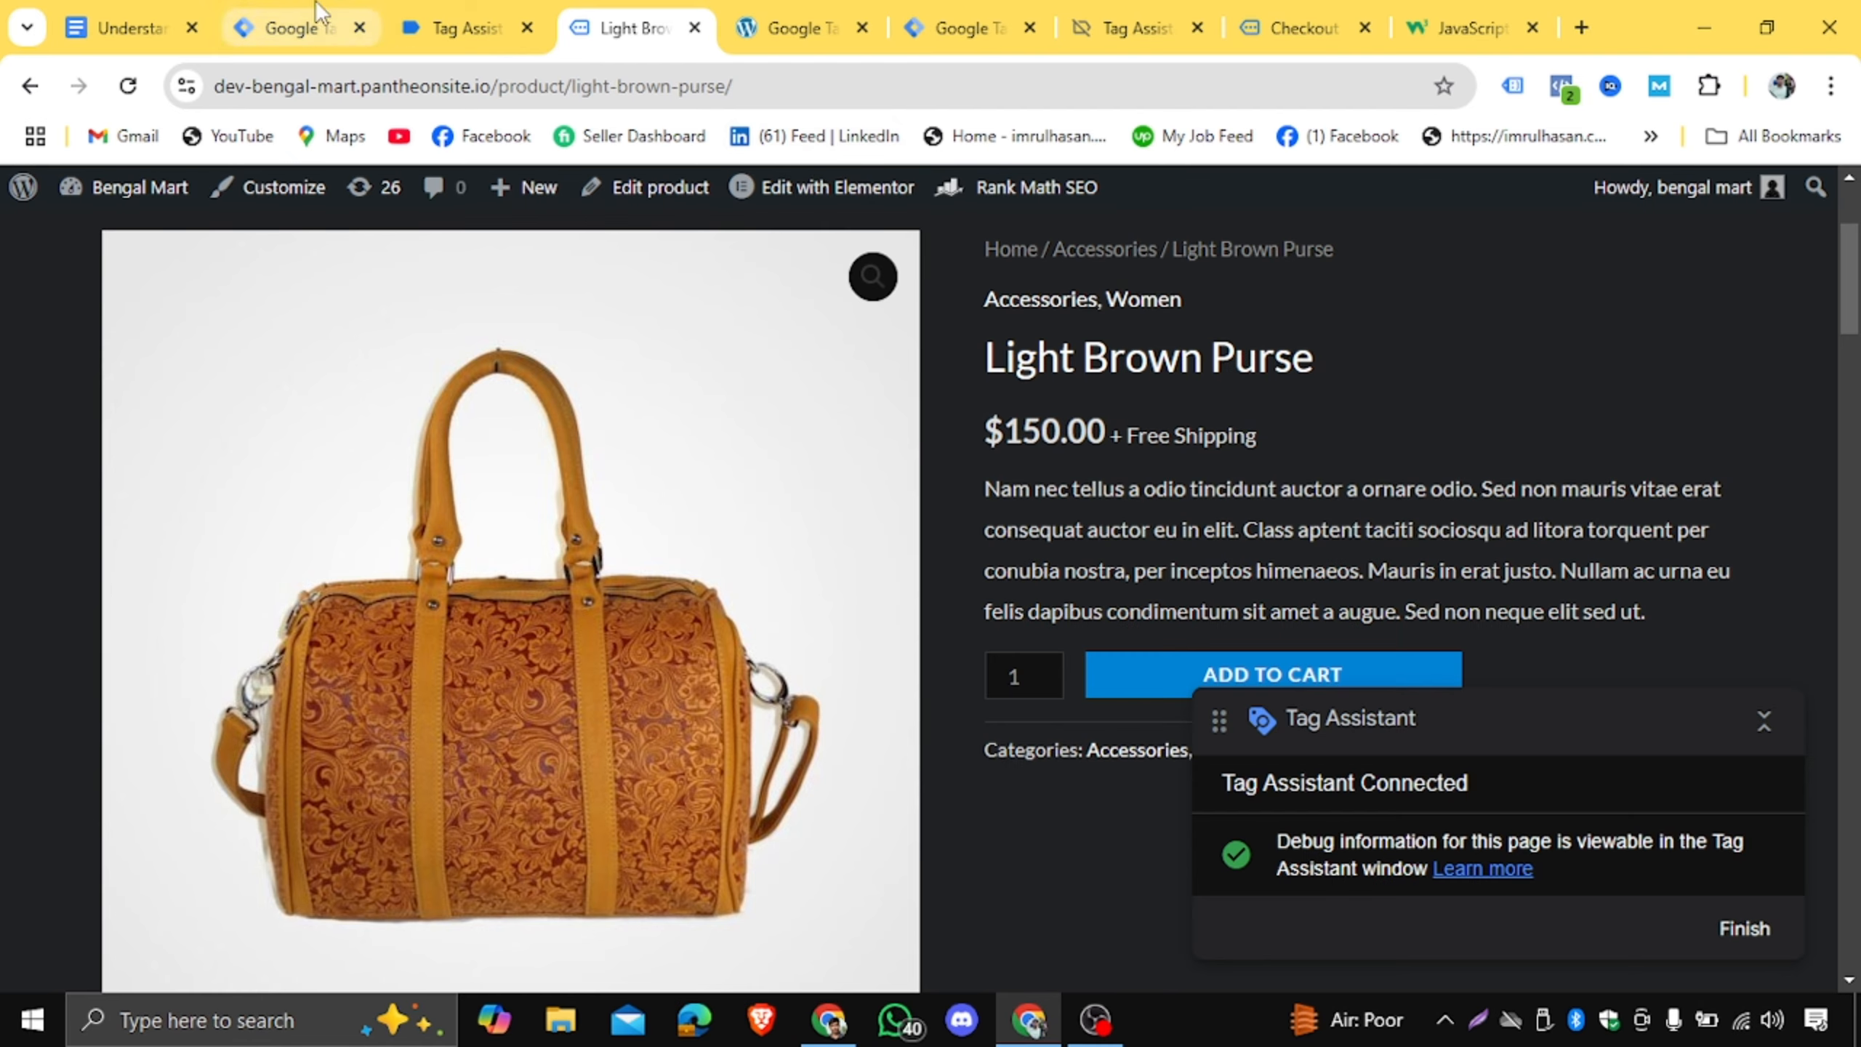
click(440, 25)
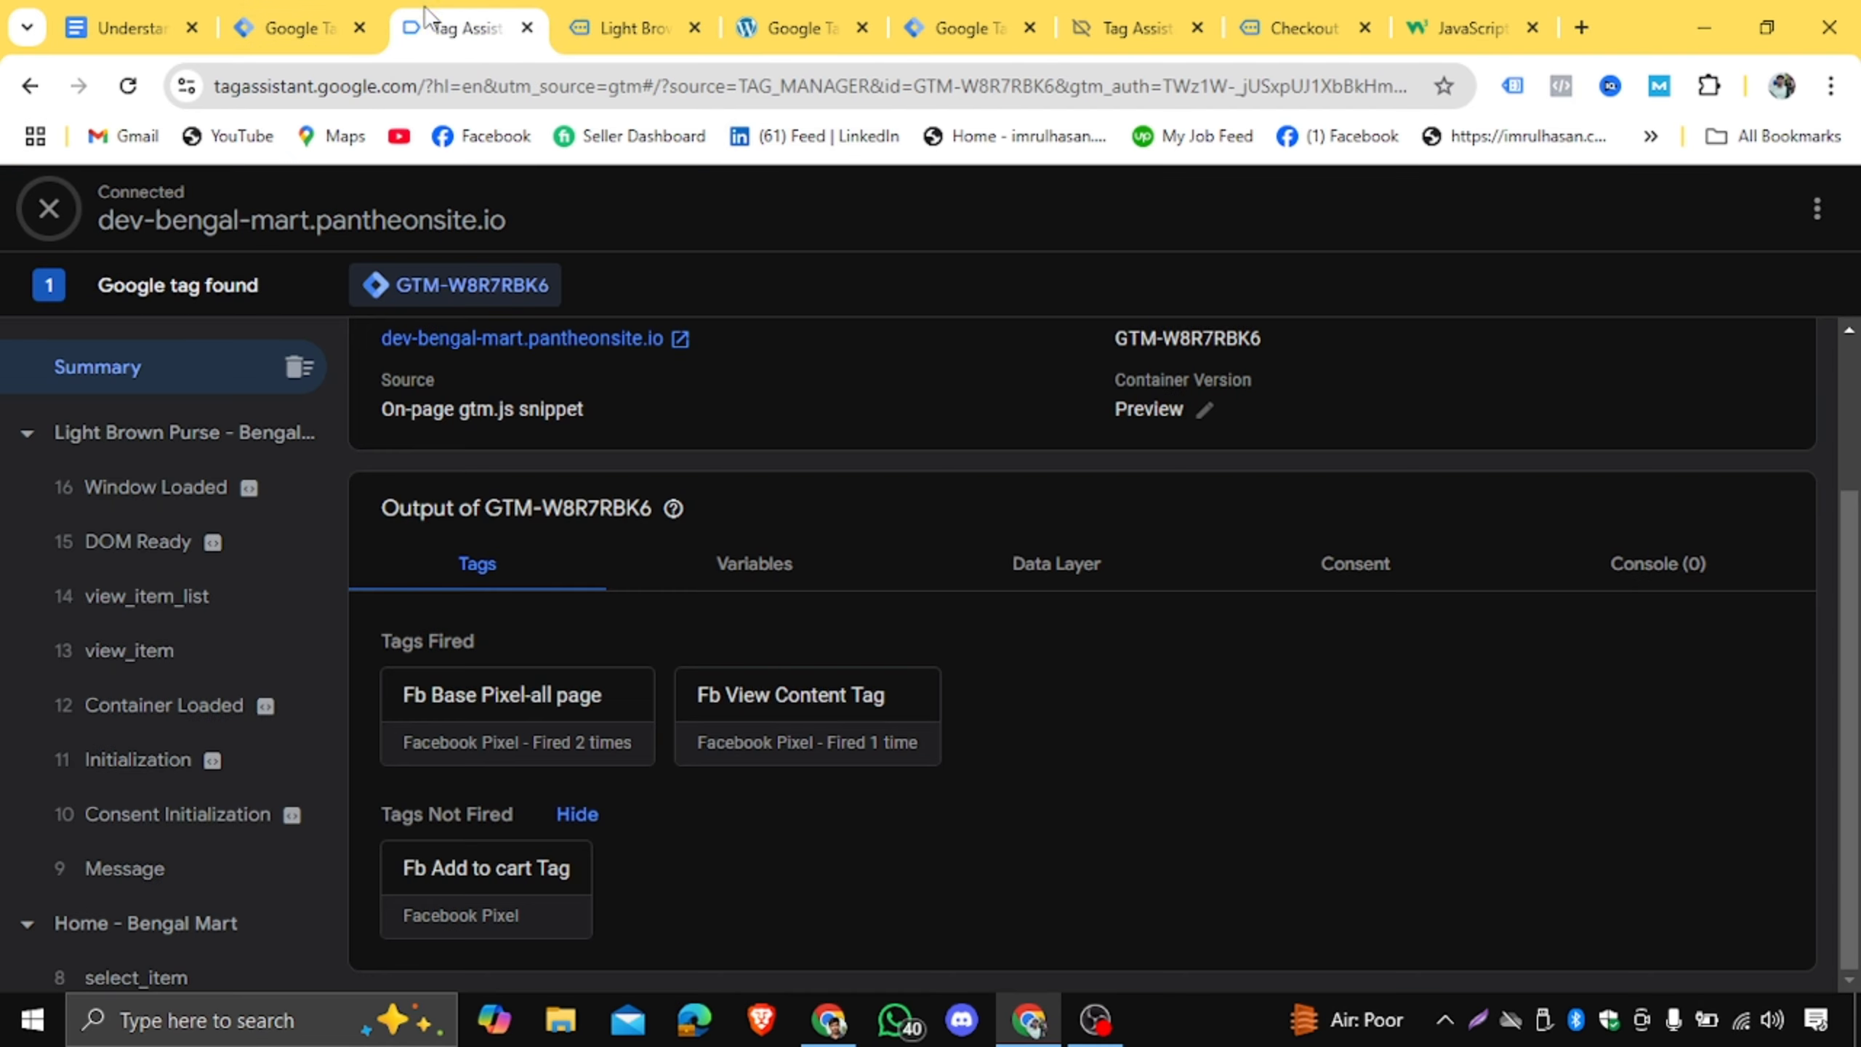
click(828, 740)
Add the Light Brown Purse to the cart on its product page and check the fired tags in Tag Assistant.
click(655, 6)
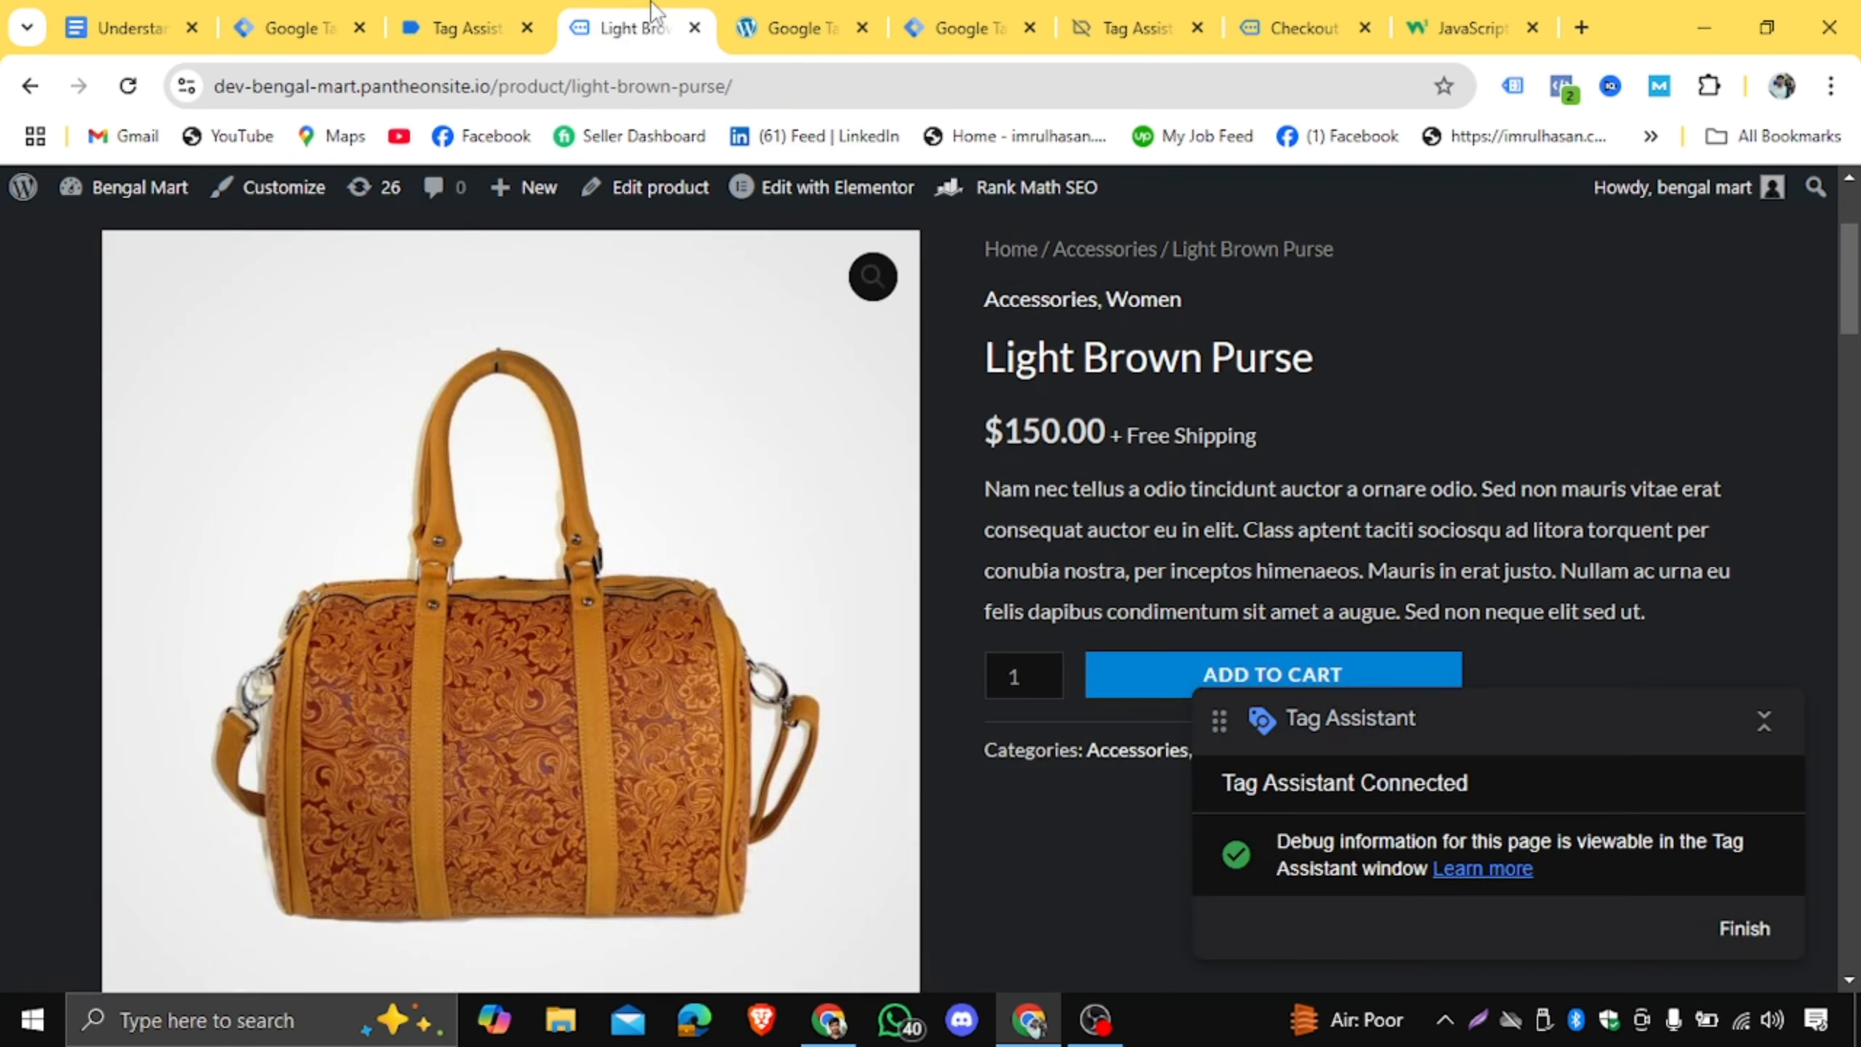
scroll(1069, 523, down, 2)
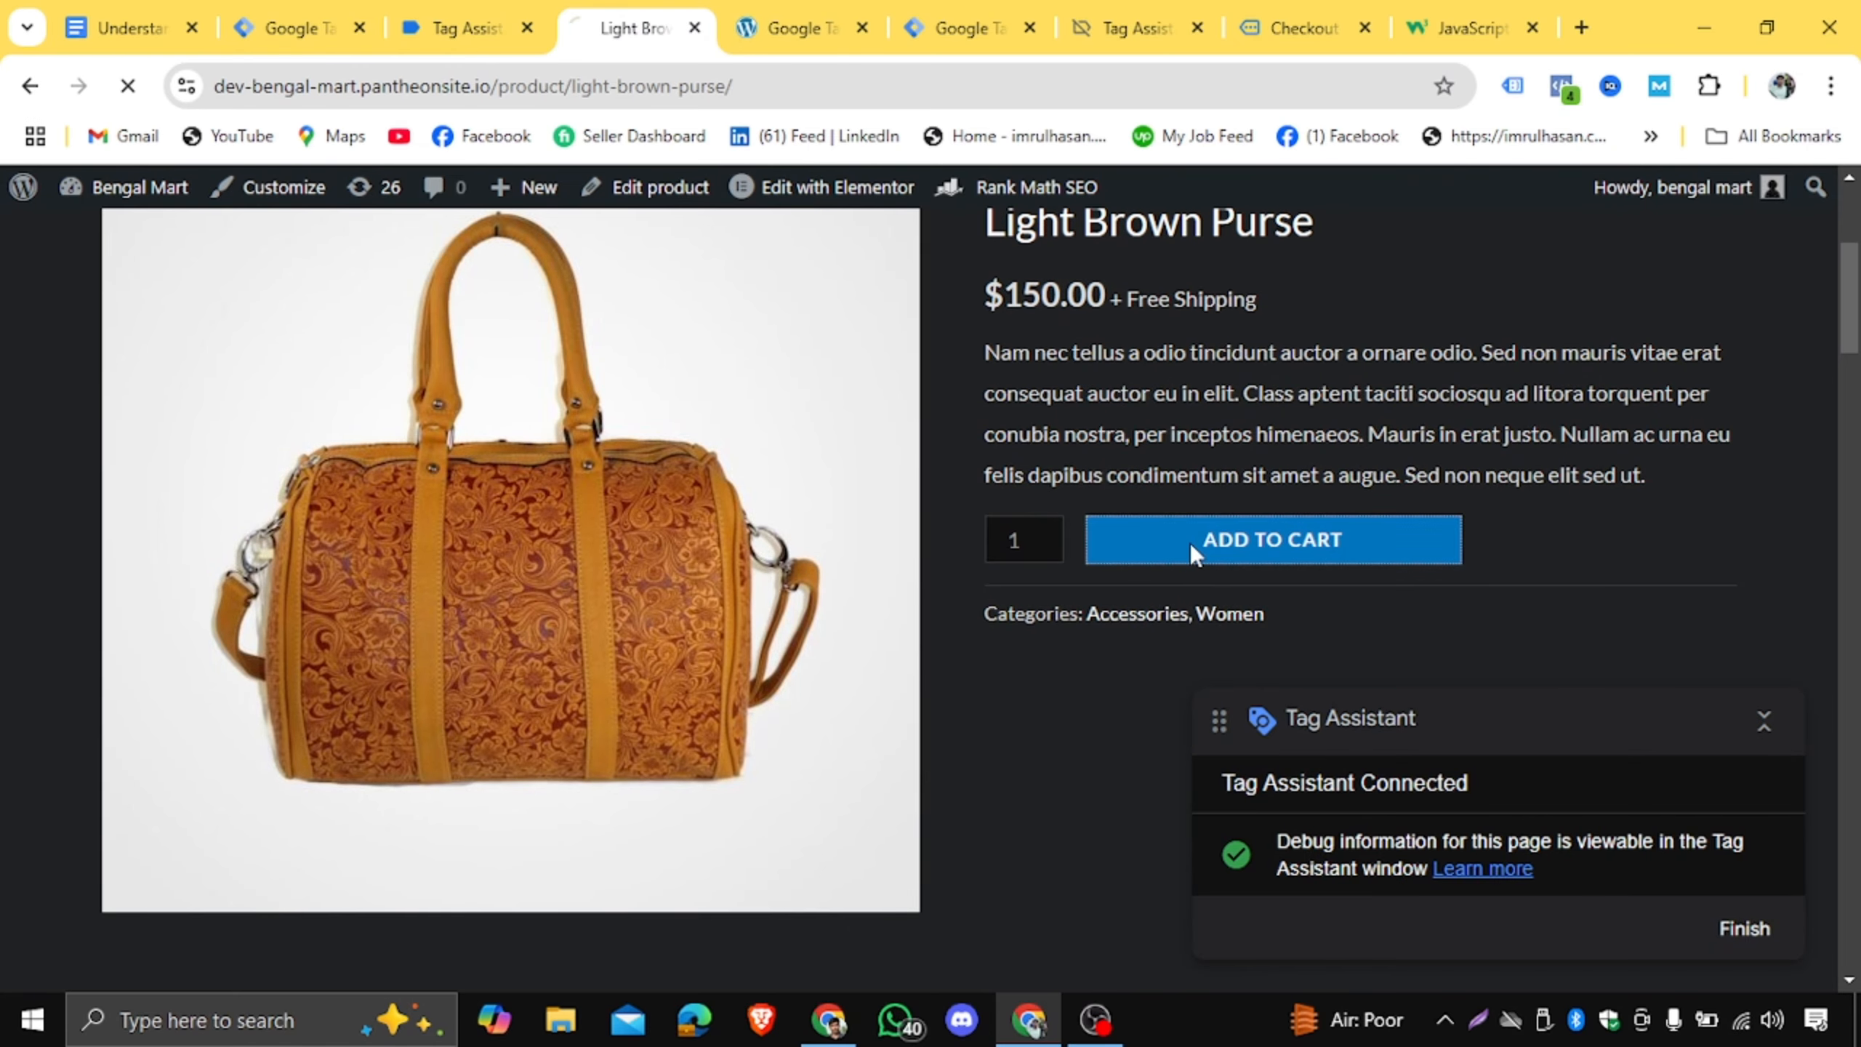
click(1191, 542)
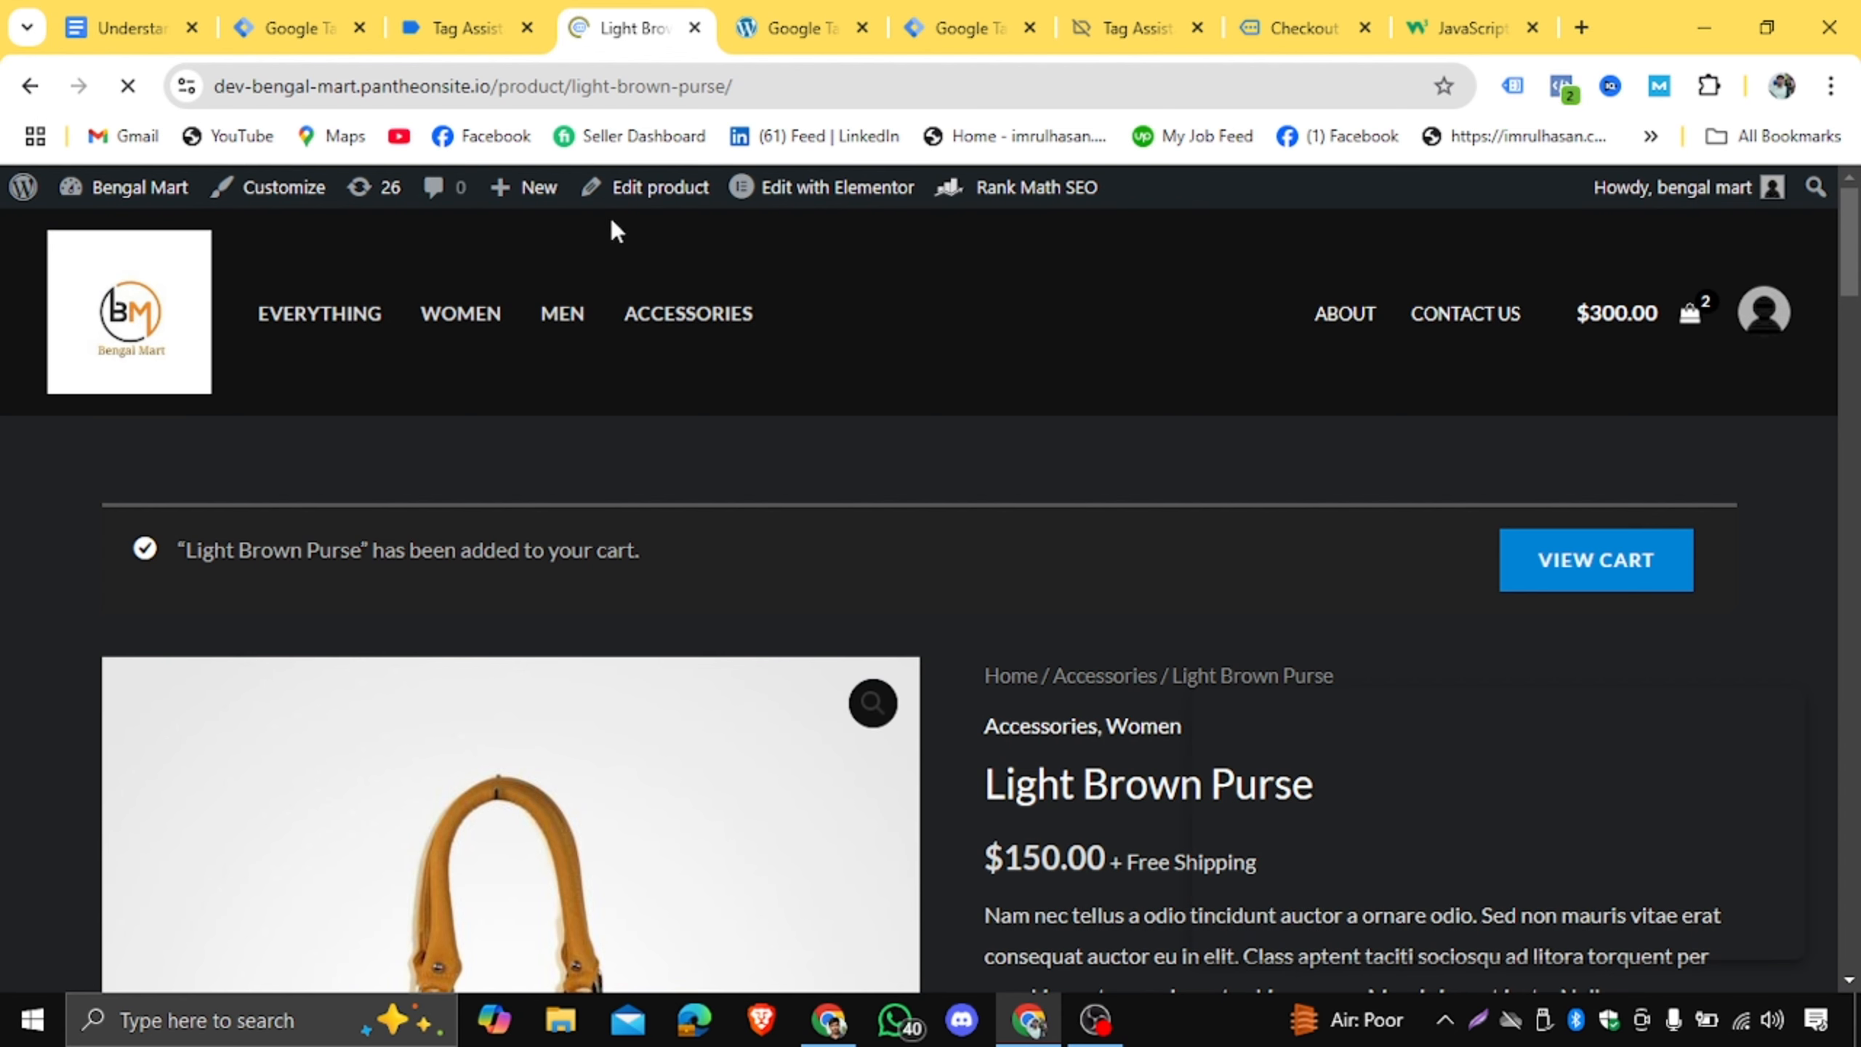
click(462, 27)
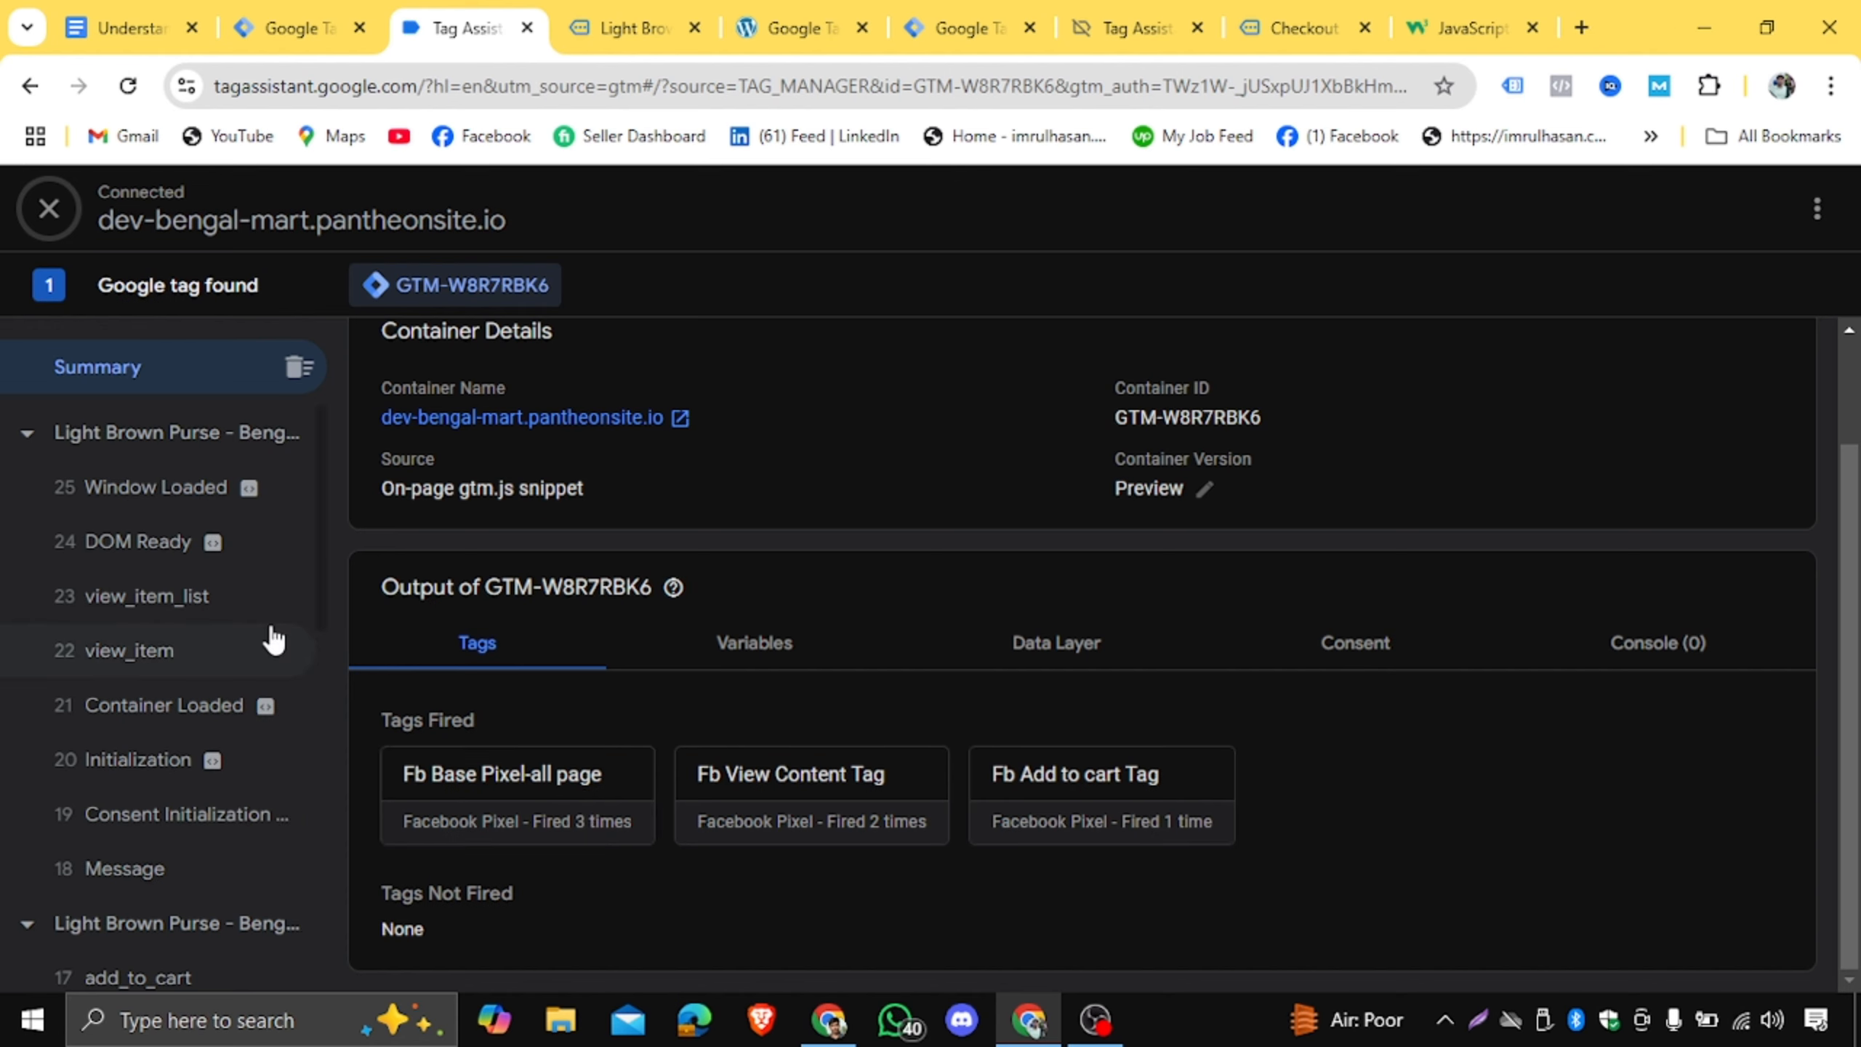
Inspect the variable values of the latest view_item event on the Light Brown Purse page.
click(167, 650)
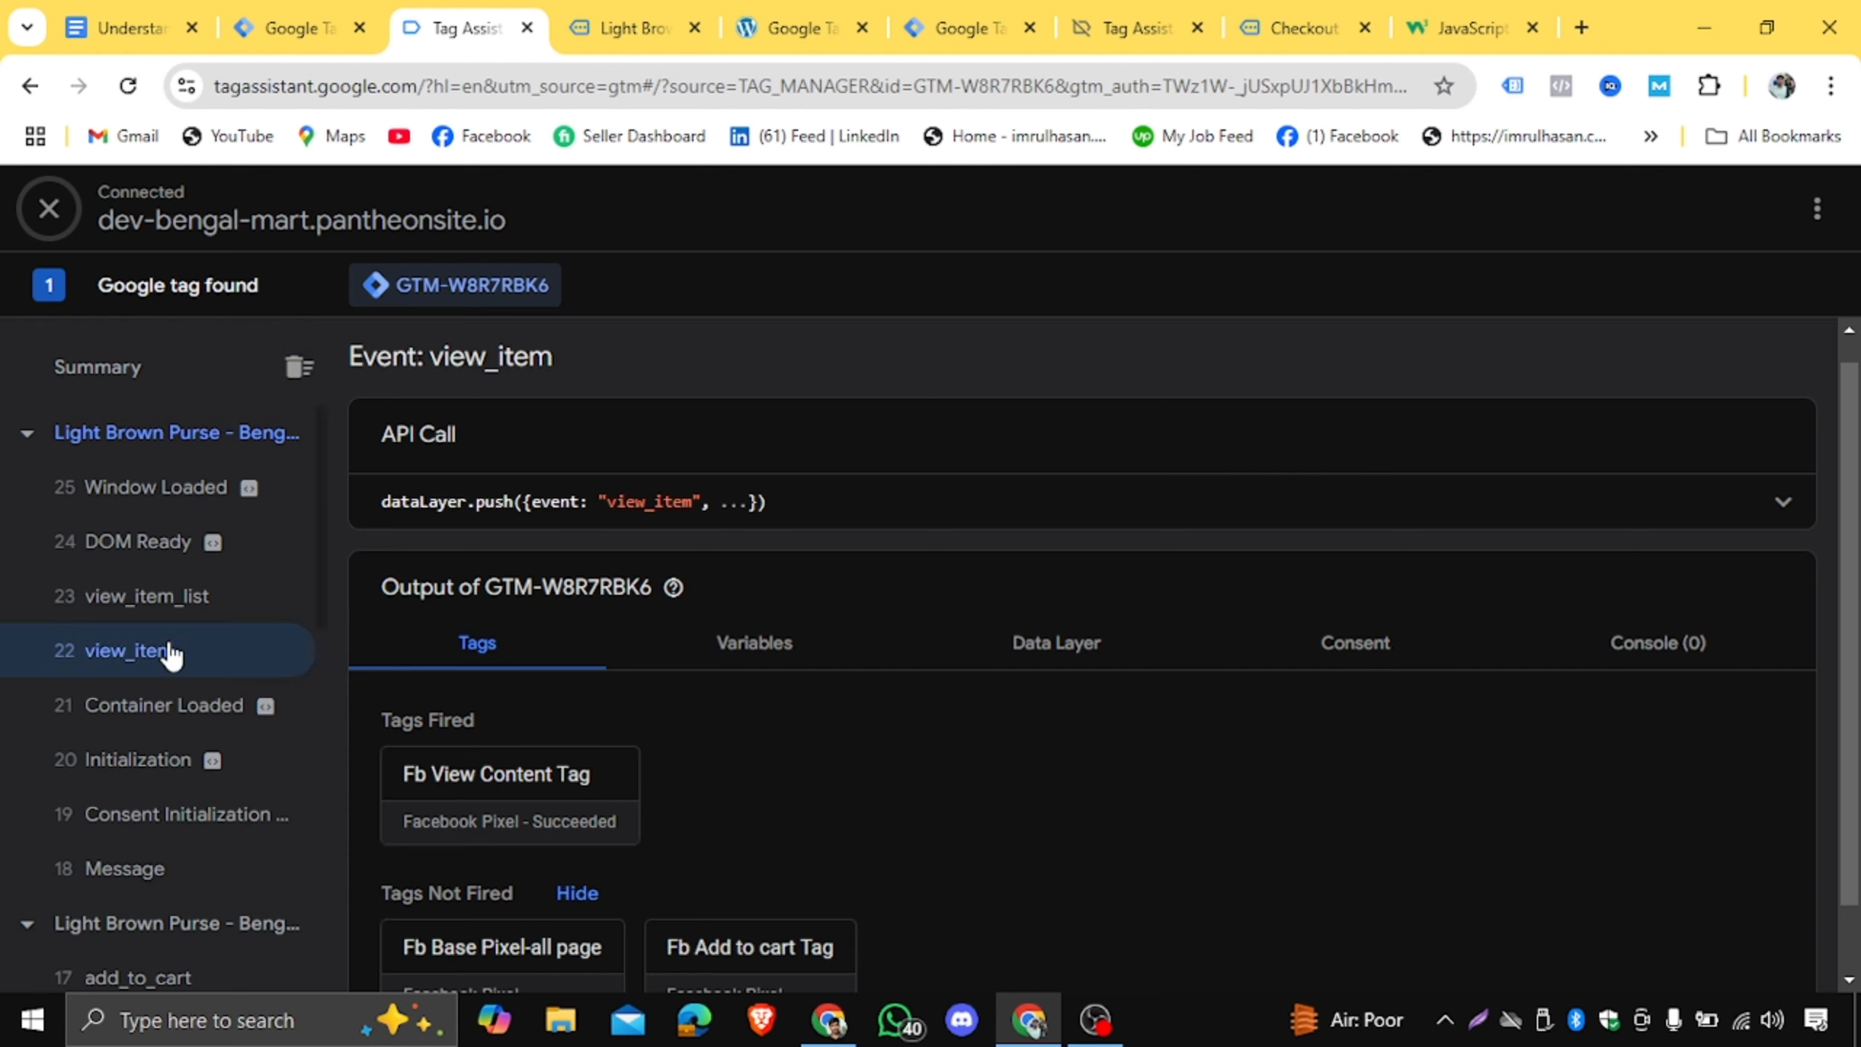
click(775, 661)
scroll(801, 683, down, 4)
drag(920, 443, 997, 766)
scroll(150, 614, down, 1)
Inspect the variable values of the Light Brown Purse add_to_cart event, including product id, currency, name and price.
scroll(151, 614, down, 5)
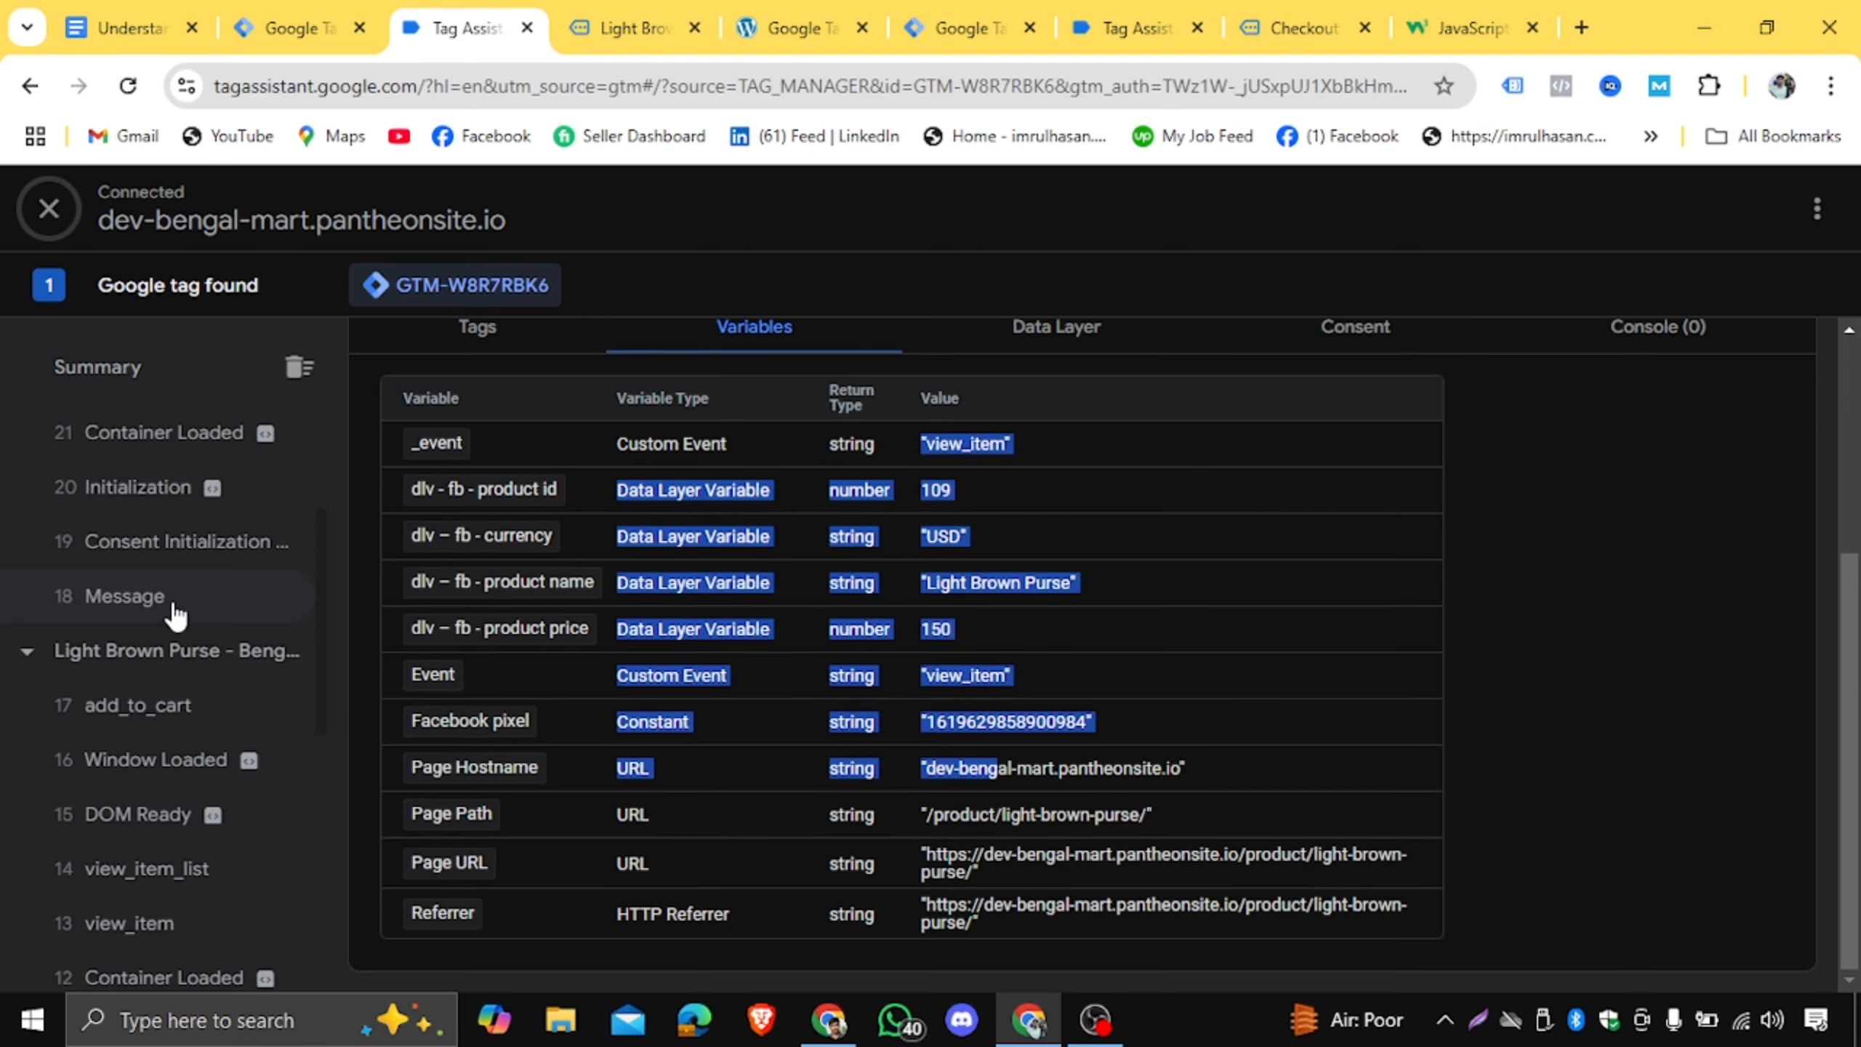
click(155, 579)
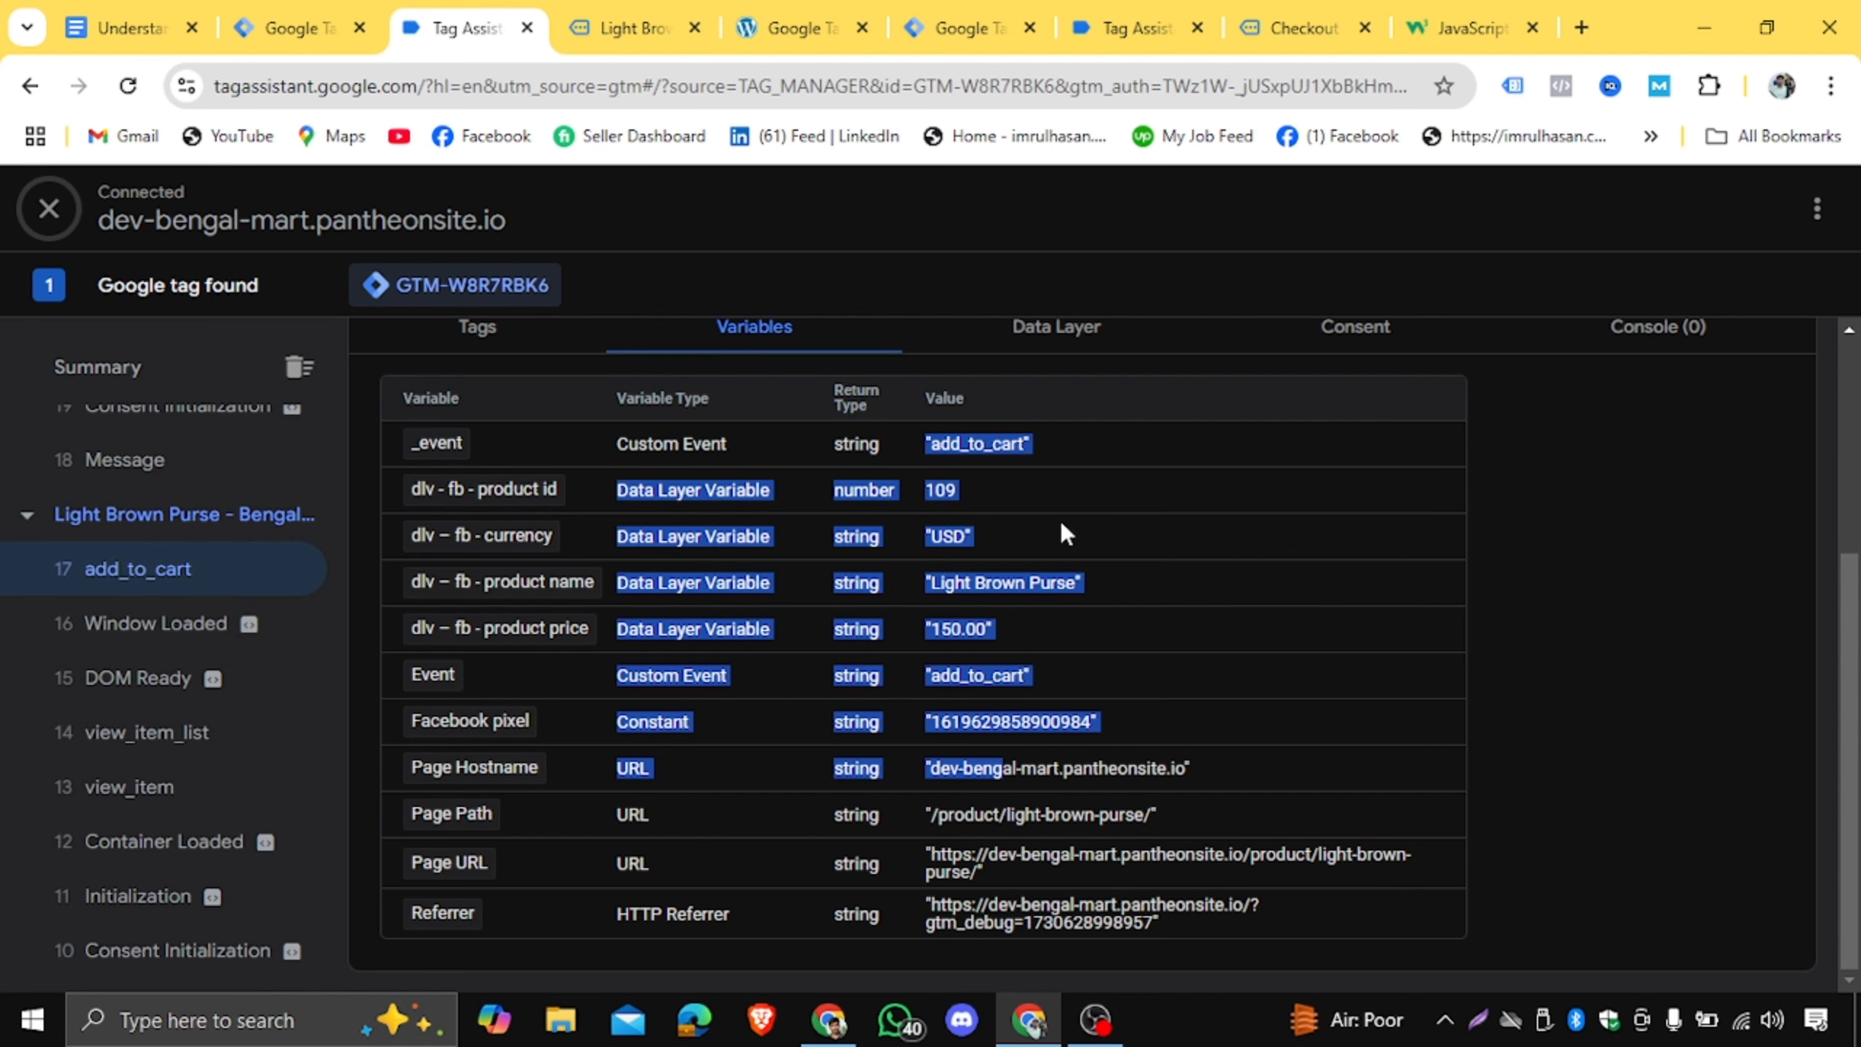
drag(924, 438, 1041, 717)
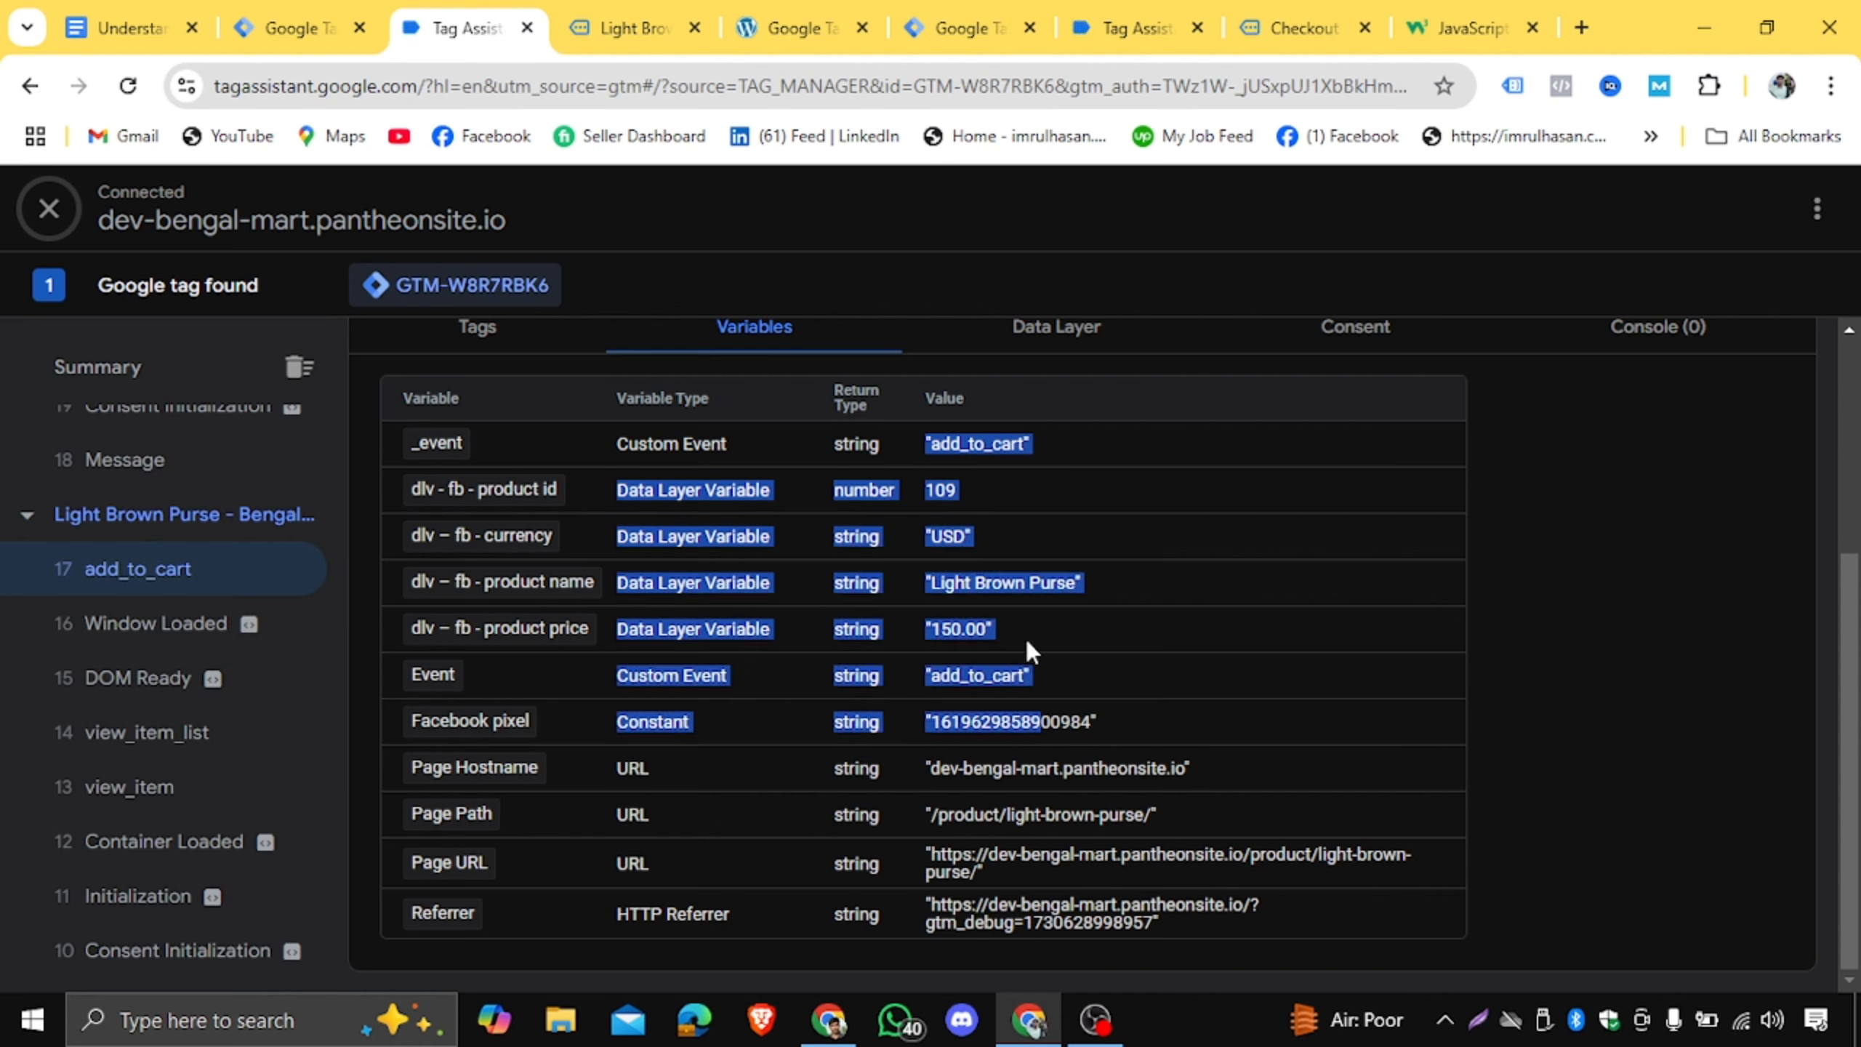
click(932, 476)
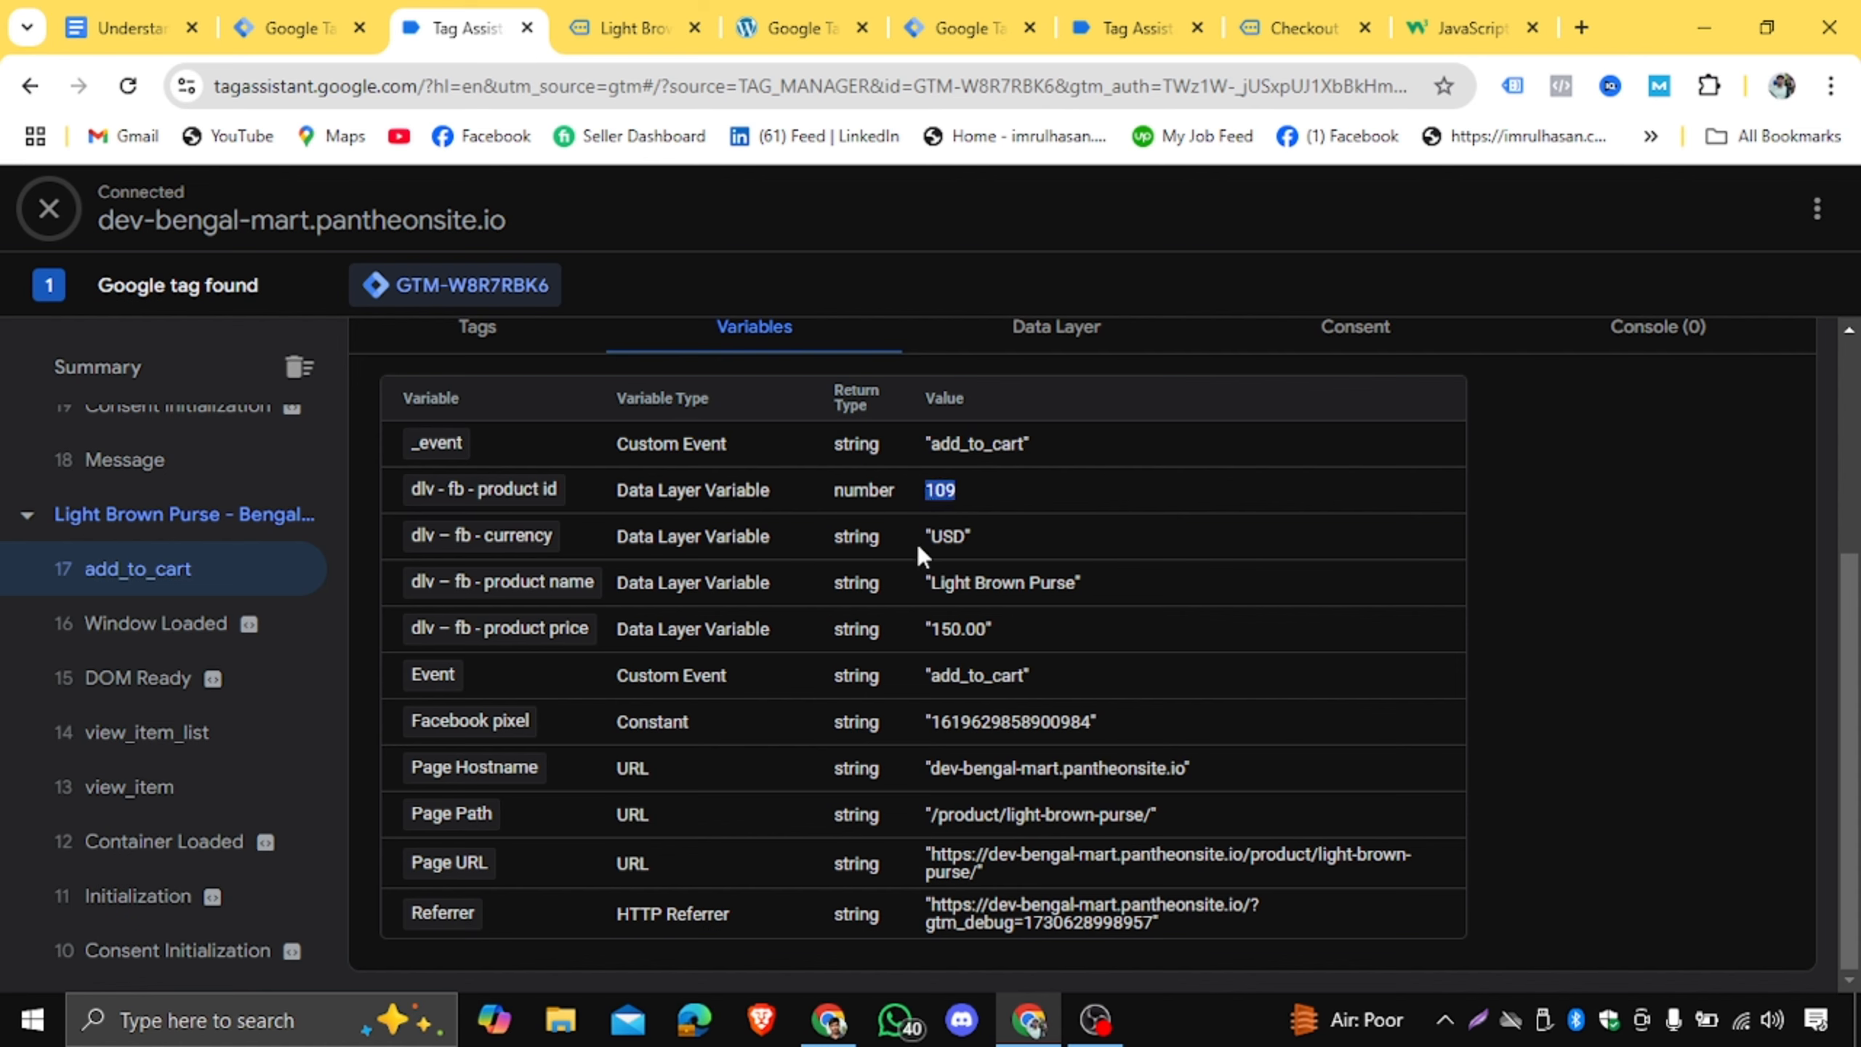
scroll(1044, 698, up, 5)
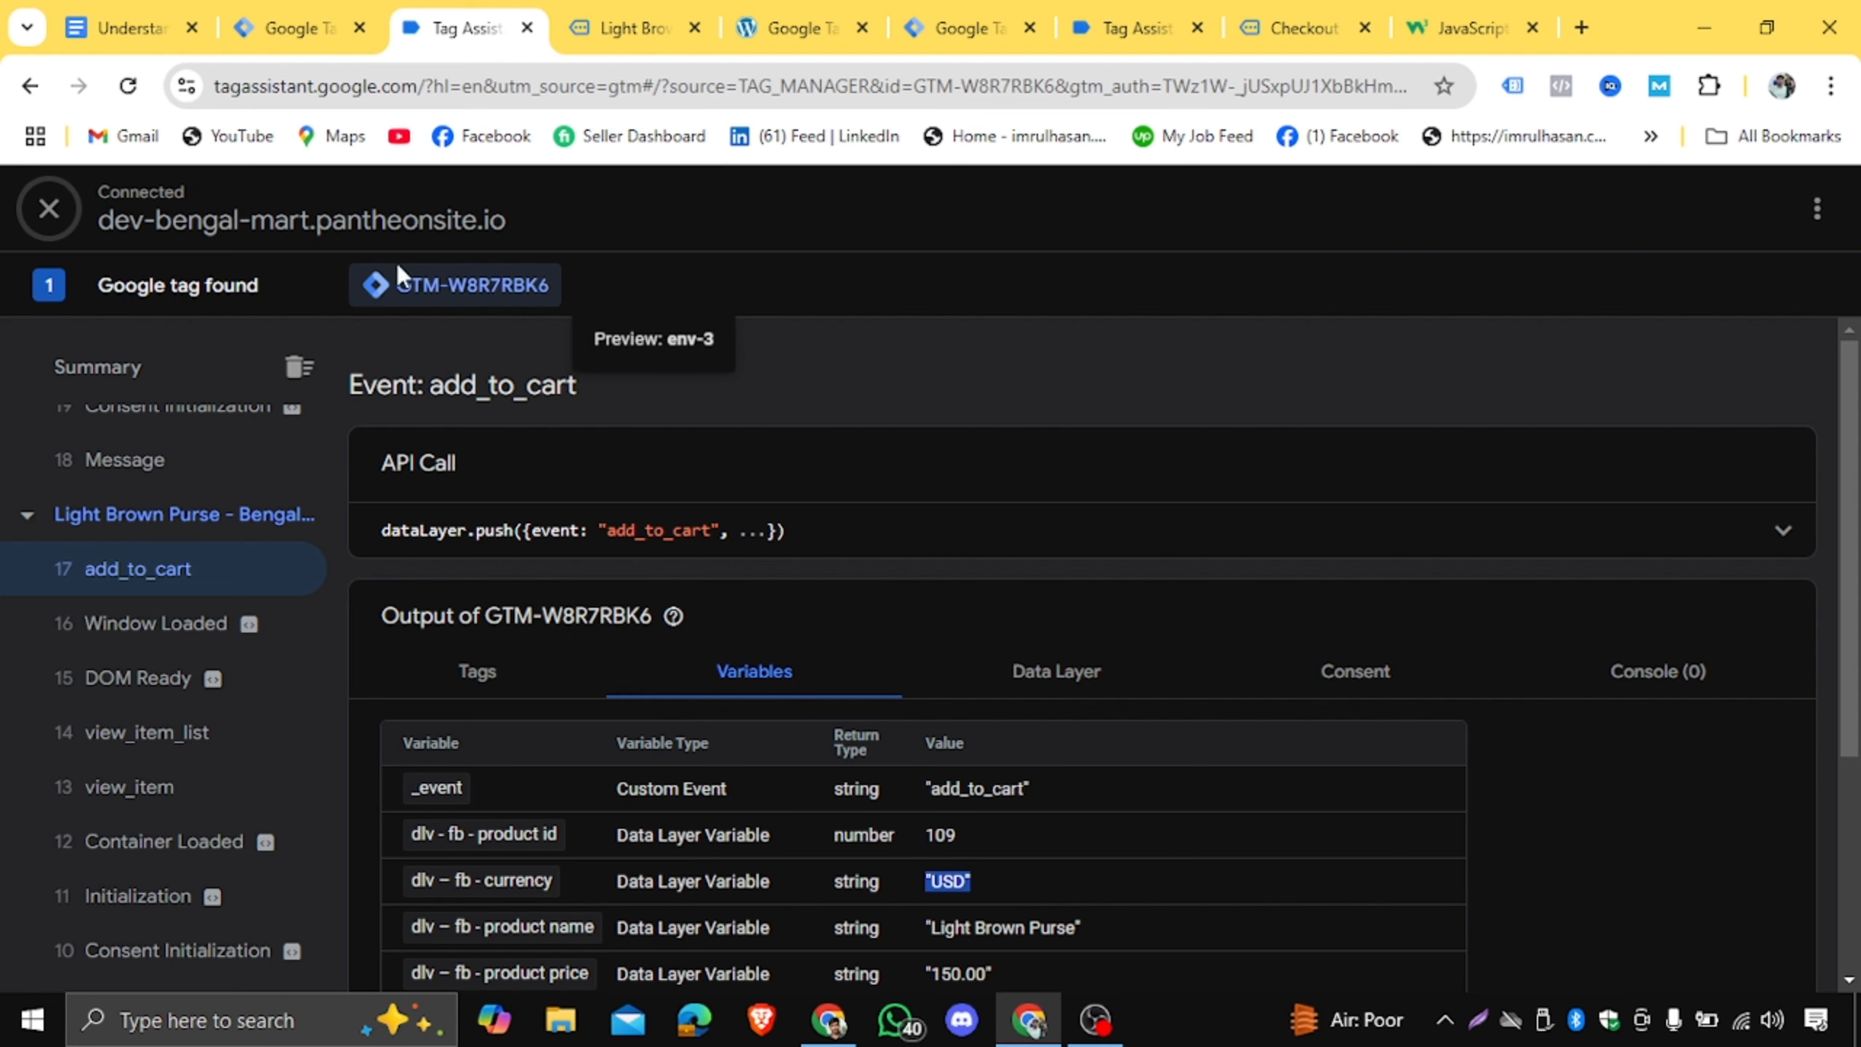
scroll(1014, 532, down, 2)
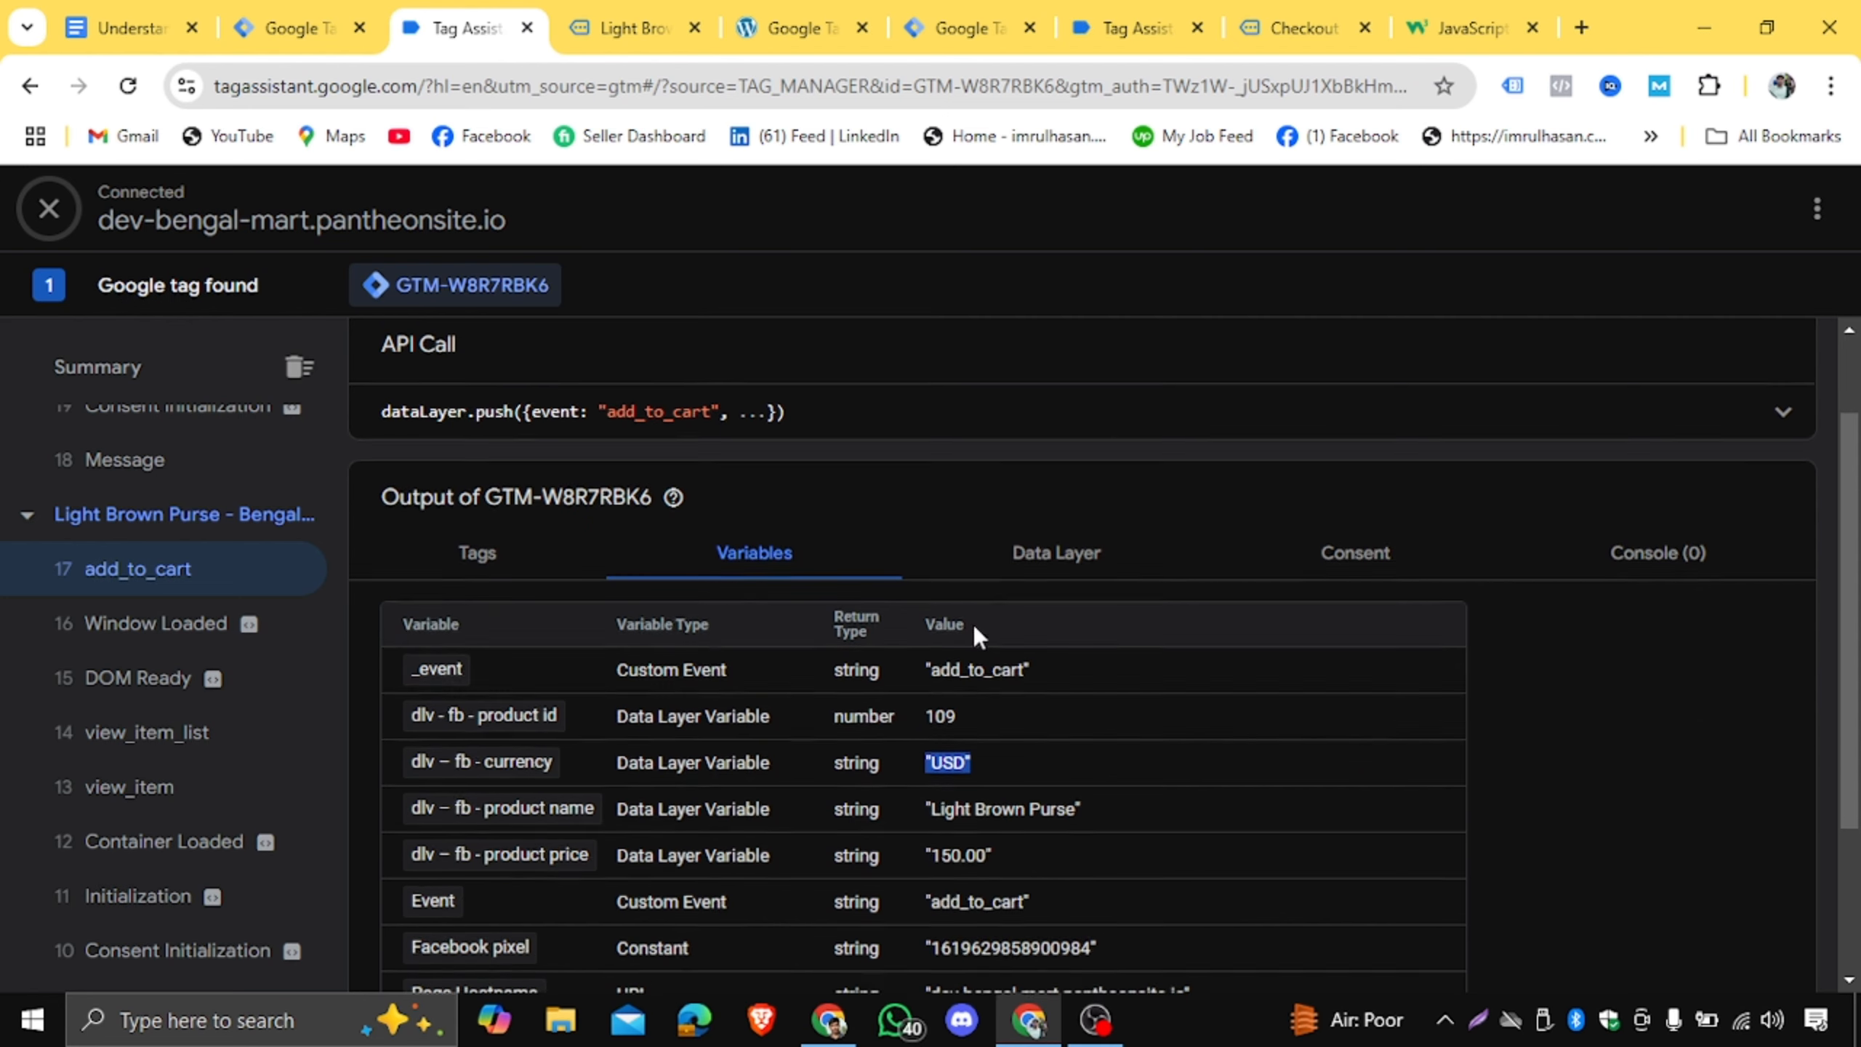
Switch to Meta Business Suite, open the Batch-07 Group-B dataset in Events Manager and view its received events.
mouse_move(842, 1023)
click(886, 833)
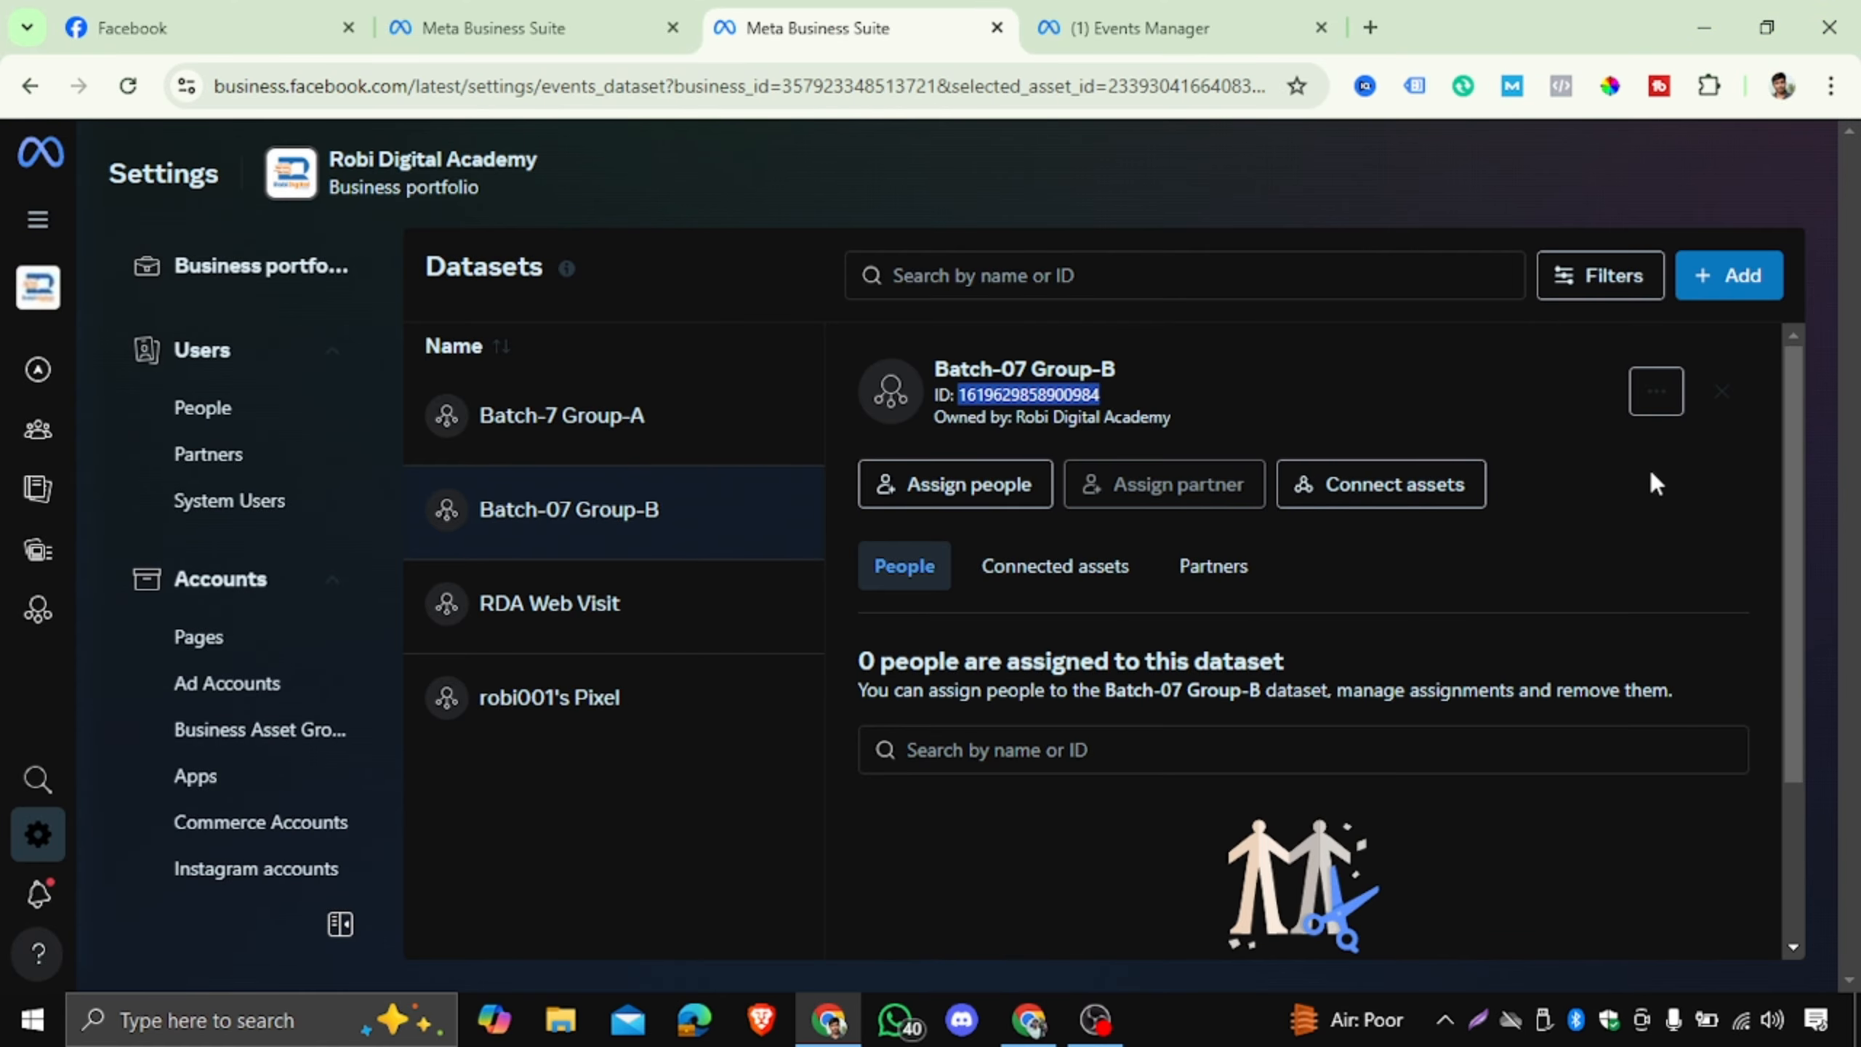
click(1656, 390)
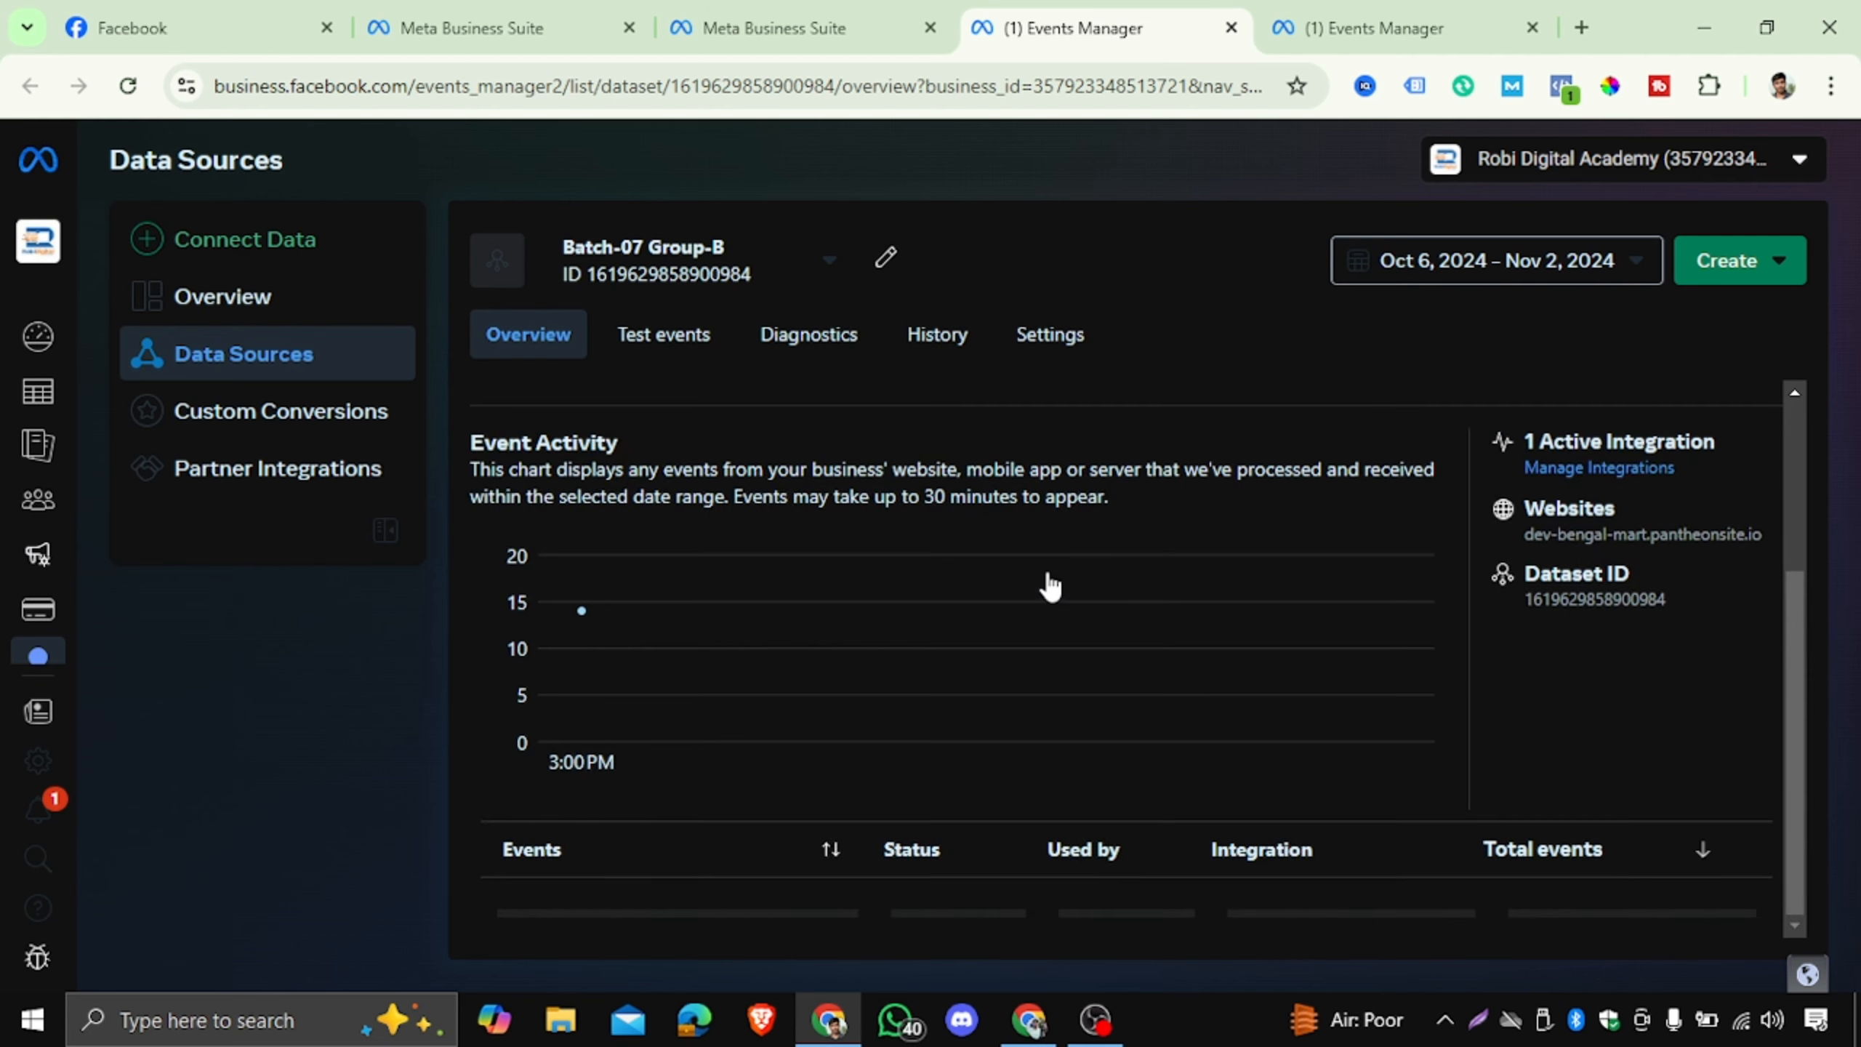
scroll(1048, 591, down, 3)
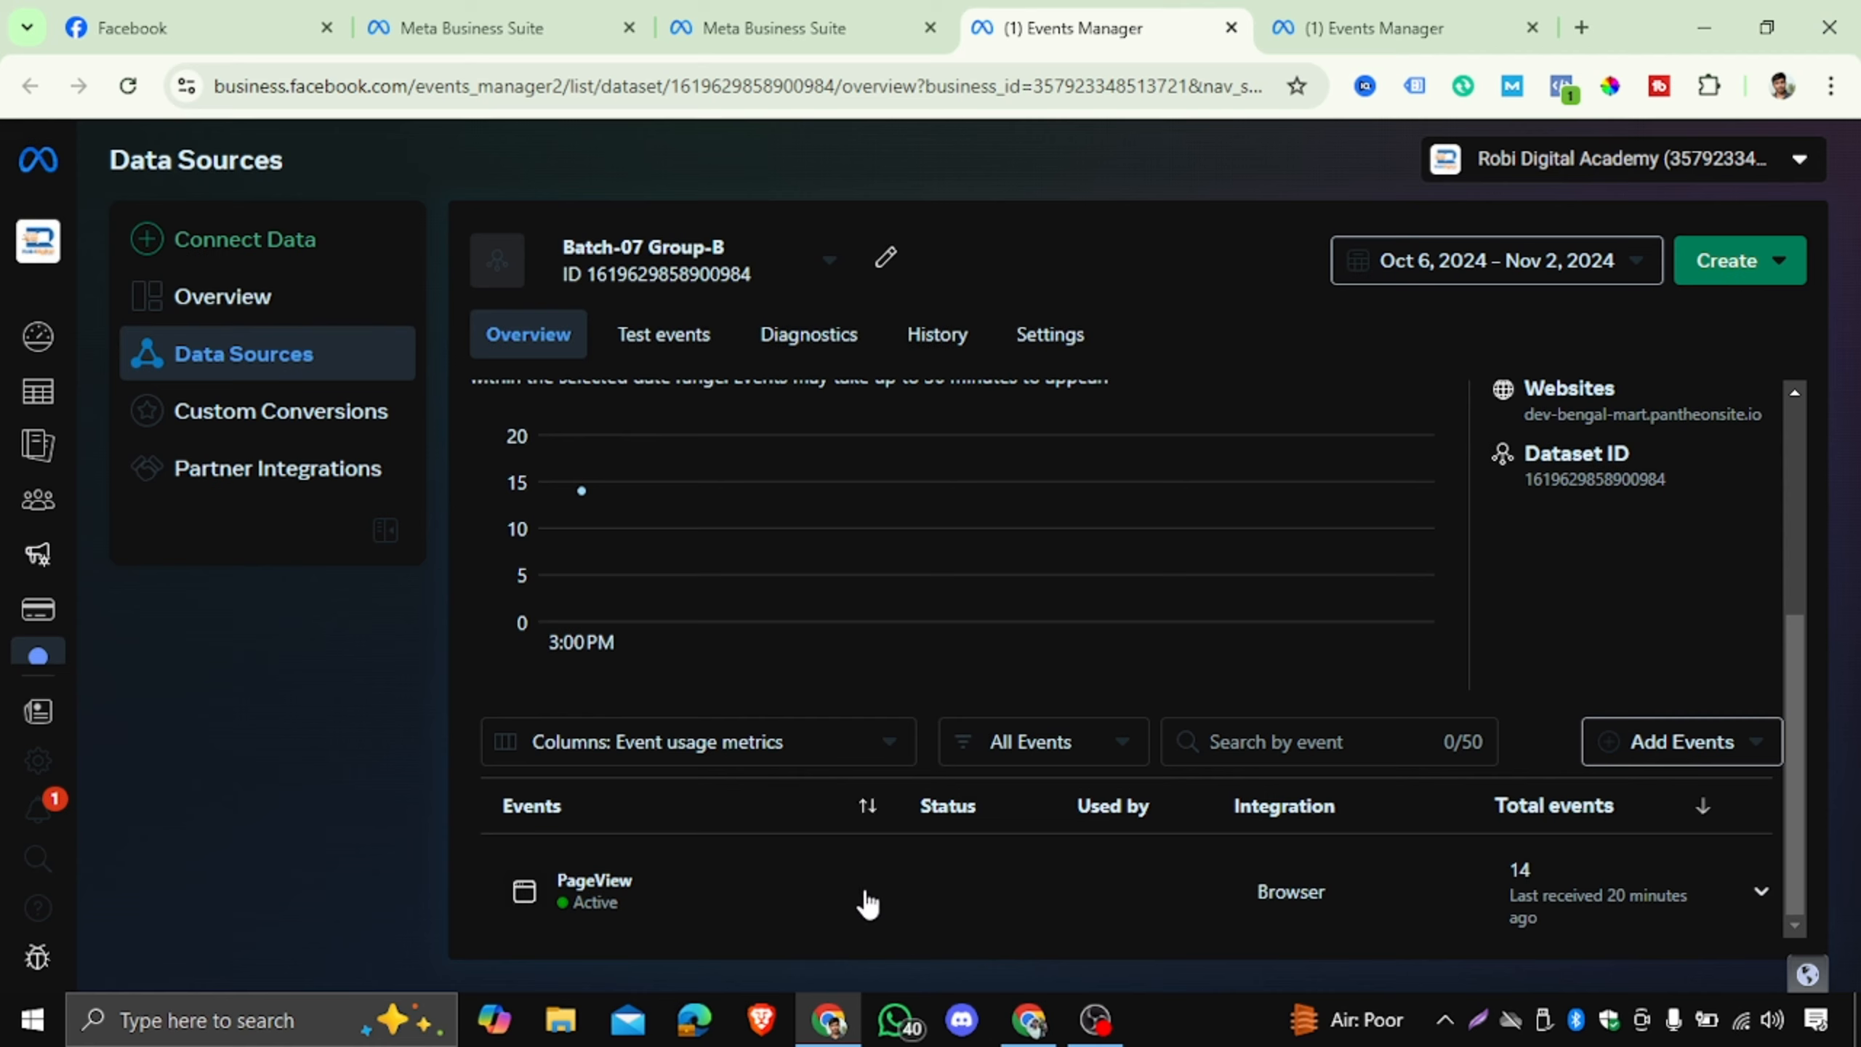
Look through the dataset's Test events page and return to the event list in its Overview.
click(653, 345)
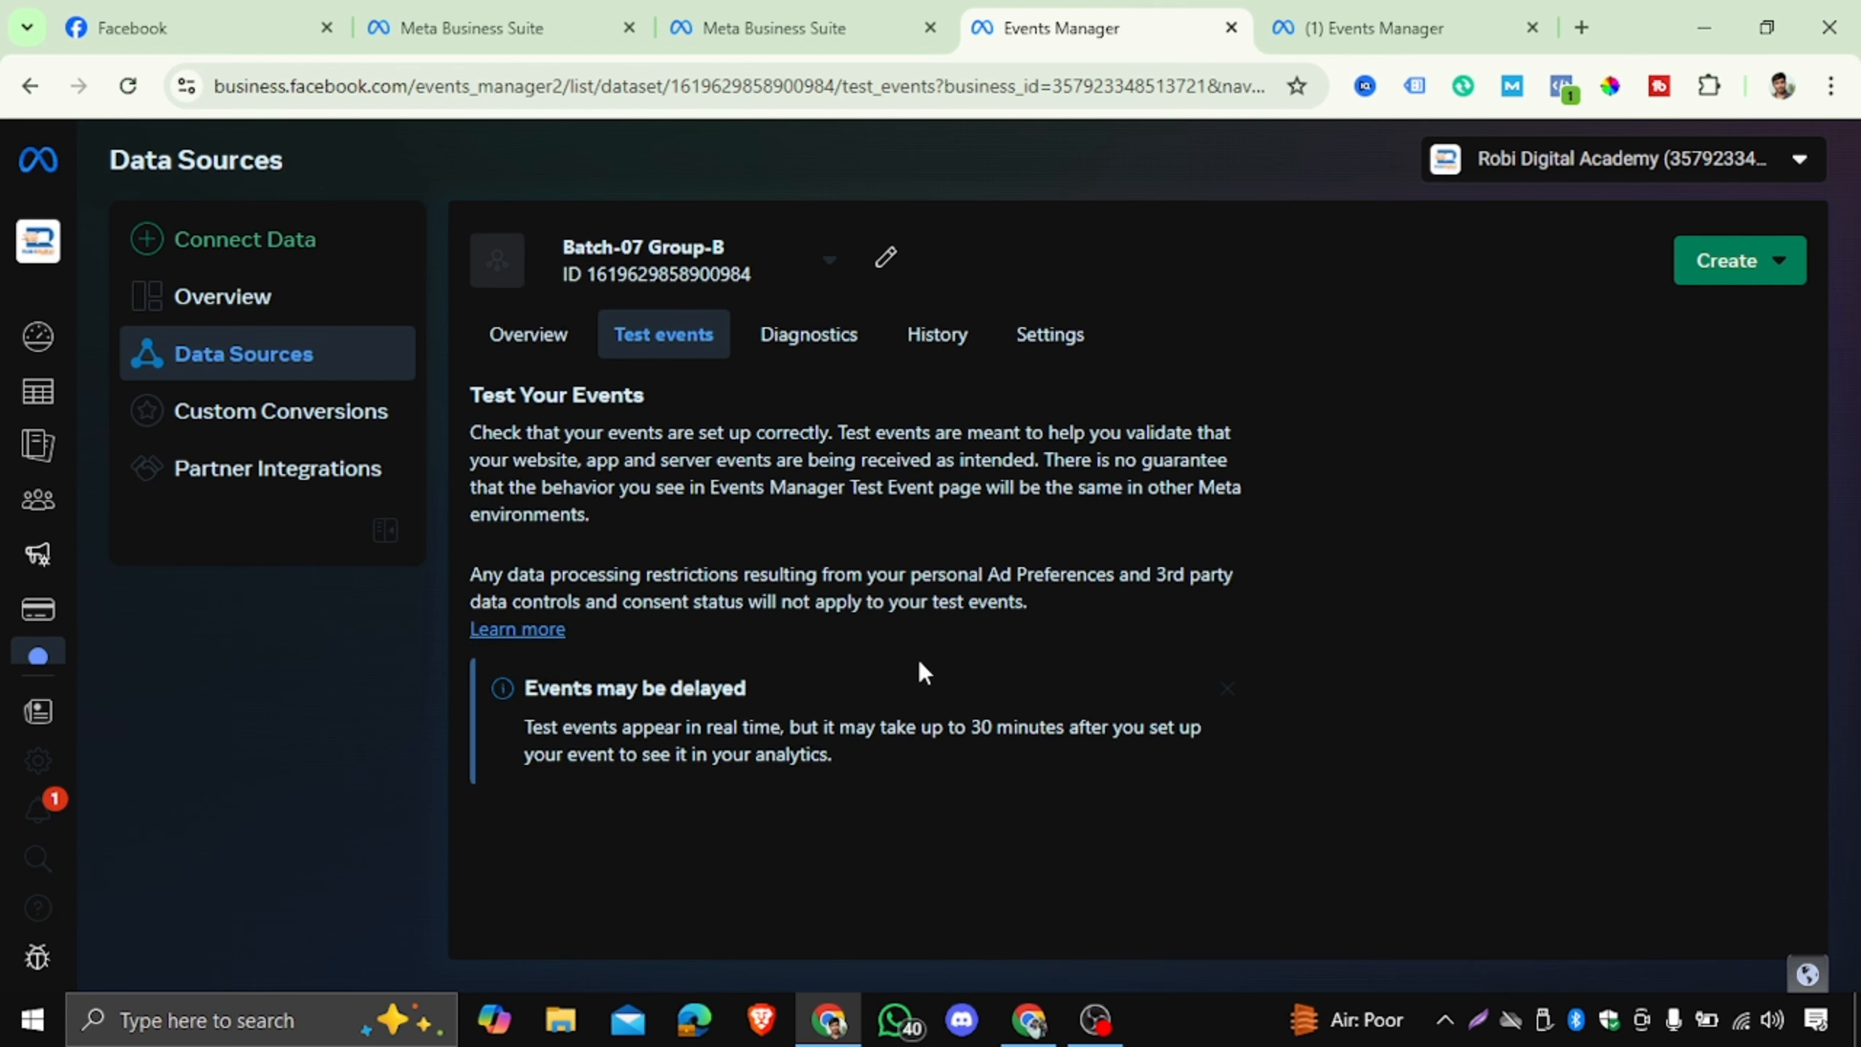
scroll(959, 667, down, 1)
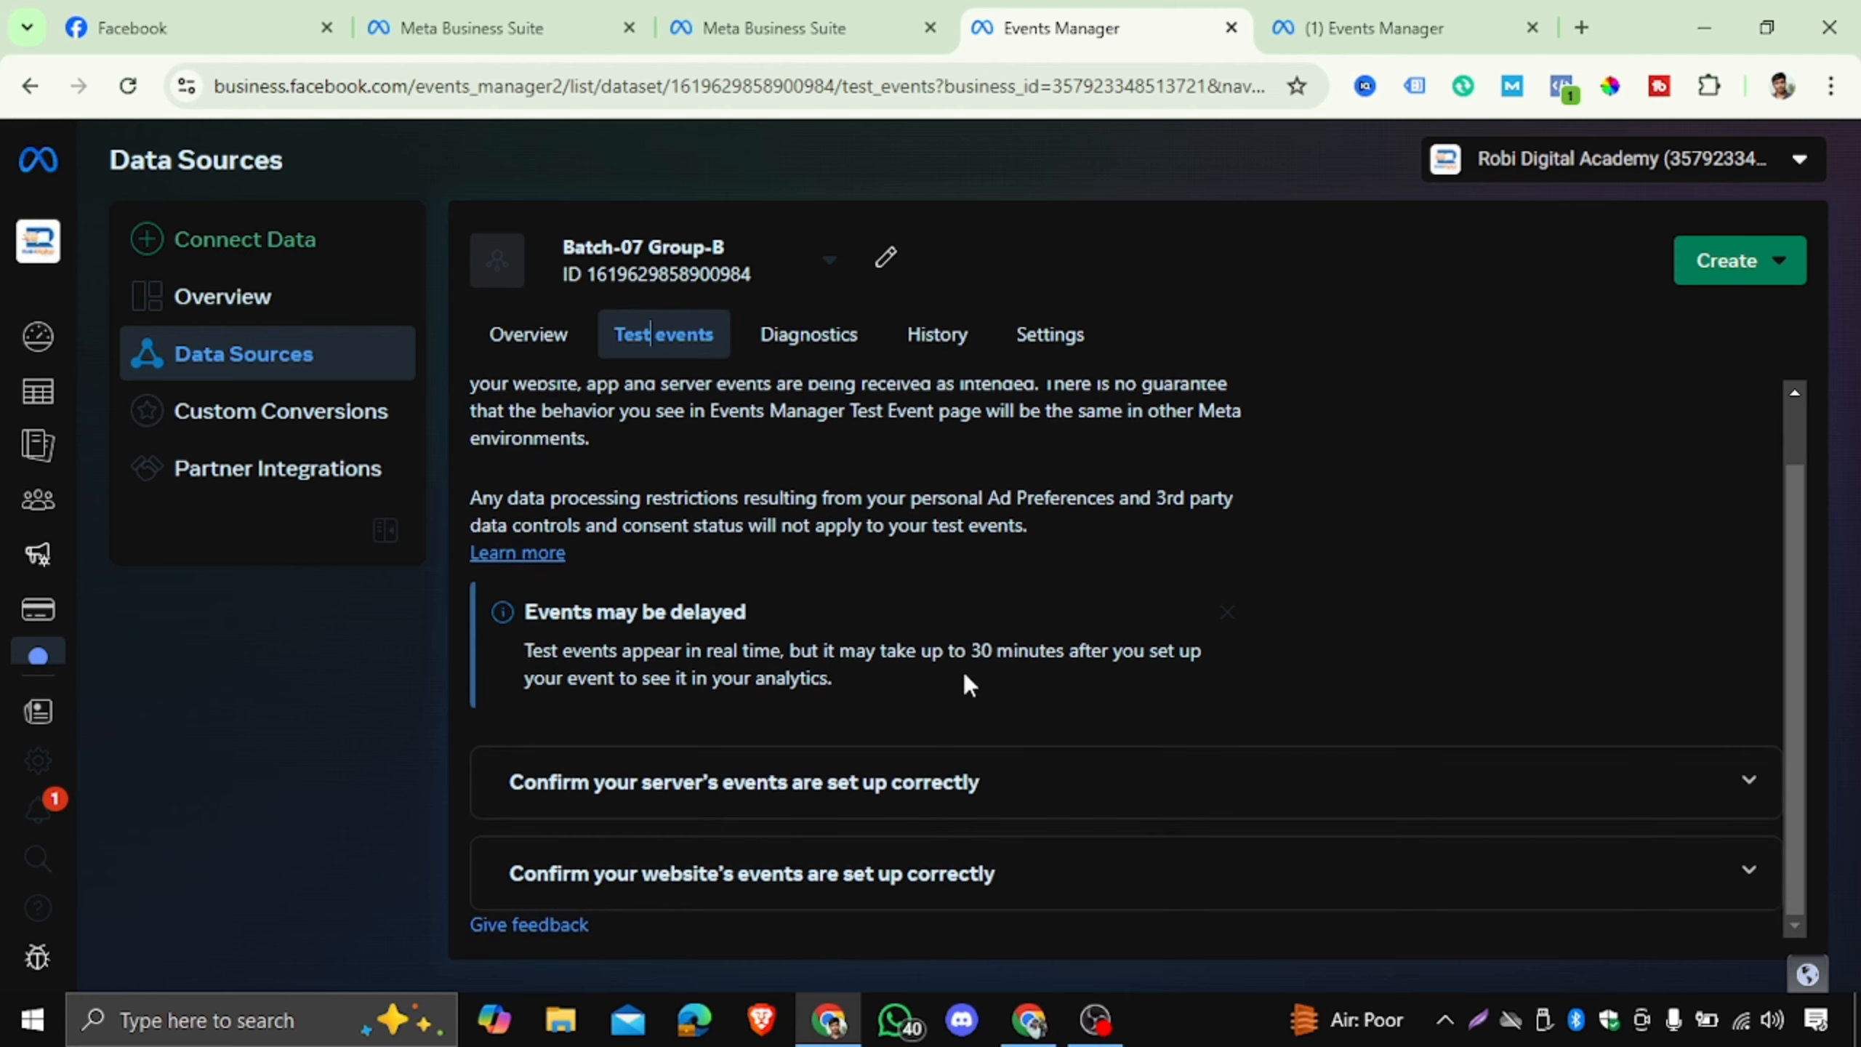
scroll(963, 690, up, 1)
scroll(979, 707, down, 1)
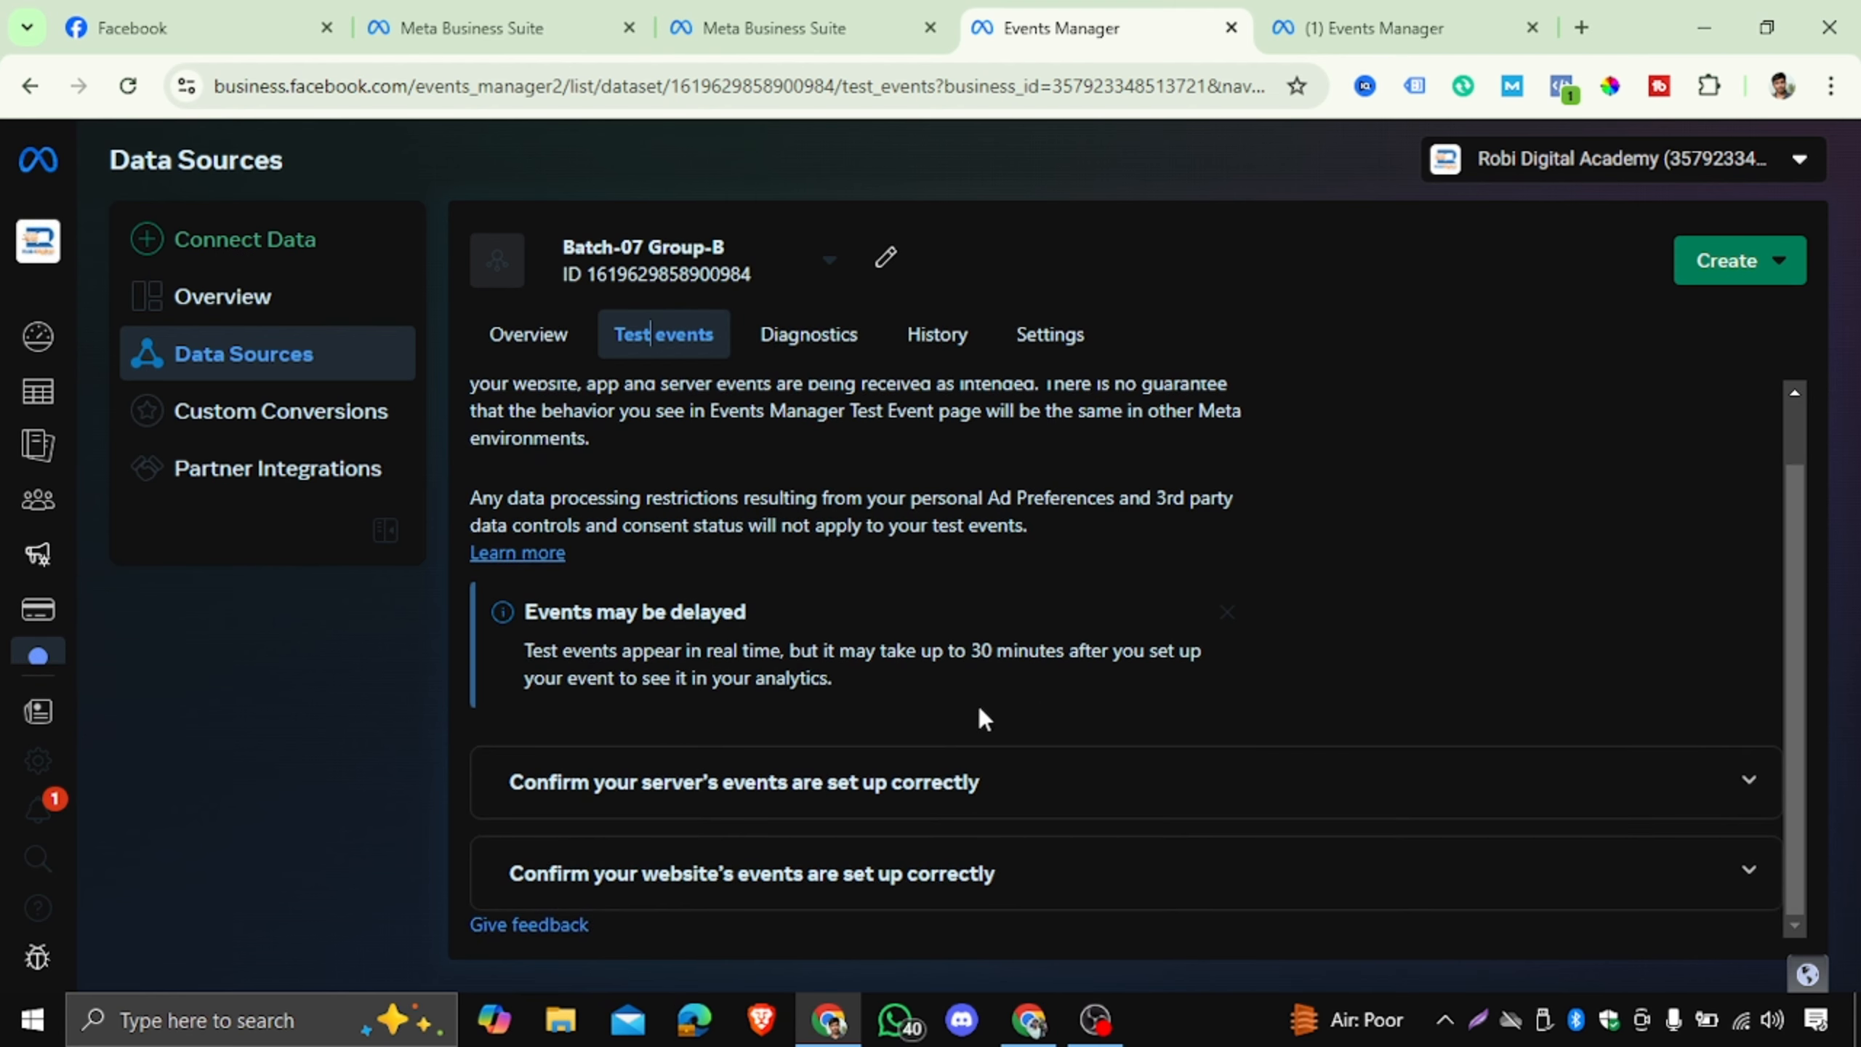
click(553, 337)
scroll(945, 722, down, 1)
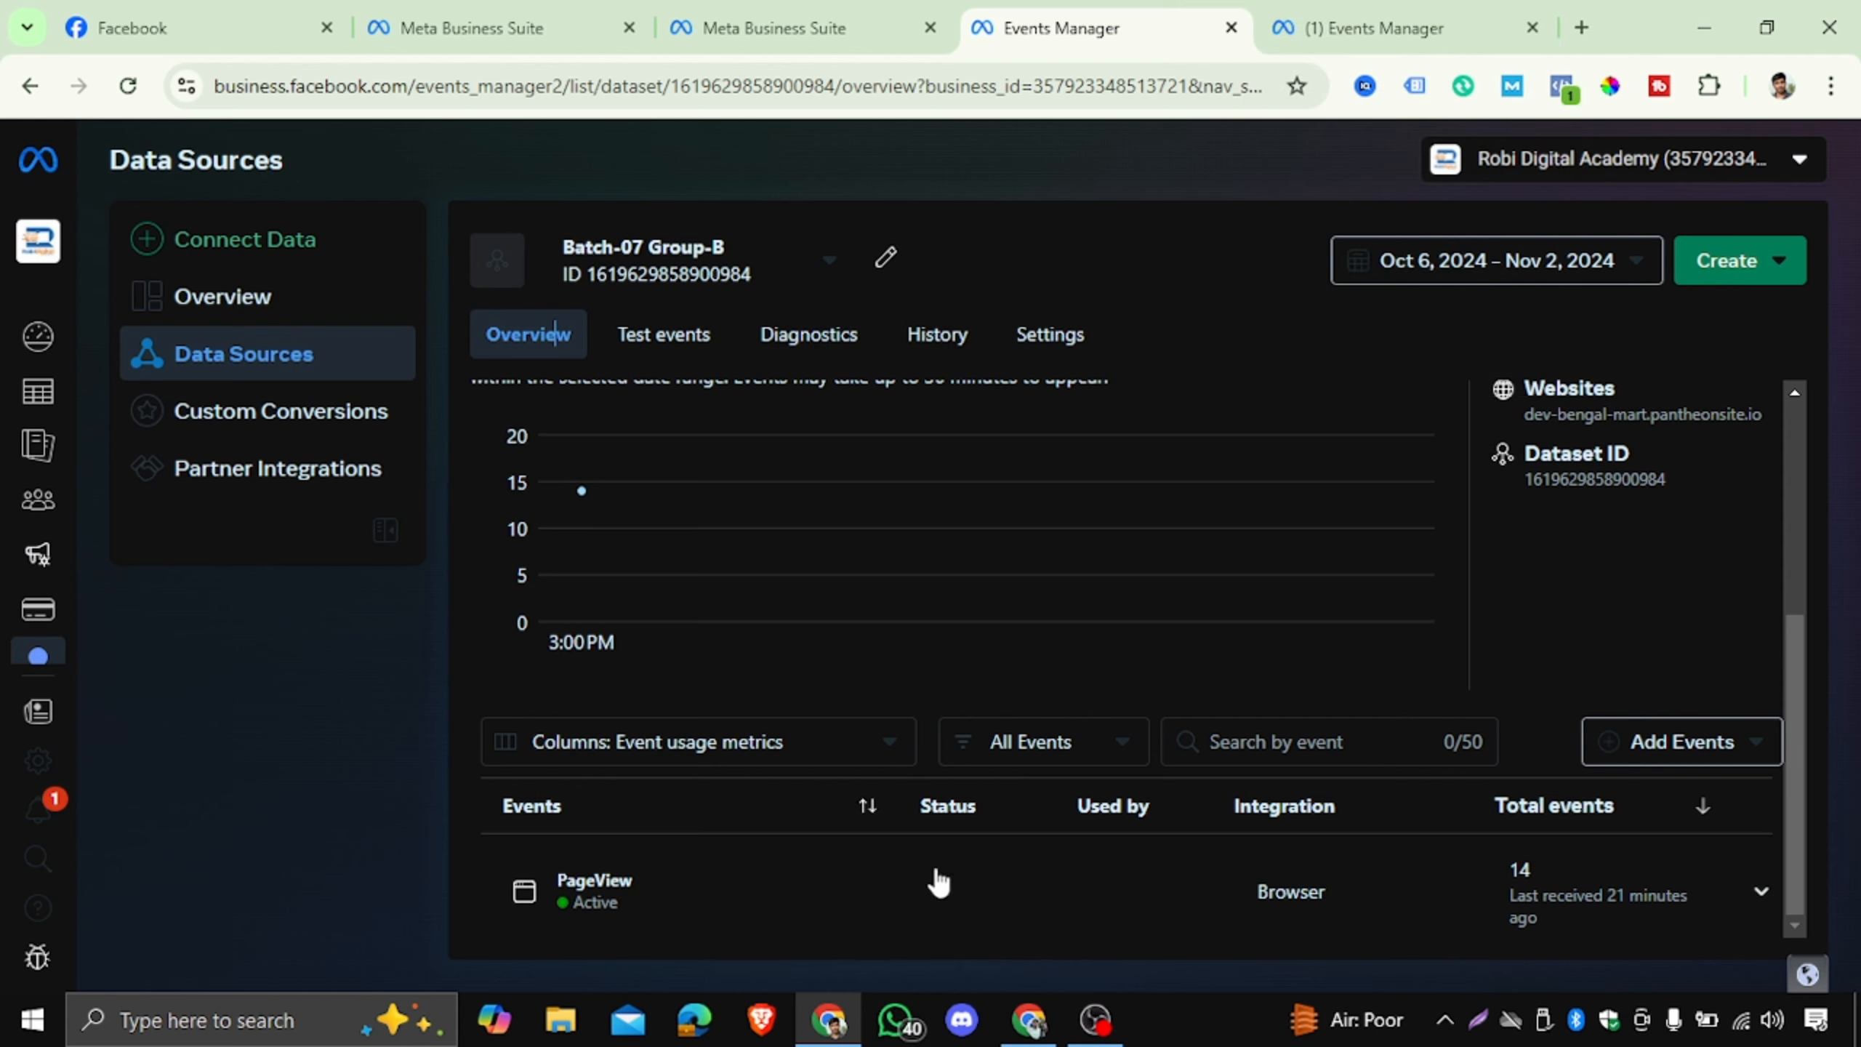
Return to Tag Assistant and highlight the "Output of GTM-W8R7RBK6" heading above the add_to_cart event's variables.
click(1029, 1020)
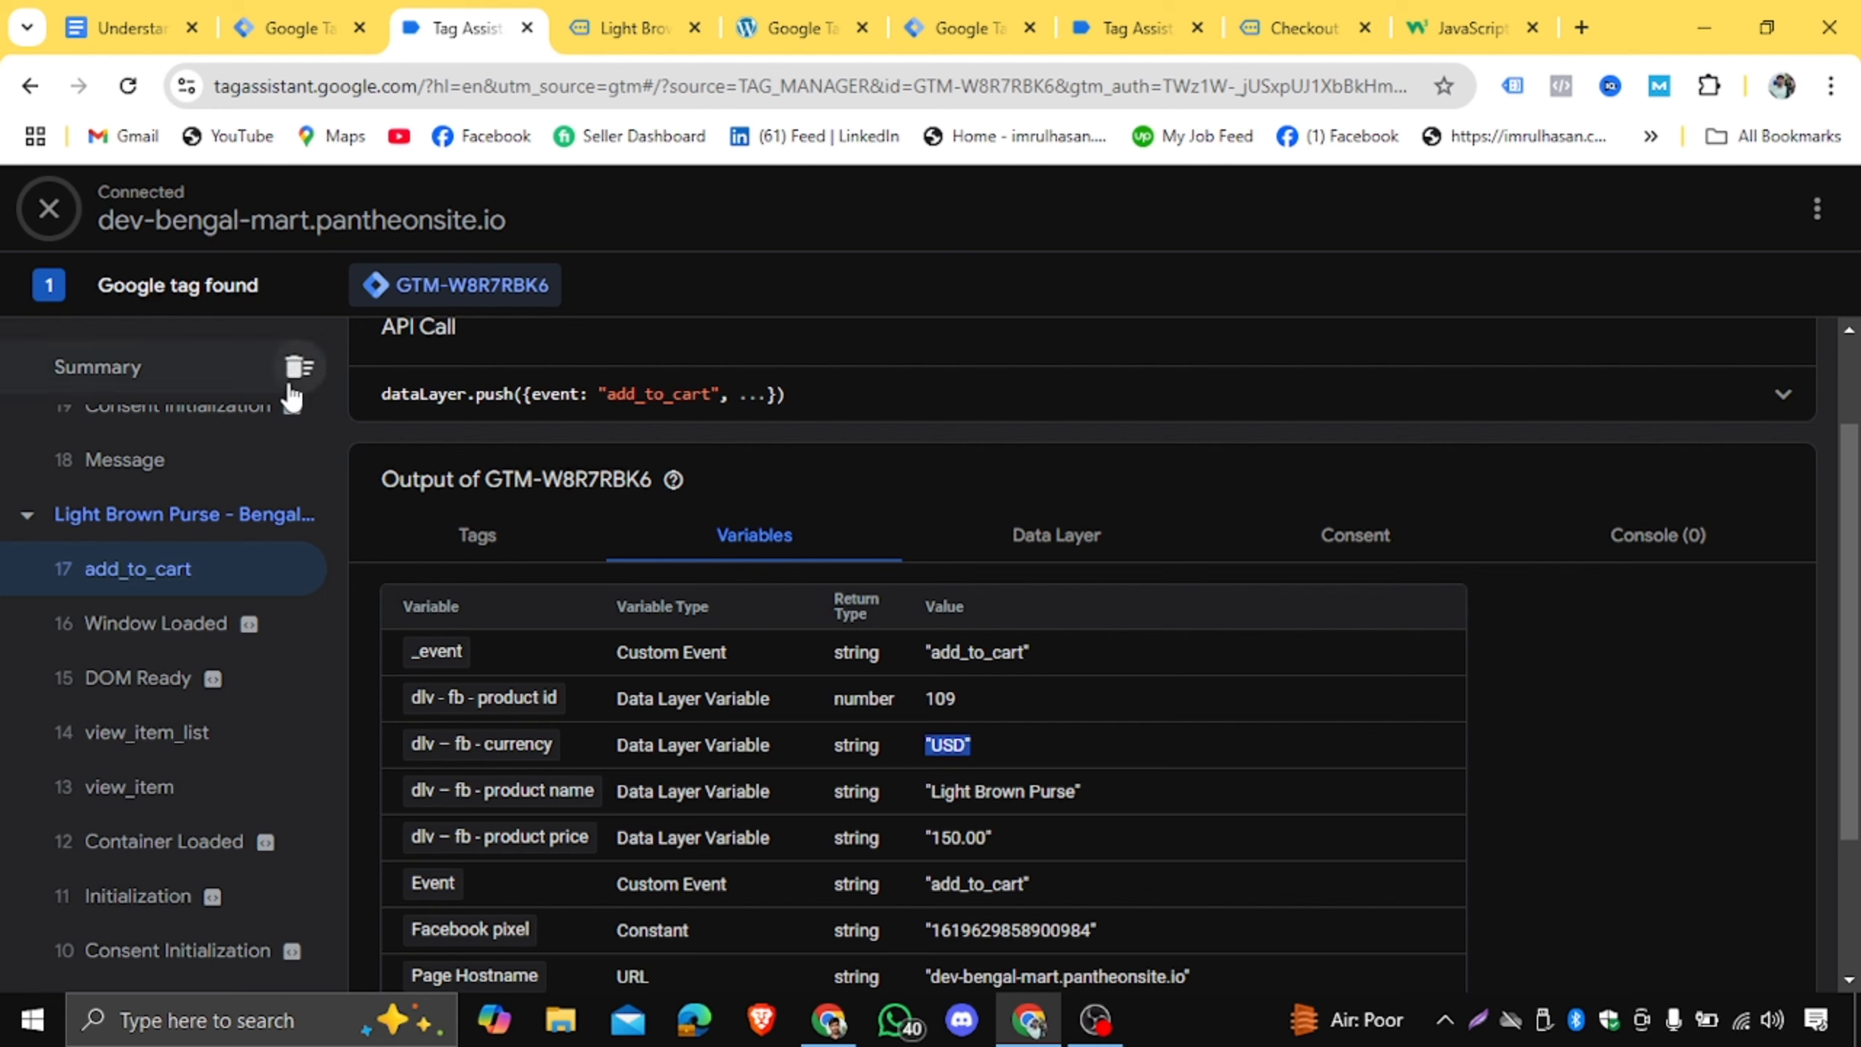
scroll(230, 510, up, 5)
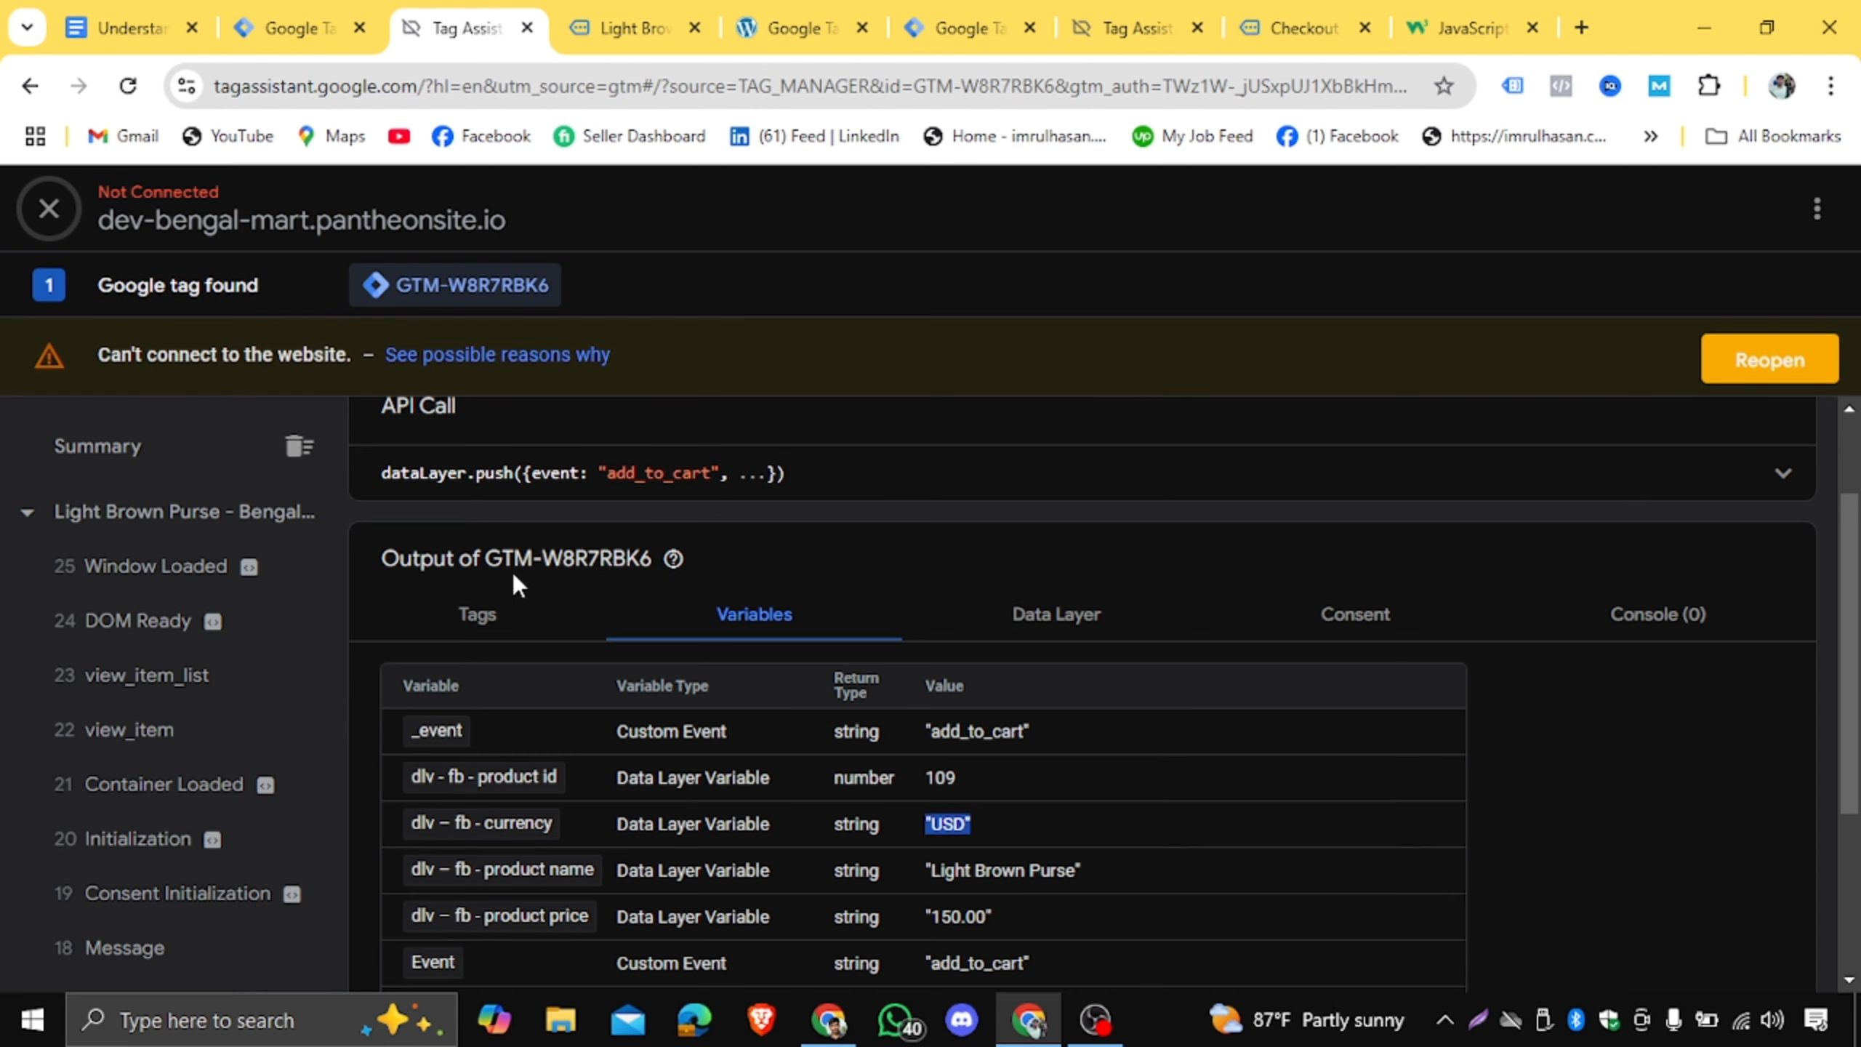
click(378, 541)
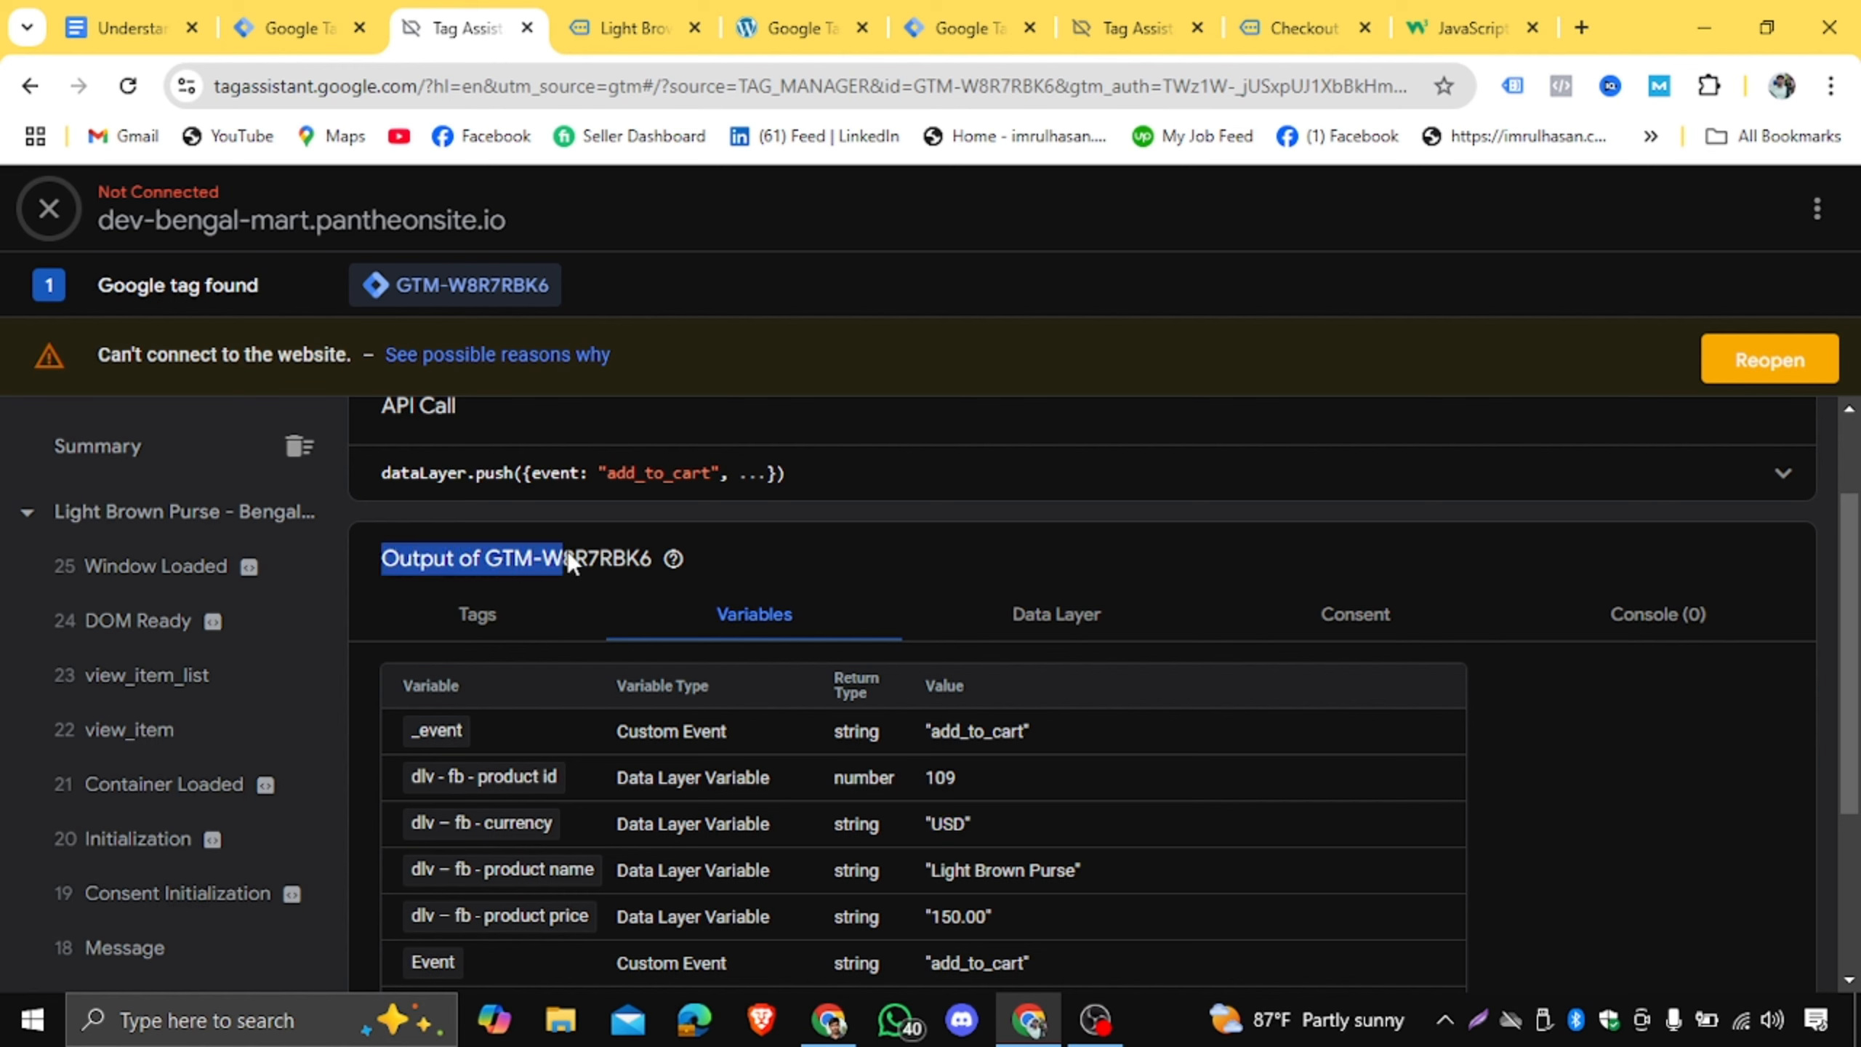
drag(568, 555, 650, 553)
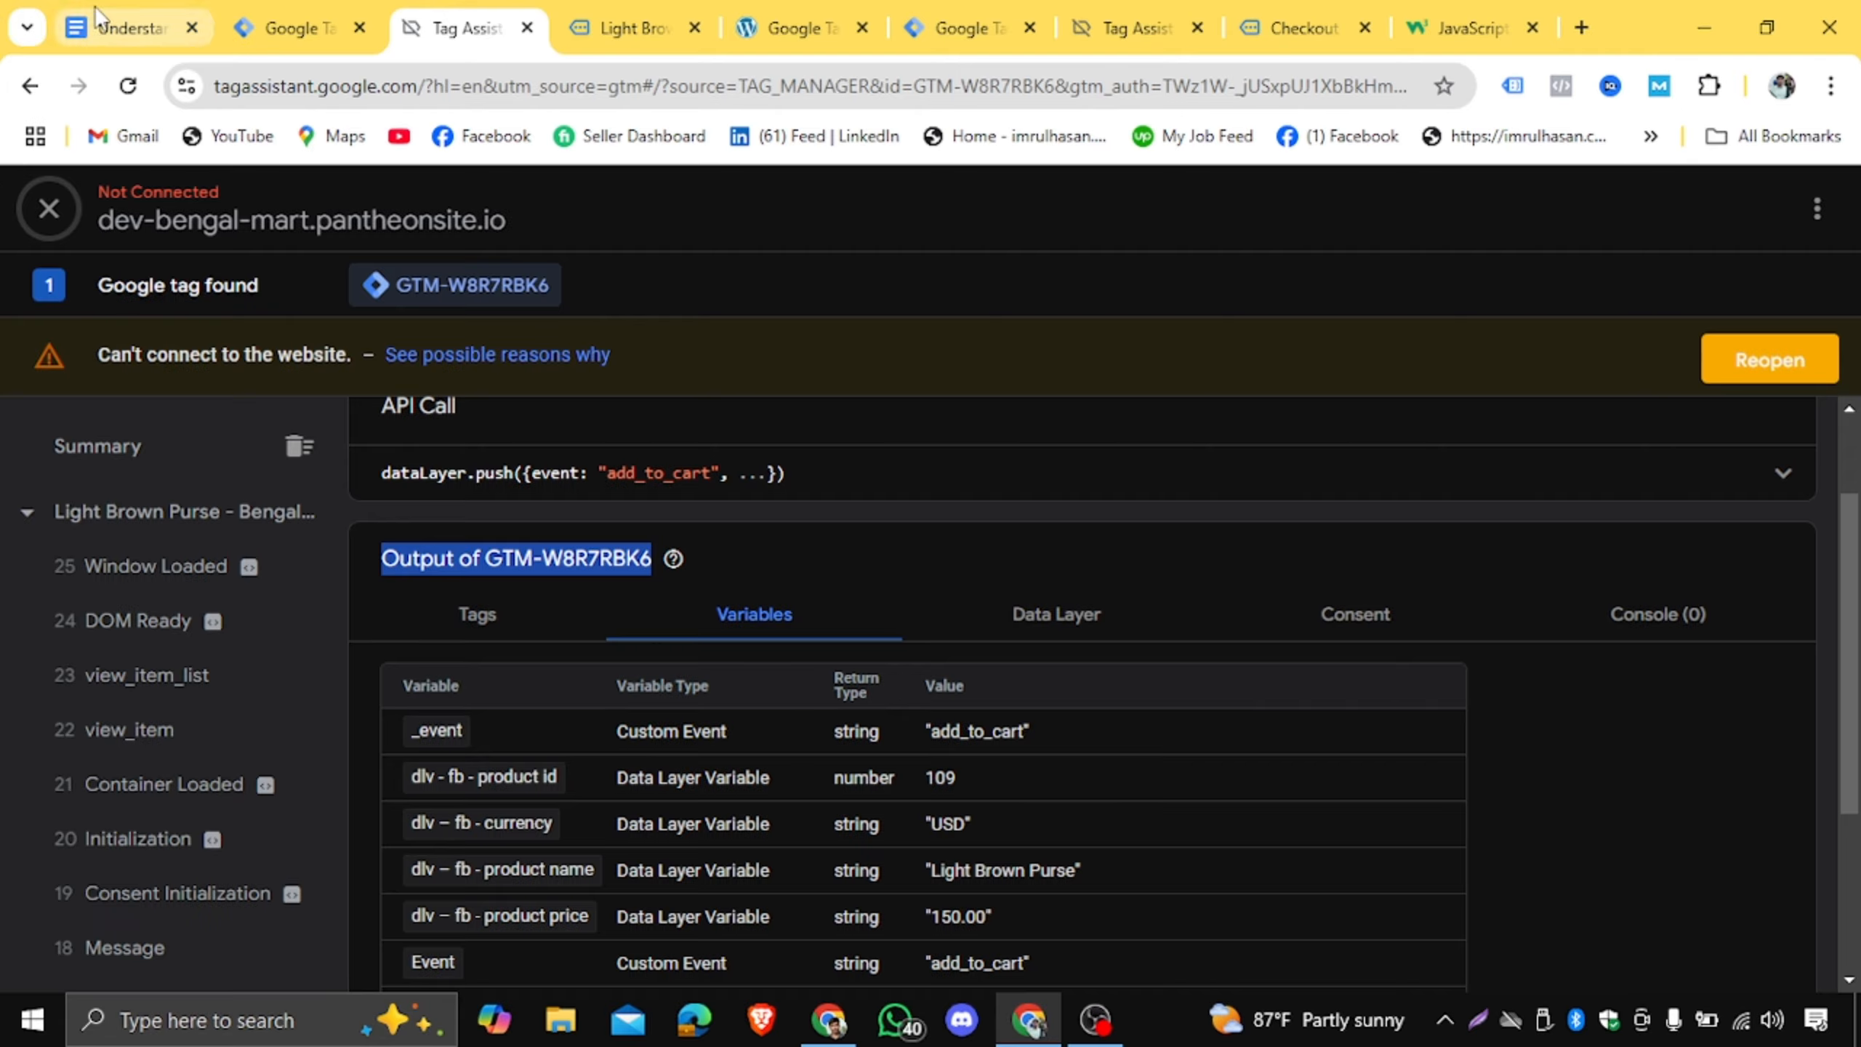
Switch to the Understanding Google Tag Manager document in Google Docs and review the Add to cart Event section's script.
click(125, 28)
scroll(909, 635, up, 5)
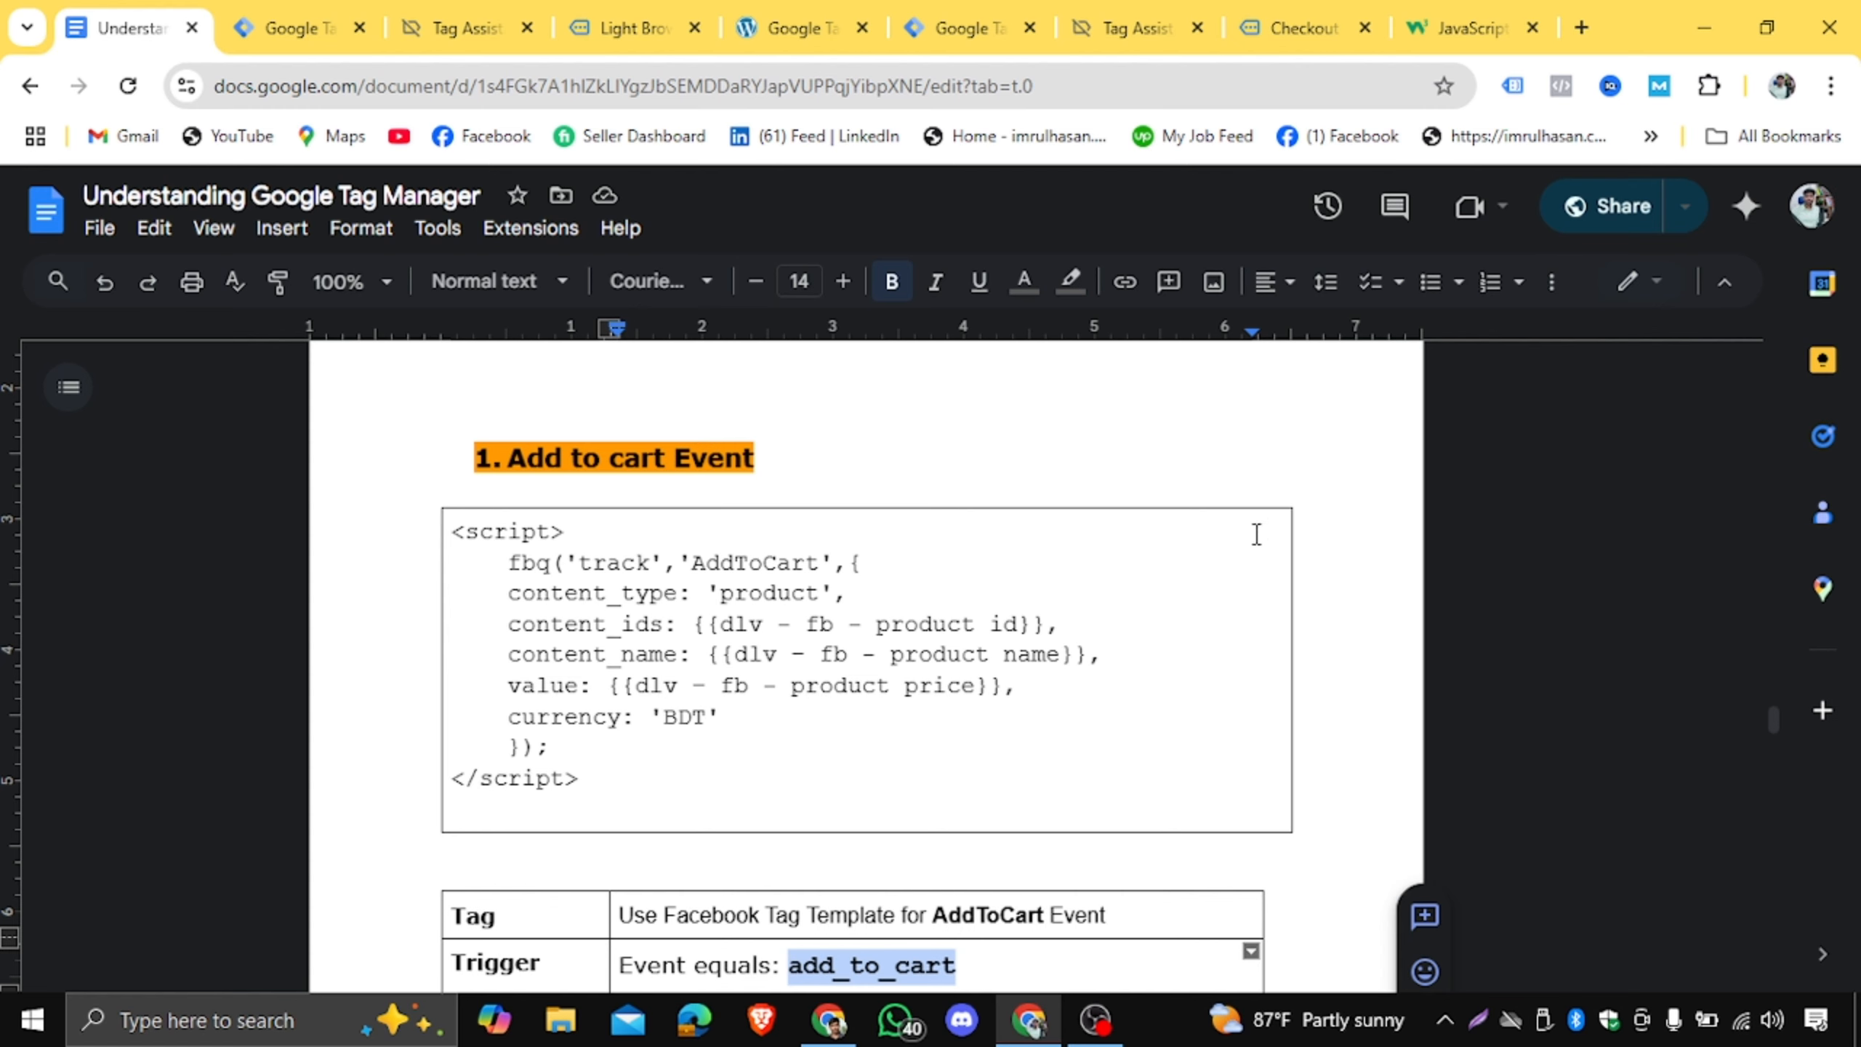
click(1099, 1016)
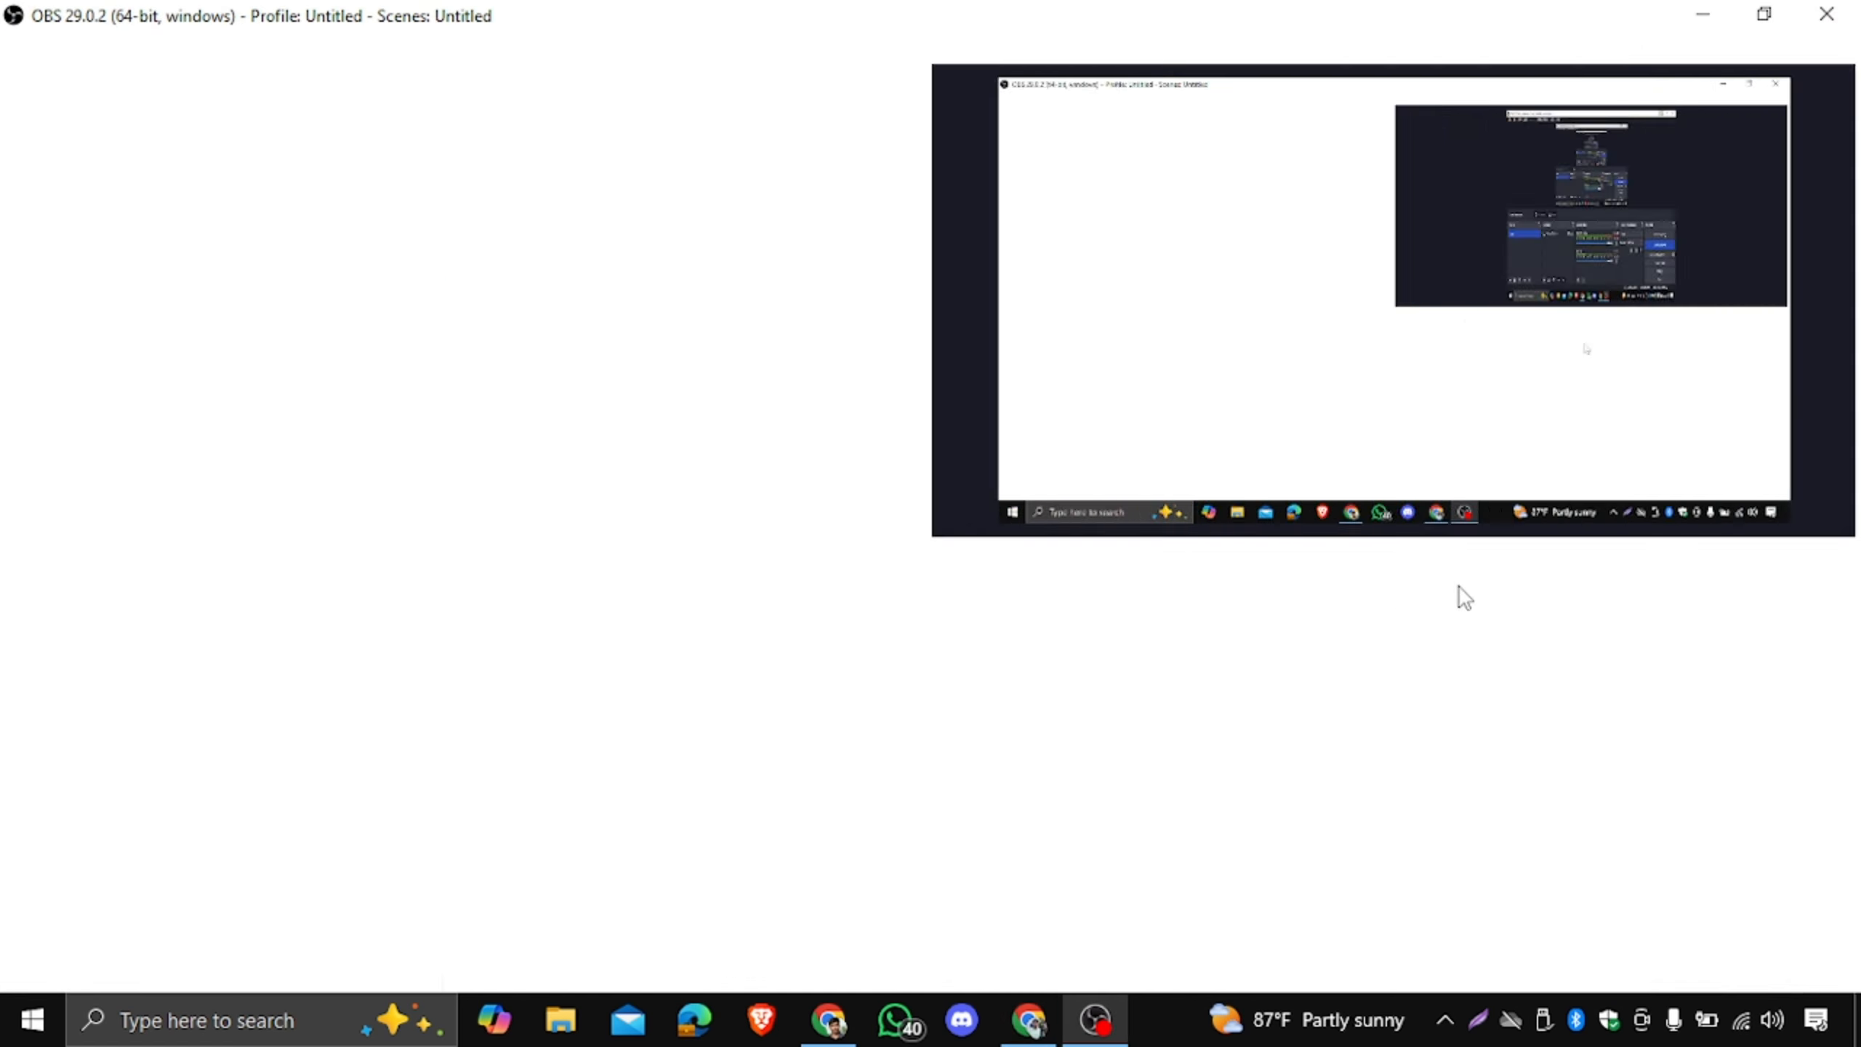